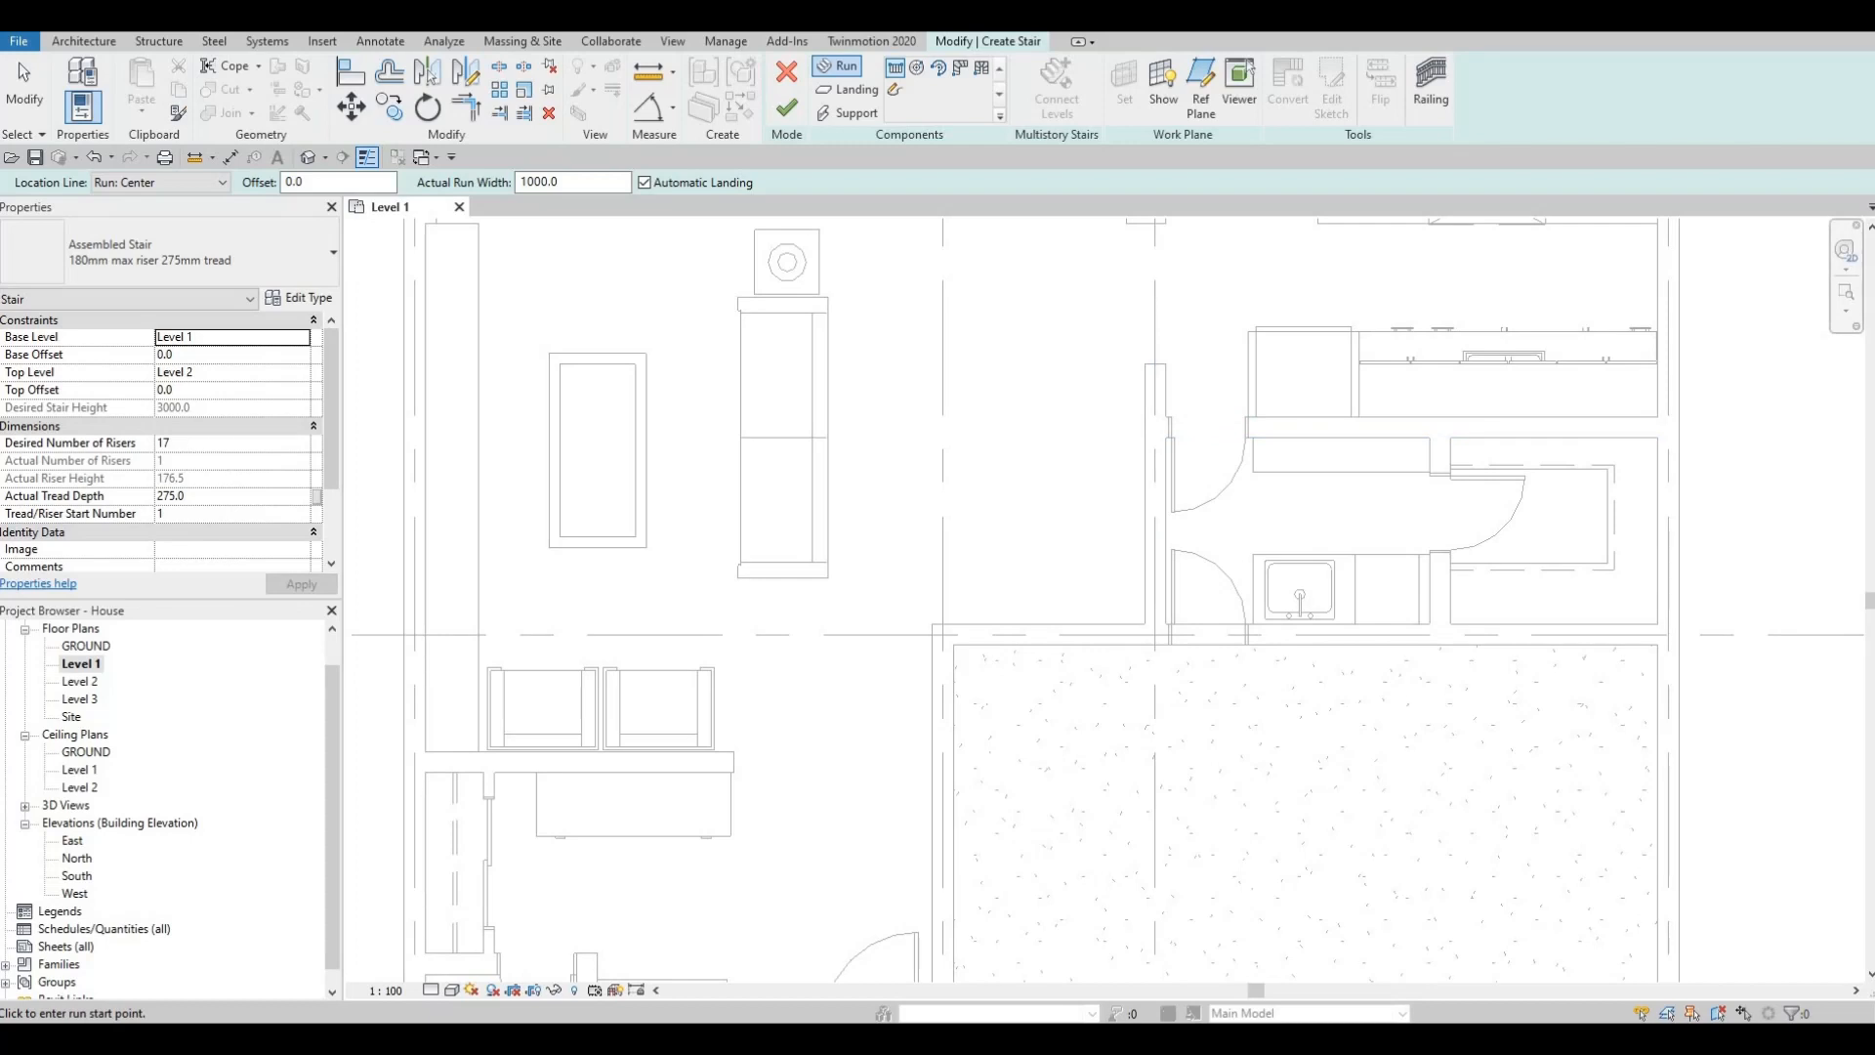
Step: Set the stair's desired number of risers to 10
key("F1")
key("F1")
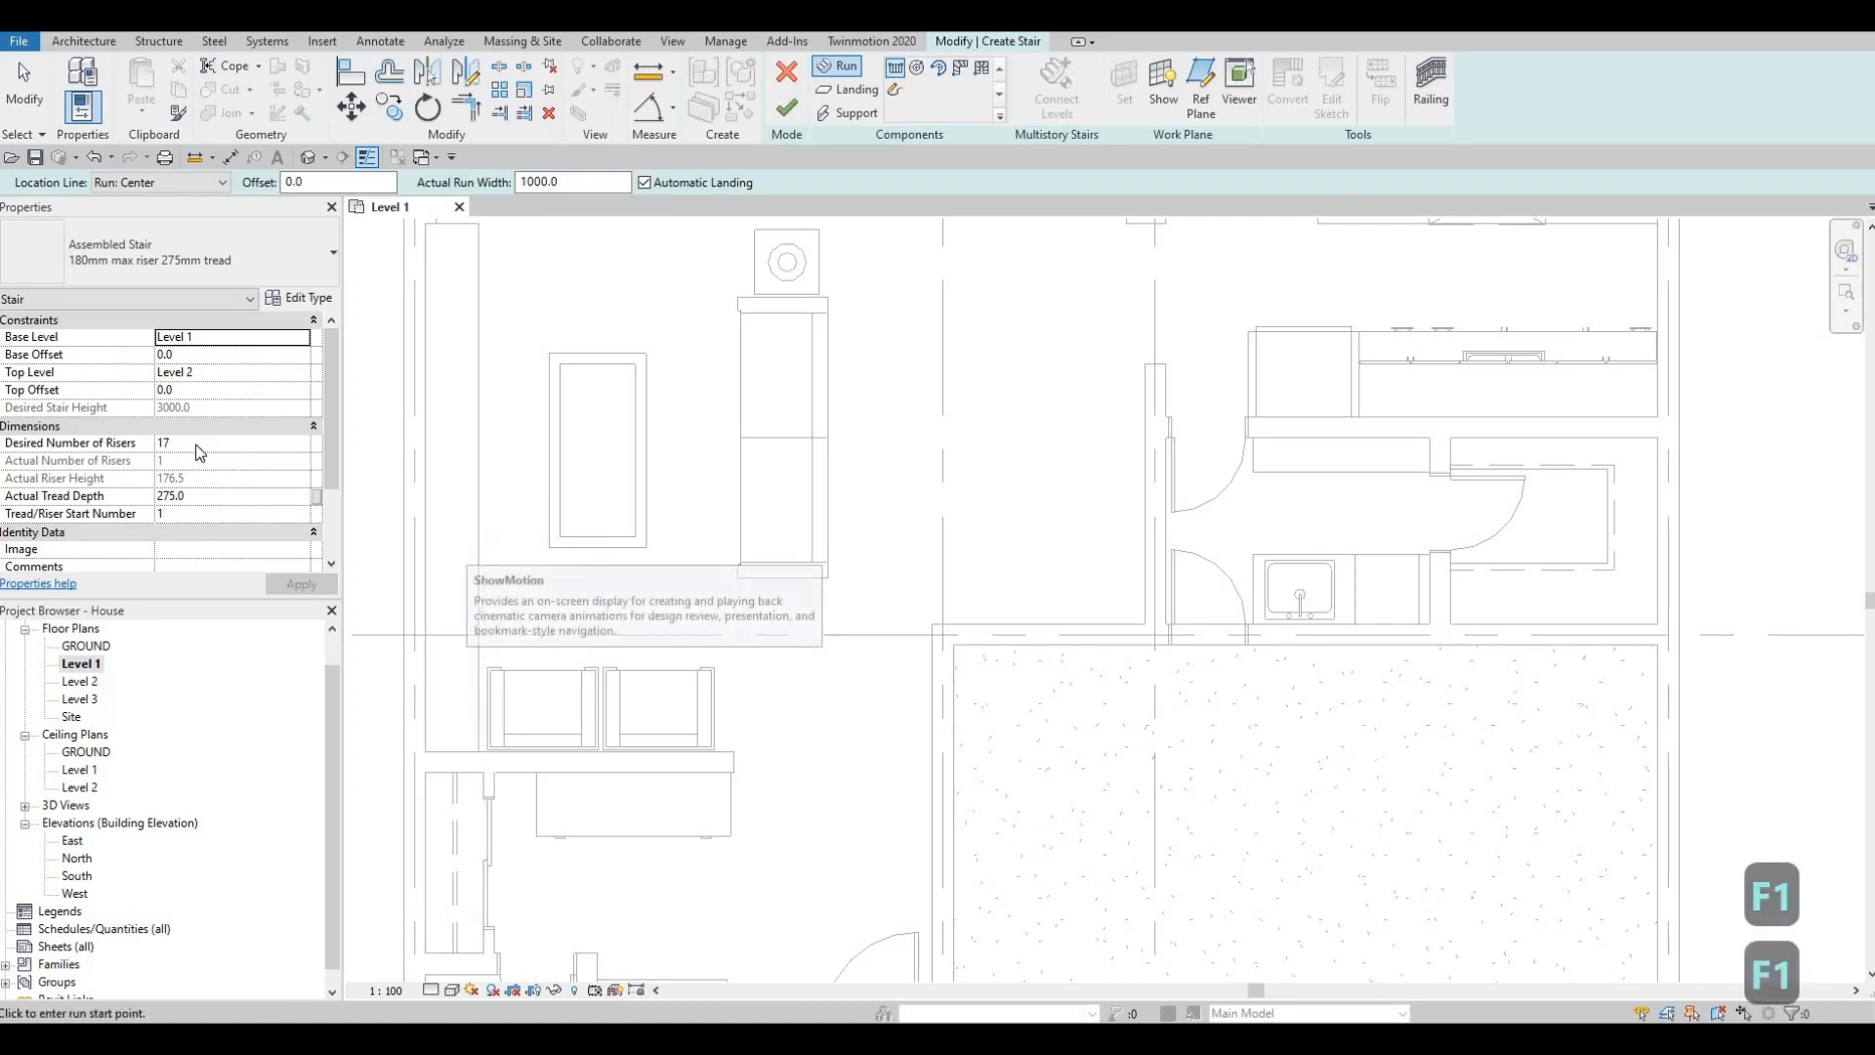
left_click(196, 444)
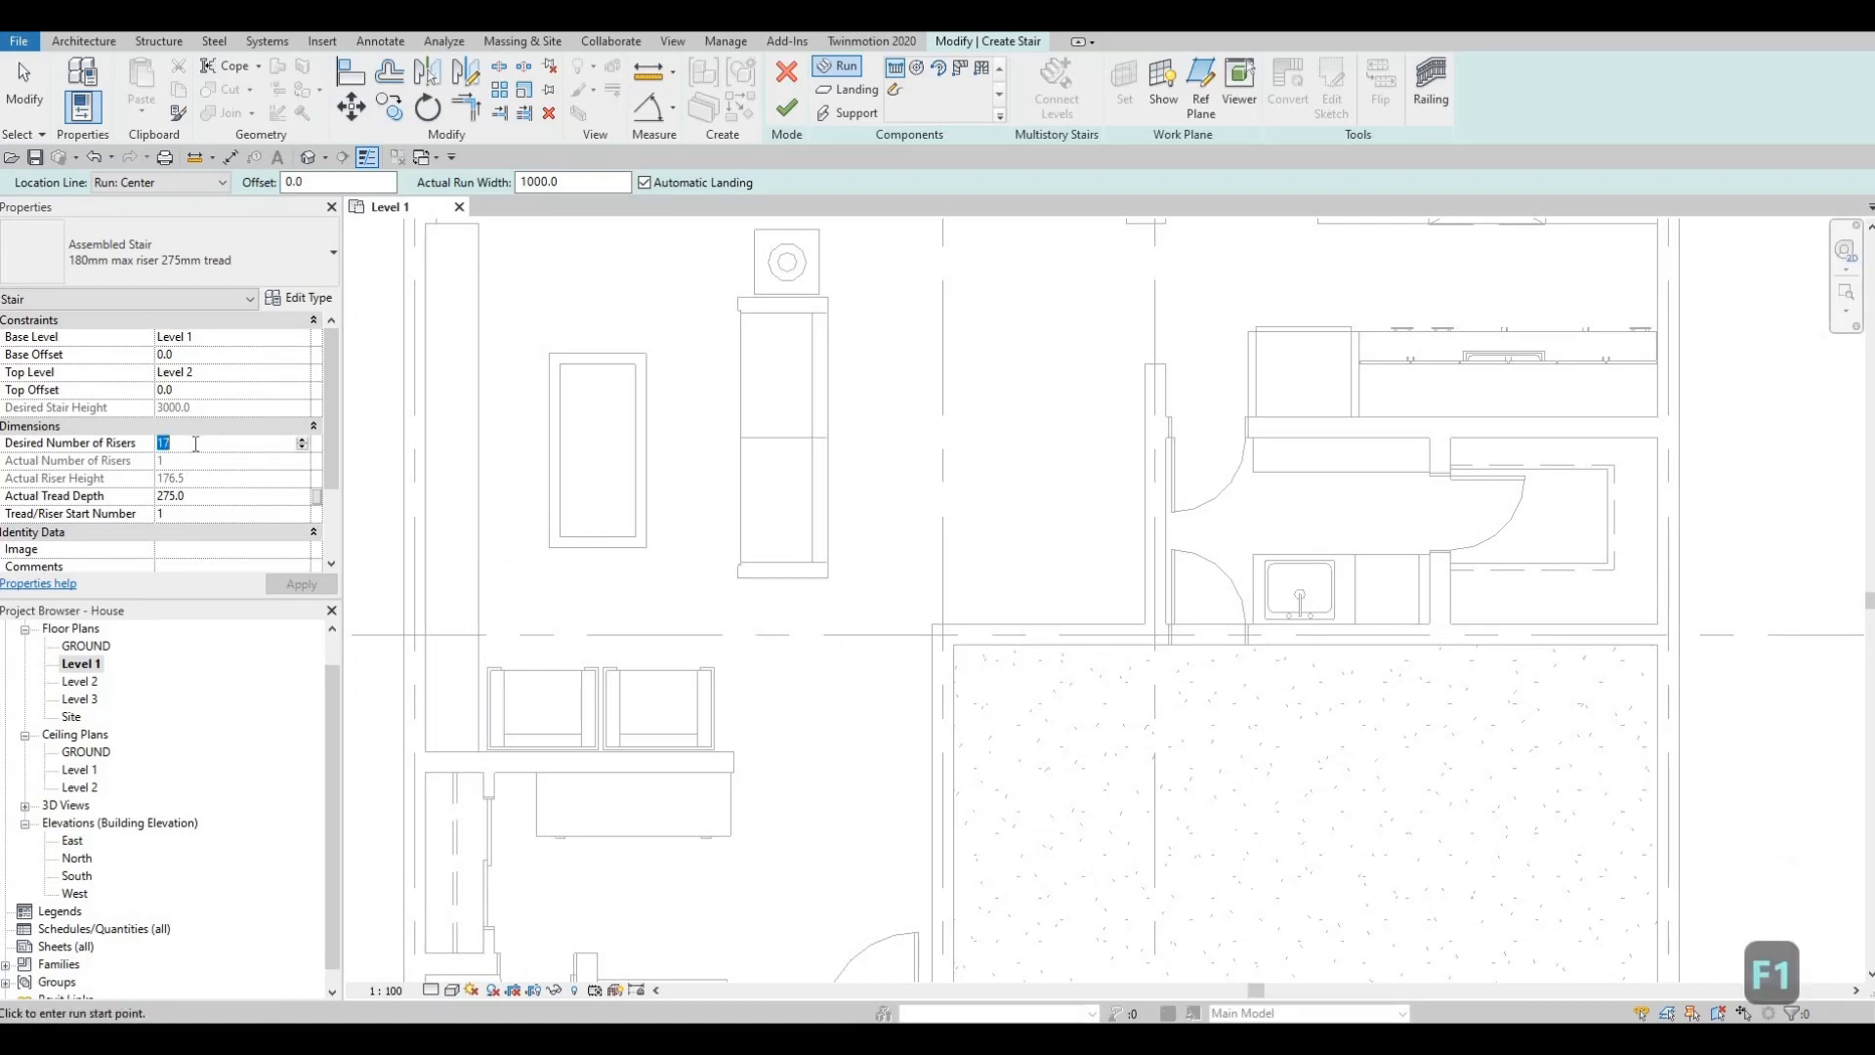
type("10")
key("Return")
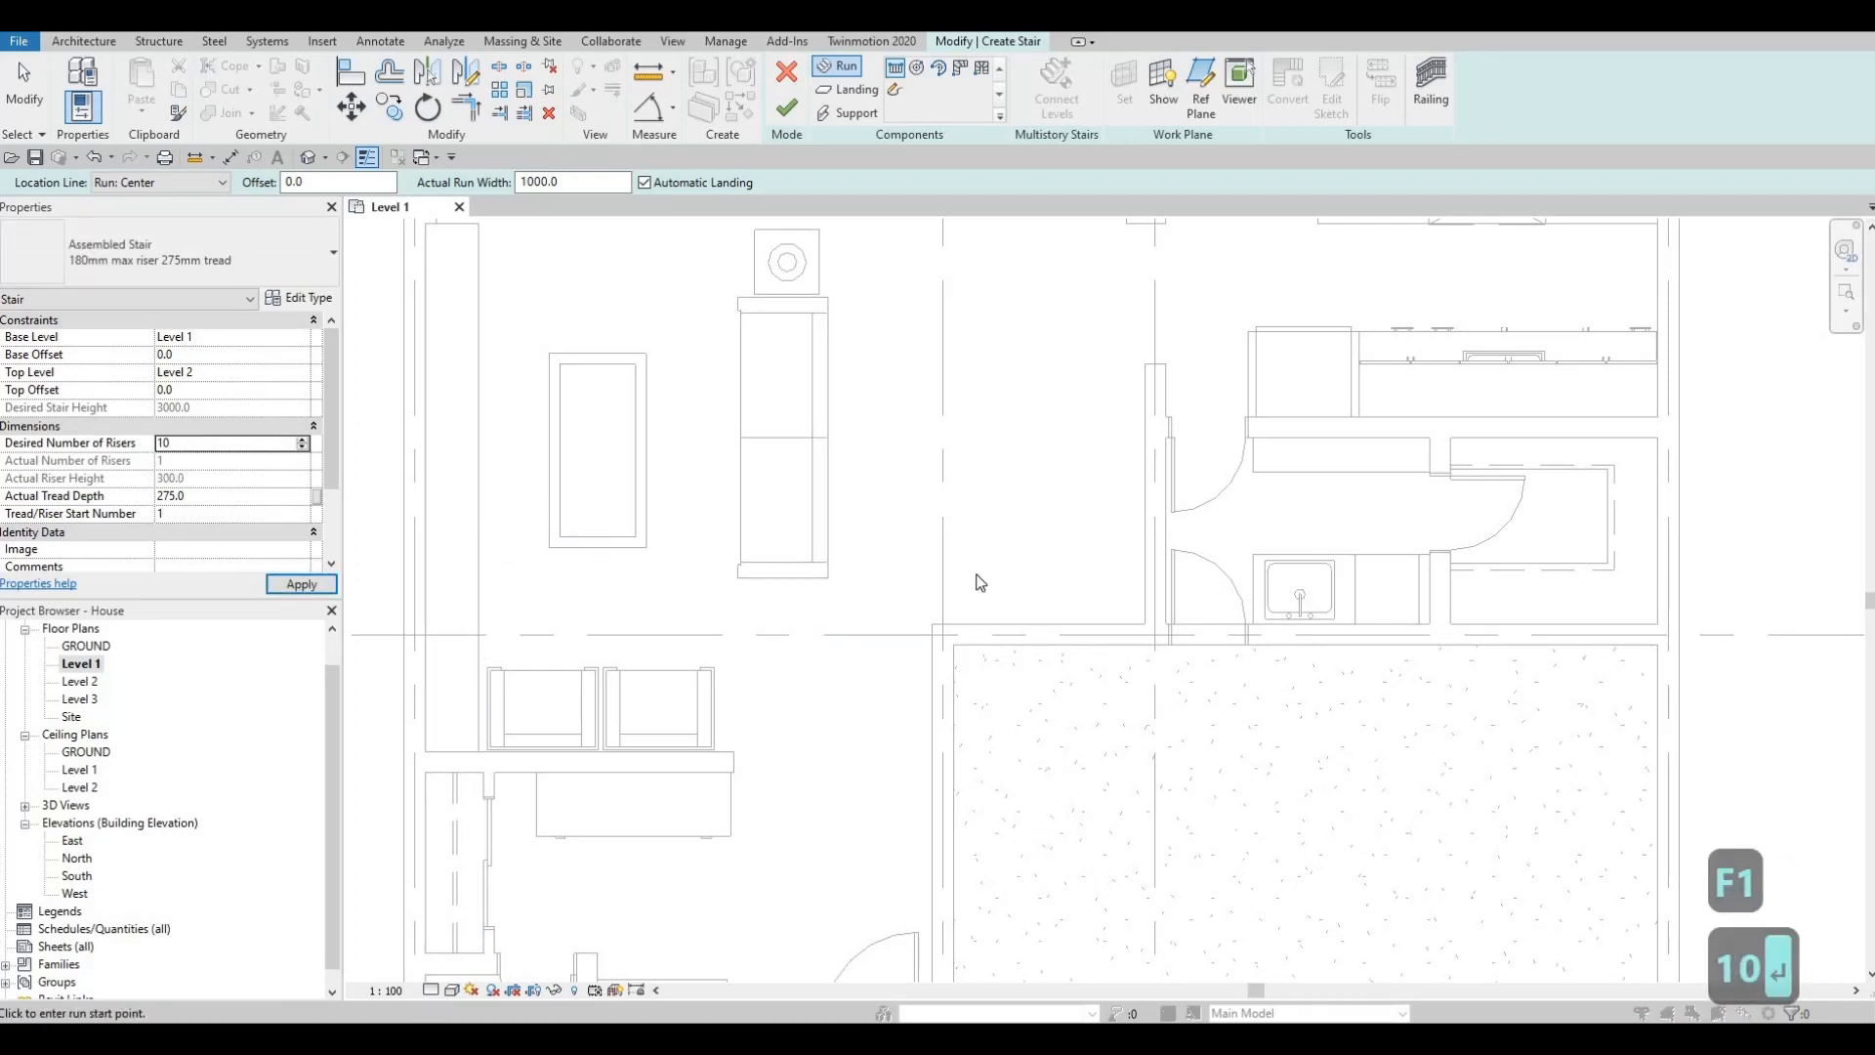
left_click(1010, 591)
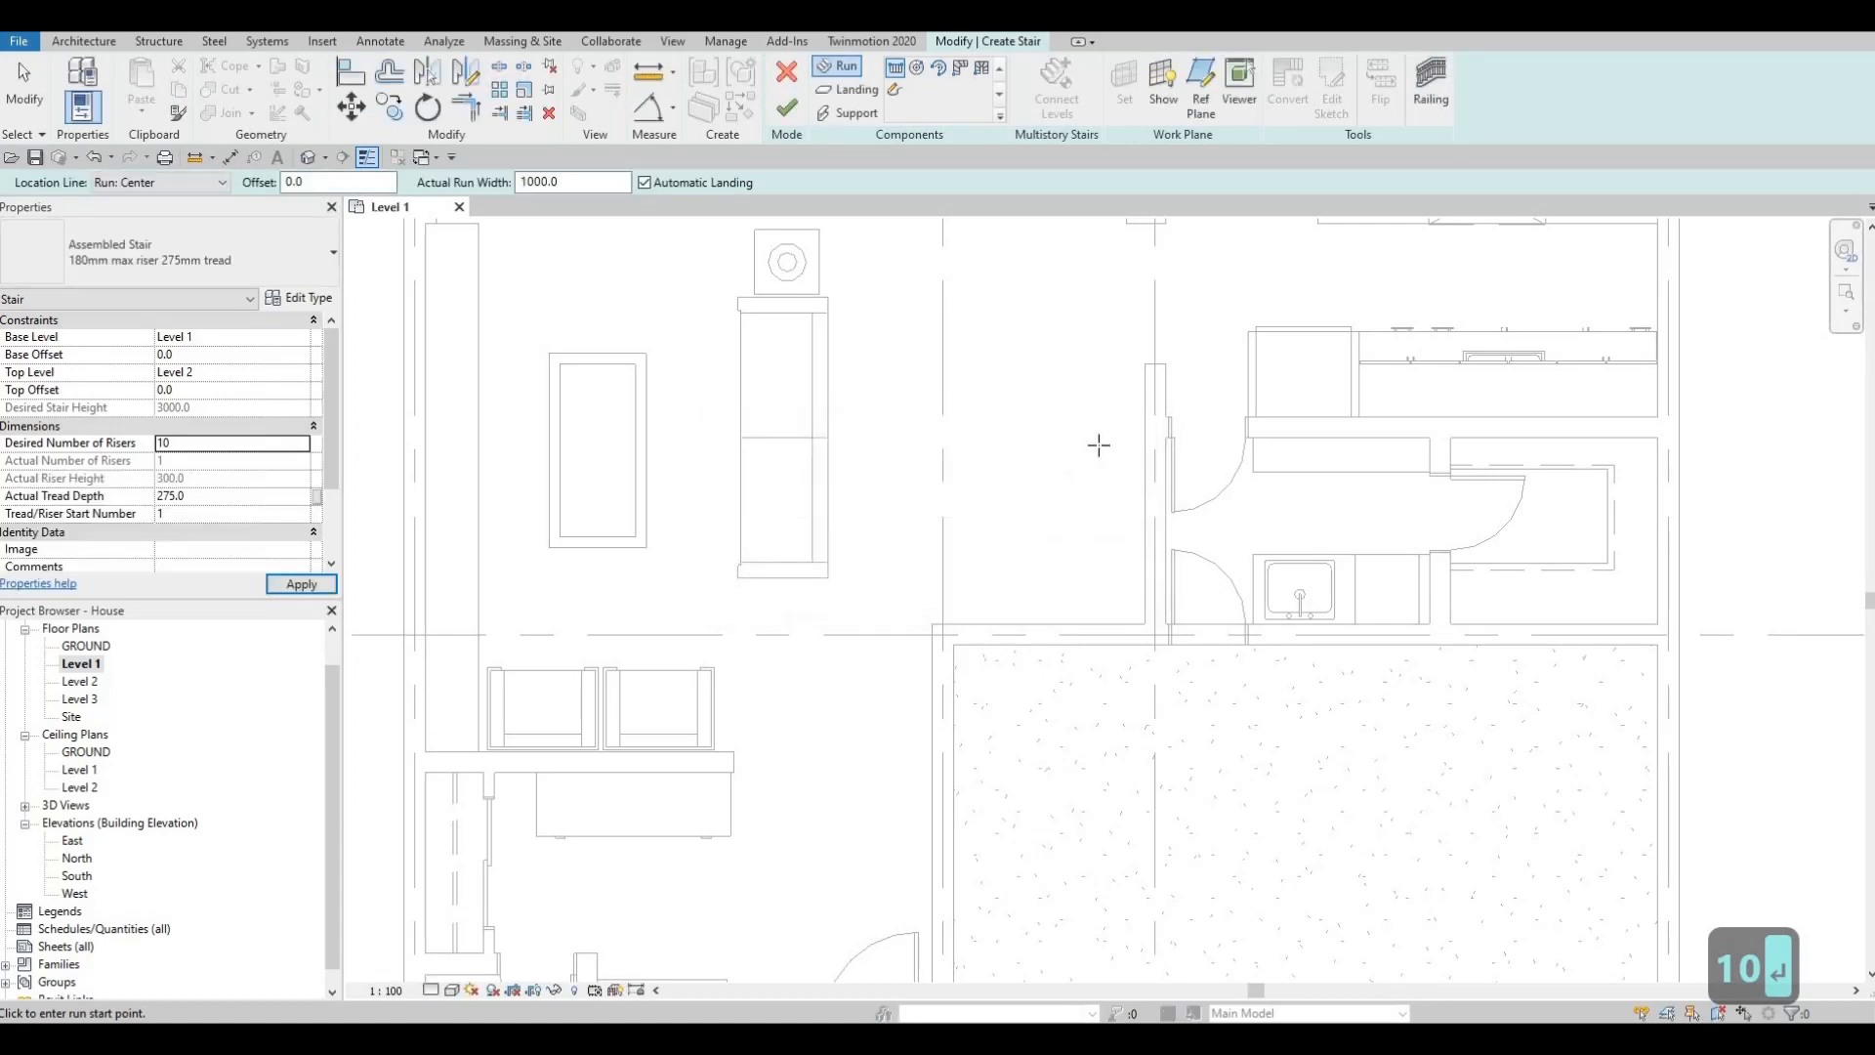
Step: Draw the first stair run of five risers, 1100 mm long, down the plan beside the short wall next to the doors
scroll(1088, 577, "up", 2)
scroll(1126, 500, "up", 2)
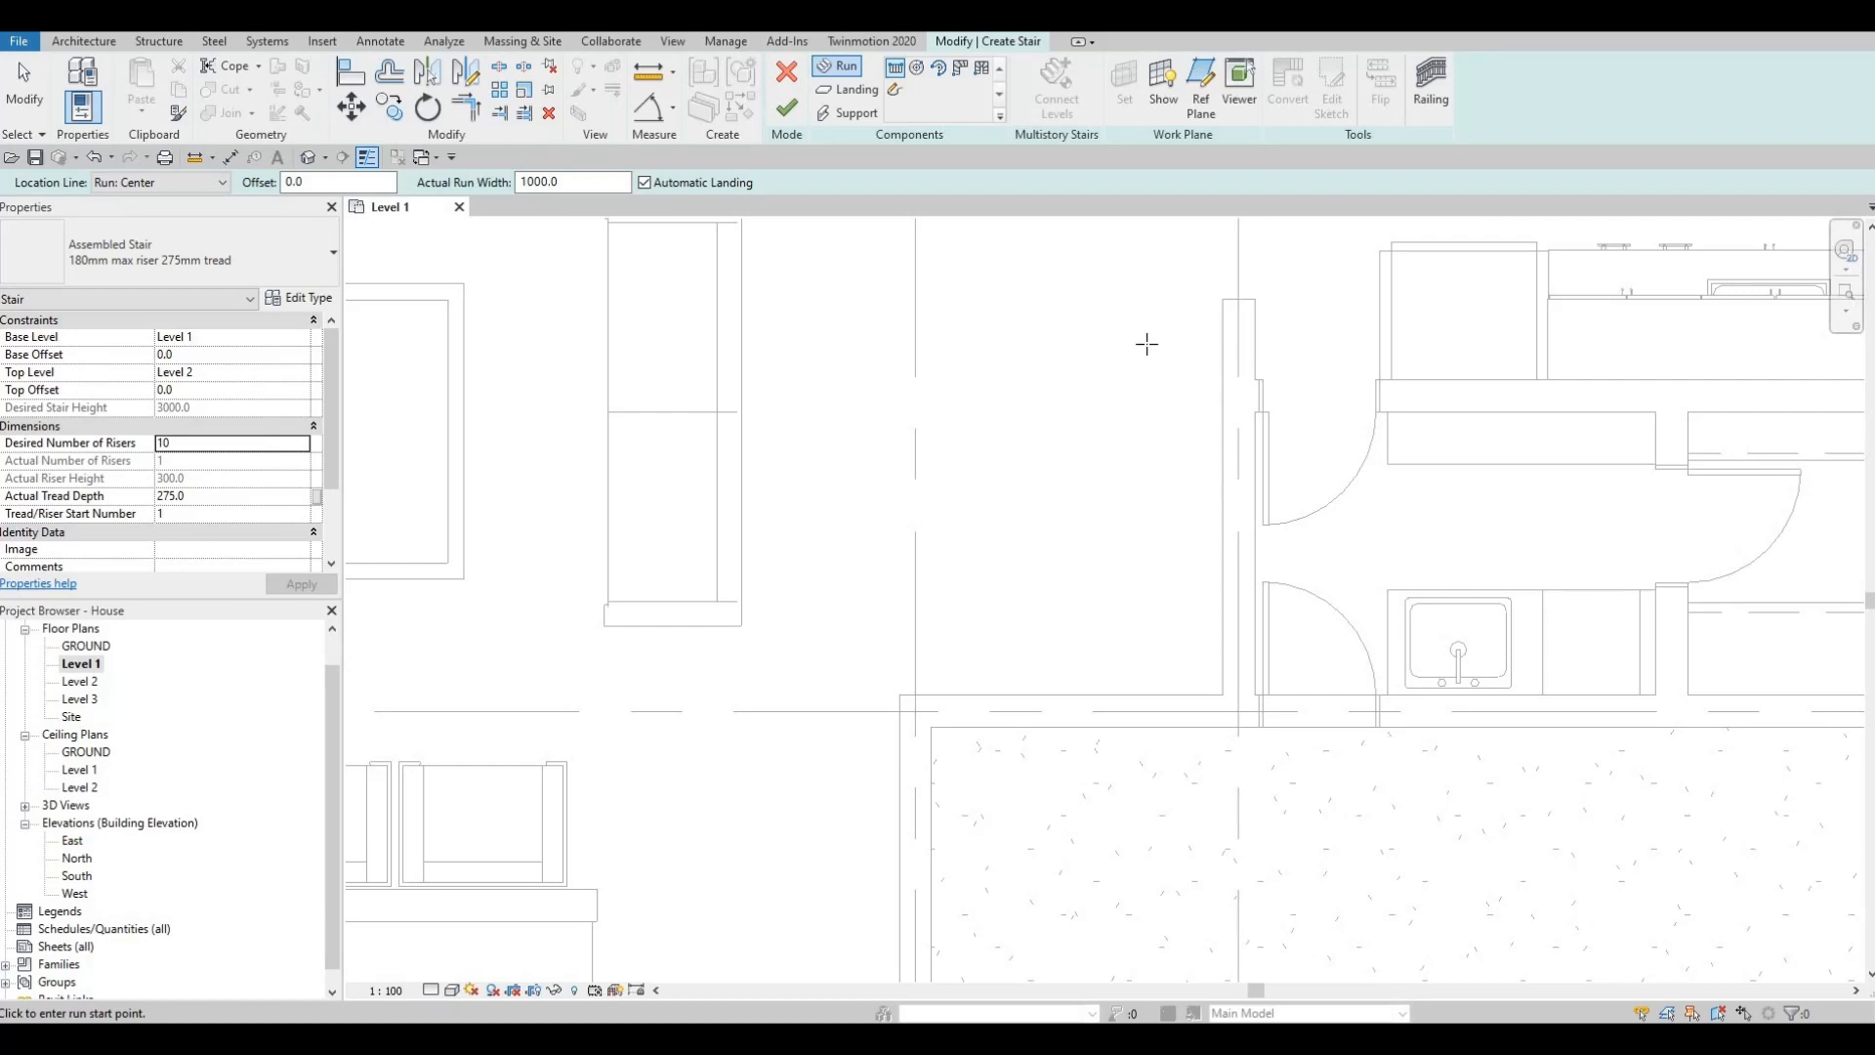
left_click(1147, 345)
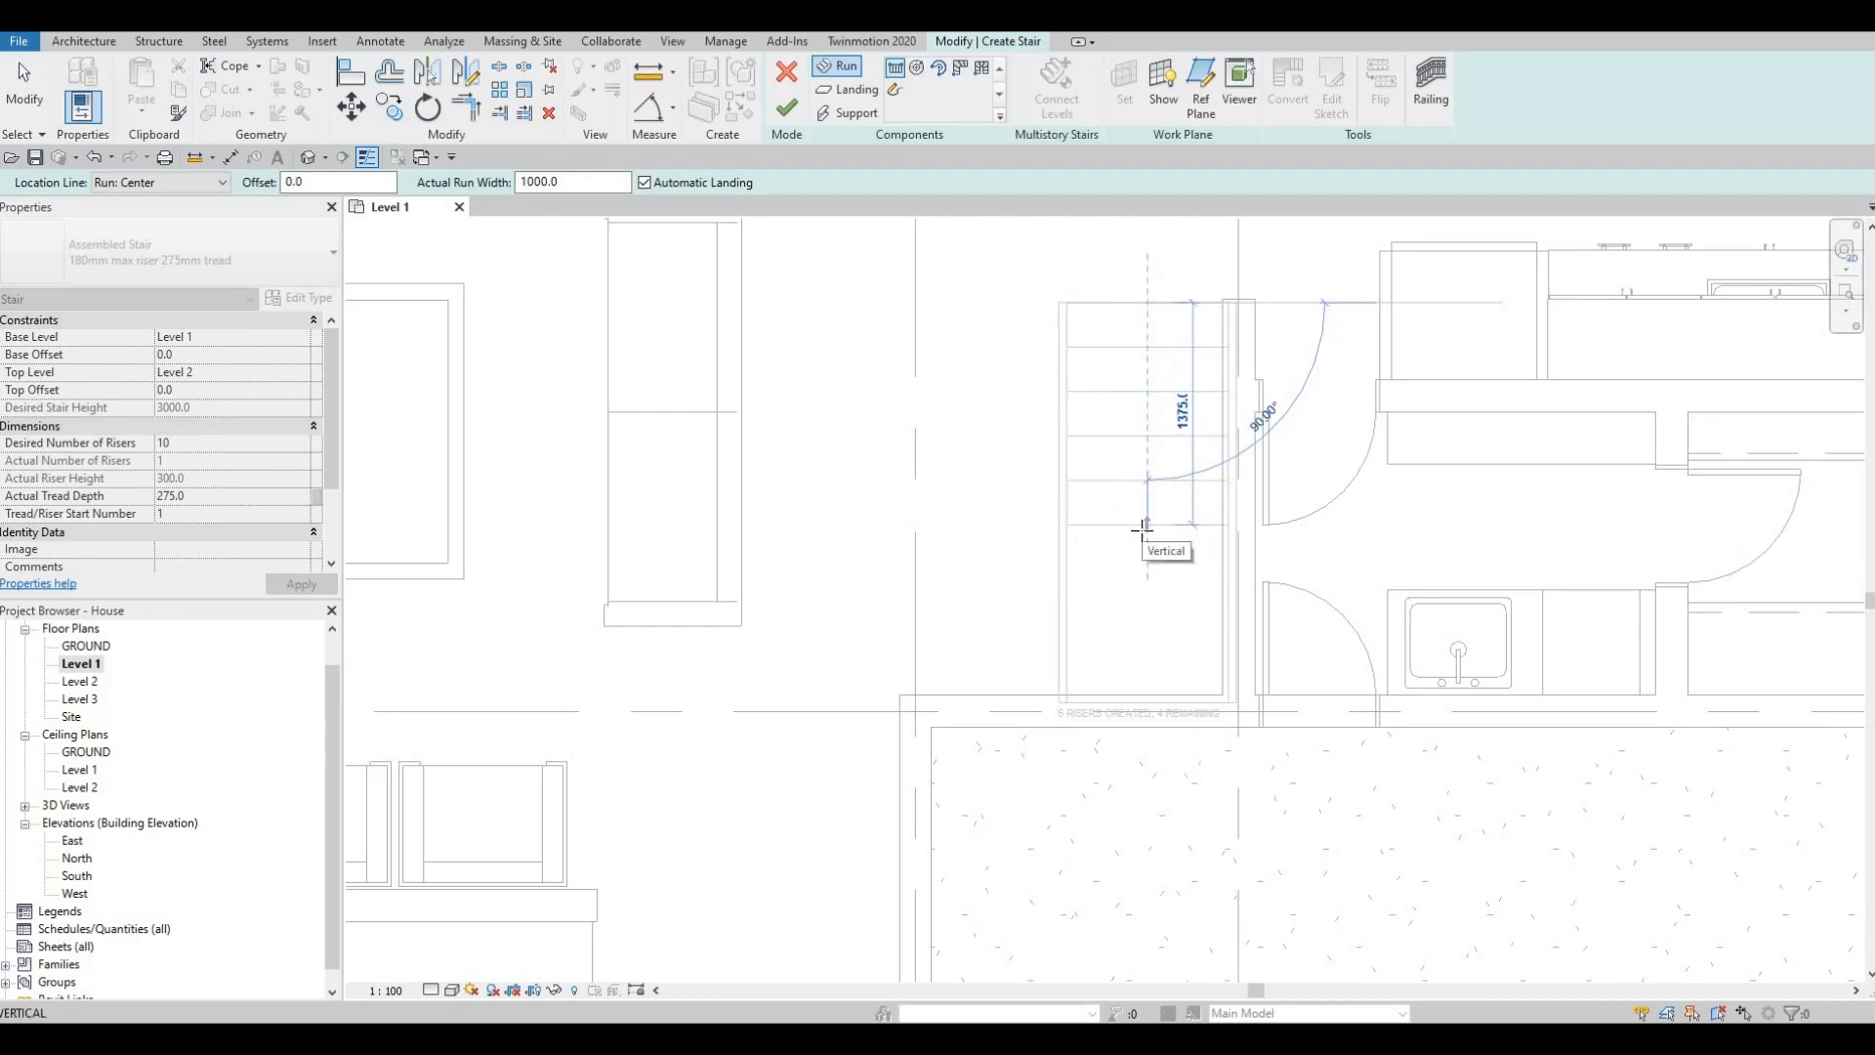
scroll(1143, 531, "up", 2)
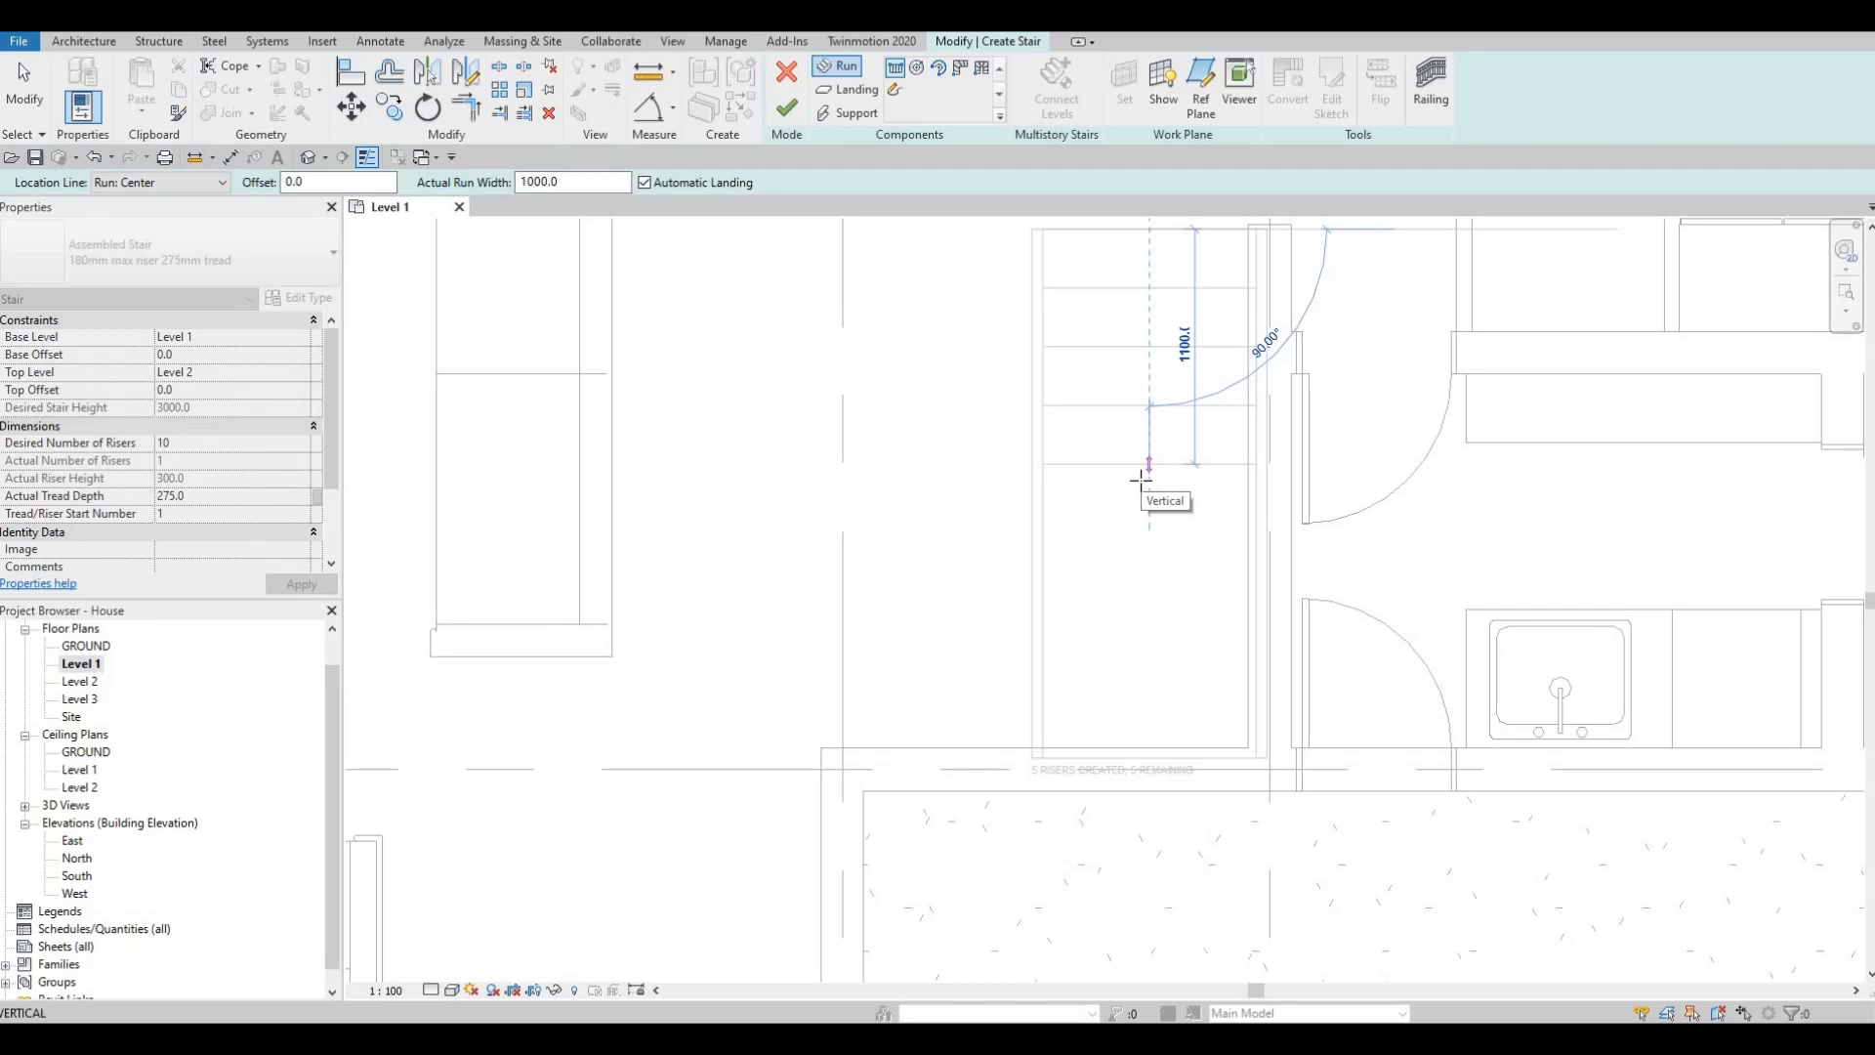
left_click(1119, 479)
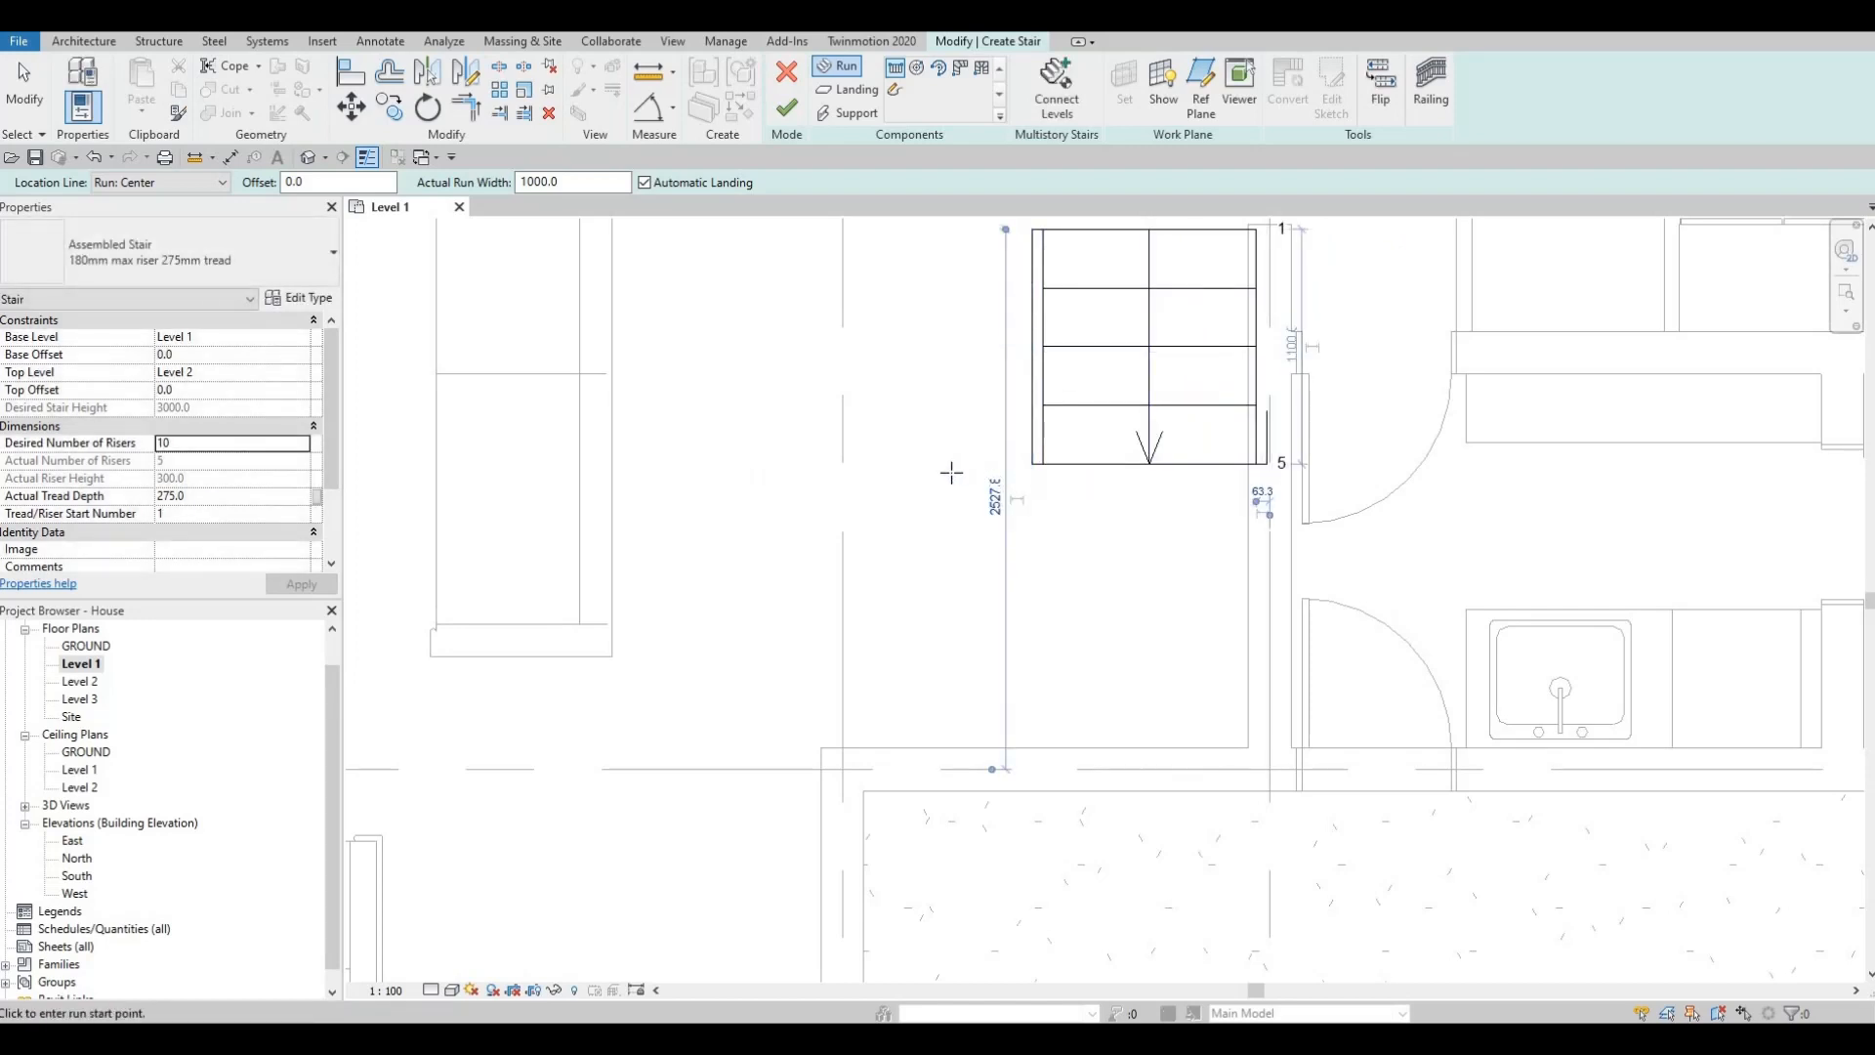
left_click(892, 472)
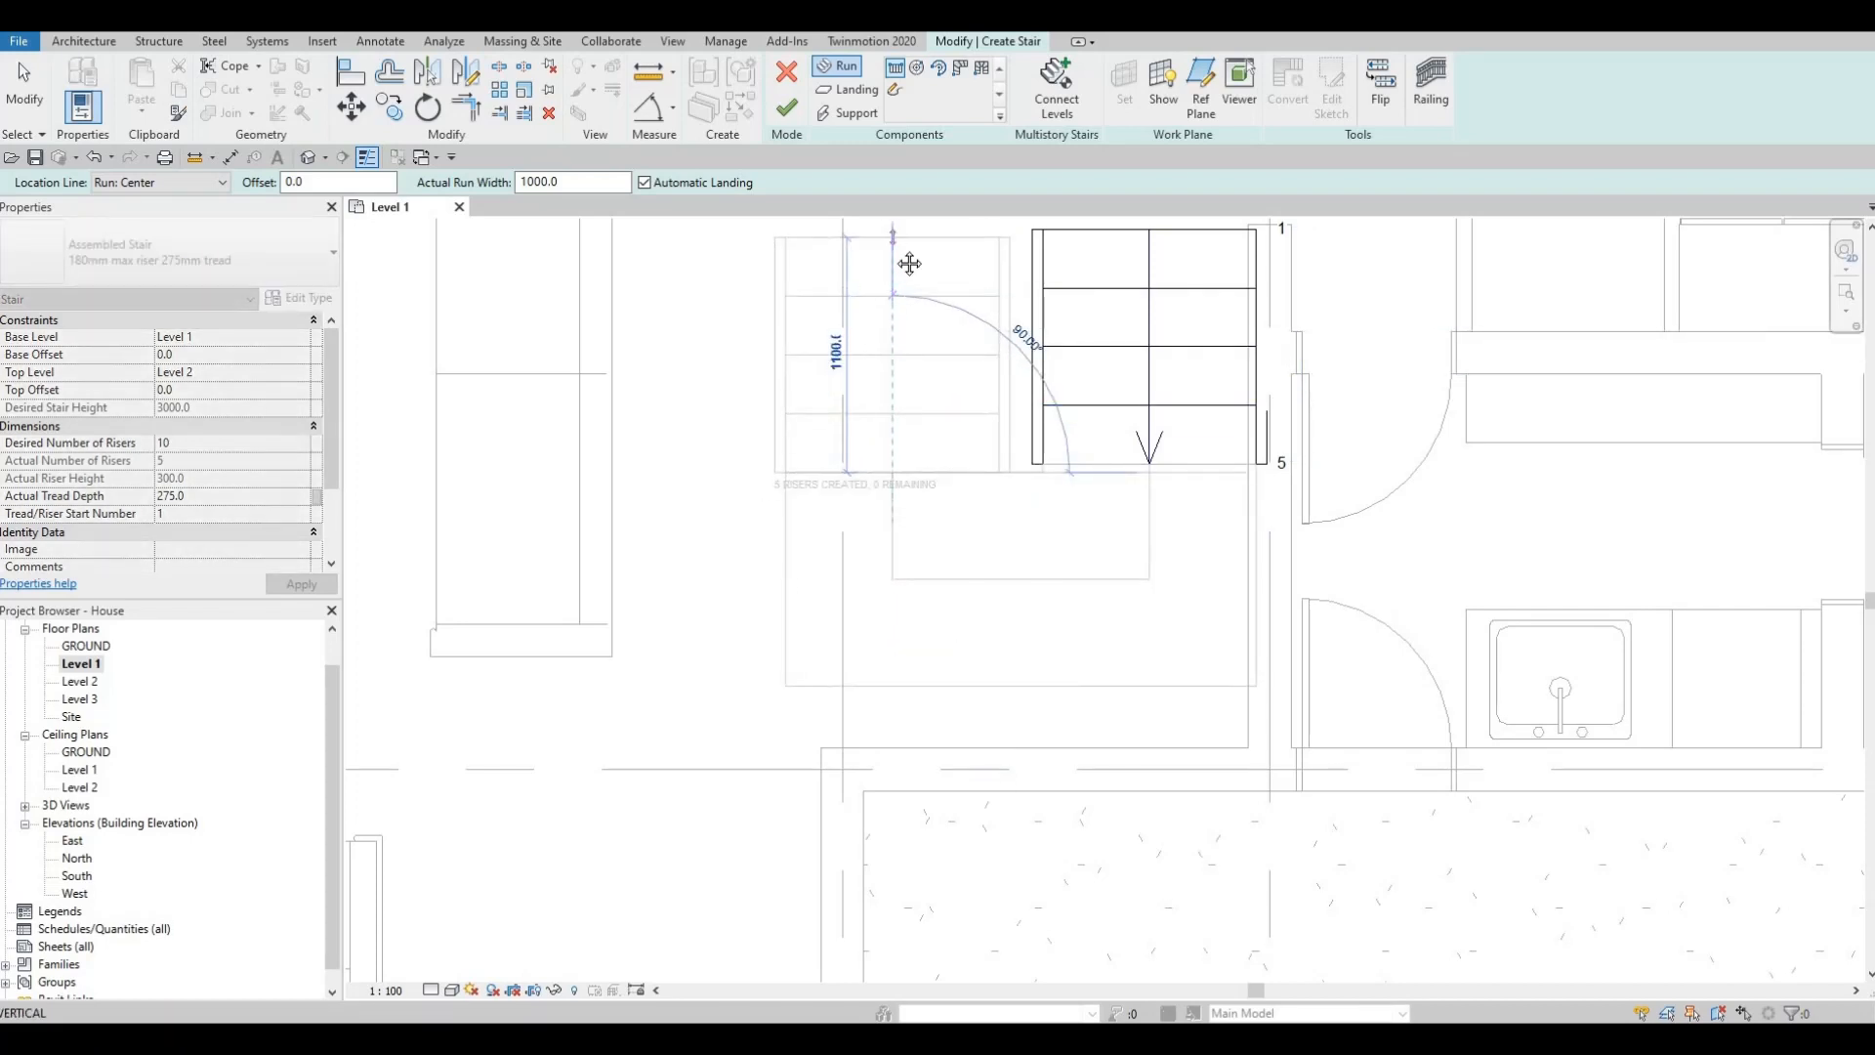
middle_click_drag(1080, 453, 1079, 515)
key("Escape")
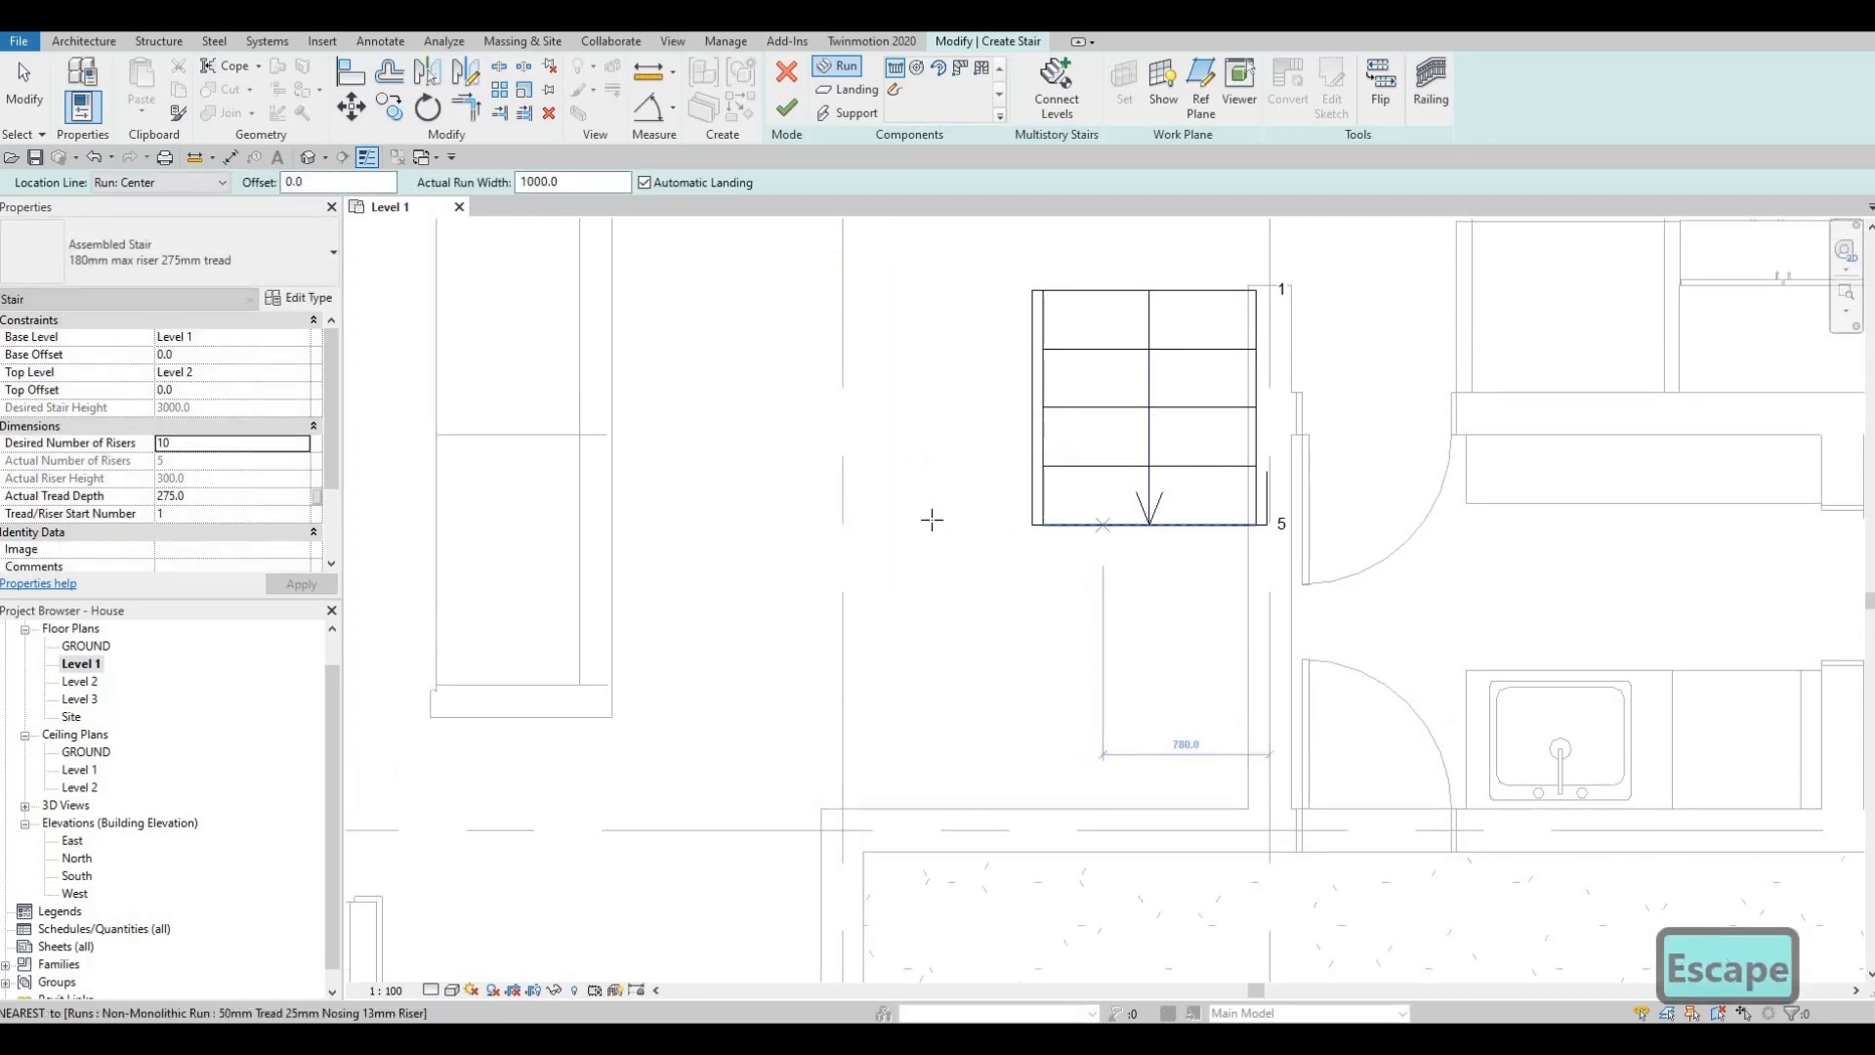
Step: Draw the second five-riser run back up the plan, parallel to and level with the first, with an automatic landing joining them
left_click(885, 349)
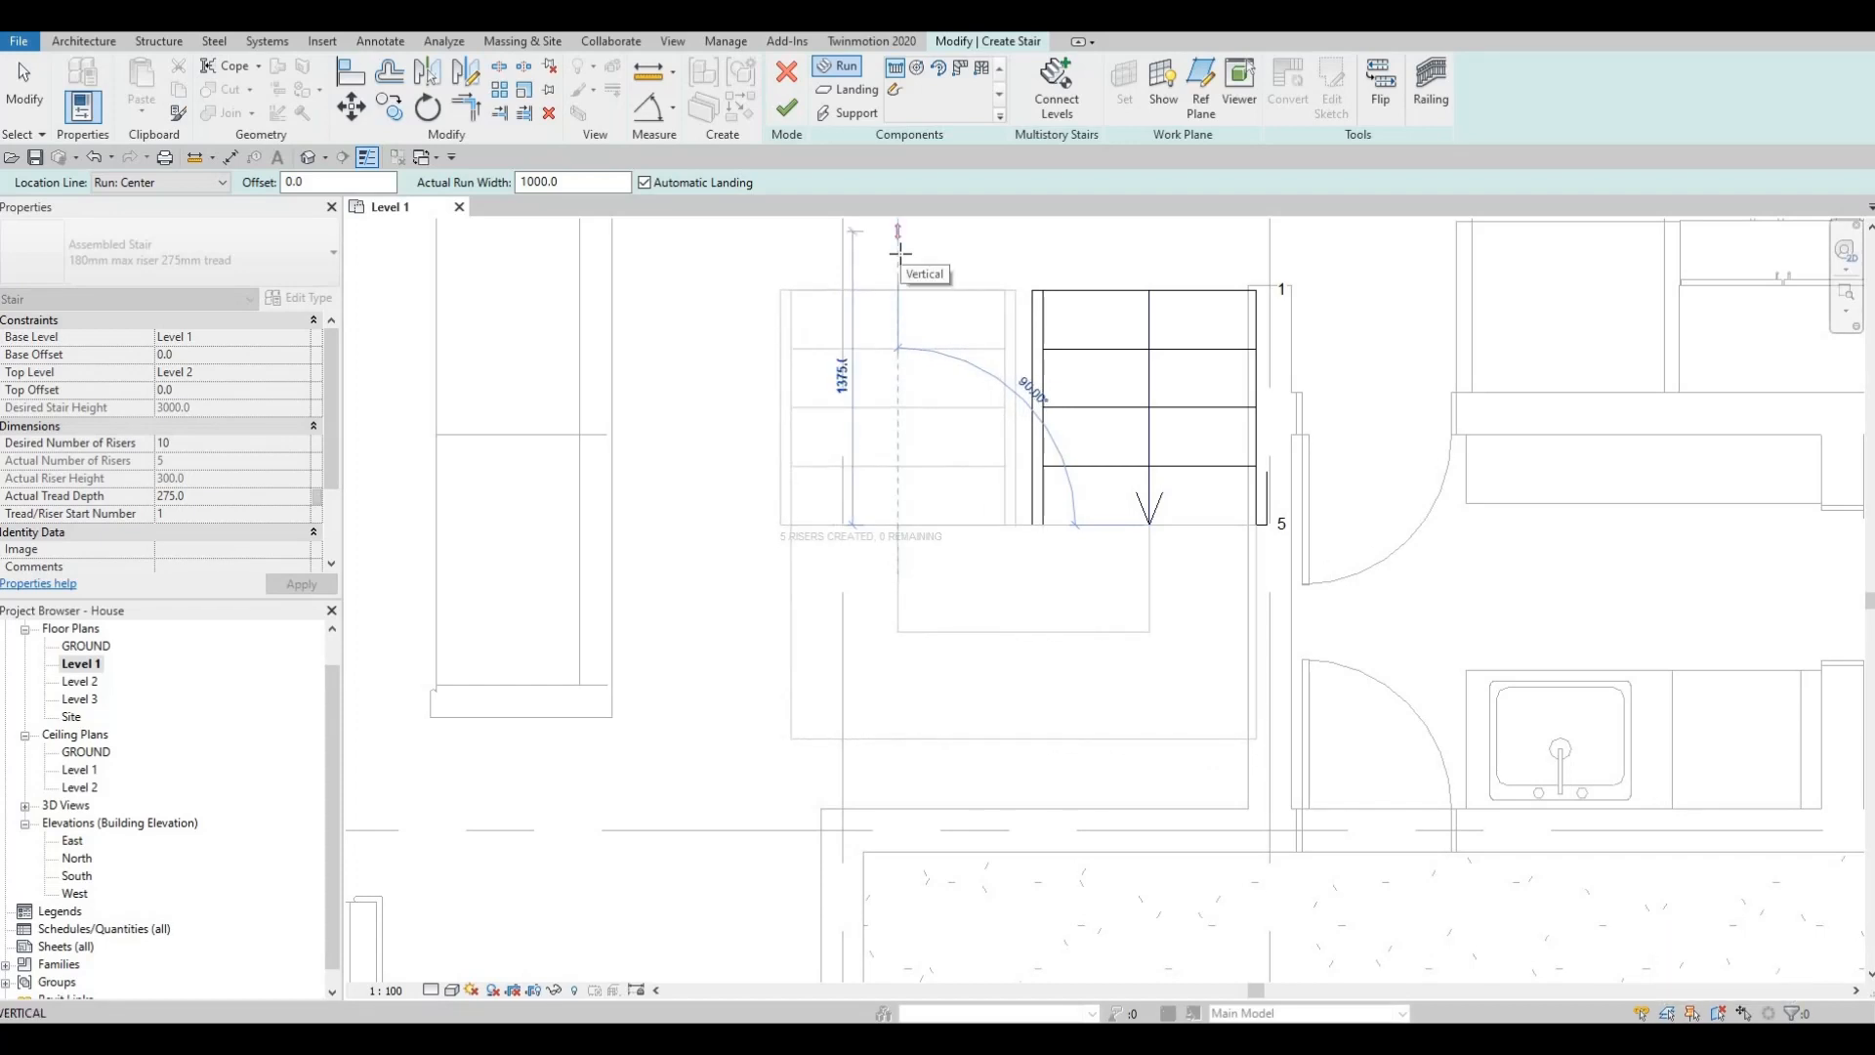
left_click(900, 257)
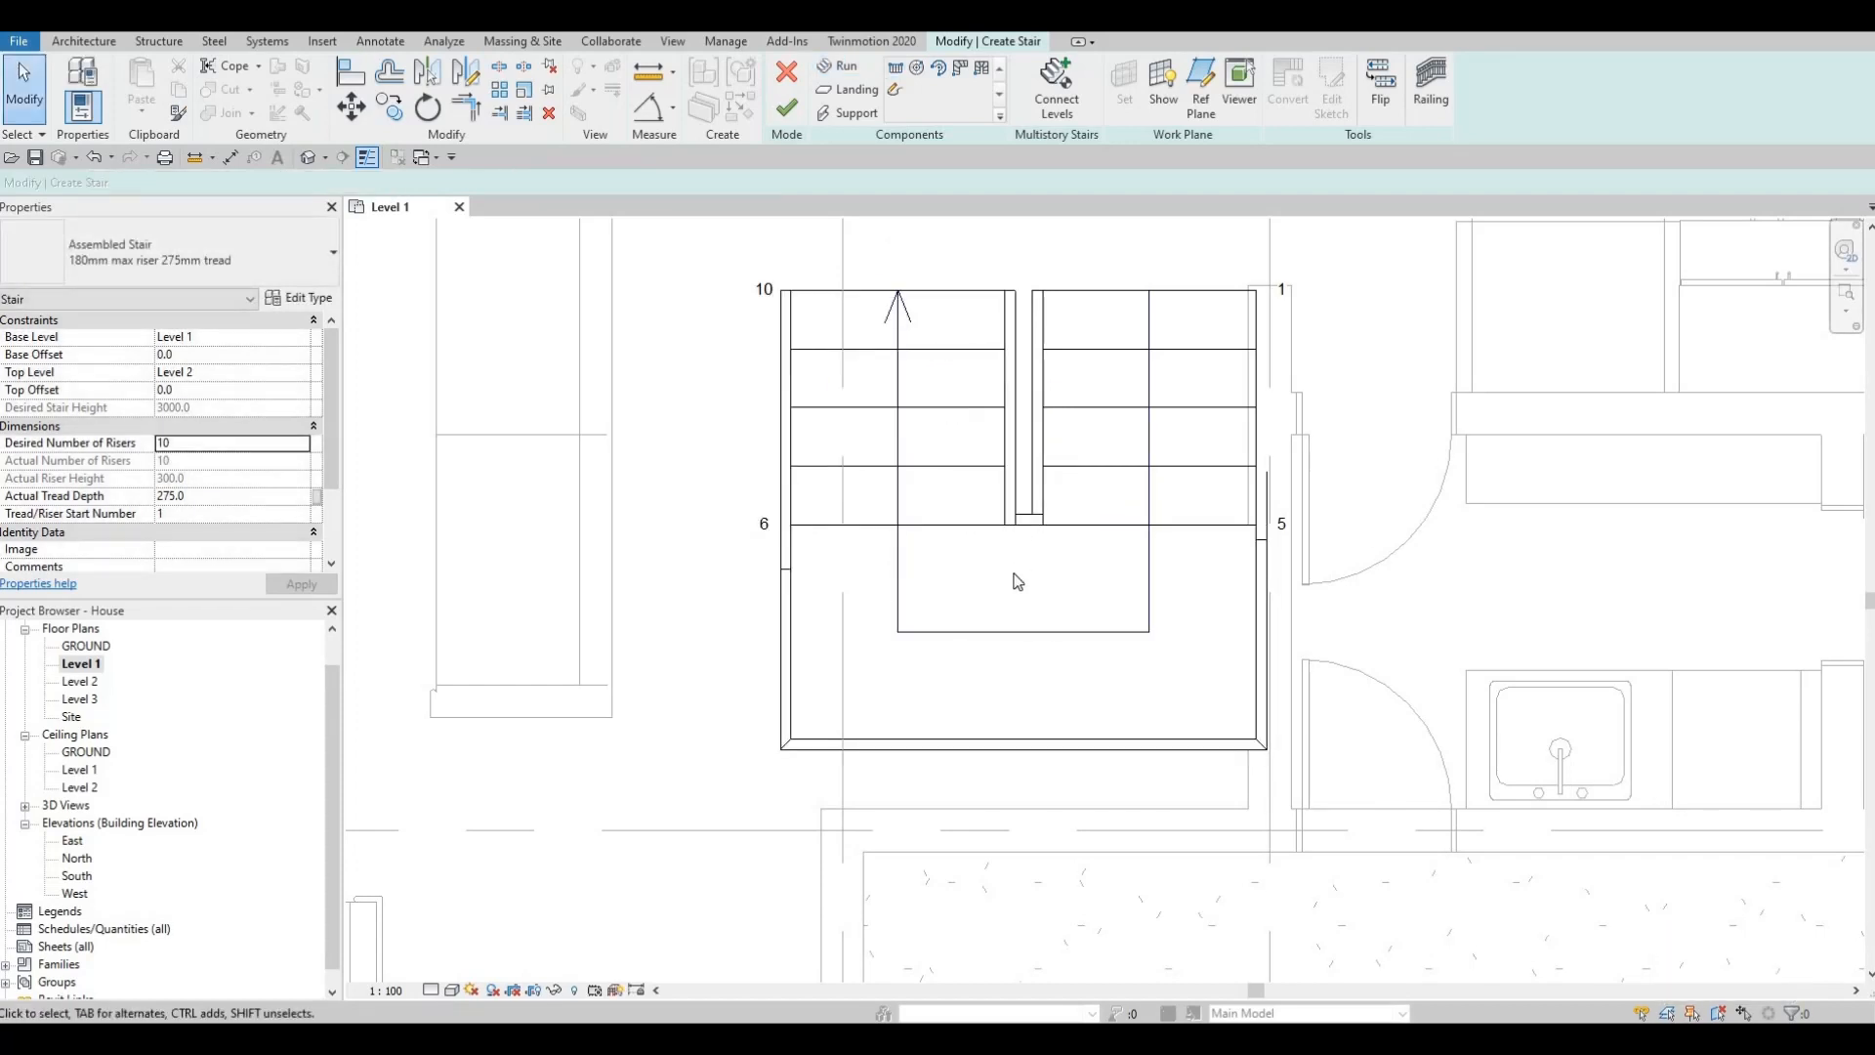
middle_click_drag(1002, 517, 1069, 537)
key("Escape")
middle_click_drag(1040, 618, 1053, 606)
scroll(1055, 607, "down", 1)
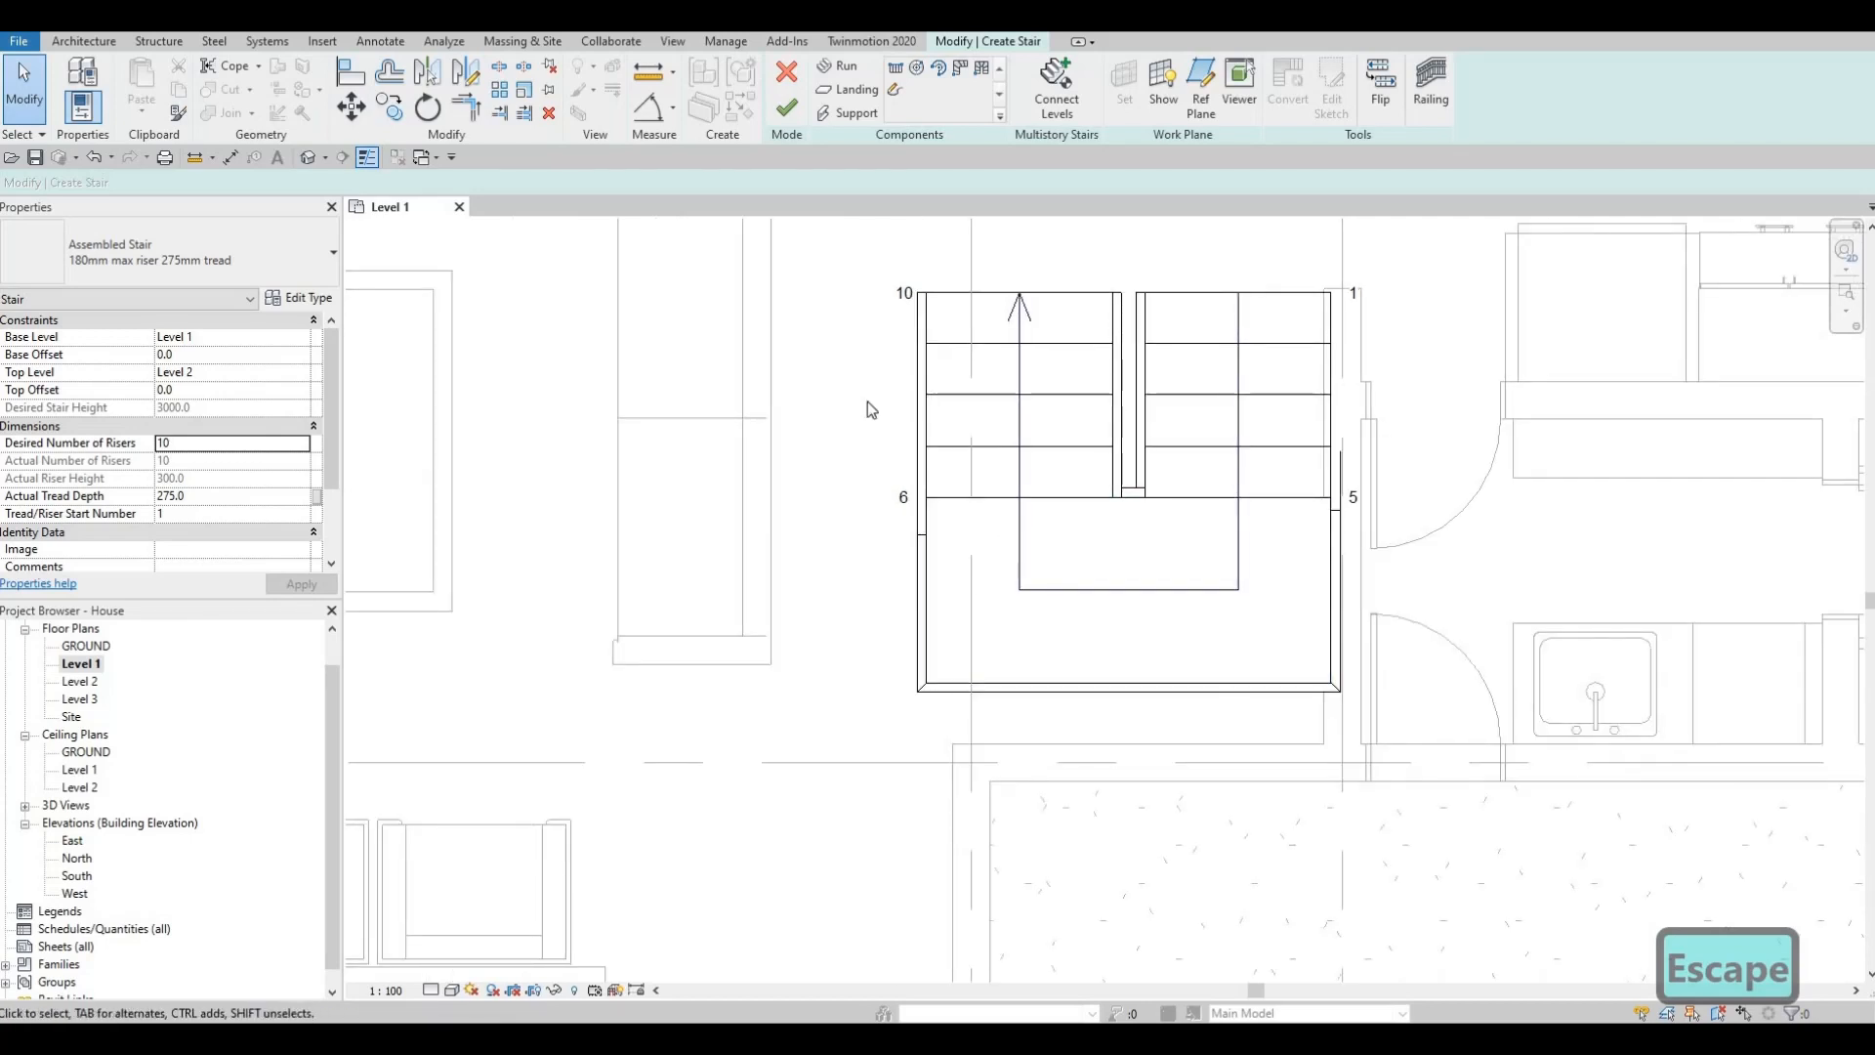
Step: Finish the U-shaped stair and leave stair creation mode
middle_click_drag(871, 408, 842, 370)
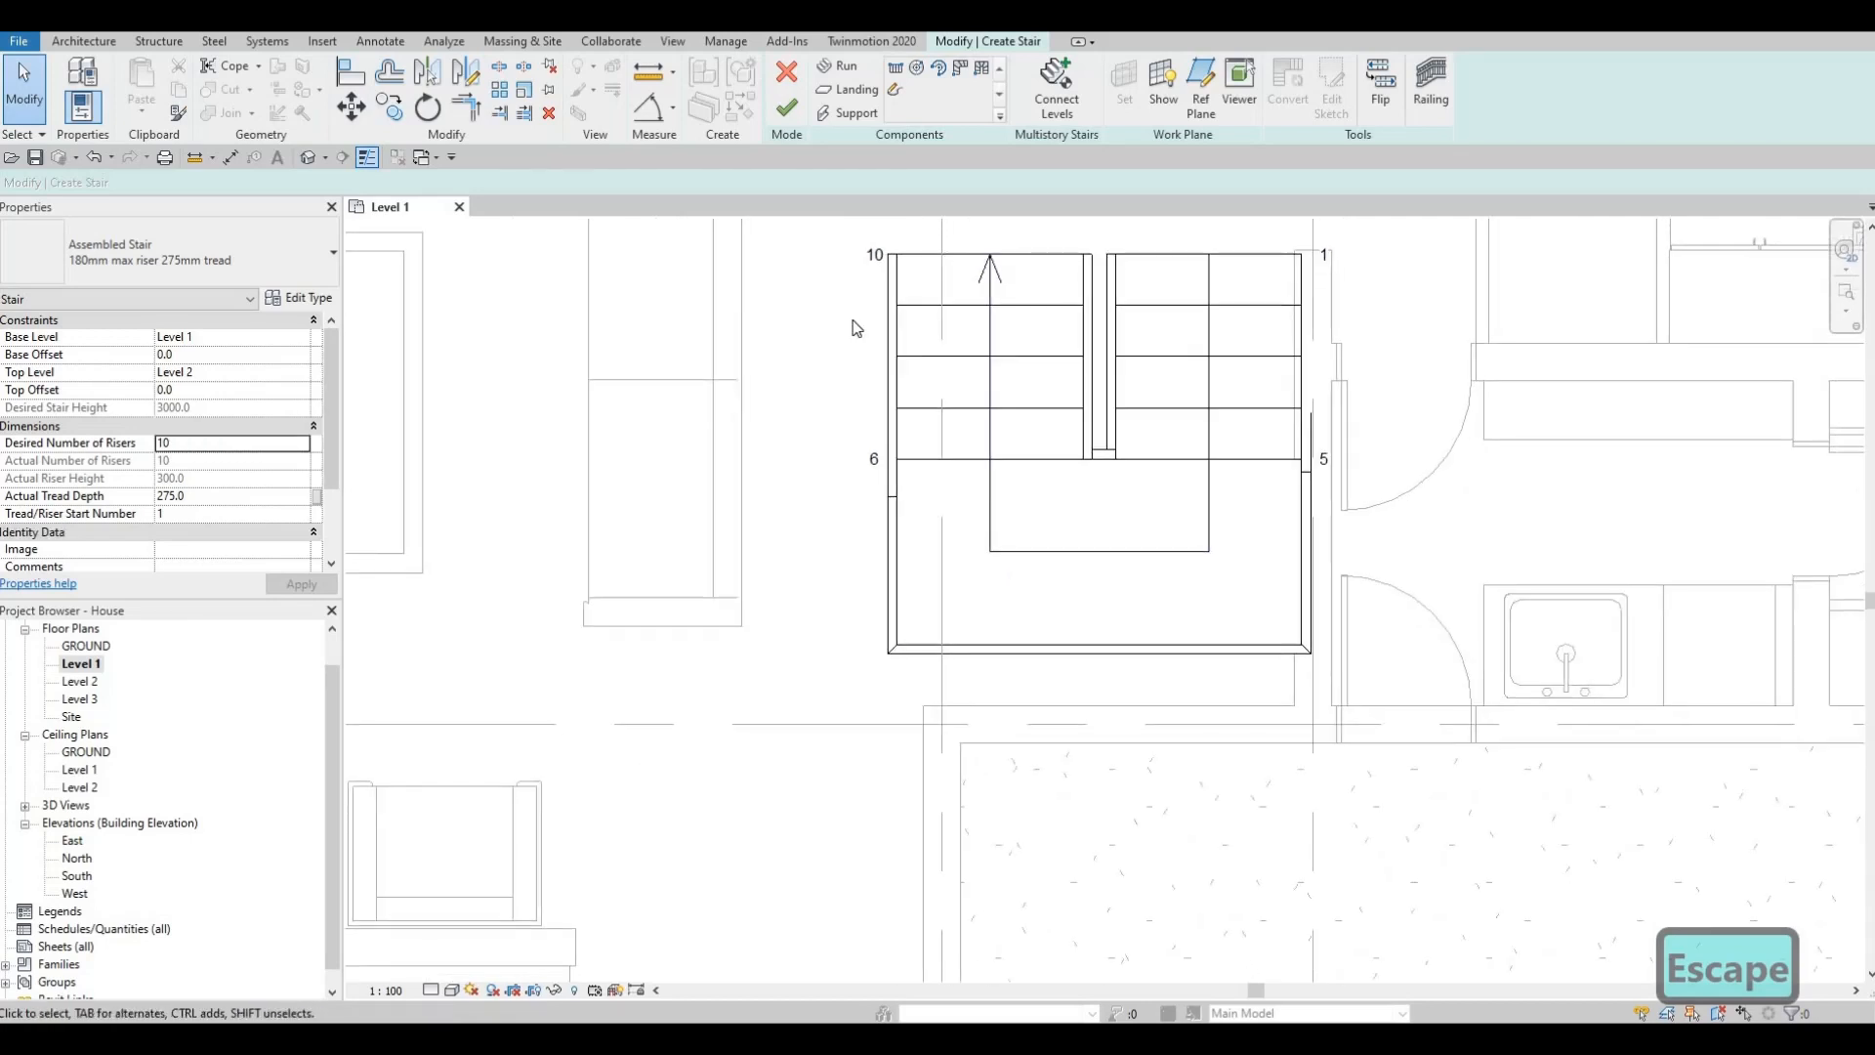
left_click(787, 109)
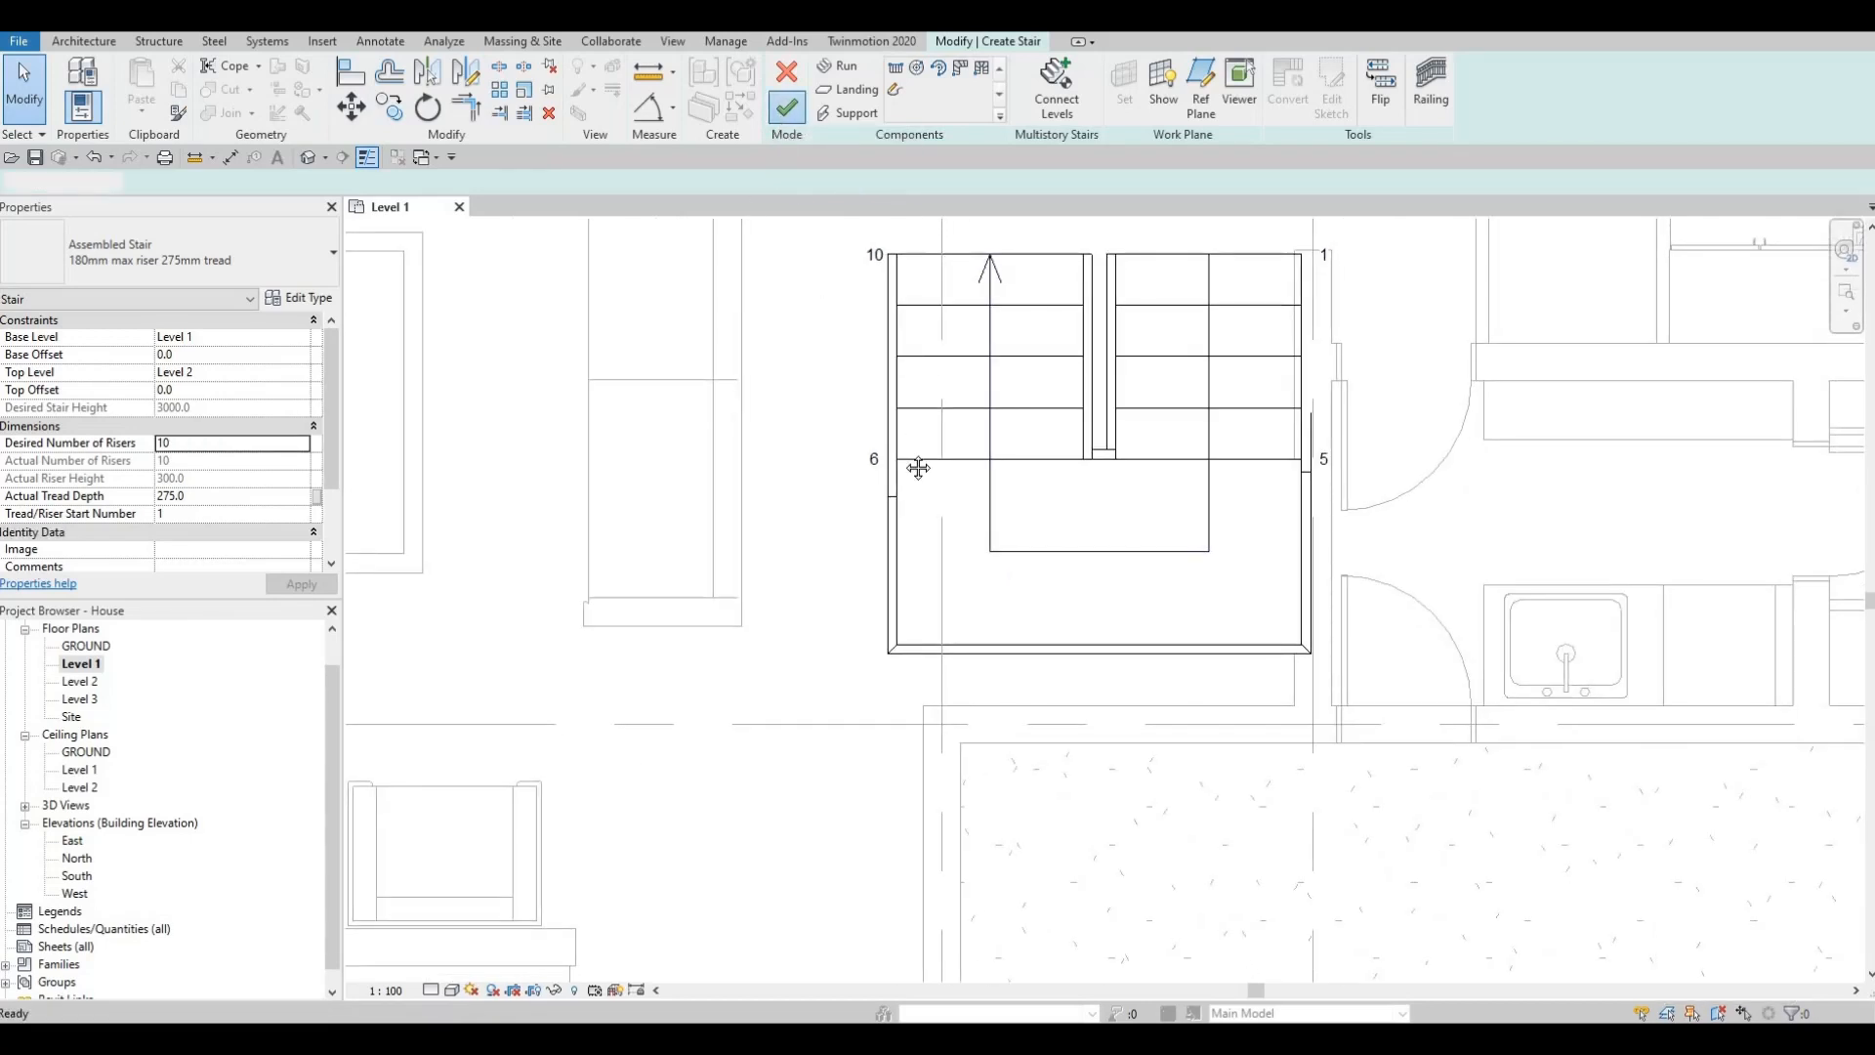
middle_click_drag(919, 468, 883, 520)
scroll(883, 525, "down", 1)
key("Escape")
key("Escape")
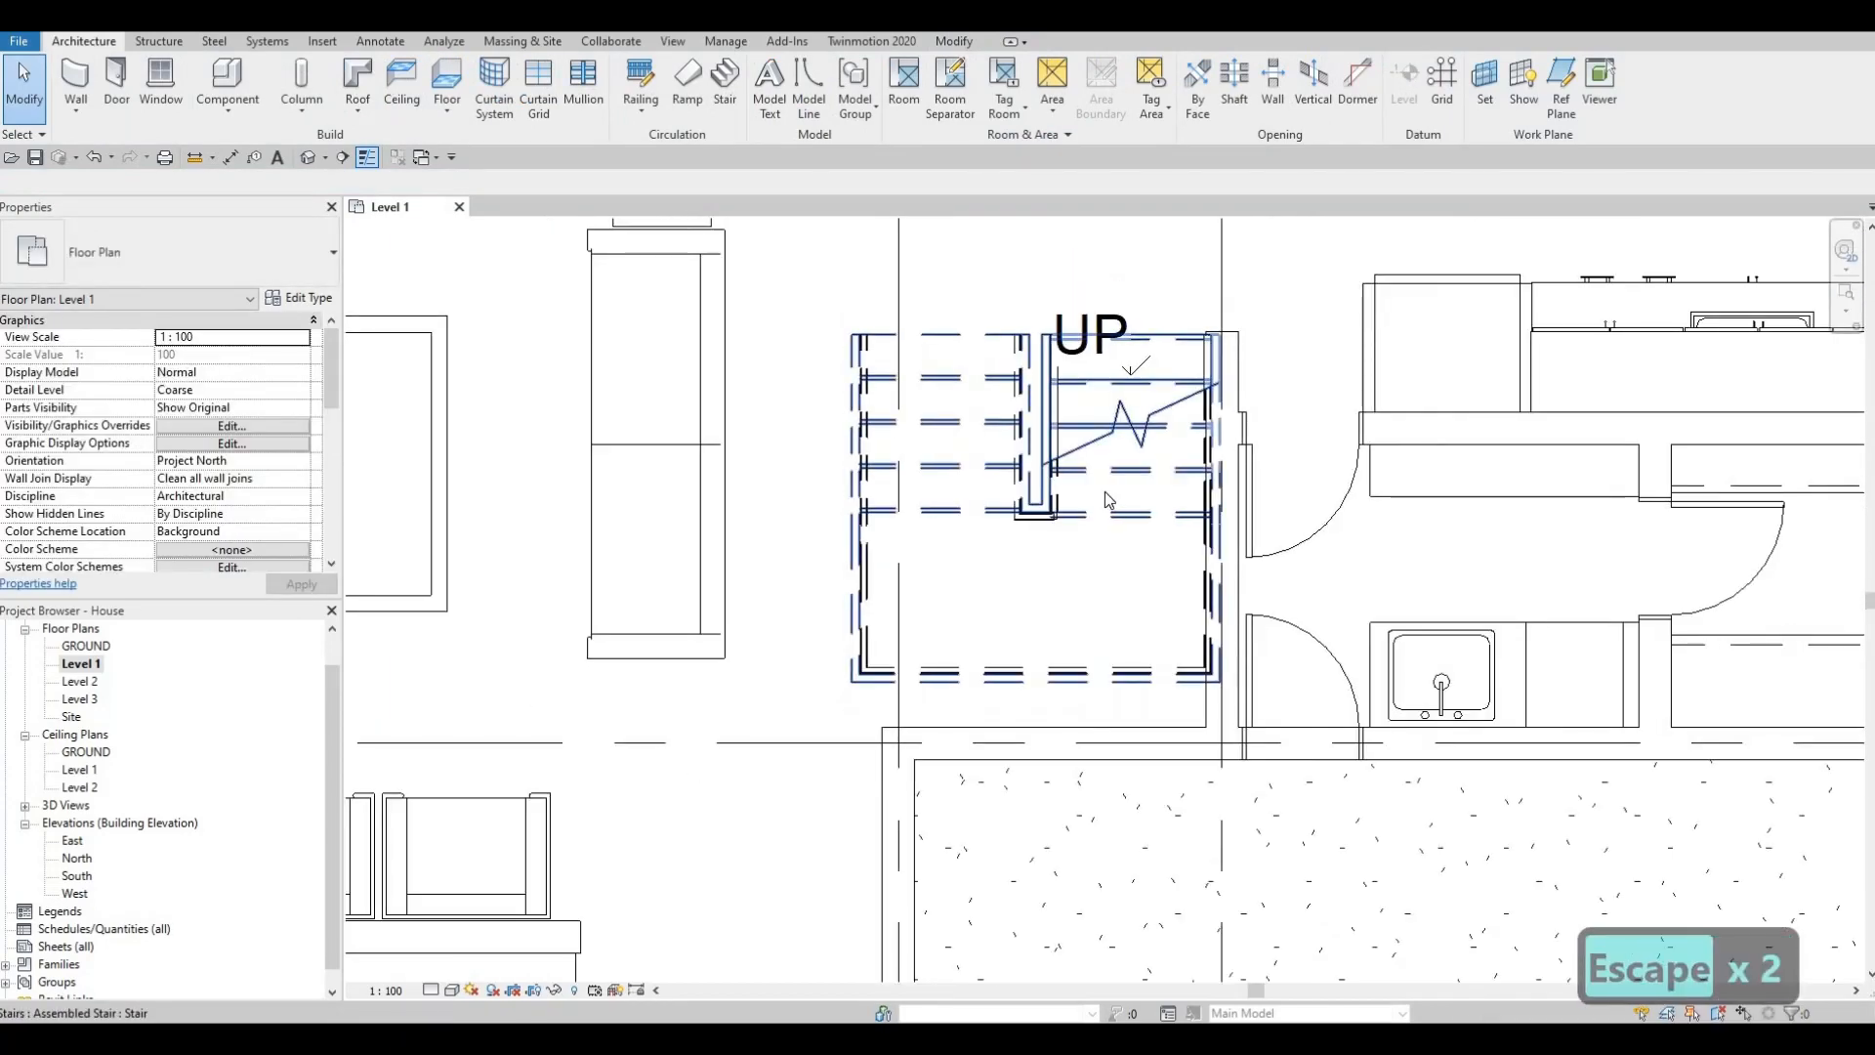
Step: Nudge the whole stair left and down until it sits against the corner of the two walls
left_click(1110, 521)
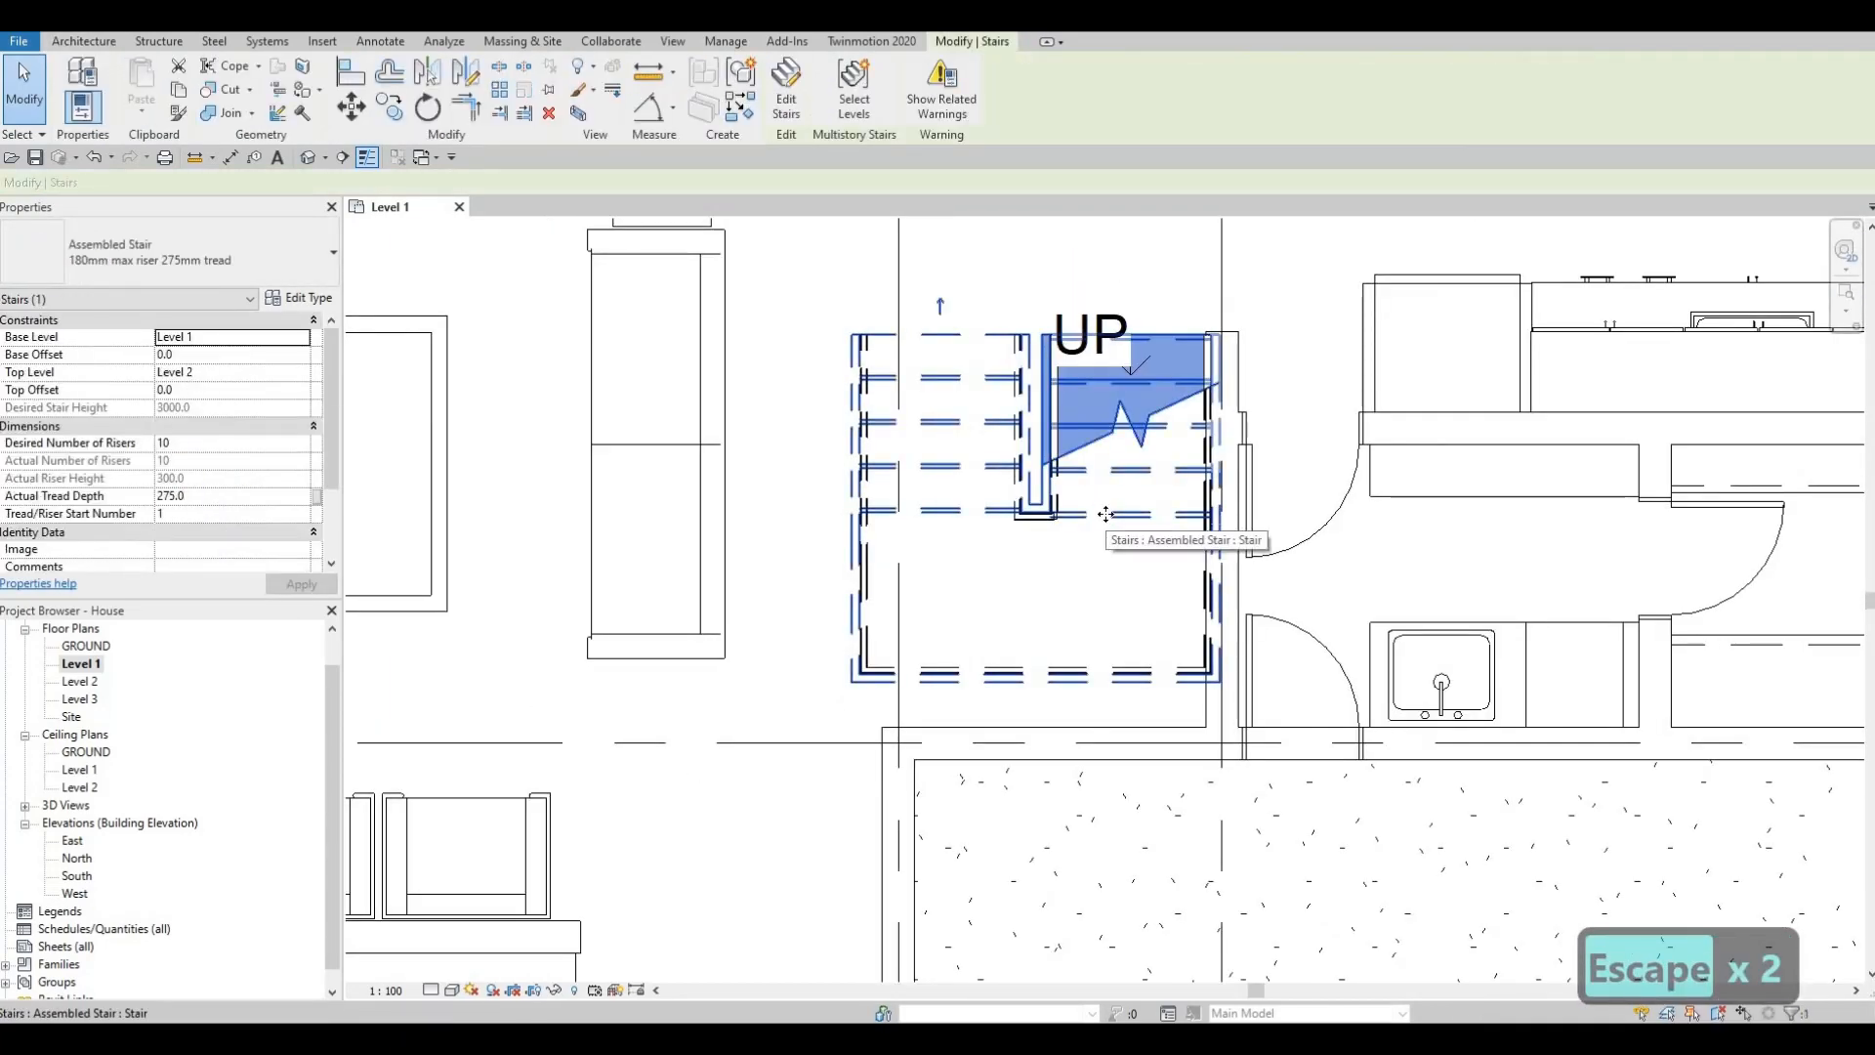
key("Down")
key("Left")
key("Left")
key("Left")
key("Left")
key("Left")
key("Down")
key("Down")
key("Down")
key("Down")
key("Down")
key("Down")
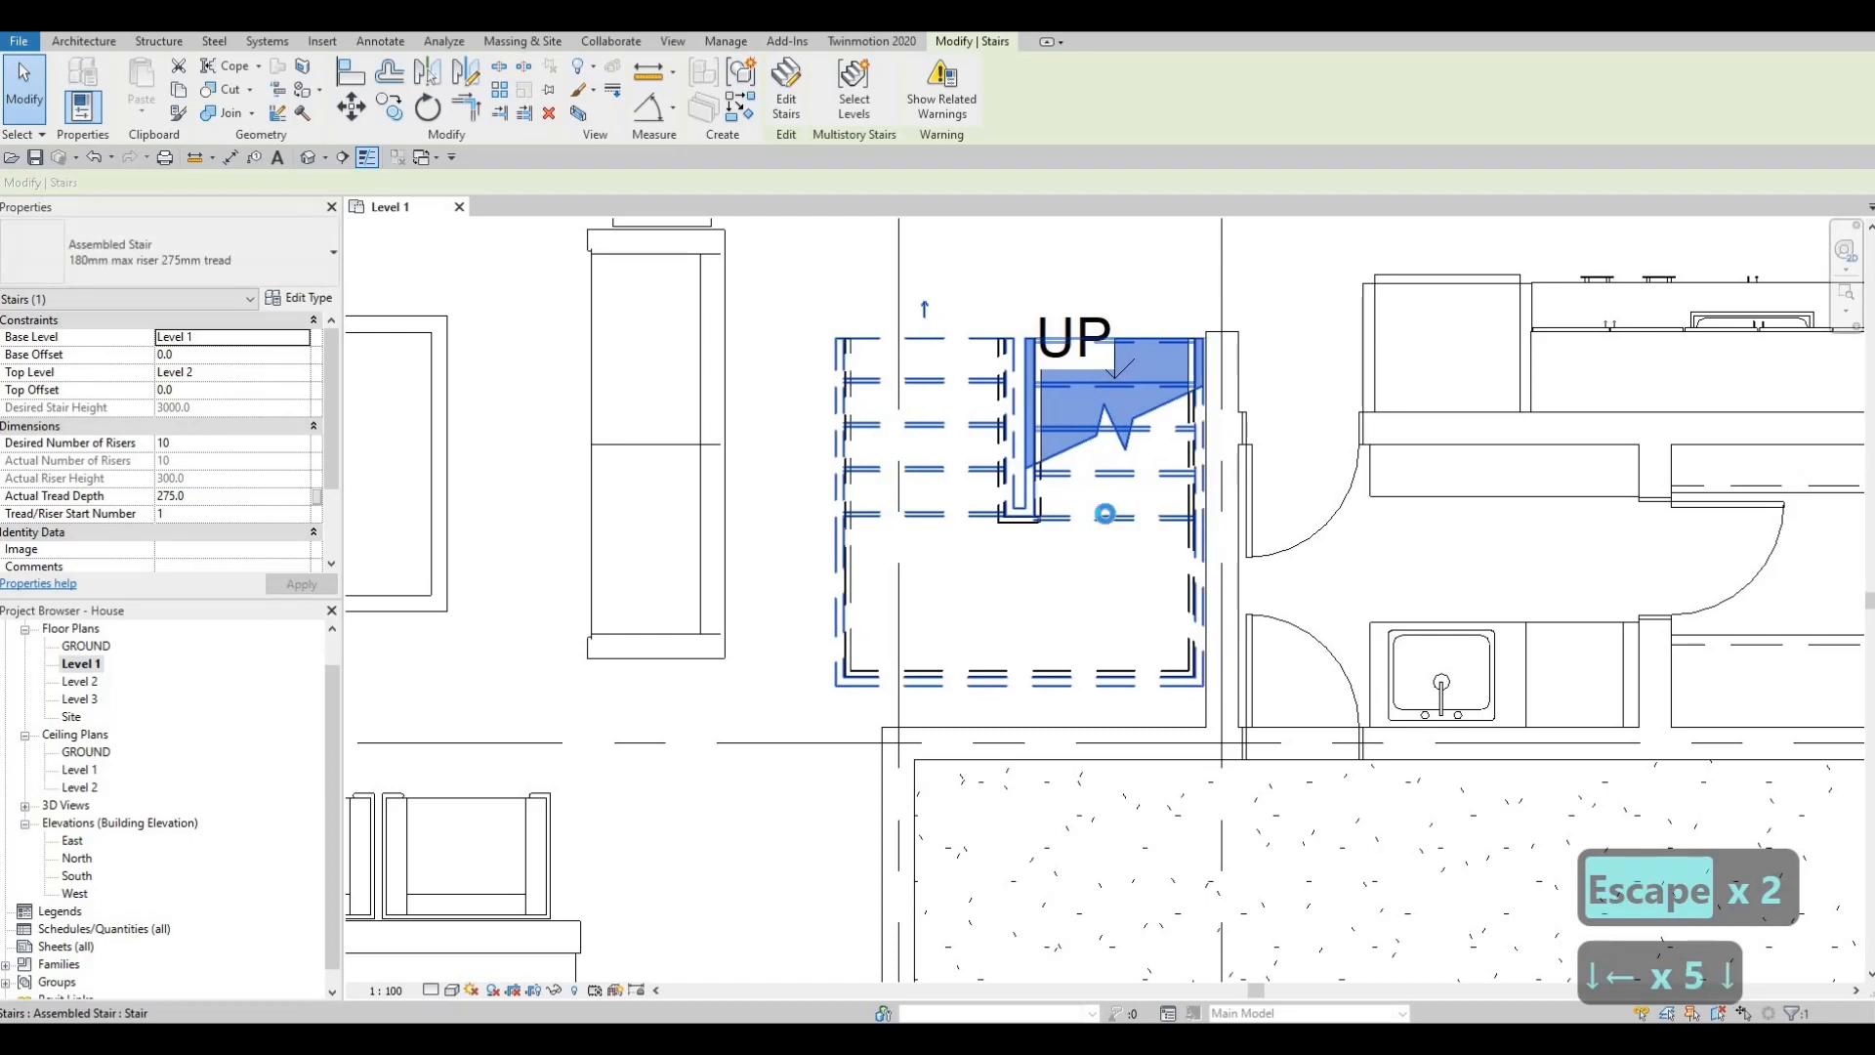
key("Down")
key("Down")
key("Down")
key("Down")
key("Down")
key("Down")
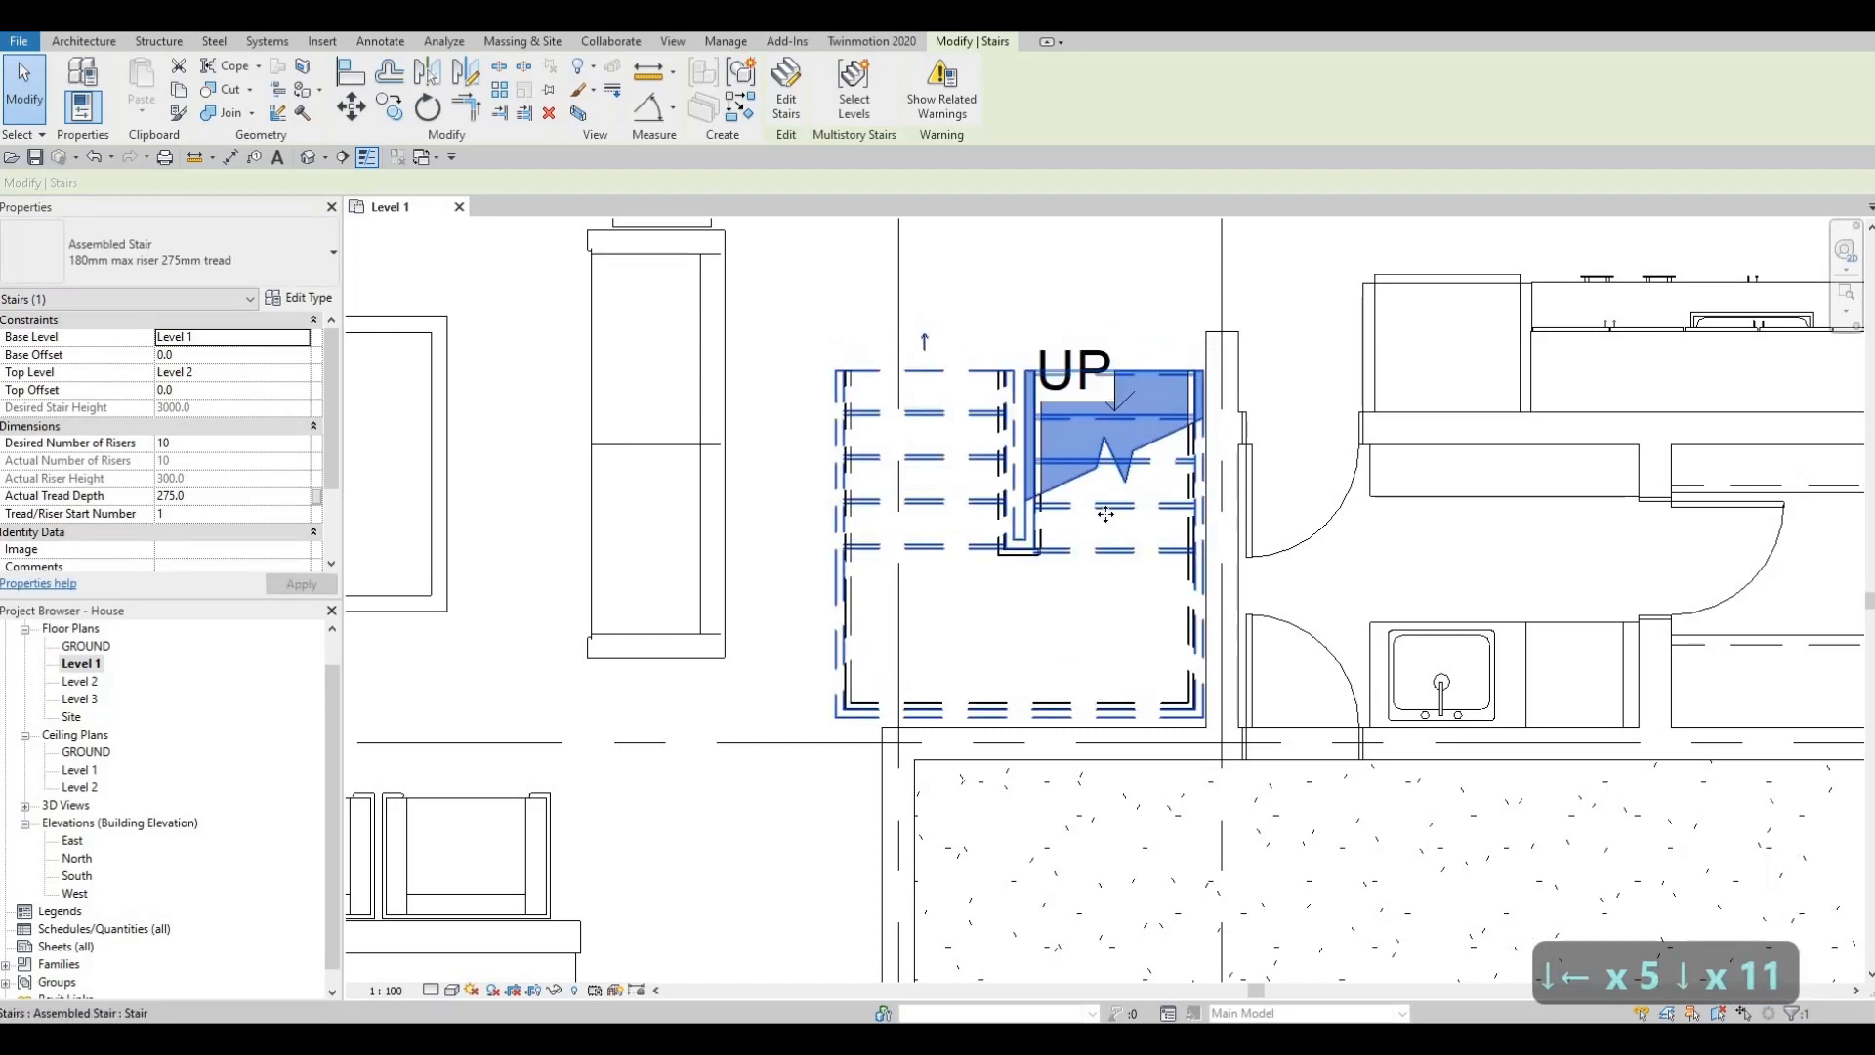
key("Right")
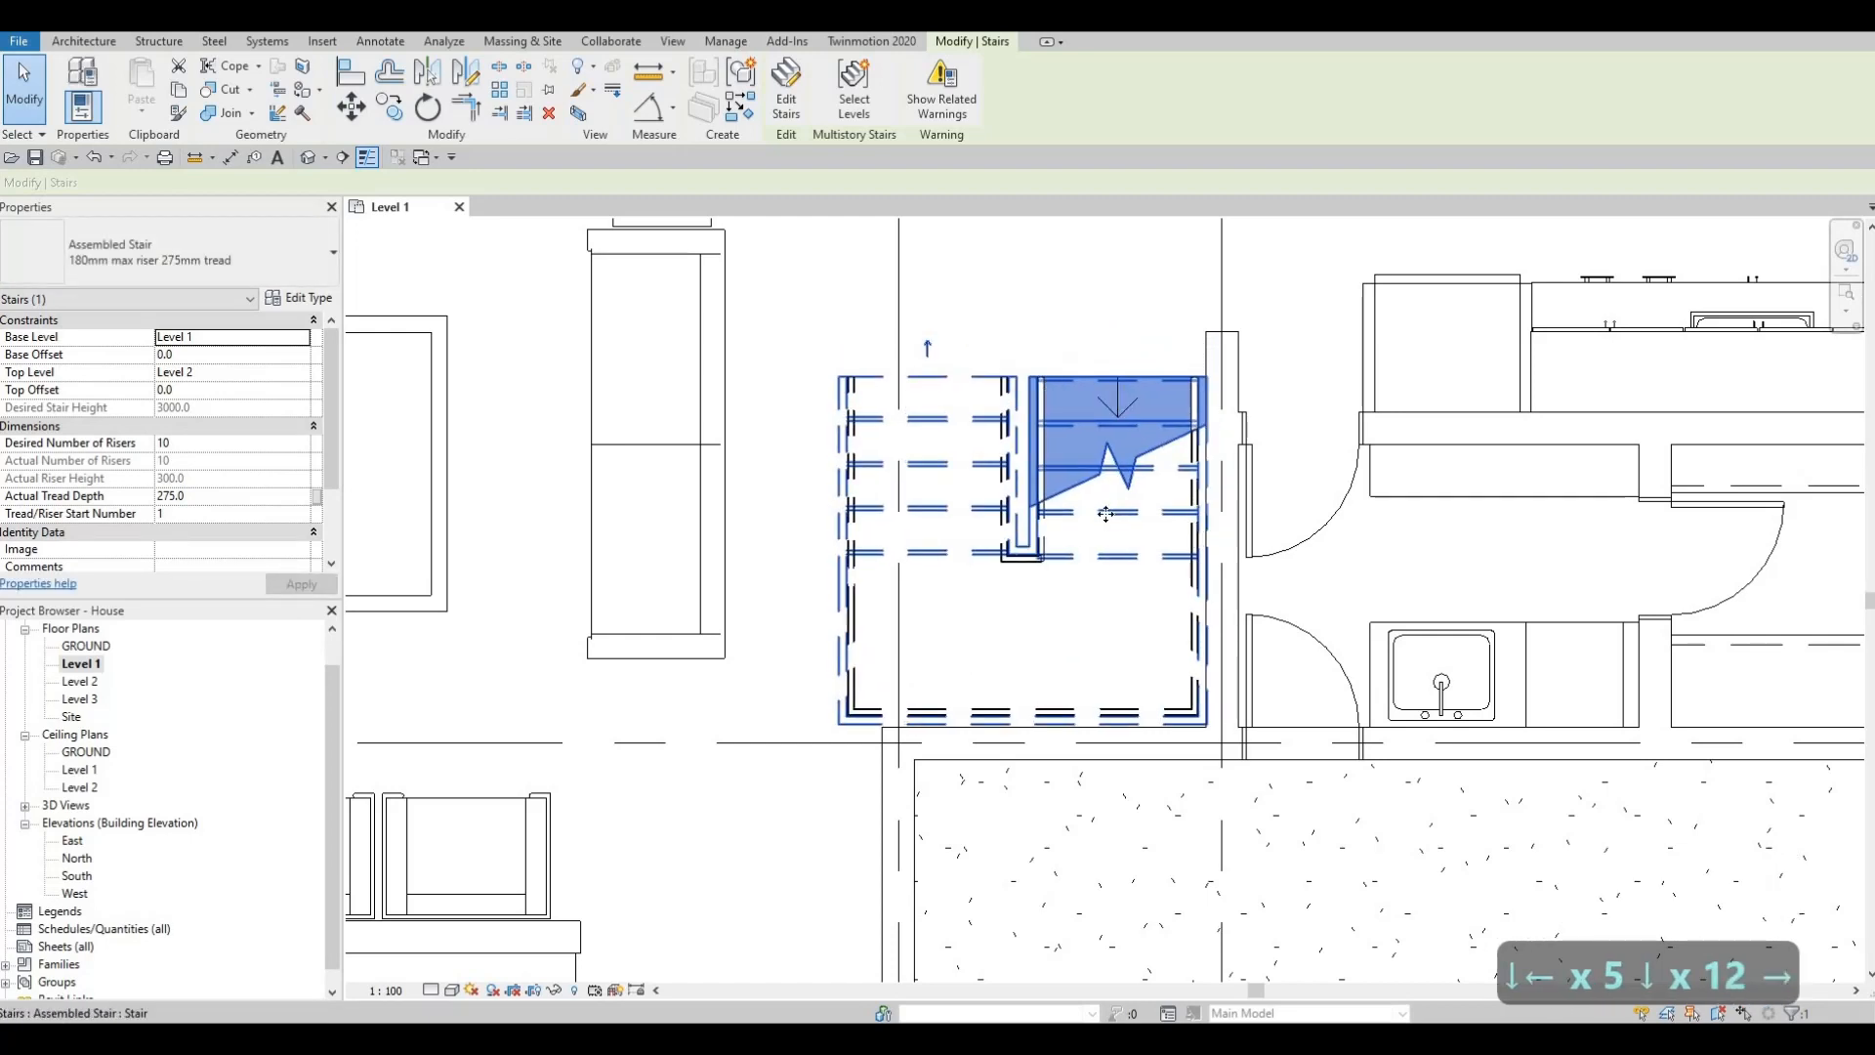
key("Down")
key("Escape")
key("Escape")
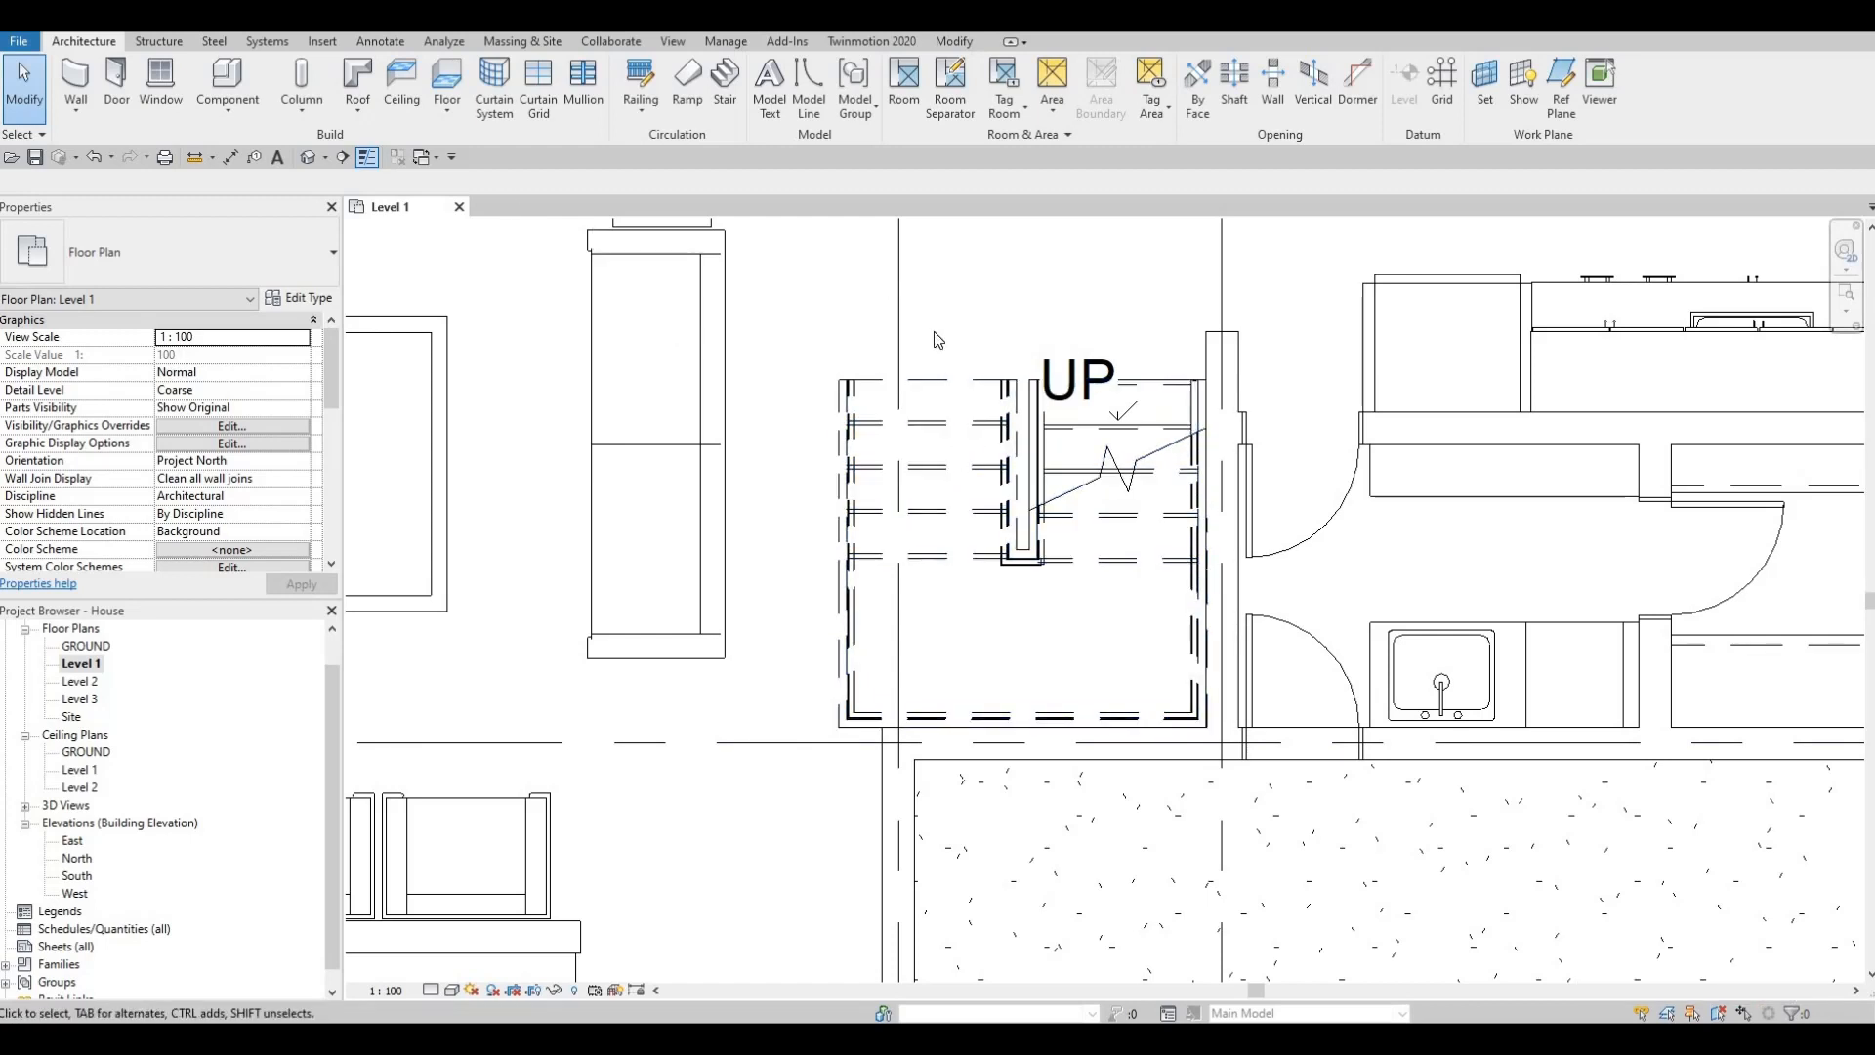
Step: Reopen the stair for editing and set the width of the lower run (risers 1 to 5) to 950 mm
left_click(1043, 379)
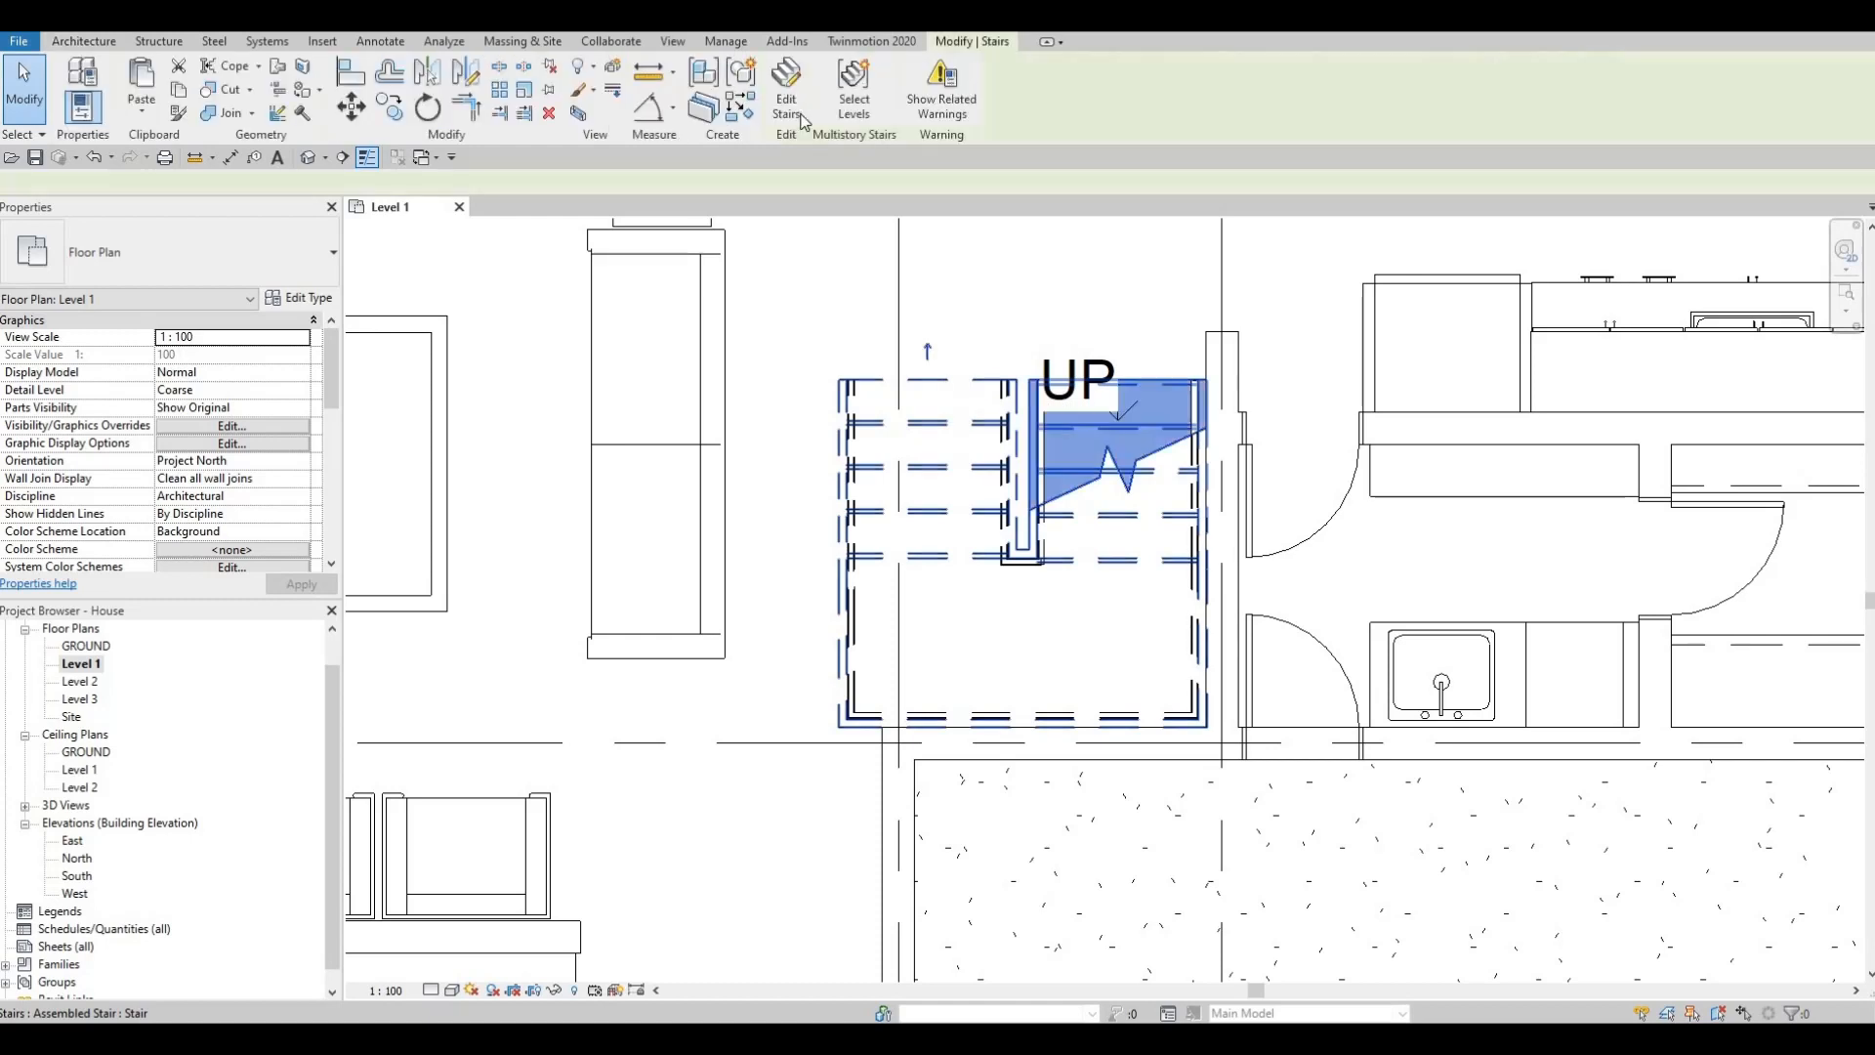
double_click(1047, 438)
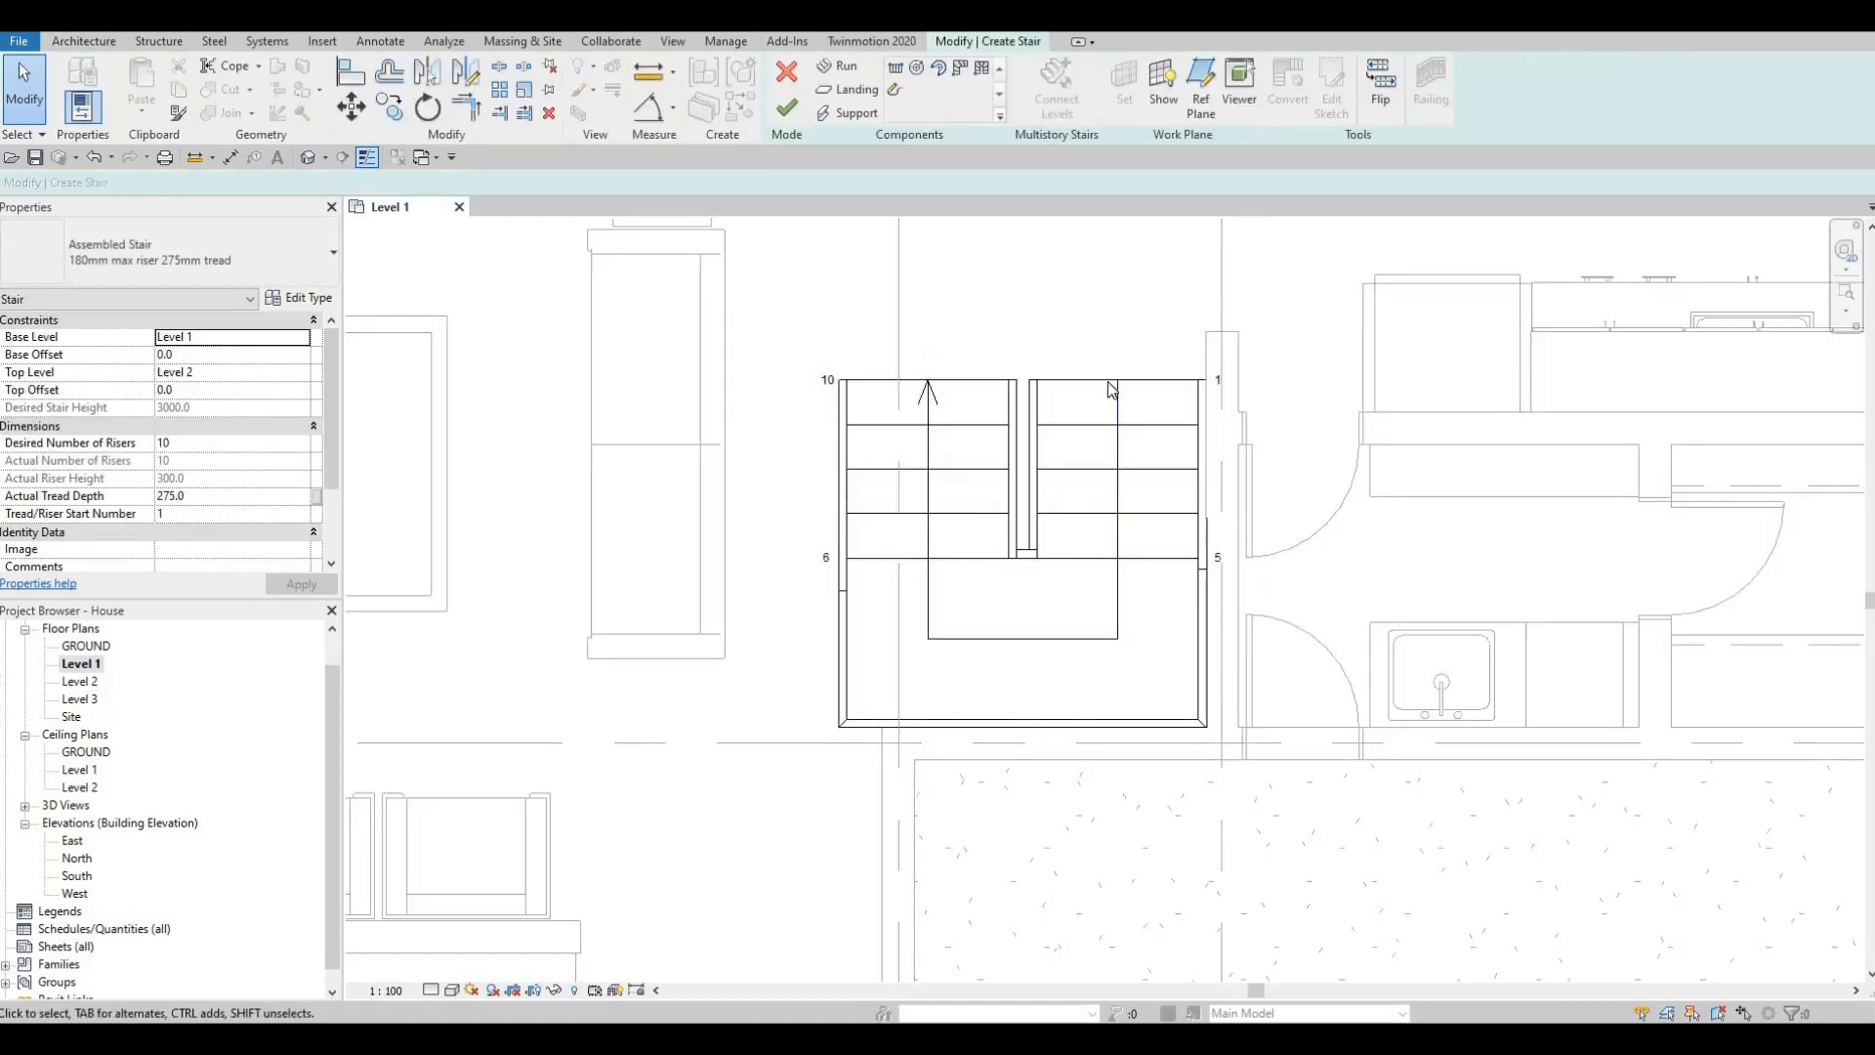
left_click(1115, 386)
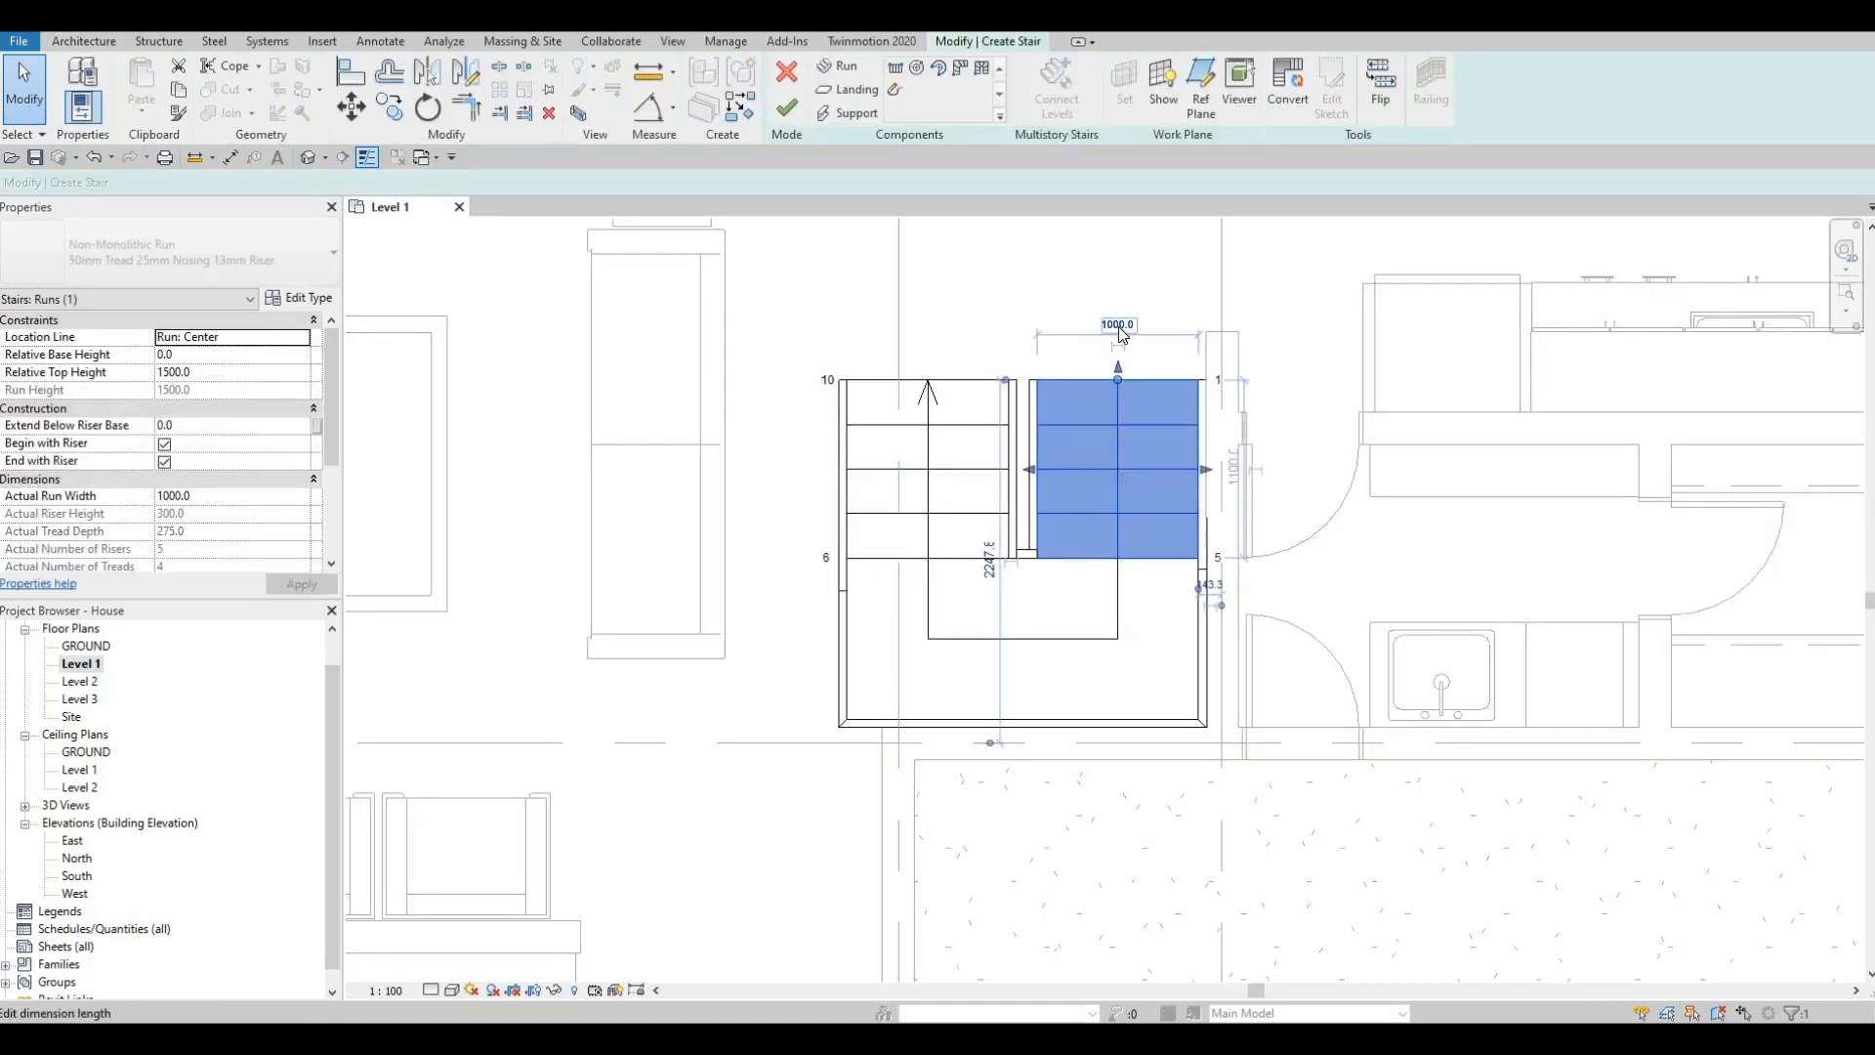
left_click(1119, 326)
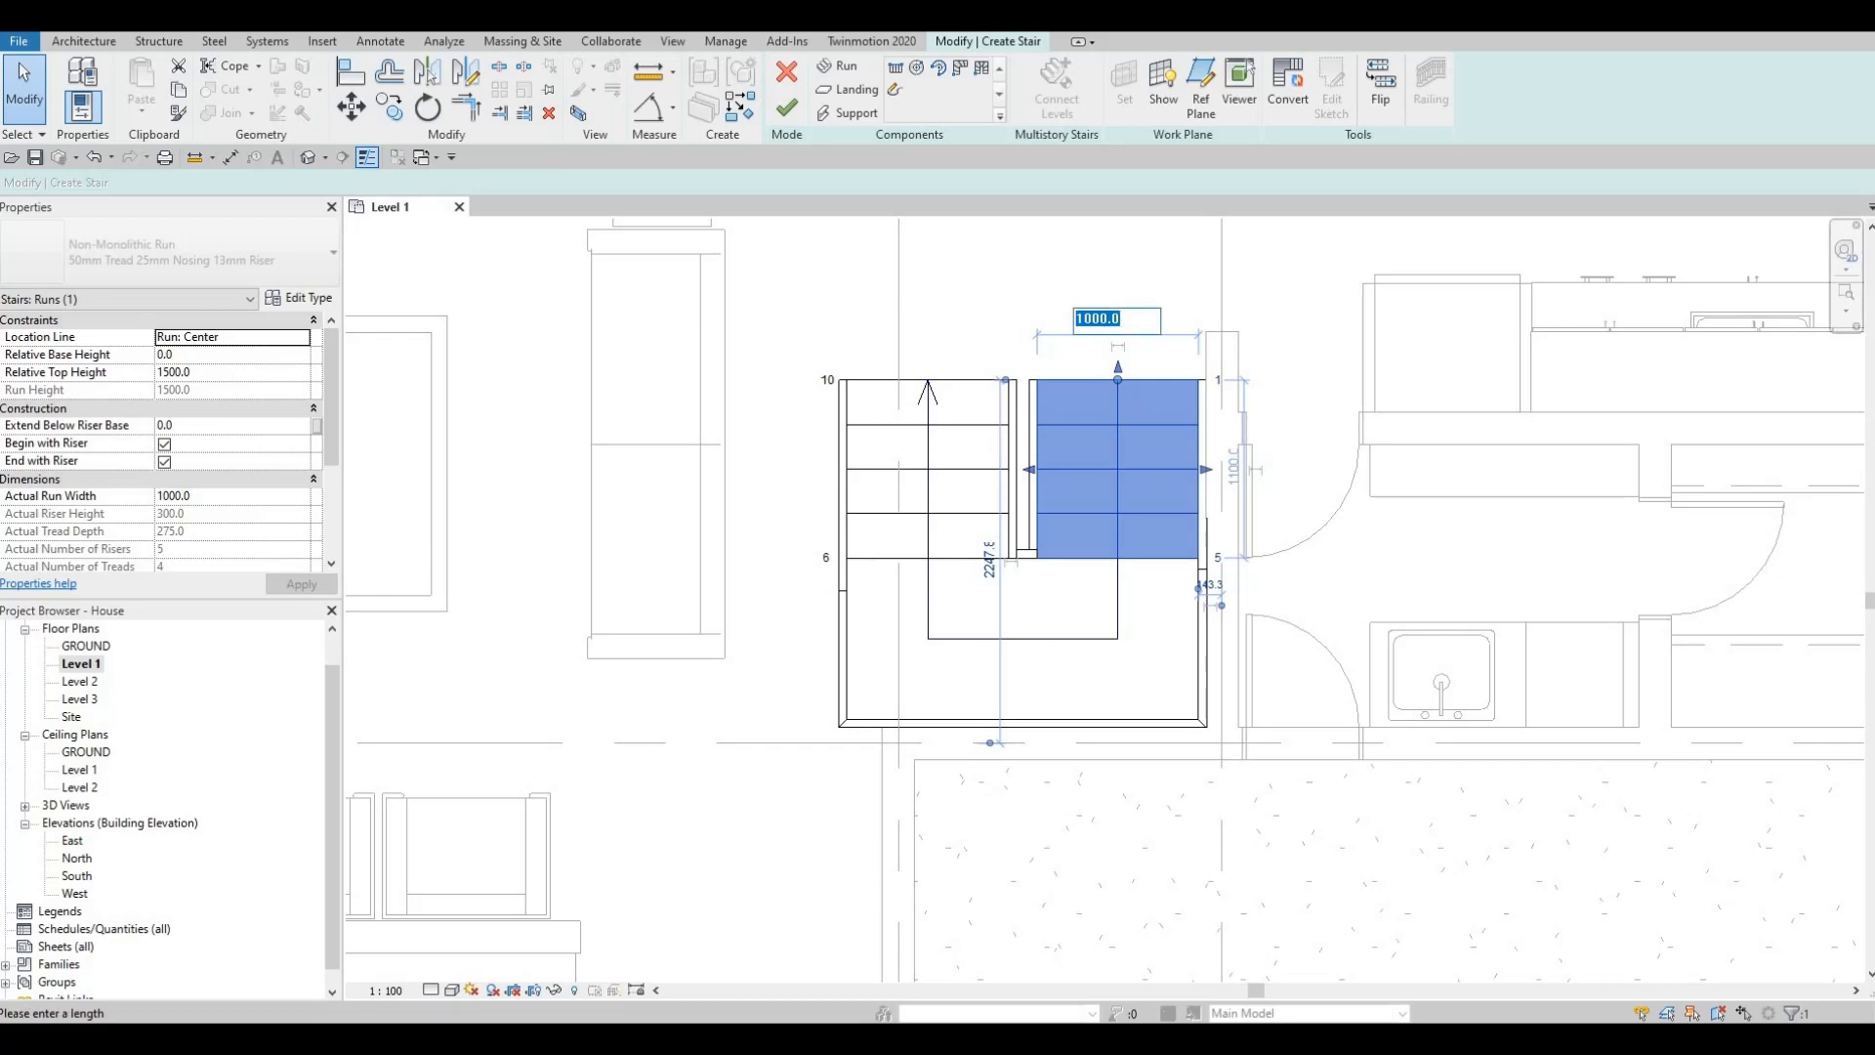
type("950")
key("Return")
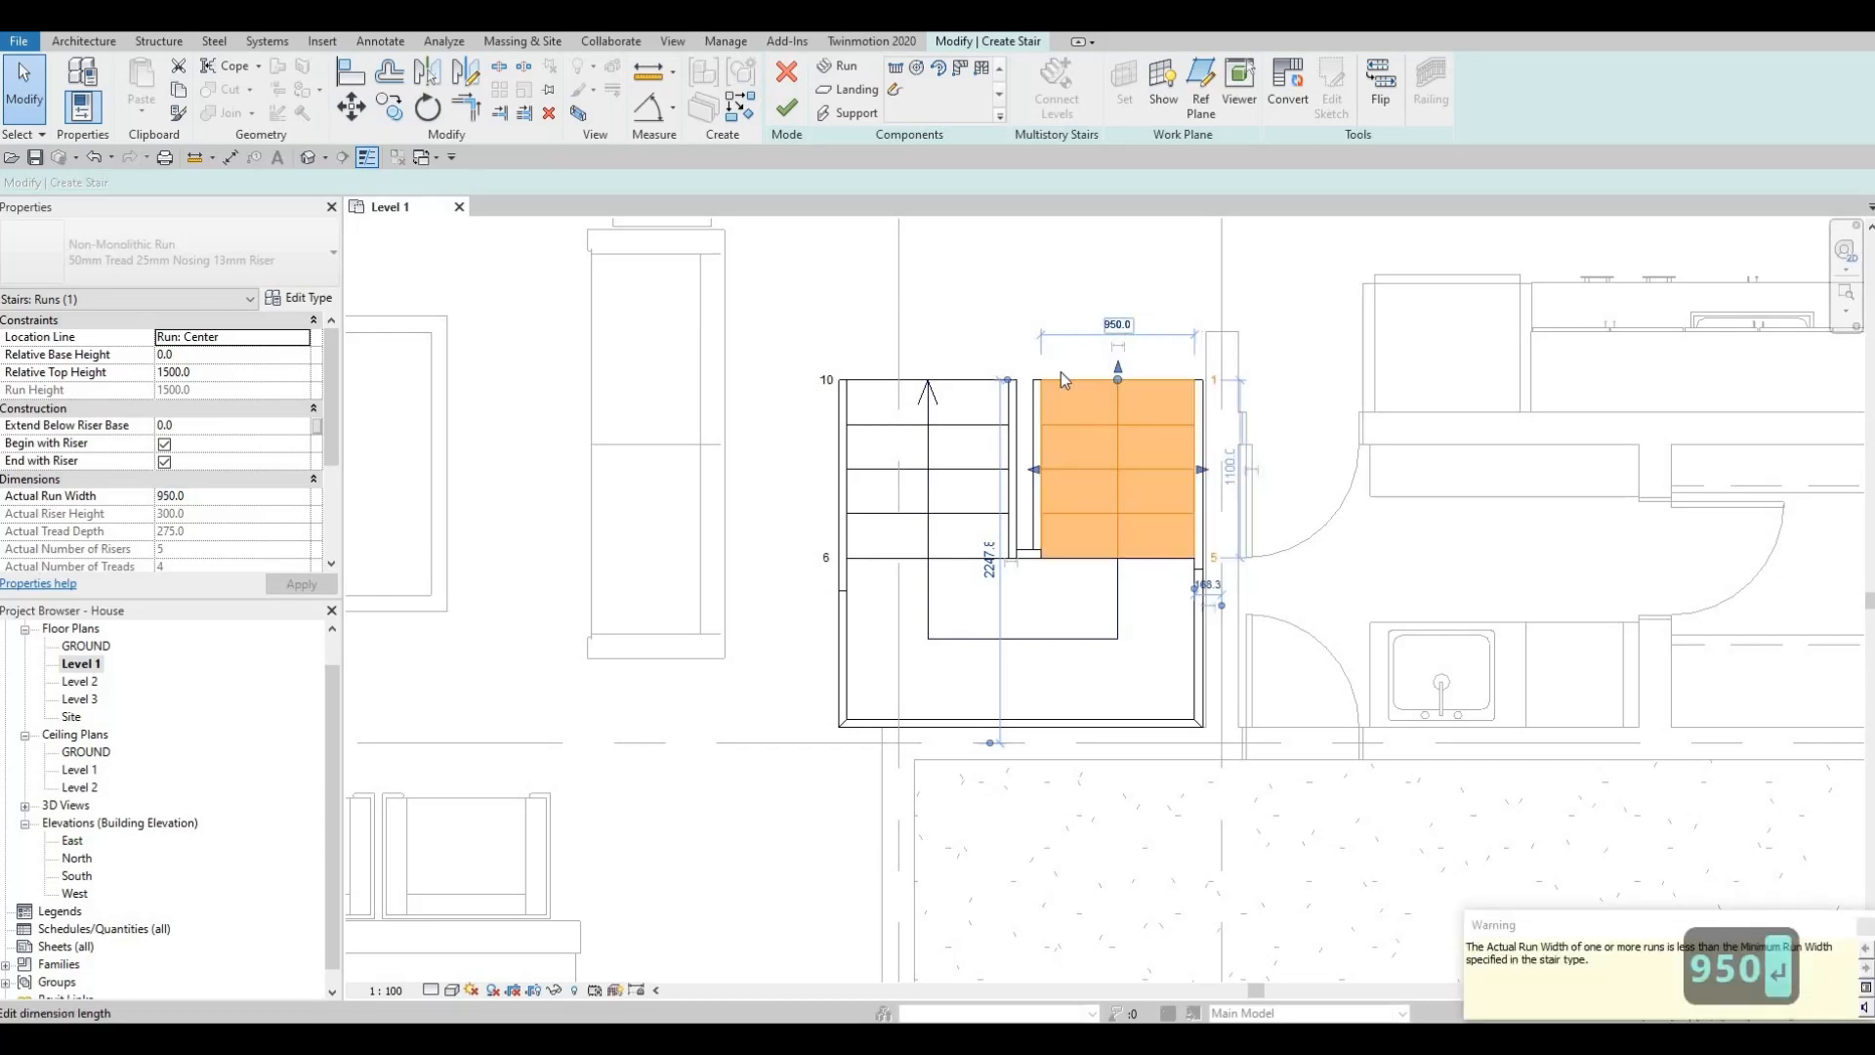
Step: Set the width of the upper run (risers 6 to 10) to 950 mm
left_click(953, 376)
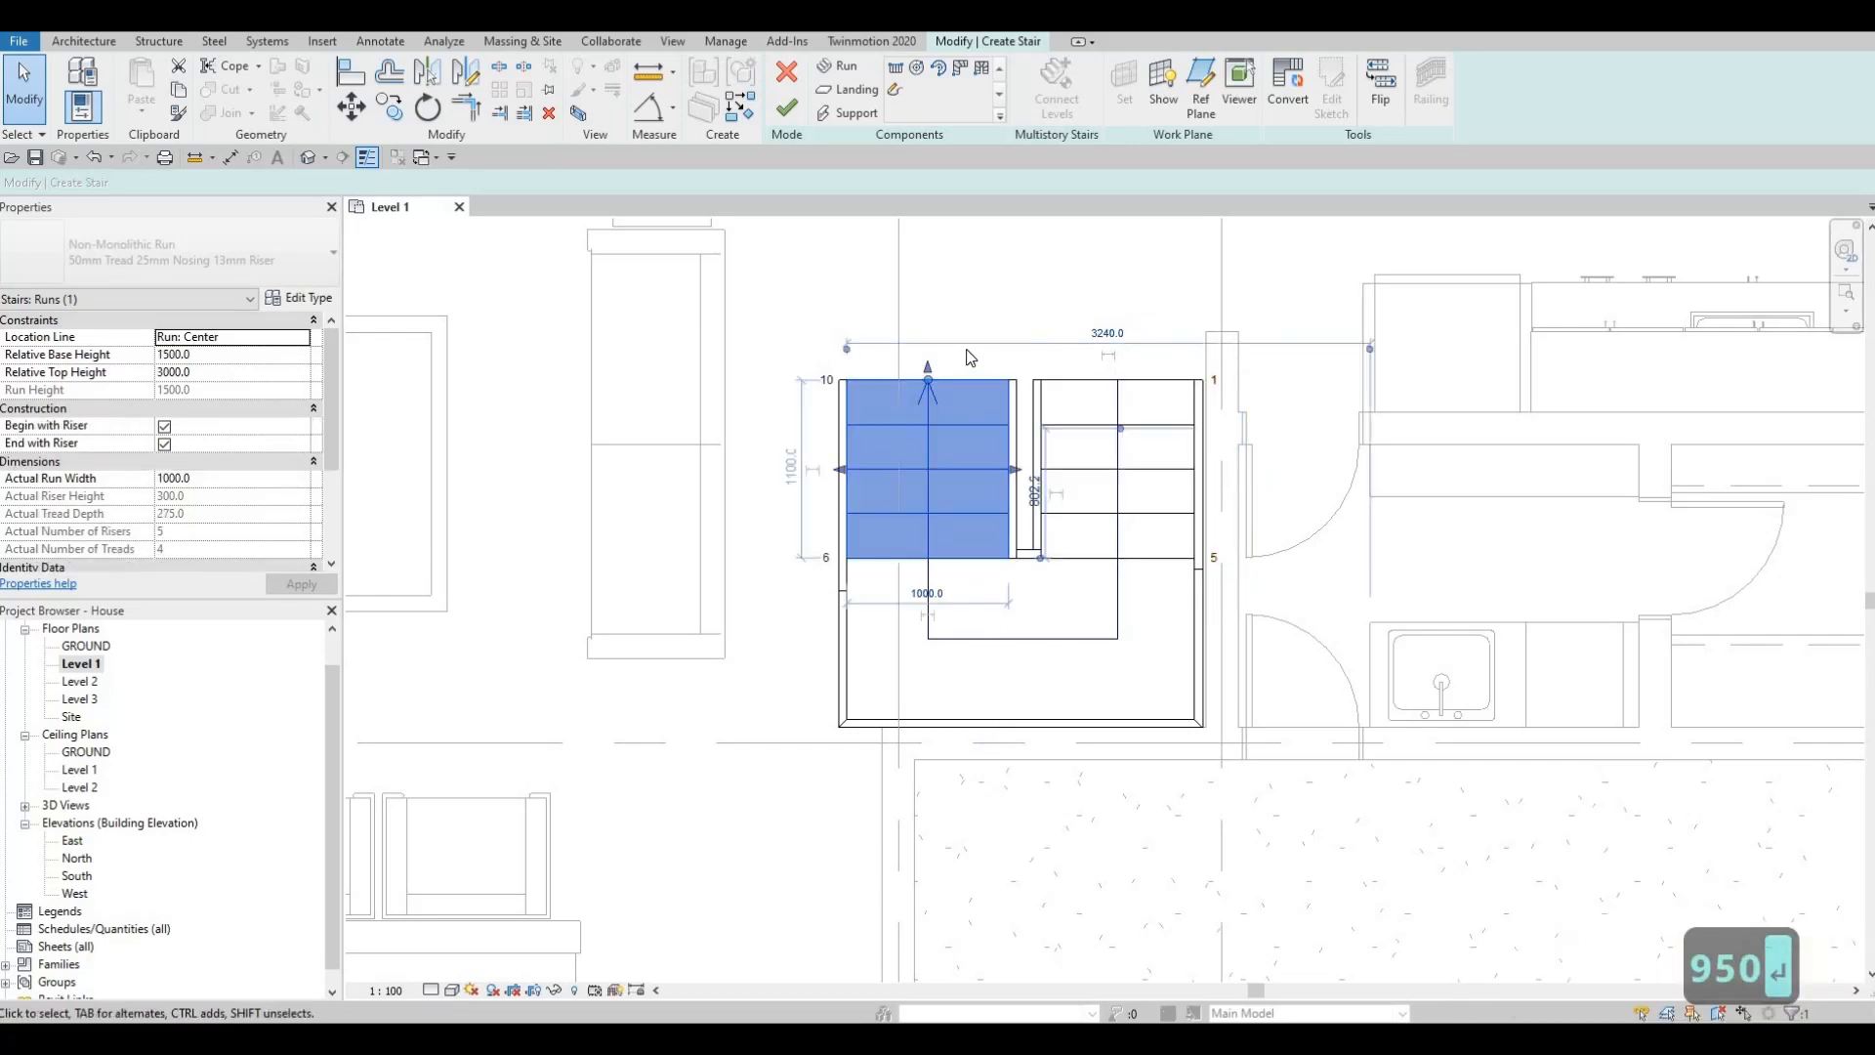
key("Escape")
key("Escape")
left_click(897, 381)
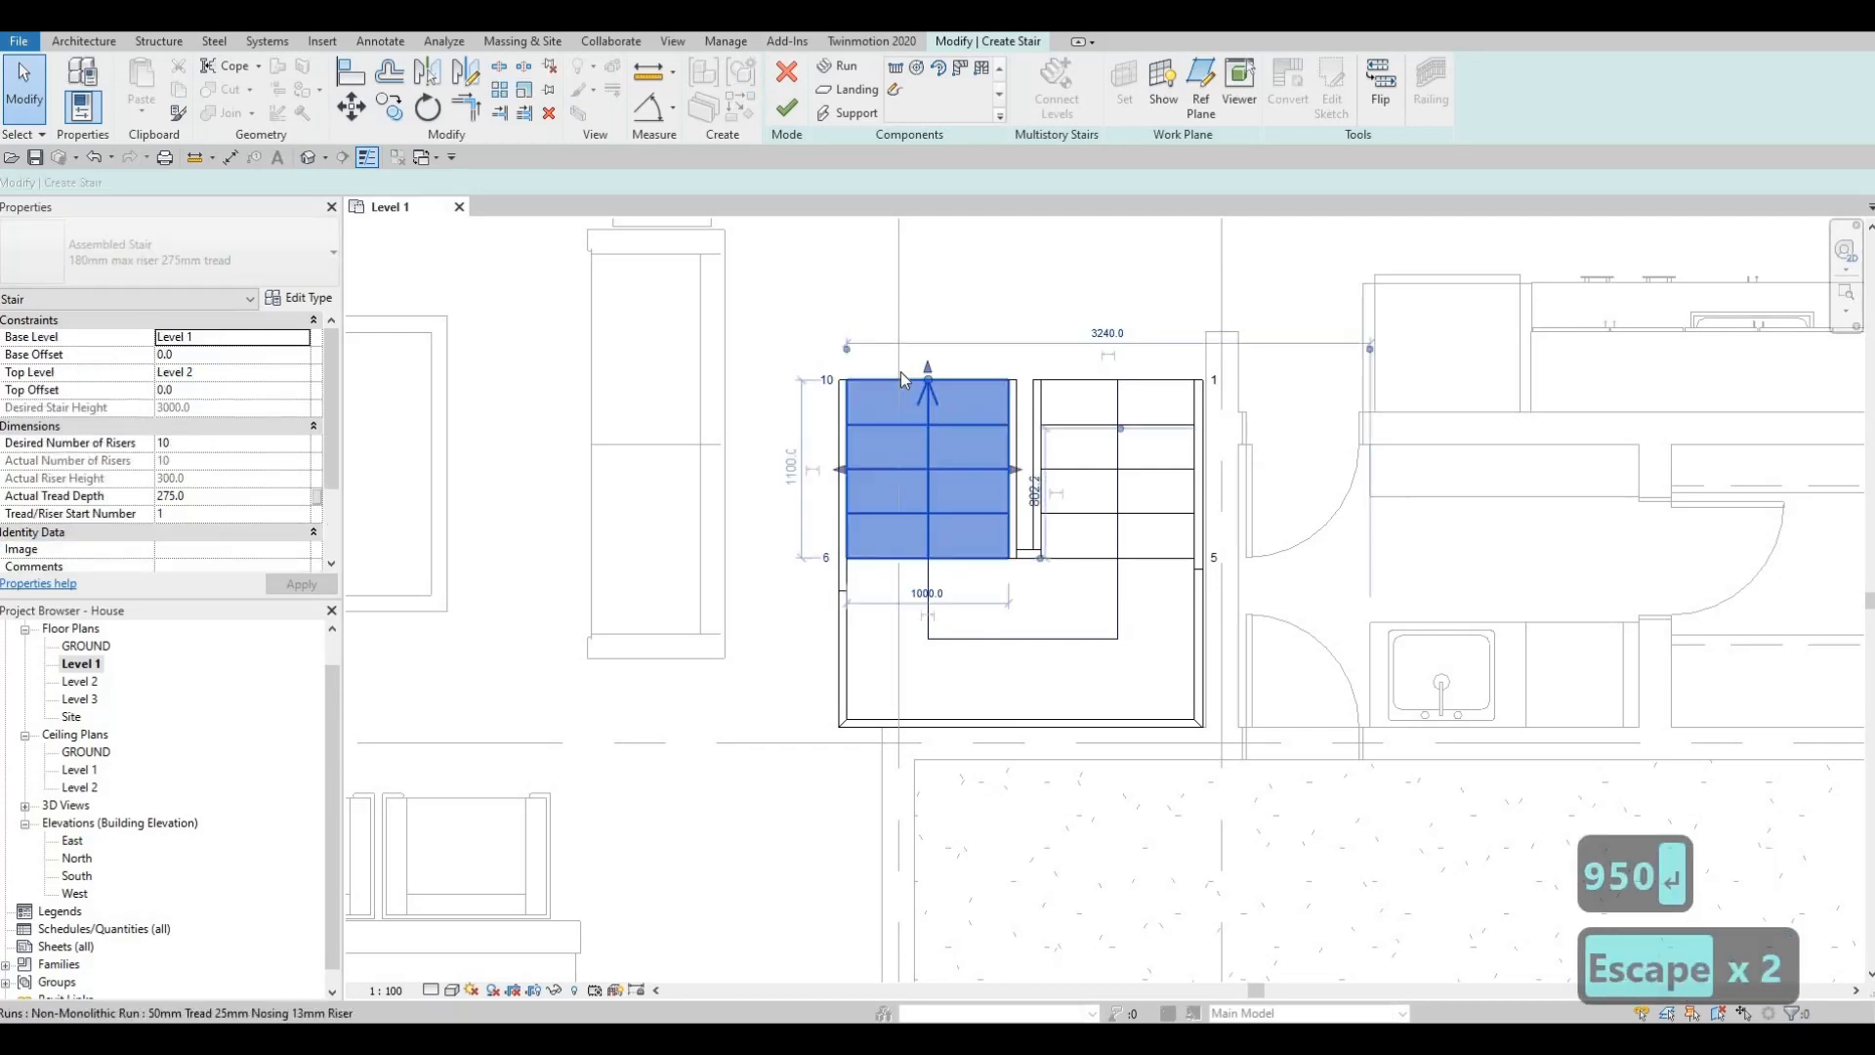
key("Escape")
left_click(896, 393)
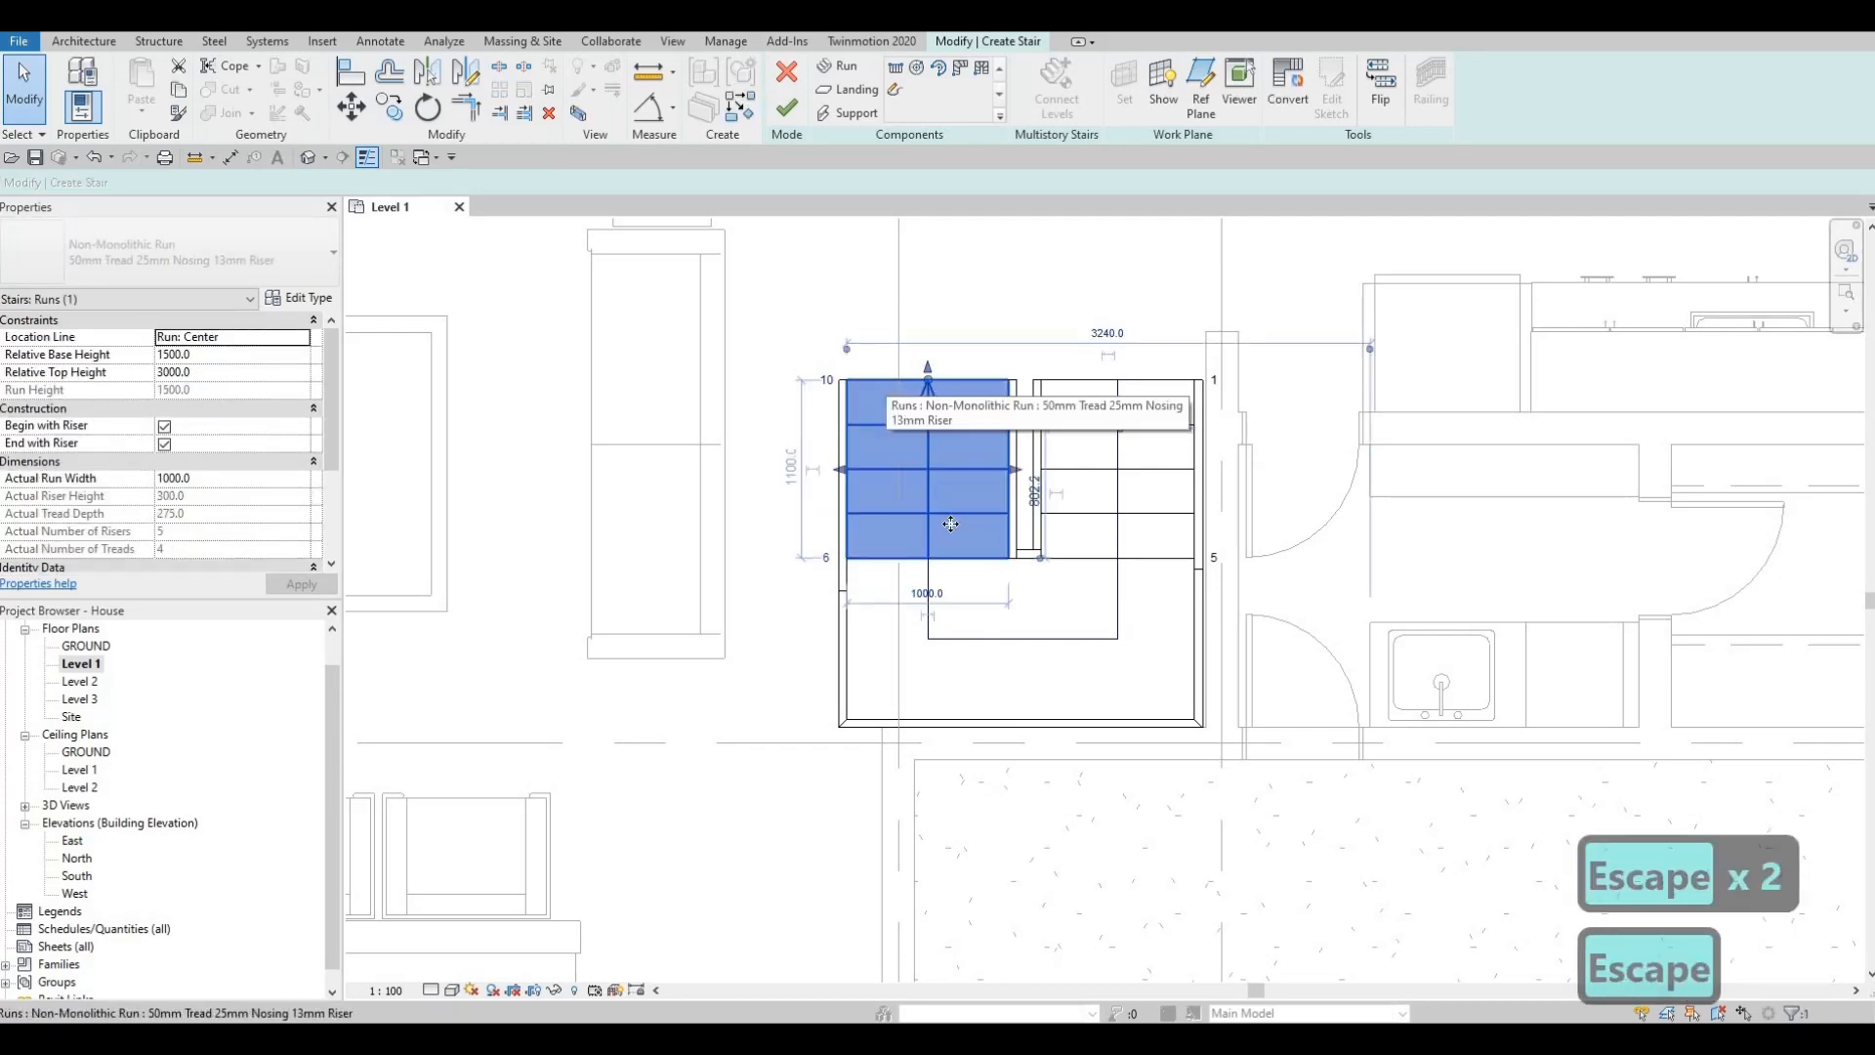
left_click(923, 594)
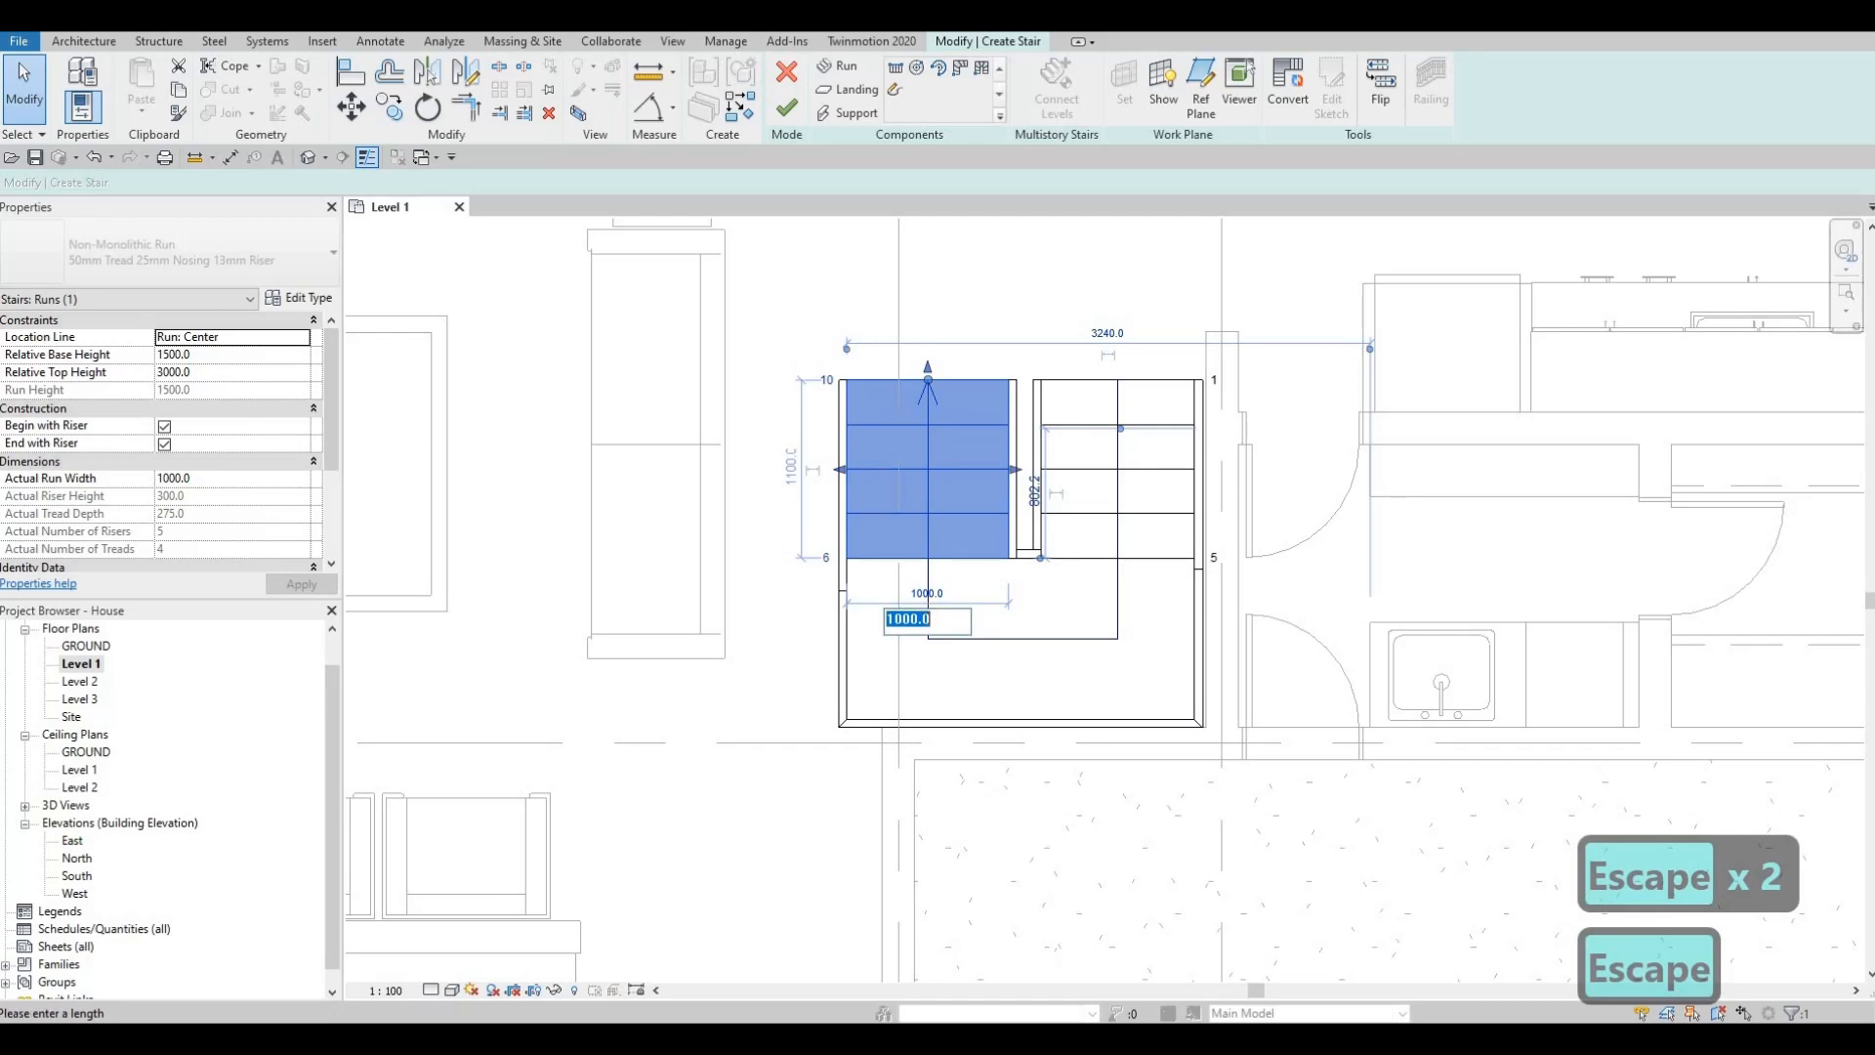
type("950")
key("Return")
key("Escape")
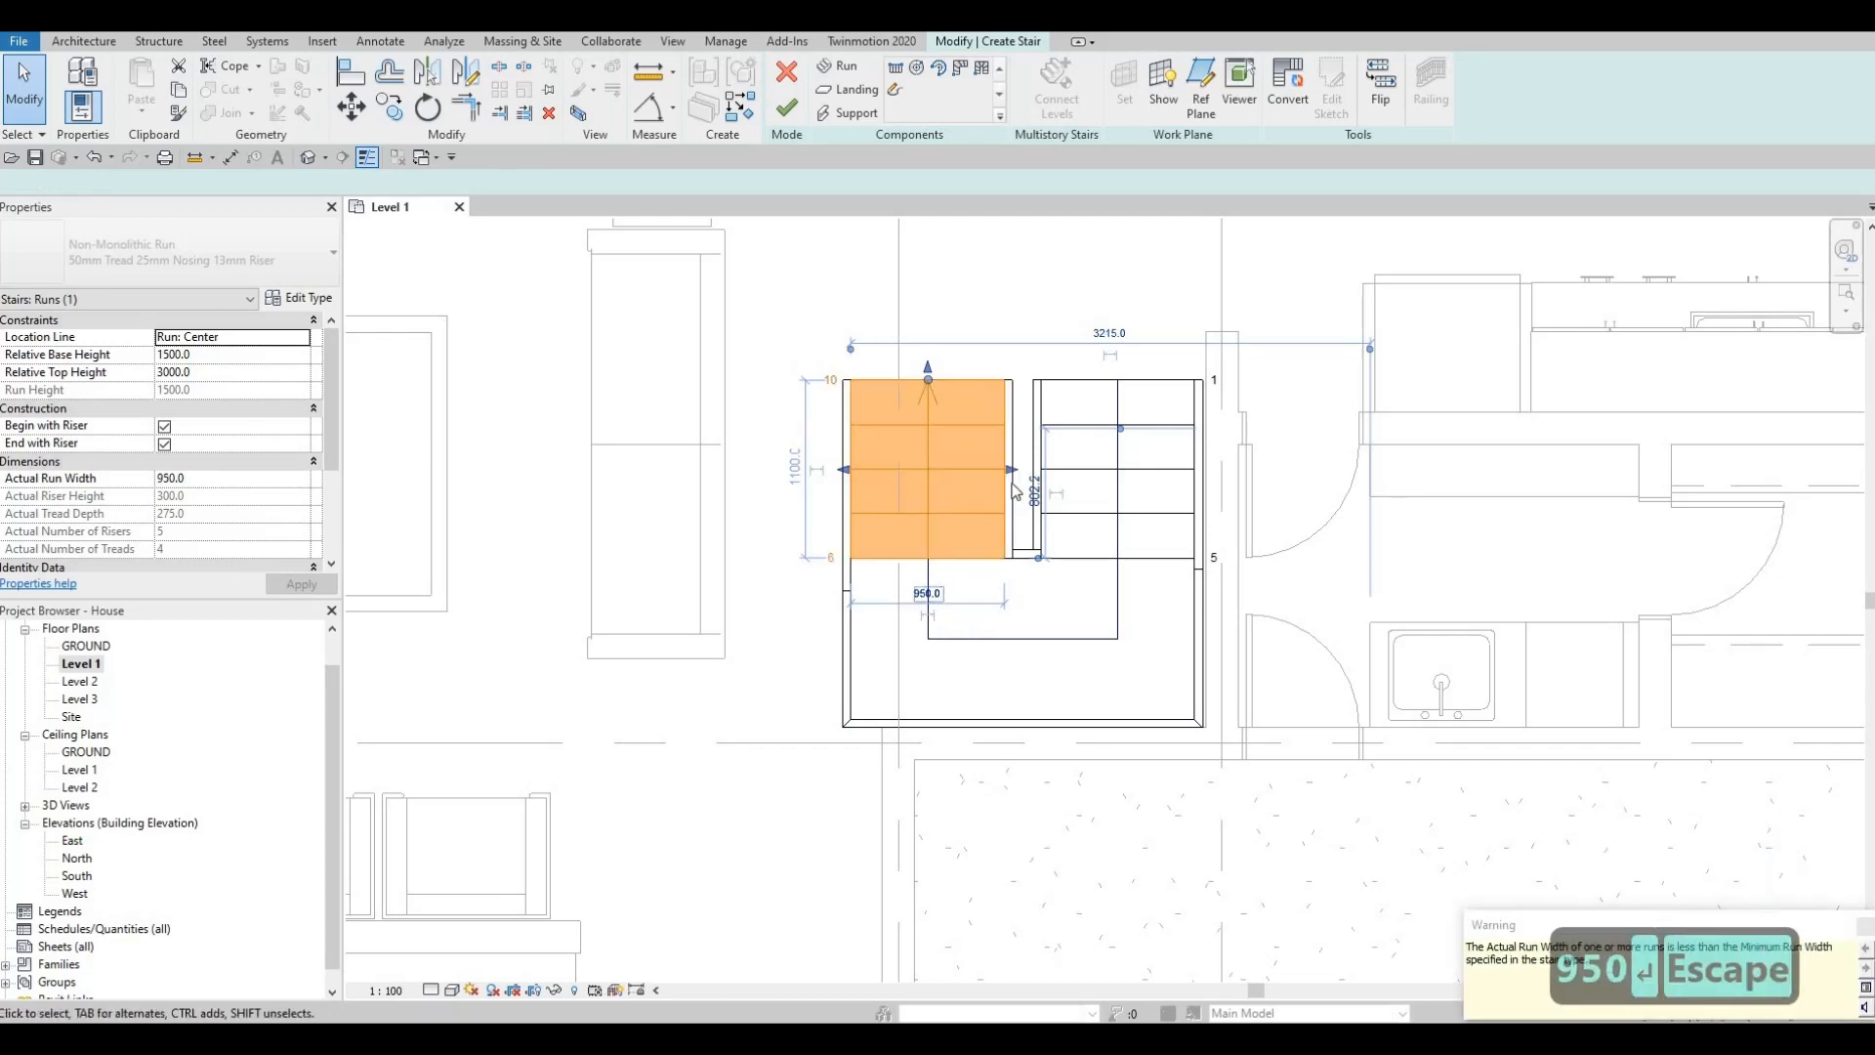
key("Escape")
key("Escape")
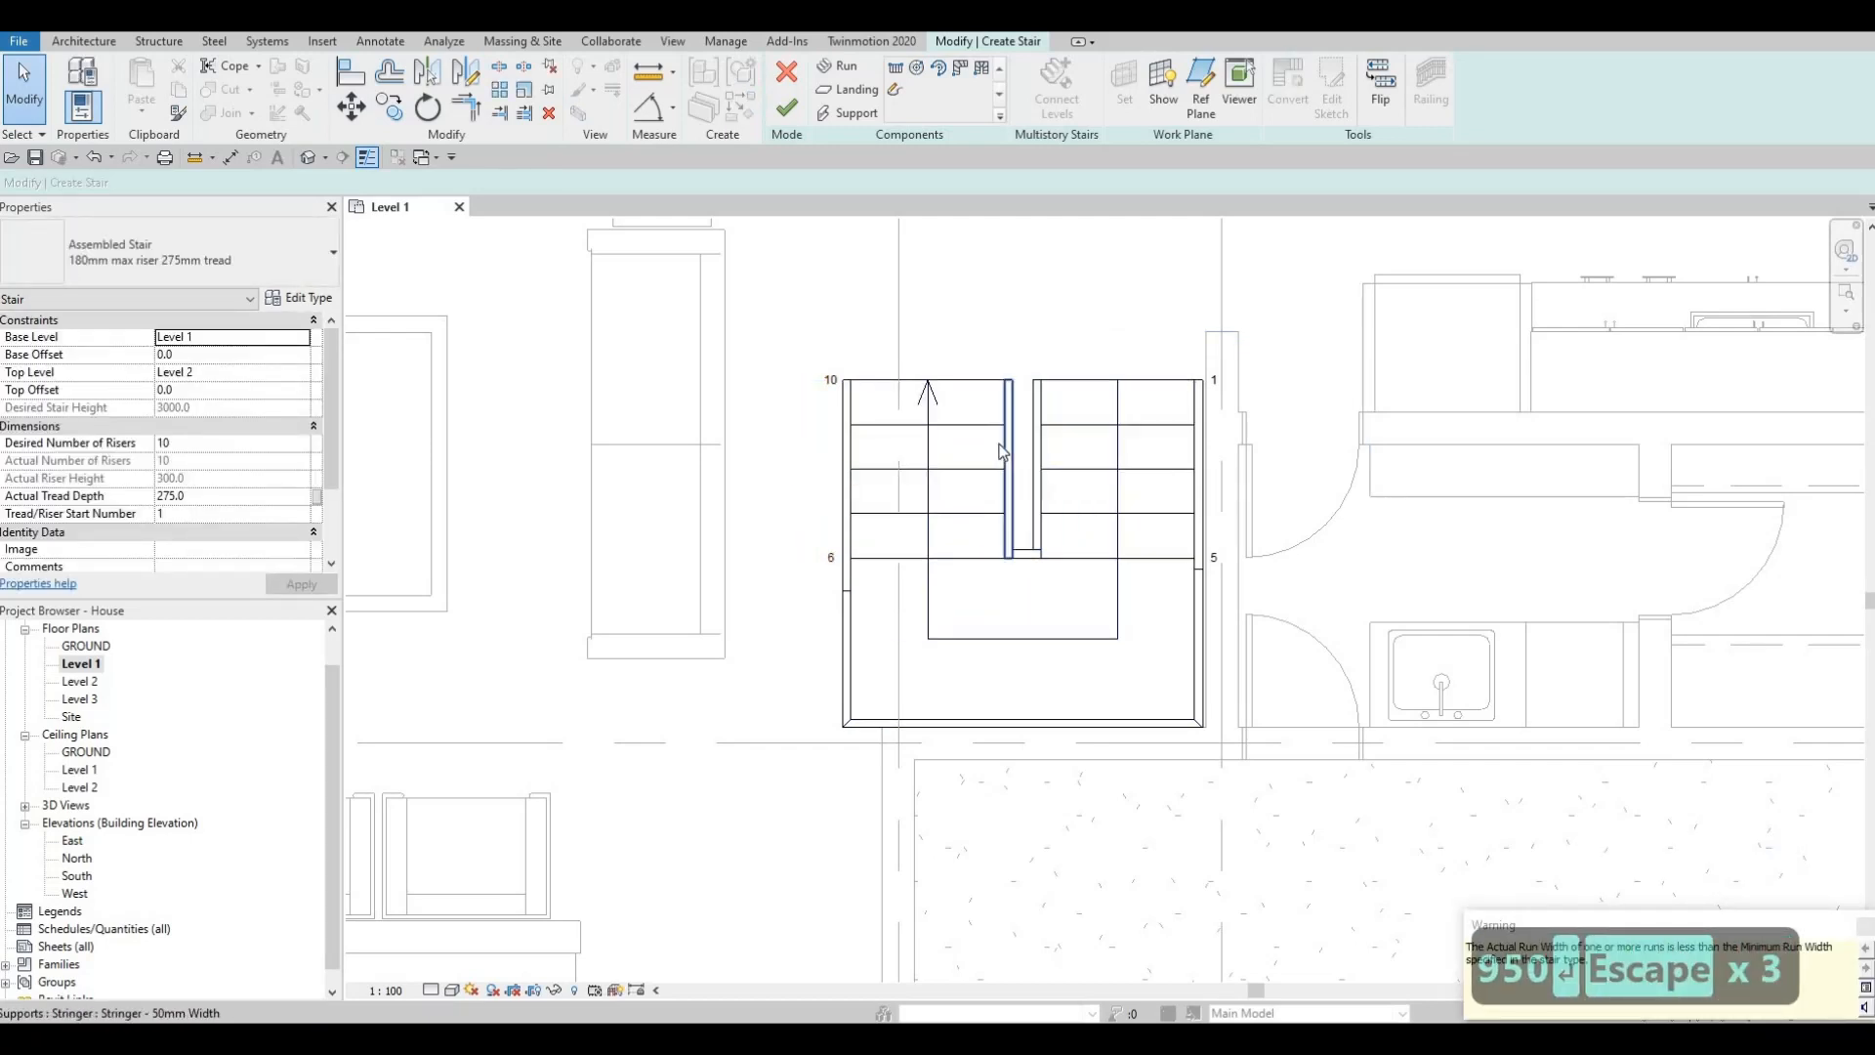
Step: Nudge the upper run (risers 6 to 10) right until its inner stringer meets that of the lower run
left_click(975, 421)
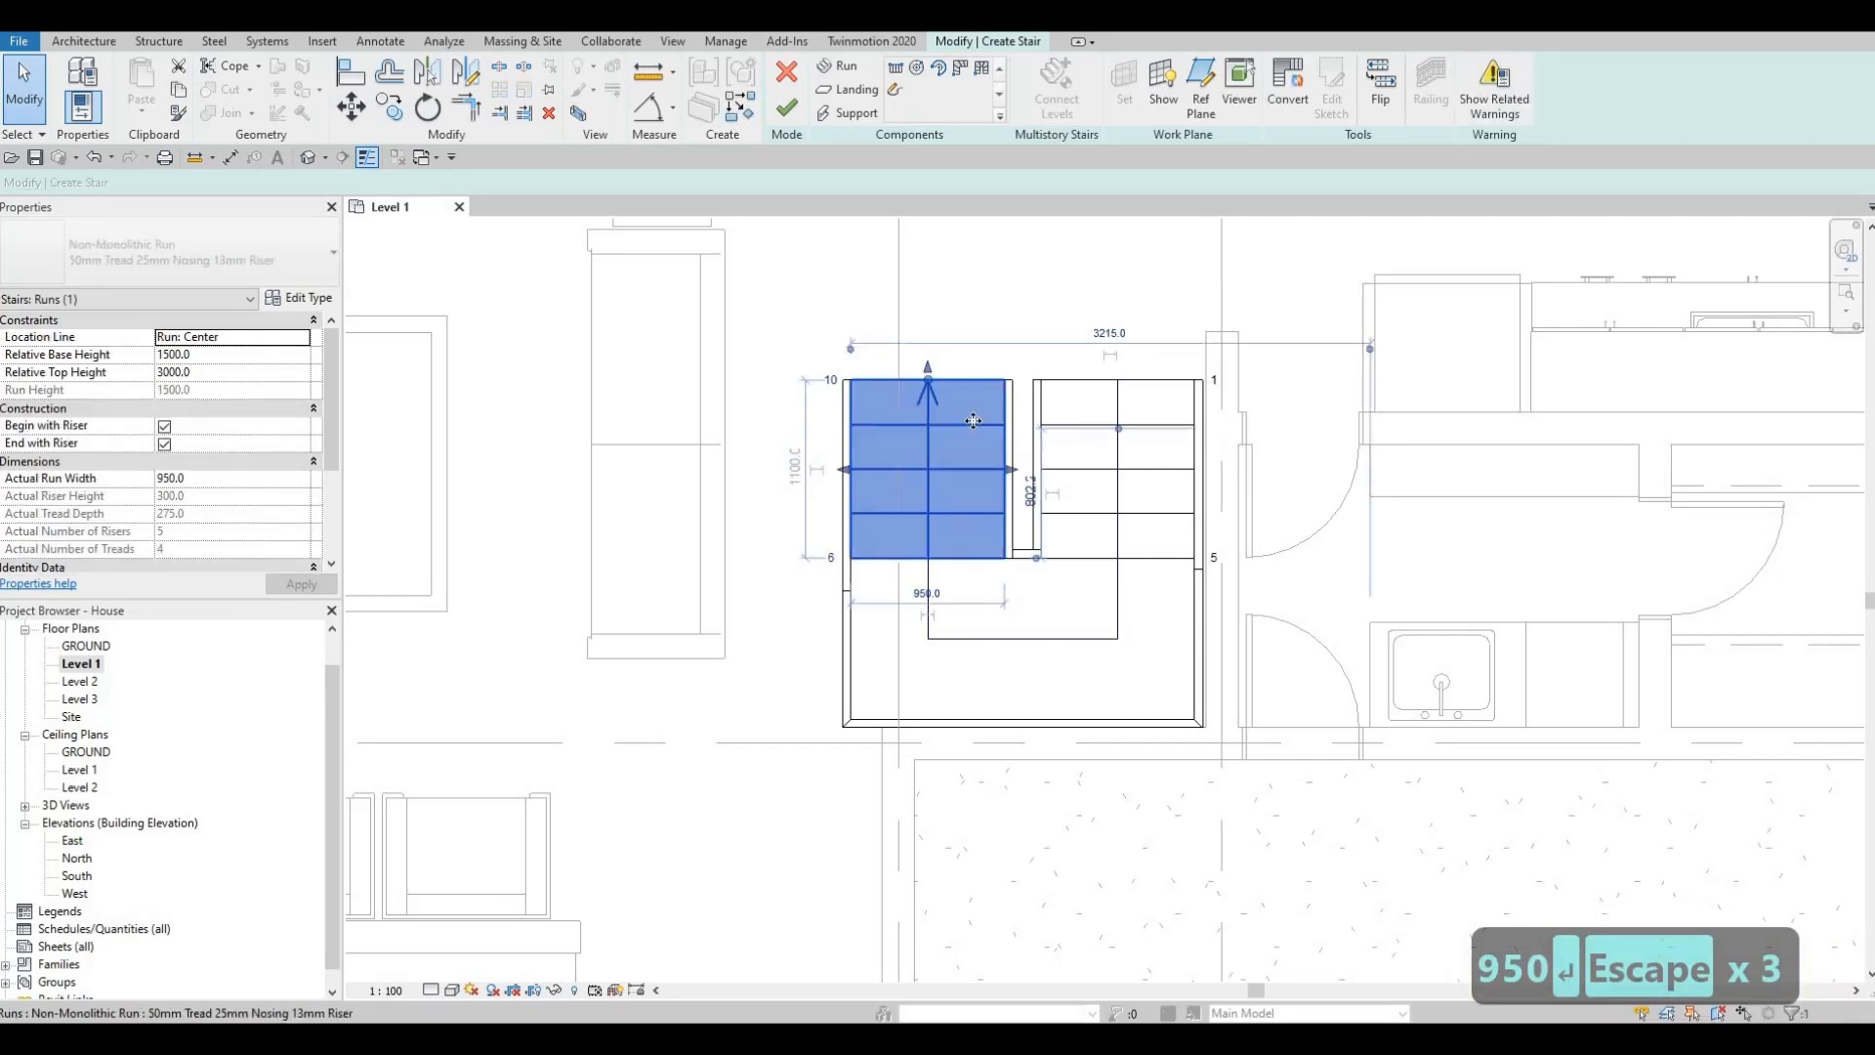
key("Right")
key("Right")
key("Right")
key("Right")
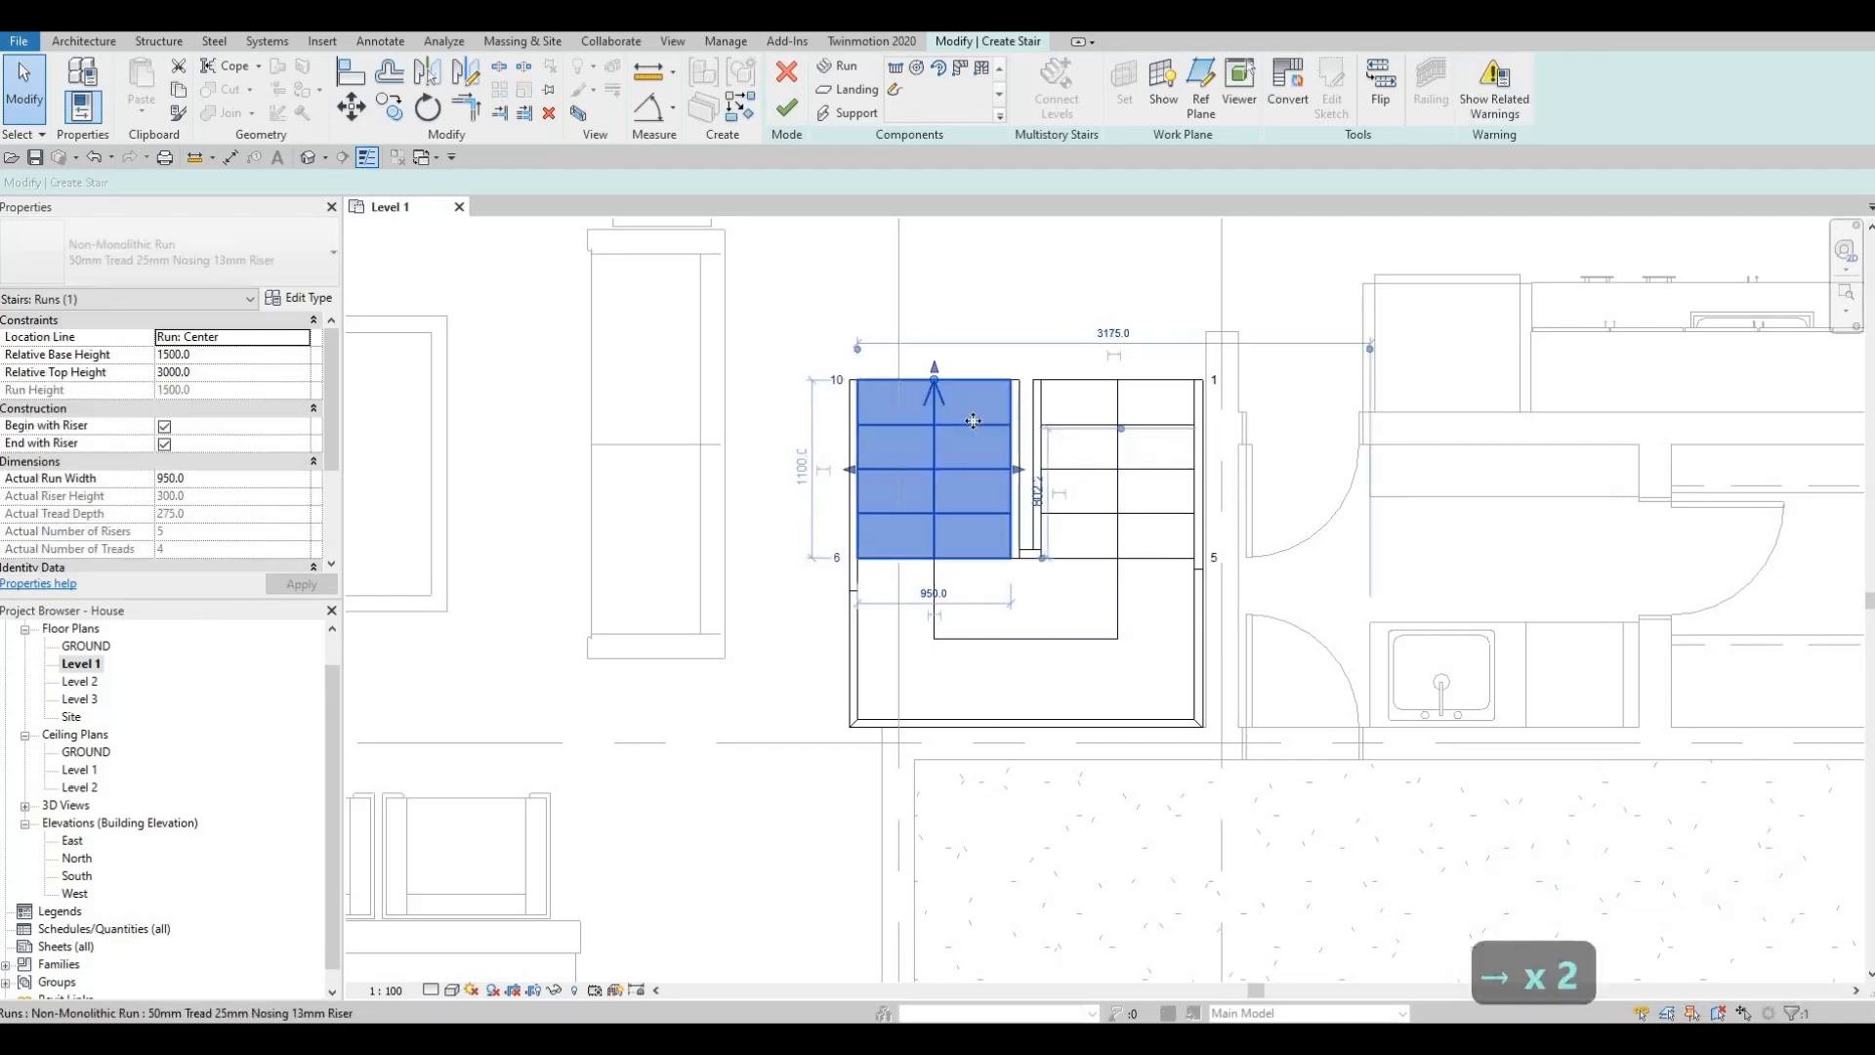
key("Right")
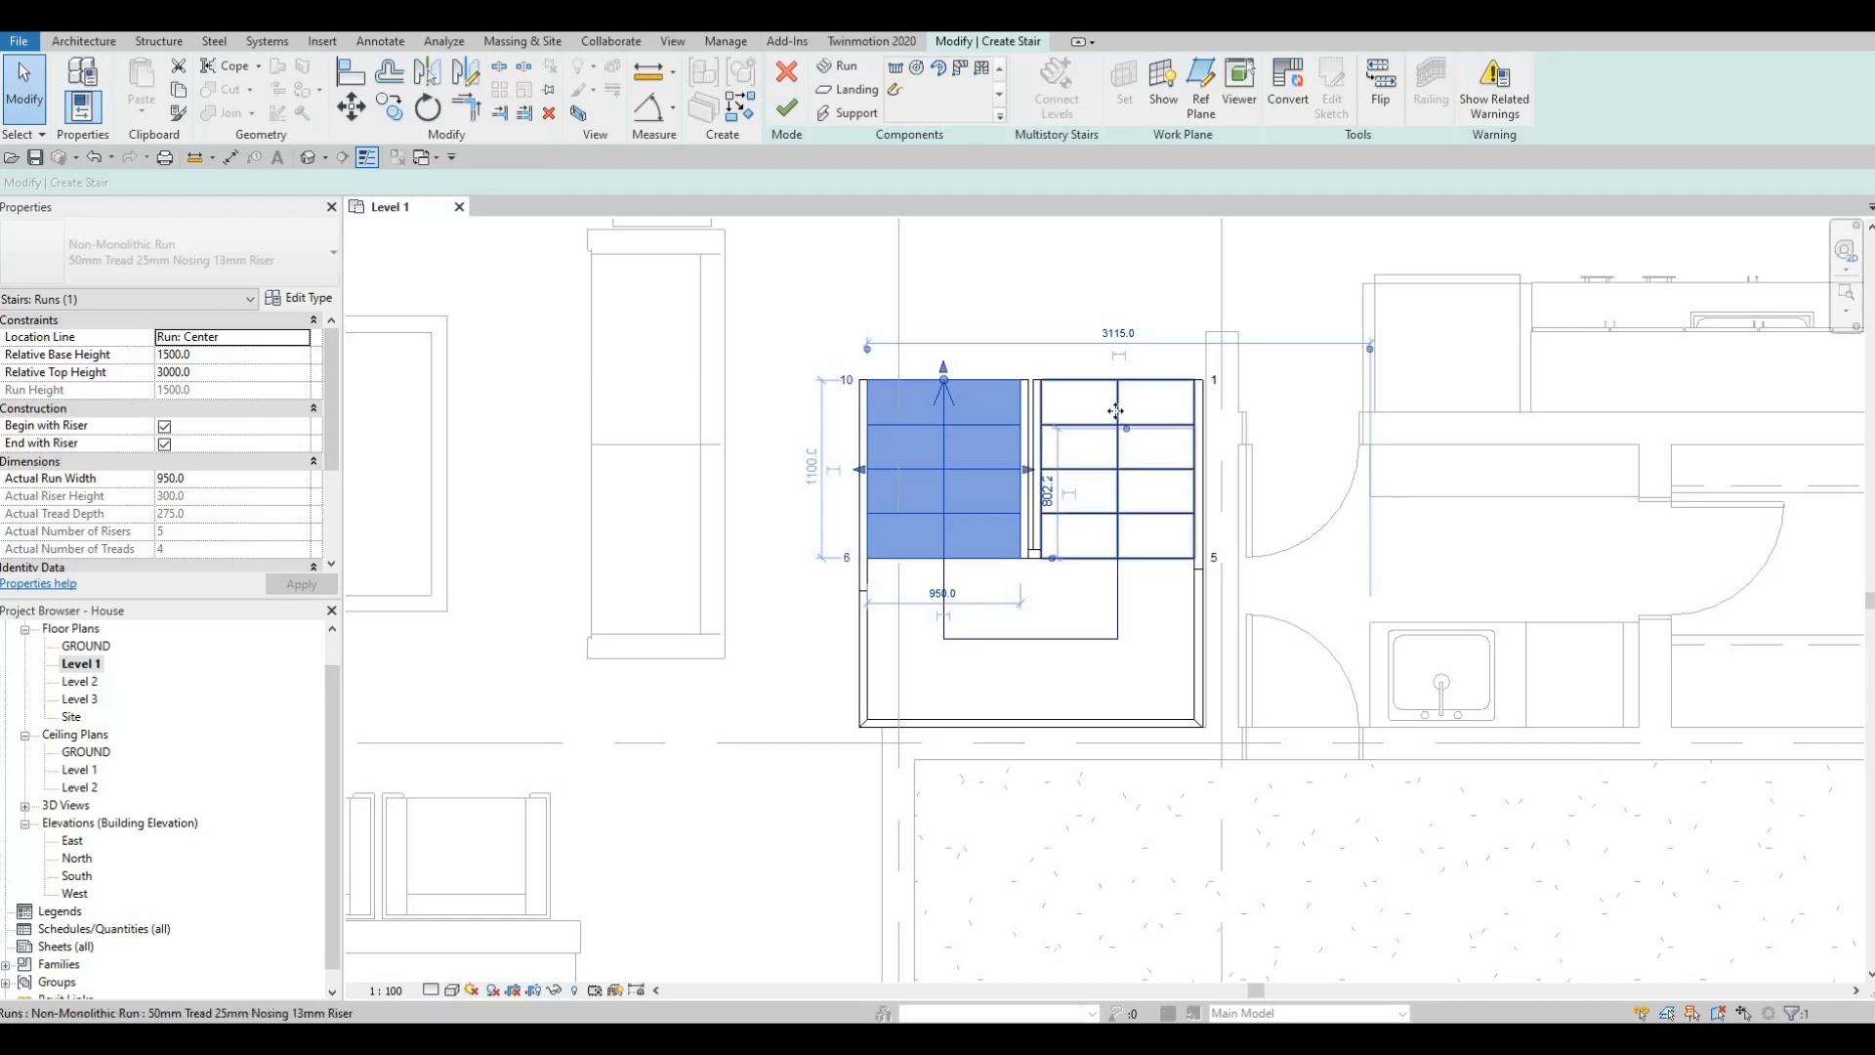
Step: Set the width of the stair's lower run (risers 1 to 5) to 900 mm
left_click(1101, 478)
left_click(1118, 319)
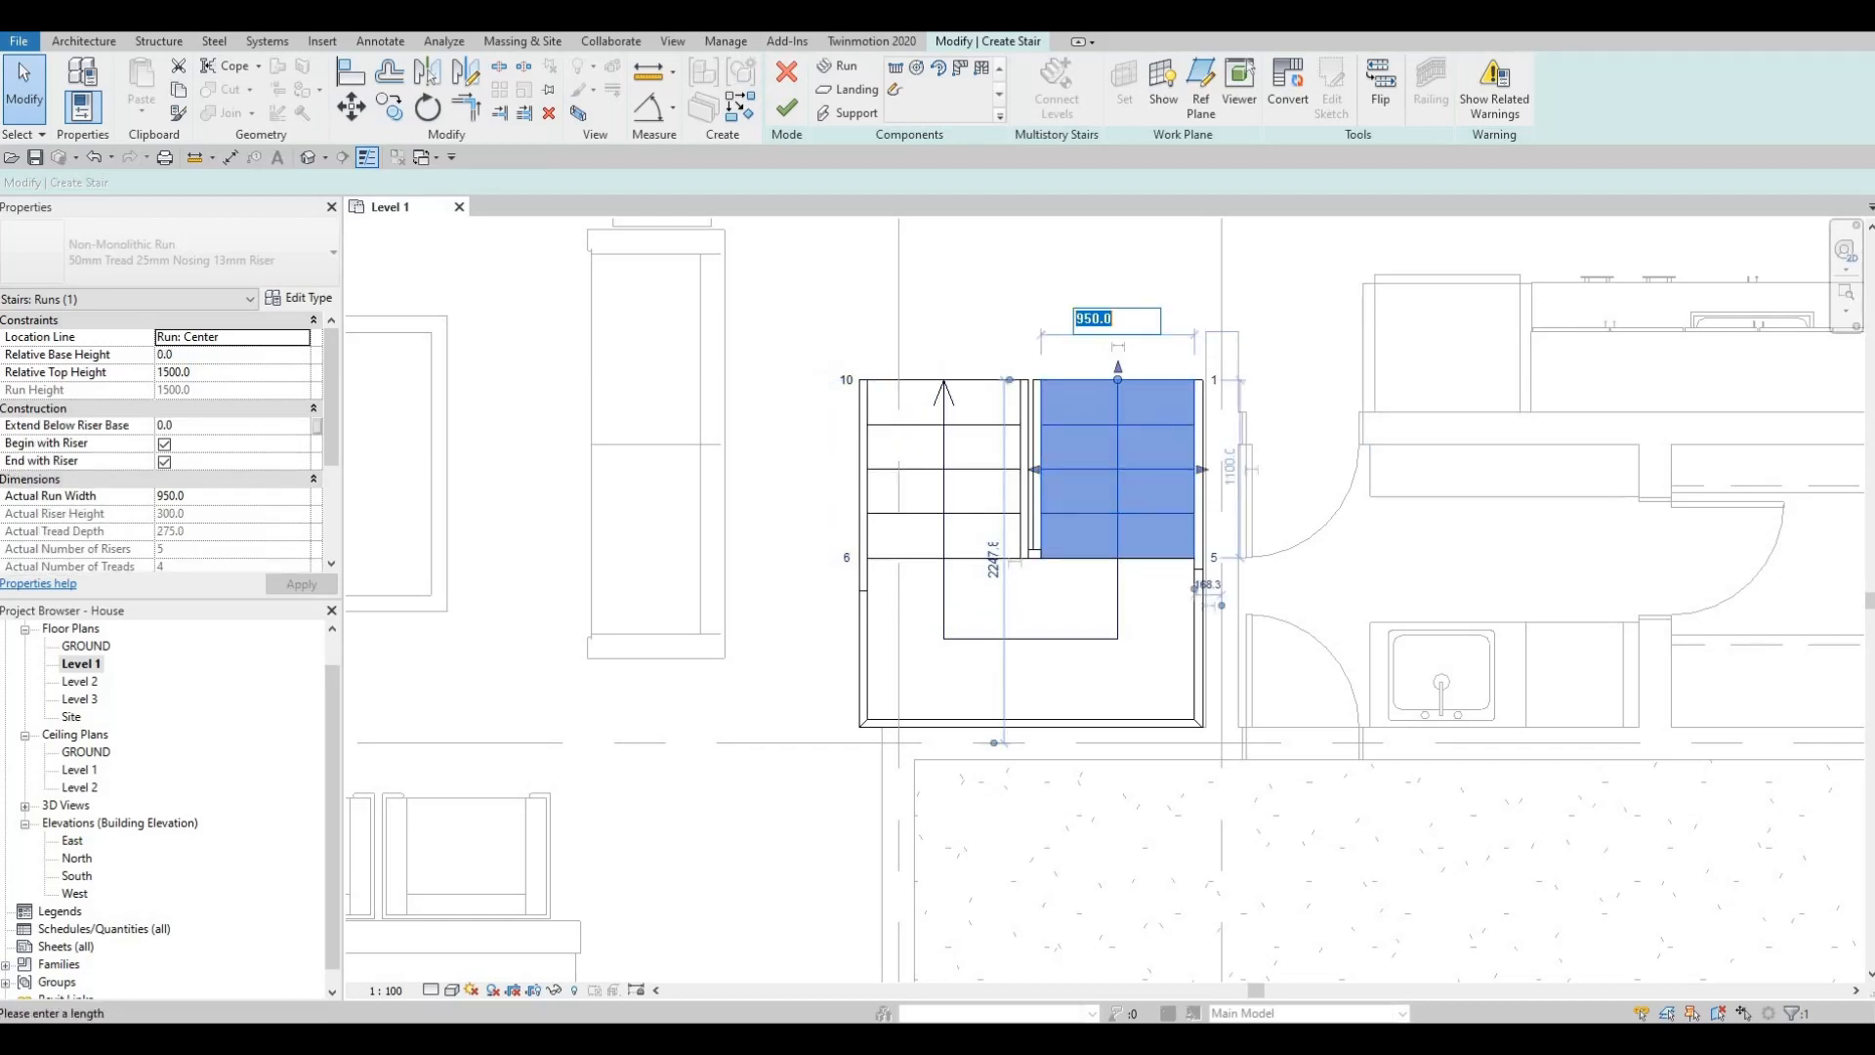
type("900")
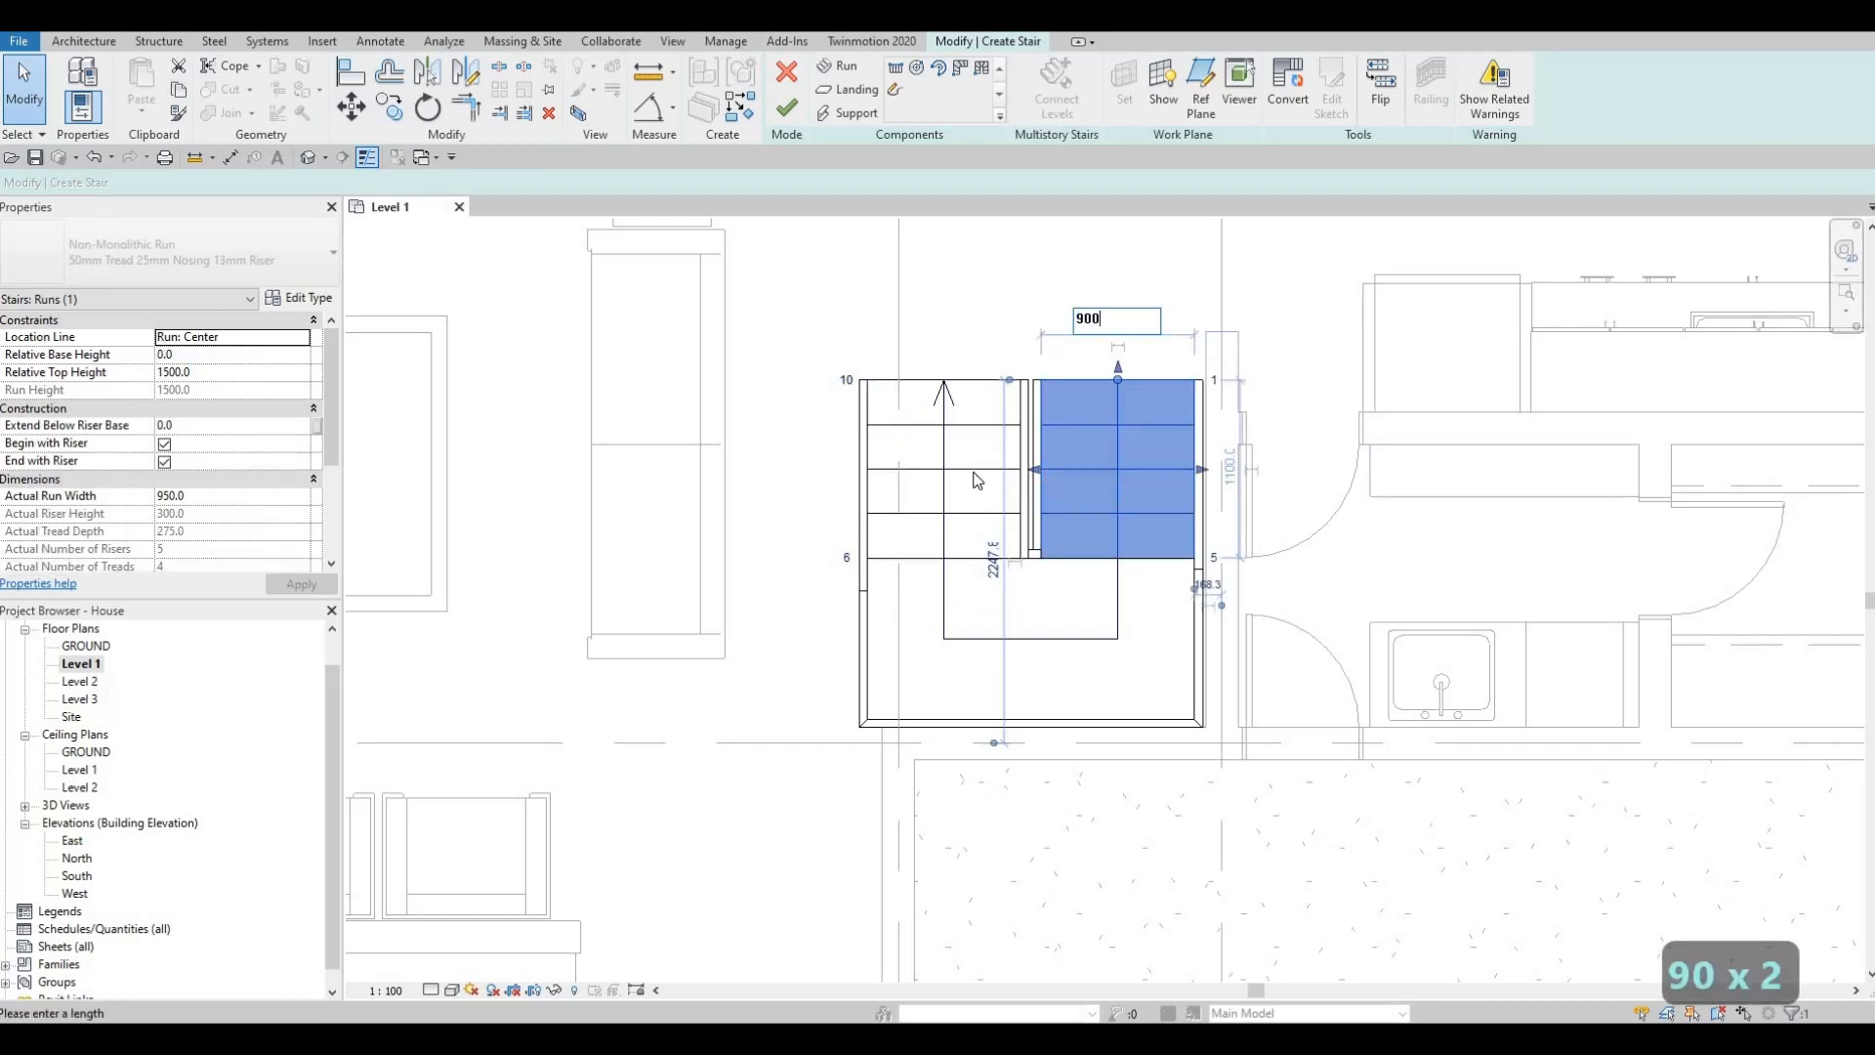
key("Return")
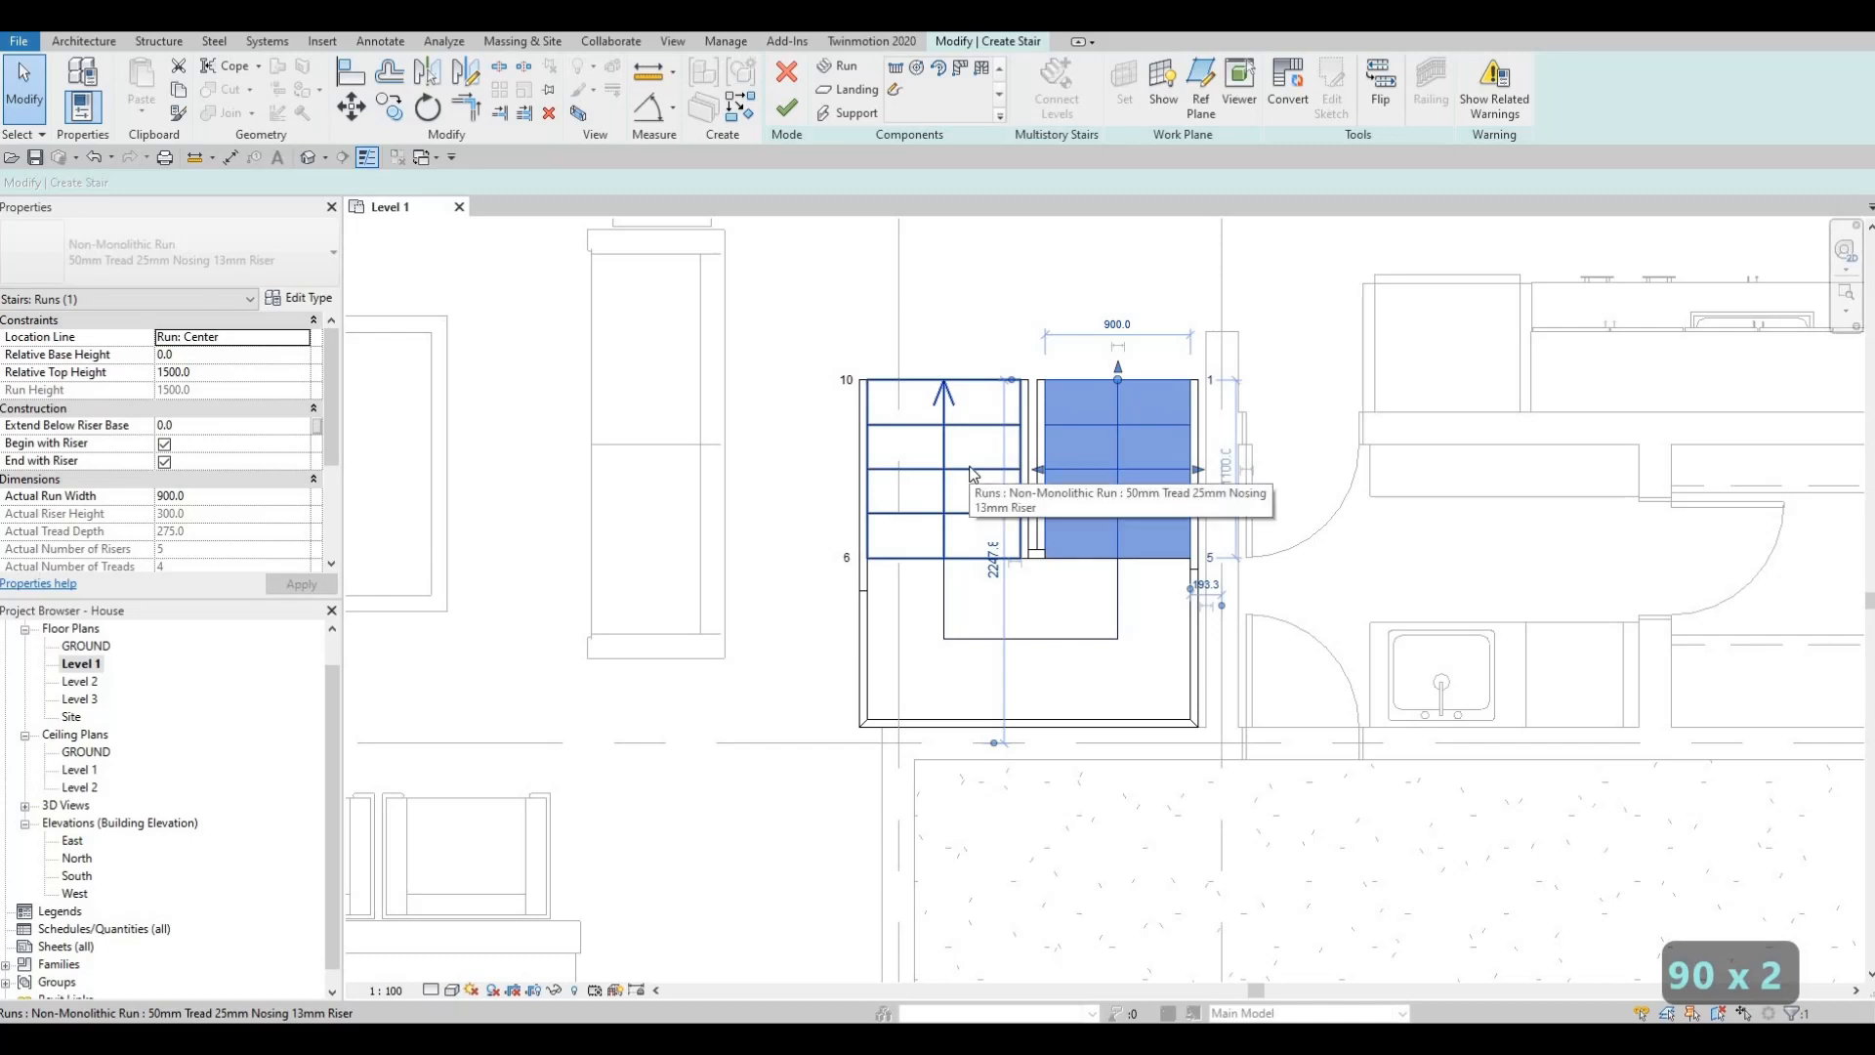
Step: Set the width of the stair's upper run (risers 6 to 10) to 900 mm
left_click(972, 475)
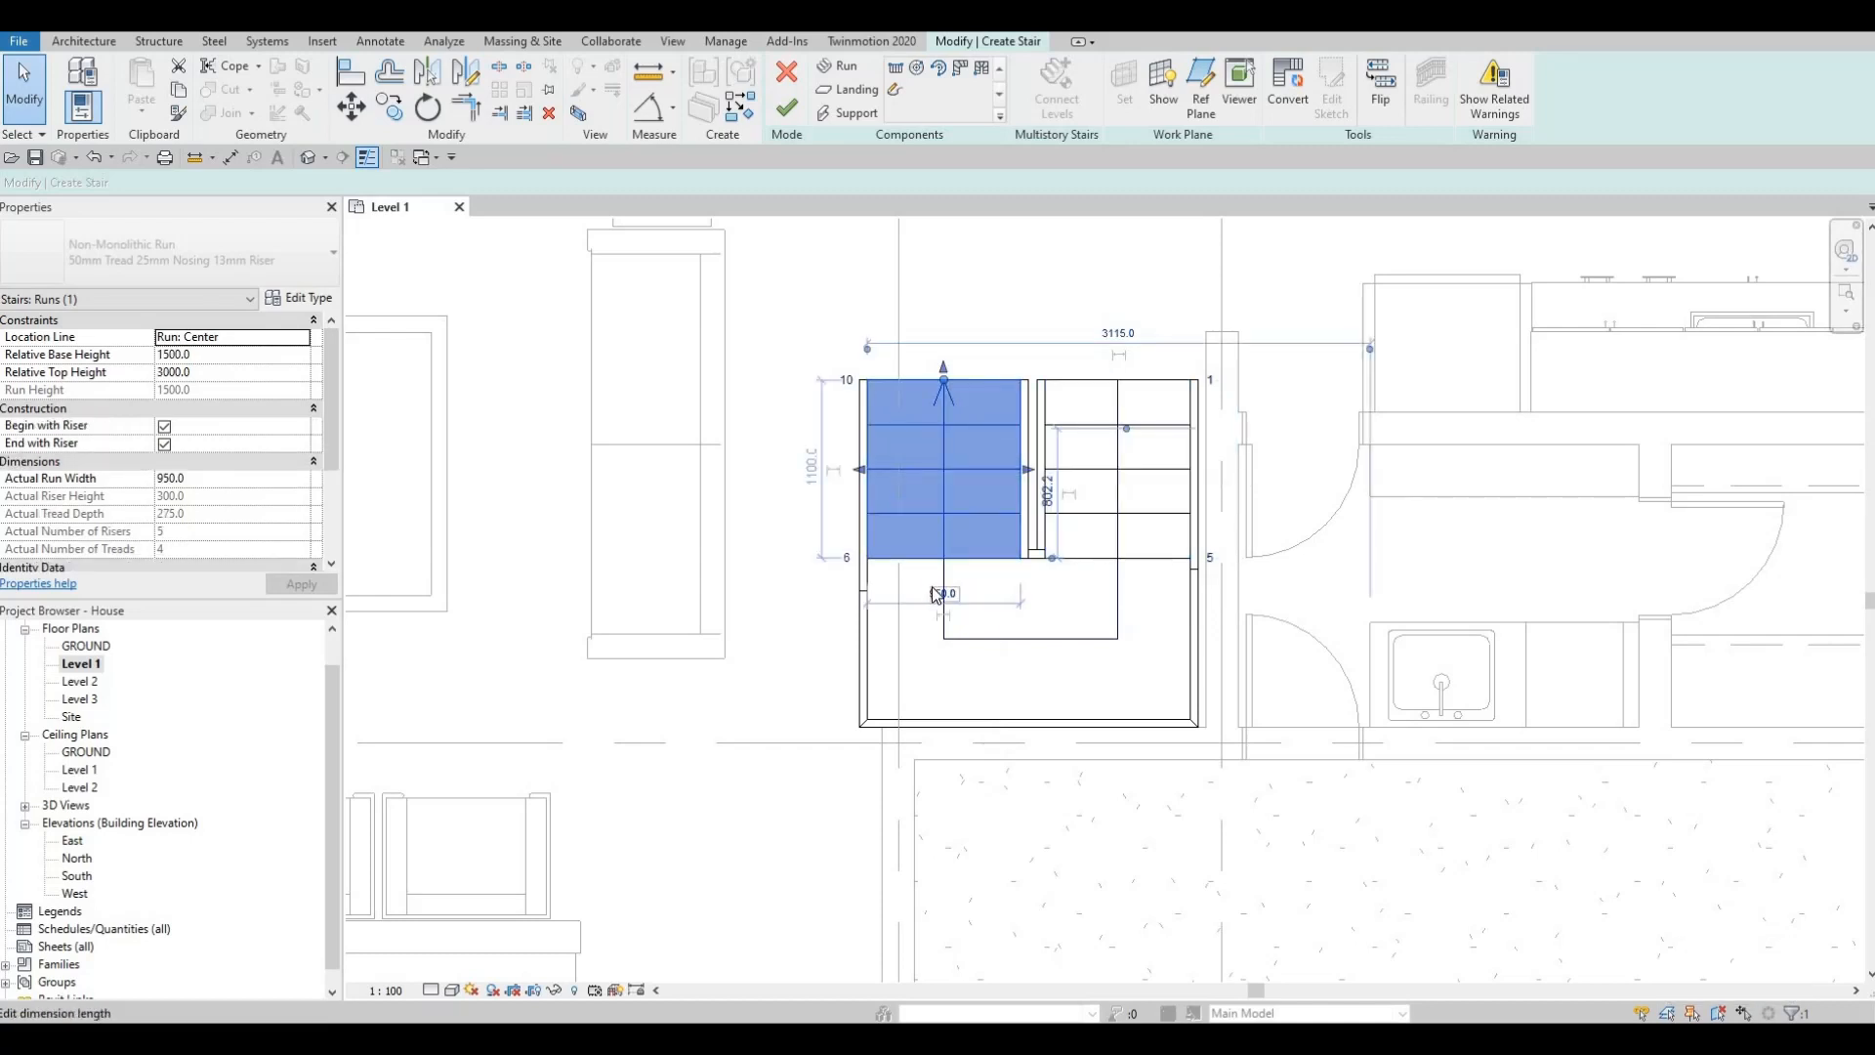
left_click(937, 593)
type("900")
key("Return")
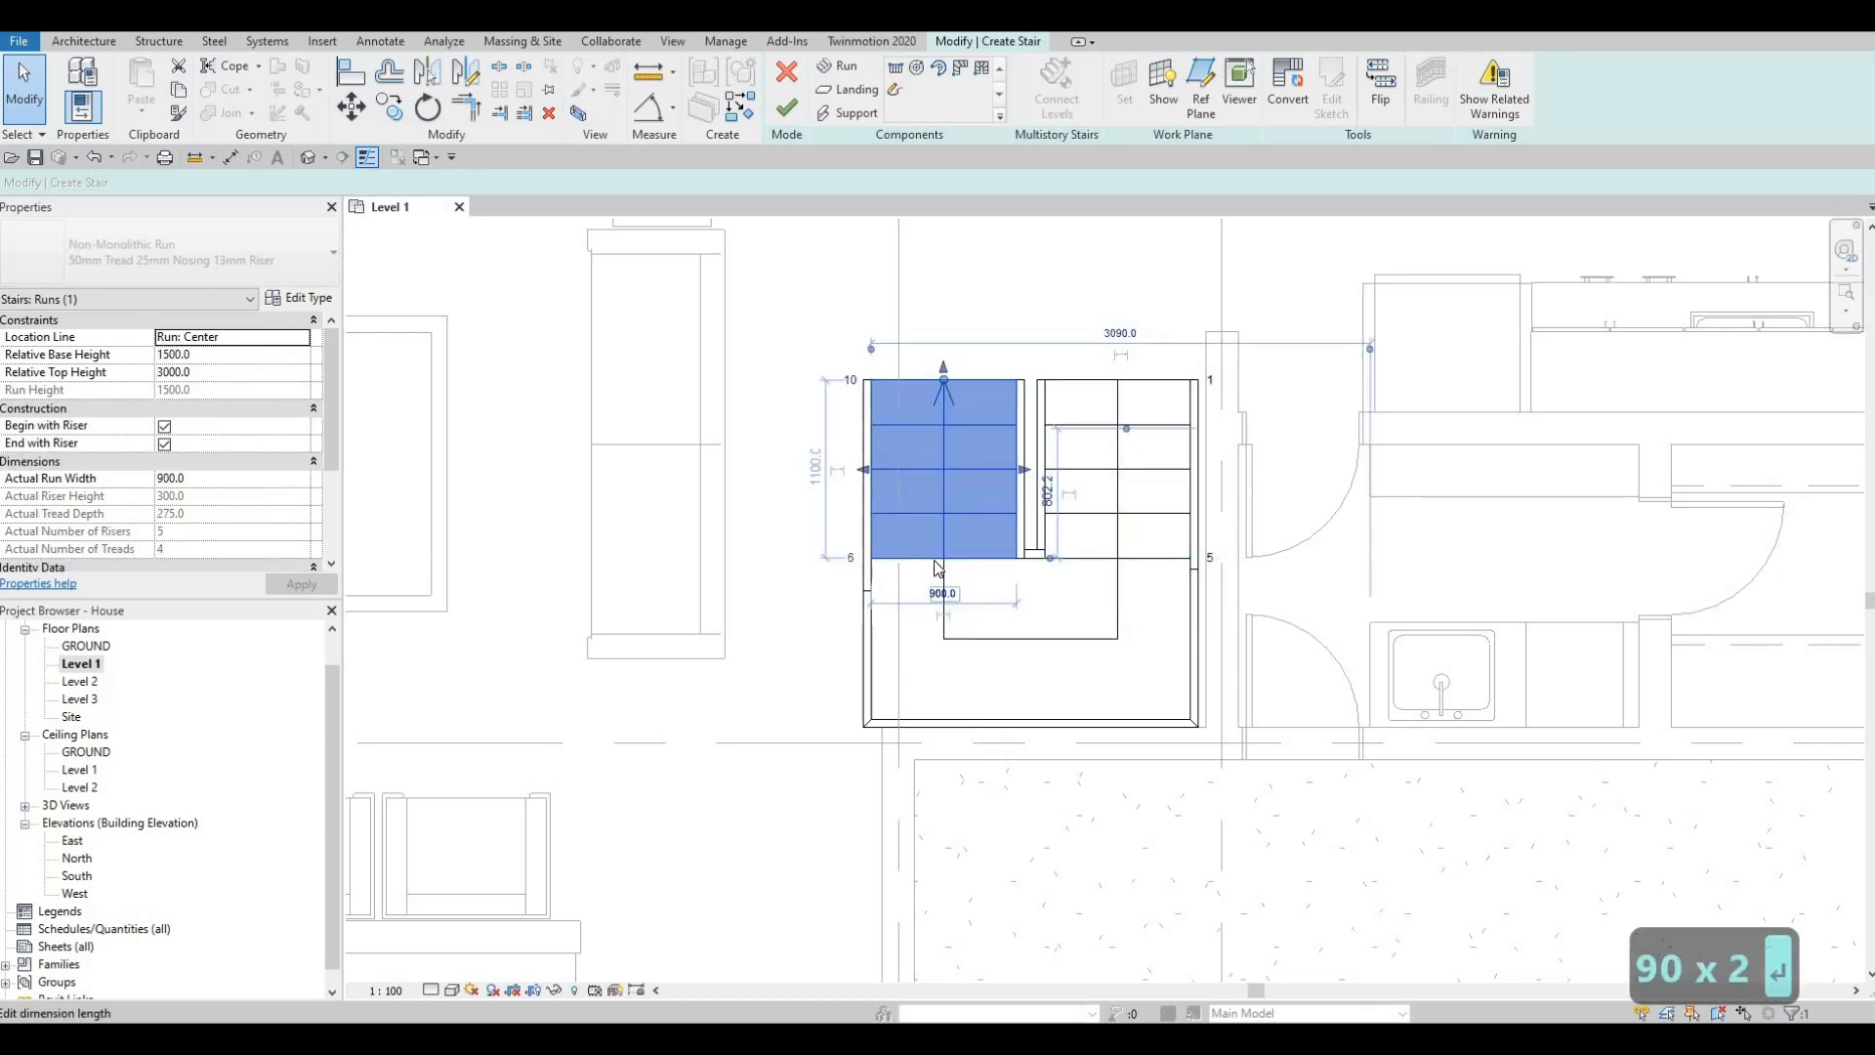
key("Escape")
key("Escape")
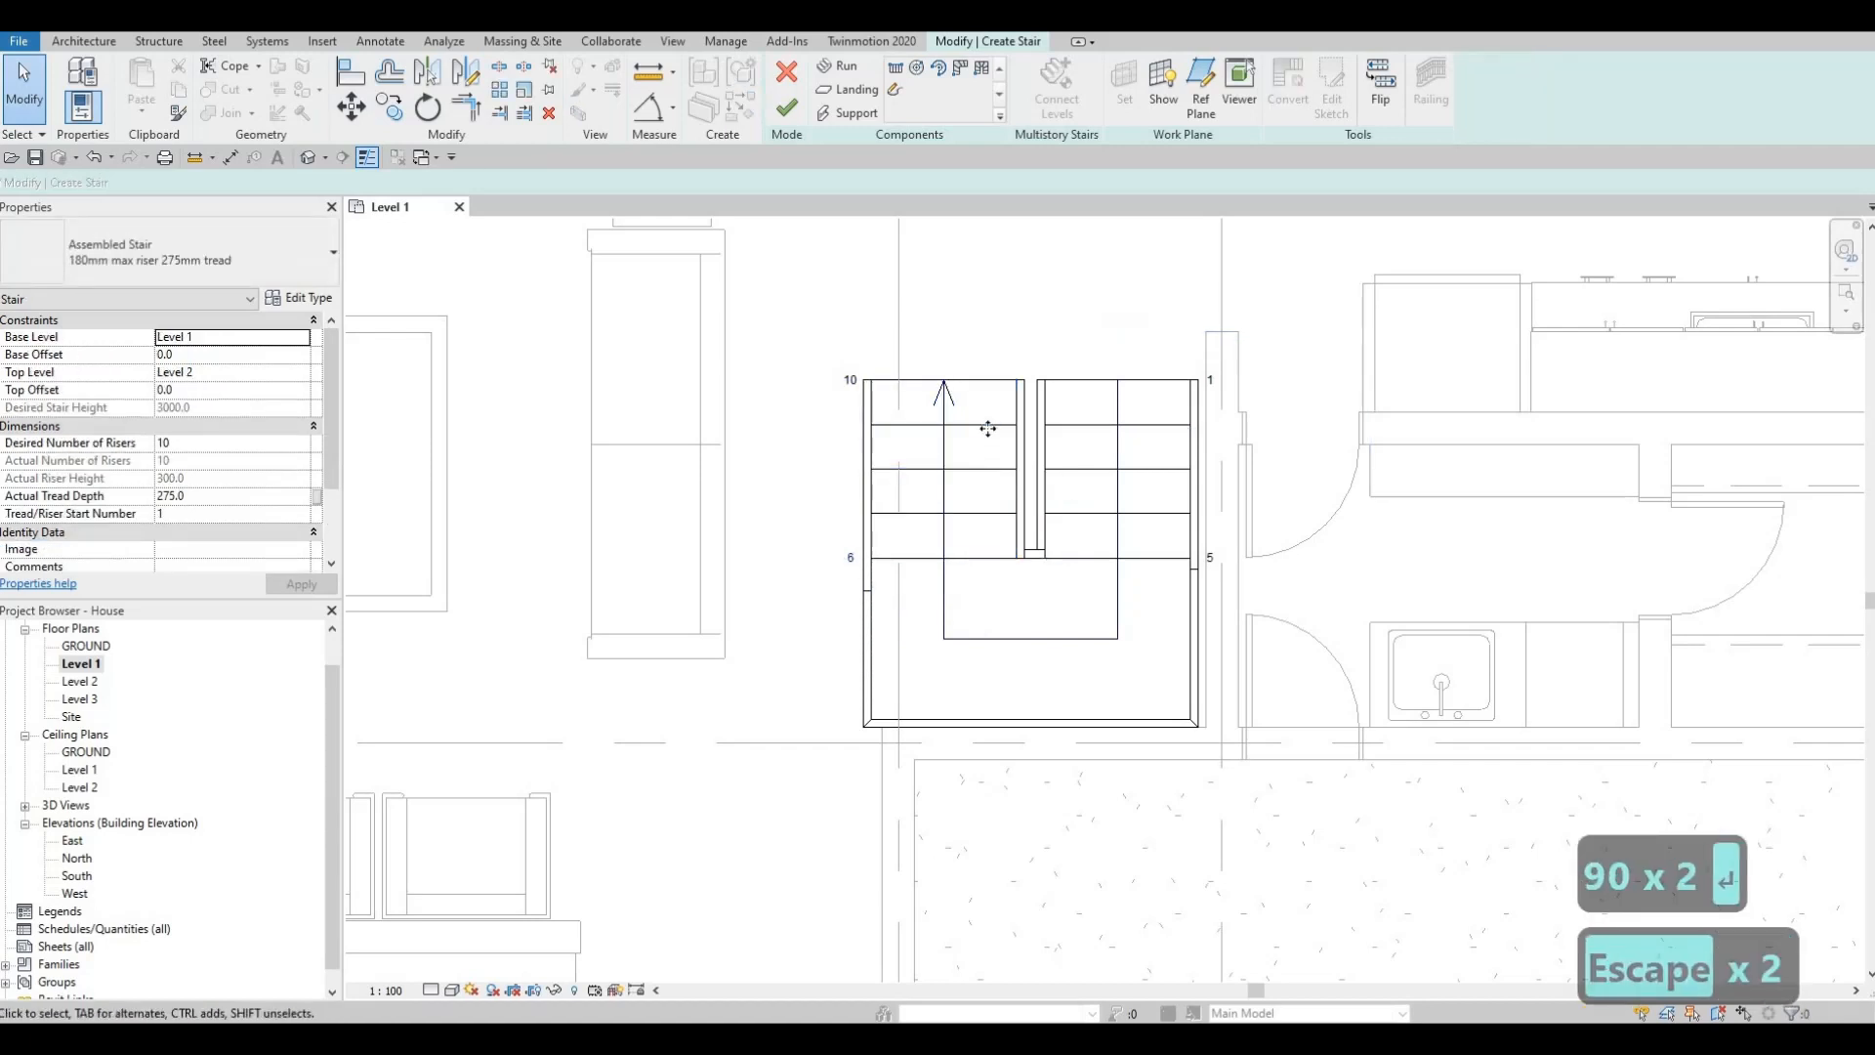
Step: Nudge the upper run (risers 6 to 10) right against the lower run's inner stringer and finish editing the stair
left_click(988, 430)
key("Right")
key("Right")
key("Right")
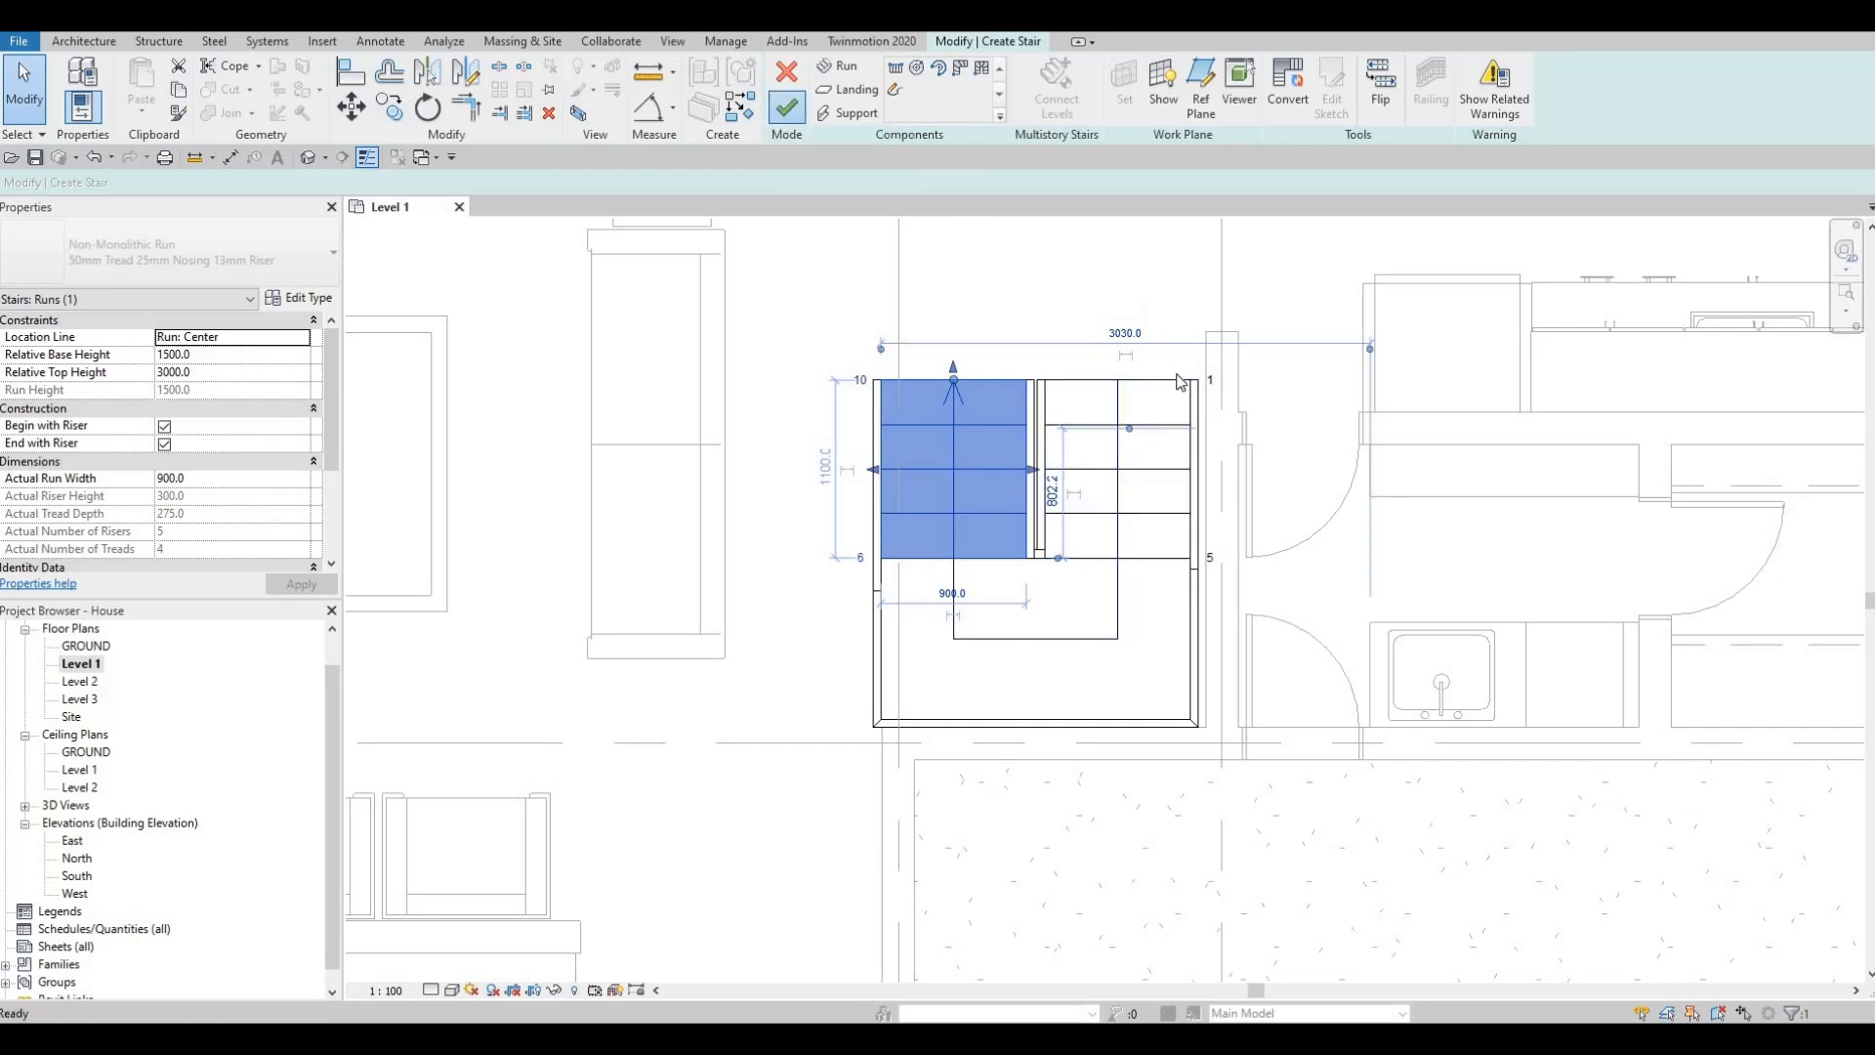
scroll(1157, 371, "up", 3)
key("Escape")
key("Escape")
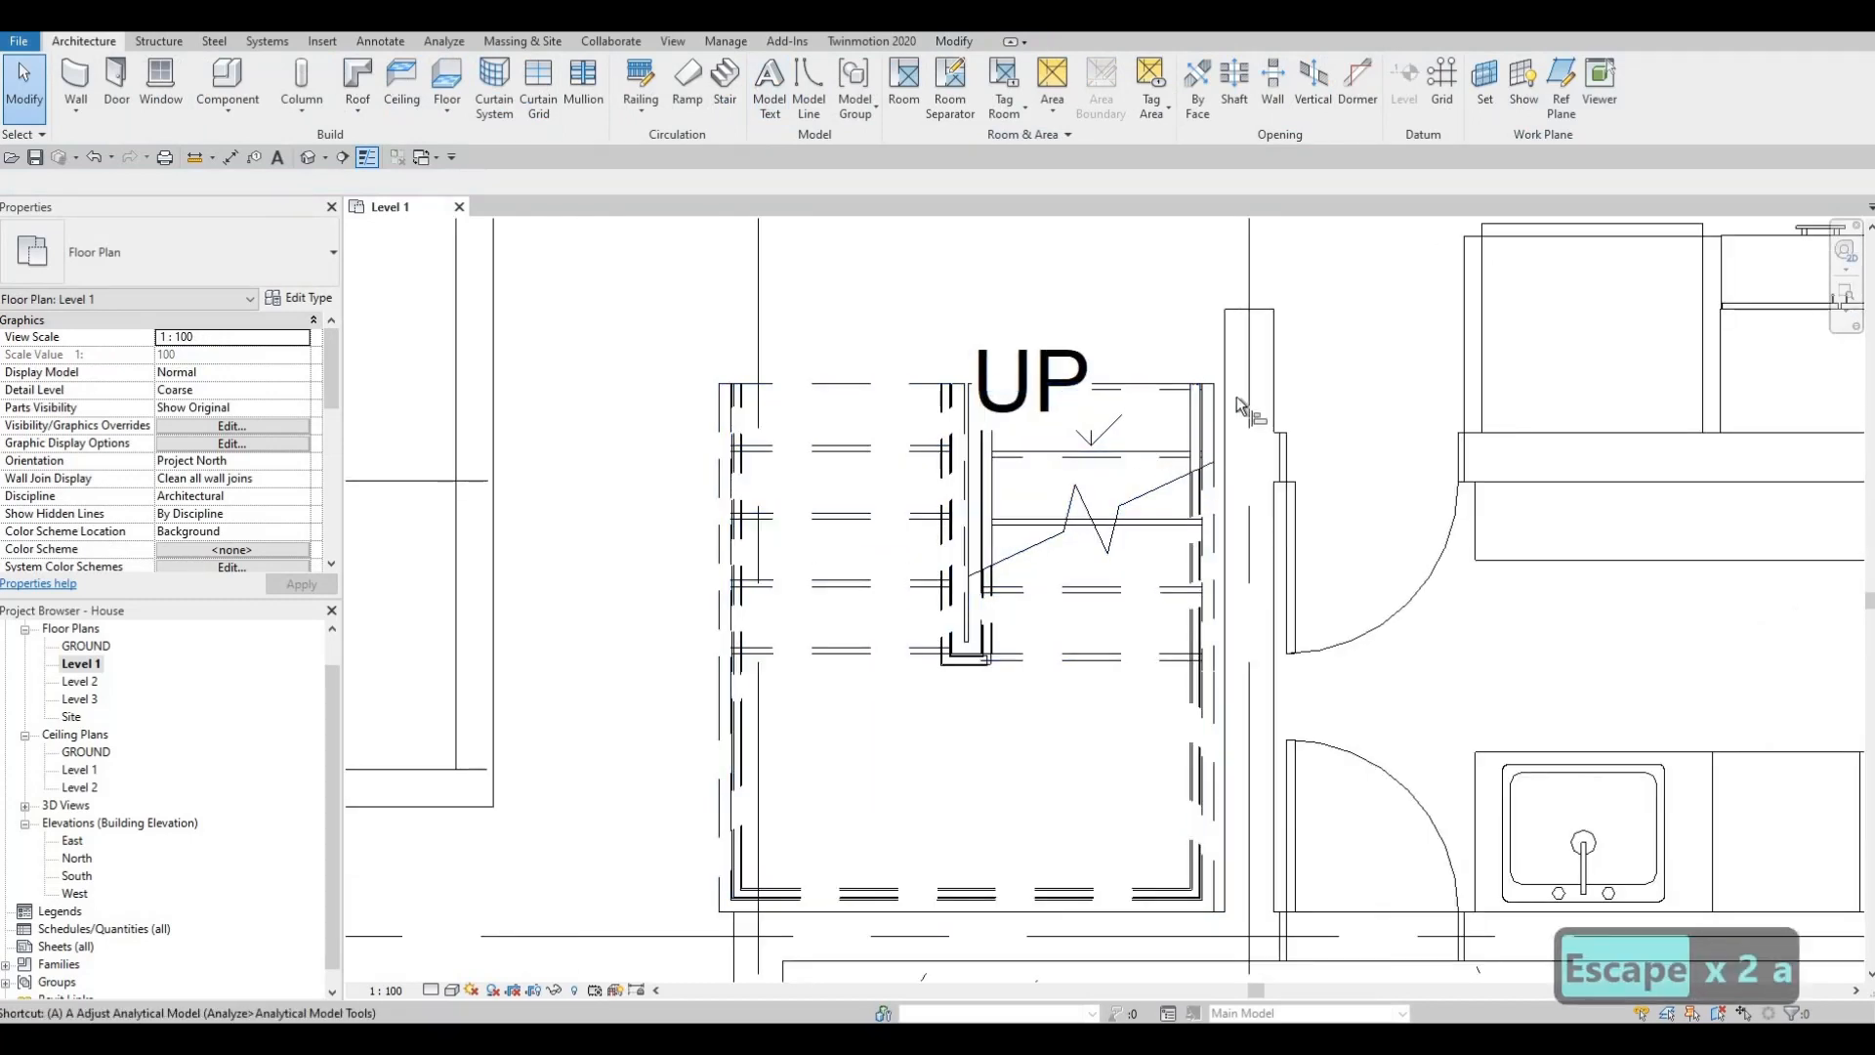
Step: Align the outer right edge of the stair with the face of the wall beside it
key("a")
key("l")
left_click(1214, 398)
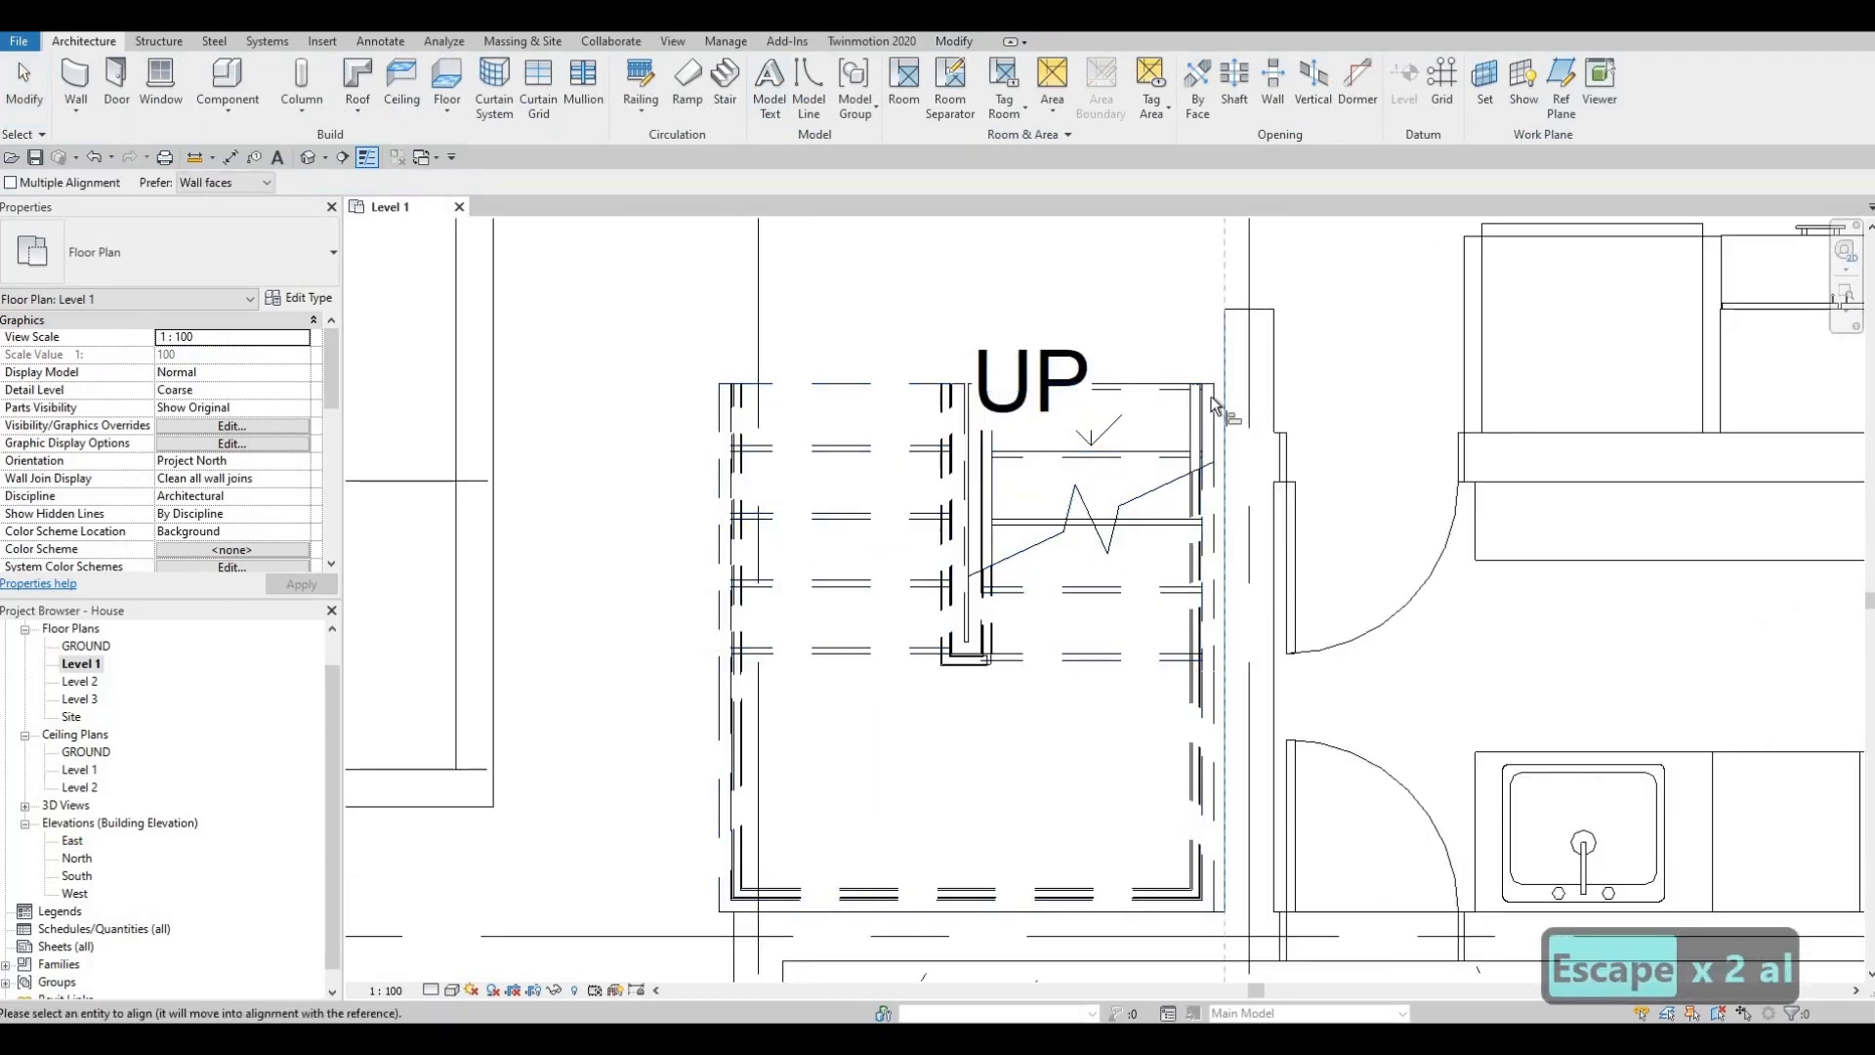
left_click(1213, 408)
middle_click_drag(1013, 832, 1053, 610)
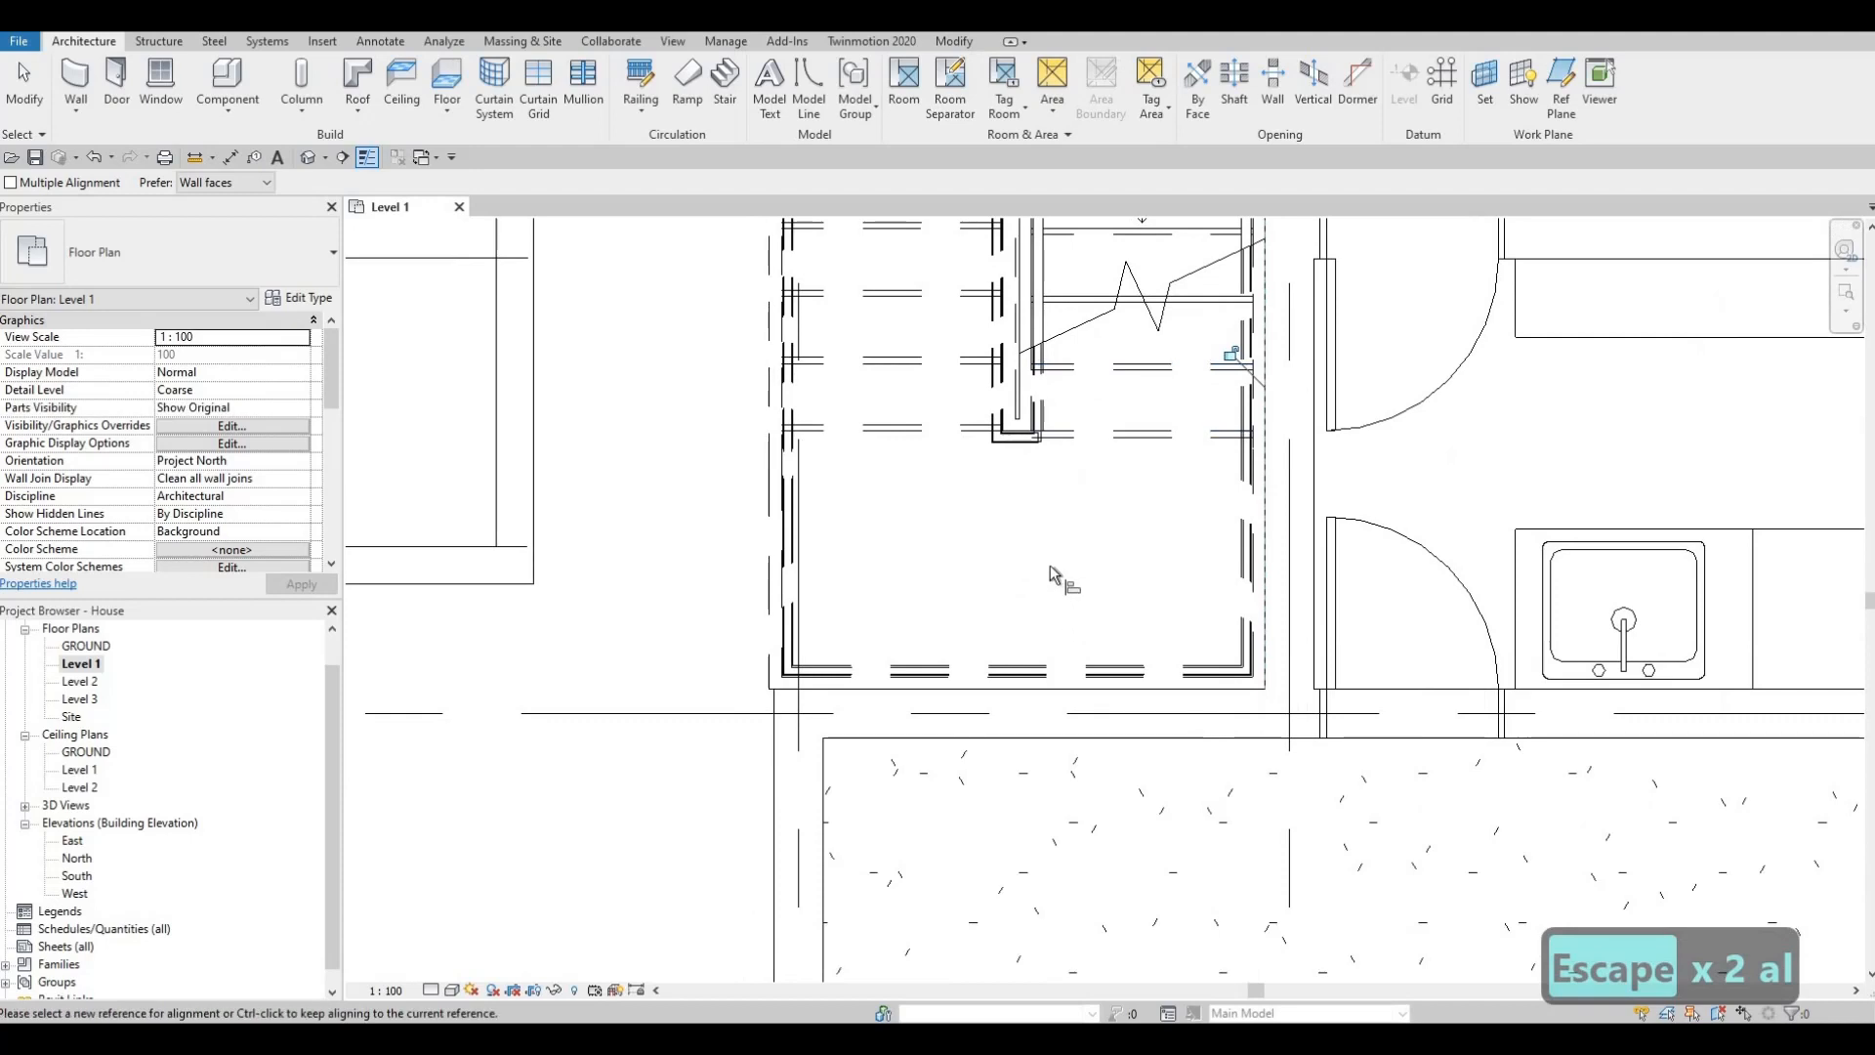
scroll(1055, 557, "down", 3)
key("Escape")
key("Escape")
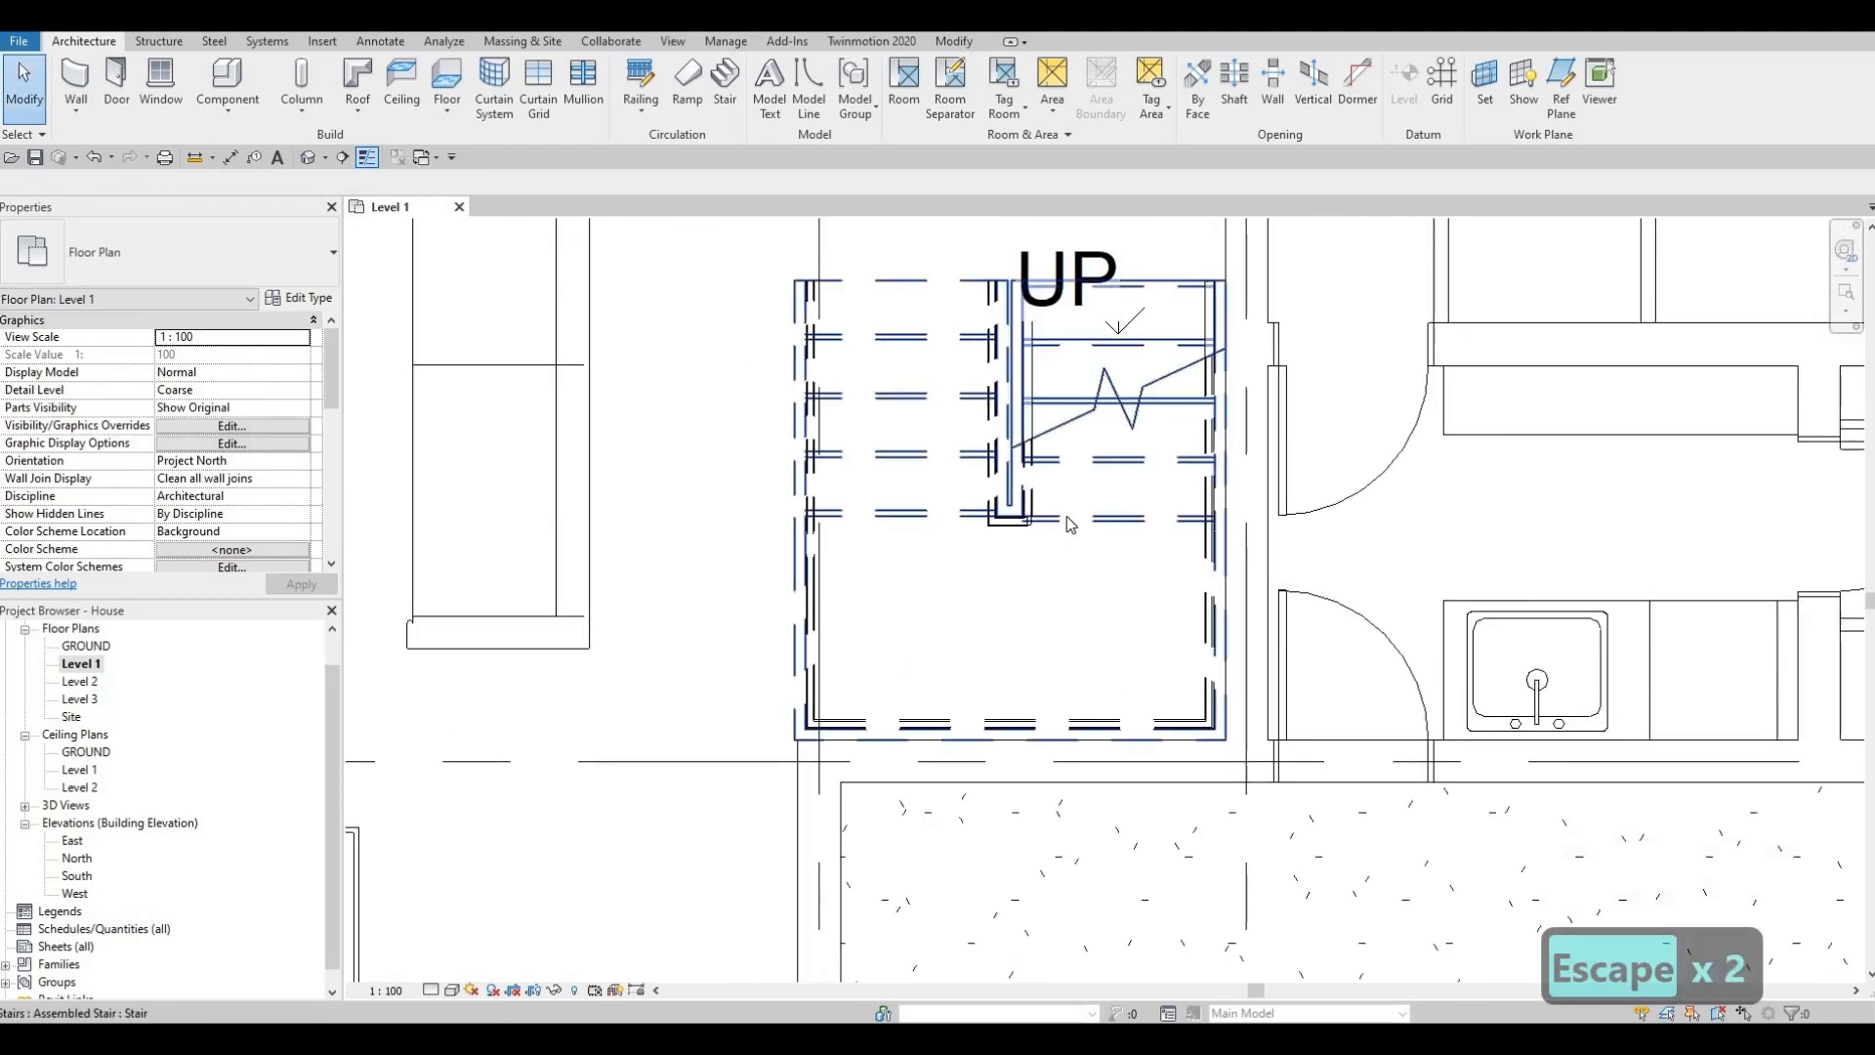
Step: Nudge the whole stair one increment right toward the adjacent wall
left_click(1068, 521)
key("Right")
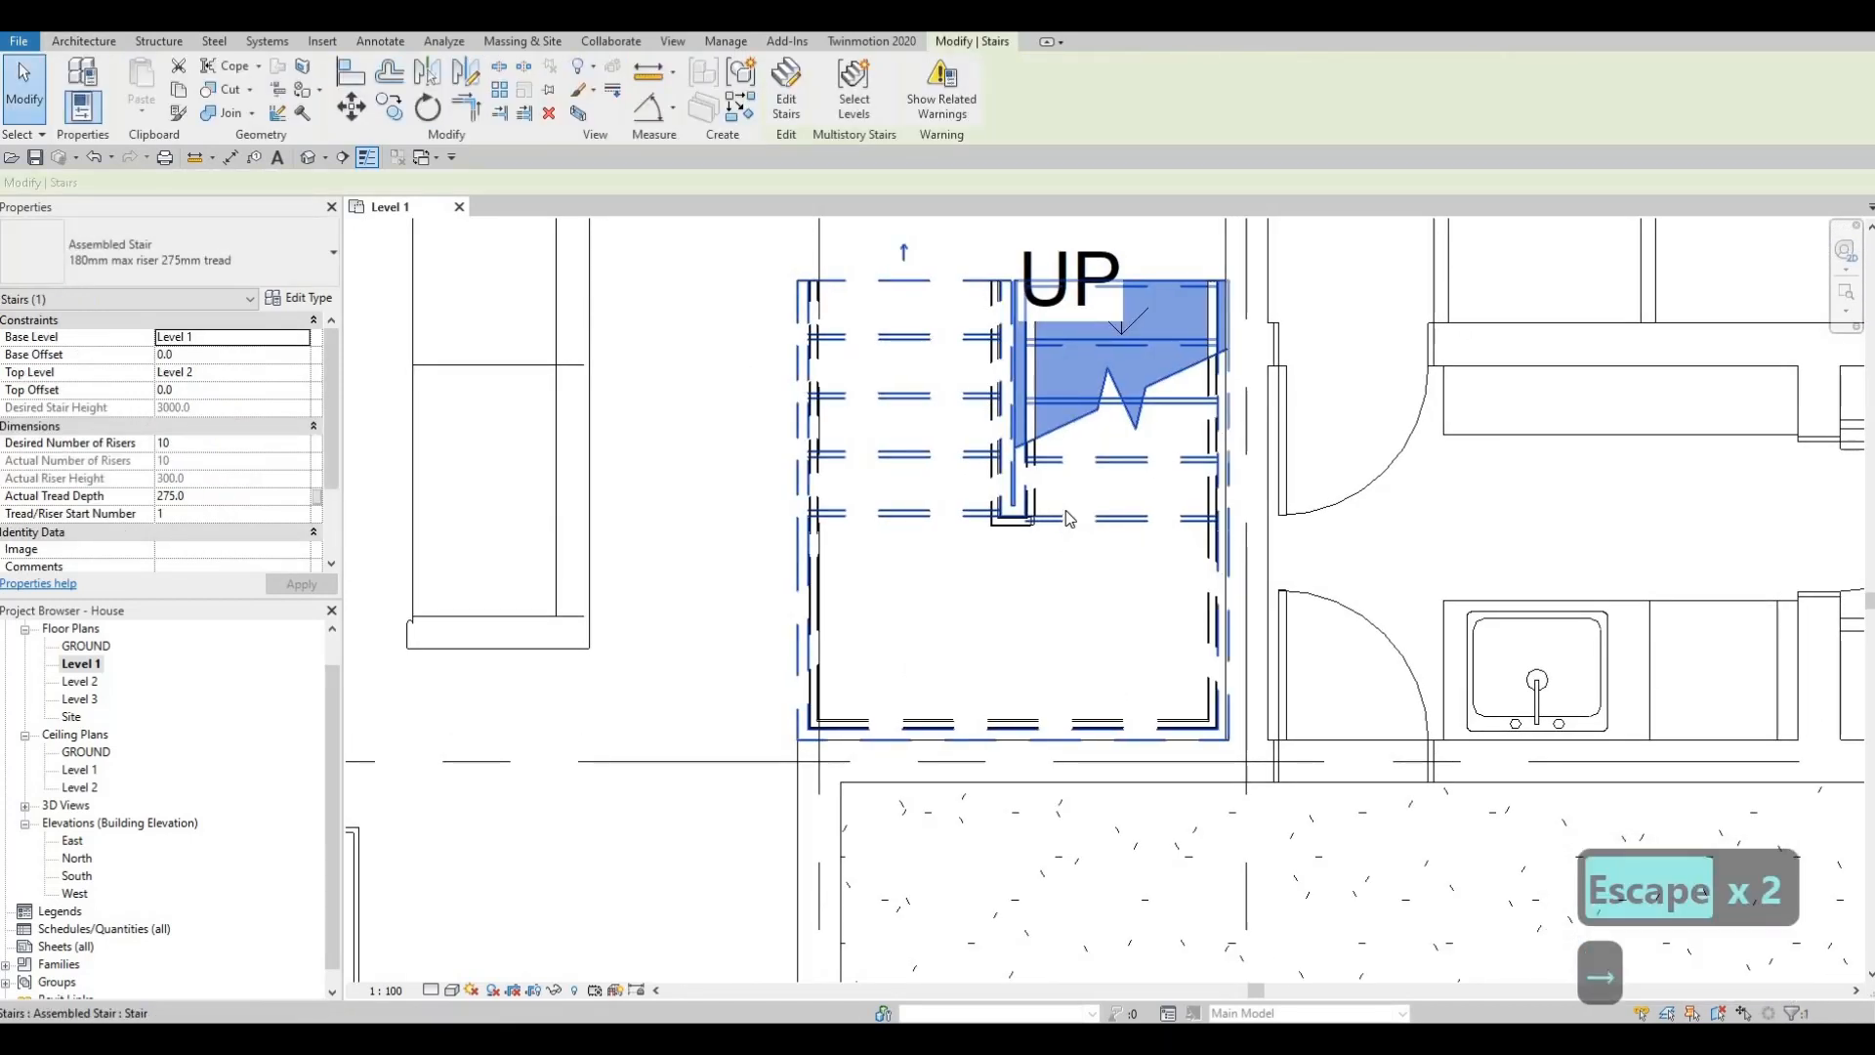
key("Escape")
key("Escape")
Step: Examine the Level 1 plan around the stair and the outdoor area beside the sliding door
scroll(1077, 642, "down", 3)
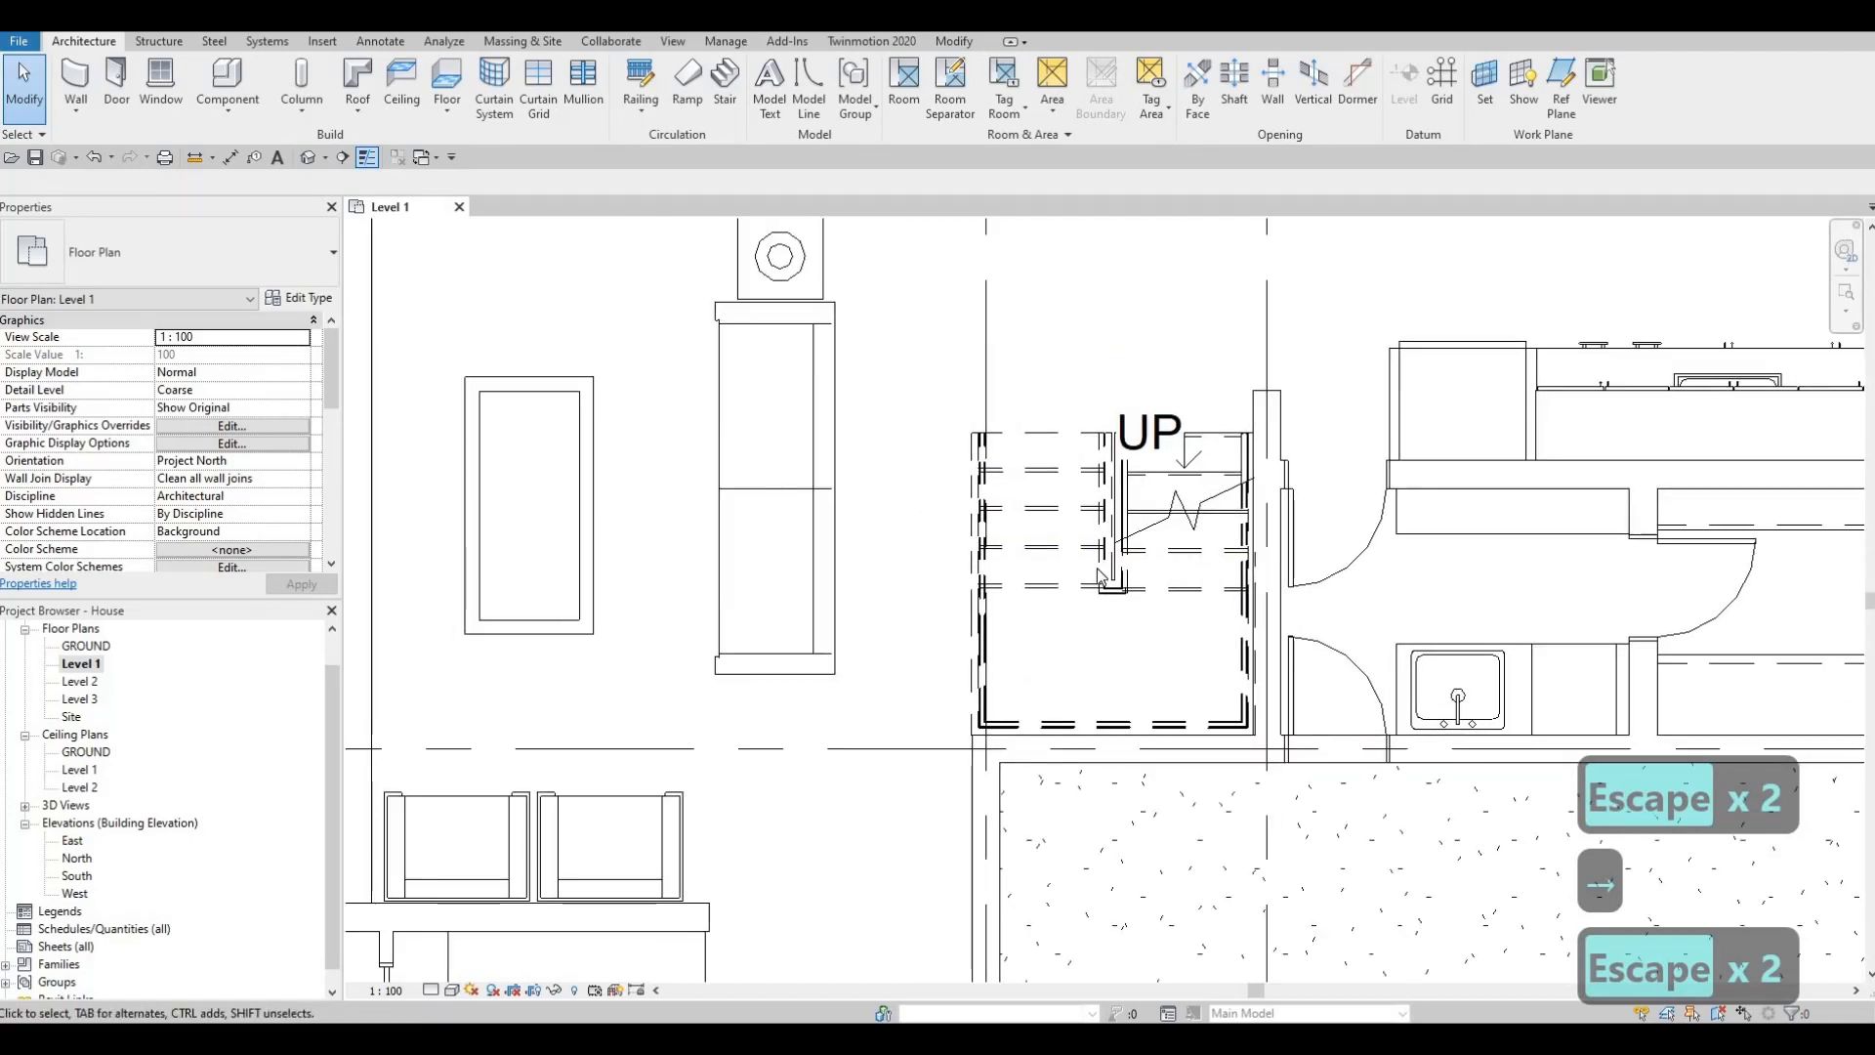
middle_click_drag(1156, 517, 1153, 484)
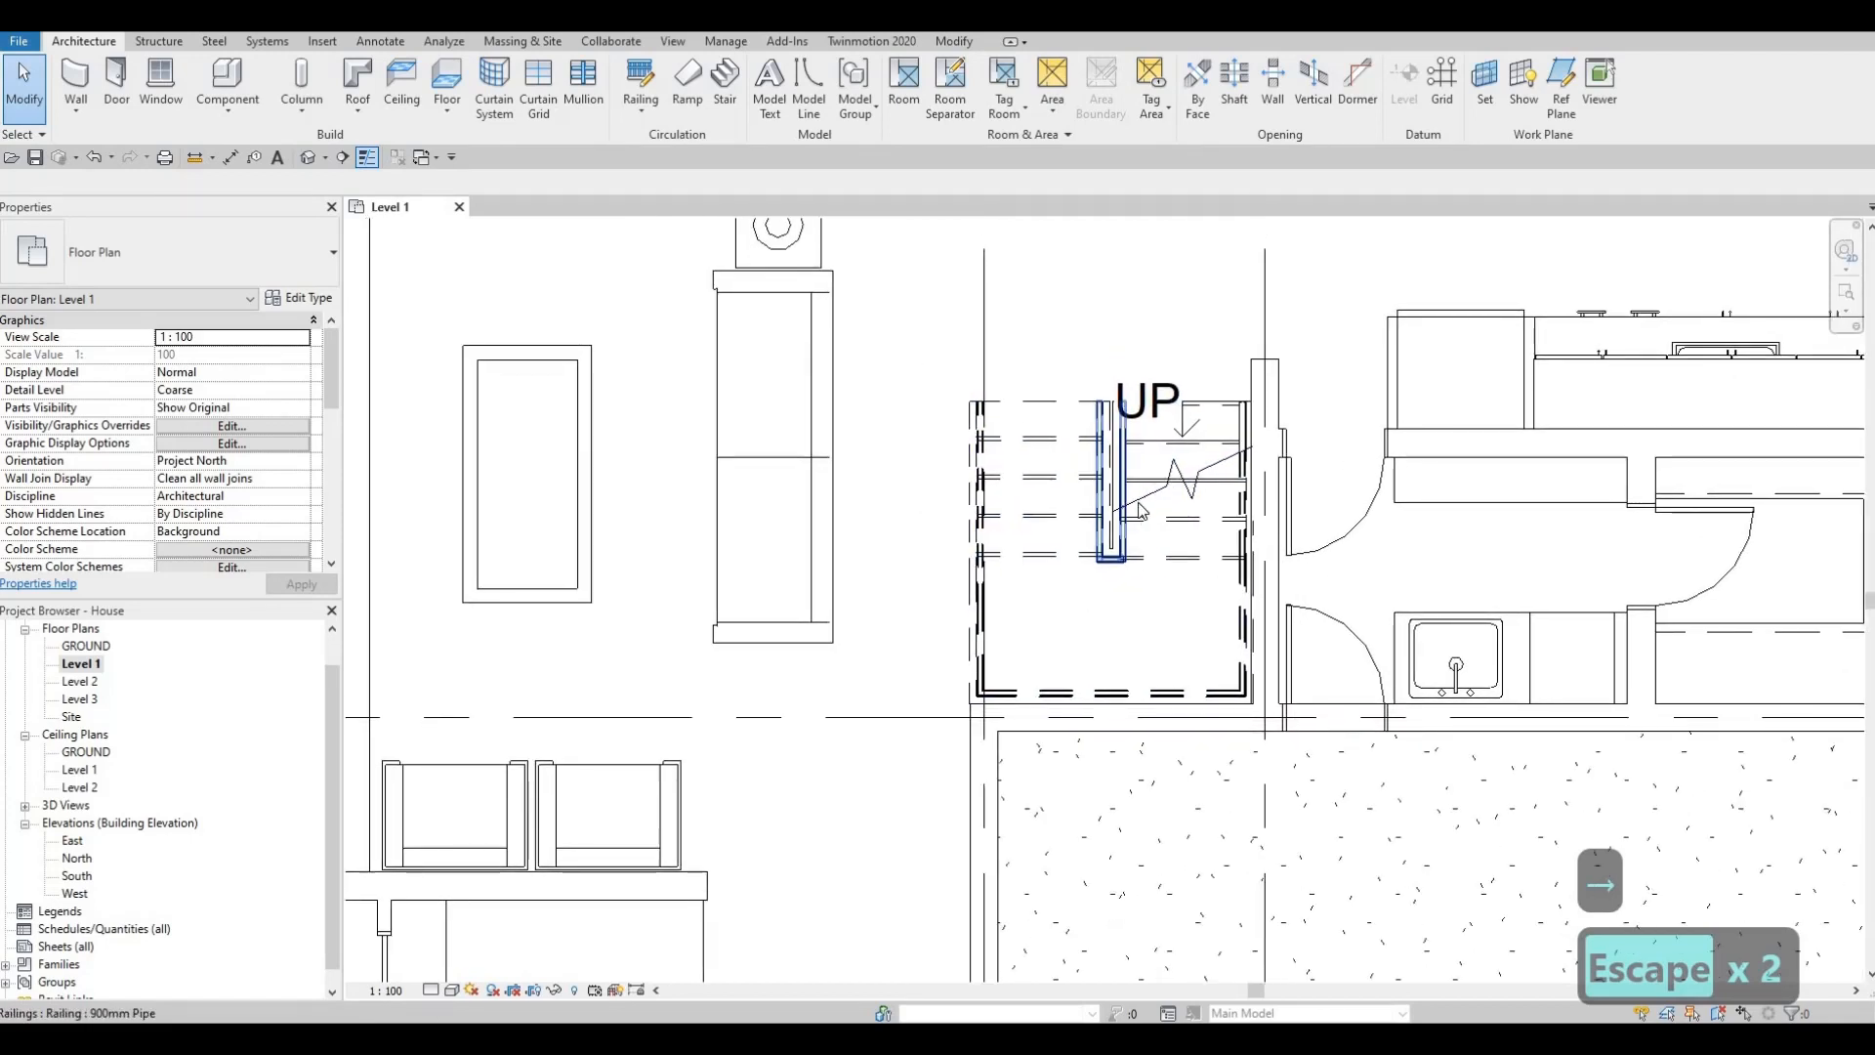
middle_click_drag(954, 542, 985, 606)
scroll(986, 606, "down", 1)
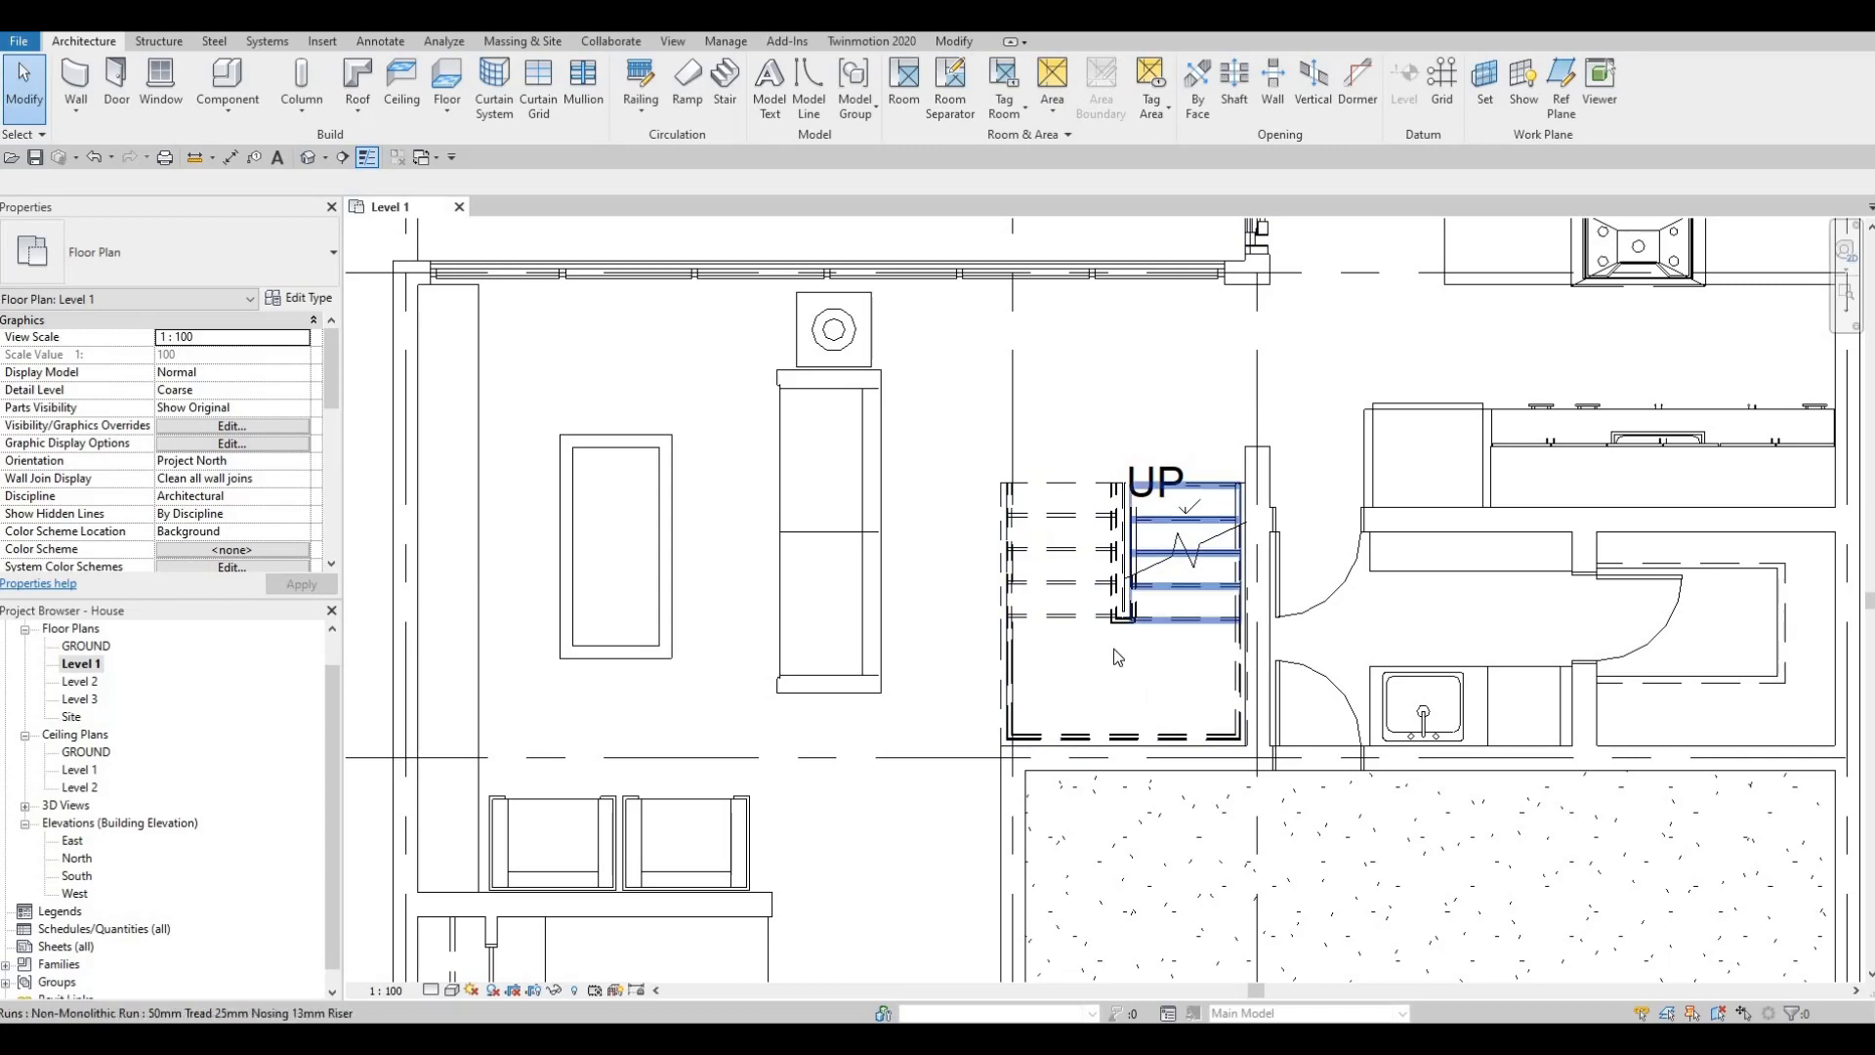
scroll(1123, 713, "down", 1)
key("Escape")
middle_click_drag(1122, 713, 1148, 555)
scroll(1144, 635, "down", 1)
scroll(1128, 677, "up", 1)
scroll(1149, 559, "down", 1)
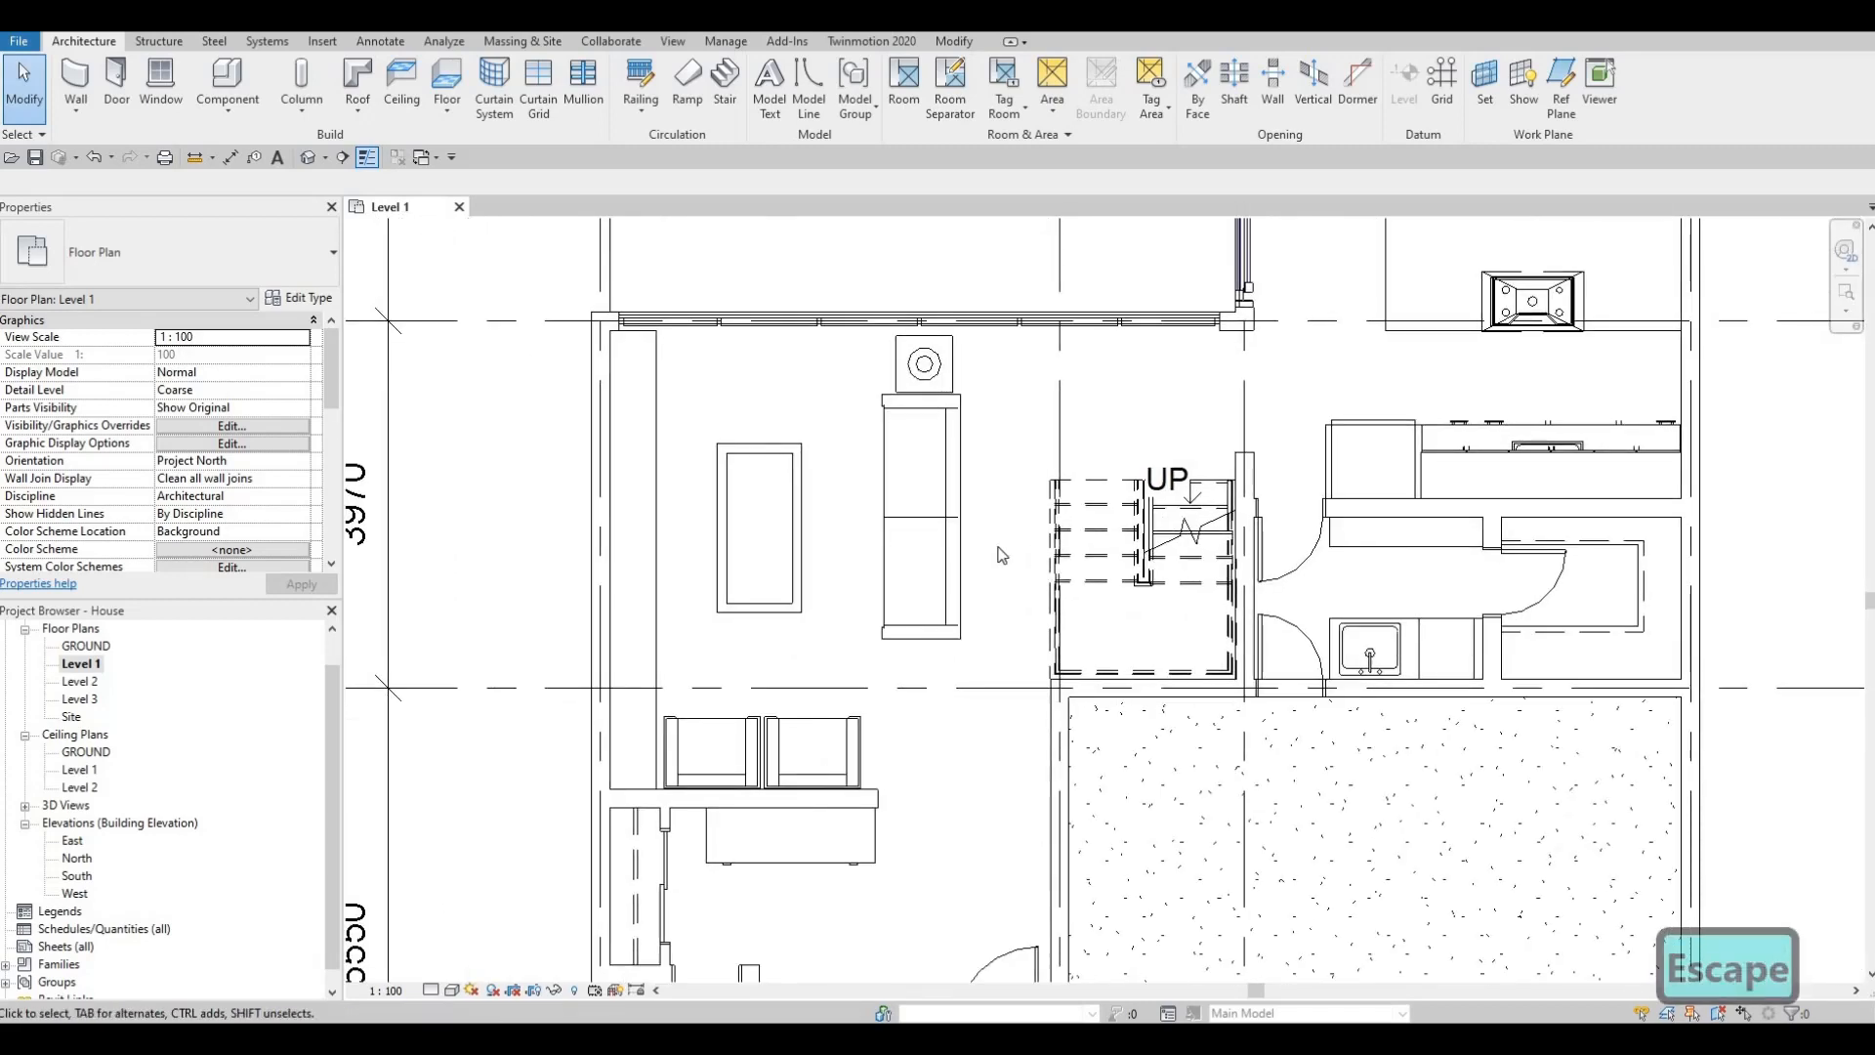
scroll(1016, 557, "down", 1)
scroll(1026, 625, "down", 1)
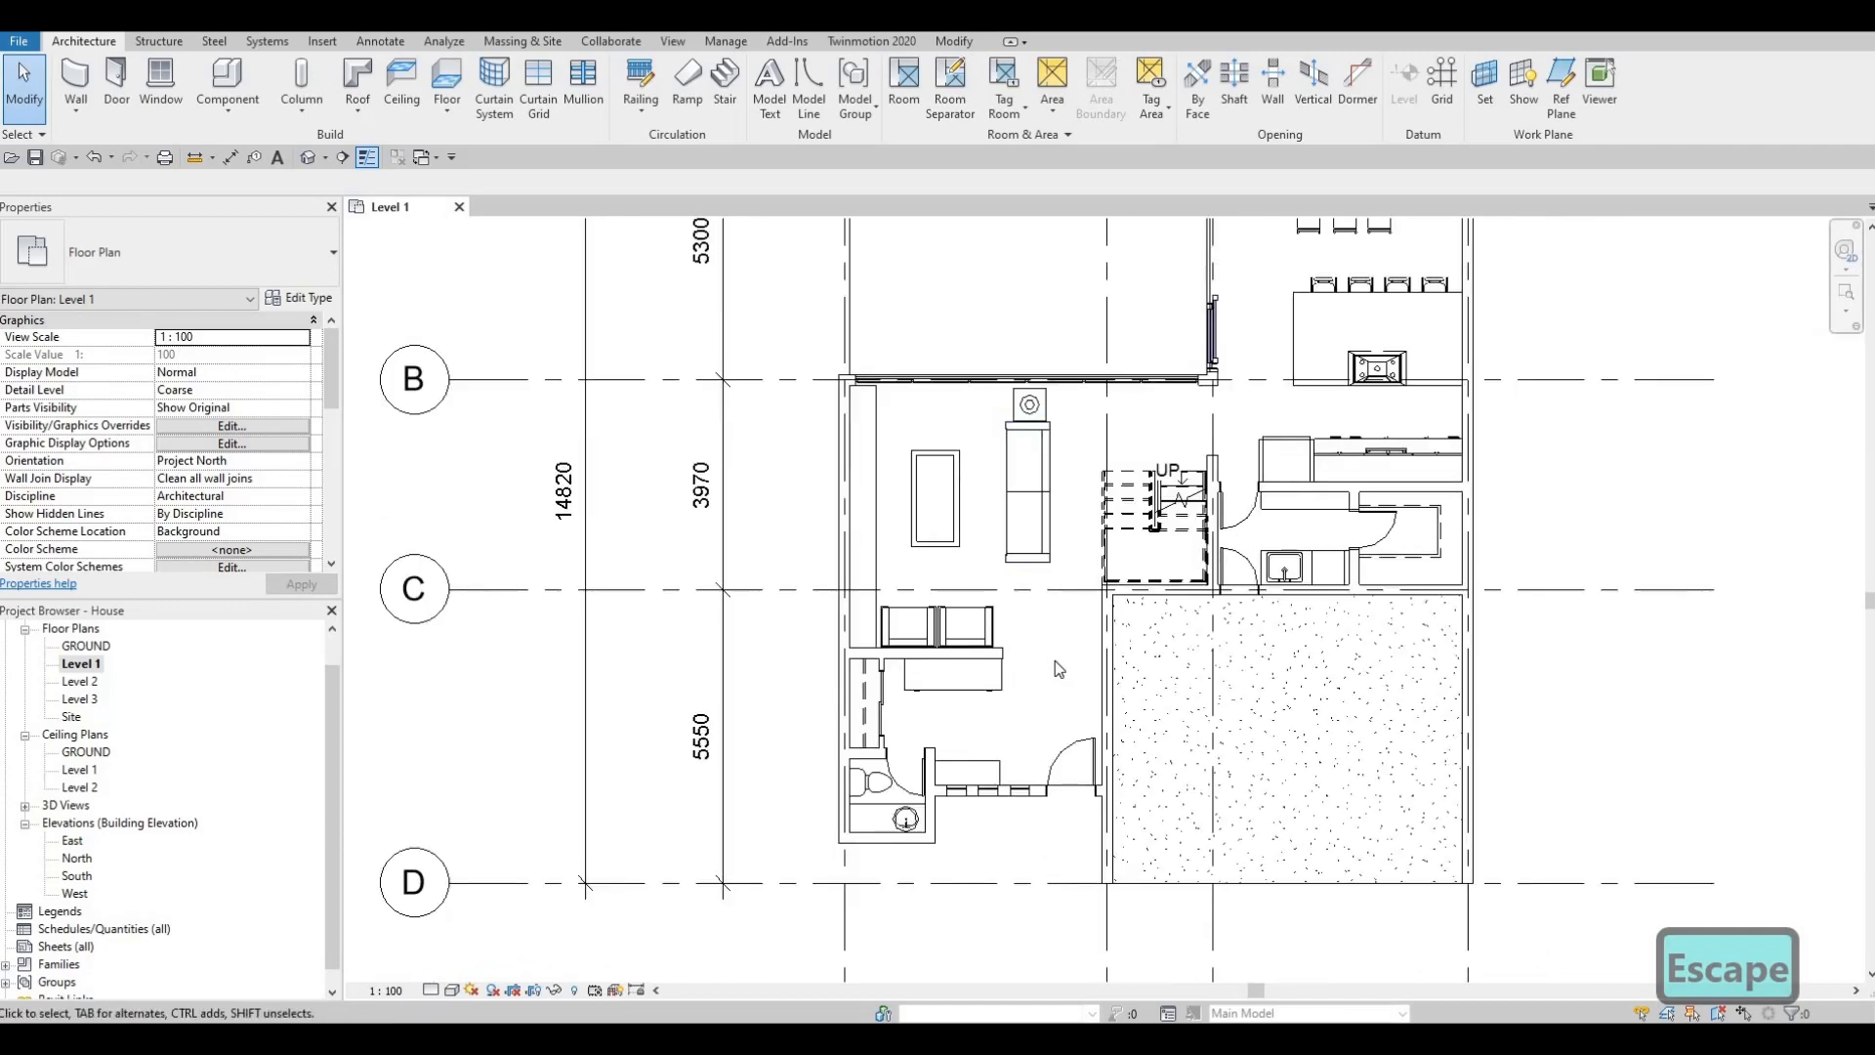
middle_click_drag(1133, 535, 1084, 625)
scroll(1141, 558, "down", 1)
middle_click_drag(1157, 291, 1141, 562)
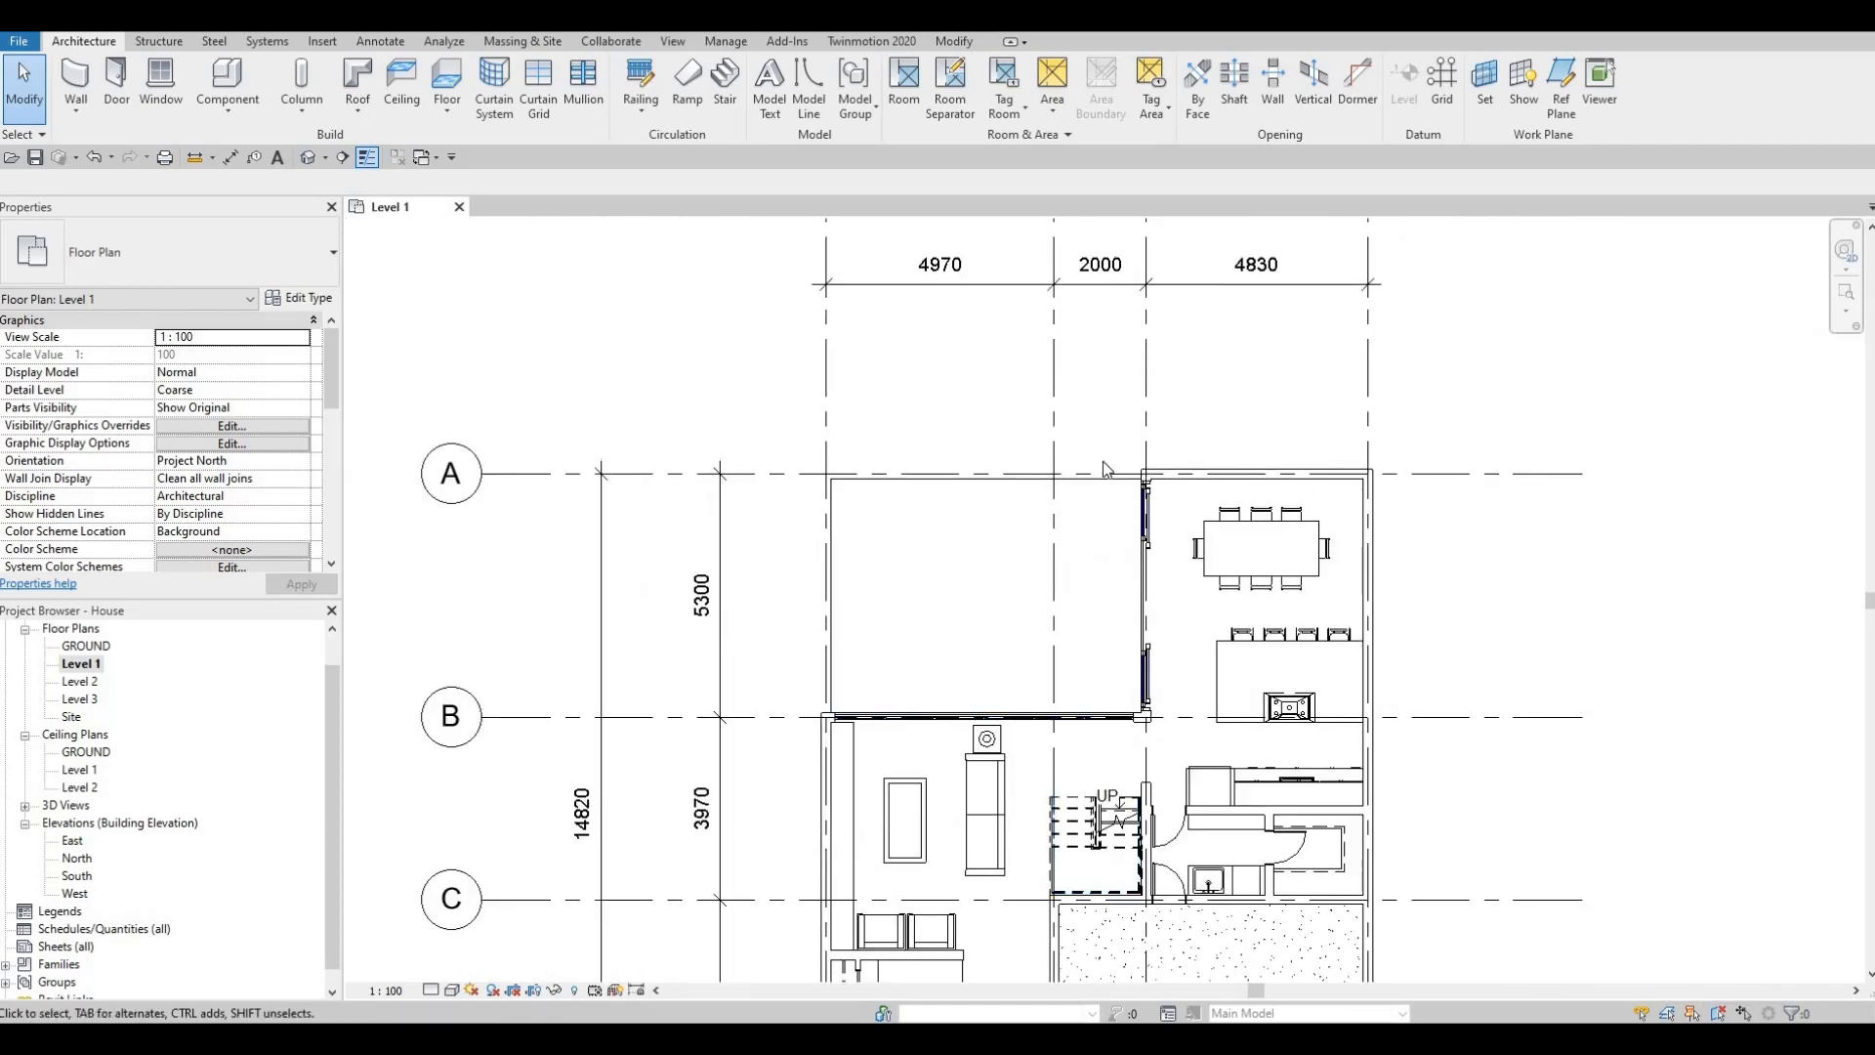
scroll(1129, 635, "down", 1)
middle_click_drag(1114, 920, 1045, 493)
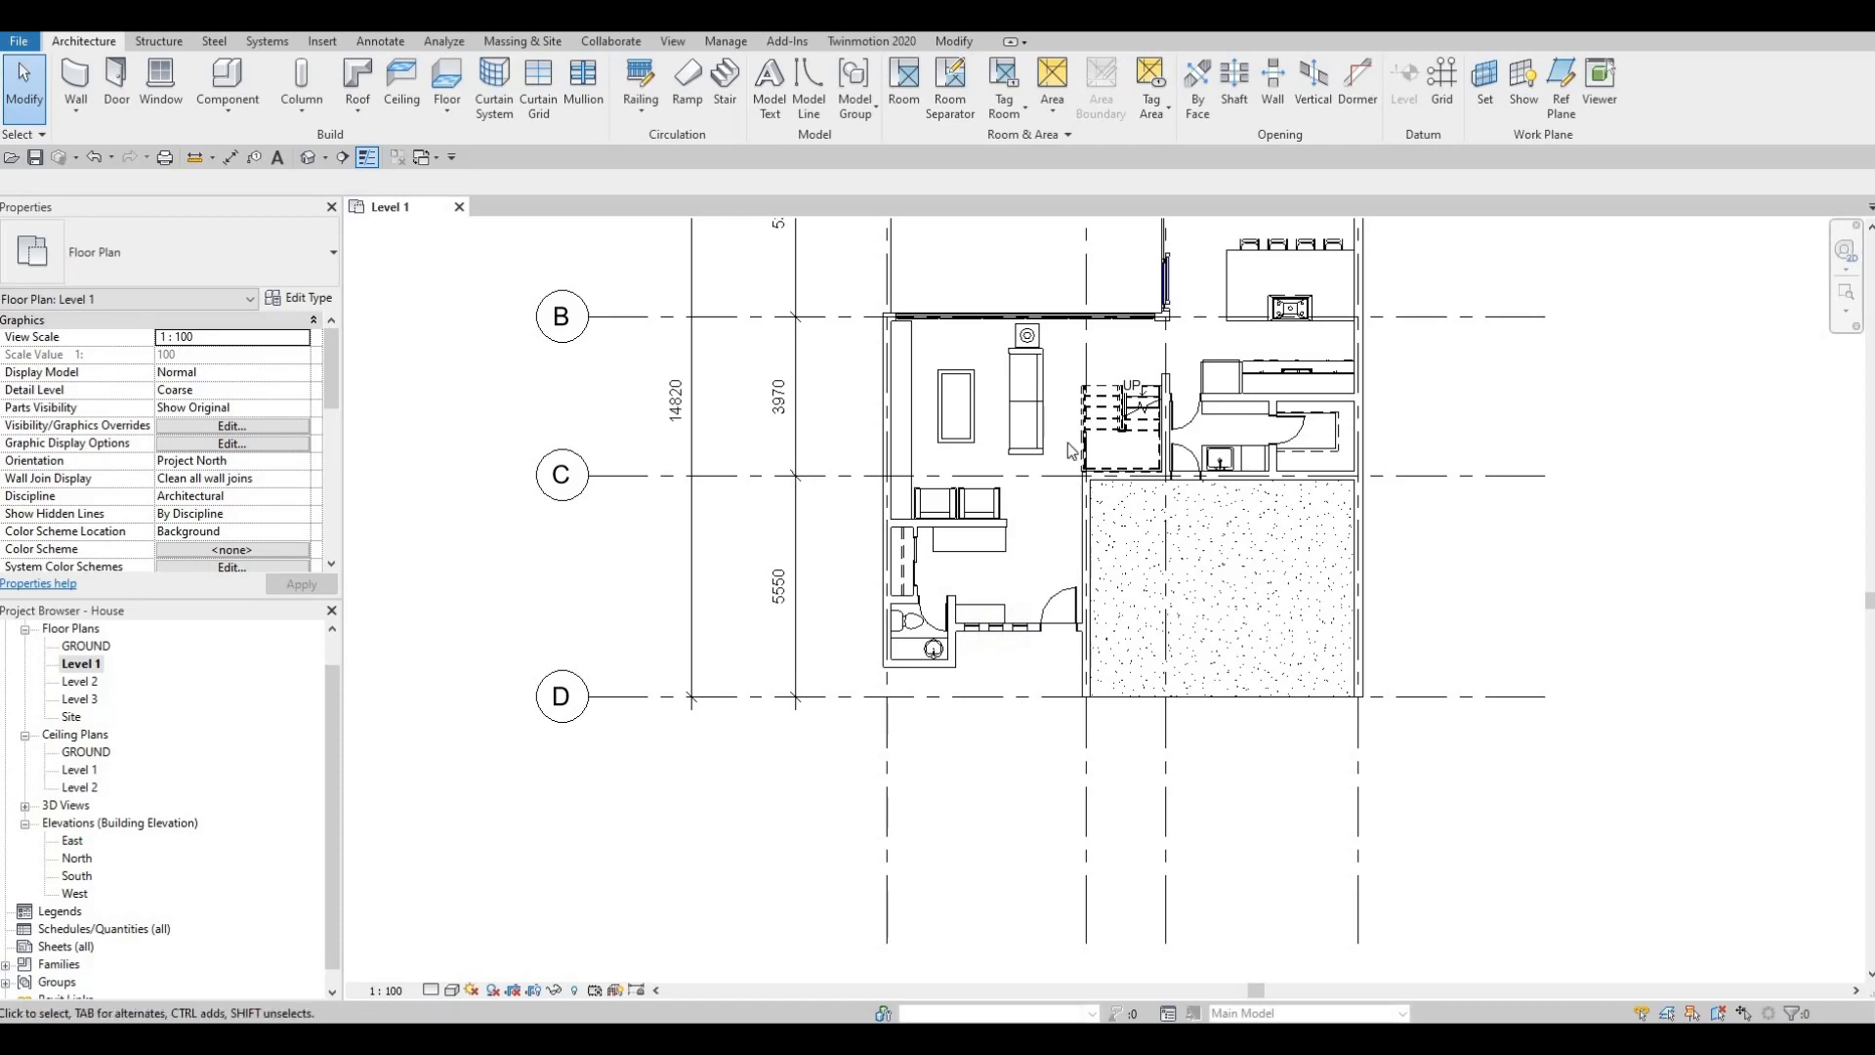
middle_click_drag(1068, 442, 1064, 632)
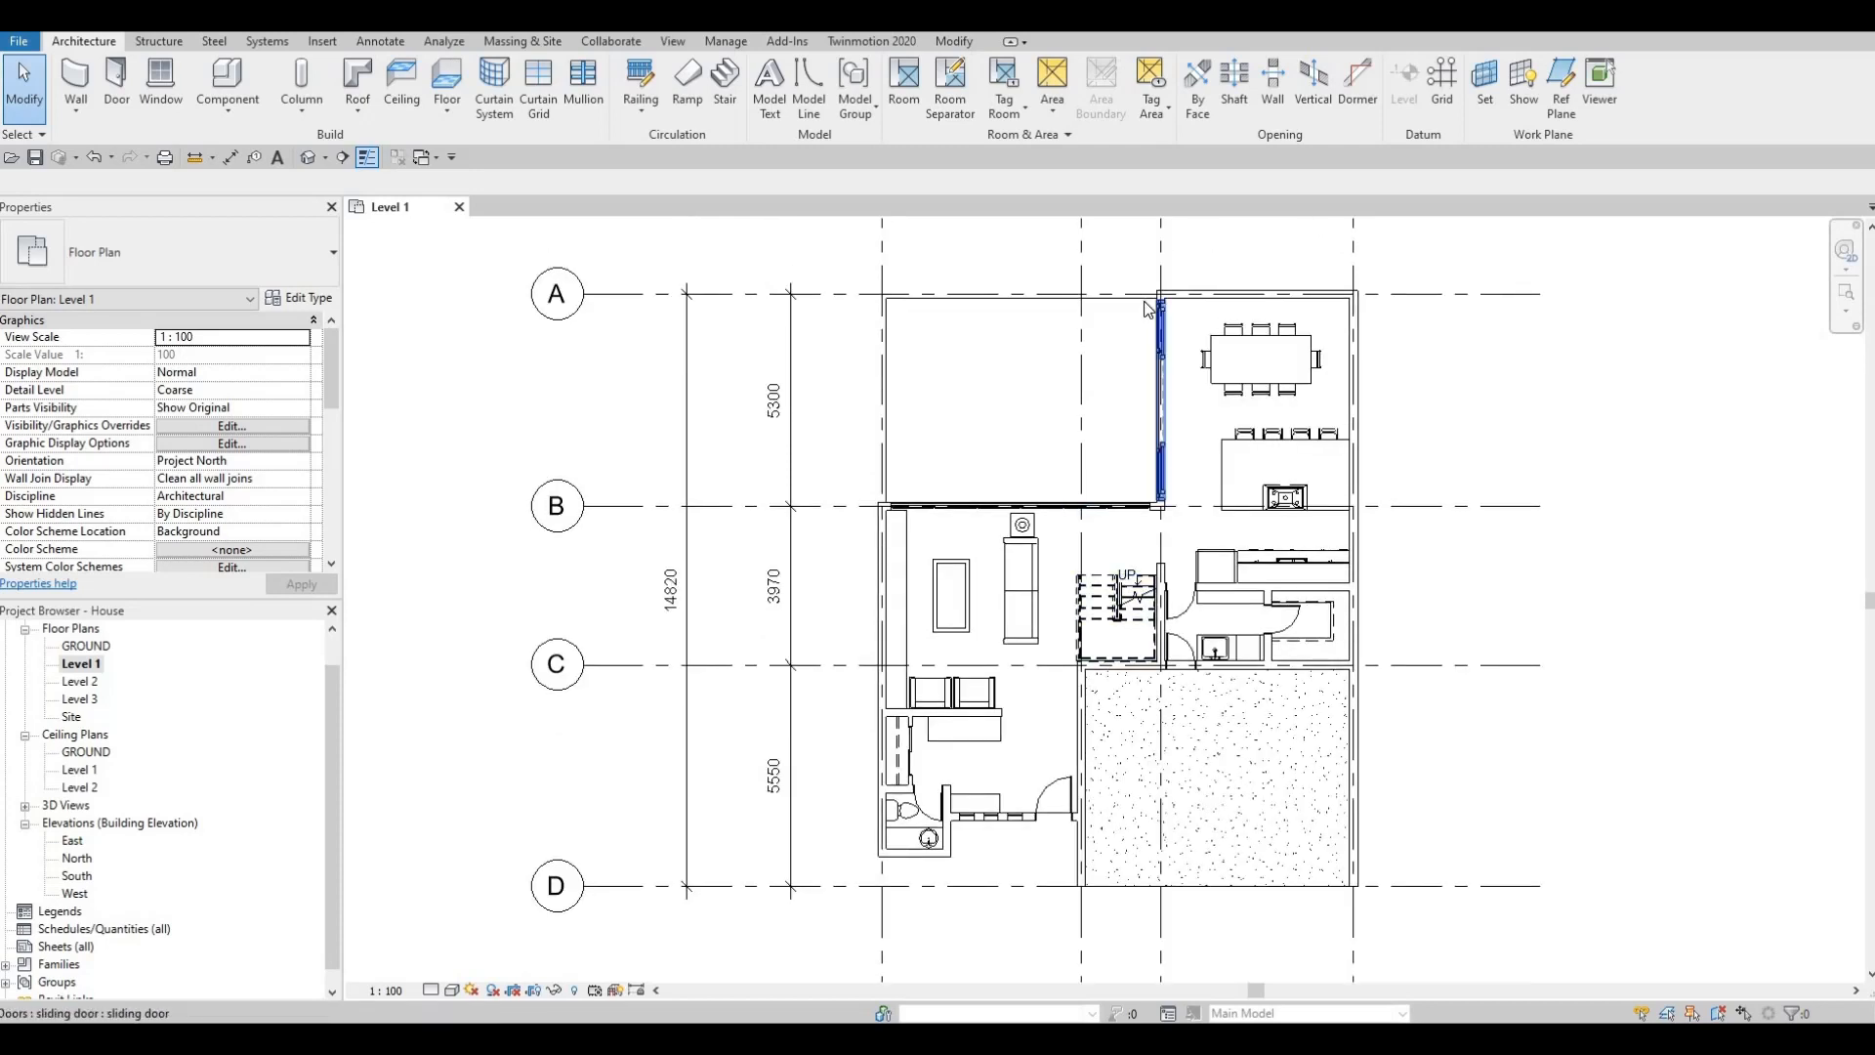
scroll(1156, 301, "up", 4)
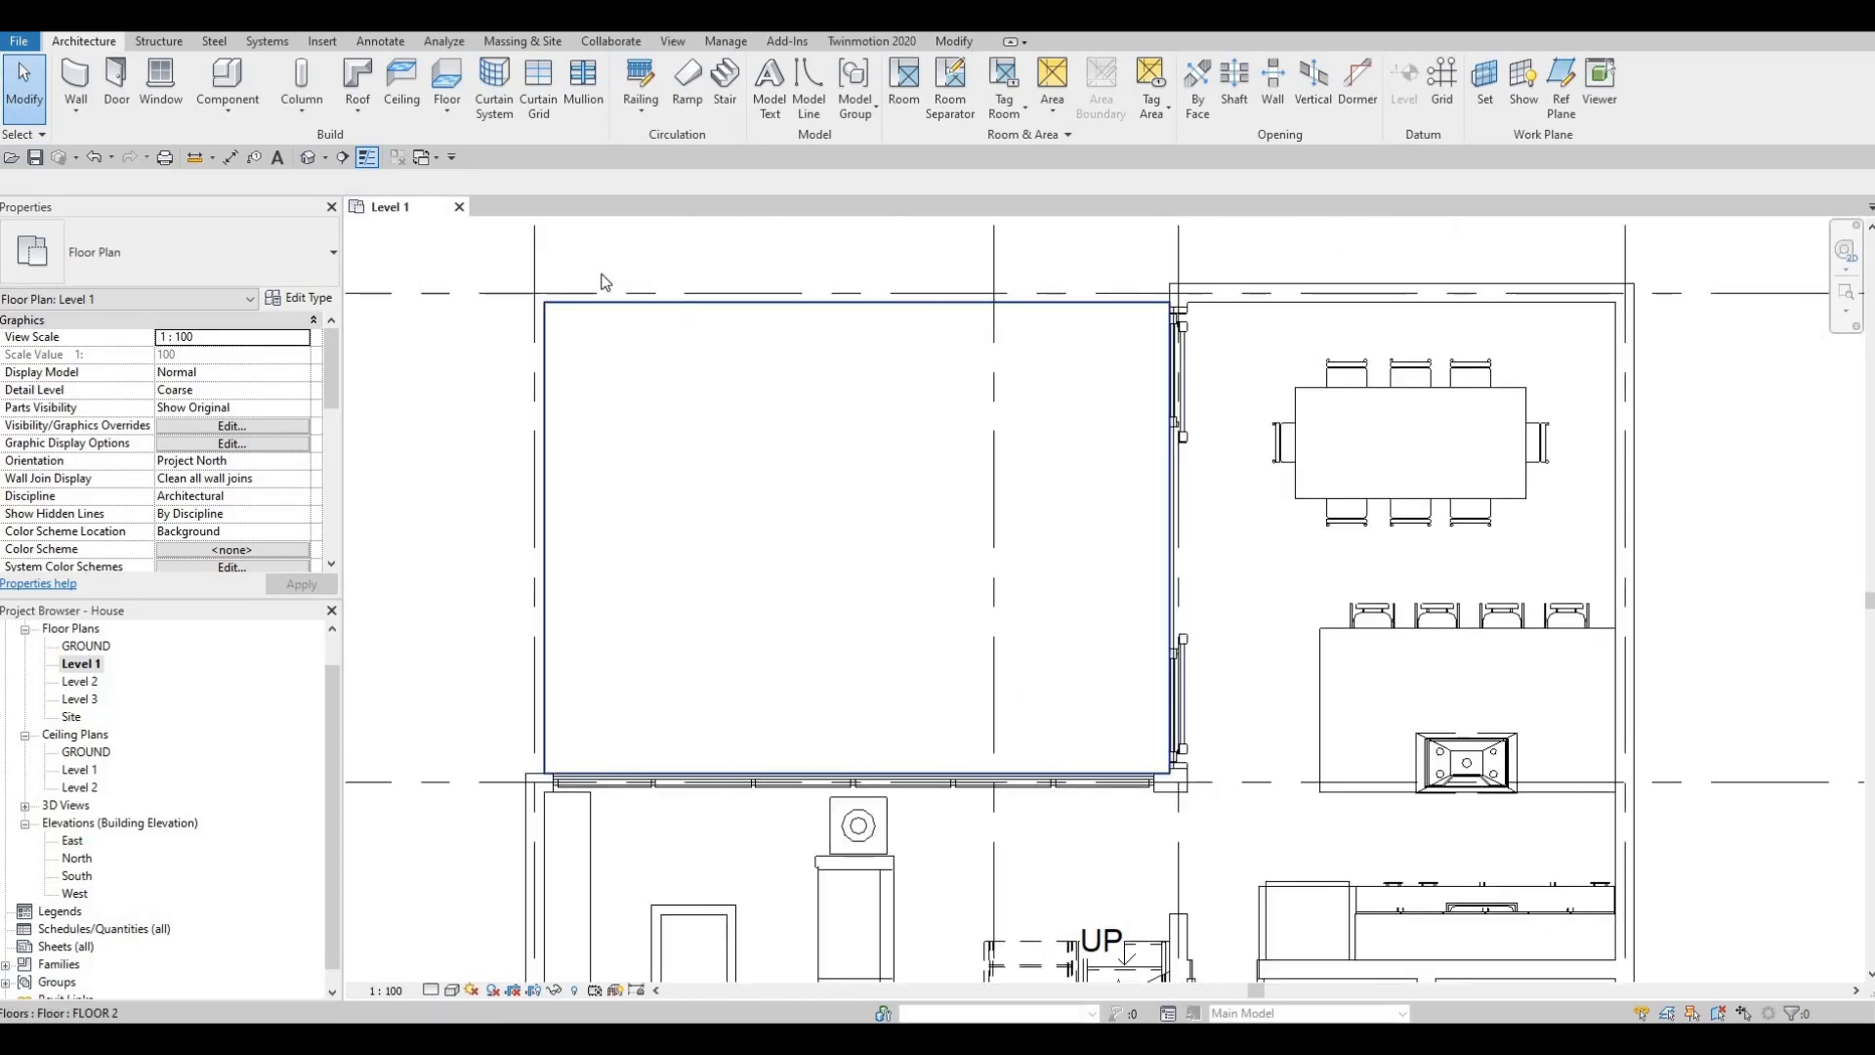
Step: In the GROUND floor plan, create a straight 1000 mm wide, four-riser stair from GROUND to Level 1, rising toward the sliding door
double_click(86, 647)
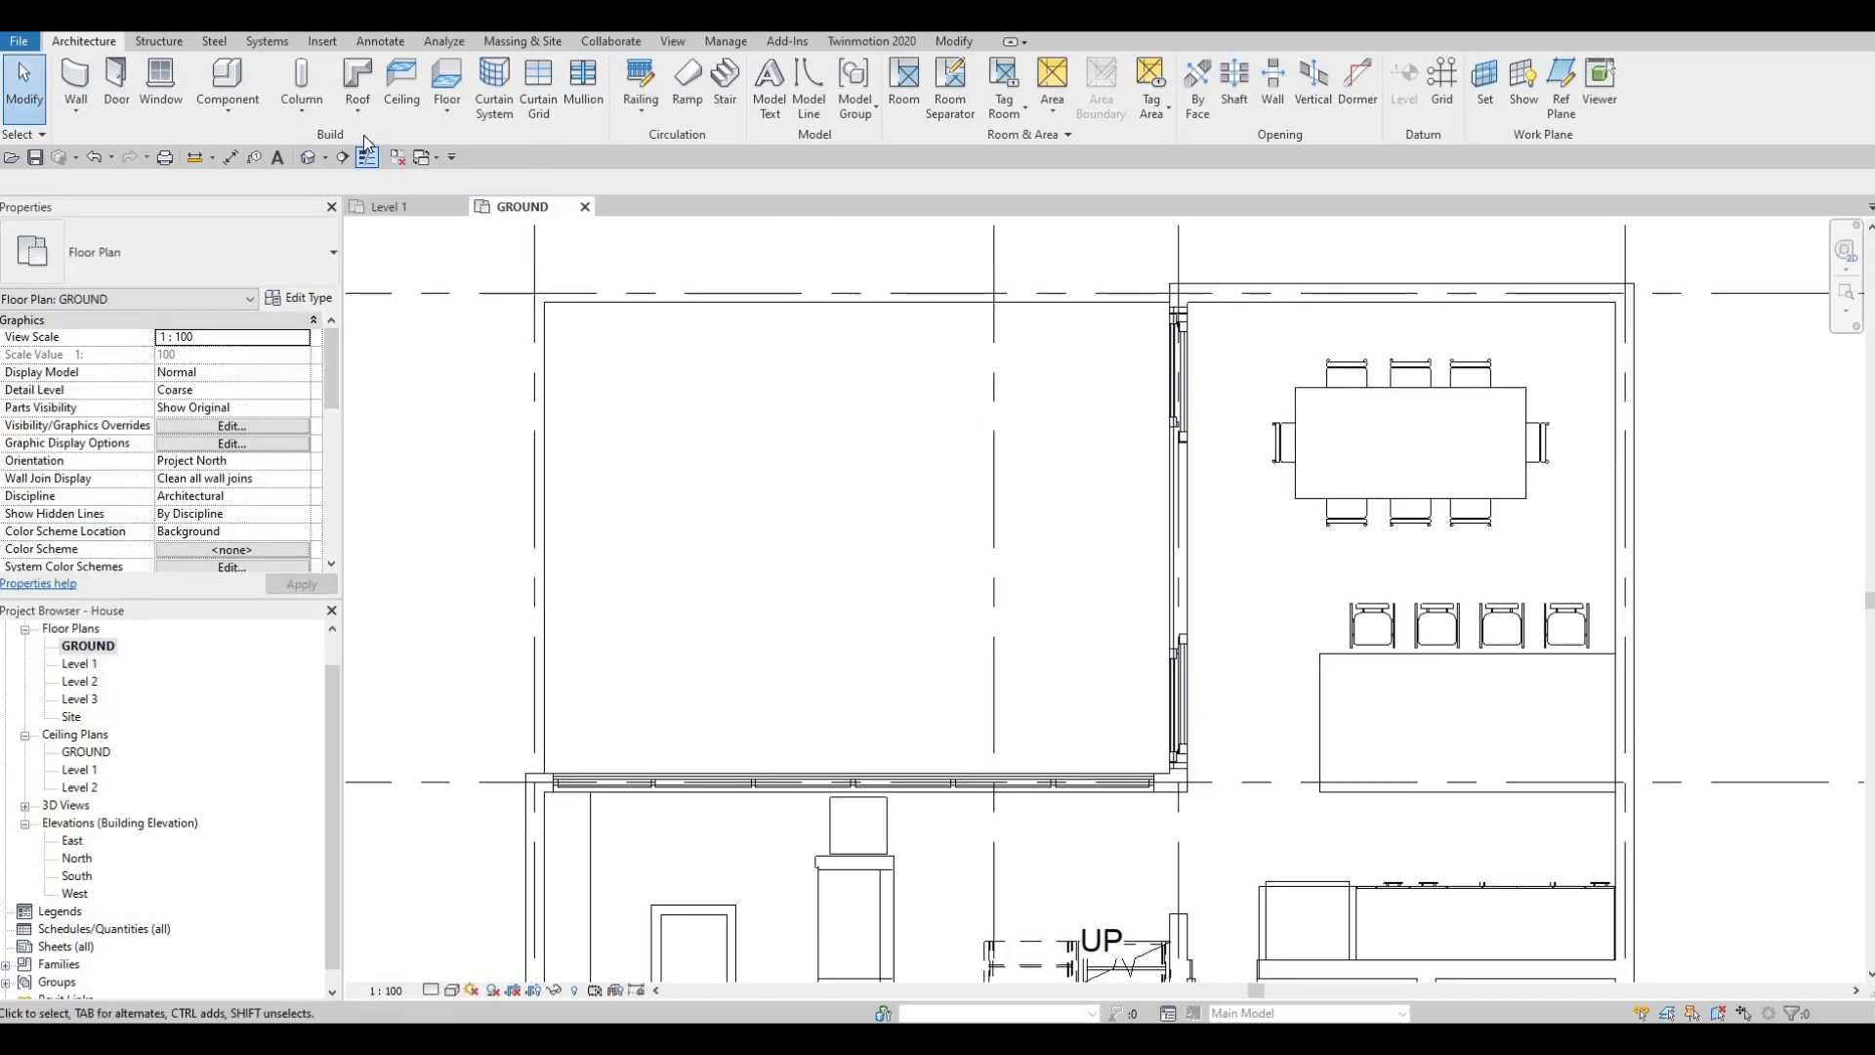
left_click(725, 86)
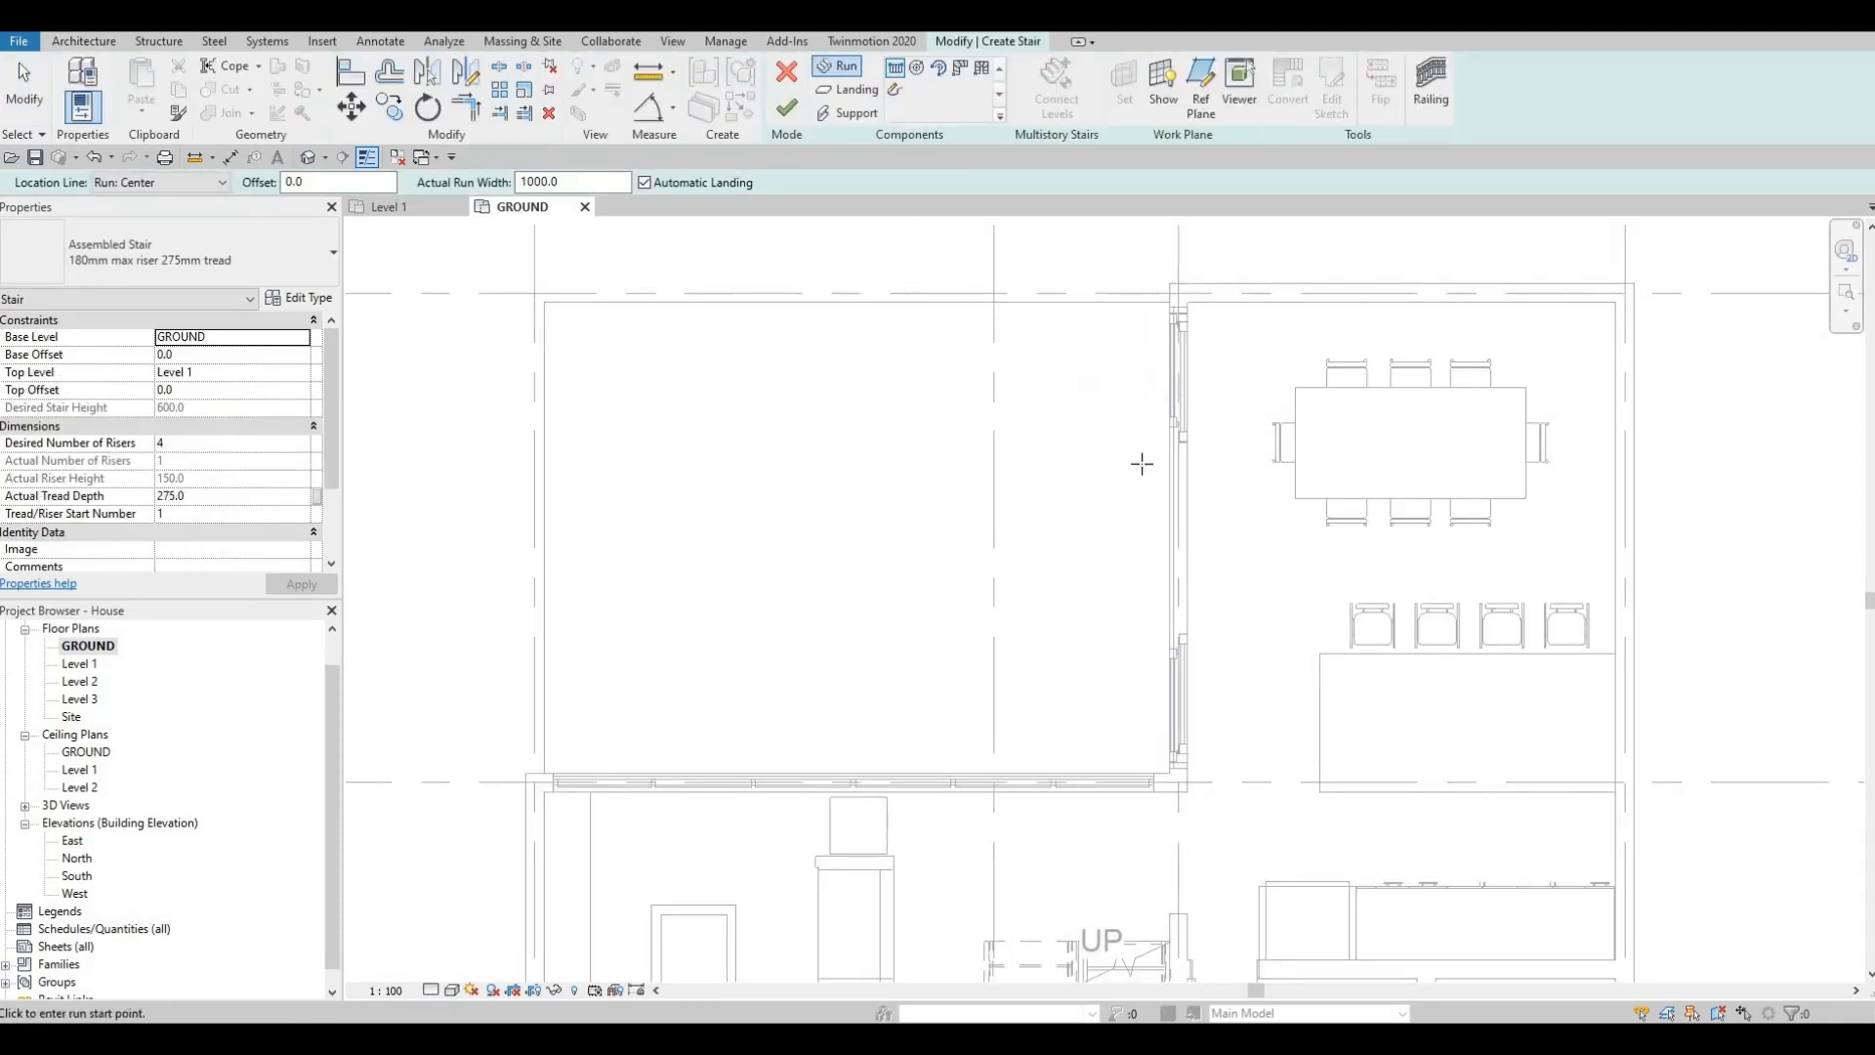
left_click(1071, 524)
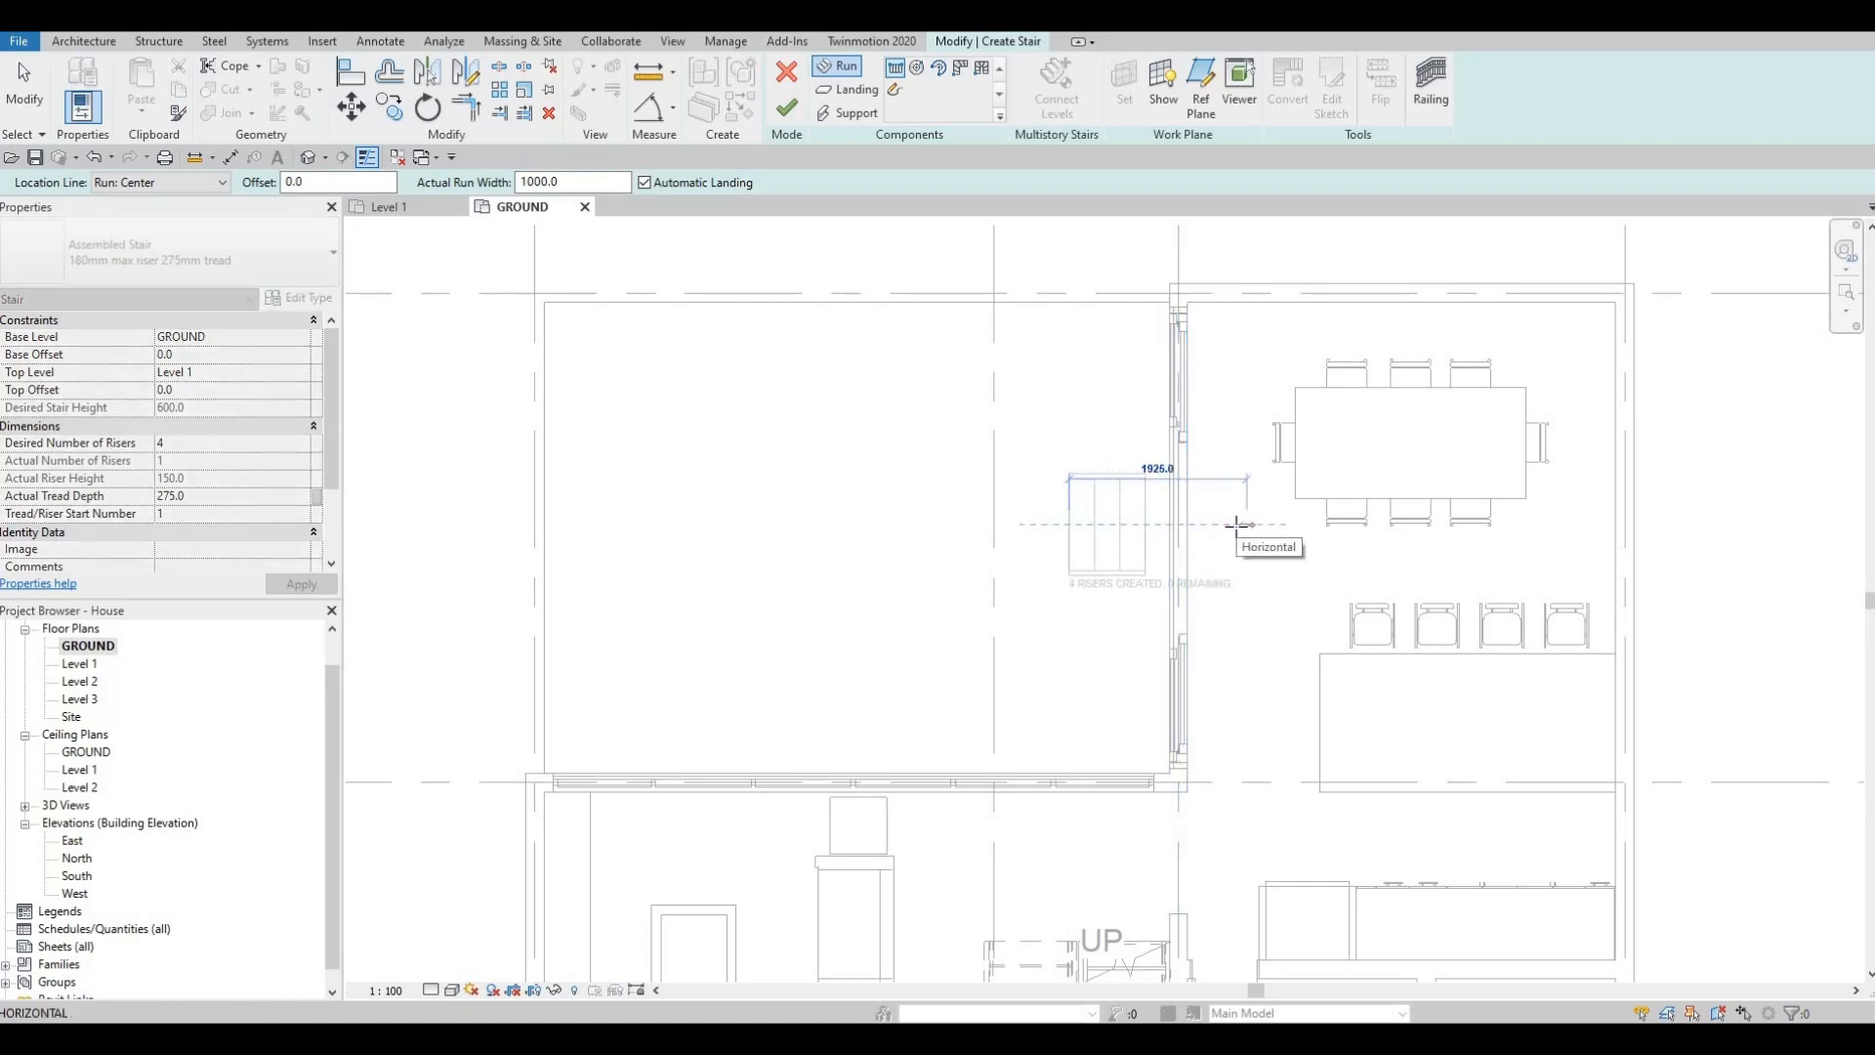
left_click(1136, 535)
key("Escape")
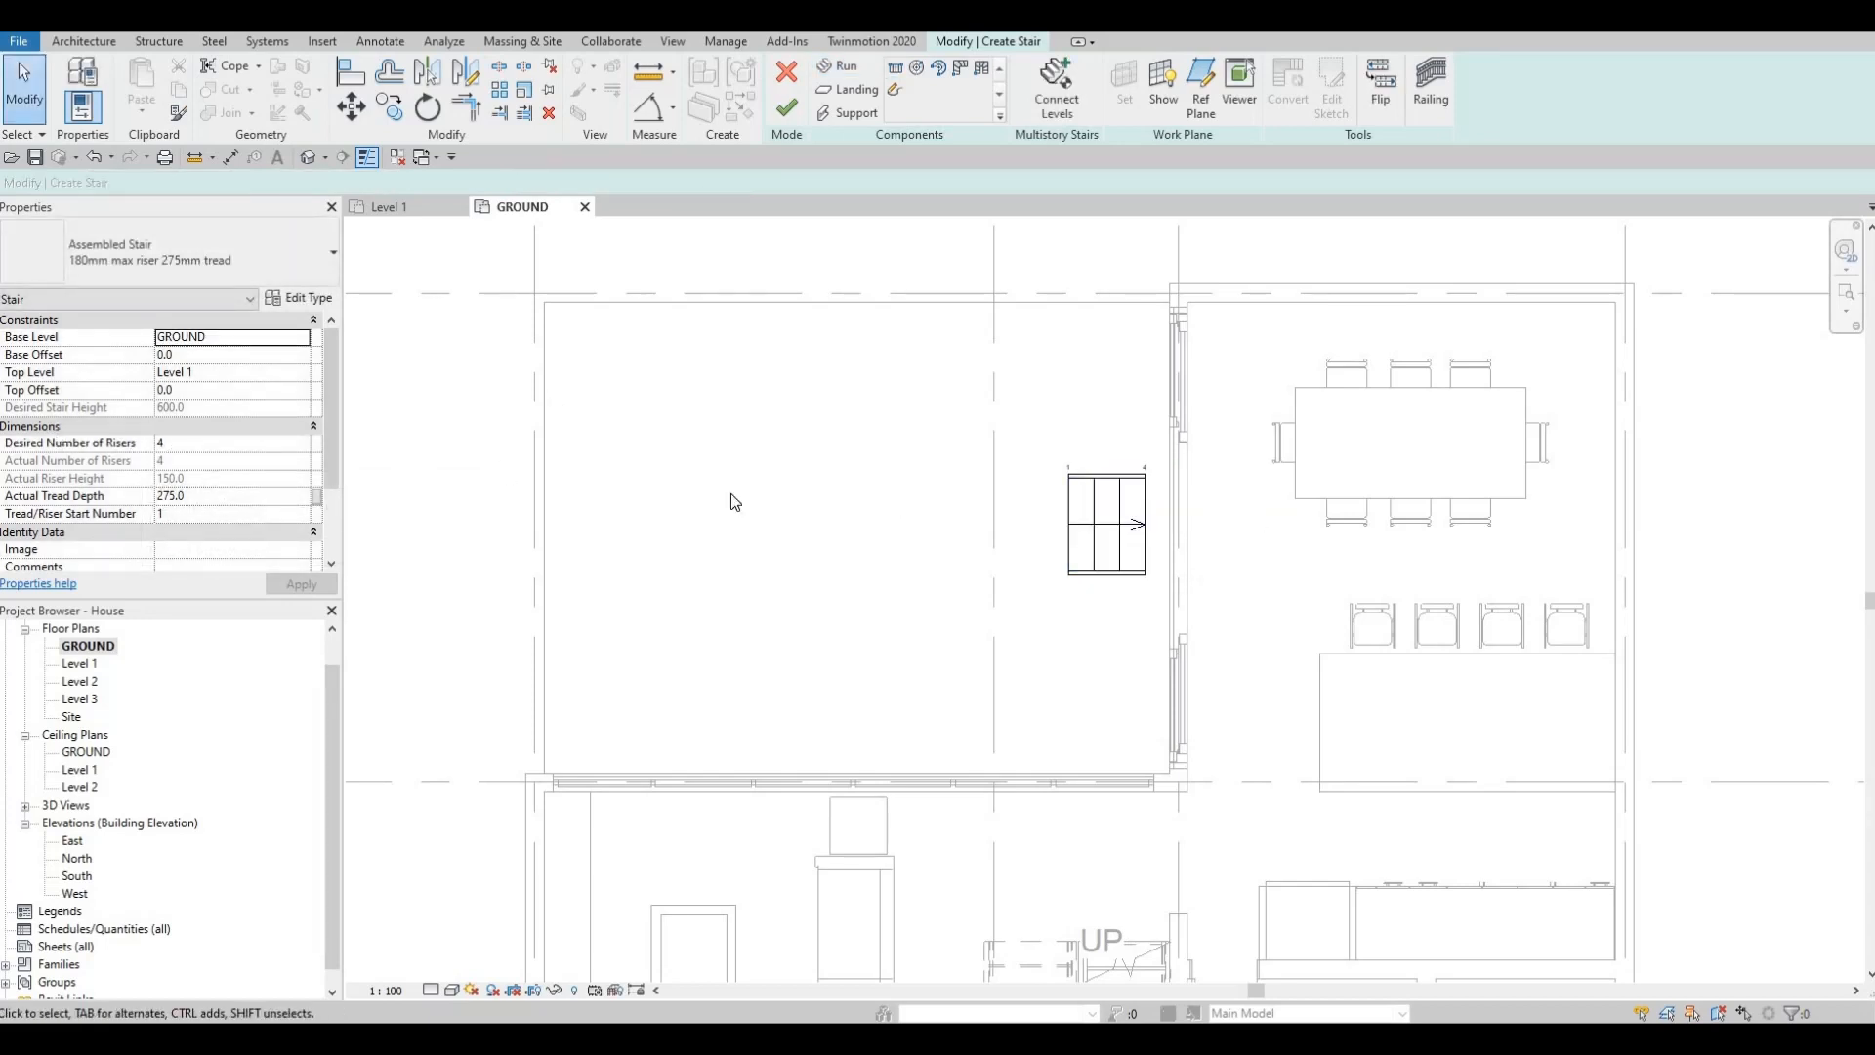
left_click(787, 116)
Step: In the 3D view, delete both railings of the new four-riser stair outside the sliding door
left_click(309, 158)
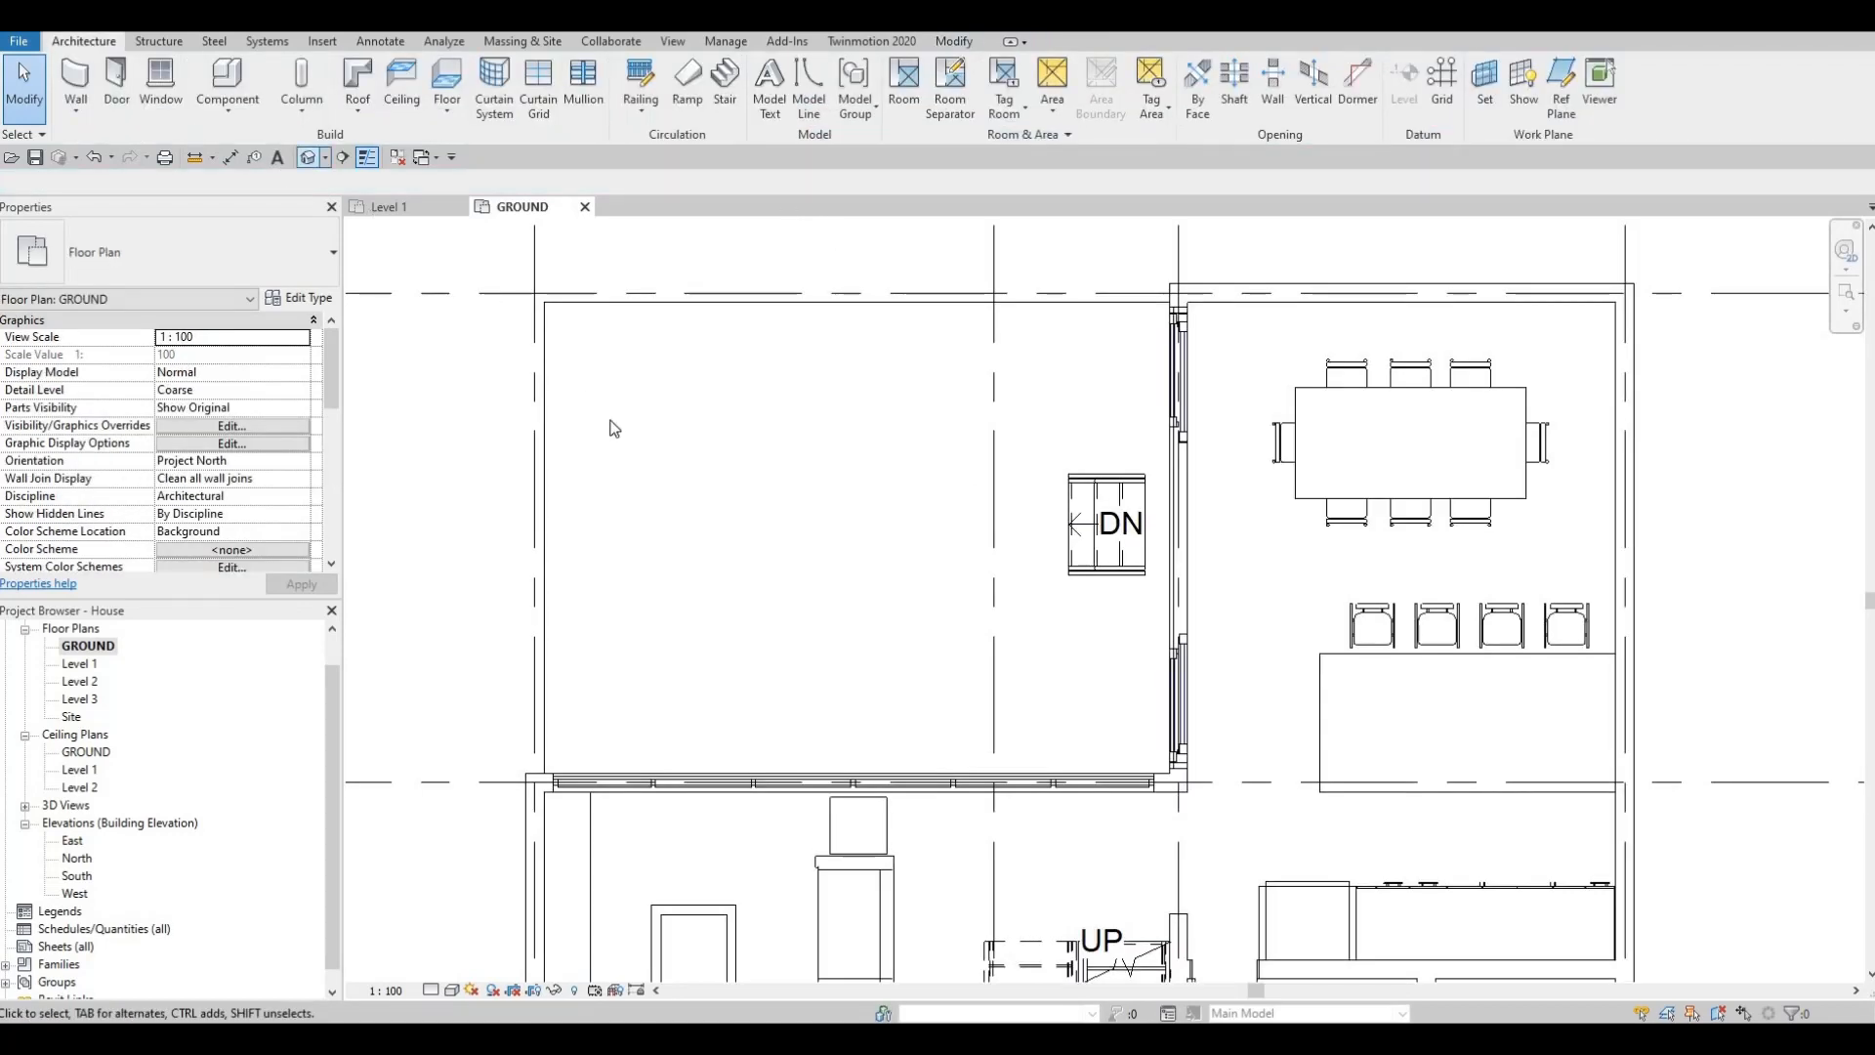
middle_click_drag(1093, 555, 1231, 586, "shift")
scroll(972, 674, "up", 2)
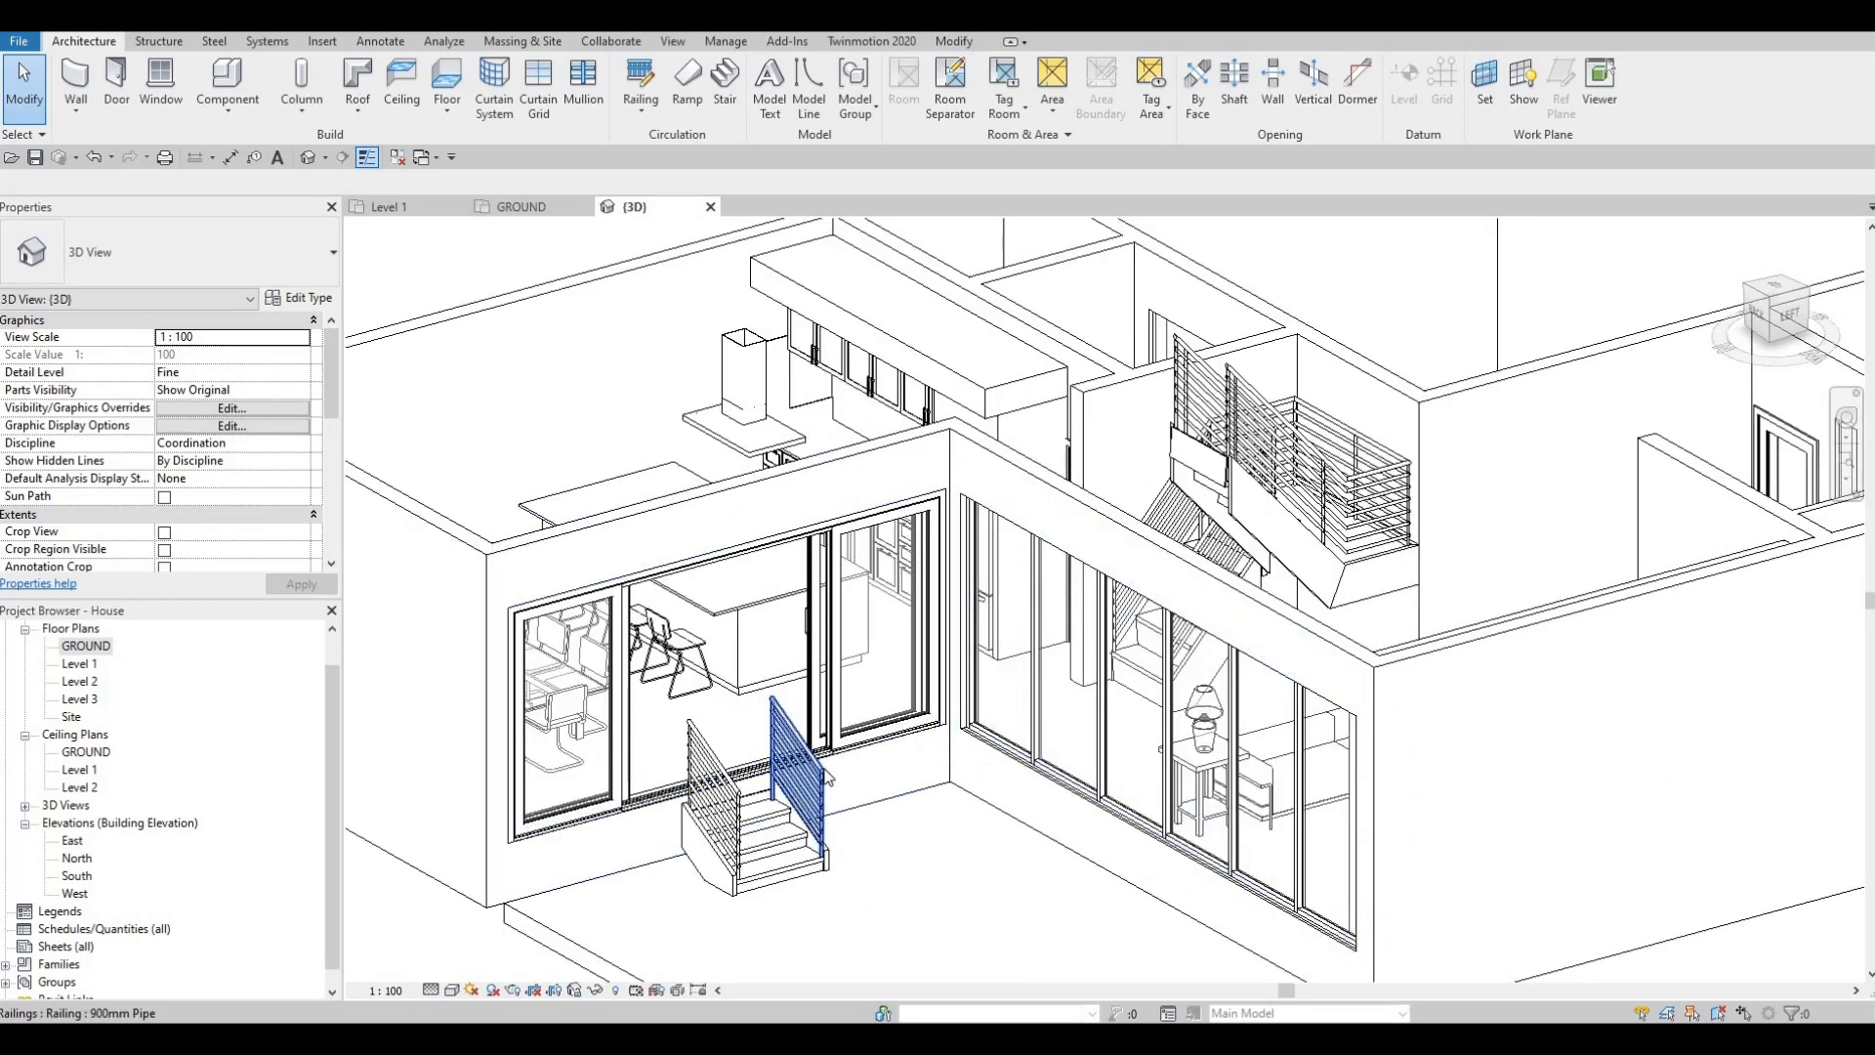
left_click(825, 774)
key("Delete")
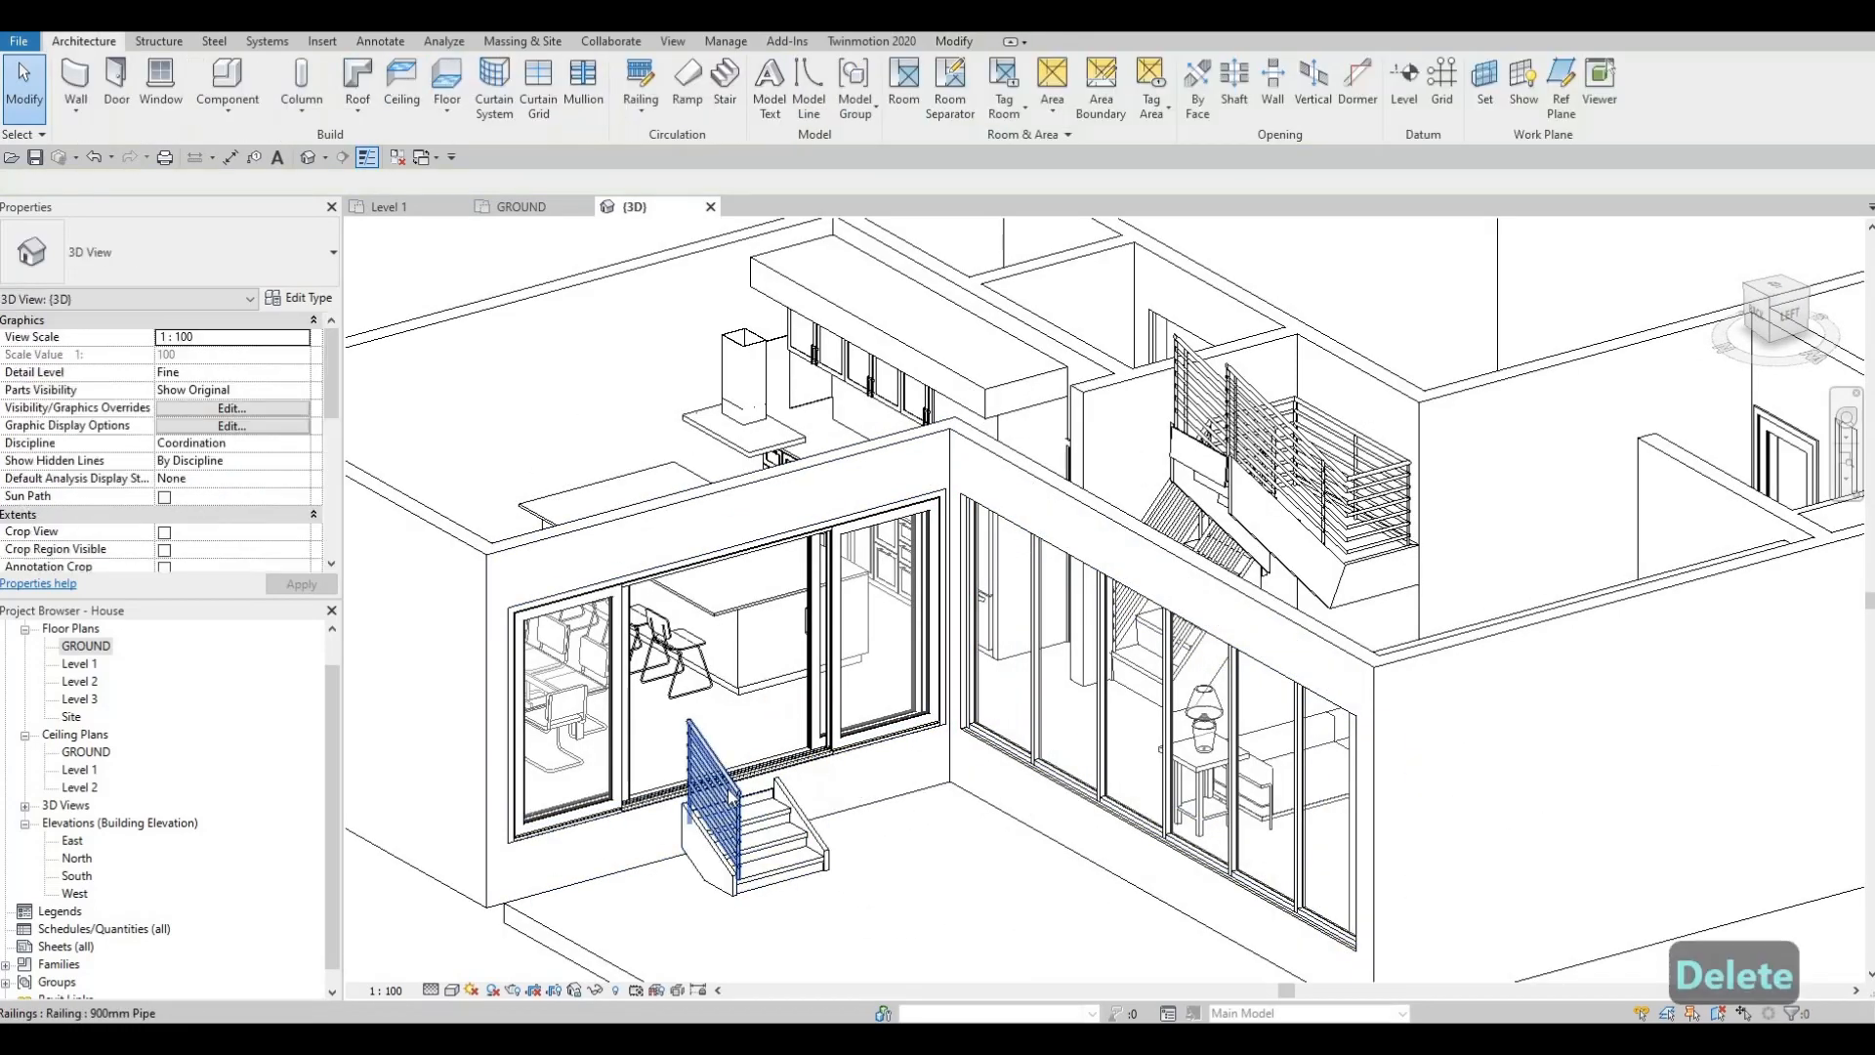
left_click(713, 801)
key("Delete")
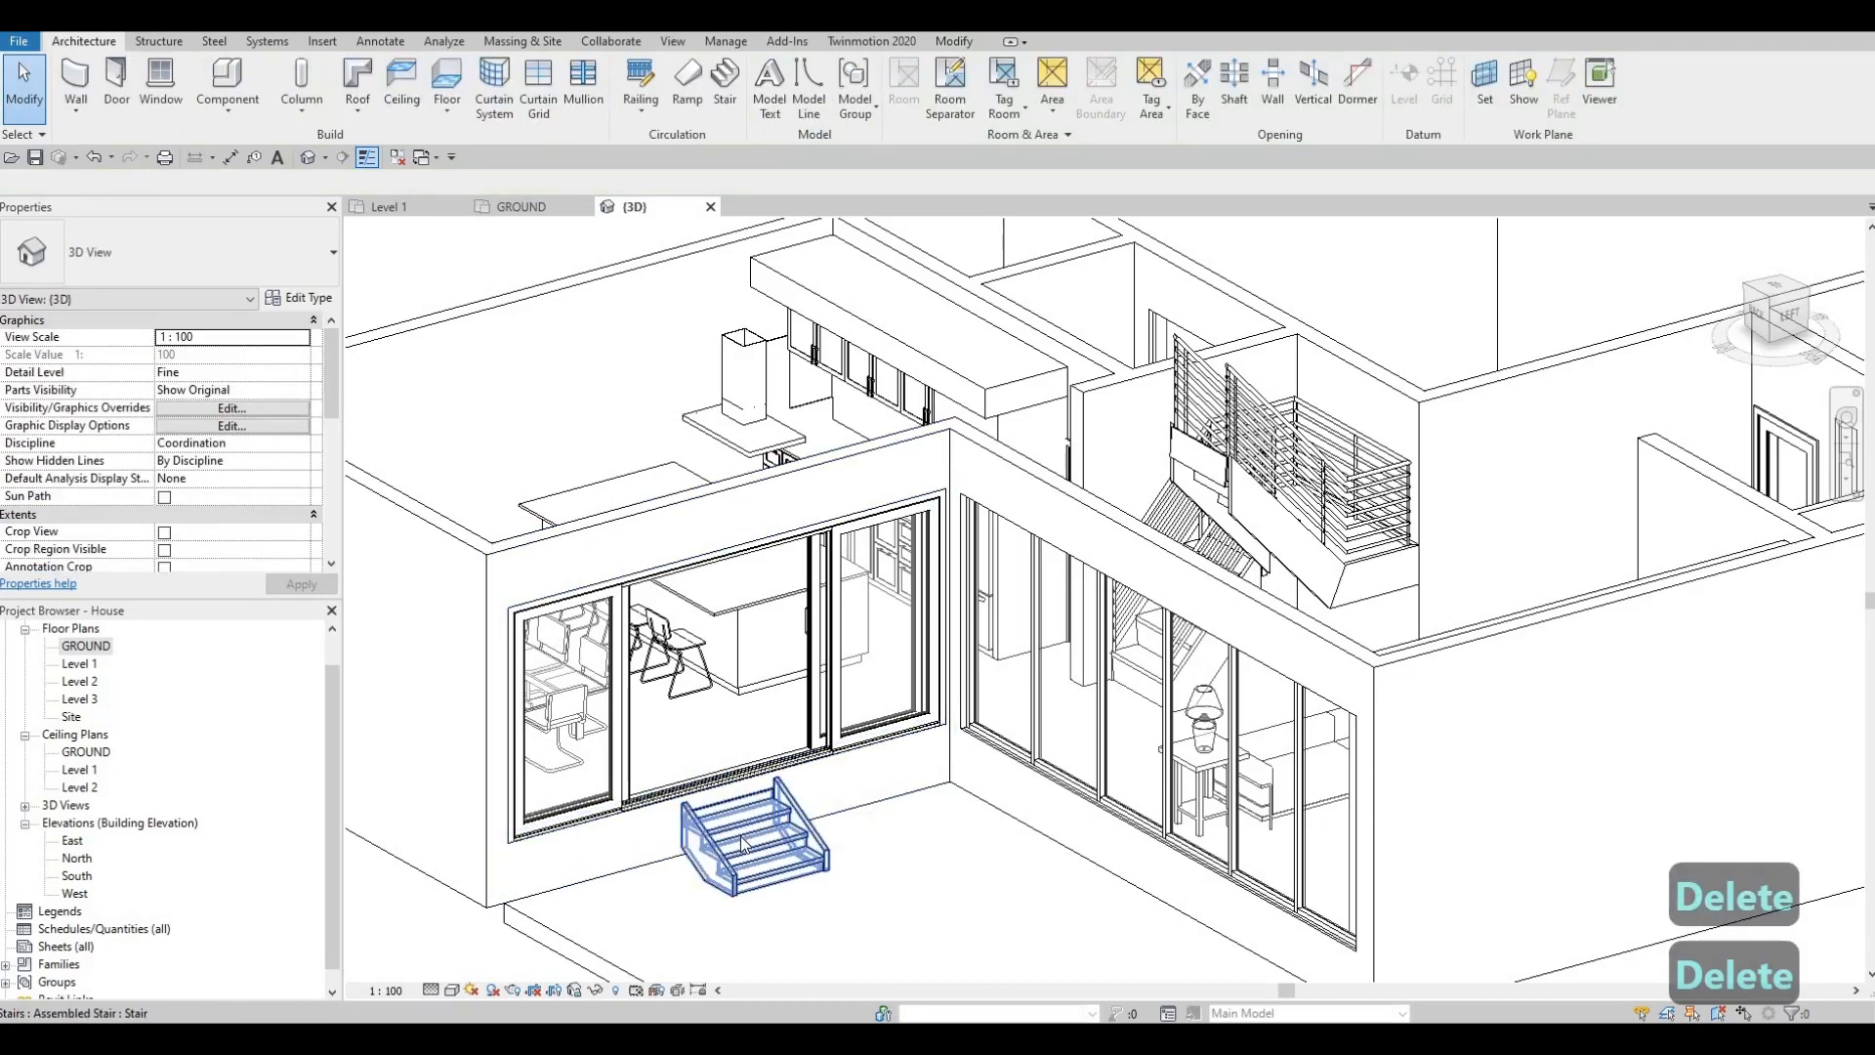
scroll(758, 857, "up", 2)
key("Escape")
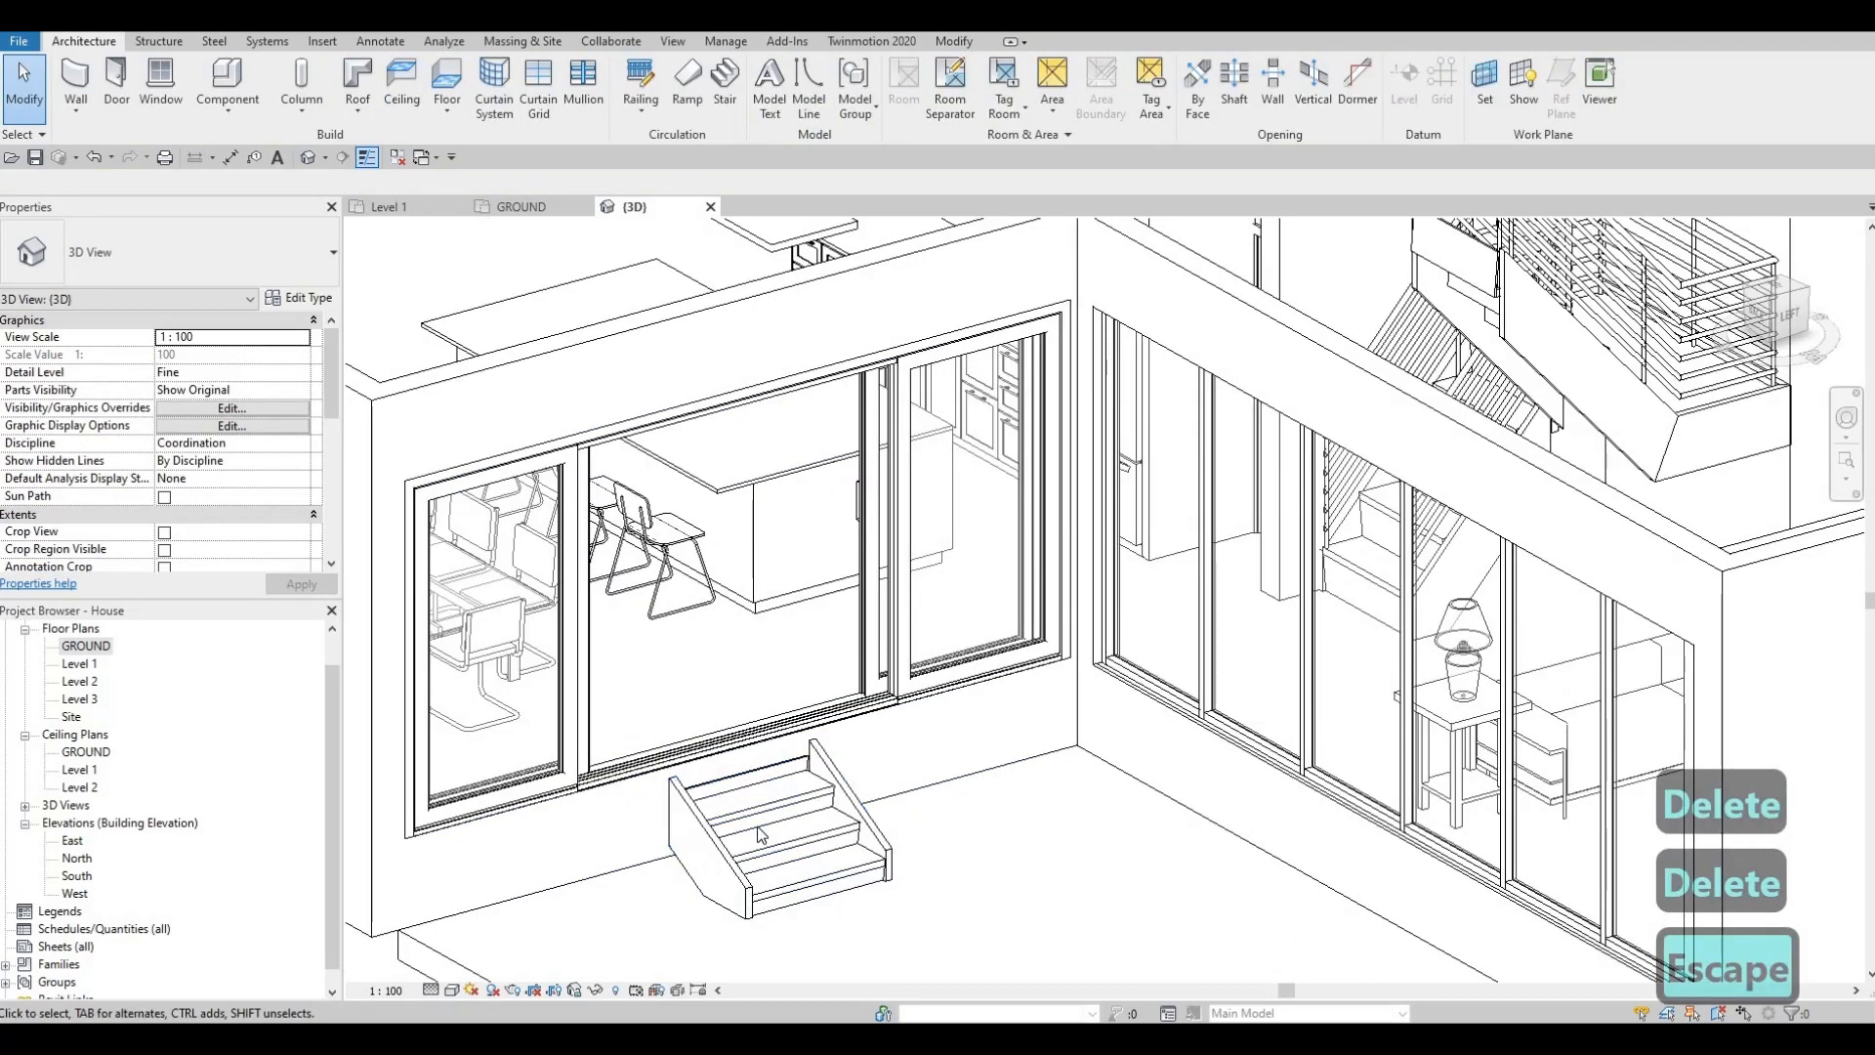
Step: Change the four-riser outdoor stair's type to Cast-In-Place Stair: Monolithic Stair
left_click(763, 832)
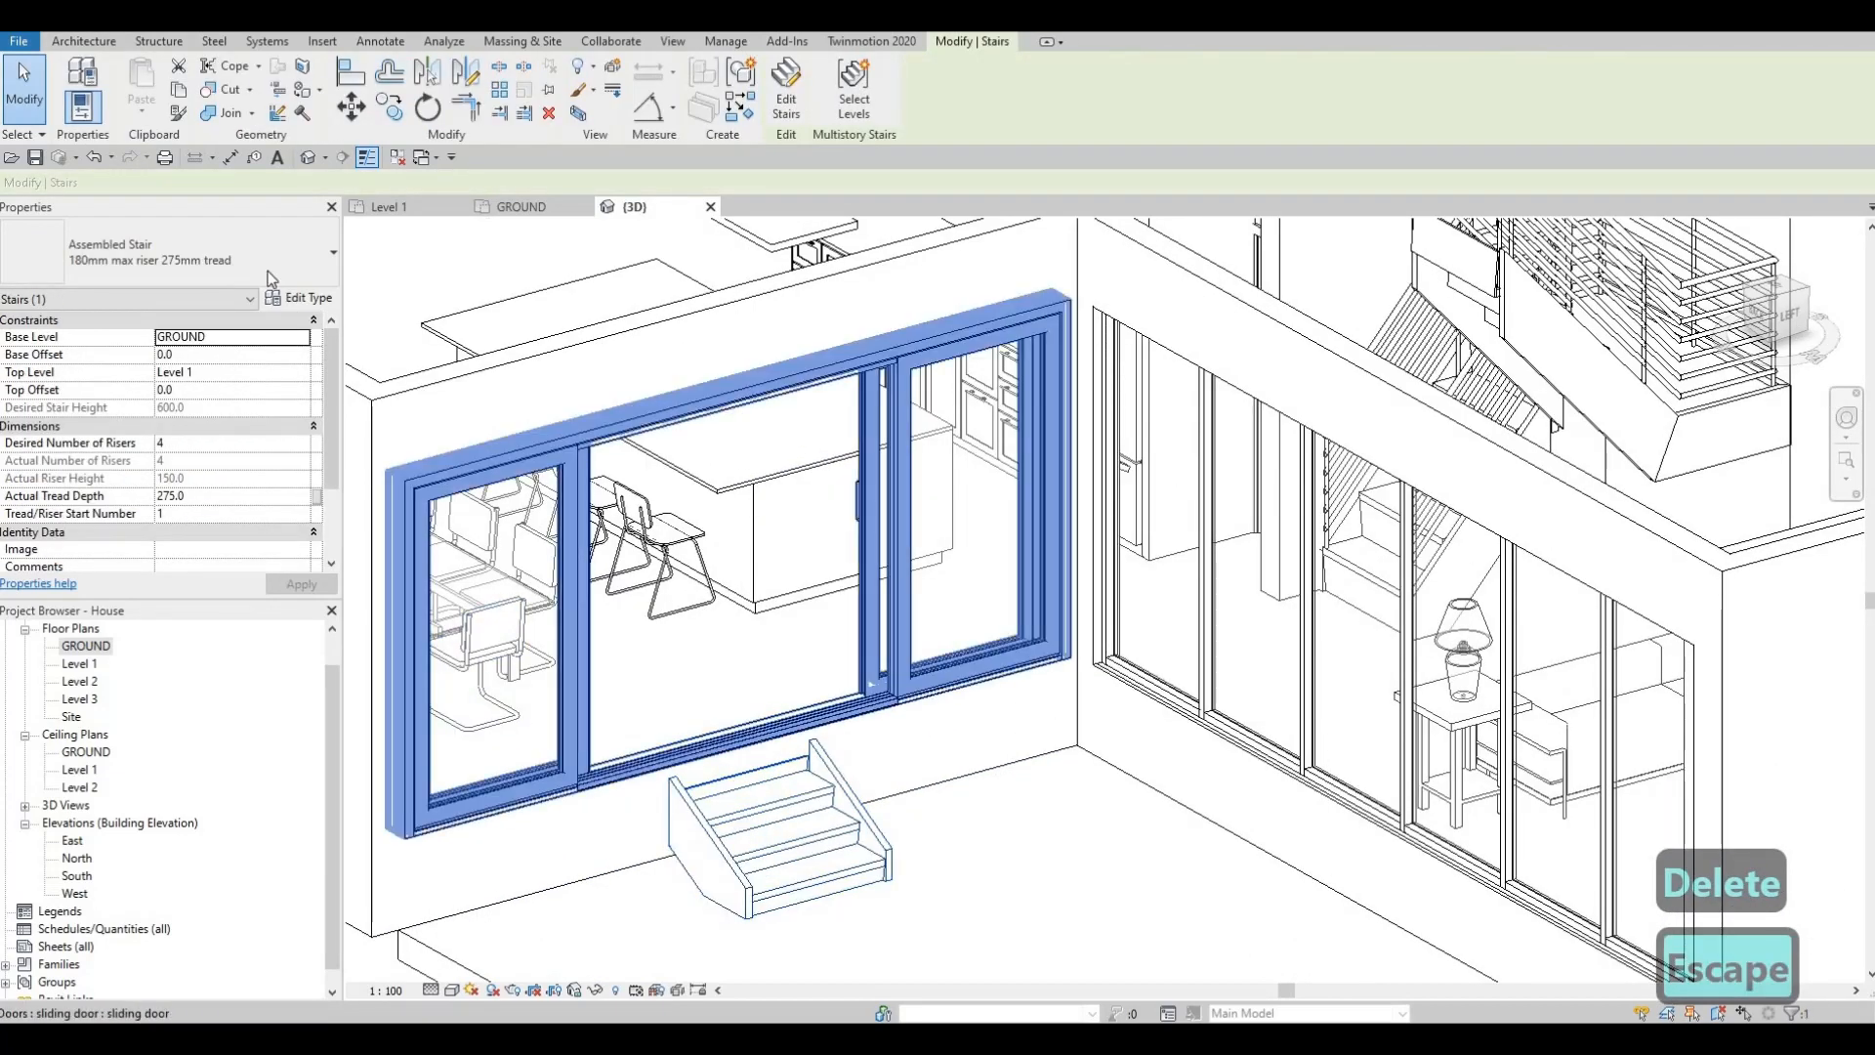
left_click(219, 268)
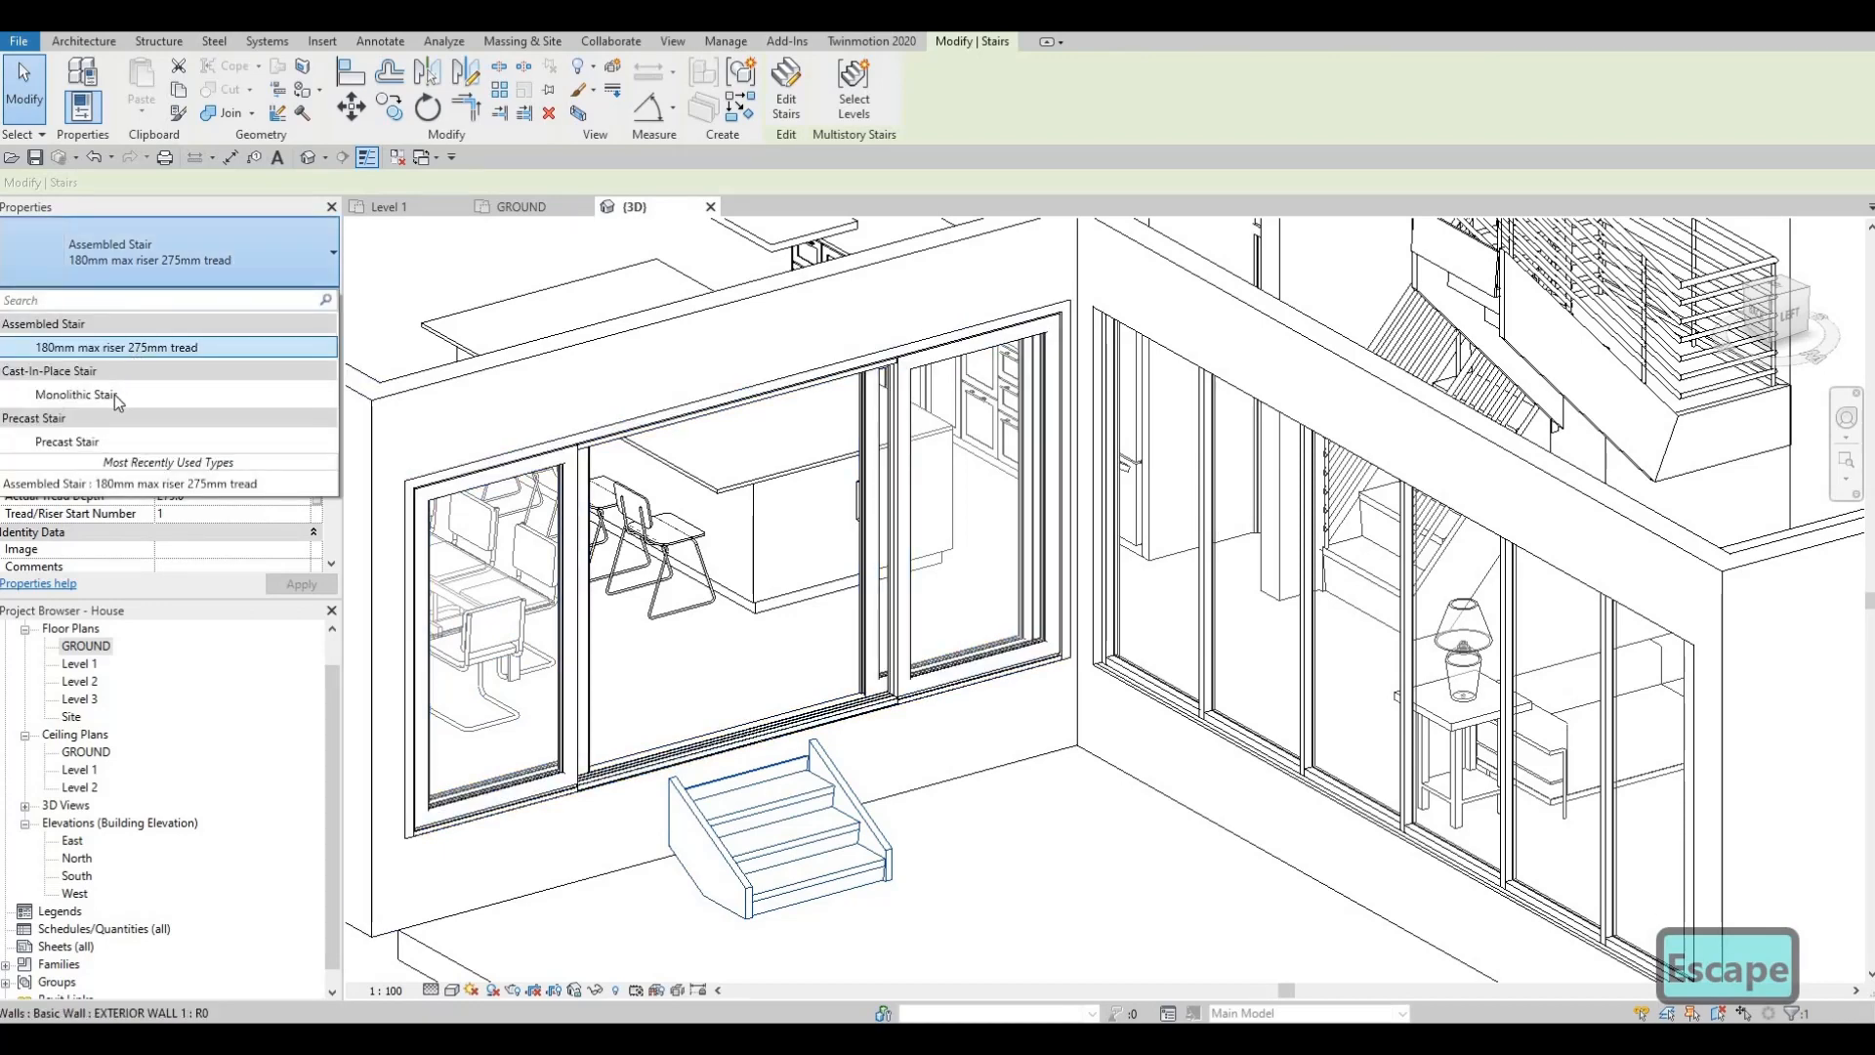
left_click(113, 394)
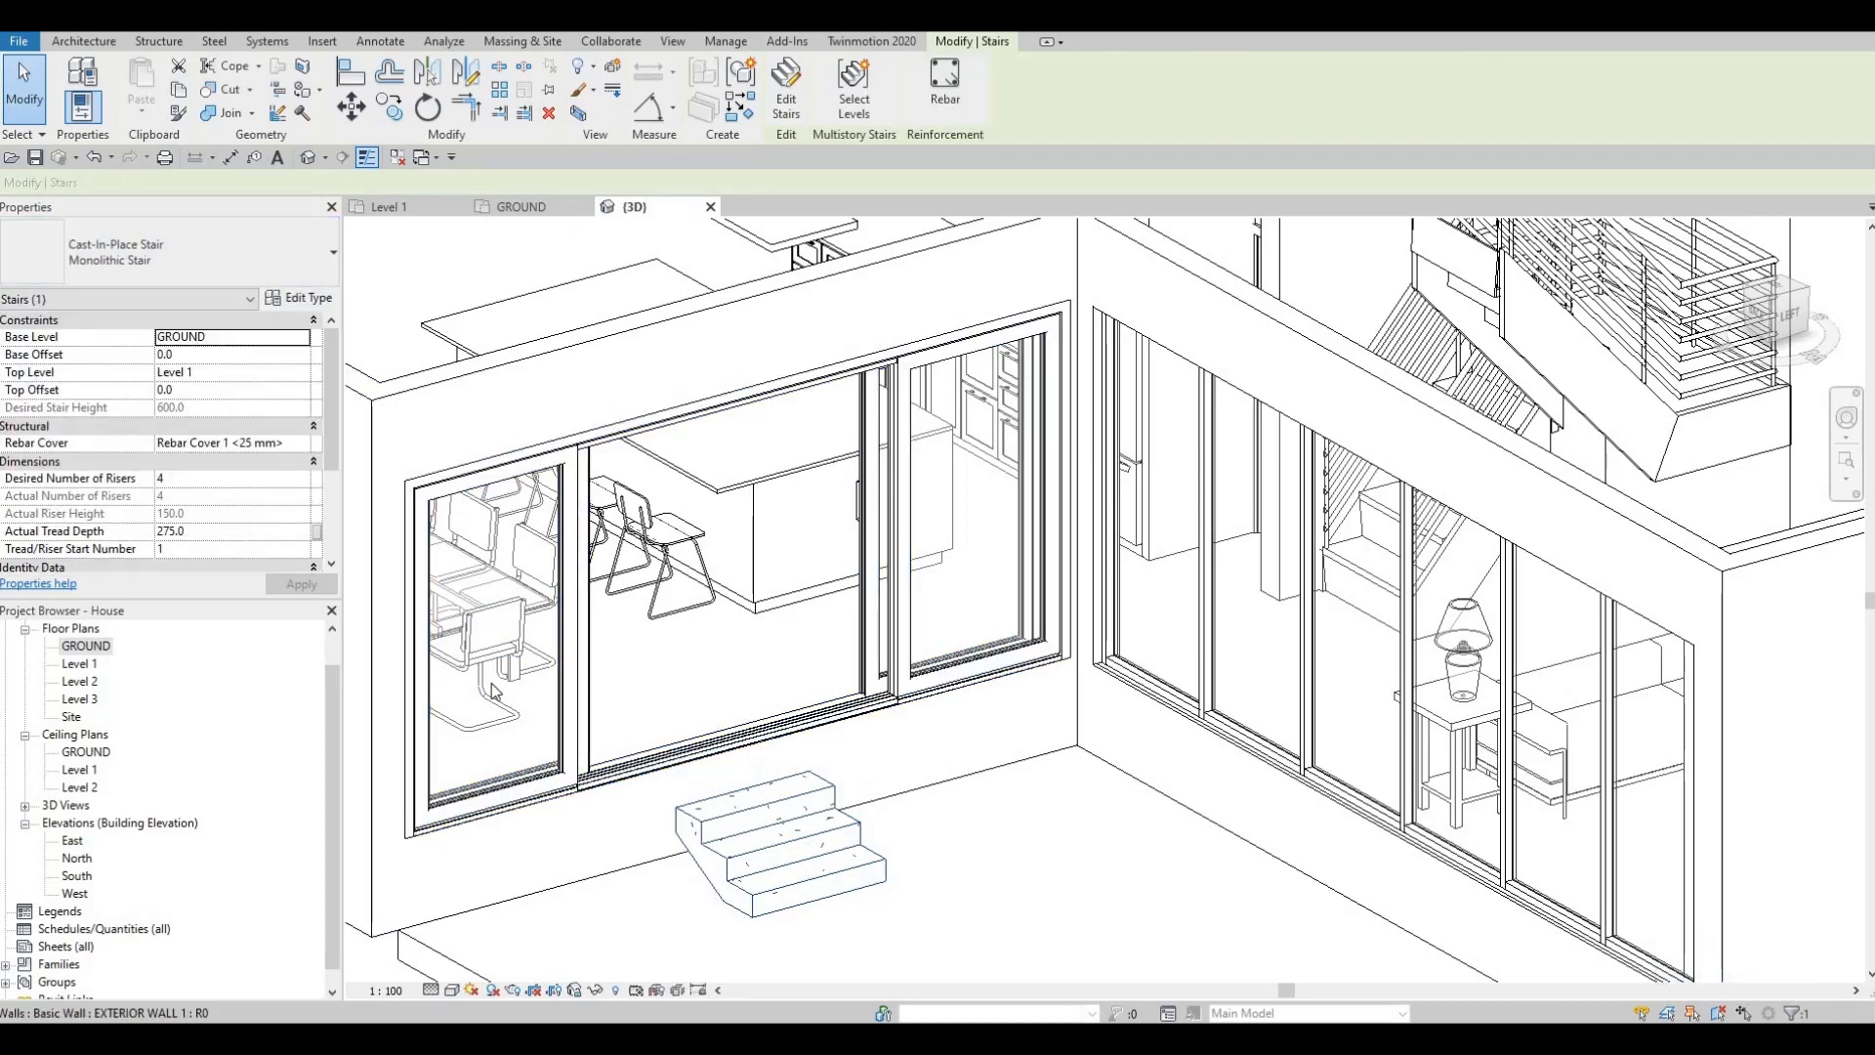
key("Escape")
key("Escape")
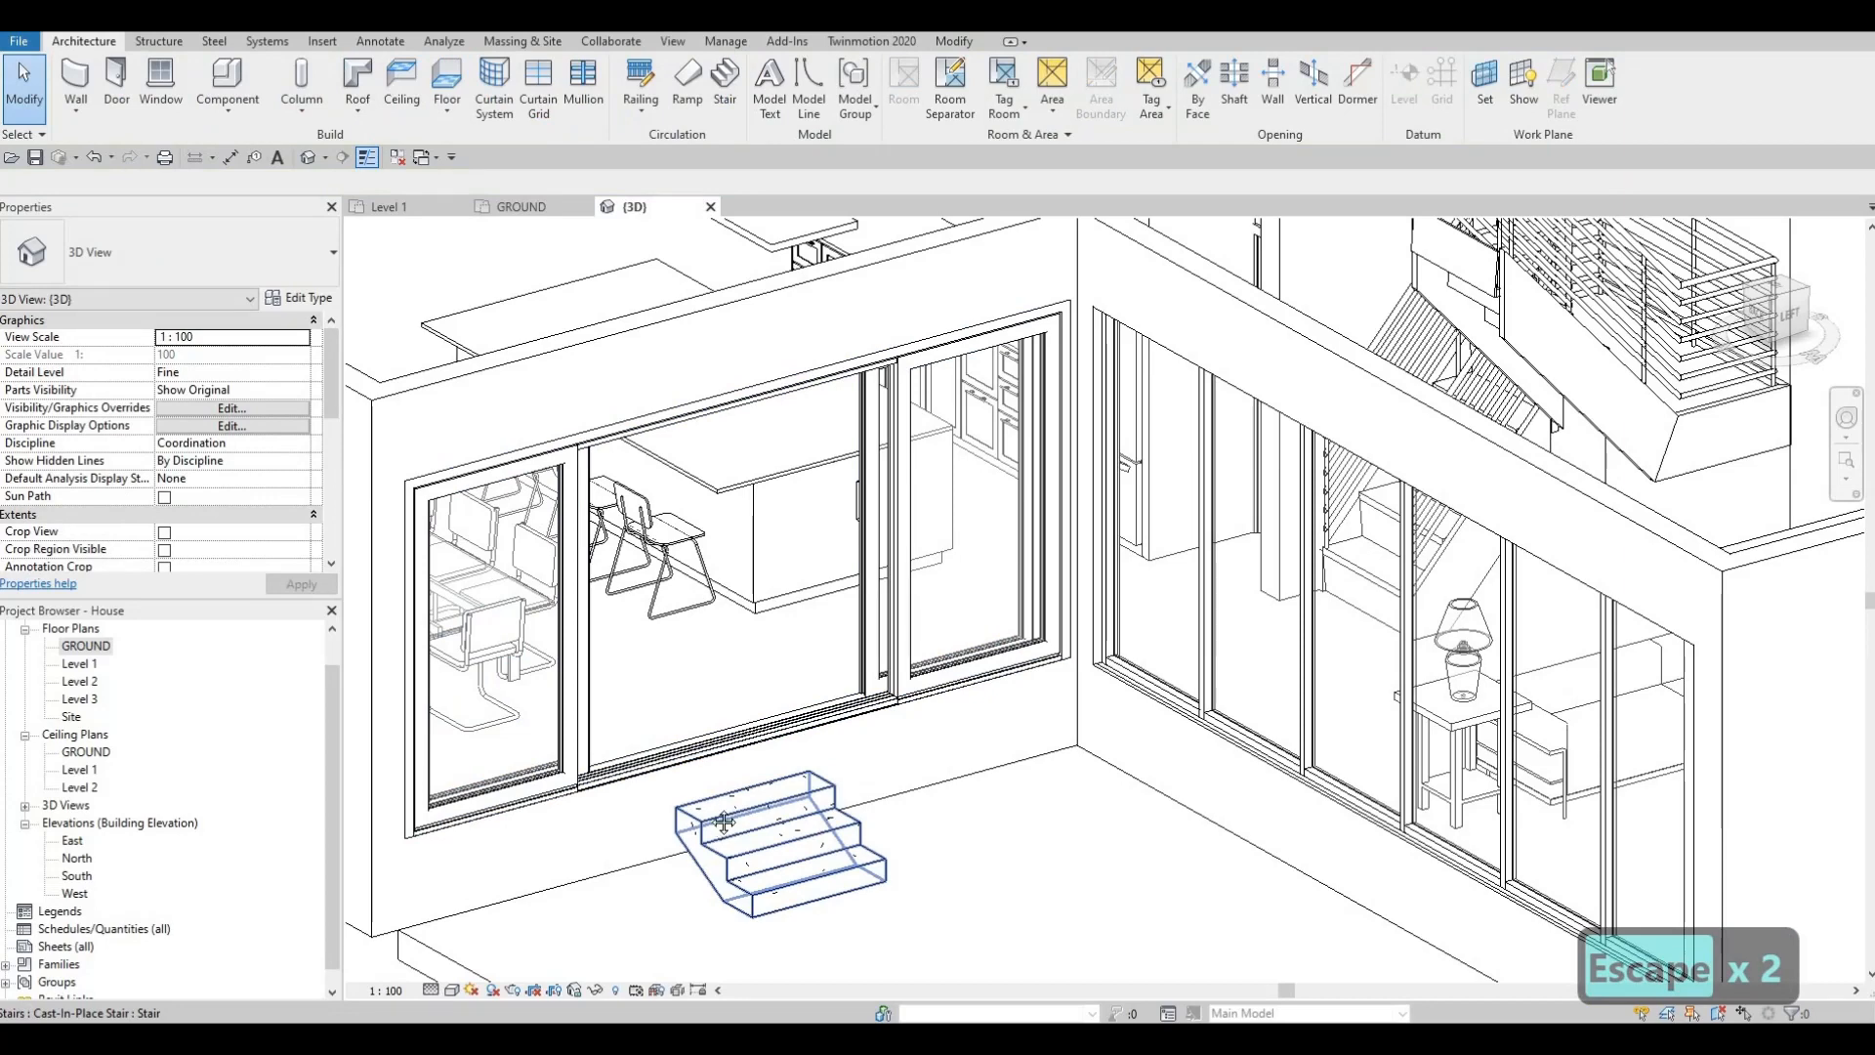
Step: Try to set the outdoor monolithic stair's desired number of risers to 5
left_click(720, 811)
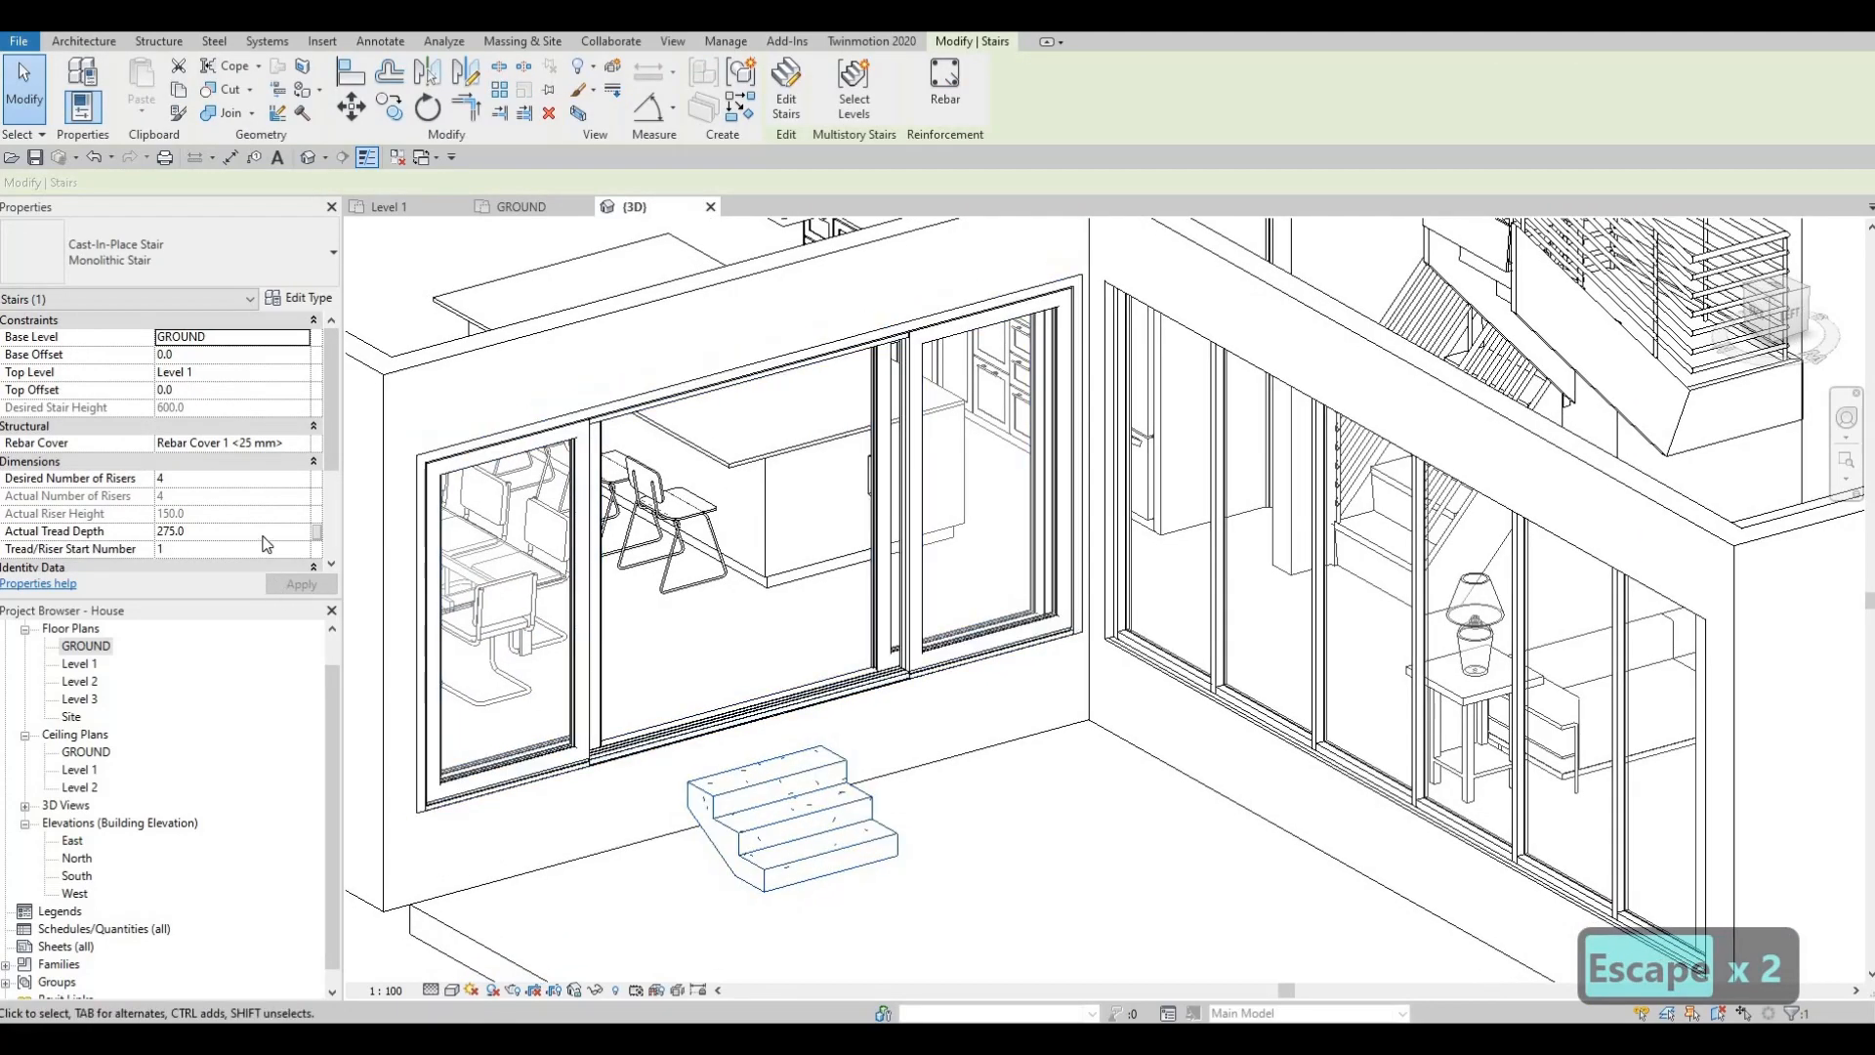
middle_click_drag(690, 832, 1002, 648, "shift")
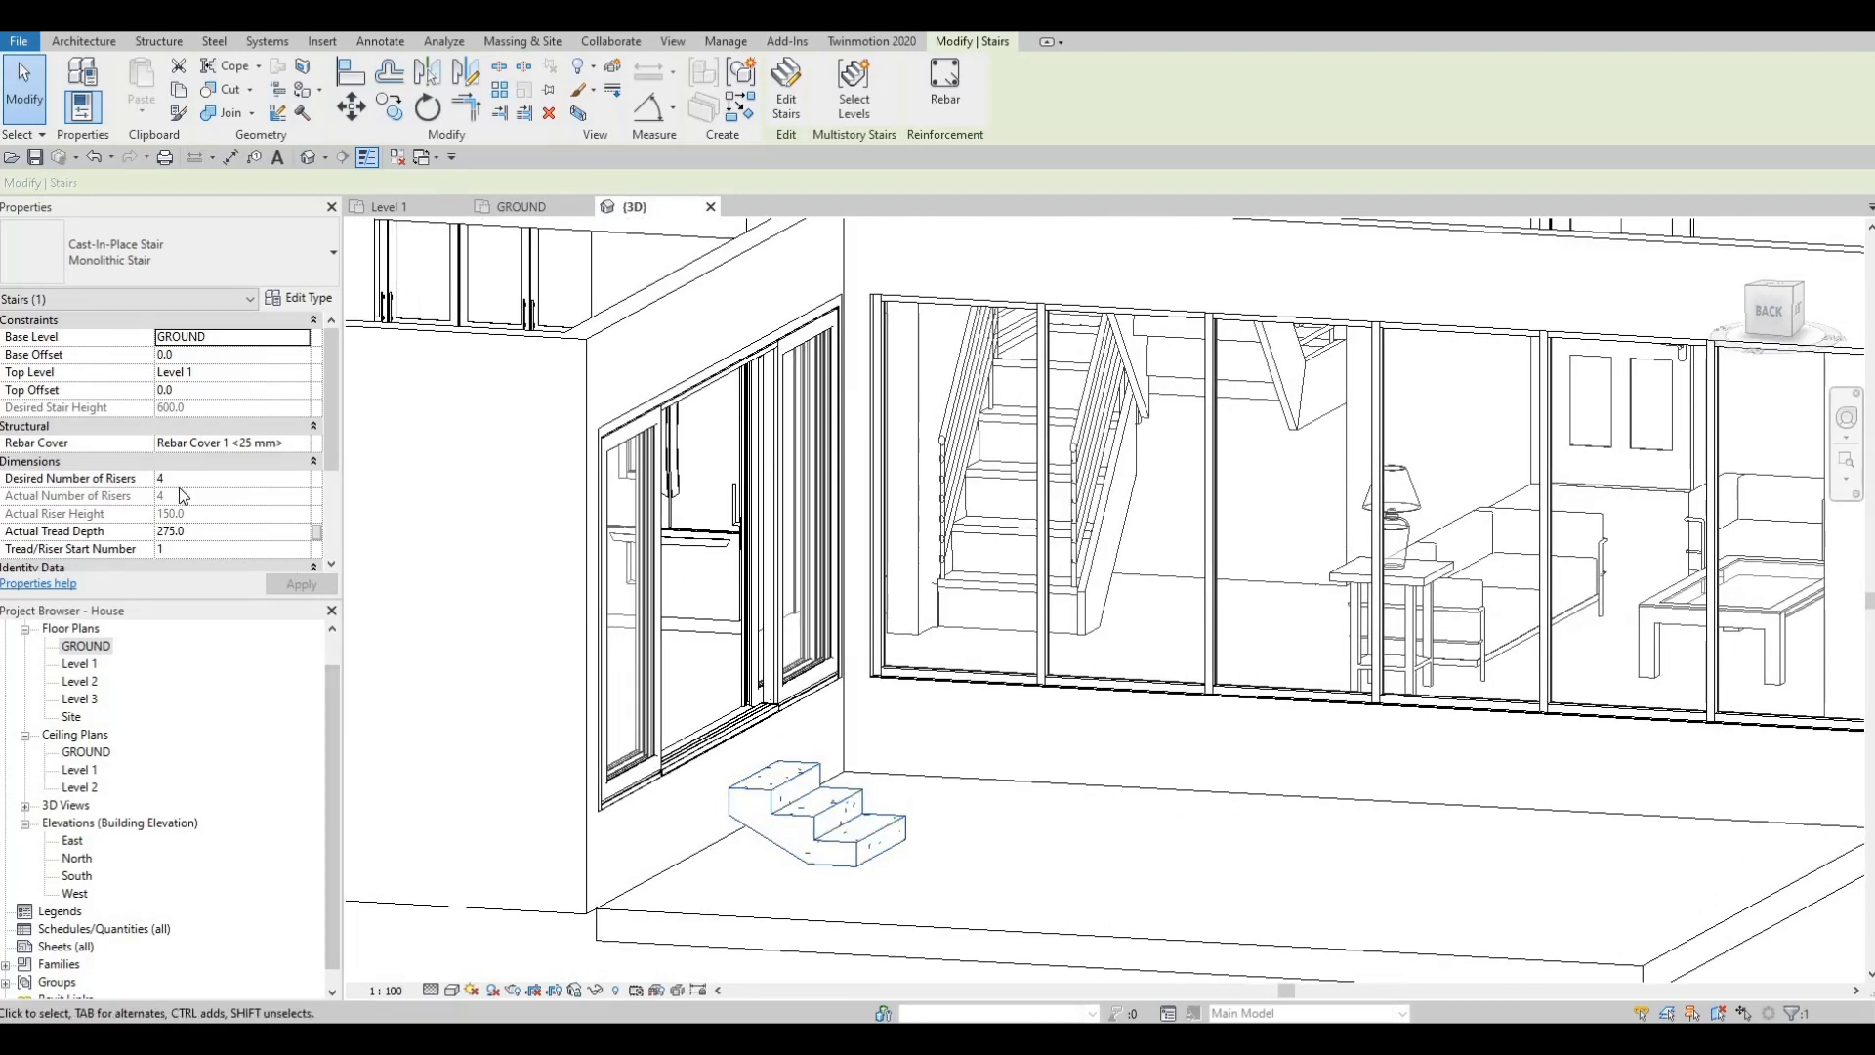
key("Escape")
key("Escape")
left_click(747, 816)
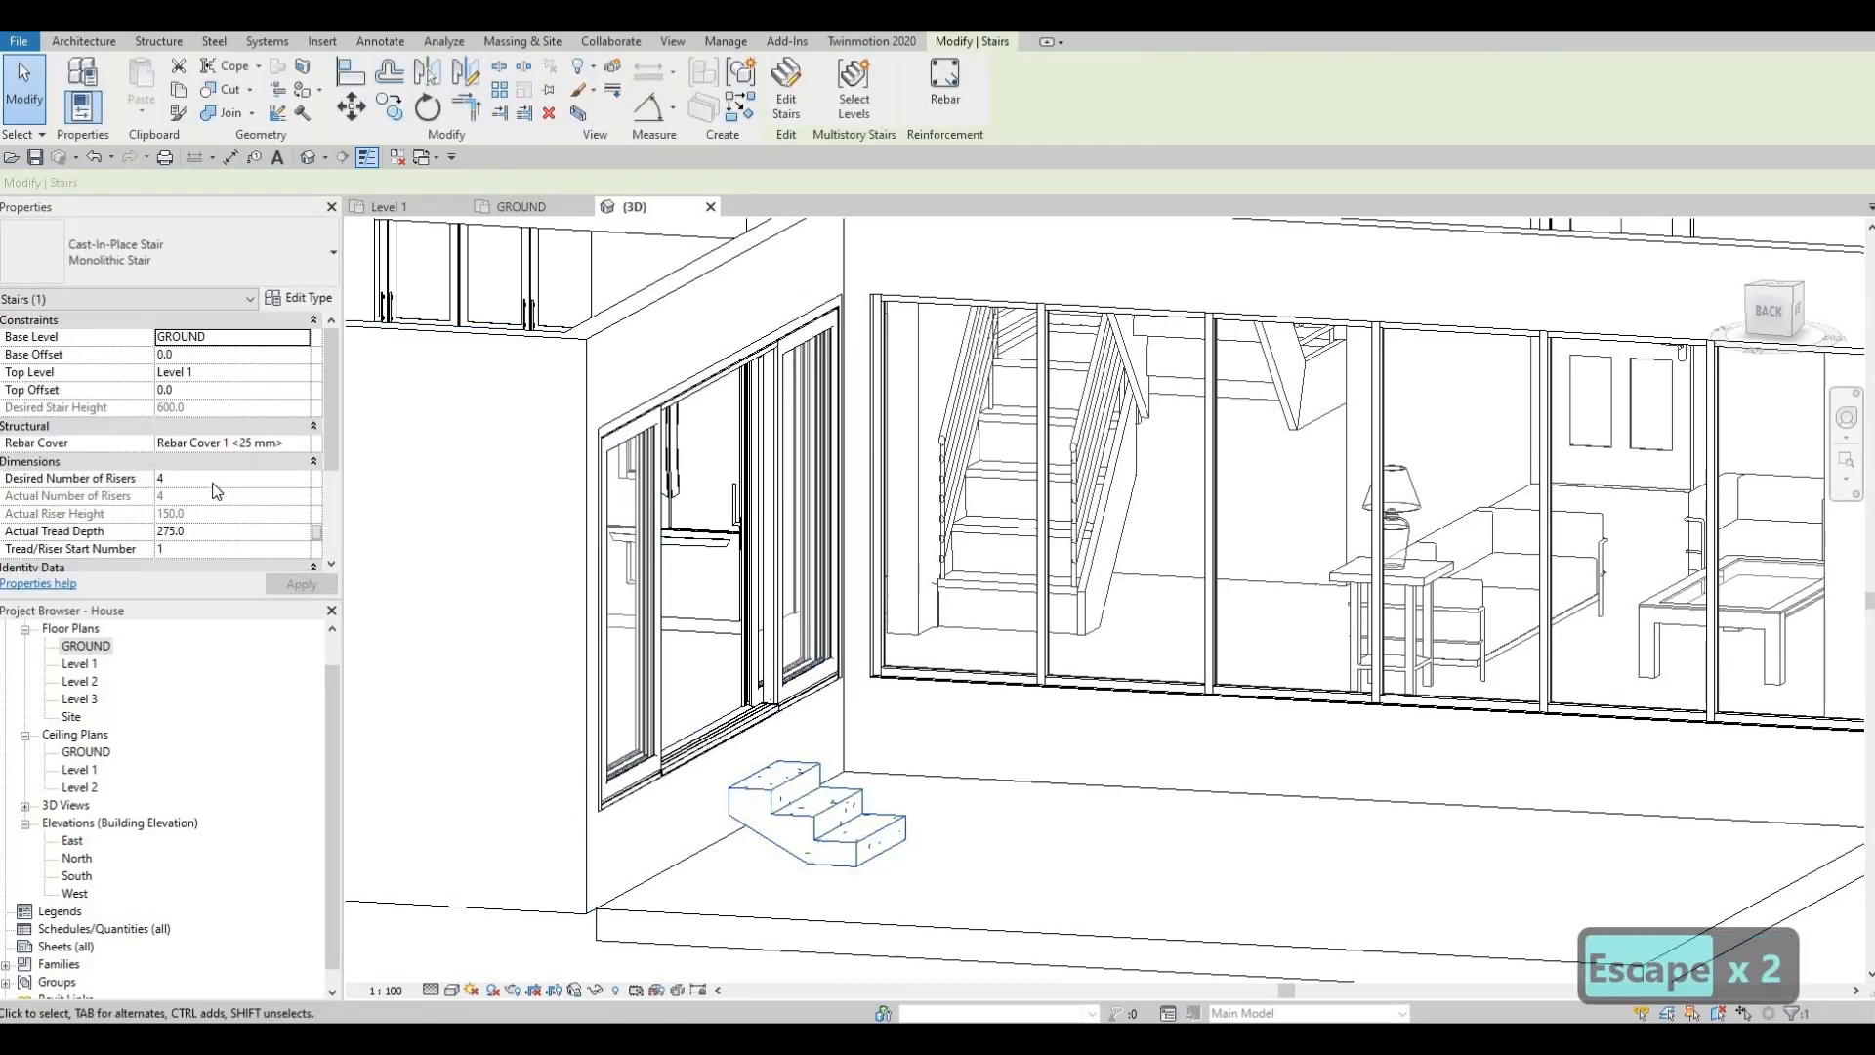
left_click(213, 483)
type("5")
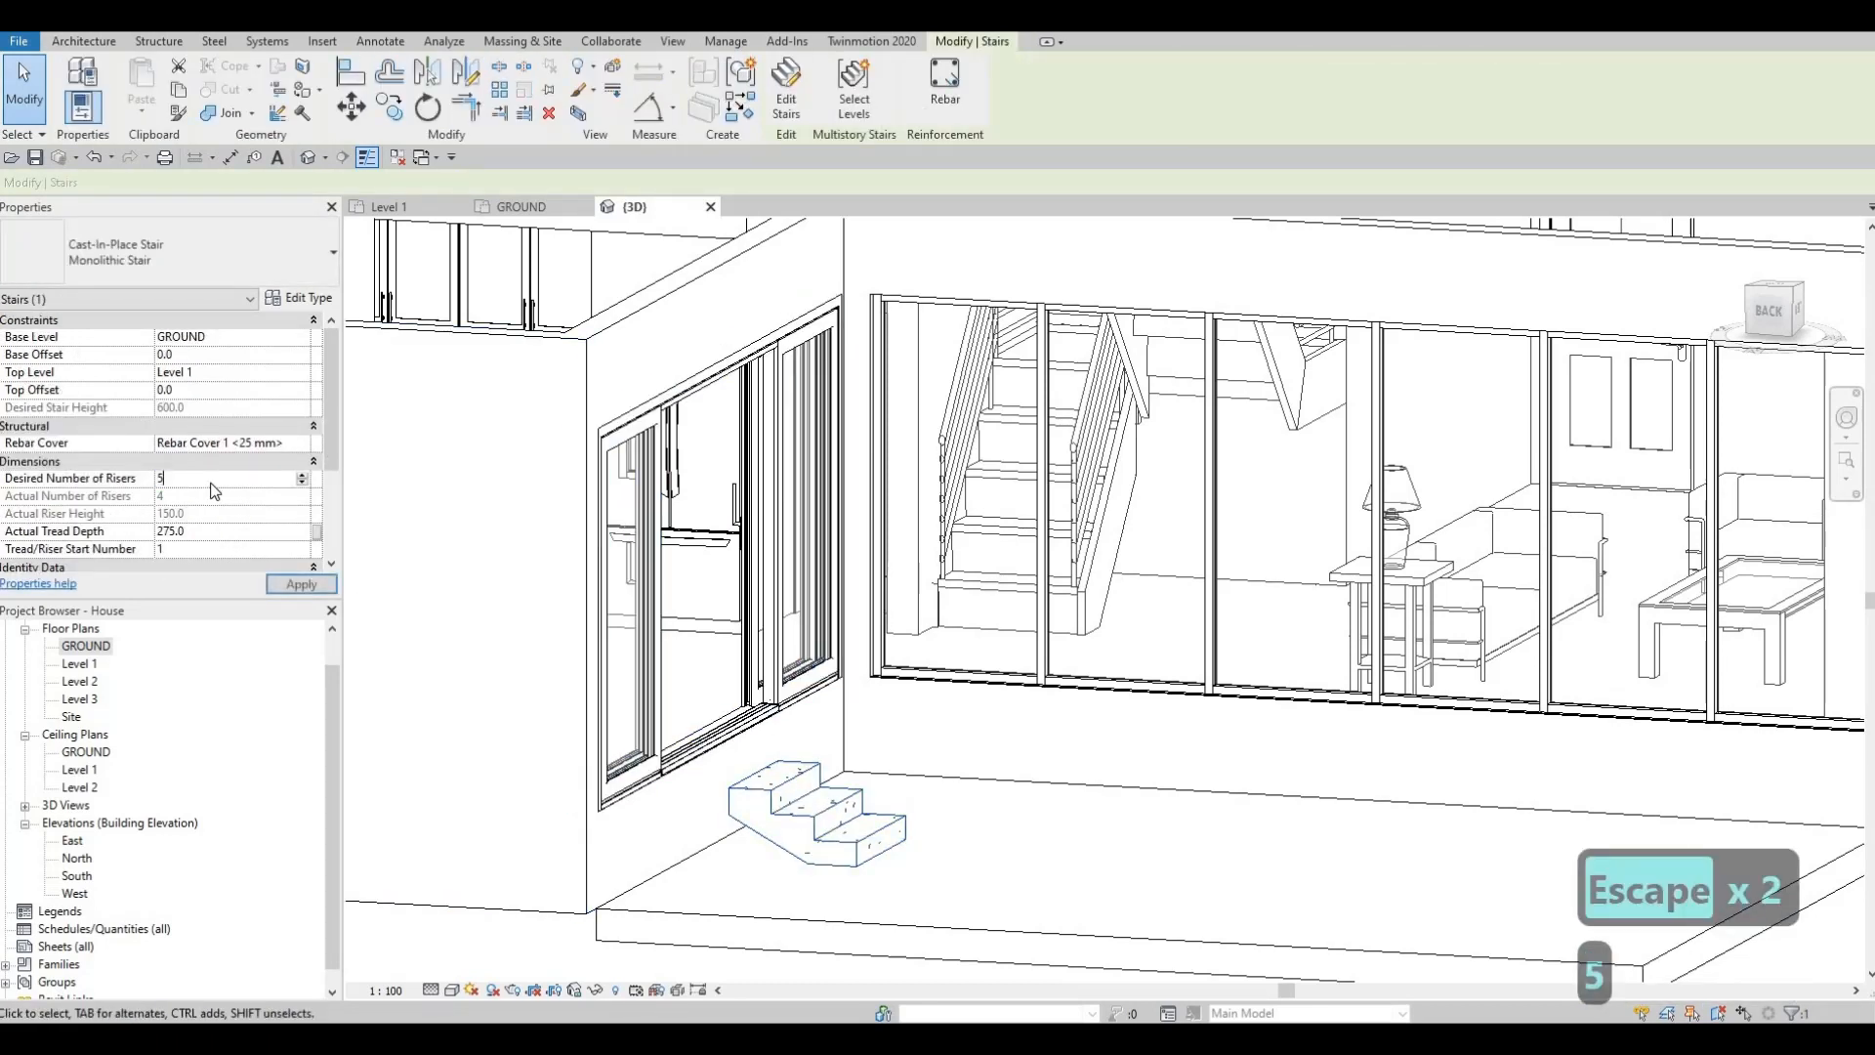
key("Return")
left_click(299, 584)
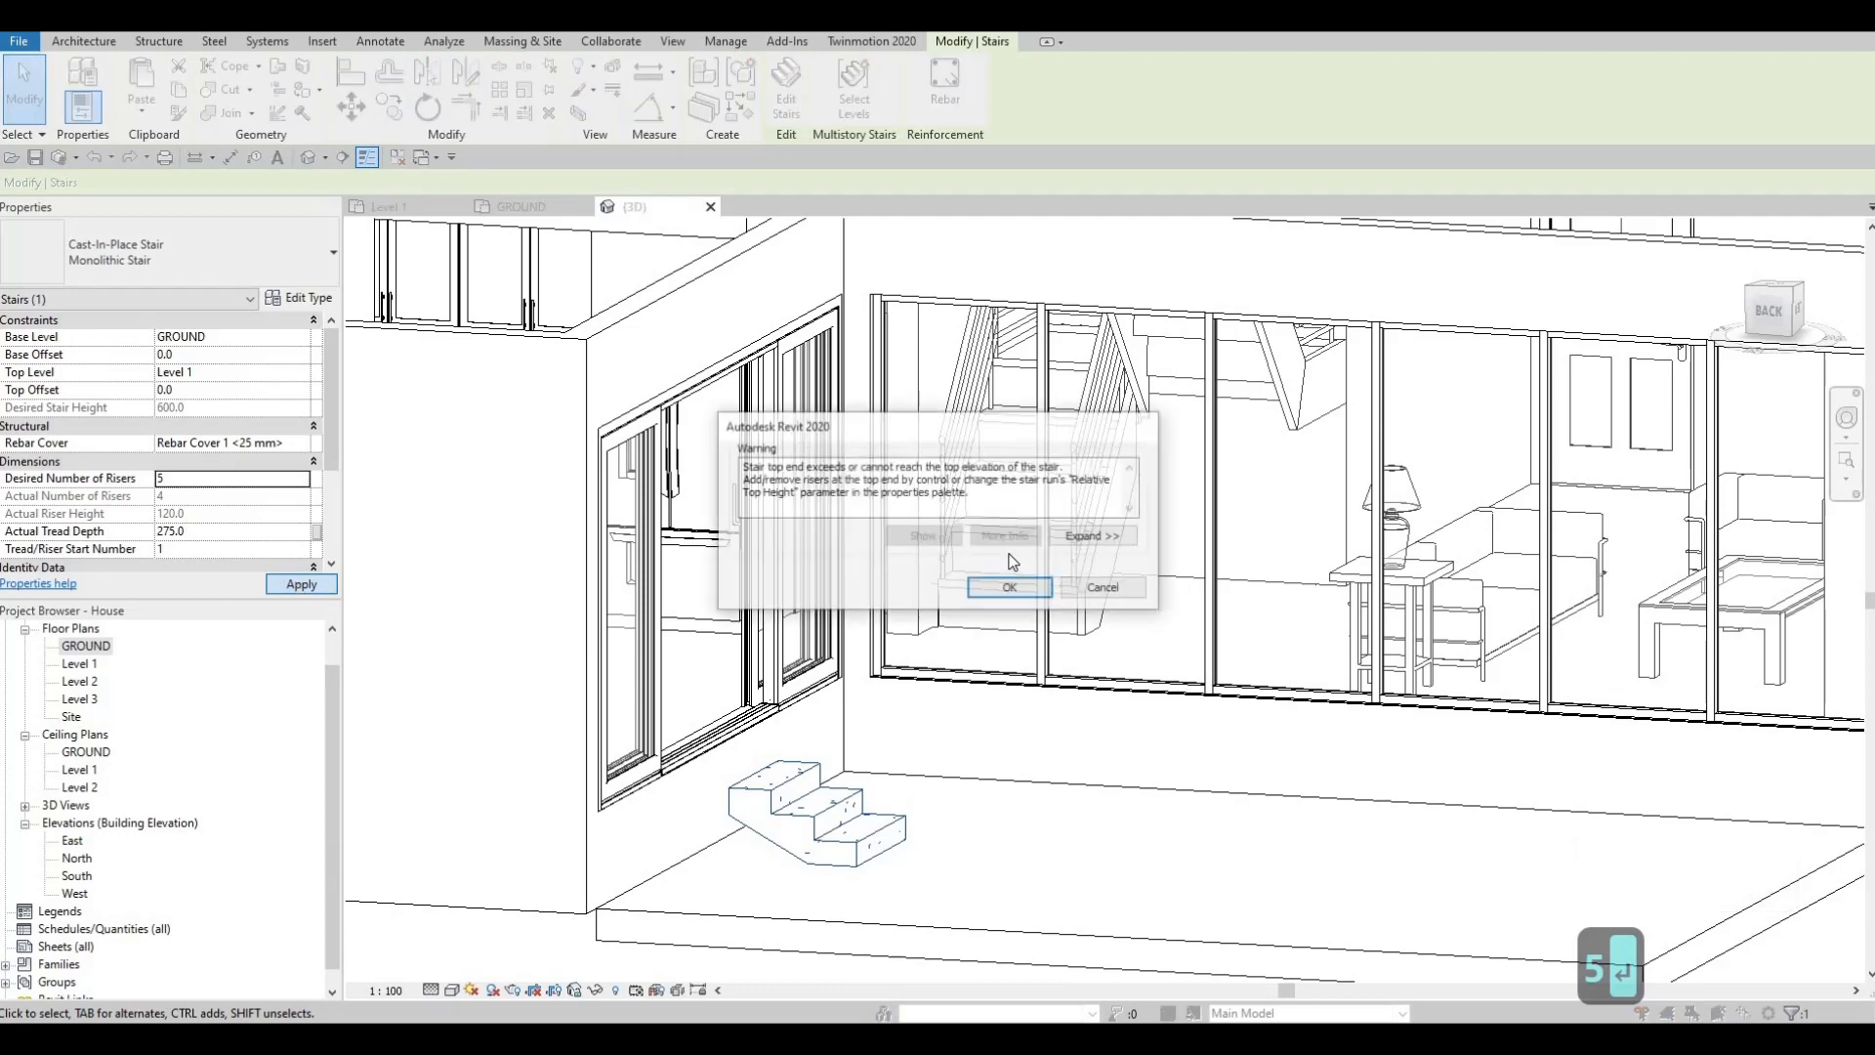
left_click(1006, 589)
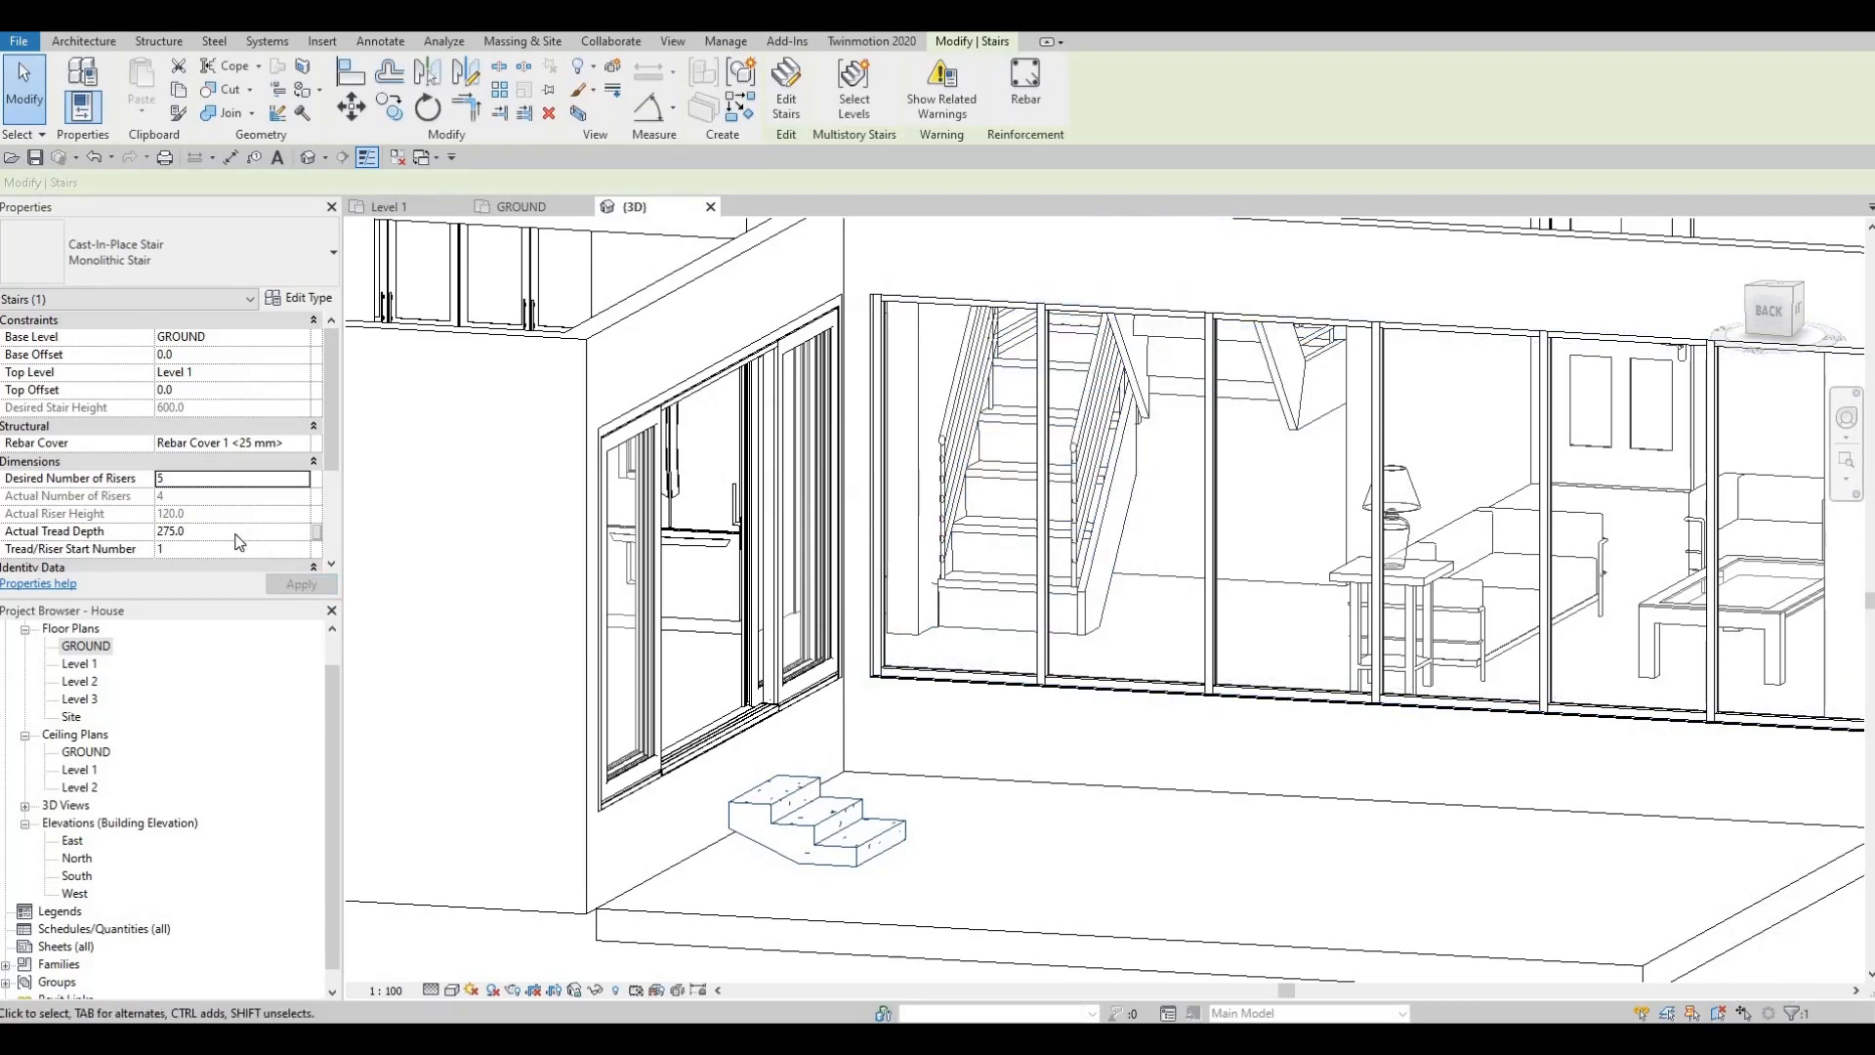
Step: Undo the riser-count change on the outdoor stair while keeping its Monolithic Stair type
key("ctrl+z")
key("ctrl+z")
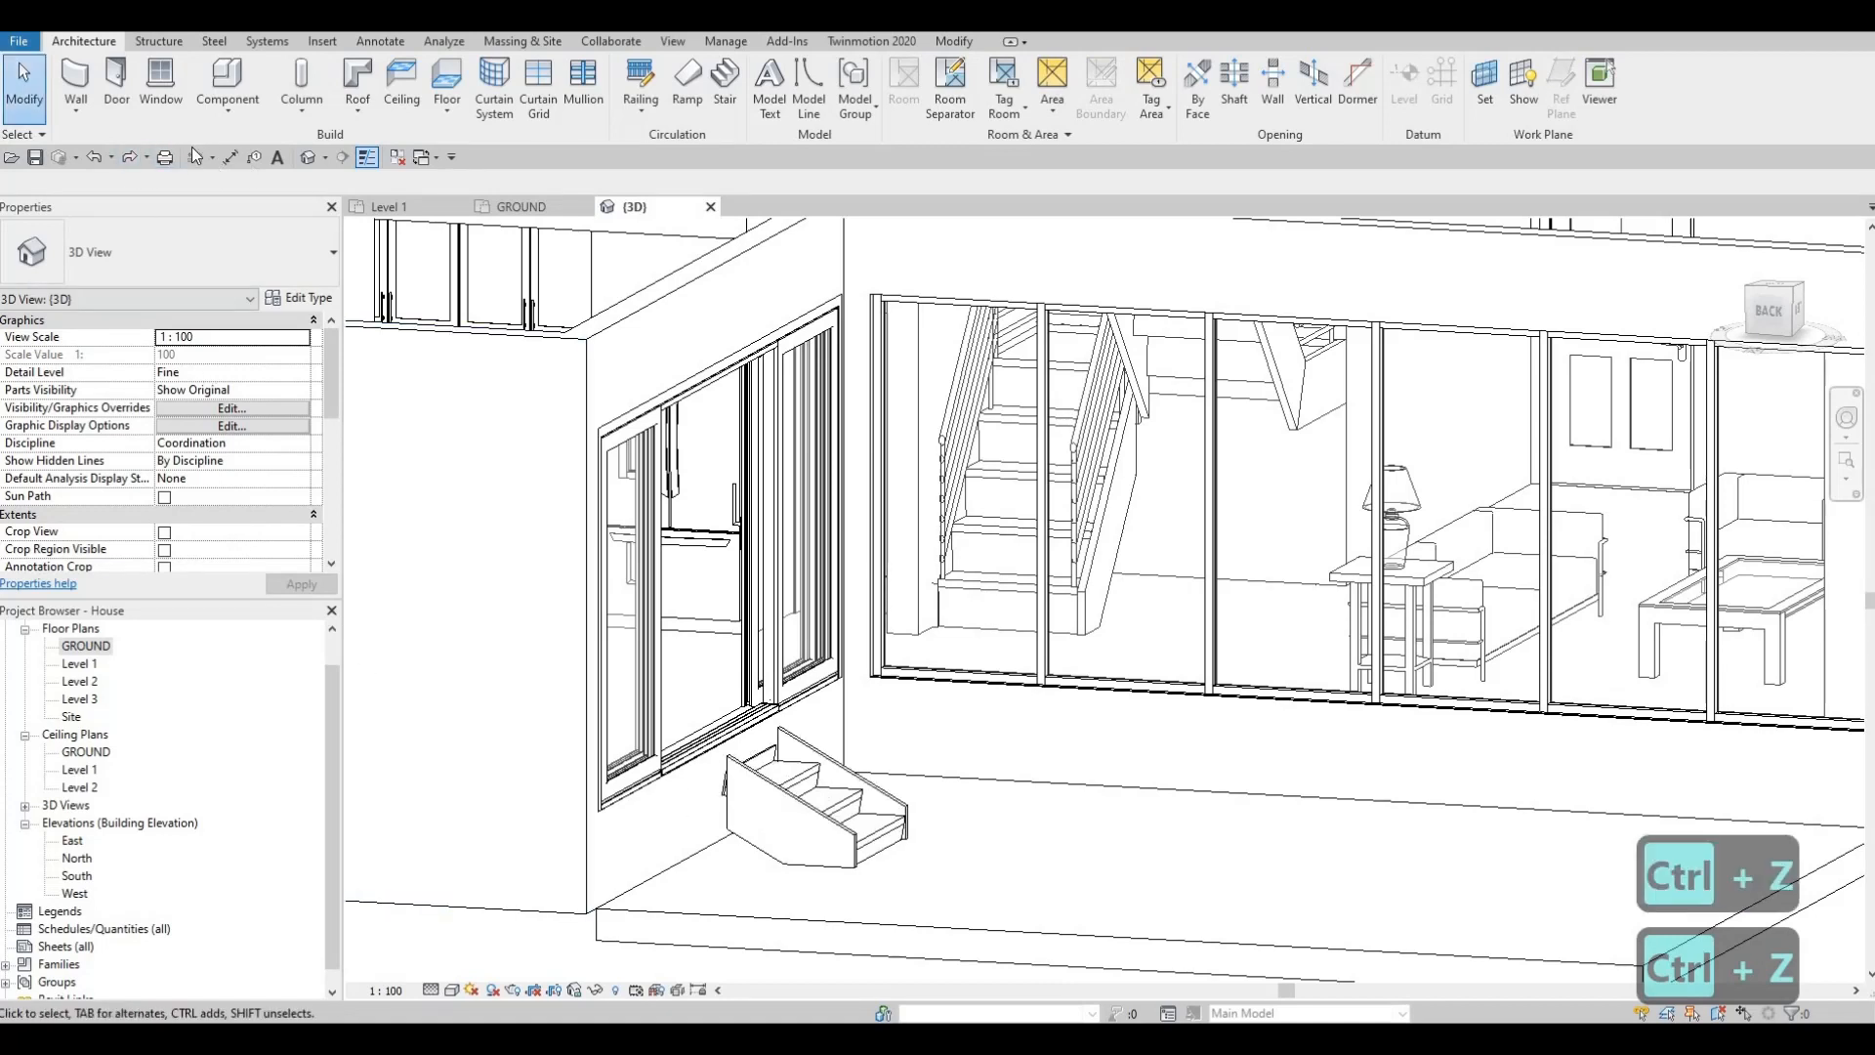
left_click(131, 157)
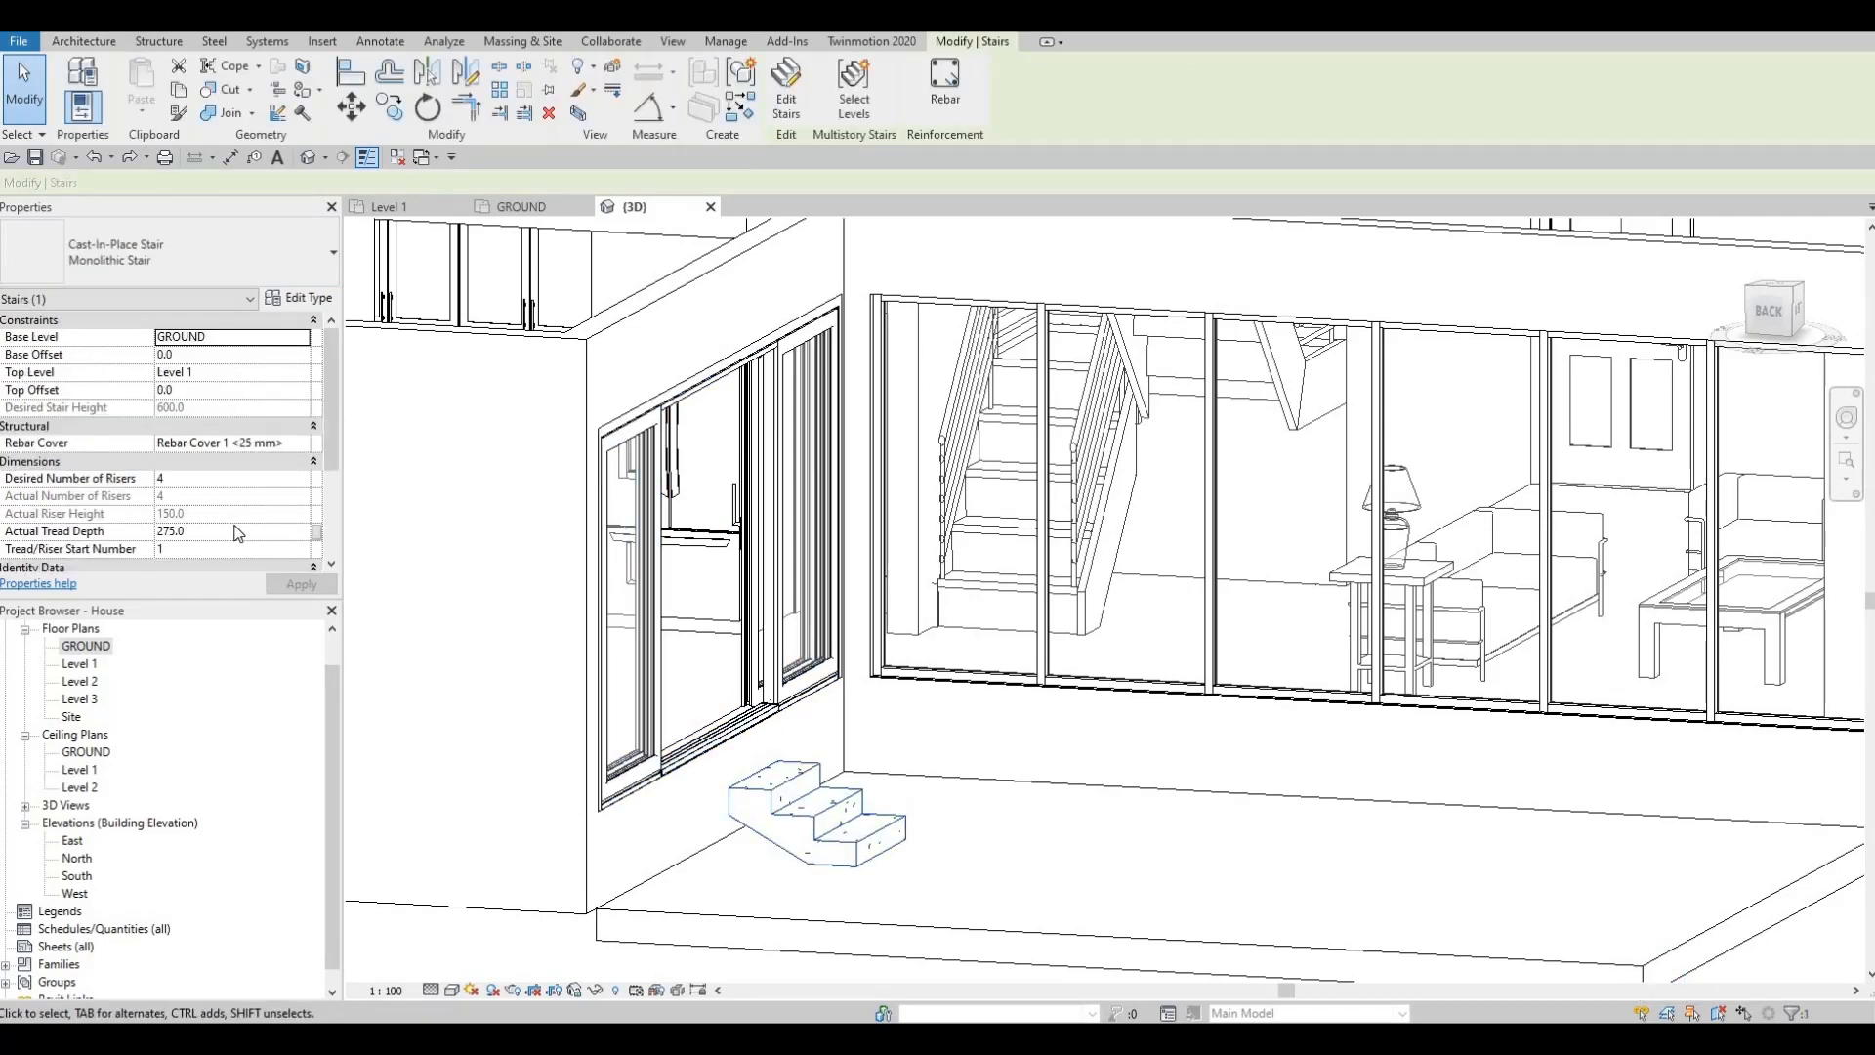
Step: Start editing the outdoor stair and set its run's relative top height to 900 mm
scroll(236, 529, "down", 2)
scroll(230, 515, "up", 2)
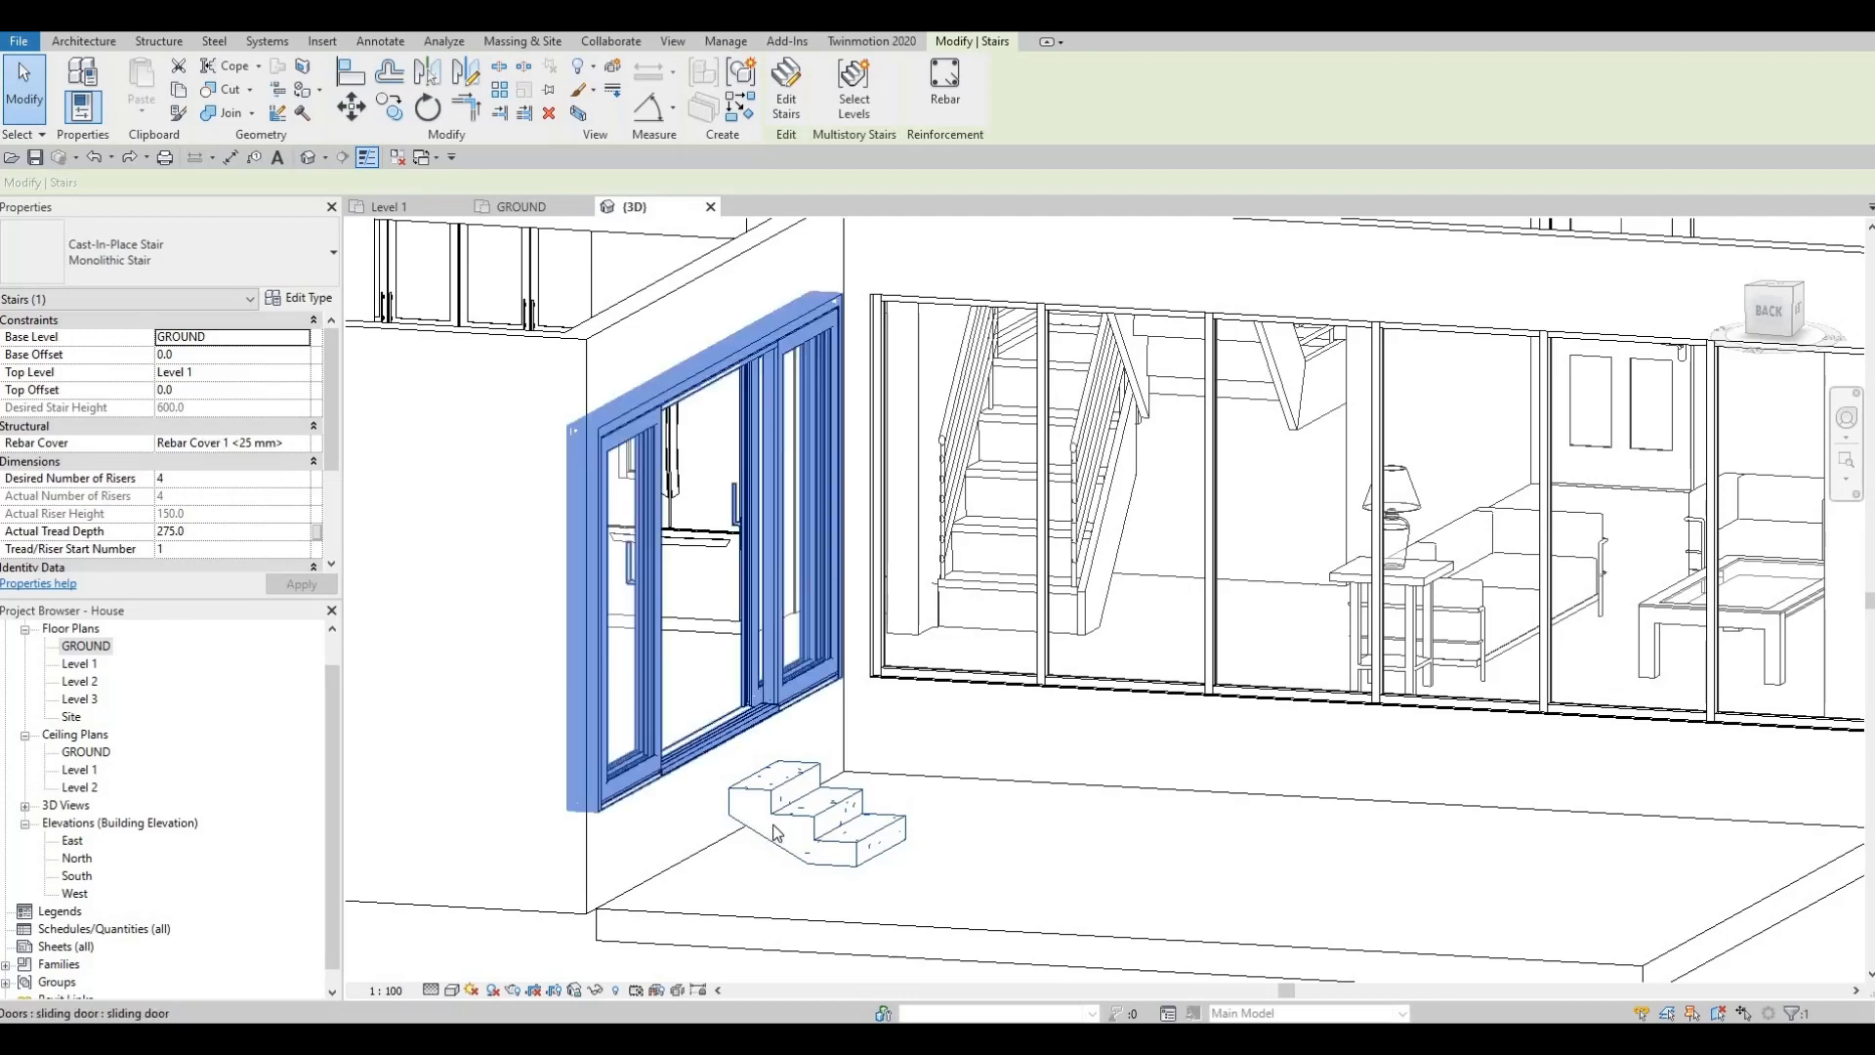
left_click(787, 97)
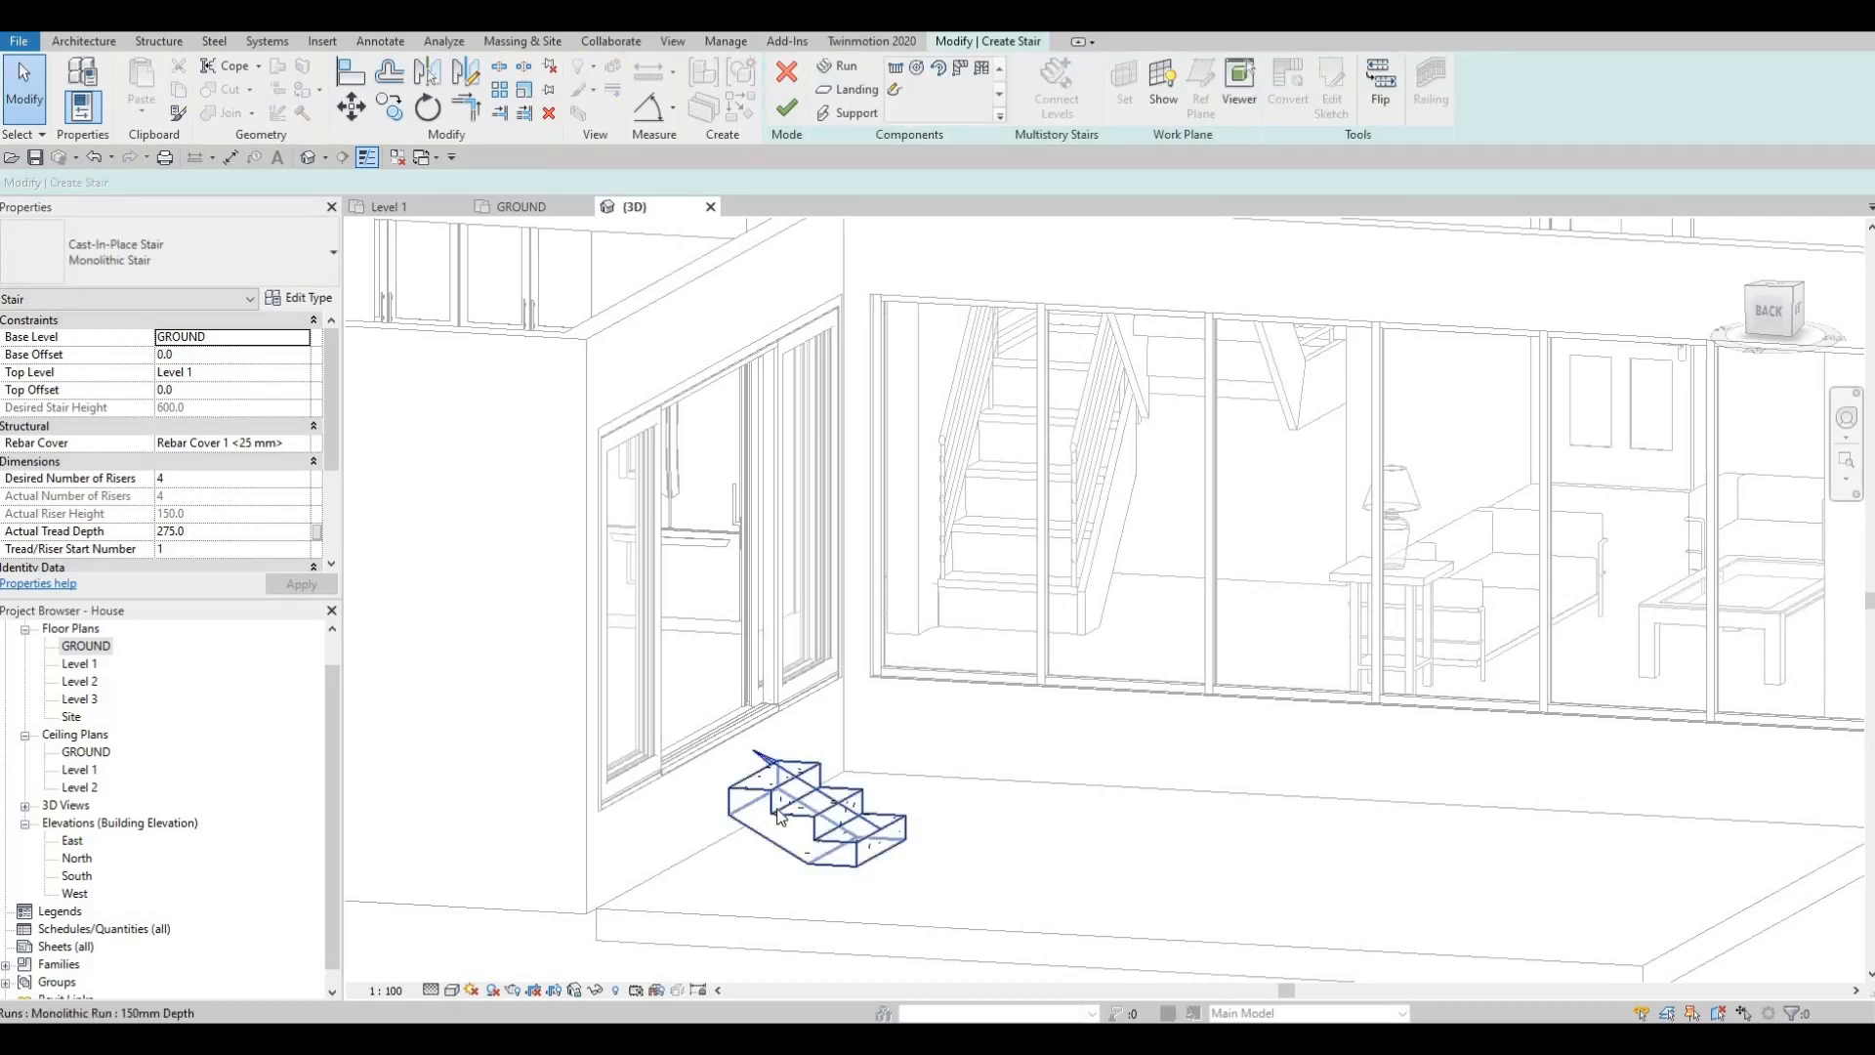
left_click(781, 825)
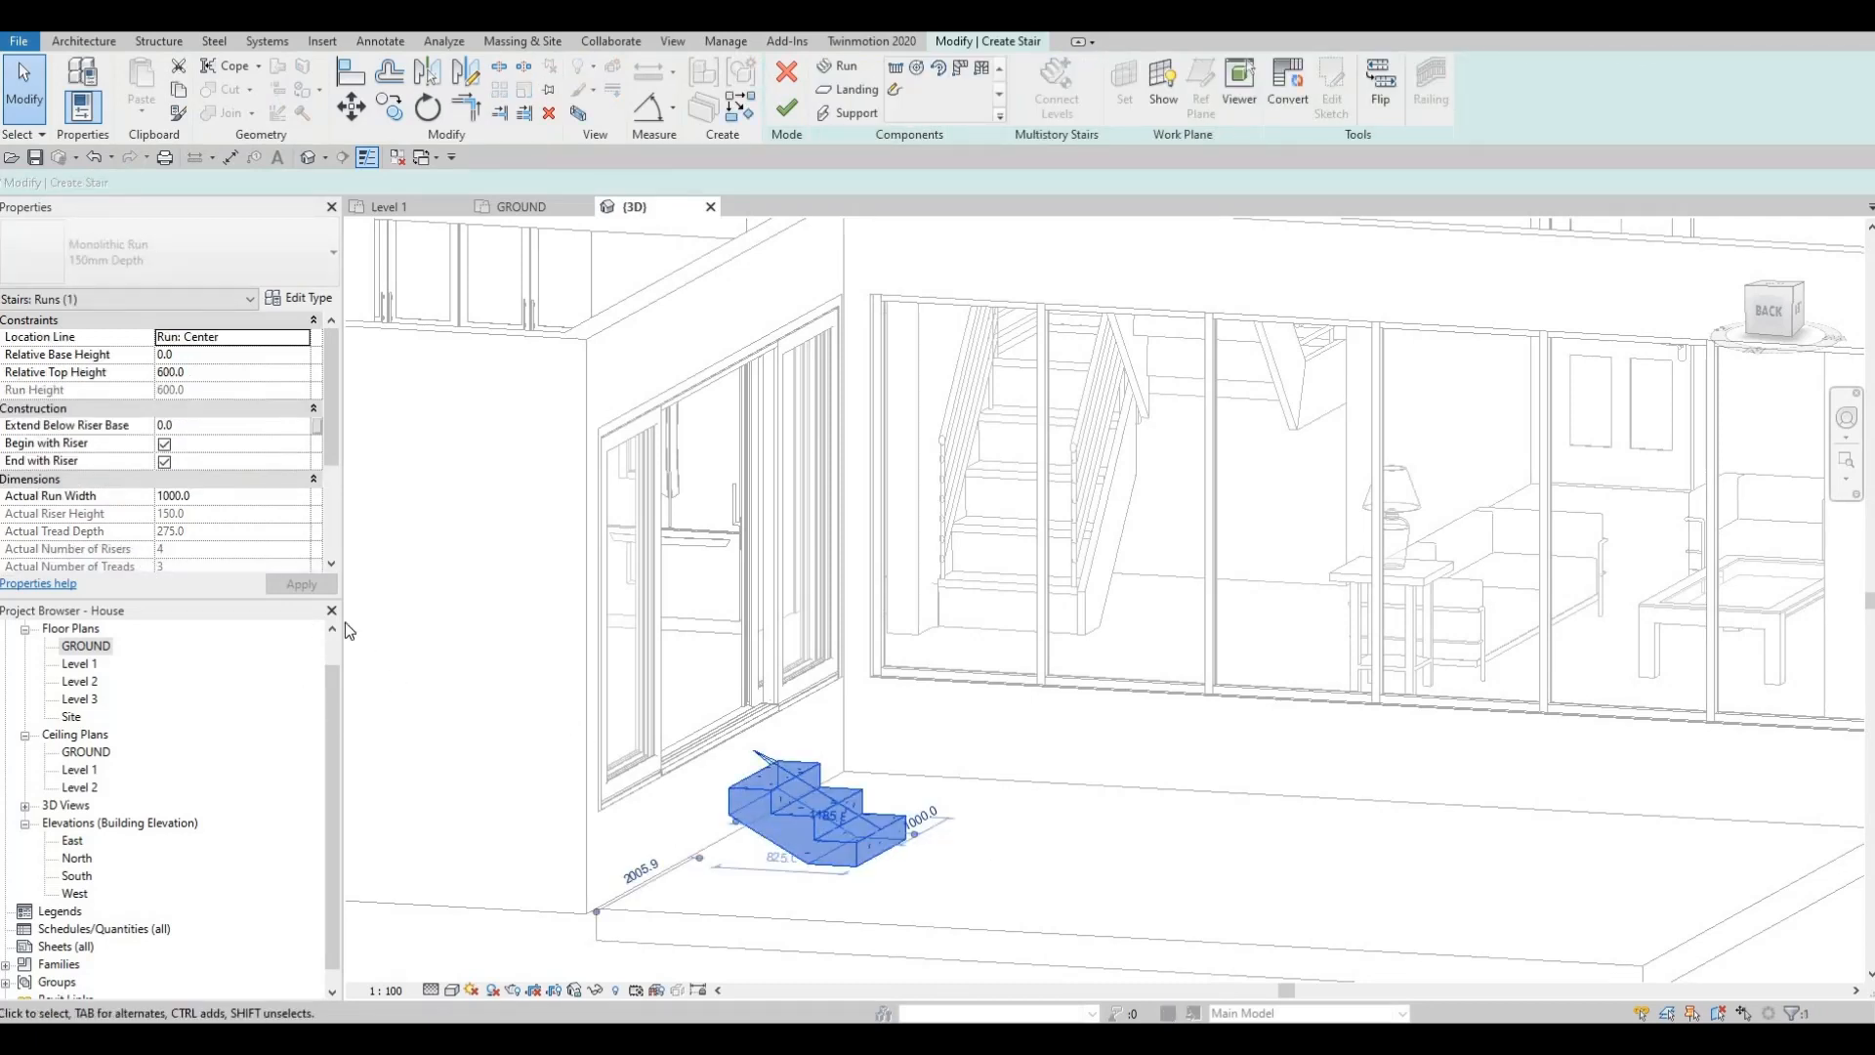
scroll(221, 537, "down", 1)
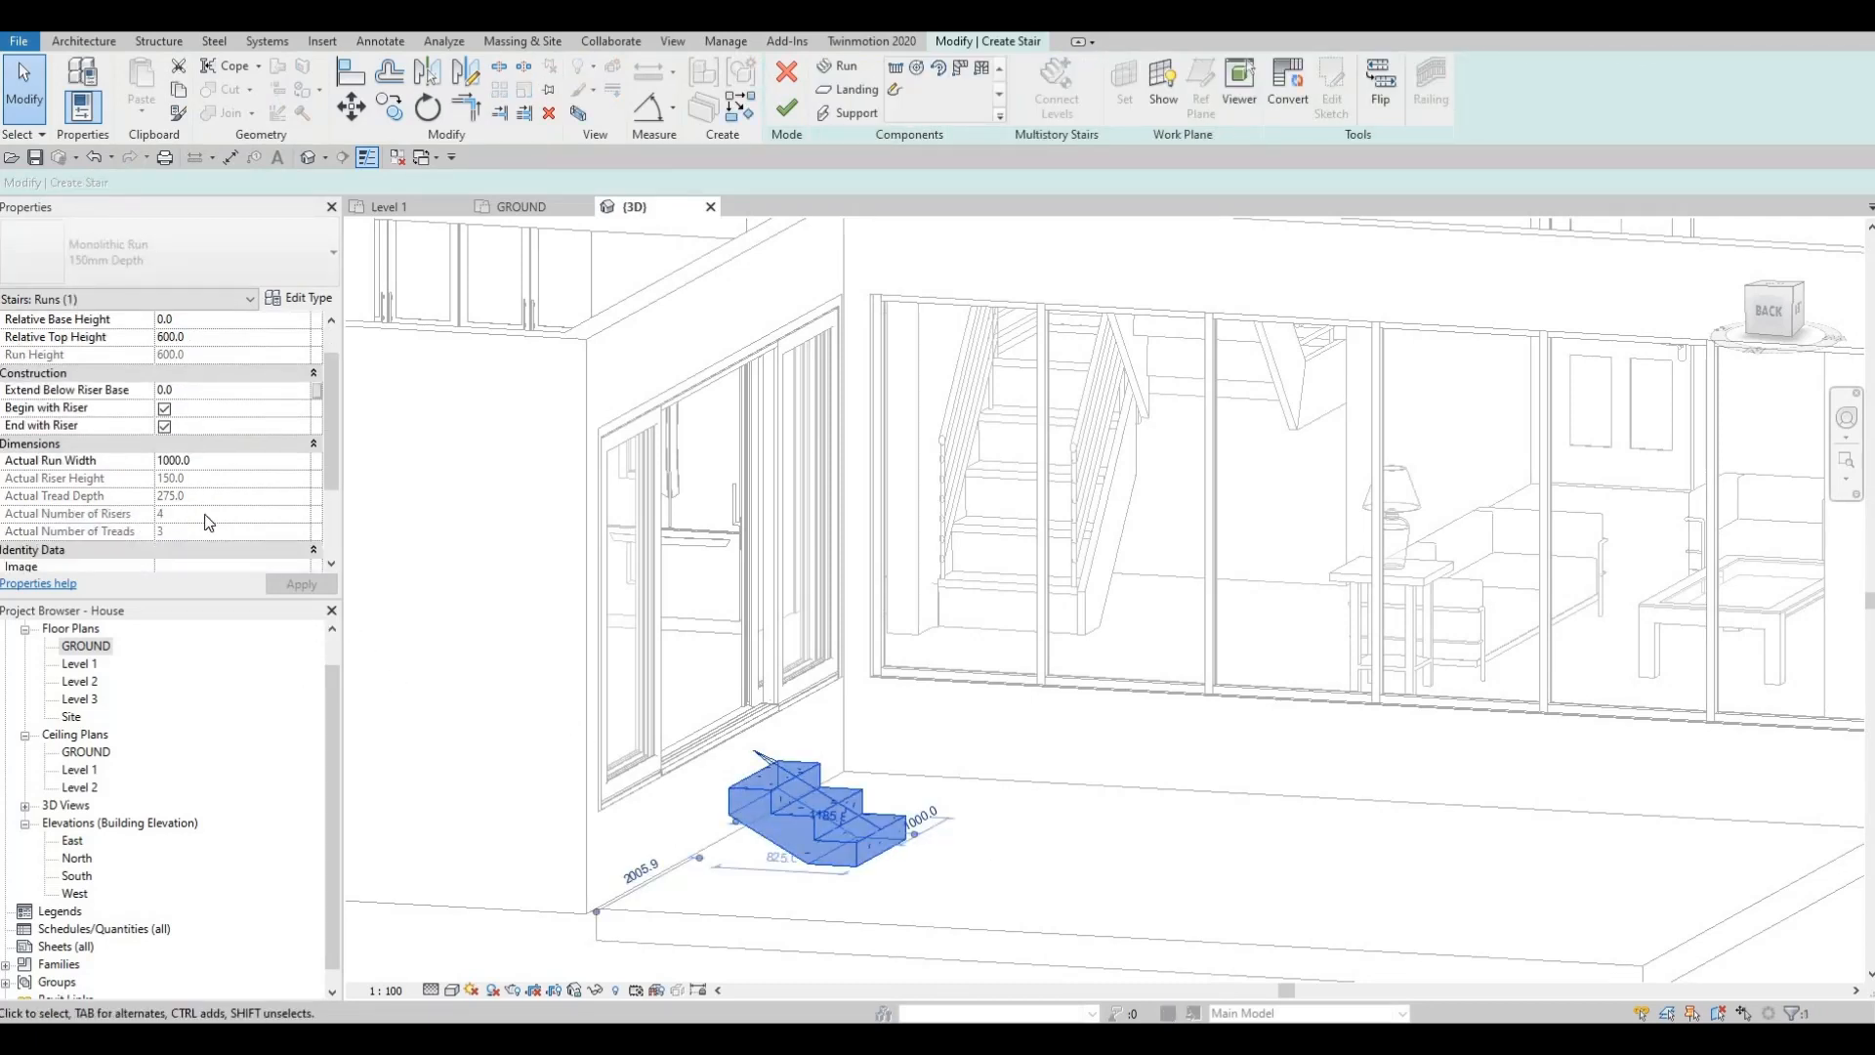
scroll(190, 484, "up", 1)
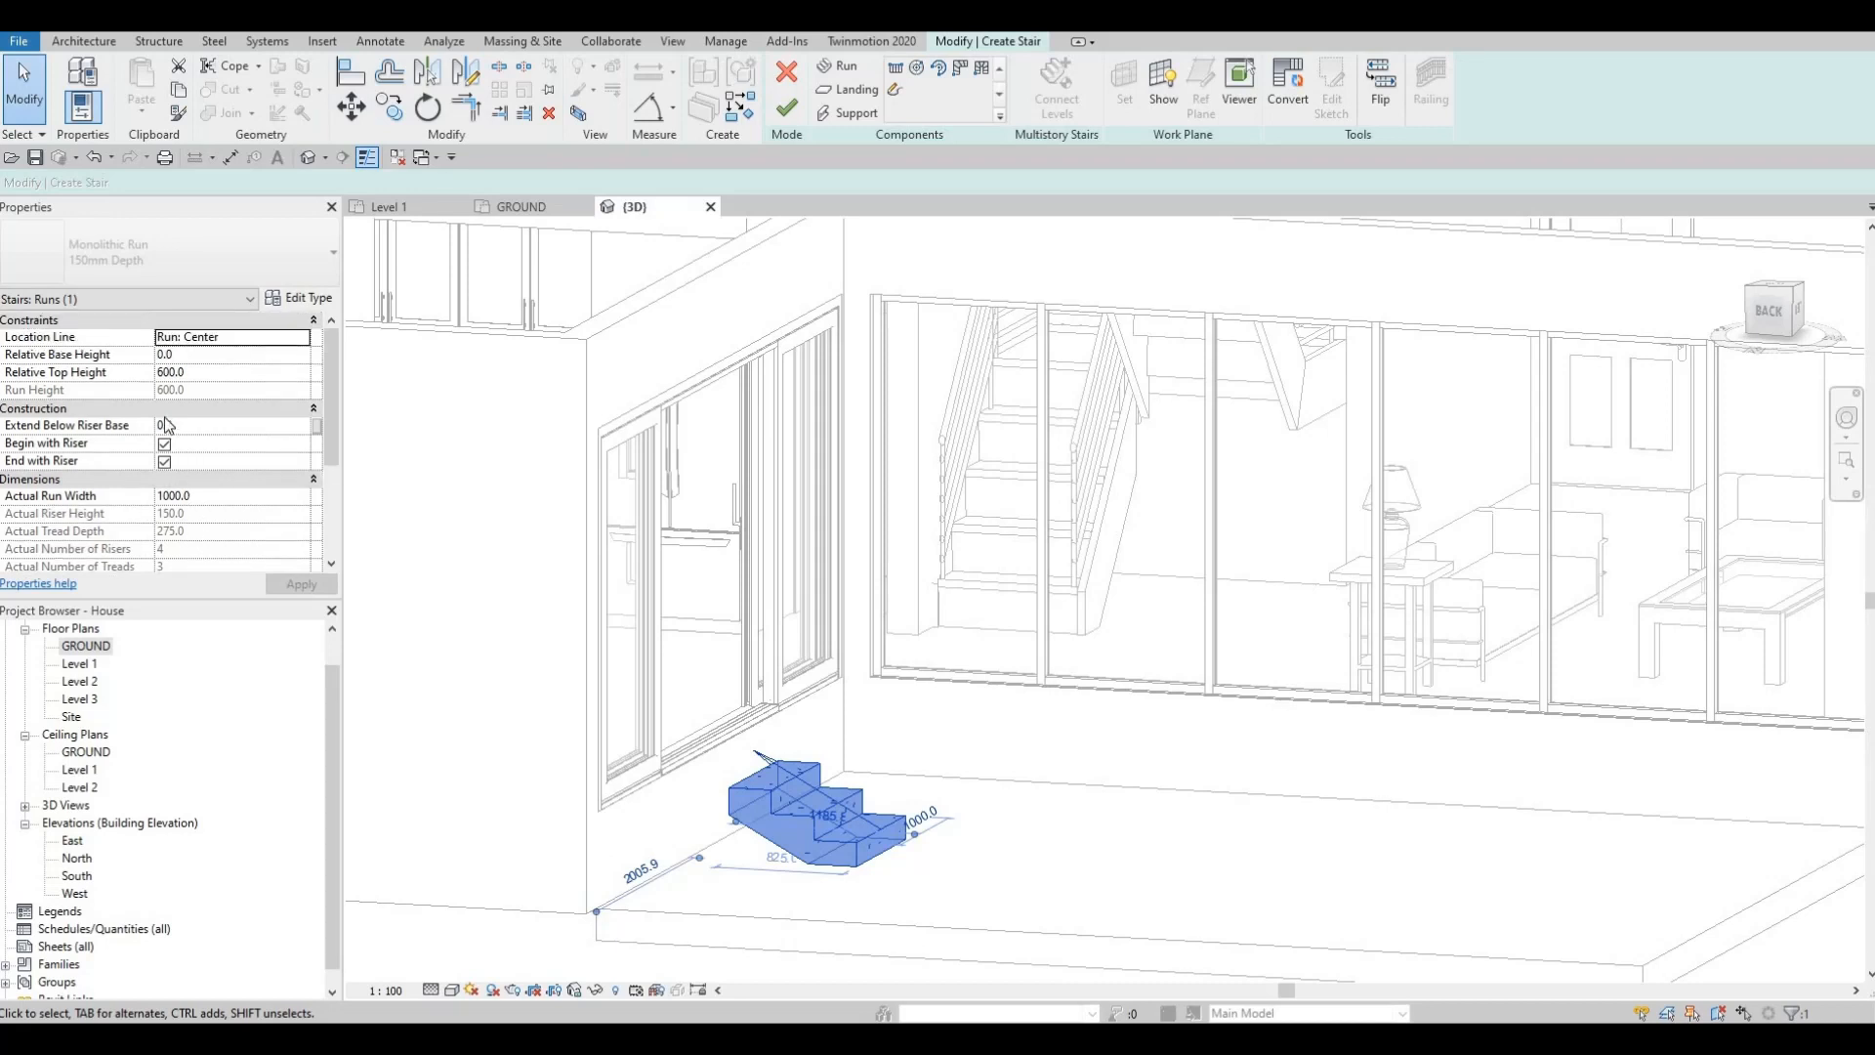
left_click(198, 377)
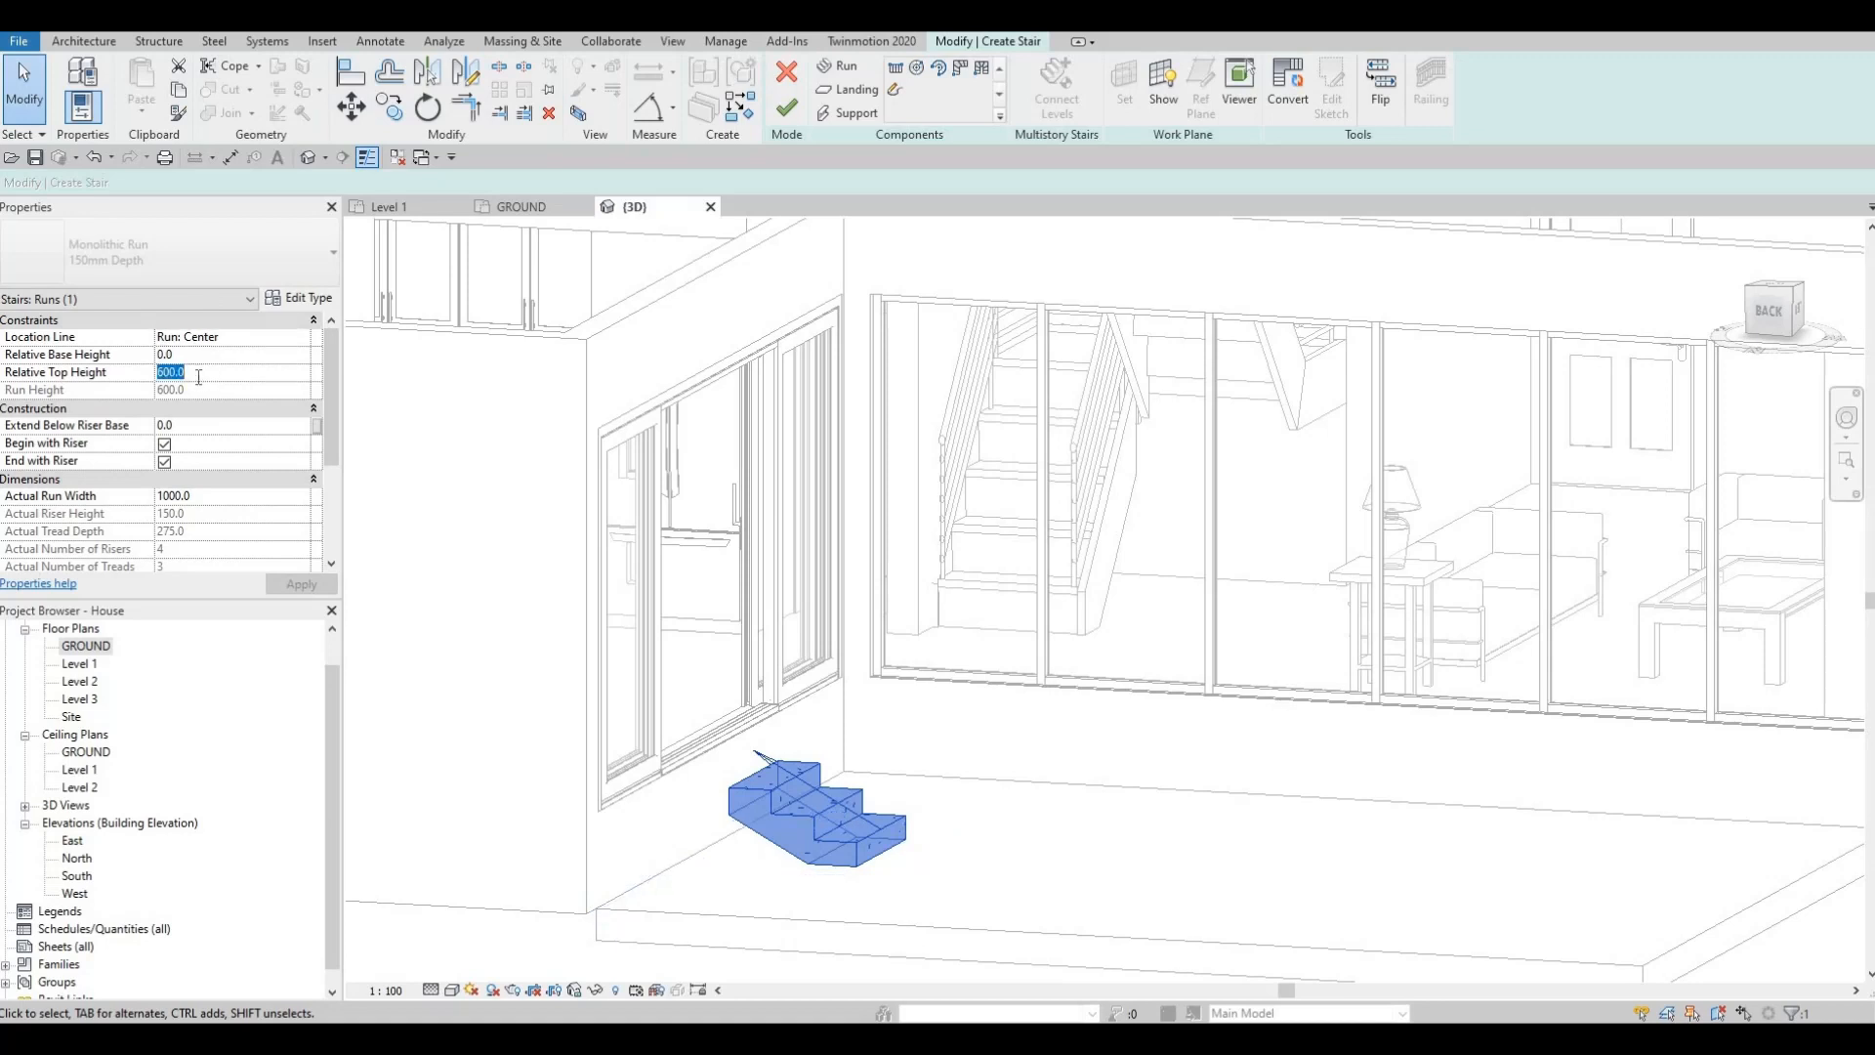
type("900")
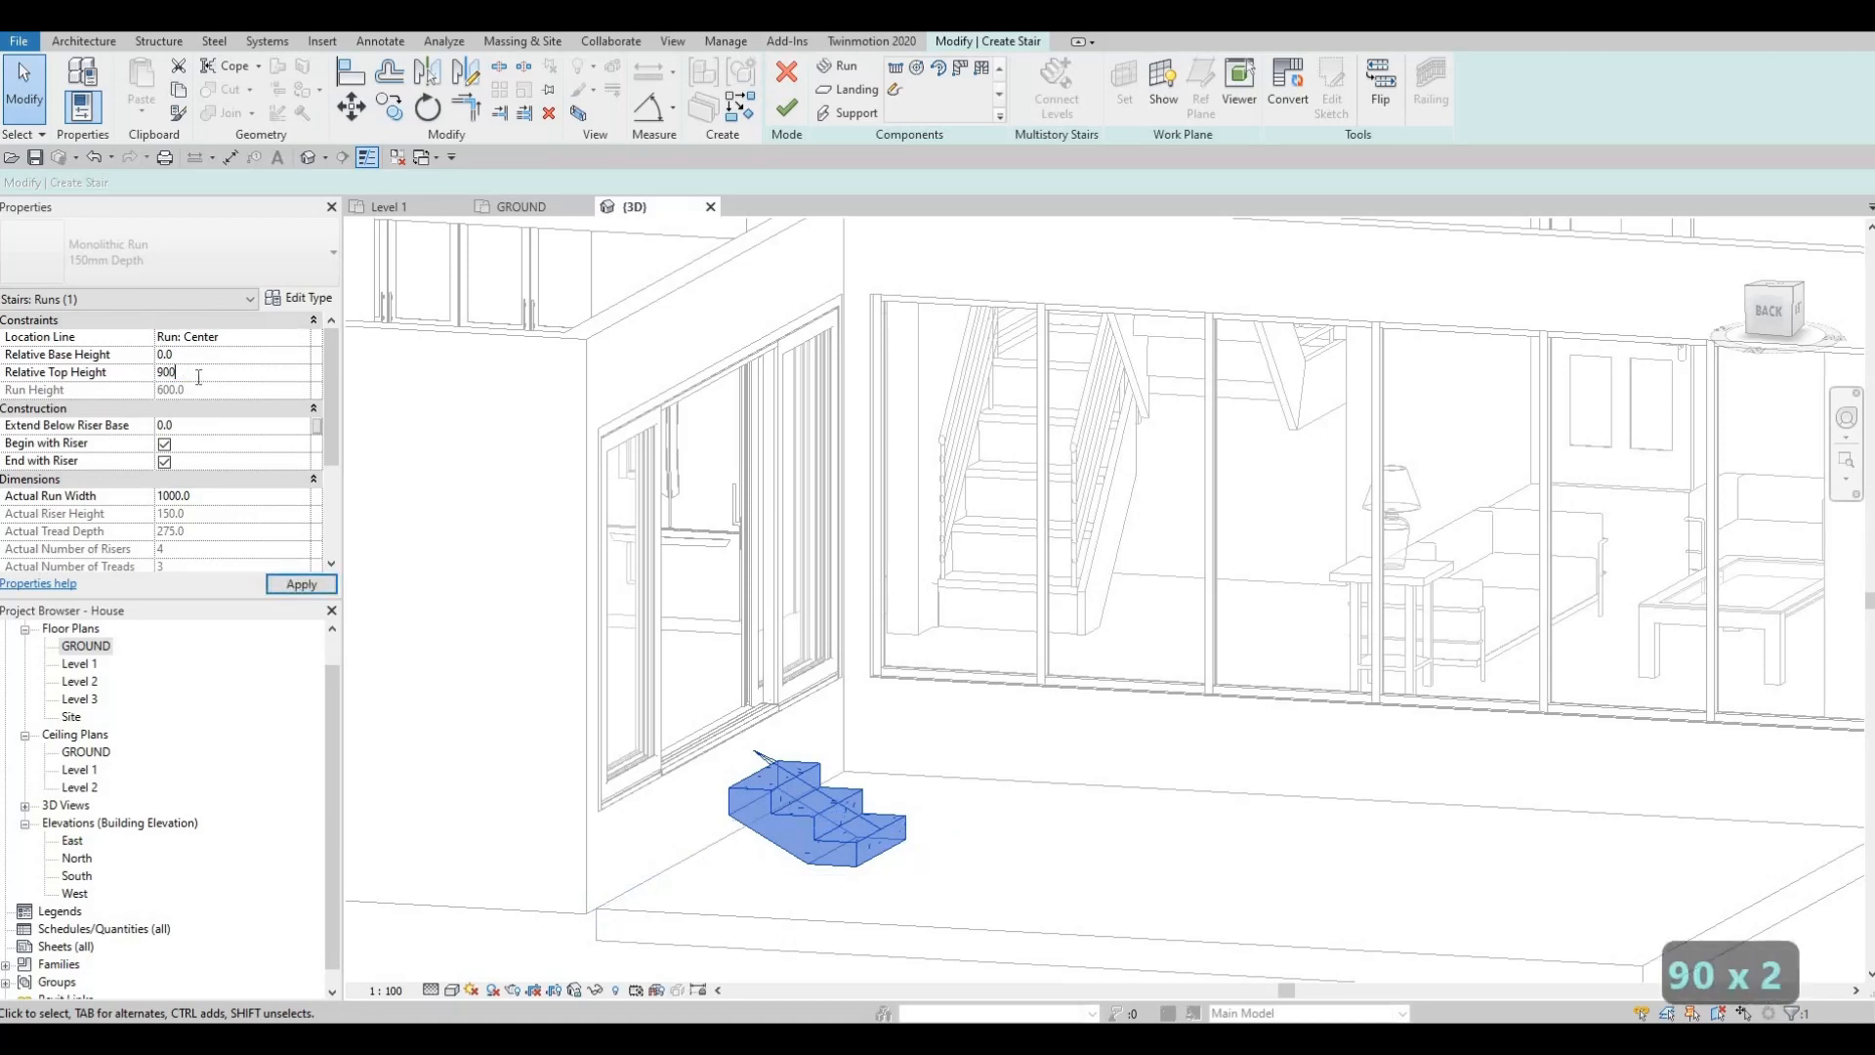
left_click(302, 583)
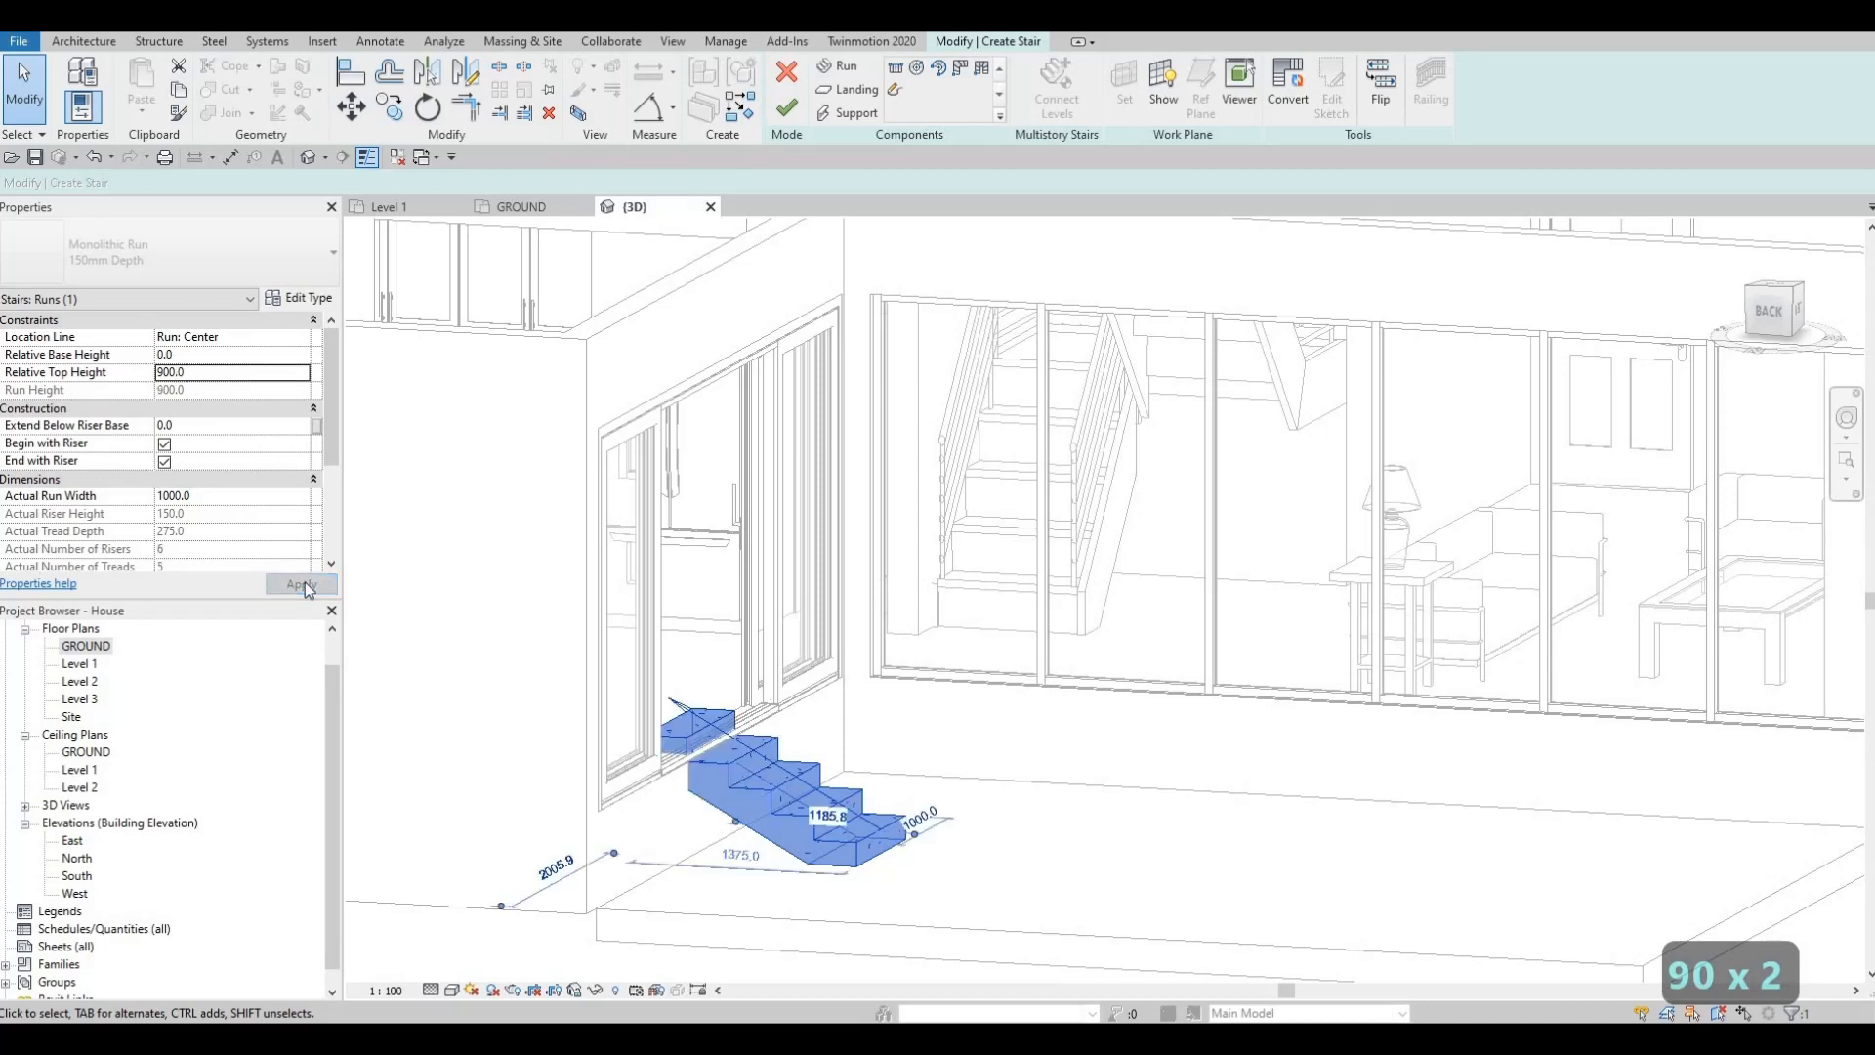
Step: Set the run's relative top height to 700 mm for a five-riser run, and finish editing the outdoor stair
double_click(210, 376)
type("700")
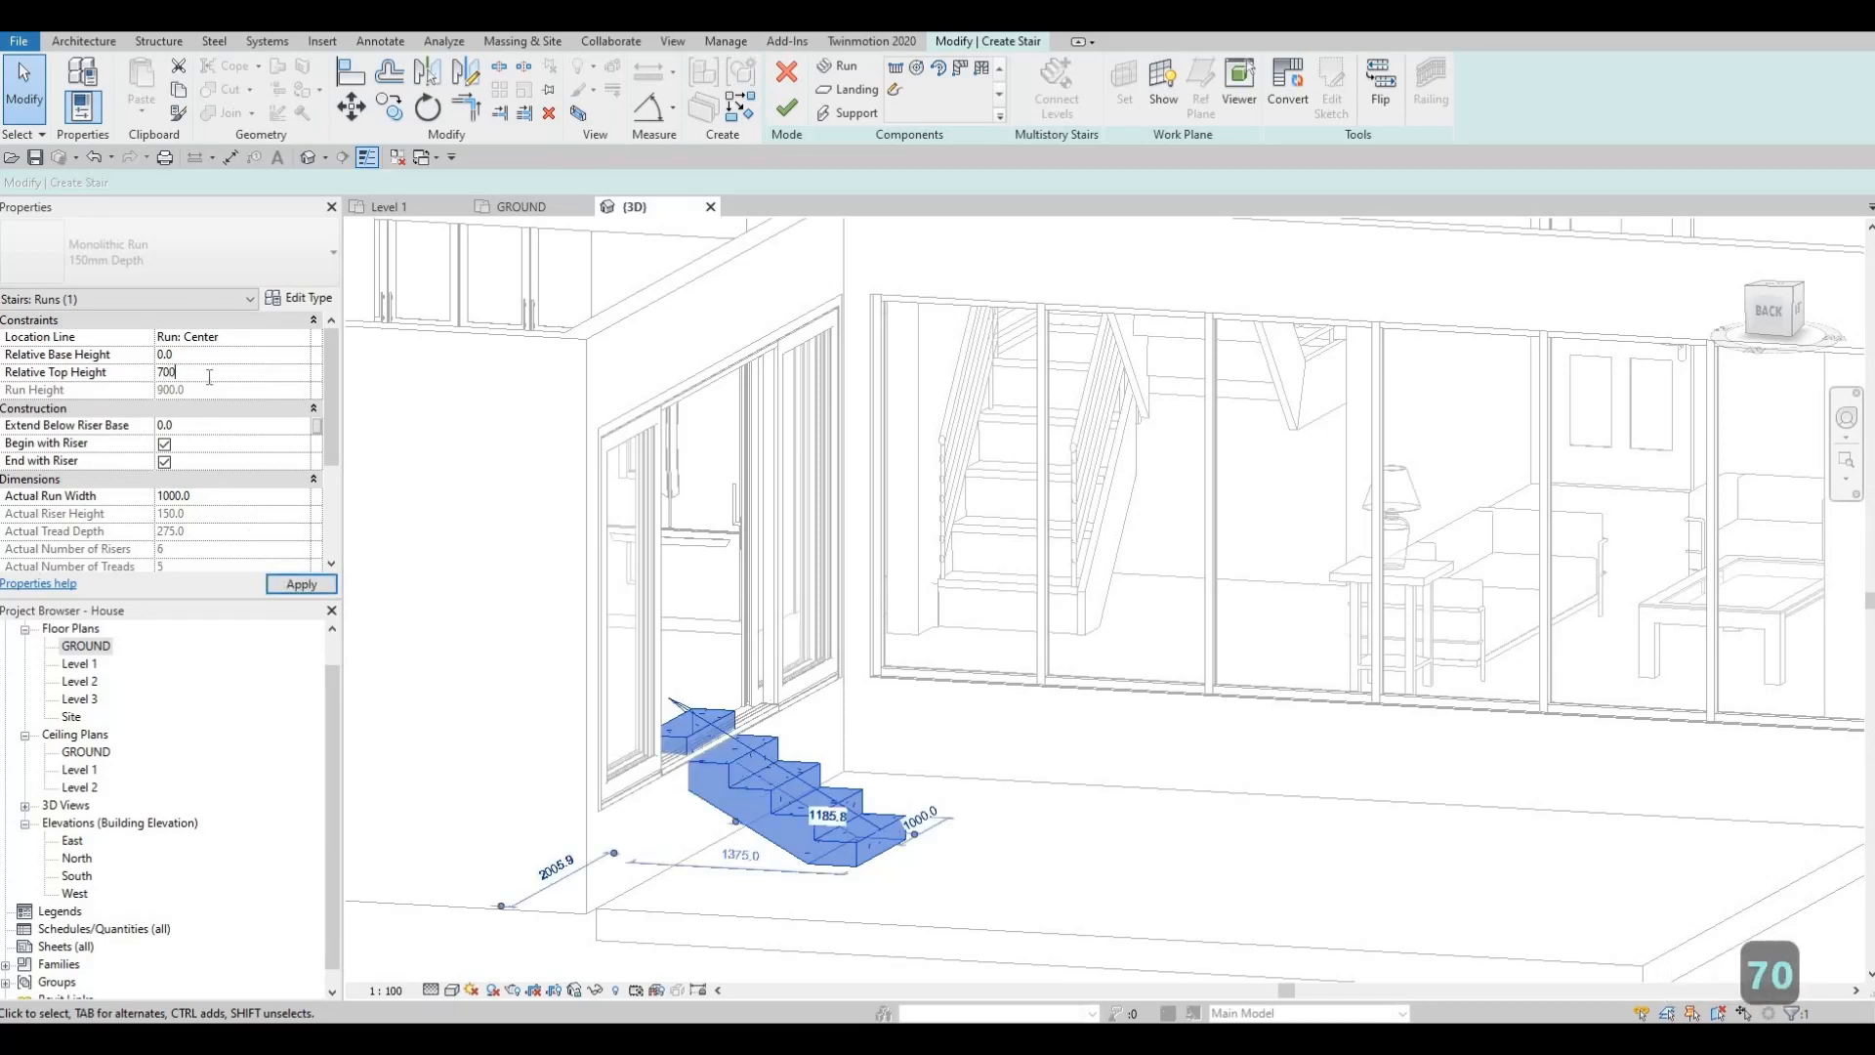
key("Return")
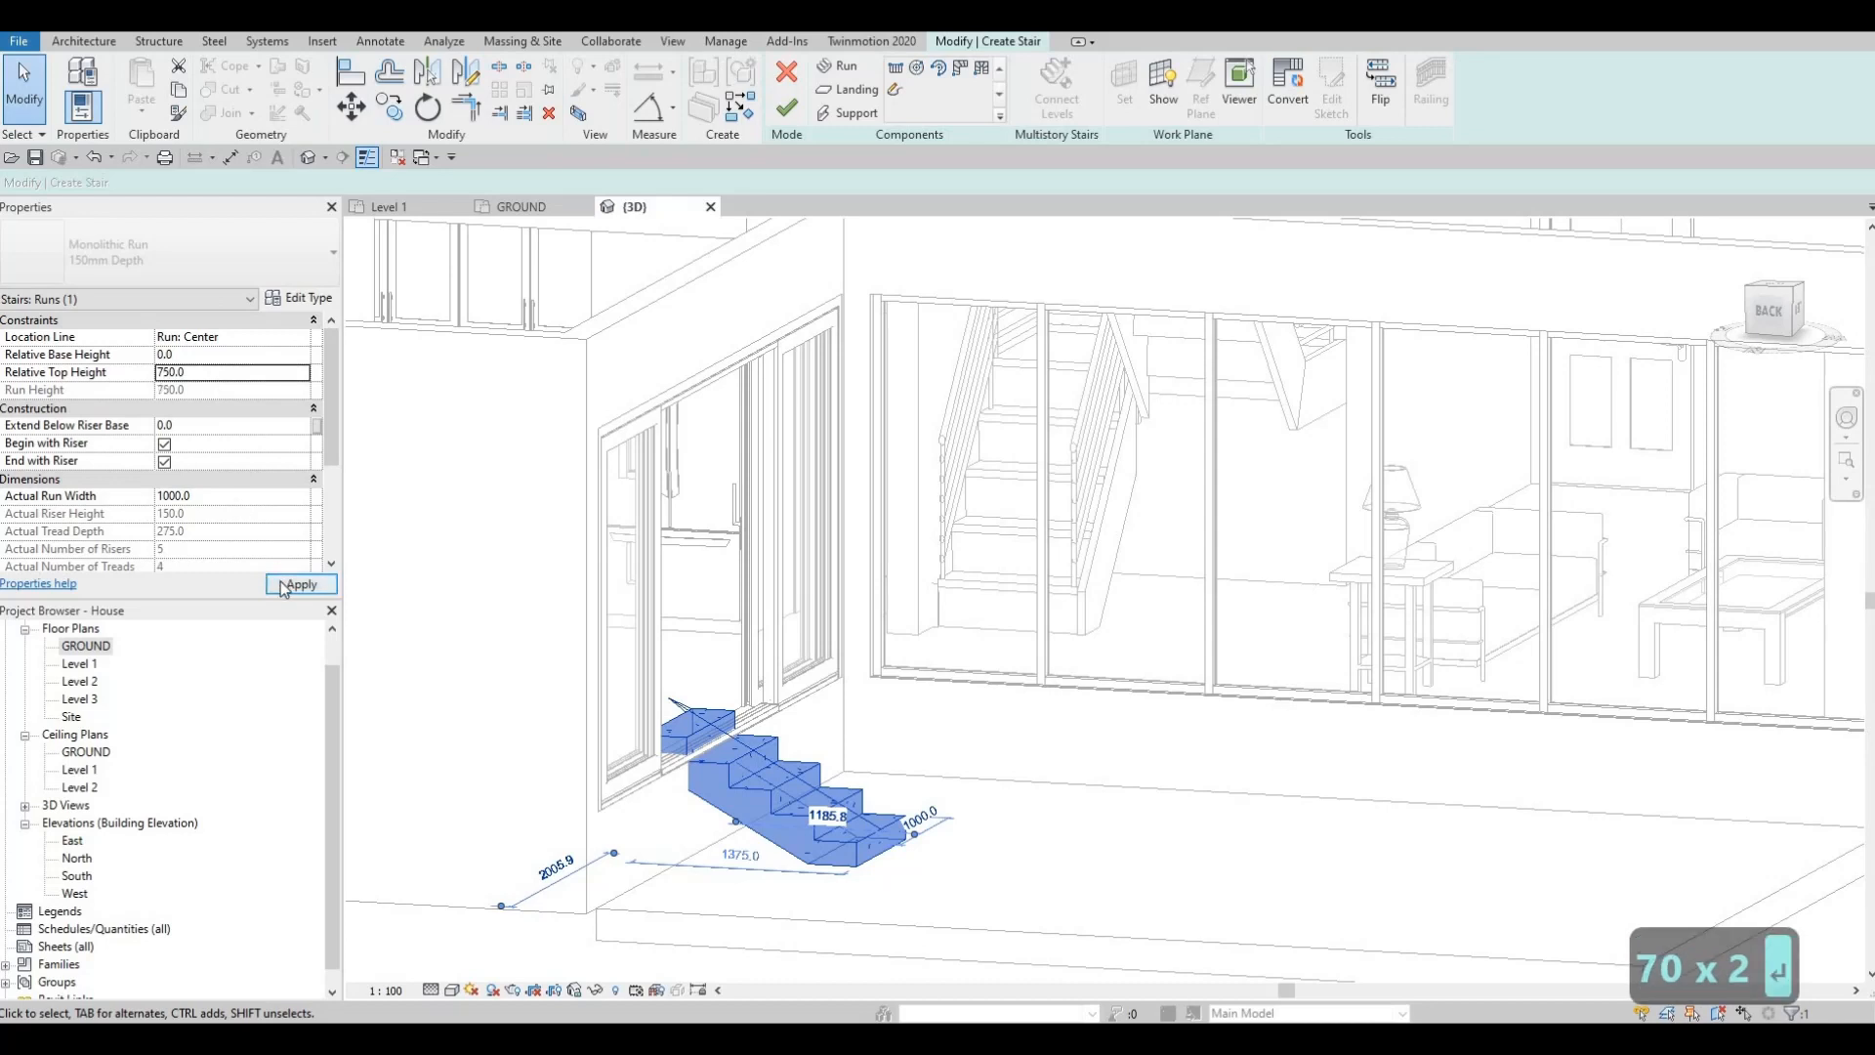
left_click(293, 584)
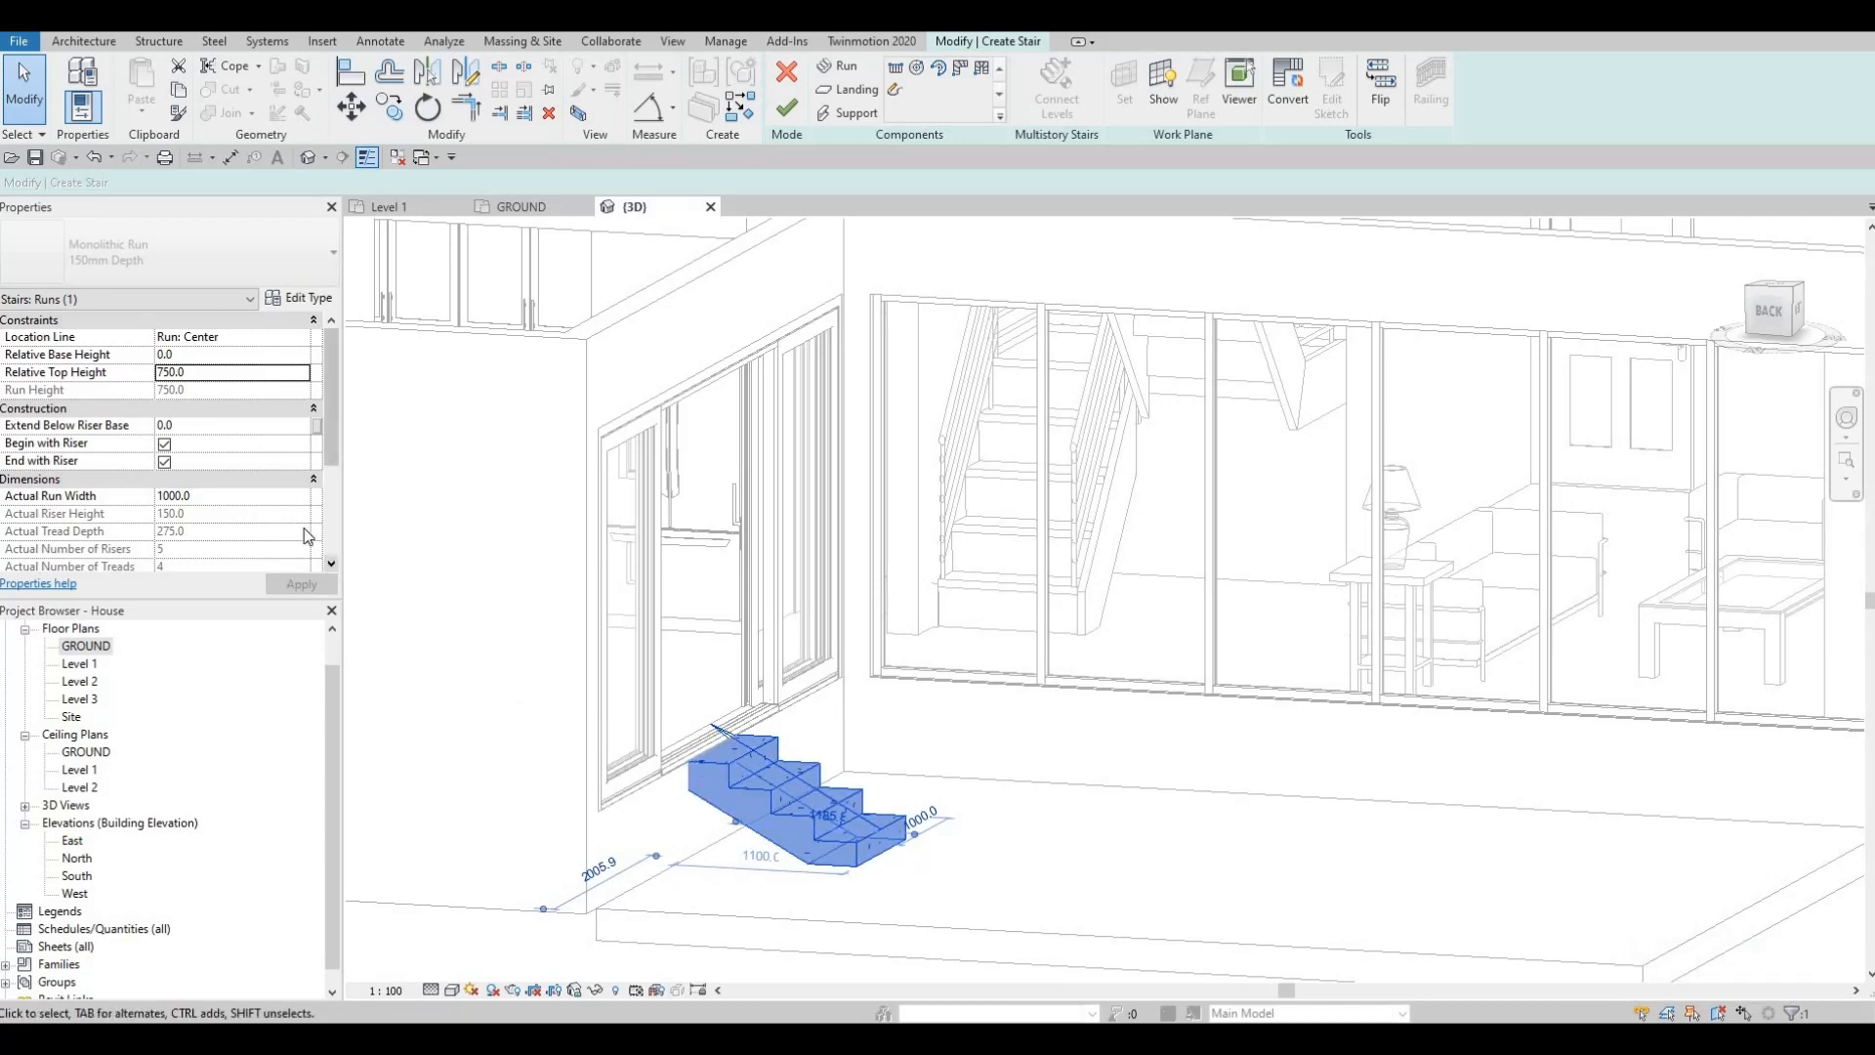
left_click(788, 108)
scroll(731, 763, "down", 3)
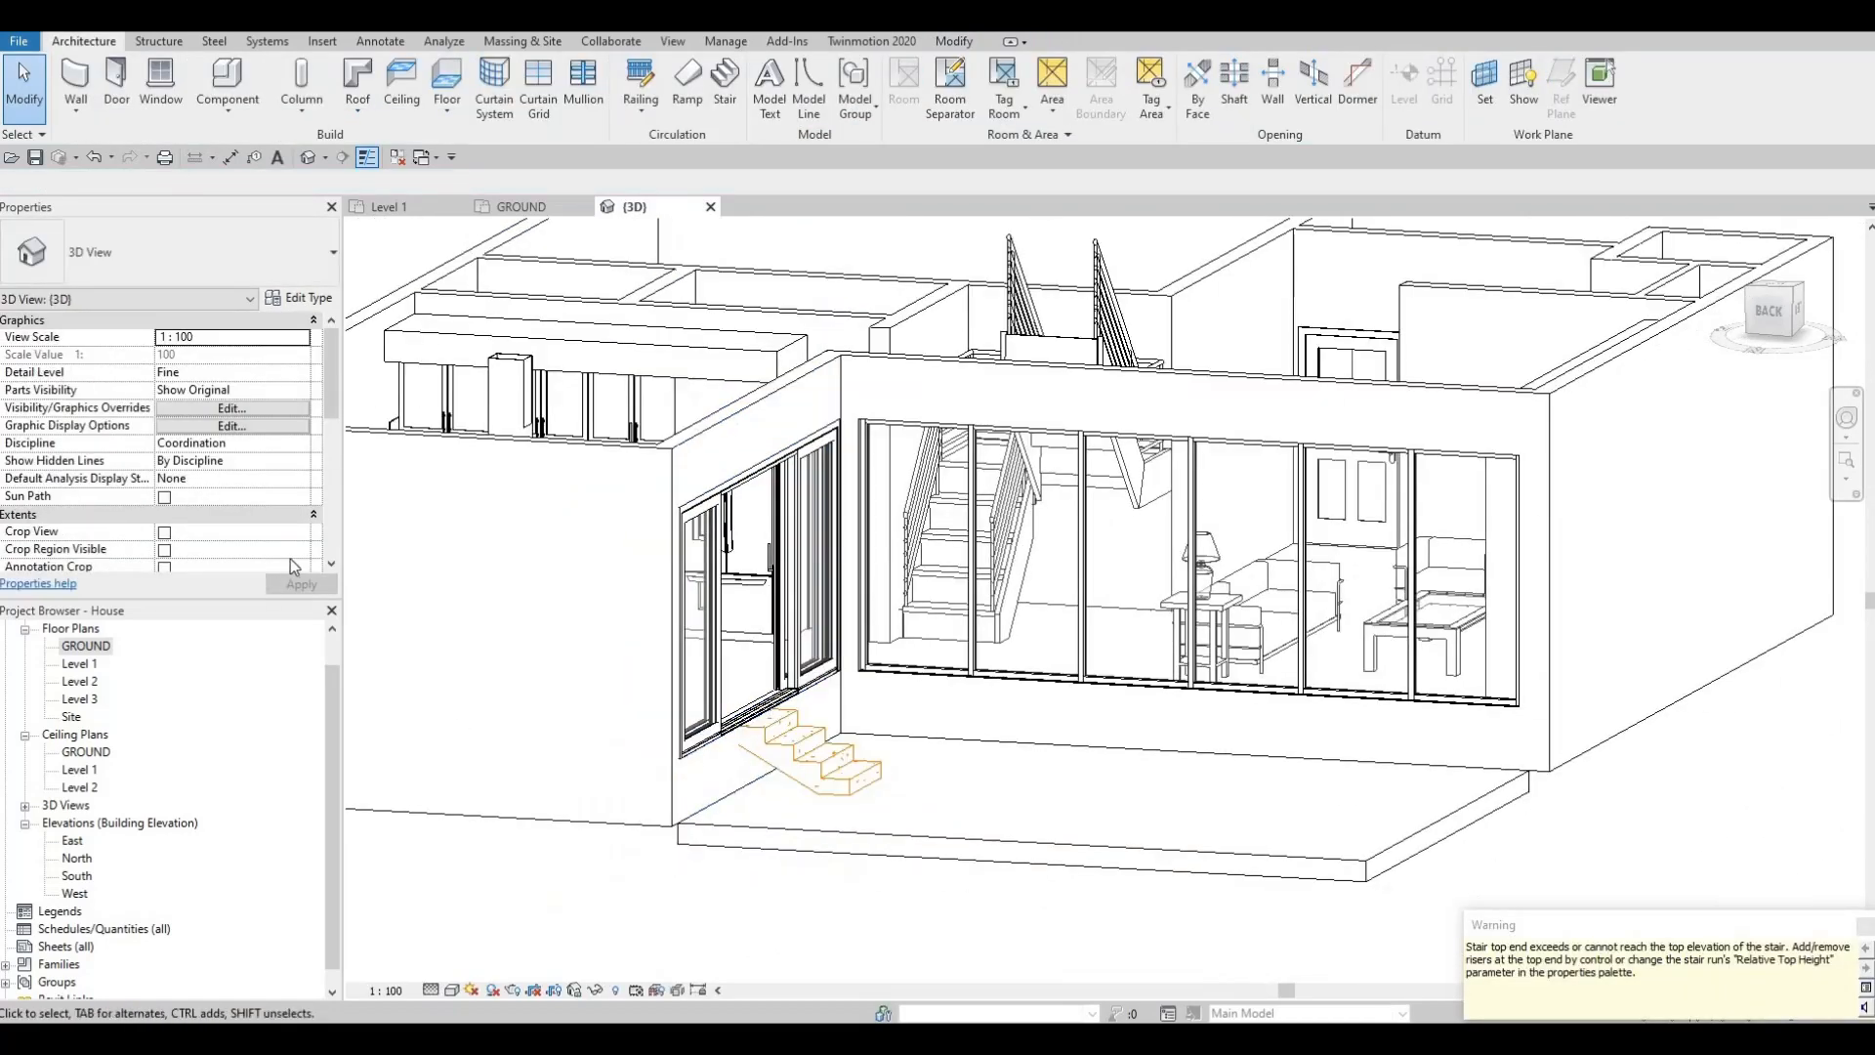
Step: Open the outdoor stair's type properties and examine the settings of its Single Zigzag cut mark type
left_click(791, 760)
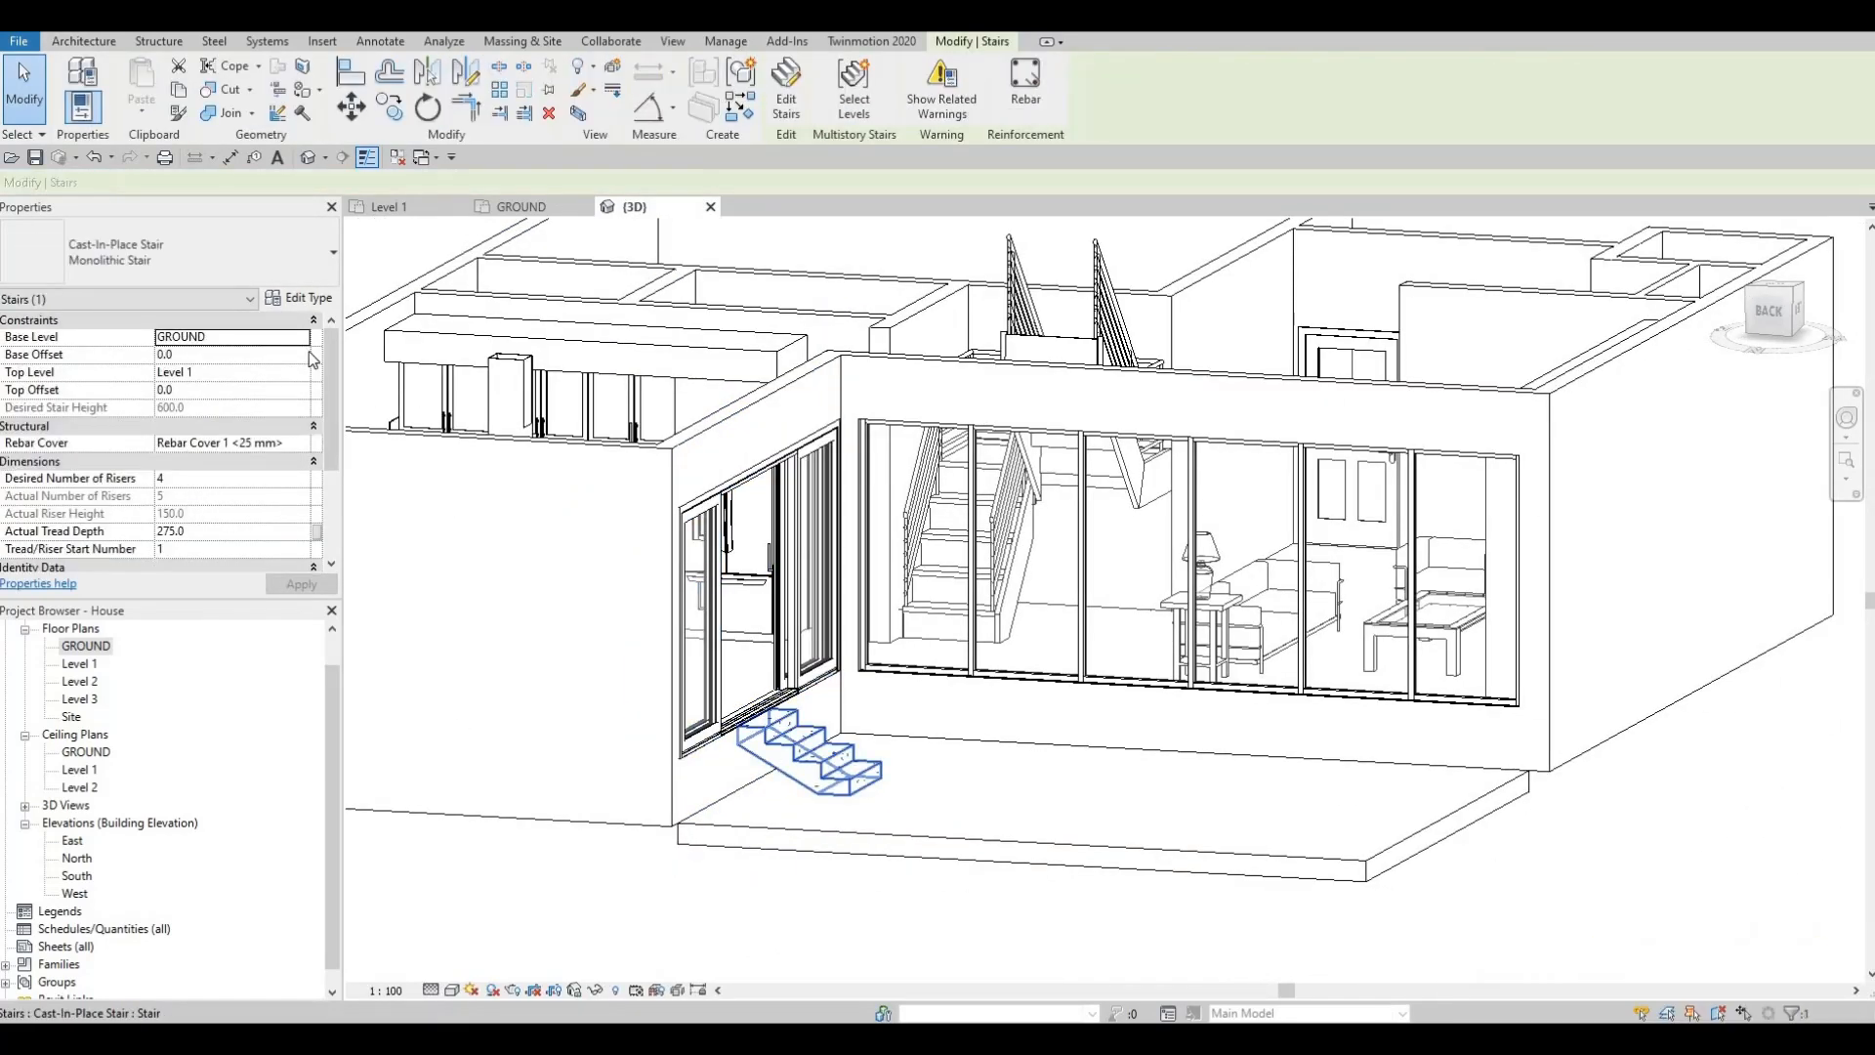
left_click(296, 300)
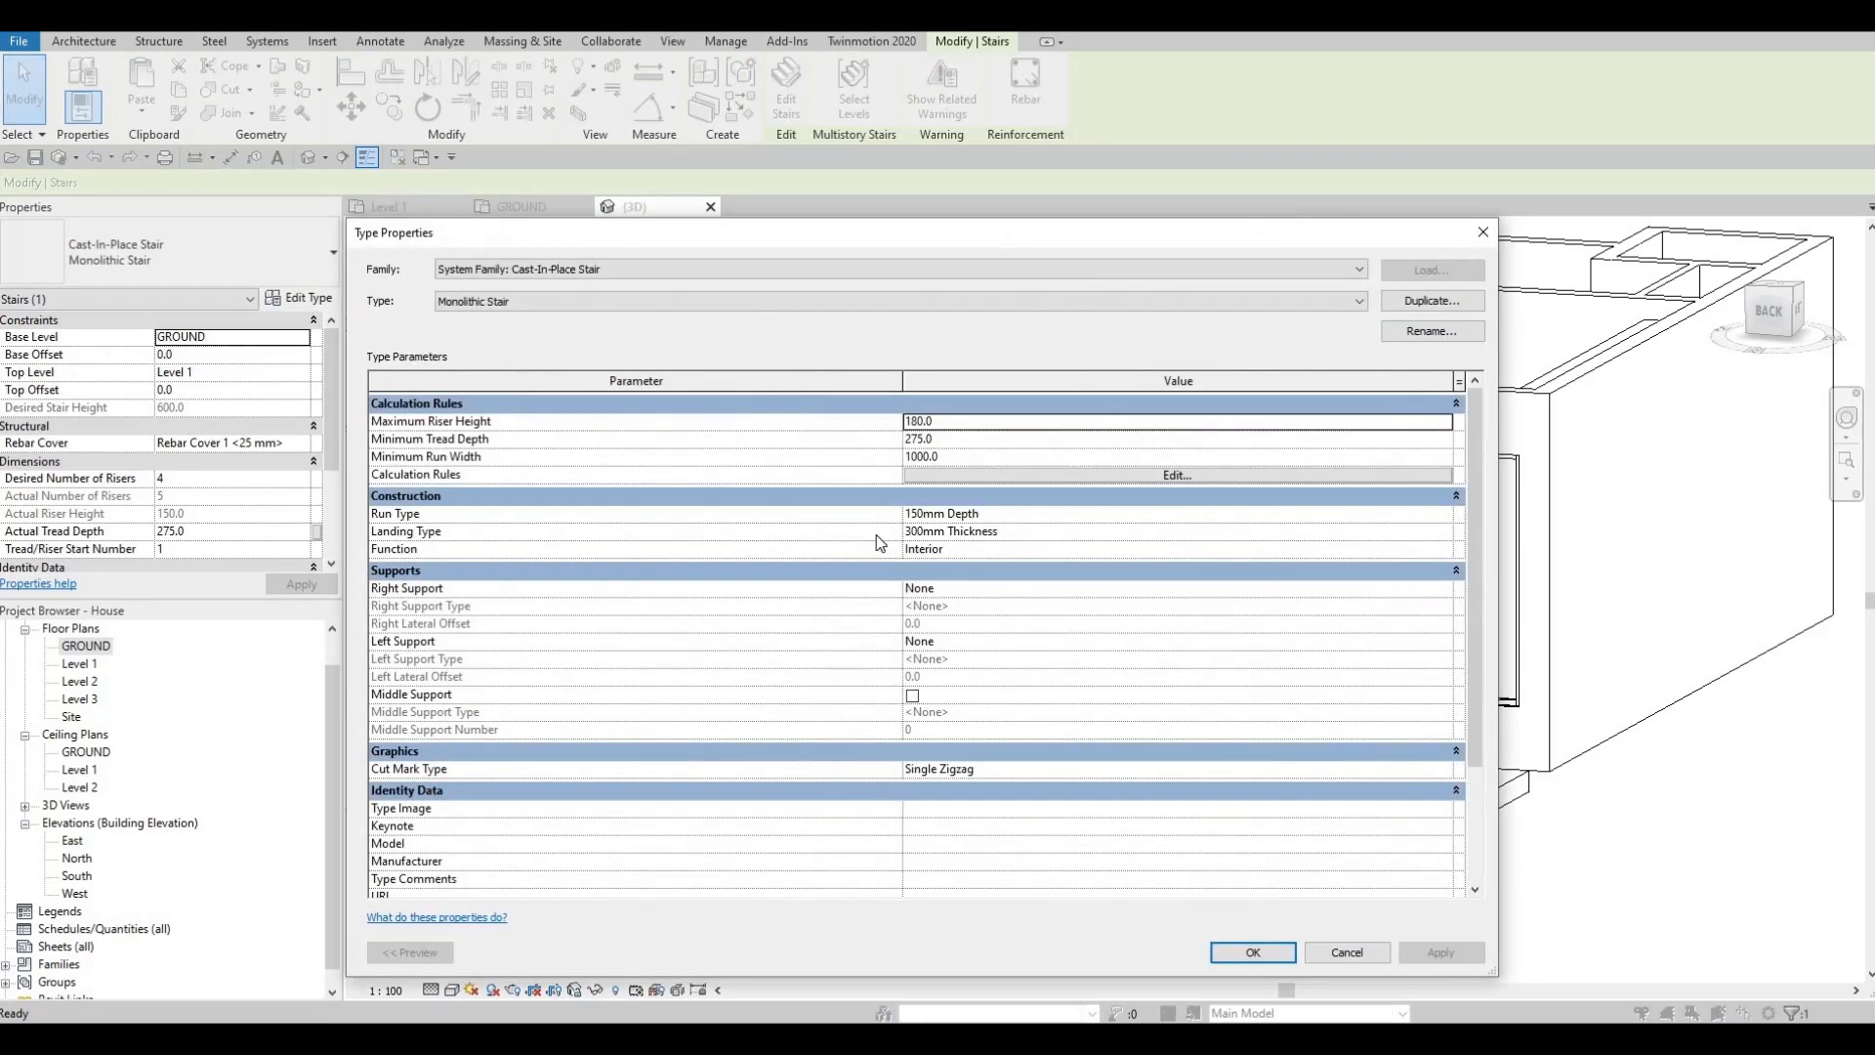
key("F1")
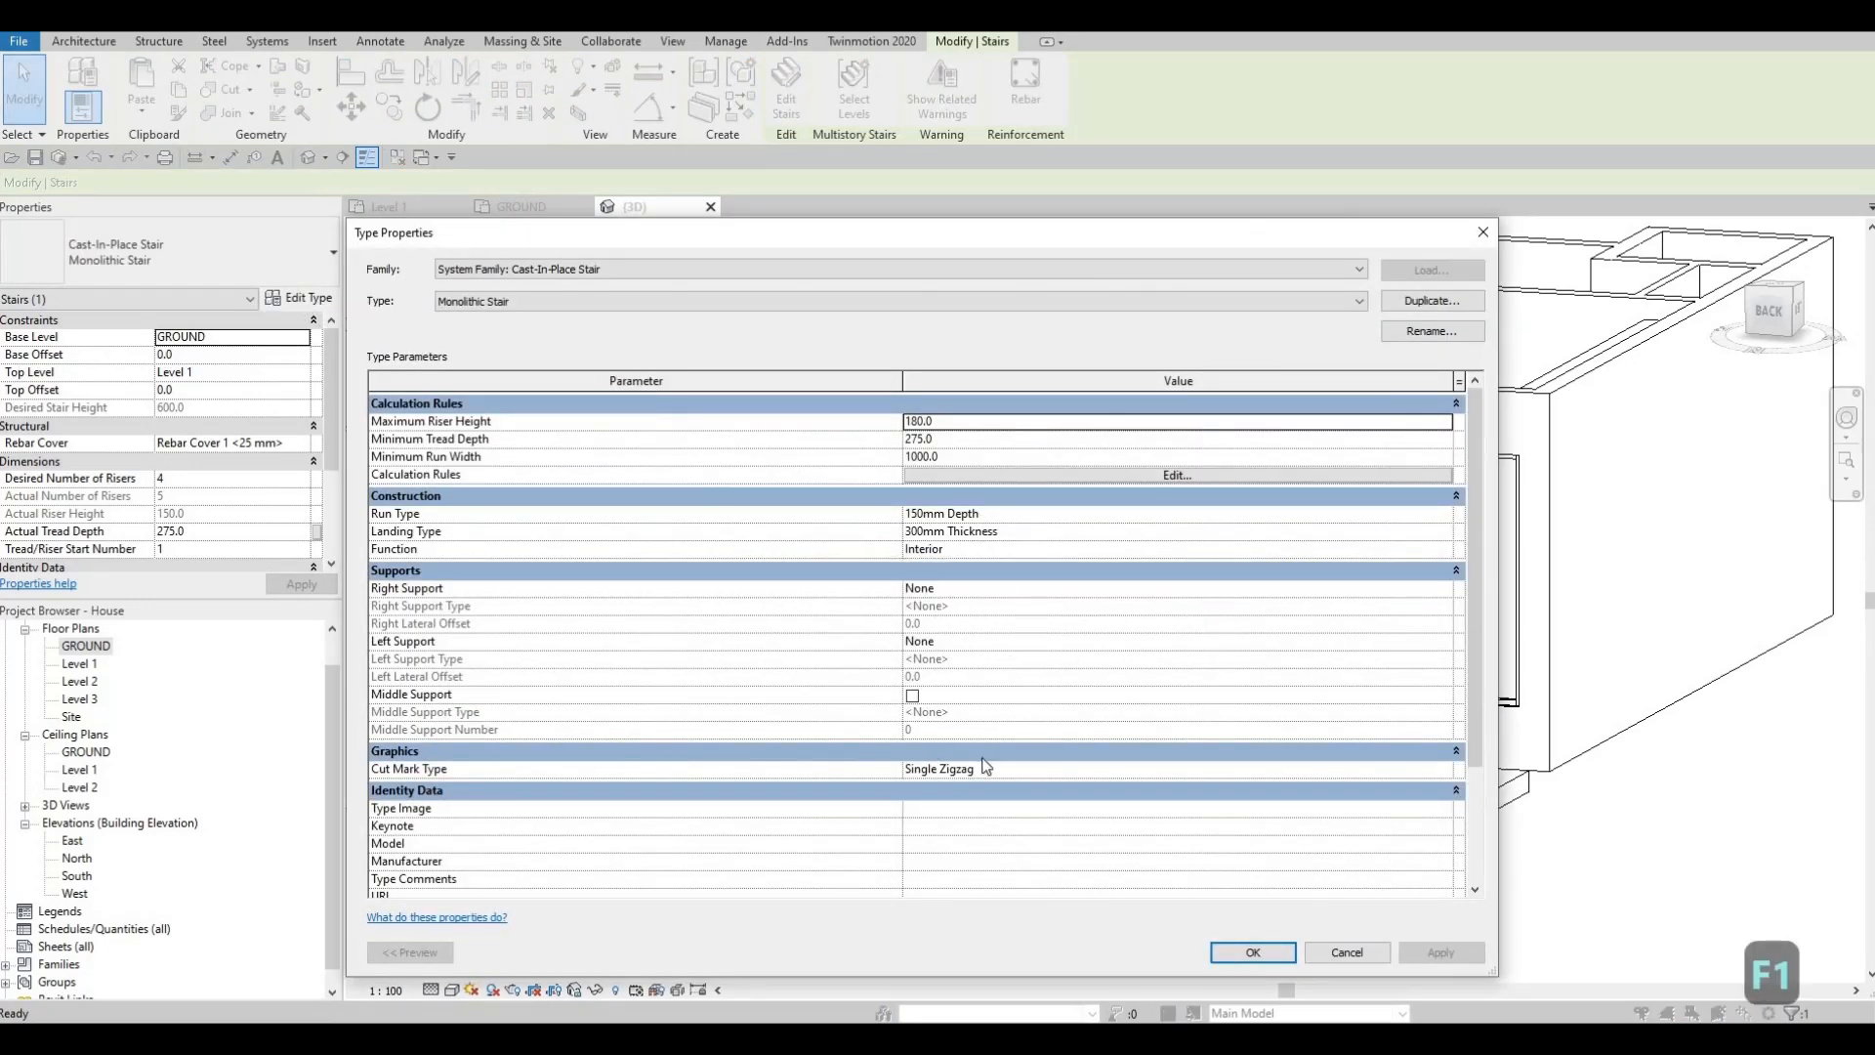
scroll(1000, 655, "down", 3)
left_click(999, 640)
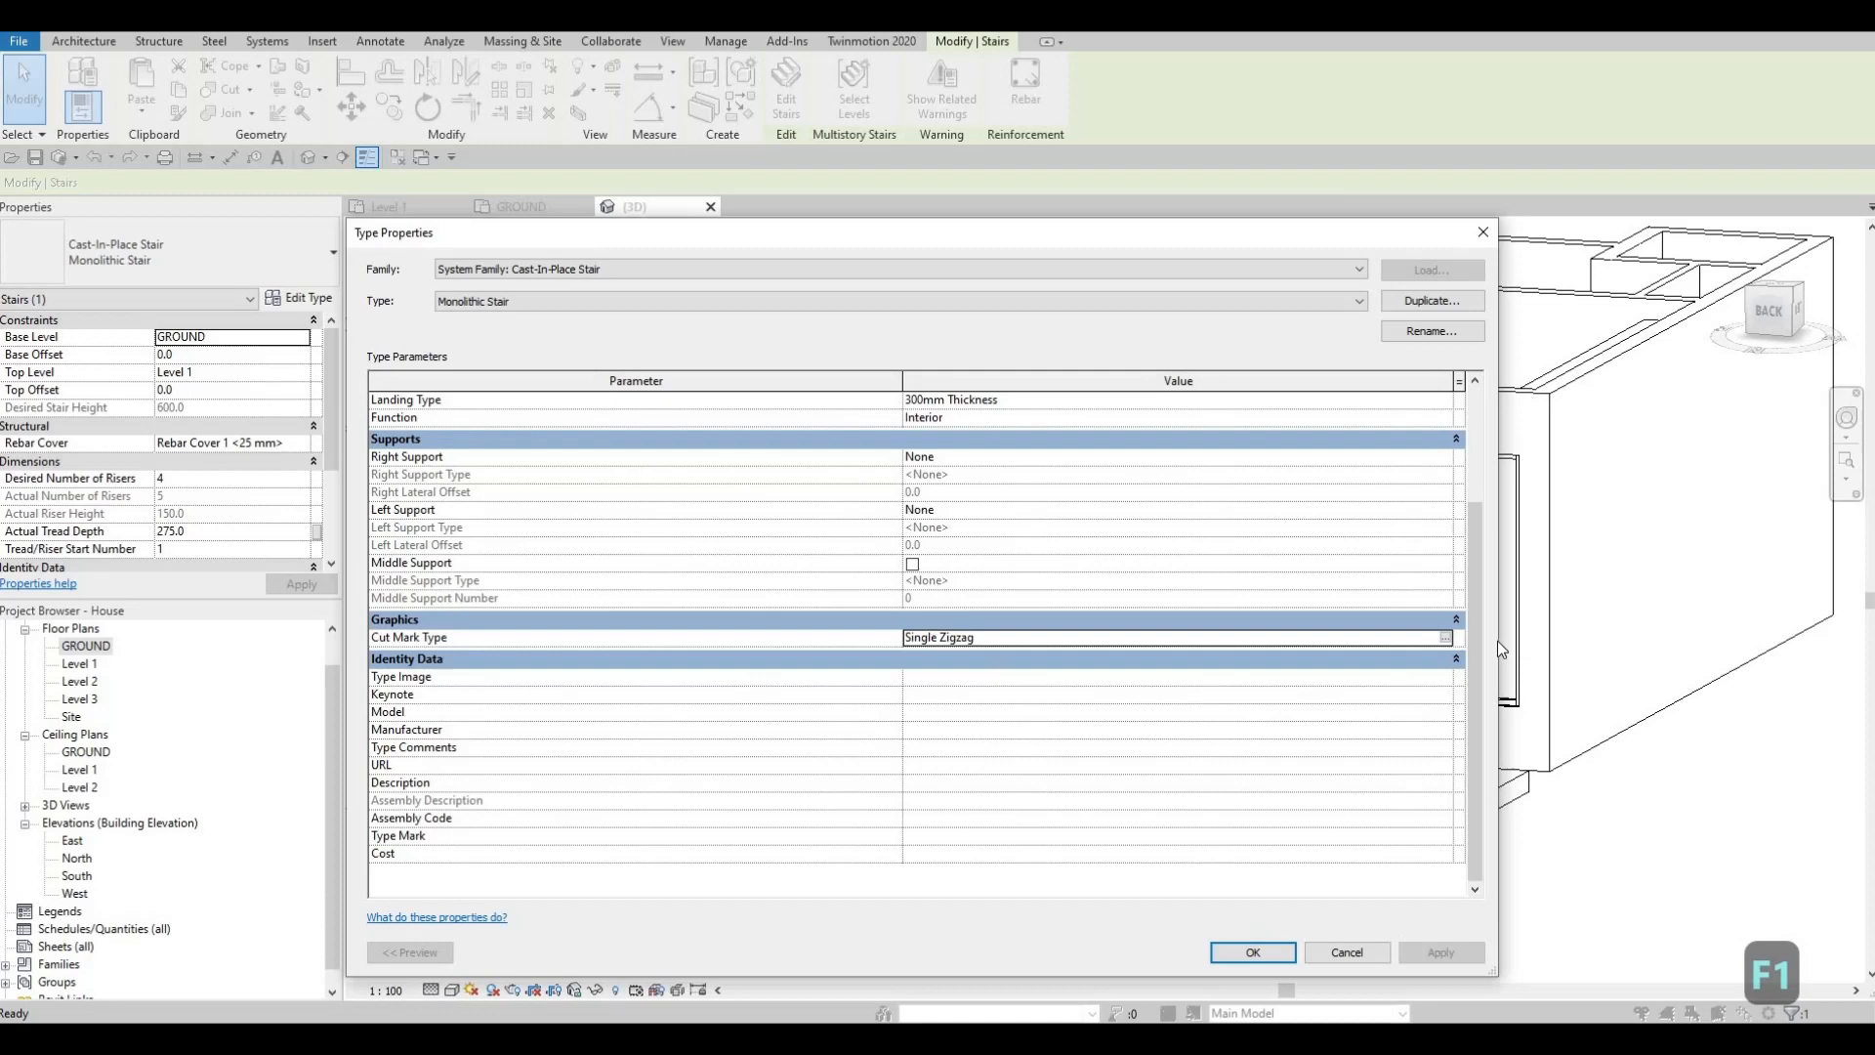
left_click(1447, 637)
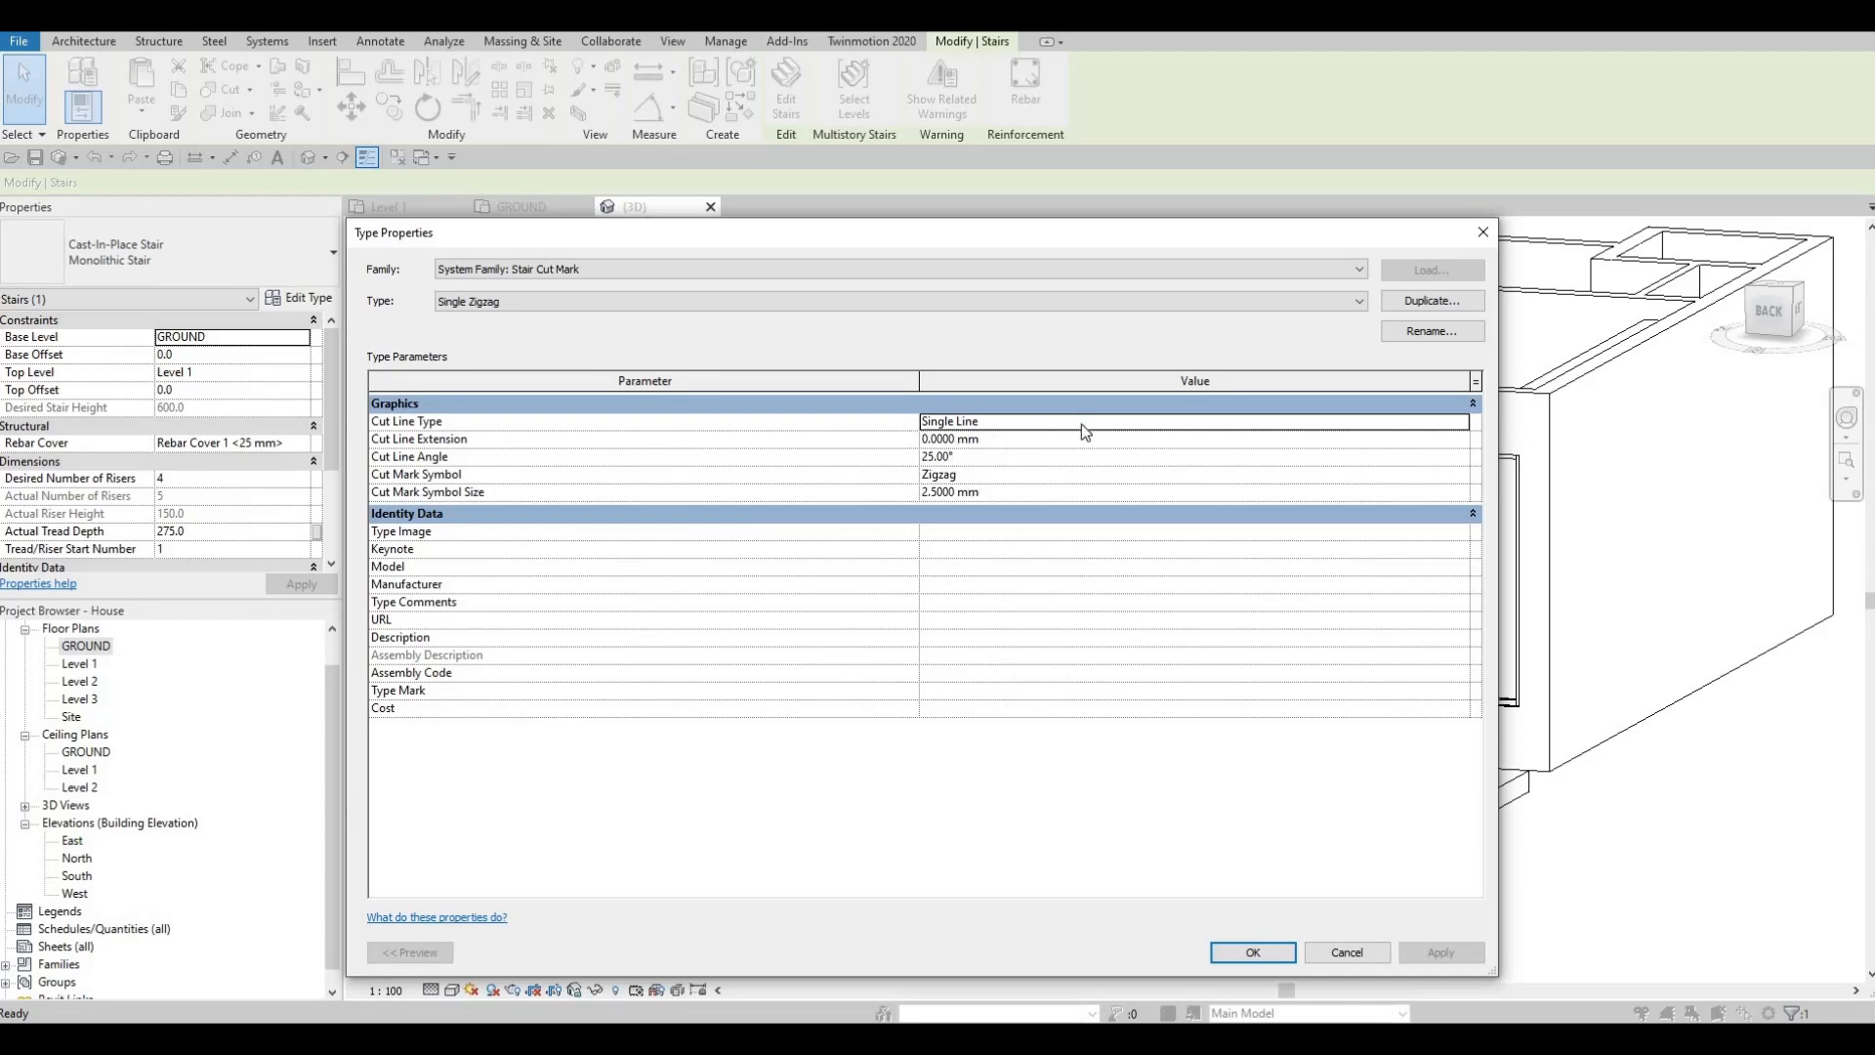
key("Escape")
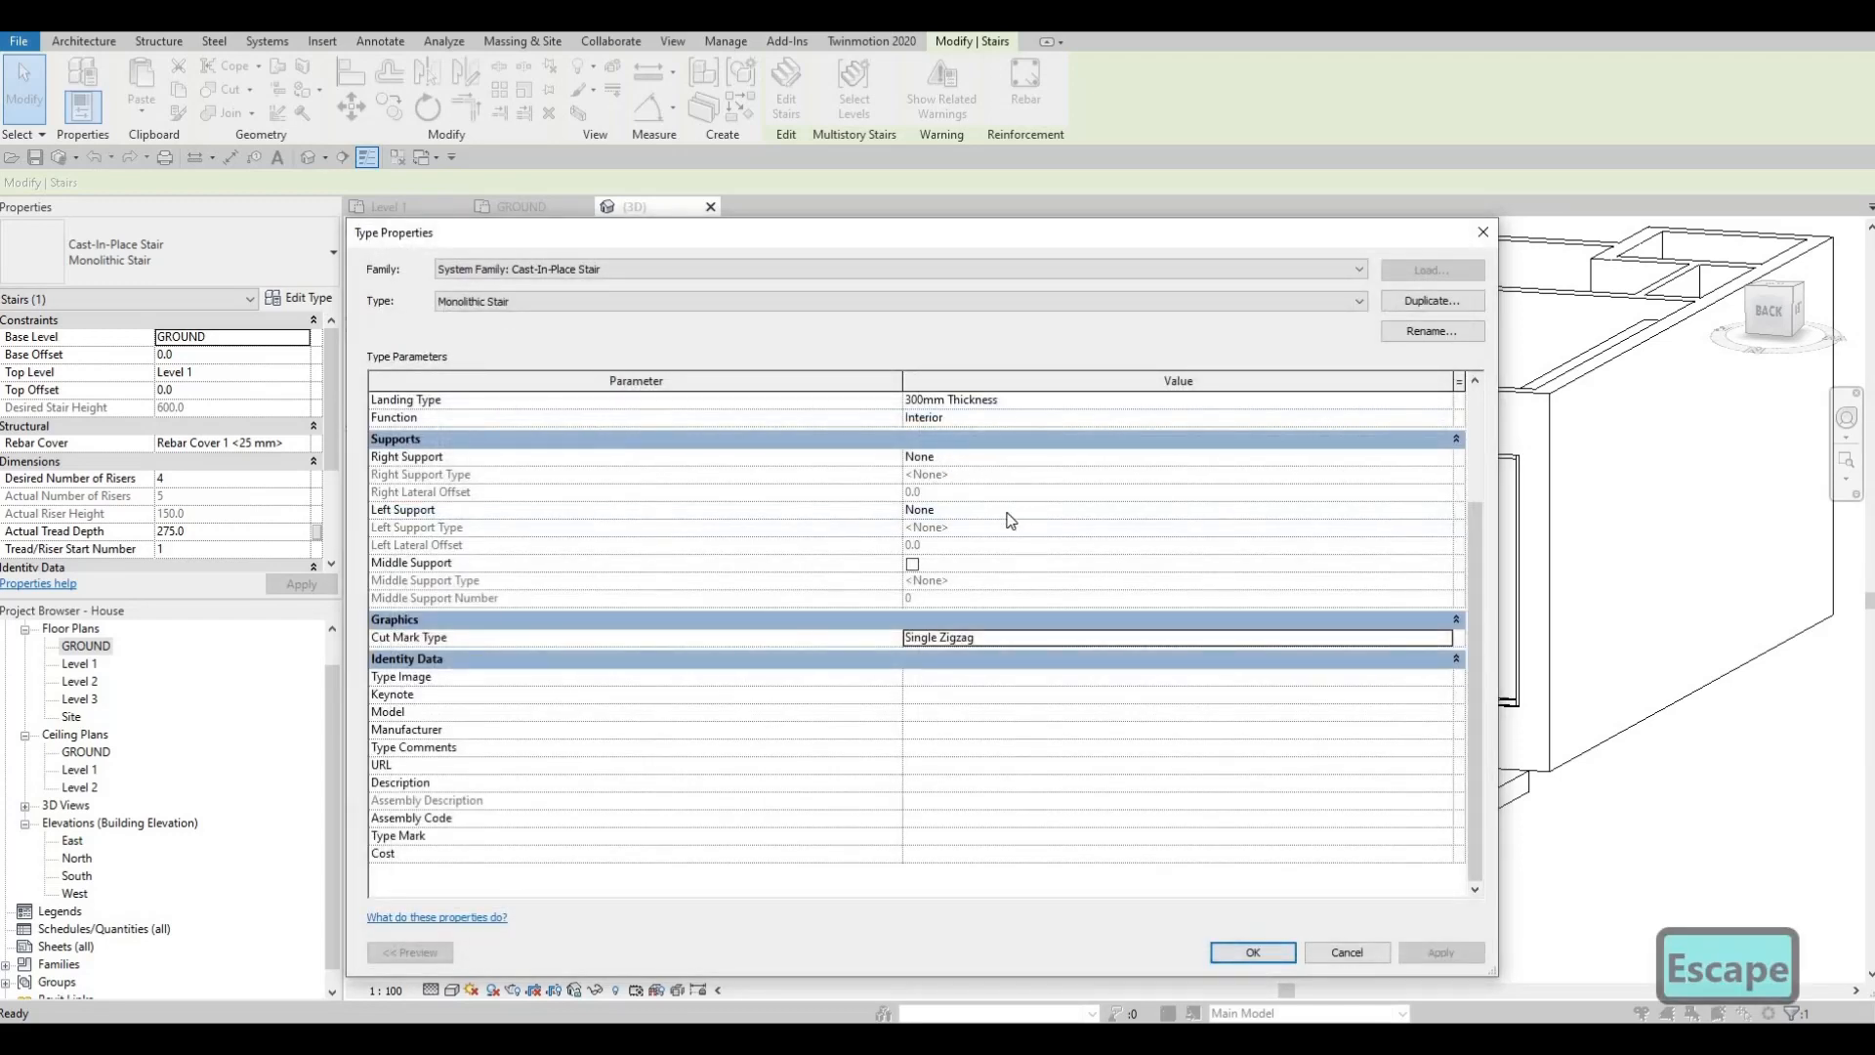
Step: Examine the settings of the Monolithic Stair's 300mm Thickness landing type and 150mm Depth run type
scroll(1010, 528, "up", 3)
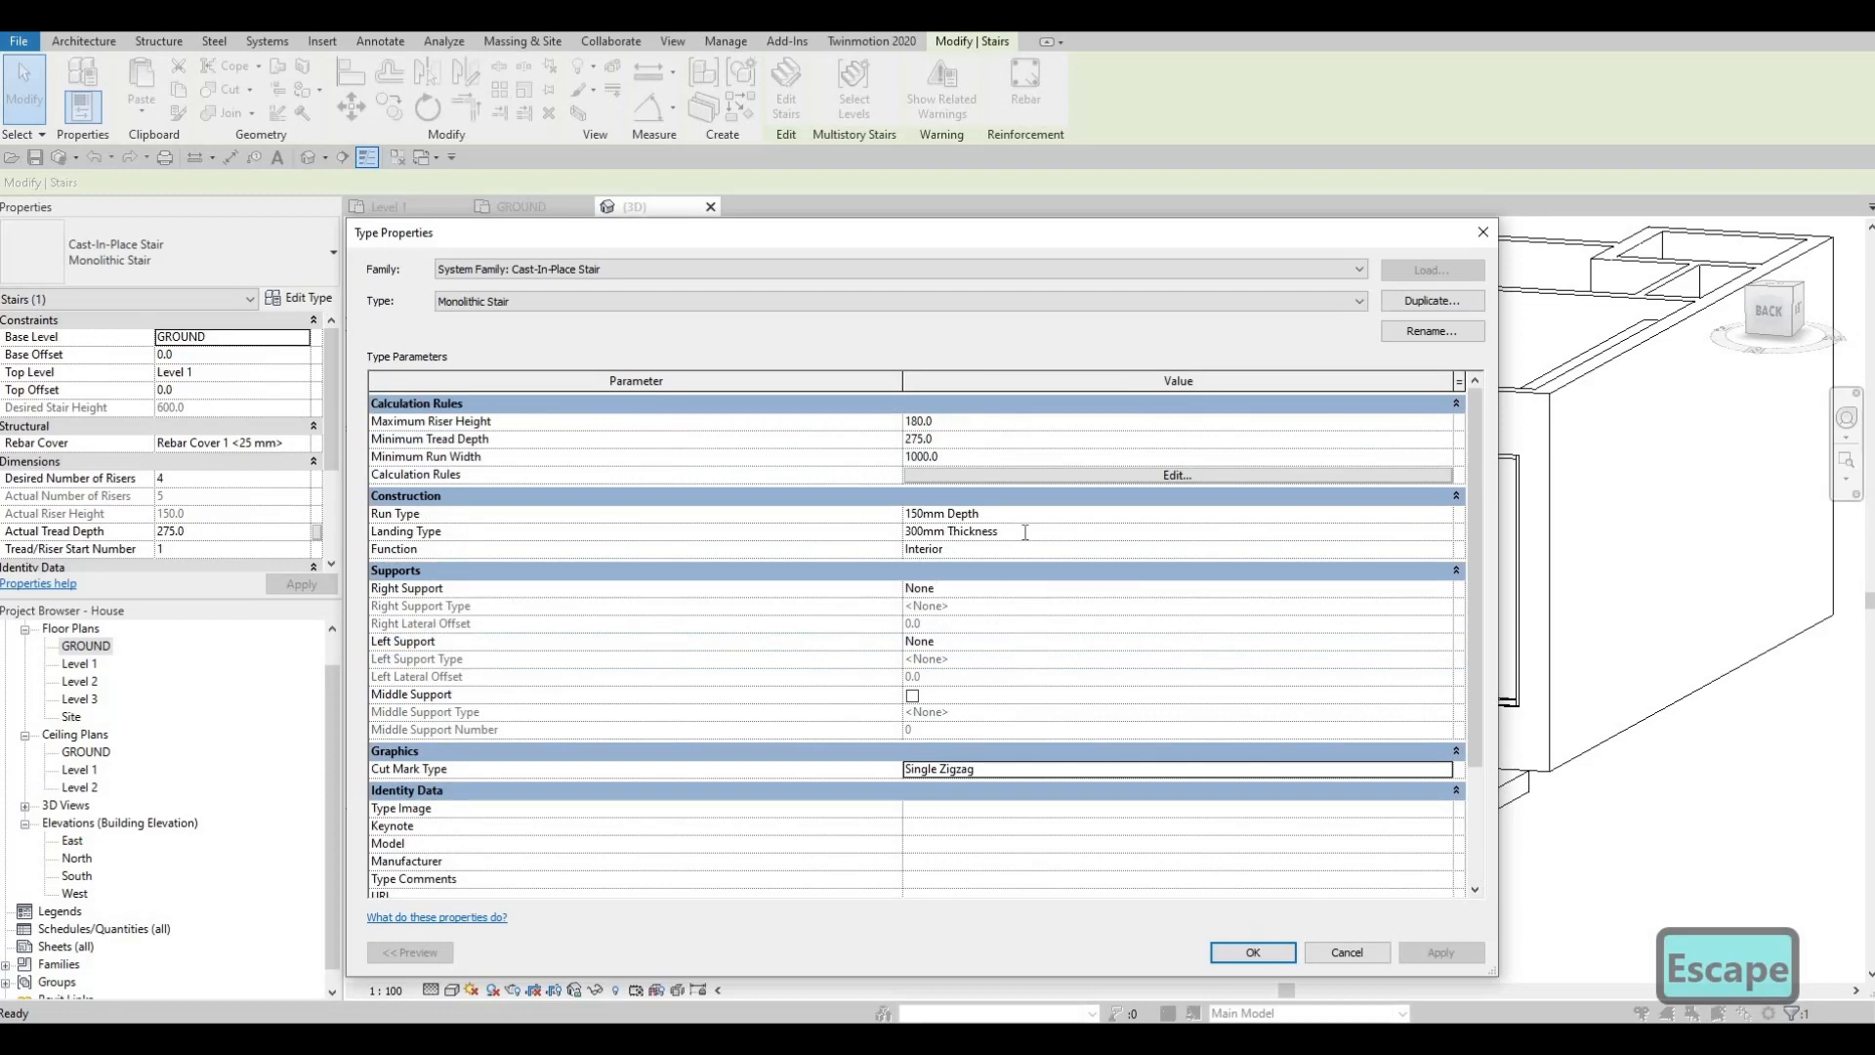
left_click(1025, 533)
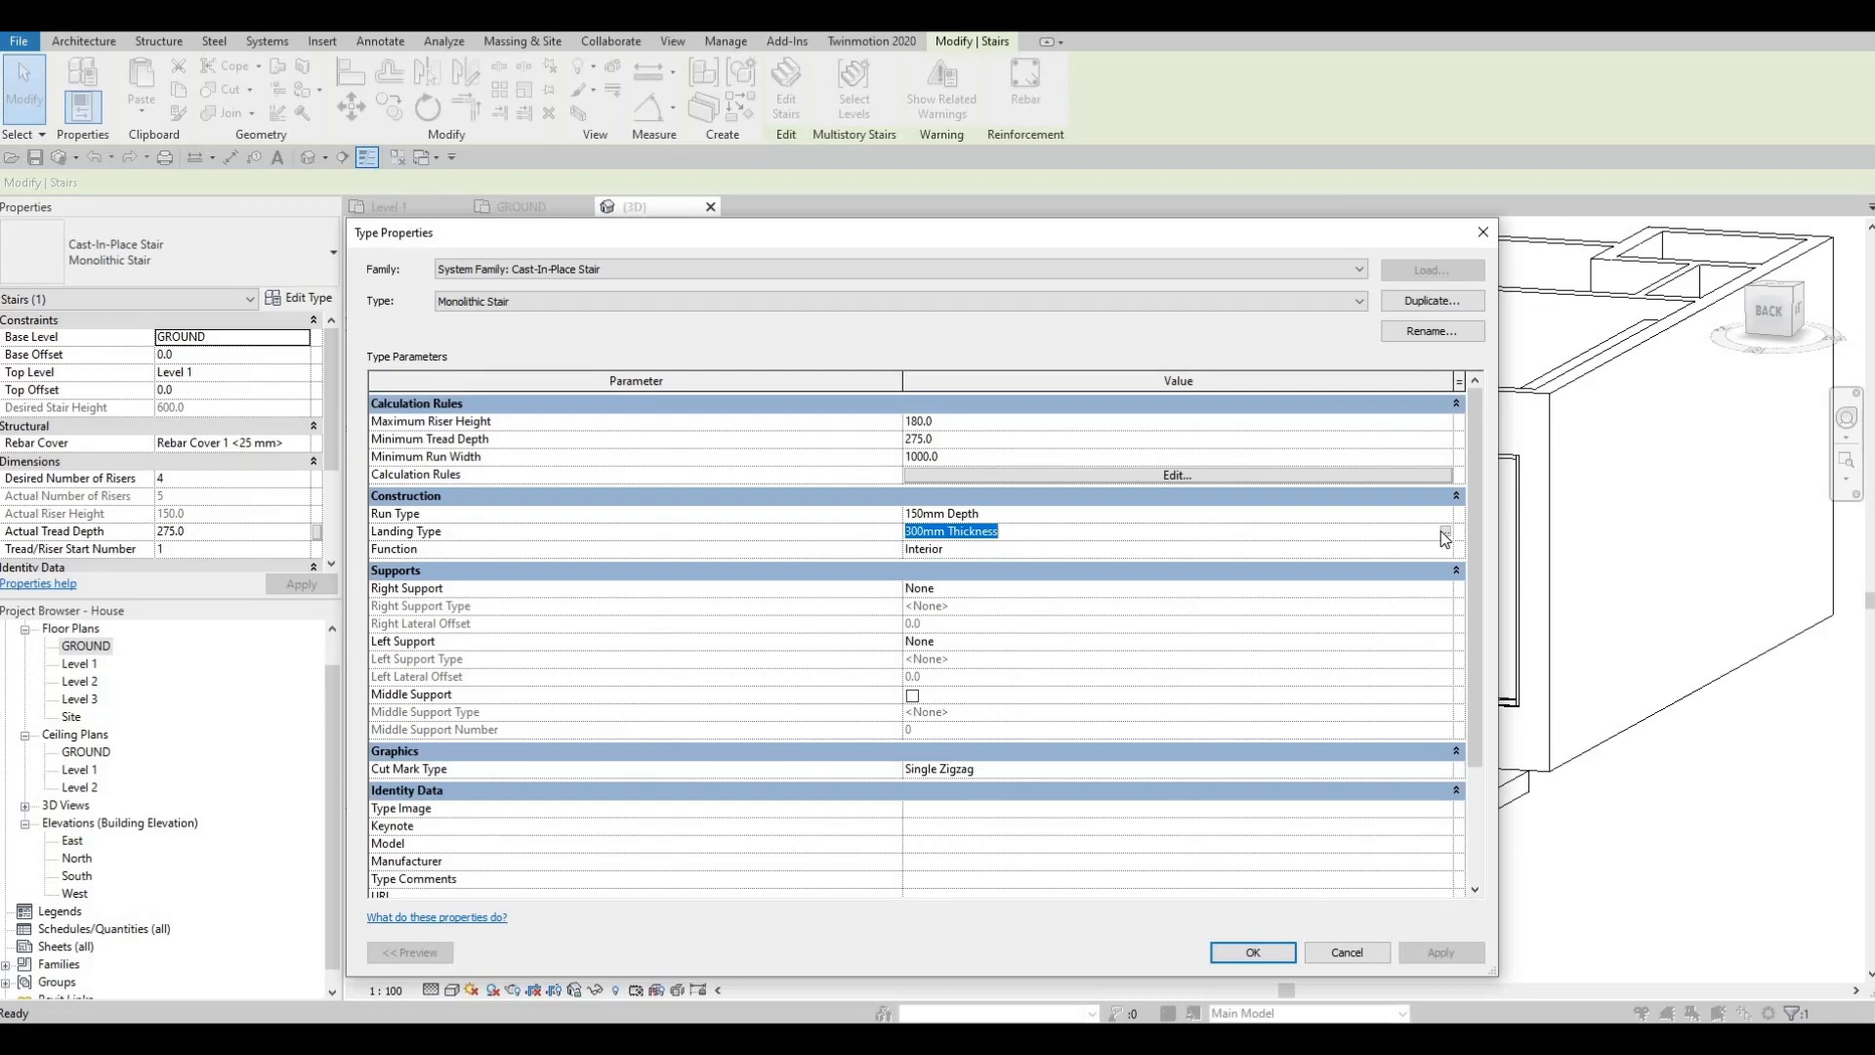
left_click(1445, 533)
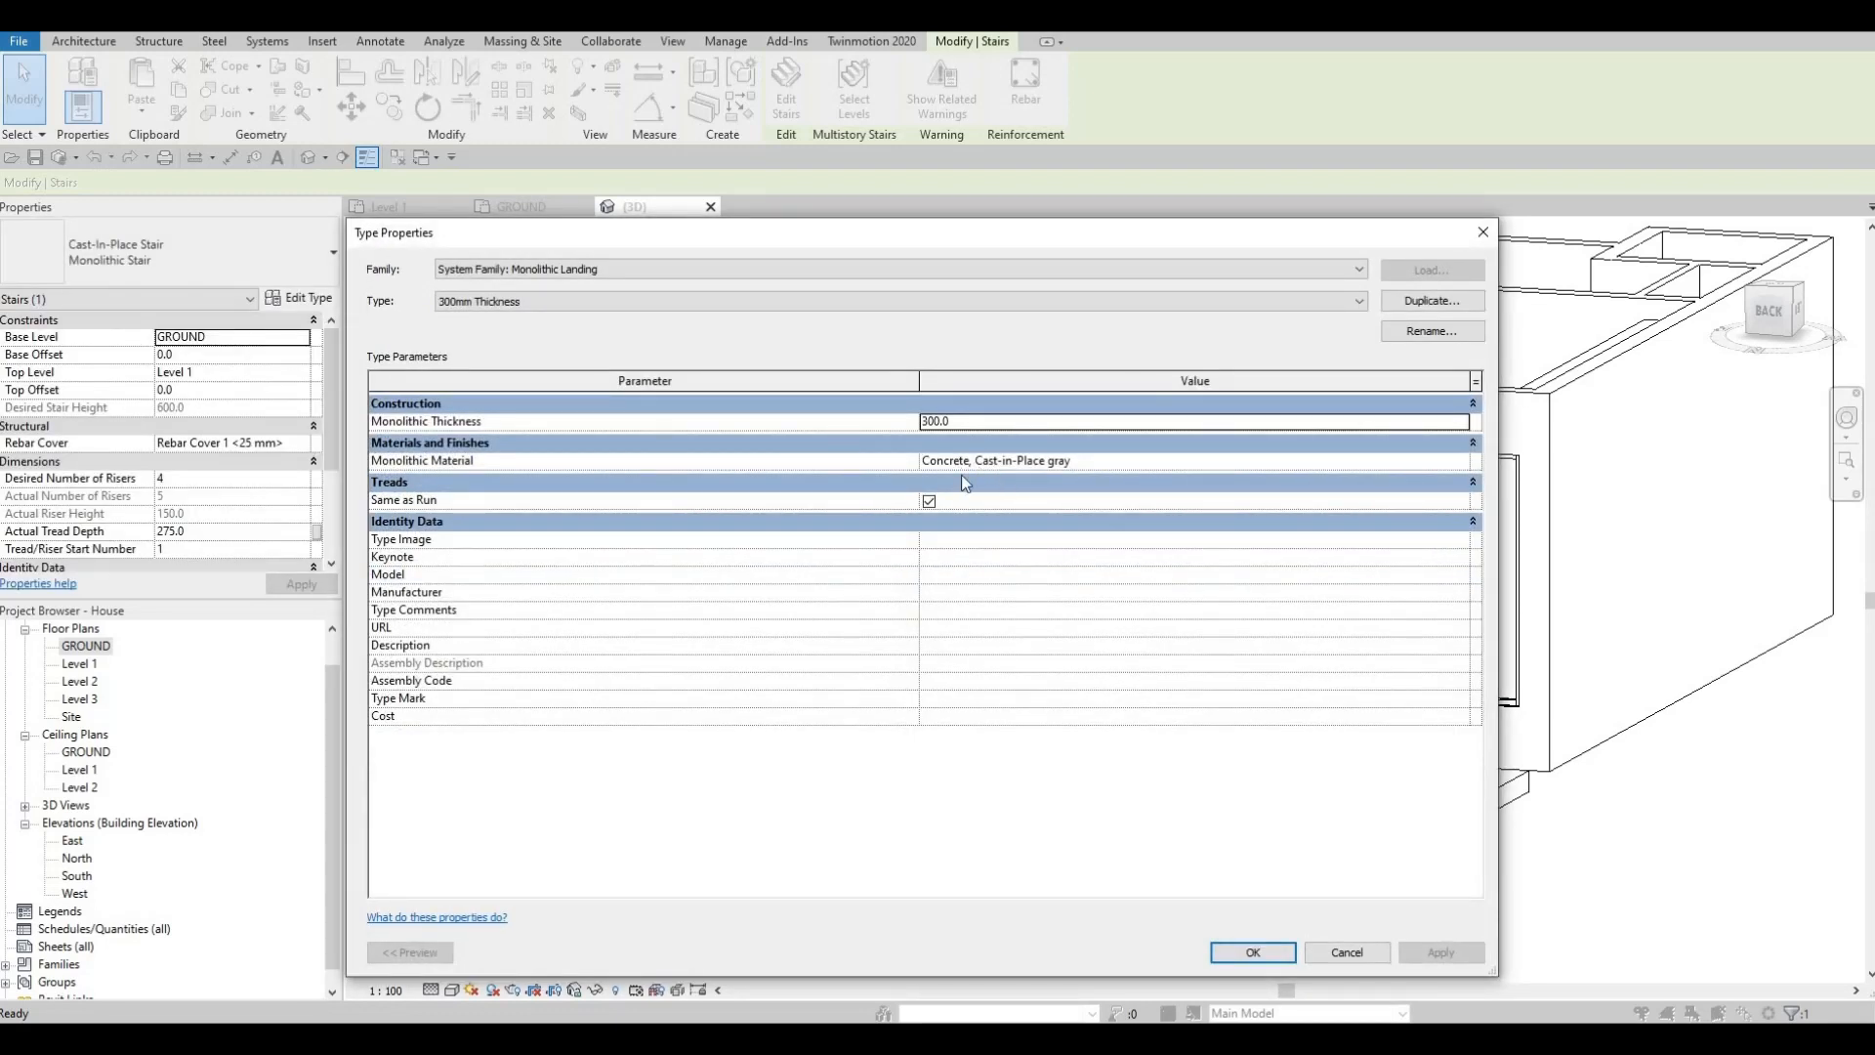
key("Escape")
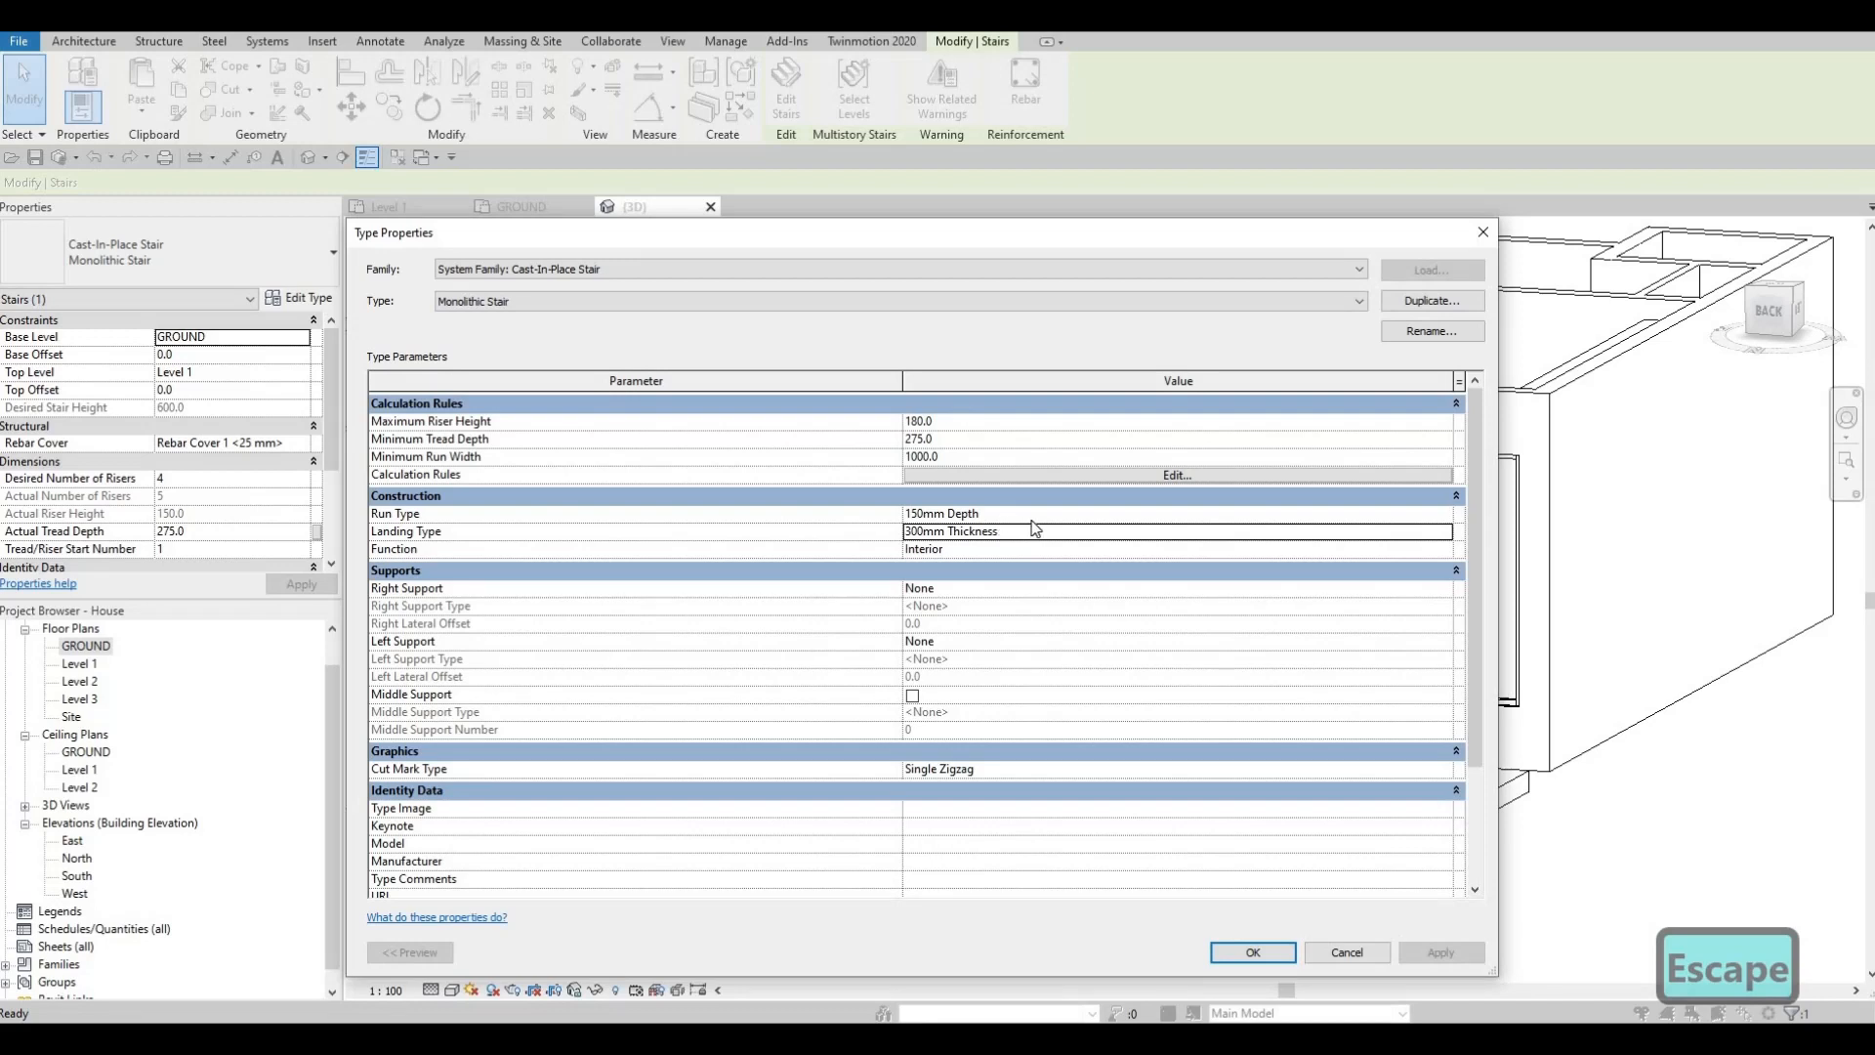
left_click(1437, 515)
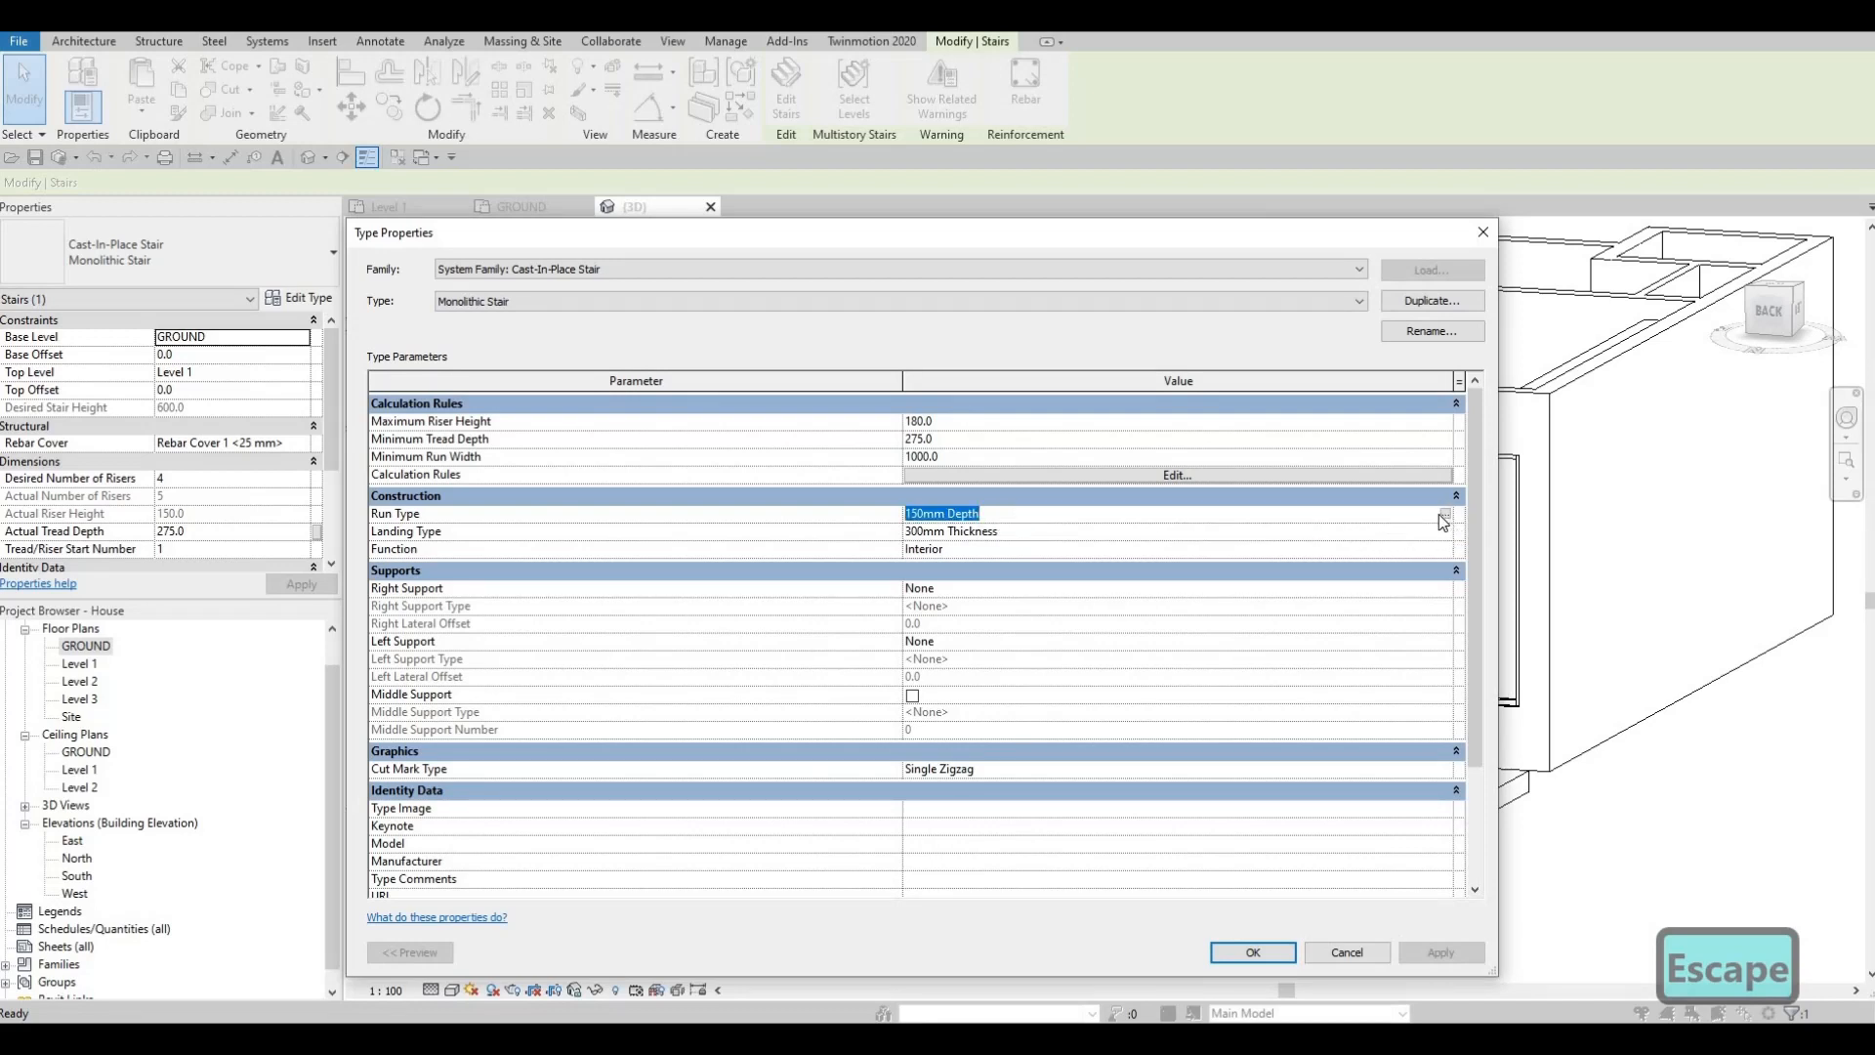
left_click(1444, 515)
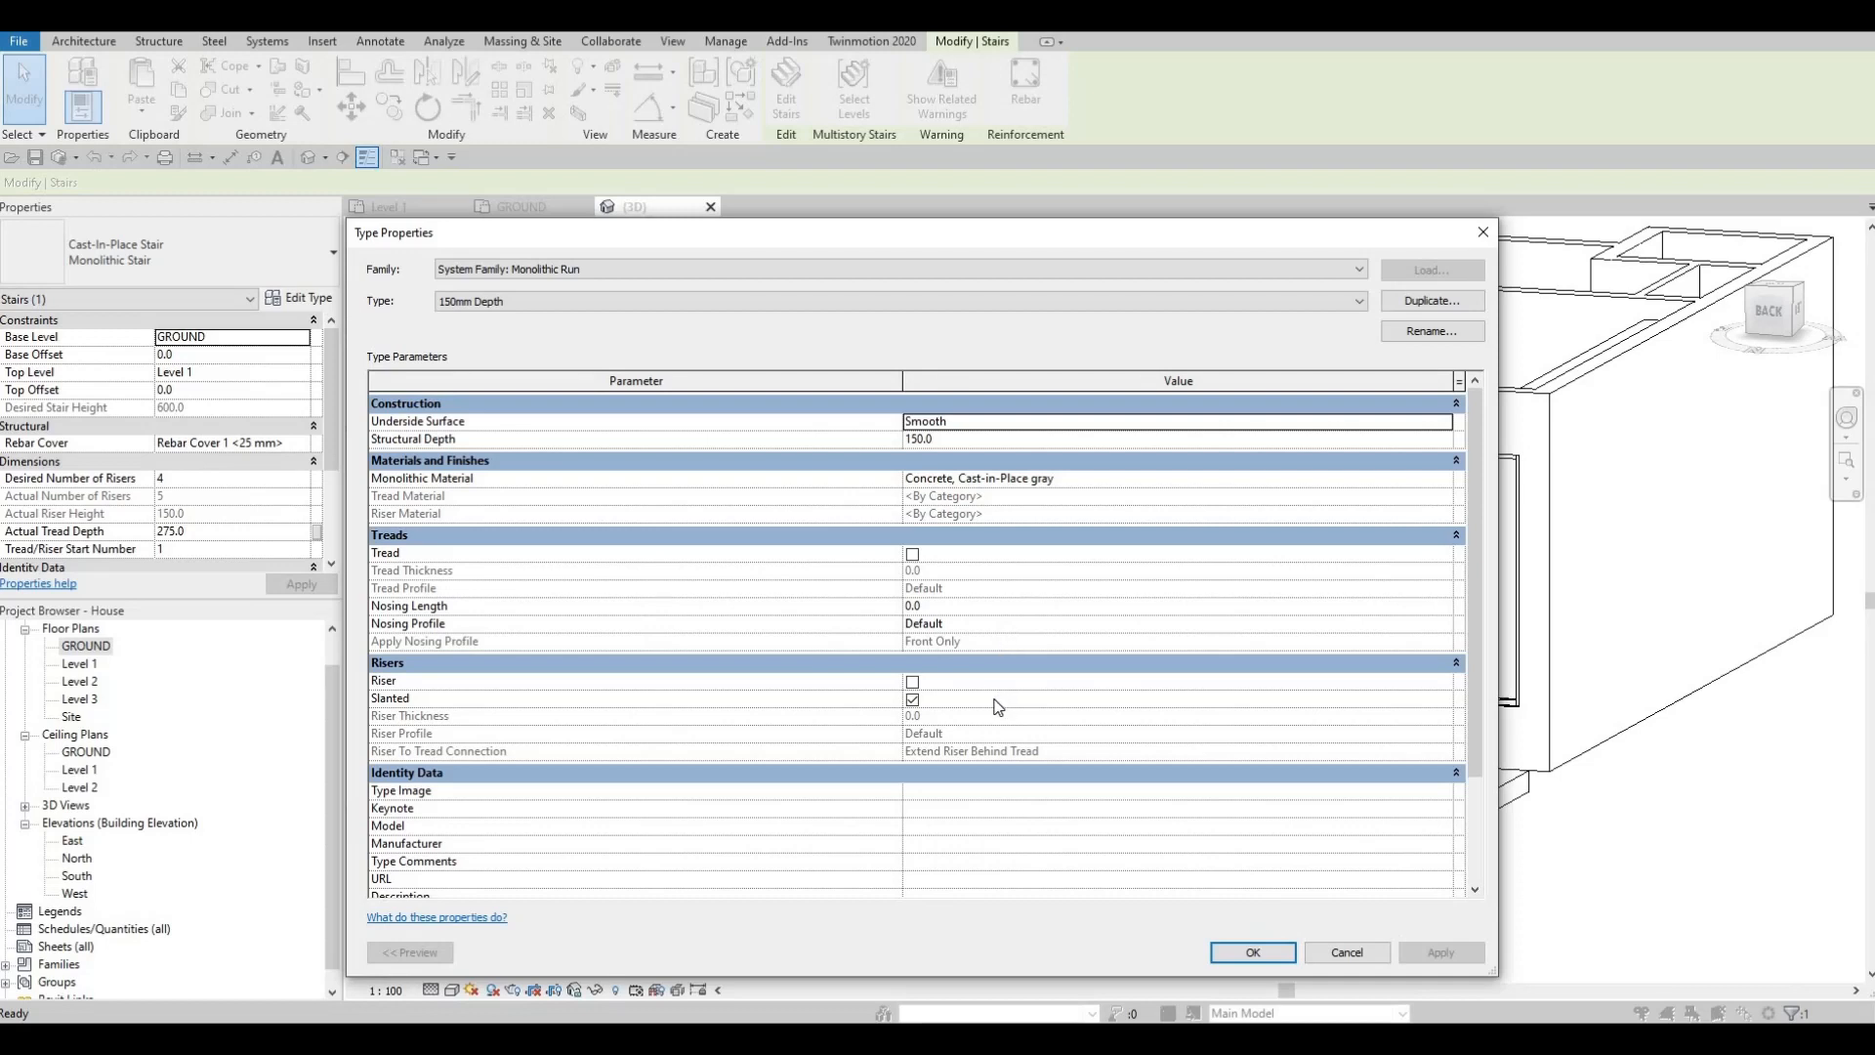
key("Escape")
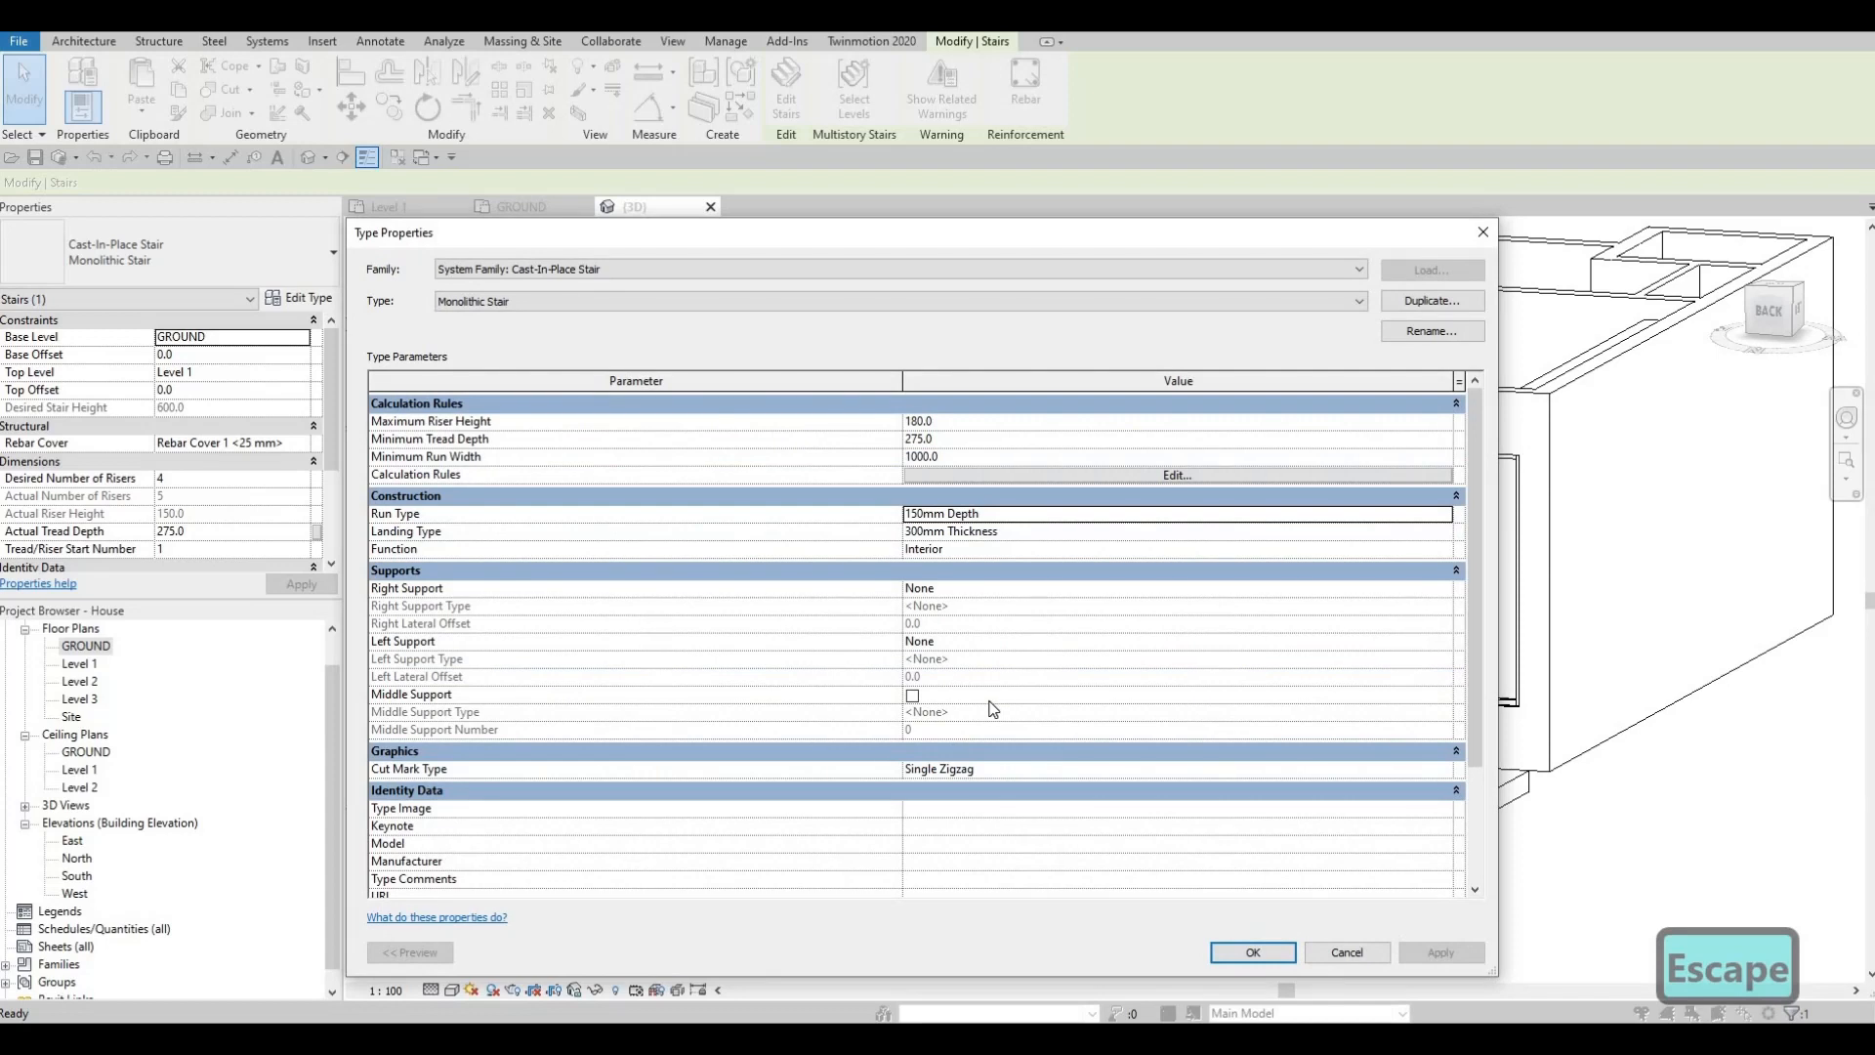
Step: Open the properties of the outdoor stair's 150mm Depth run type and examine its monolithic material setting
key("ctrl+z")
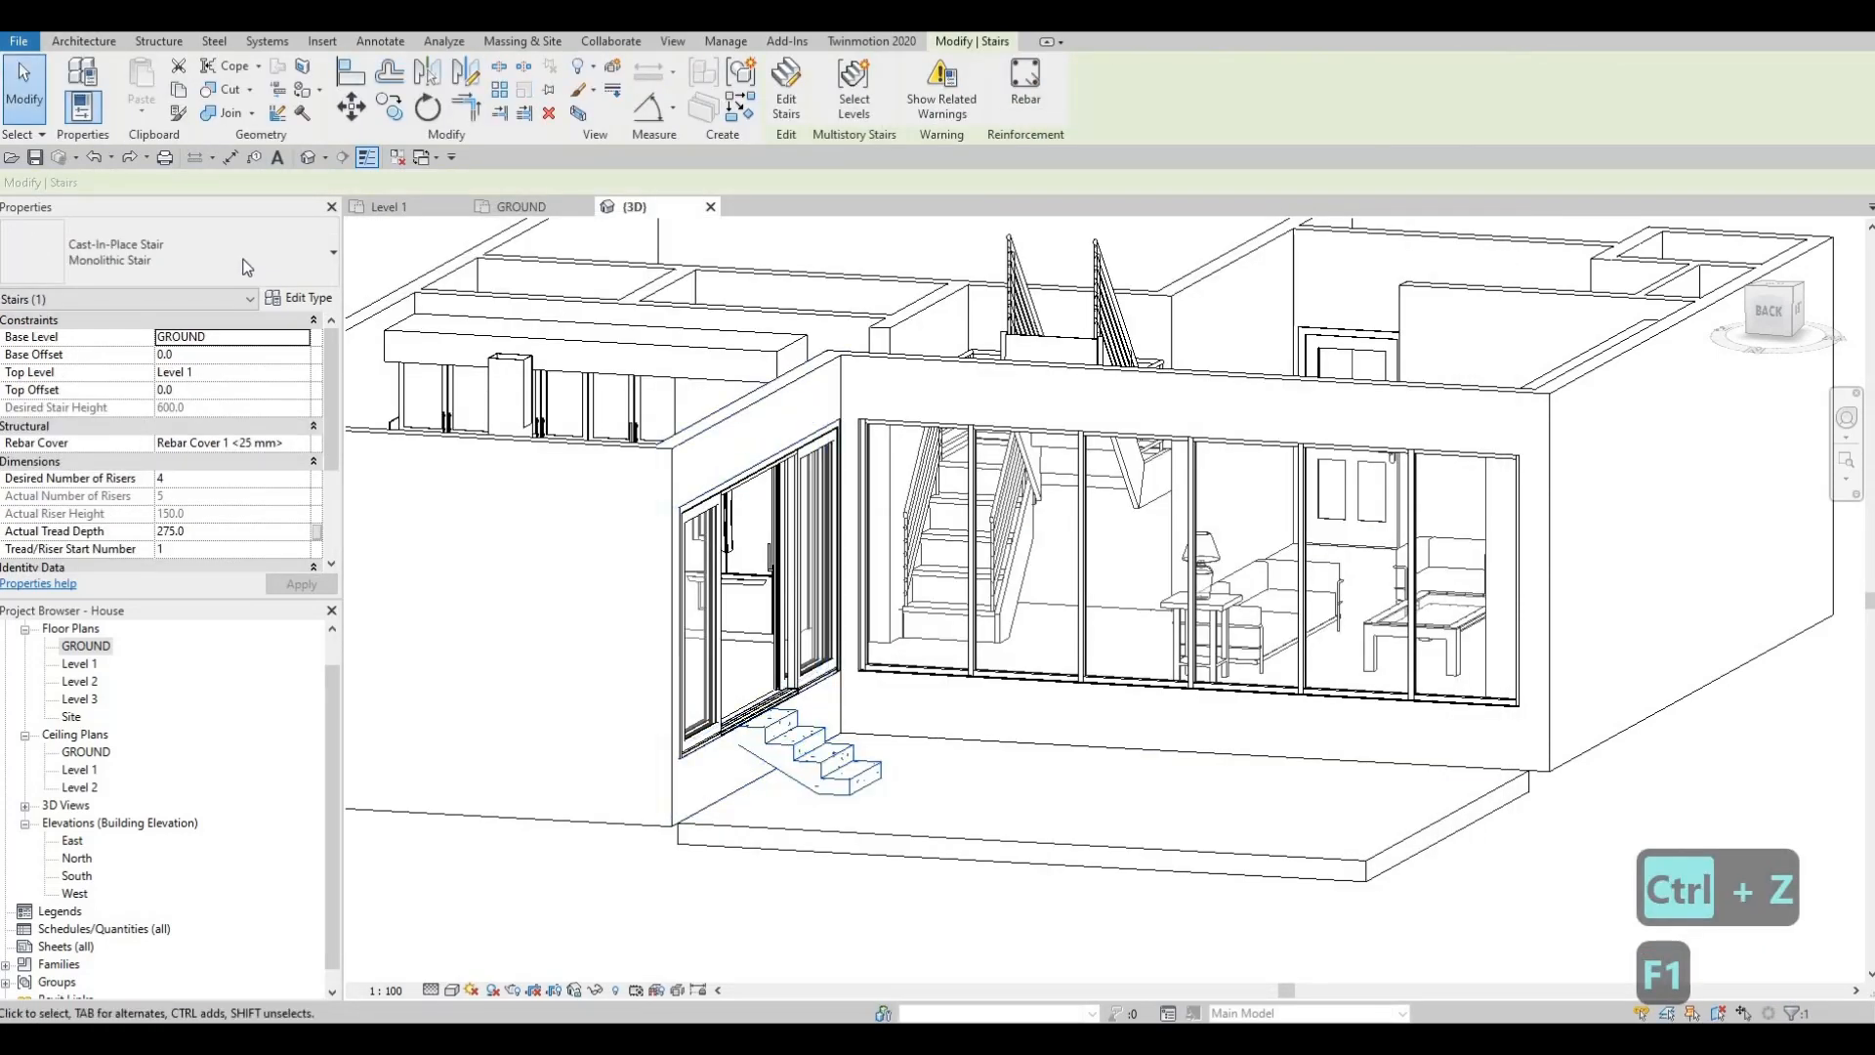
left_click(289, 305)
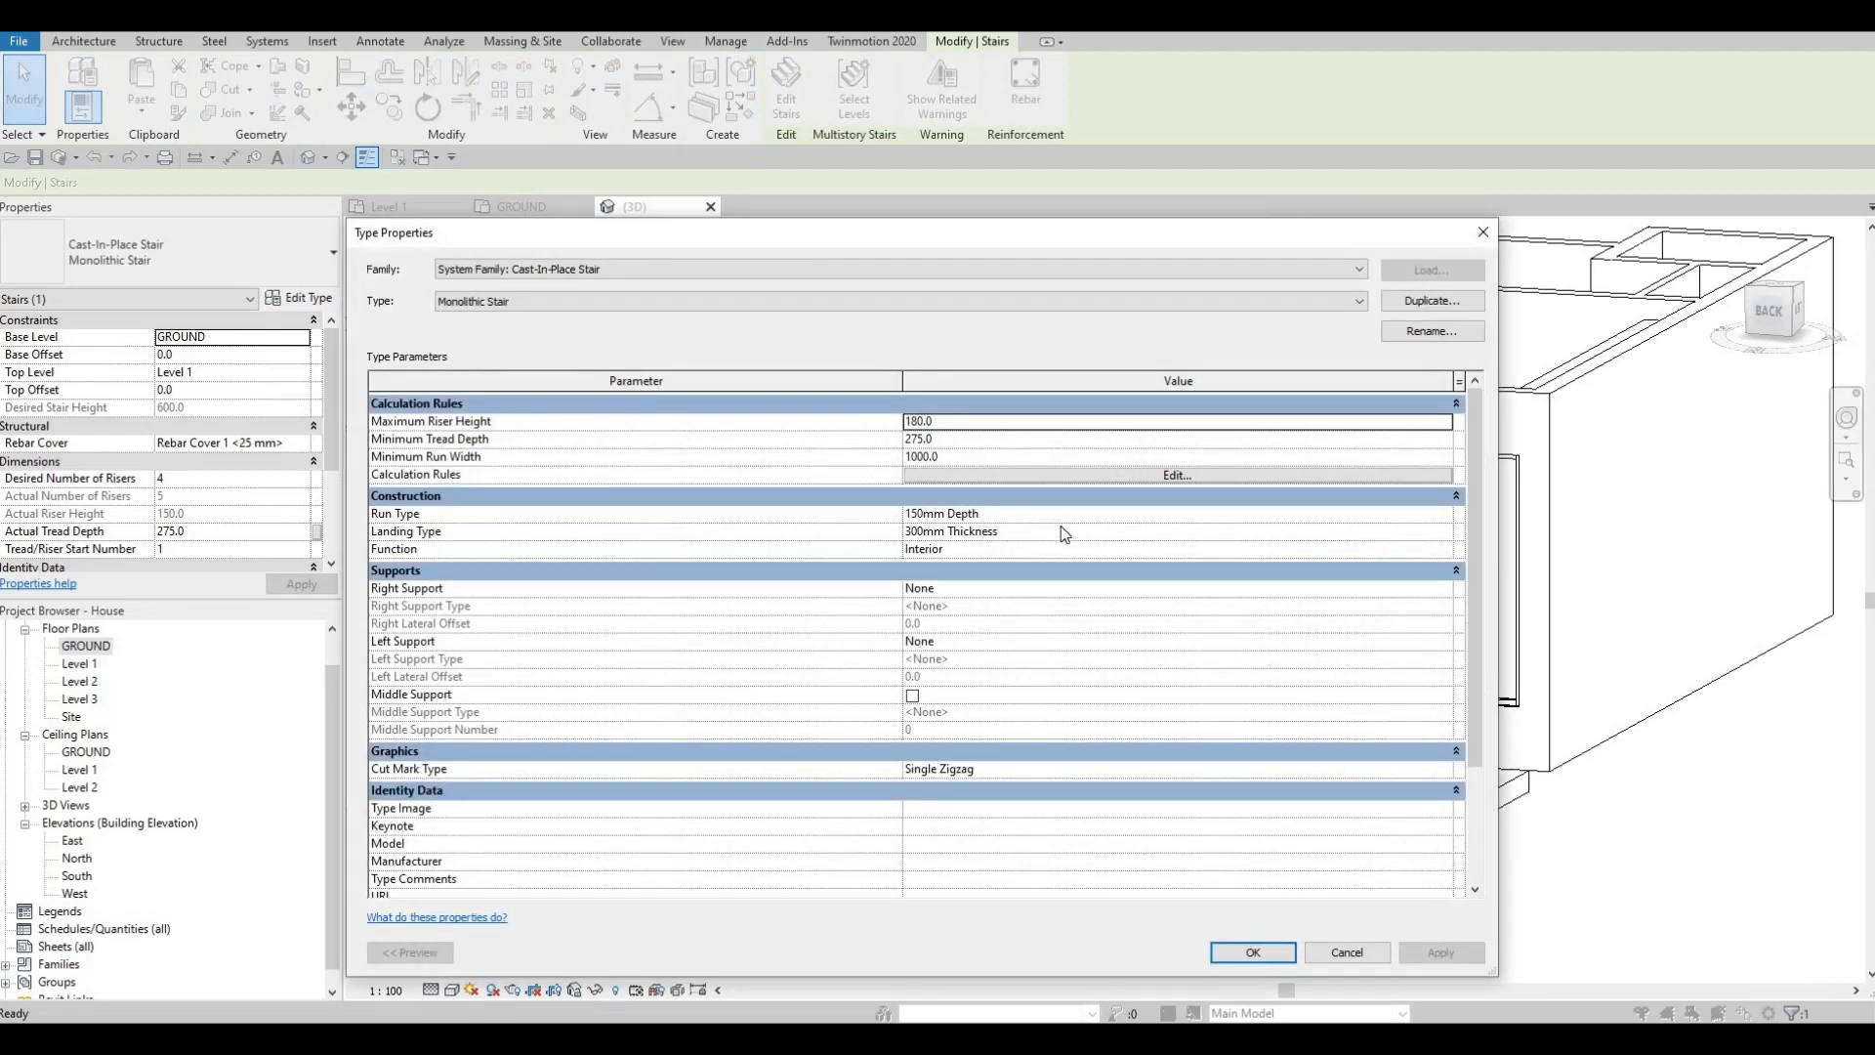
left_click(1384, 515)
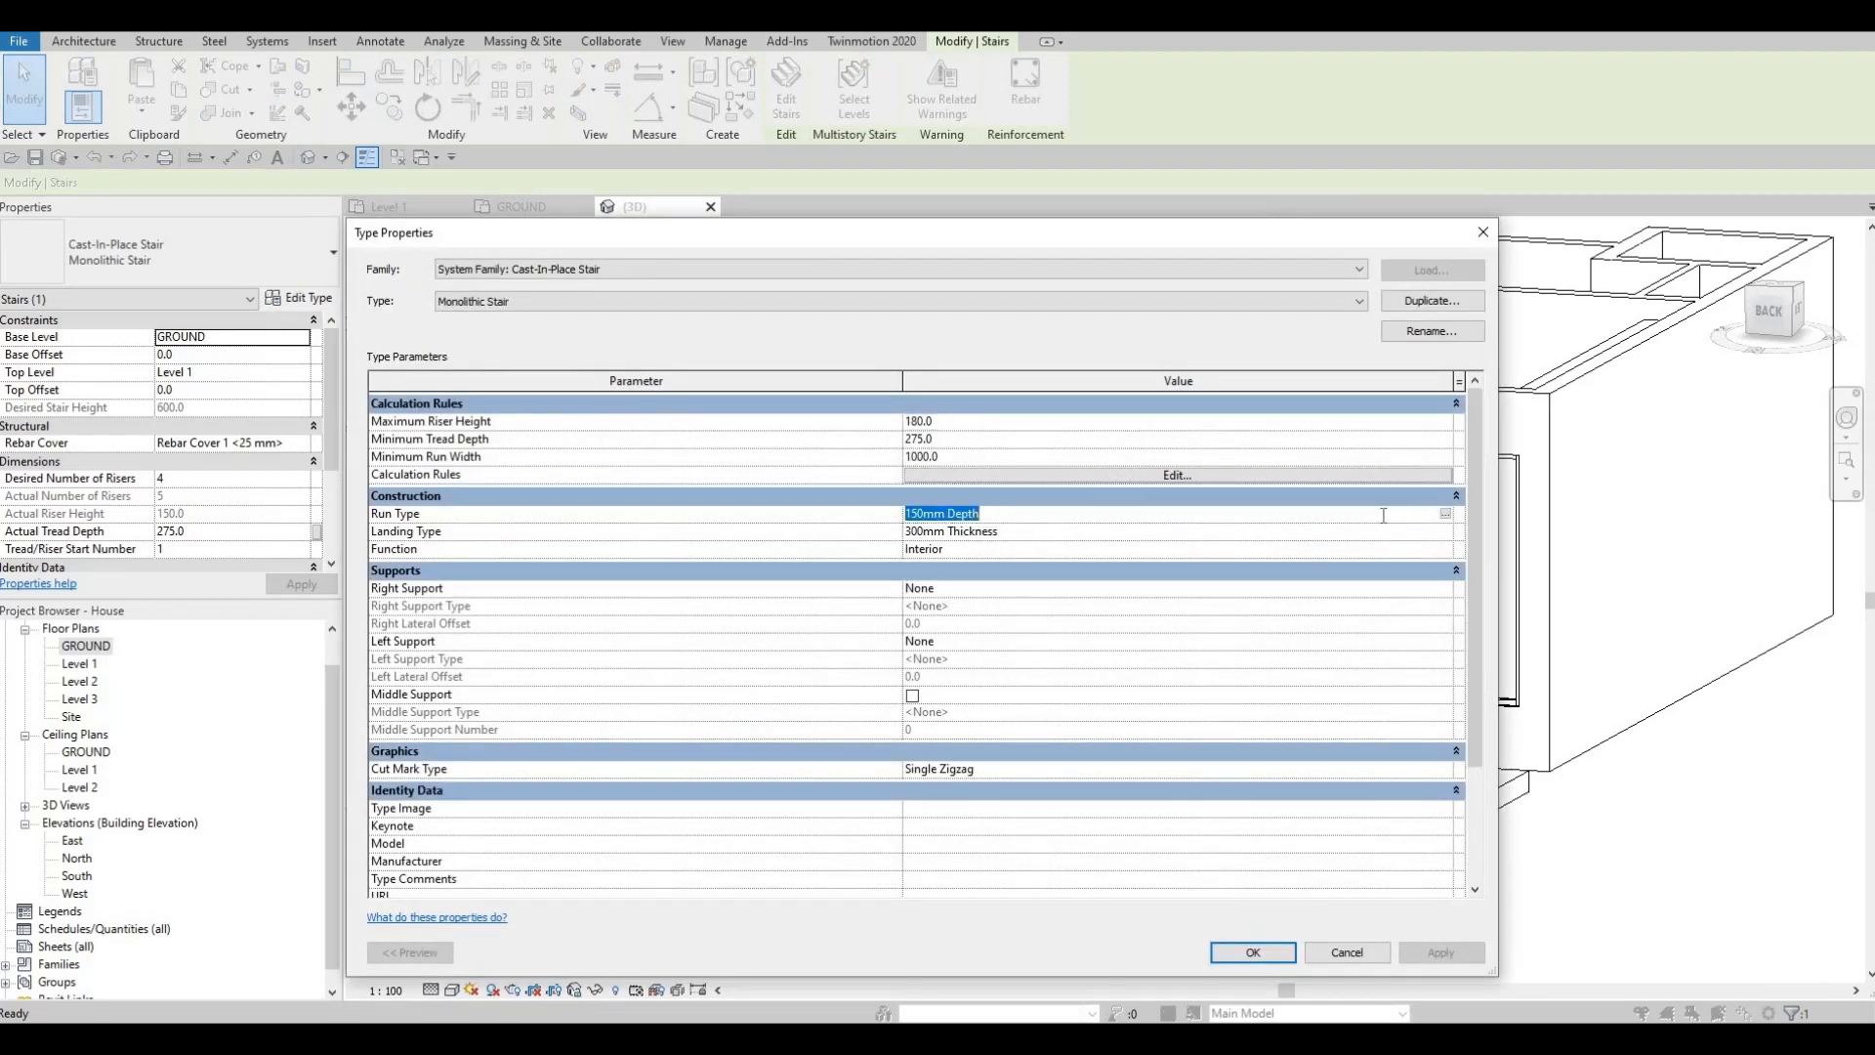
left_click(1446, 516)
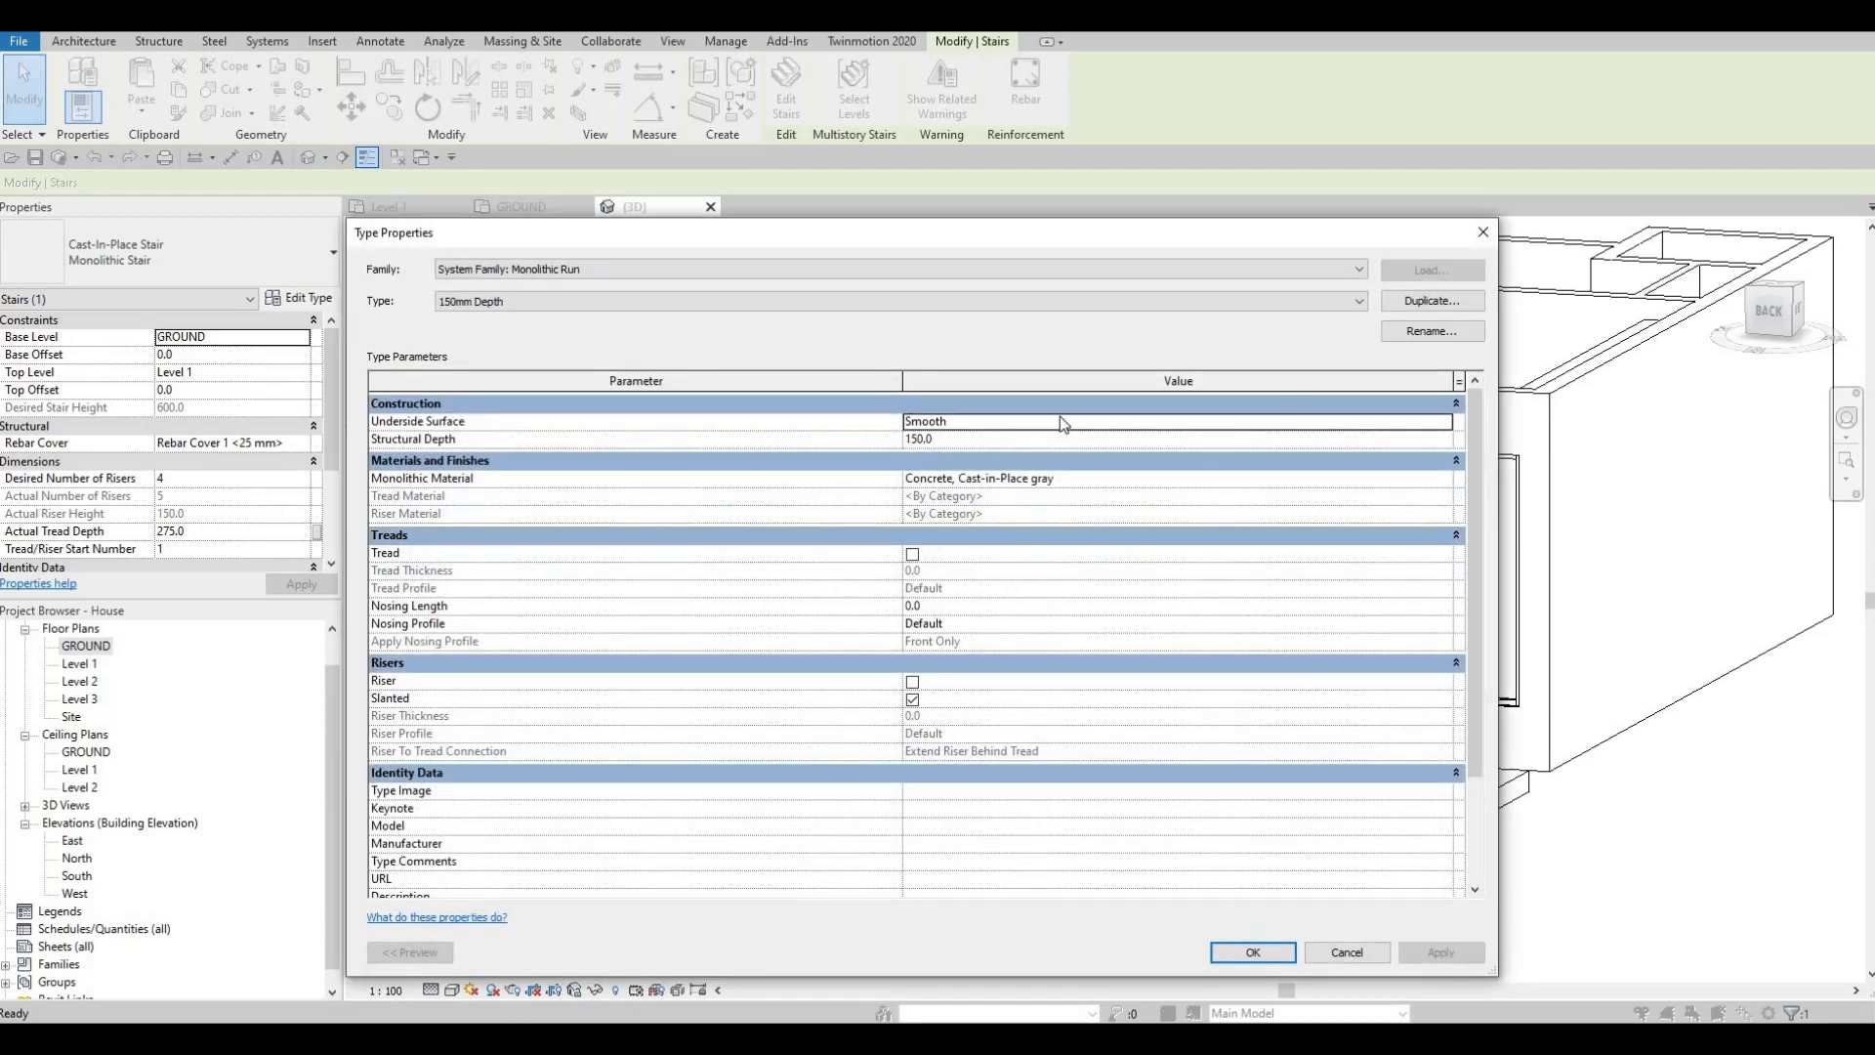
left_click_drag(949, 247, 897, 216)
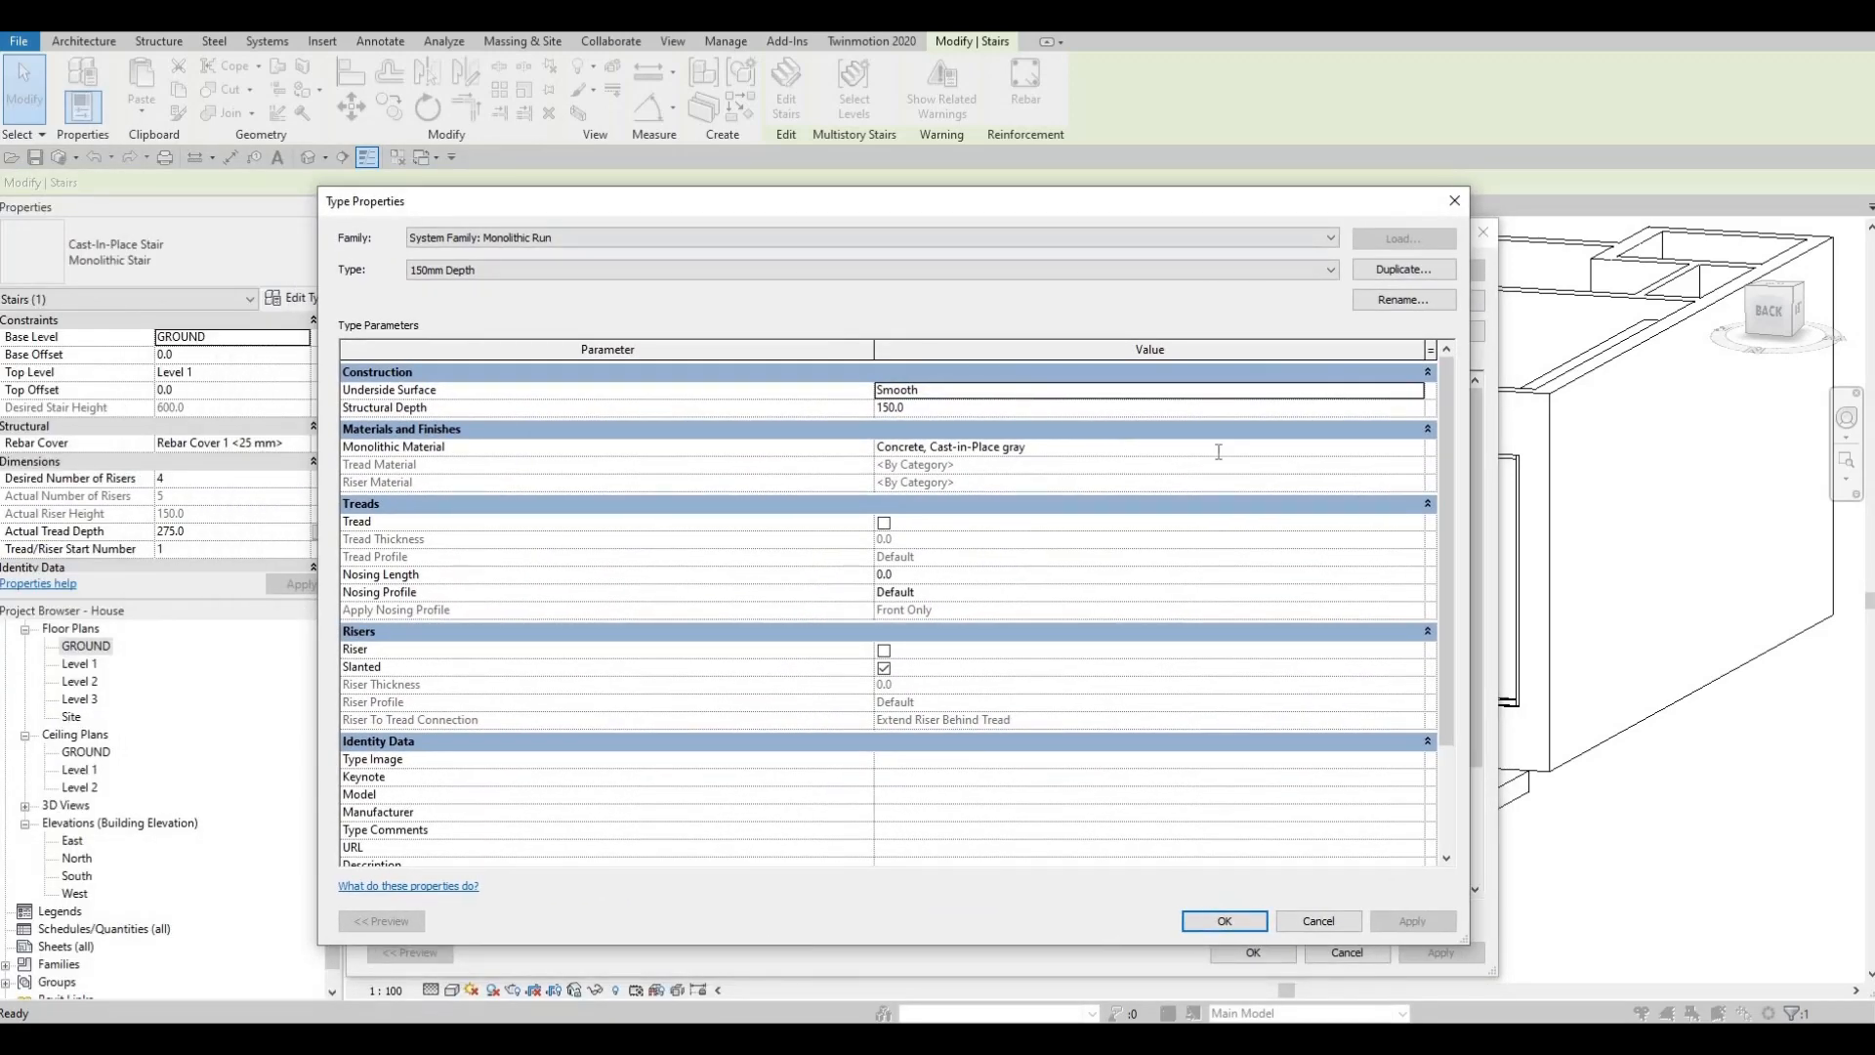
left_click(1409, 454)
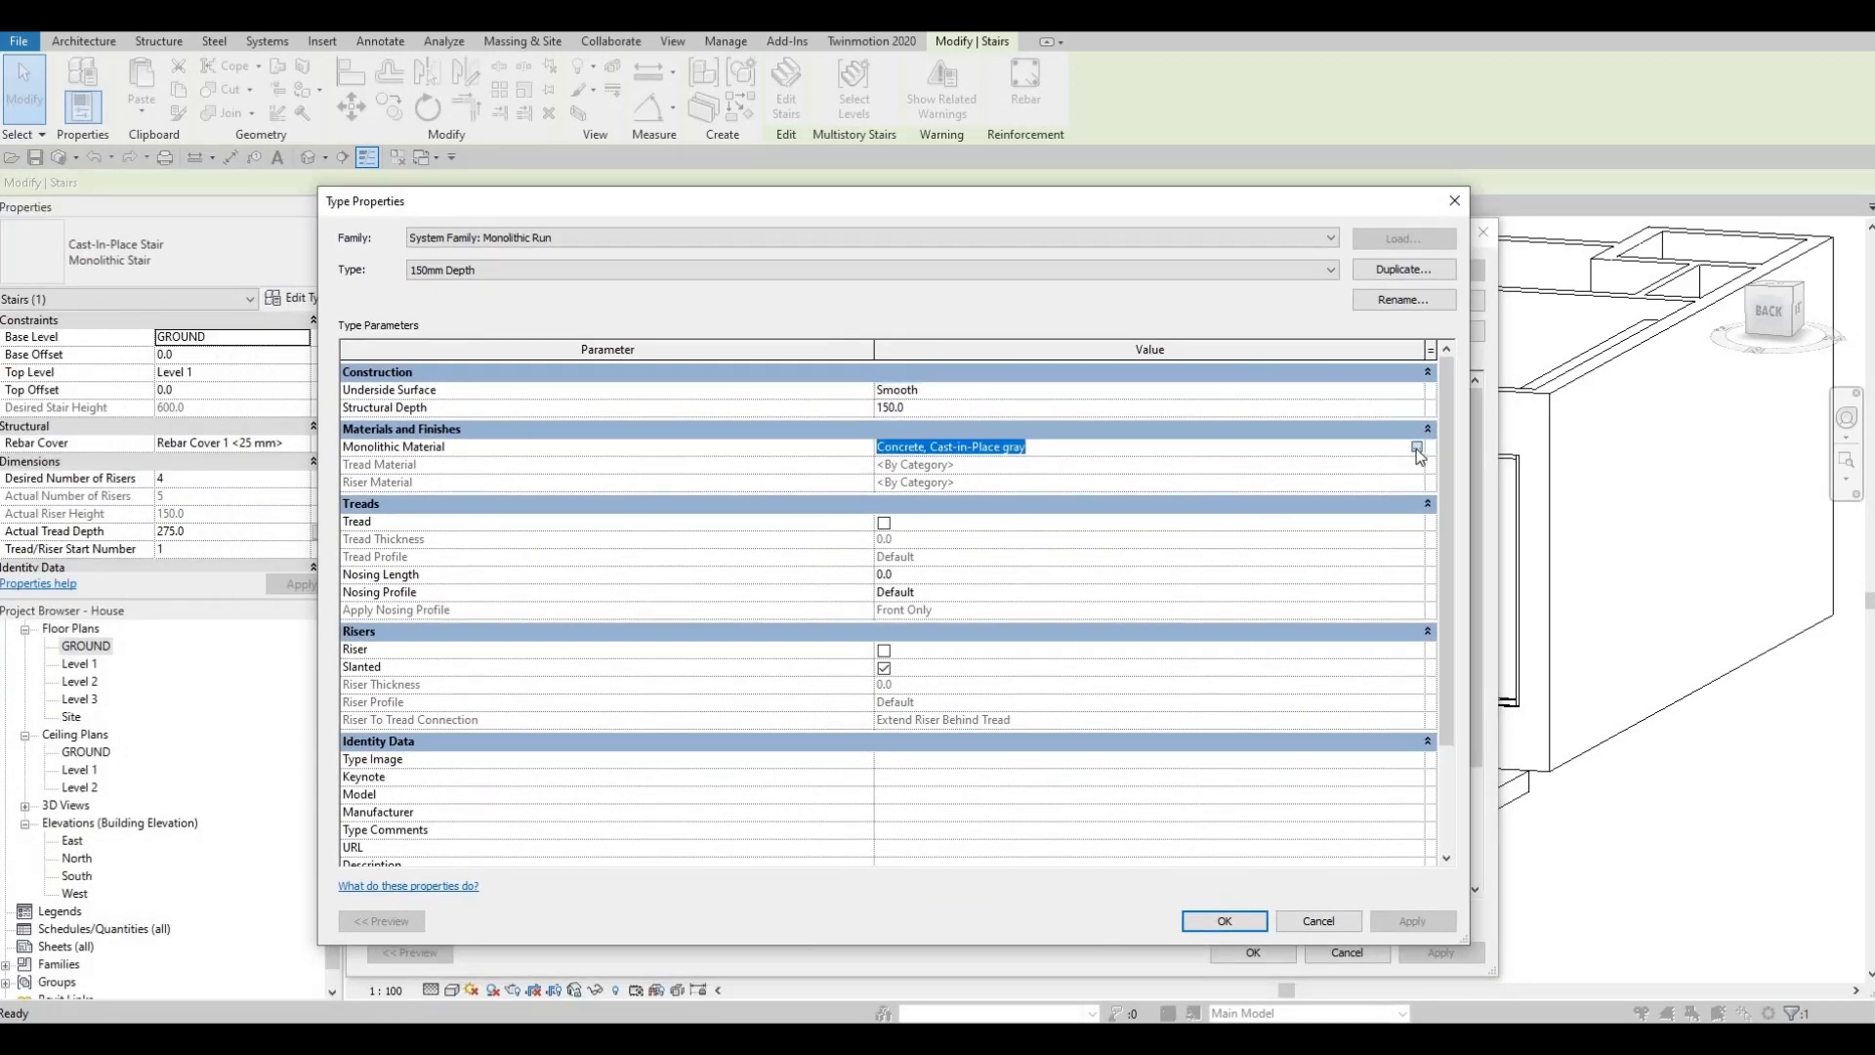
left_click(1418, 447)
key("Escape")
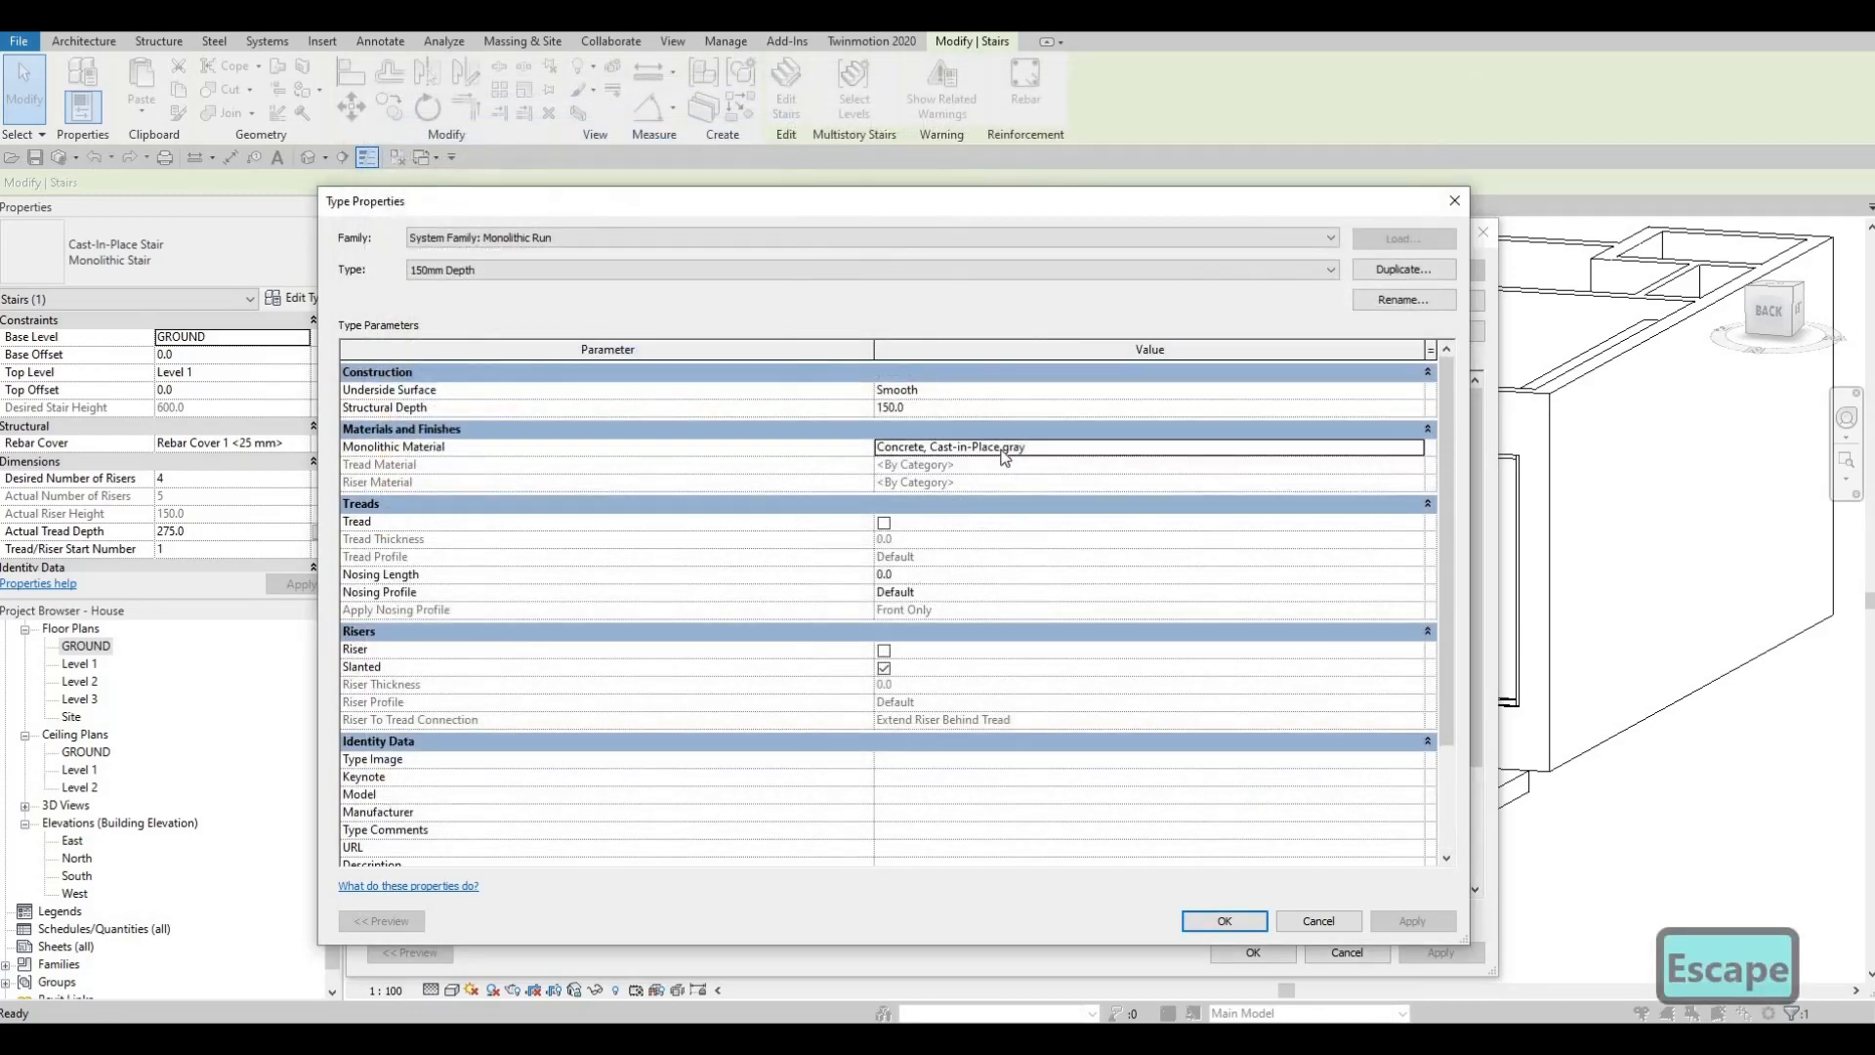
Step: Set the 150mm Depth run type's underside surface to Stepped and apply it to the outdoor stair
left_click(1415, 392)
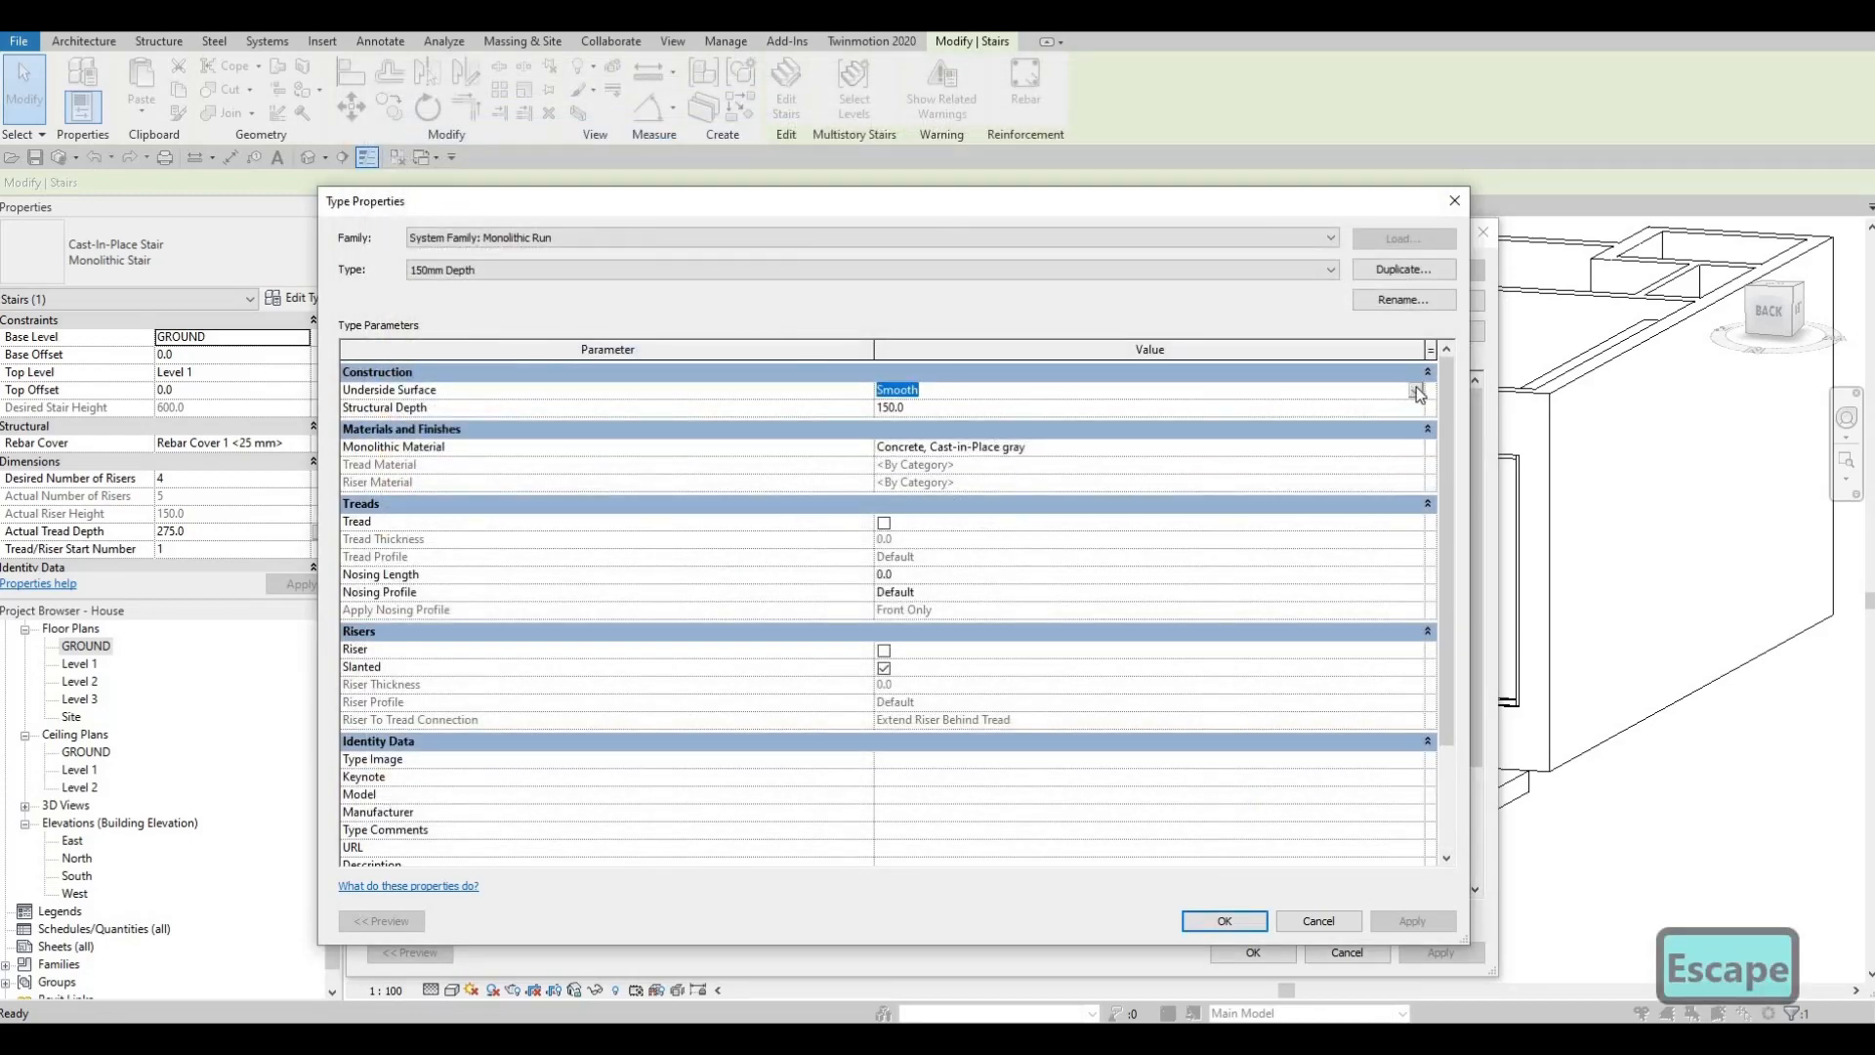
left_click(1416, 390)
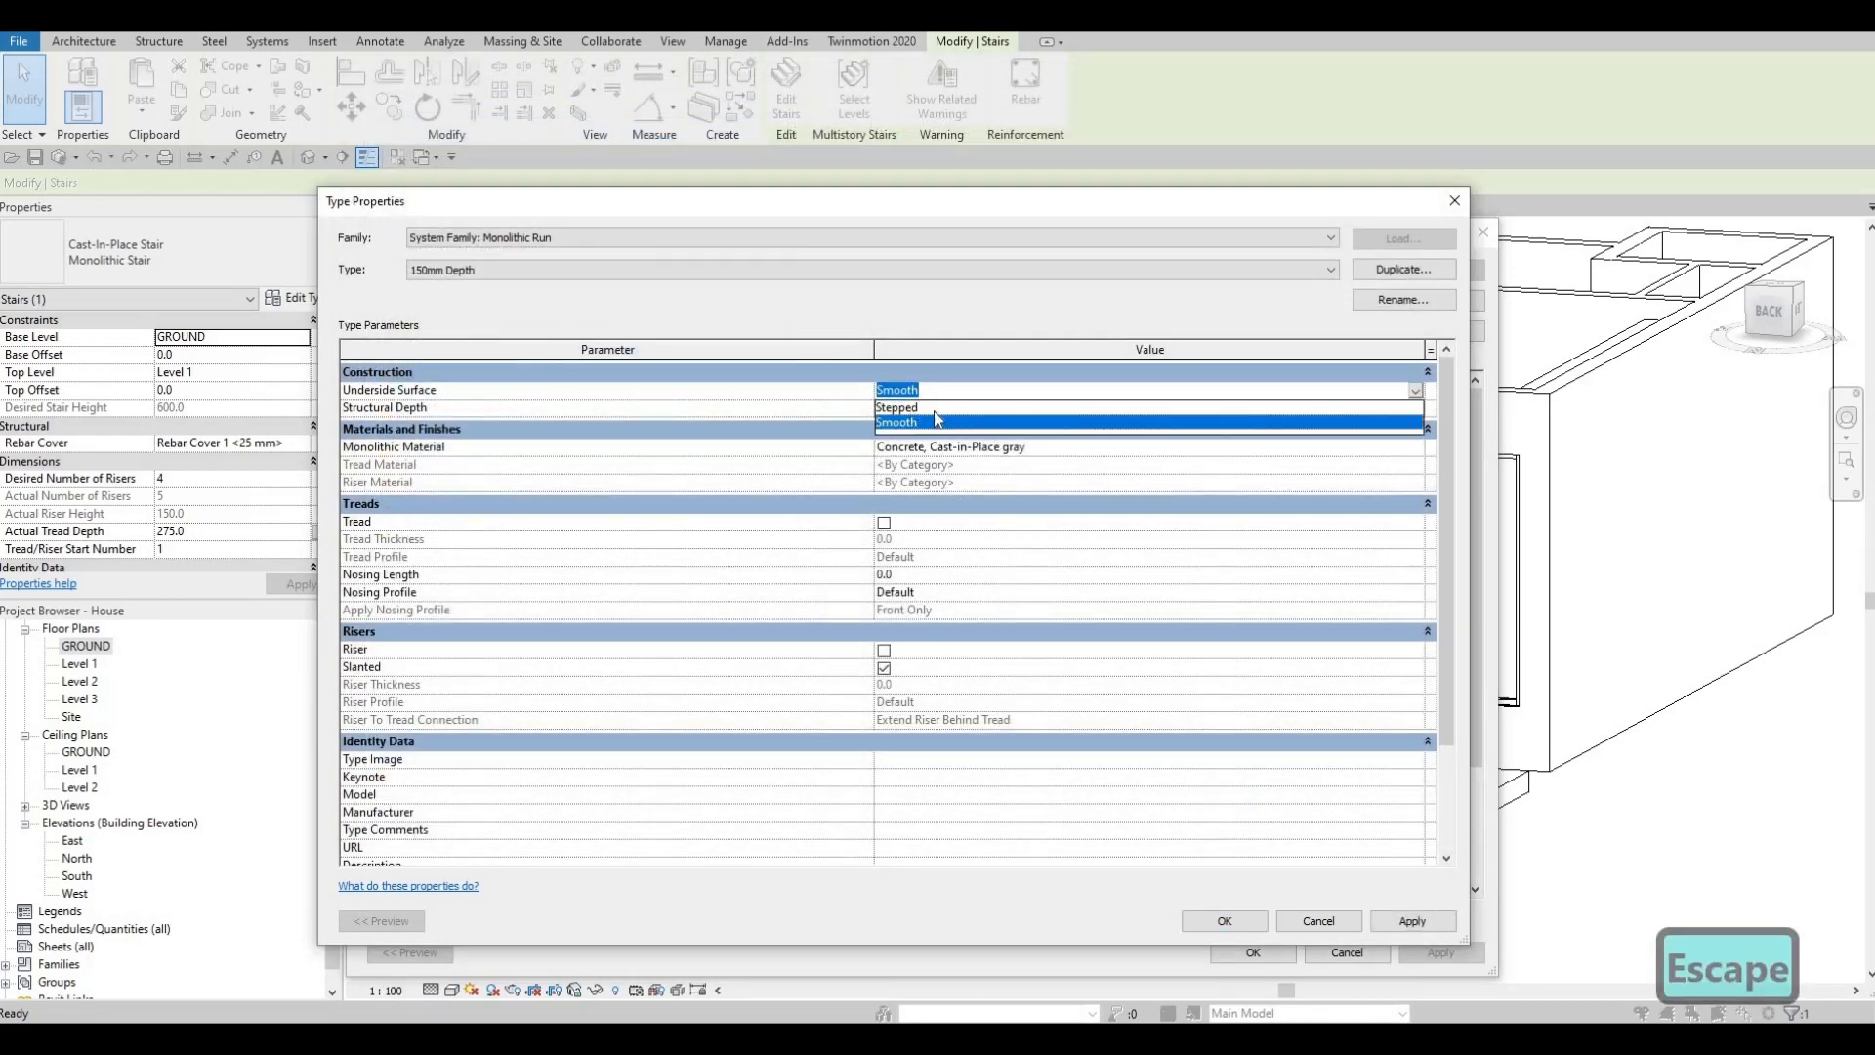
key("Up")
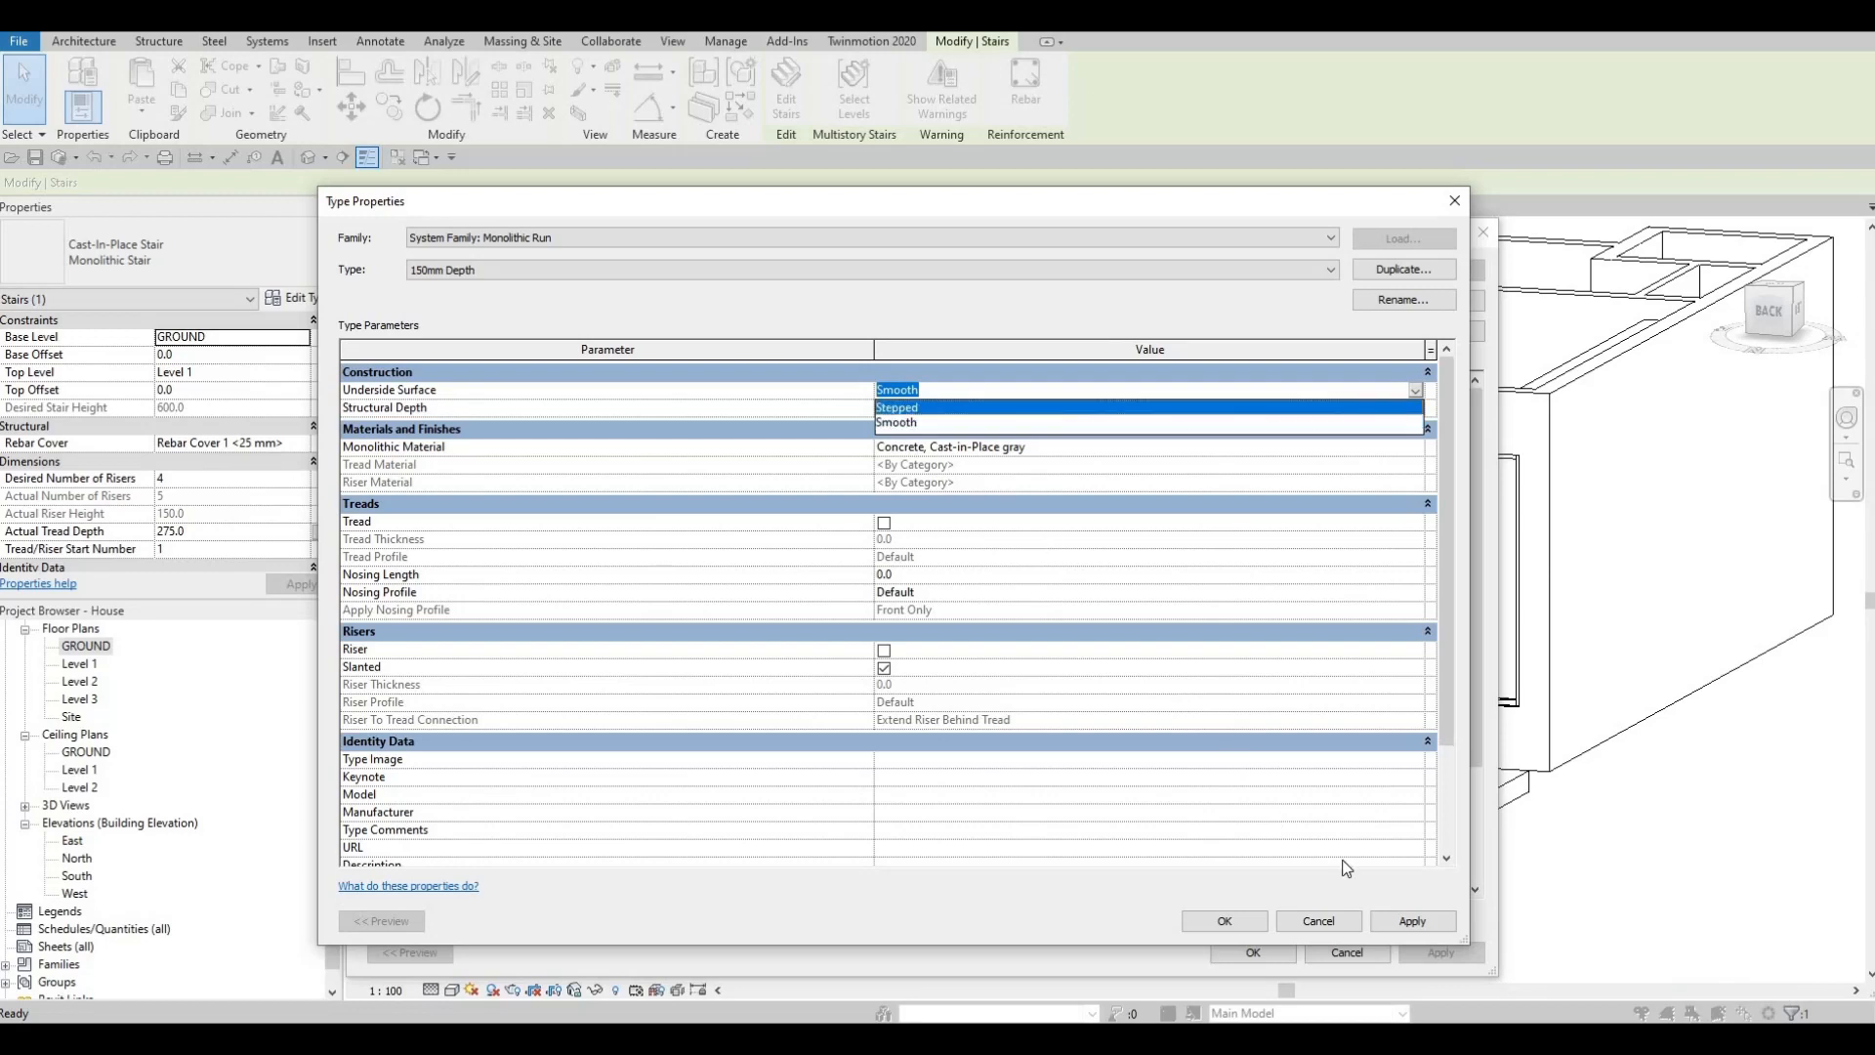
key("Return")
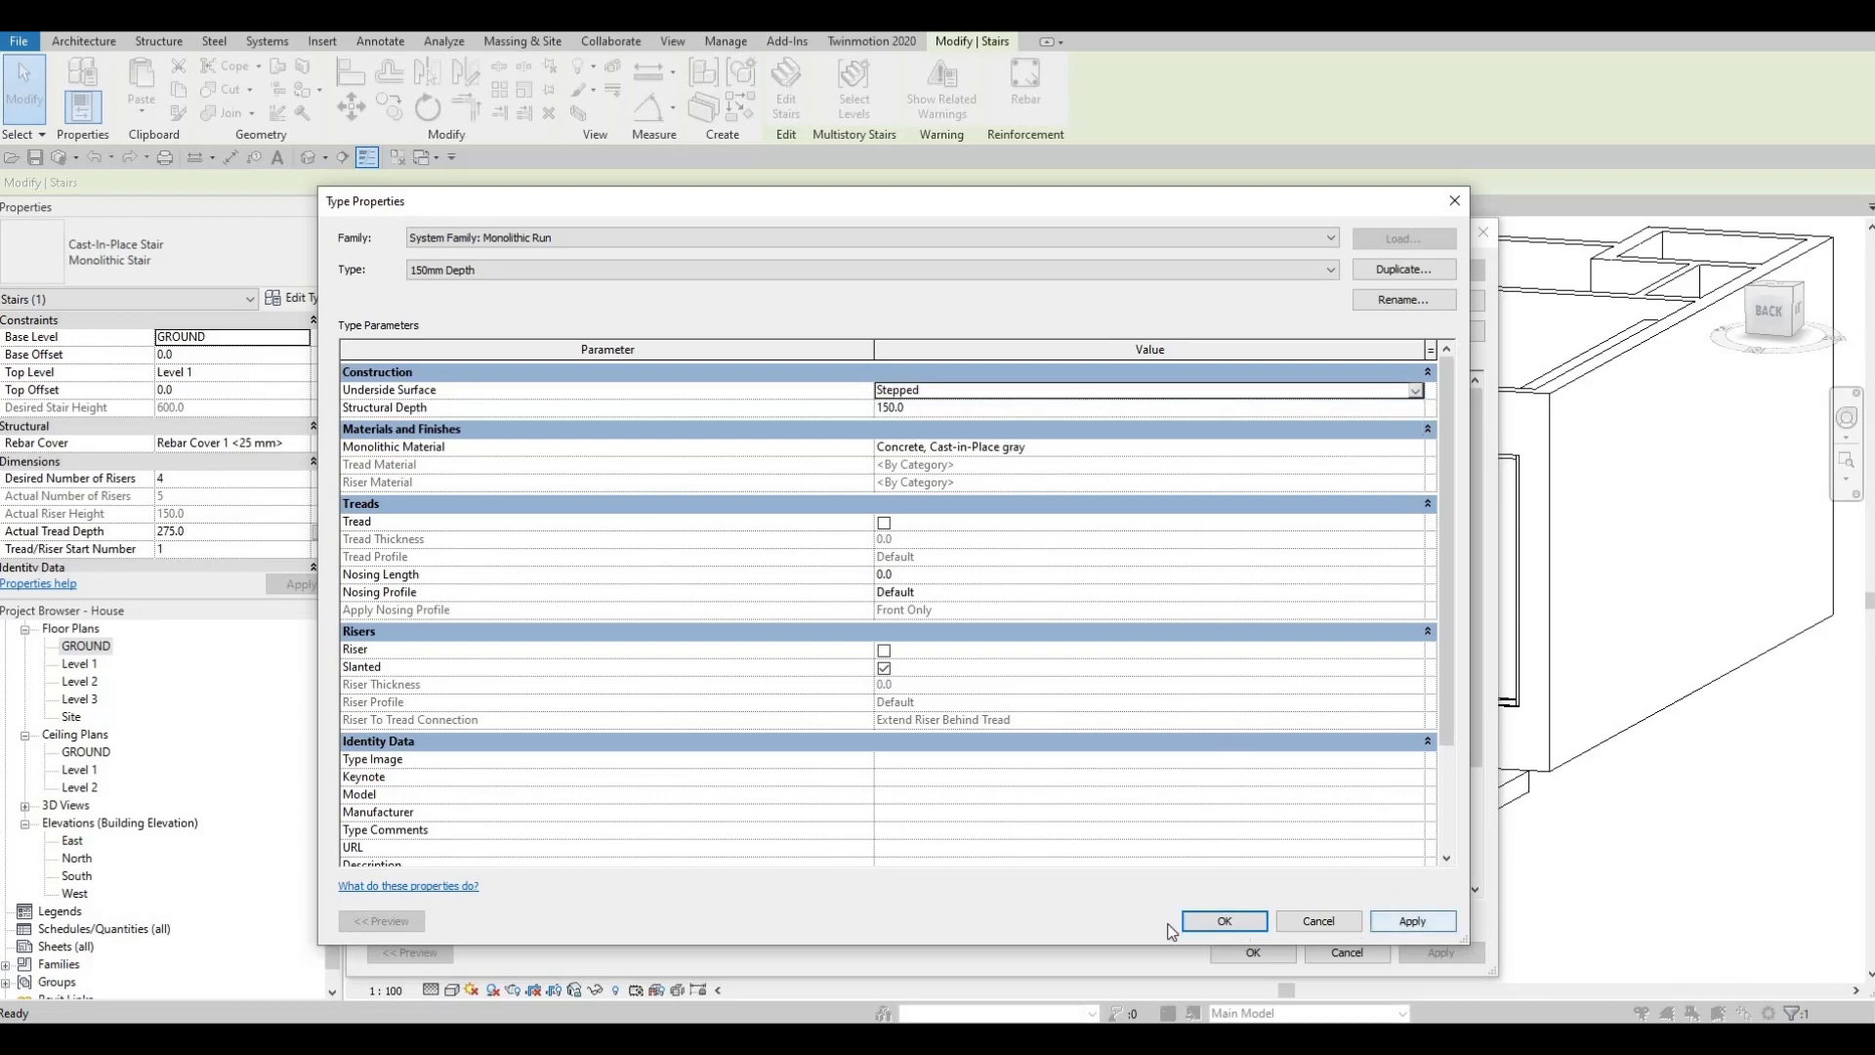
left_click(1387, 919)
key("Return")
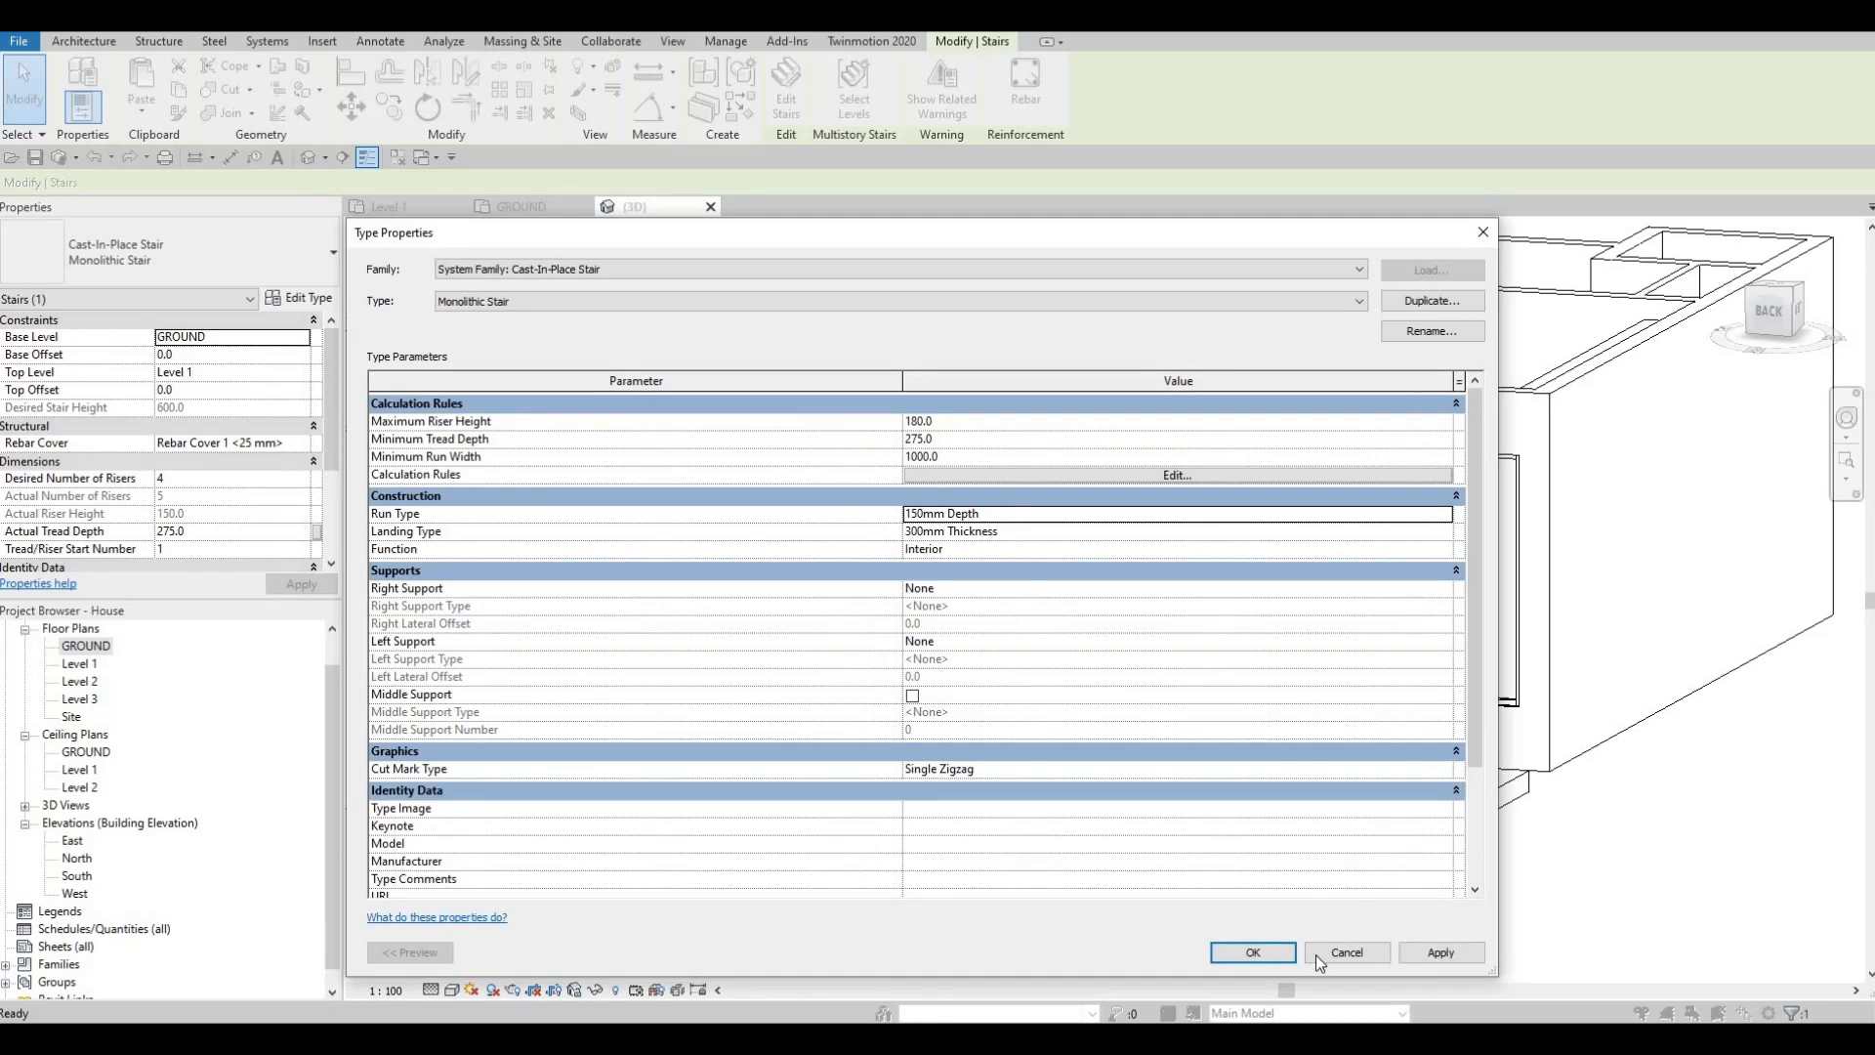
left_click(1253, 952)
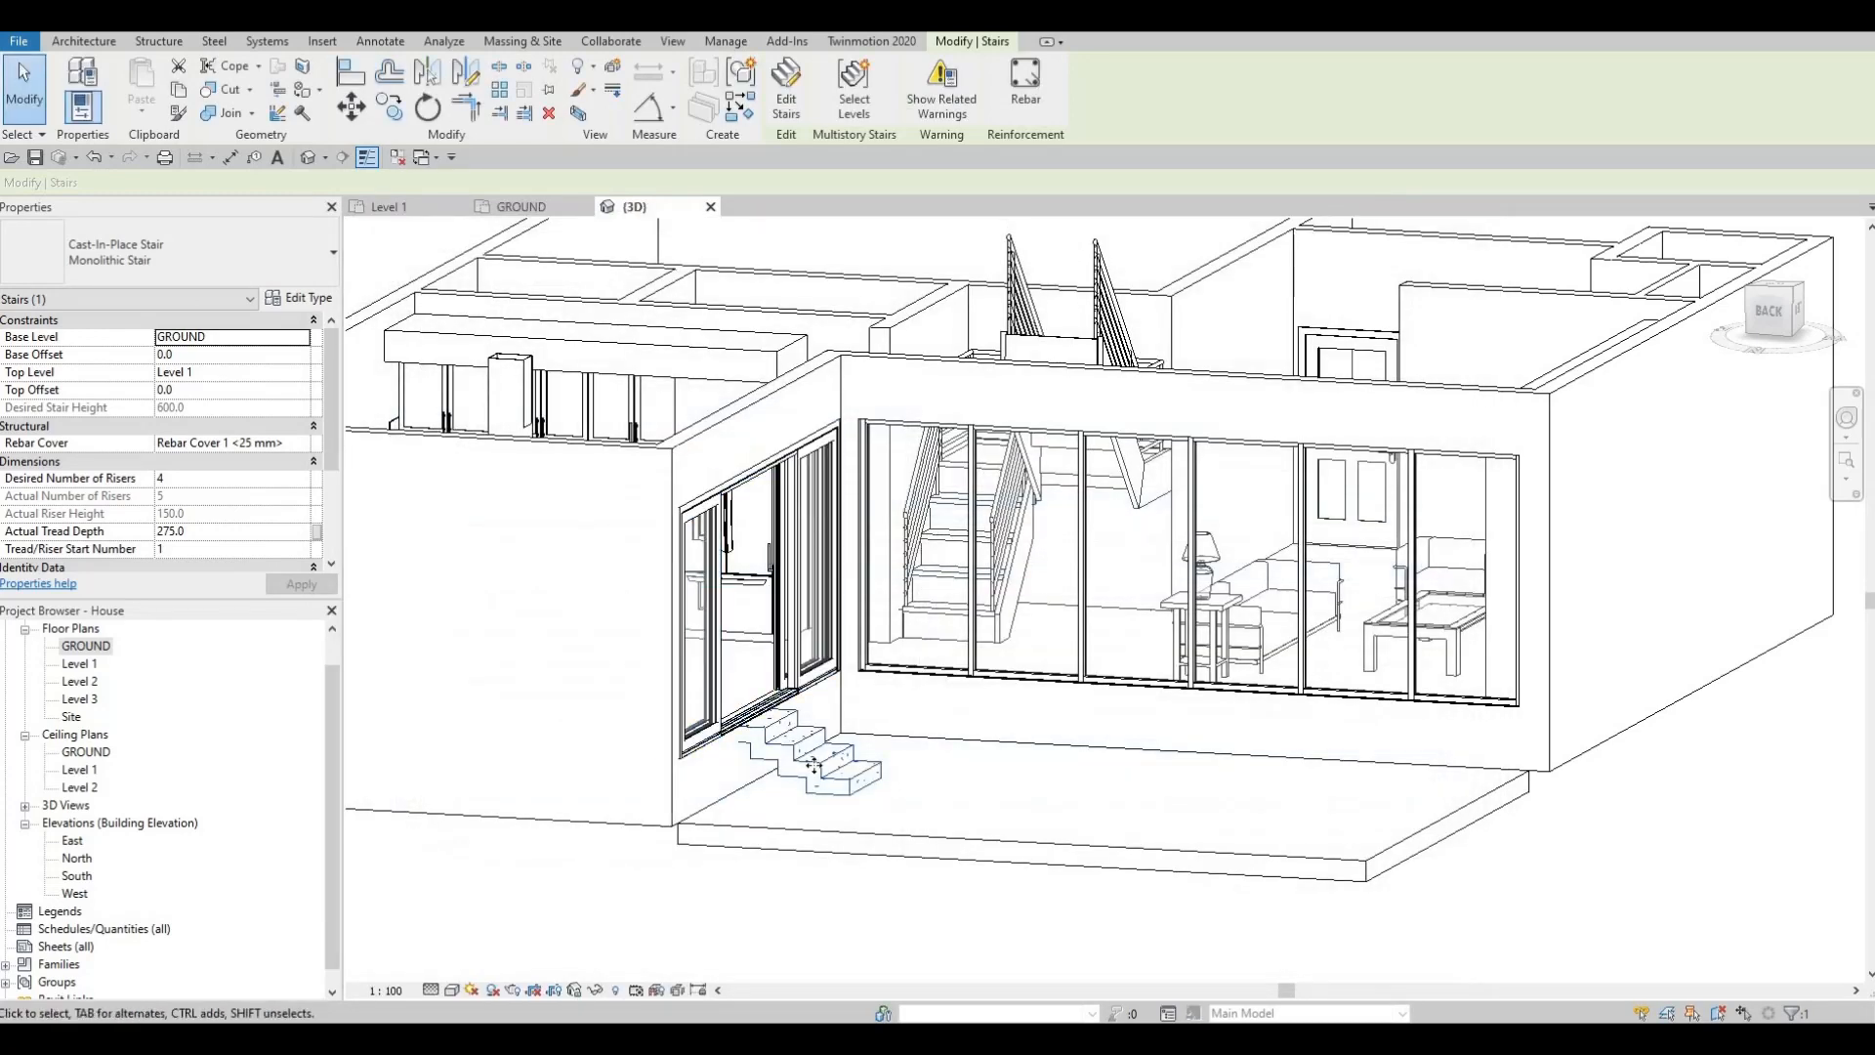
Step: Inspect the outdoor stair's stepped underside and undo the underside surface change
scroll(760, 774, "up", 3)
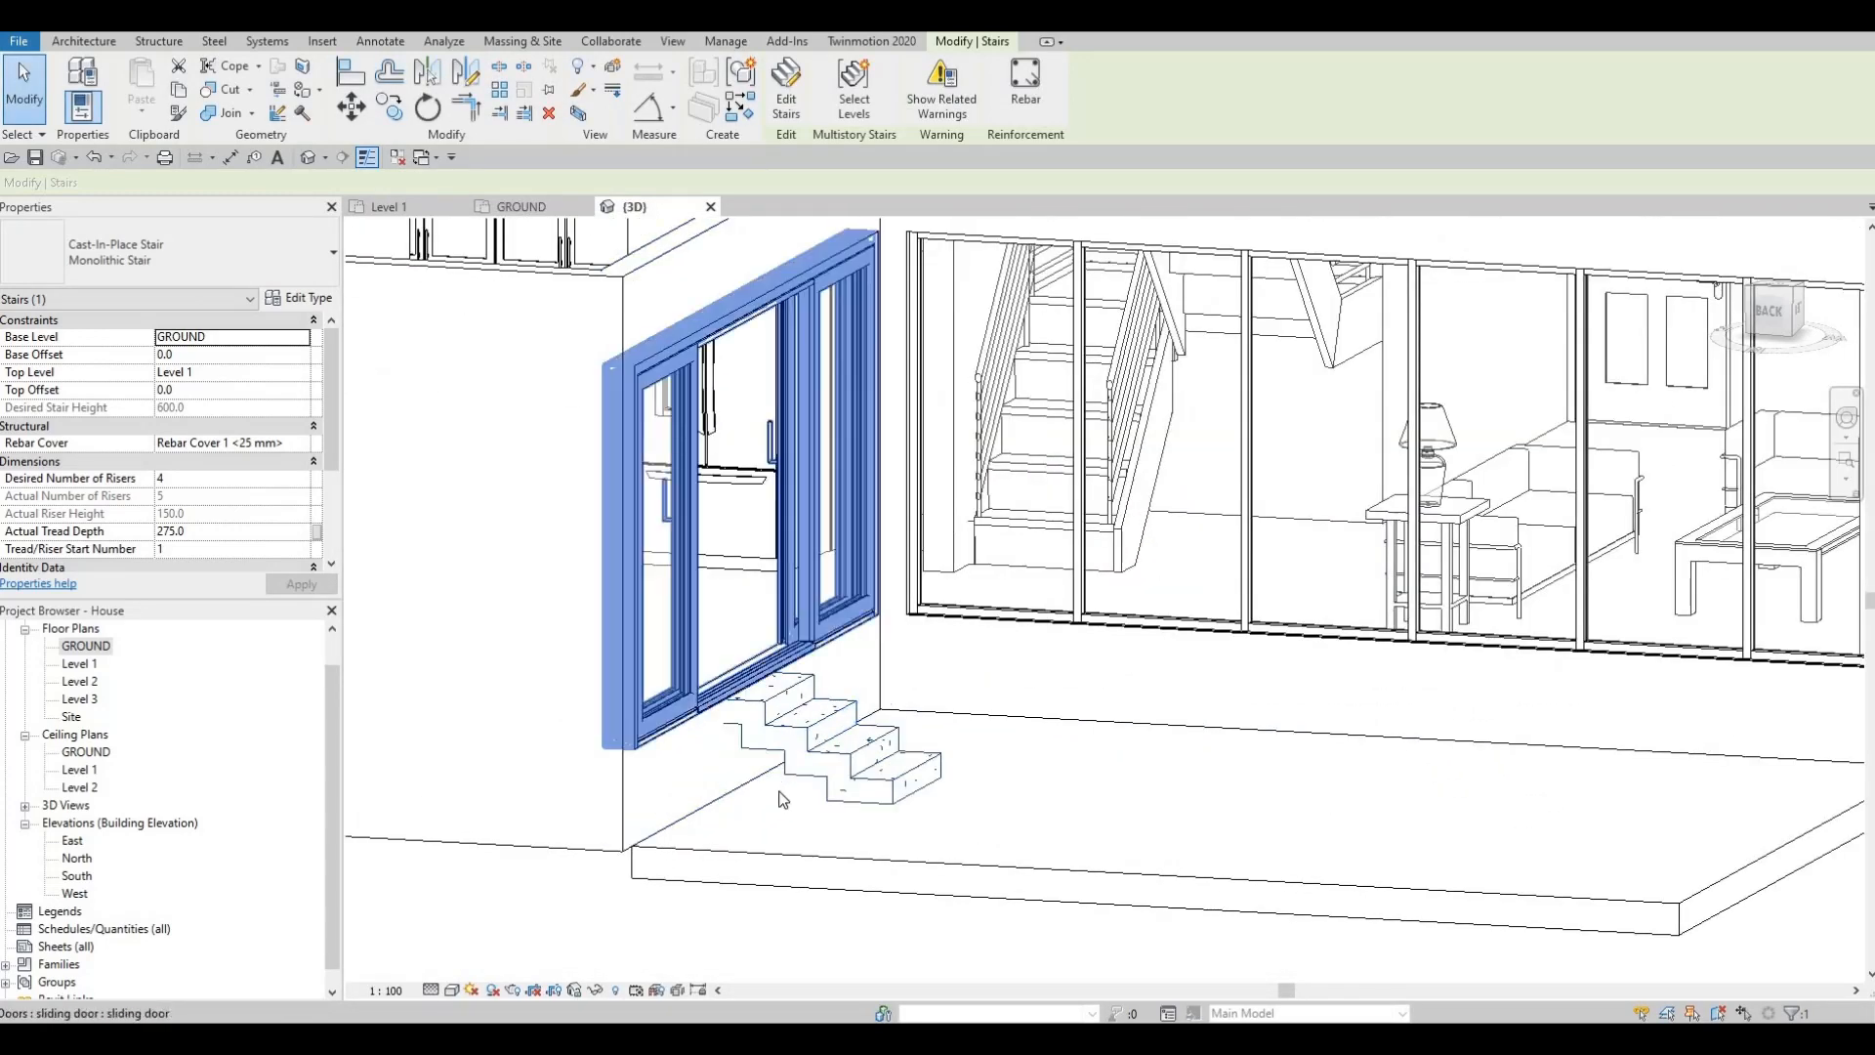
key("Escape")
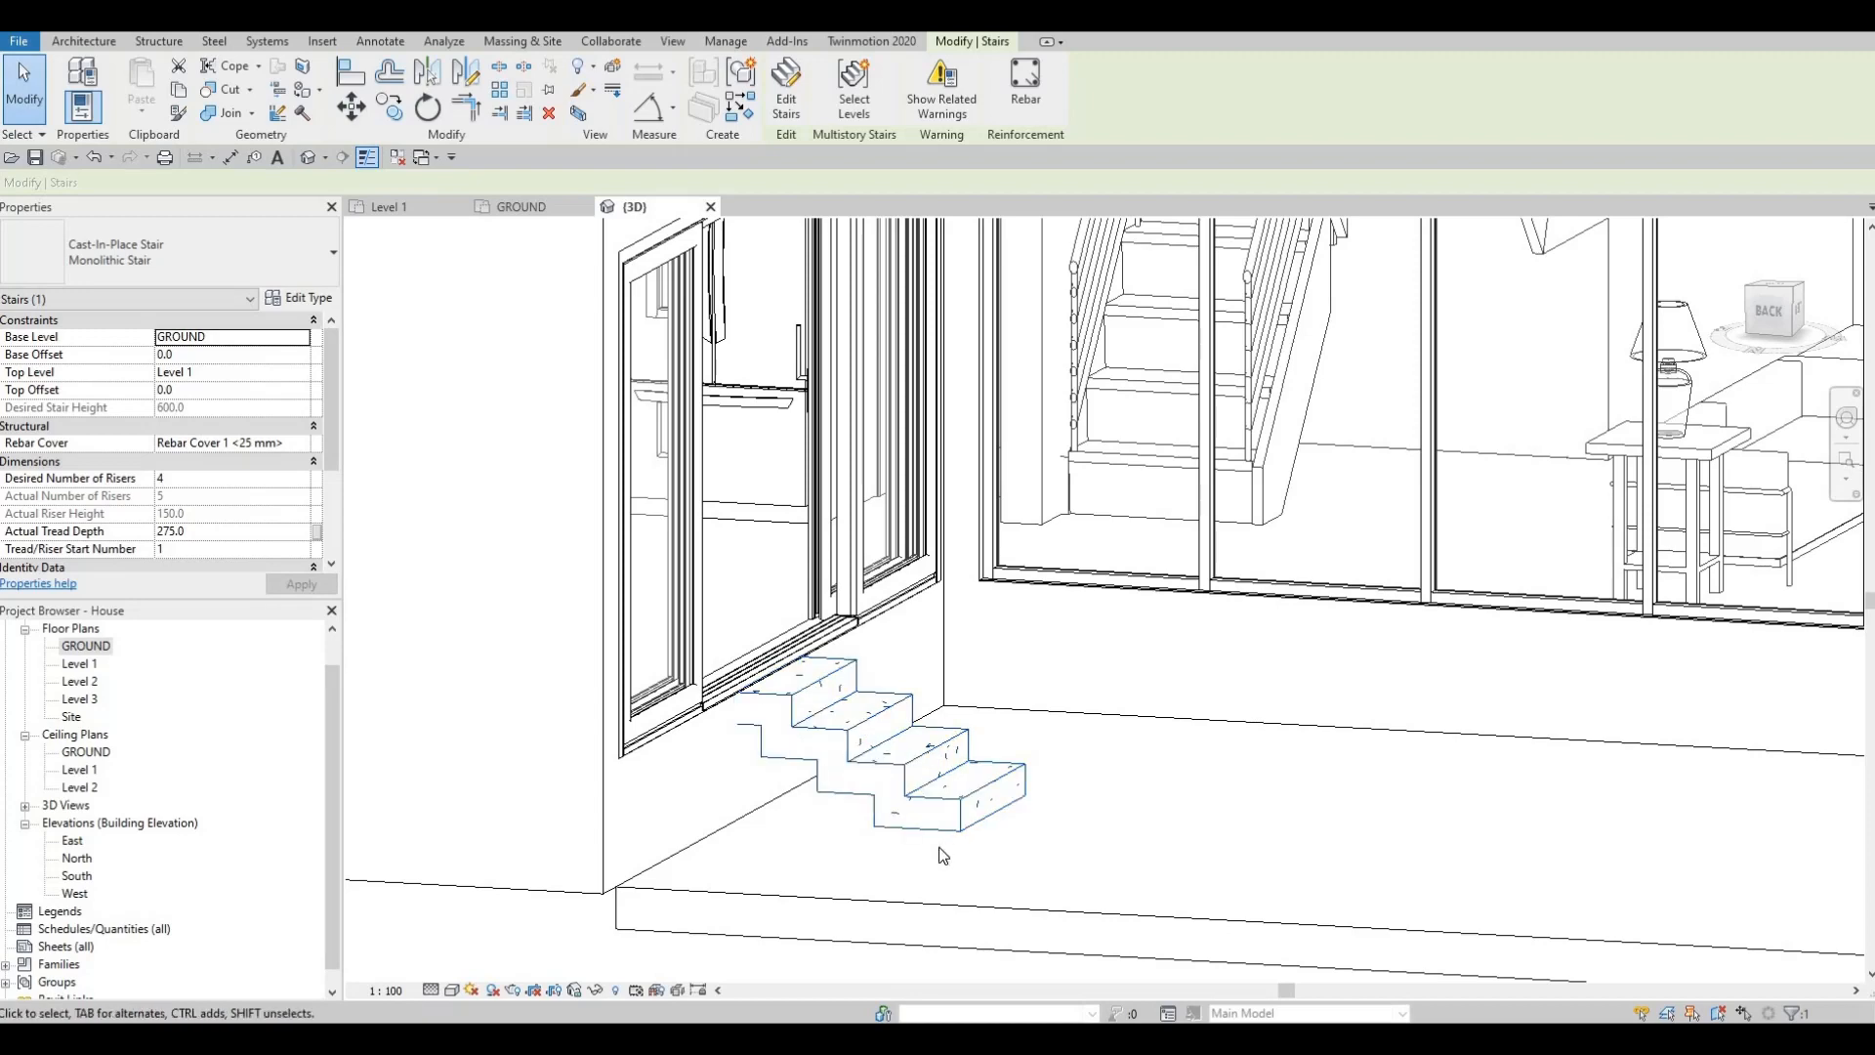
key("ctrl+z")
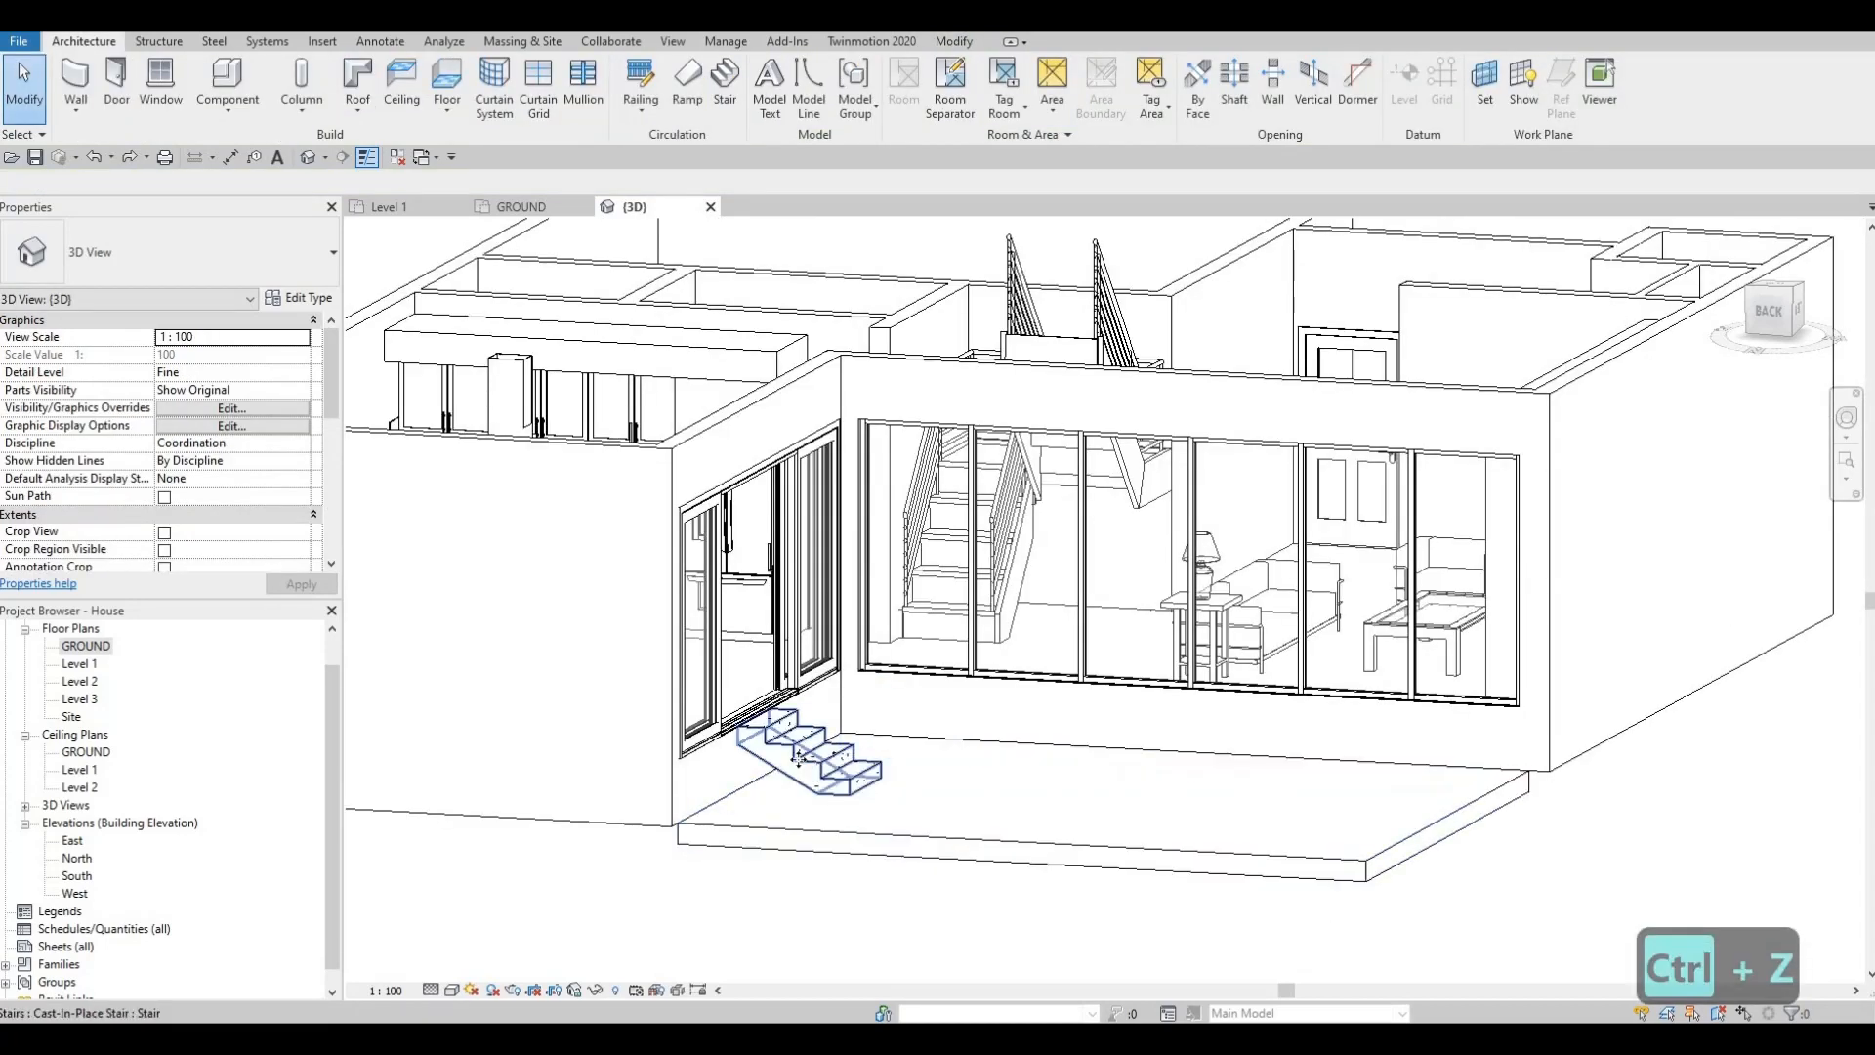
Step: Set the structural depth of the outdoor stair's 150mm Depth run type to 500 mm and apply it
left_click(810, 763)
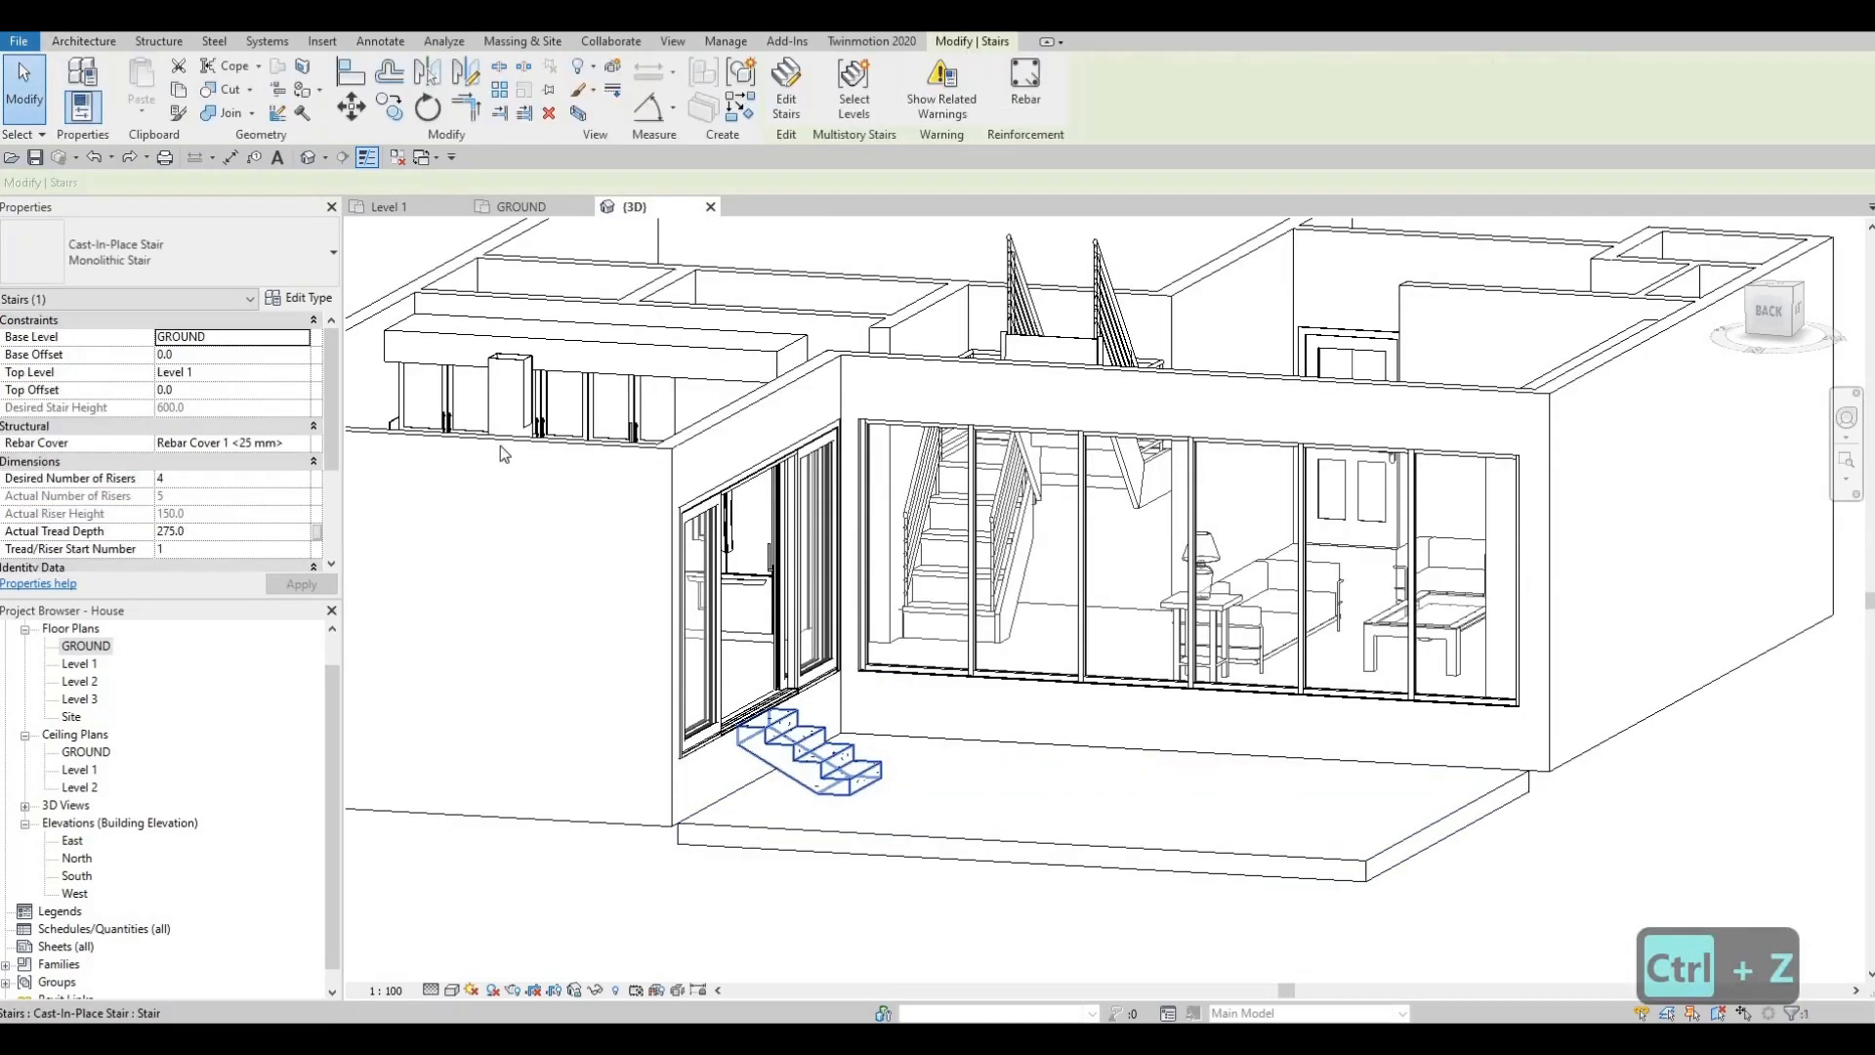
left_click(301, 298)
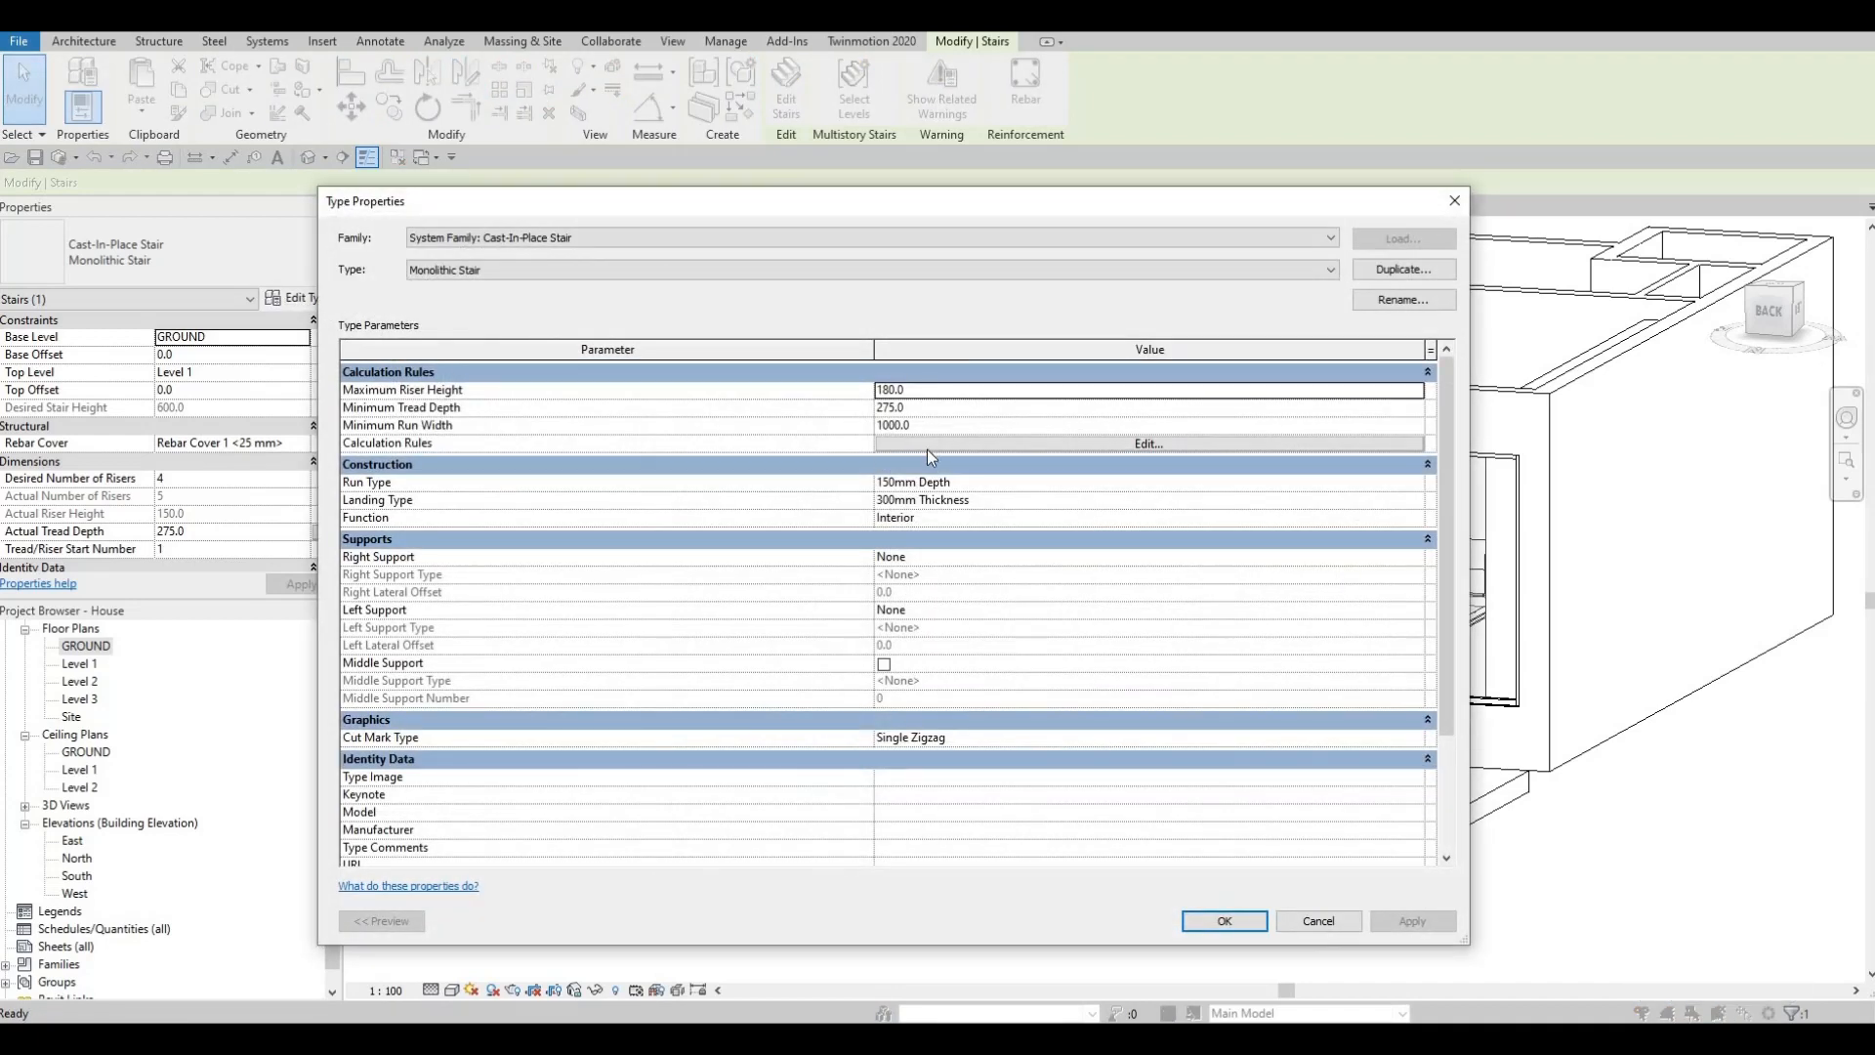
left_click(1313, 482)
left_click(1416, 483)
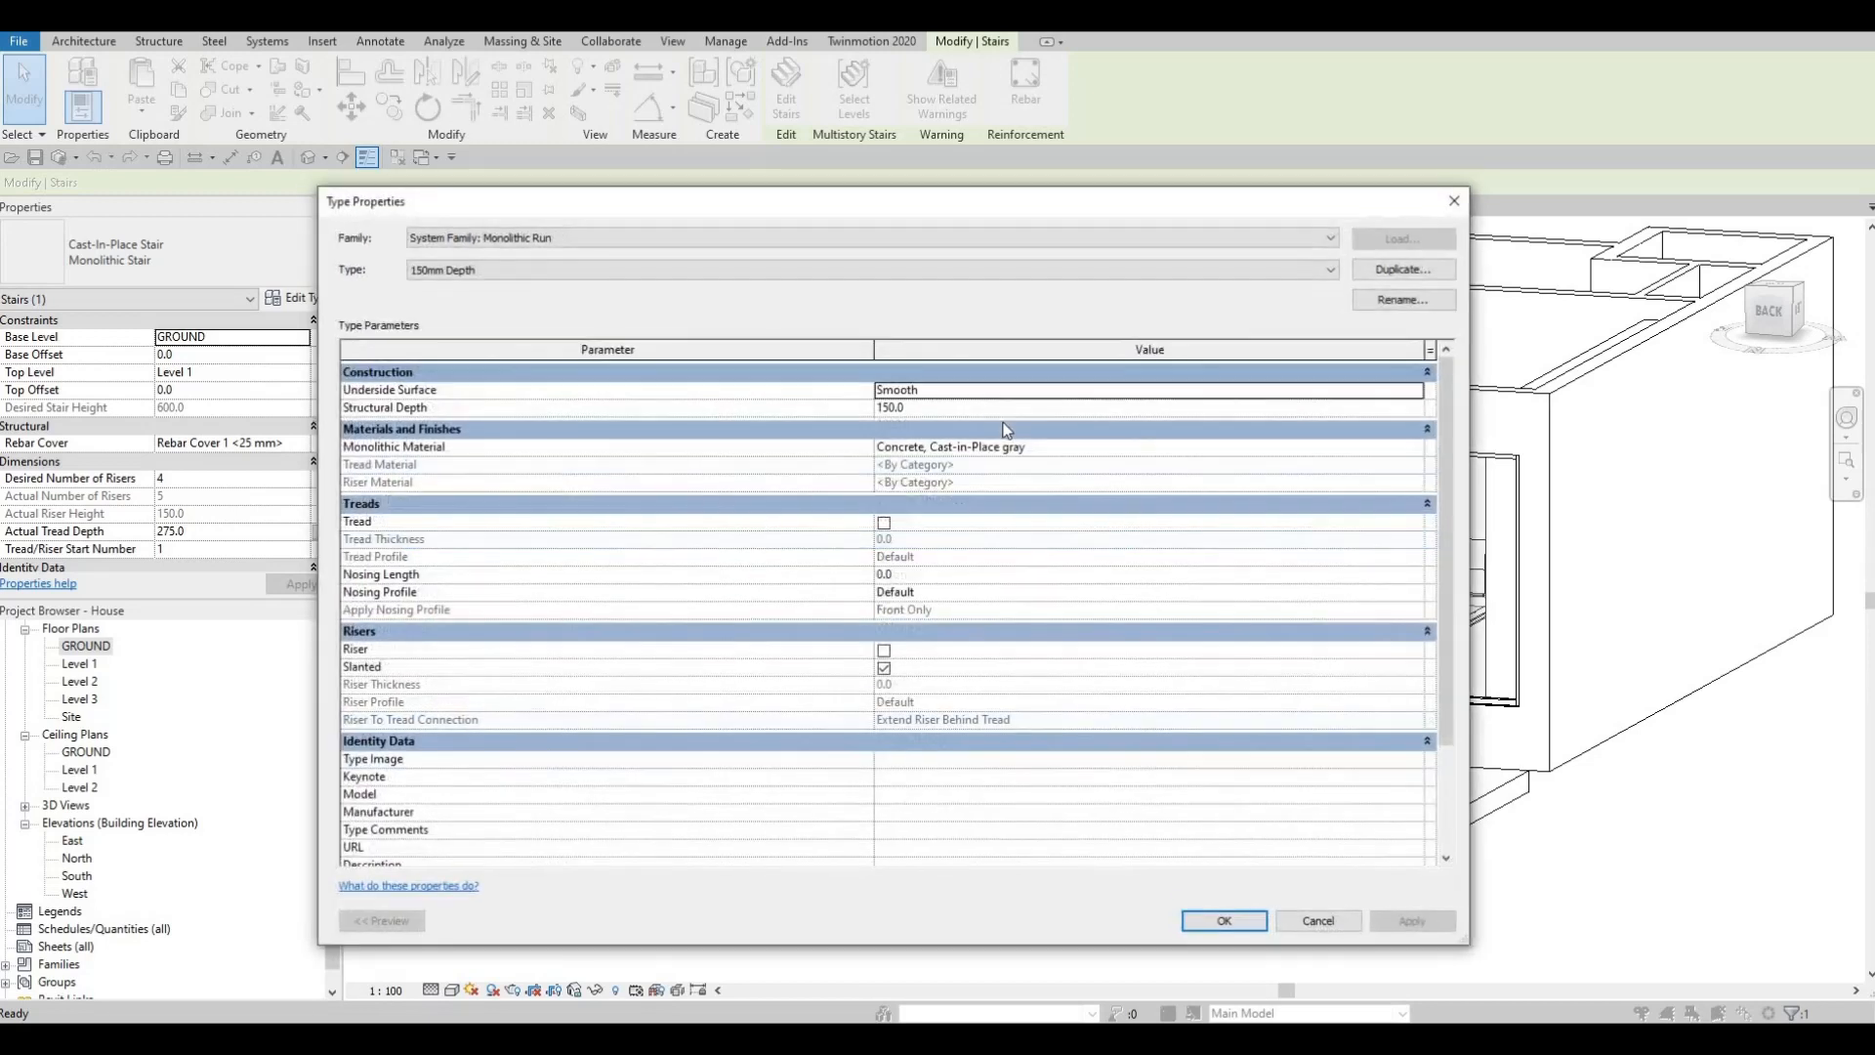
left_click(967, 409)
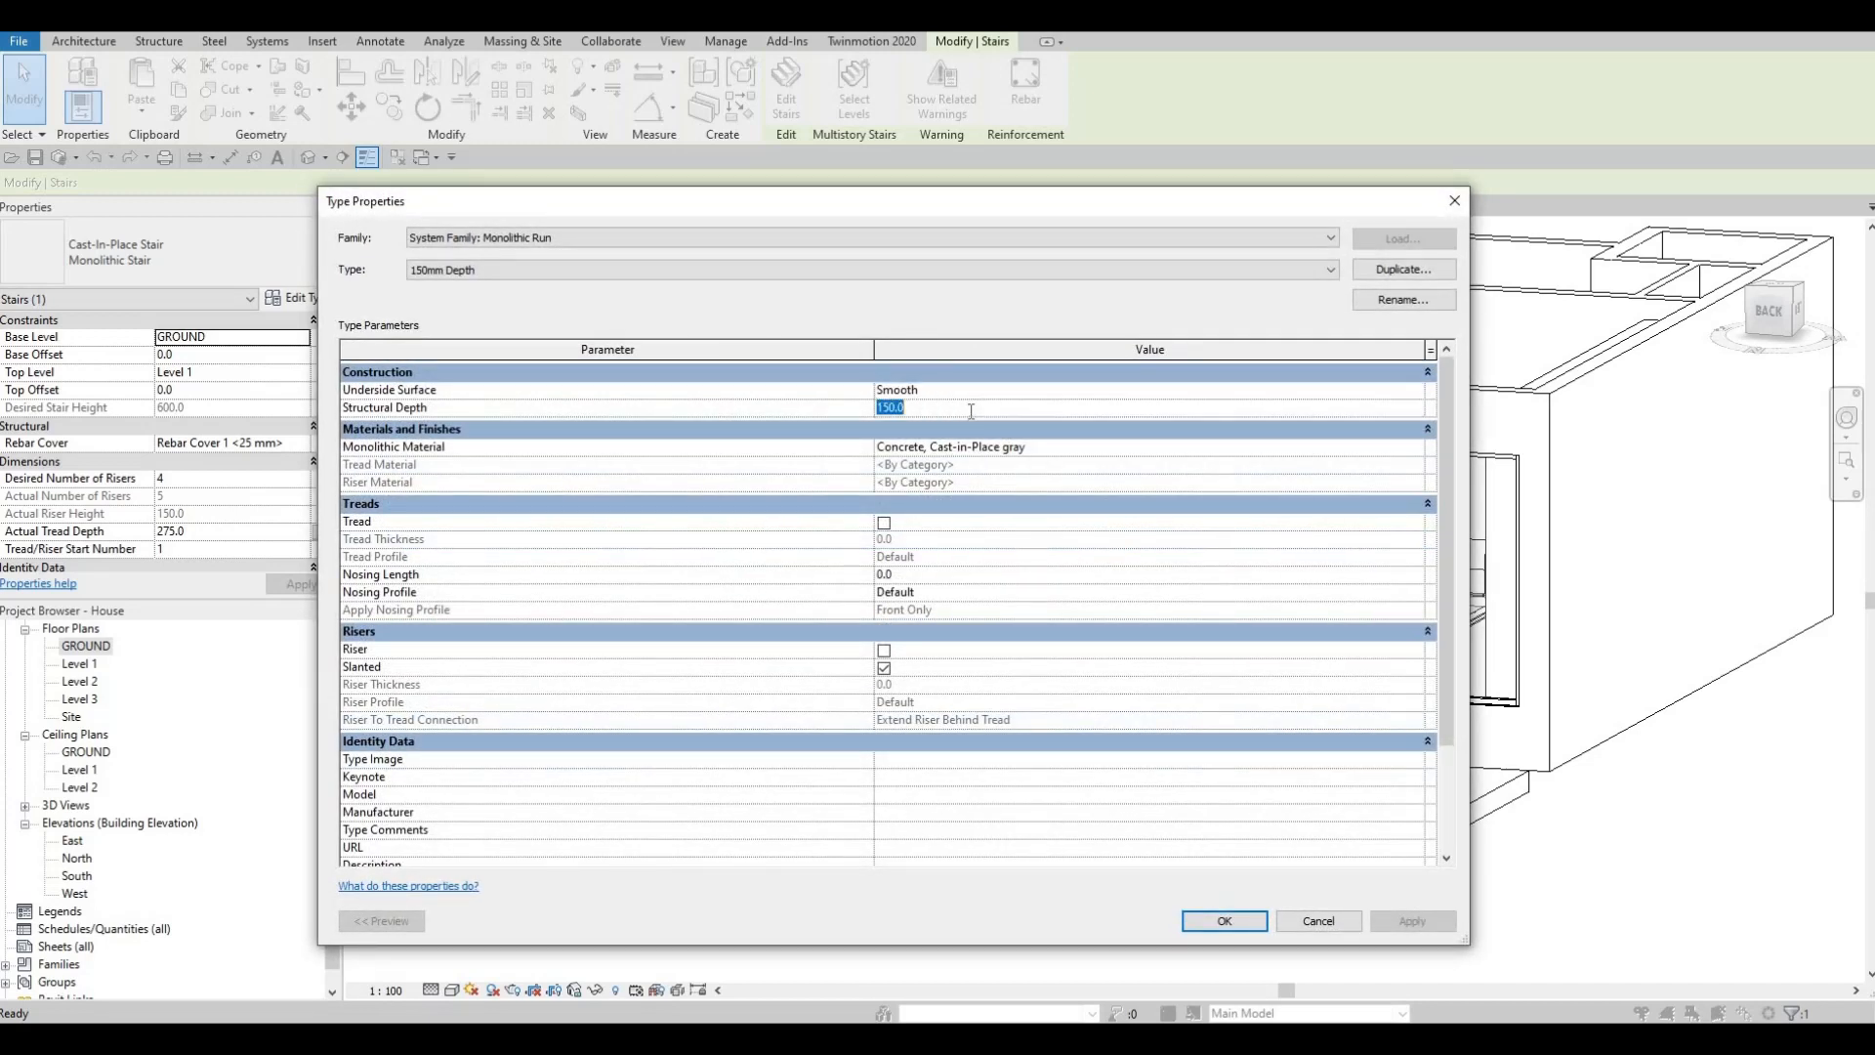
type("400")
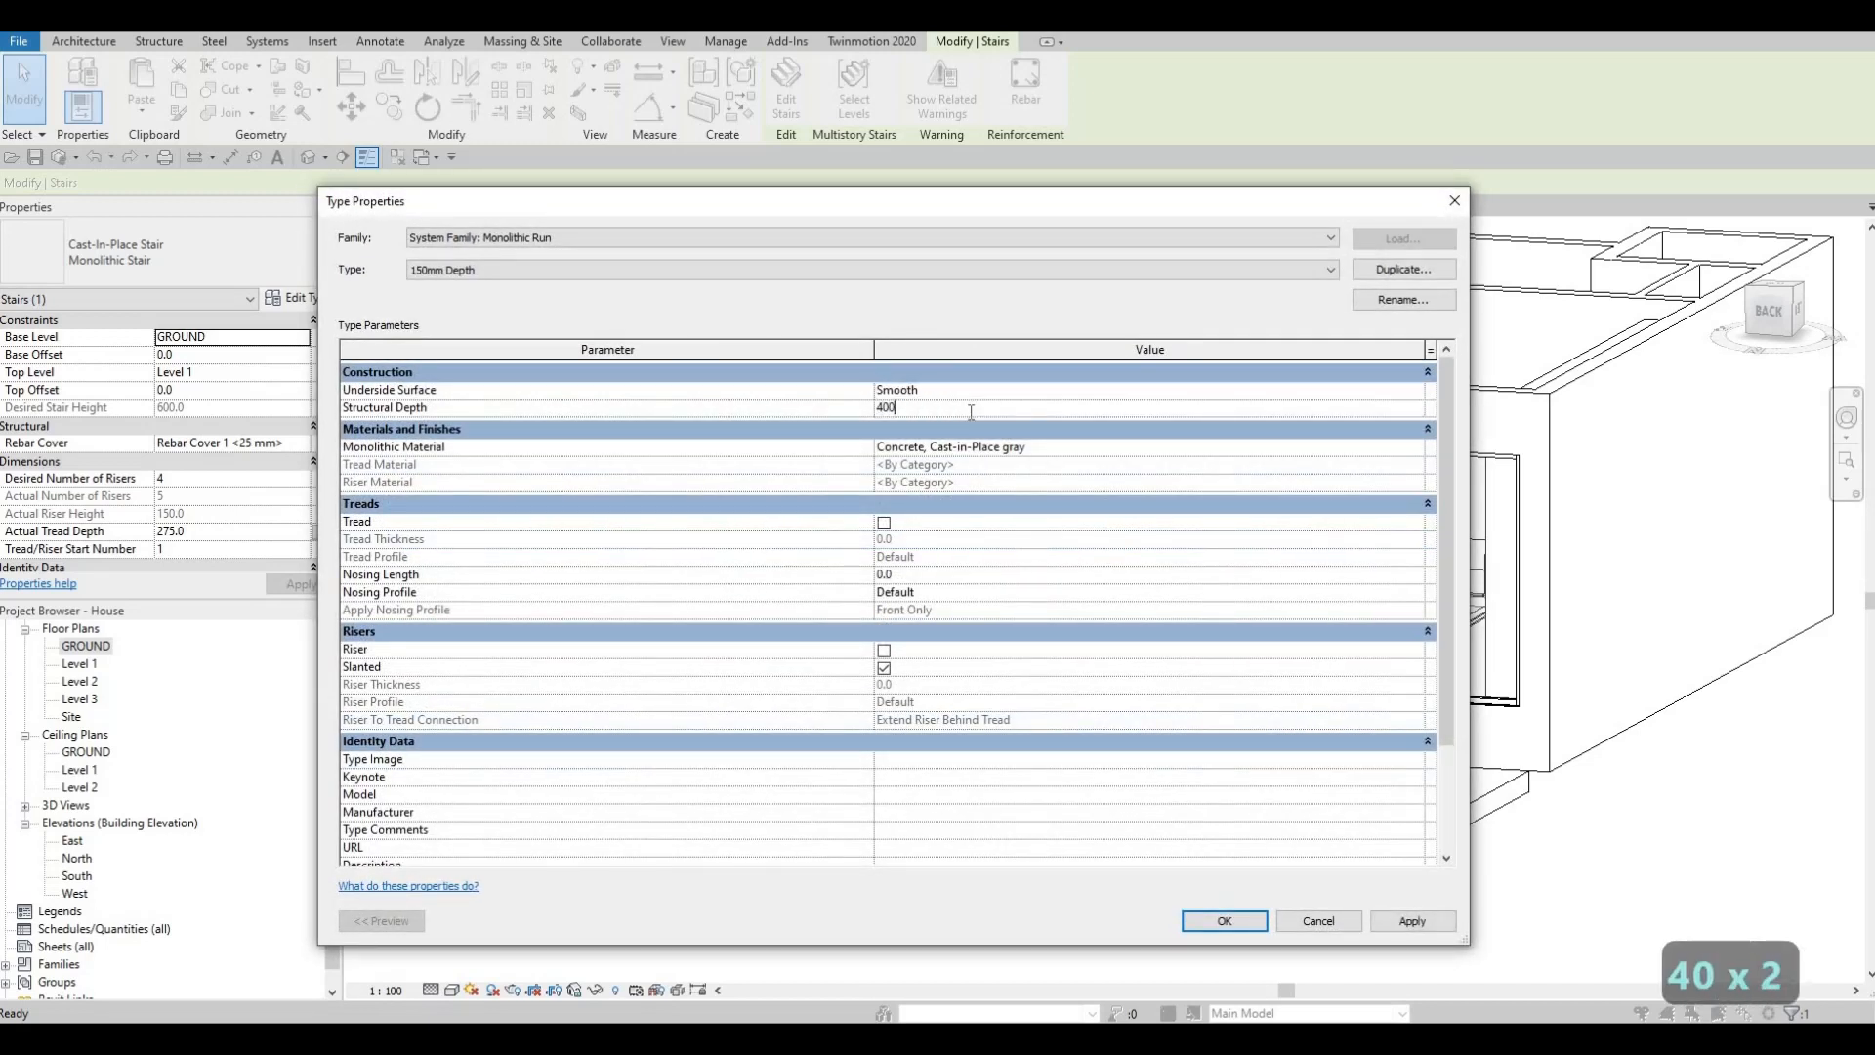
key("BackSpace")
key("BackSpace")
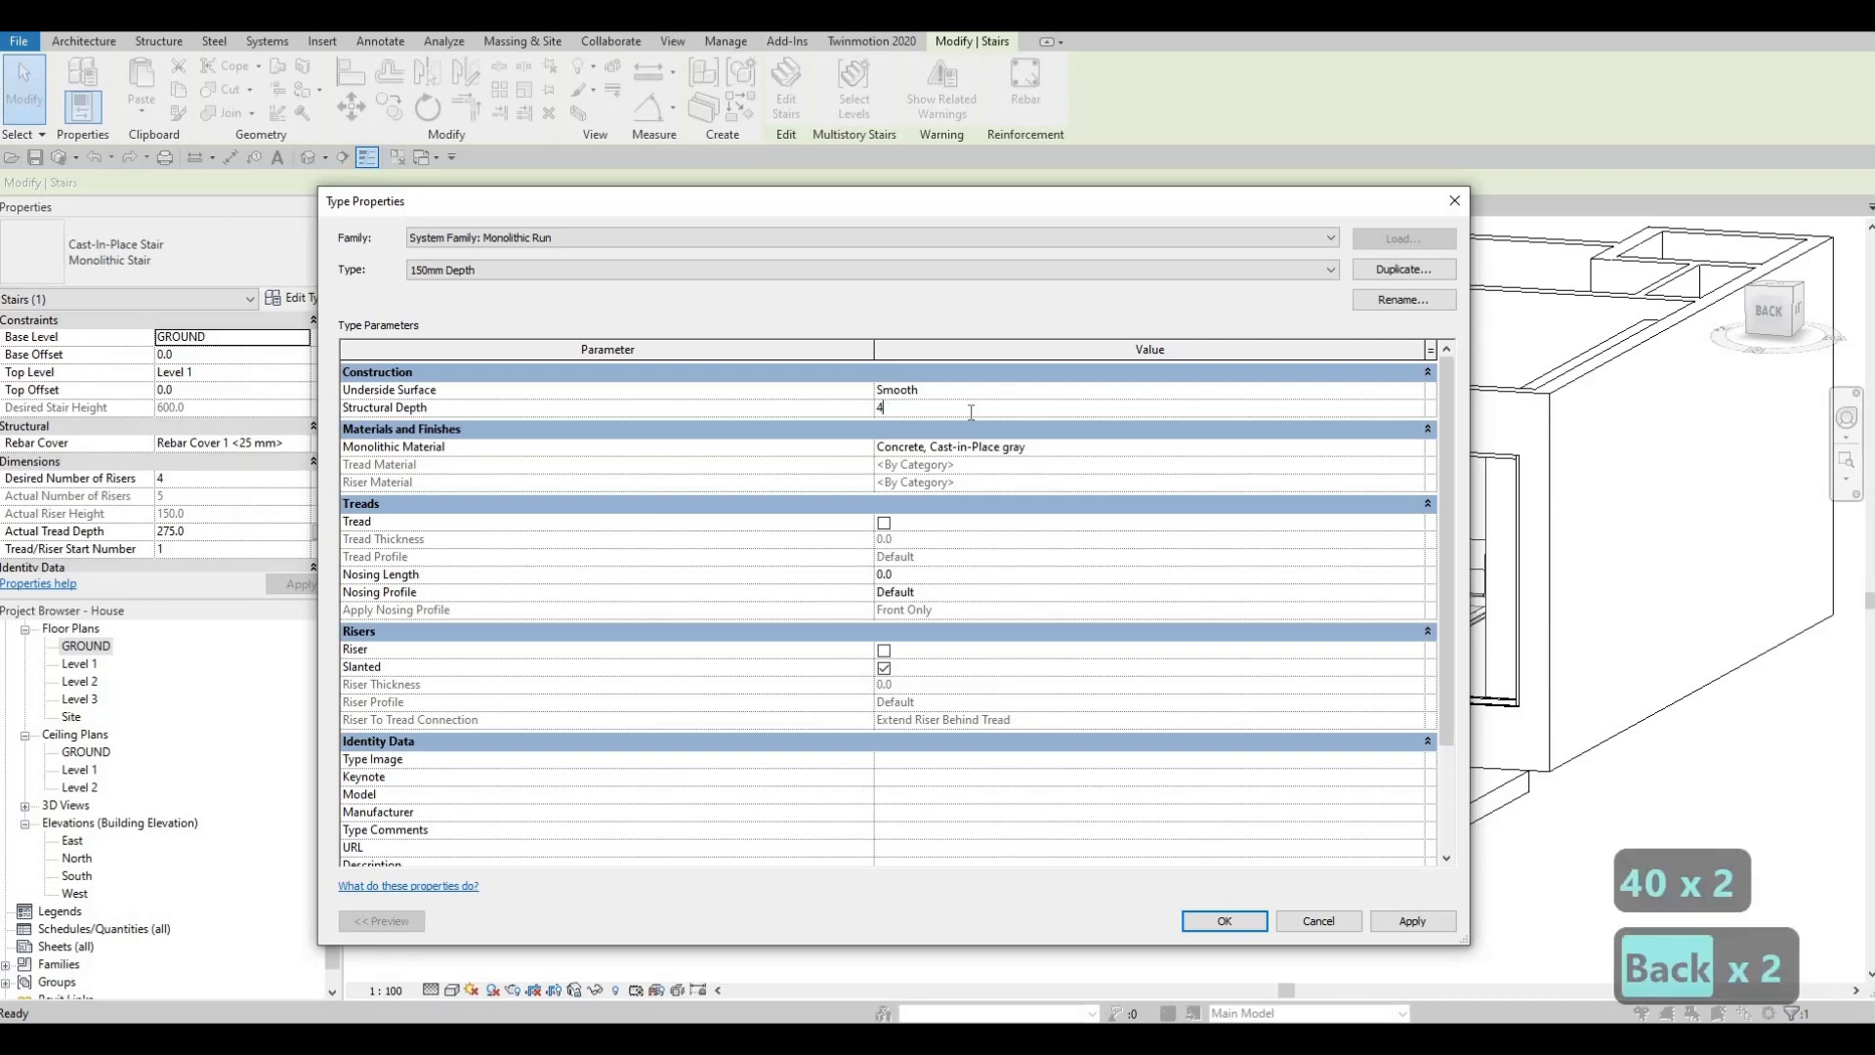
key("BackSpace")
type("500")
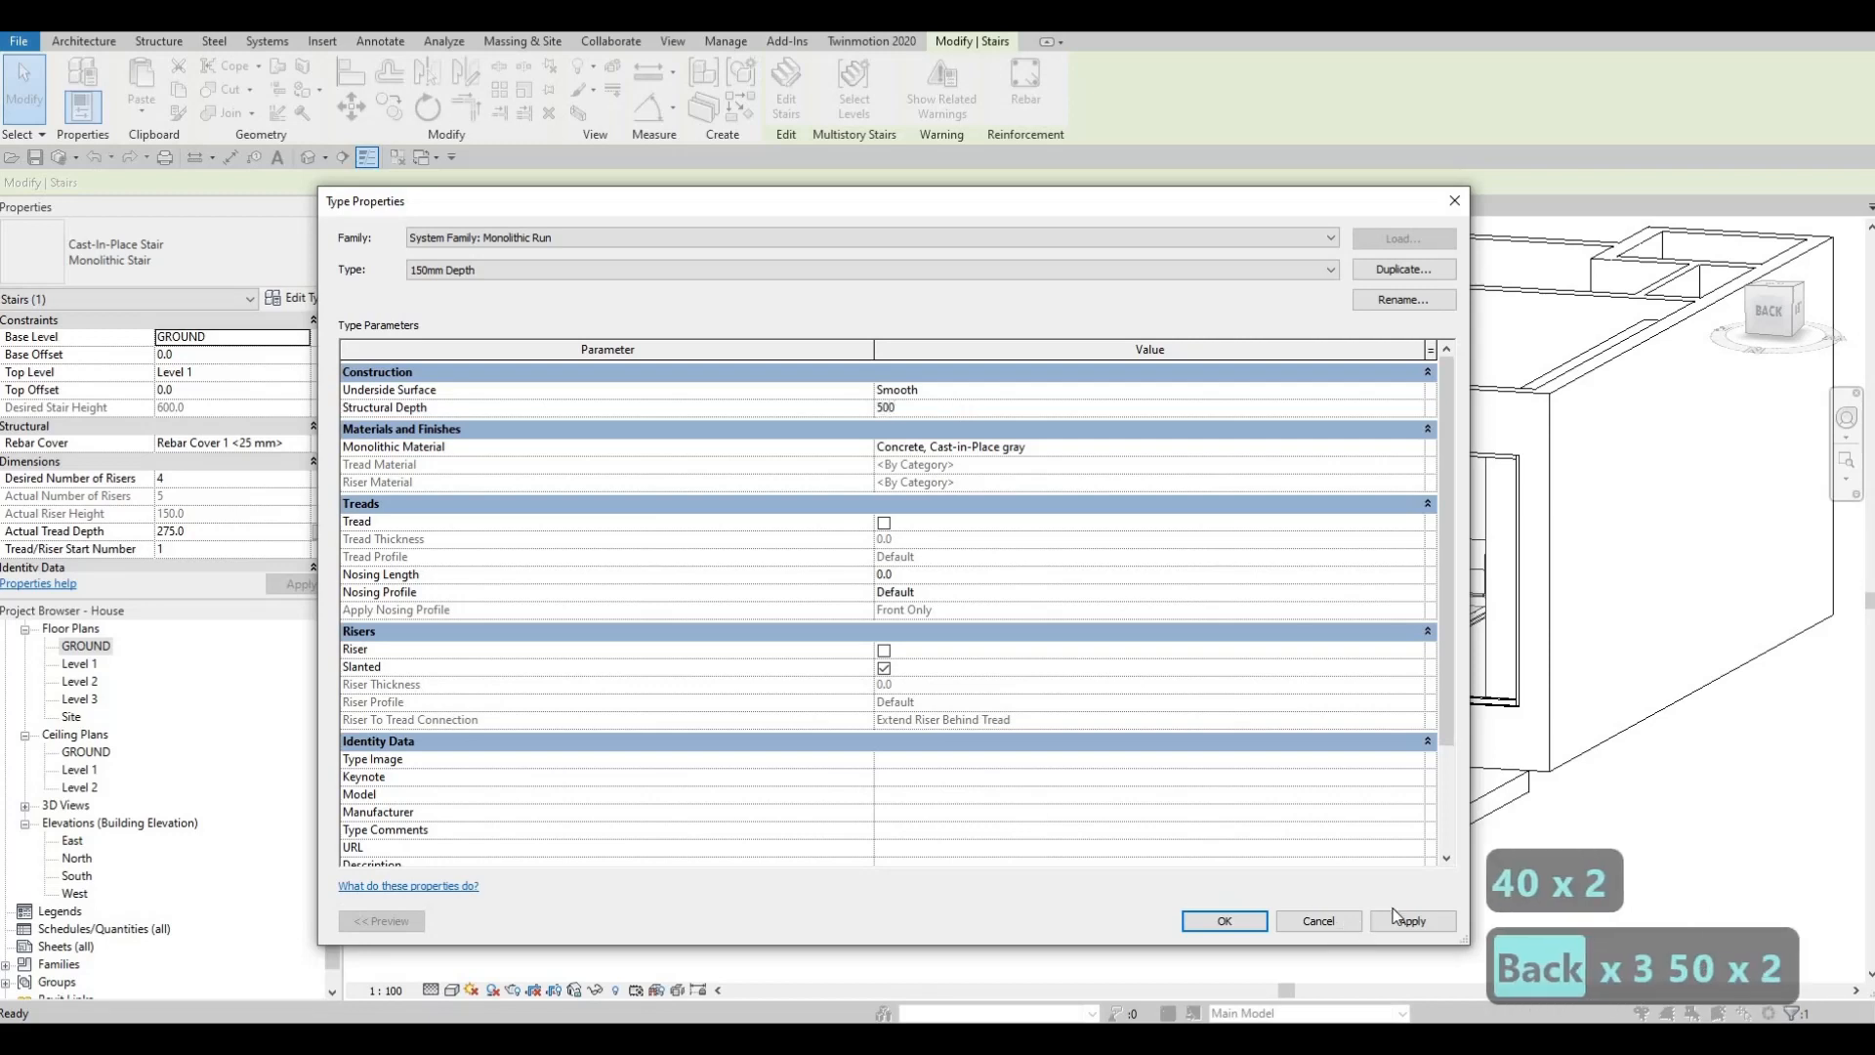
left_click(1221, 921)
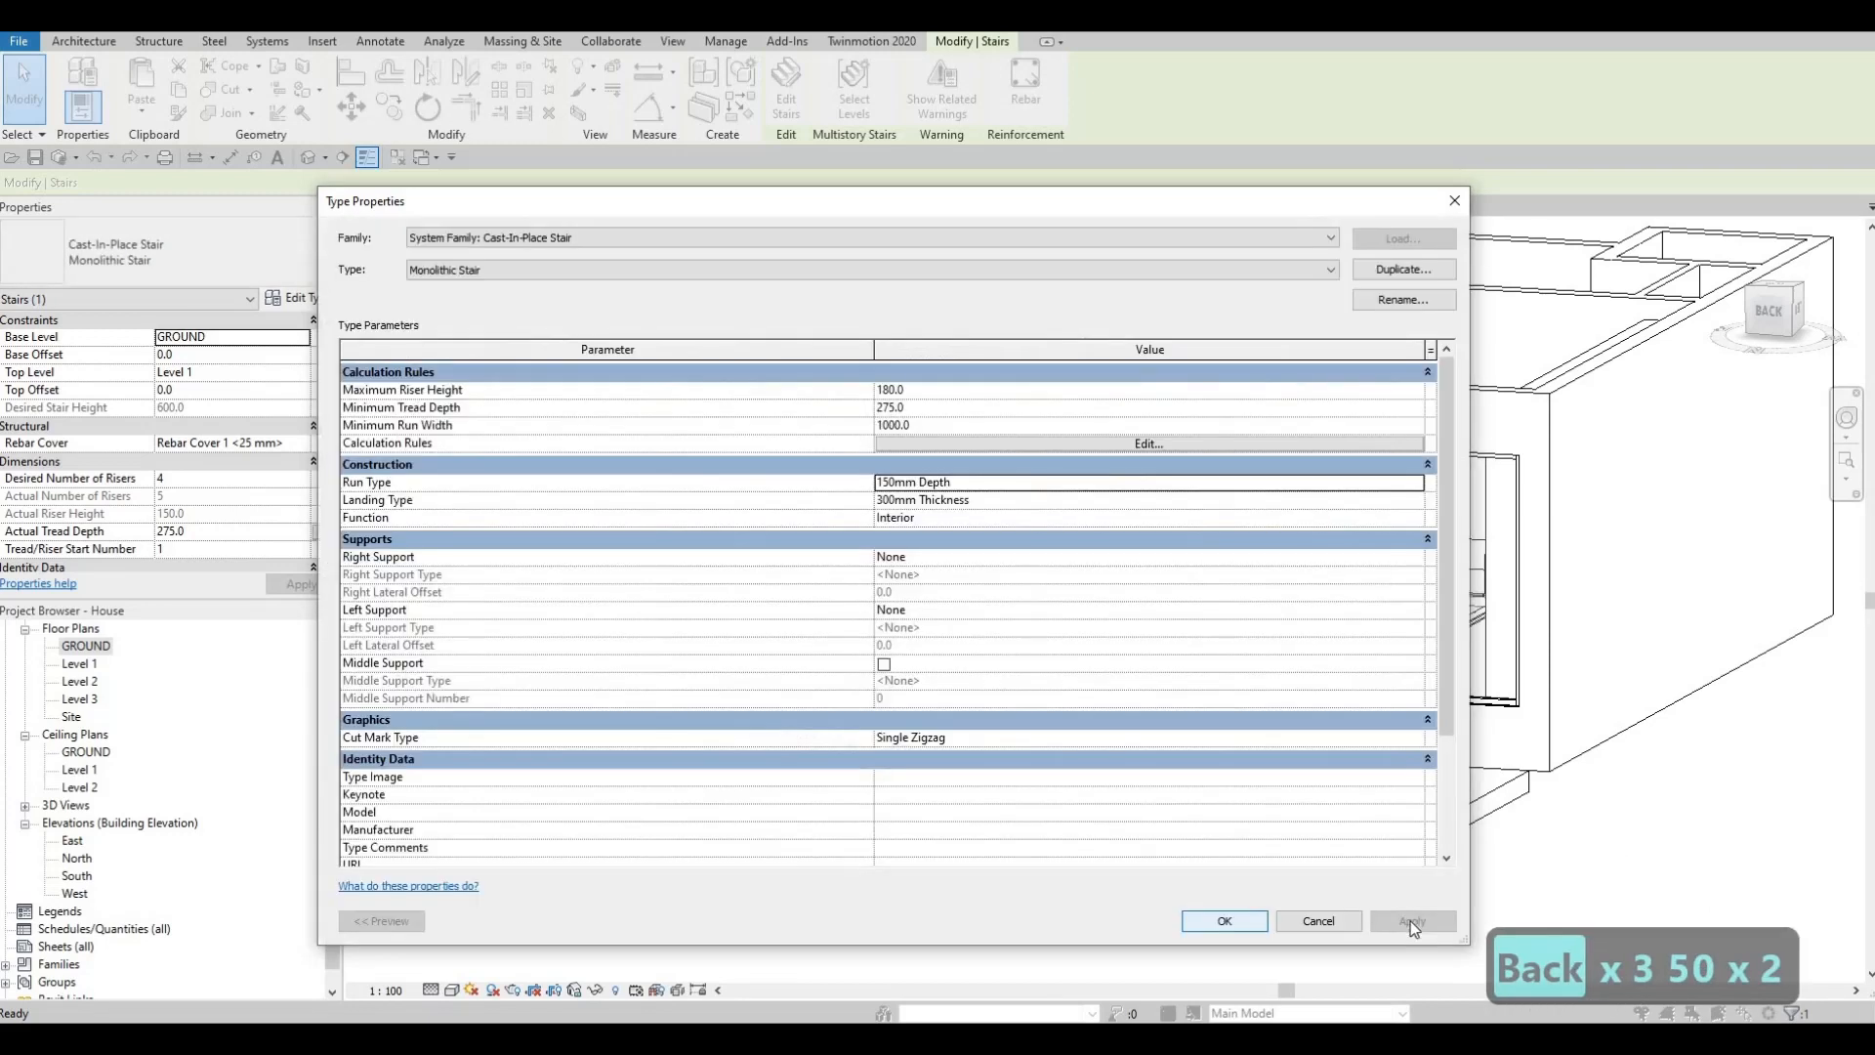
left_click(1229, 922)
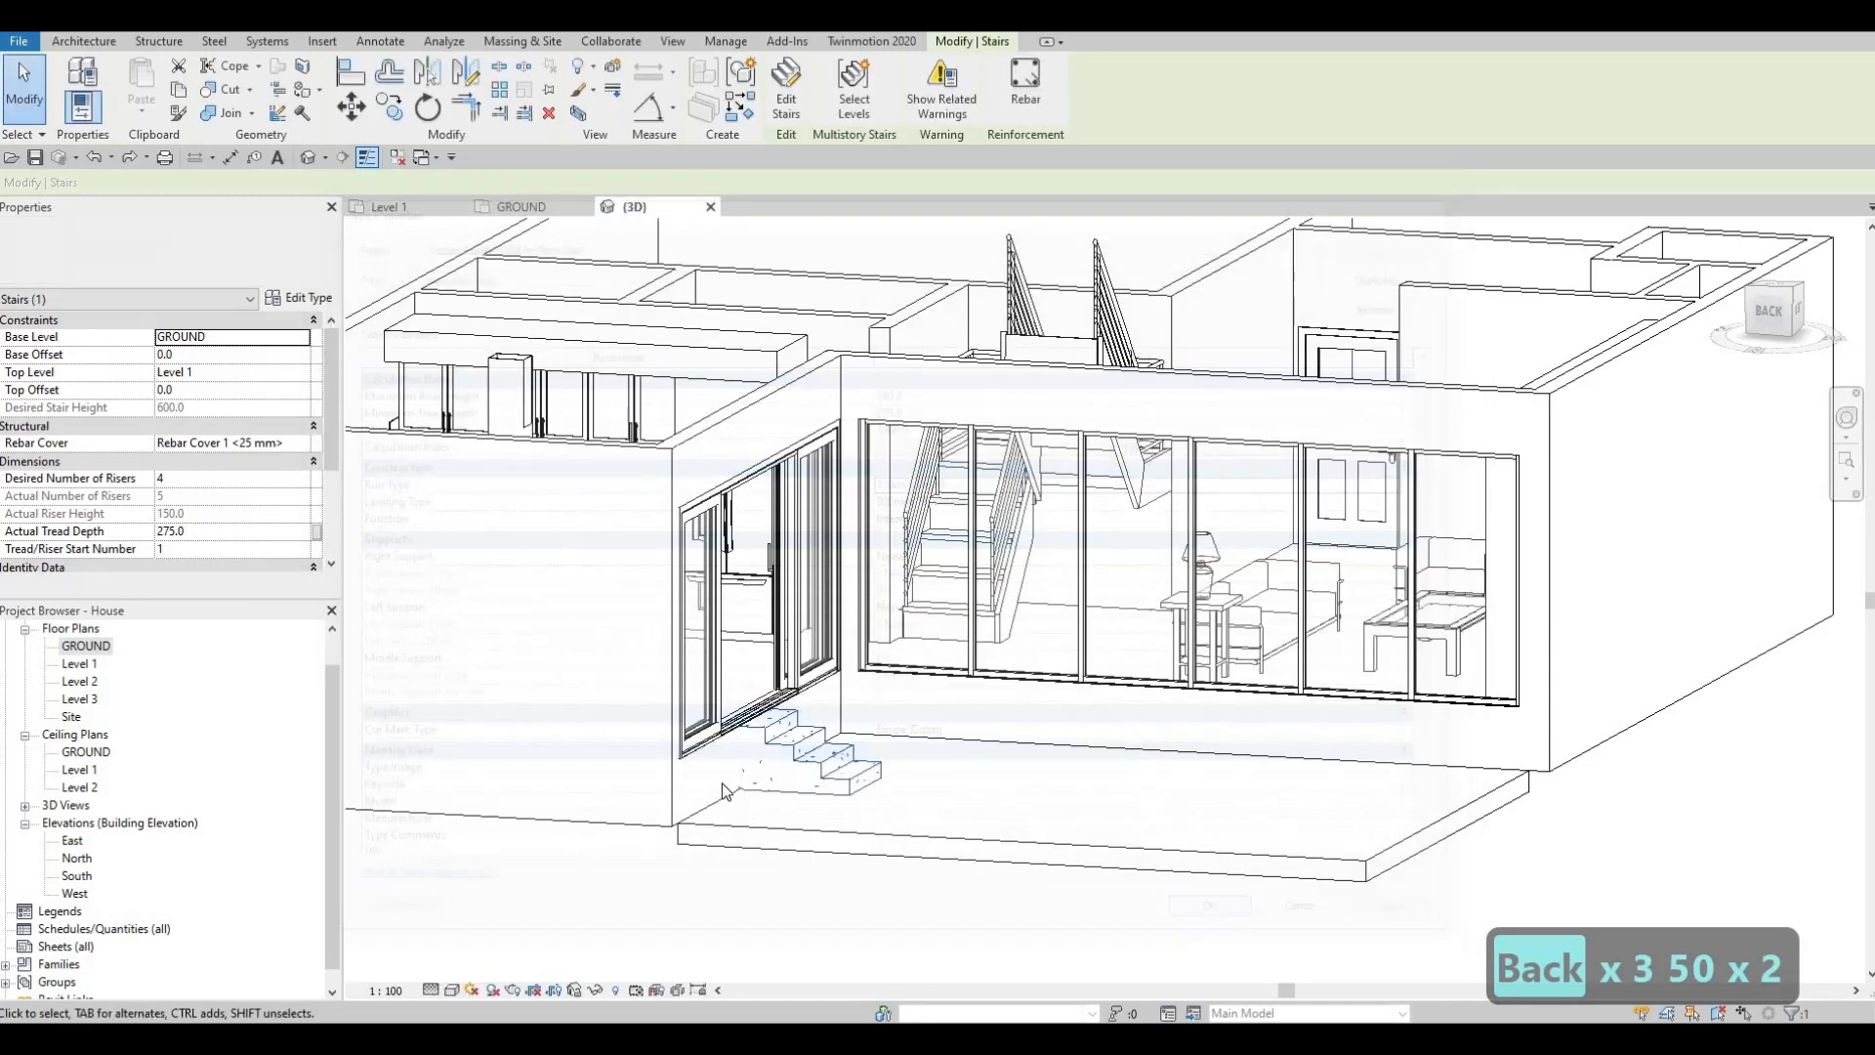
scroll(809, 779, "up", 1)
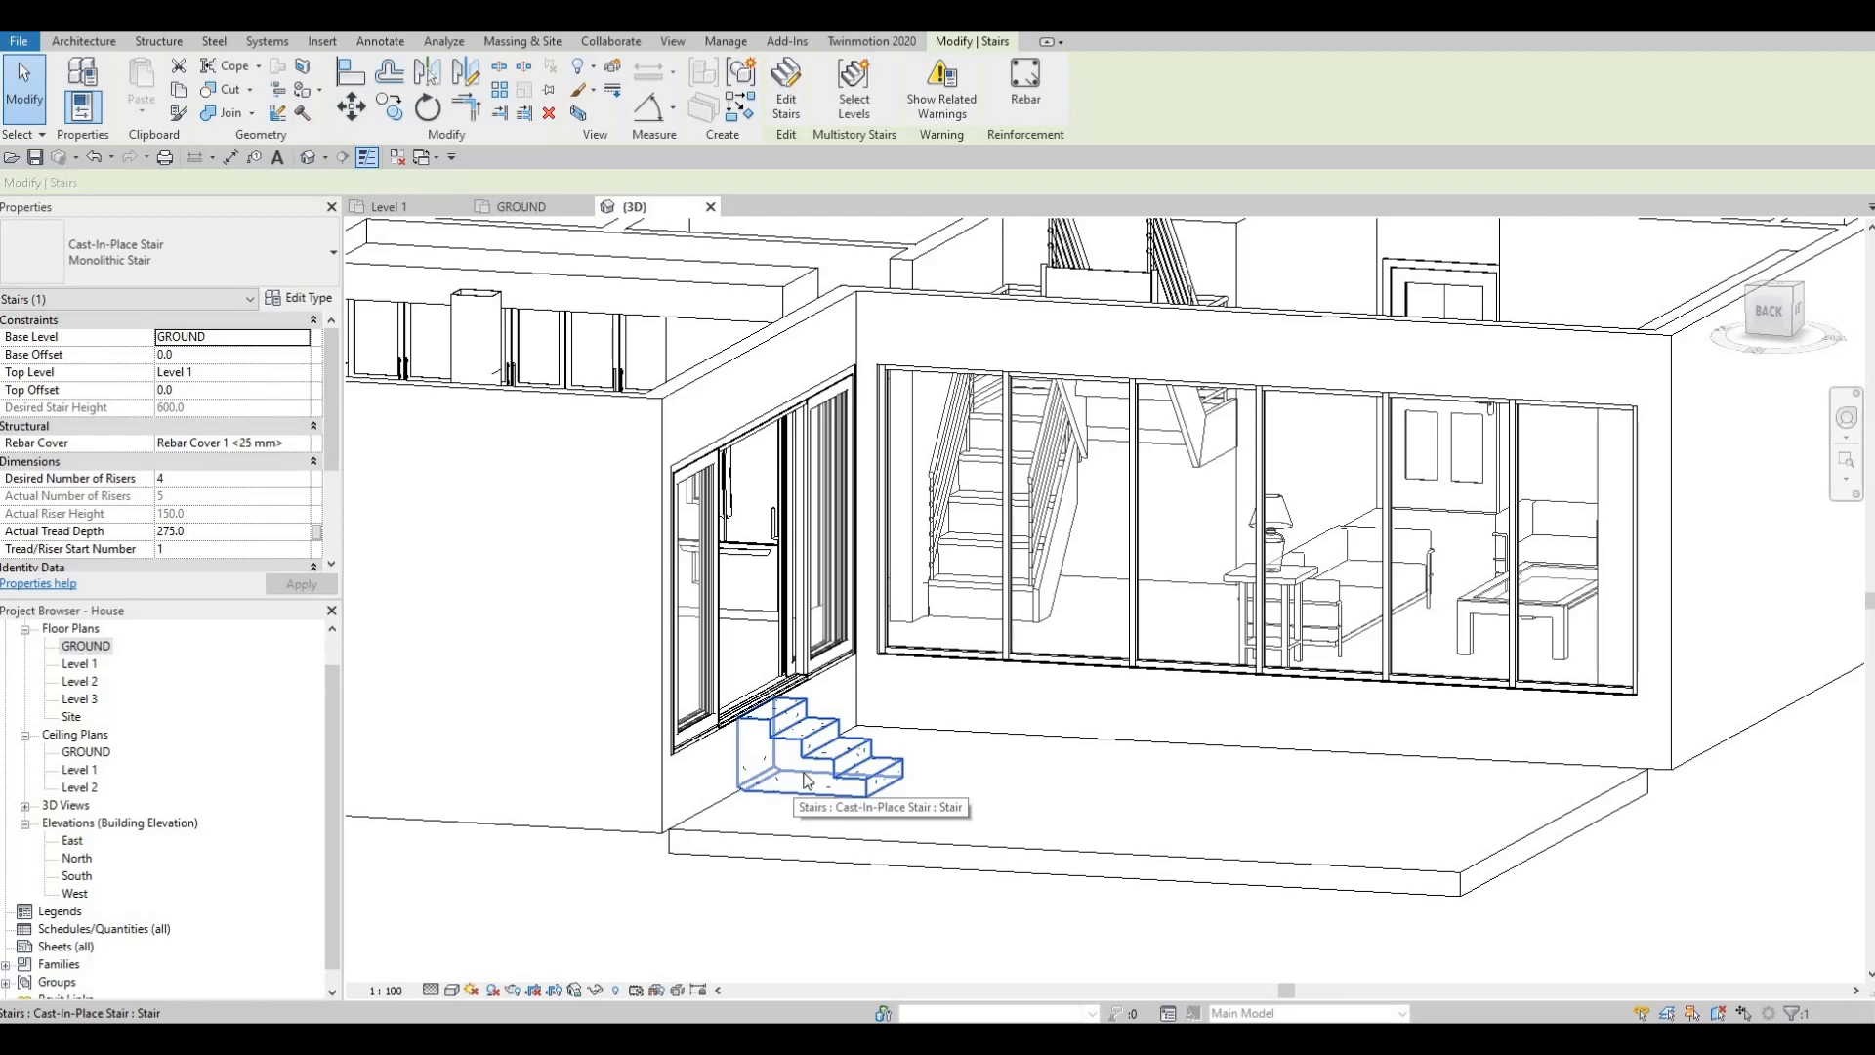
scroll(807, 778, "down", 1)
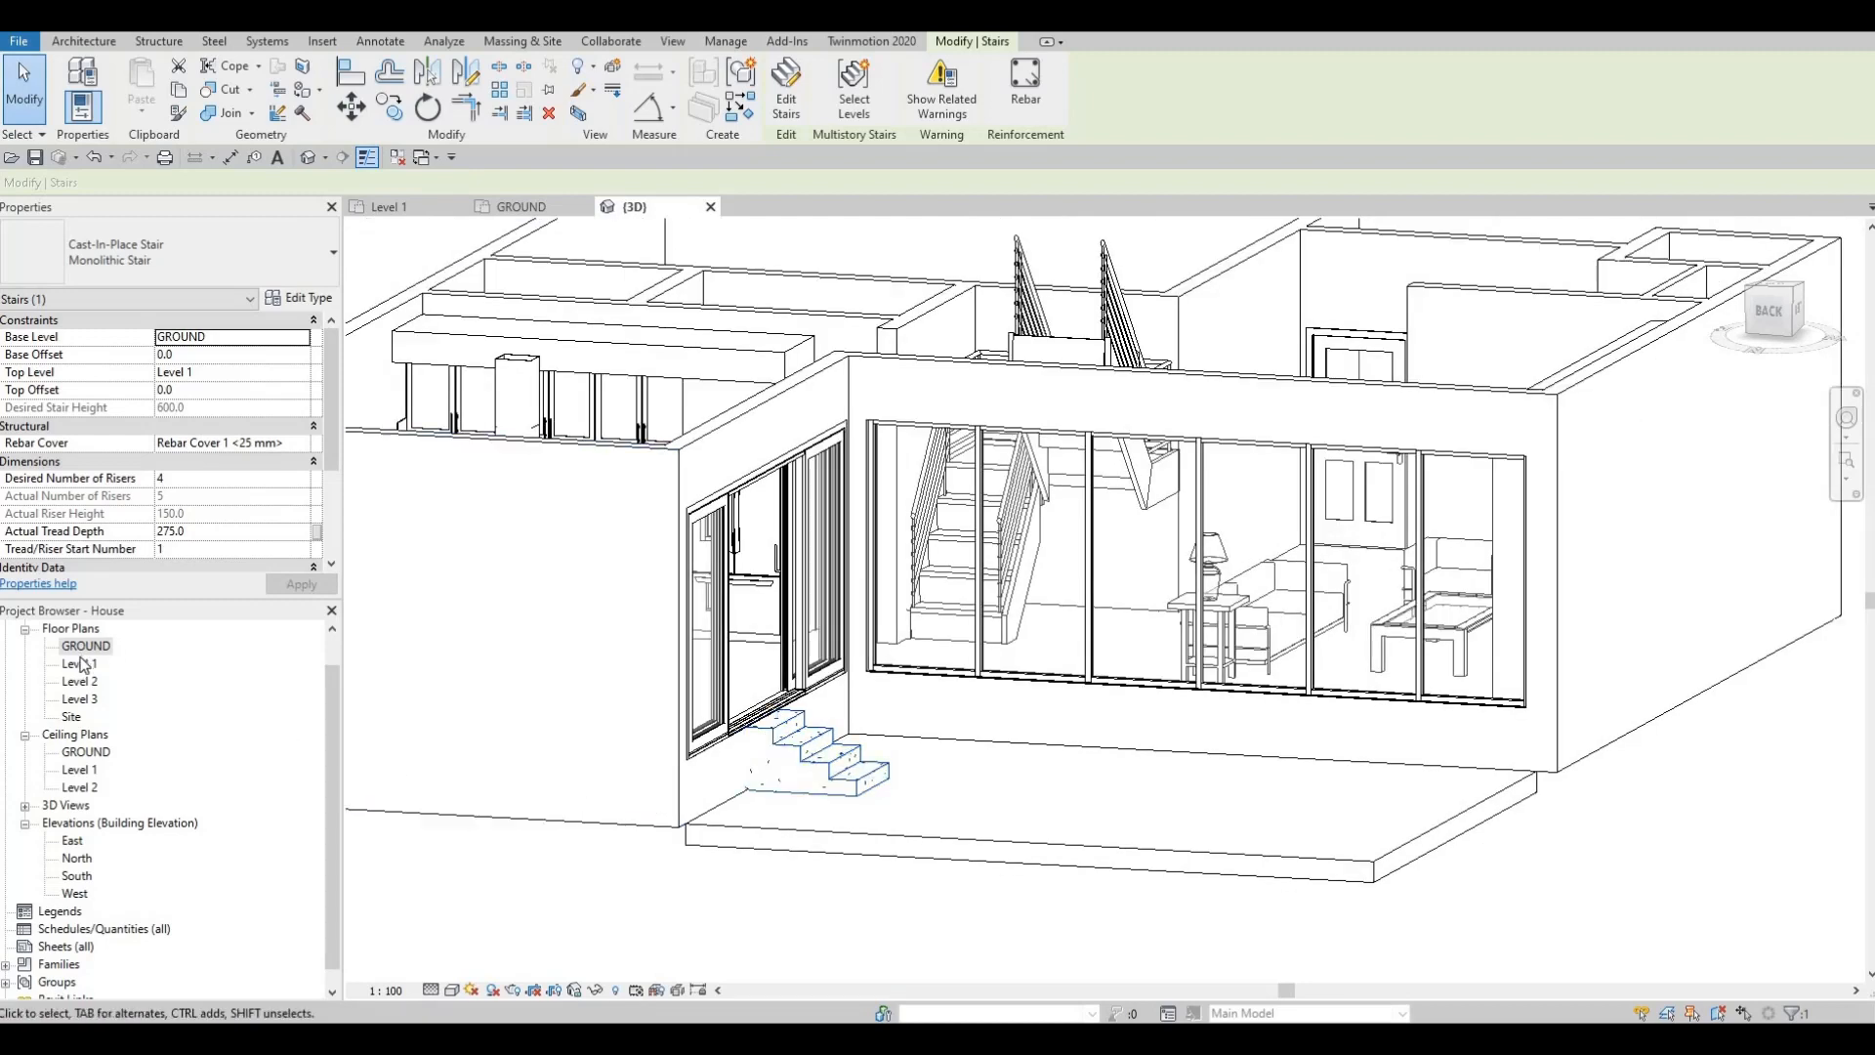
Step: Open the GROUND floor plan and start editing the outdoor stair there
double_click(85, 646)
left_click(1057, 627)
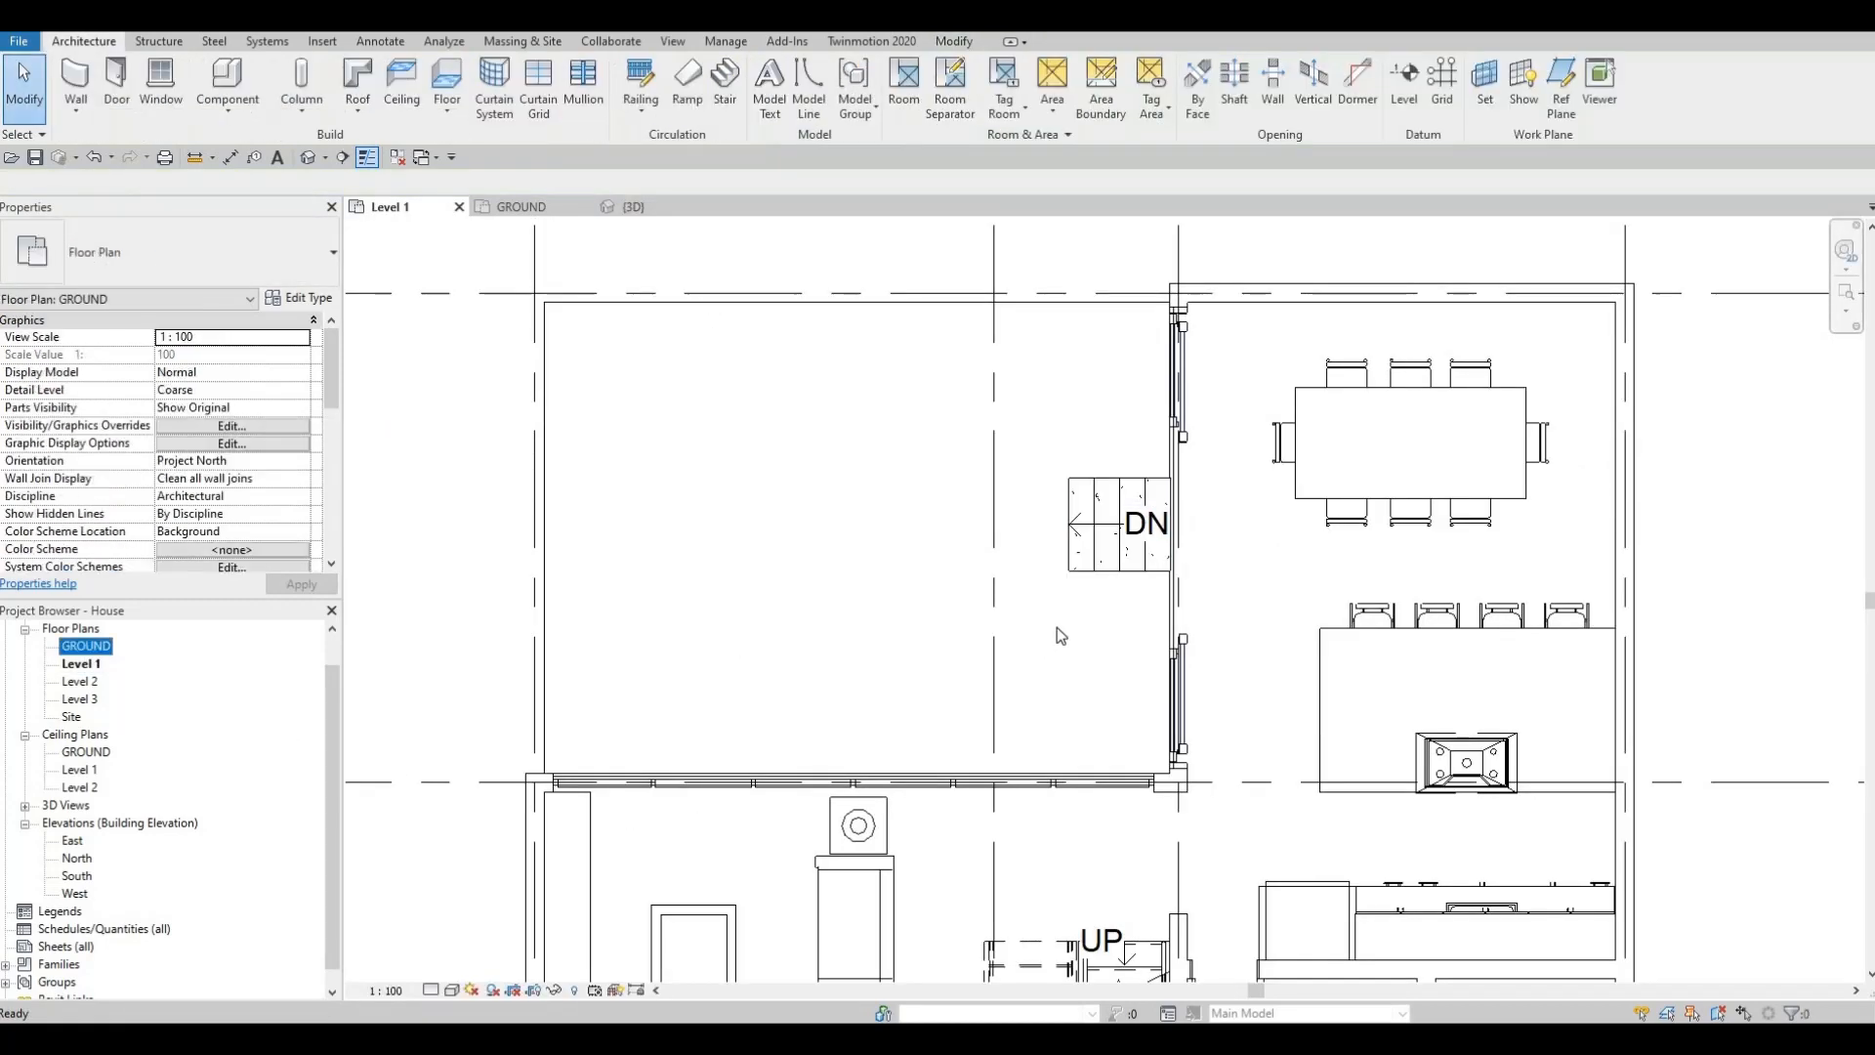
left_click(1094, 575)
key("Escape")
left_click(1094, 567)
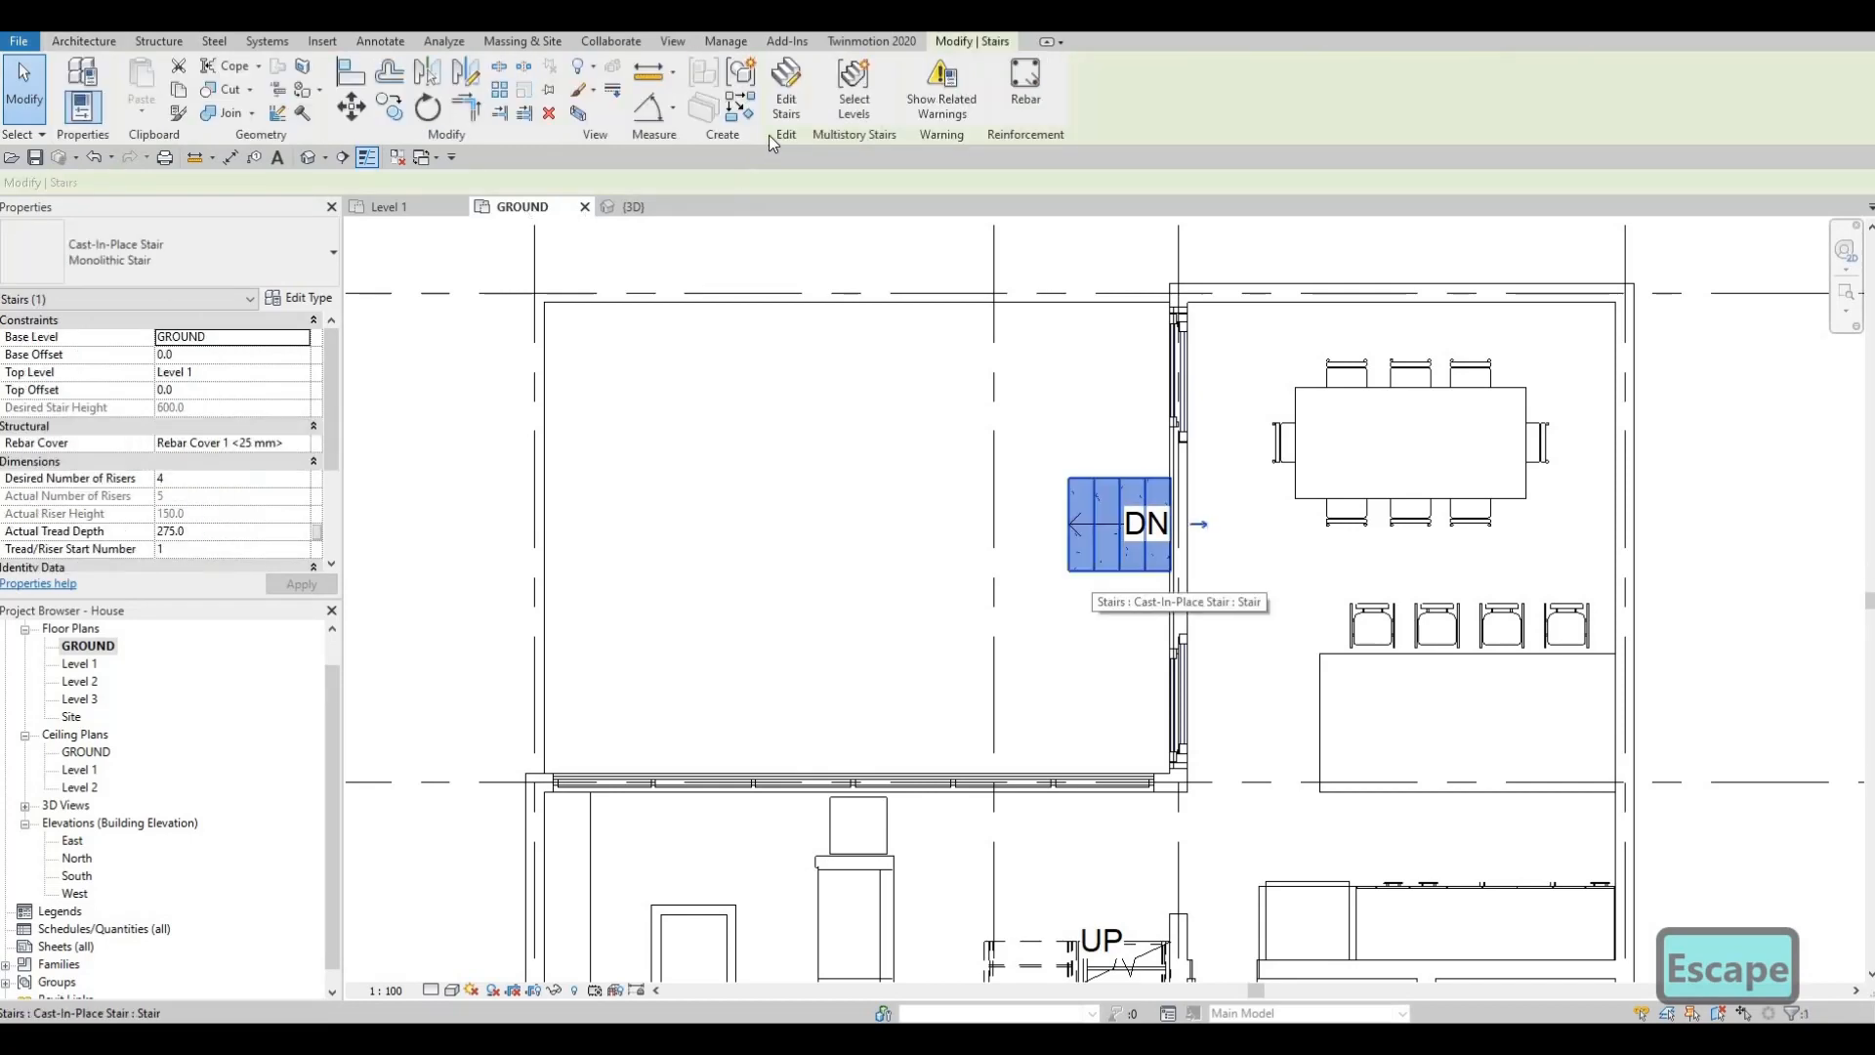
double_click(1109, 564)
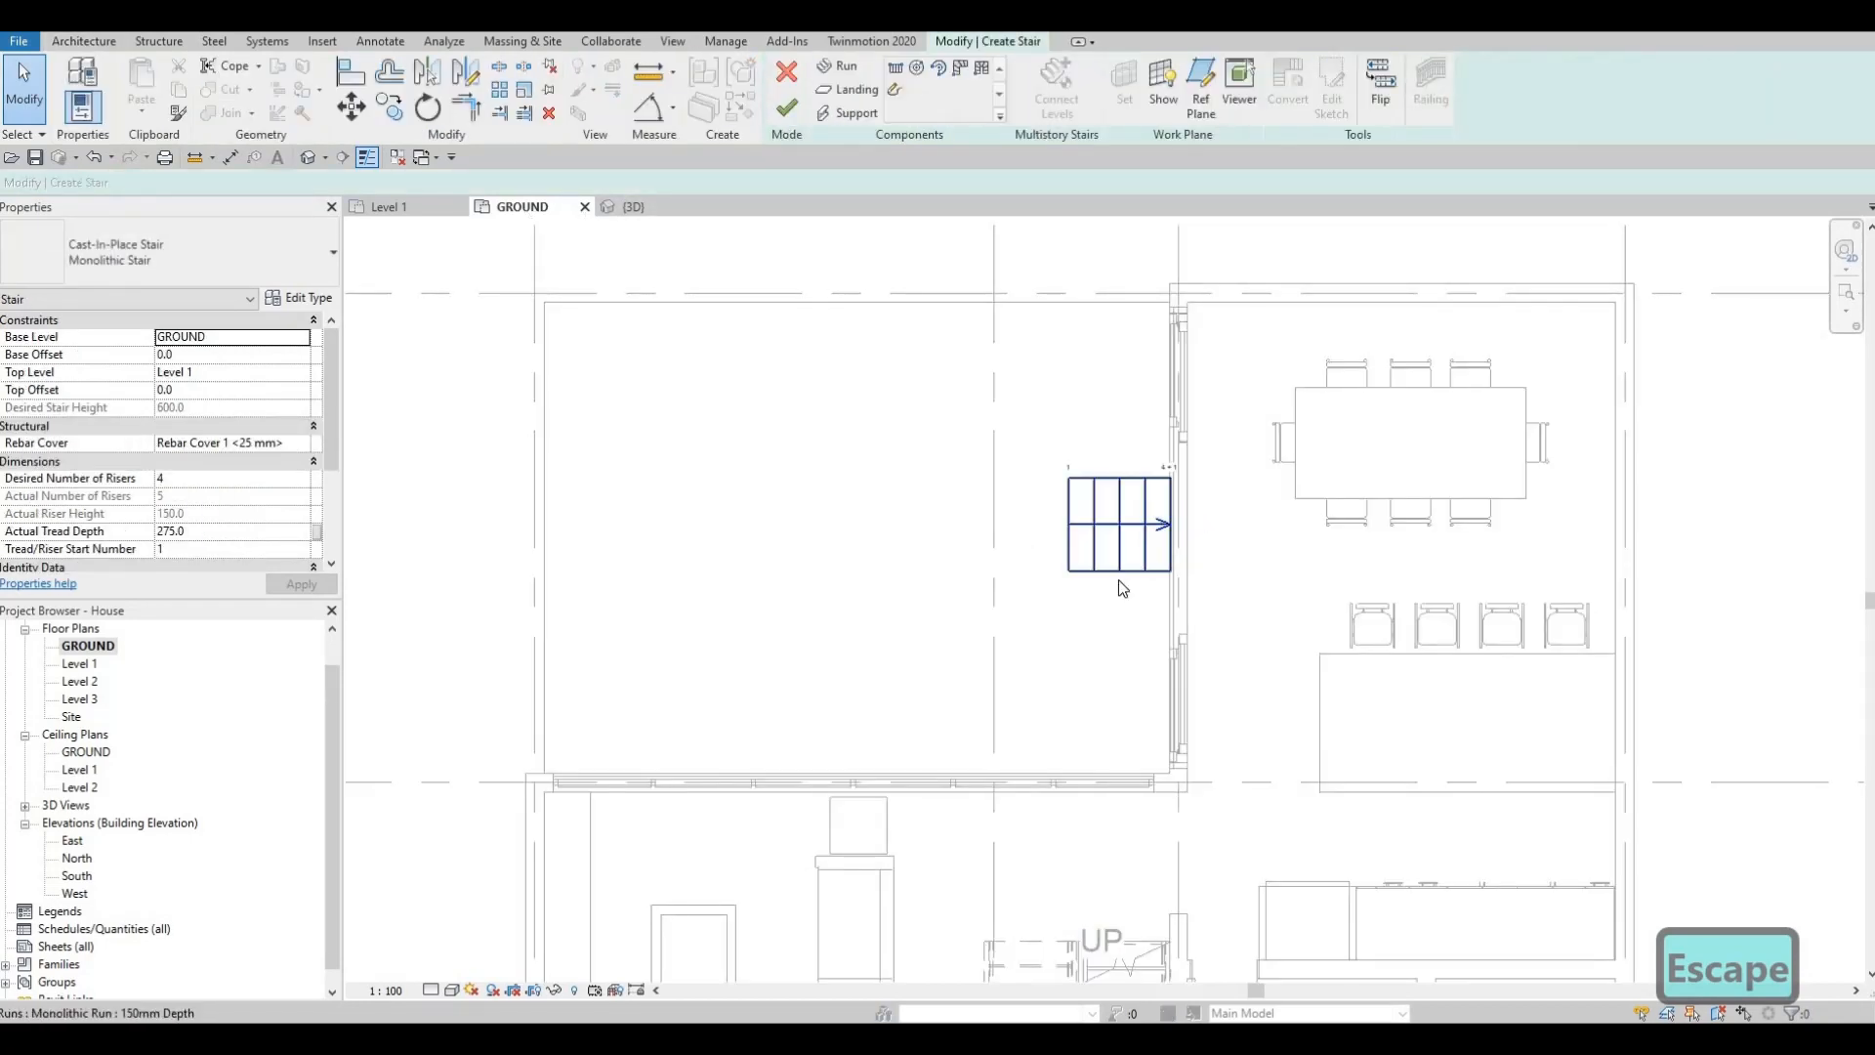
Step: Widen the outdoor stair's run on its lower side to the face of the glazed wall, about 3194 mm wide
left_click(1118, 576)
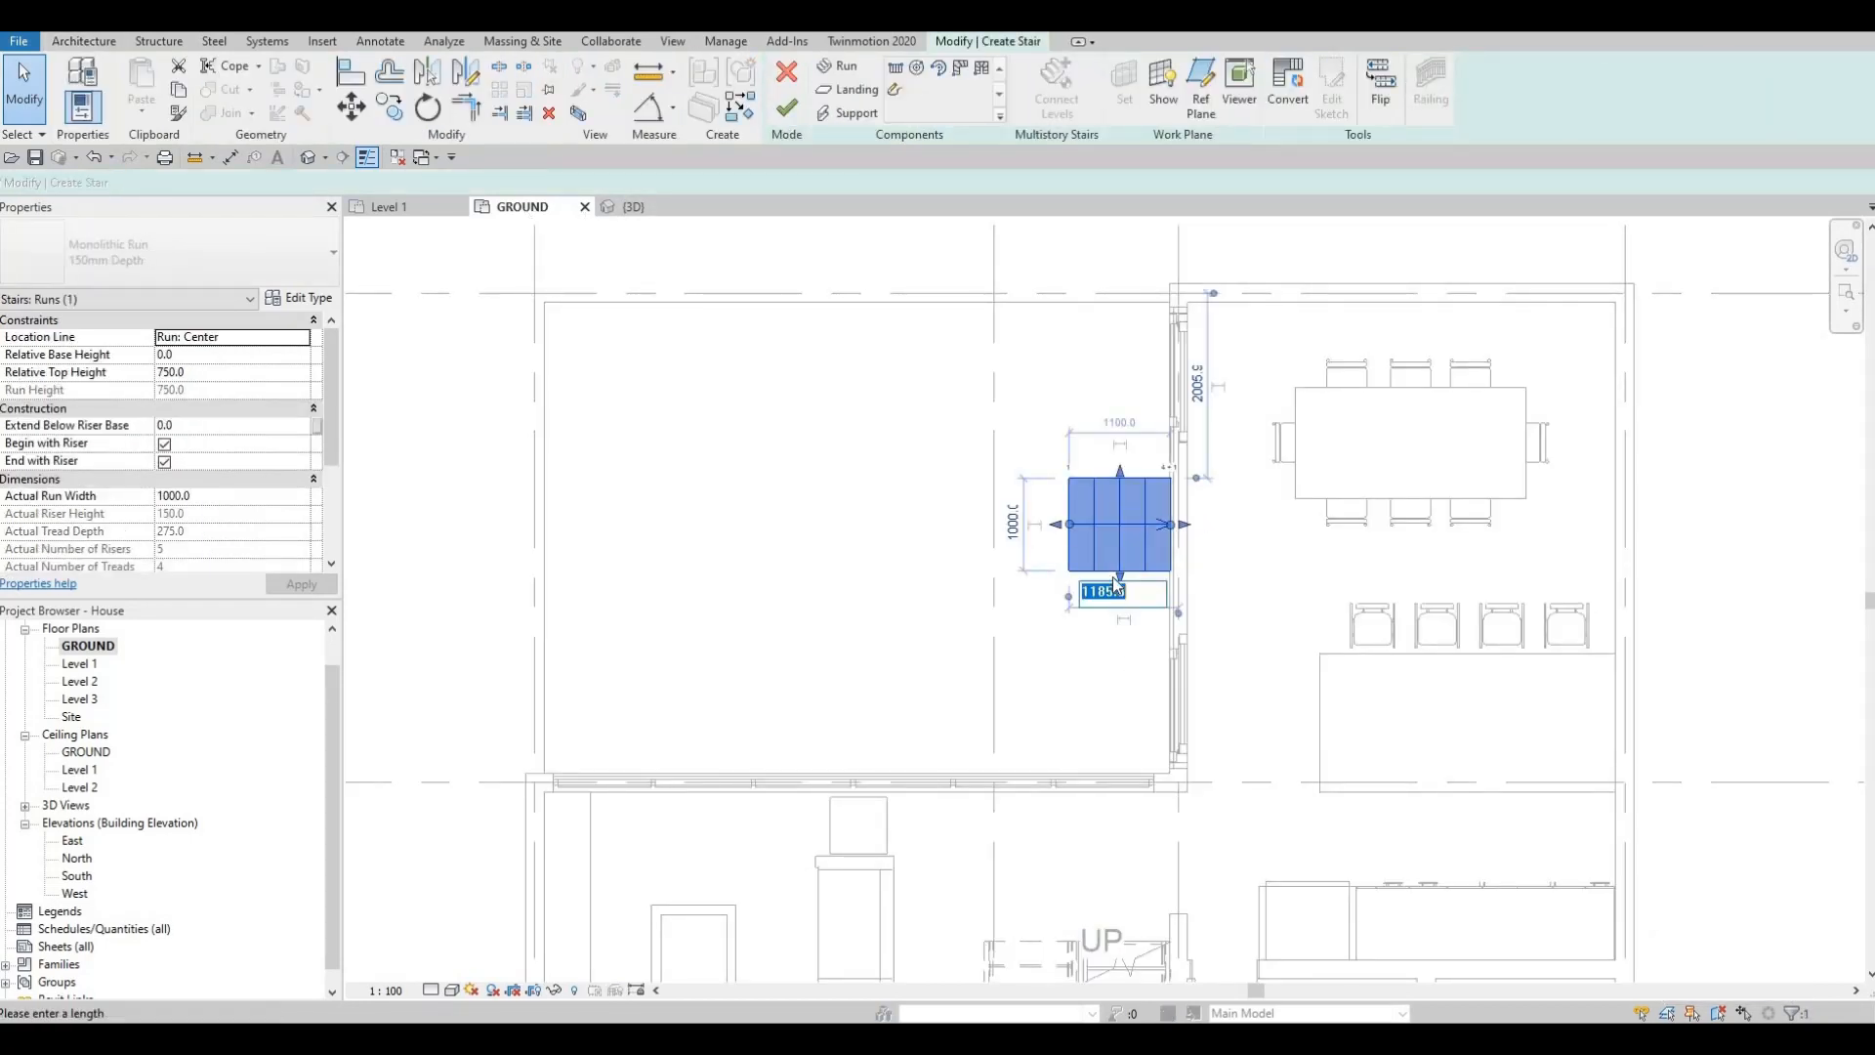
key("Escape")
key("Escape")
left_click_drag(1119, 576, 1124, 766)
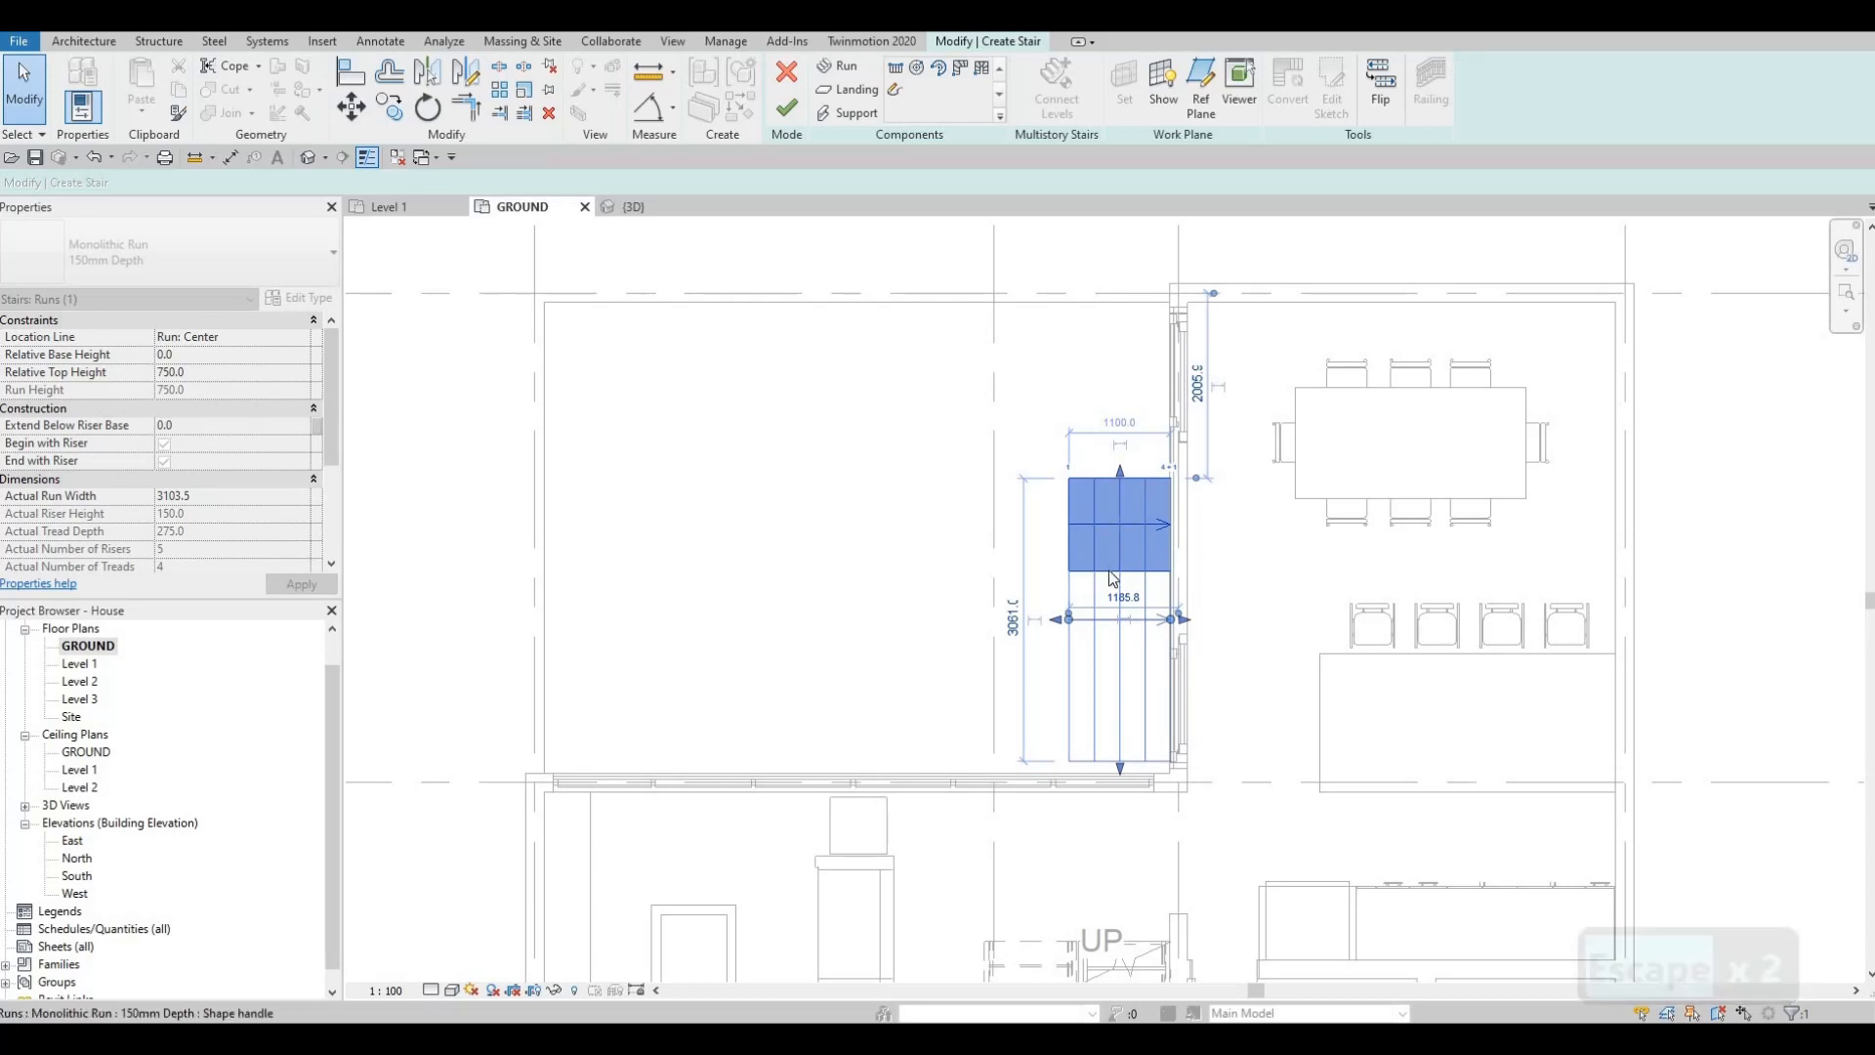
scroll(1121, 778, "up", 5)
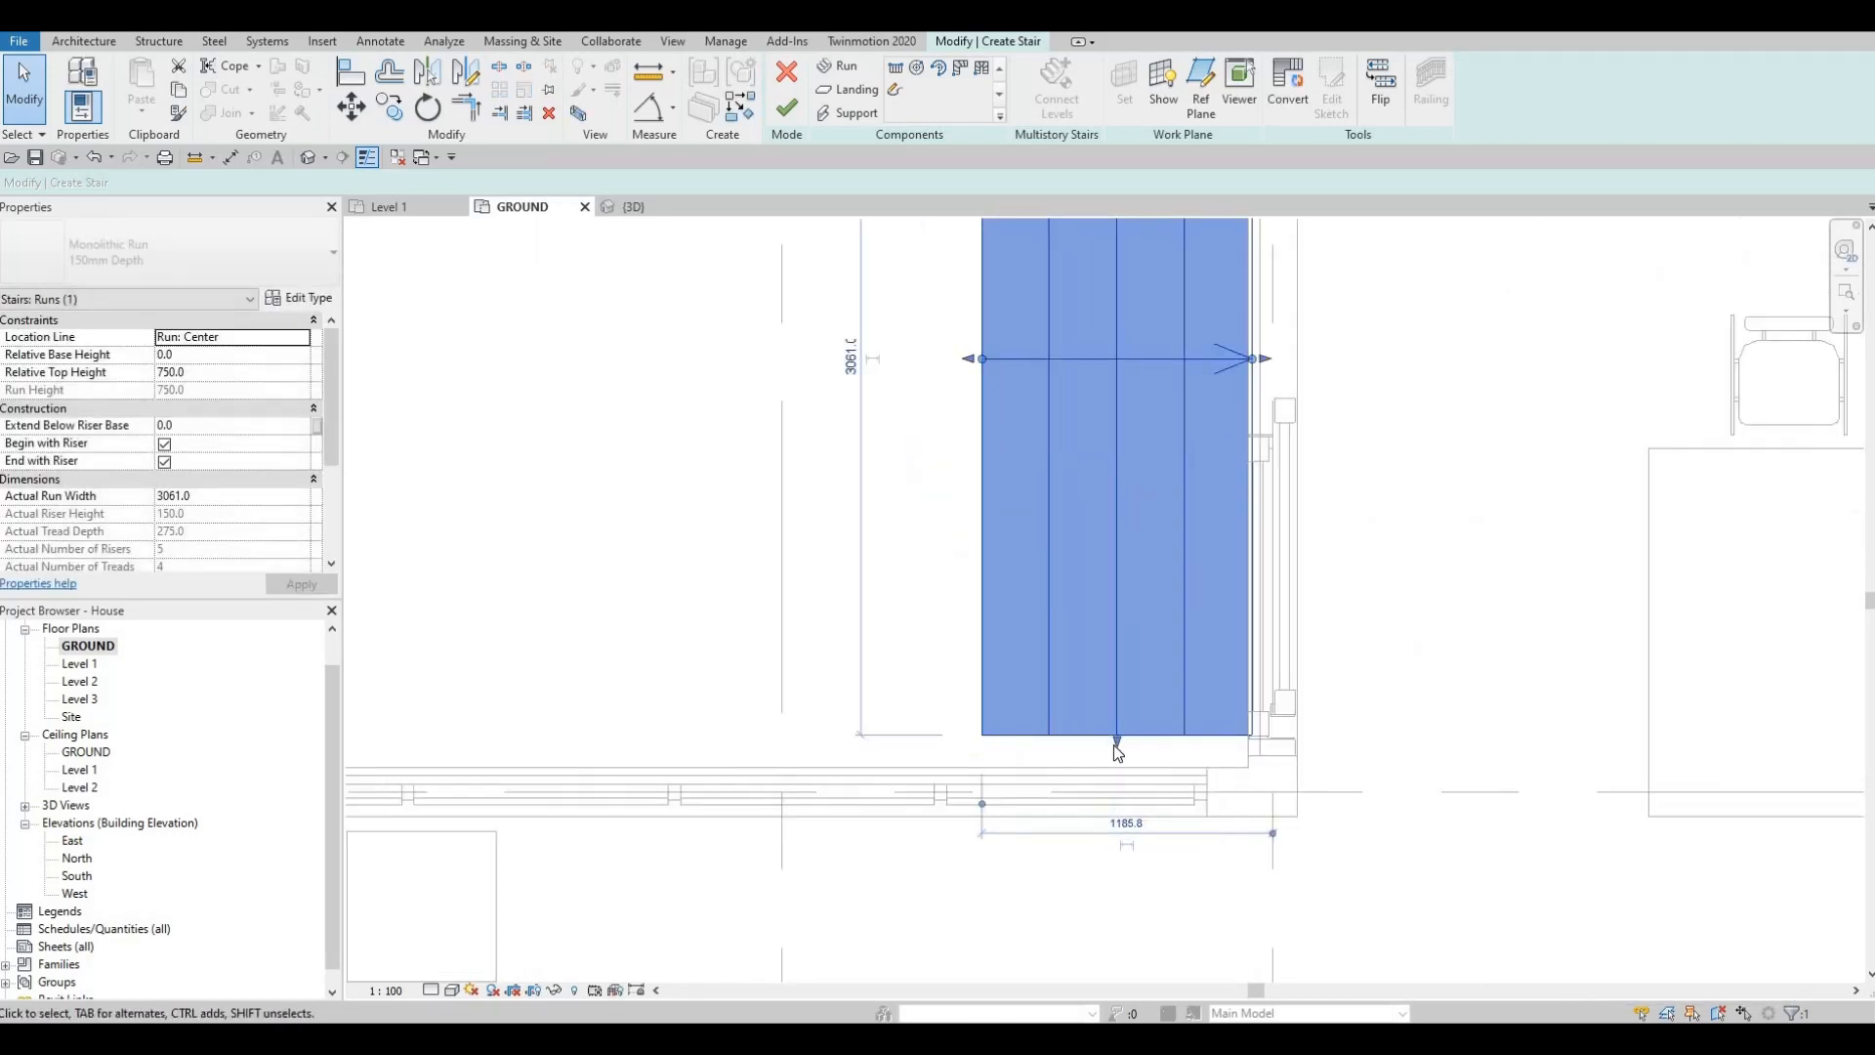
left_click_drag(1118, 744, 1119, 770)
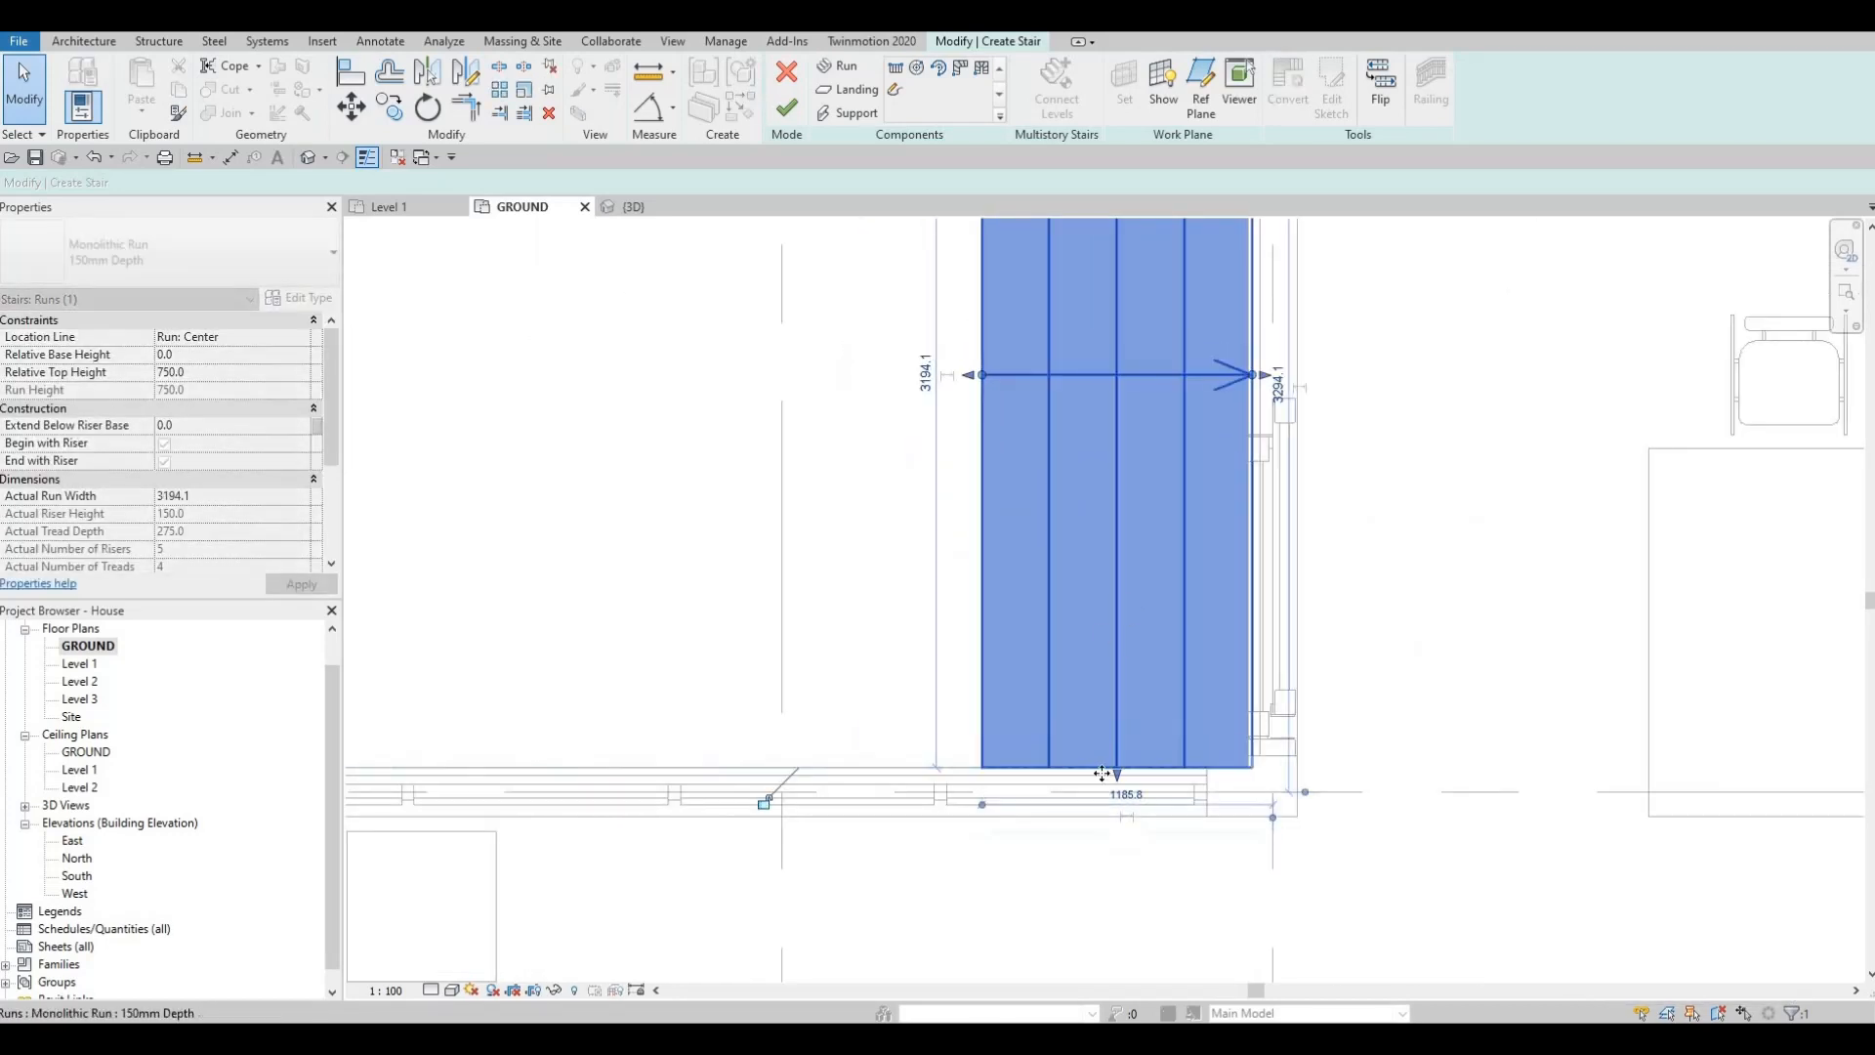
Step: Extend the outdoor stair's run on its upper side to the upper boundary, finish the stair edit and inspect the result in 3D
scroll(1107, 771, "down", 2)
middle_click_drag(1105, 225, 1102, 570)
scroll(1103, 472, "down", 1)
left_click_drag(1111, 454, 1112, 250)
scroll(1126, 377, "down", 1)
middle_click_drag(1126, 377, 1143, 705)
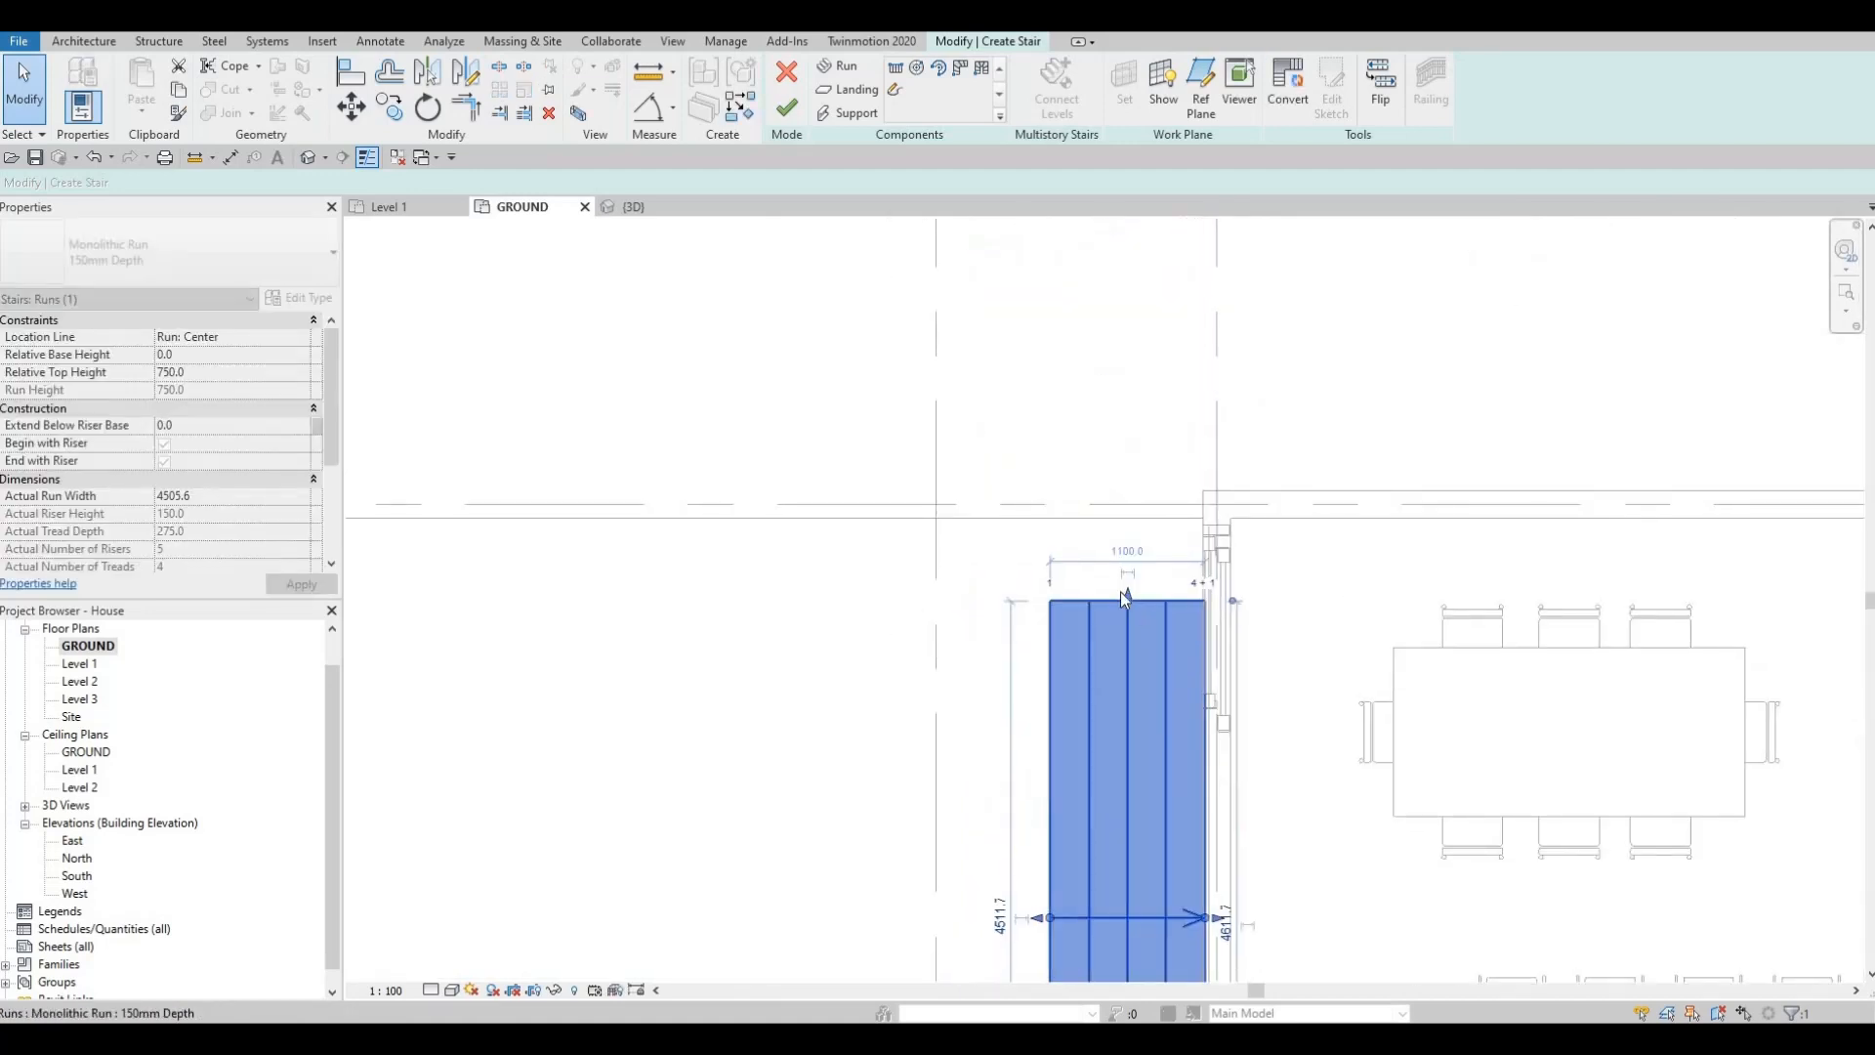
left_click_drag(1147, 524, 1129, 686)
key("Escape")
scroll(1129, 685, "down", 2)
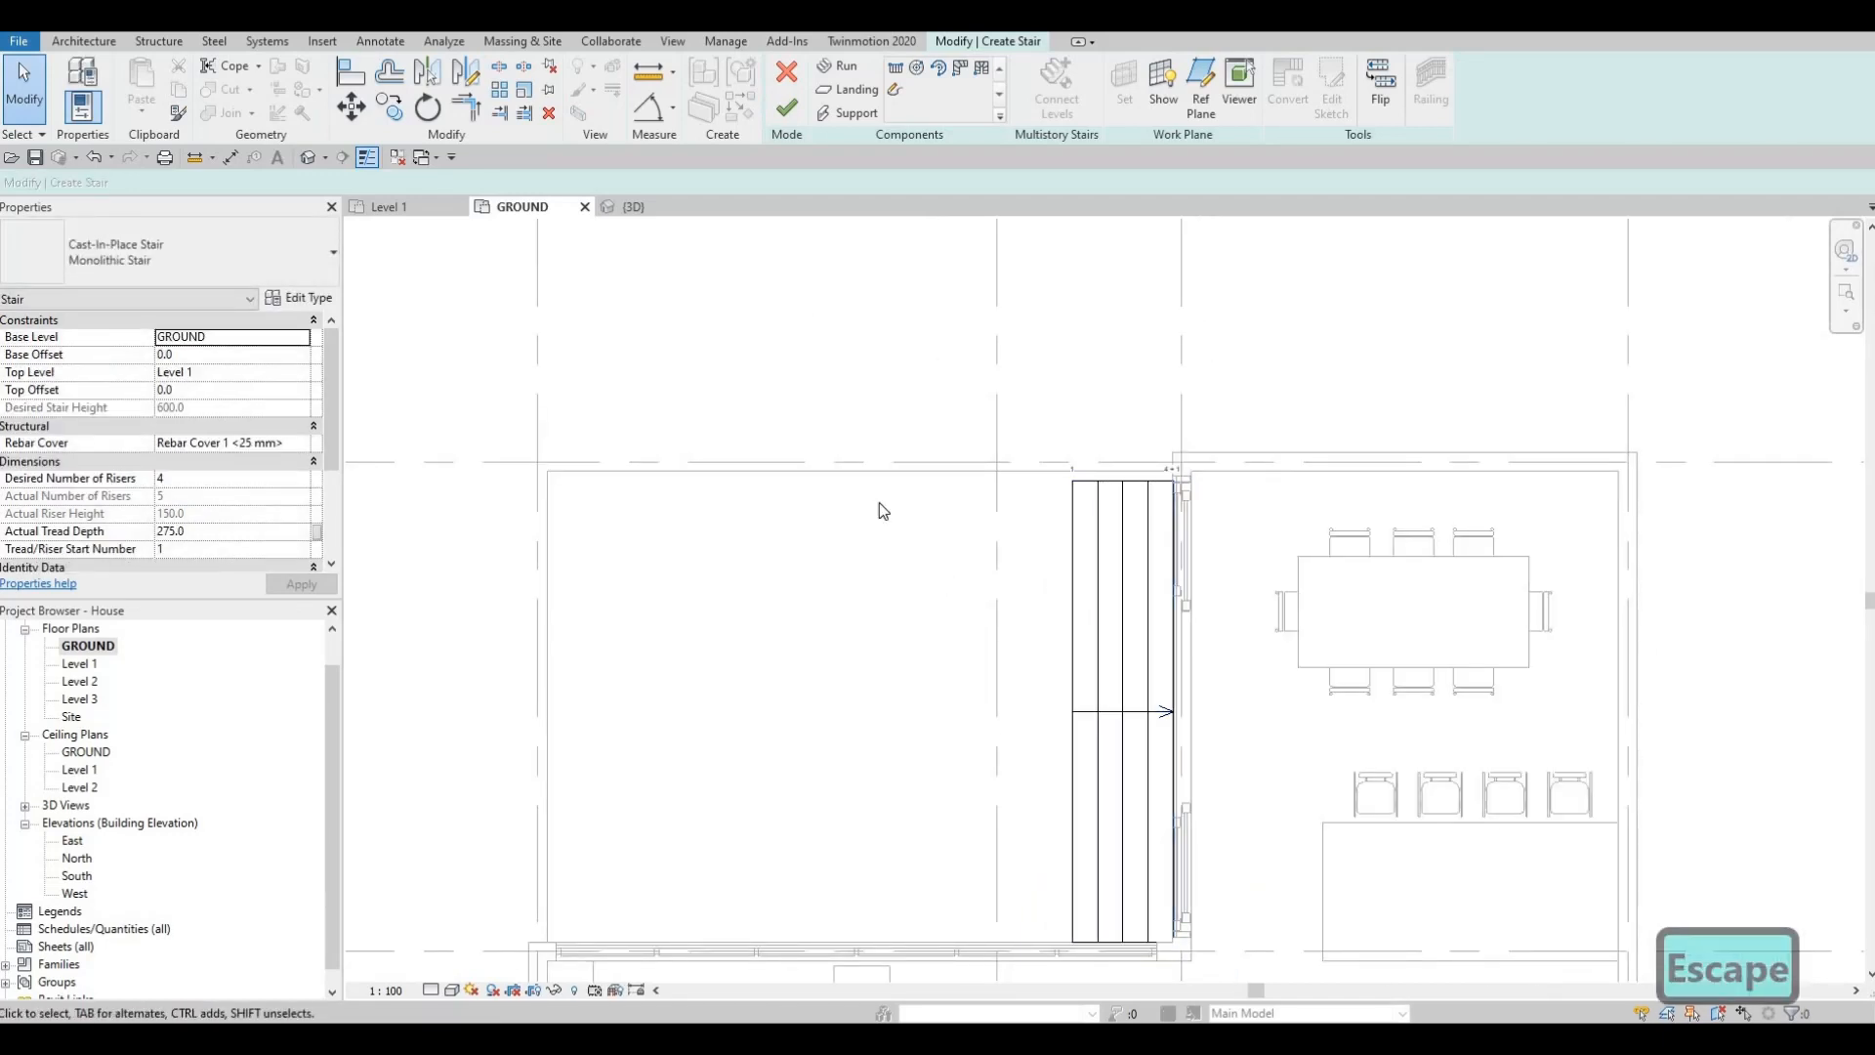
middle_click_drag(879, 502, 902, 450)
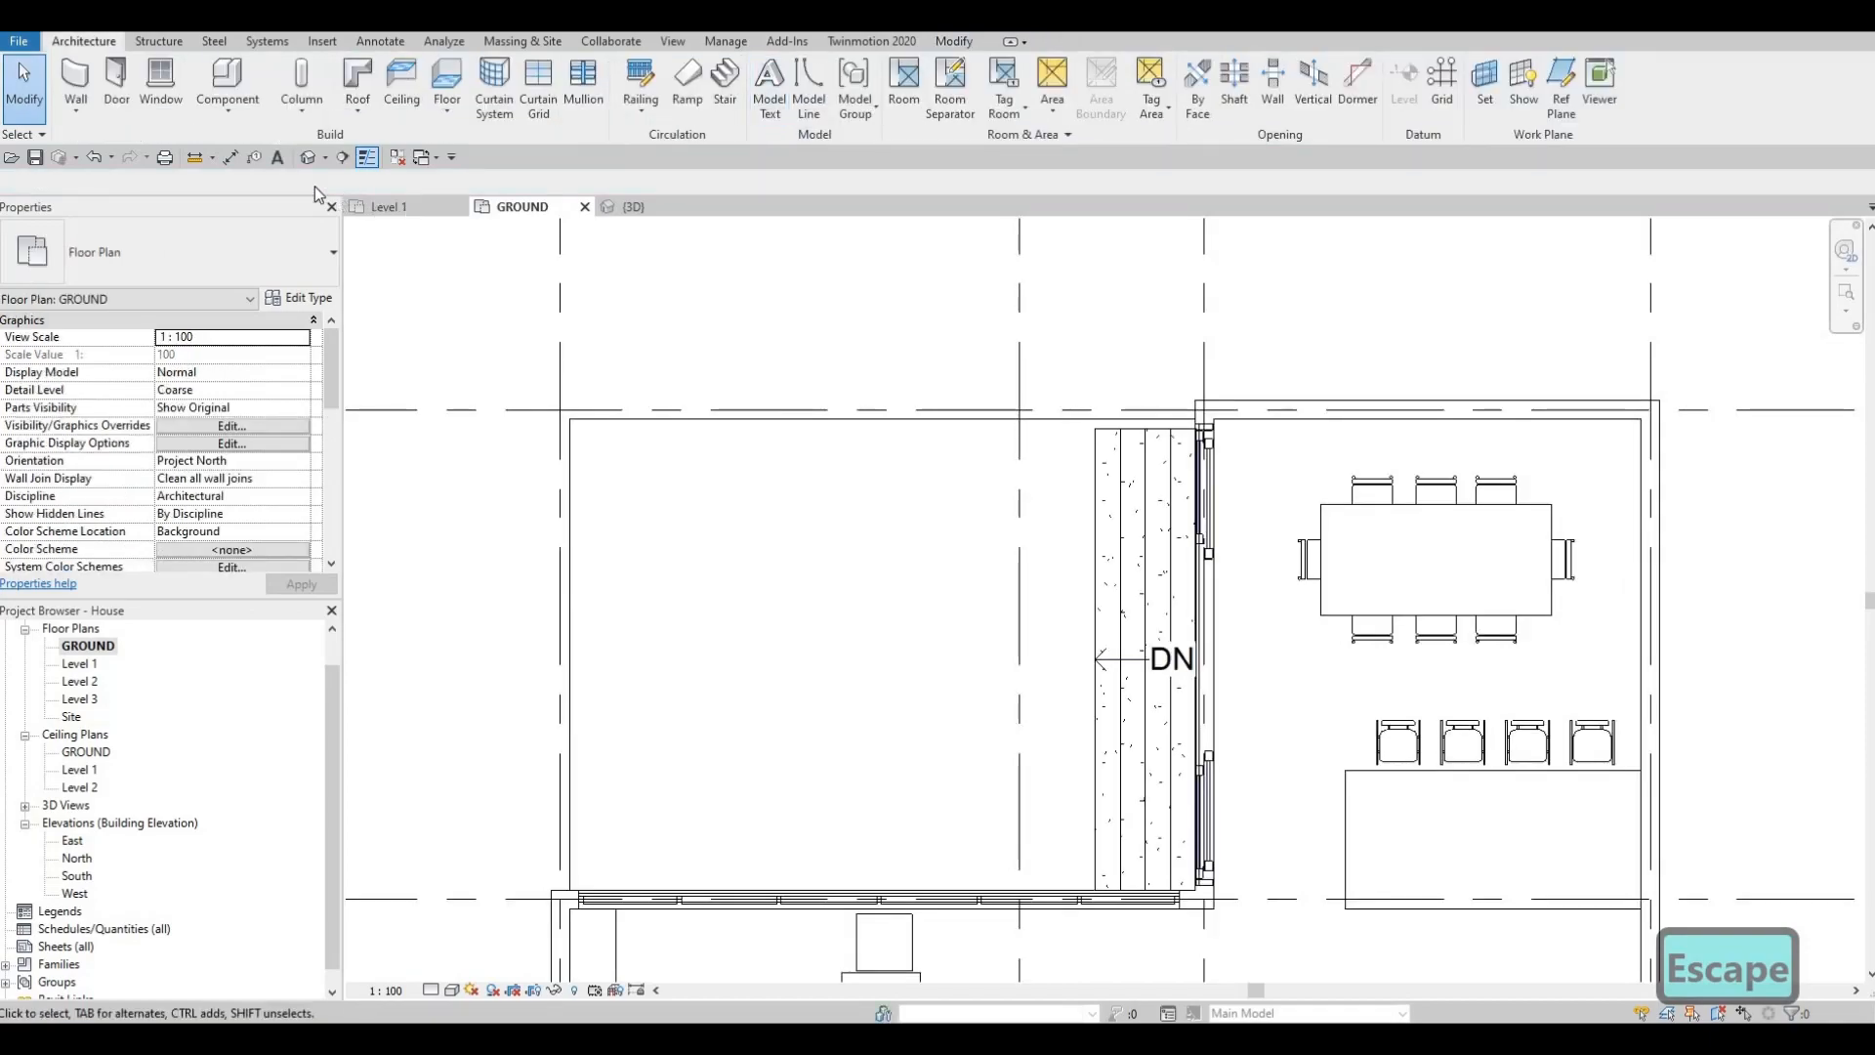
scroll(1042, 712, "down", 2)
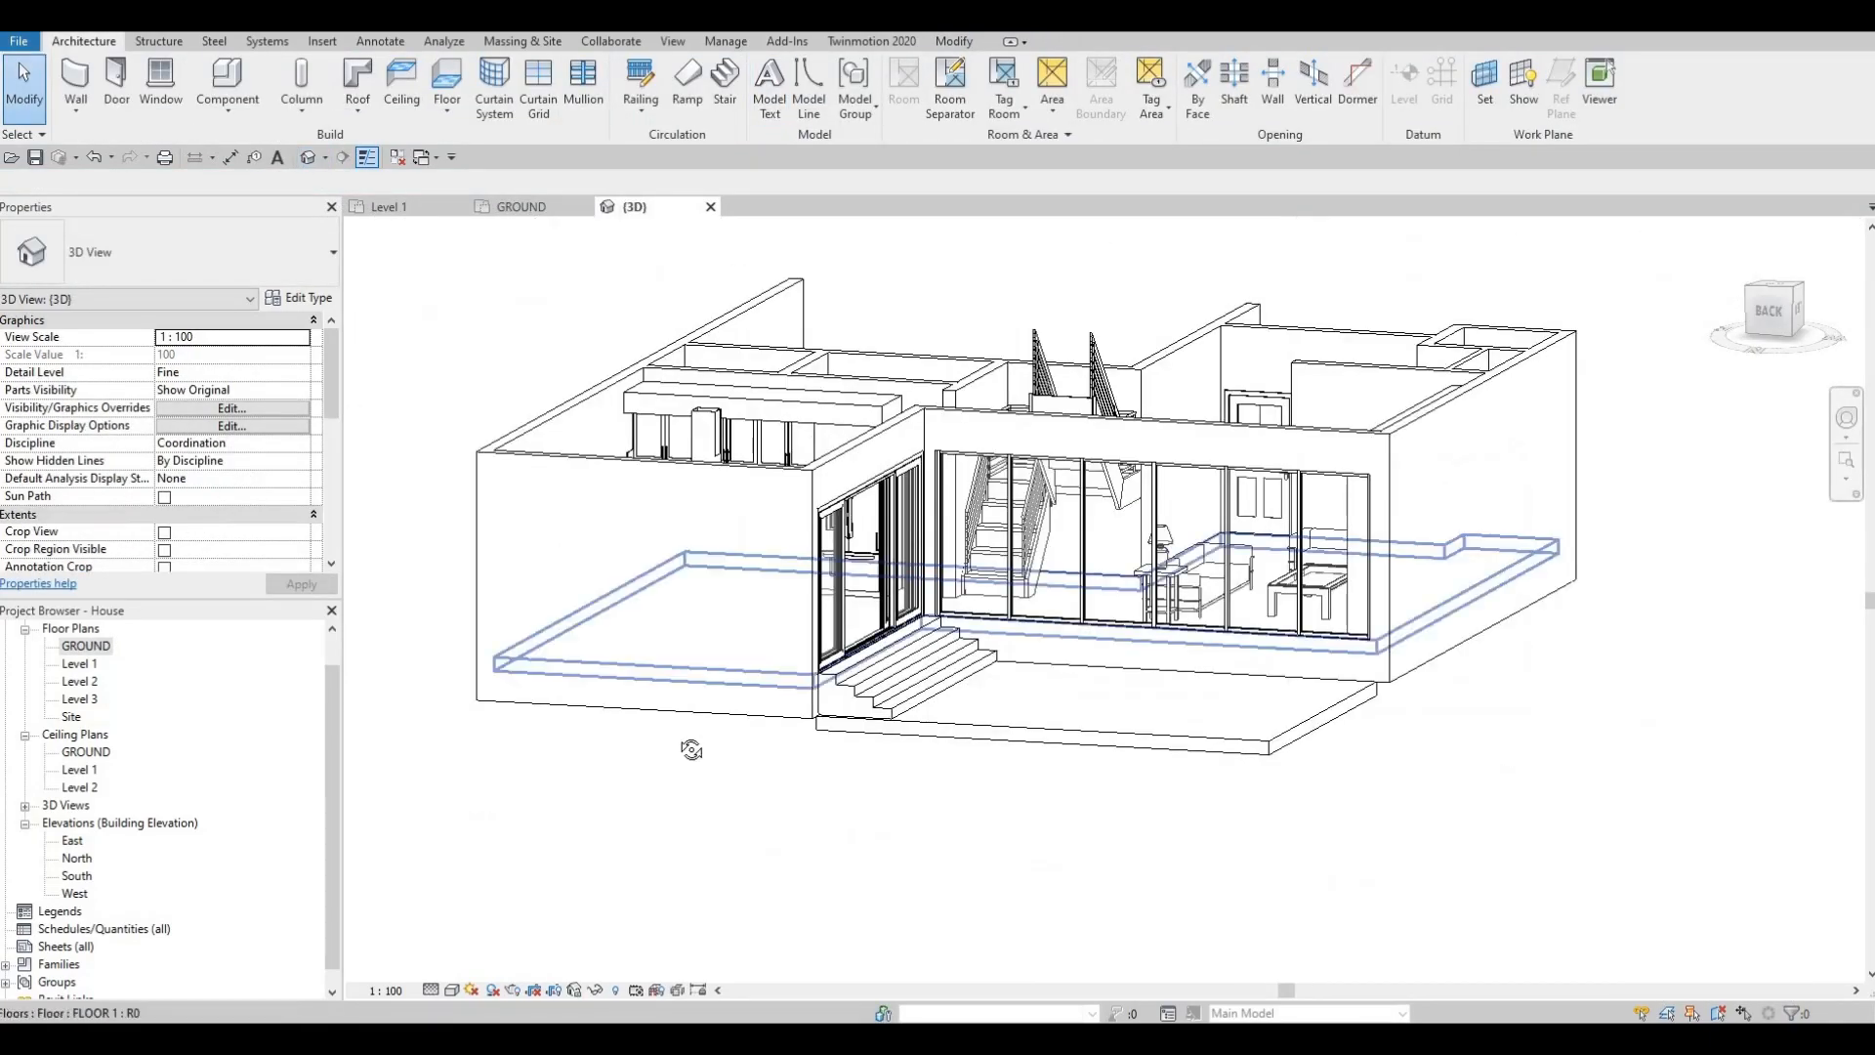
middle_click_drag(691, 749, 1036, 633, "shift")
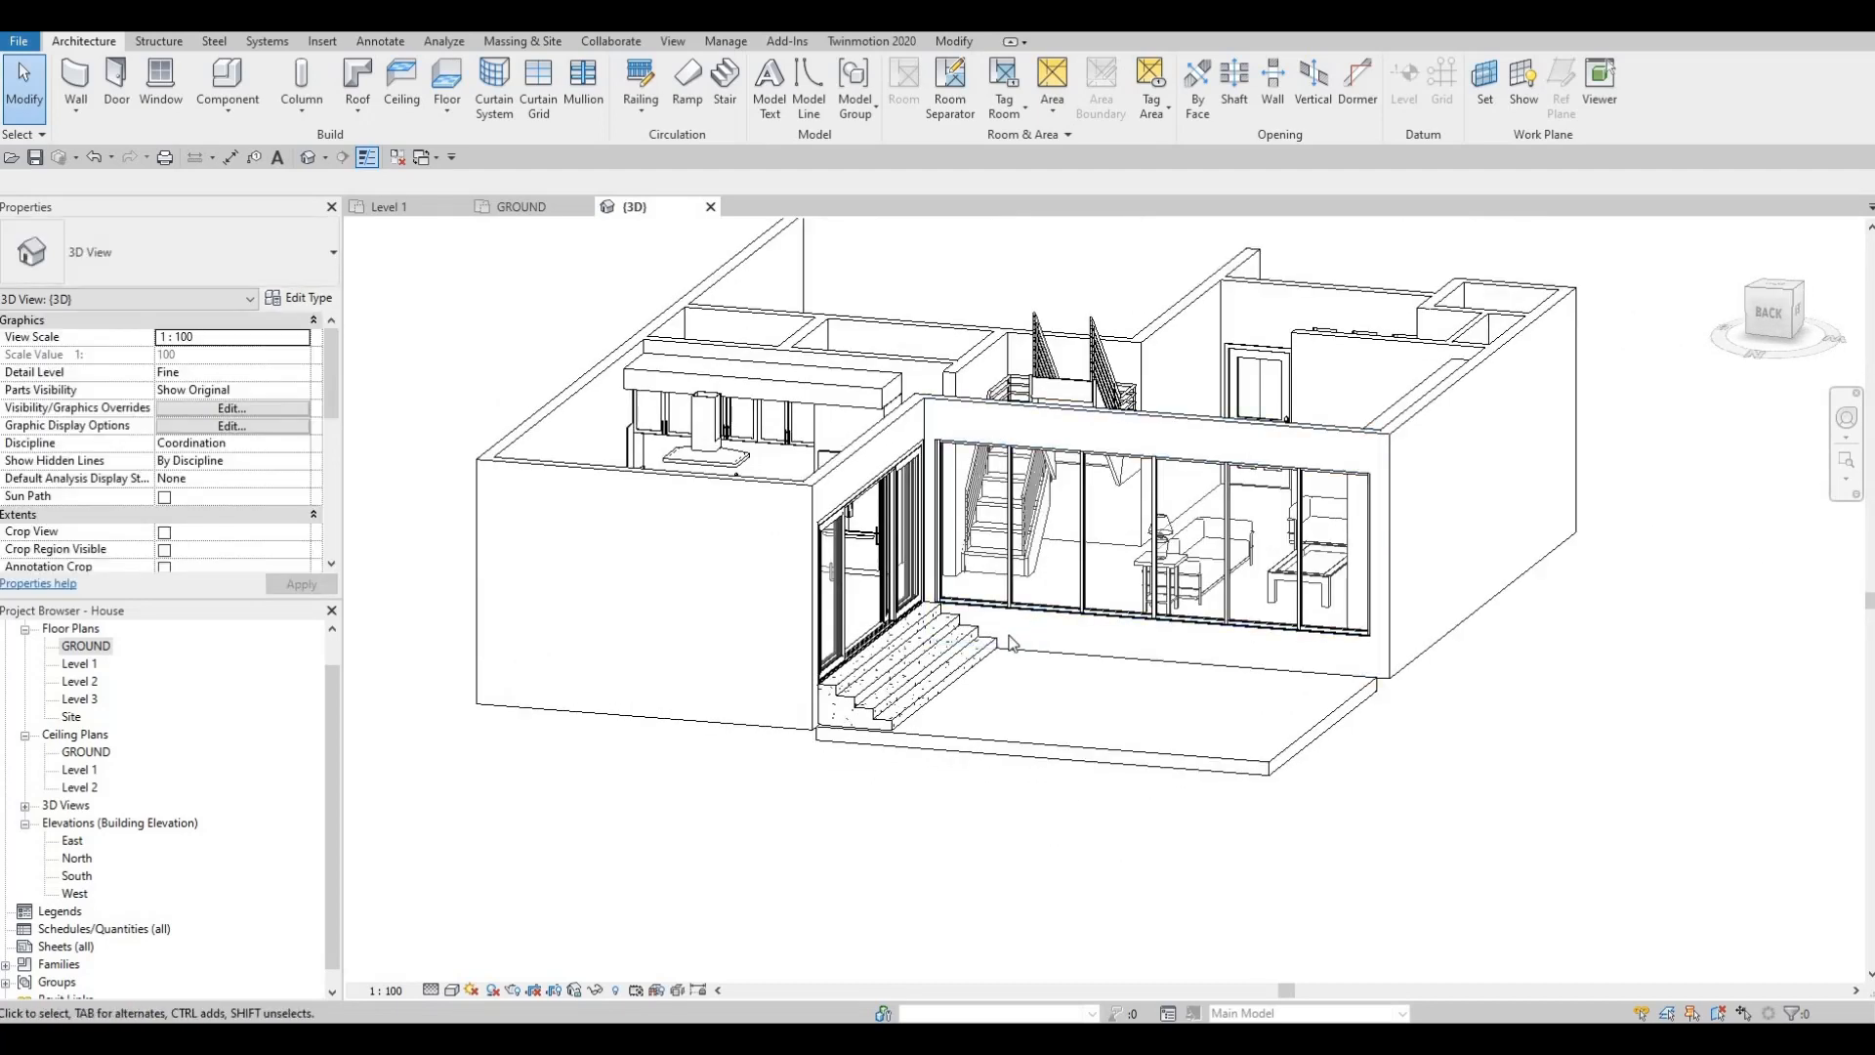
scroll(1011, 642, "down", 2)
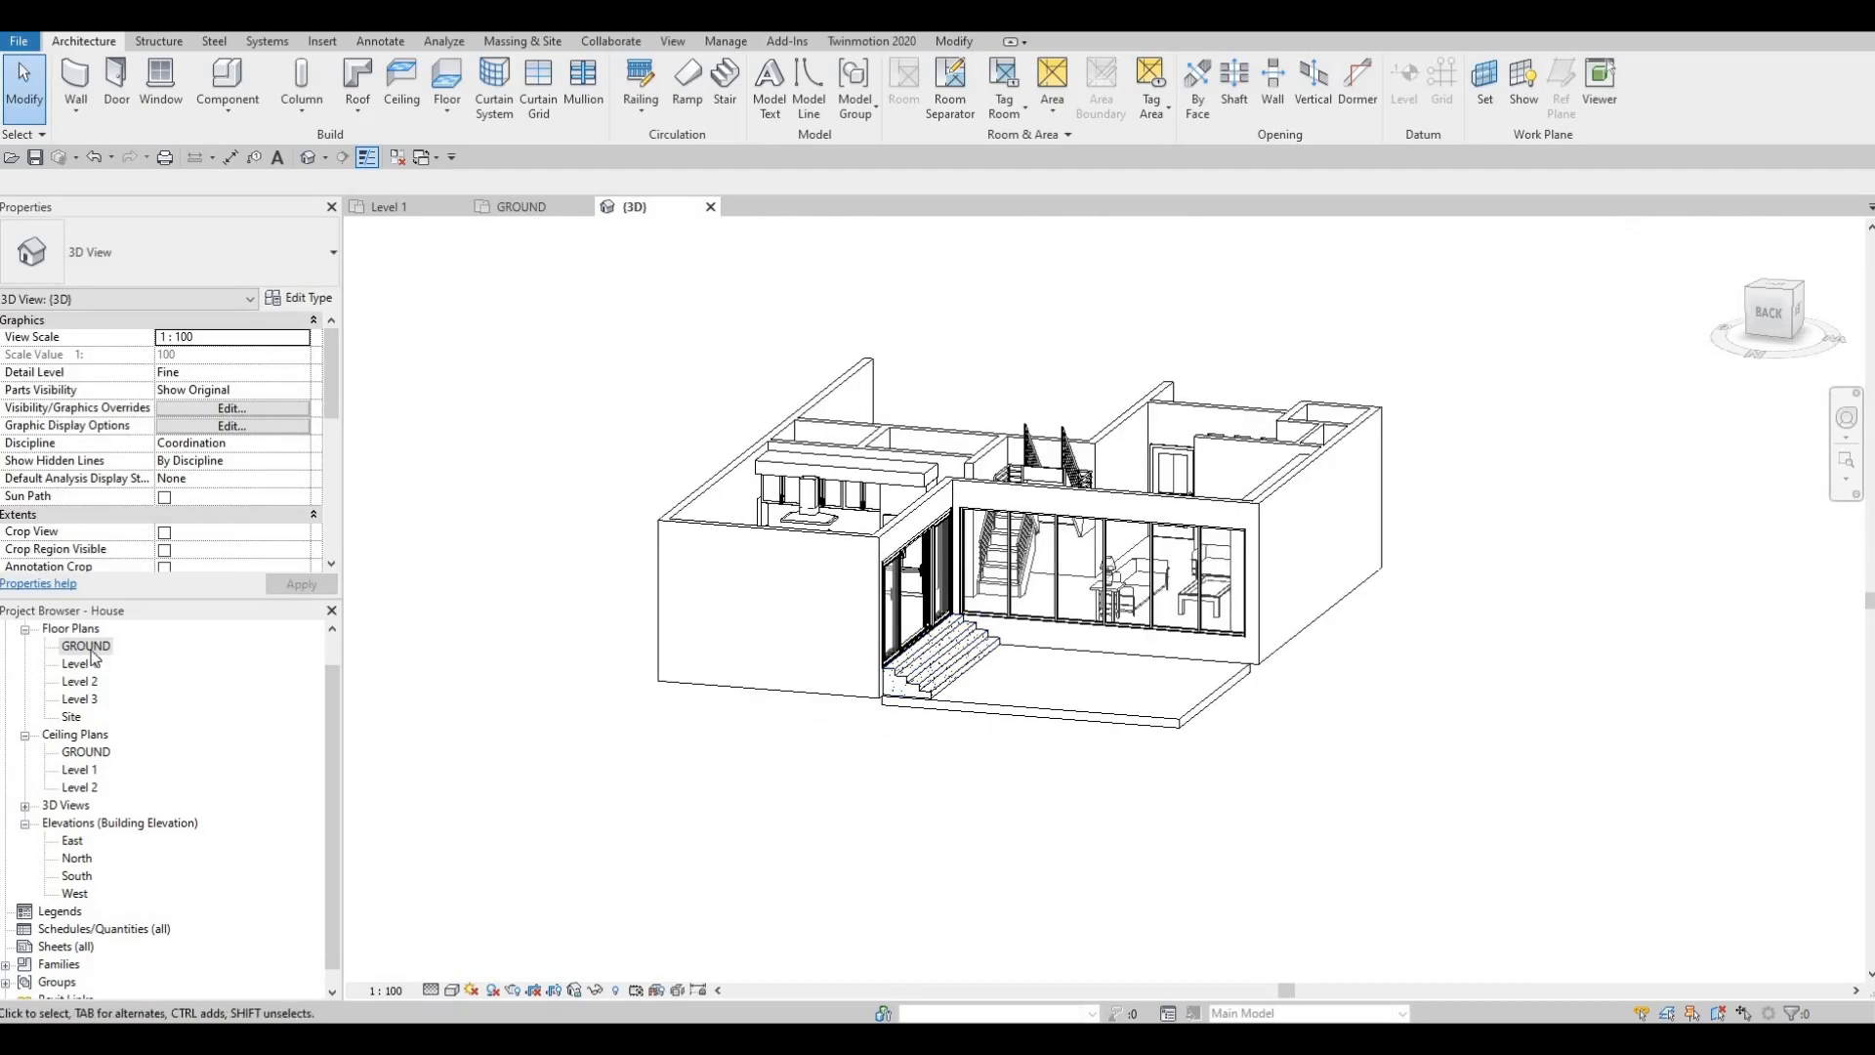
Step: In the GROUND floor plan, duplicate the outdoor stair's type as Monolithic Stair 2 and apply it
double_click(88, 647)
scroll(918, 748, "down", 3)
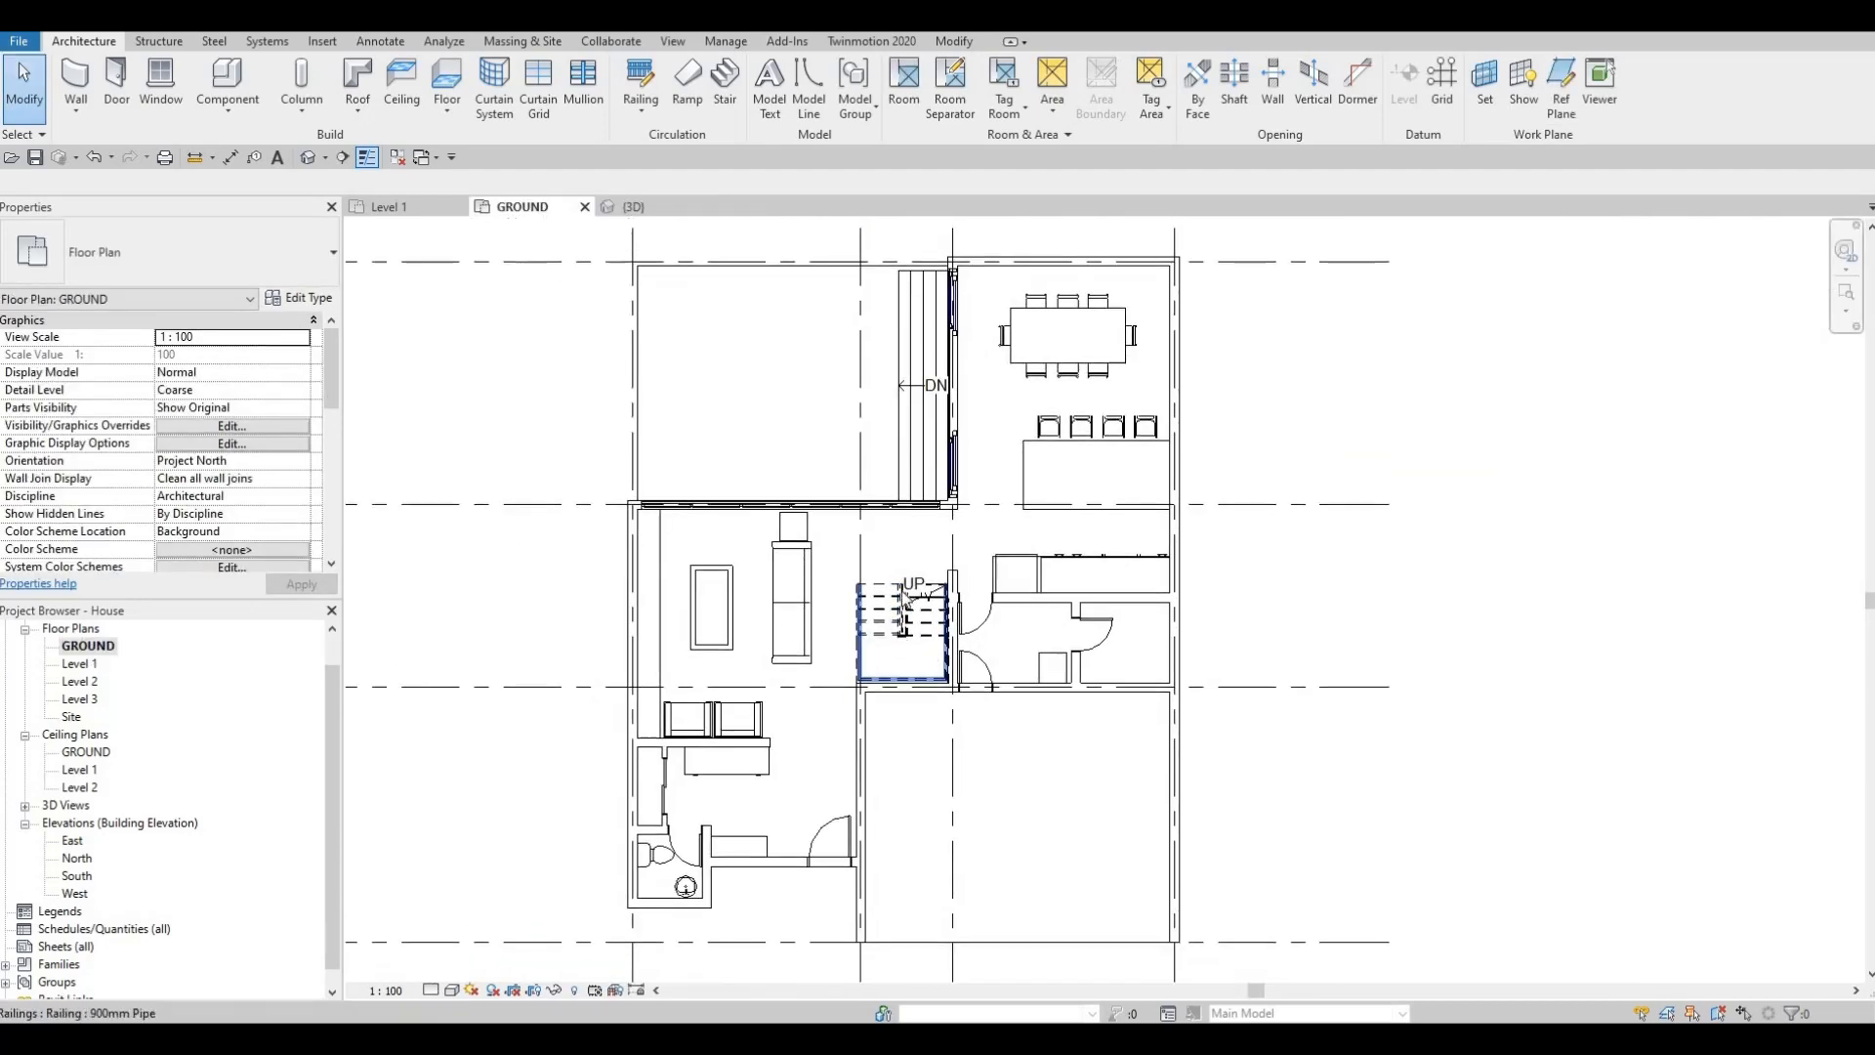
left_click(910, 506)
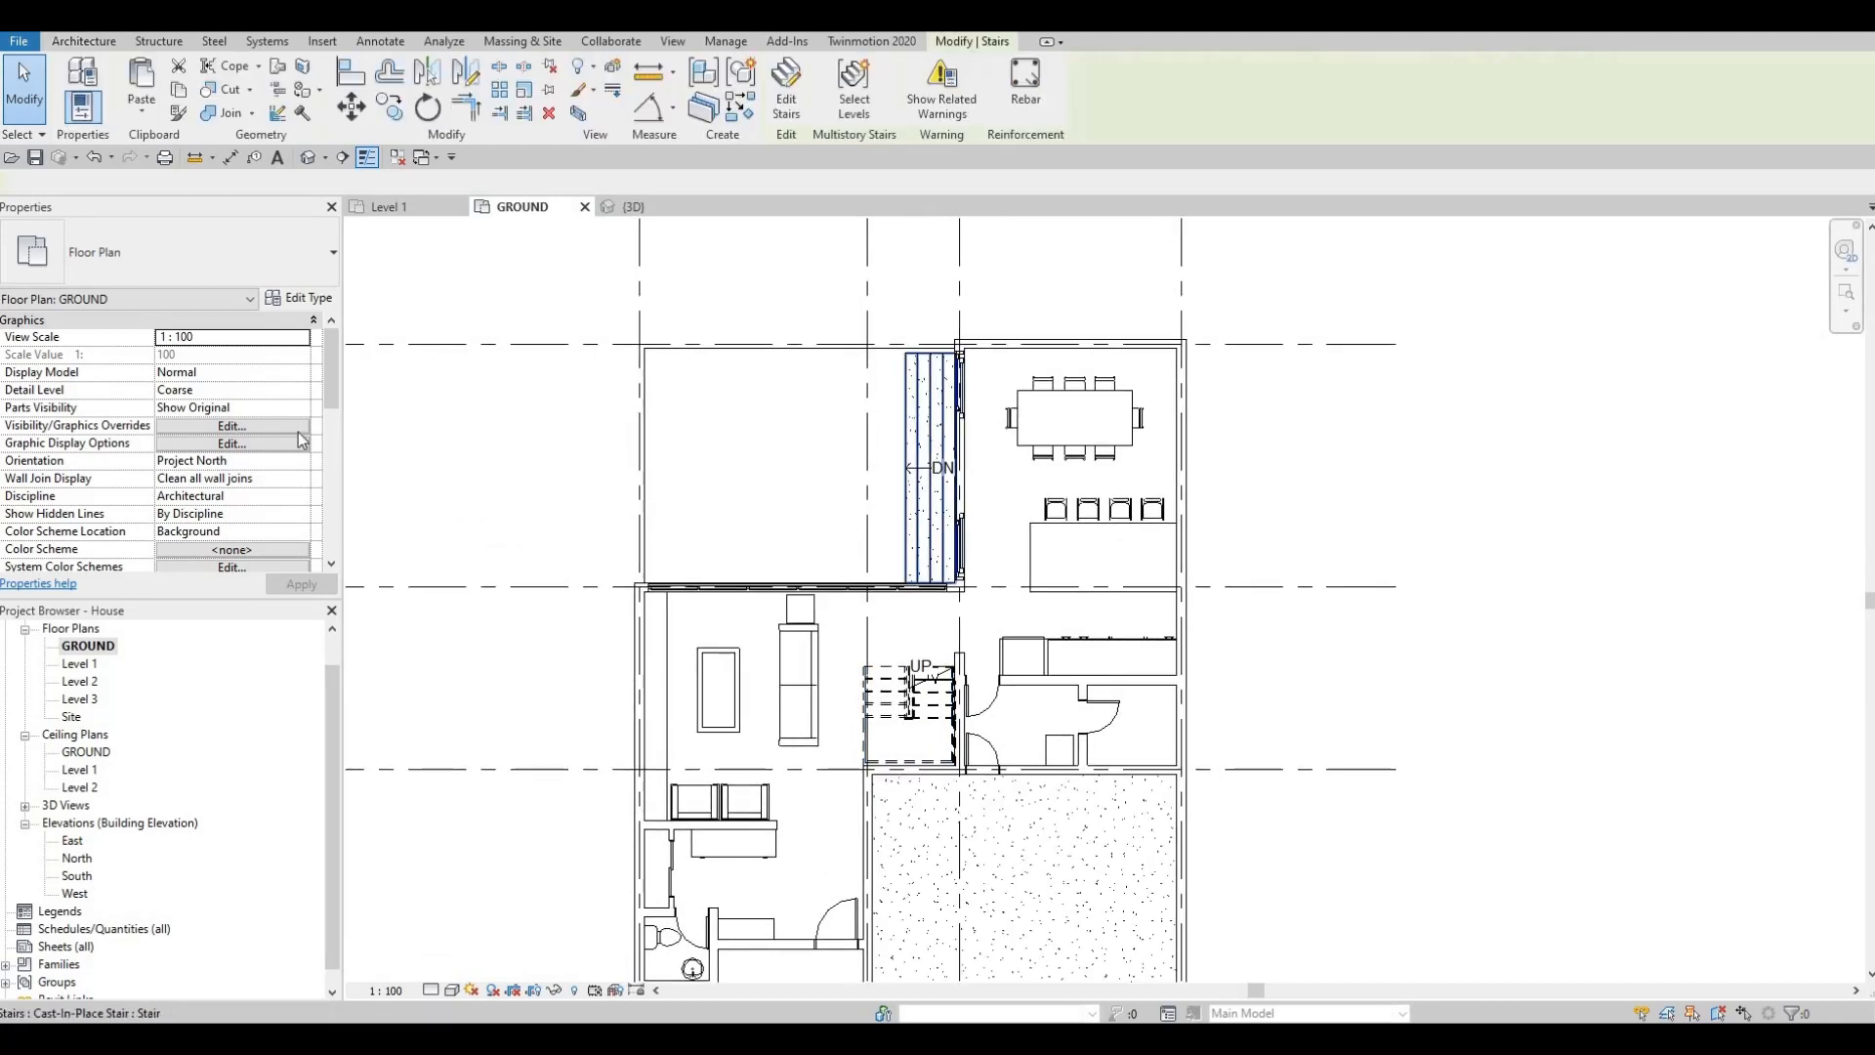
left_click(293, 298)
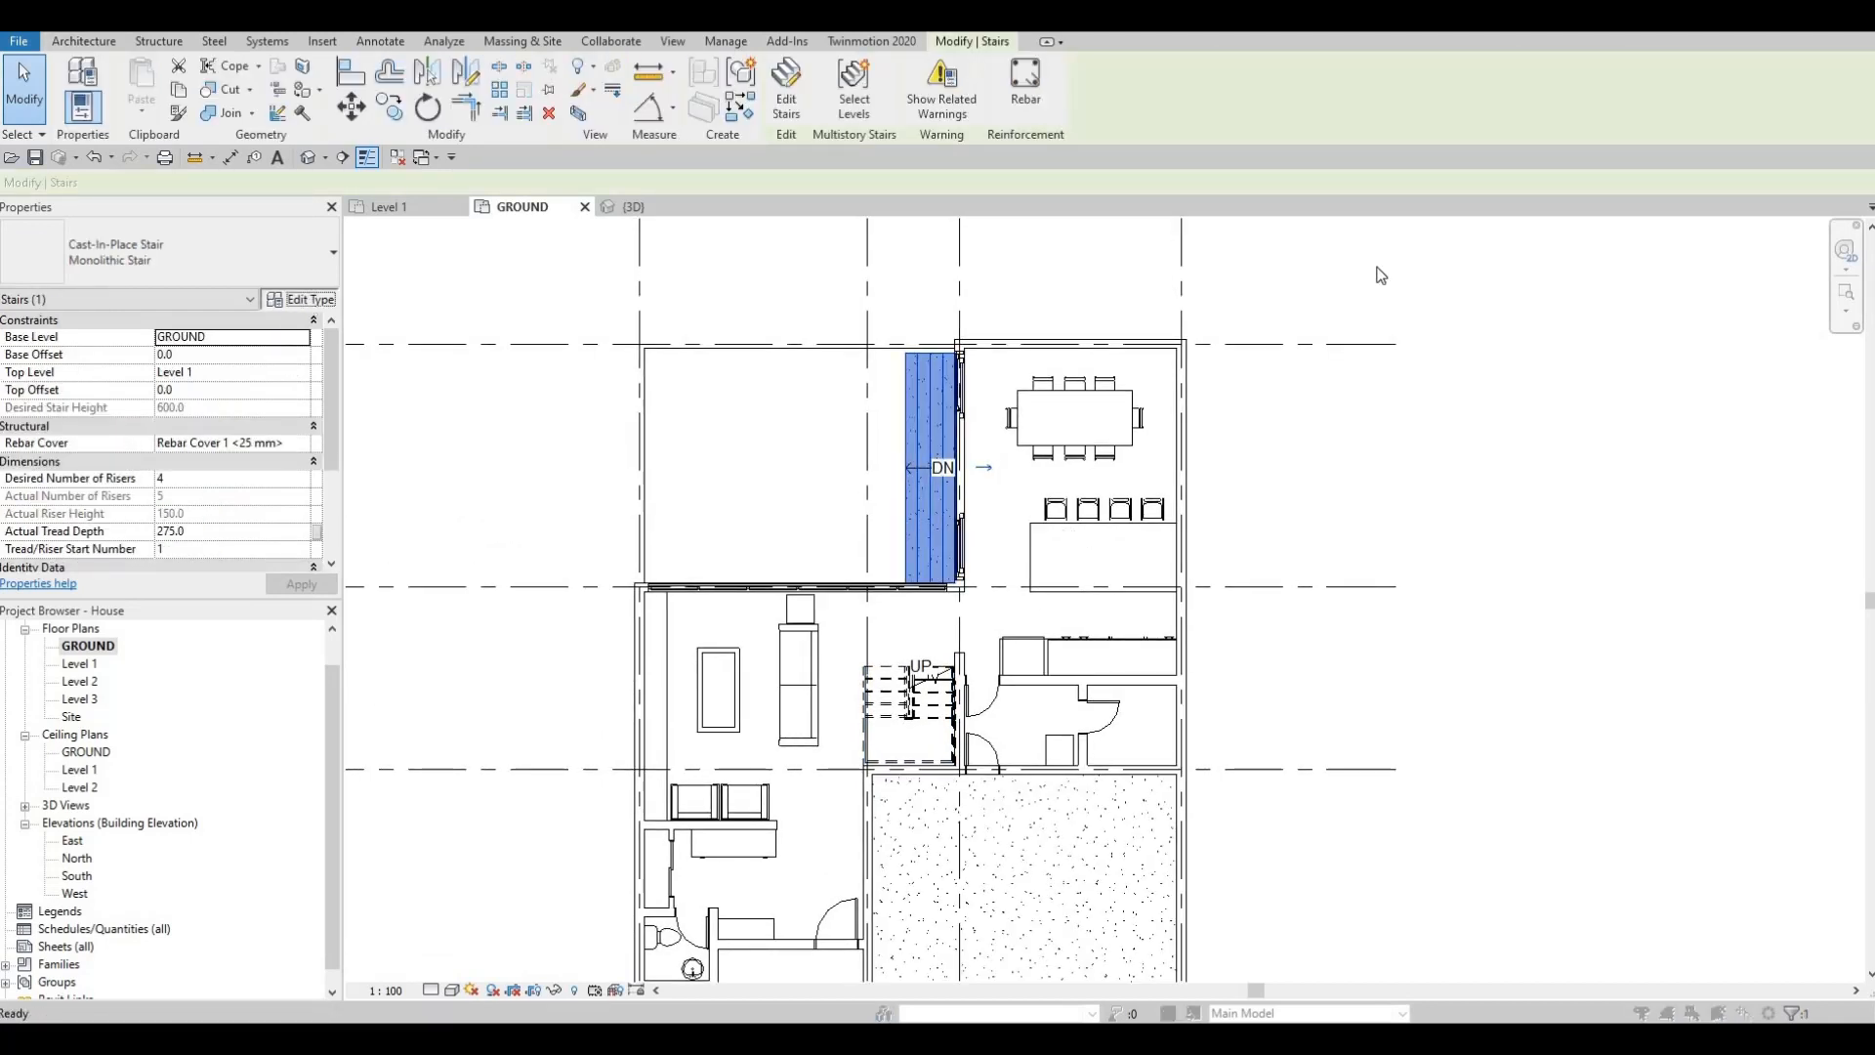
left_click(1404, 269)
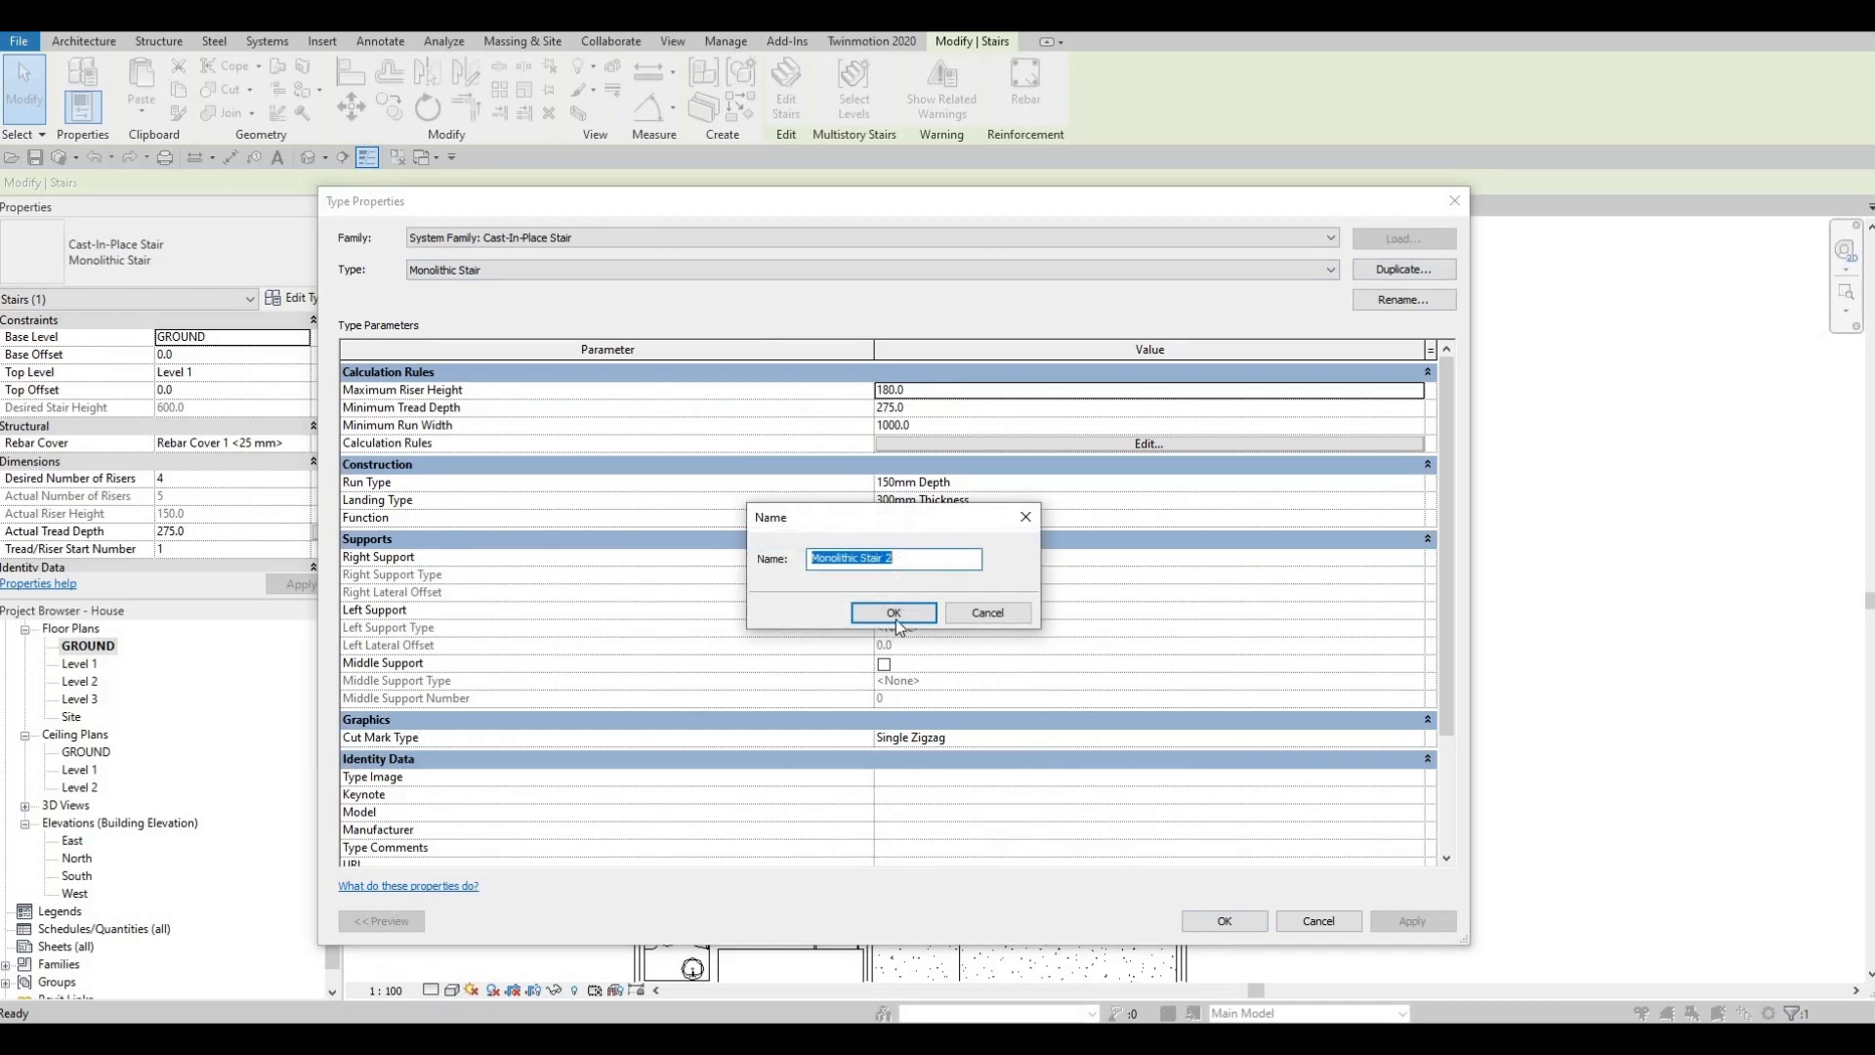
key("Return")
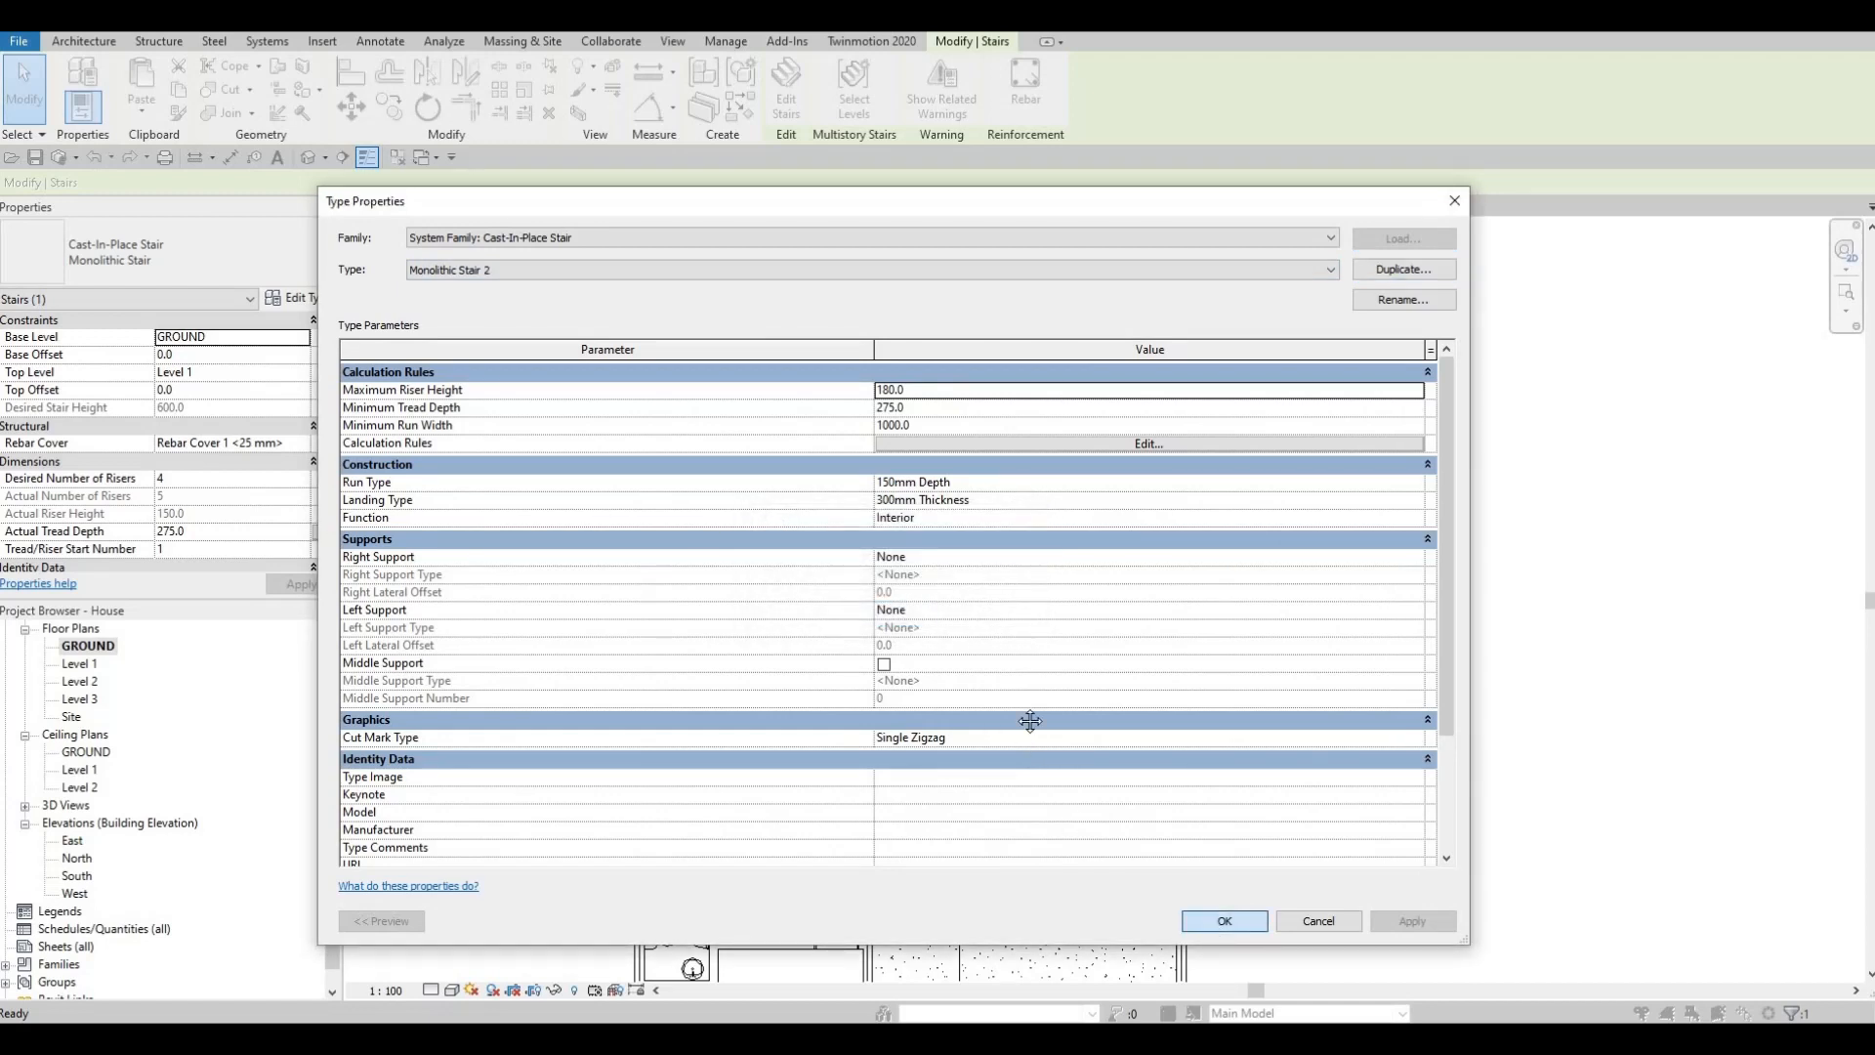
key("Return")
middle_click_drag(1030, 720, 1017, 617)
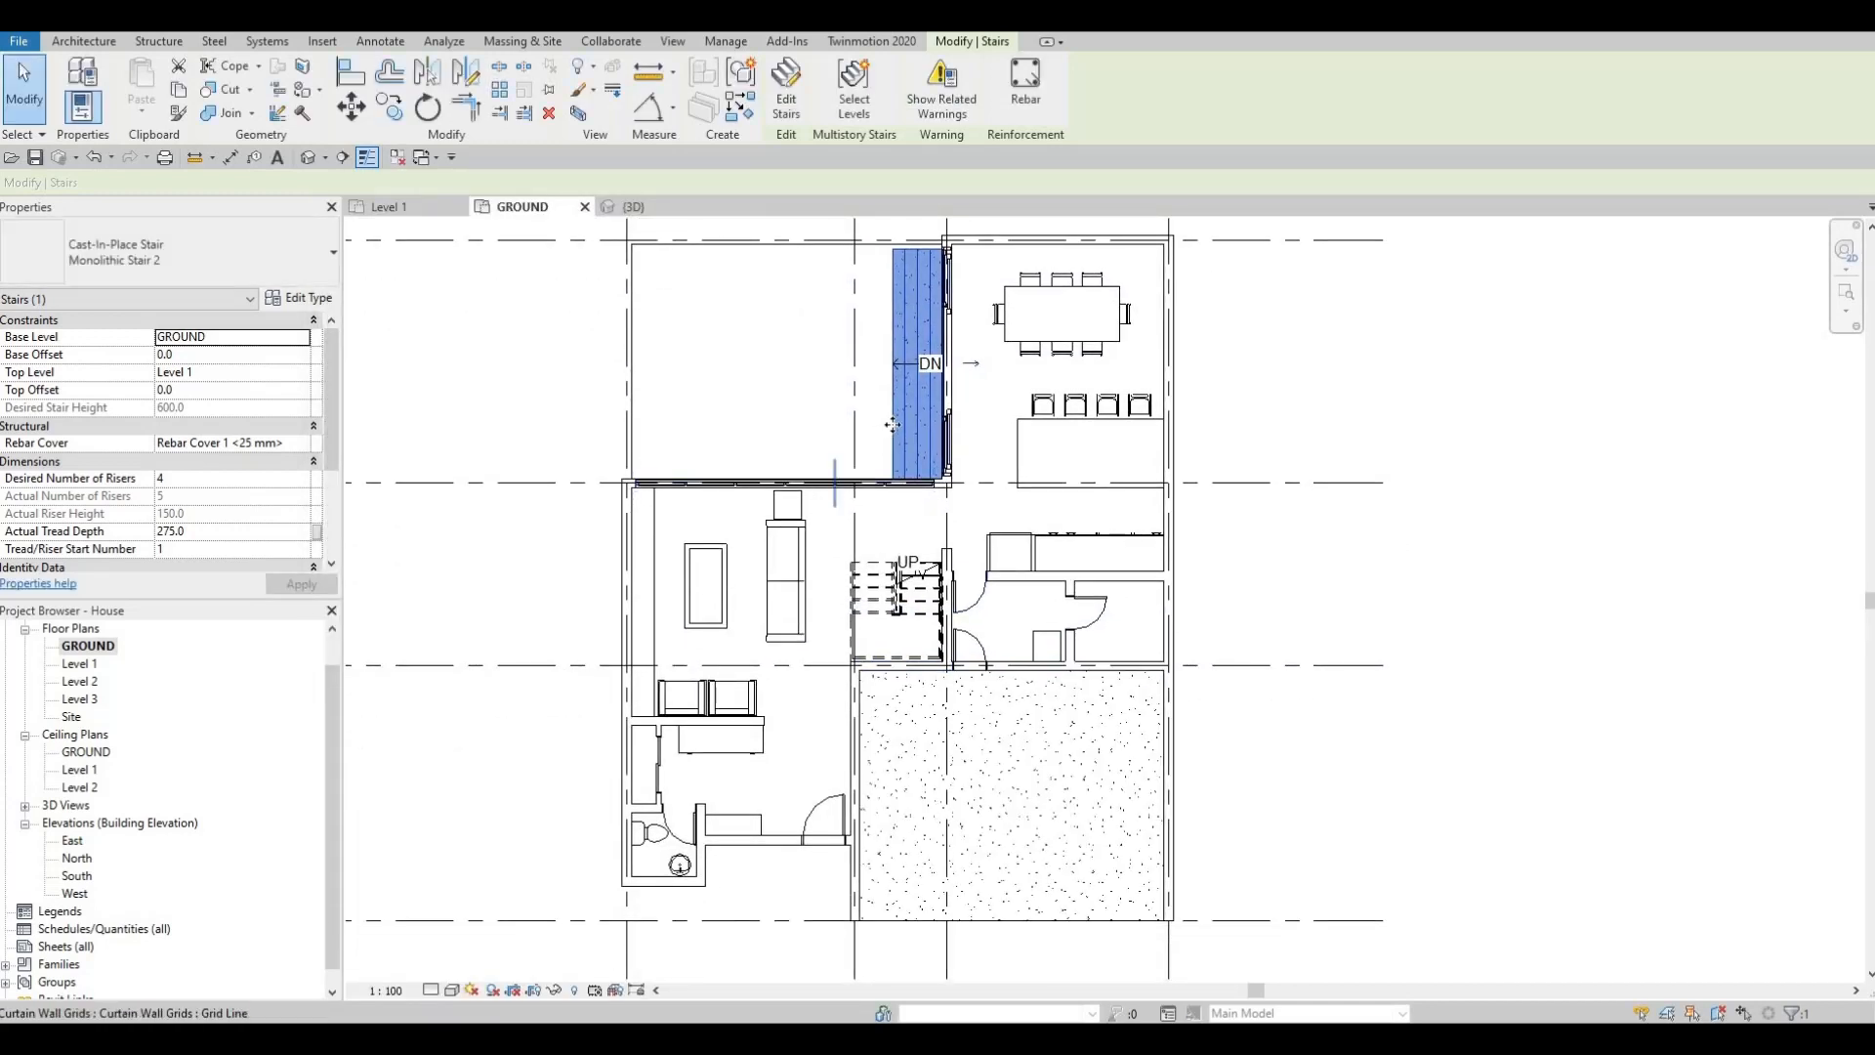
key("s")
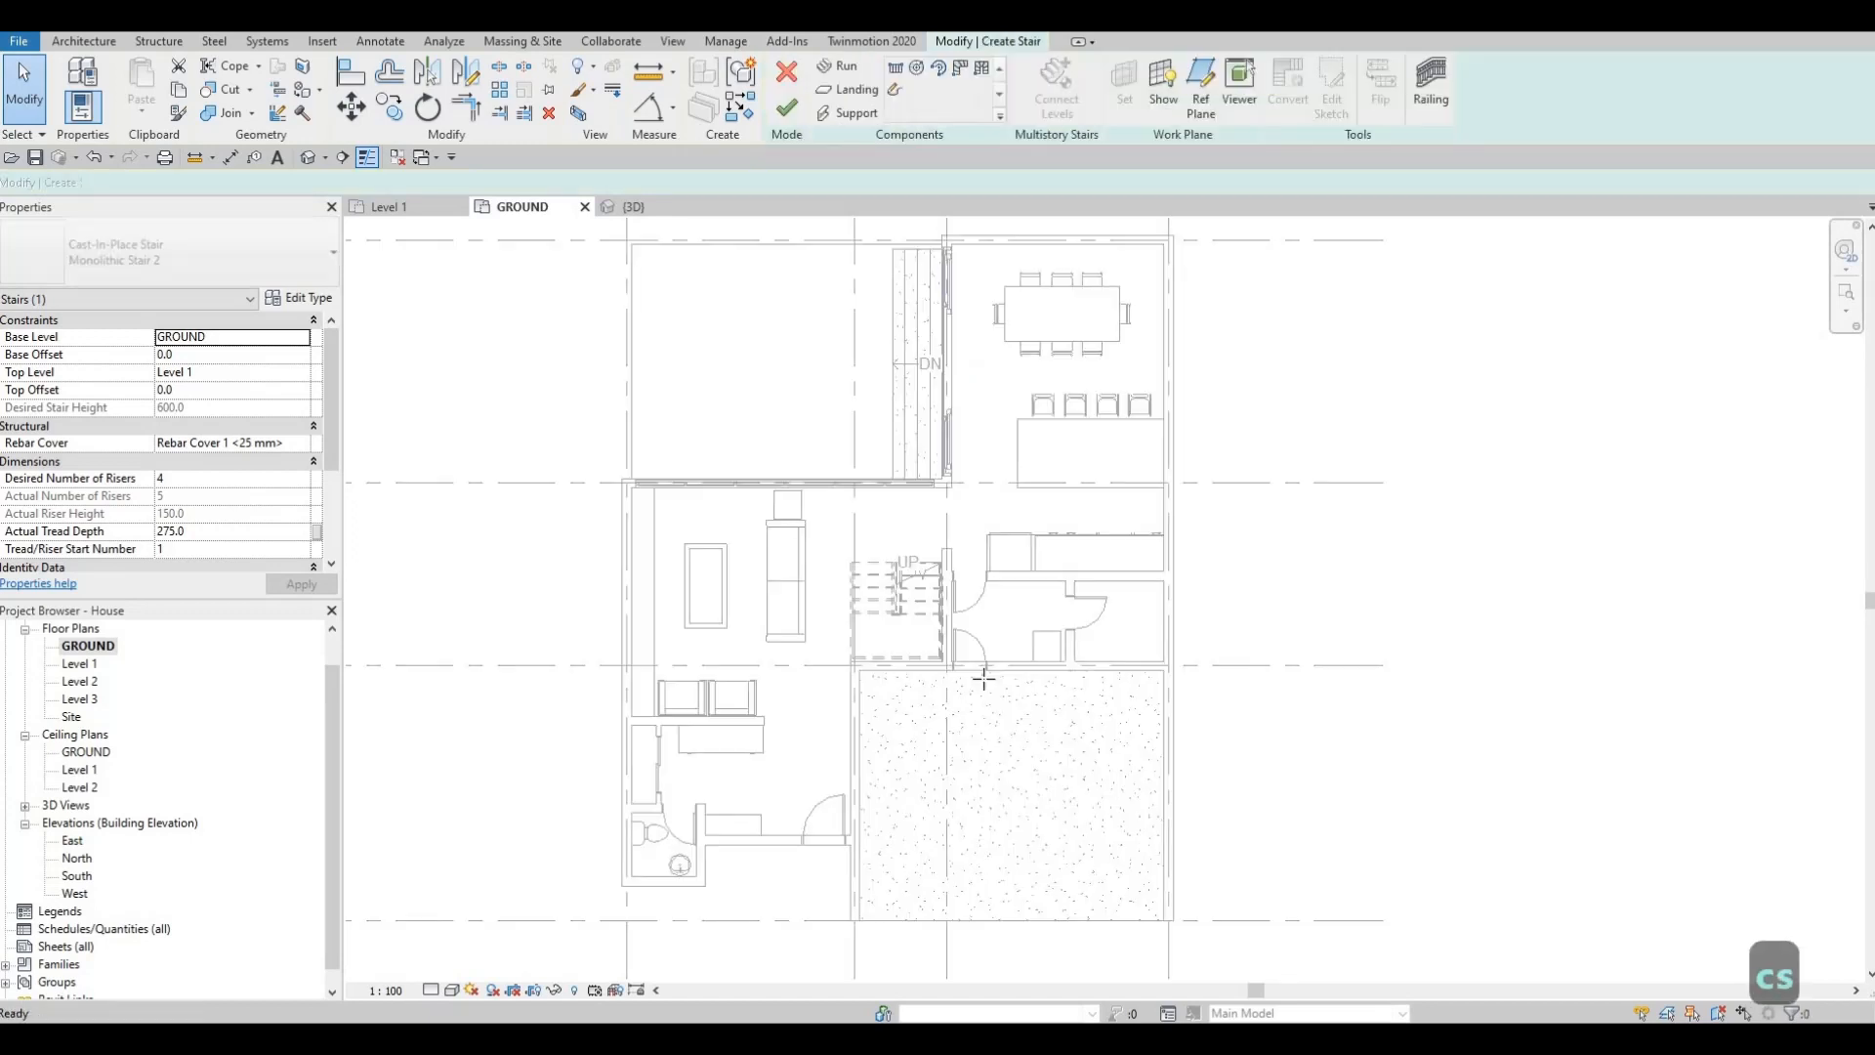
key("Escape")
key("Escape")
key("Escape")
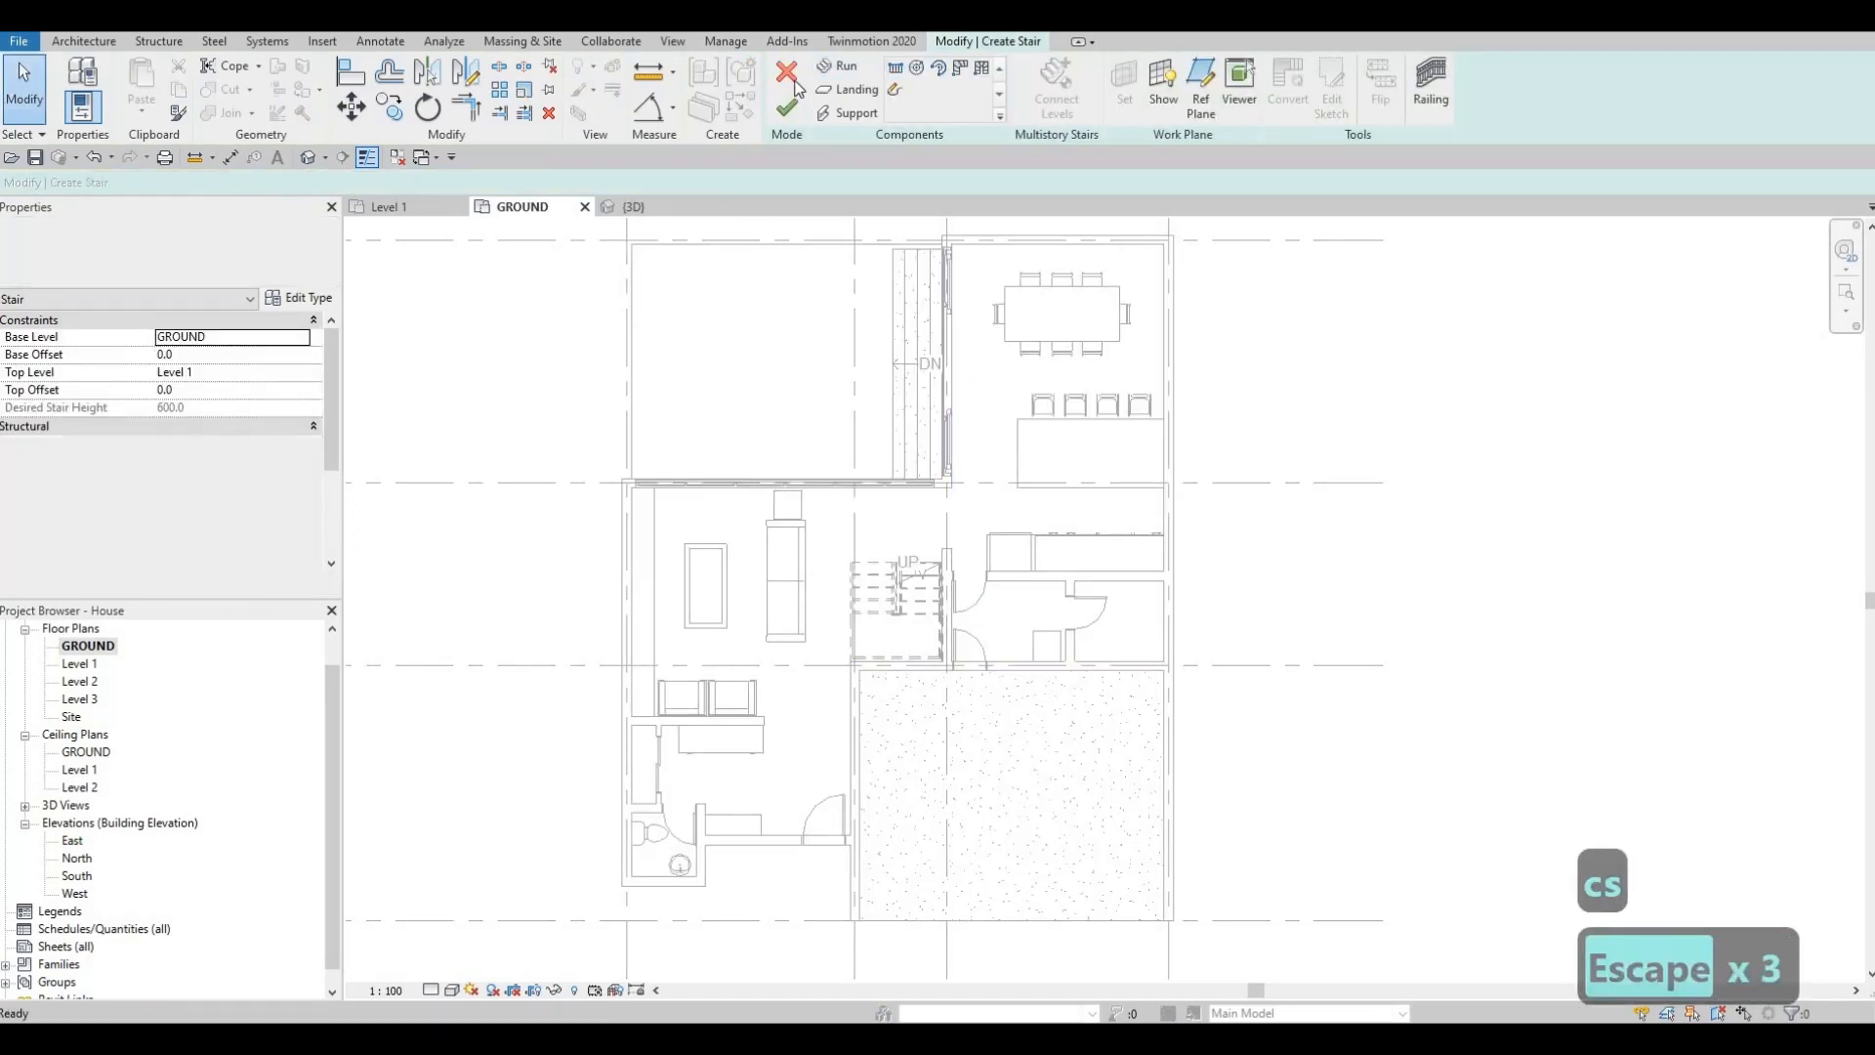
key("Escape")
key("Escape")
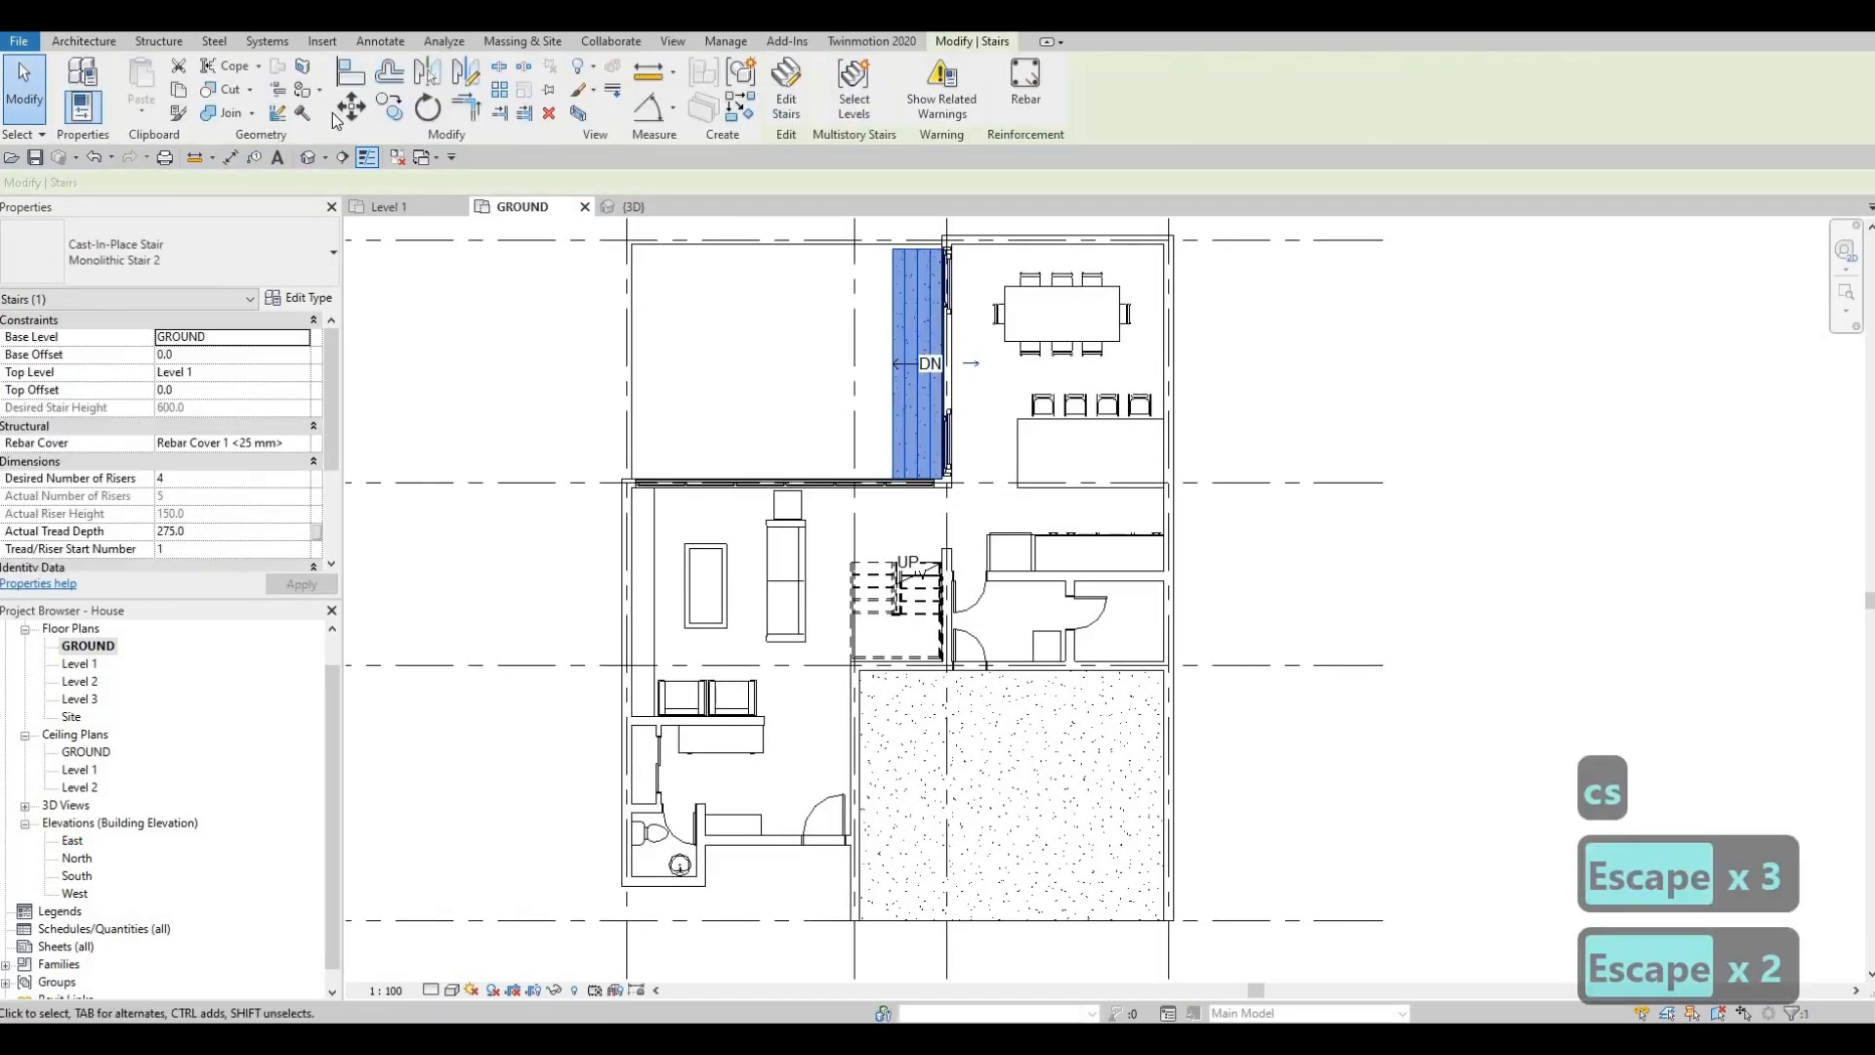
Step: Copy the outdoor stair into the concrete-floored FLOOR 3 area below the kitchen side rooms
left_click(389, 107)
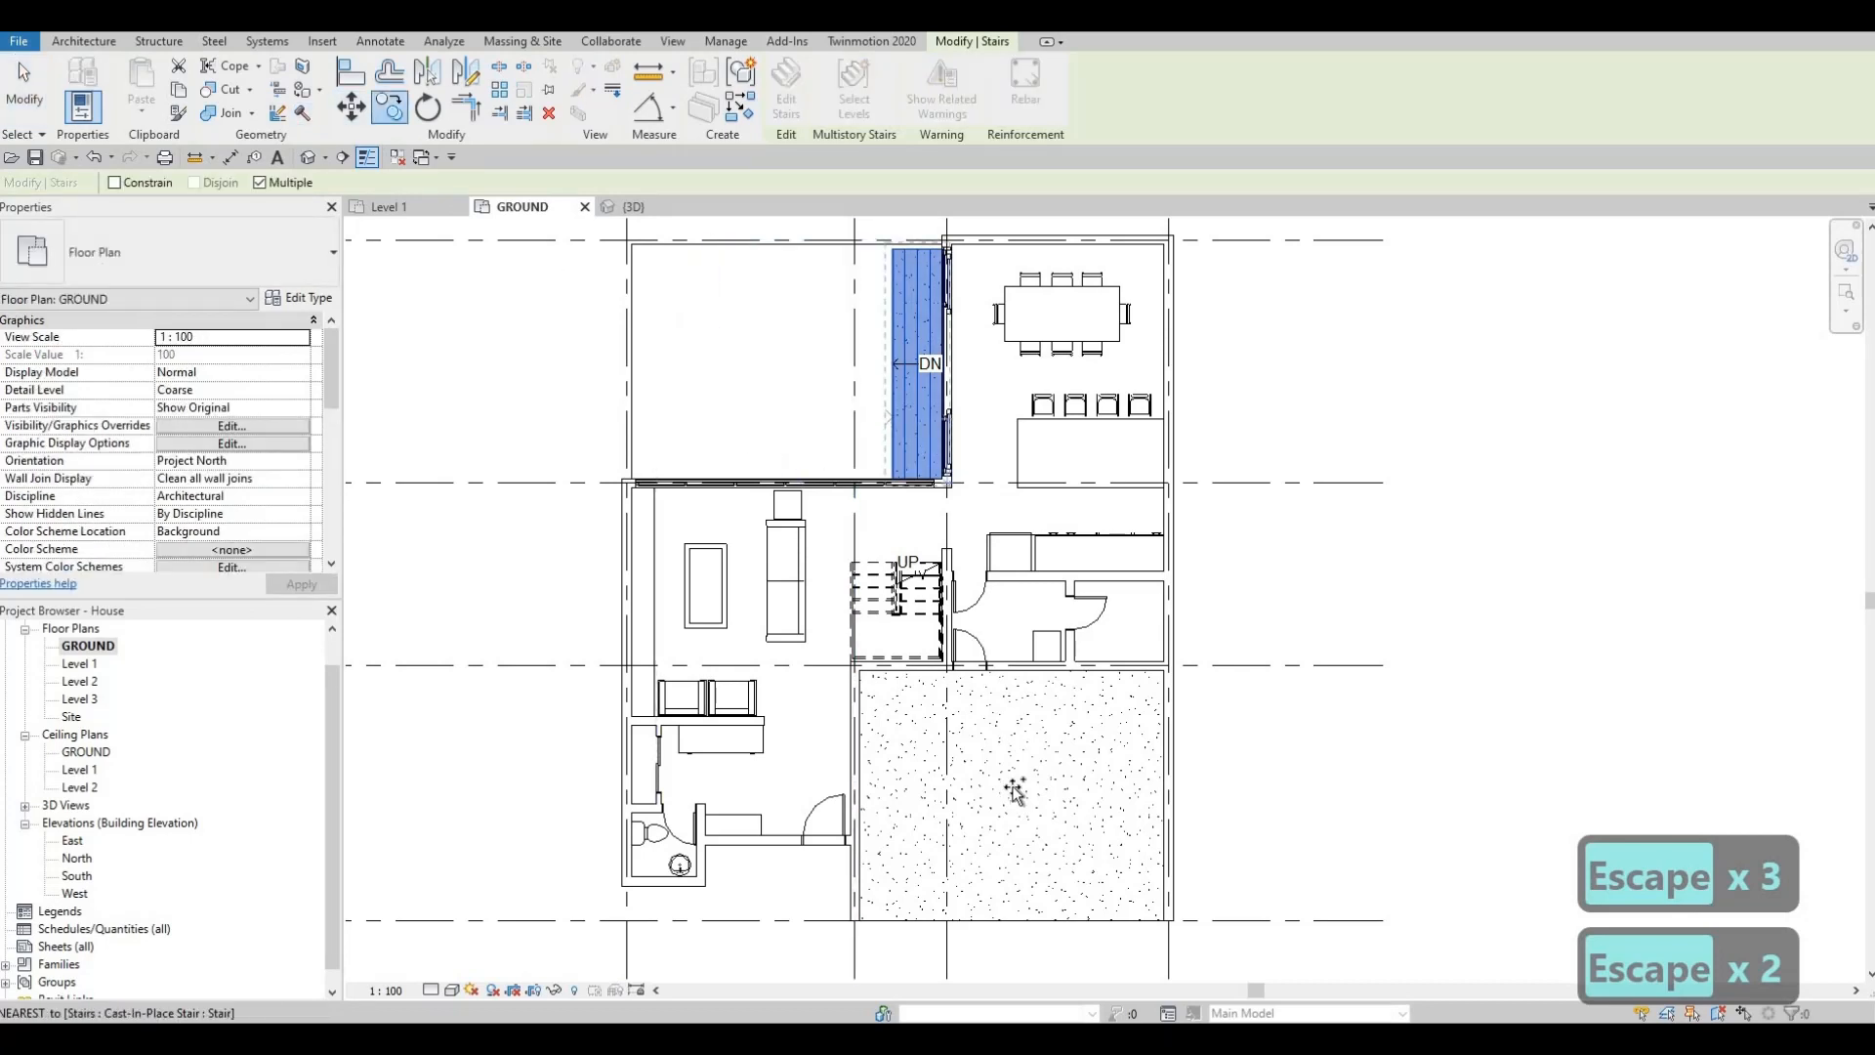
left_click(946, 420)
left_click(1061, 842)
key("Escape")
key("Escape")
key("Escape")
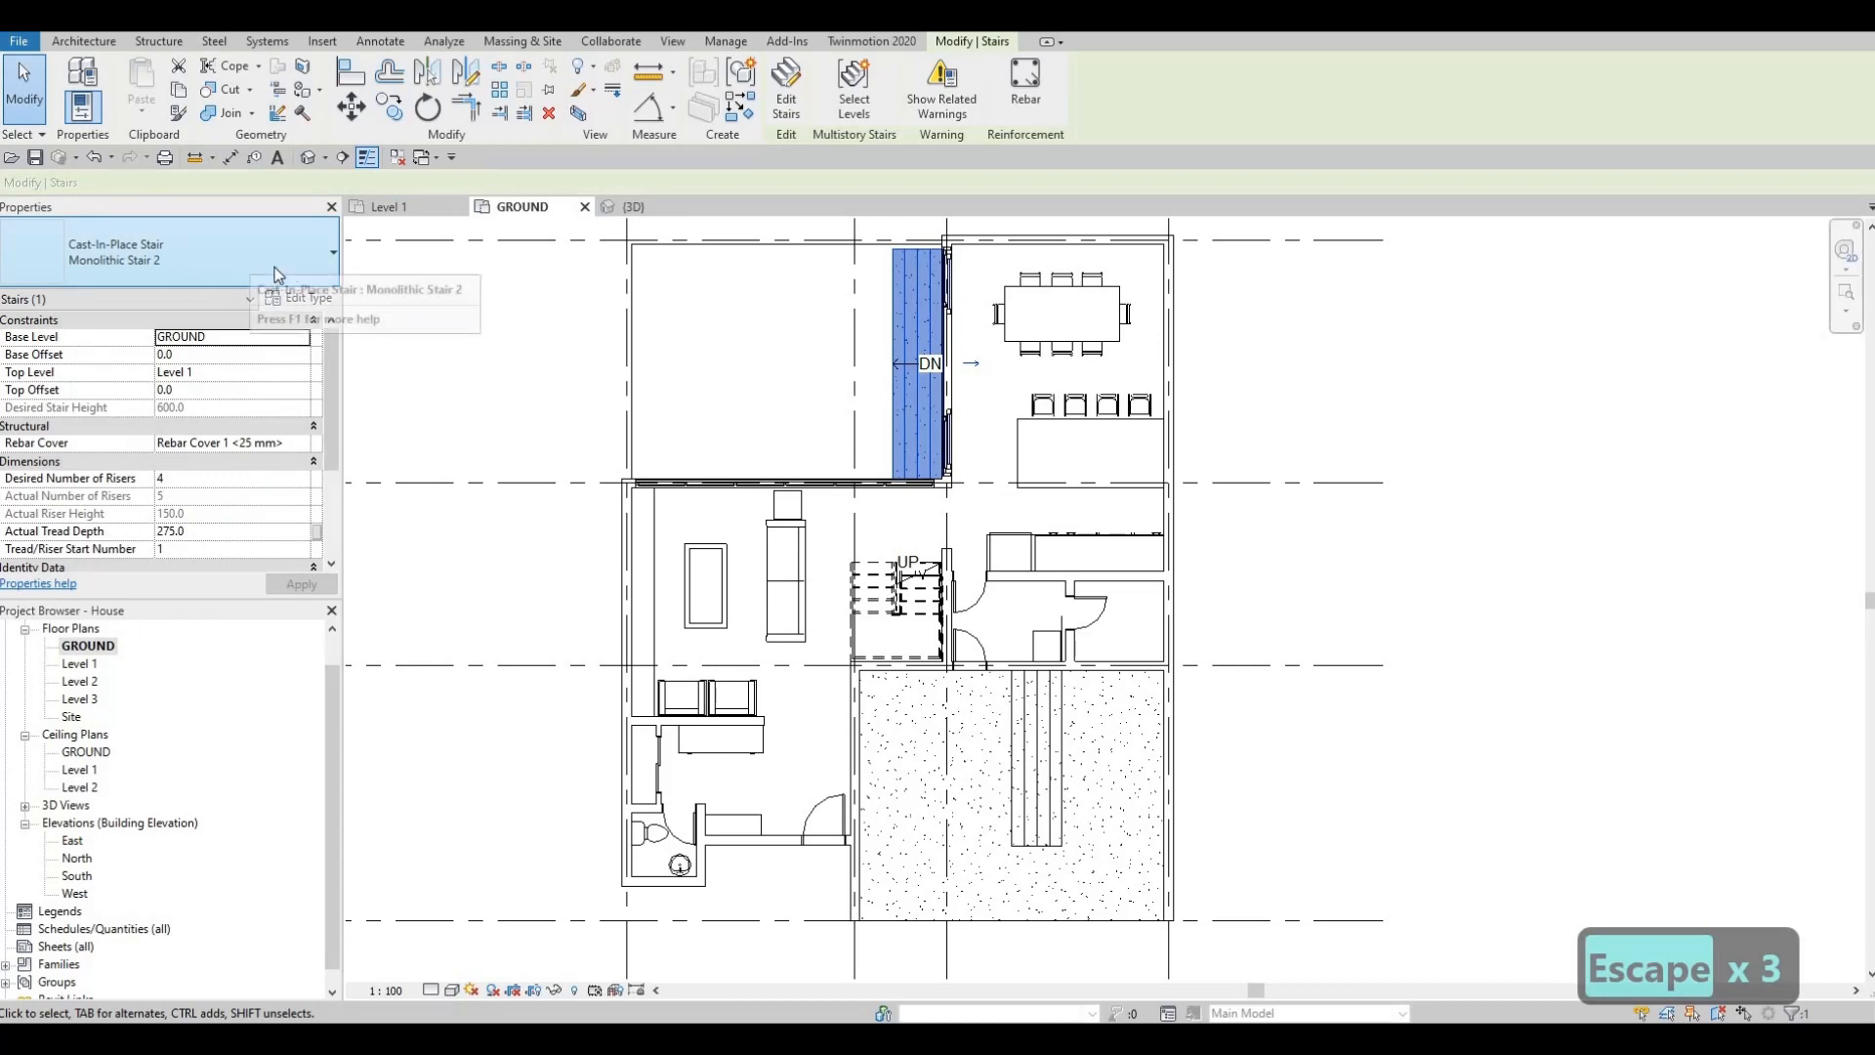
Step: Set the original outdoor stair beside the sliding doors back to the Monolithic Stair type
left_click(273, 267)
left_click(170, 389)
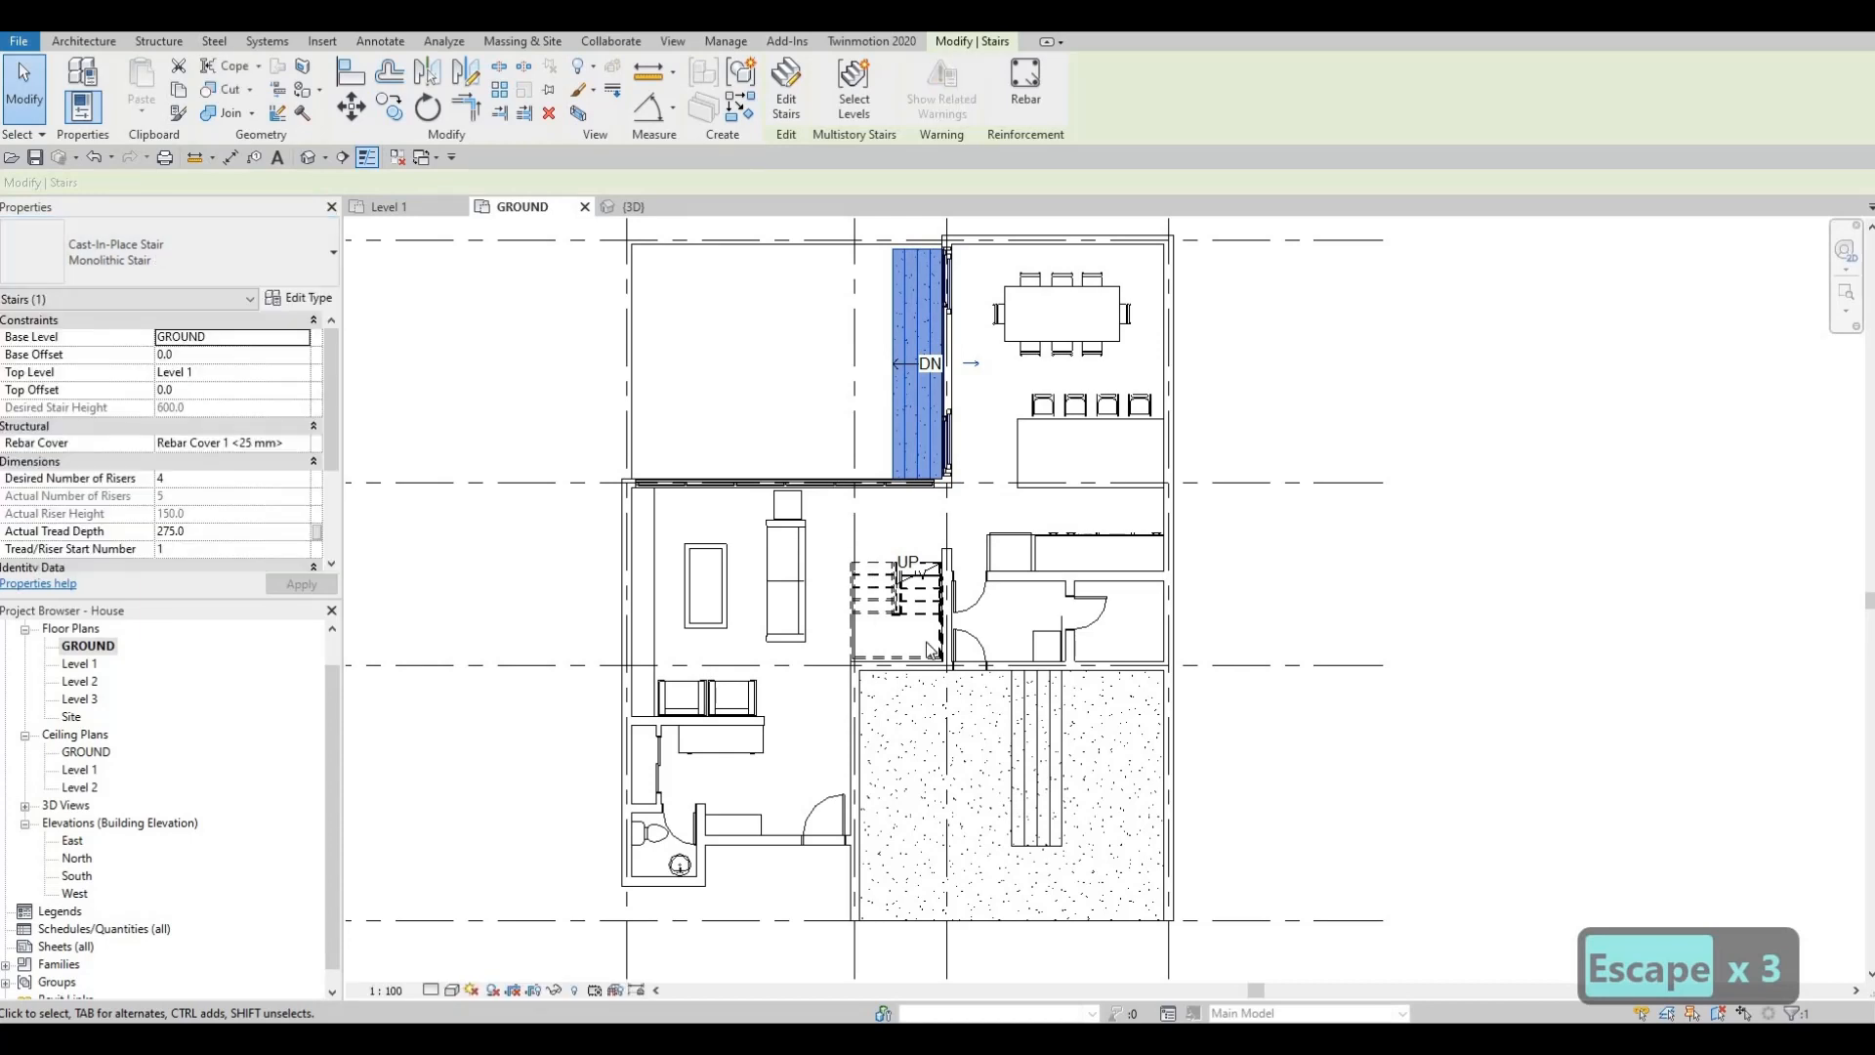
middle_click_drag(926, 642, 889, 553)
key("Escape")
key("Escape")
Step: Rotate the copied stair by 90 degrees within the concrete-floored area
left_click(992, 667)
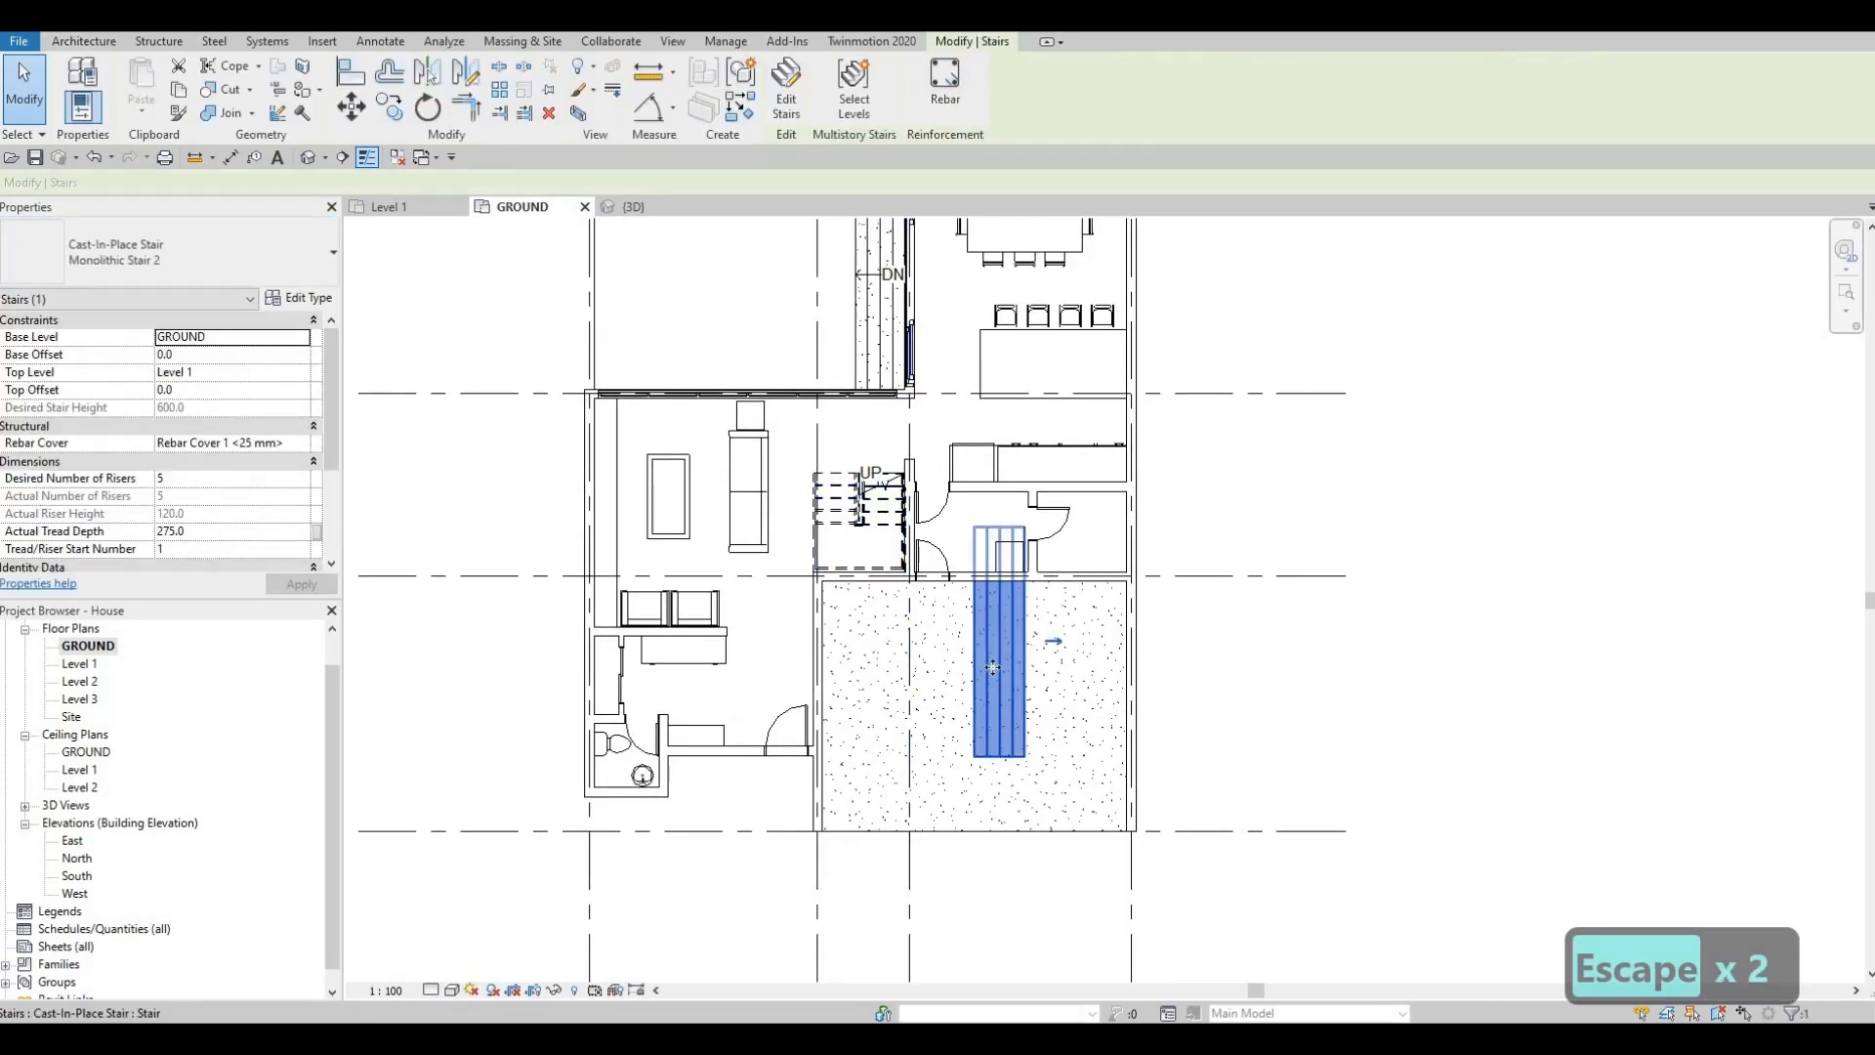
key("r")
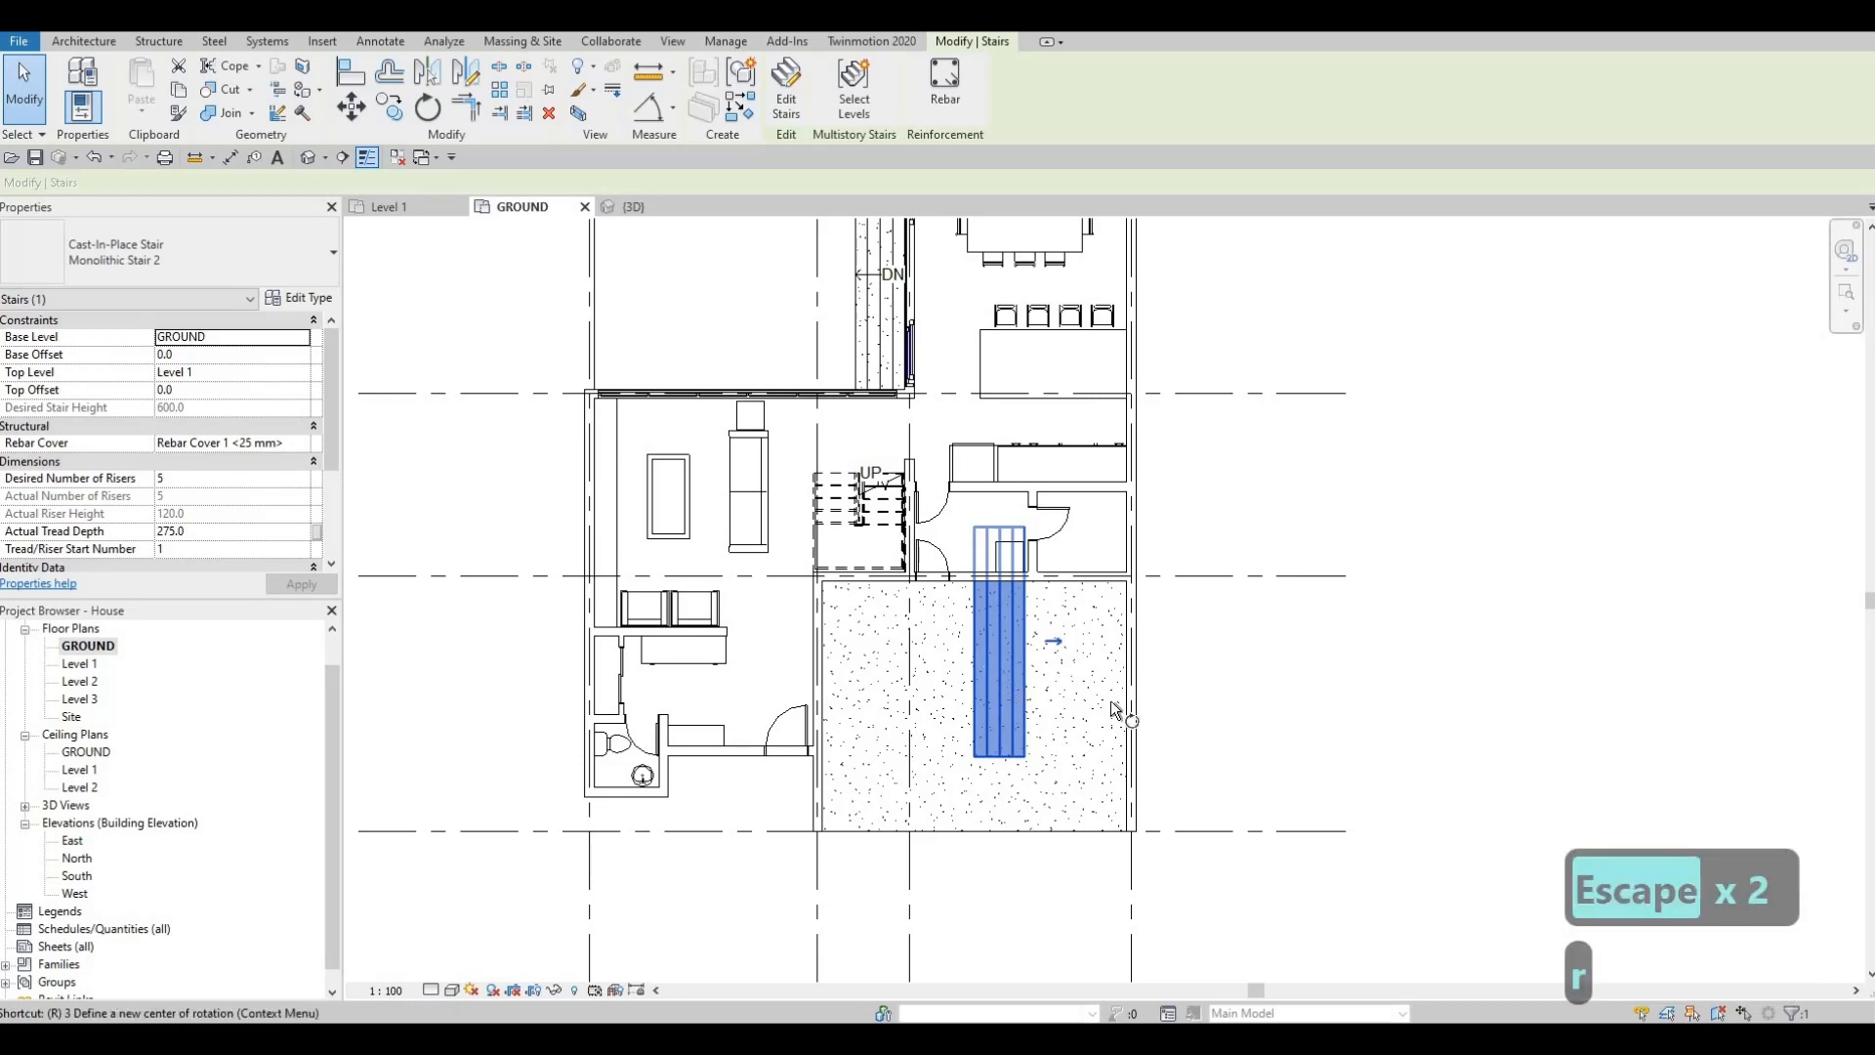
key("o")
left_click(1221, 641)
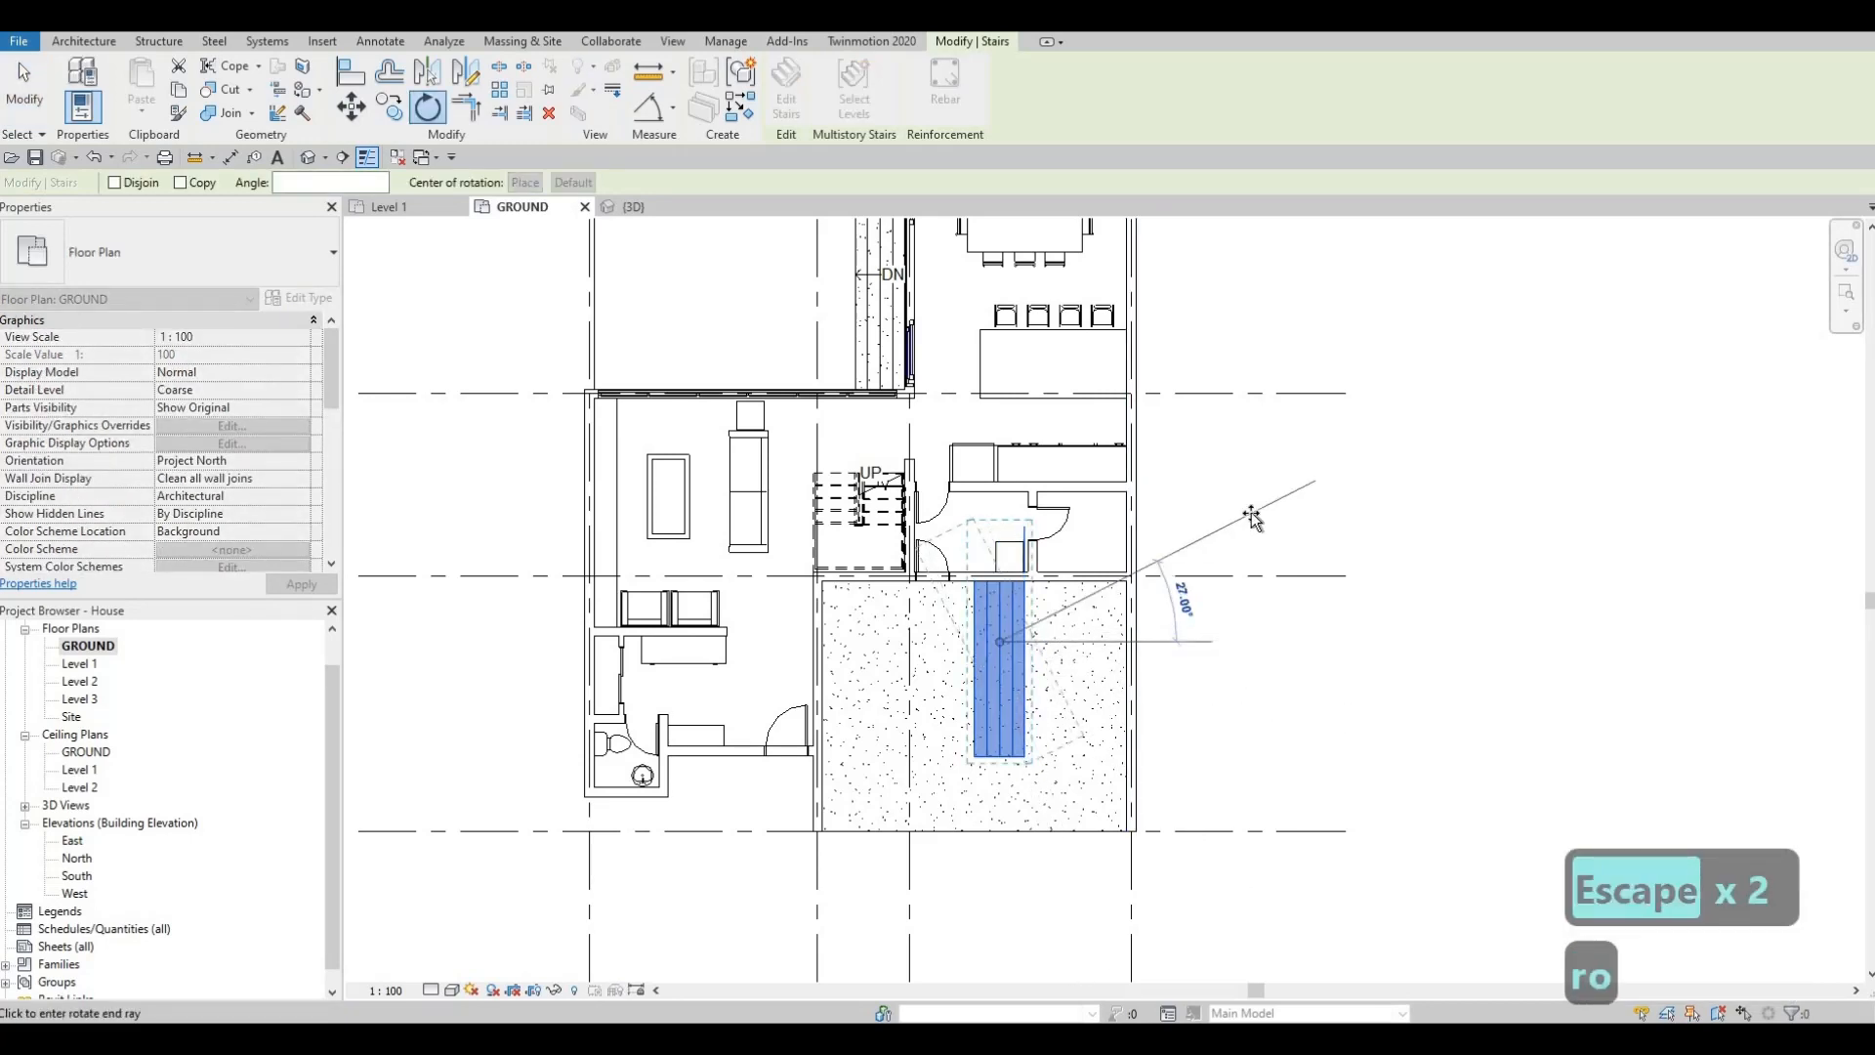
type("90")
key("Return")
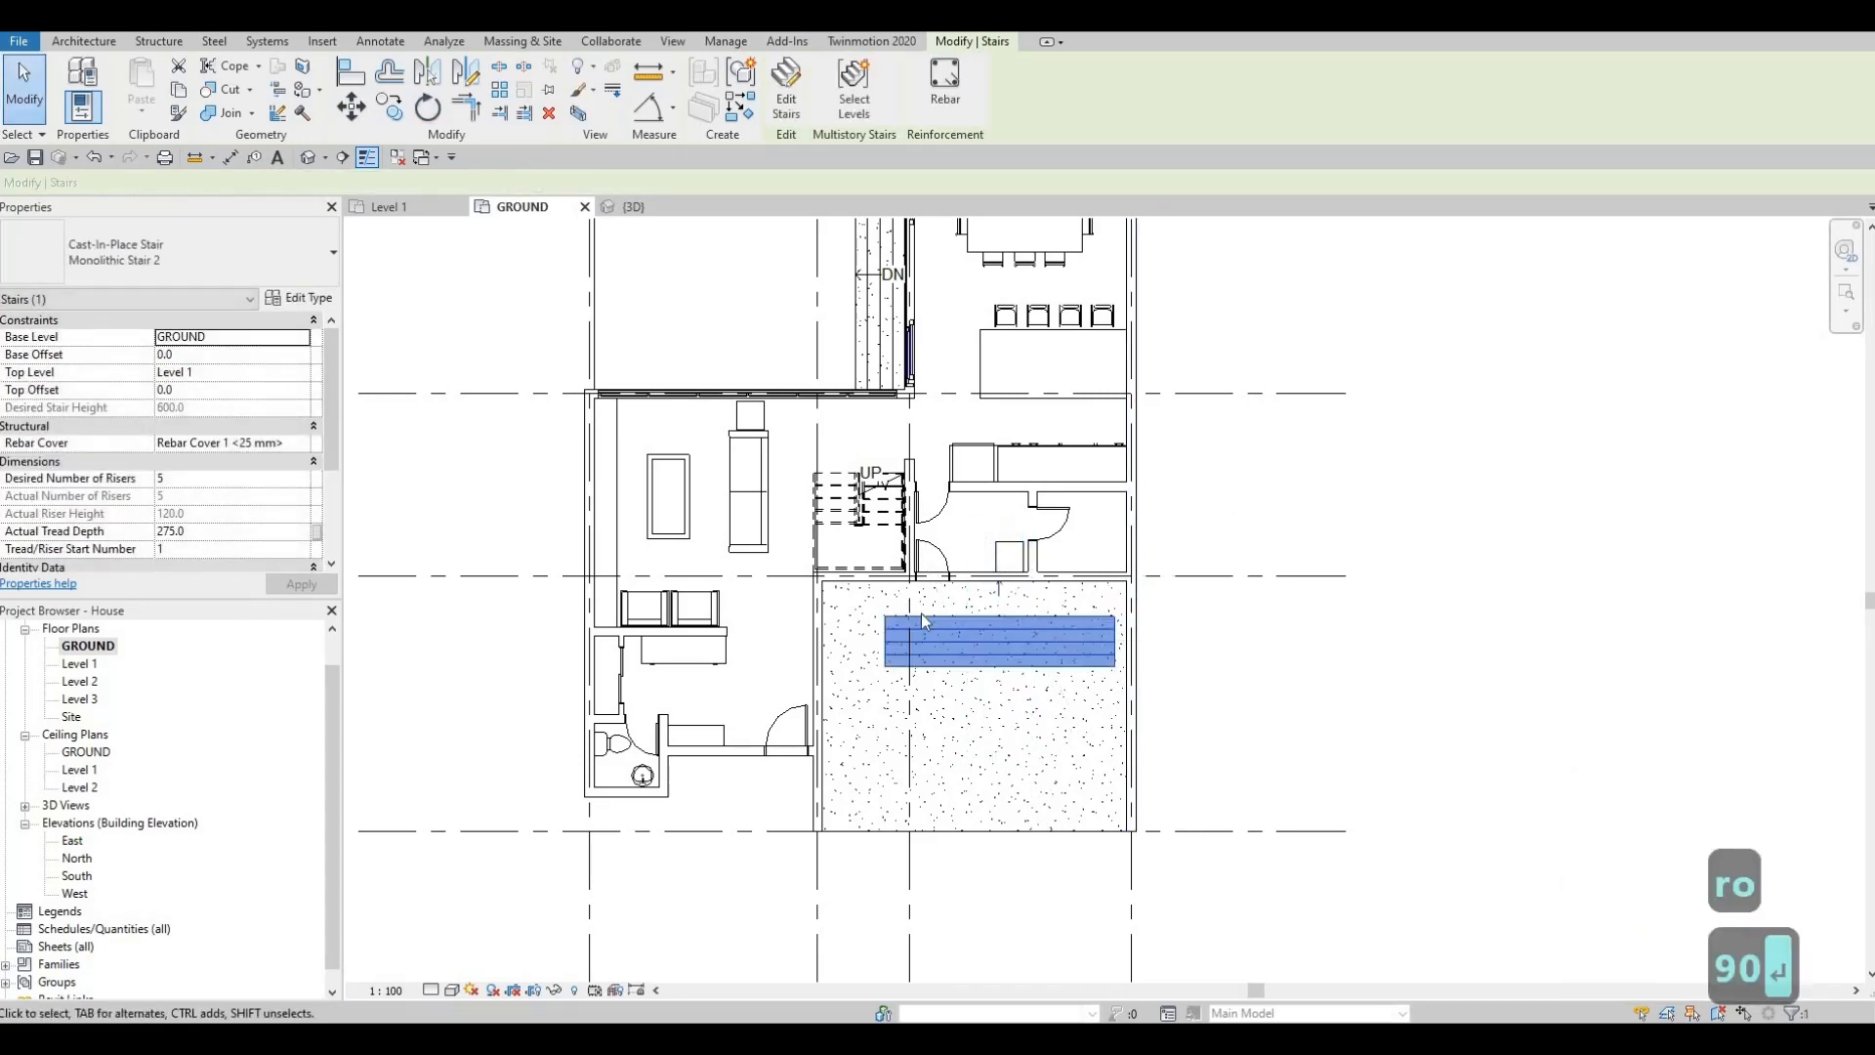
scroll(922, 613, "up", 2)
key("Escape")
key("Escape")
Step: Move the rotated stair up to the area's upper wall and align its upper edge with the wall face
scroll(953, 640, "up", 2)
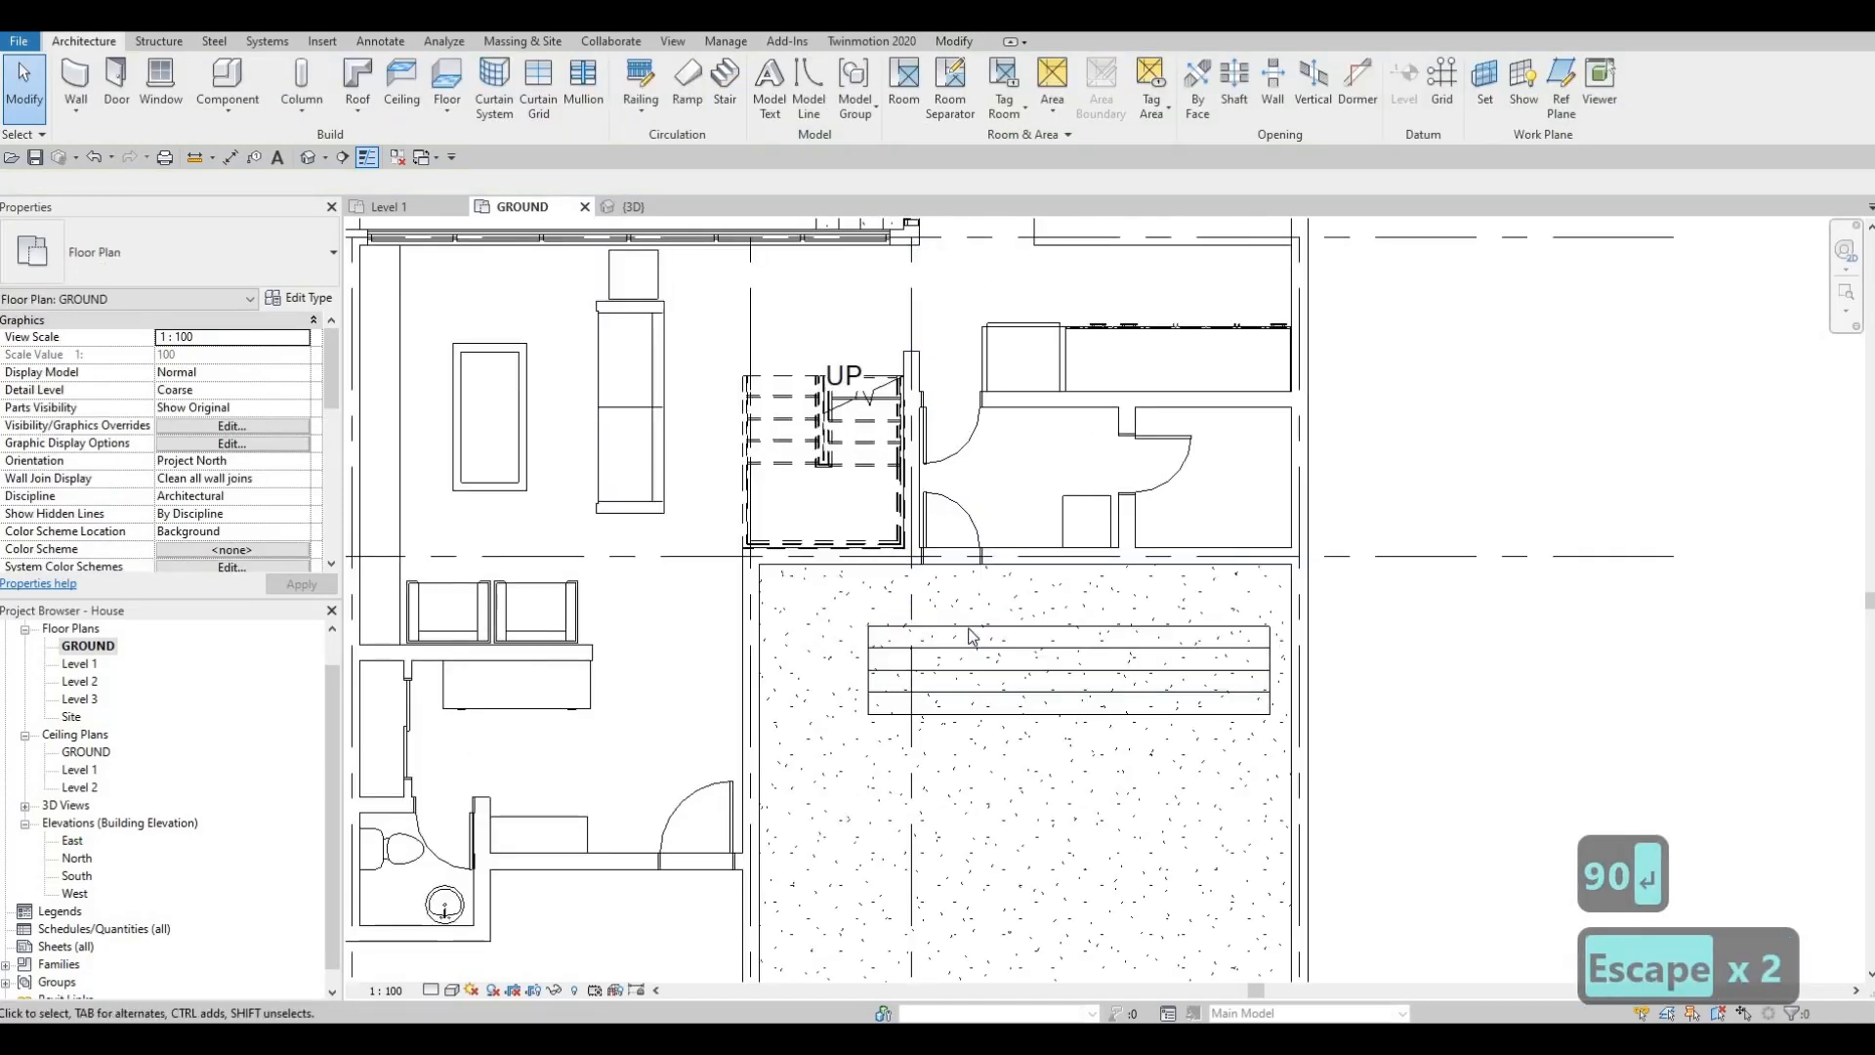
left_click_drag(971, 636, 945, 576)
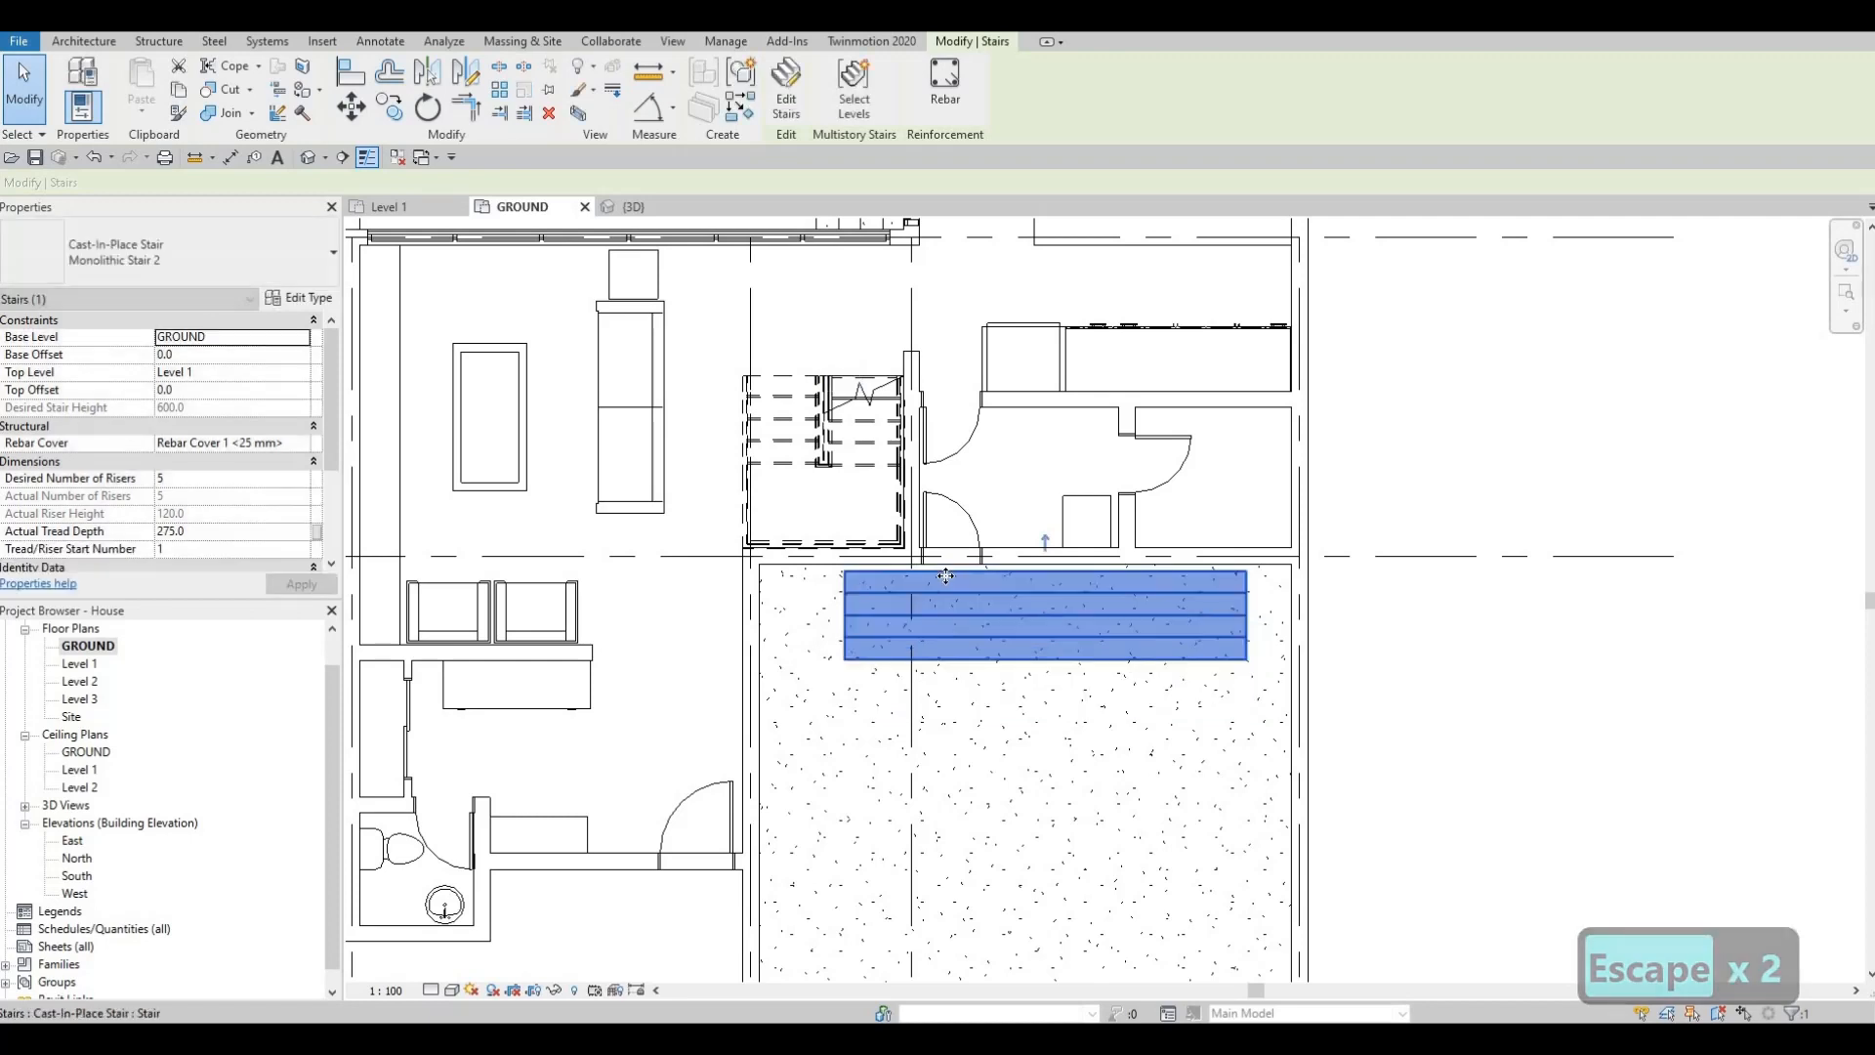
key("a")
key("l")
scroll(1079, 590, "up", 3)
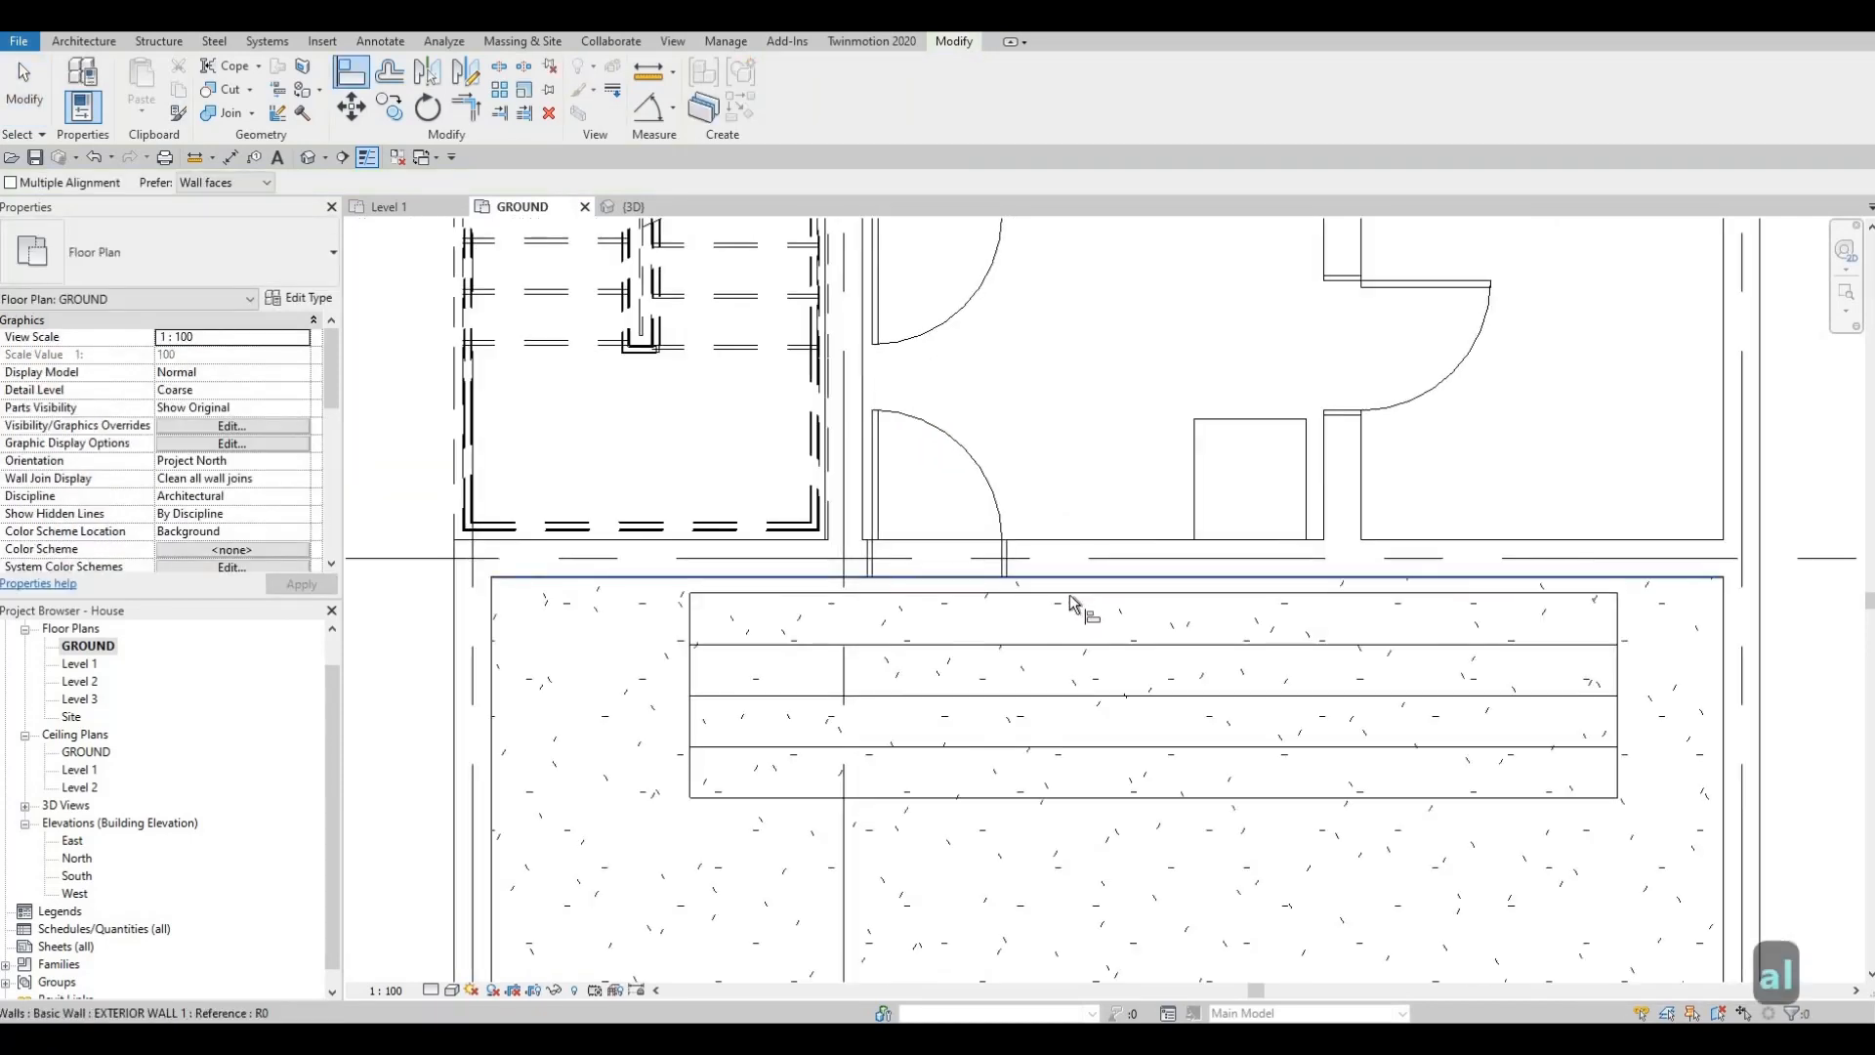
left_click(1071, 603)
left_click(1050, 625)
key("Escape")
scroll(1058, 645, "down", 4)
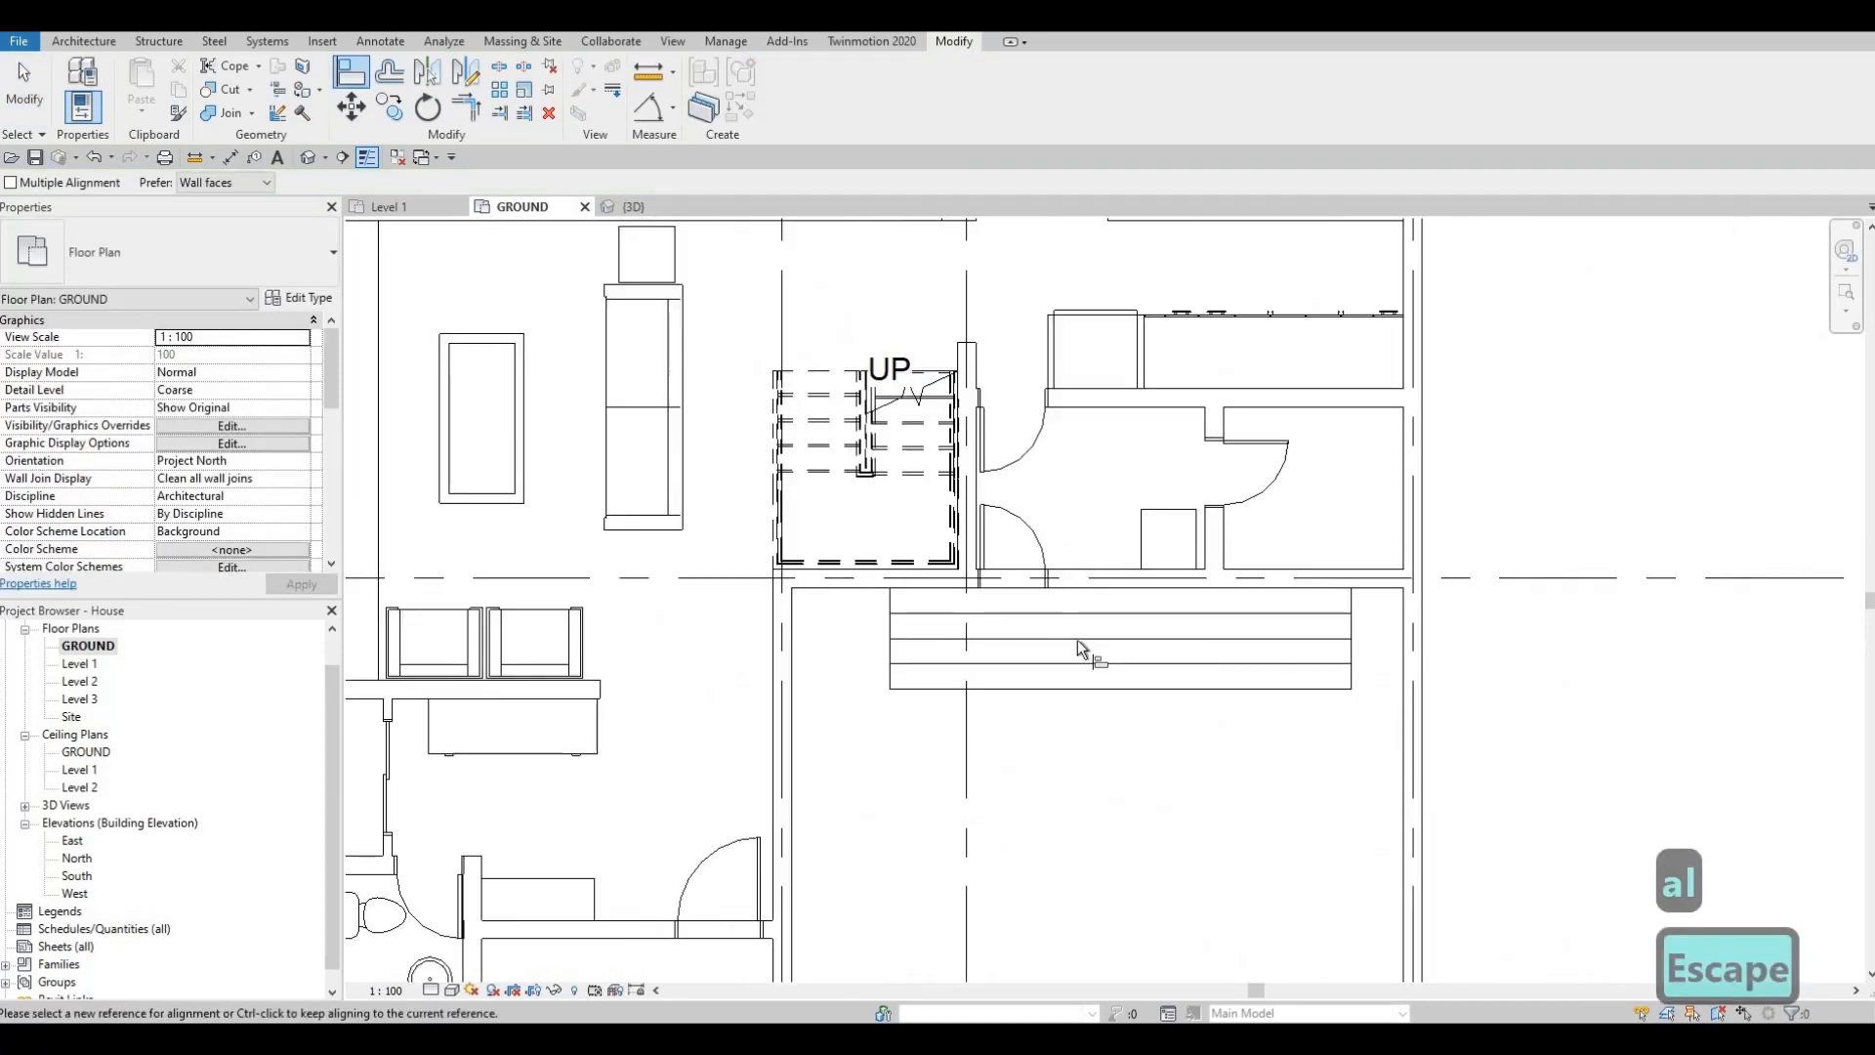
key("Escape")
Step: Narrow the copied stair's run from both sides to about 1295 mm at the door, nudge it left and finish the edit
left_click(1080, 640)
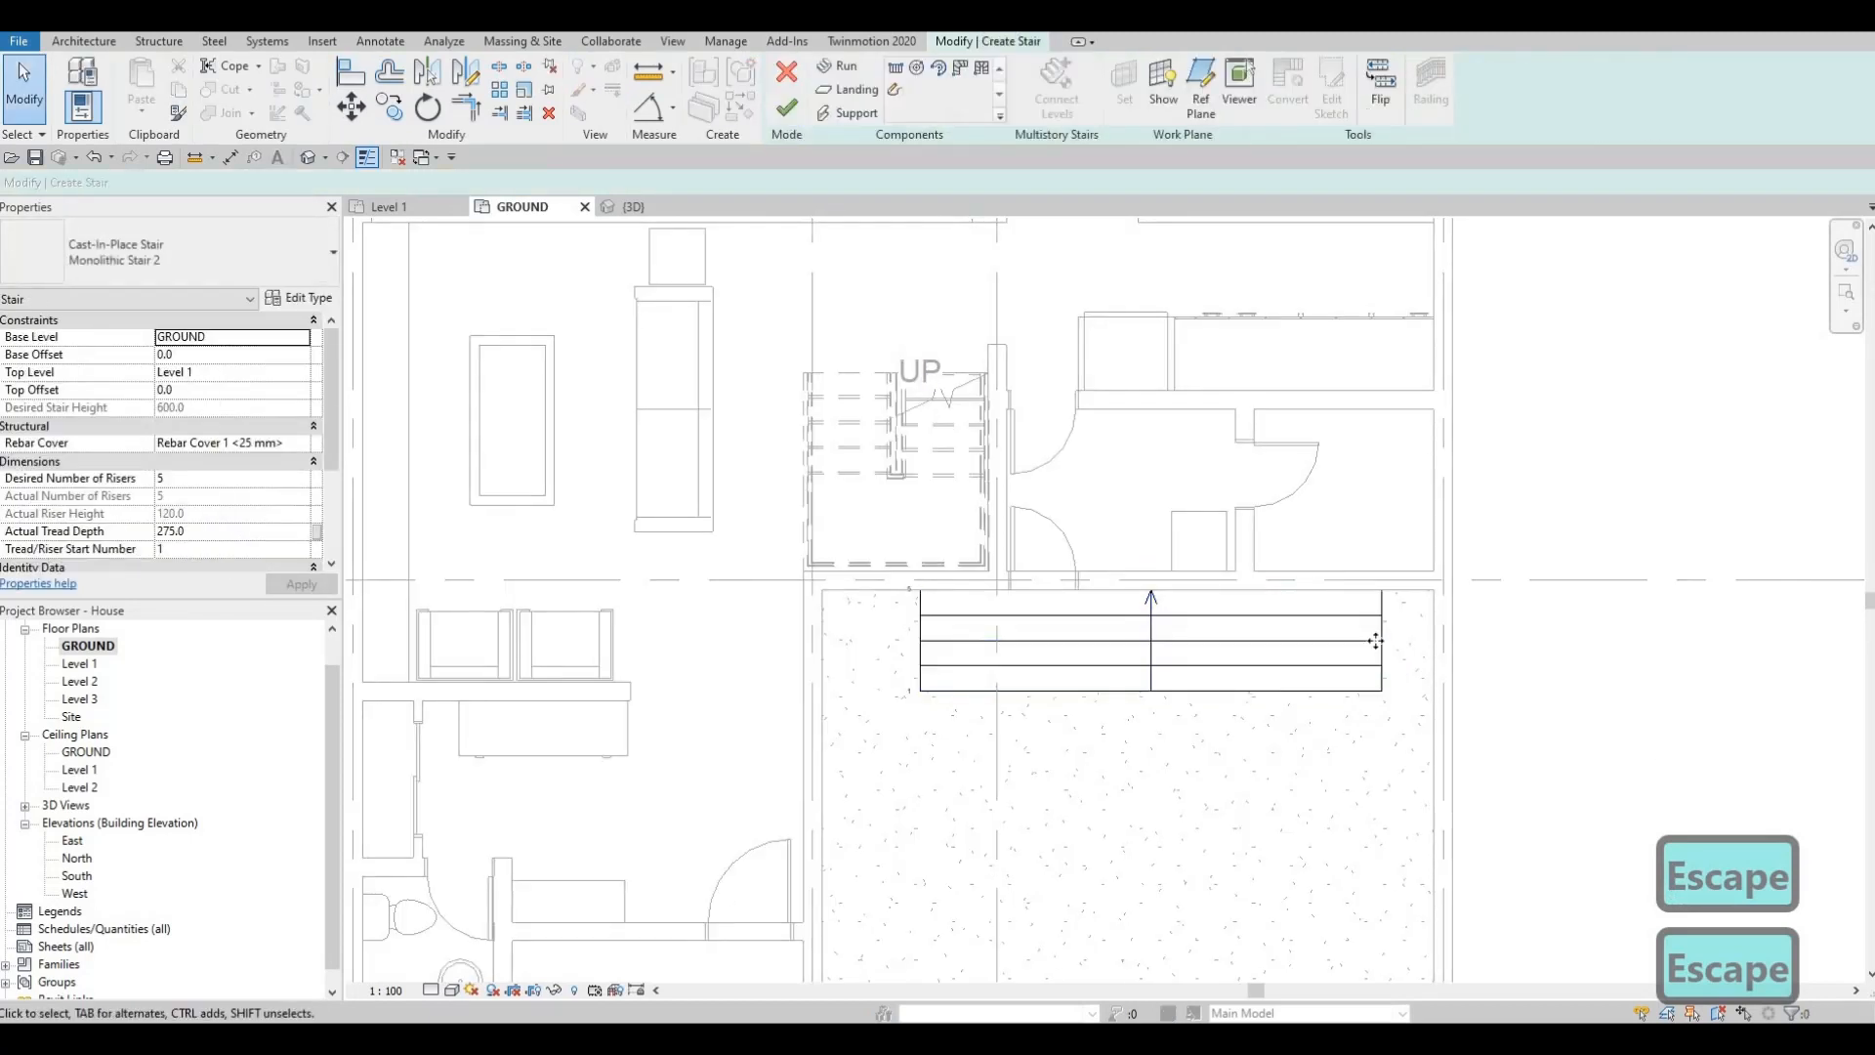
left_click(1114, 644)
left_click_drag(1113, 645, 1099, 640)
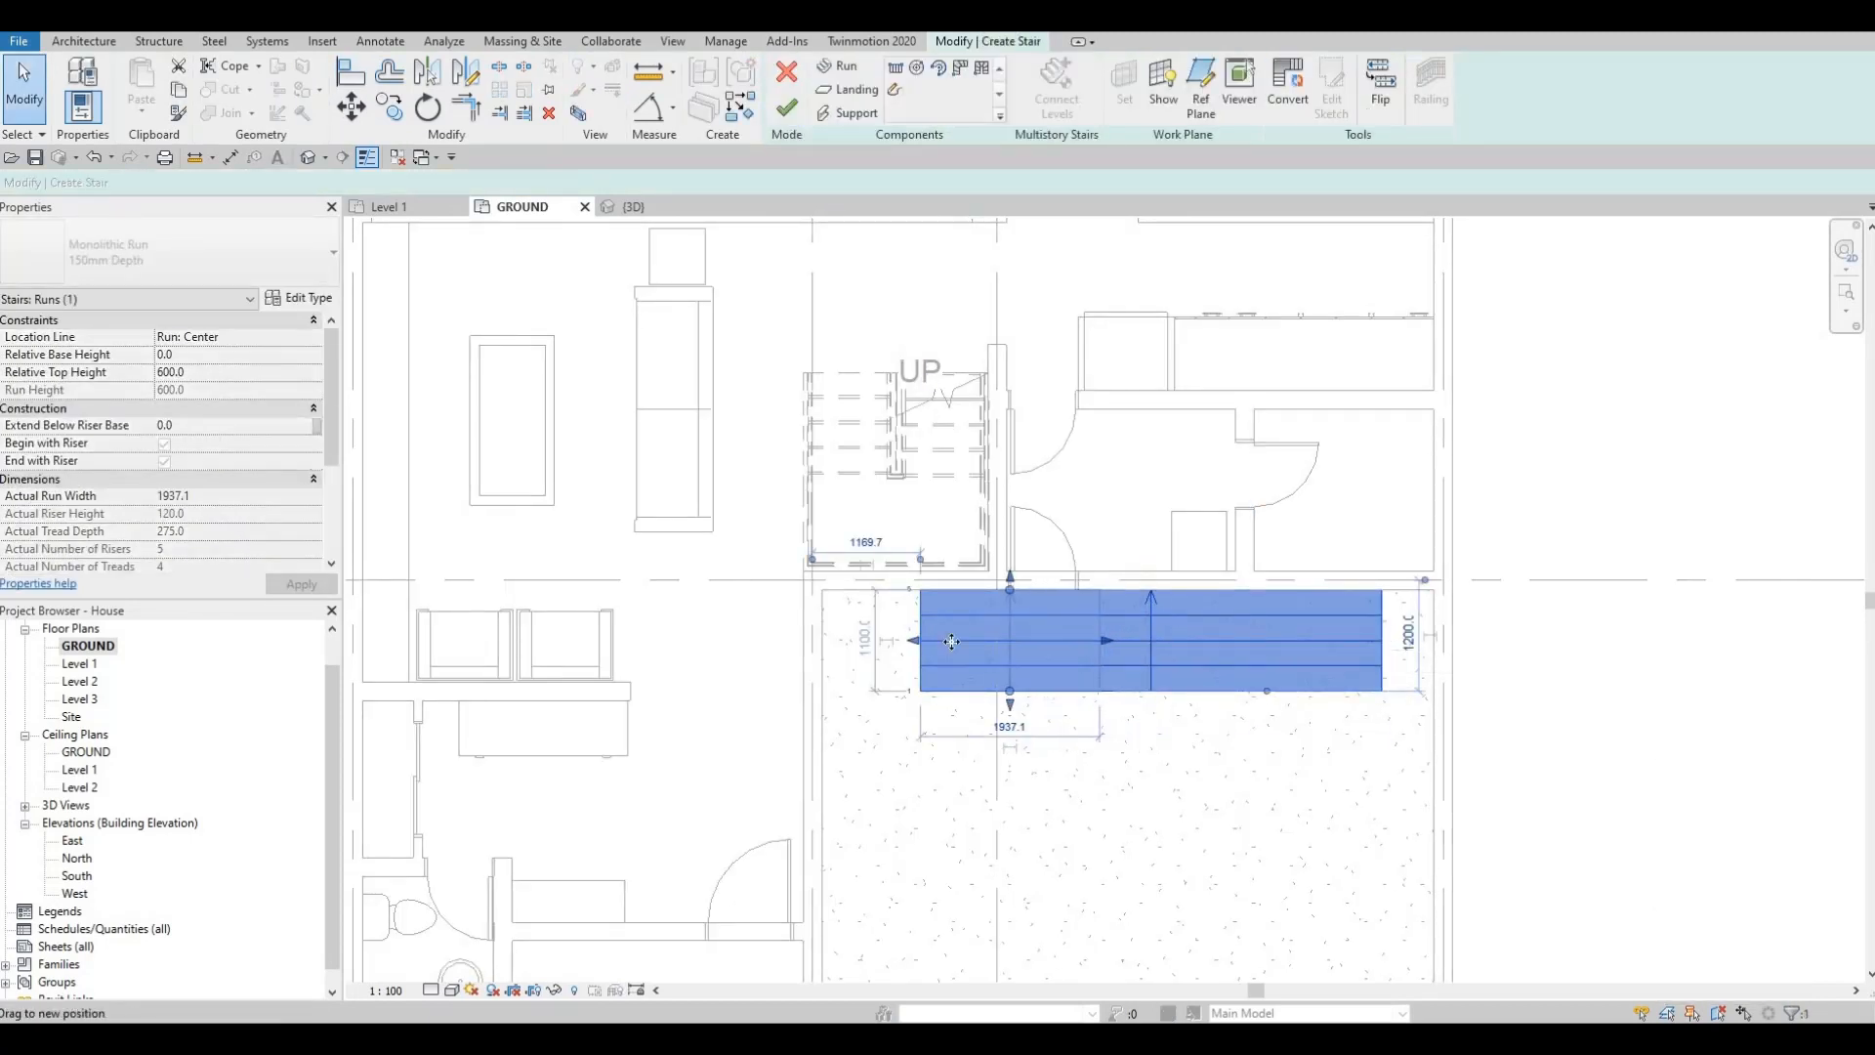
left_click_drag(914, 640, 989, 640)
scroll(1005, 641, "up", 1)
left_click_drag(1140, 645, 1144, 644)
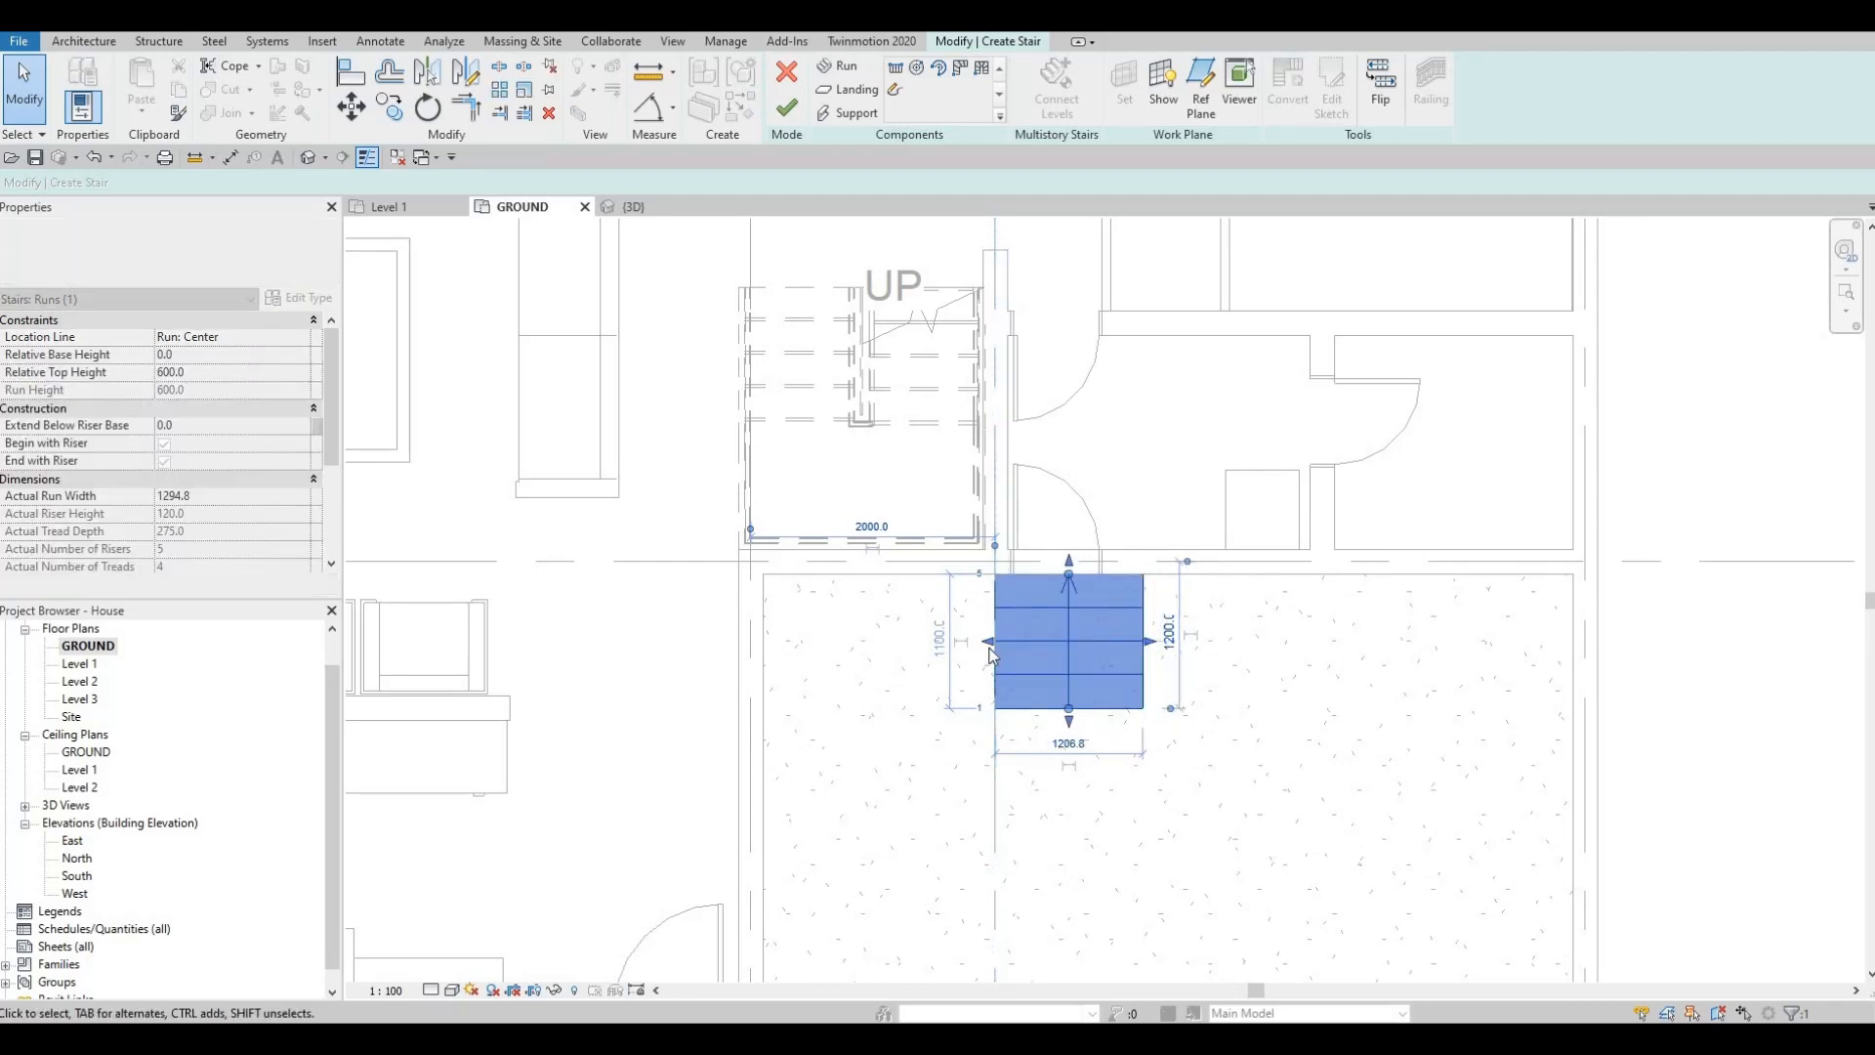
key("Left")
key("Left")
key("Left")
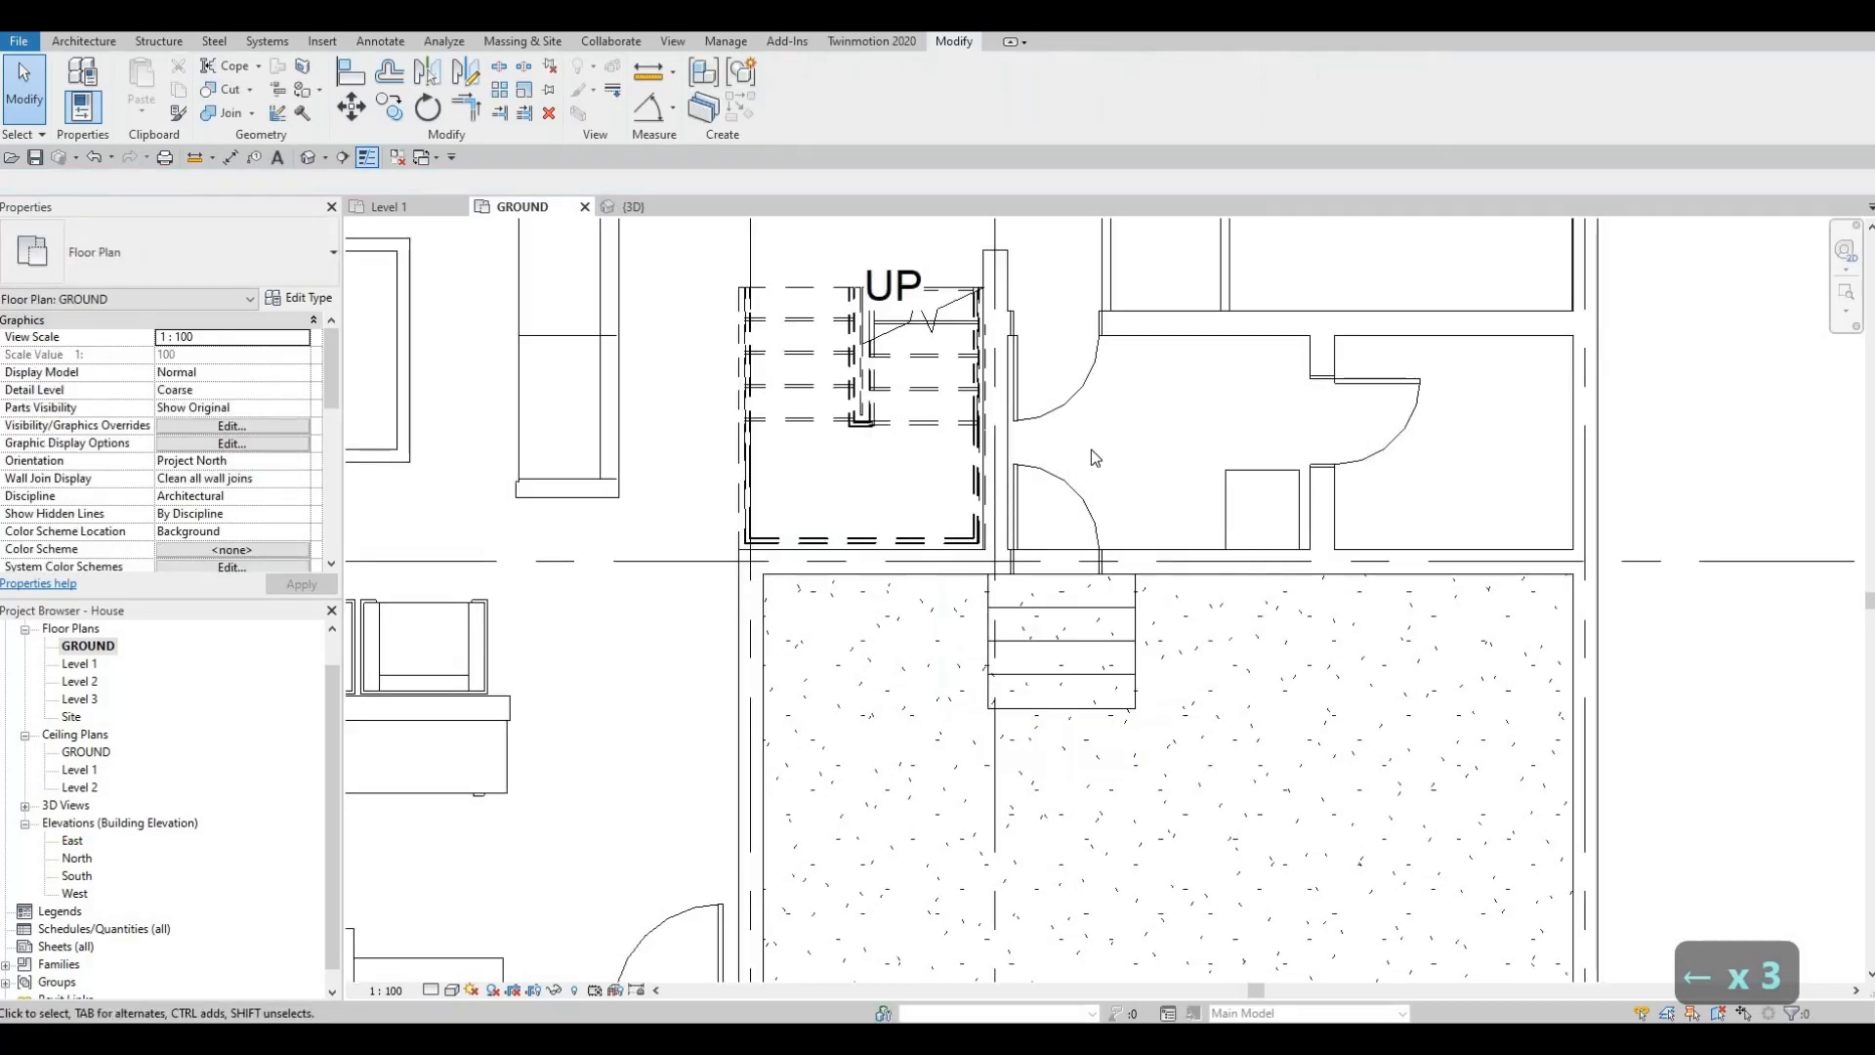
Step: Change the structure layer material of the concrete-floored area's FLOOR 3 type to Concrete, Lightweight
scroll(1092, 450, "down", 4)
key("F1")
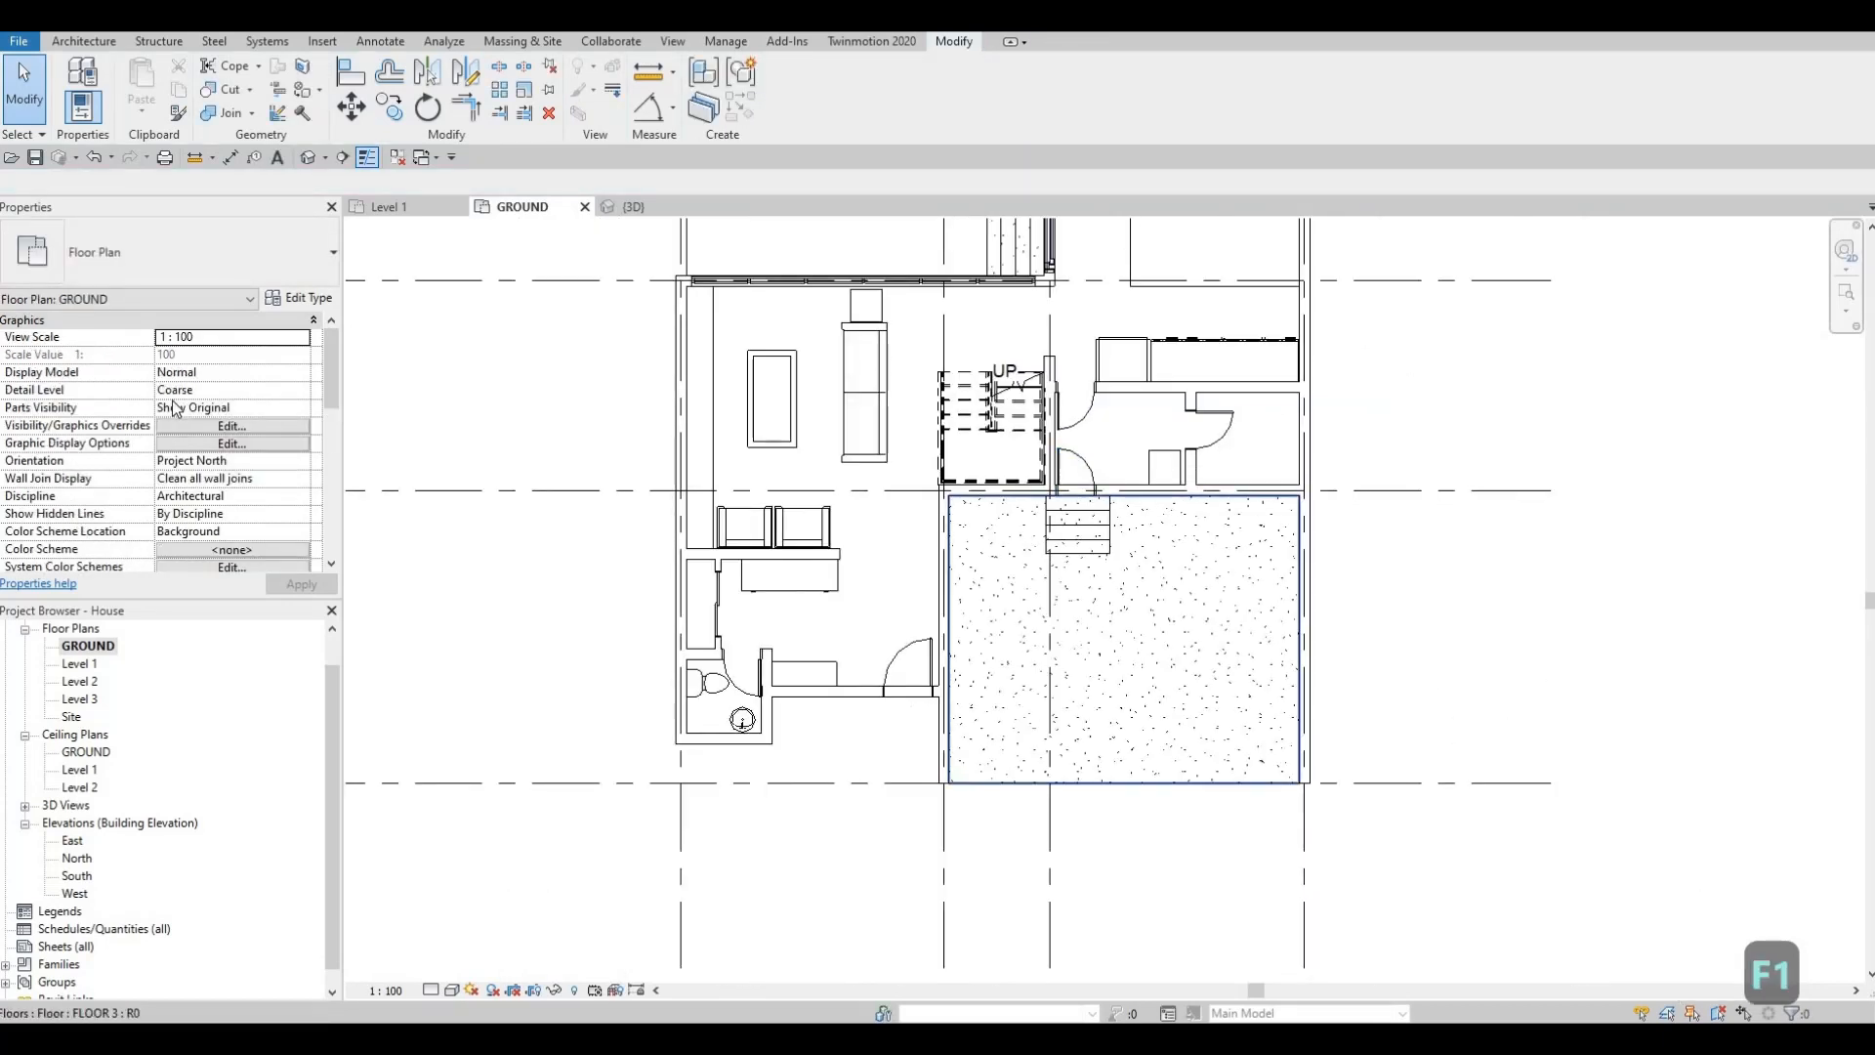
left_click(1086, 785)
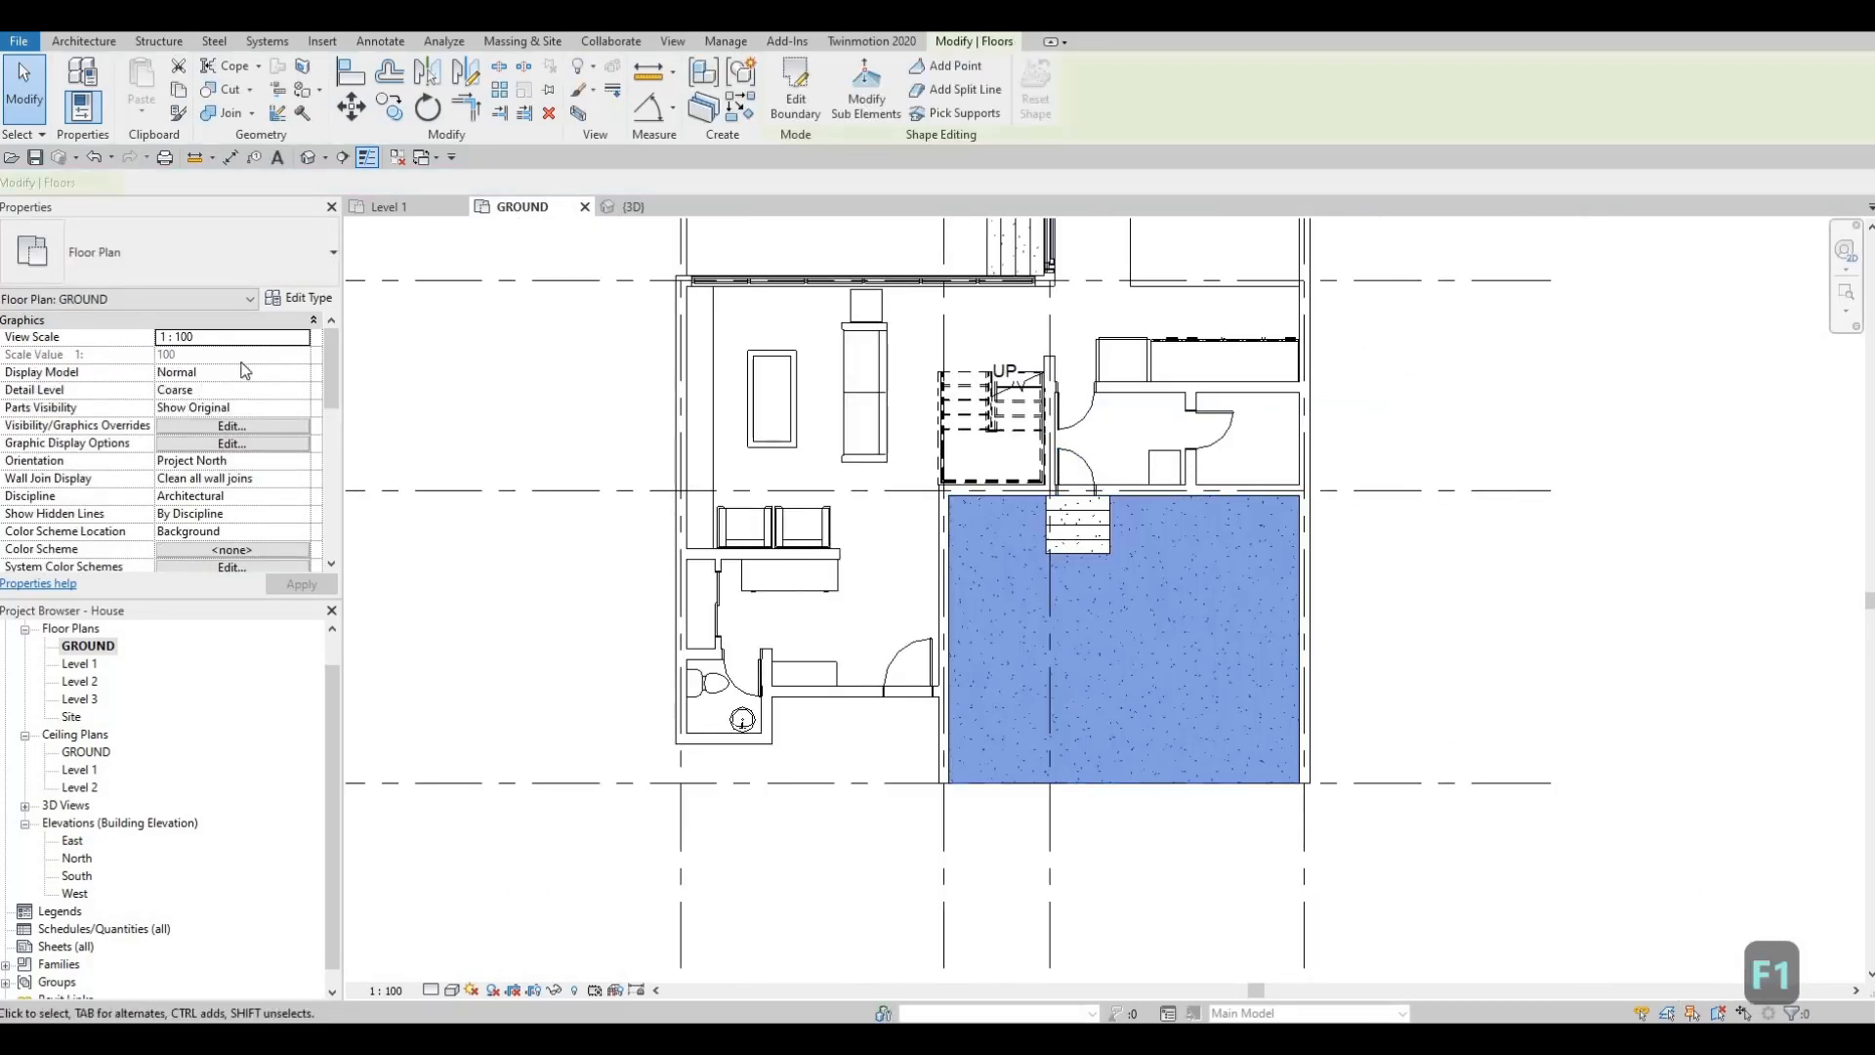
left_click(301, 299)
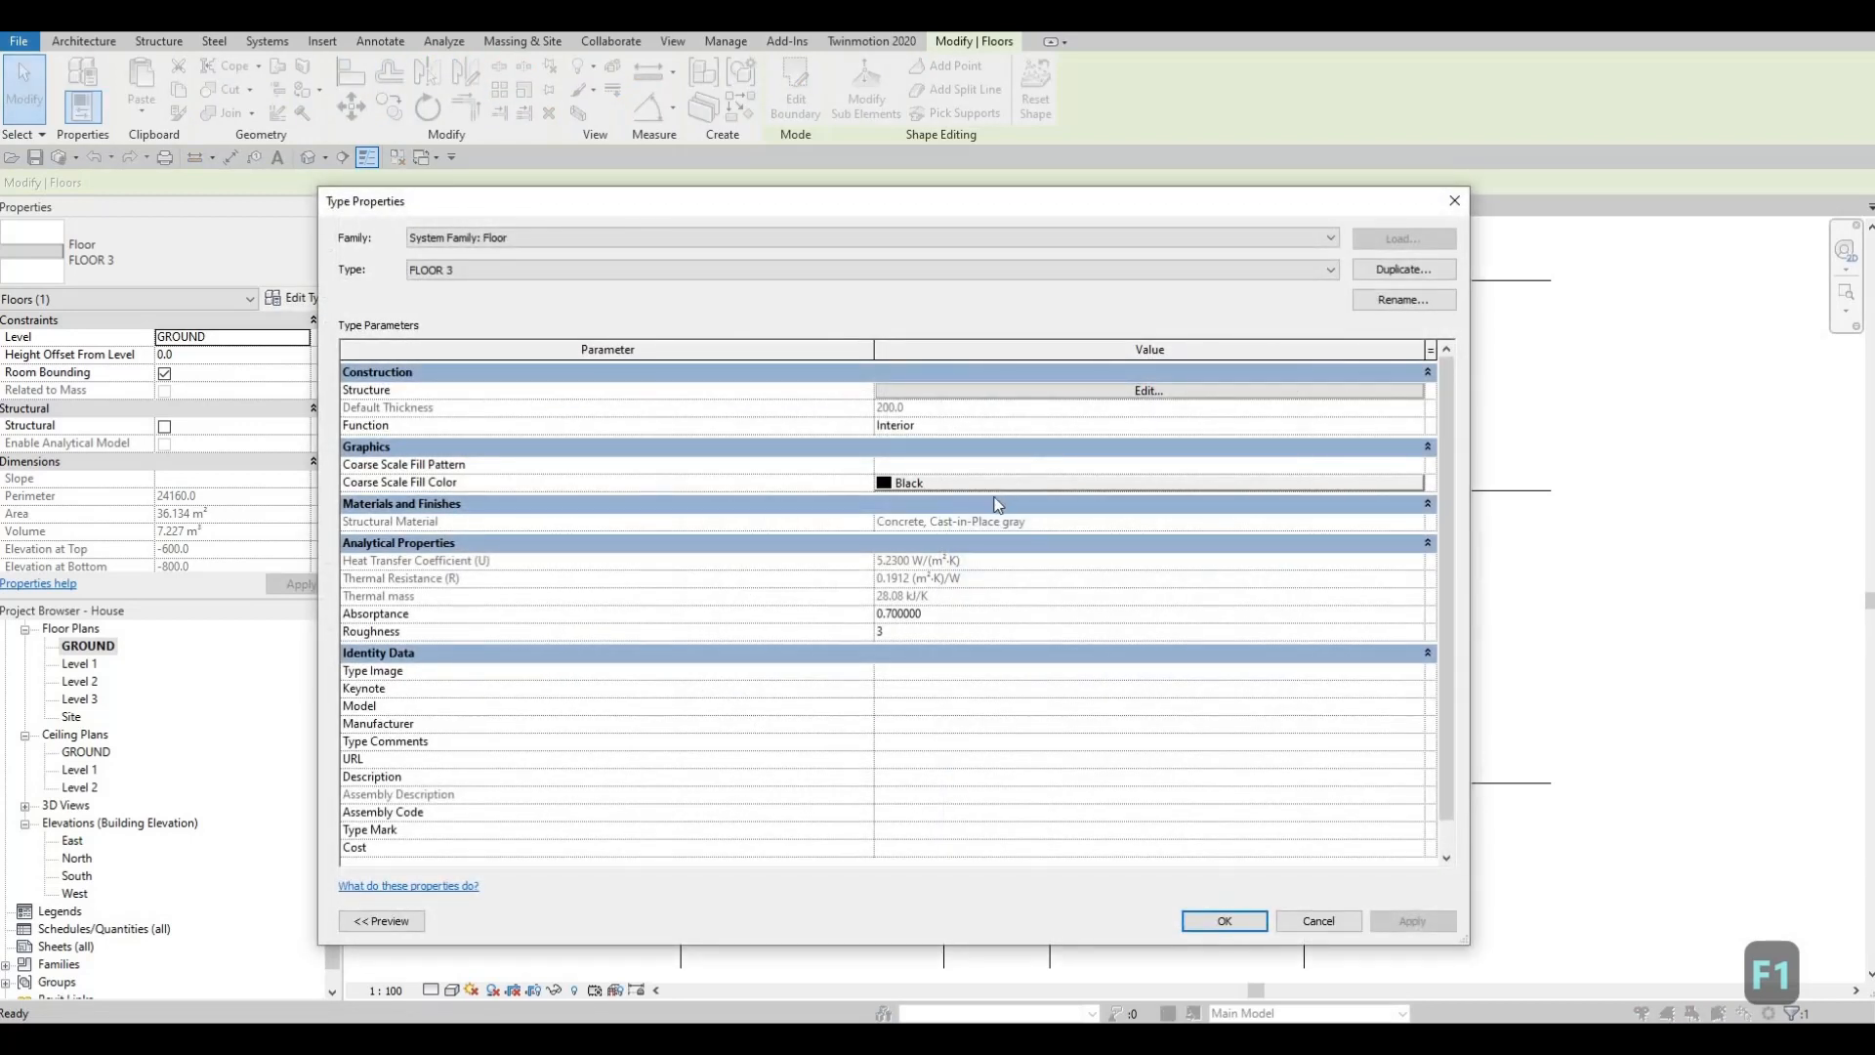
left_click(1057, 391)
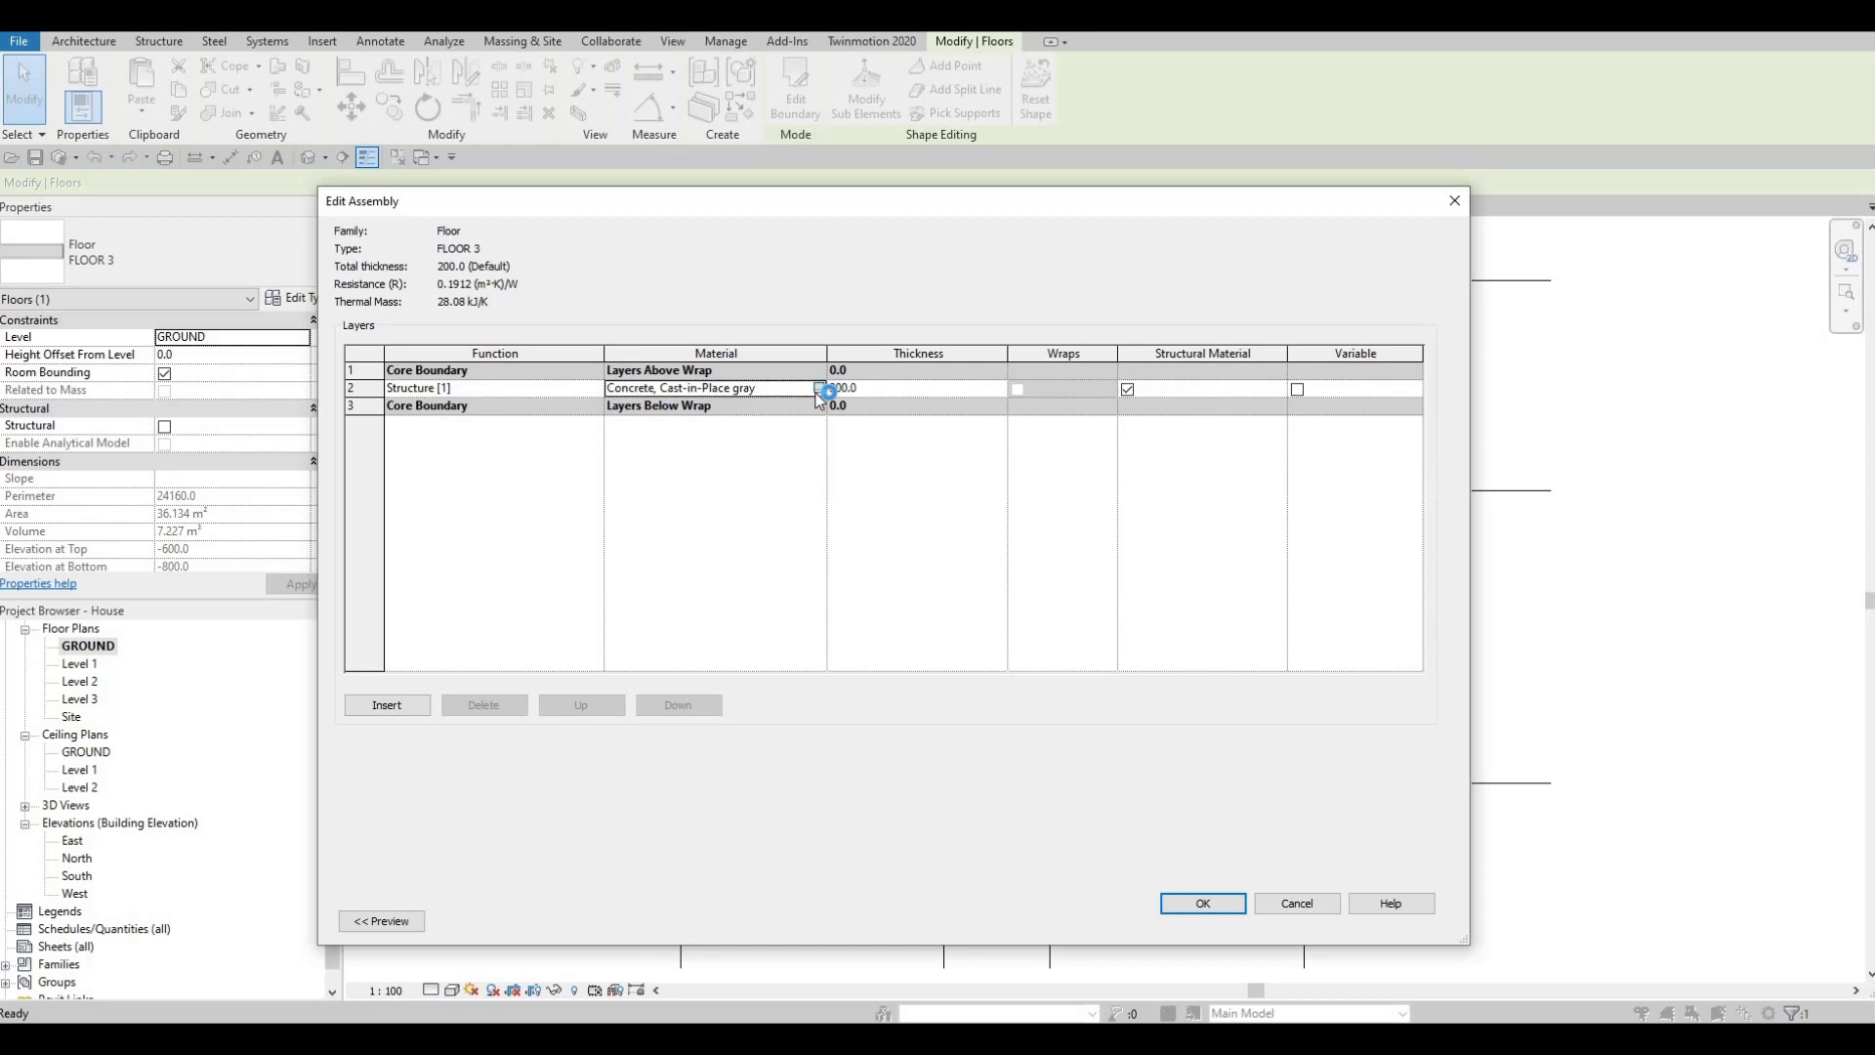
left_click(820, 388)
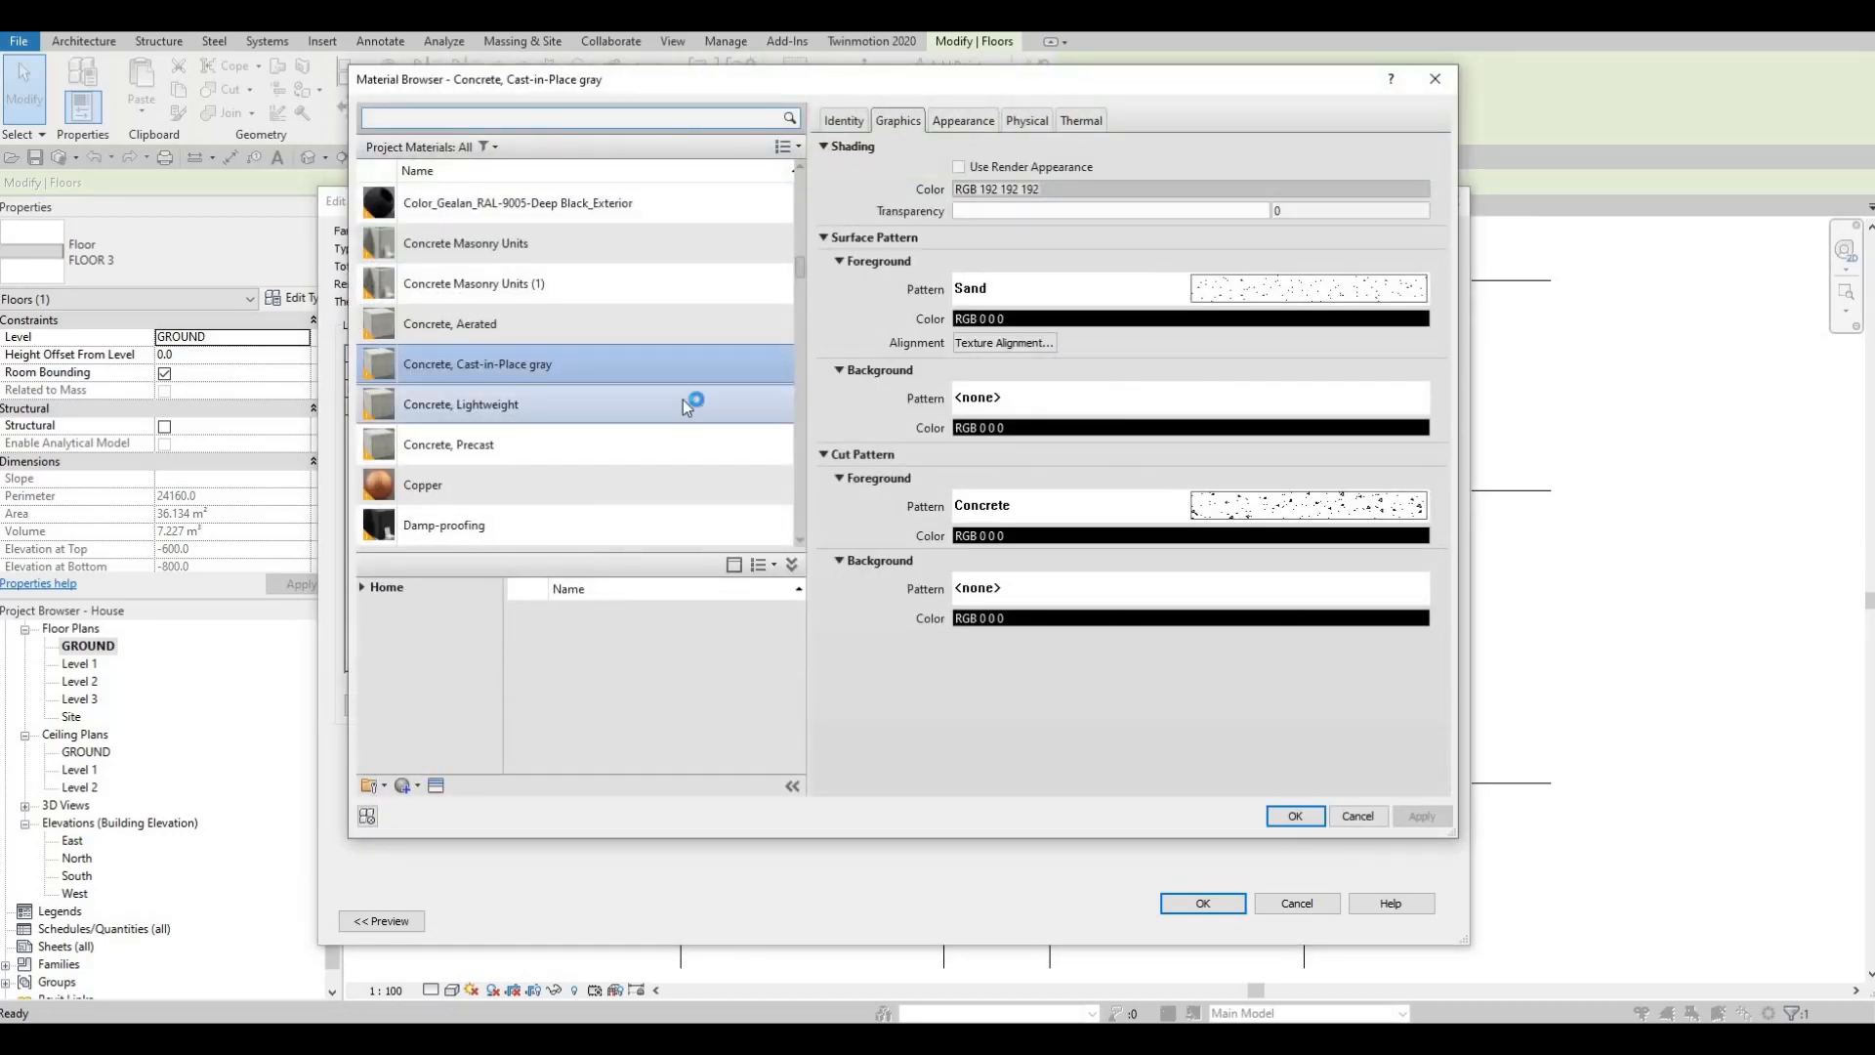
left_click(674, 407)
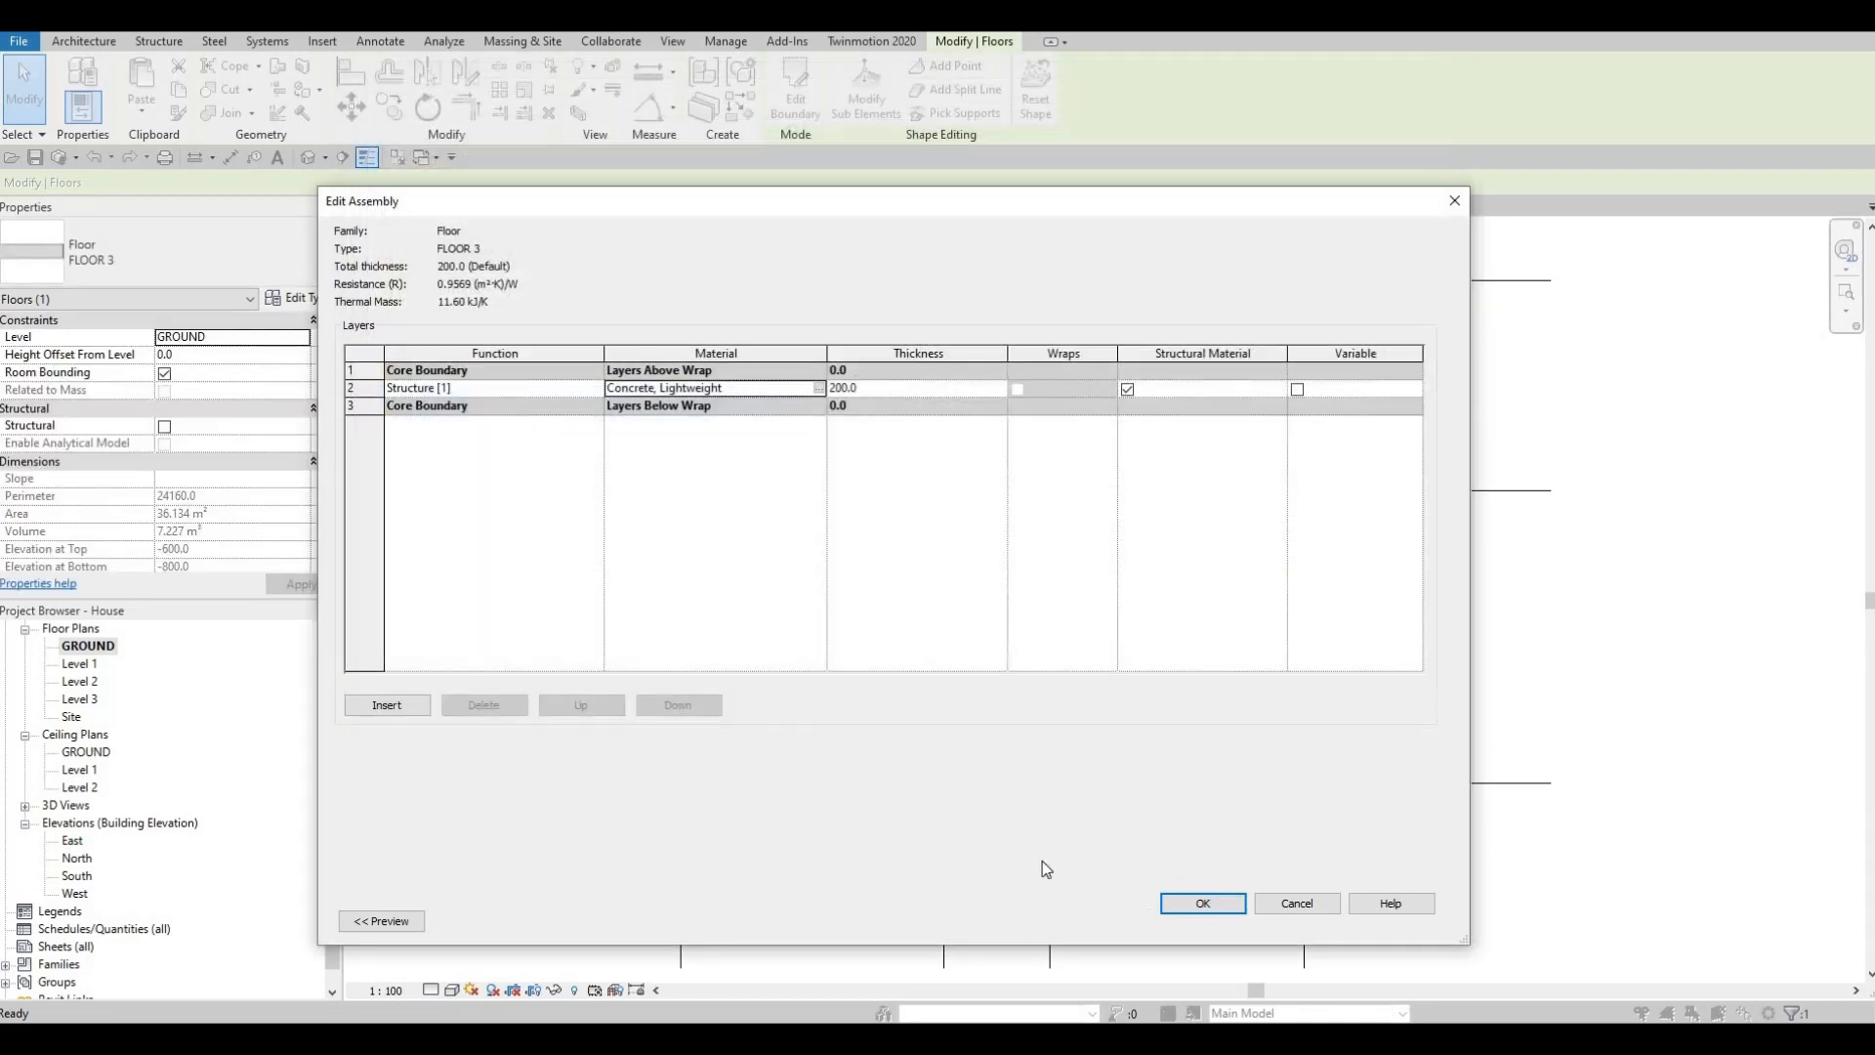
left_click(1211, 904)
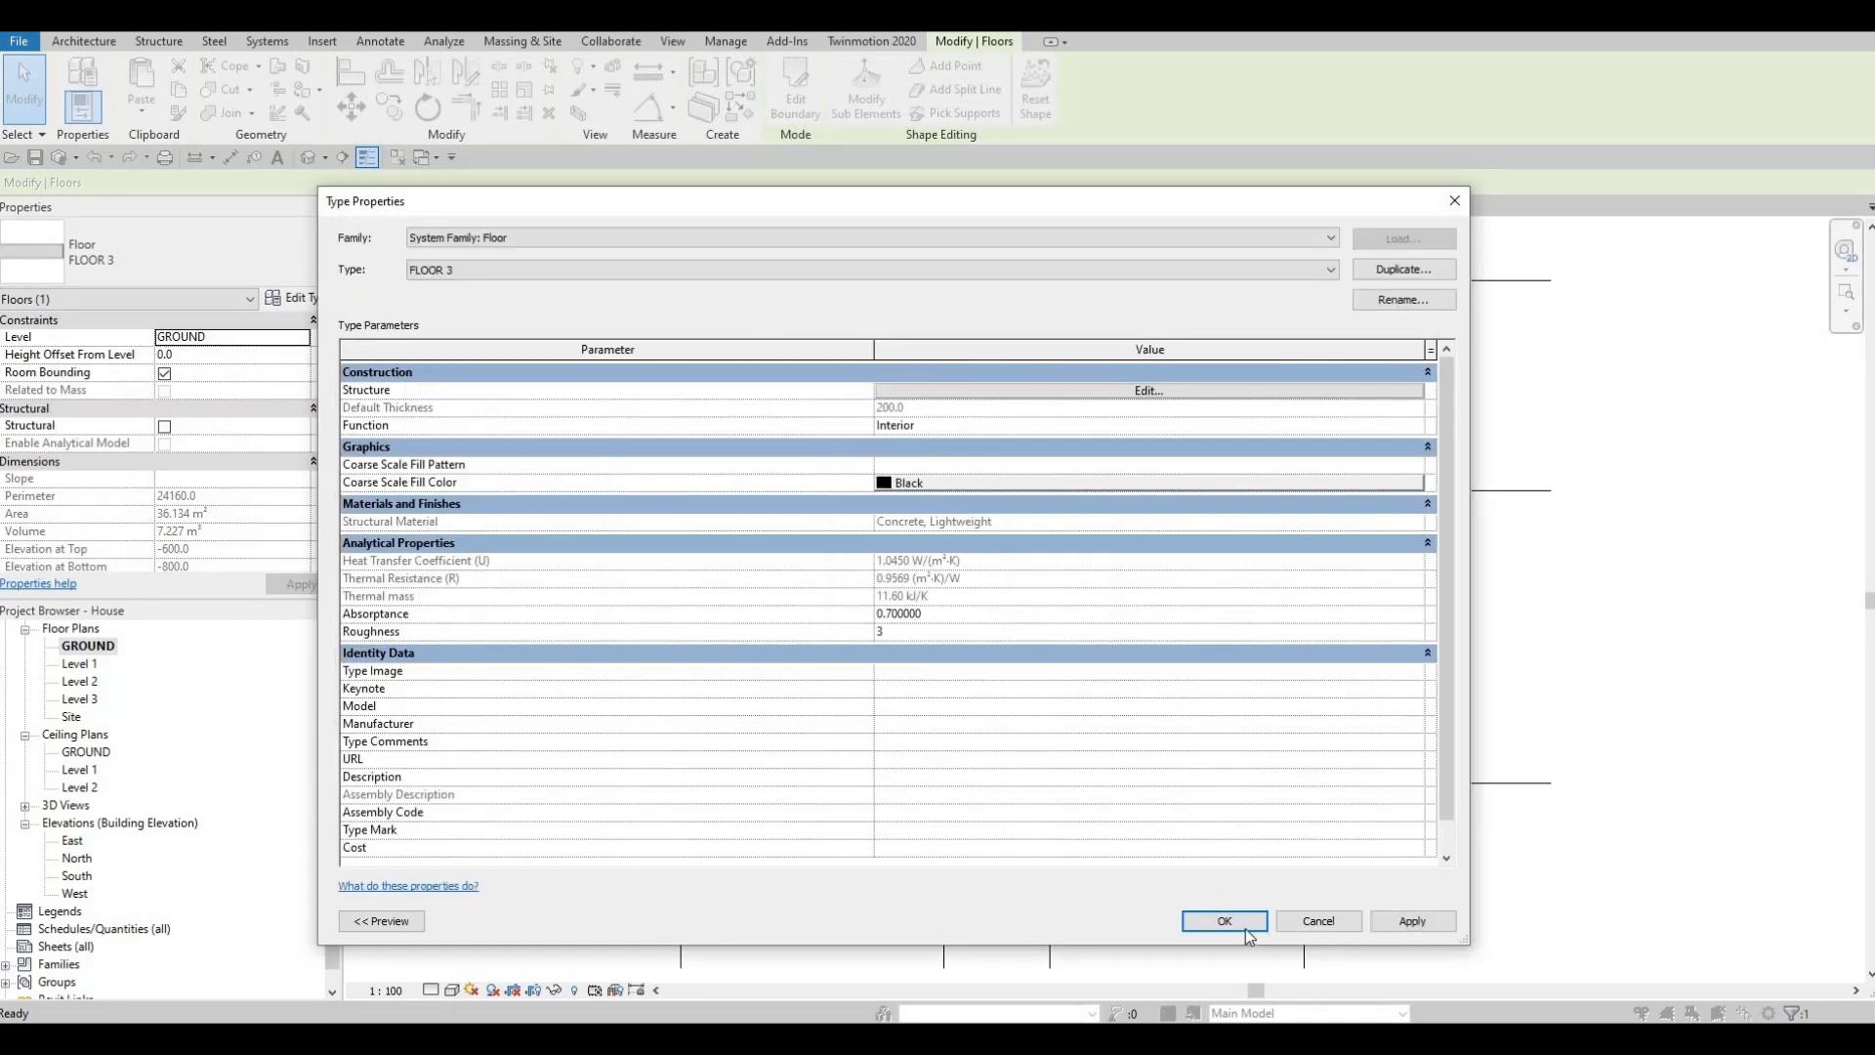
left_click(1246, 928)
key("Escape")
key("Escape")
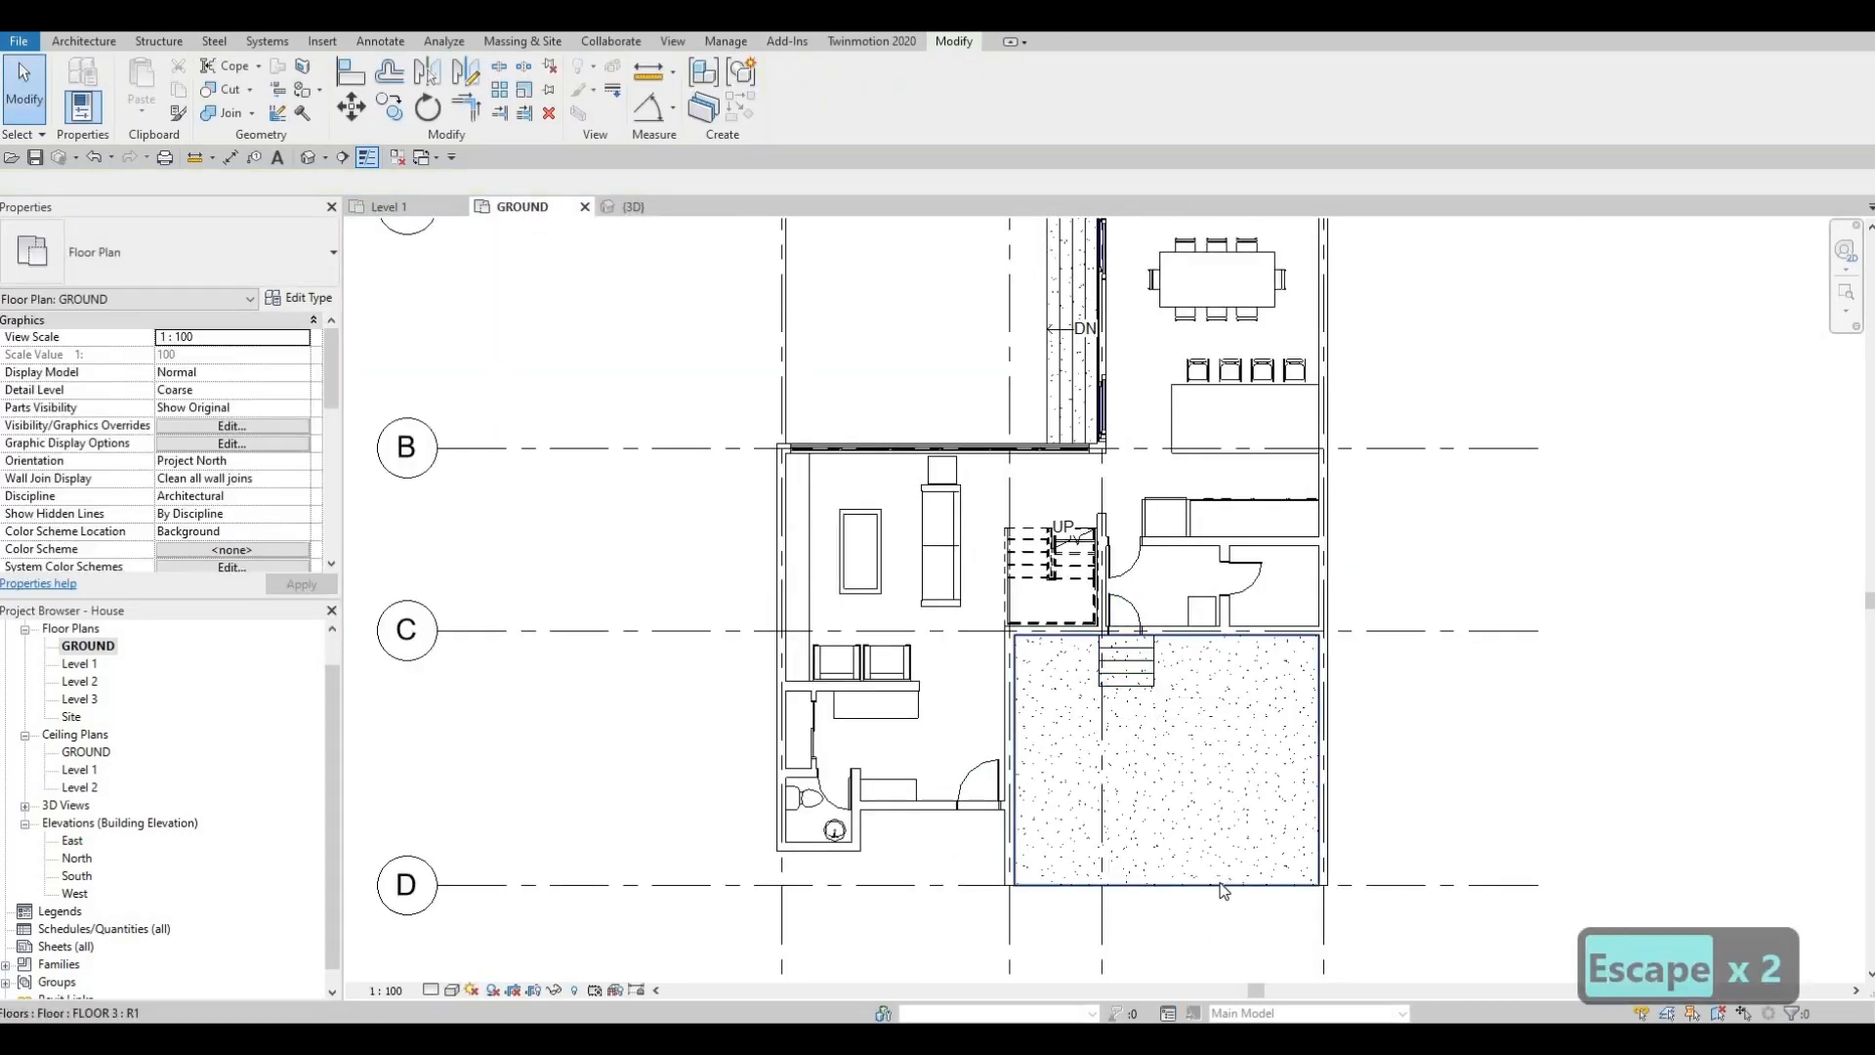
Step: Copy the narrow stair from the concrete-floored area to just outside the front entrance door beside the toilet
middle_click_drag(1130, 858, 1214, 737)
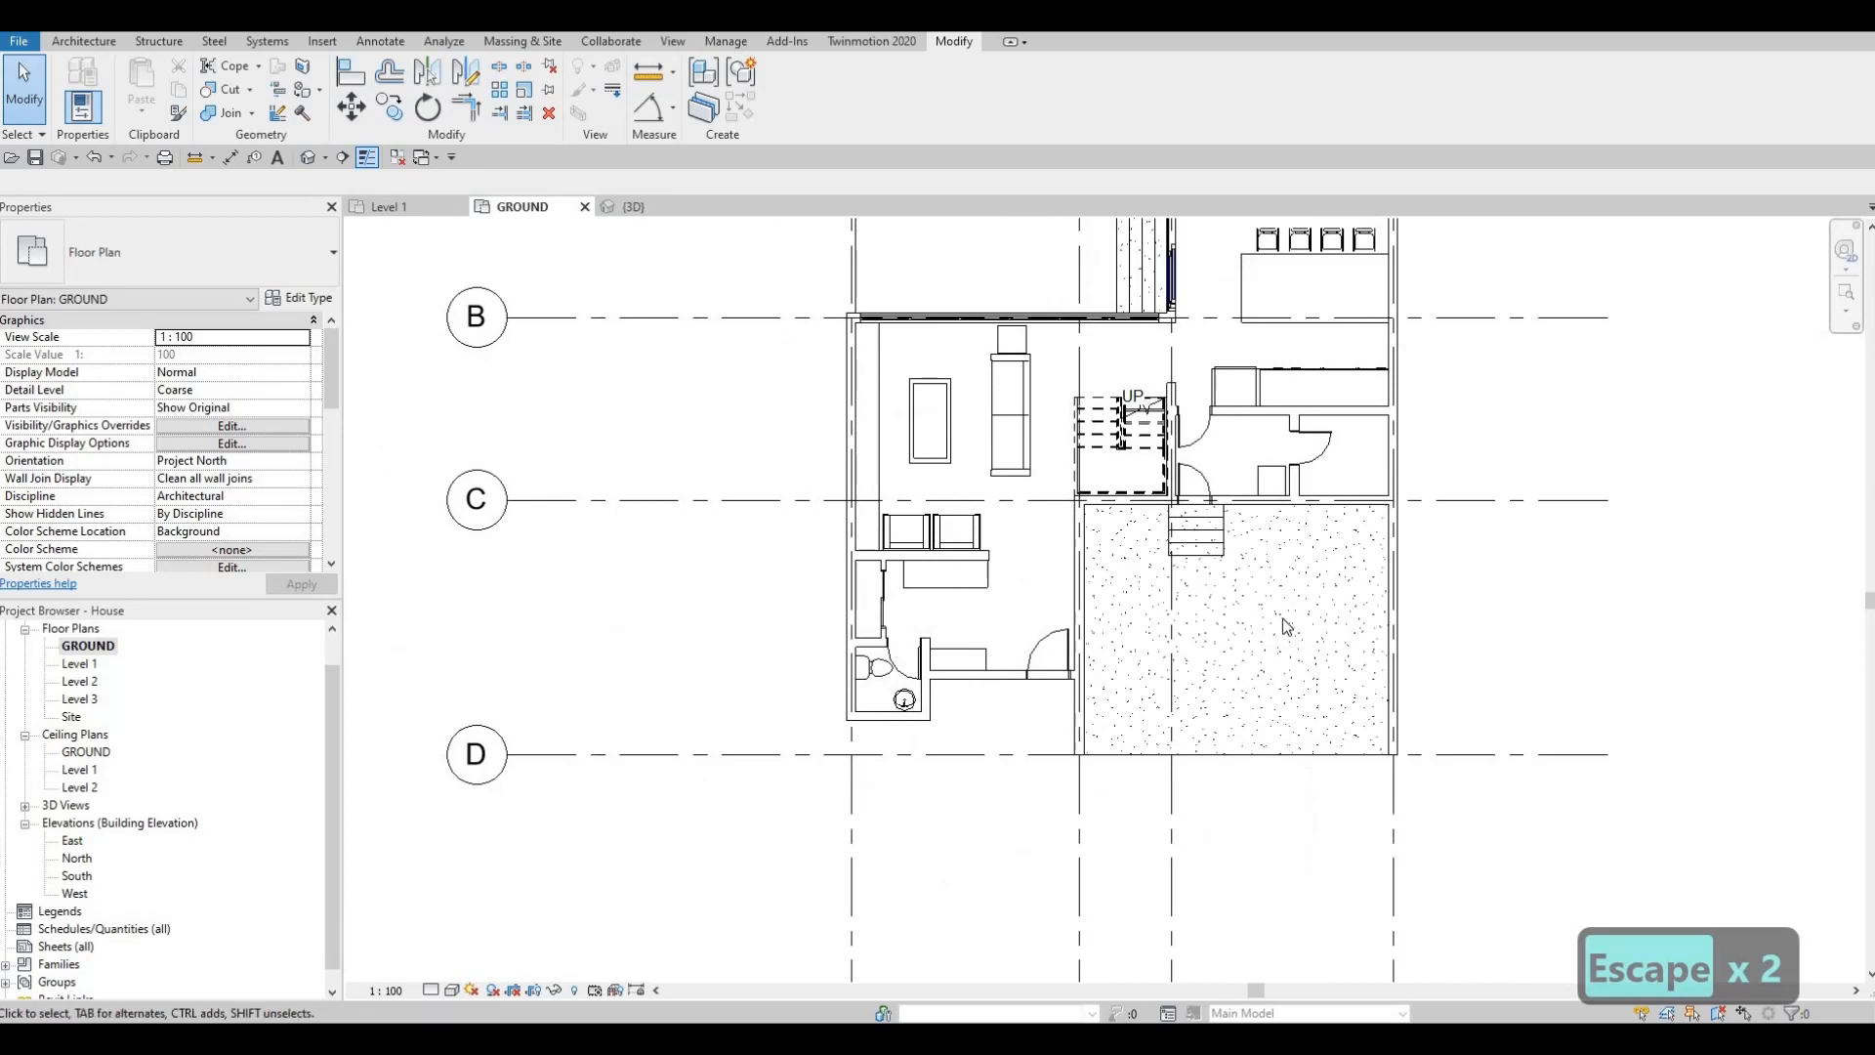
middle_click_drag(1189, 551, 1269, 474)
scroll(1269, 474, "up", 4)
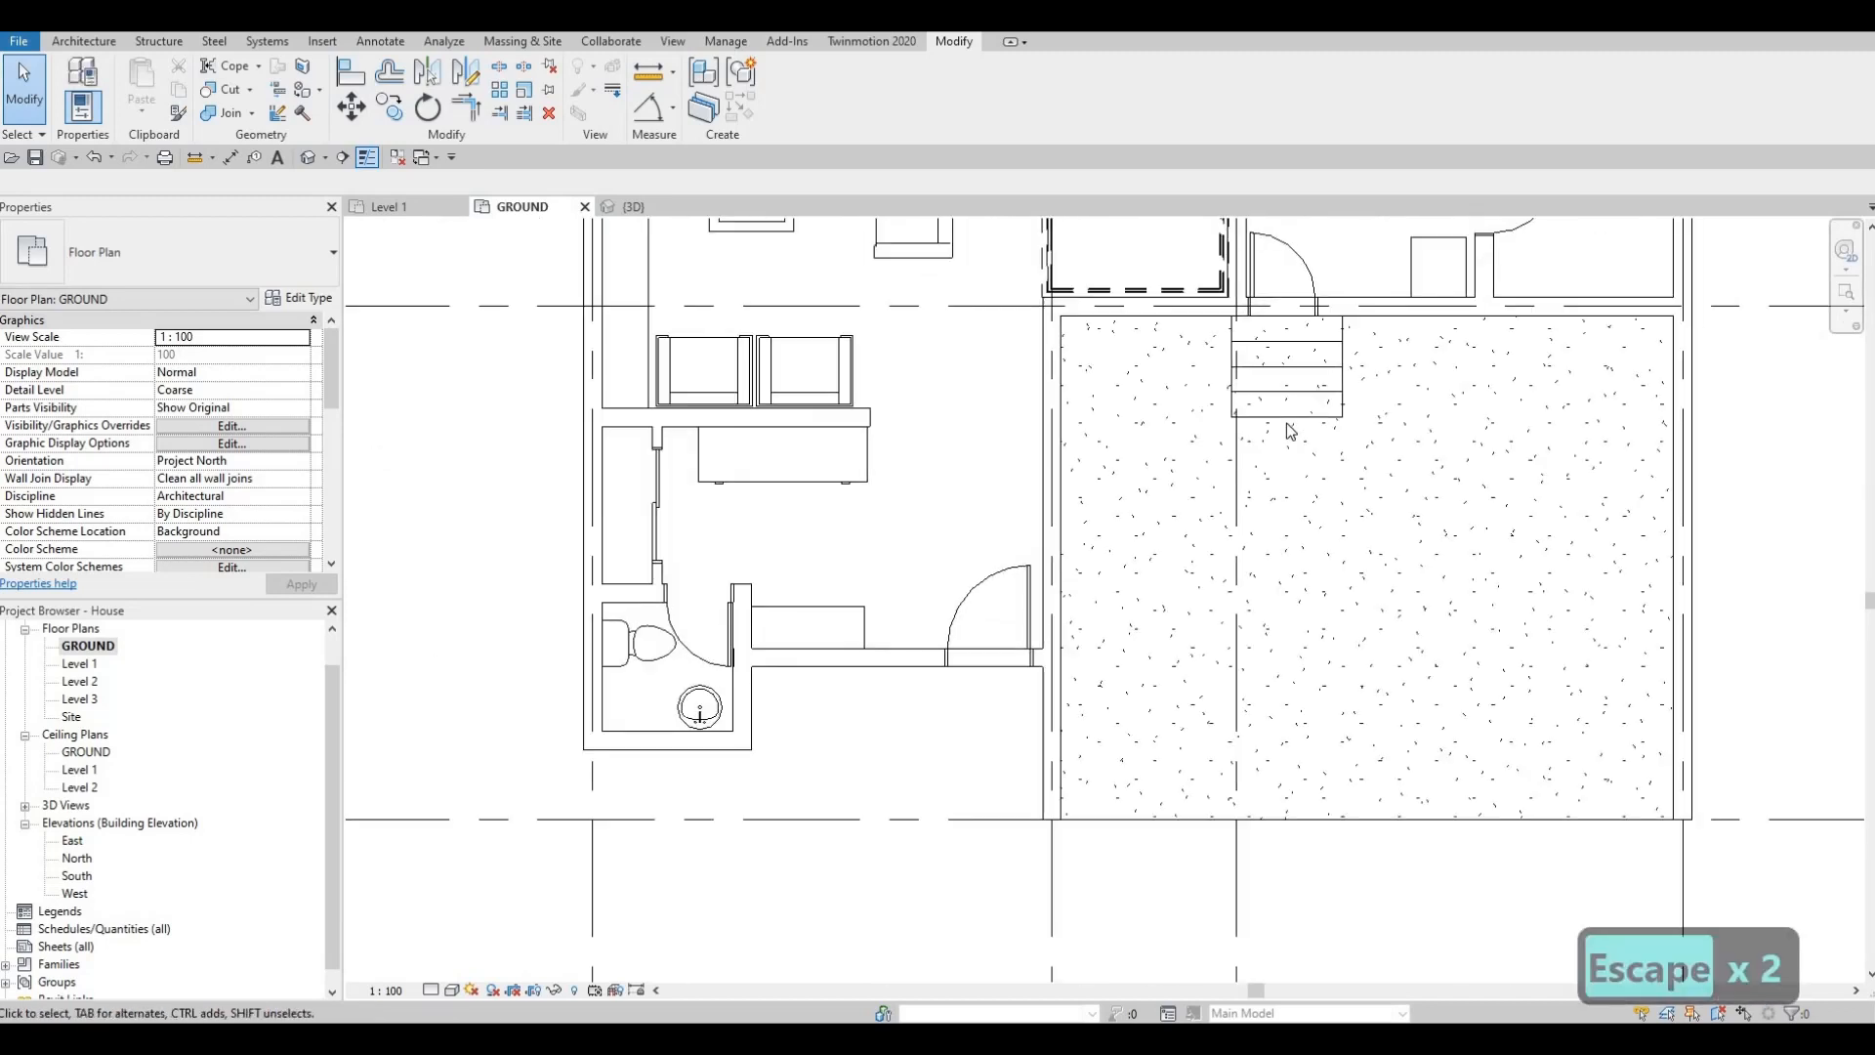
left_click(1286, 422)
key("c")
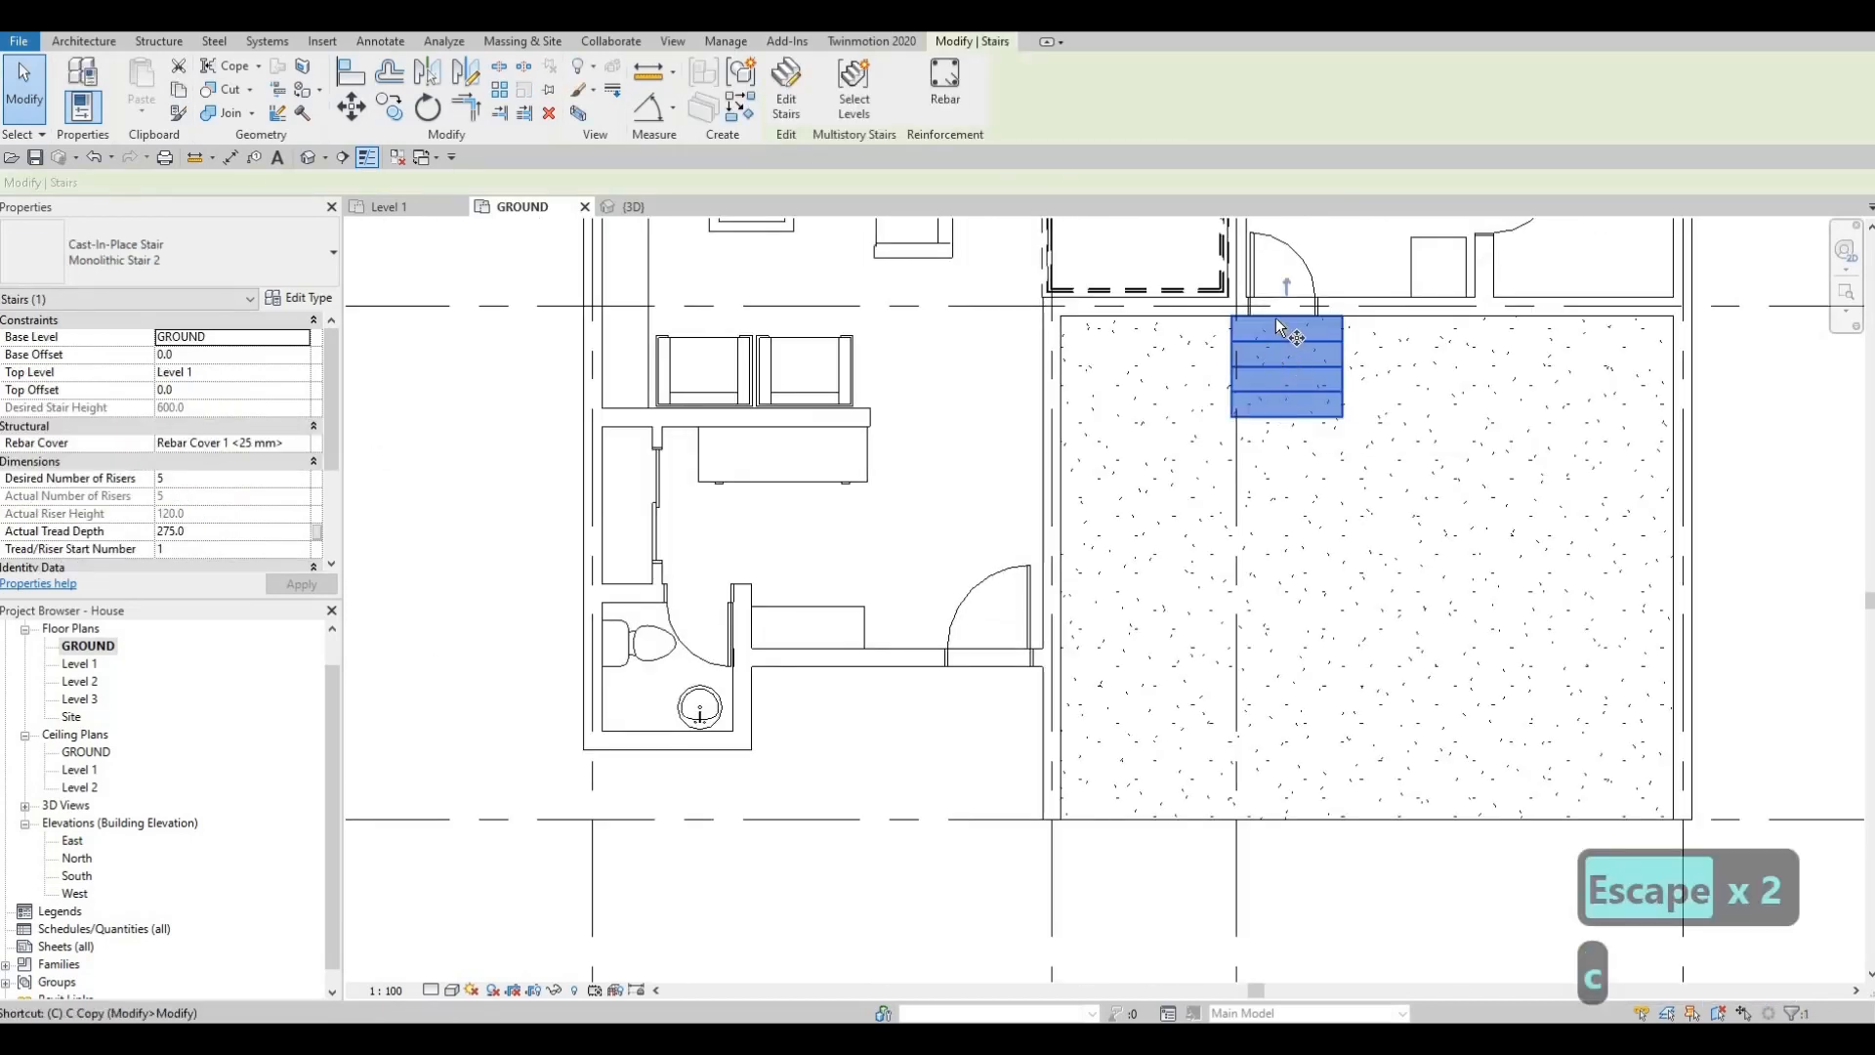
key("o")
left_click(1255, 422)
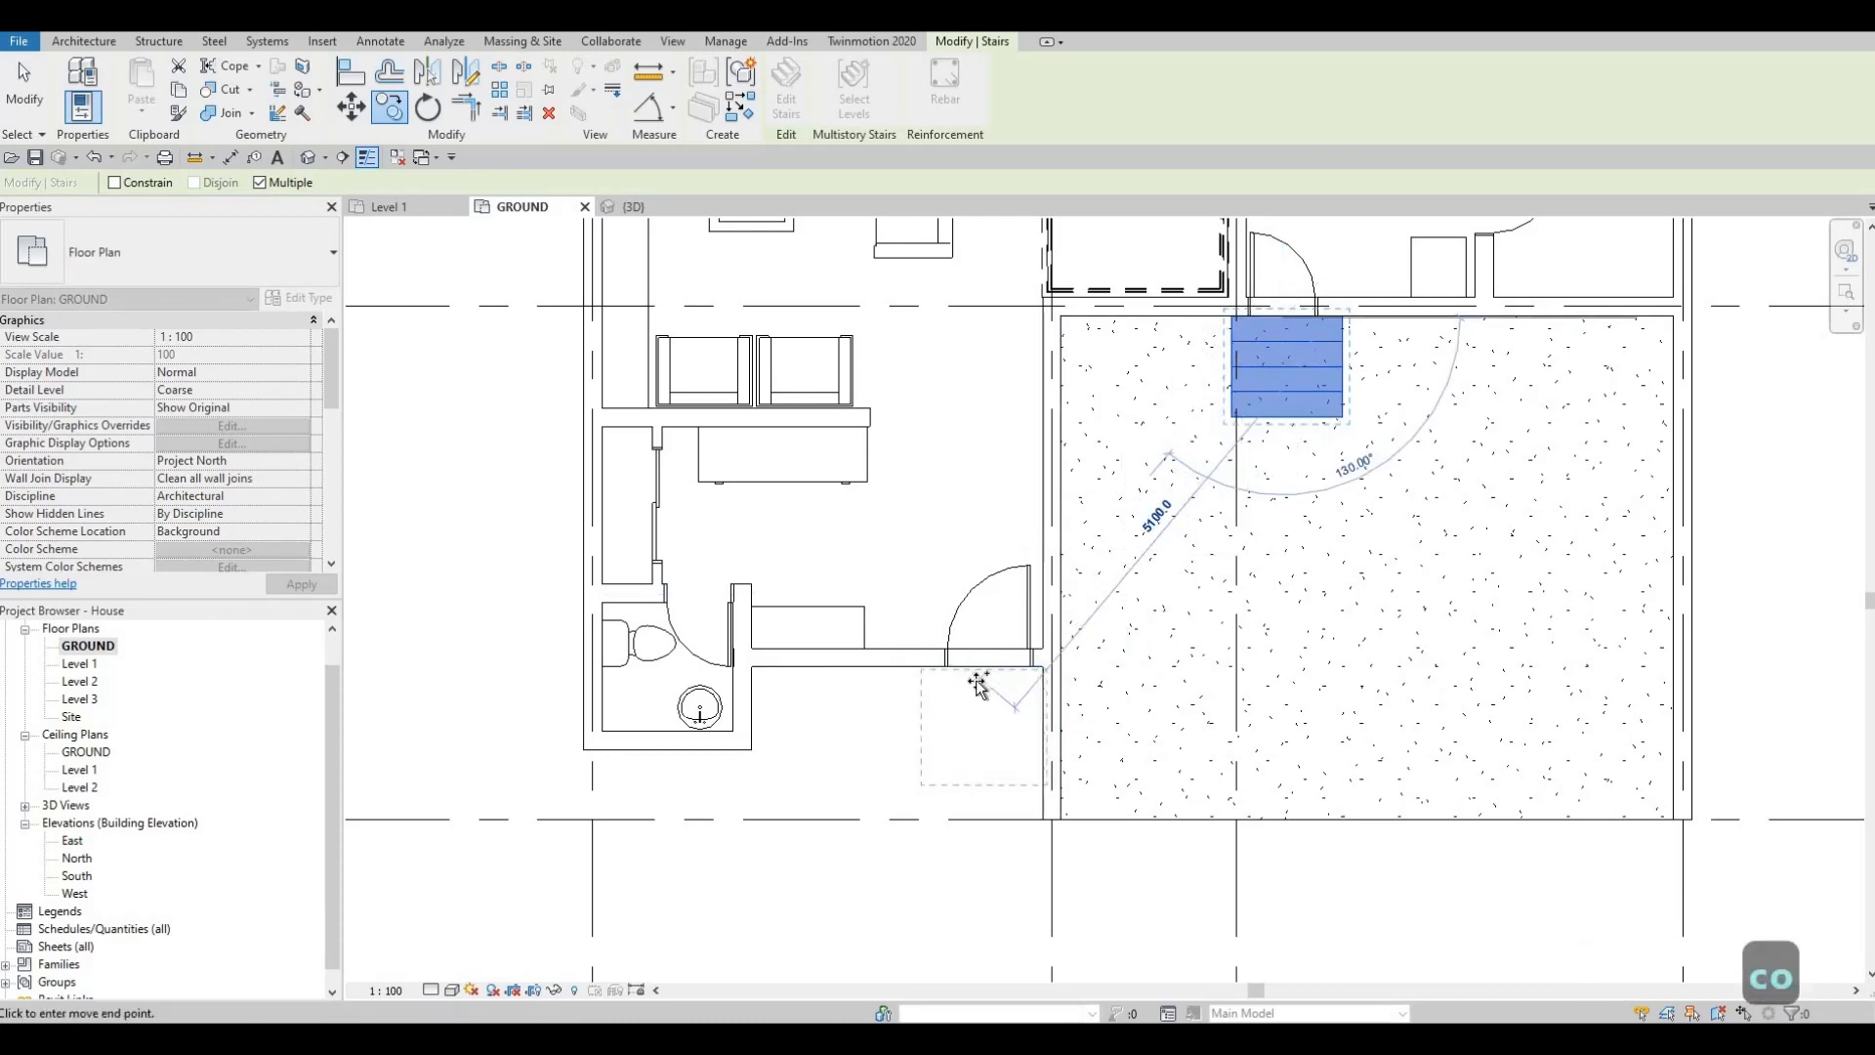
left_click(979, 684)
scroll(983, 704, "up", 4)
key("Escape")
key("Escape")
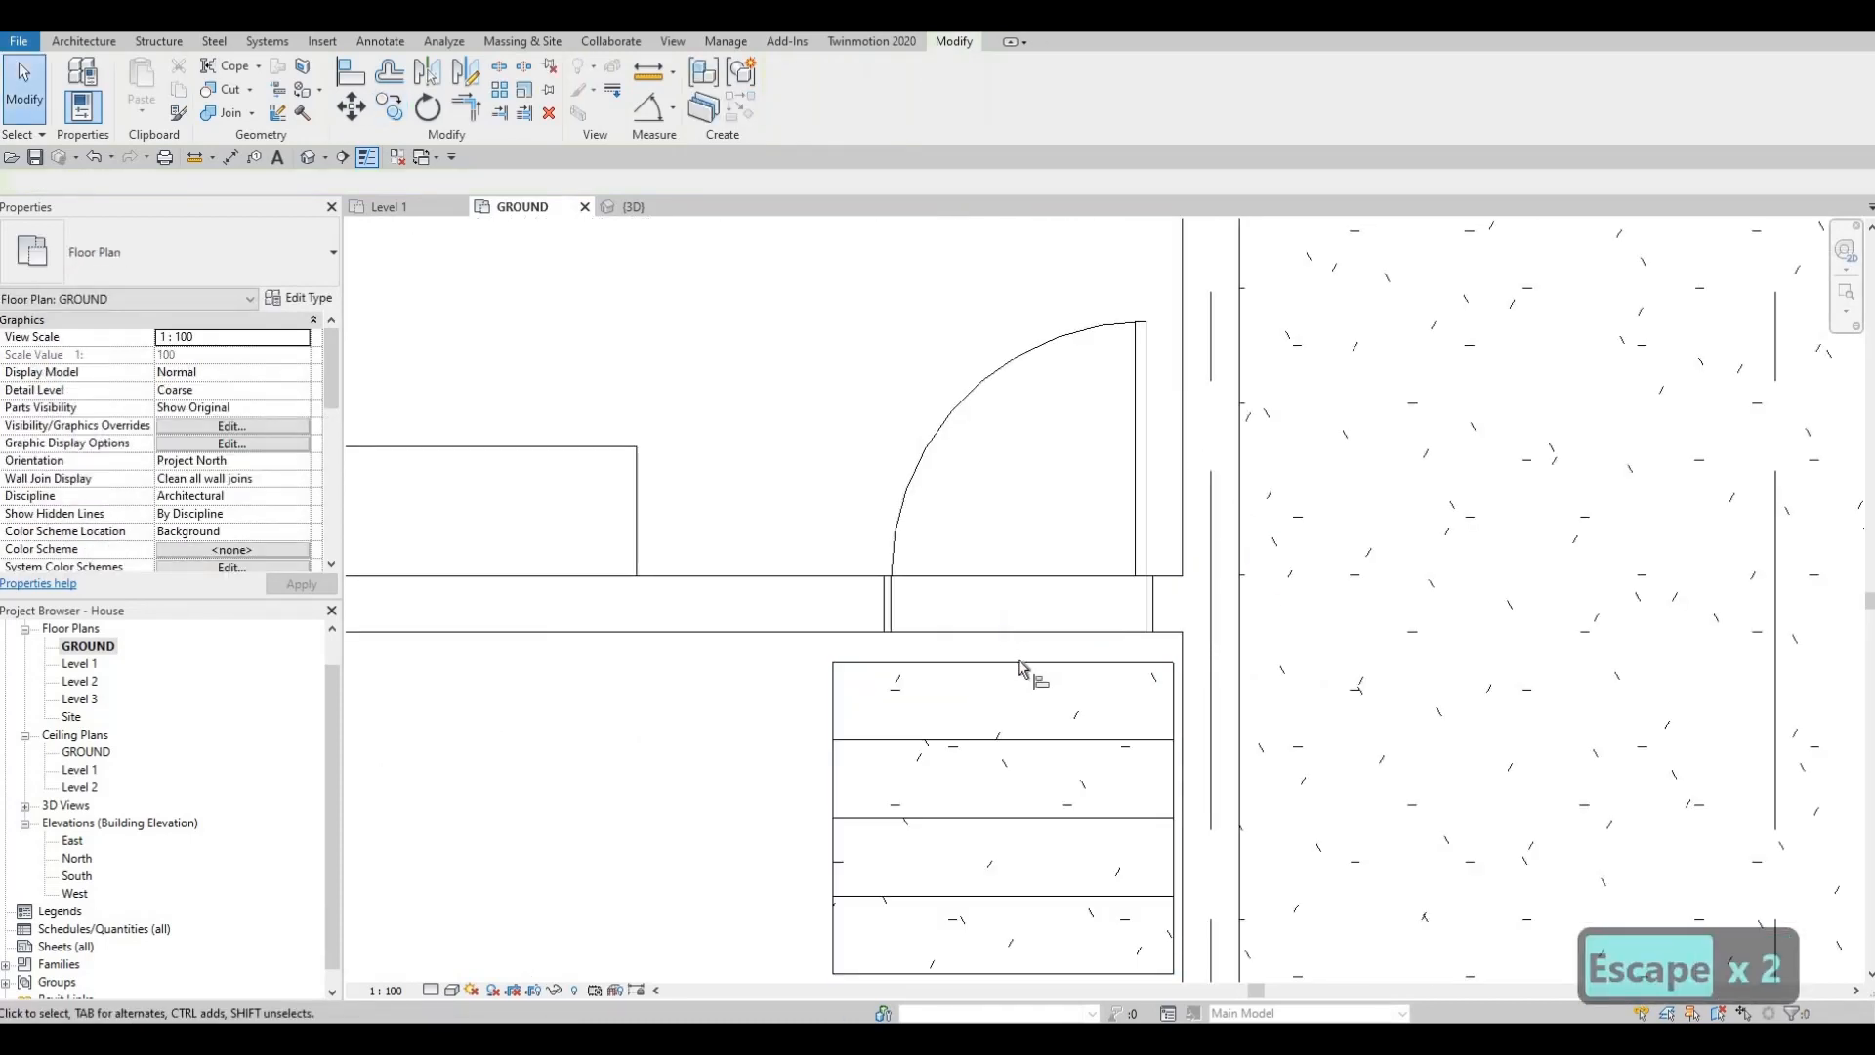
Step: Align the copied stair's upper edge with the entrance wall face and its side edge with the adjoining side wall face
key("a")
key("l")
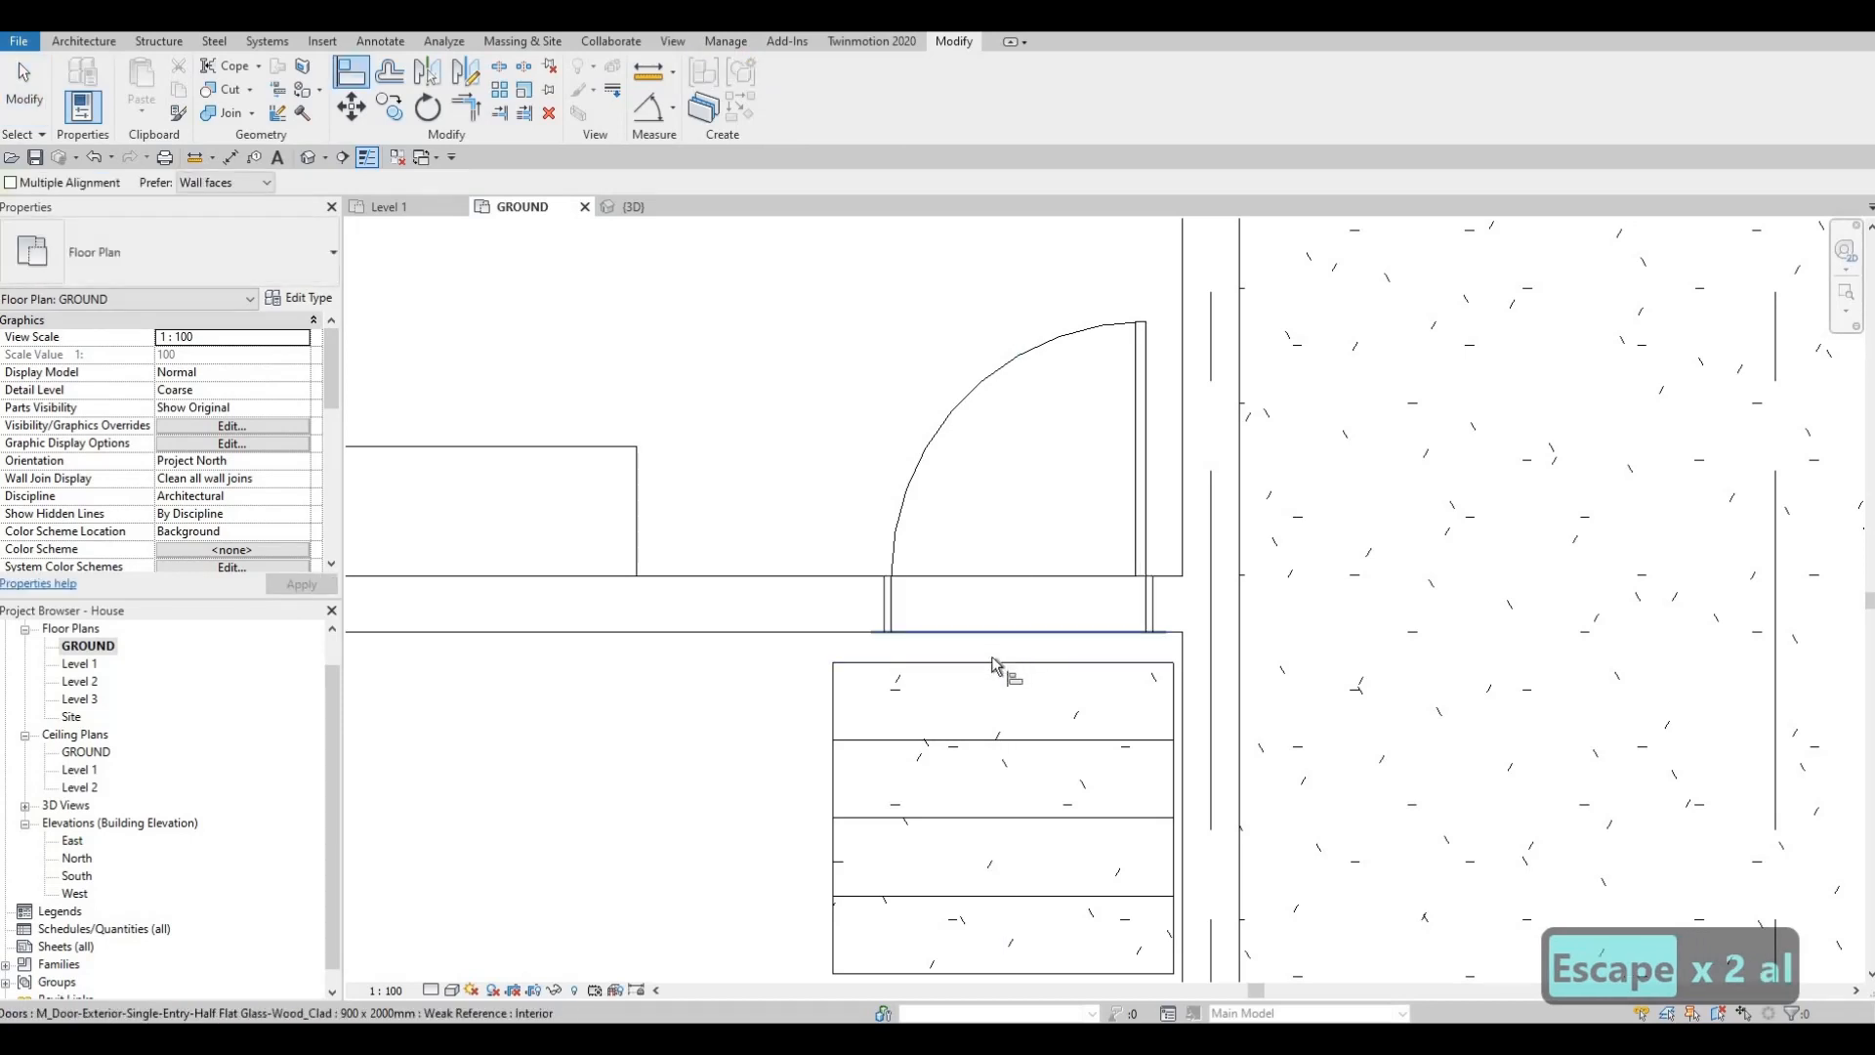
left_click(994, 663)
left_click(1229, 694)
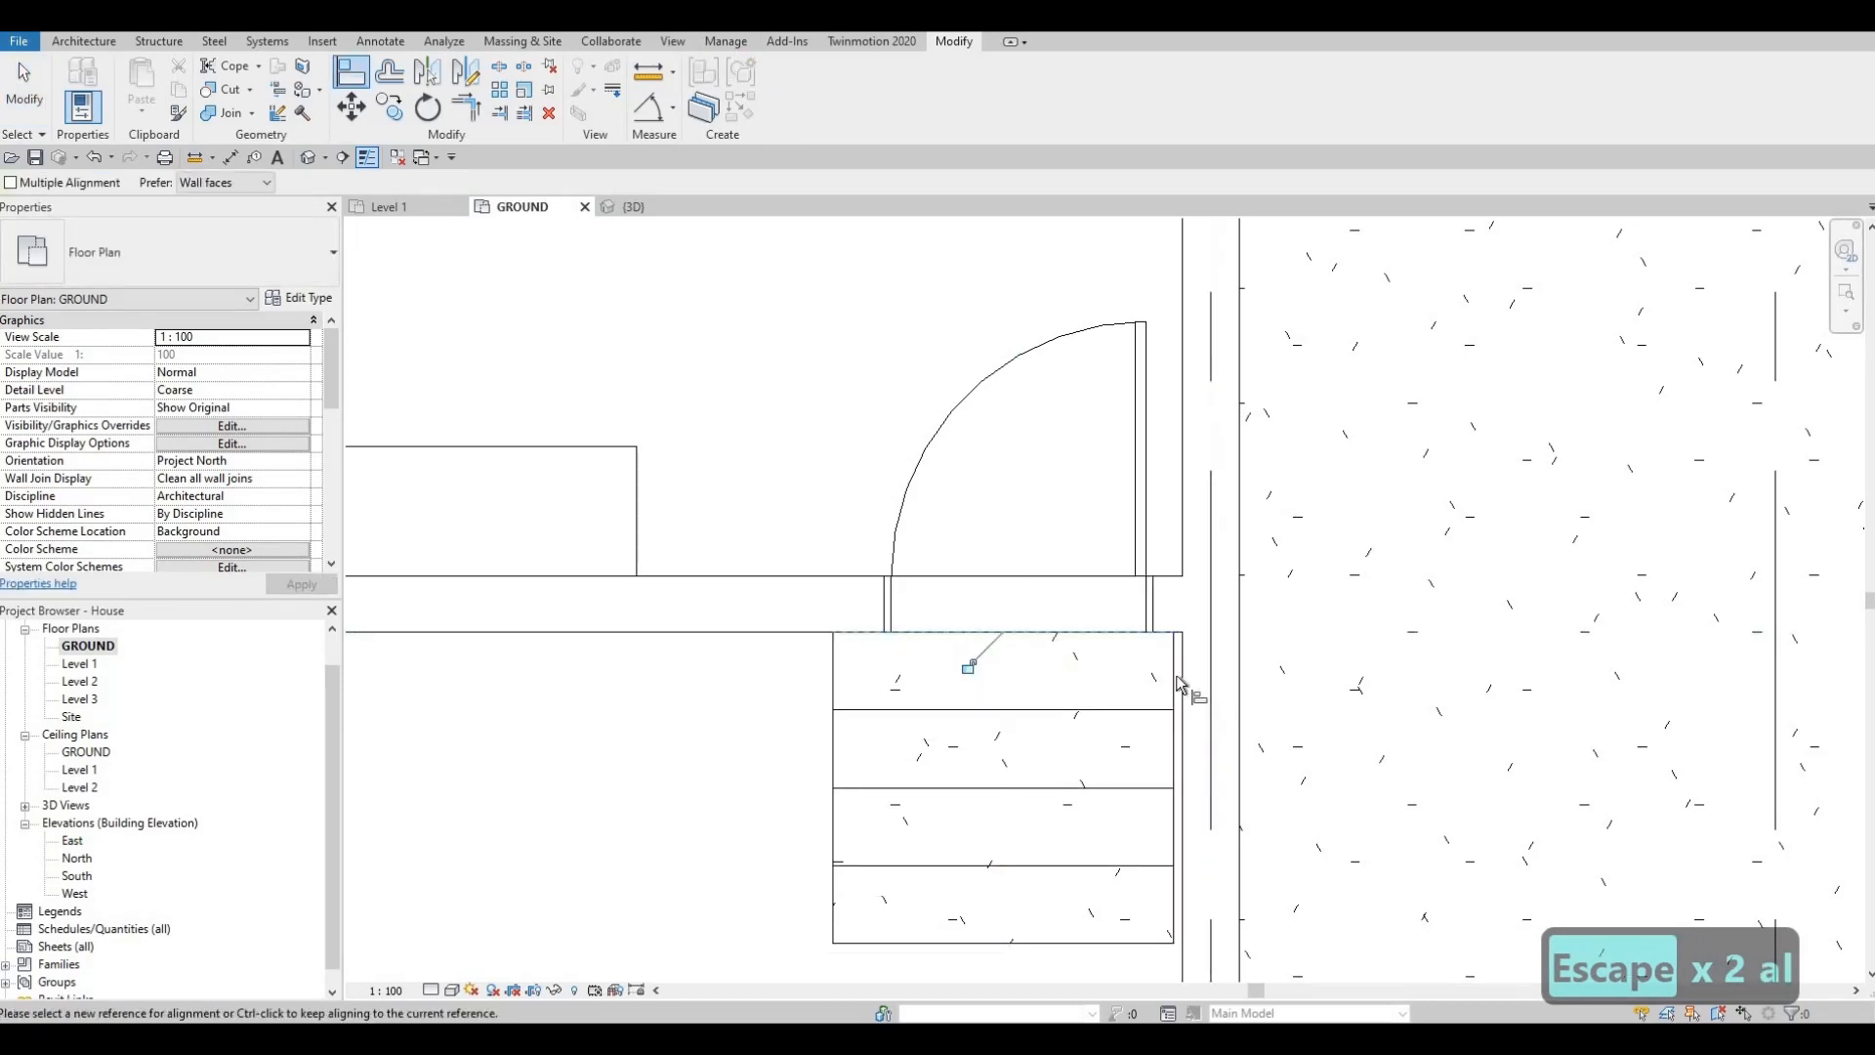
left_click(1180, 676)
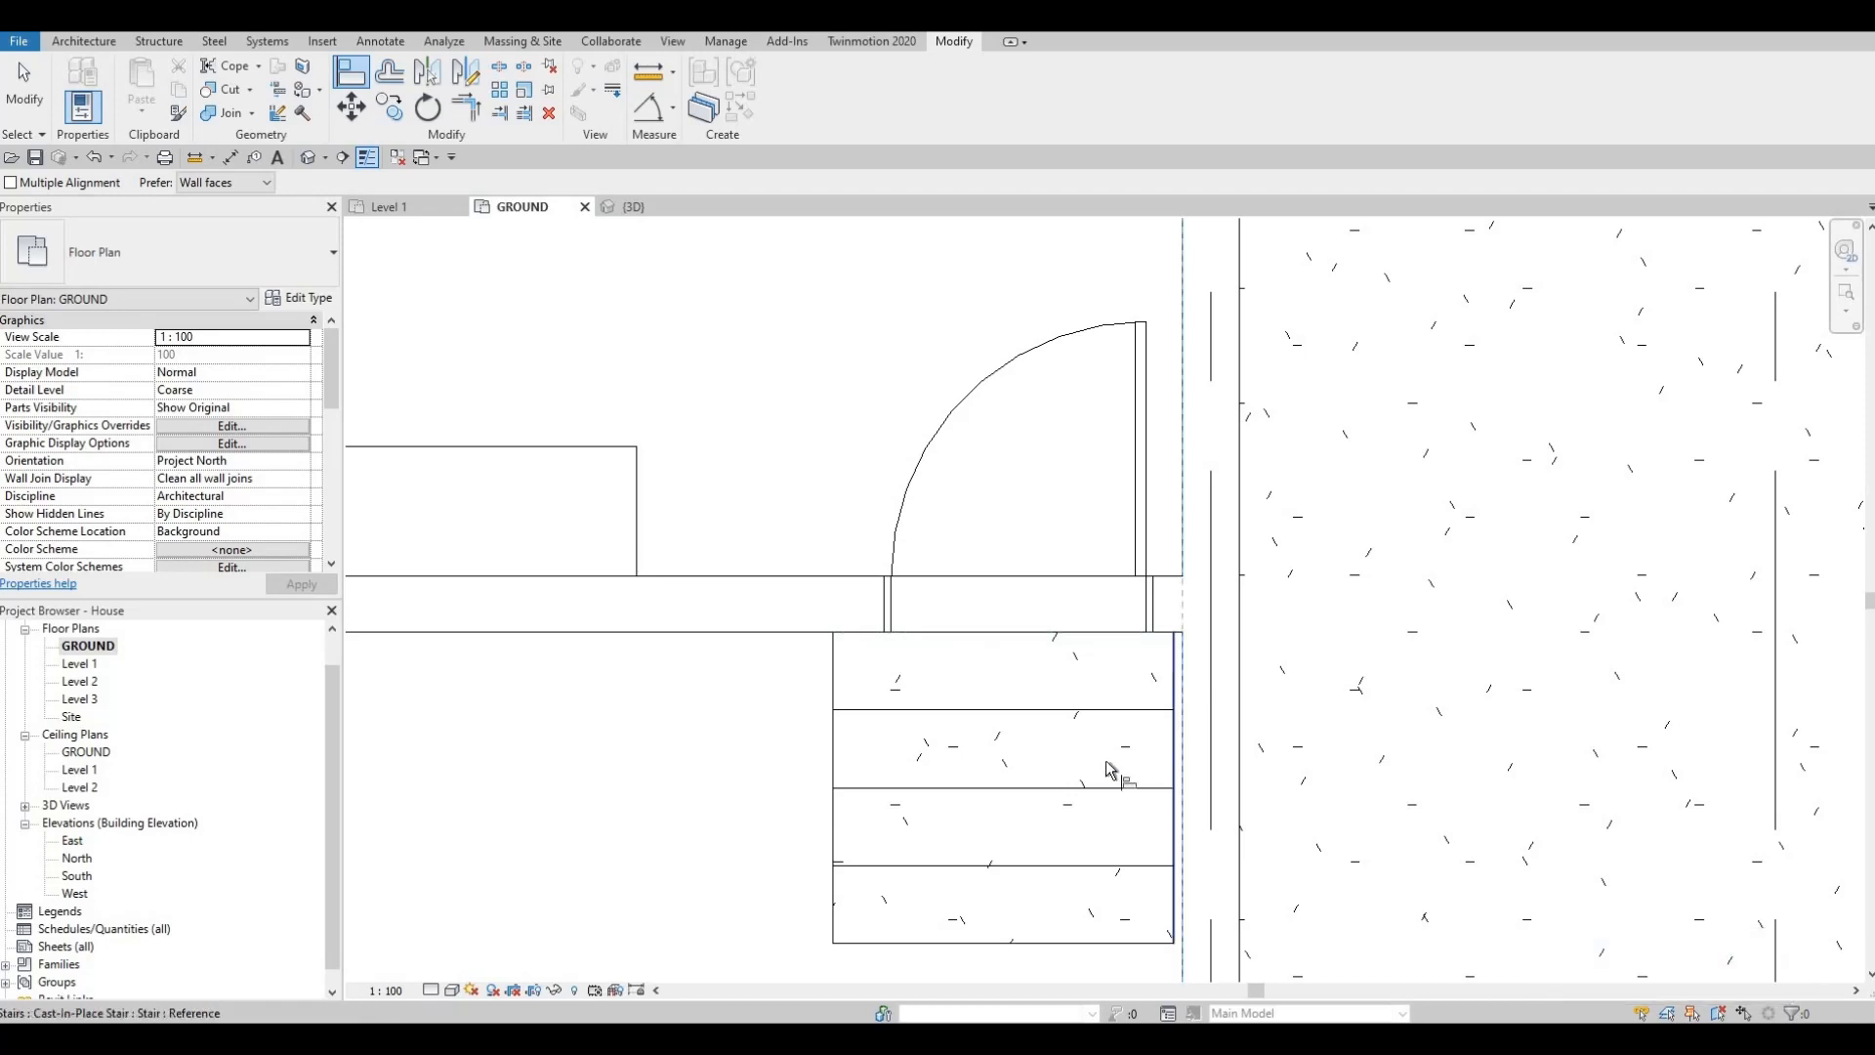
left_click(1101, 673)
middle_click_drag(1077, 752, 1080, 718)
scroll(1080, 716, "down", 3)
key("Escape")
key("Escape")
key("Escape")
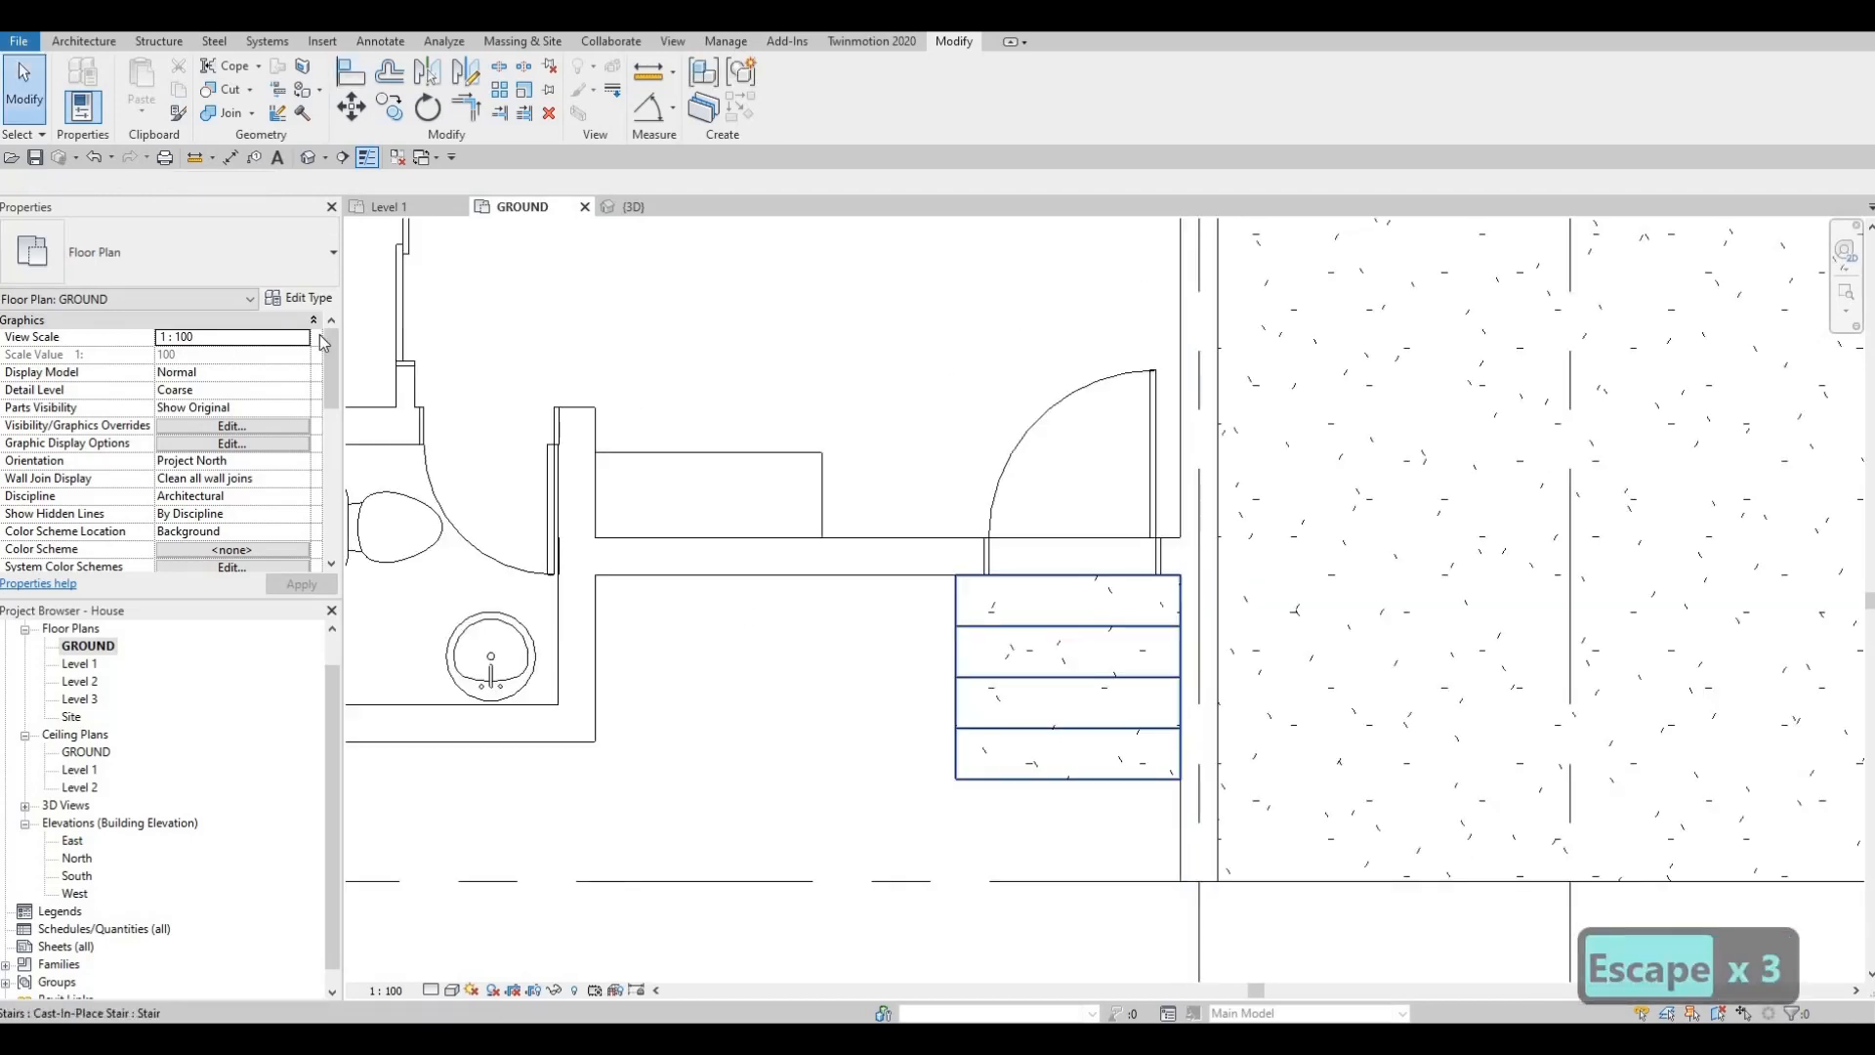
Step: Duplicate the entrance stair's type as Monolithic Stair 3 and set its minimum tread depth to 600
left_click(1067, 683)
left_click(302, 299)
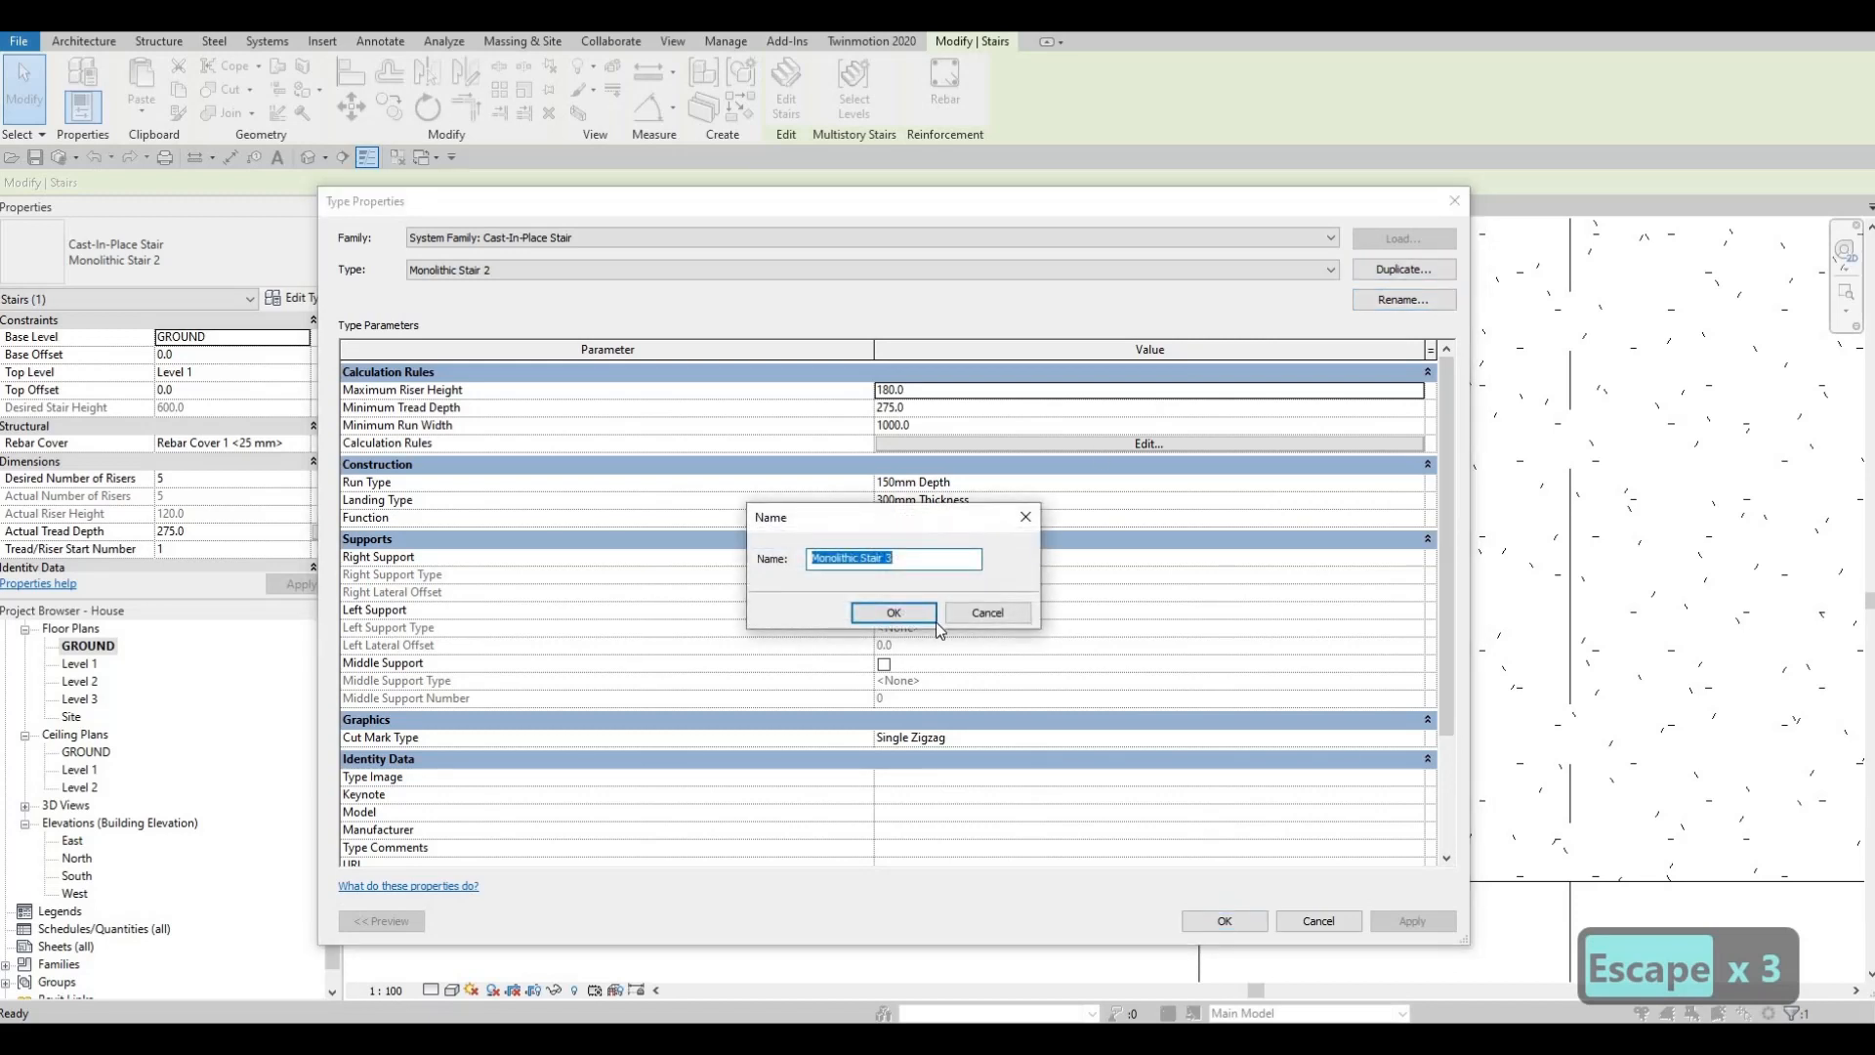
key("Return")
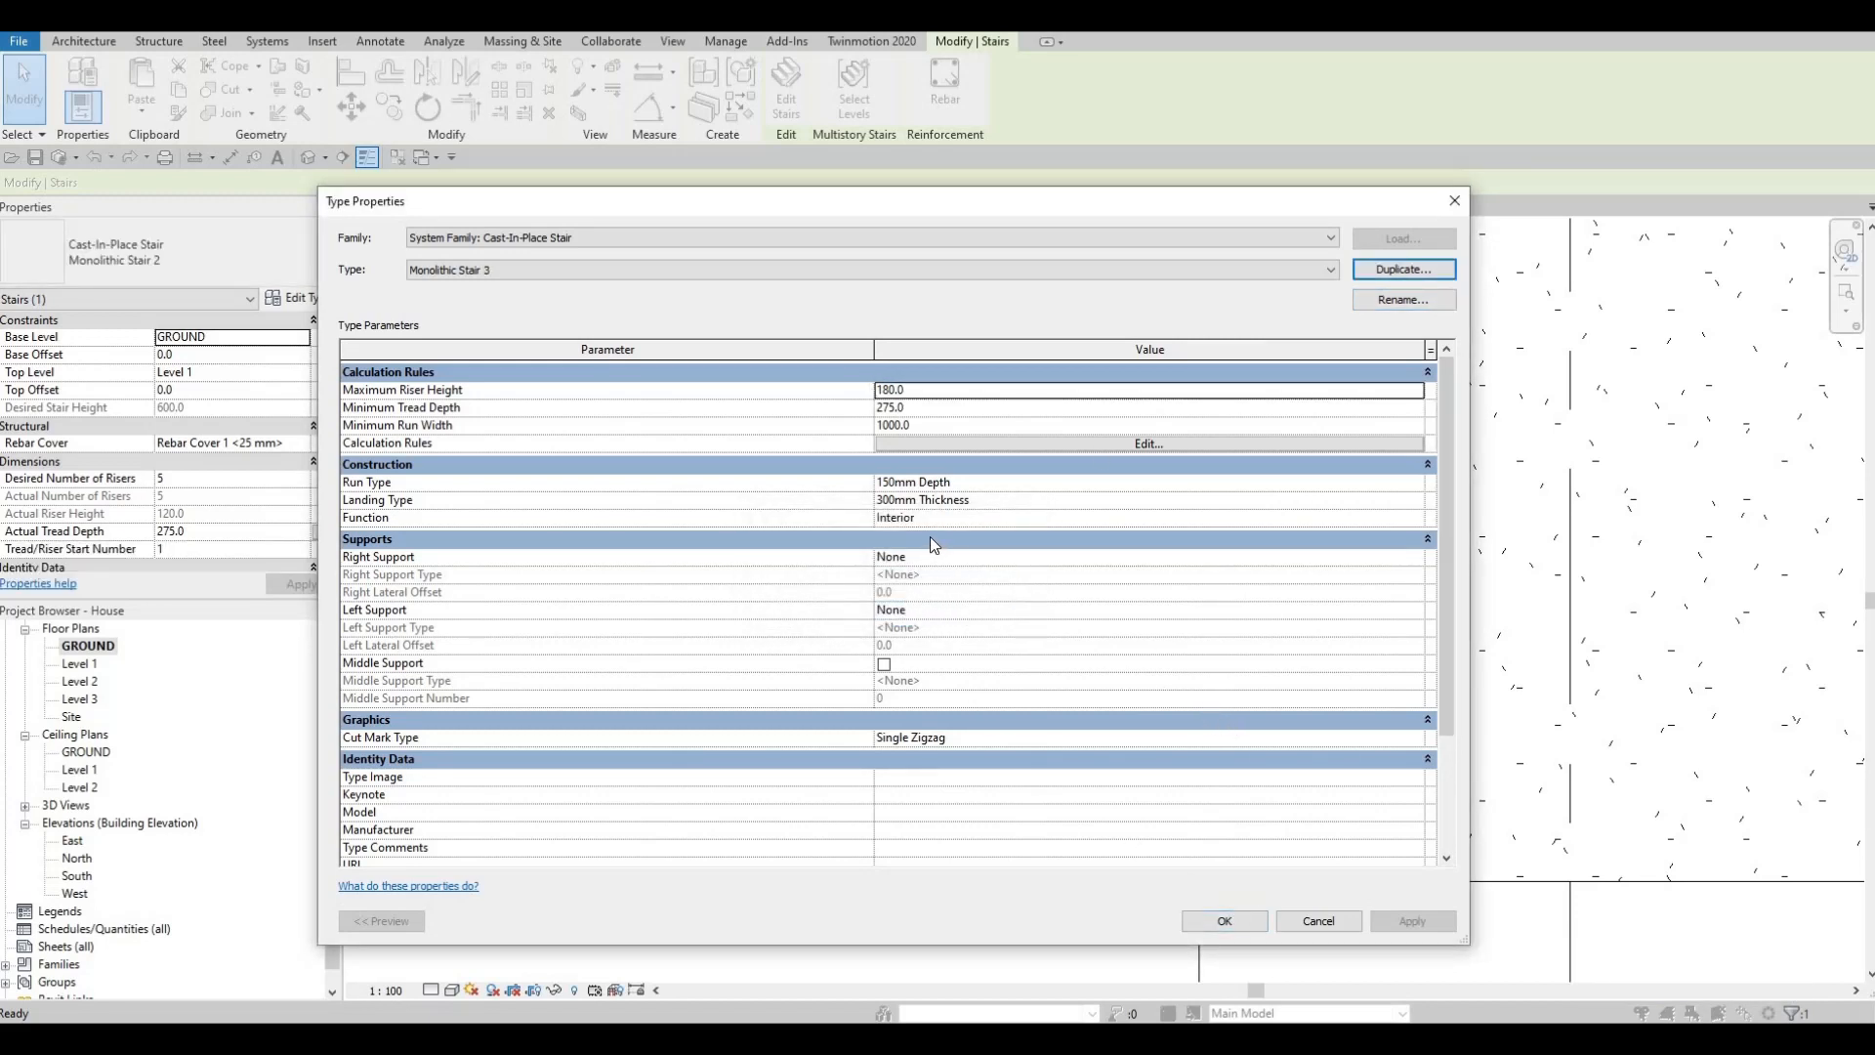
left_click(931, 407)
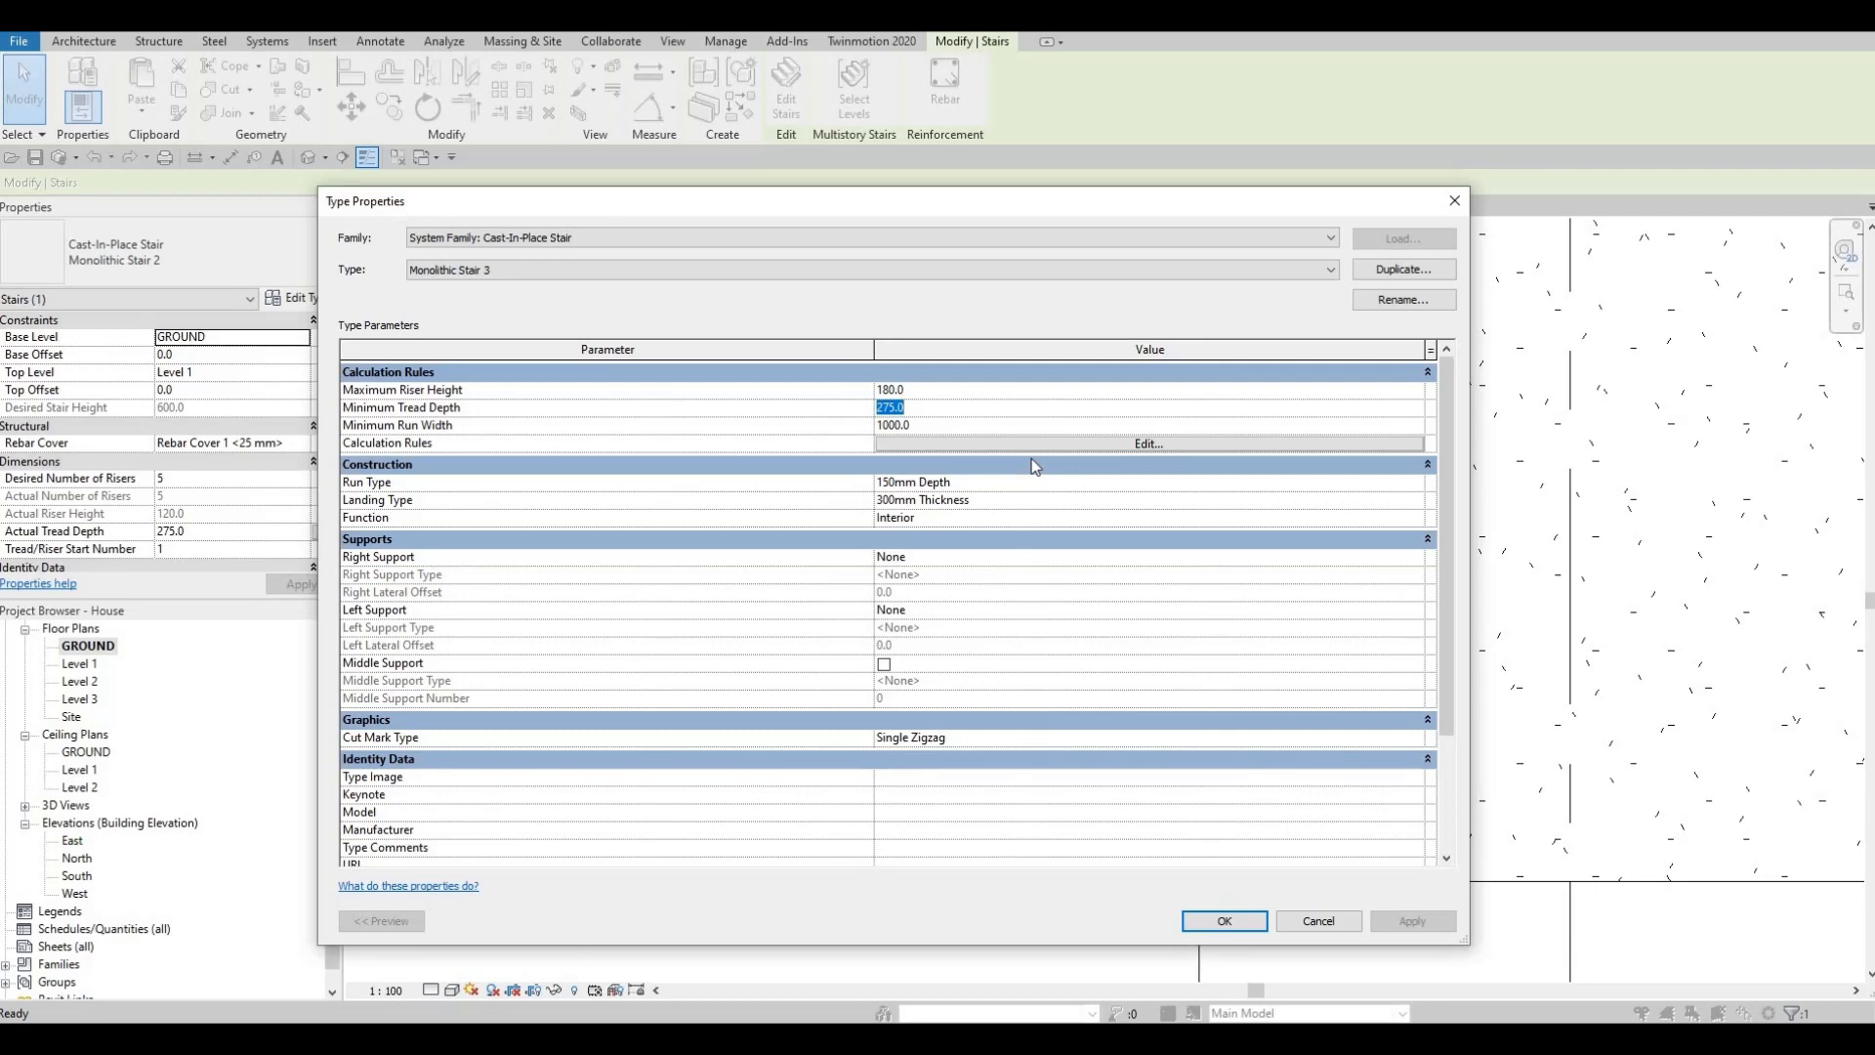
type("00")
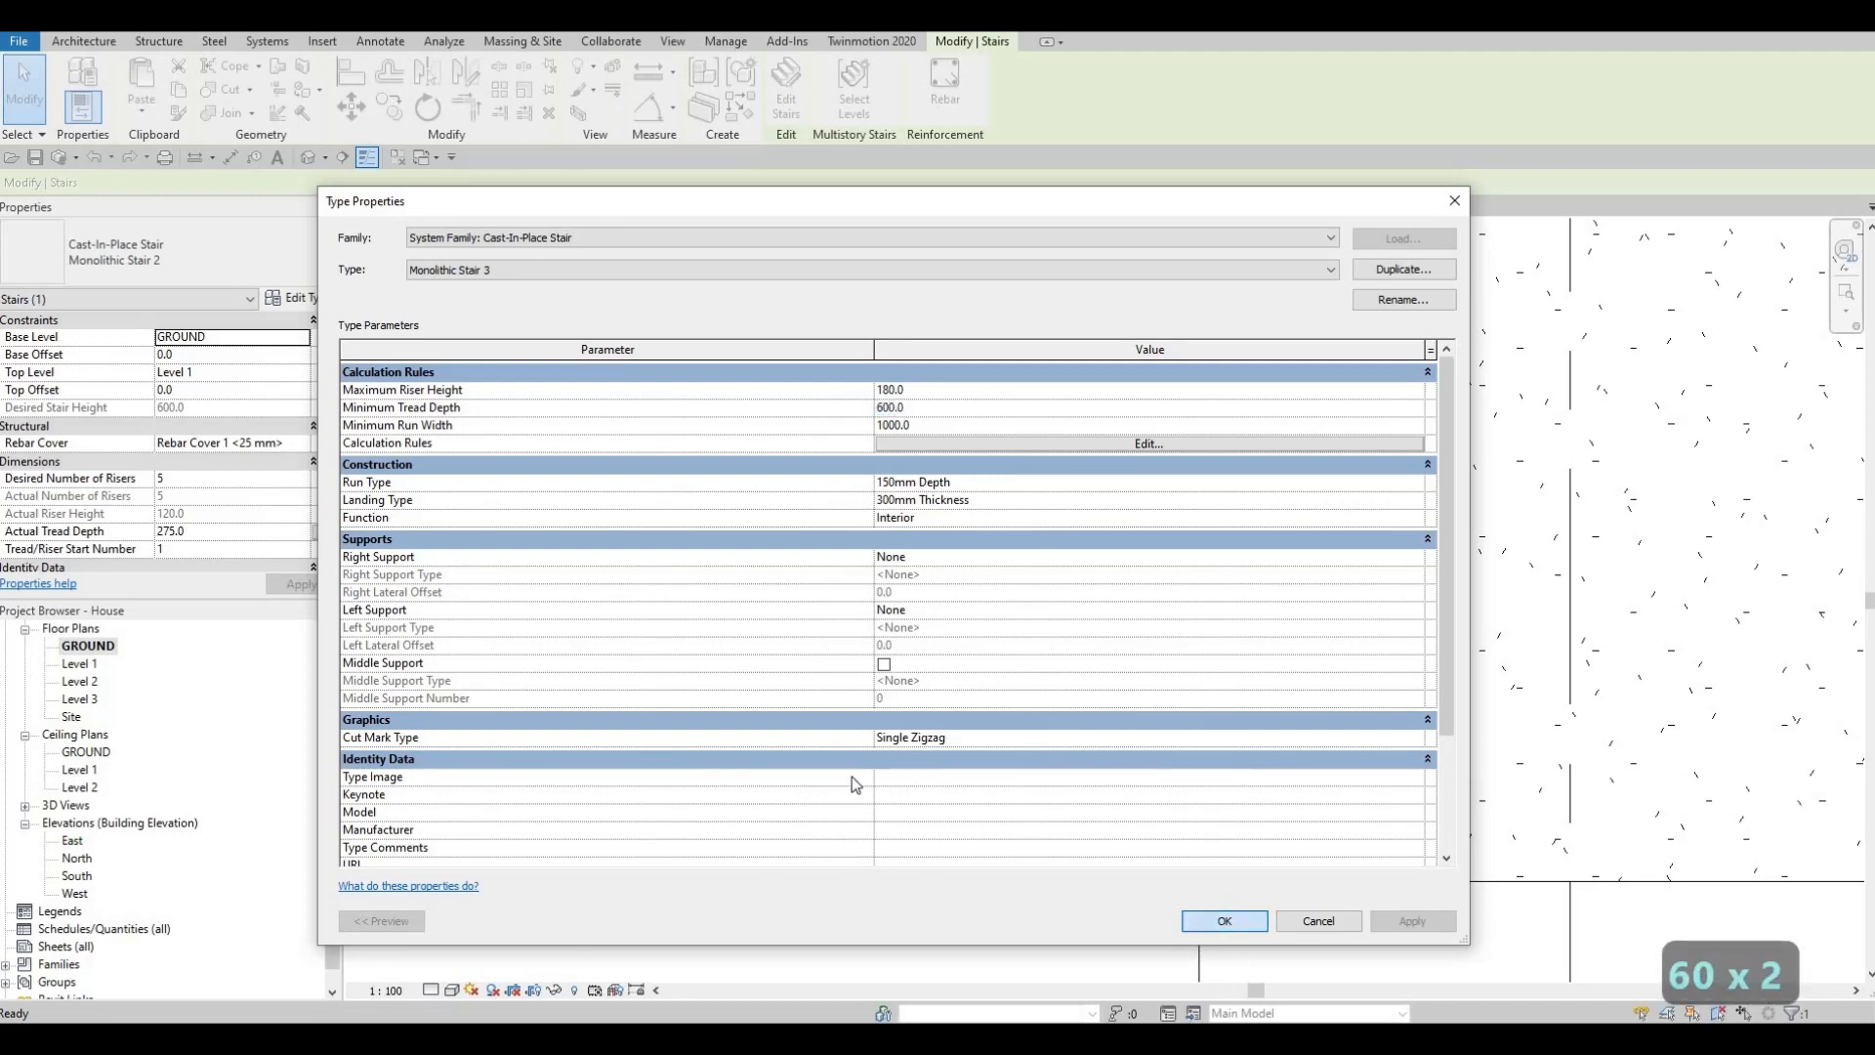
key("Return")
left_click(1008, 594)
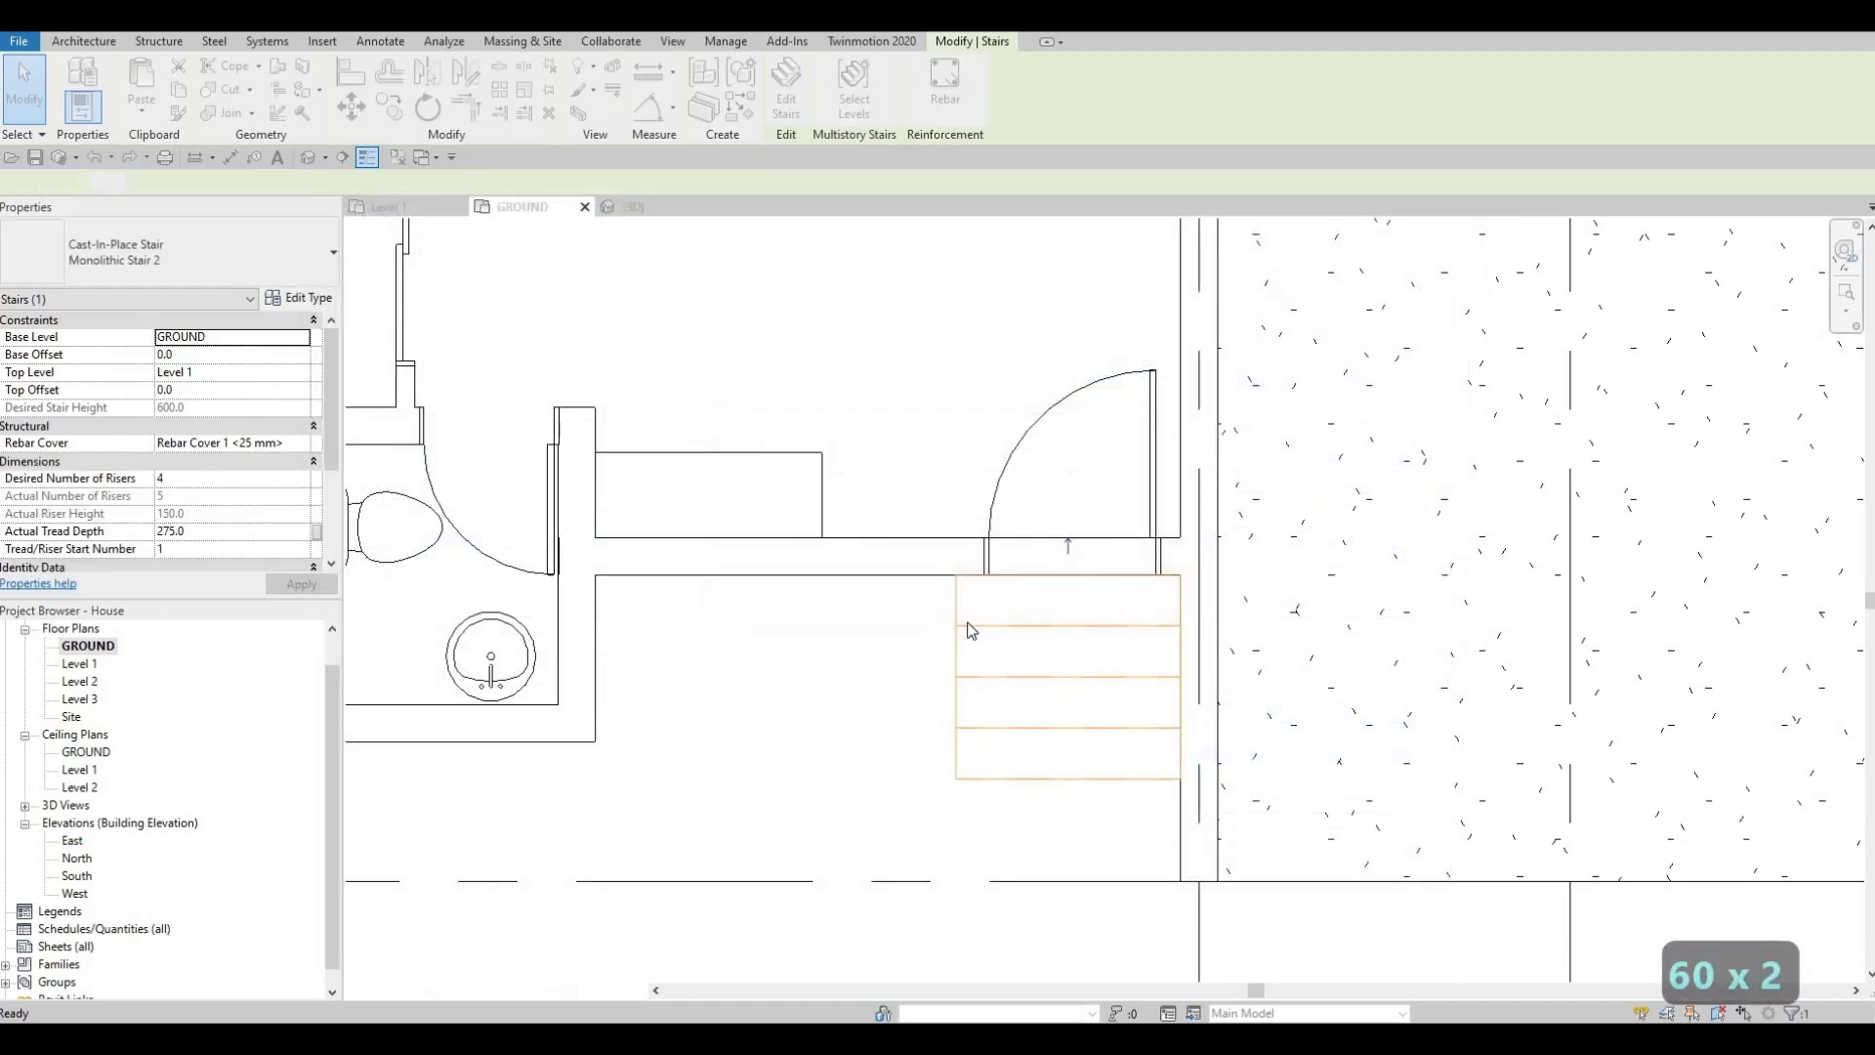
key("Escape")
key("Escape")
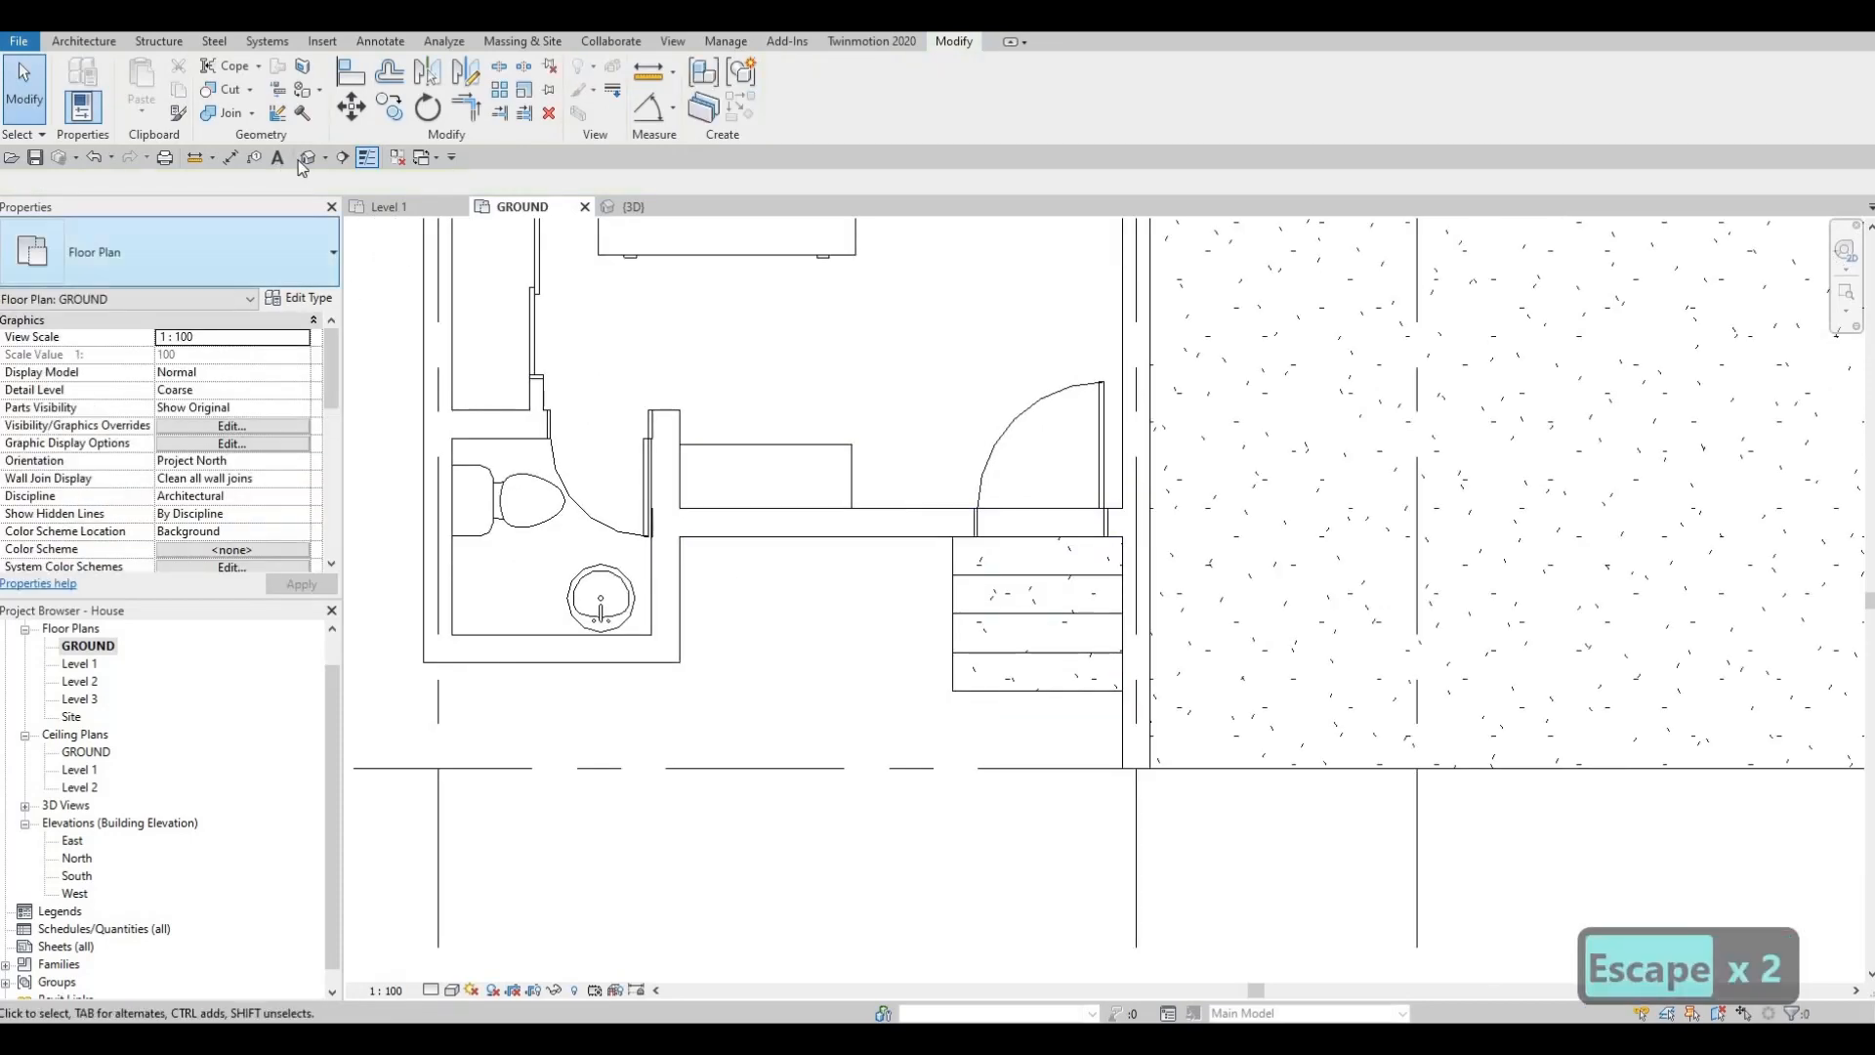
Step: Examine the entrance stair in the 3D view and review its instance and type properties
left_click(298, 159)
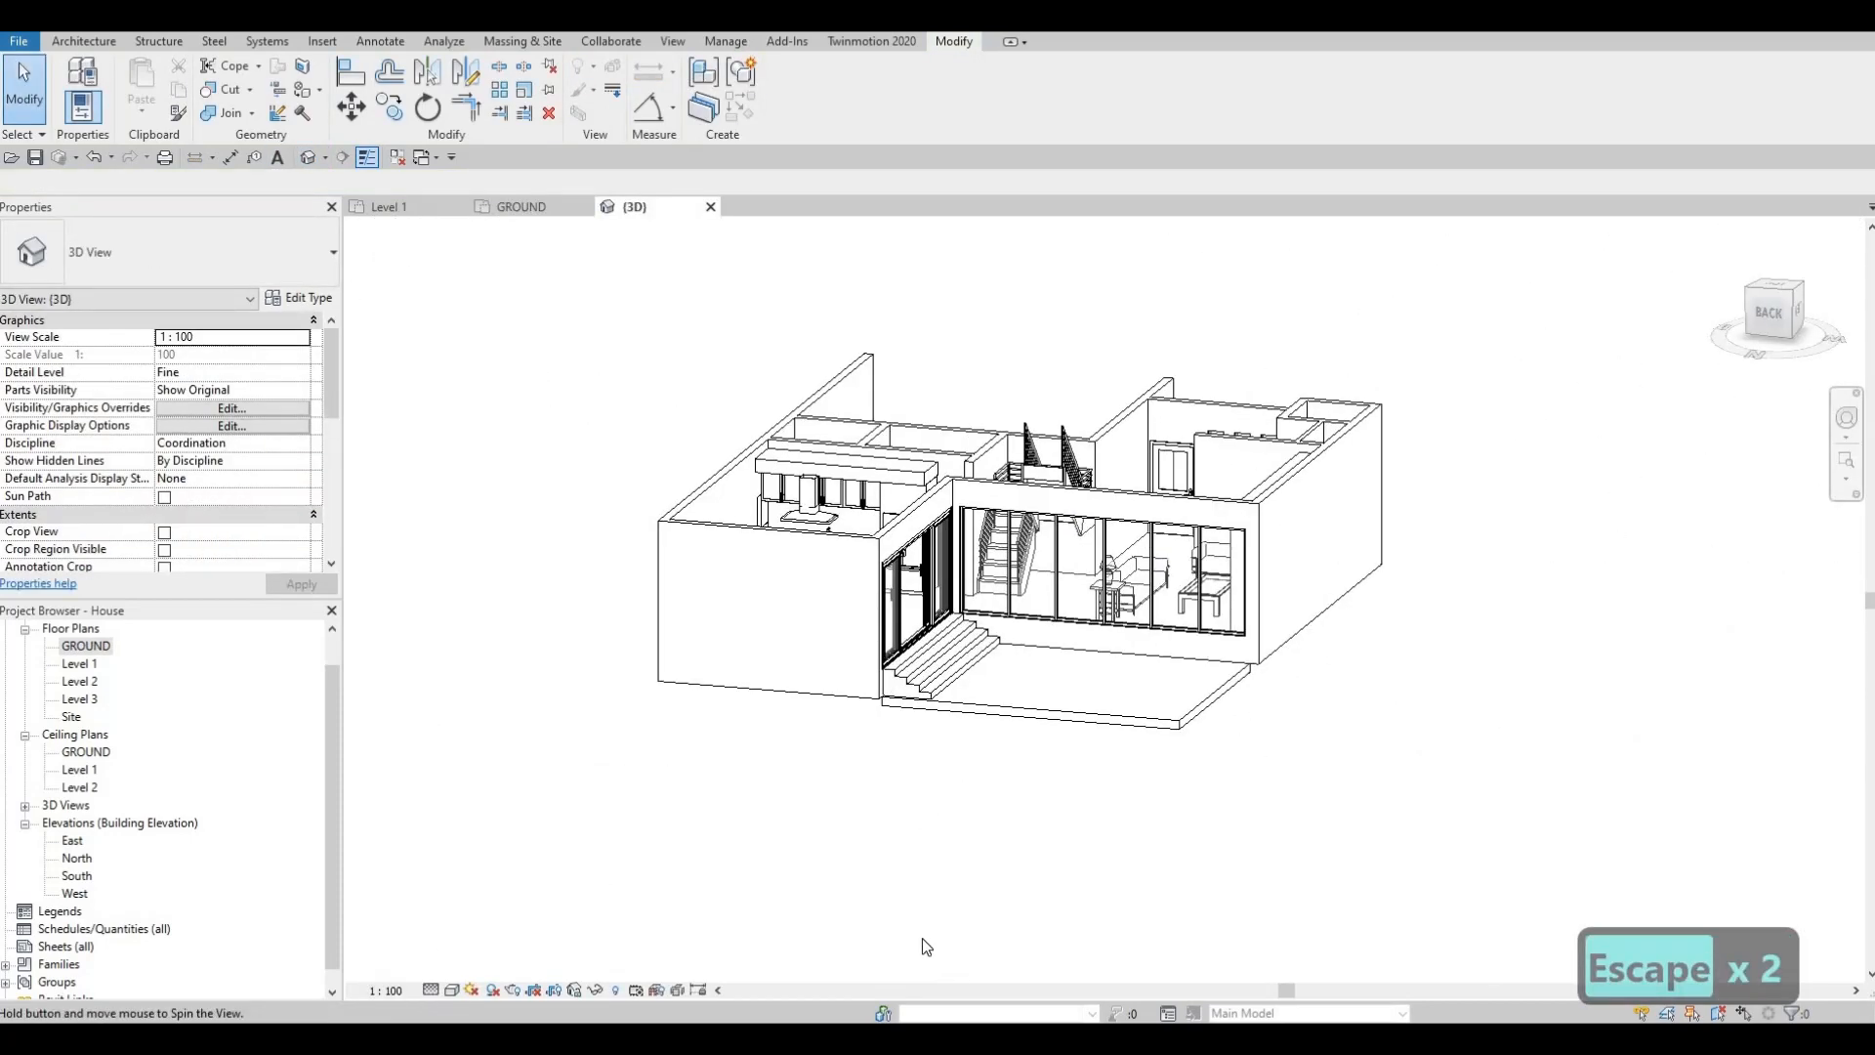
middle_click_drag(923, 941, 753, 606, "shift")
middle_click_drag(1348, 797, 777, 577)
scroll(776, 579, "up", 3)
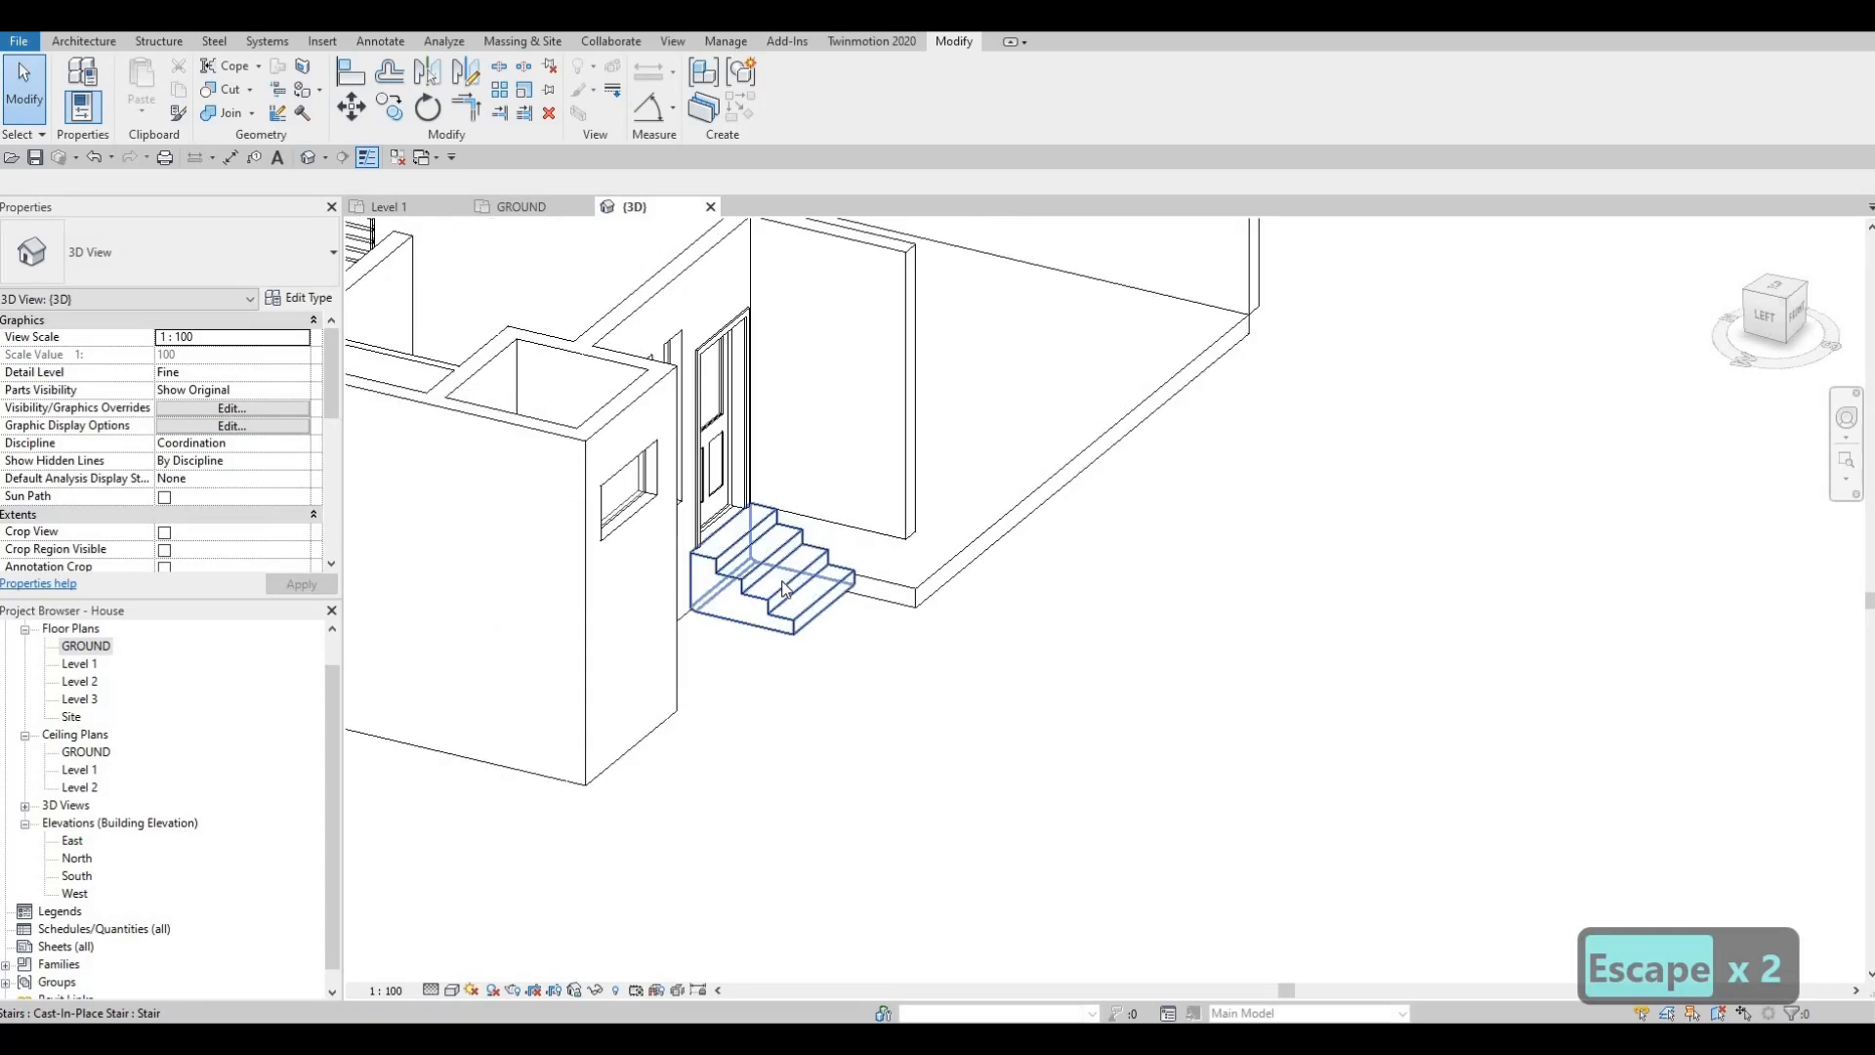
left_click(784, 588)
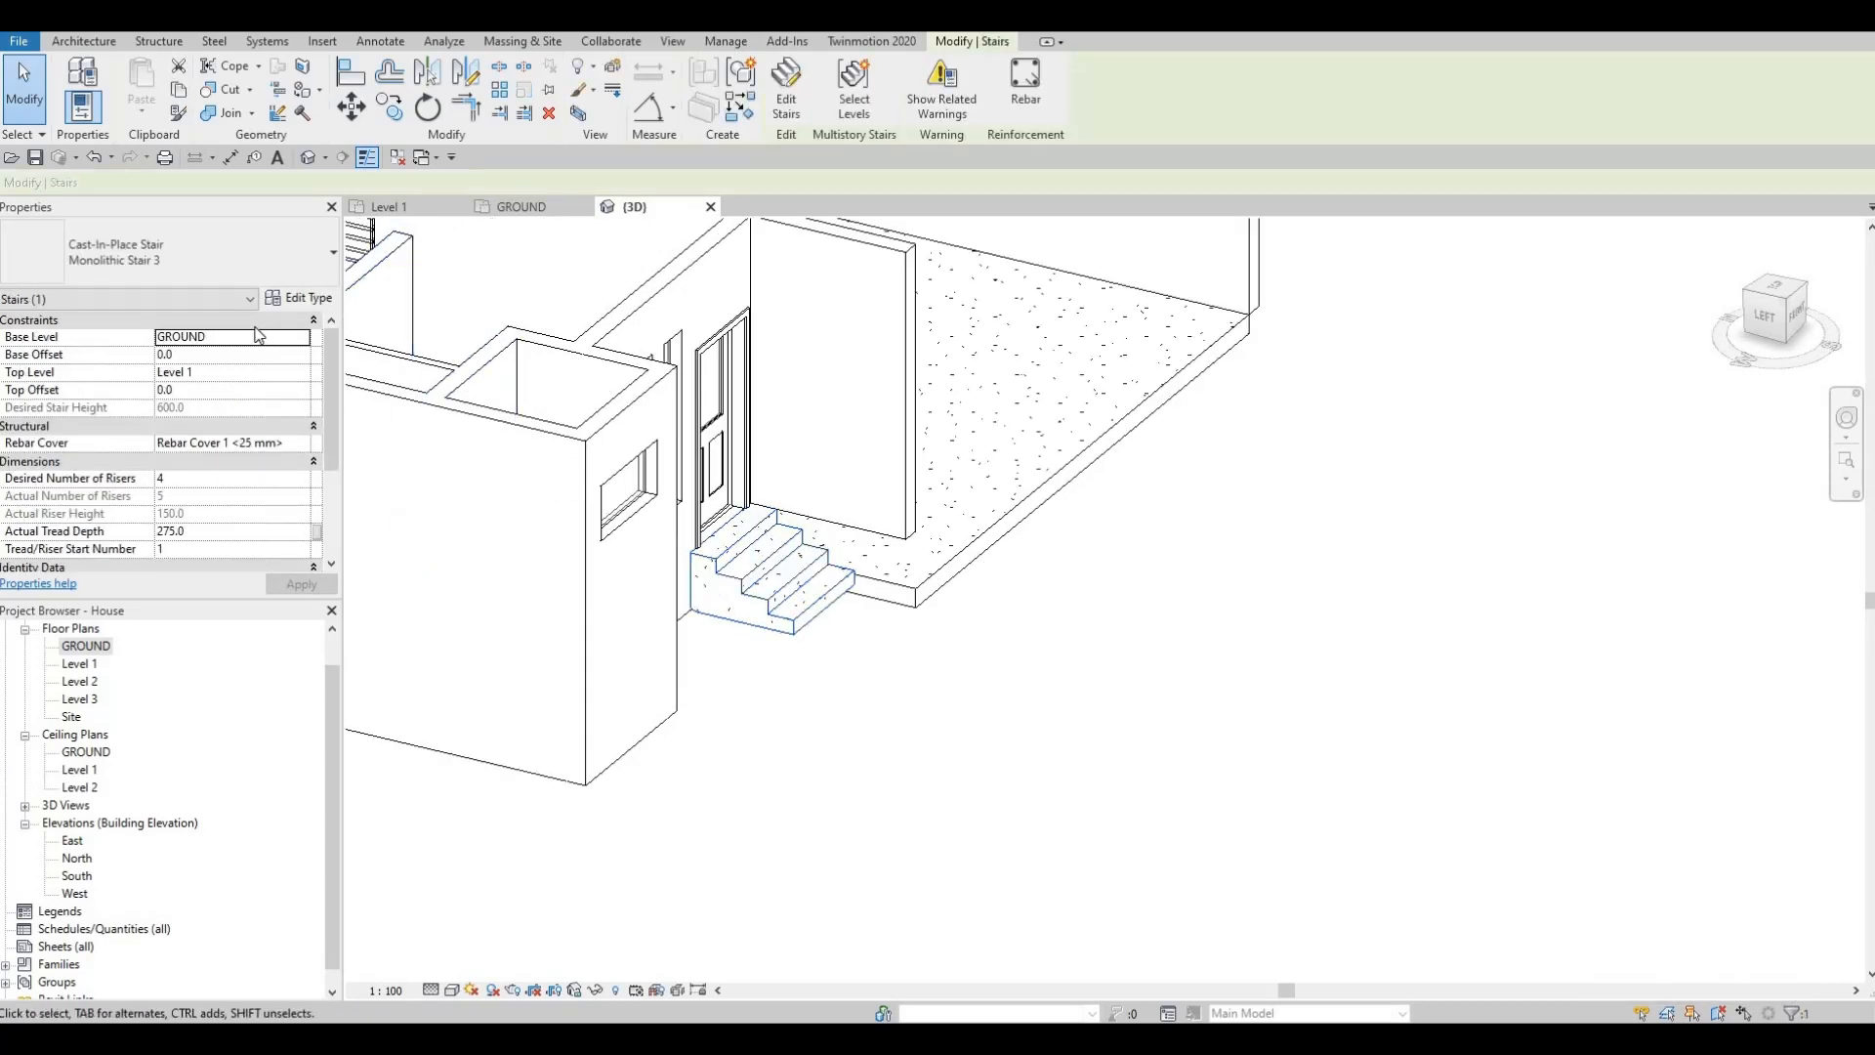
scroll(243, 388, "down", 2)
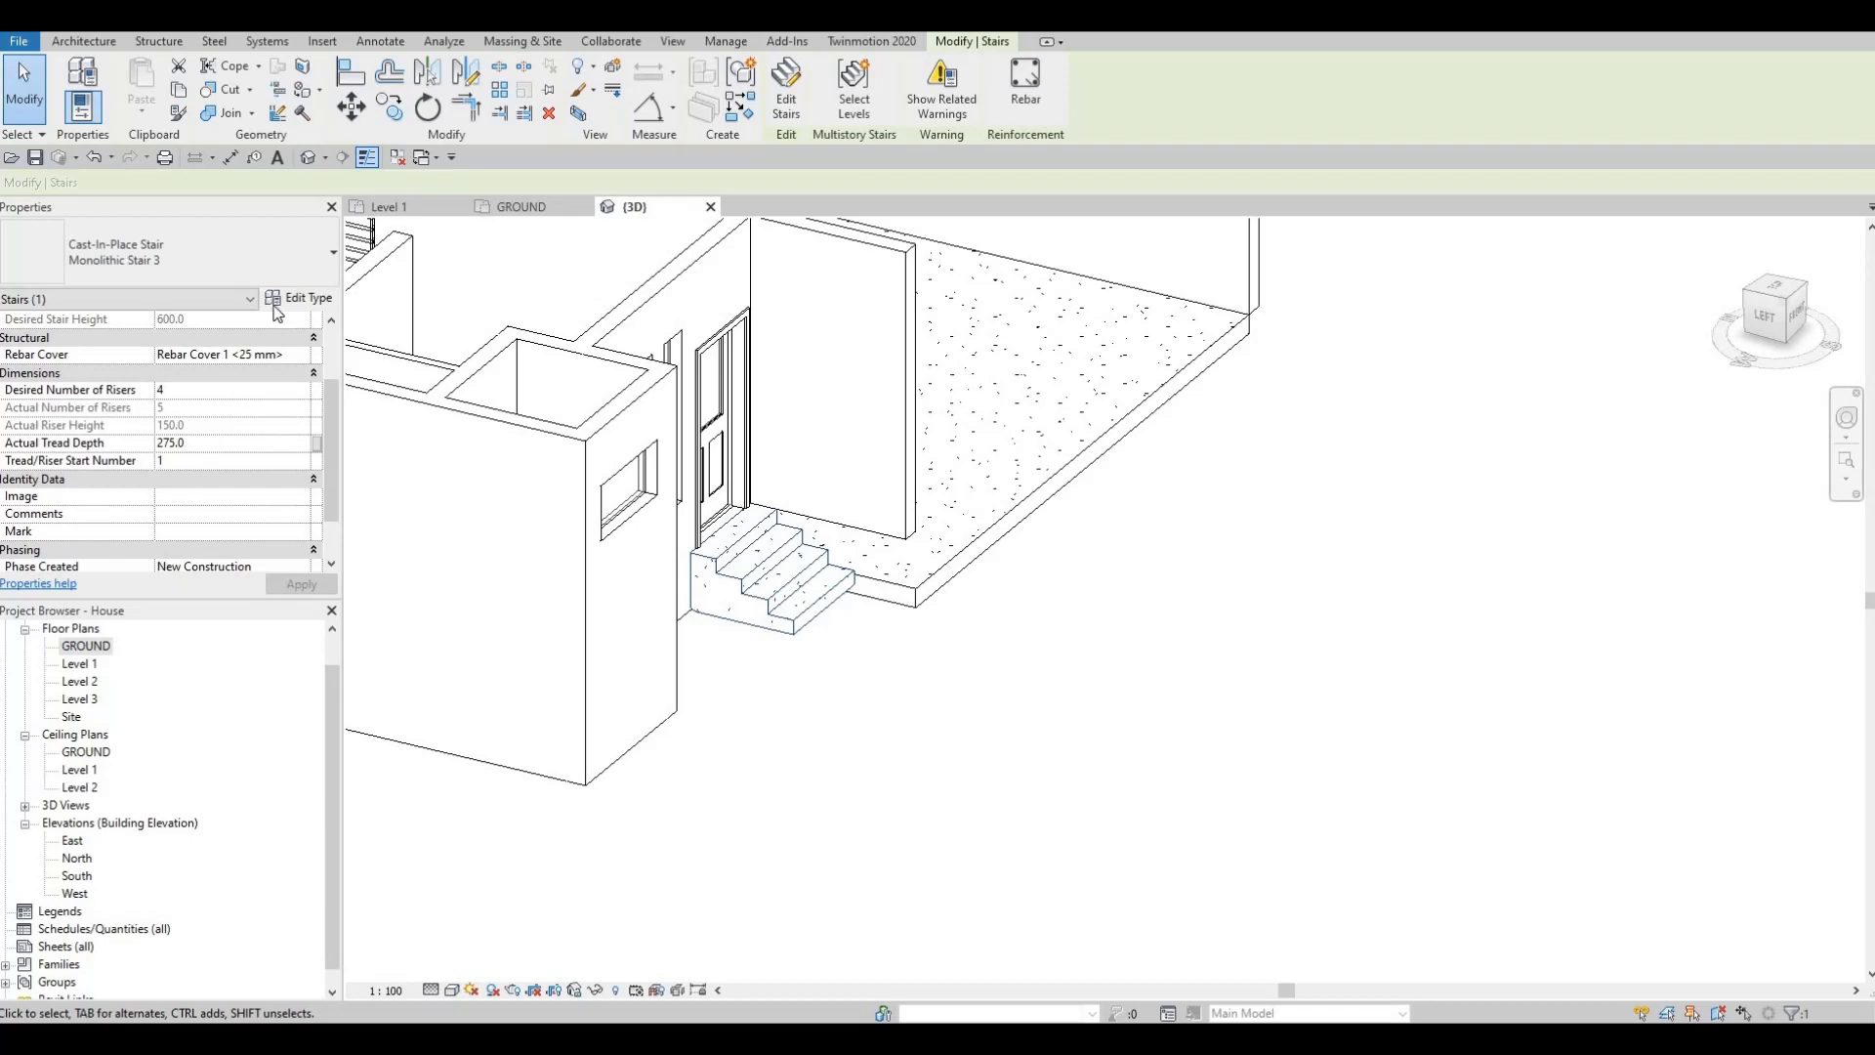
left_click(284, 305)
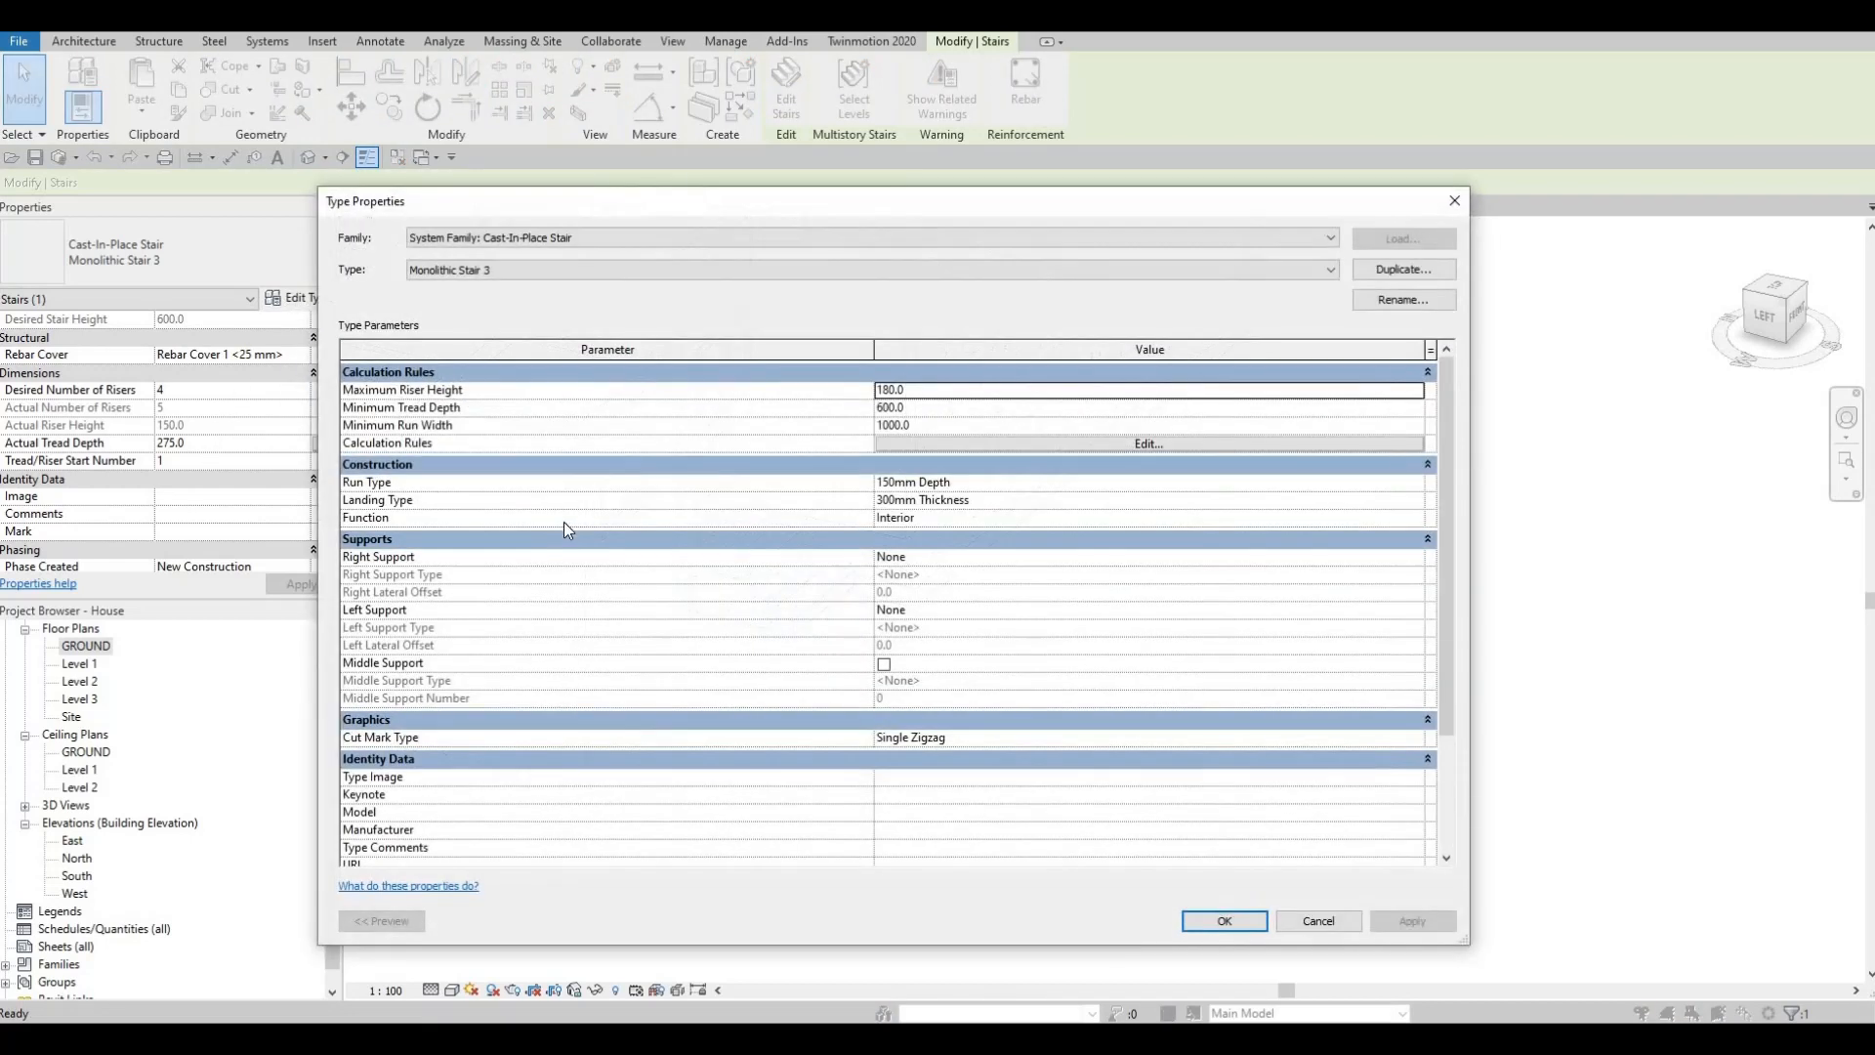
key("Escape")
key("Escape")
Step: Undo the last type change on the entrance stair and check its steps up close
key("ctrl+z")
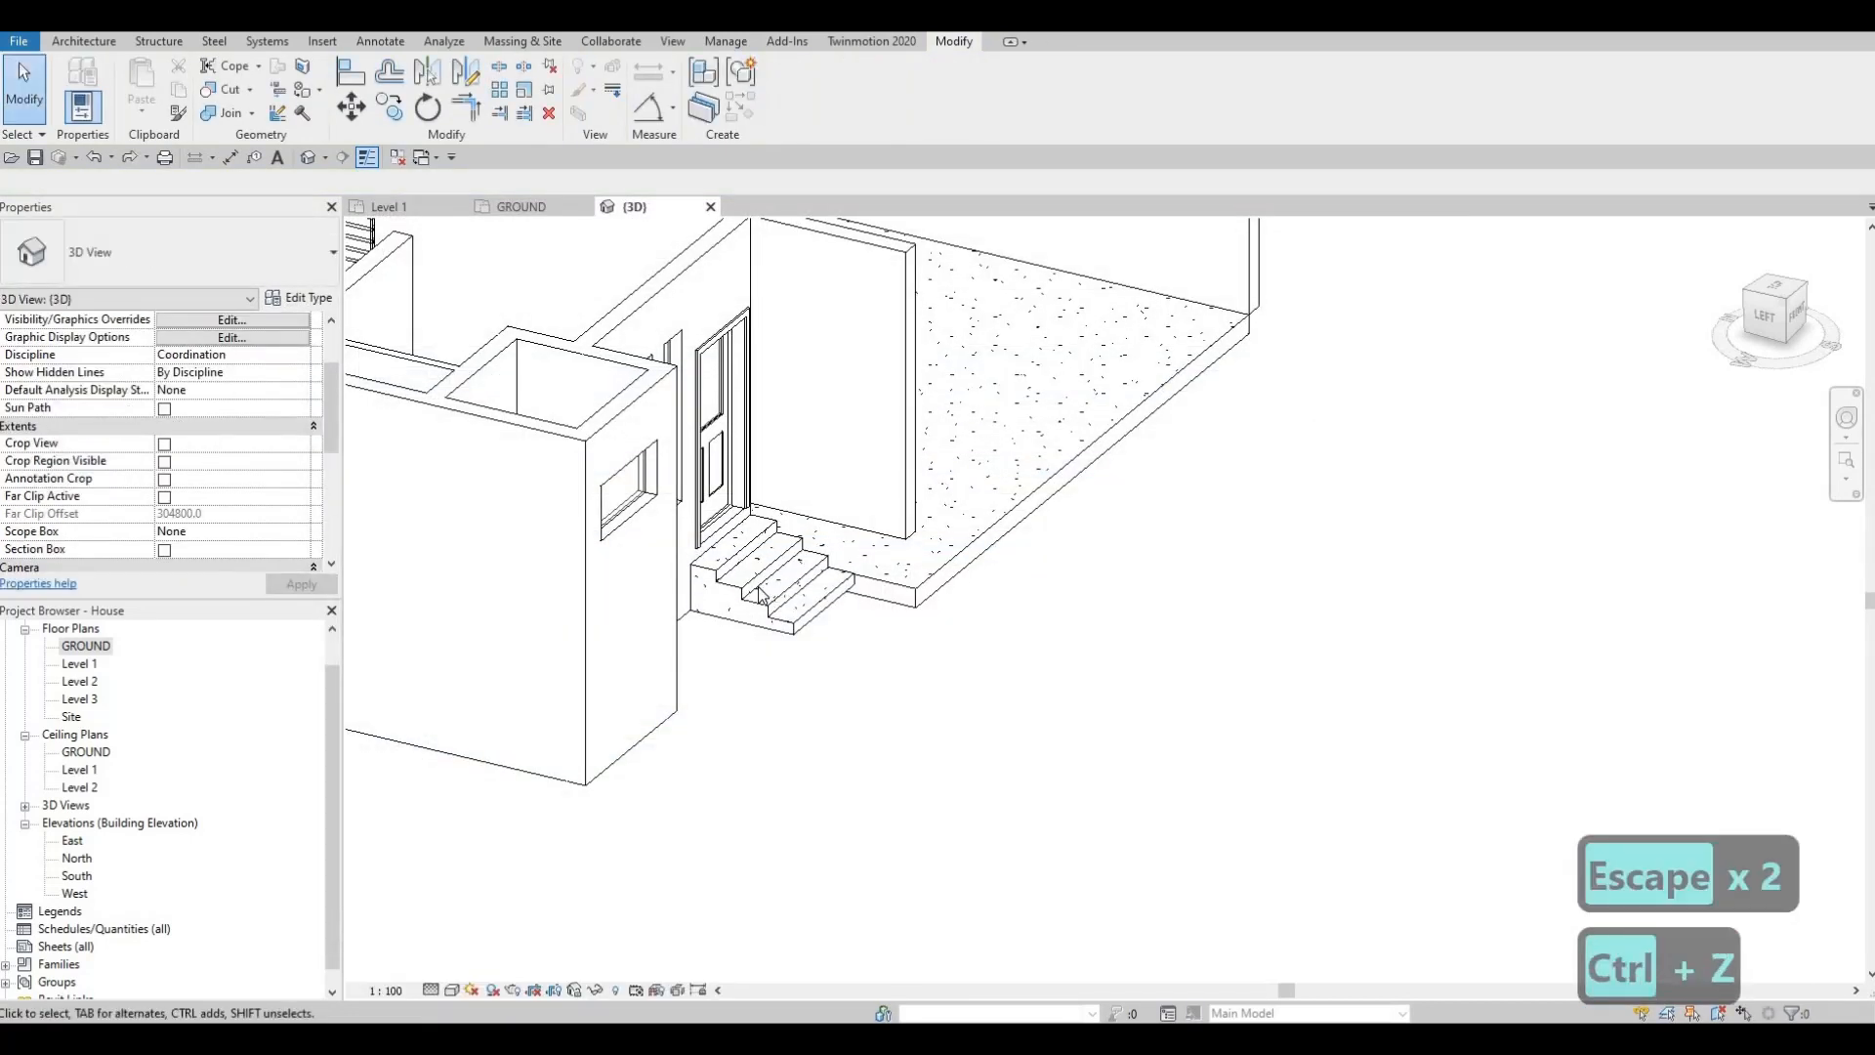
scroll(746, 586, "up", 3)
scroll(745, 589, "up", 3)
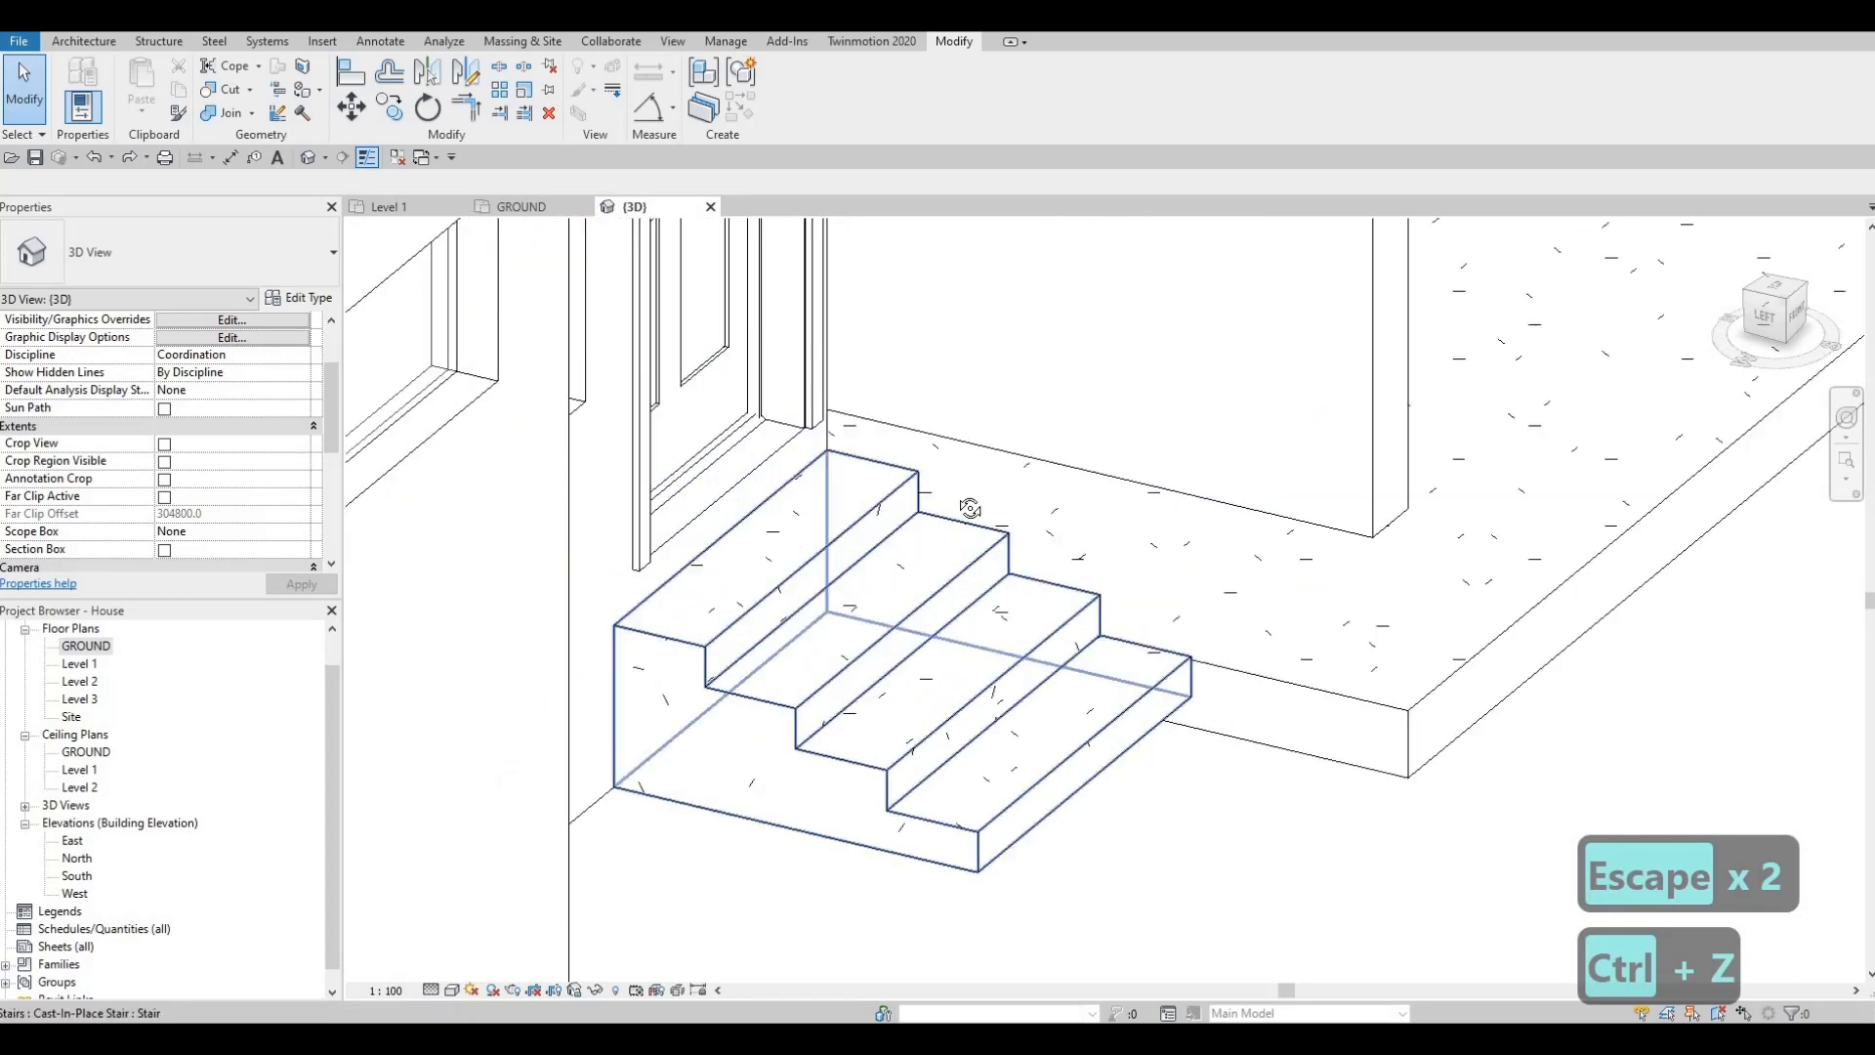
Step: Set the maximum riser height of the Monolithic Stair 2 type to 200 mm, starting from the stair on the concrete slab
scroll(752, 586, "down", 3)
middle_click_drag(752, 586, 941, 607, "shift")
scroll(933, 590, "up", 5)
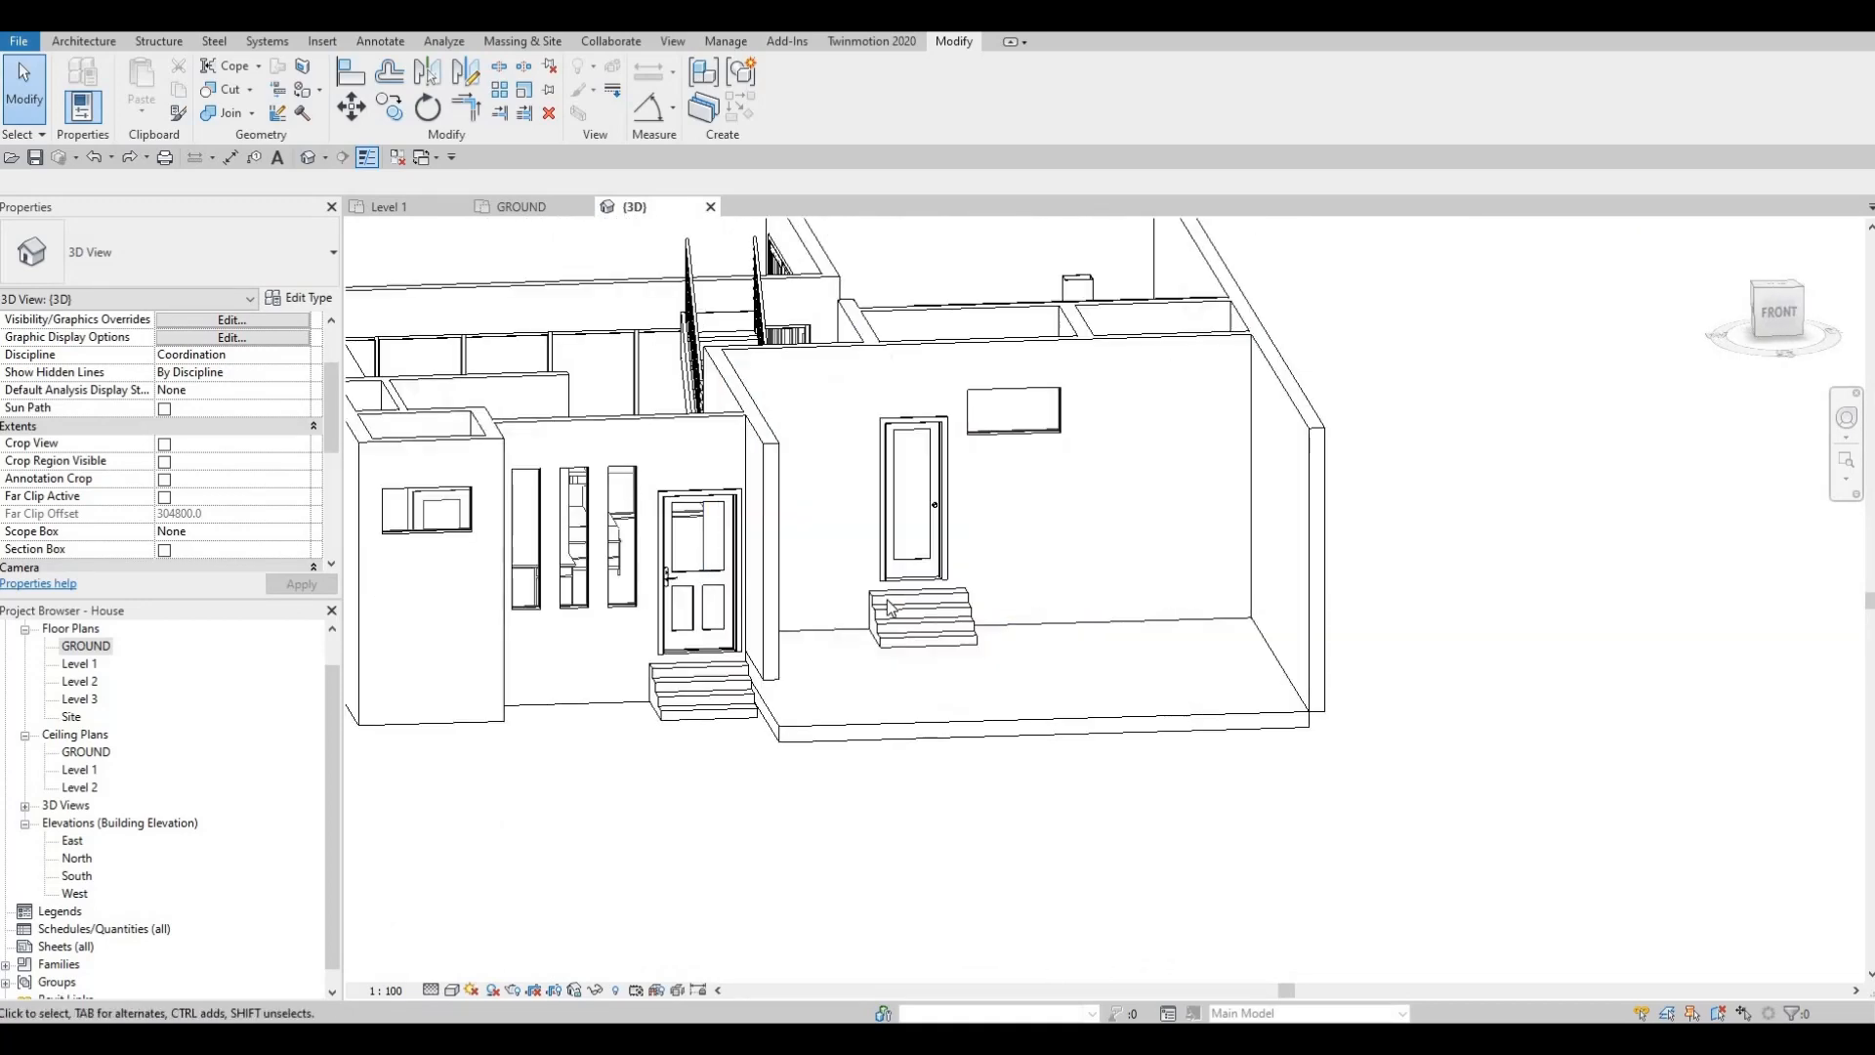
left_click(887, 606)
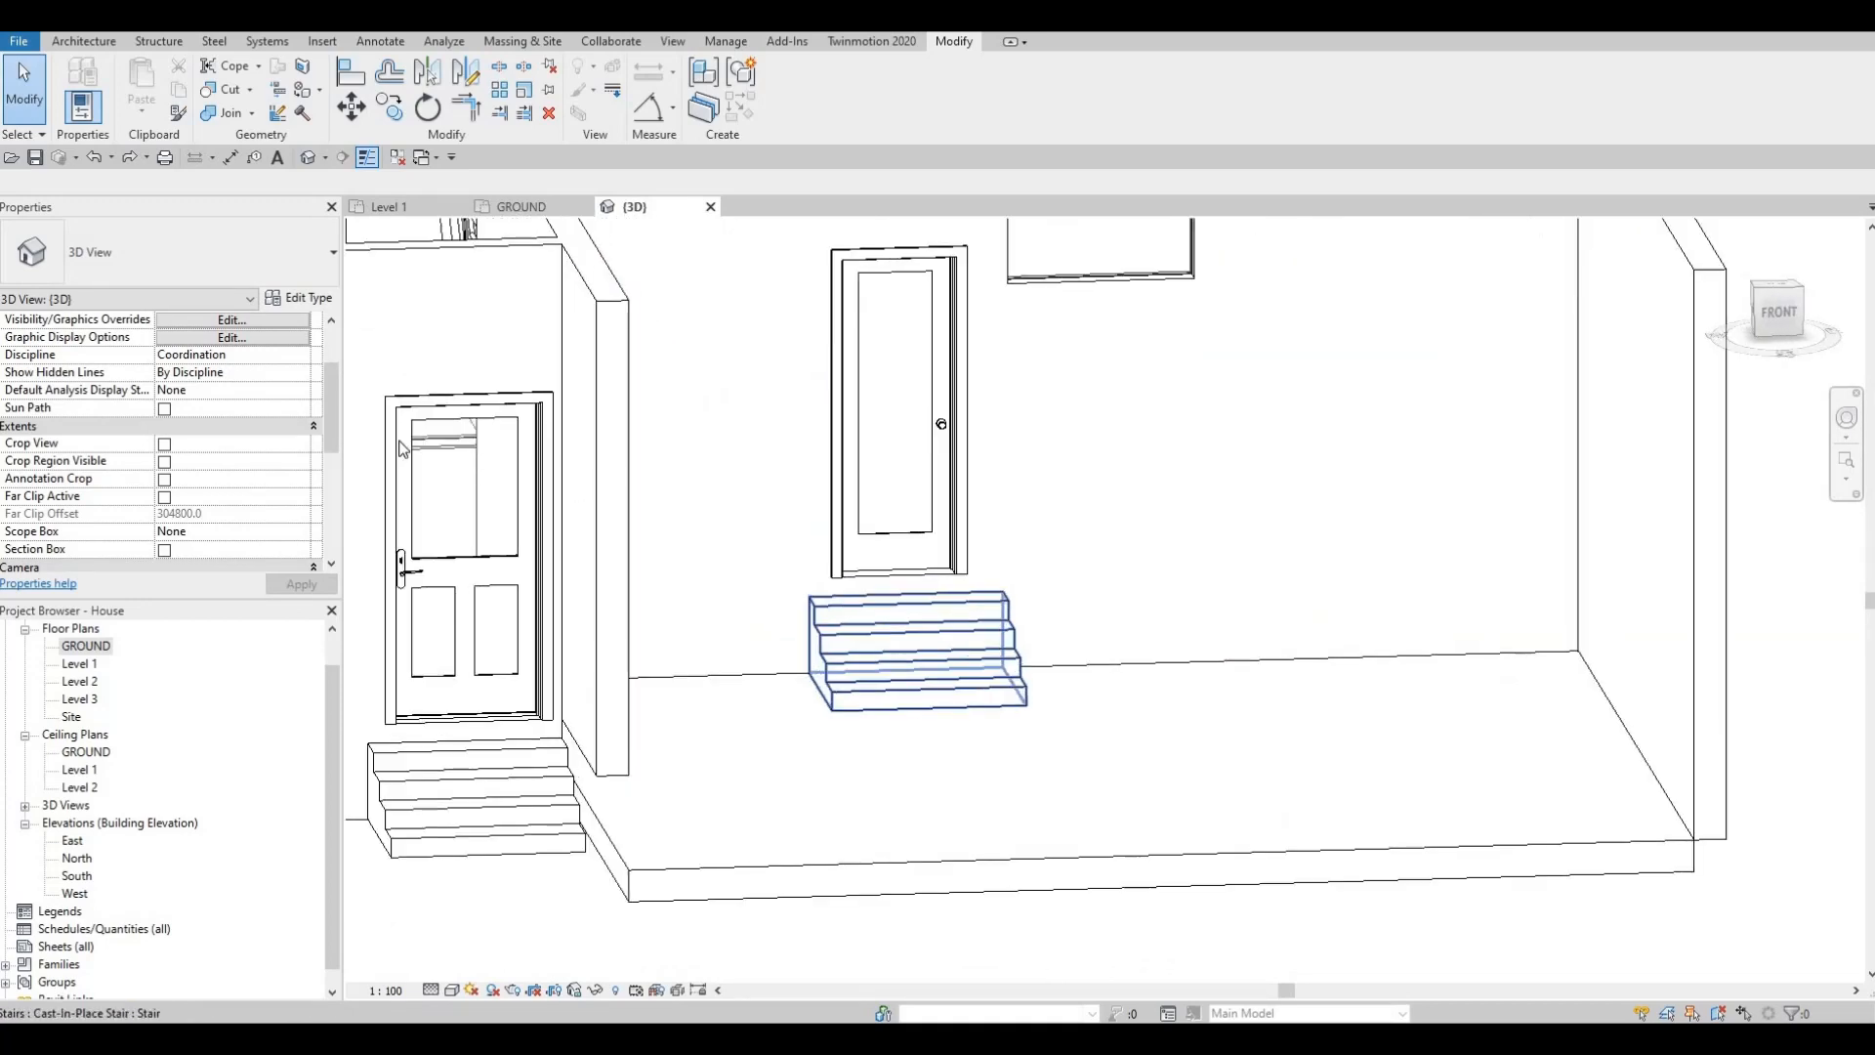
left_click(298, 298)
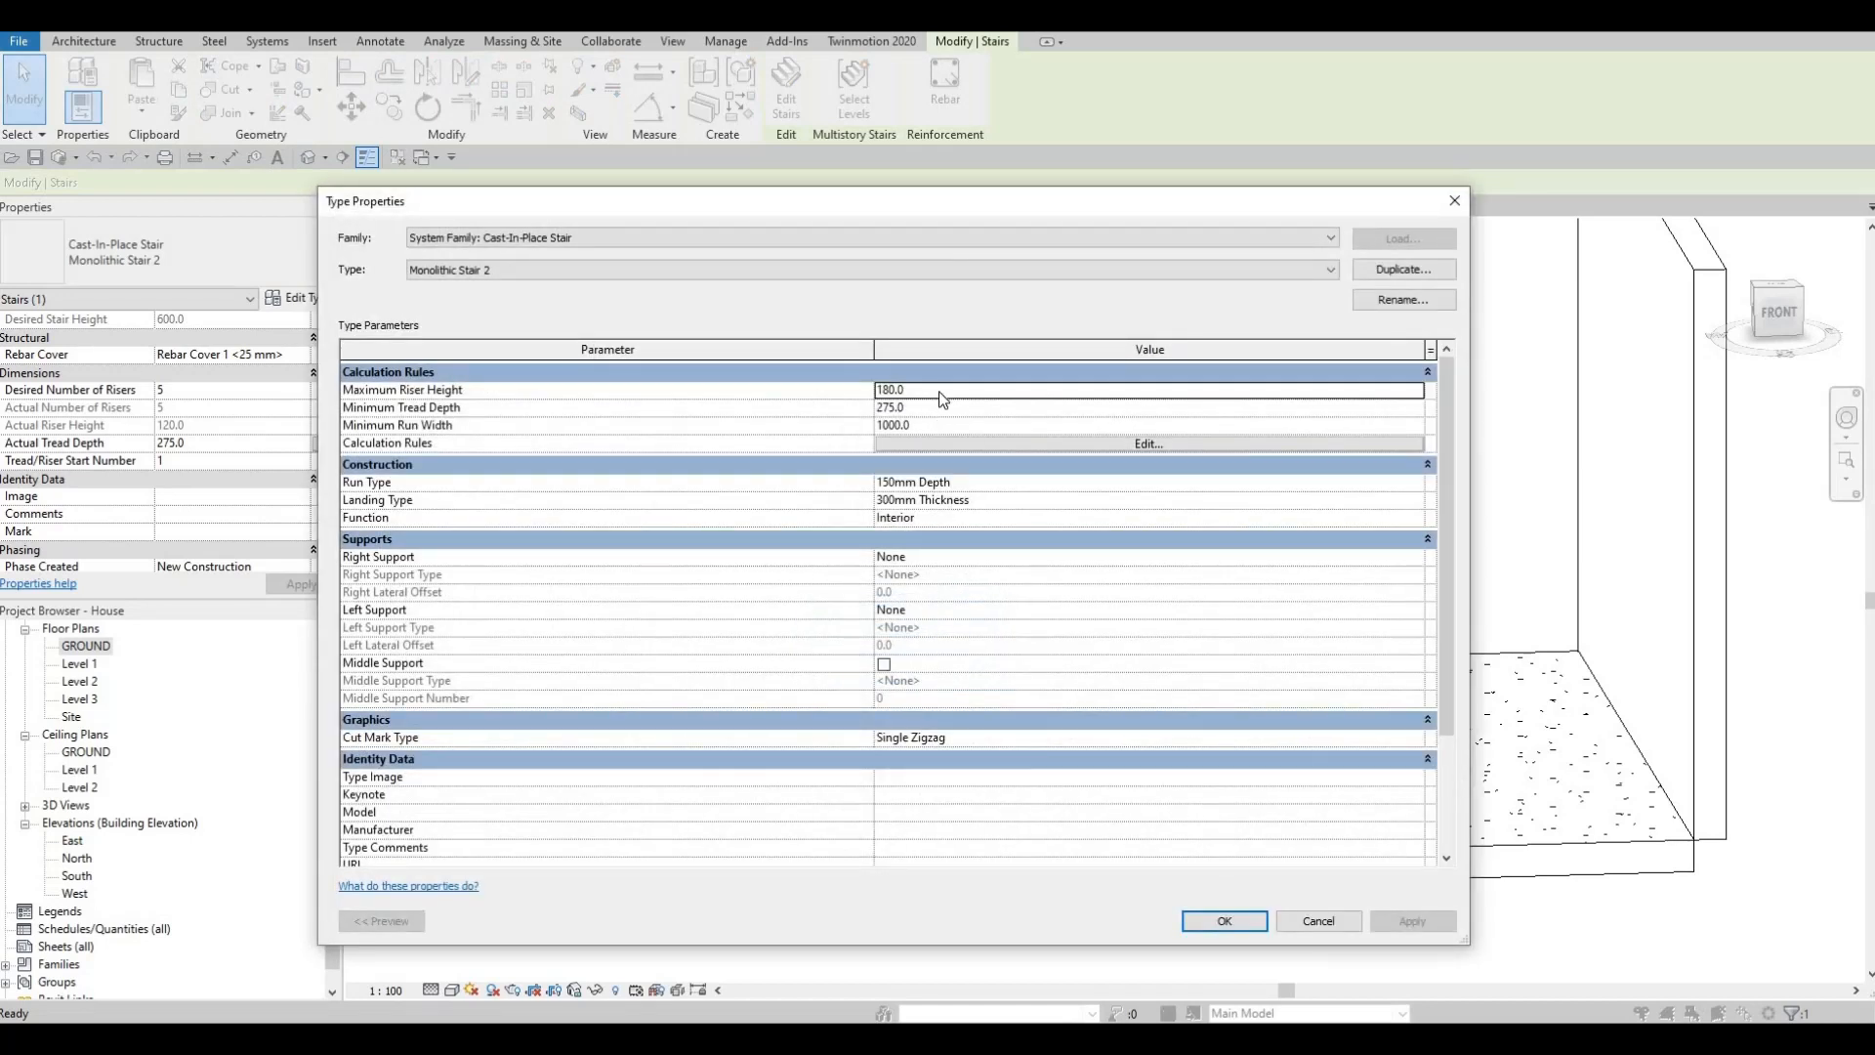
double_click(940, 391)
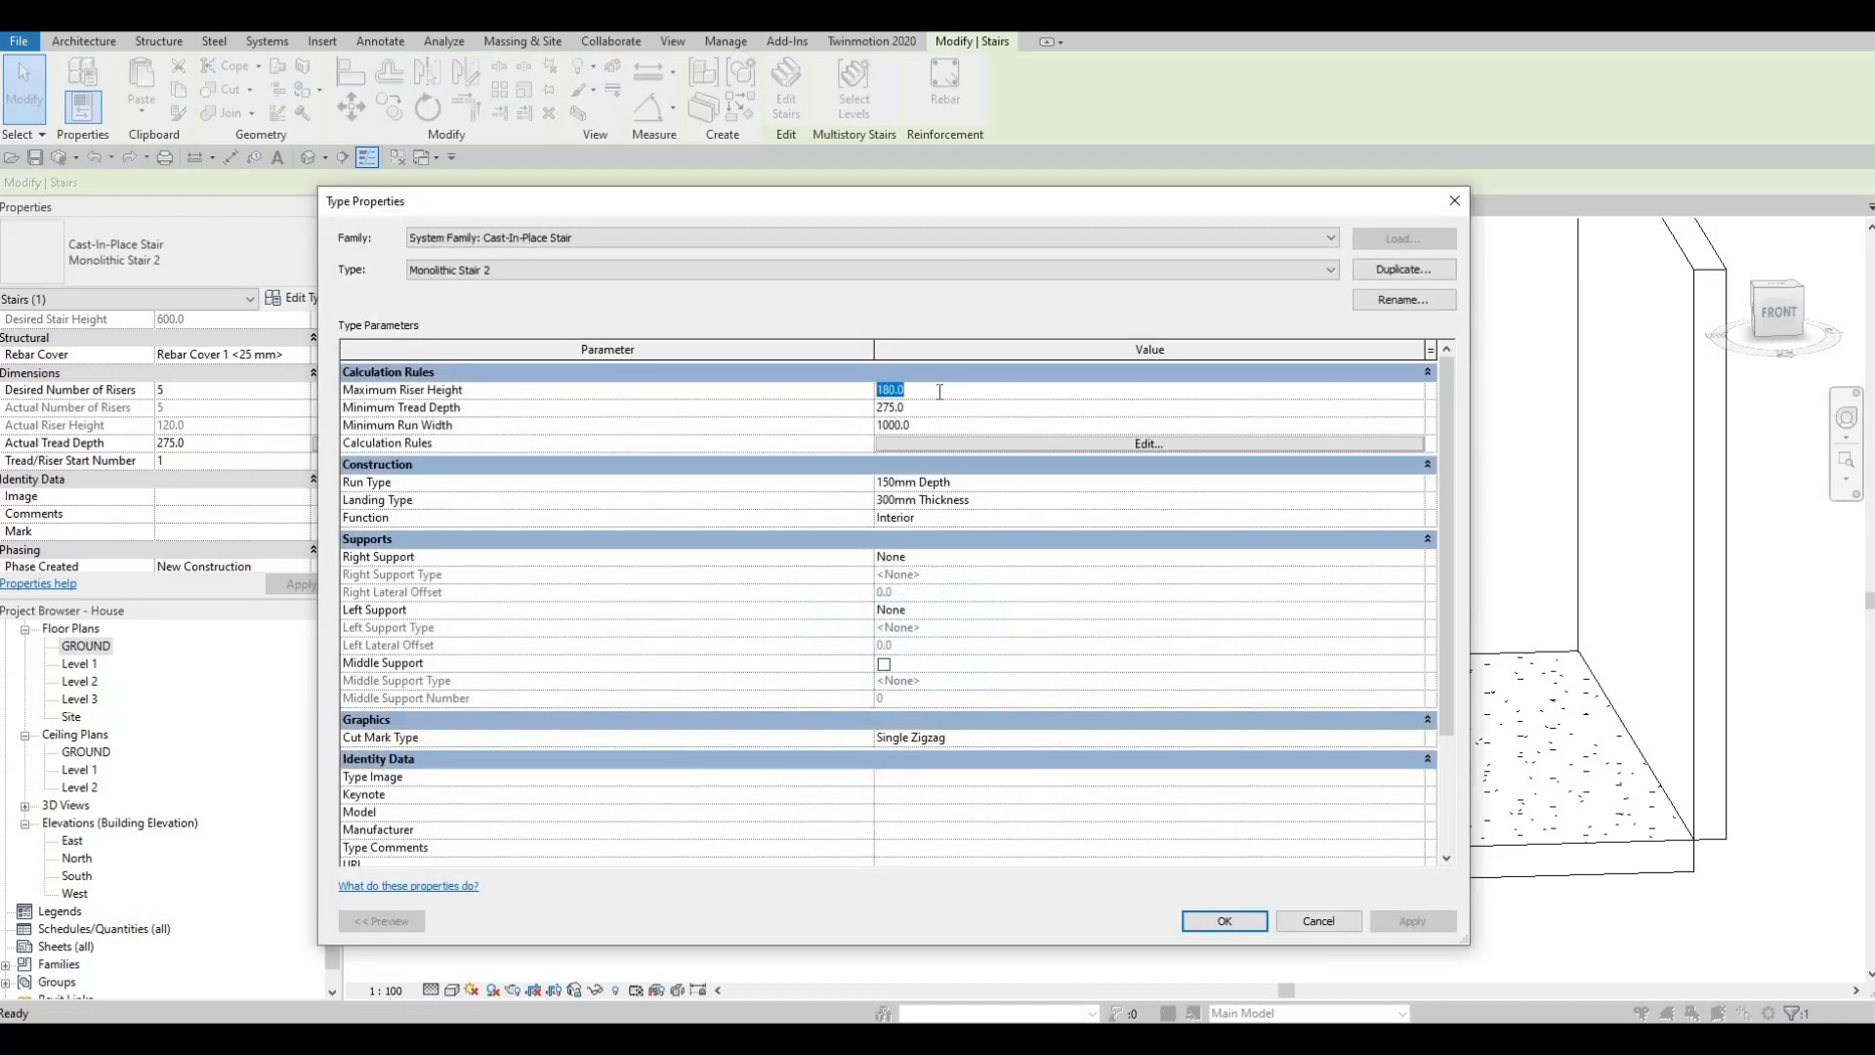
type("200")
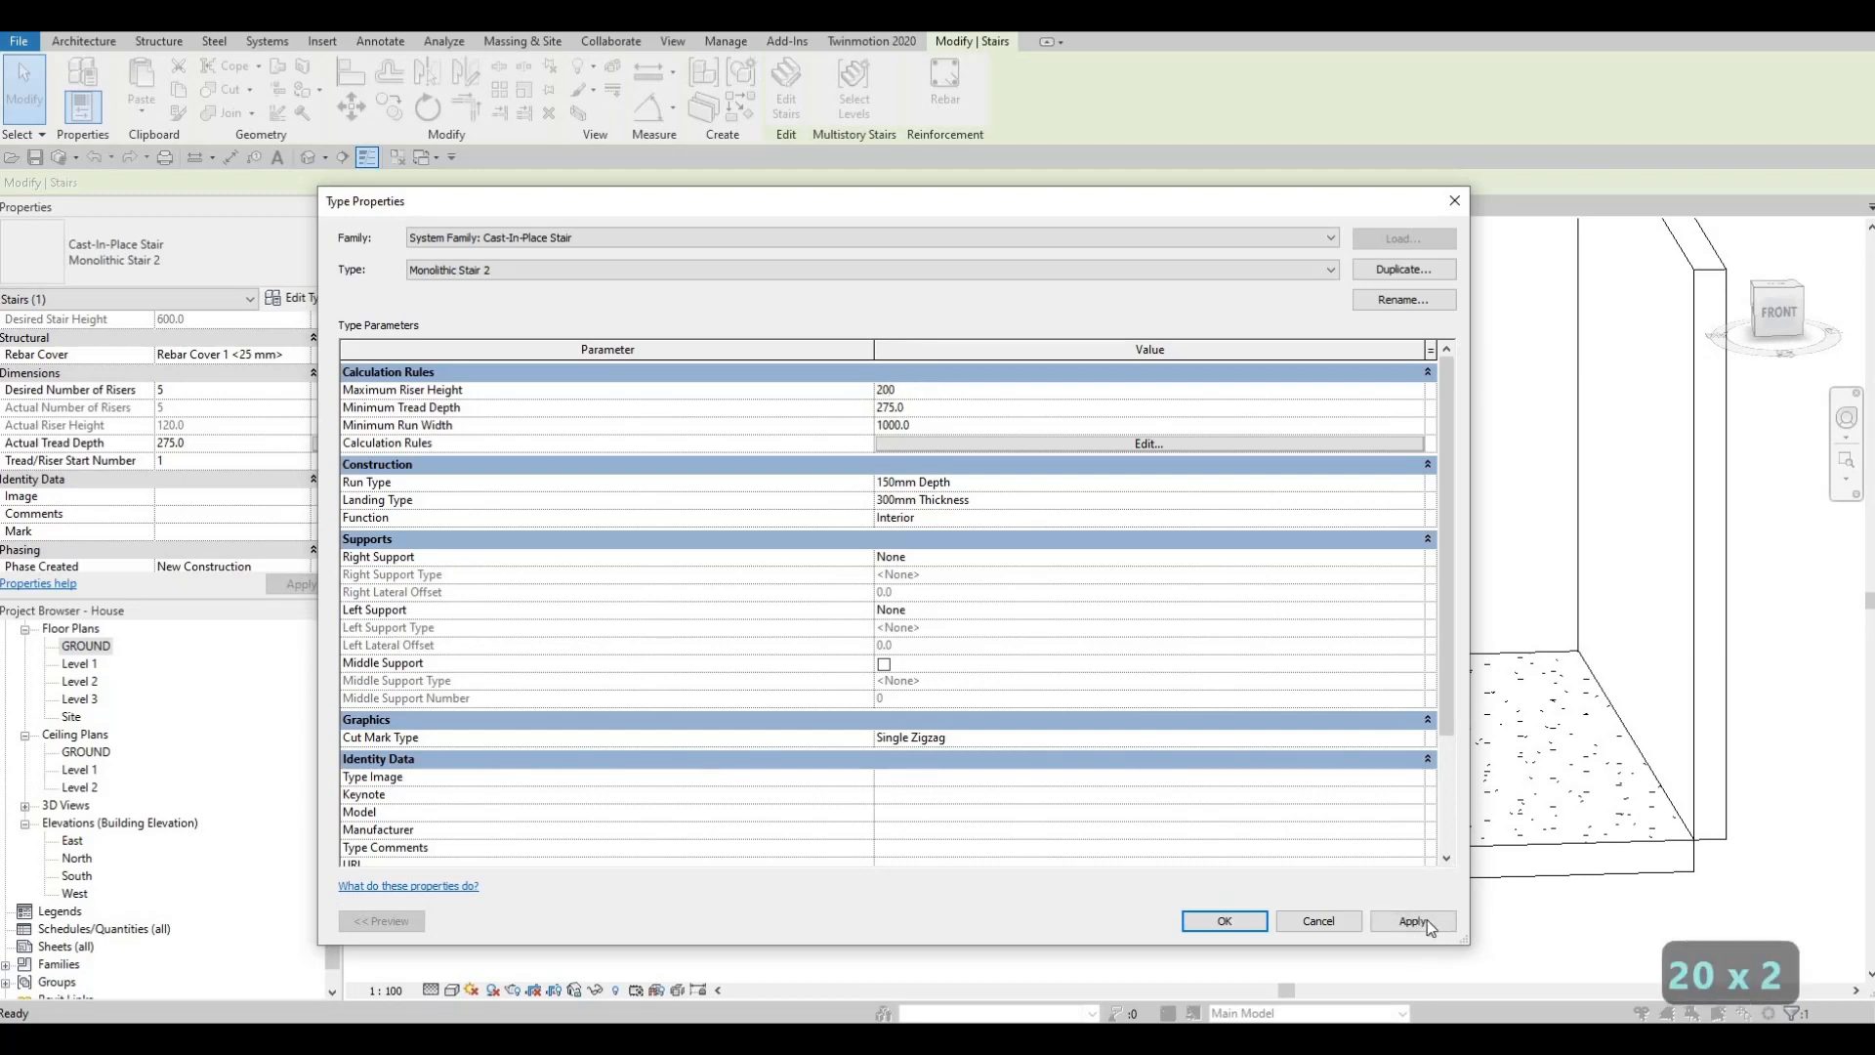
left_click(1224, 920)
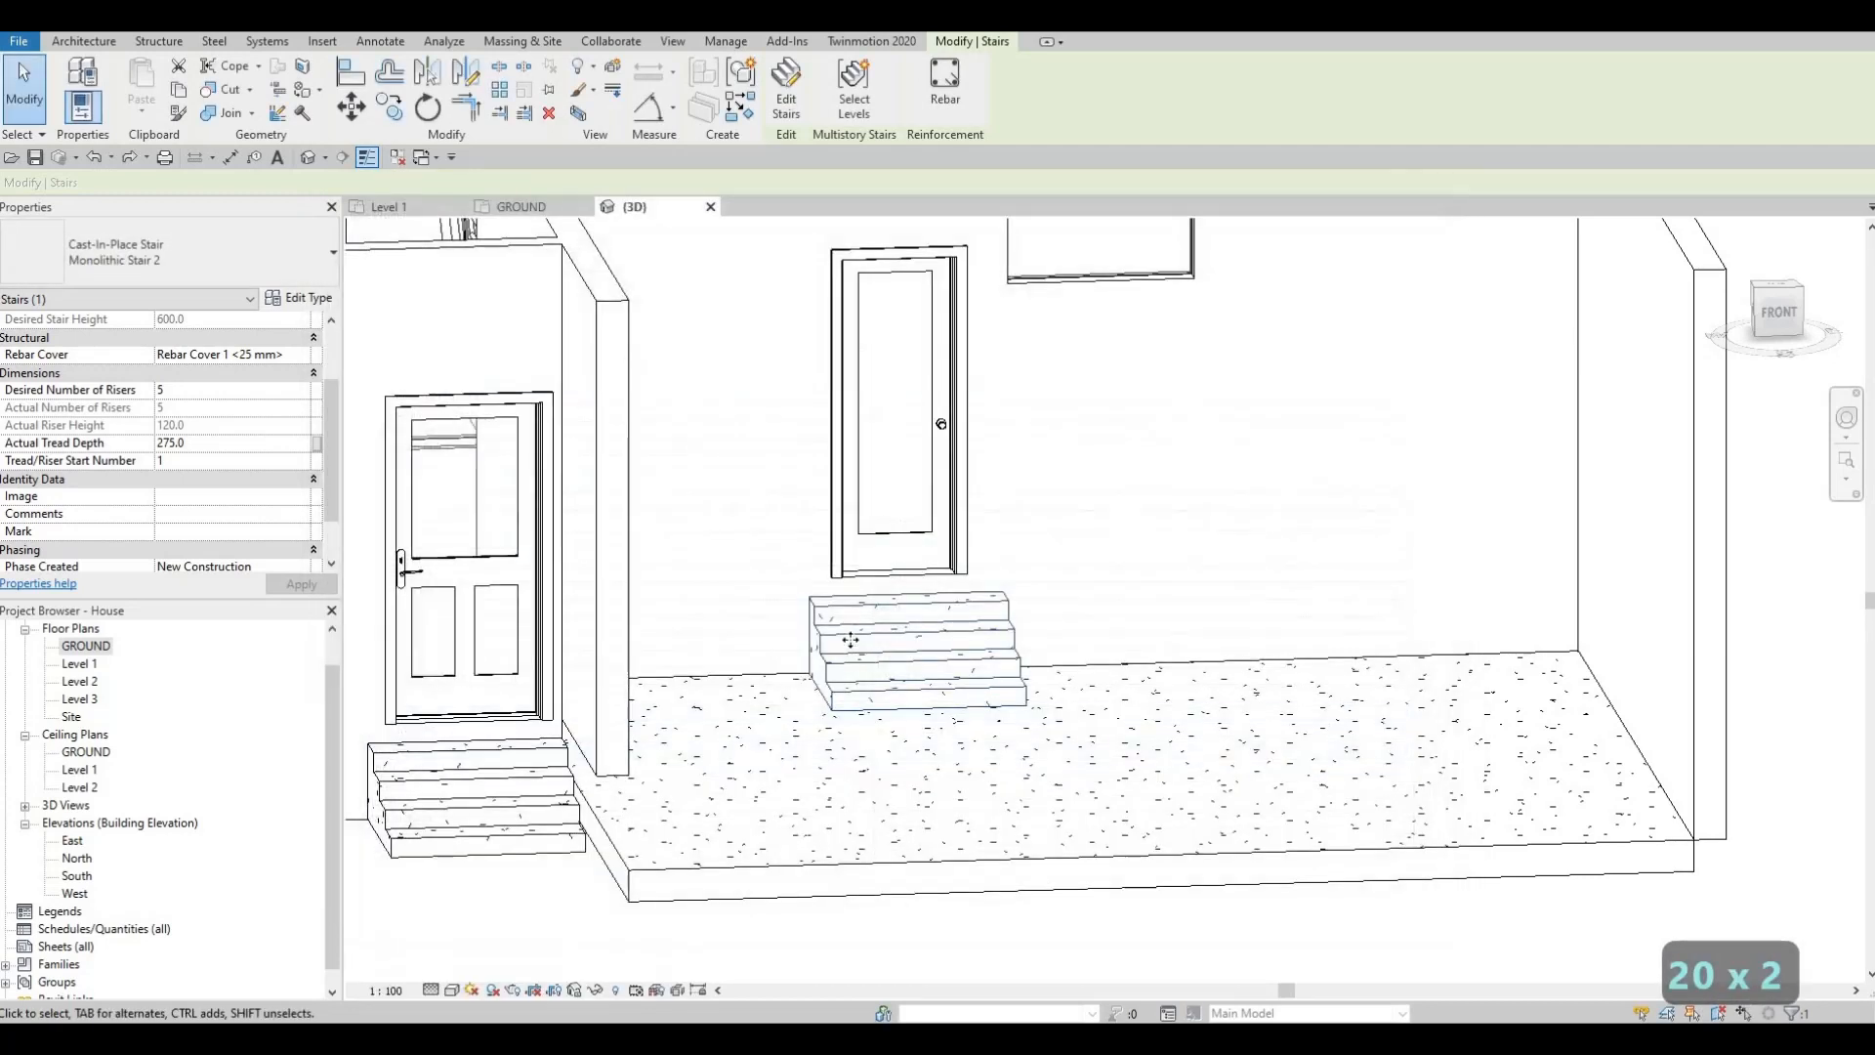
Step: Set the actual tread depth of the entrance stair beside the concrete slab to 600 mm
left_click(753, 616)
middle_click_drag(842, 625, 883, 590)
middle_click_drag(1096, 809, 806, 661, "shift")
scroll(806, 661, "up", 5)
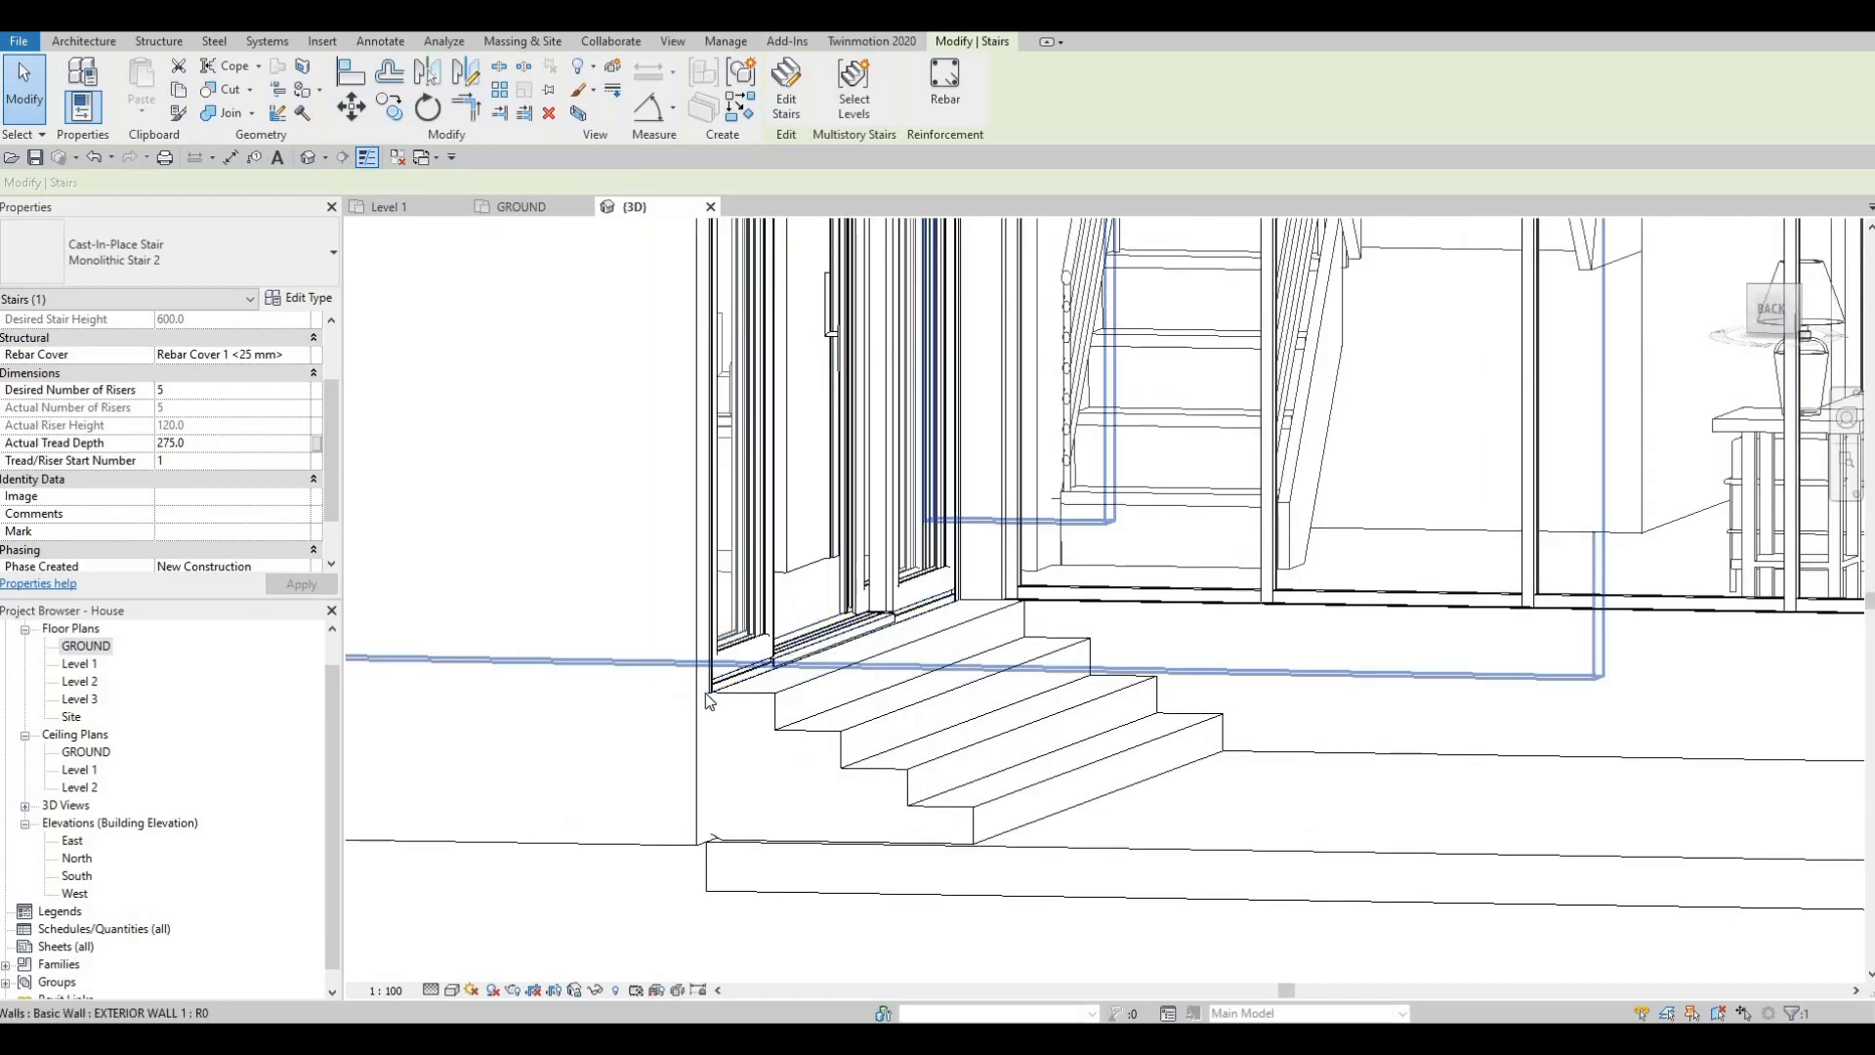
scroll(1061, 742, "down", 5)
middle_click_drag(808, 811, 917, 776, "shift")
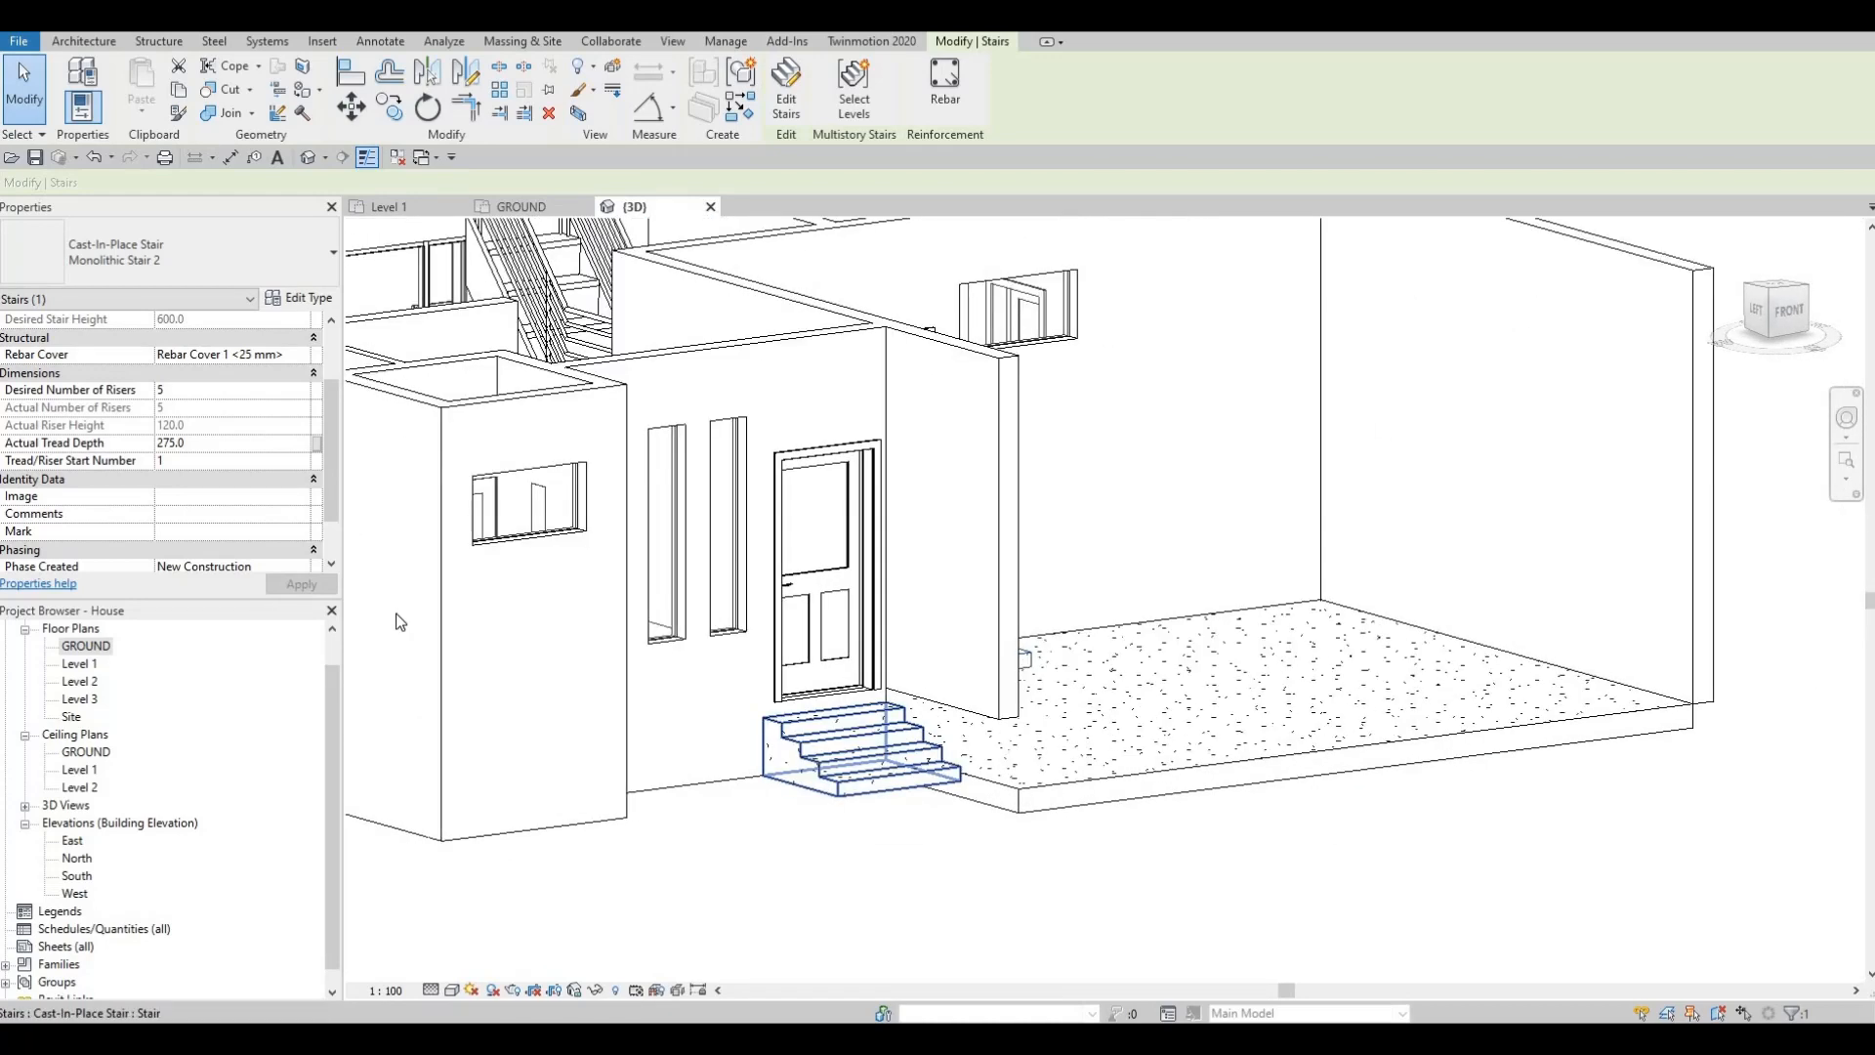
key("Escape")
key("Escape")
key("Escape")
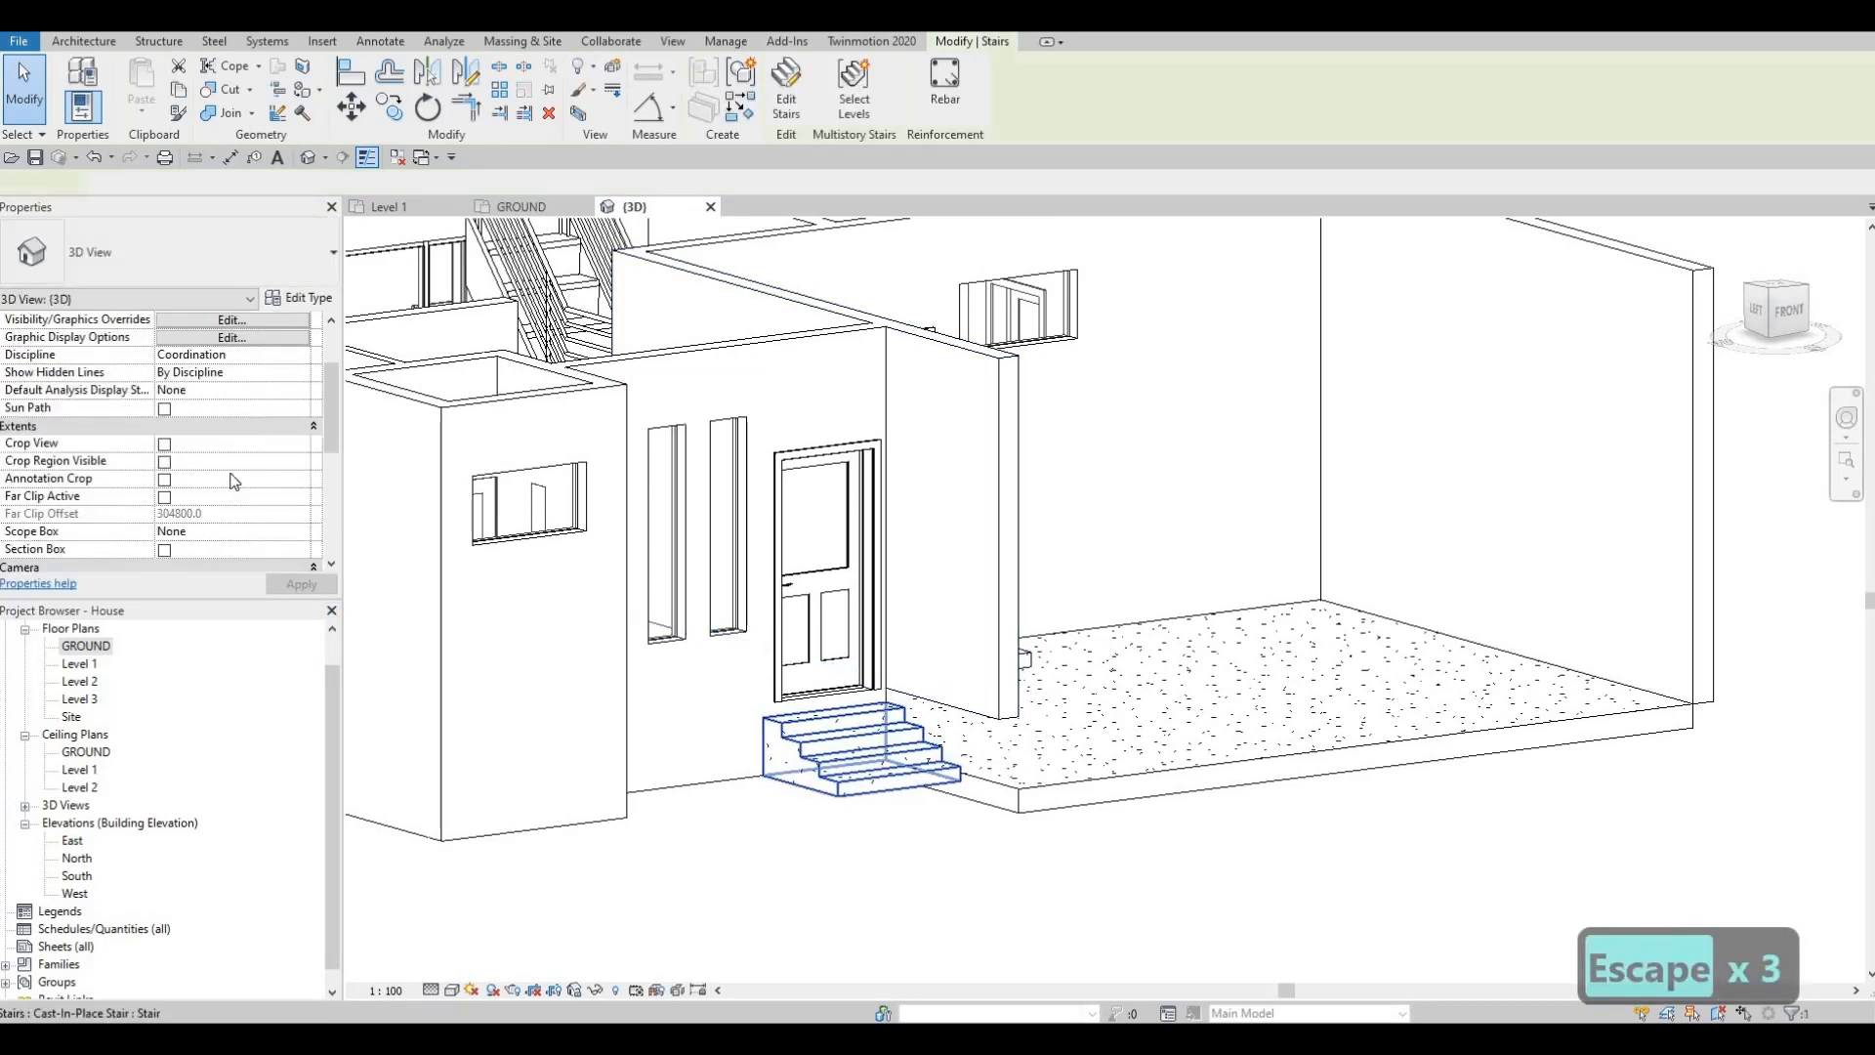
left_click(233, 440)
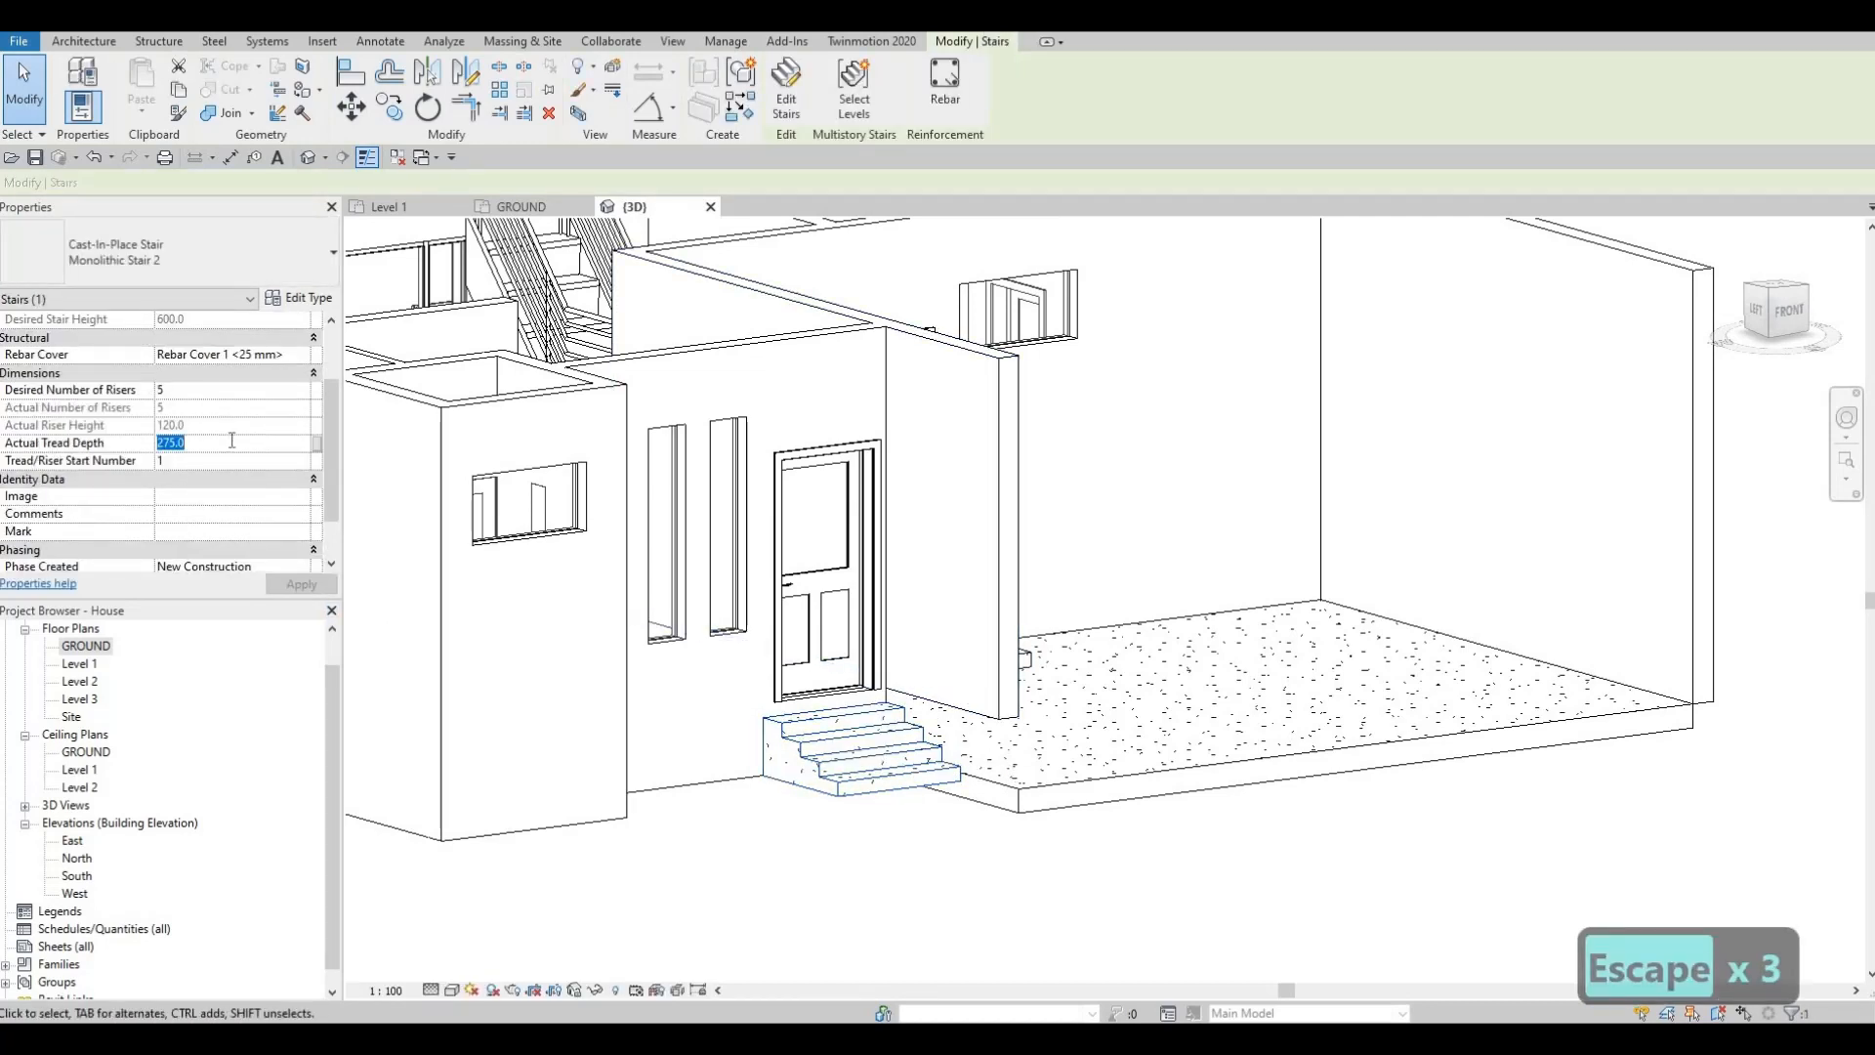
type("600")
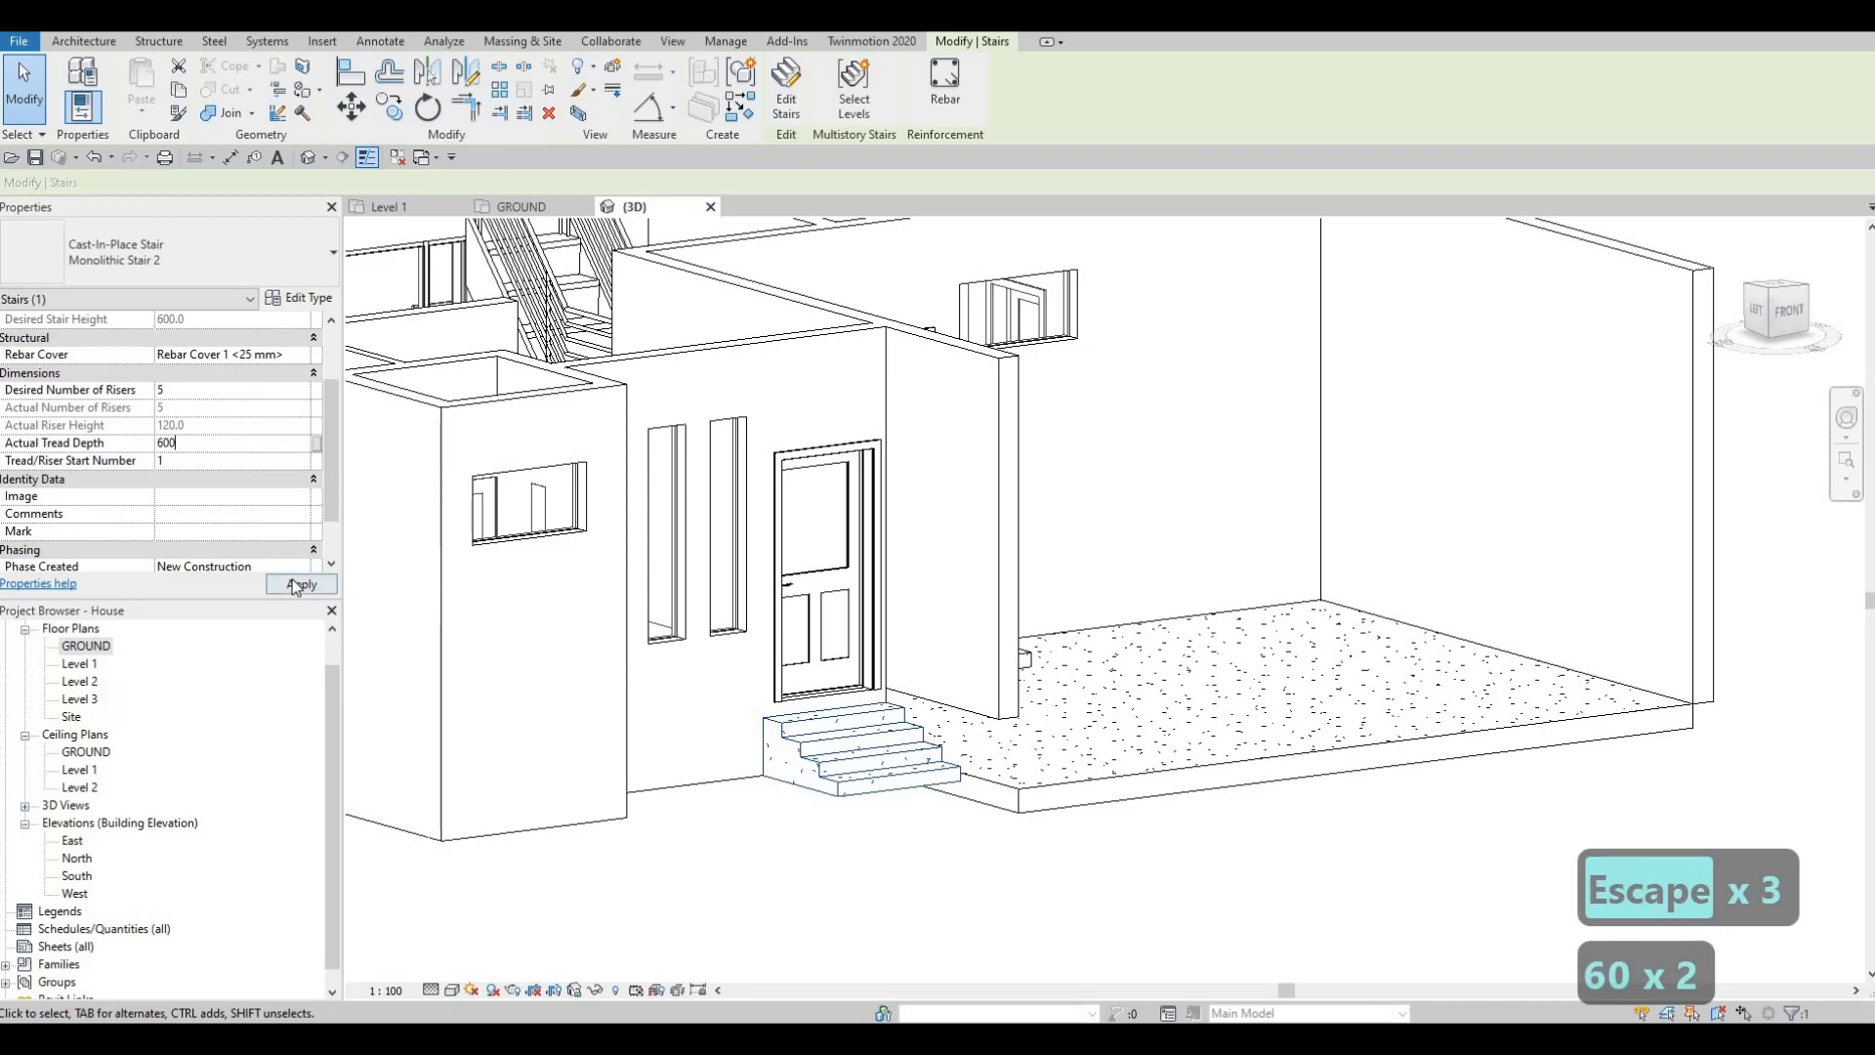
left_click(300, 584)
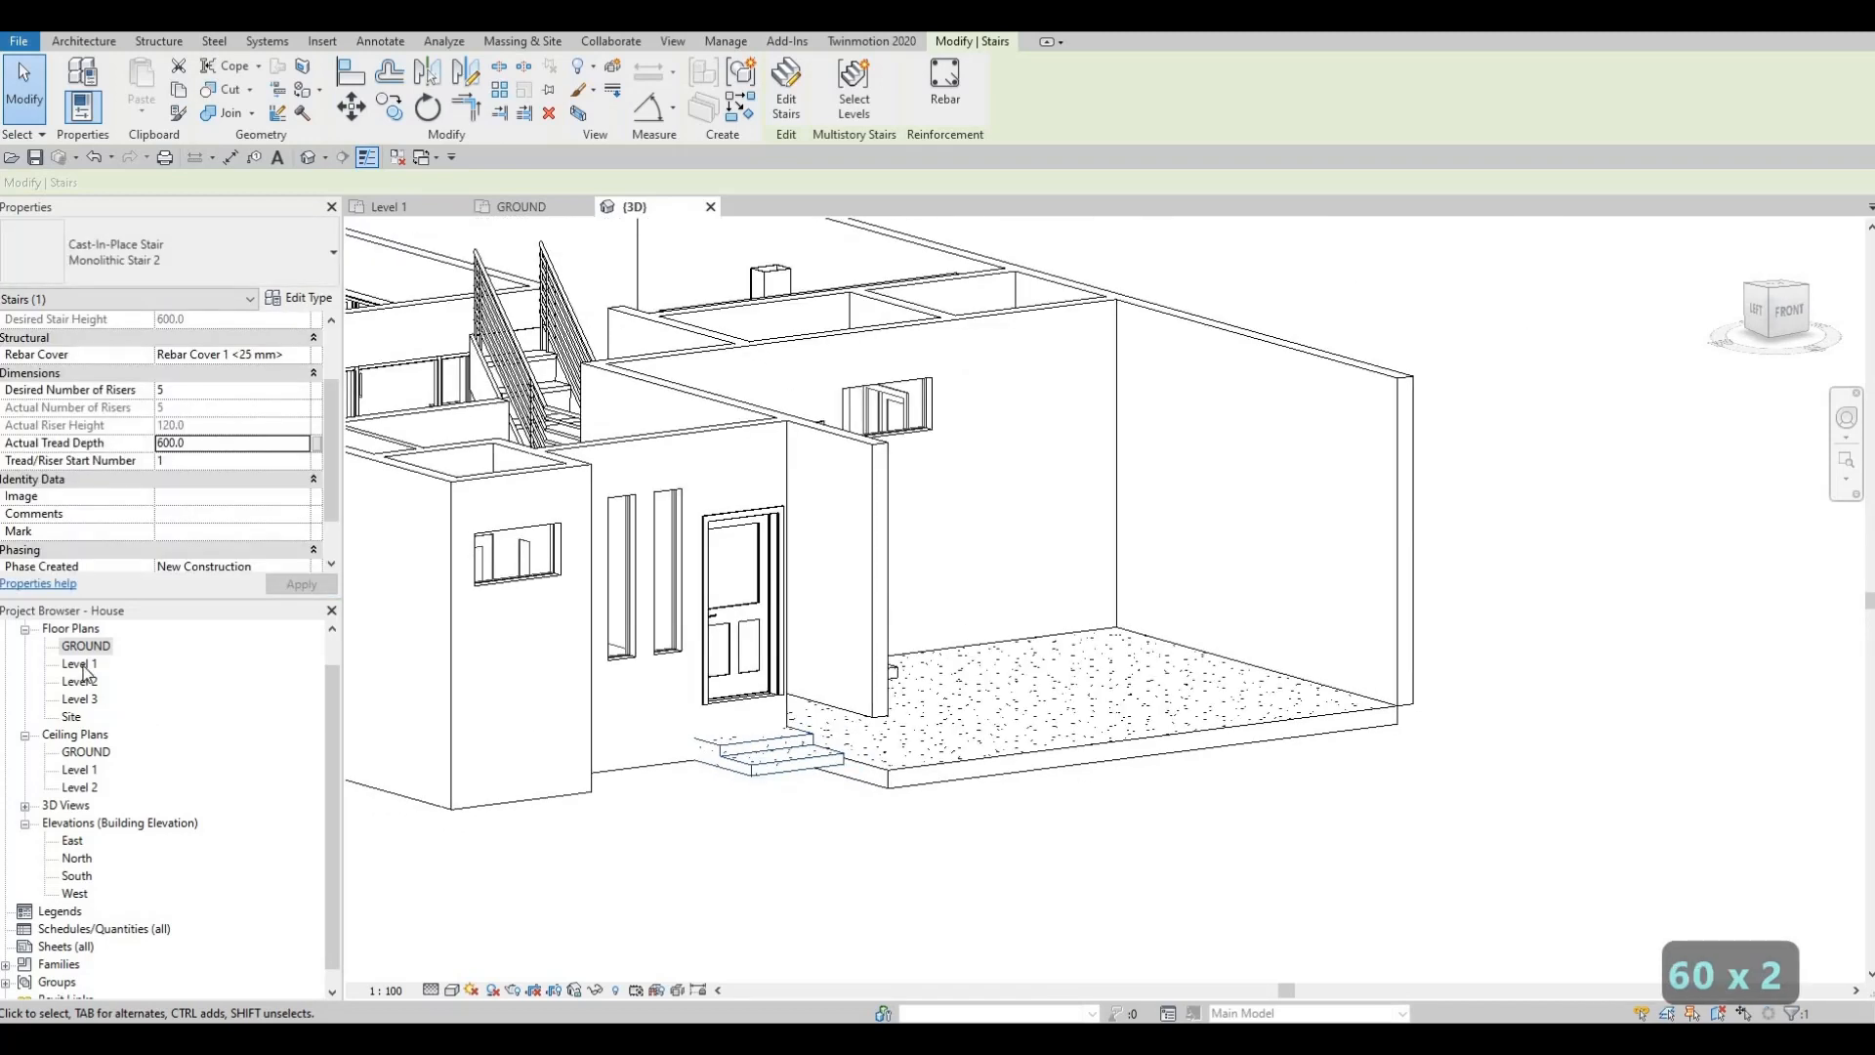
Step: In the GROUND floor plan, nudge the entrance stair outward until it clears the entrance wall, and shift it slightly away from the side wall
double_click(86, 645)
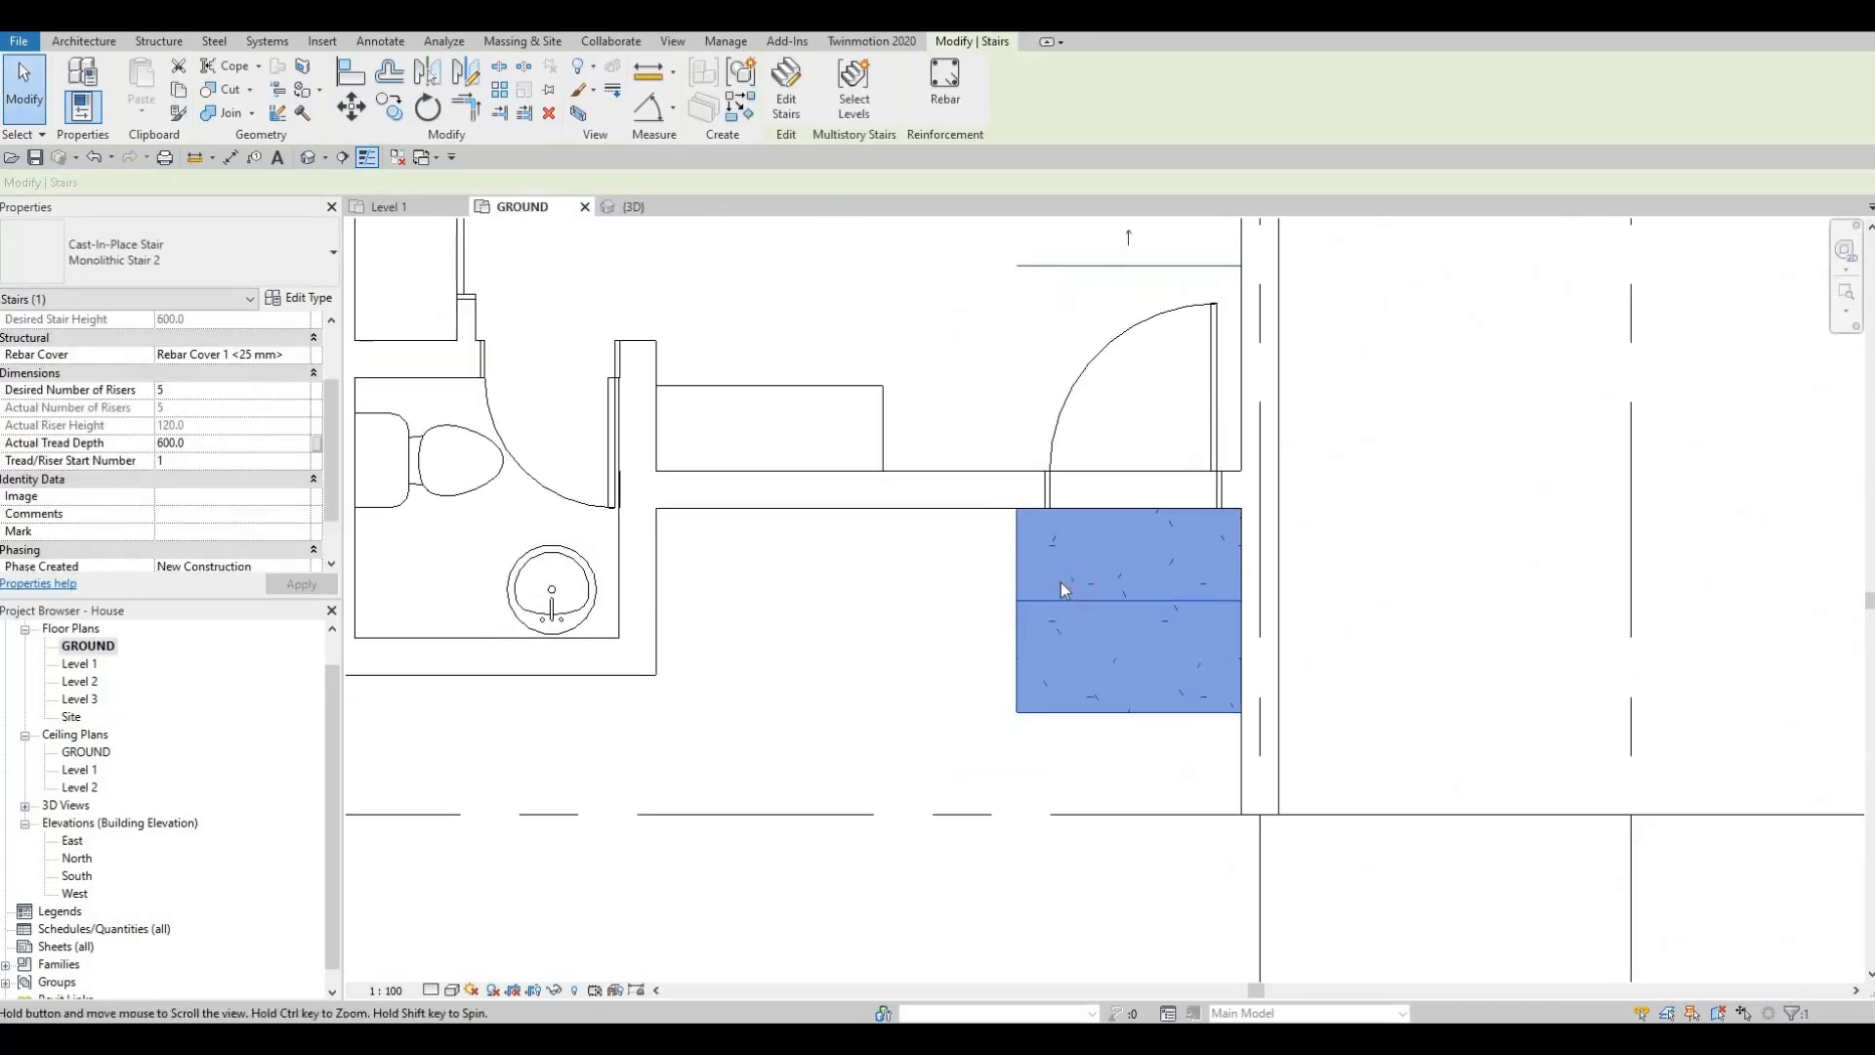
scroll(1063, 586, "down", 3)
key("Escape")
left_click(1061, 577)
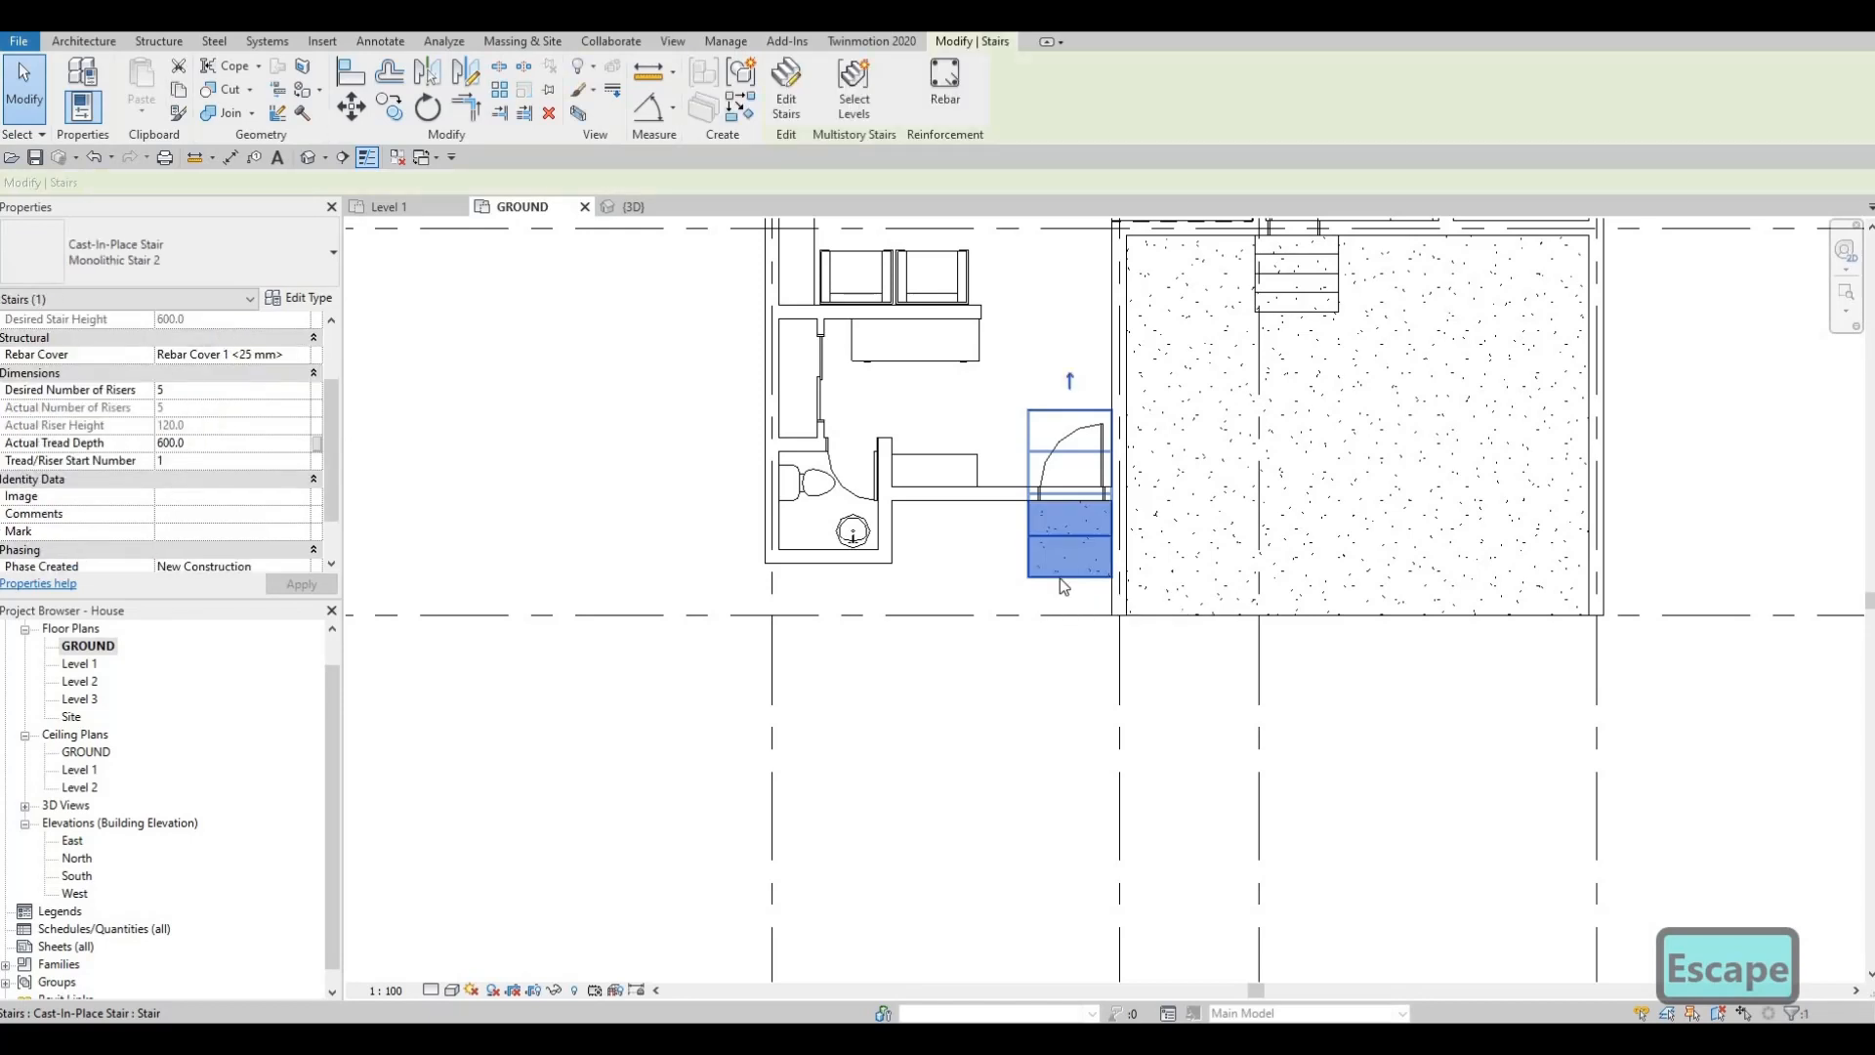
key("Down")
key("Down")
key("Down")
key("Down")
key("Down")
key("Down")
key("Down")
key("Down")
key("Down")
key("Down")
key("Down")
key("Down")
key("Down")
key("Down")
key("Down")
key("Down")
key("Down")
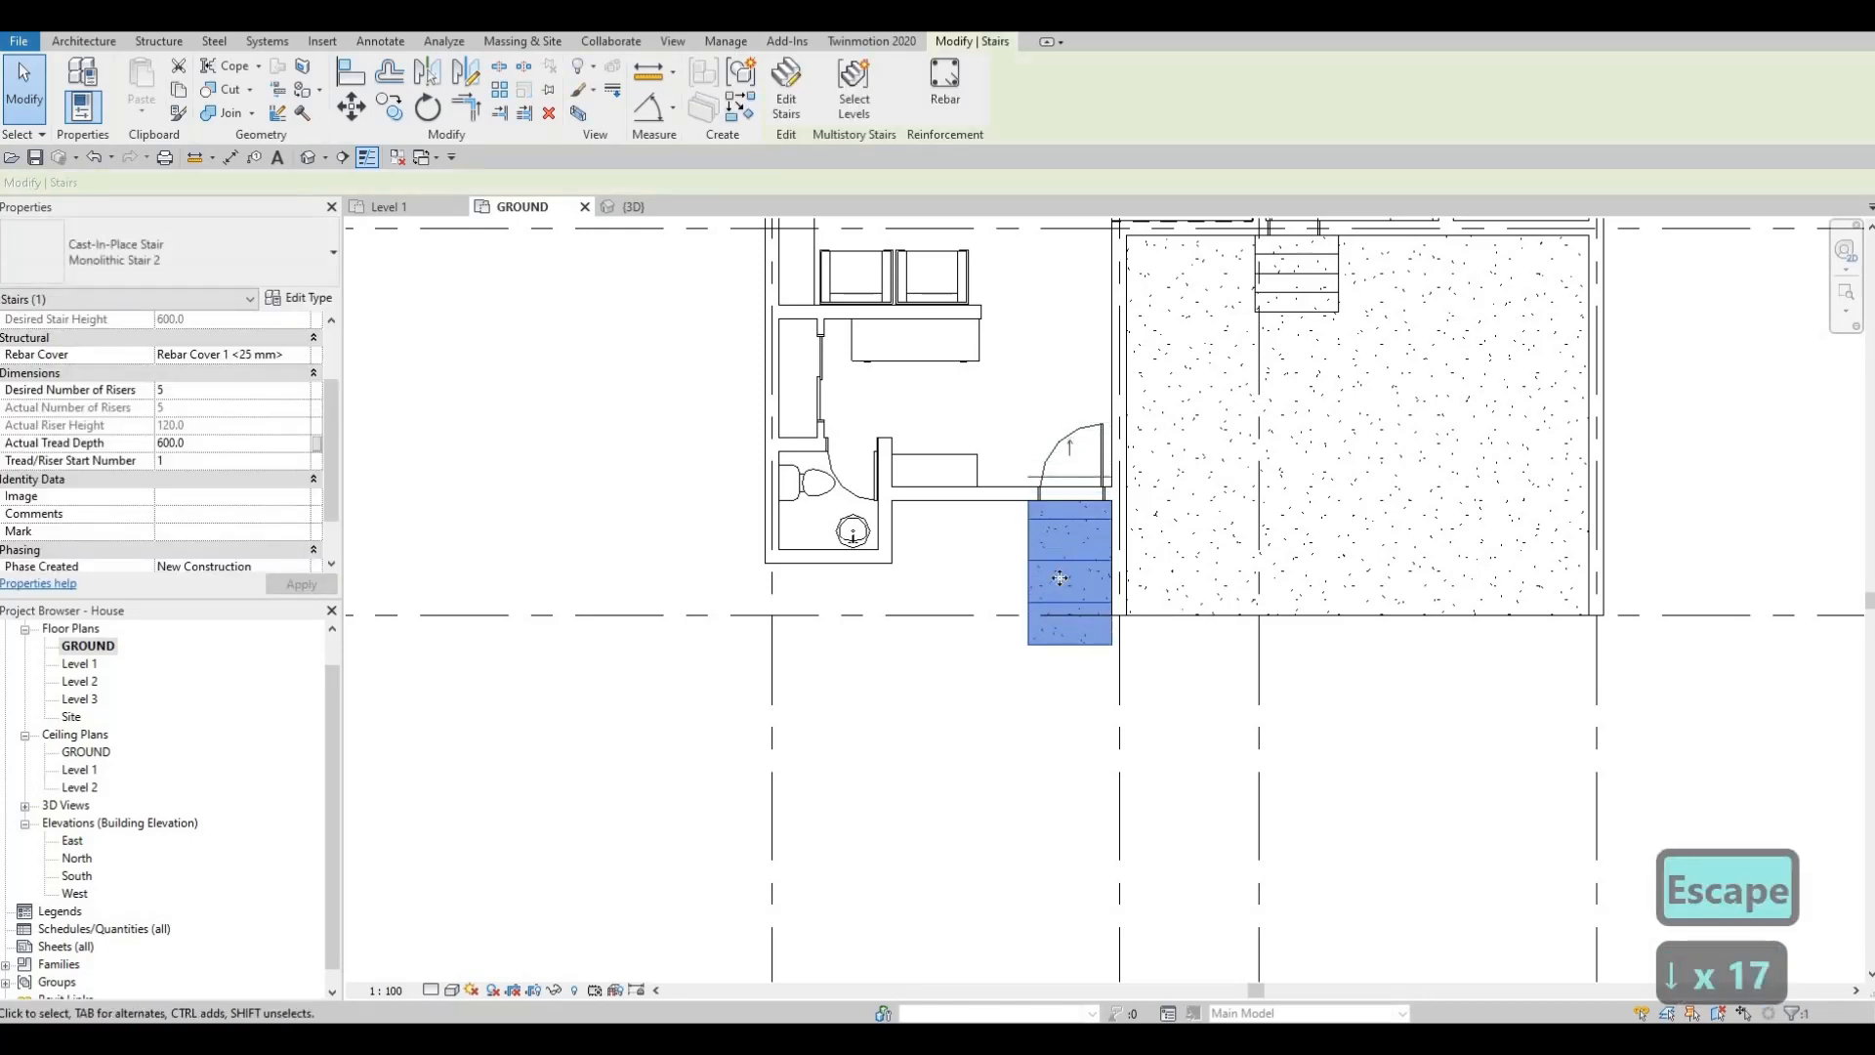
key("Down")
key("Down")
key("Down")
key("Down")
key("Down")
key("Down")
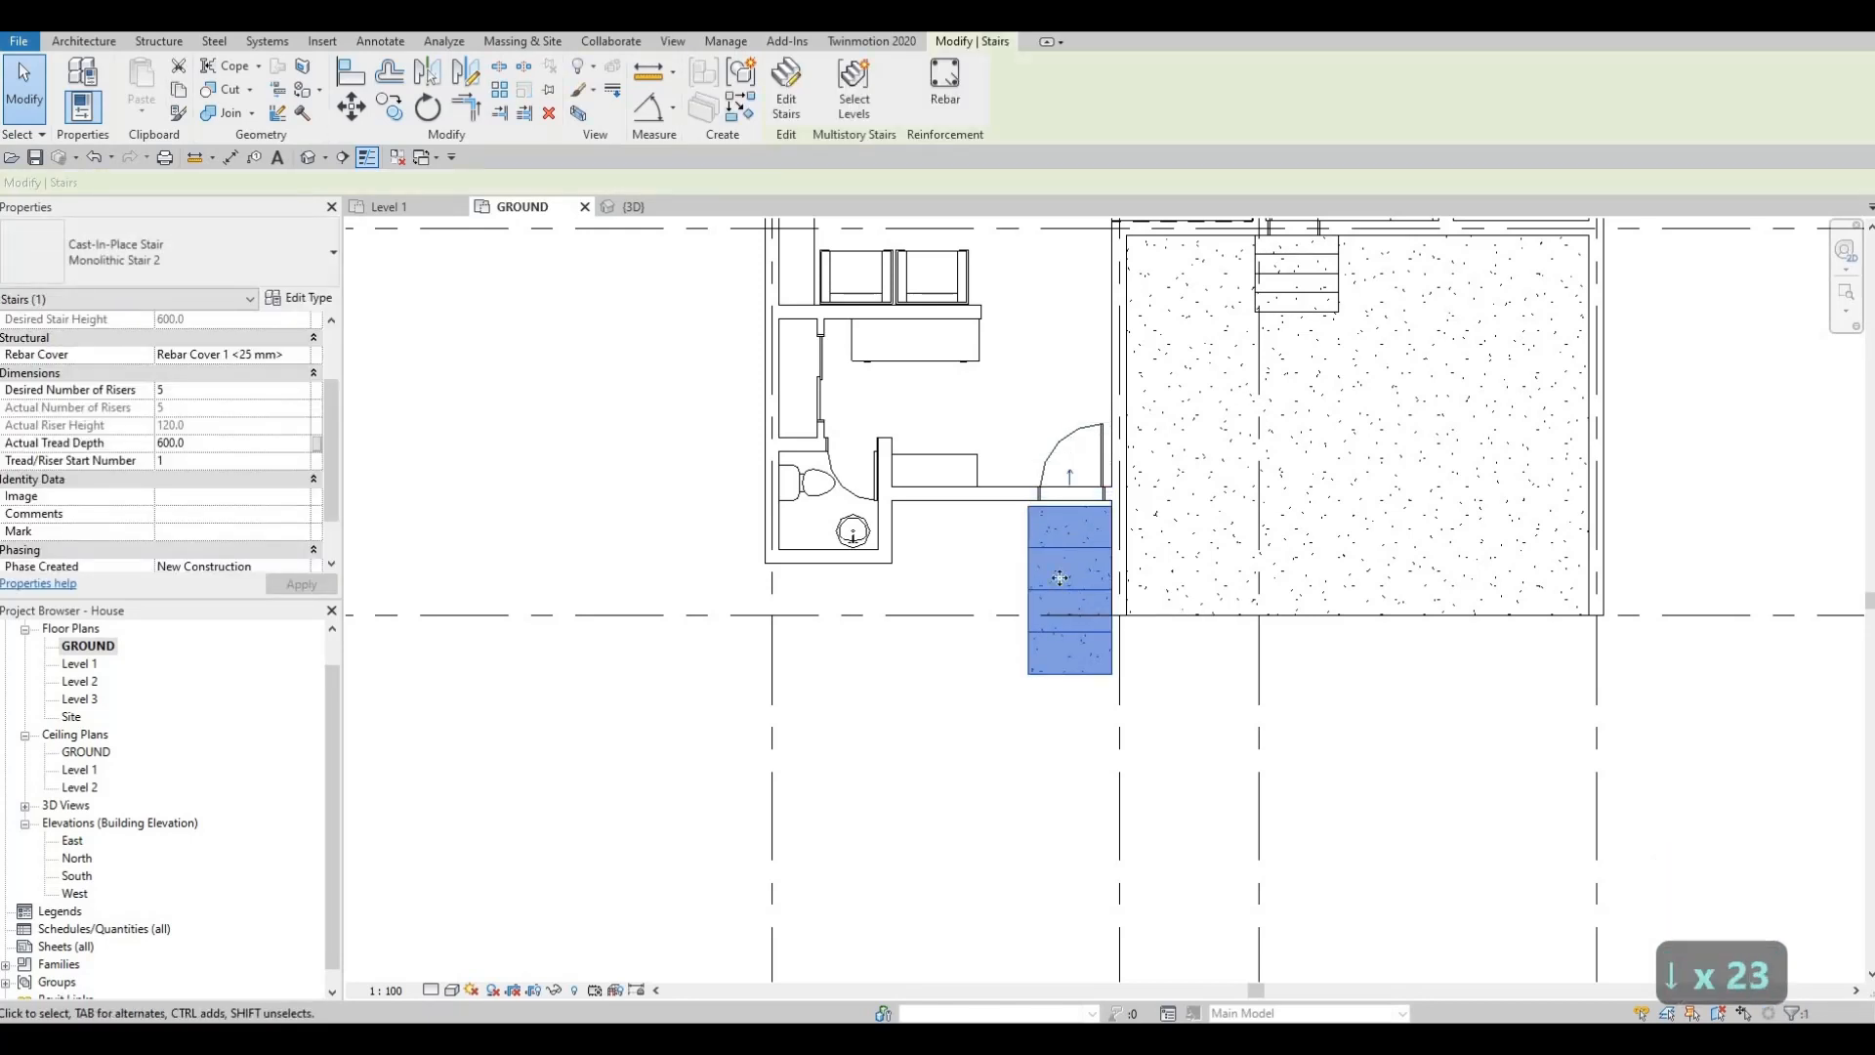
key("Left")
key("Escape")
key("Escape")
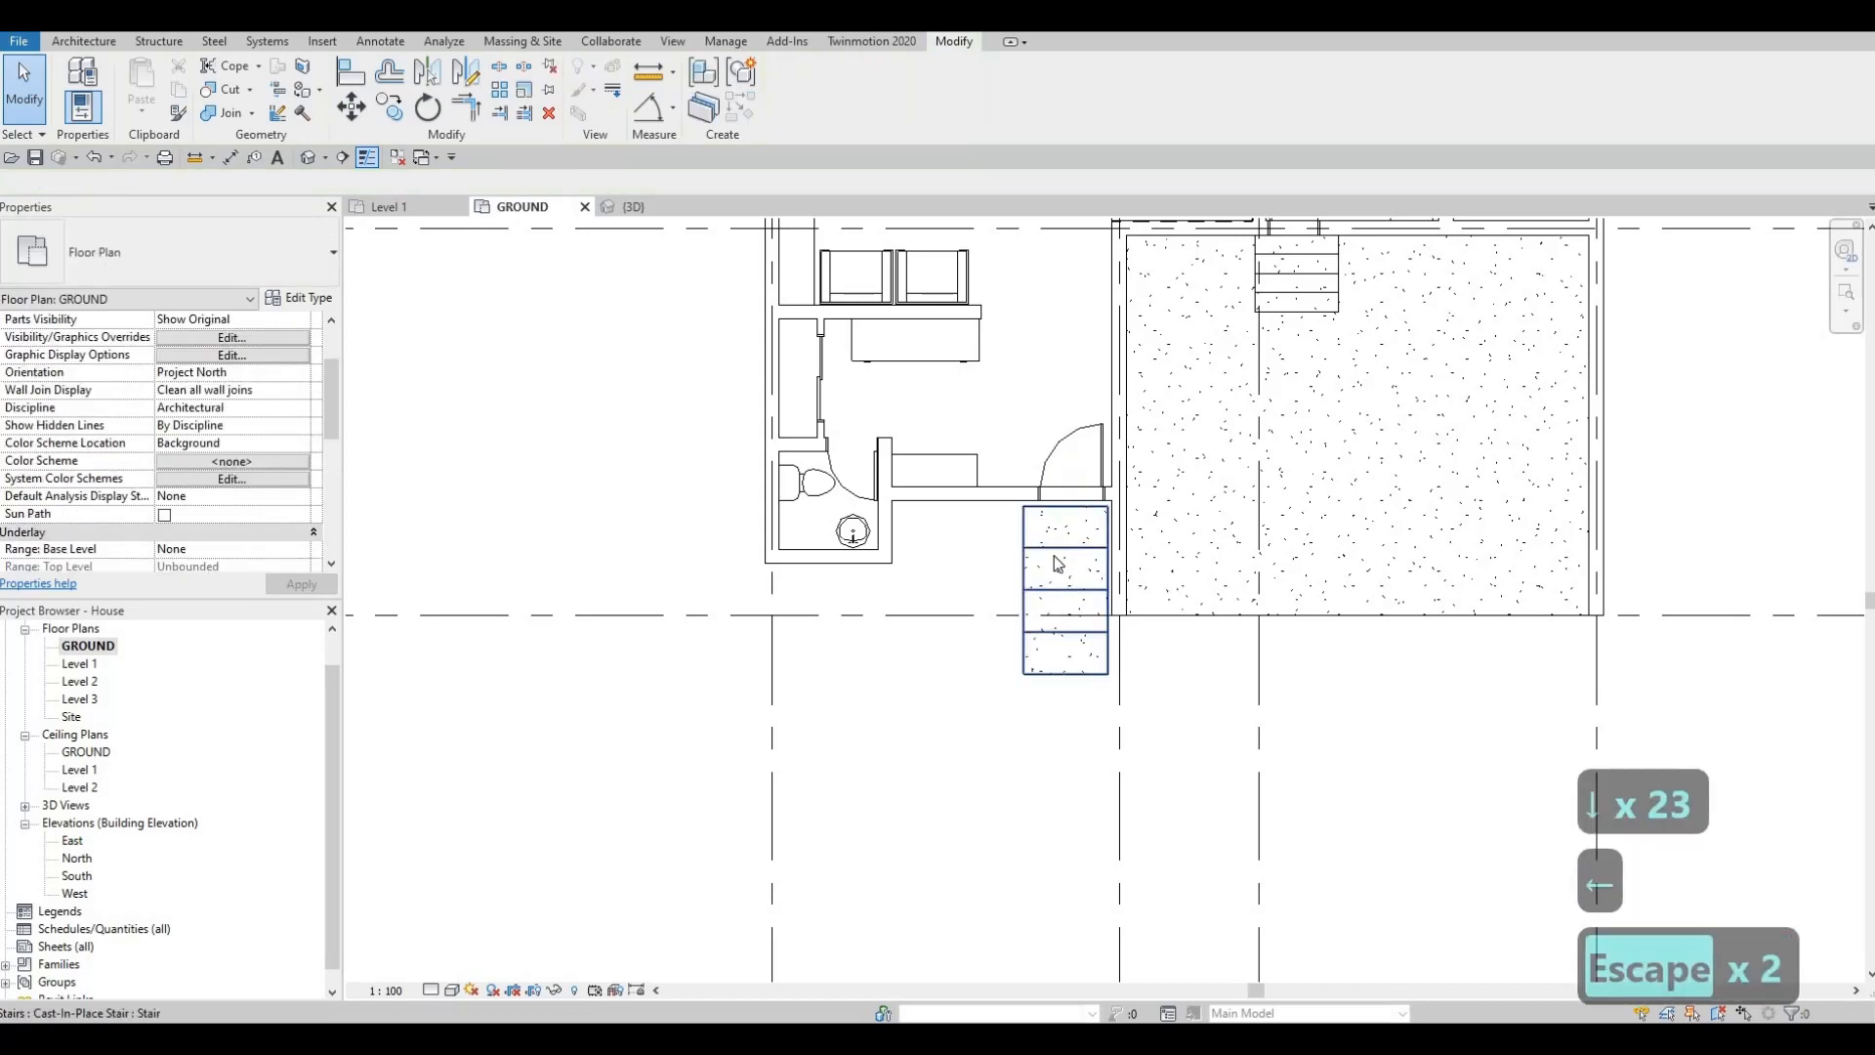
Step: Align the entrance stair's back edge with the exterior wall face at the door, and its side with the adjoining wall
key("a")
key("l")
scroll(1081, 459, "up", 4)
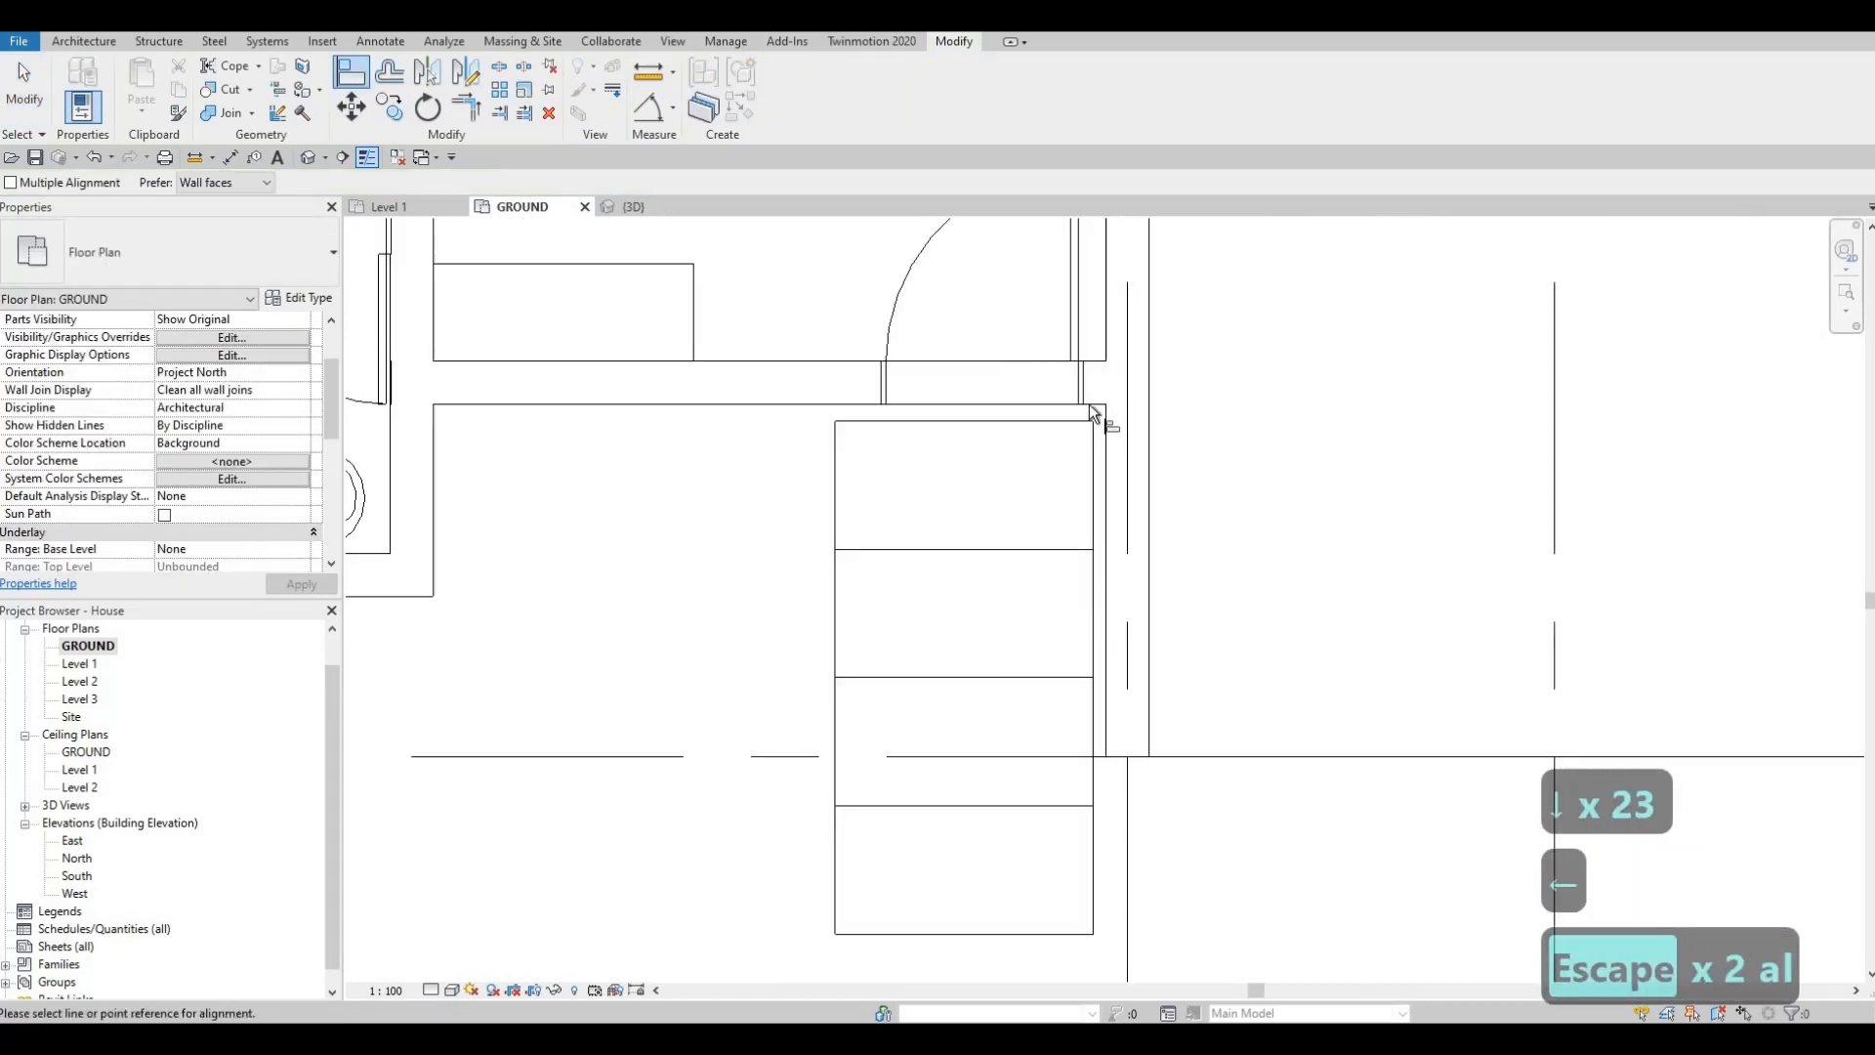
left_click(1113, 433)
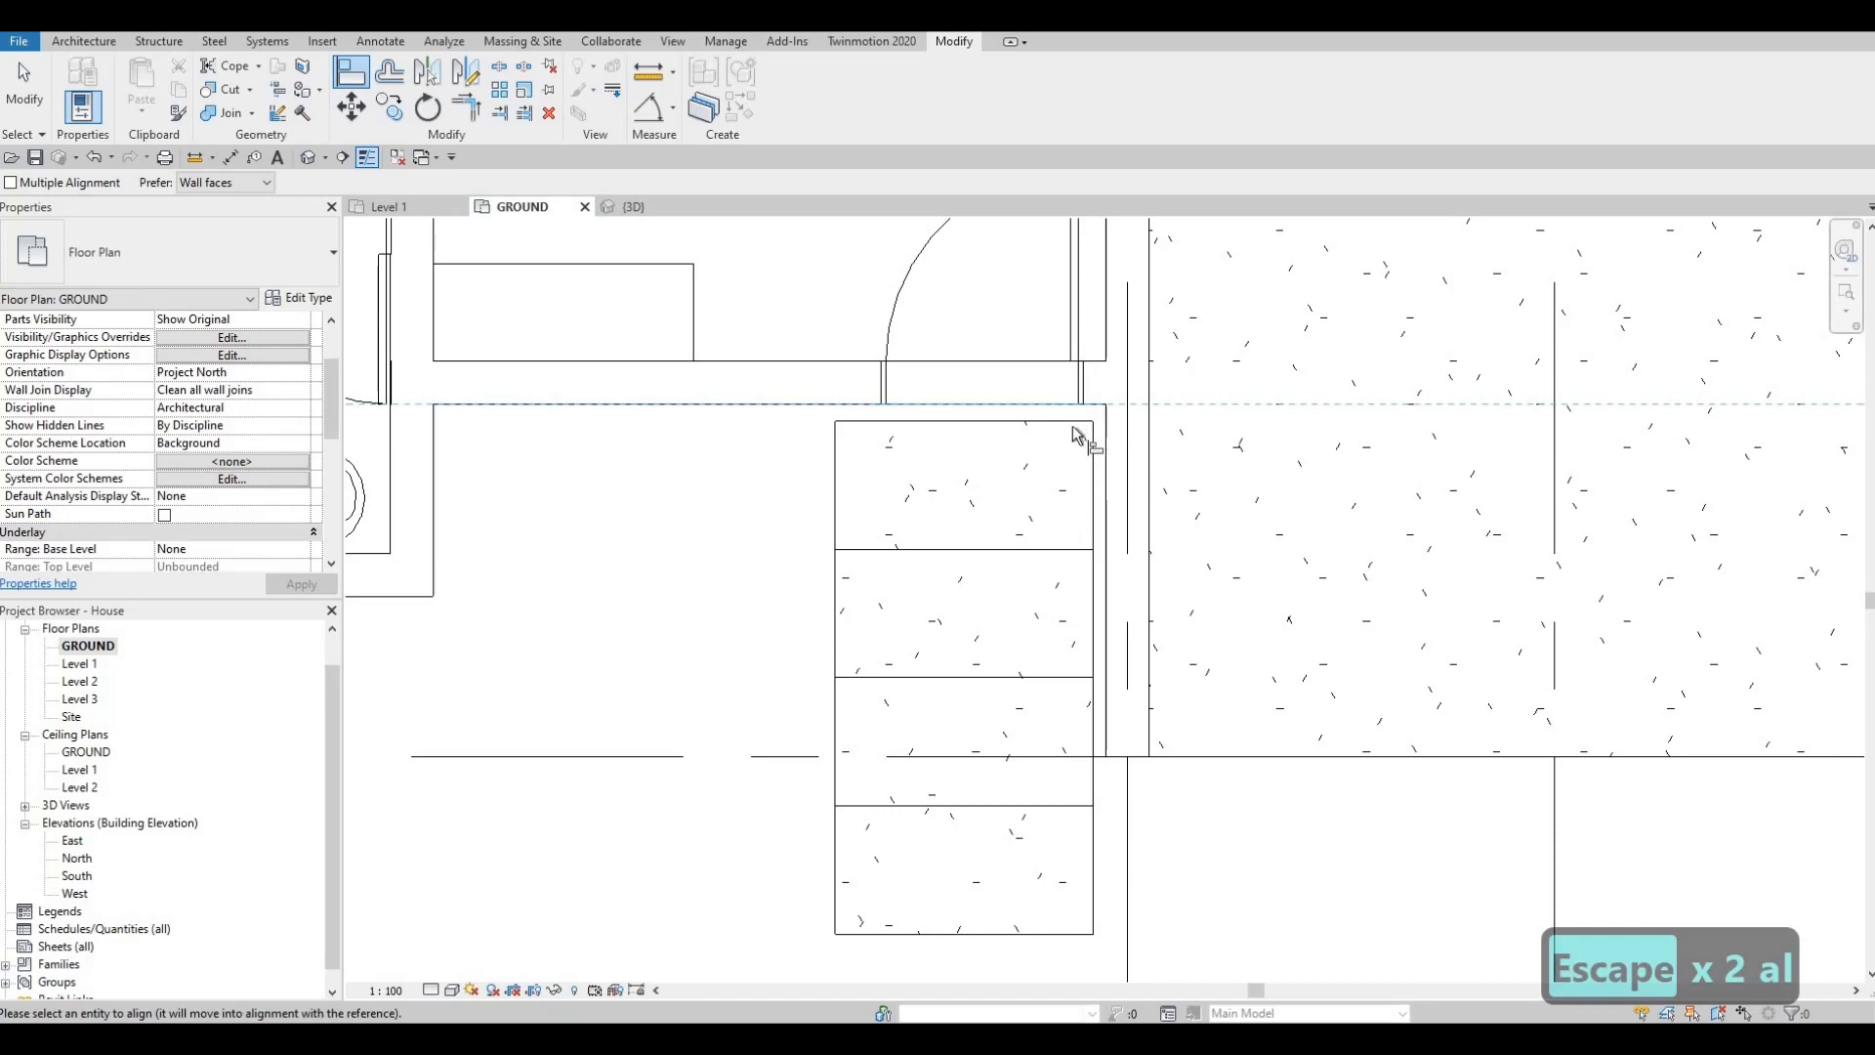
left_click(1086, 434)
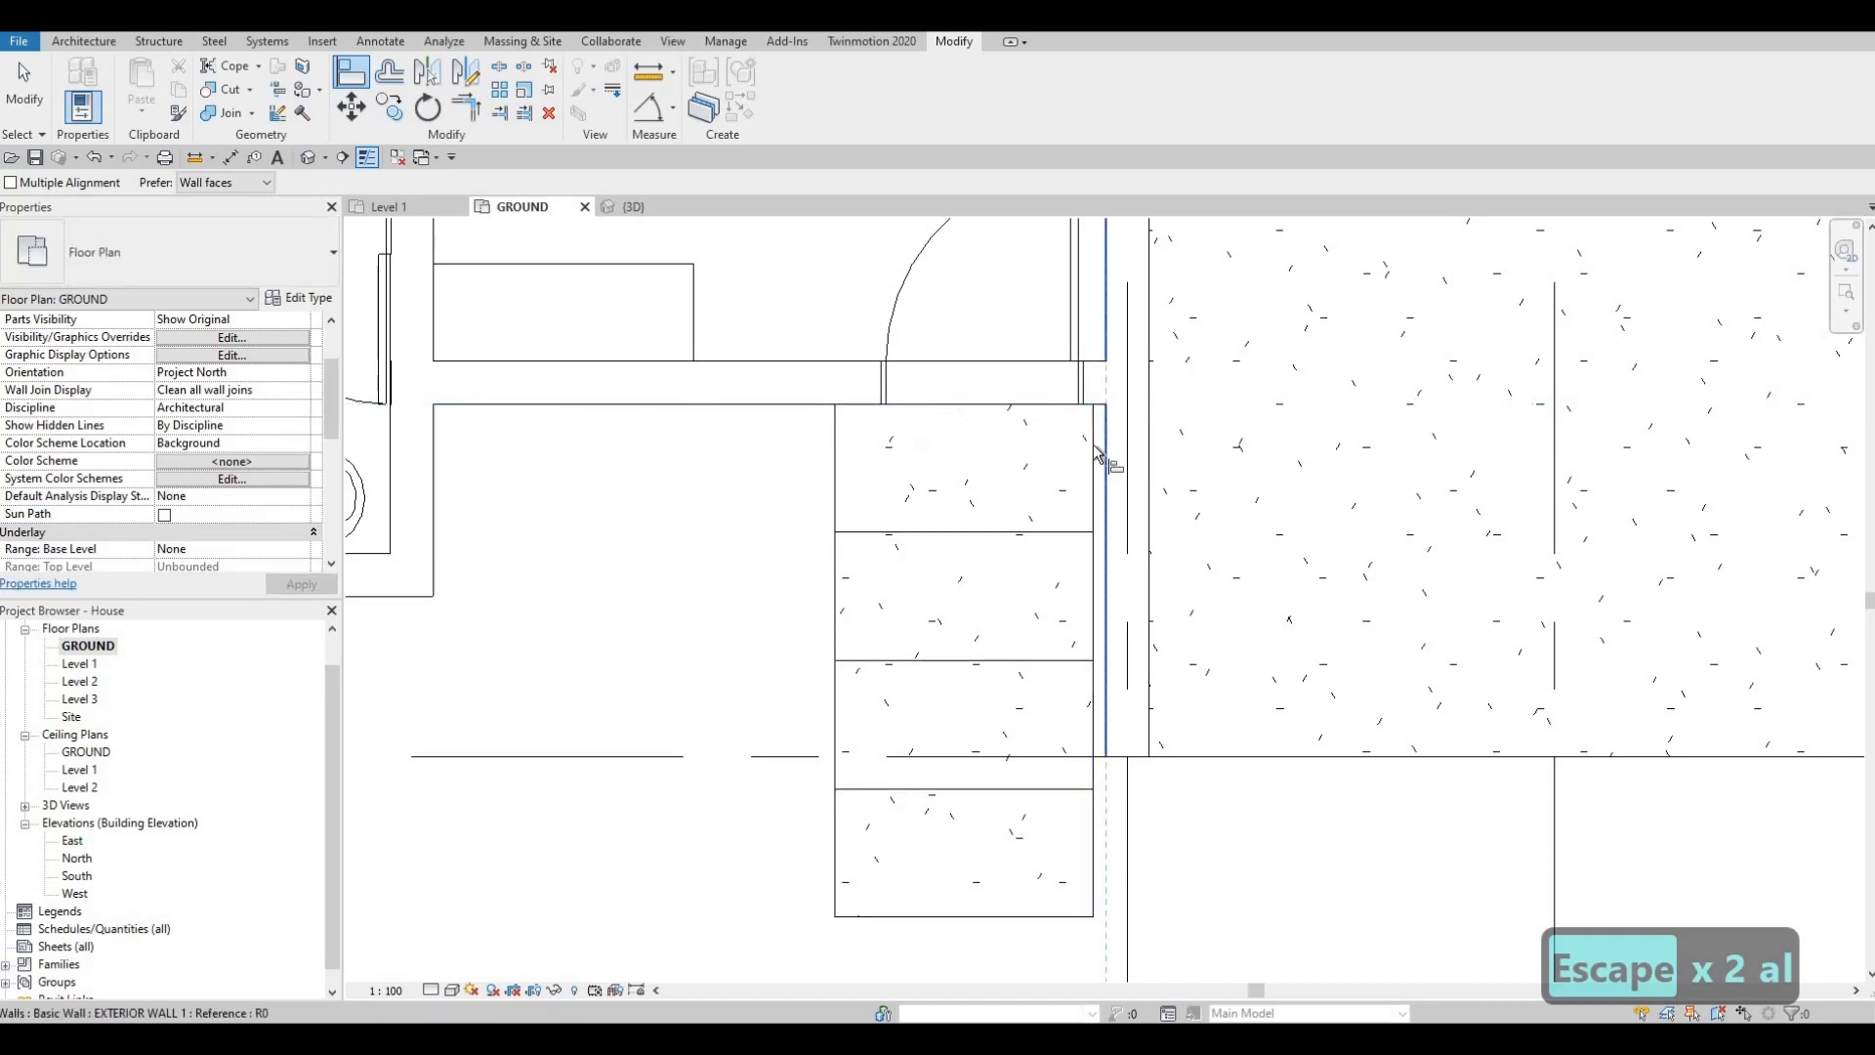
scroll(1080, 552, "down", 4)
key("Escape")
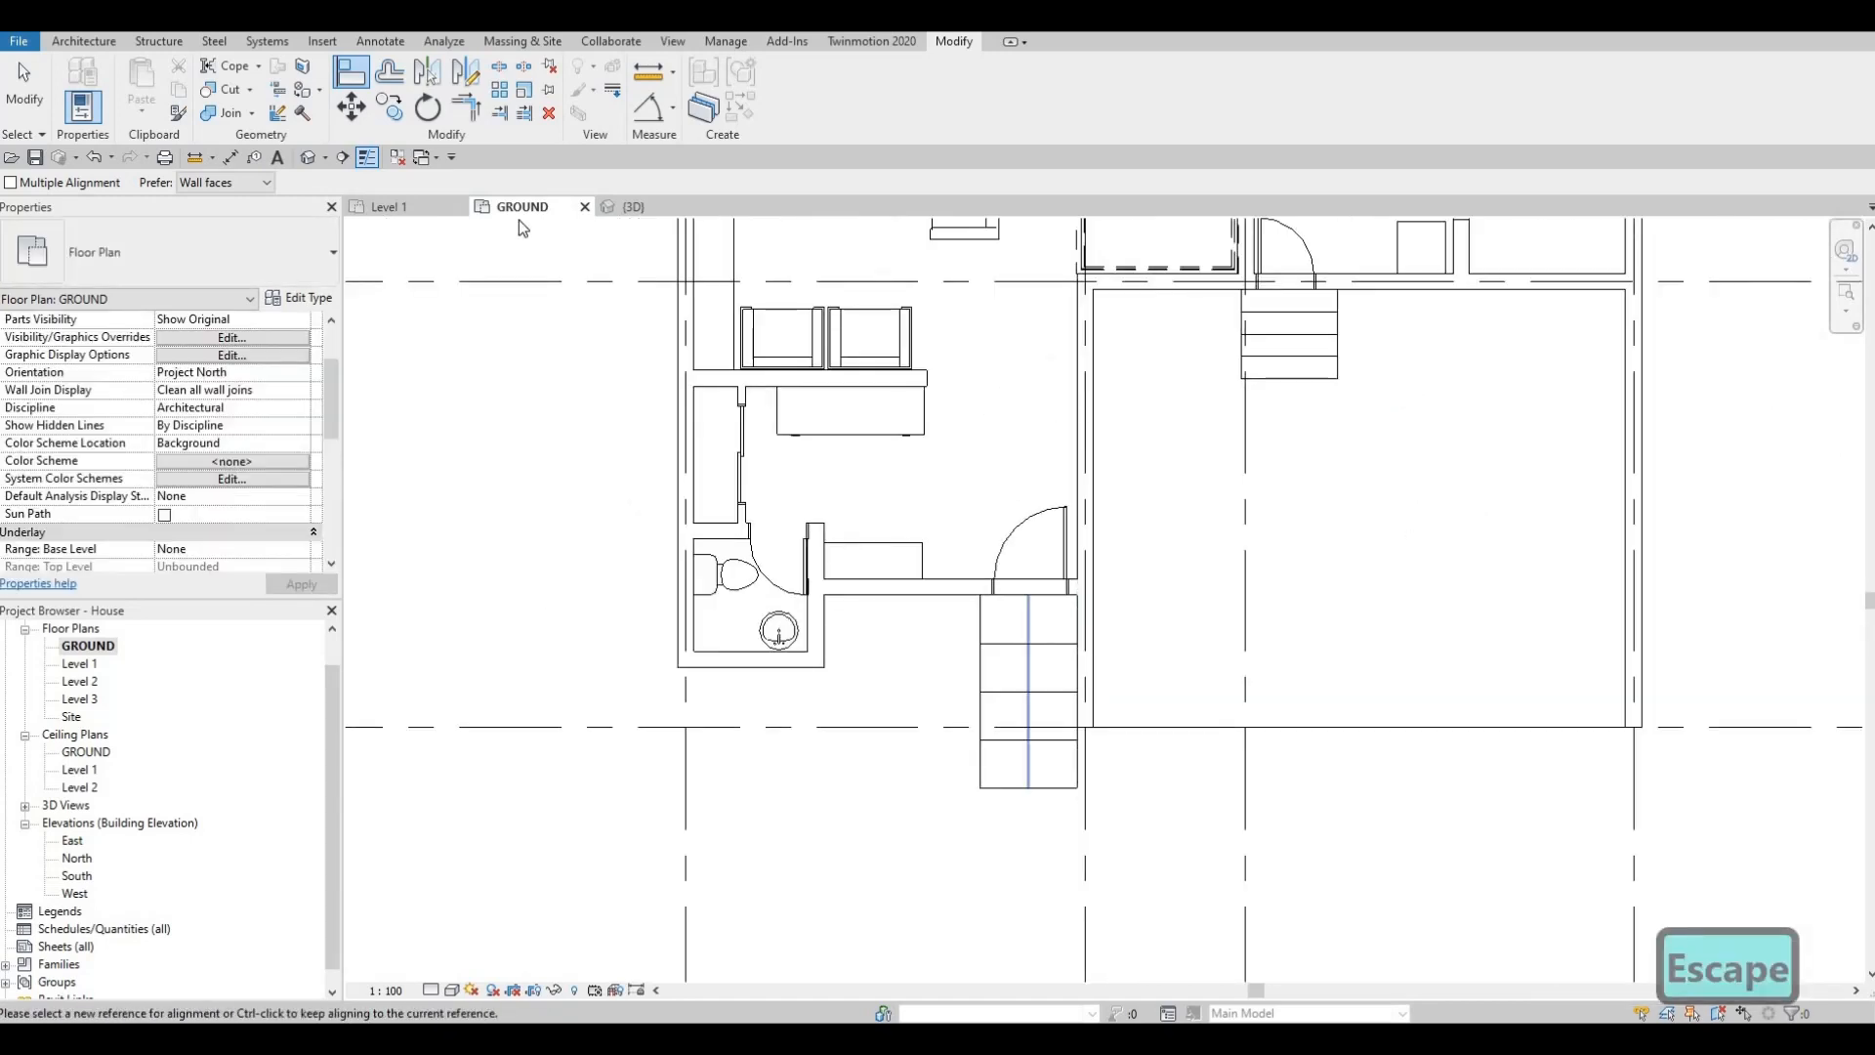
key("Escape")
Step: Examine the entrance stair's type properties and calculation rules from the 3D view, without changing them
left_click(635, 206)
middle_click_drag(834, 586, 799, 653)
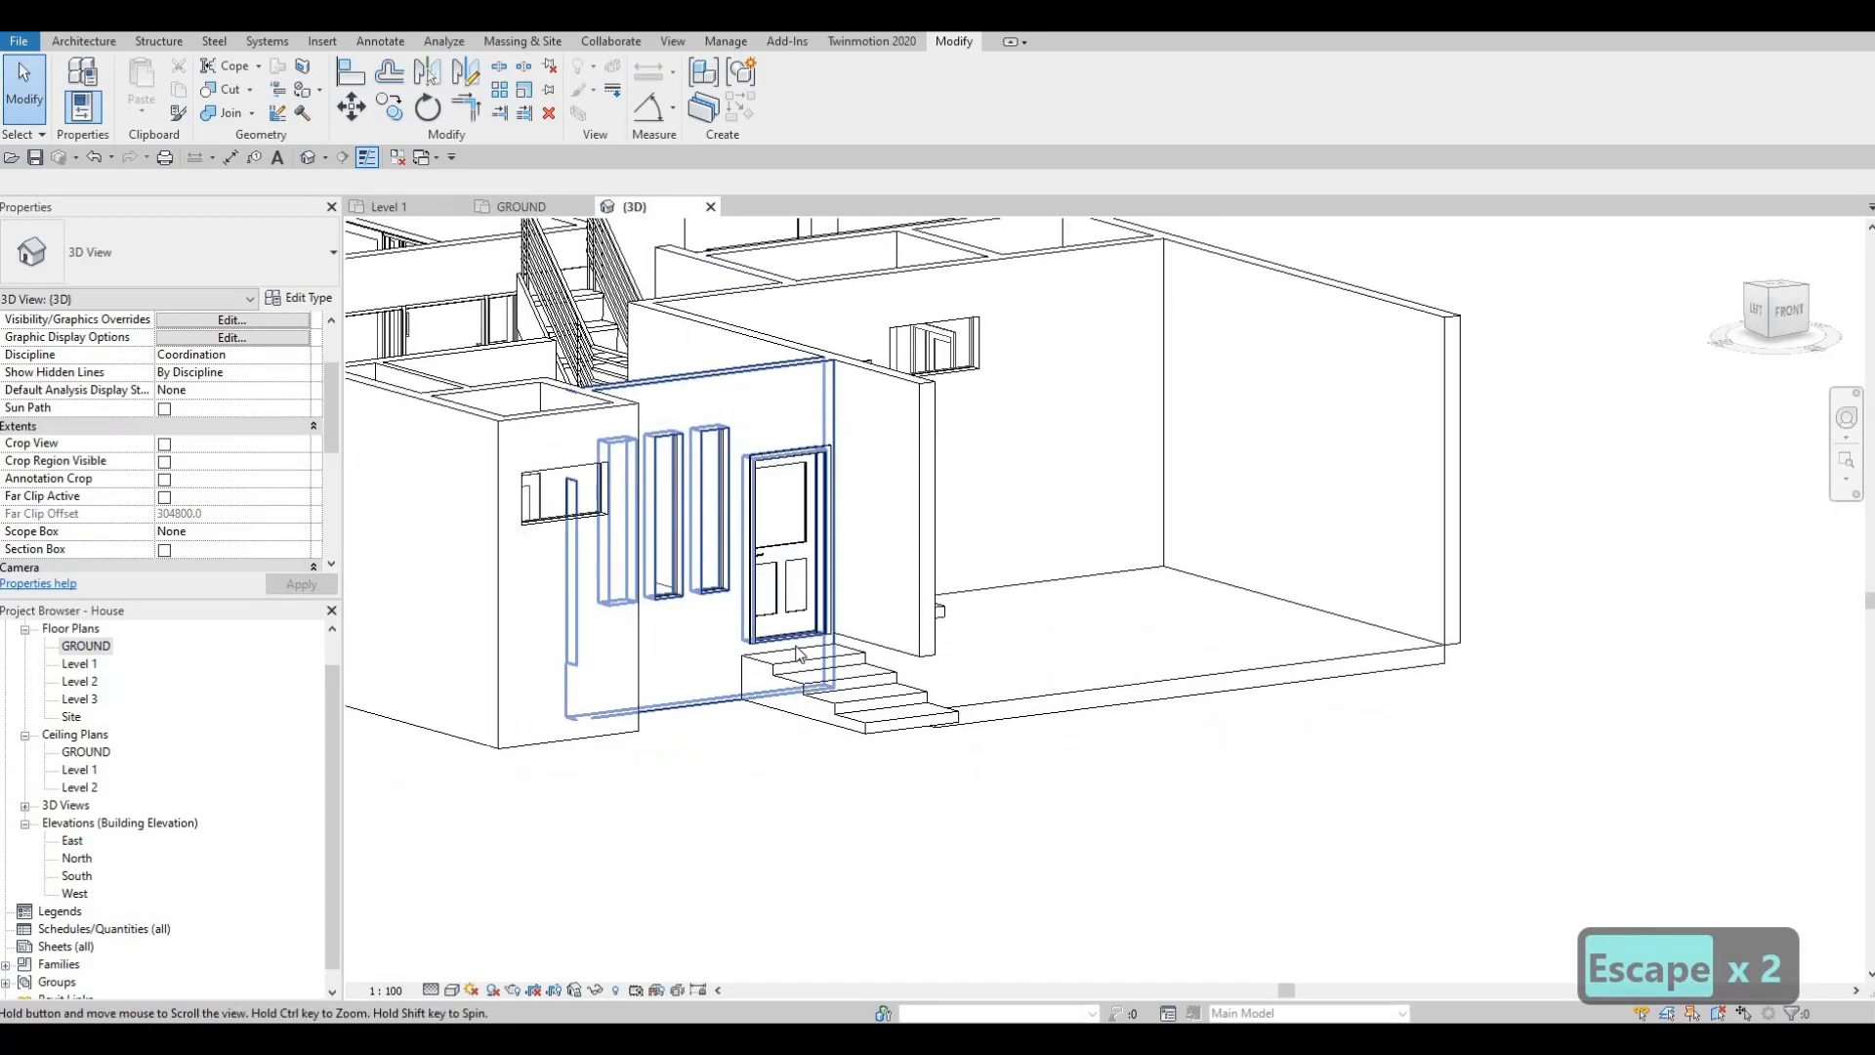
scroll(798, 652, "up", 3)
left_click(799, 653)
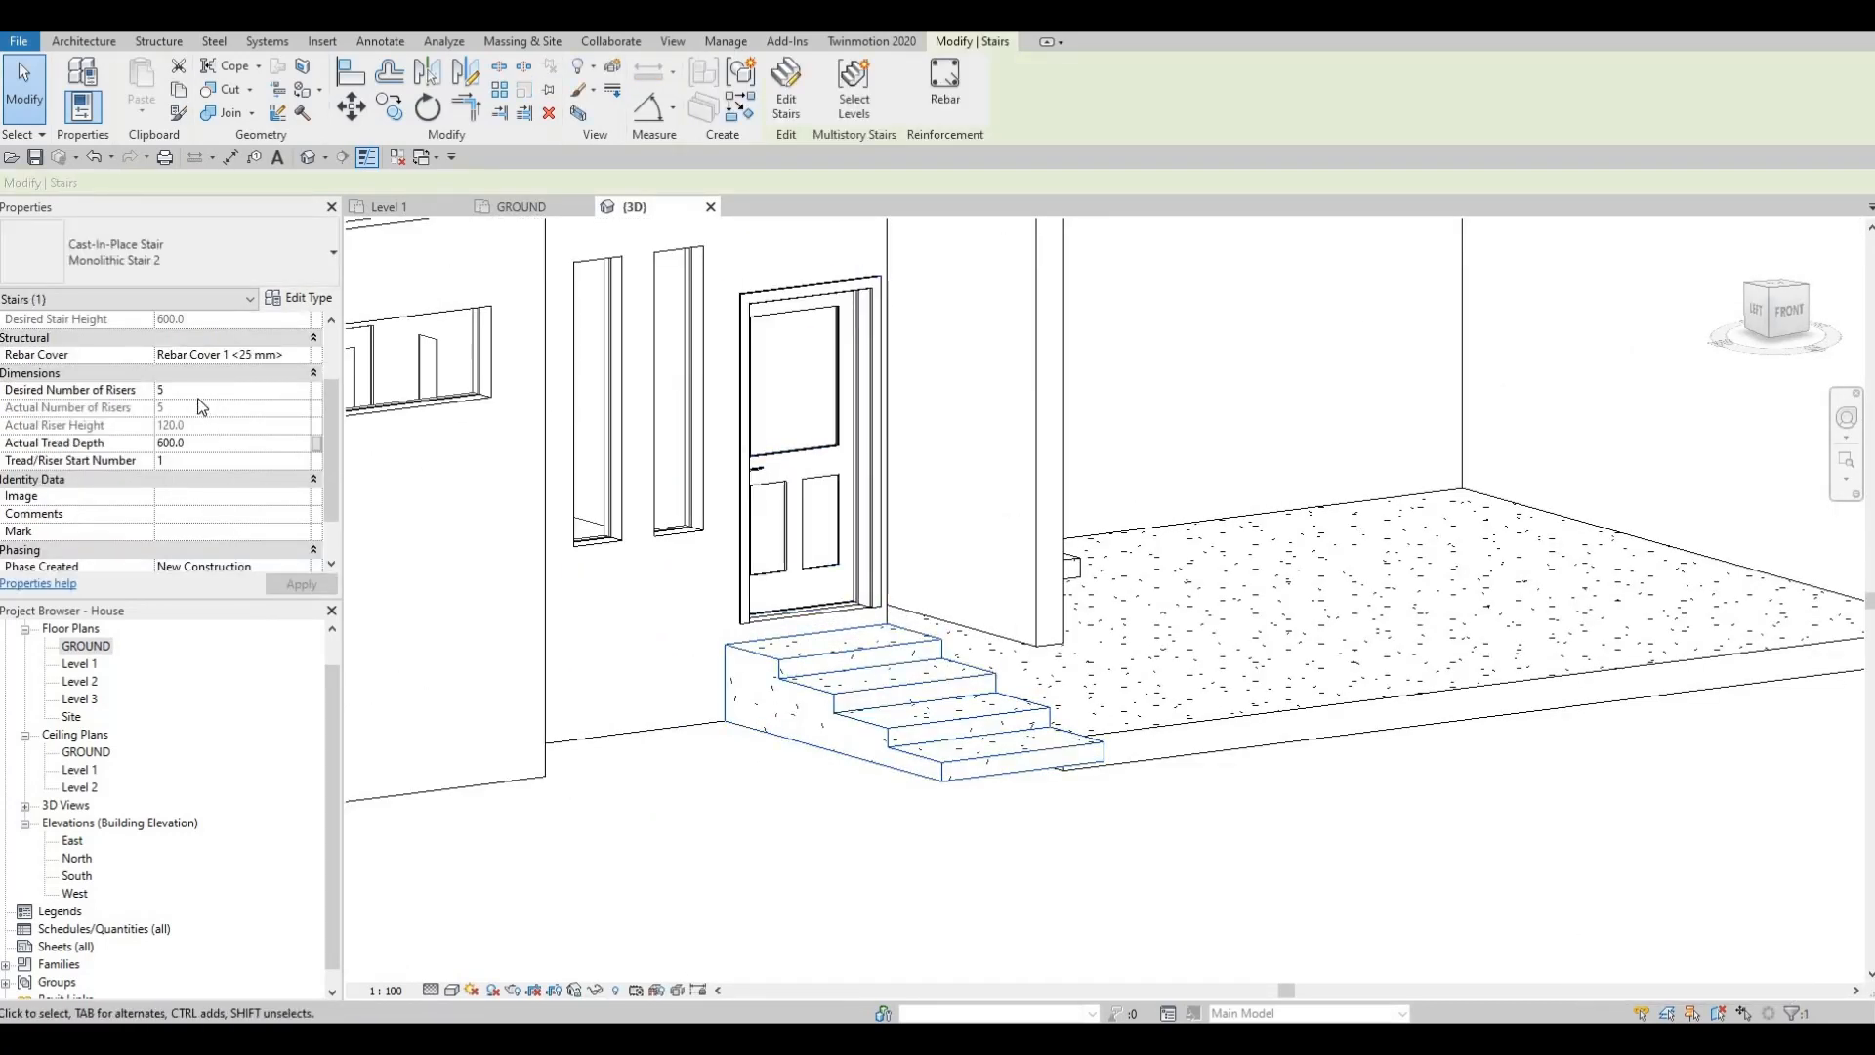
left_click(296, 299)
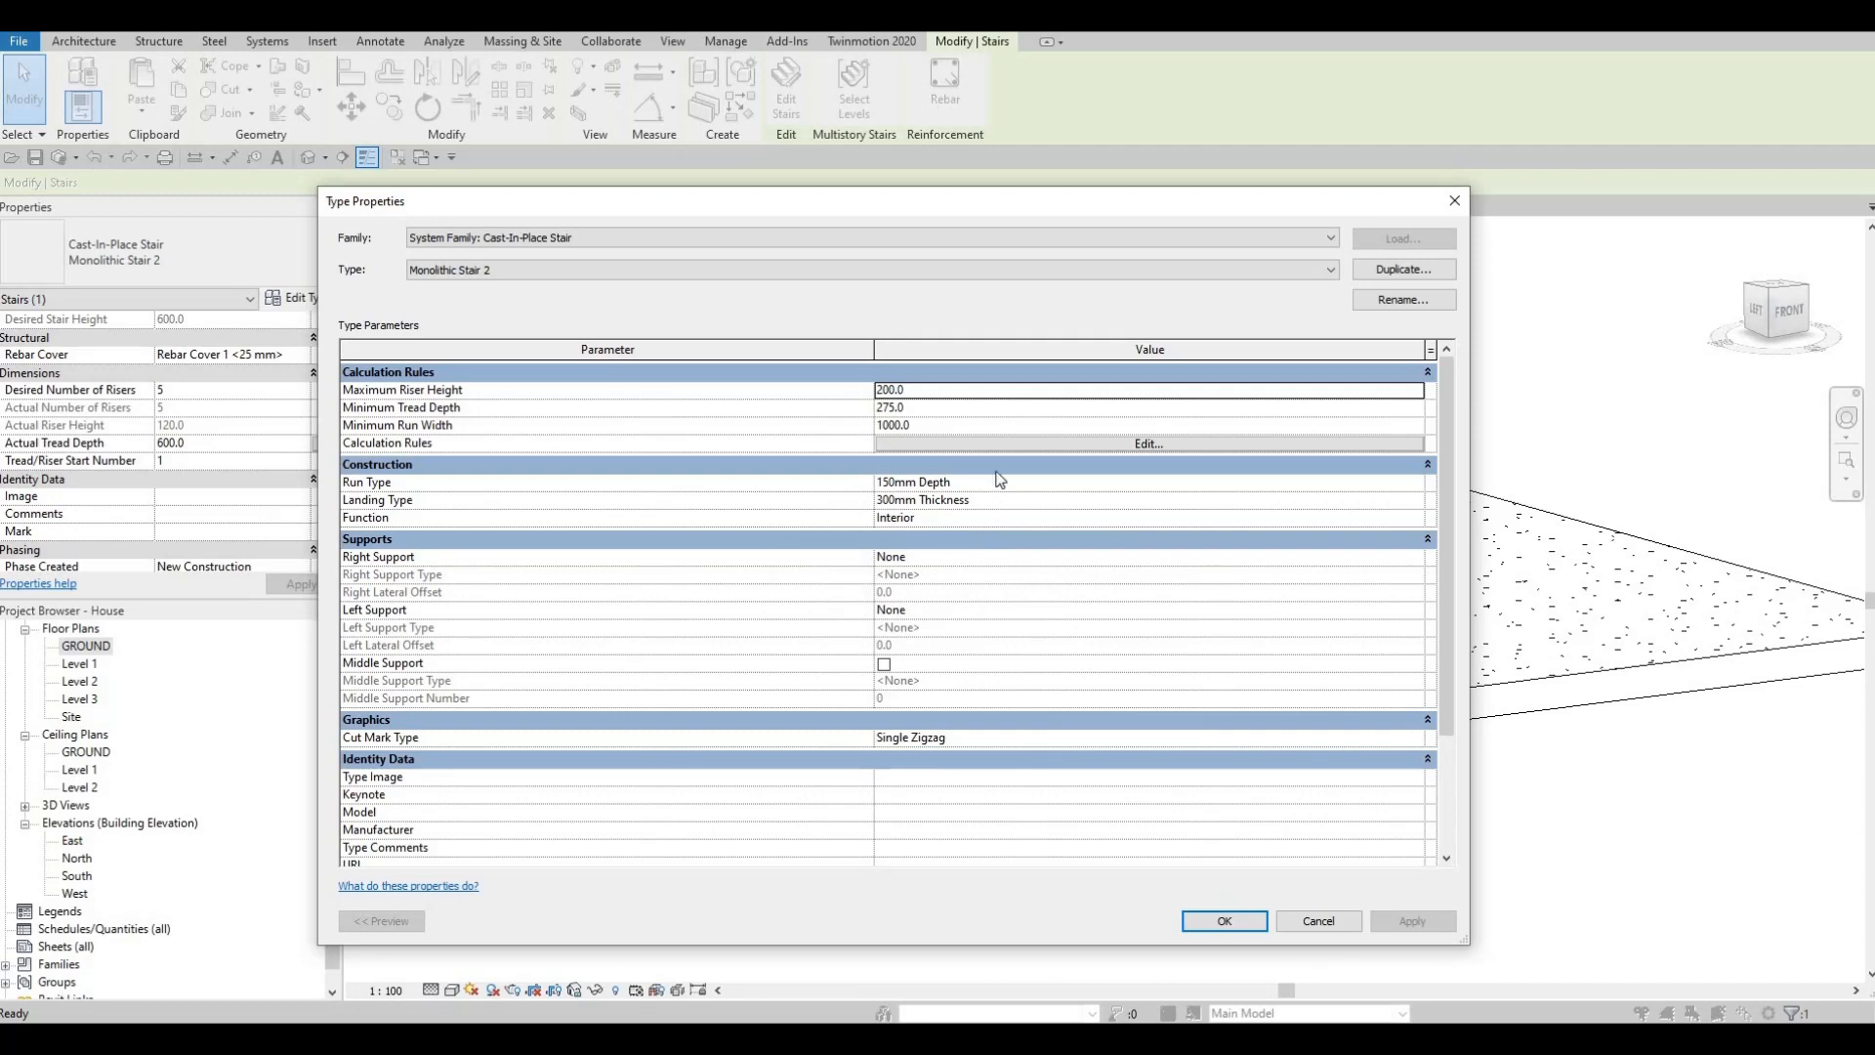
double_click(927, 388)
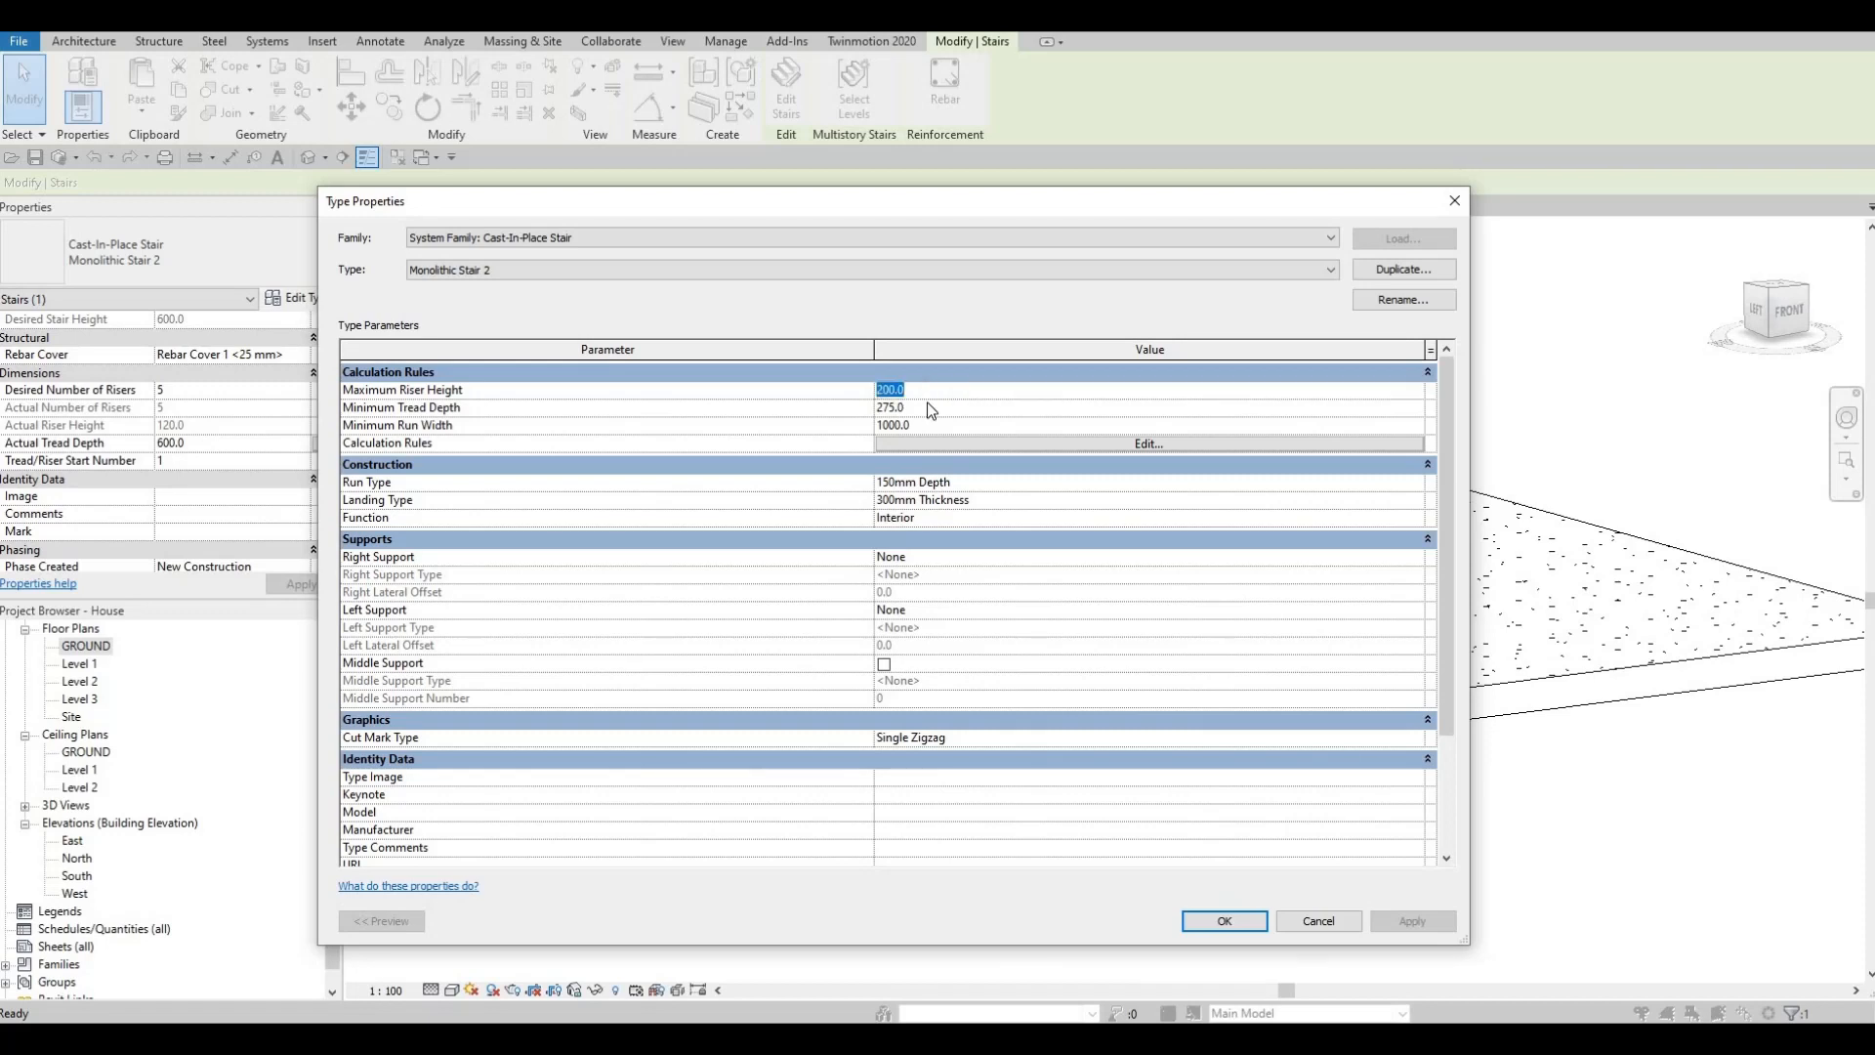
left_click(1039, 445)
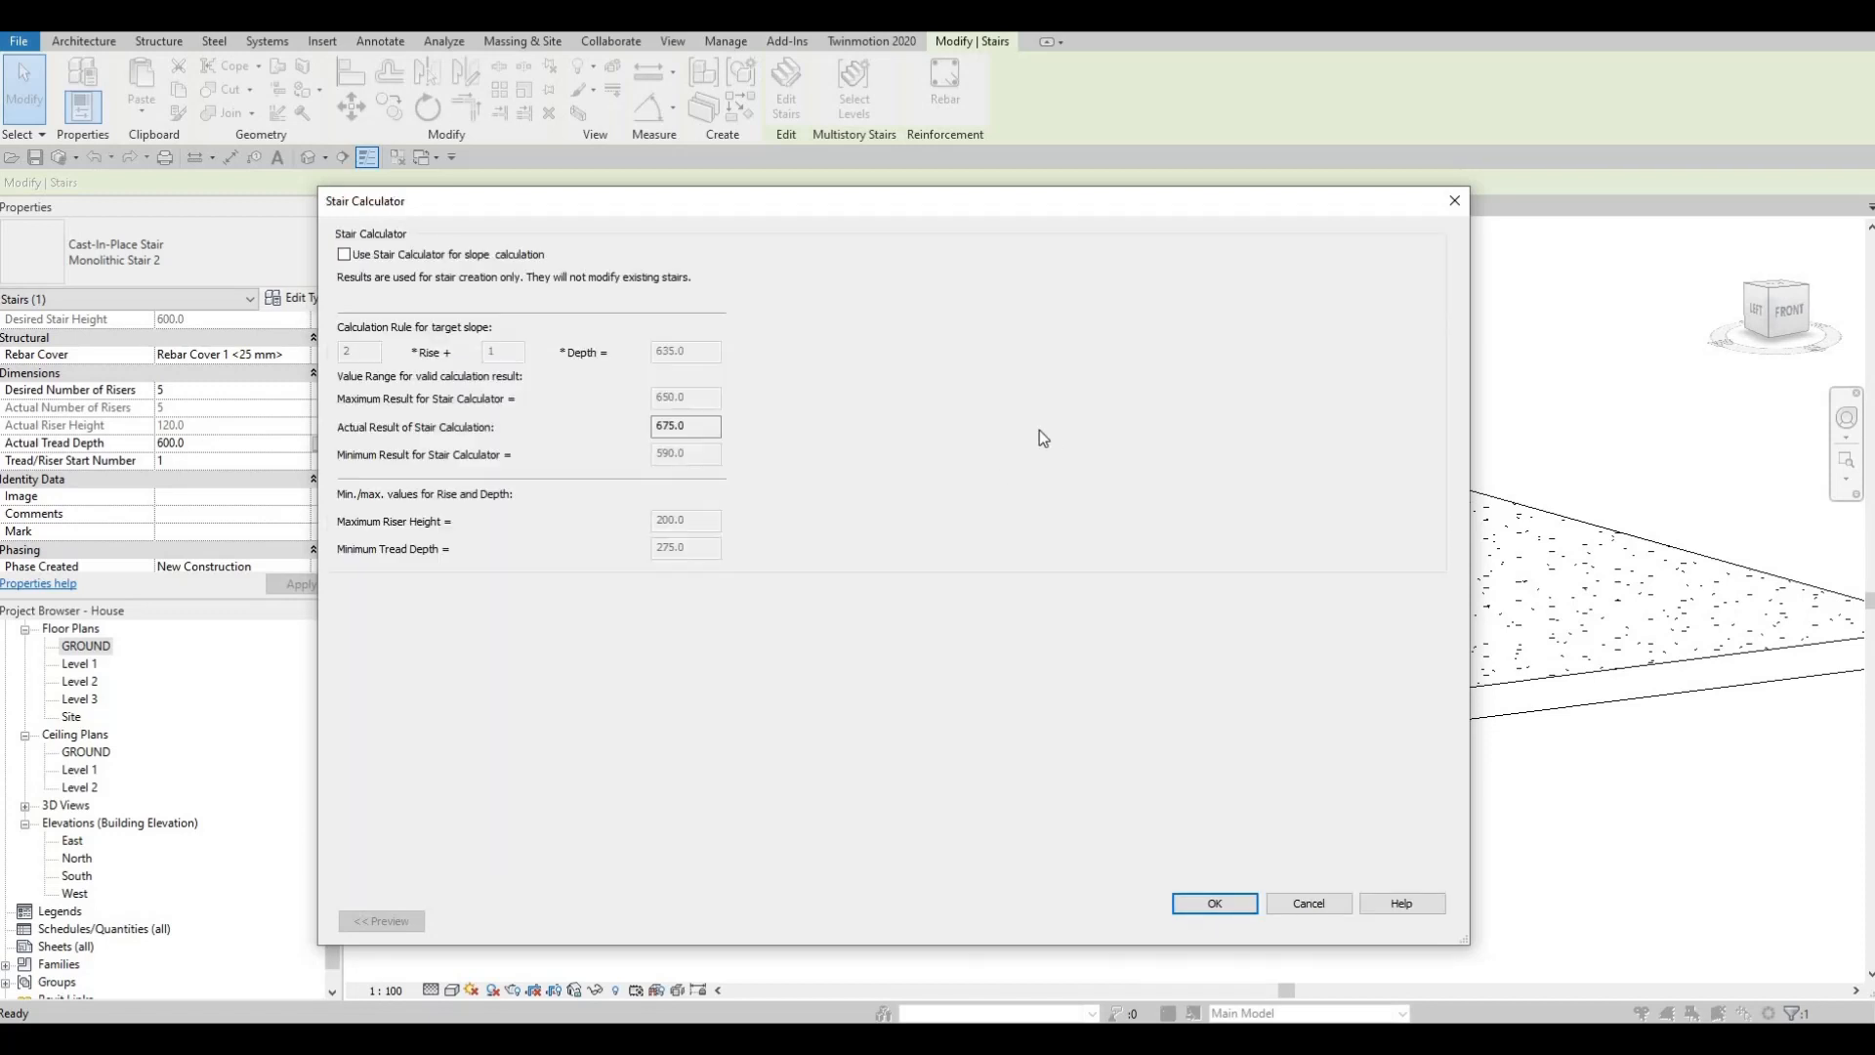
key("Escape")
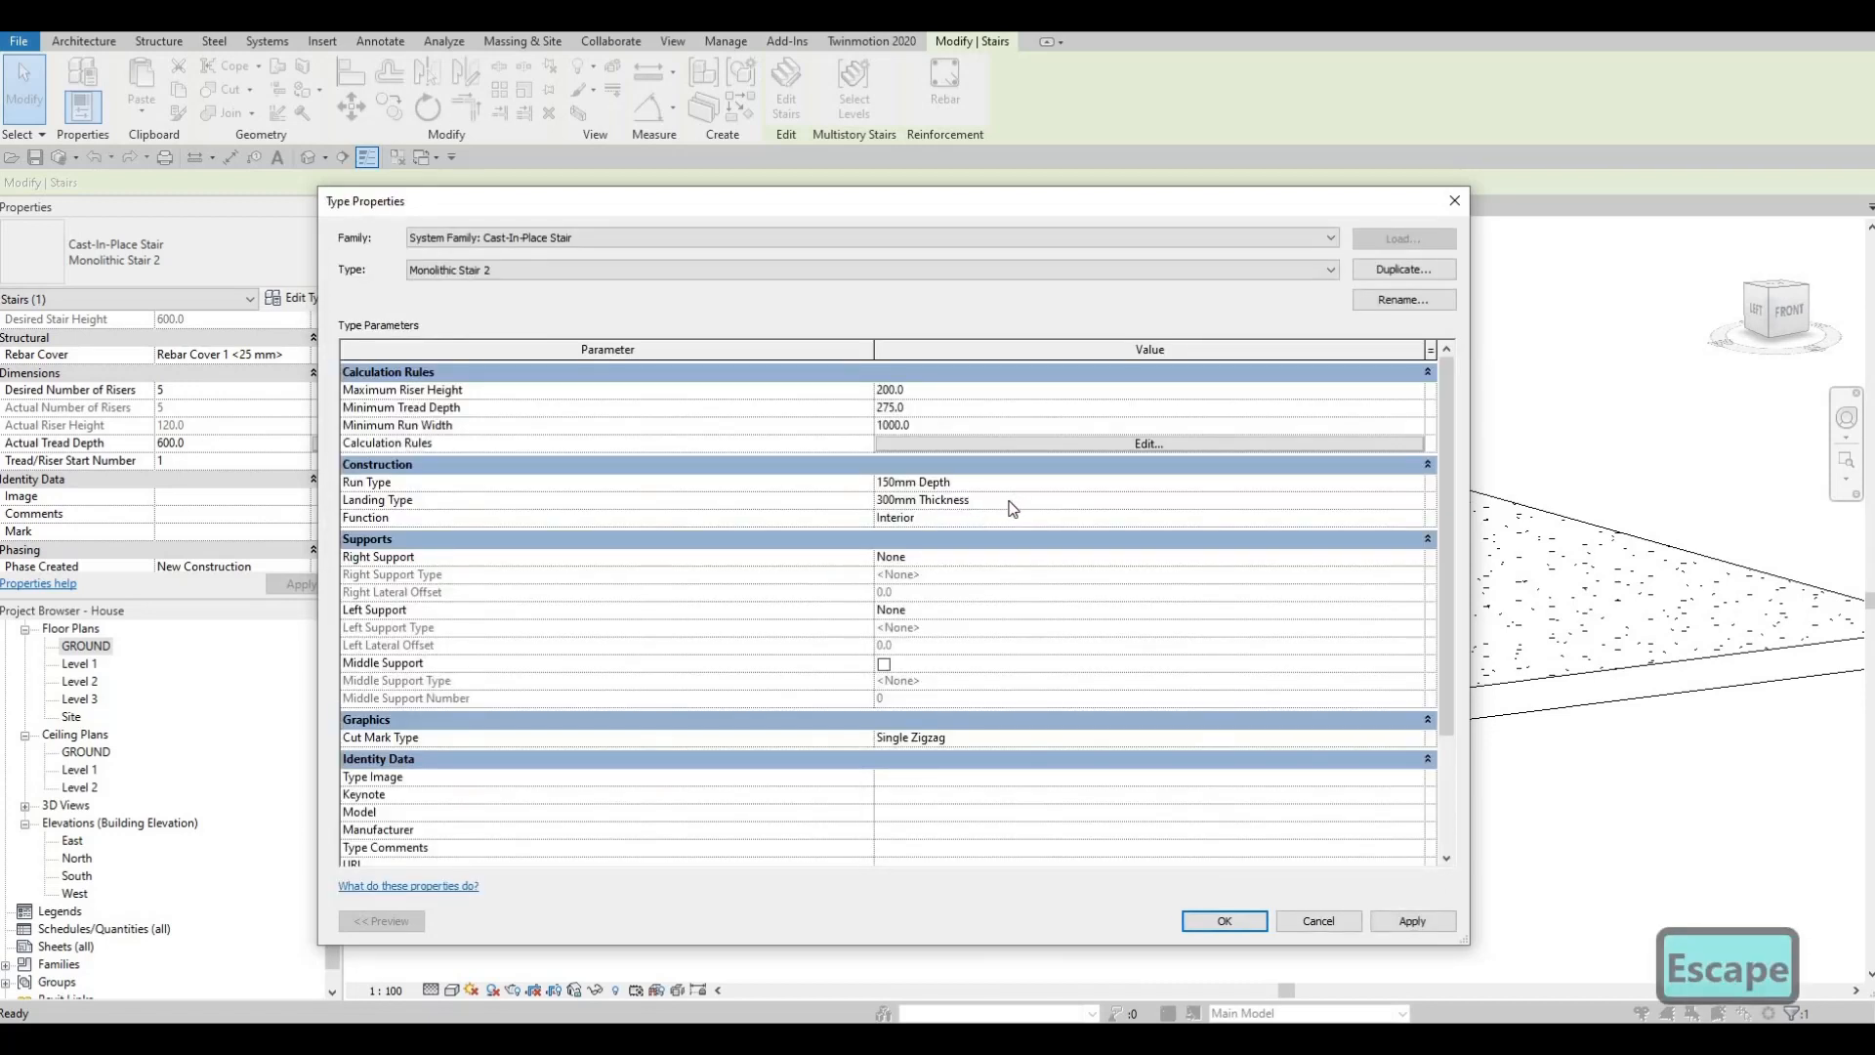
scroll(984, 619, "down", 3)
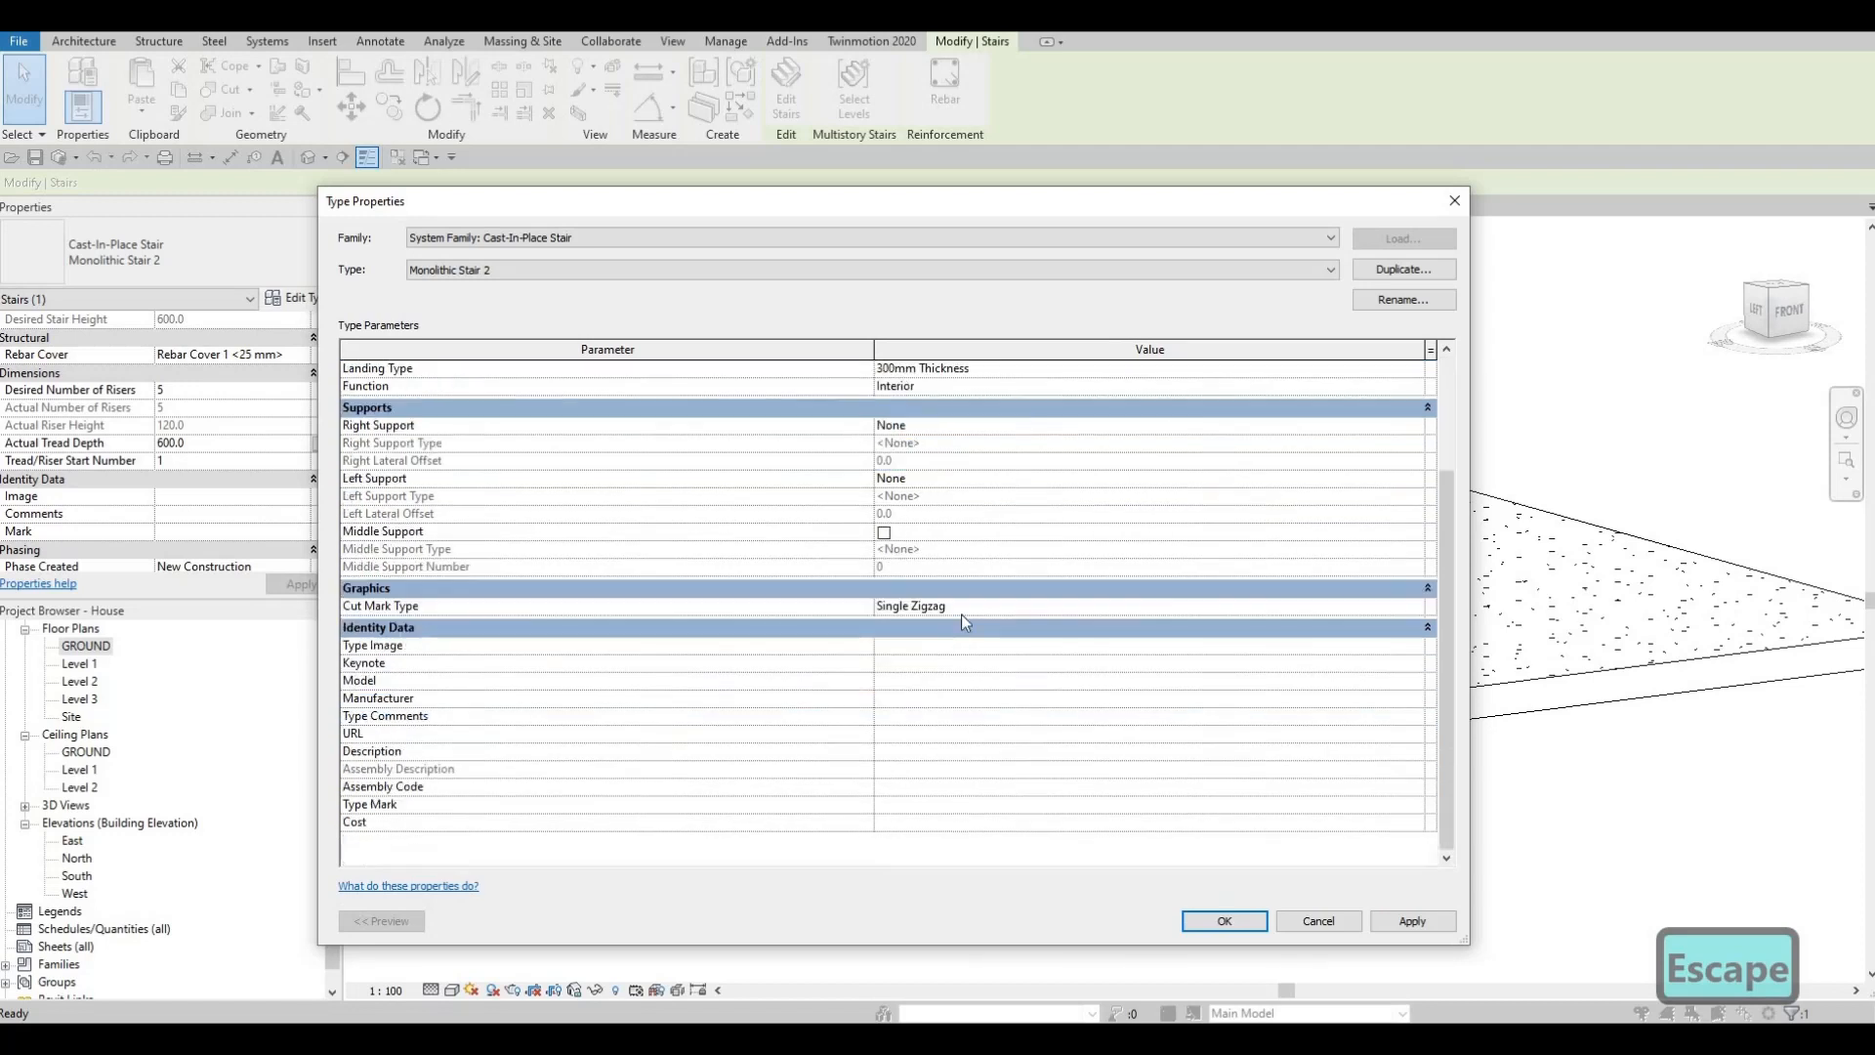
key("Escape")
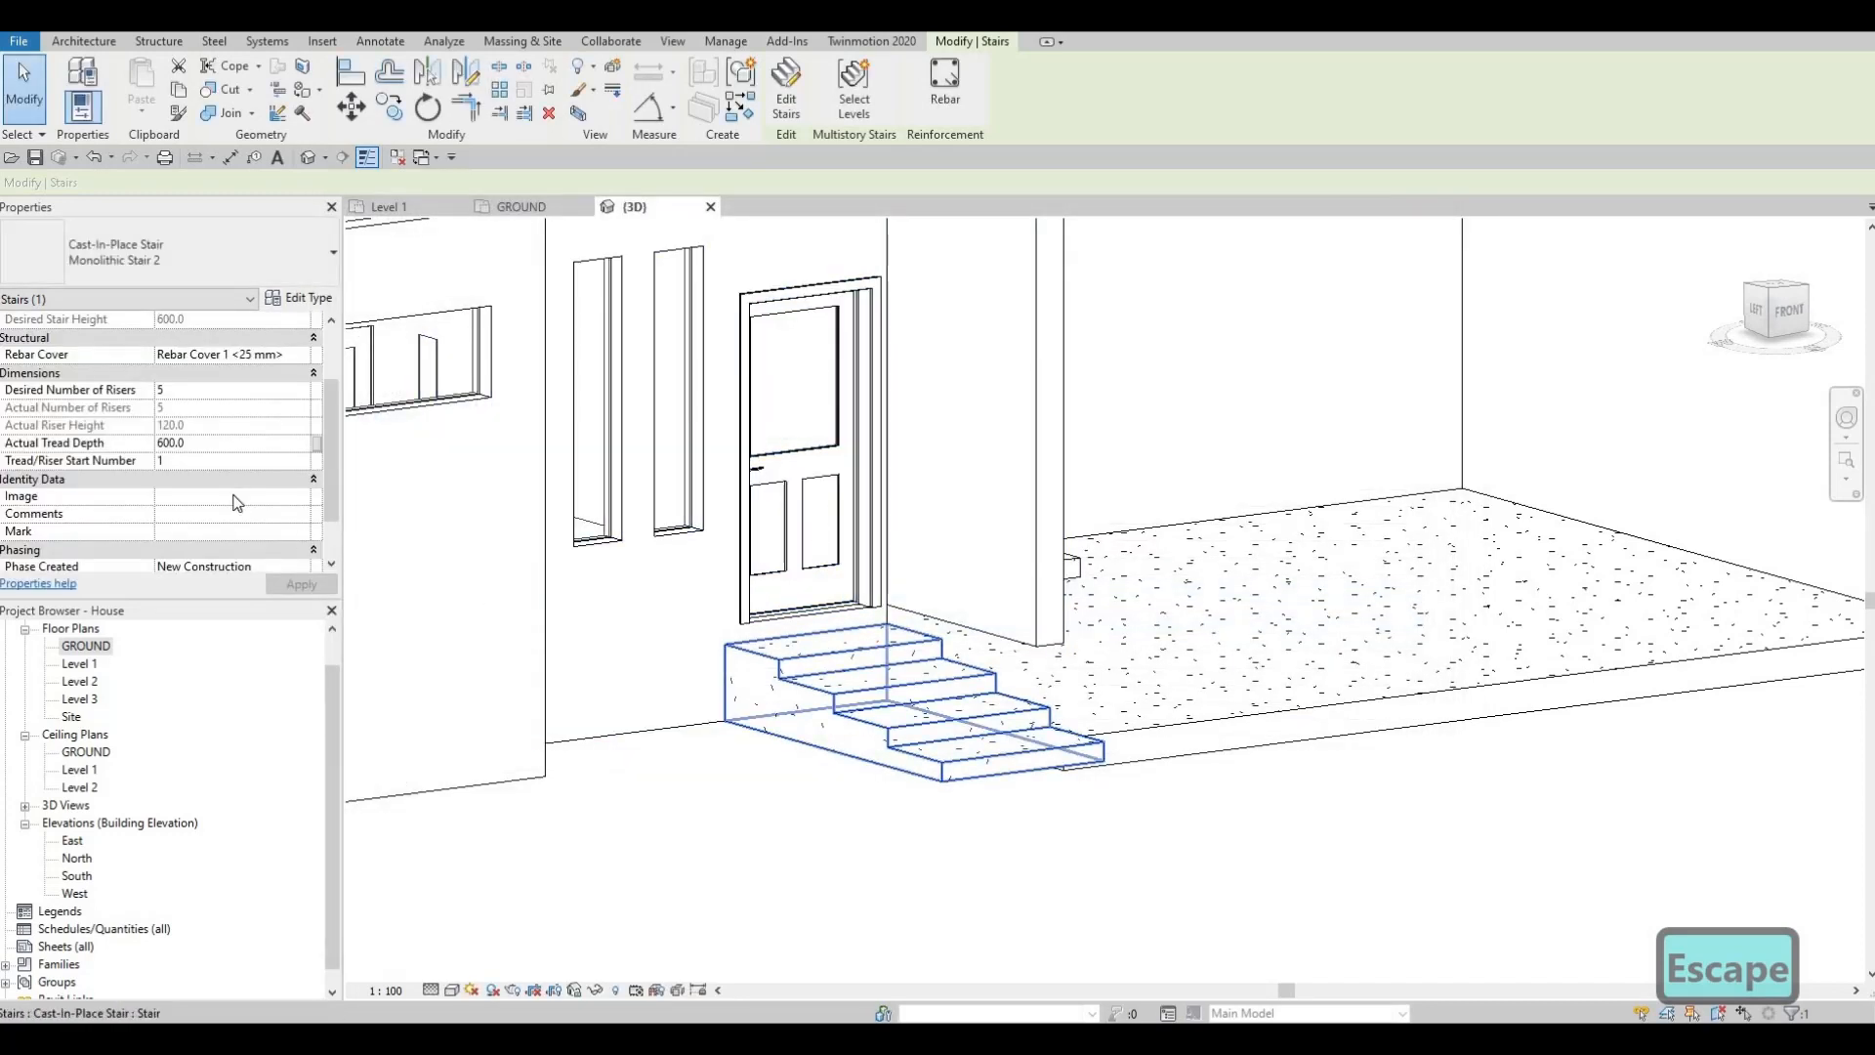
Step: Try desired riser numbers of 6 and 7 for the entrance stair
left_click(204, 395)
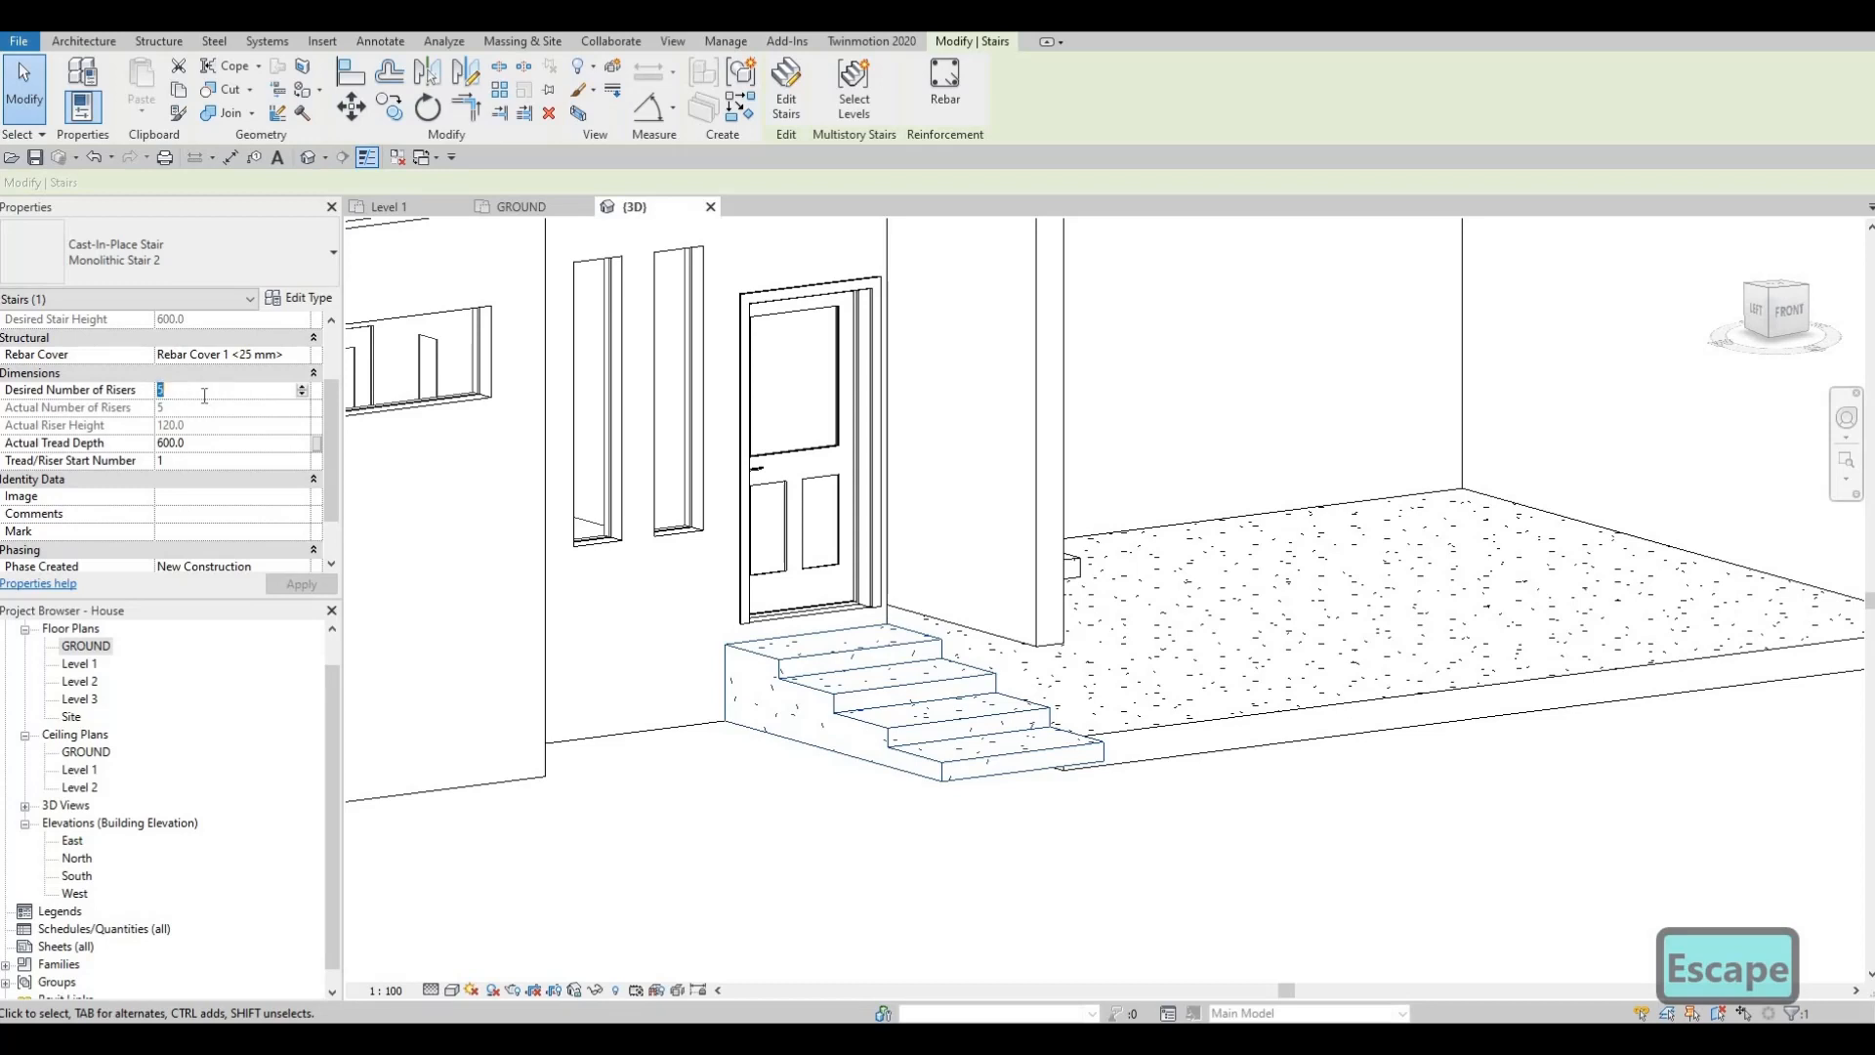
type("6")
key("Return")
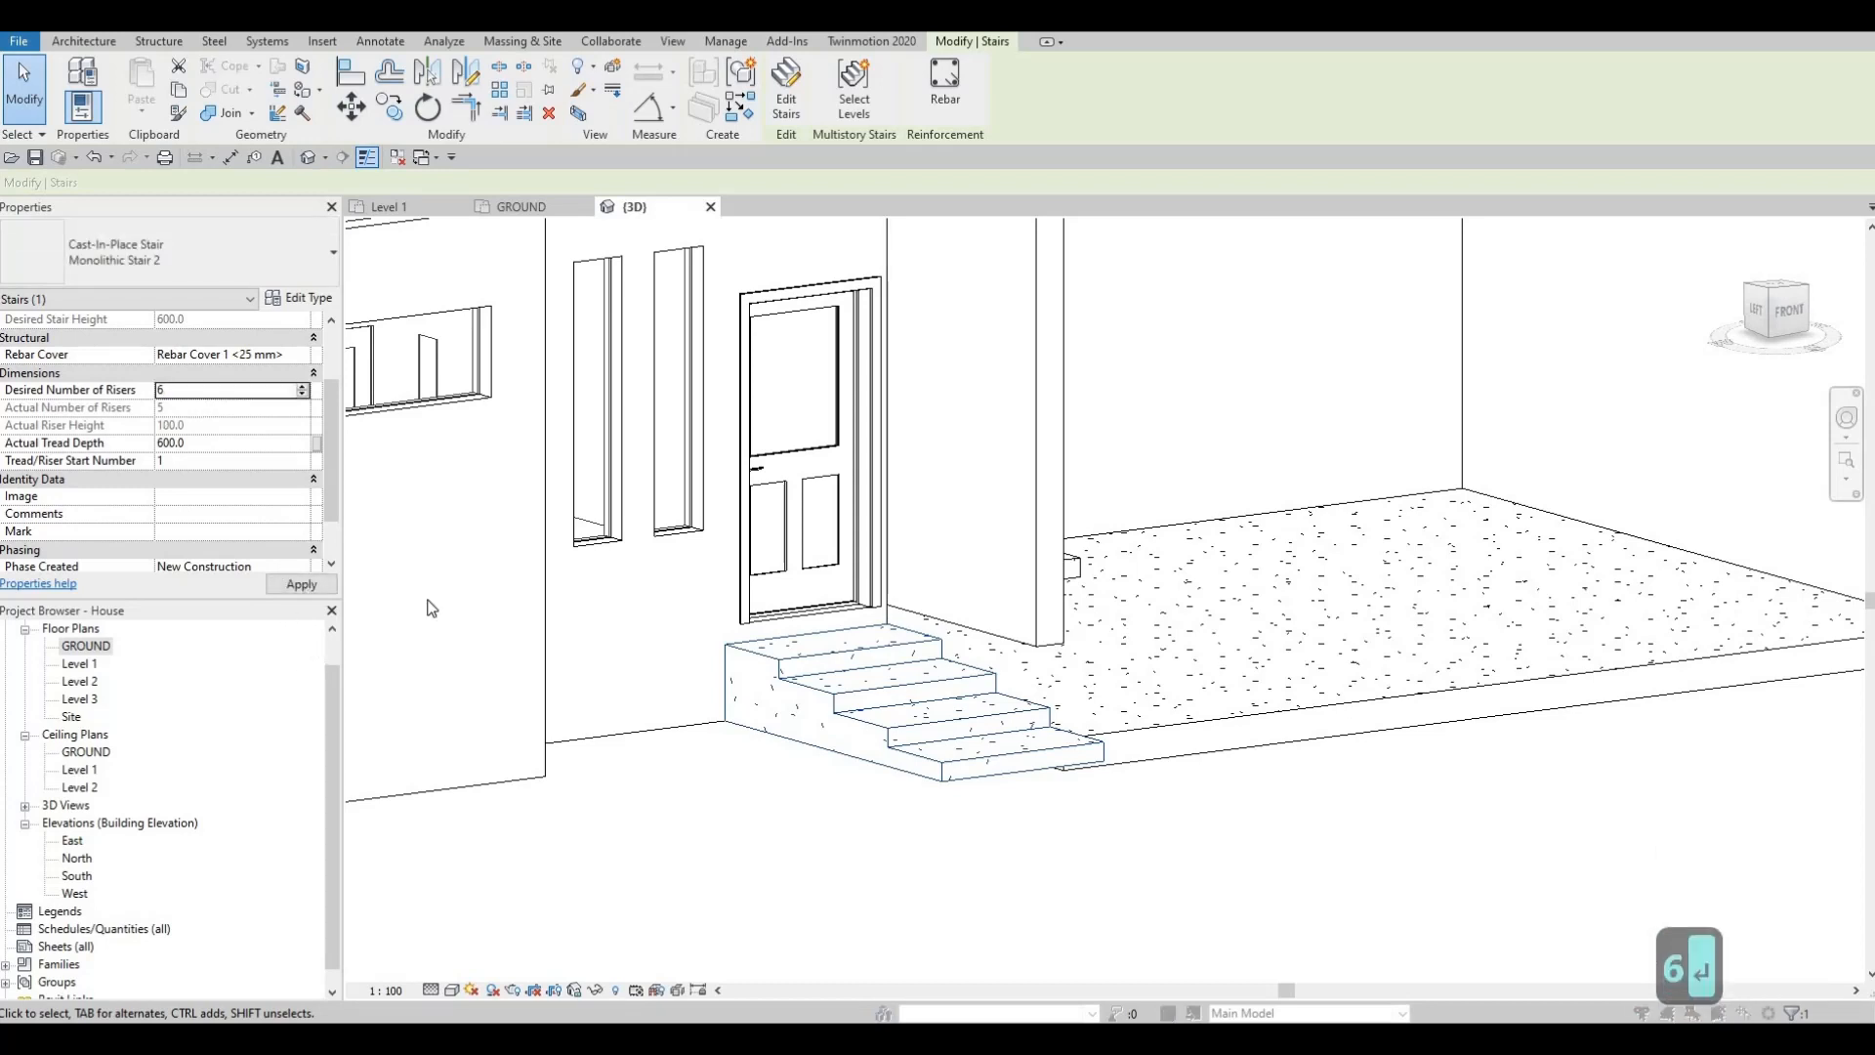
left_click(1024, 594)
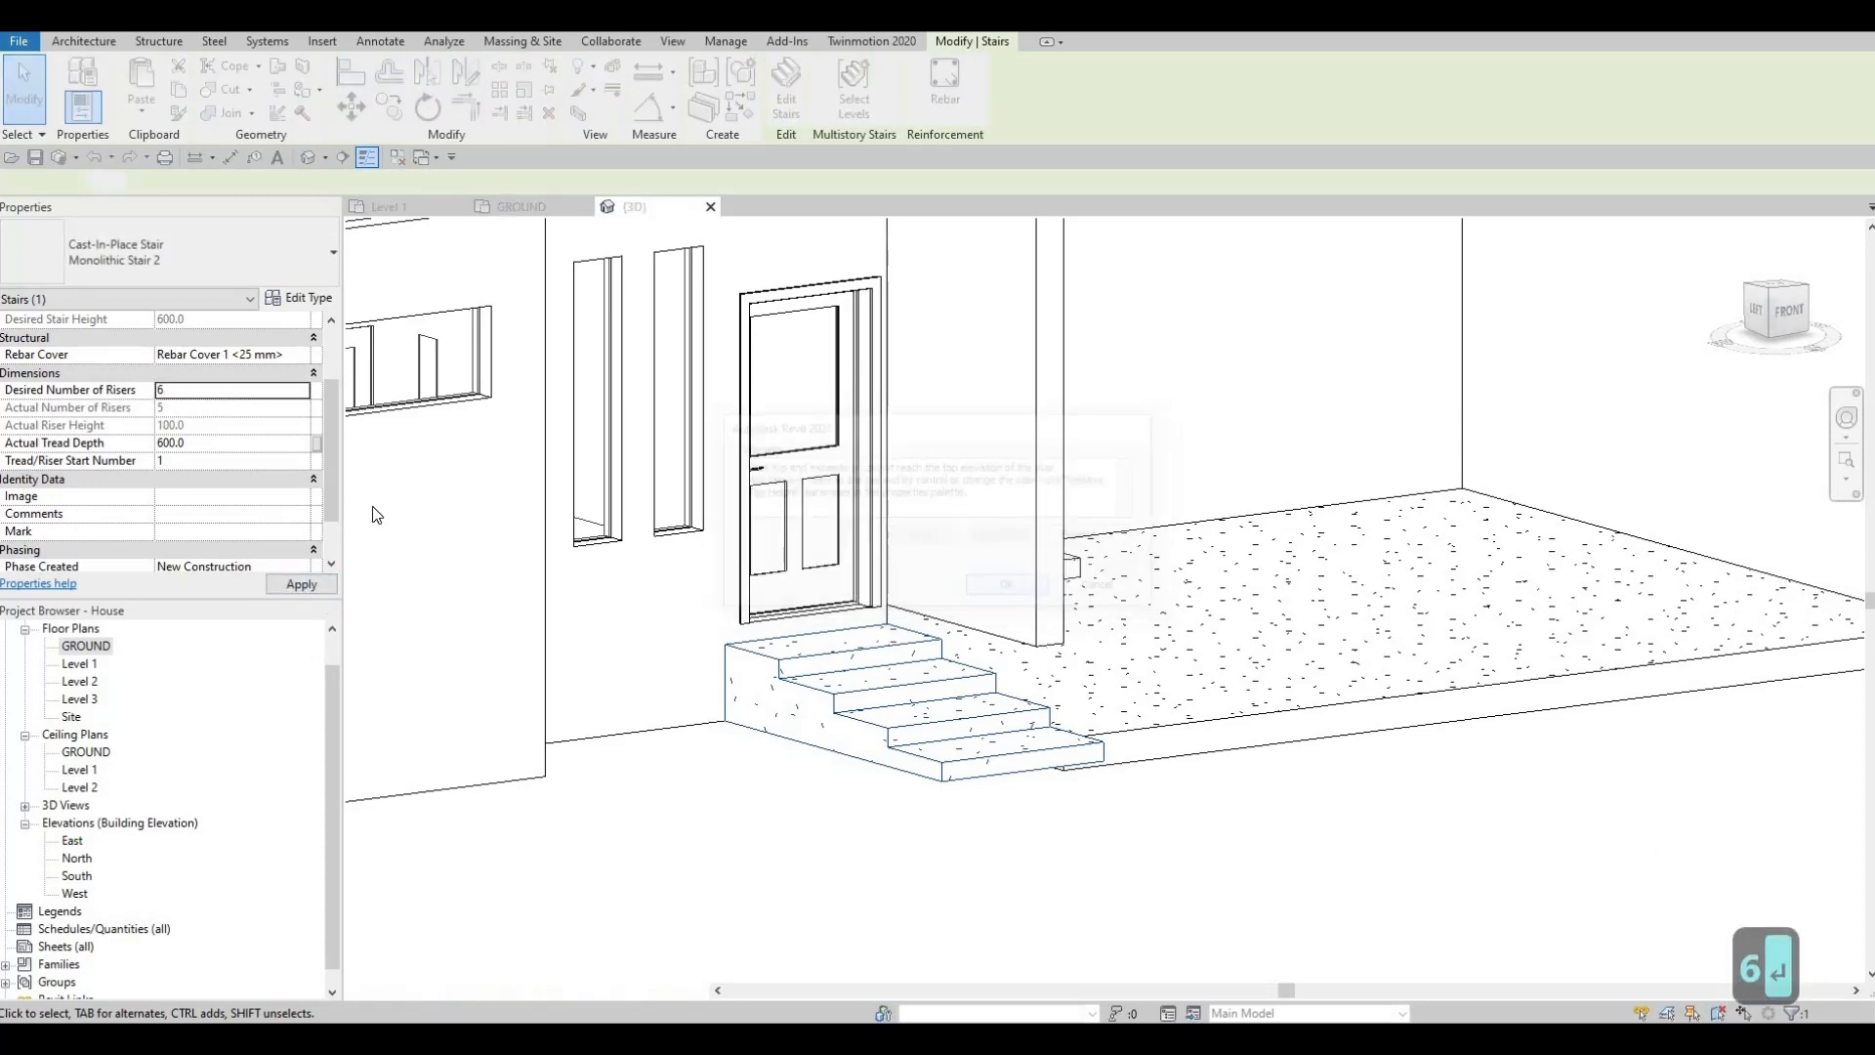
left_click(213, 392)
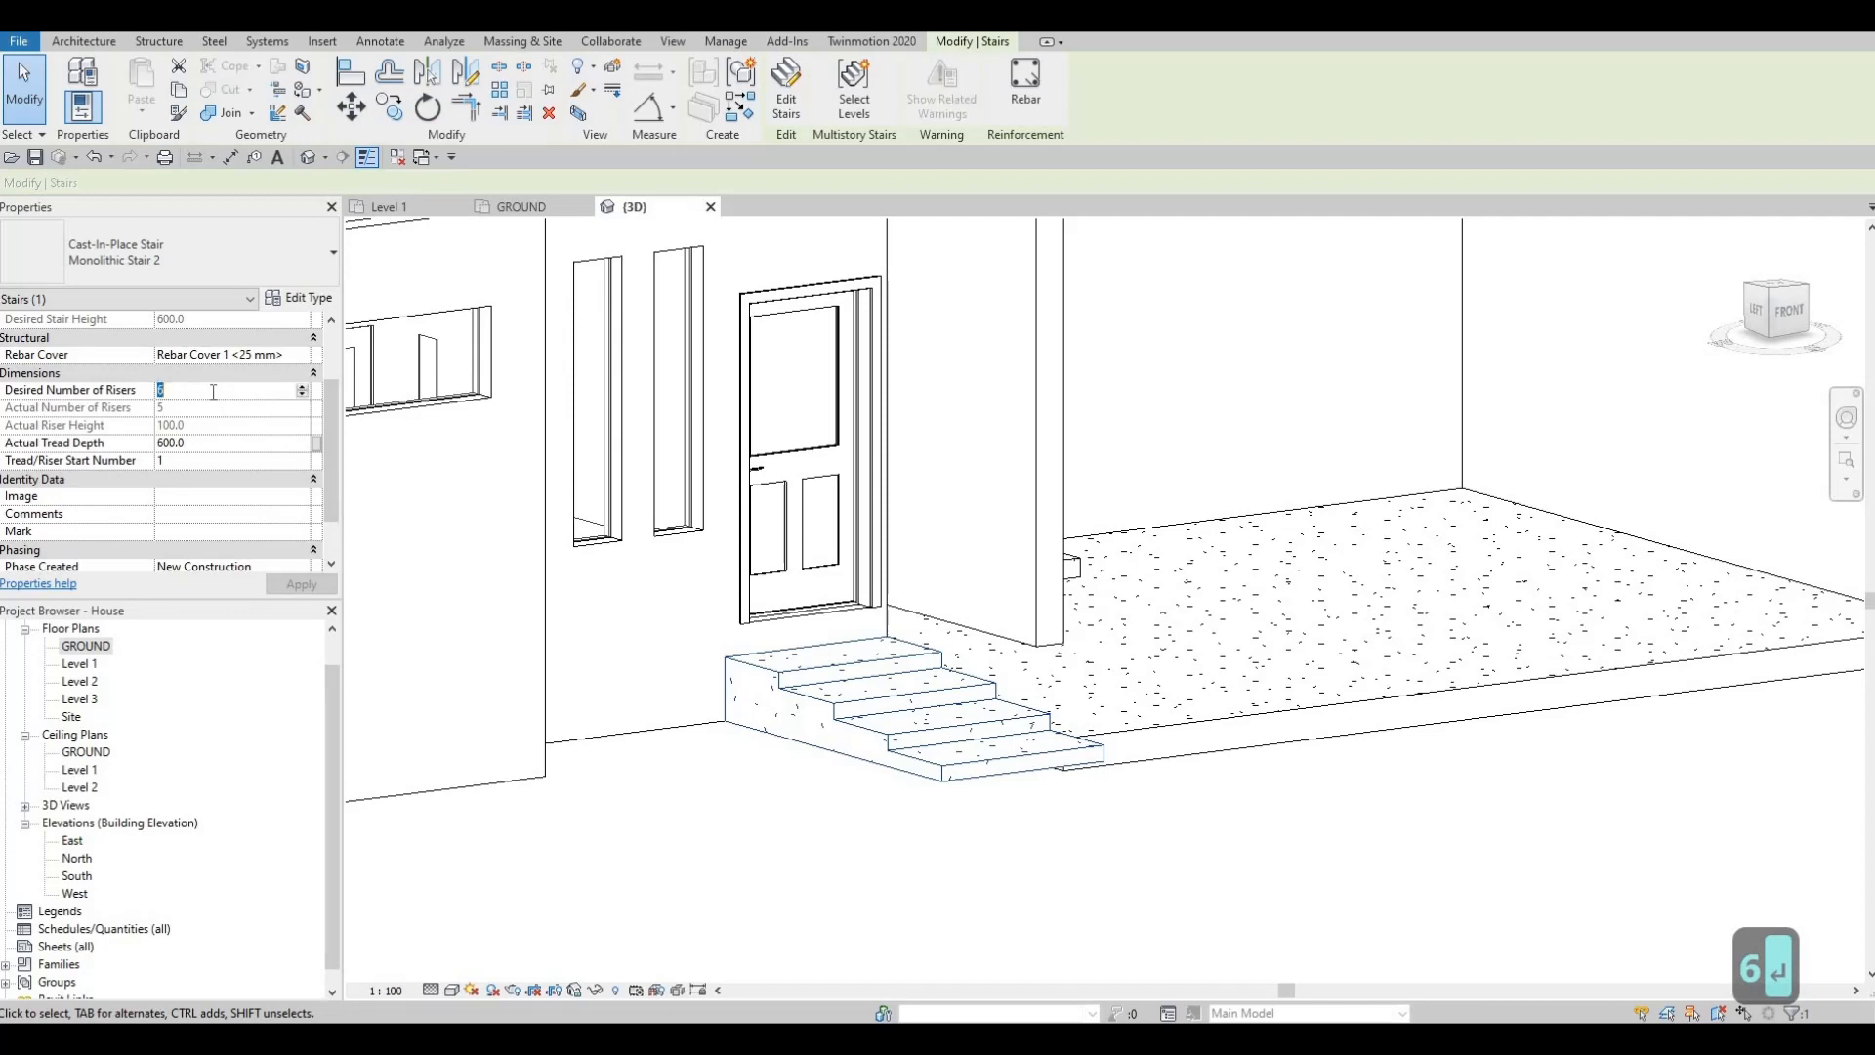
type("7")
key("Return")
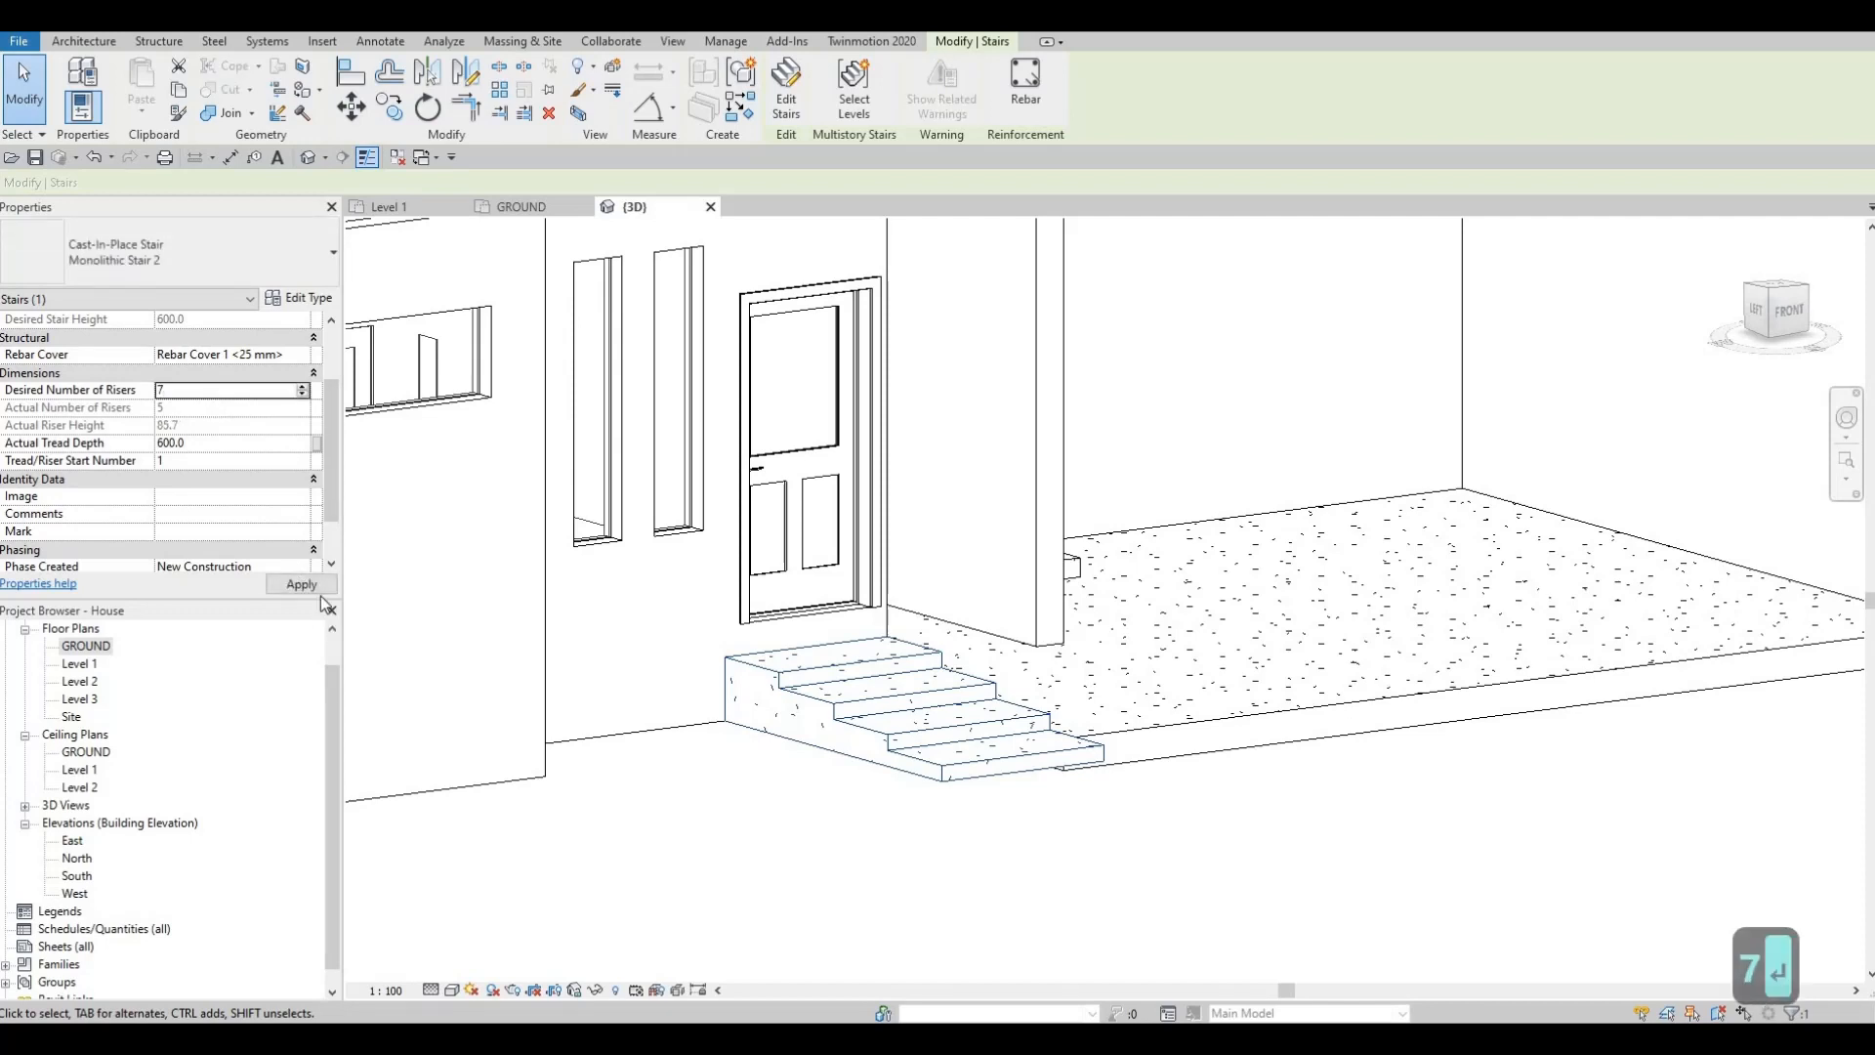
left_click(309, 590)
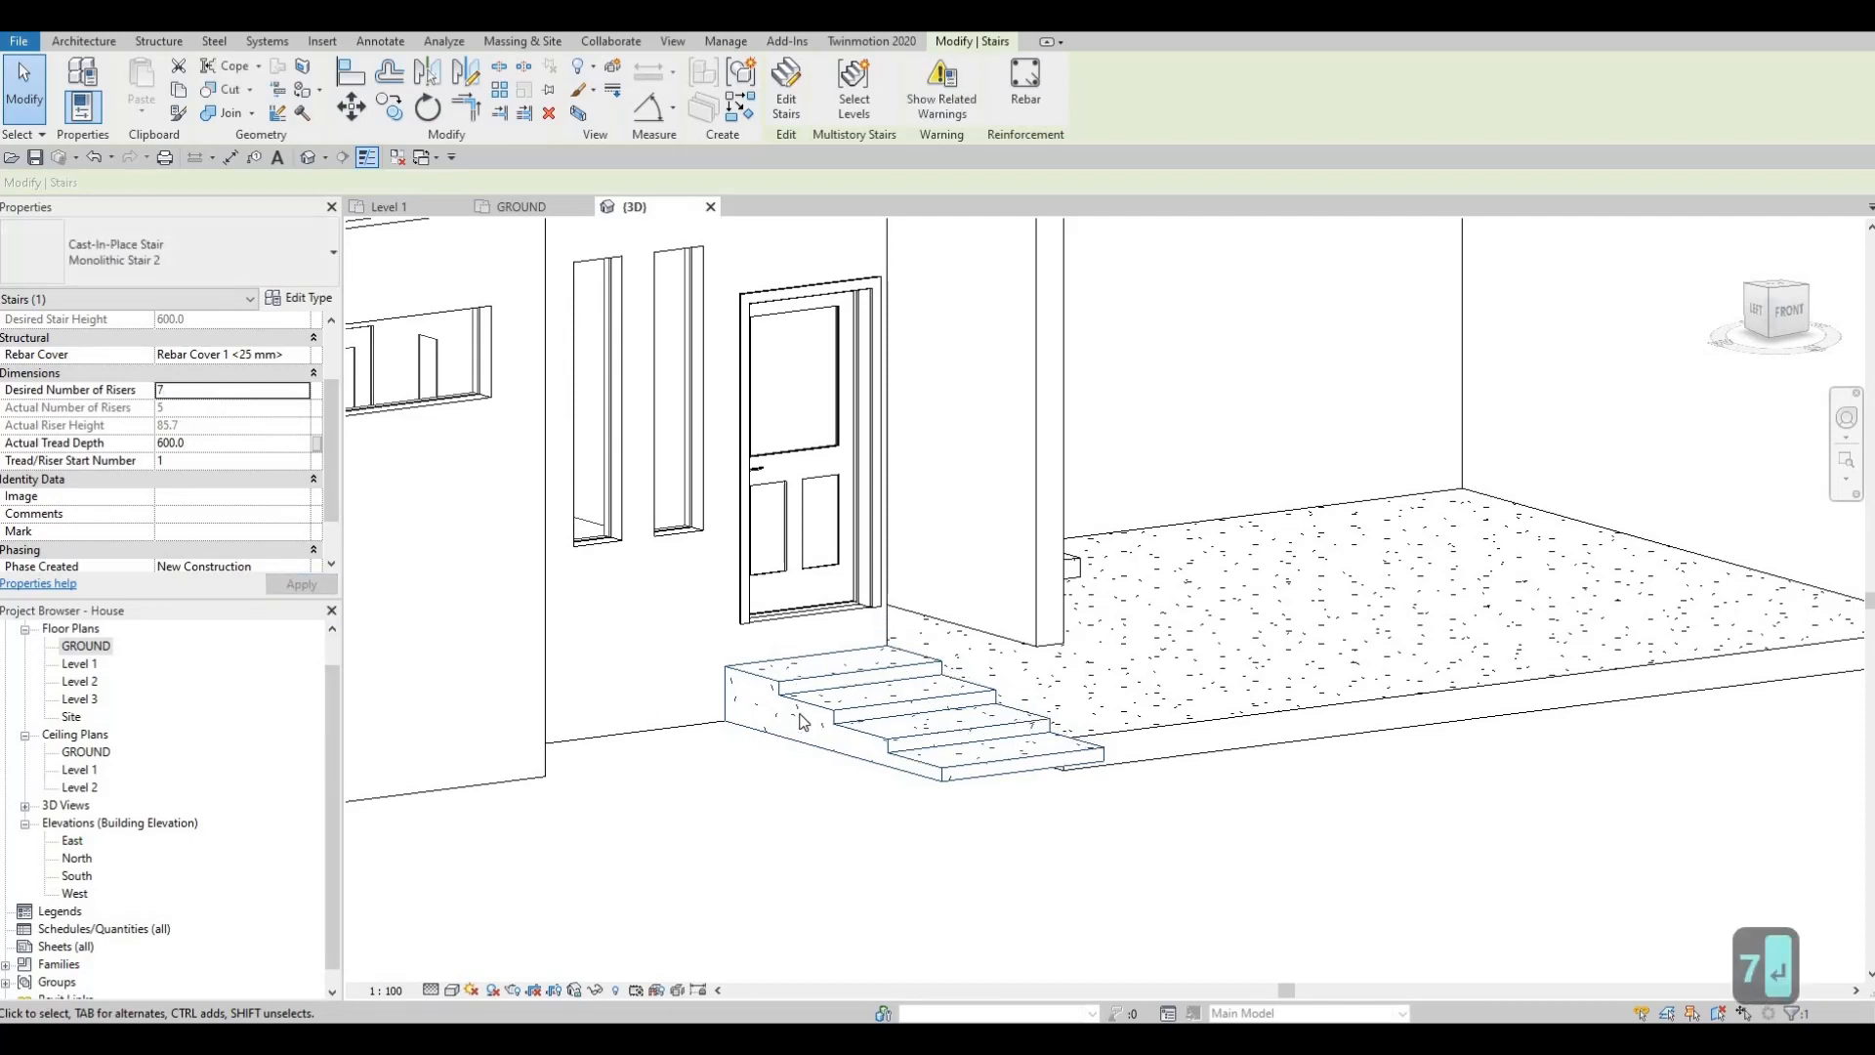
Step: Undo both riser-number changes on the entrance stair
key("Escape")
key("Escape")
key("ctrl+z")
key("ctrl+z")
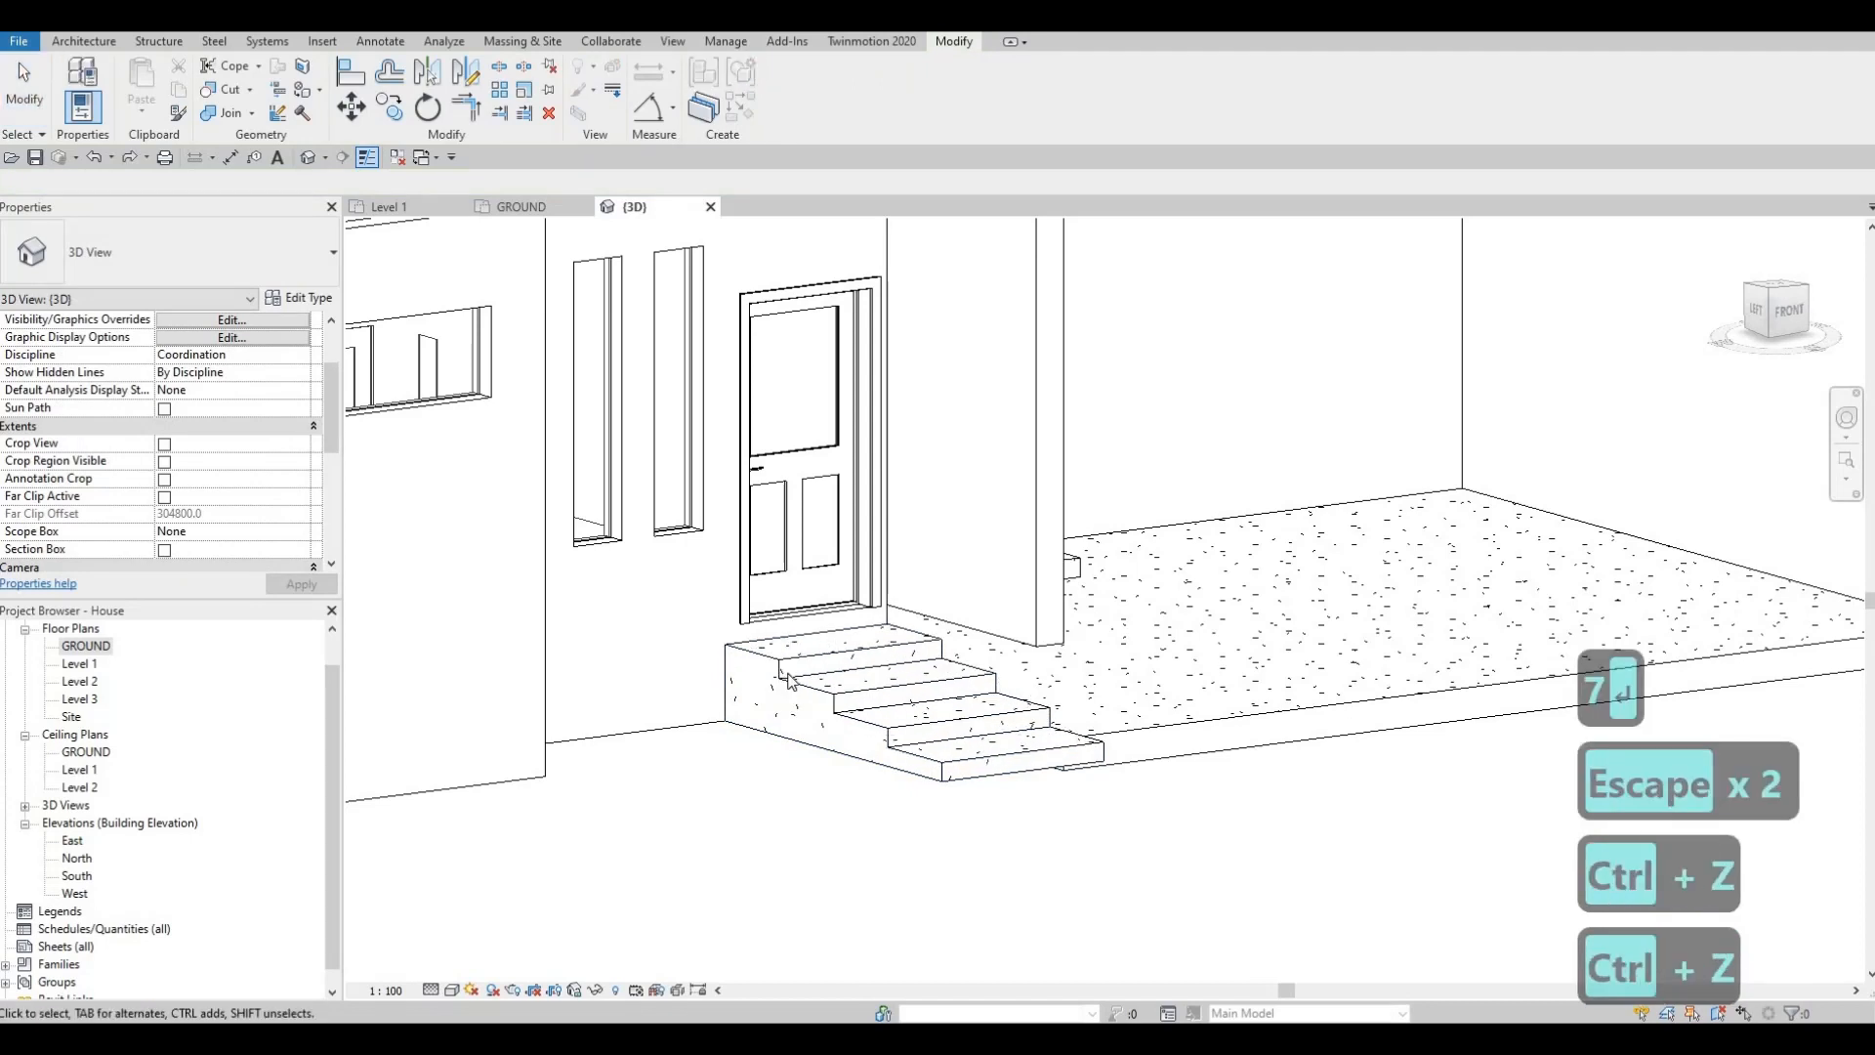
Step: Set the entrance stair's top offset from Level 1 to 100
scroll(217, 445, "down", 2)
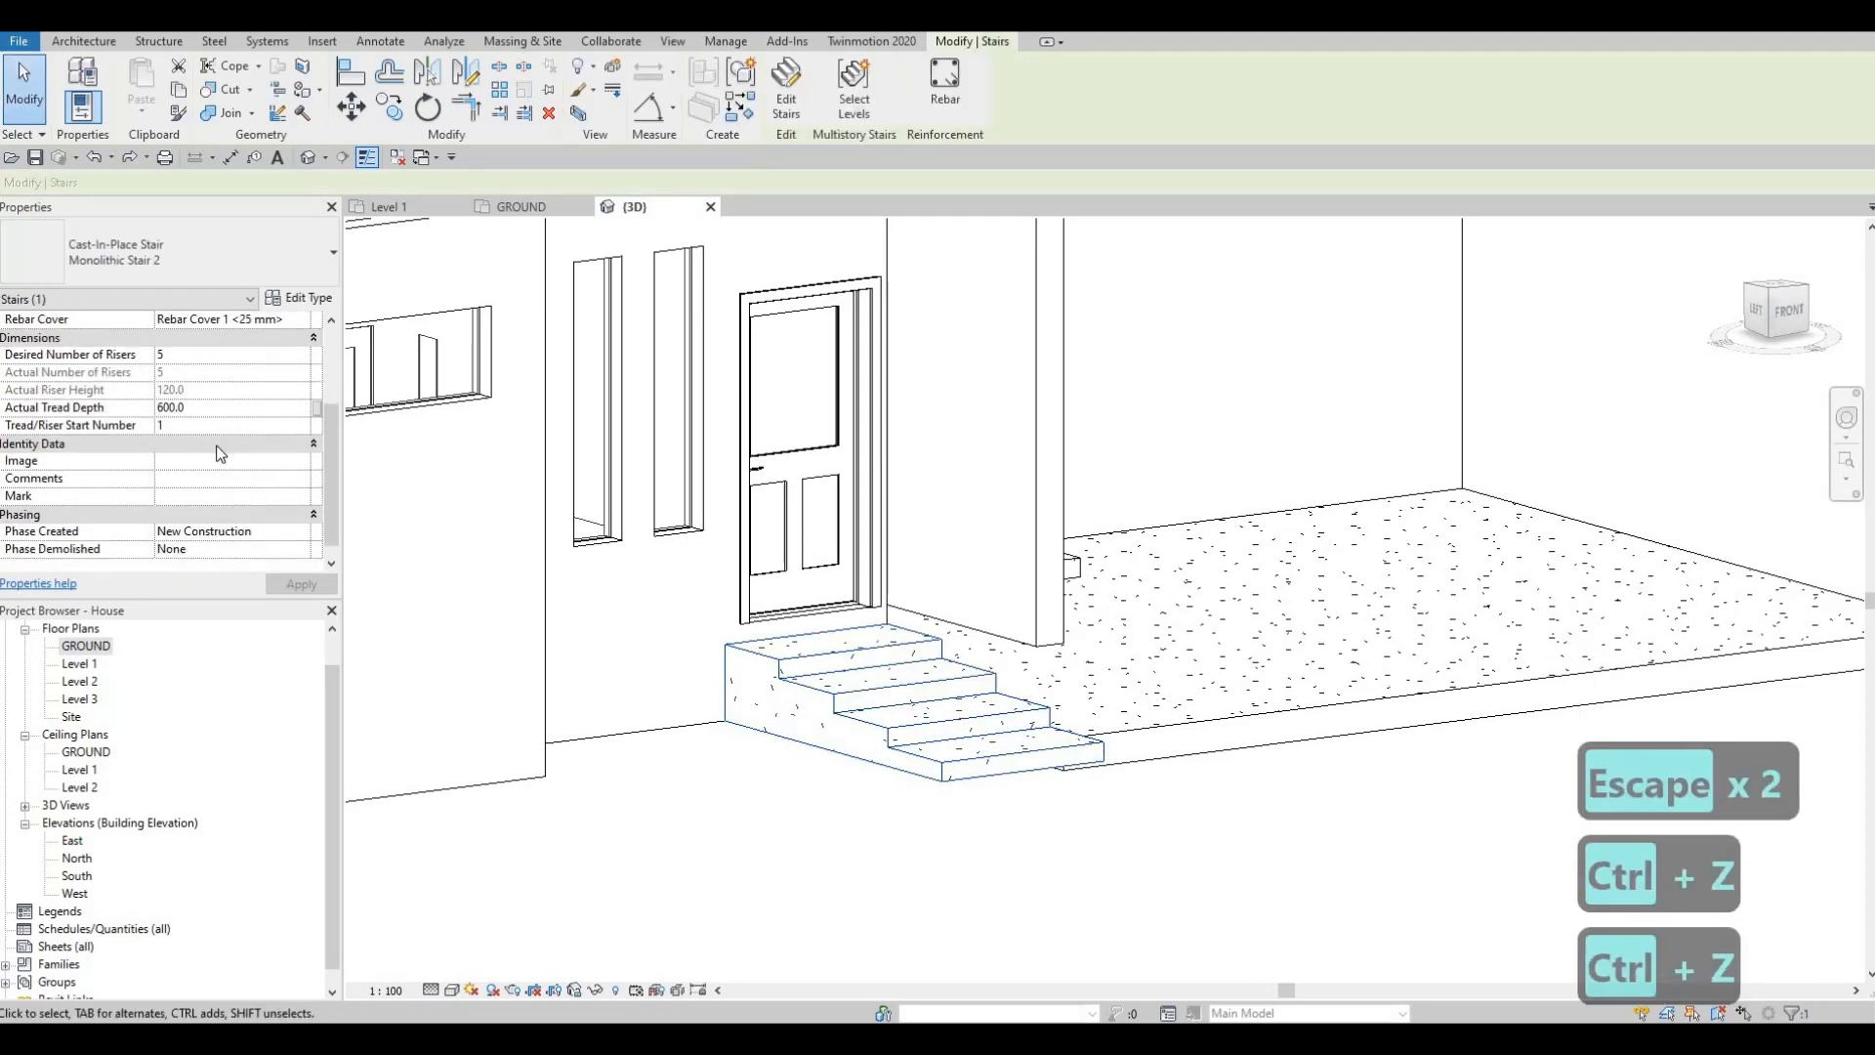
left_click(700, 748)
key("F1")
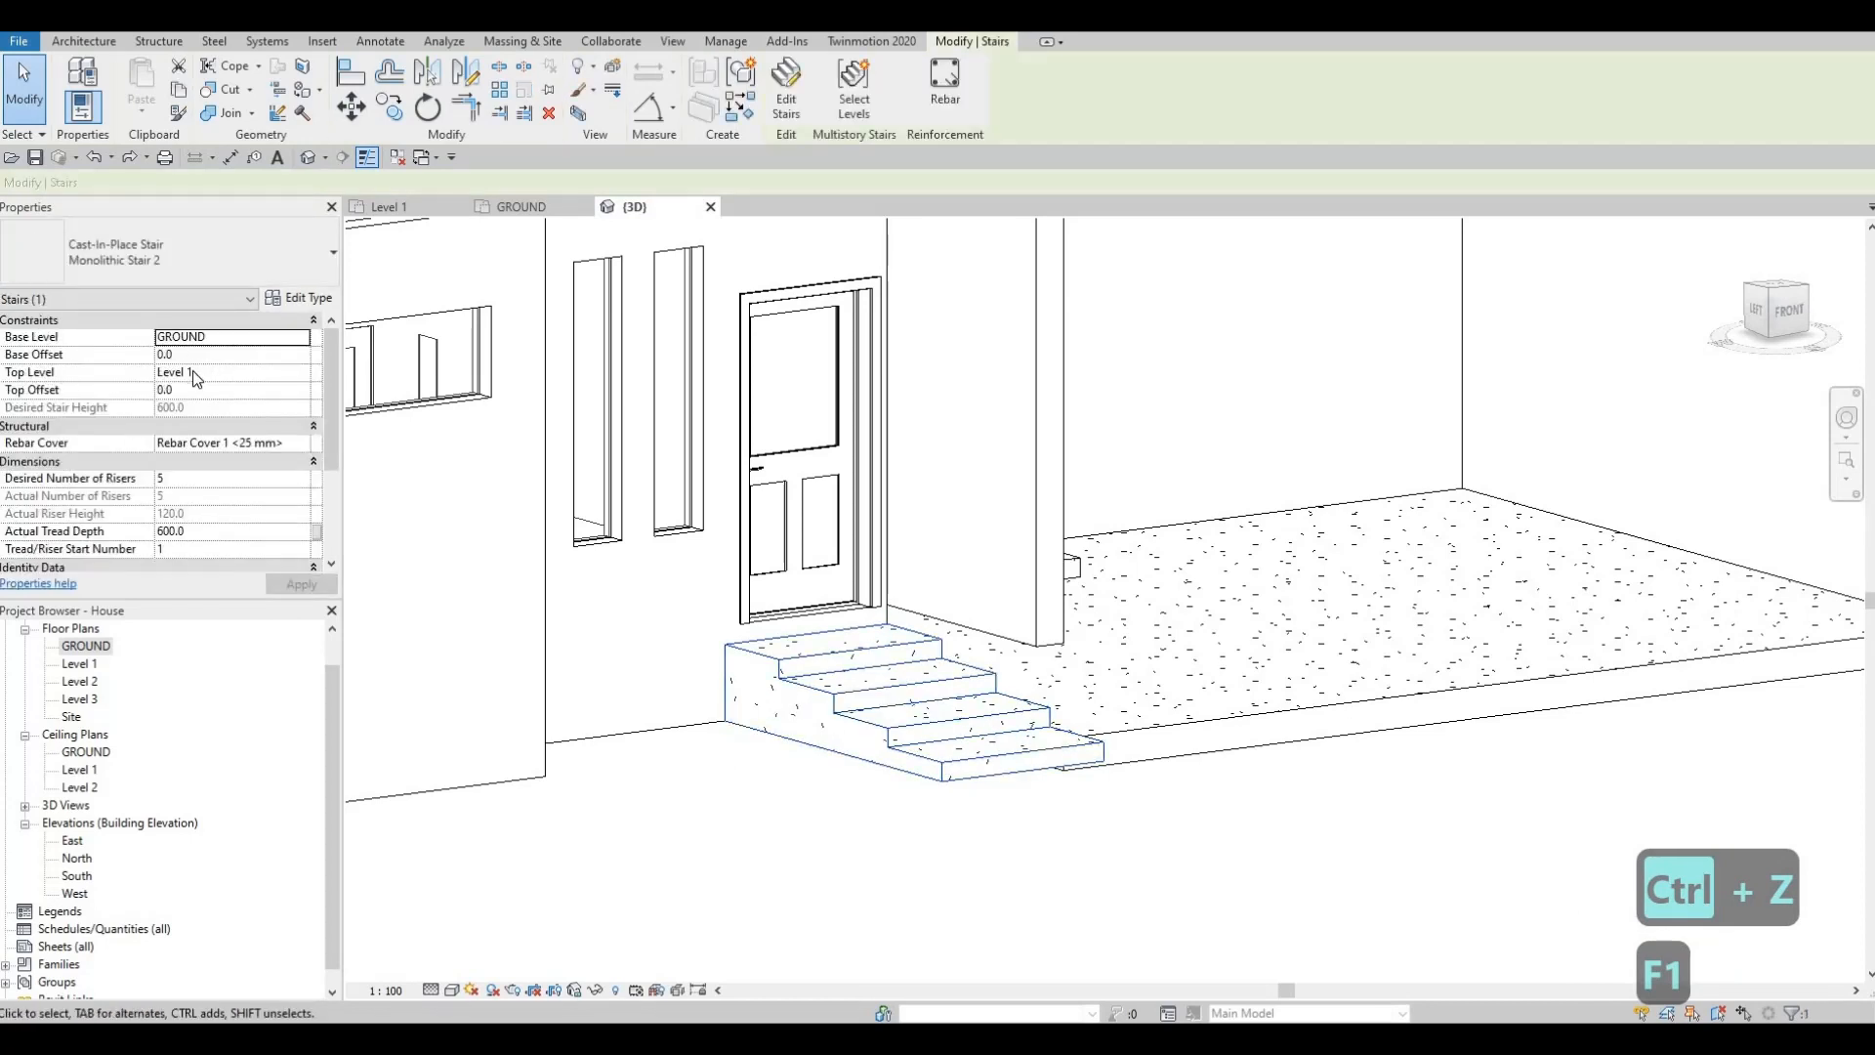
left_click(196, 394)
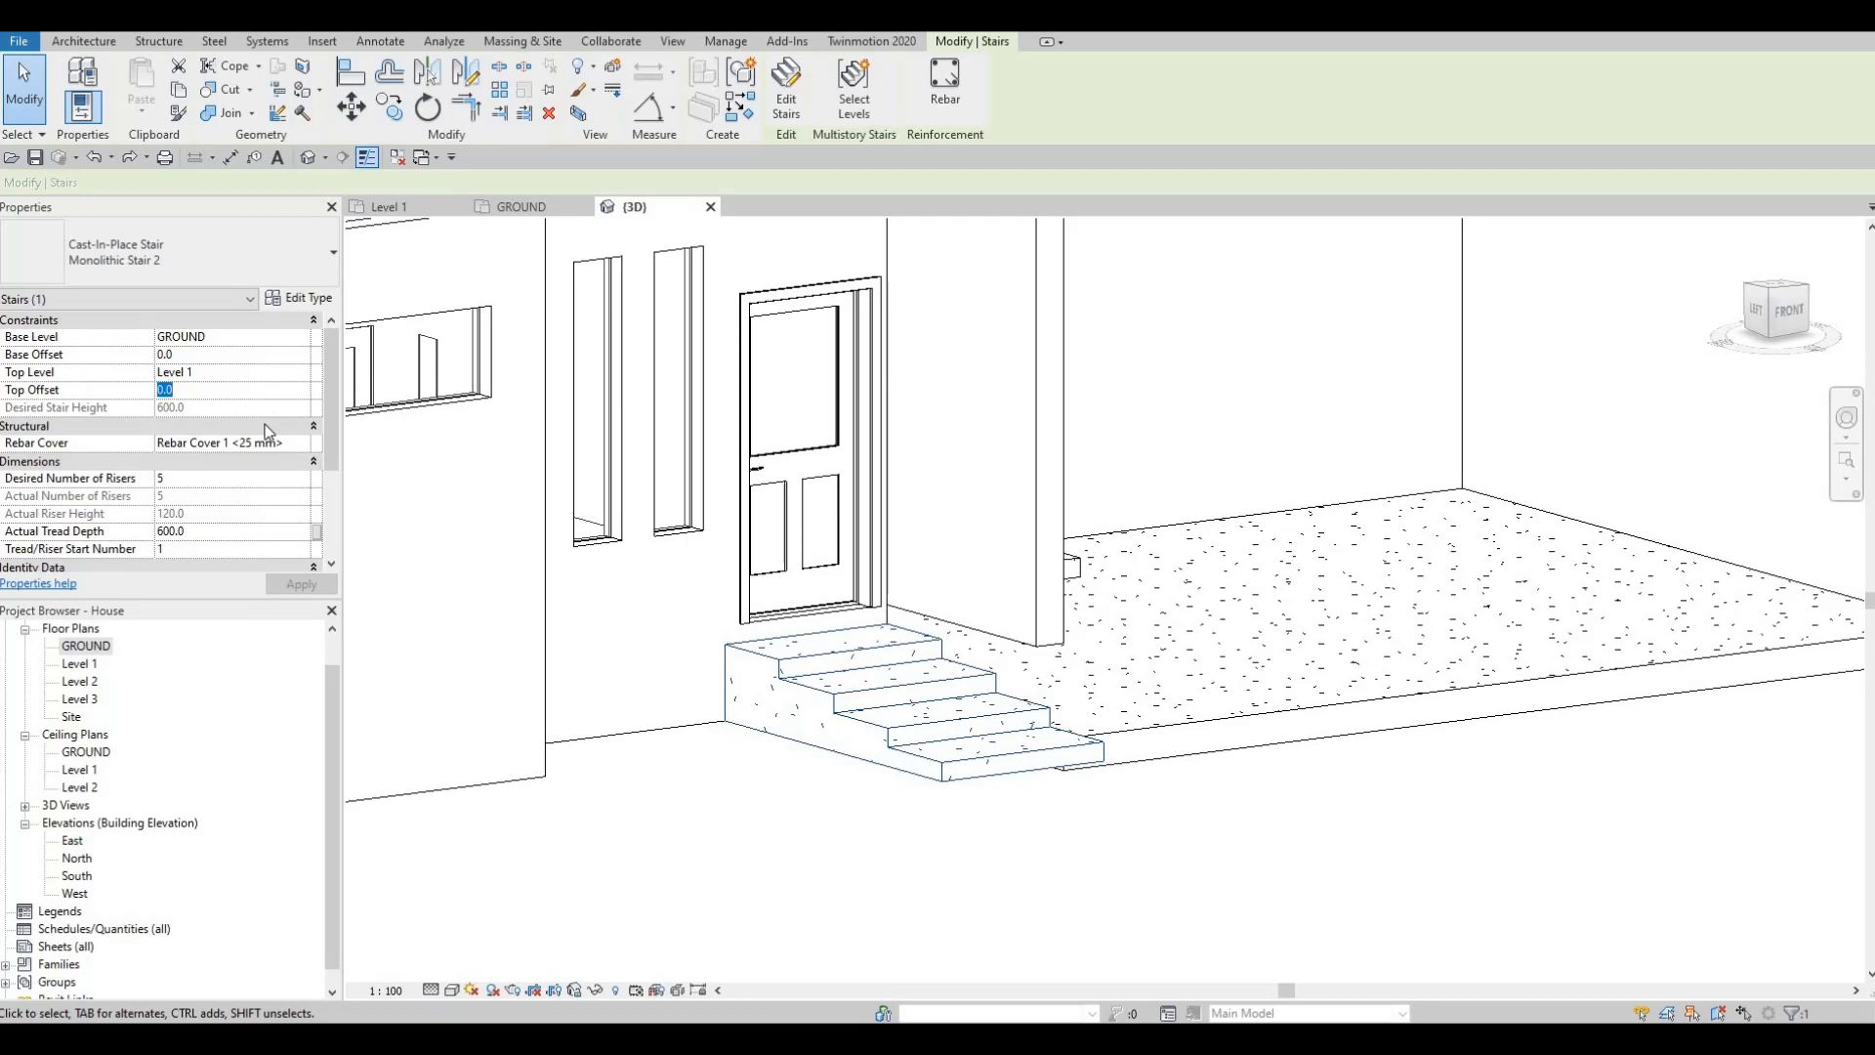
type("100")
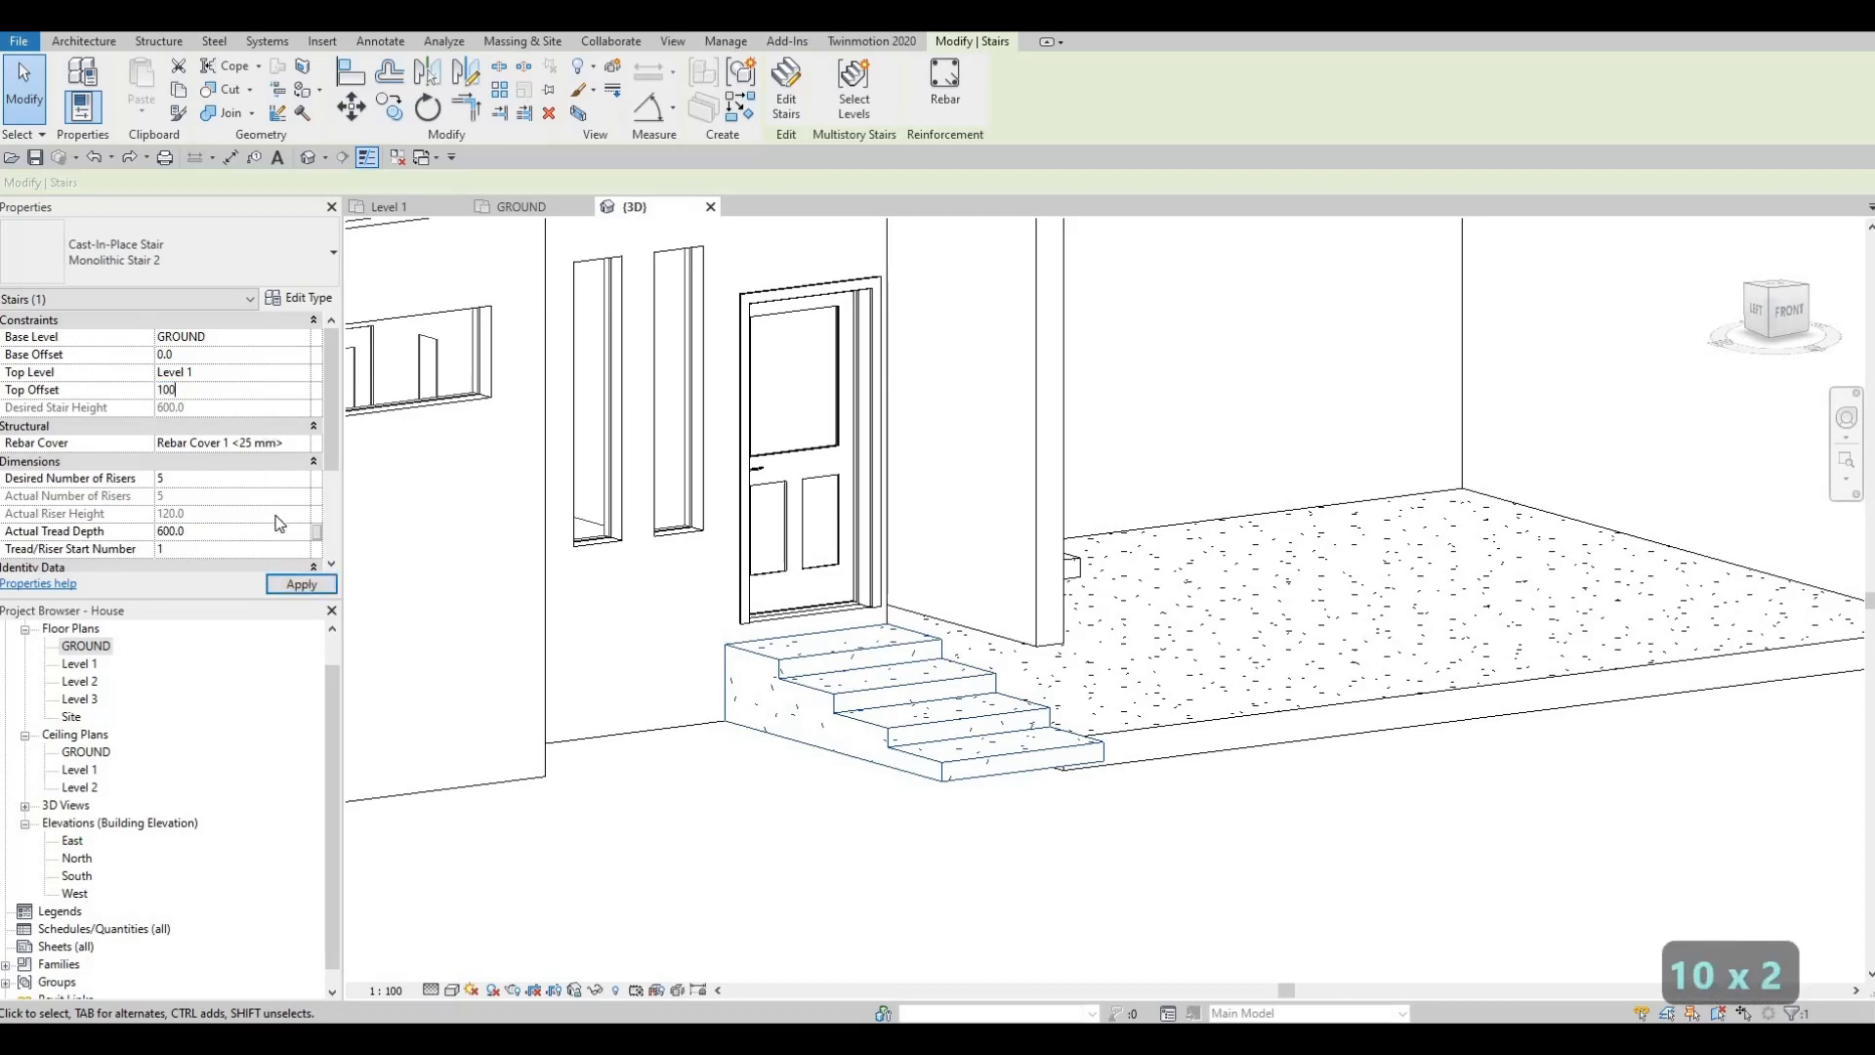
left_click(288, 585)
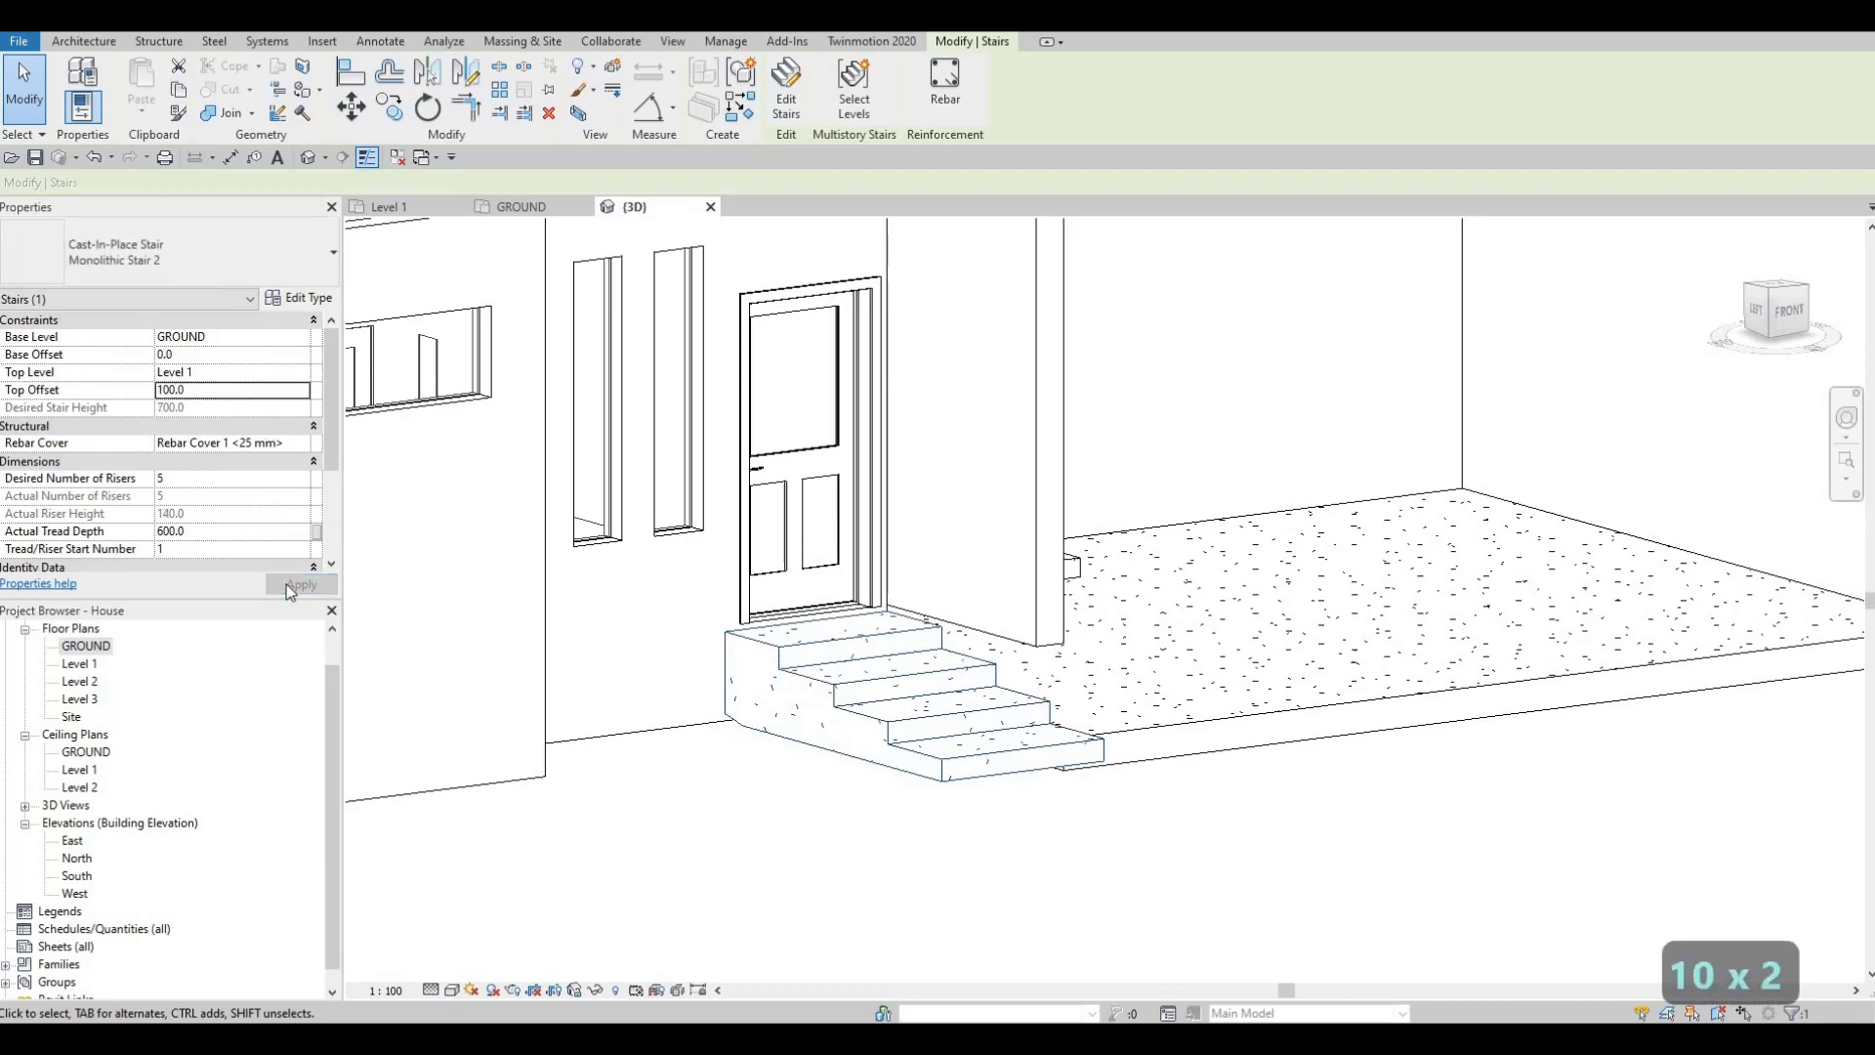
Step: Set the entrance stair's top offset to 150 and inspect how it meets the door sill
left_click(245, 387)
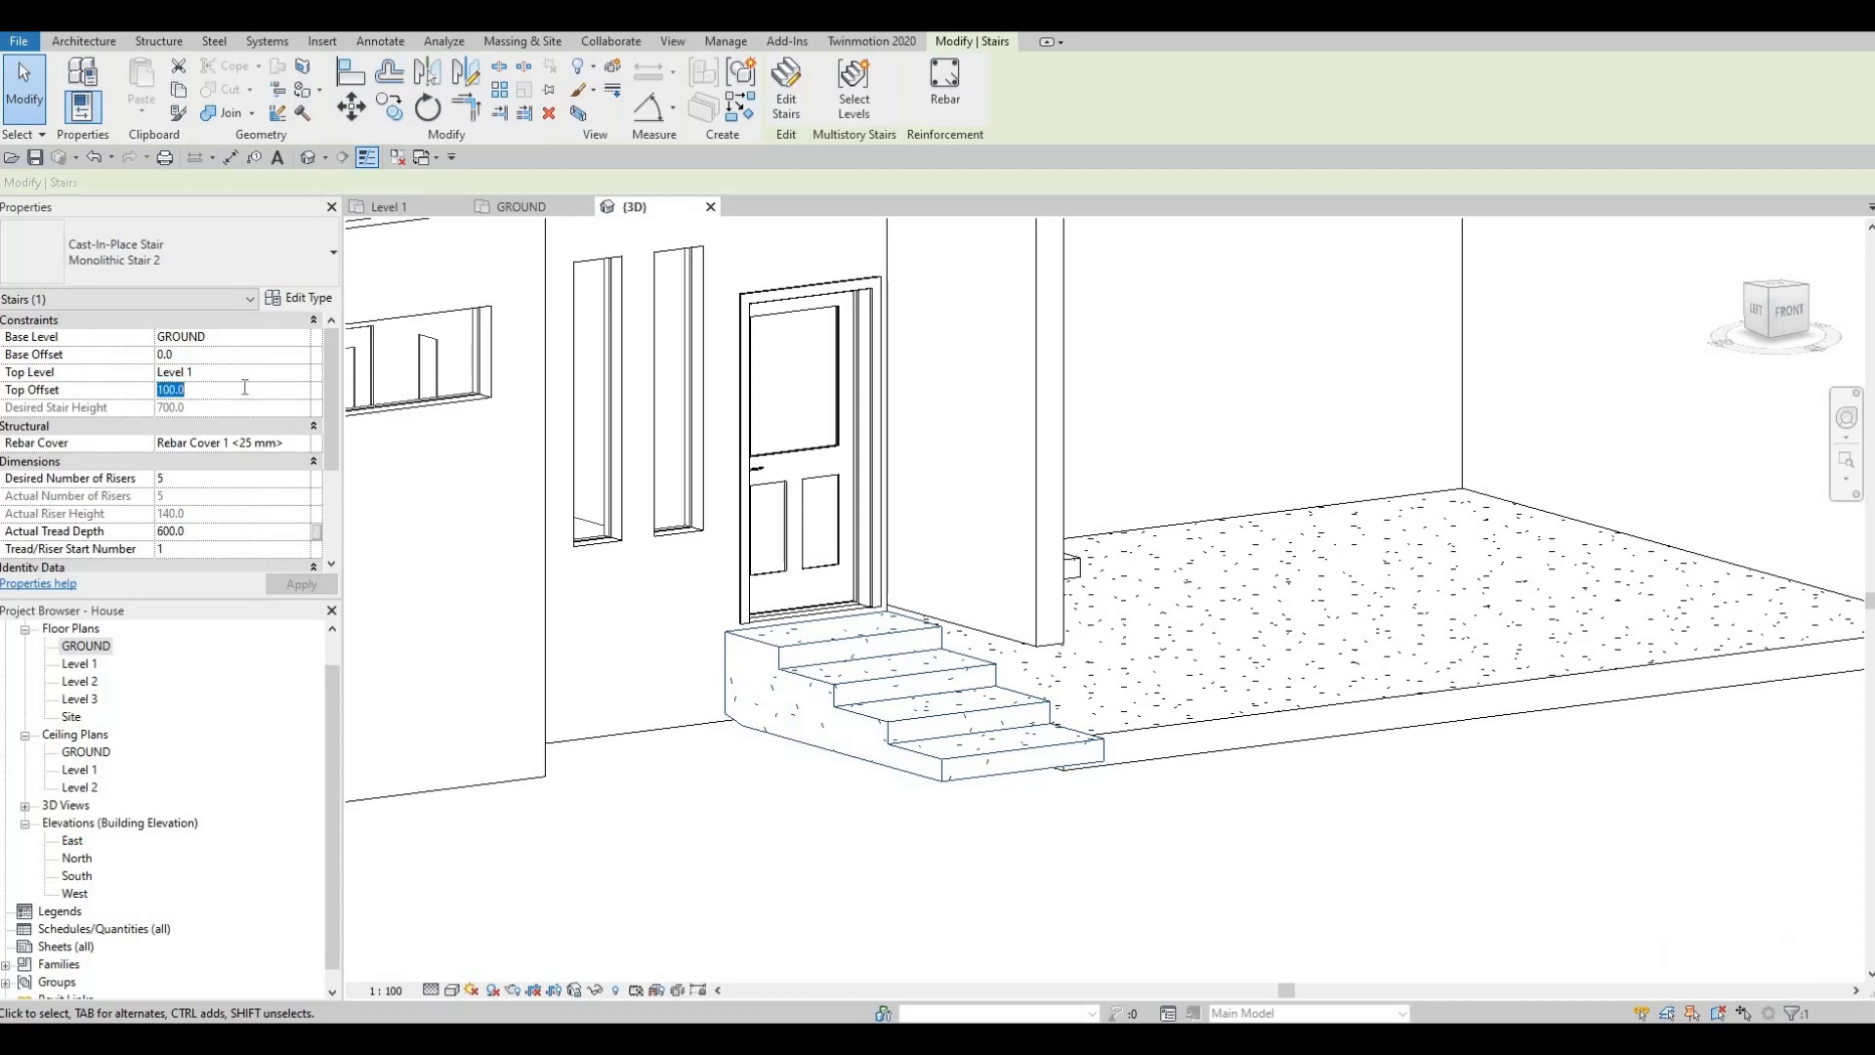
type("150")
key("Return")
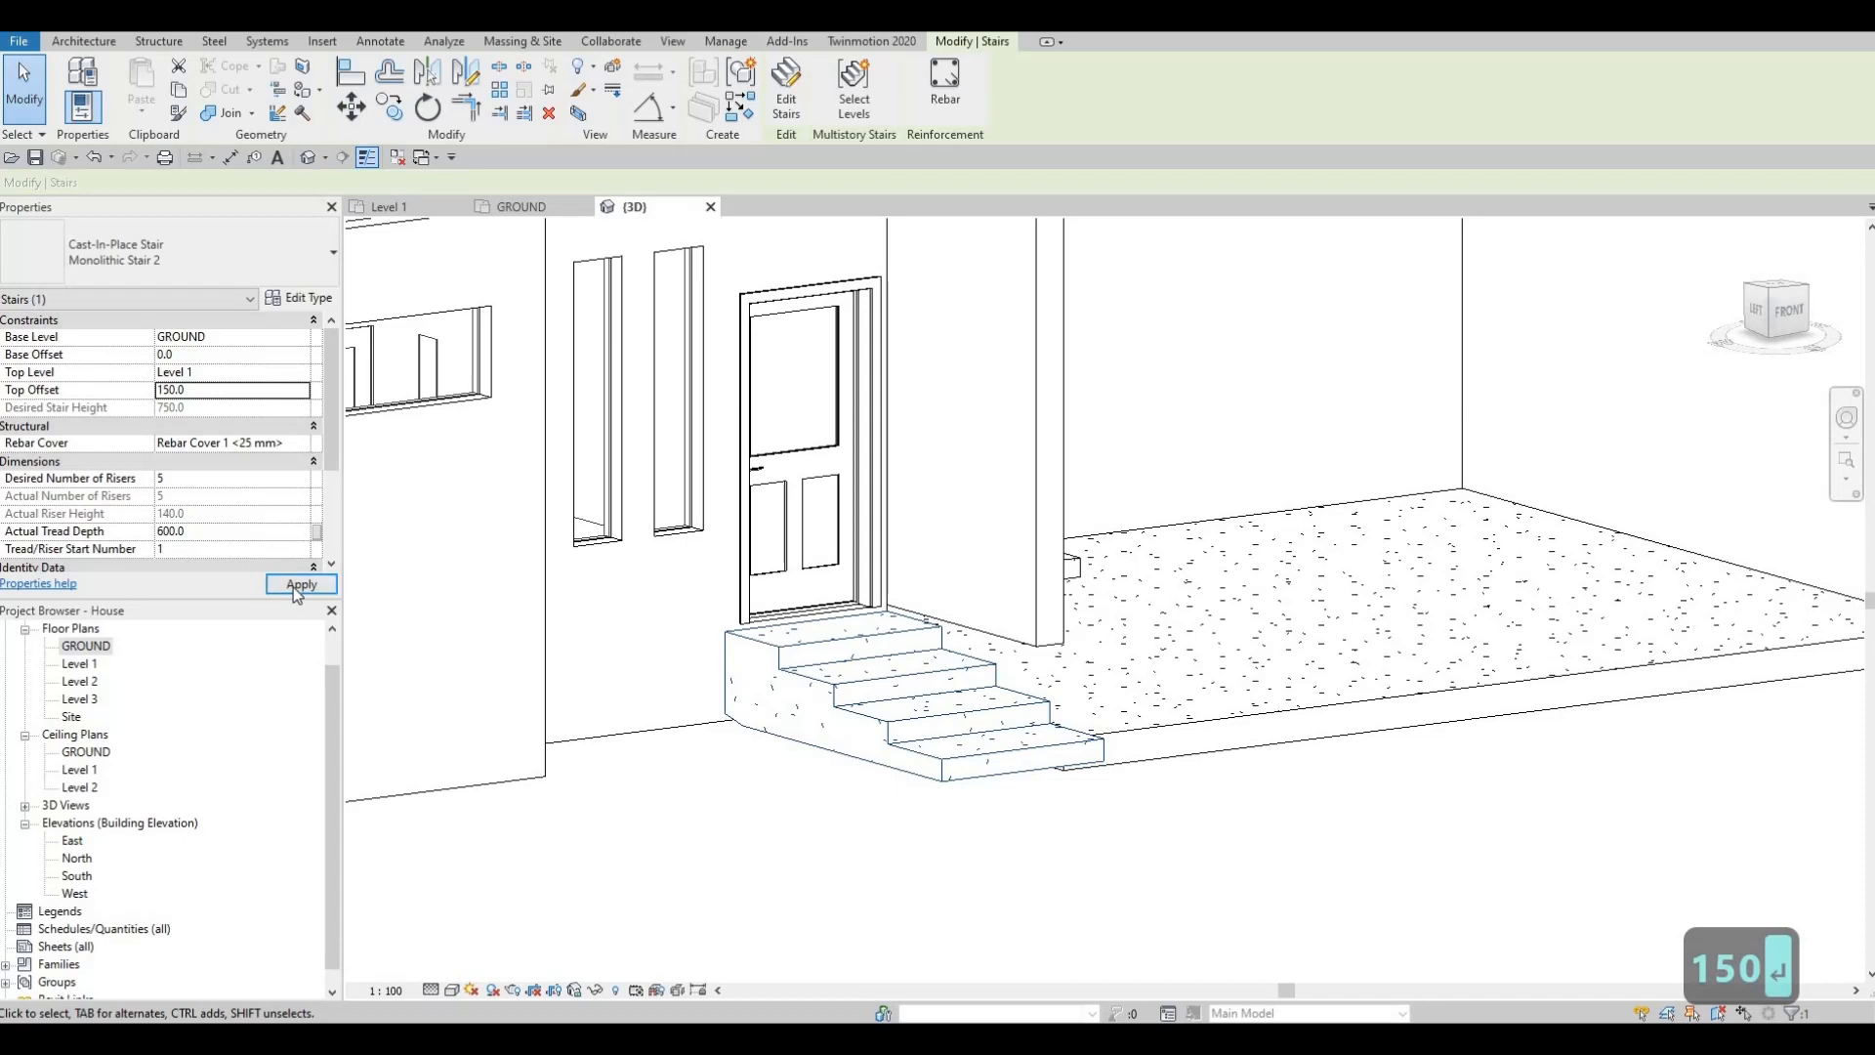
left_click(296, 585)
scroll(828, 622, "up", 6)
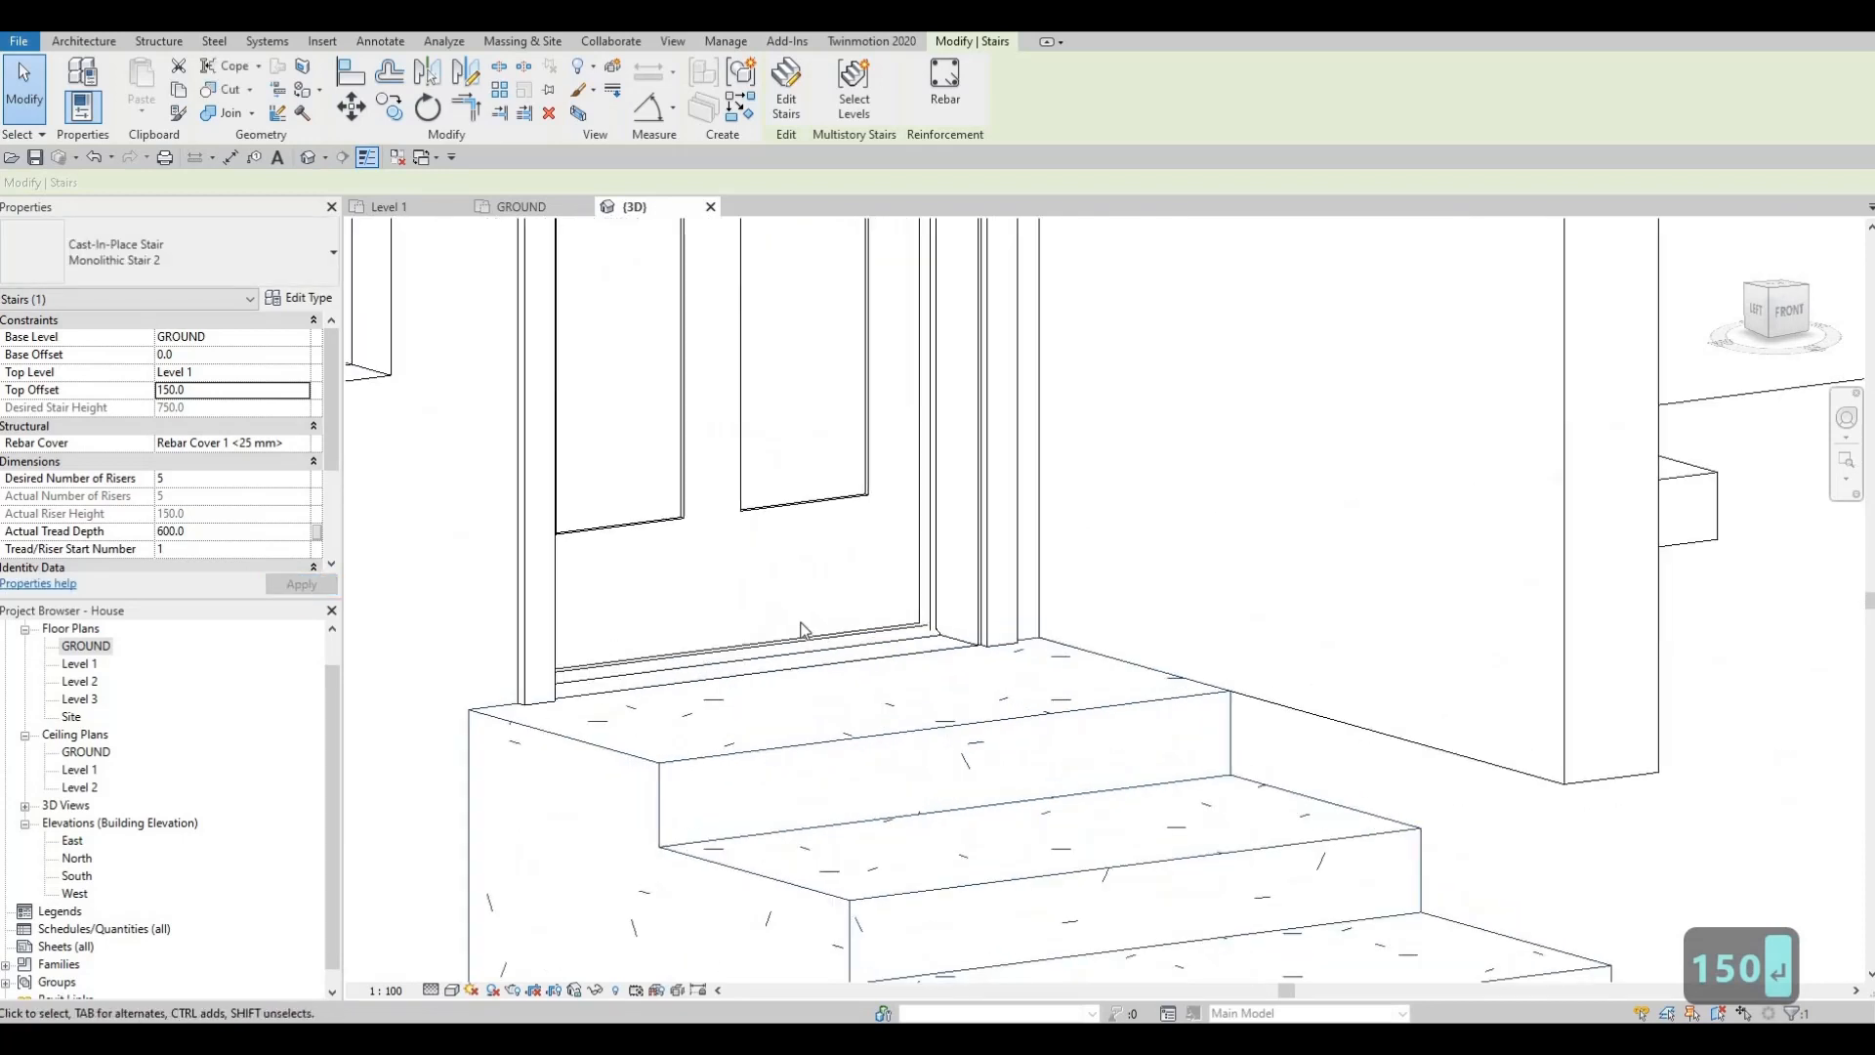
scroll(805, 630, "down", 6)
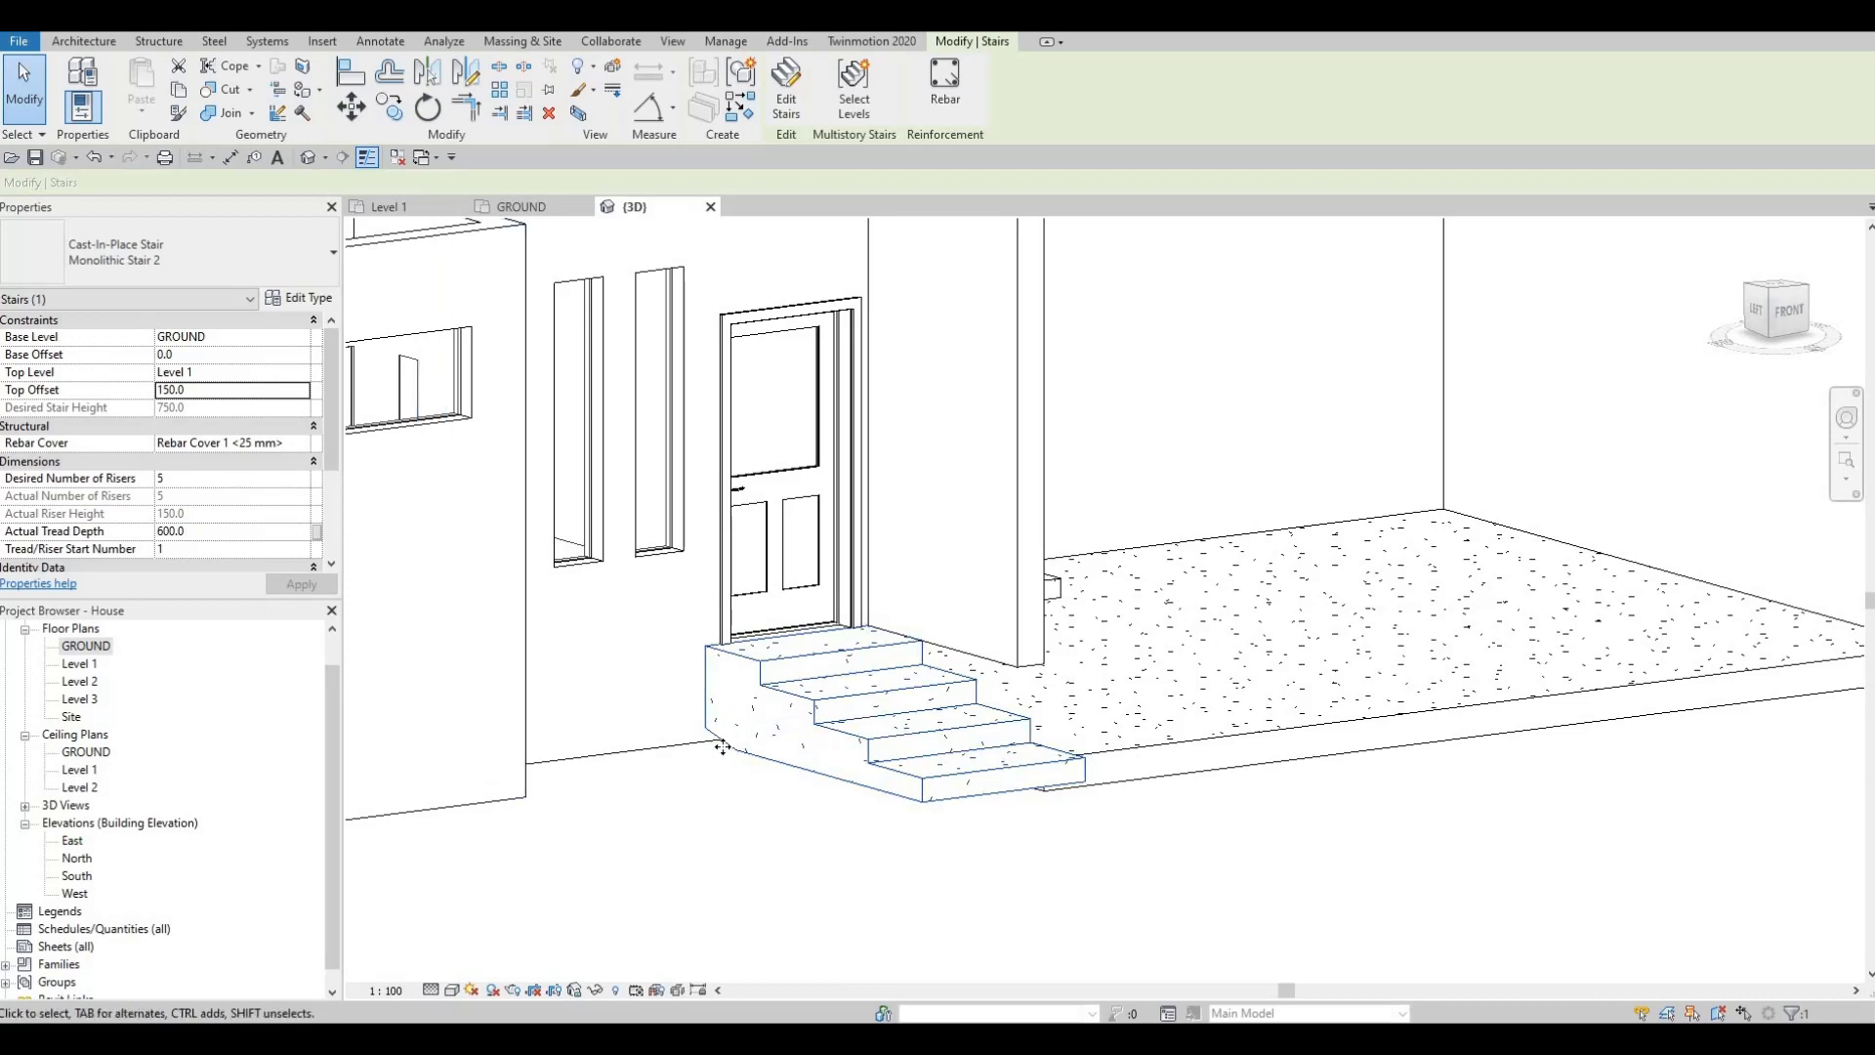
Step: Set the structural depth of the entrance stair's 150mm Depth run type to 600
left_click(300, 299)
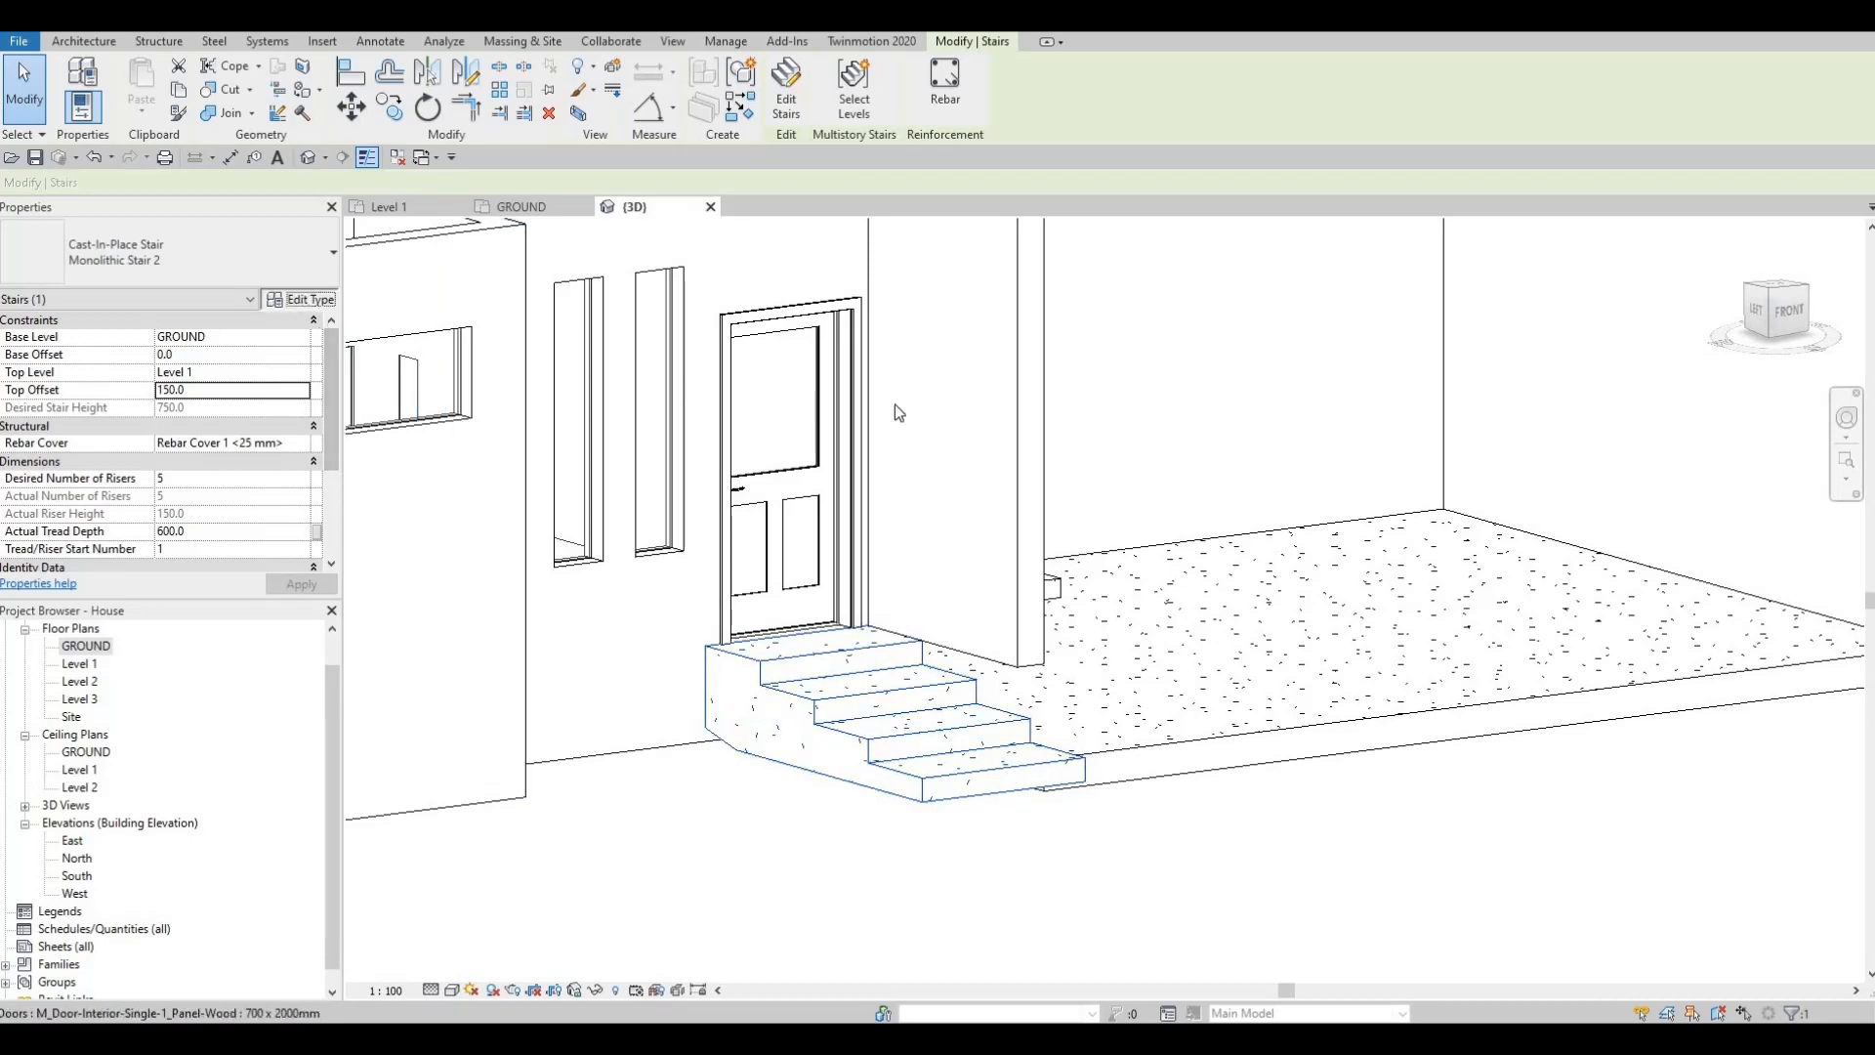
left_click(1045, 483)
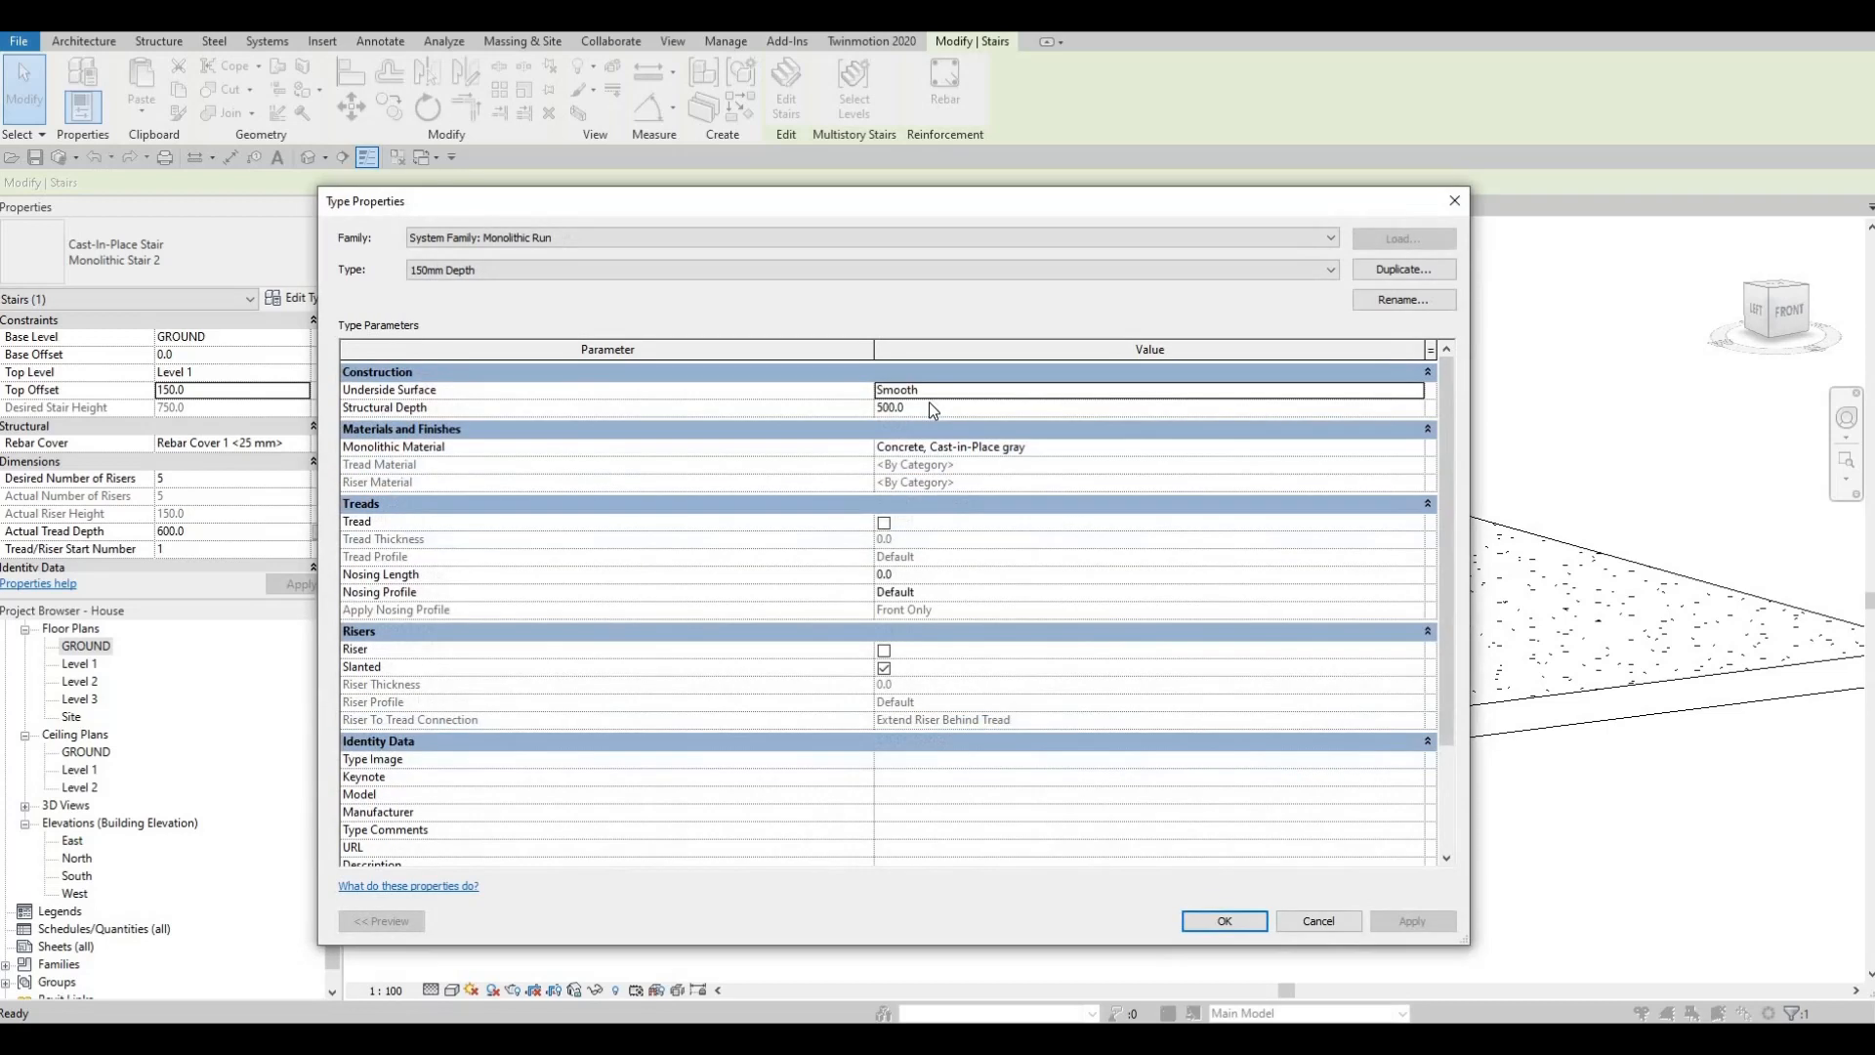
left_click(925, 408)
type("600")
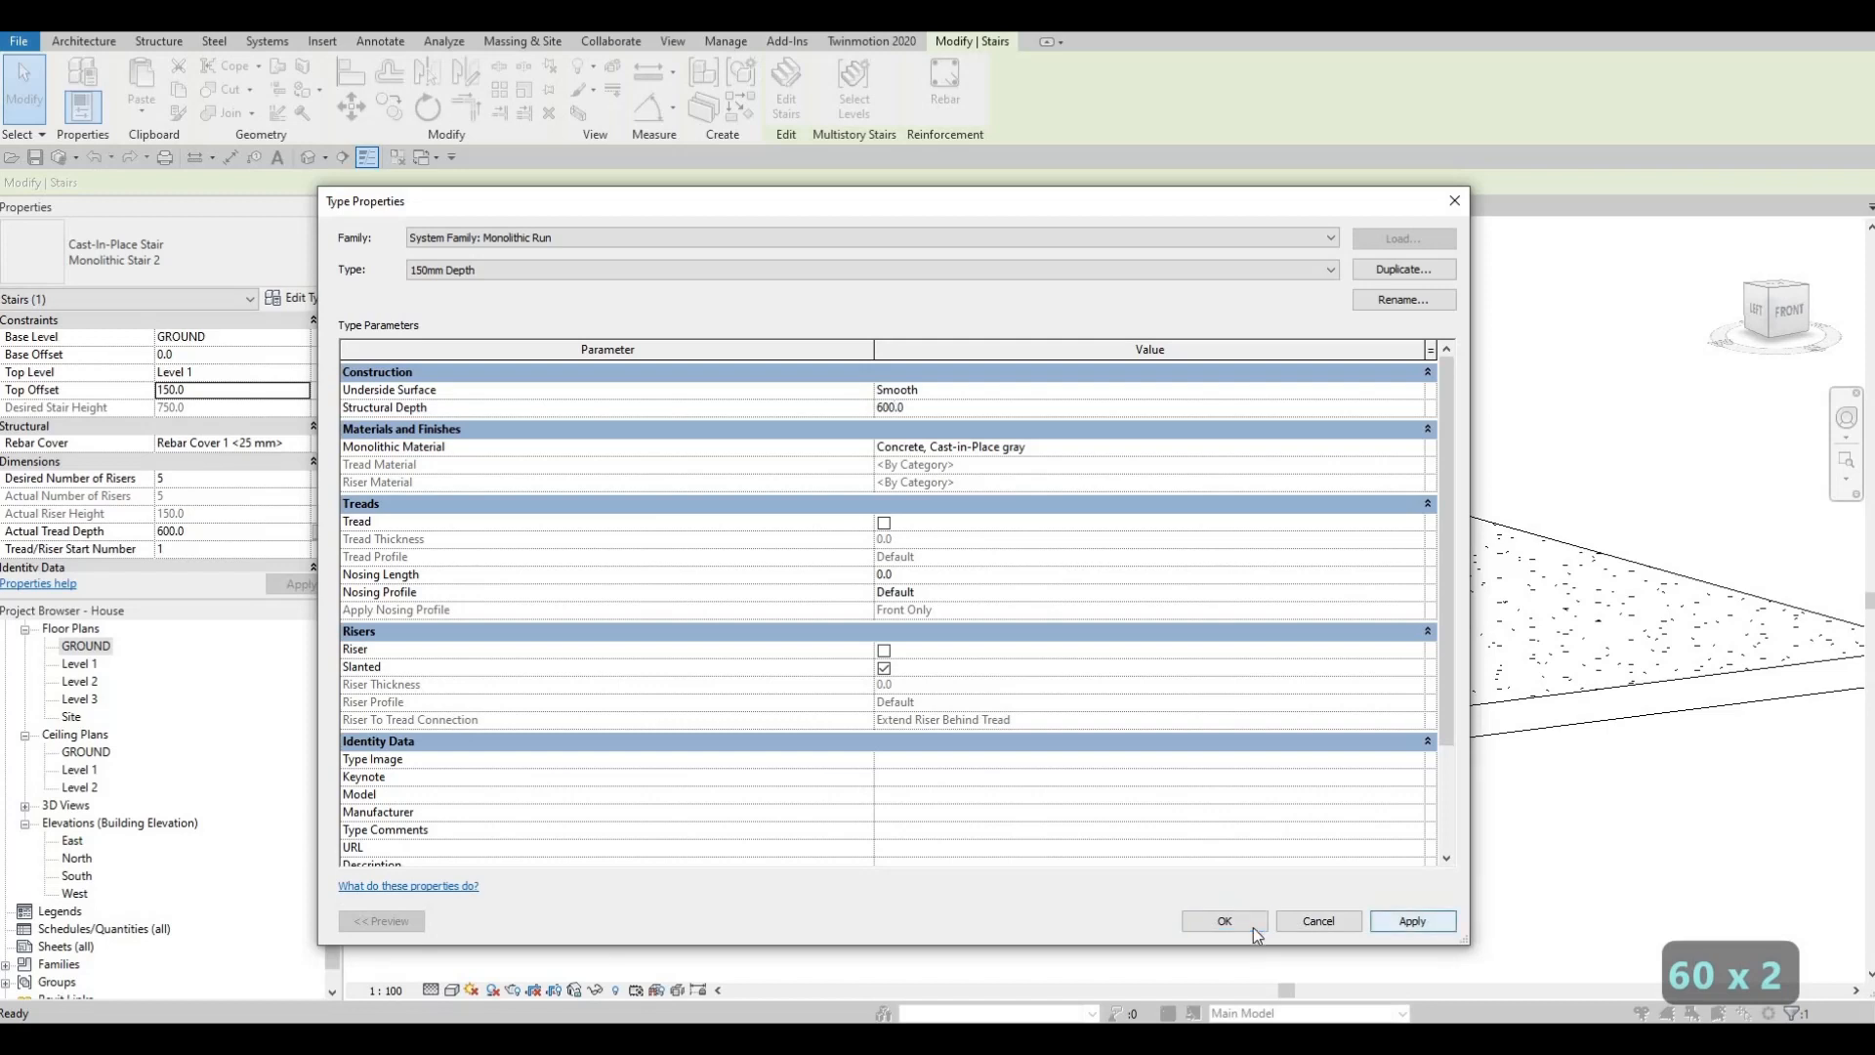
left_click(1294, 925)
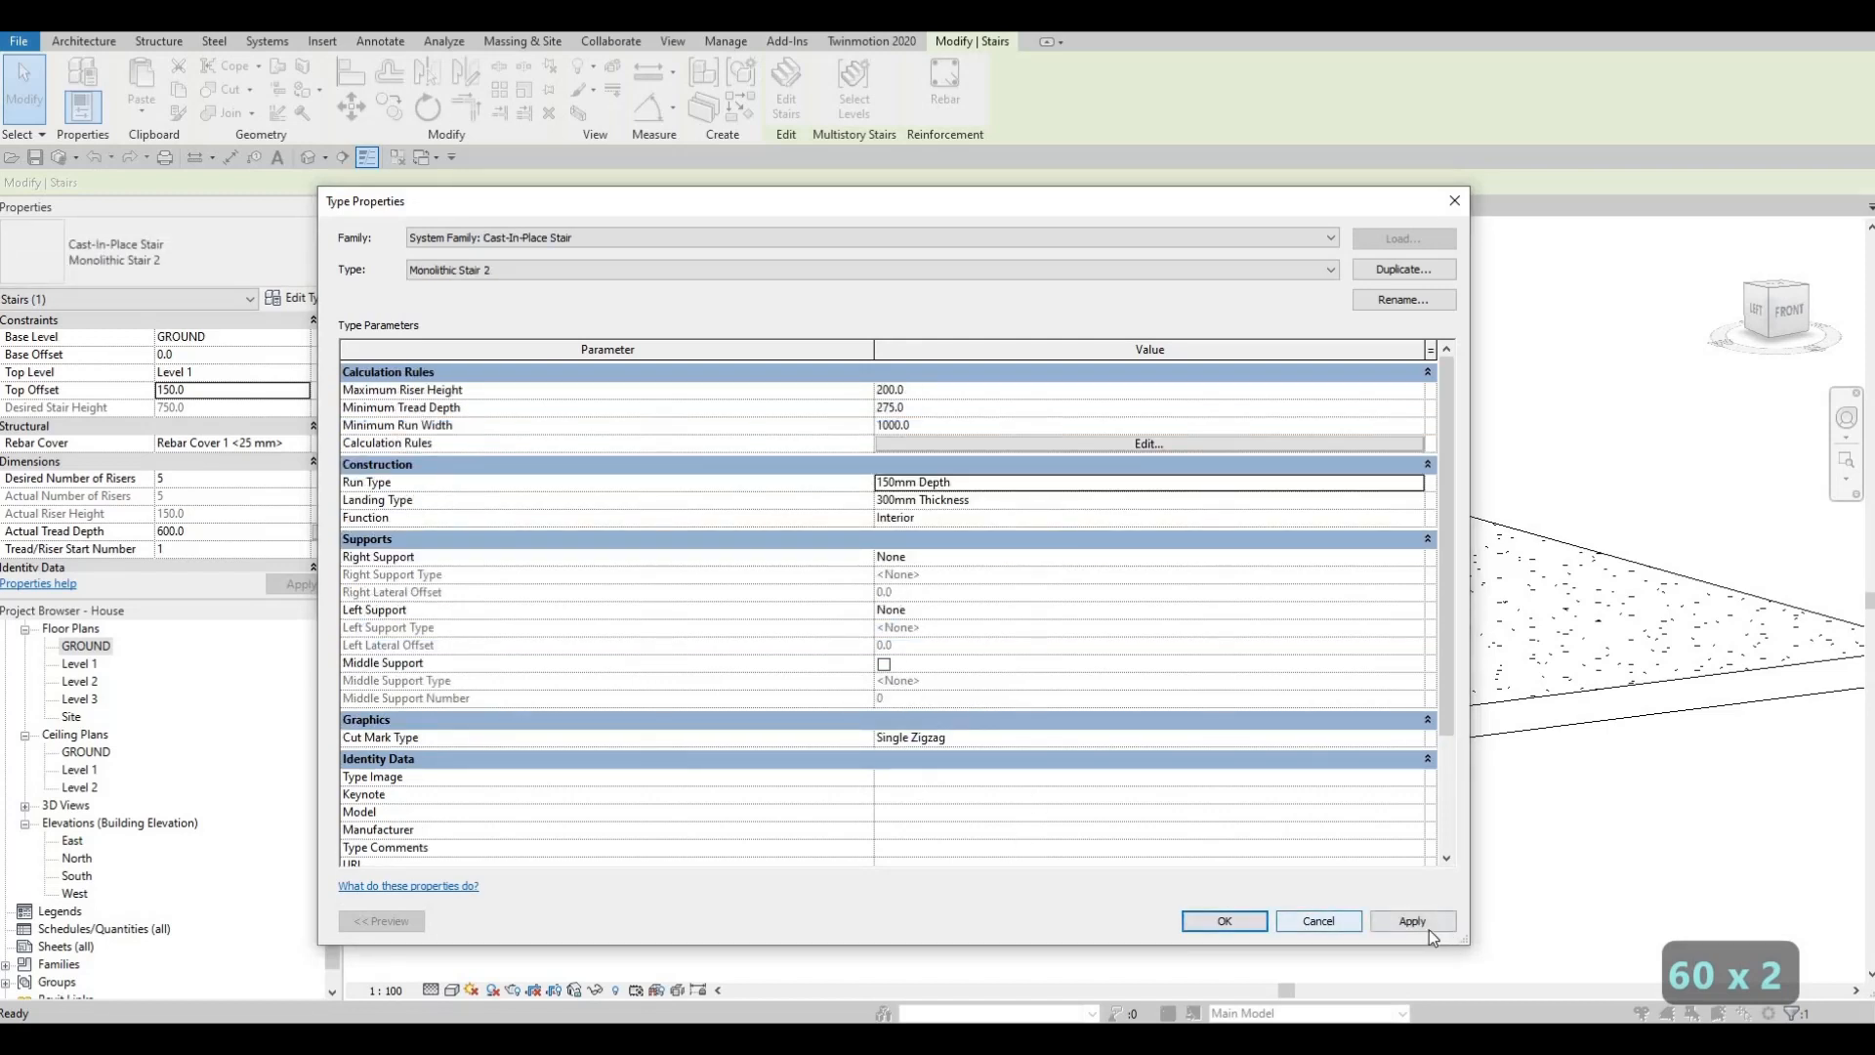
left_click(1428, 930)
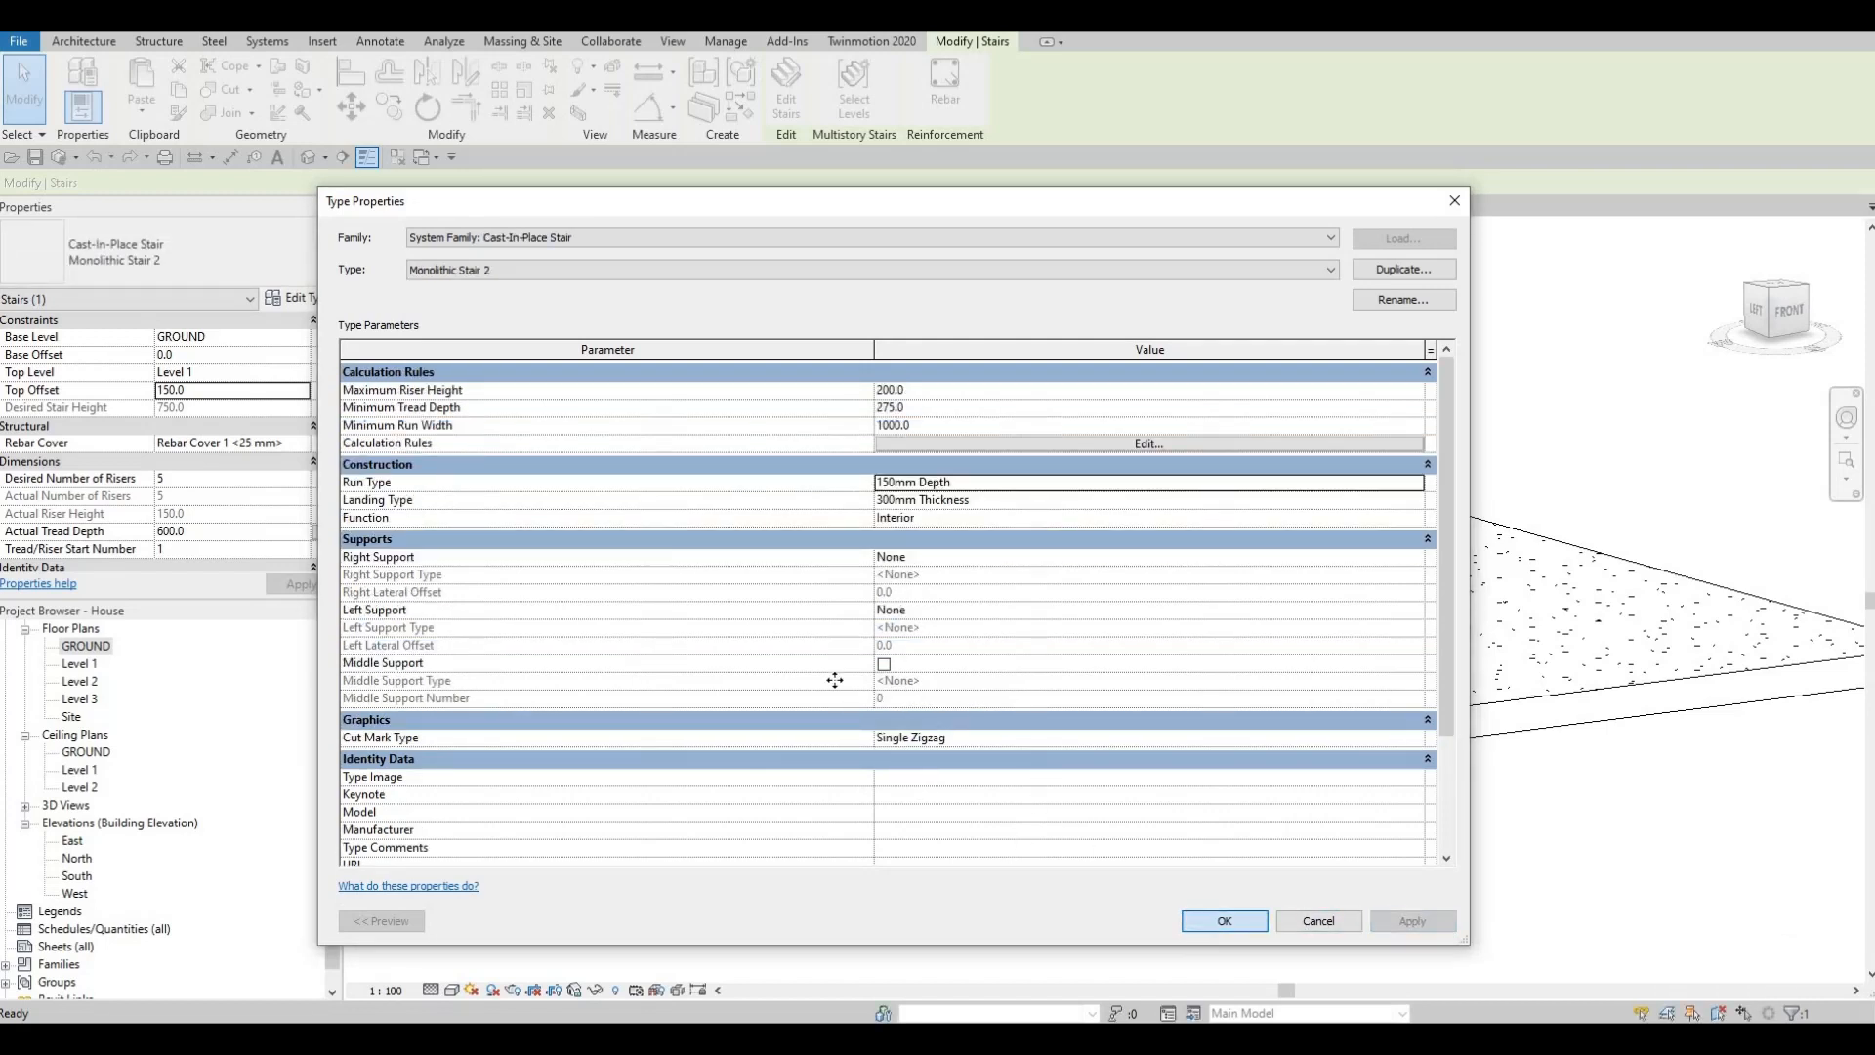
left_click(1224, 921)
key("Escape")
Step: Try a top offset of 200 on the cast-in-place stair that stands on the concrete slab
scroll(875, 793, "down", 1)
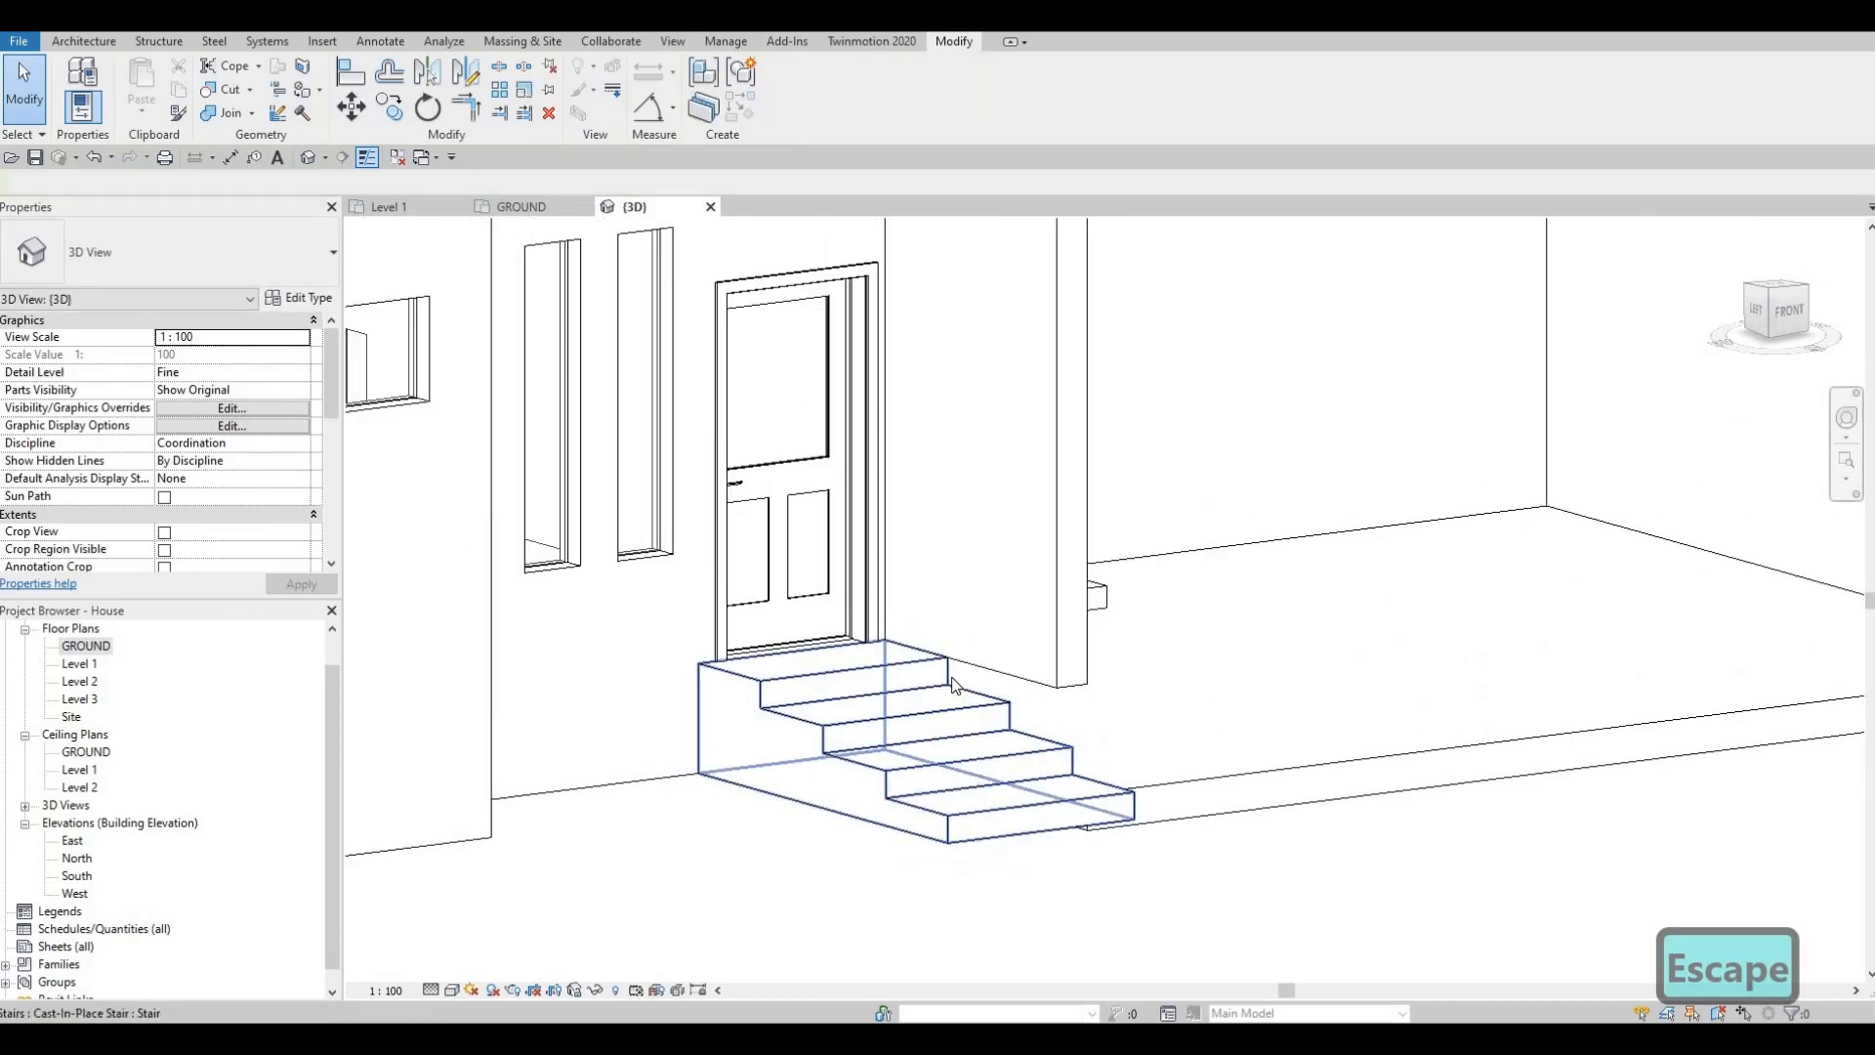
middle_click_drag(954, 683, 870, 682, "shift")
left_click(919, 594)
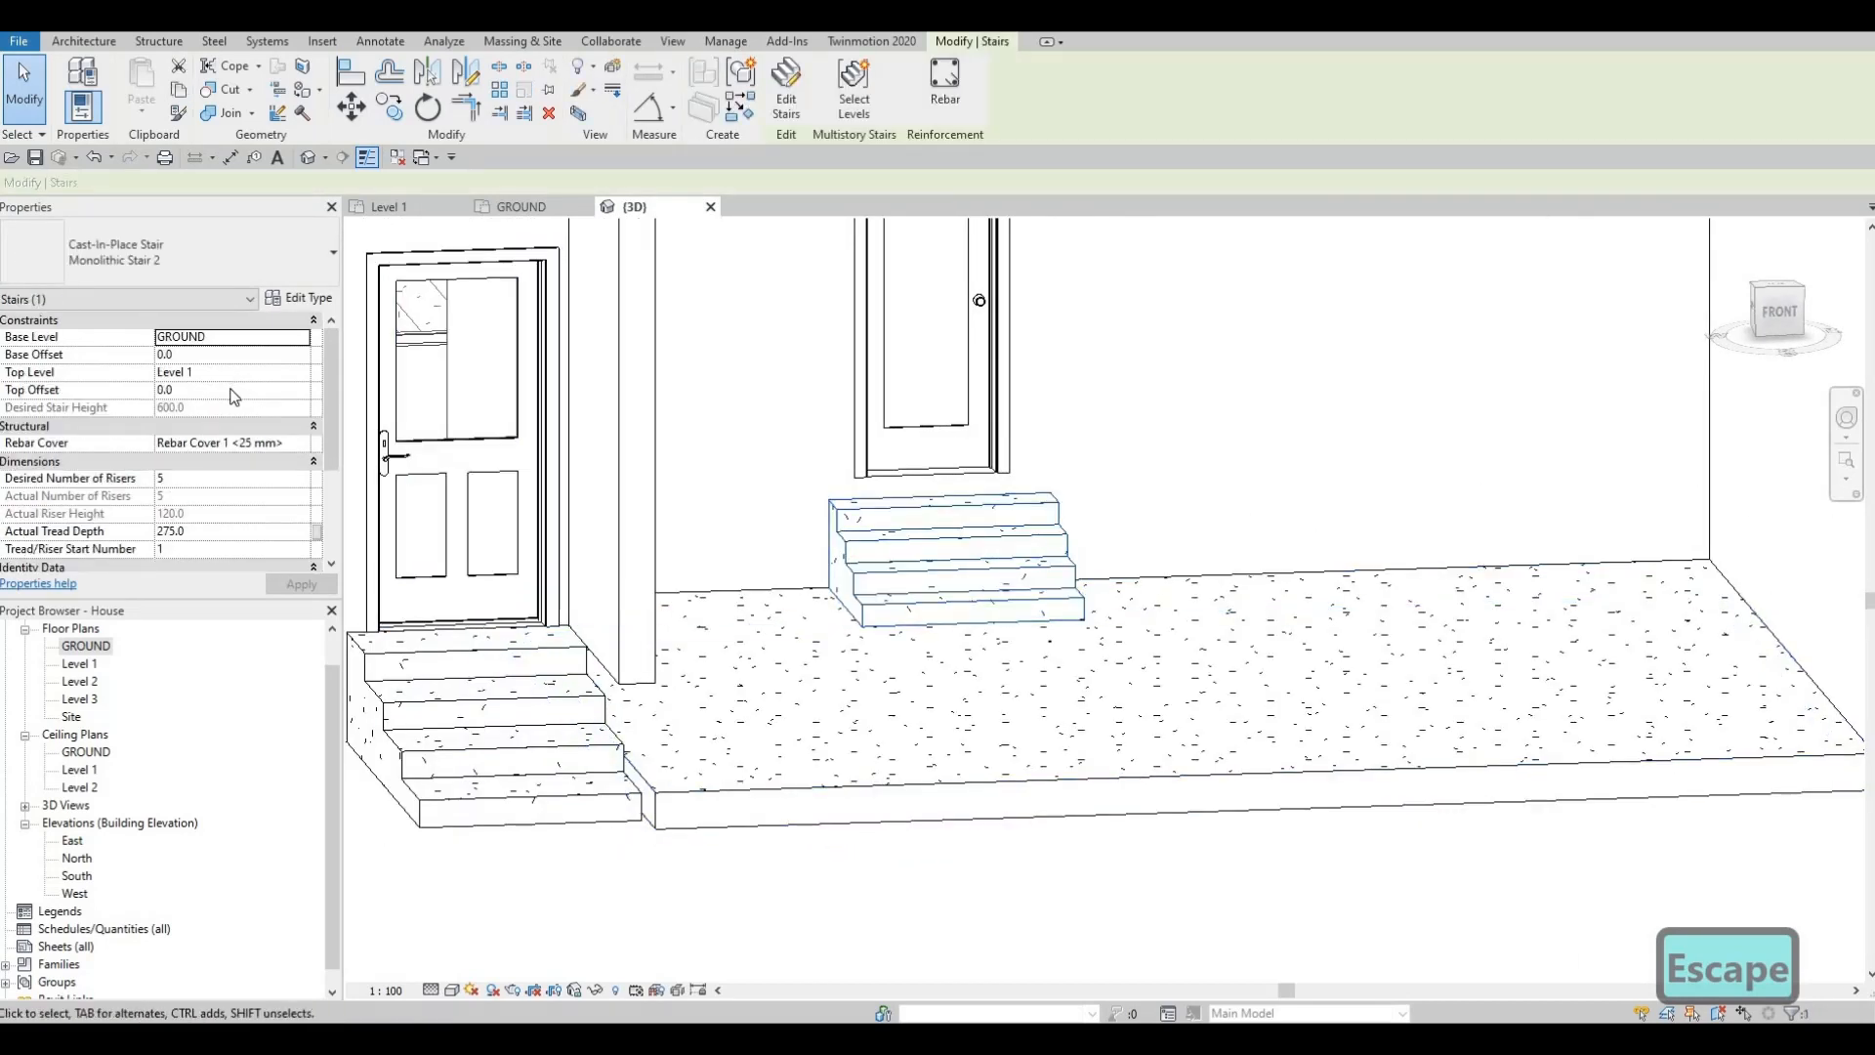
left_click(228, 389)
type("200")
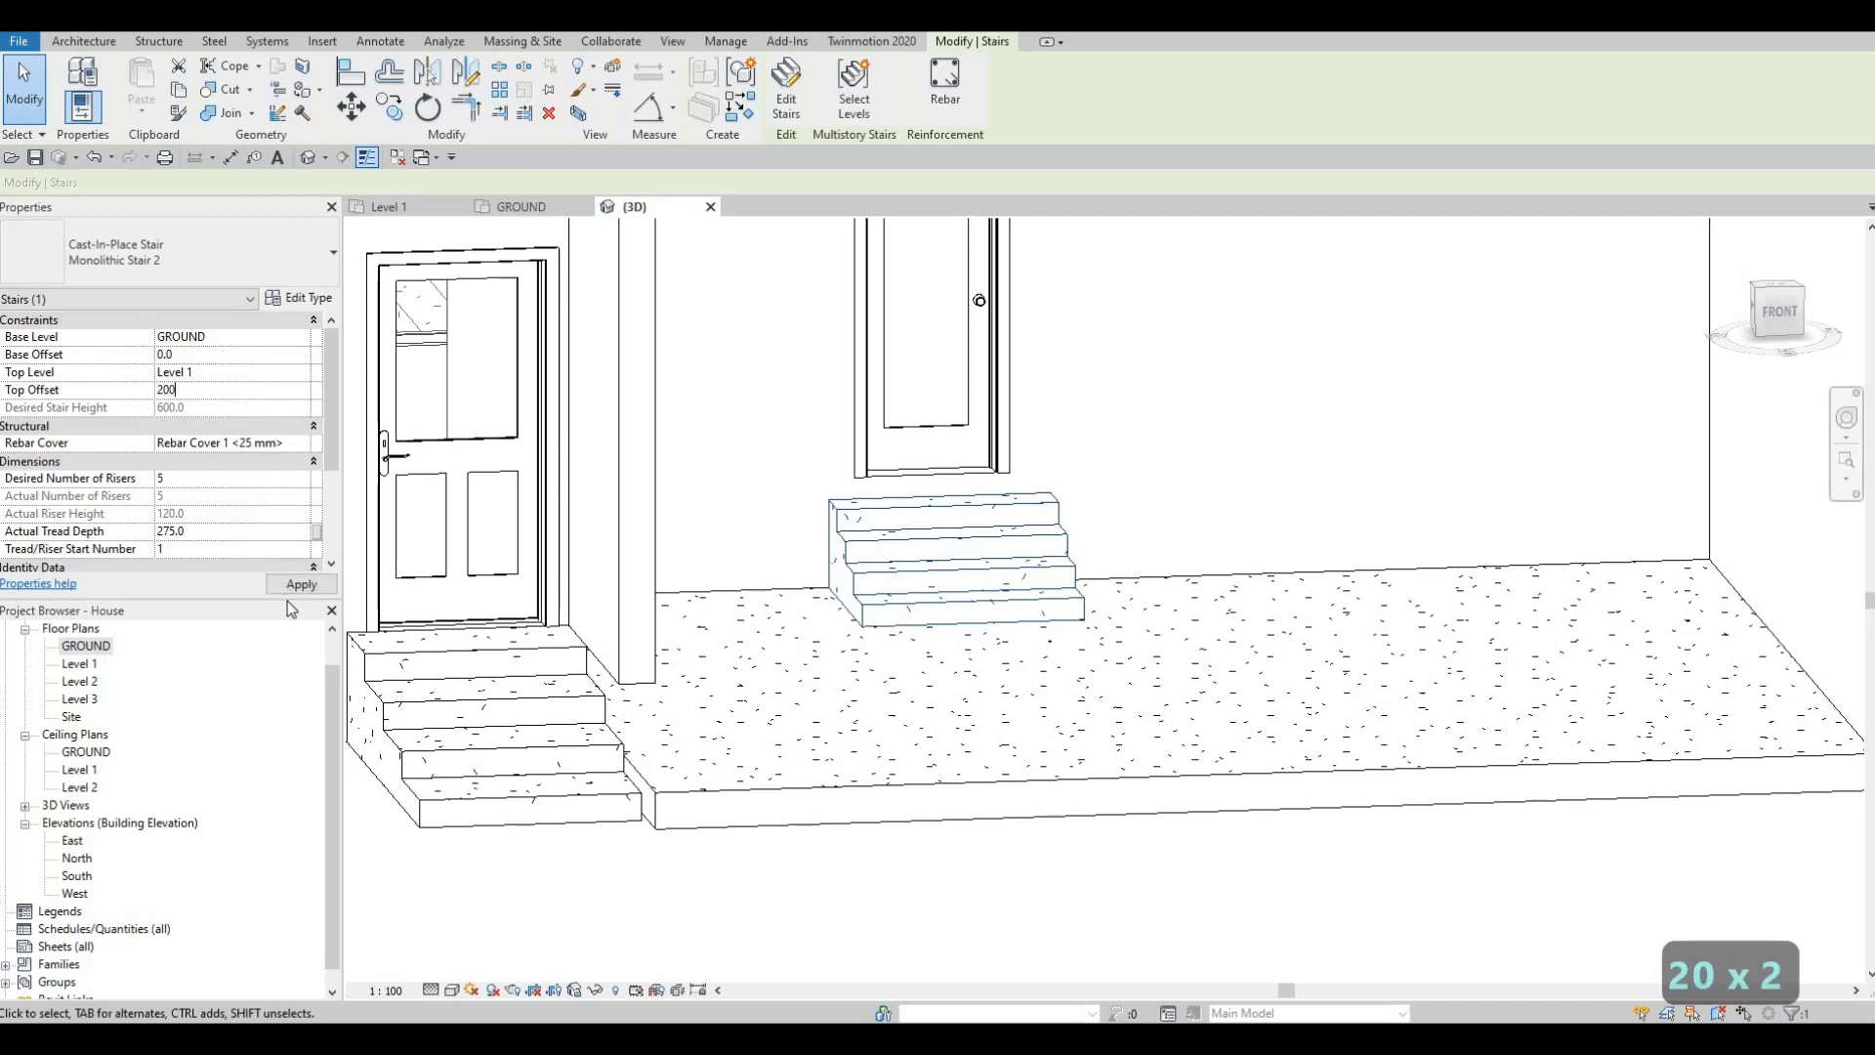
left_click(291, 586)
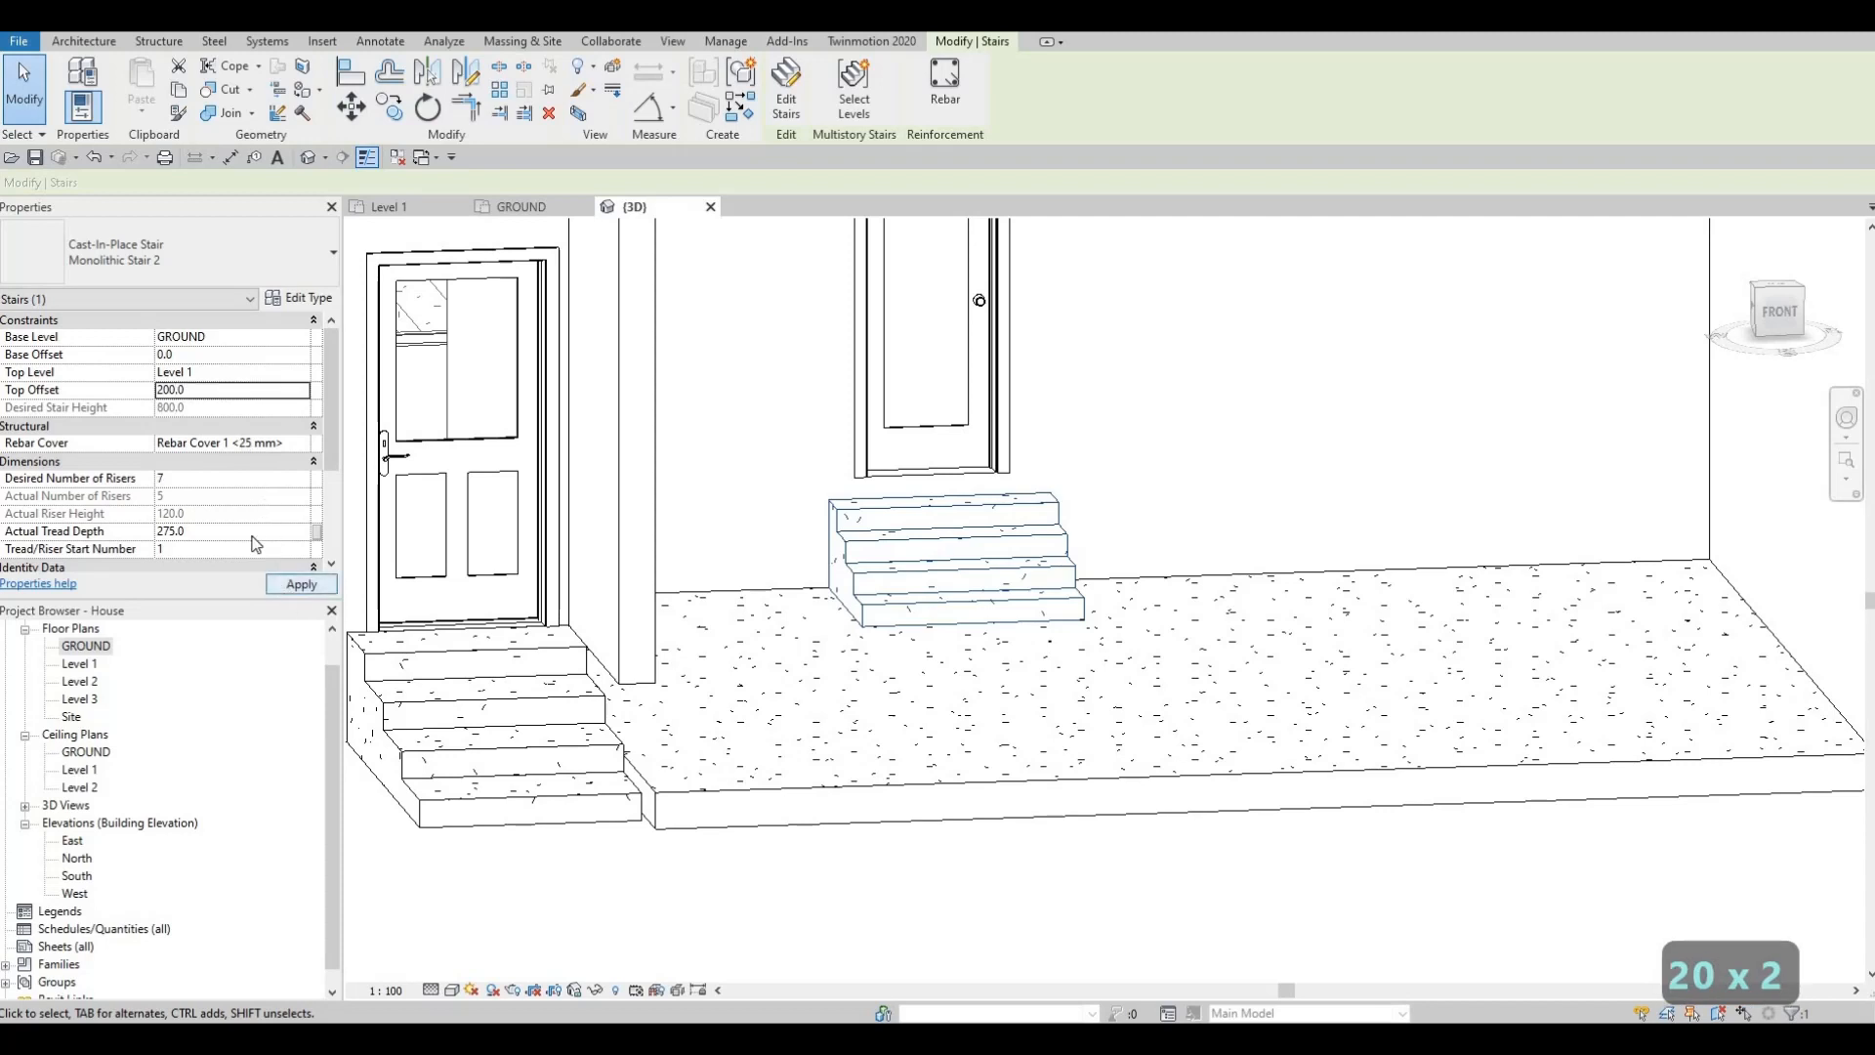
Step: Set the top offset of the stair on the concrete slab to 150
left_click(203, 395)
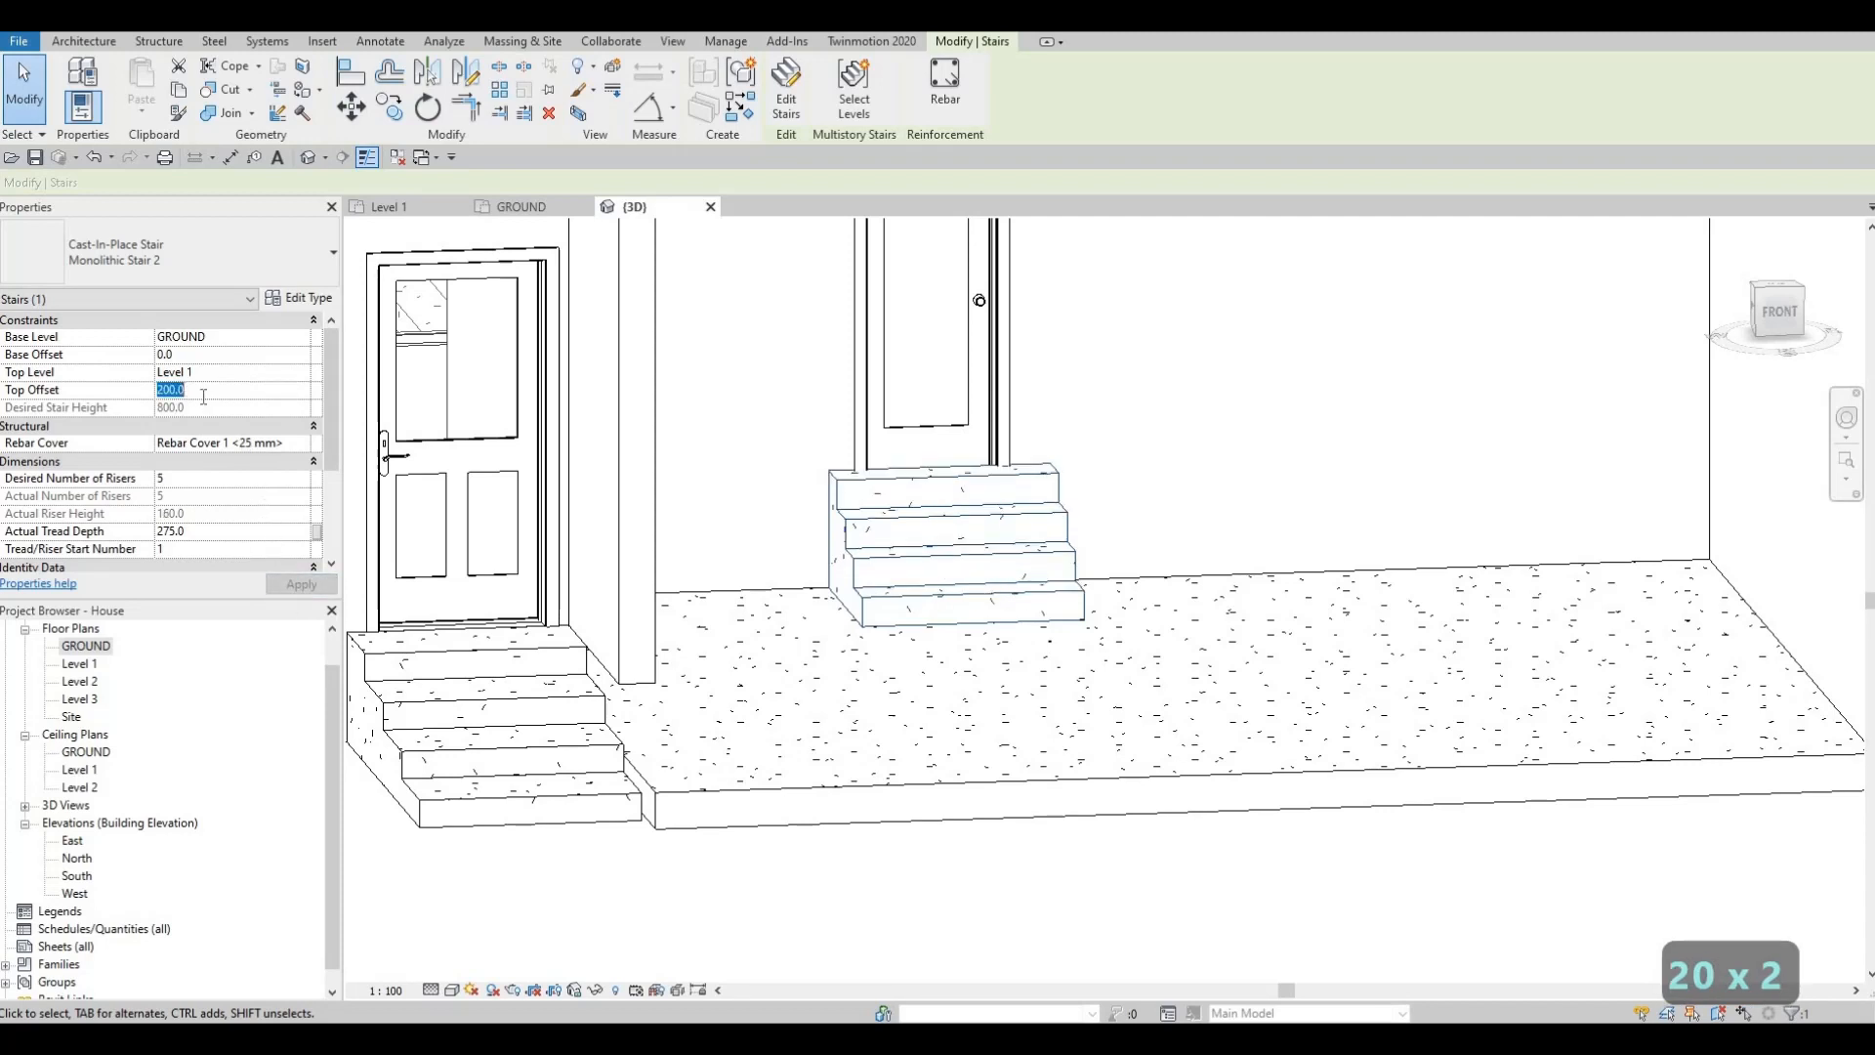
type("150")
key("Return")
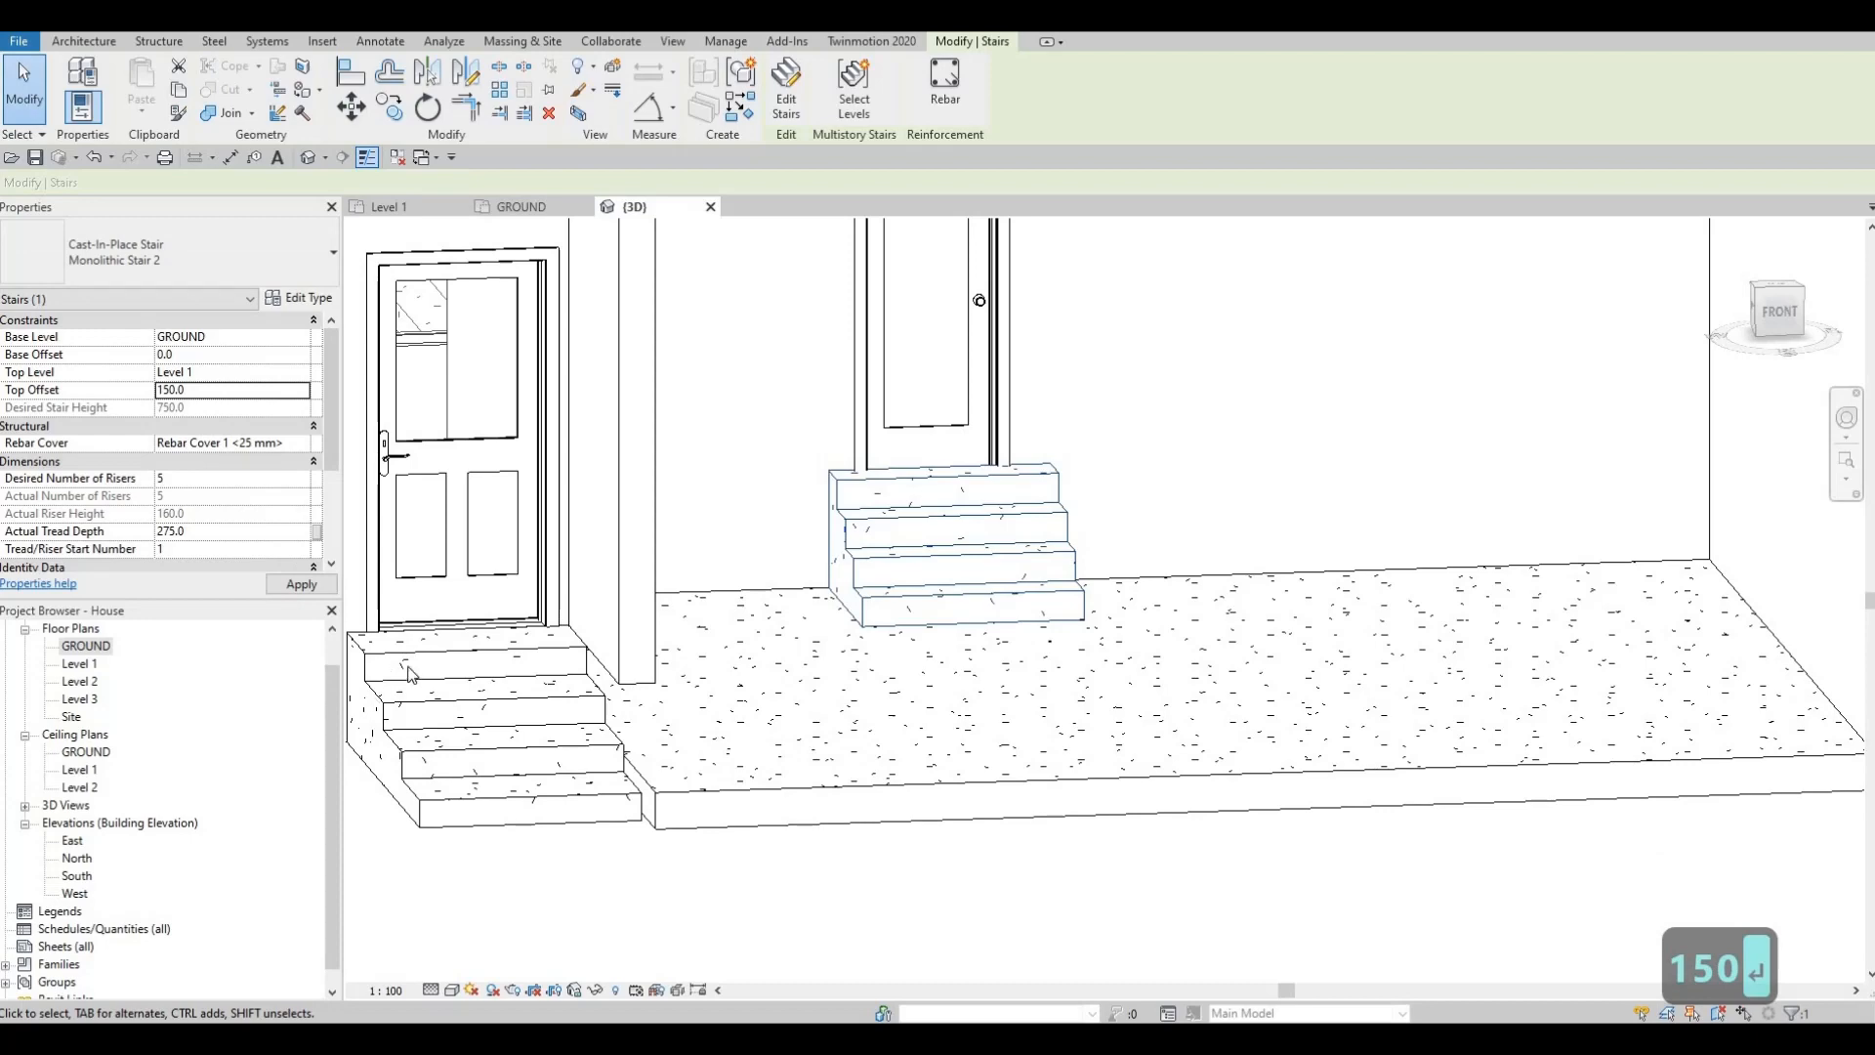
middle_click_drag(459, 782, 627, 774, "shift")
scroll(688, 739, "down", 1)
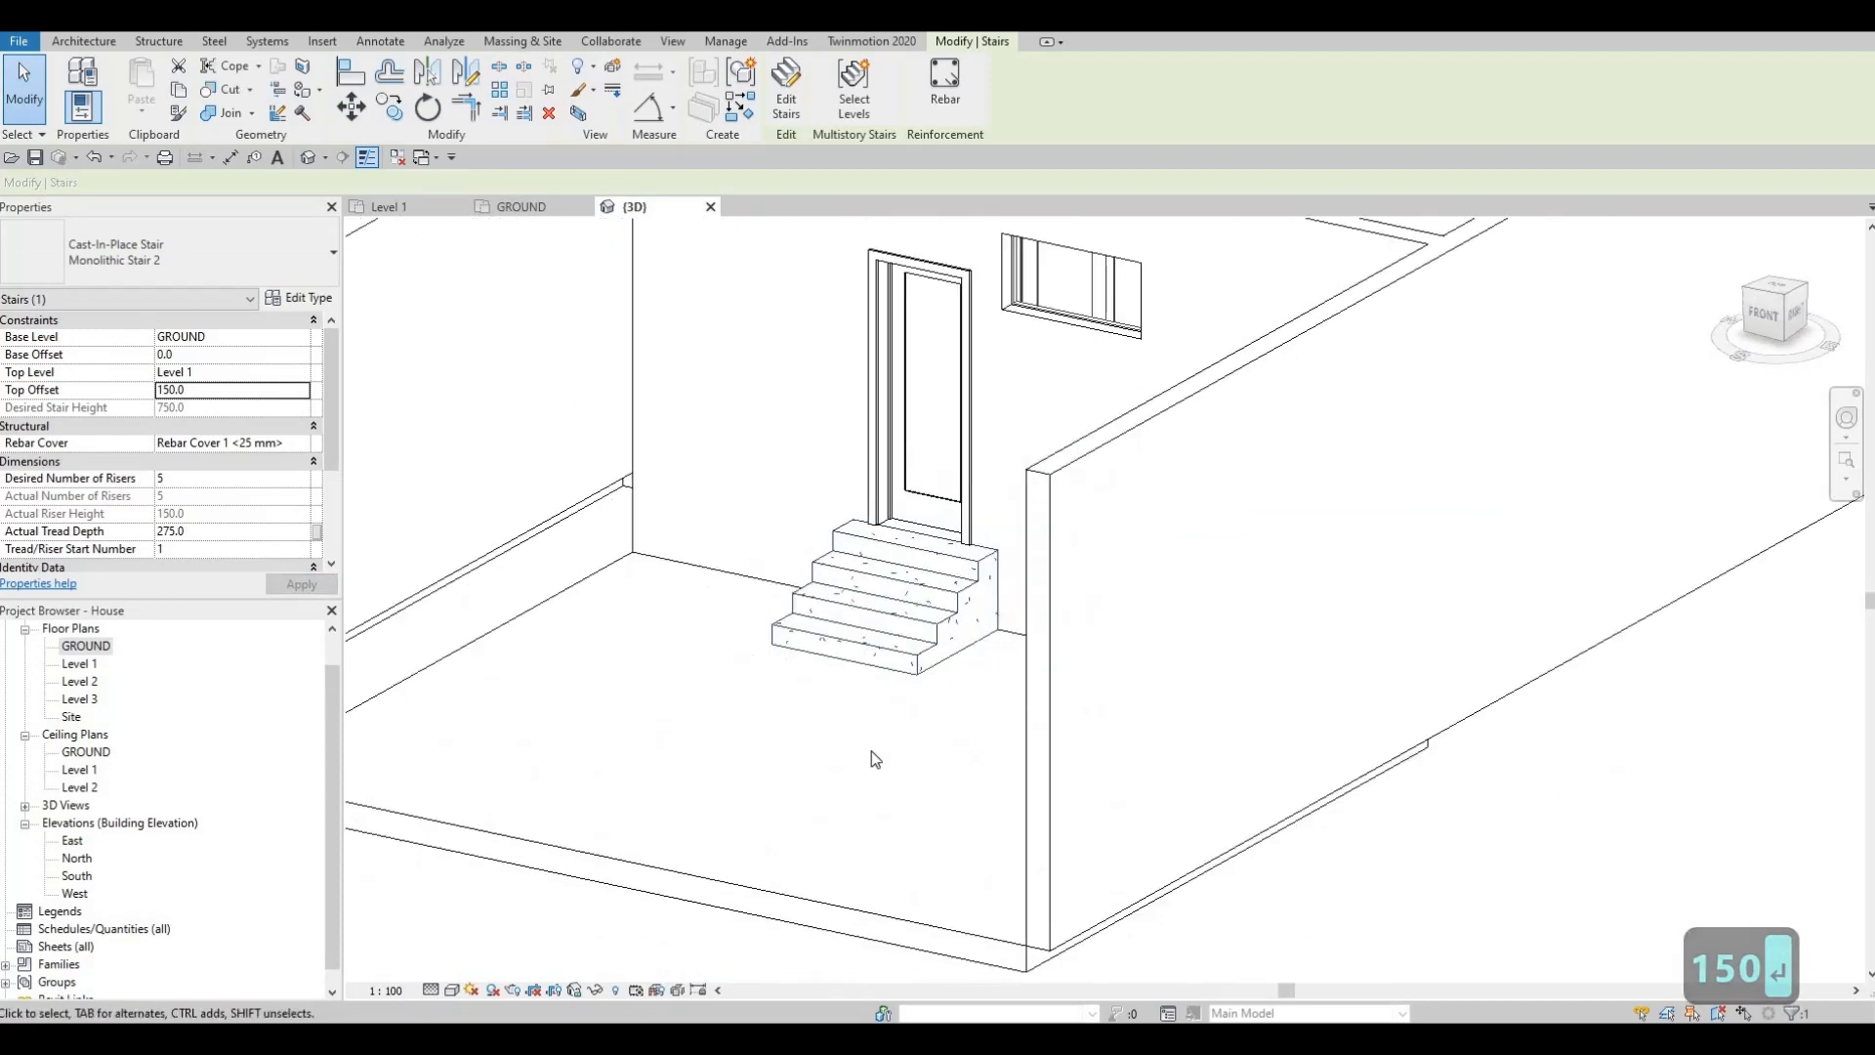
Step: Set the base constraint of the exterior wall between the entrance stair and the concrete slab to GROUND
middle_click_drag(875, 758, 918, 656, "shift")
middle_click_drag(918, 657, 970, 430)
scroll(1032, 627, "down", 1)
middle_click_drag(1070, 655, 1081, 648, "shift")
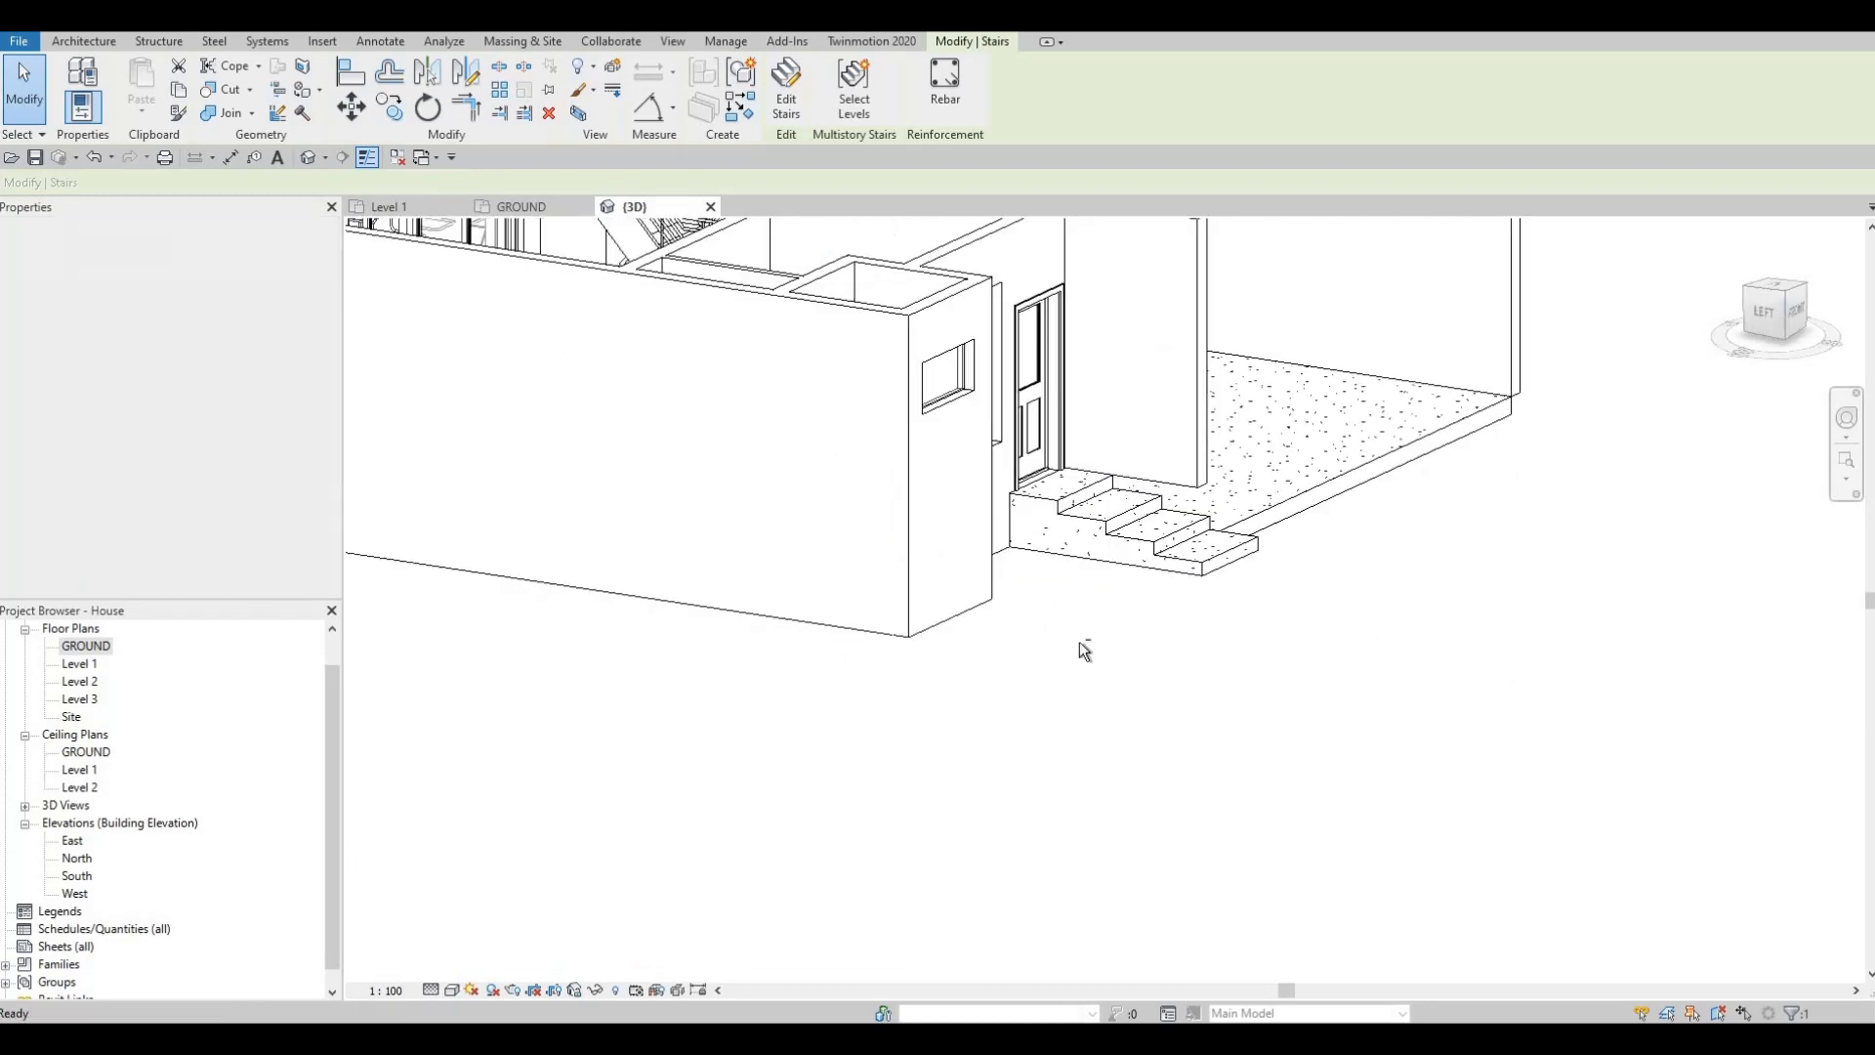
mouse_move(1142, 712)
middle_mouse_down("shift")
mouse_move(697, 616)
mouse_move(628, 536)
mouse_move(604, 540)
middle_mouse_up("shift")
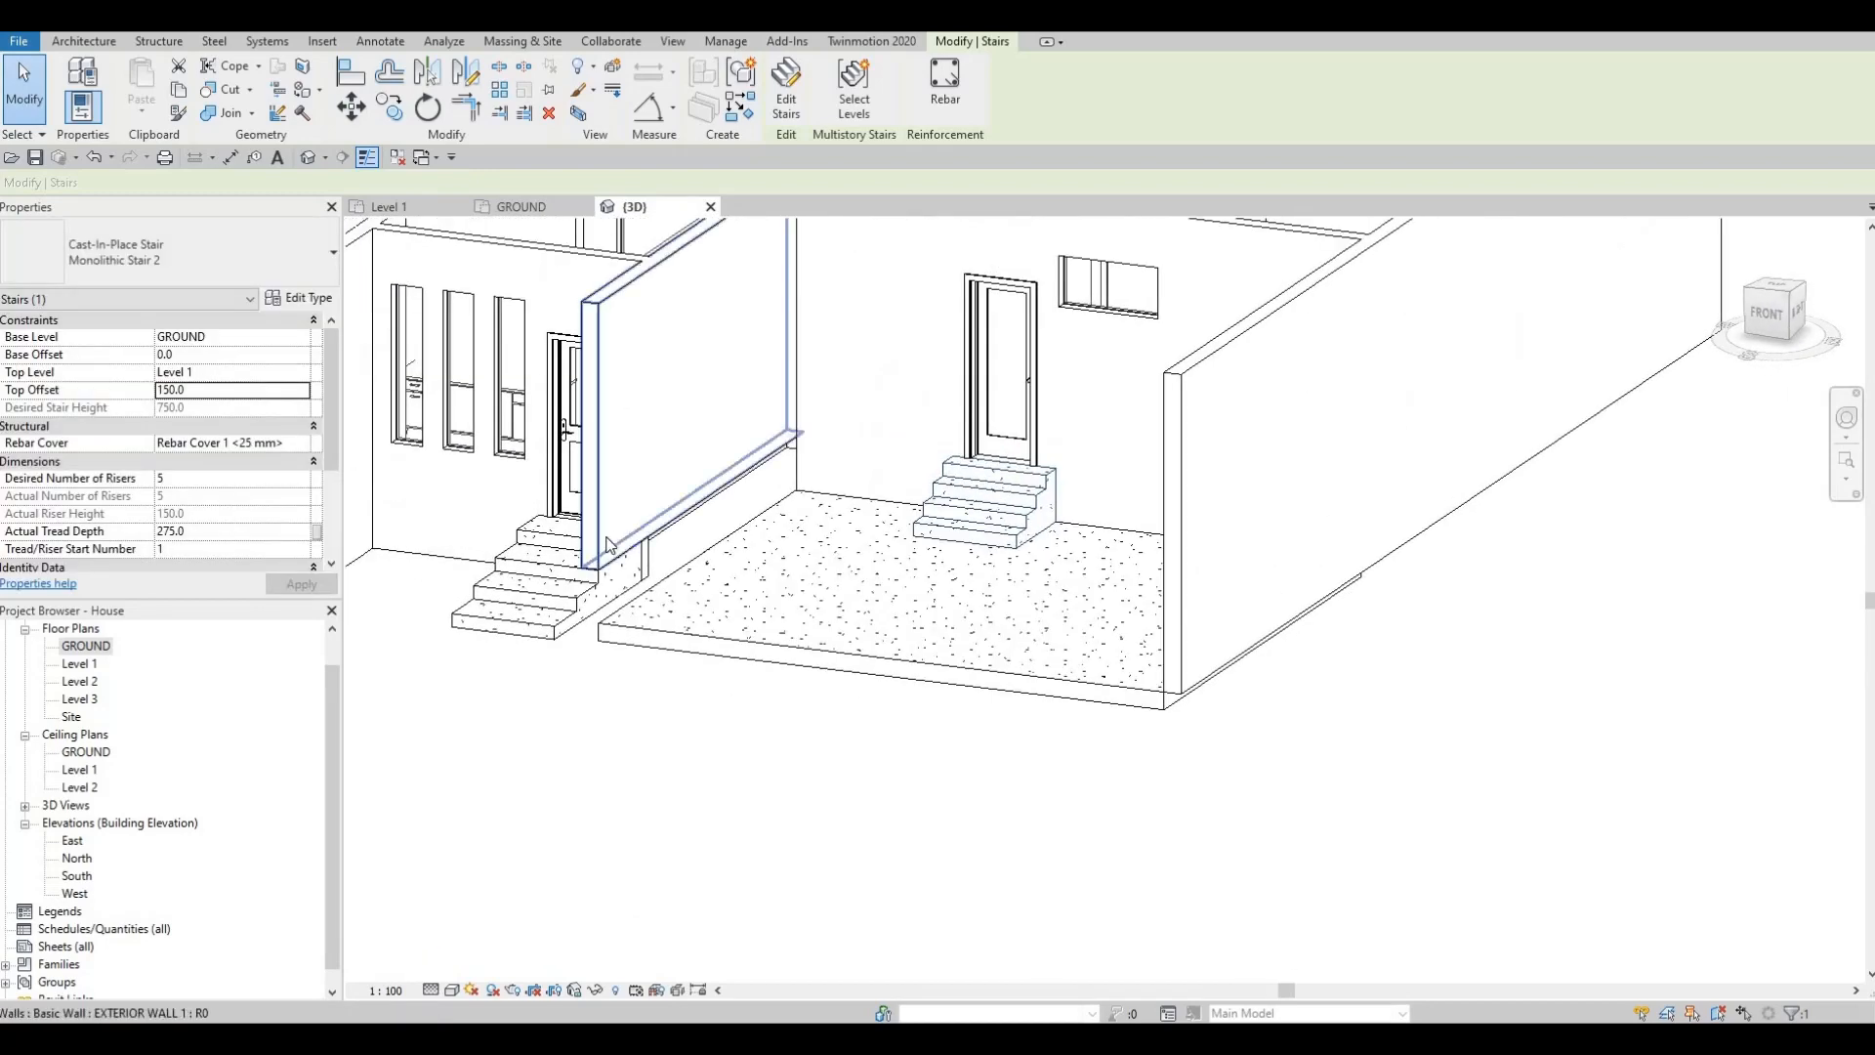
left_click(475, 448)
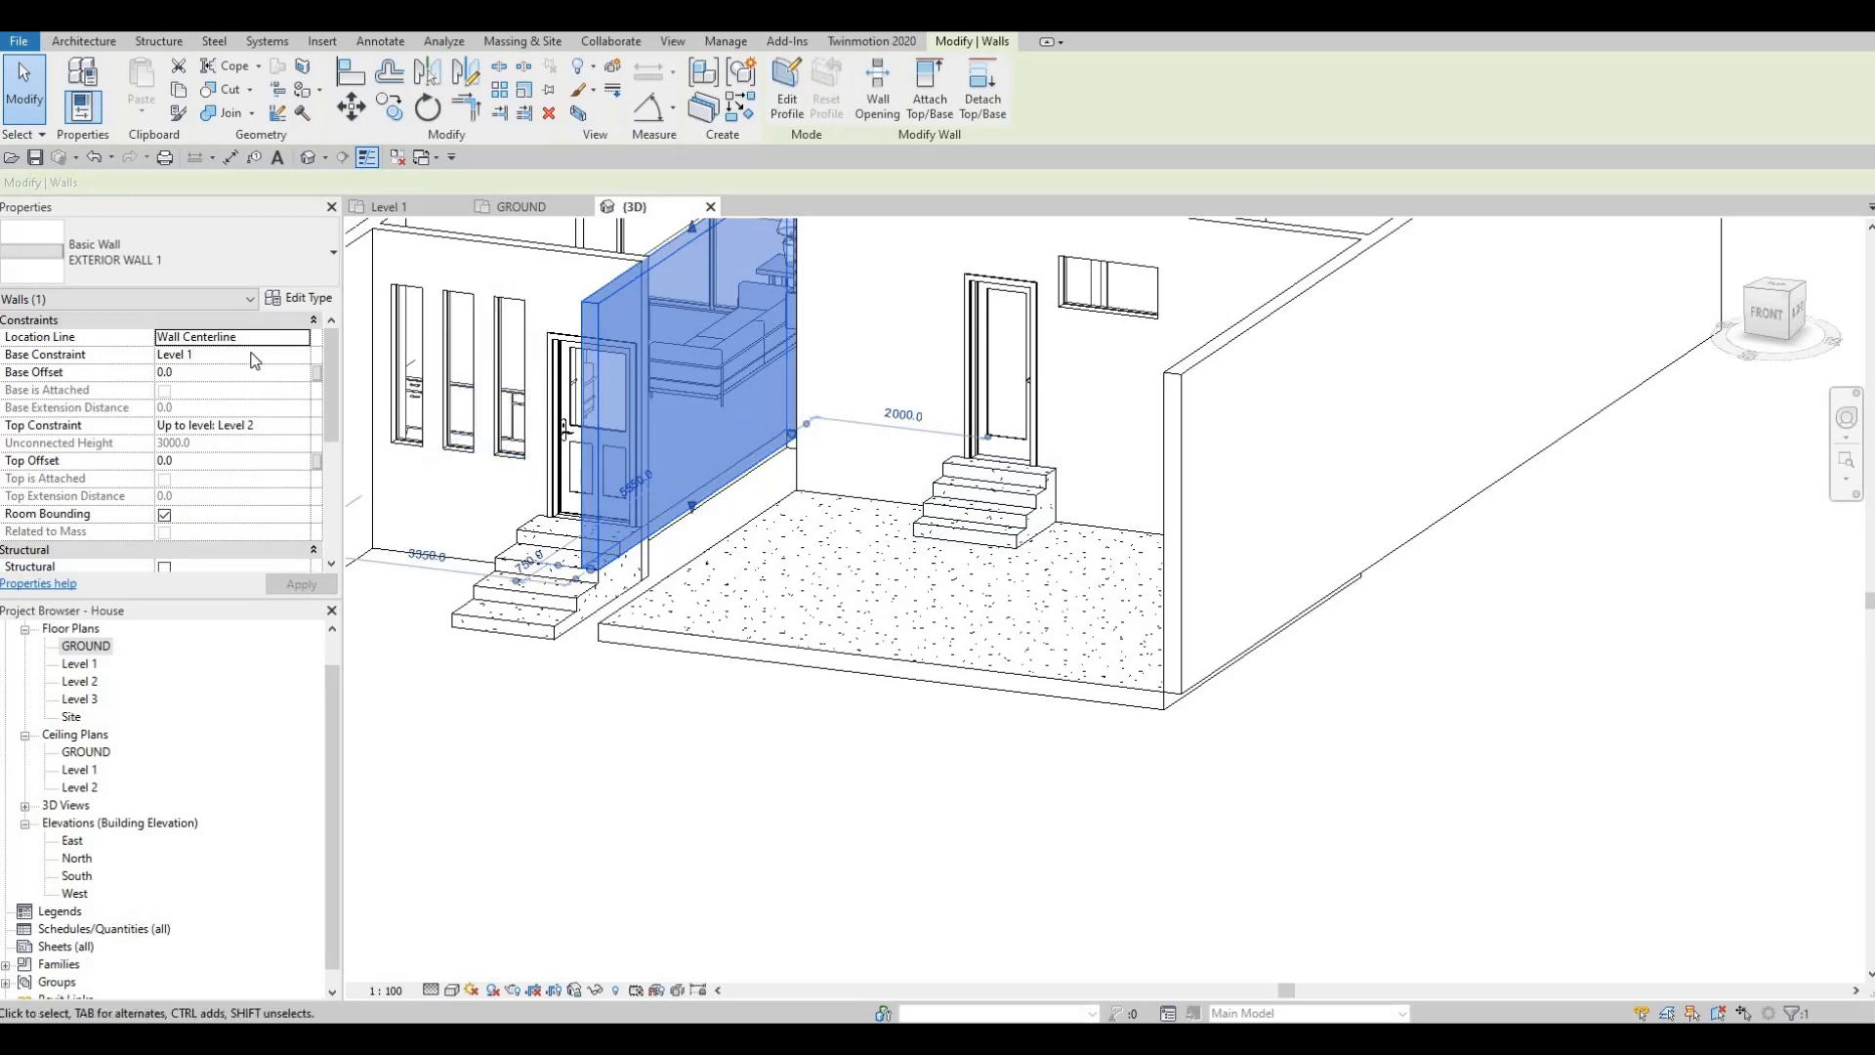
left_click(301, 357)
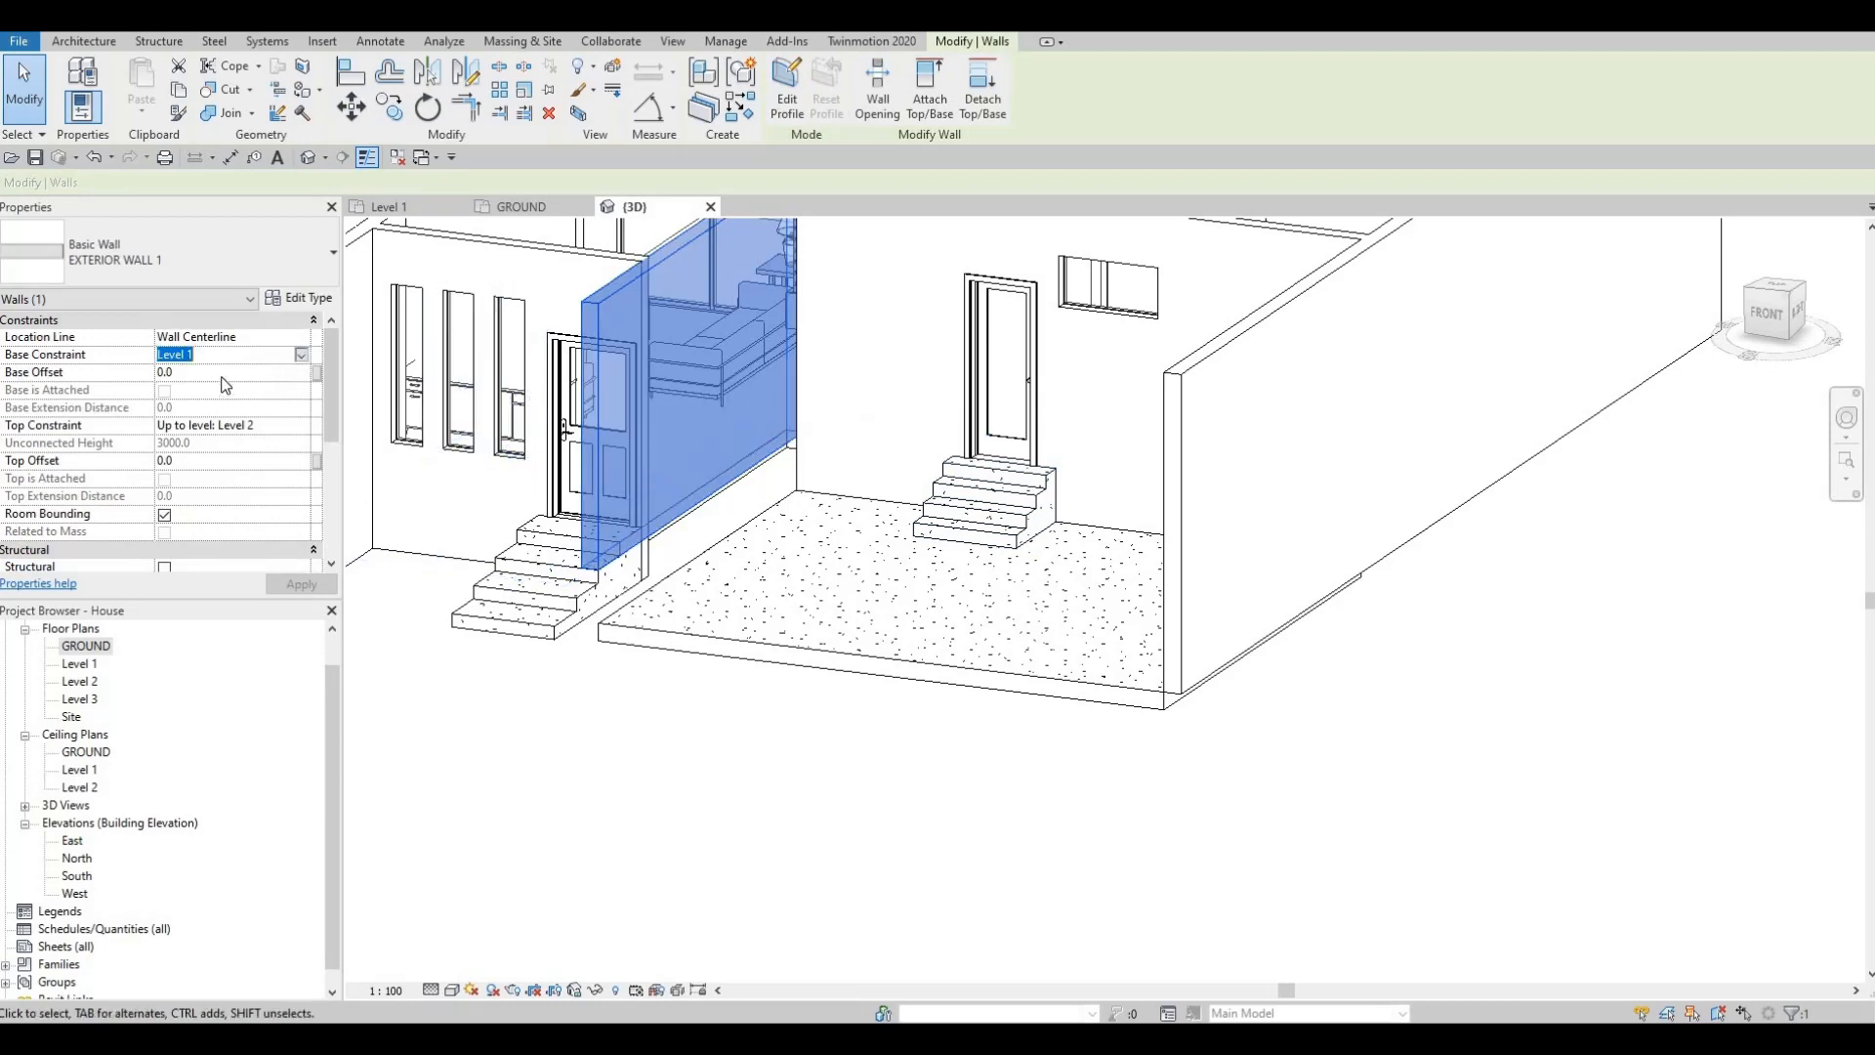
left_click(301, 354)
left_click(196, 372)
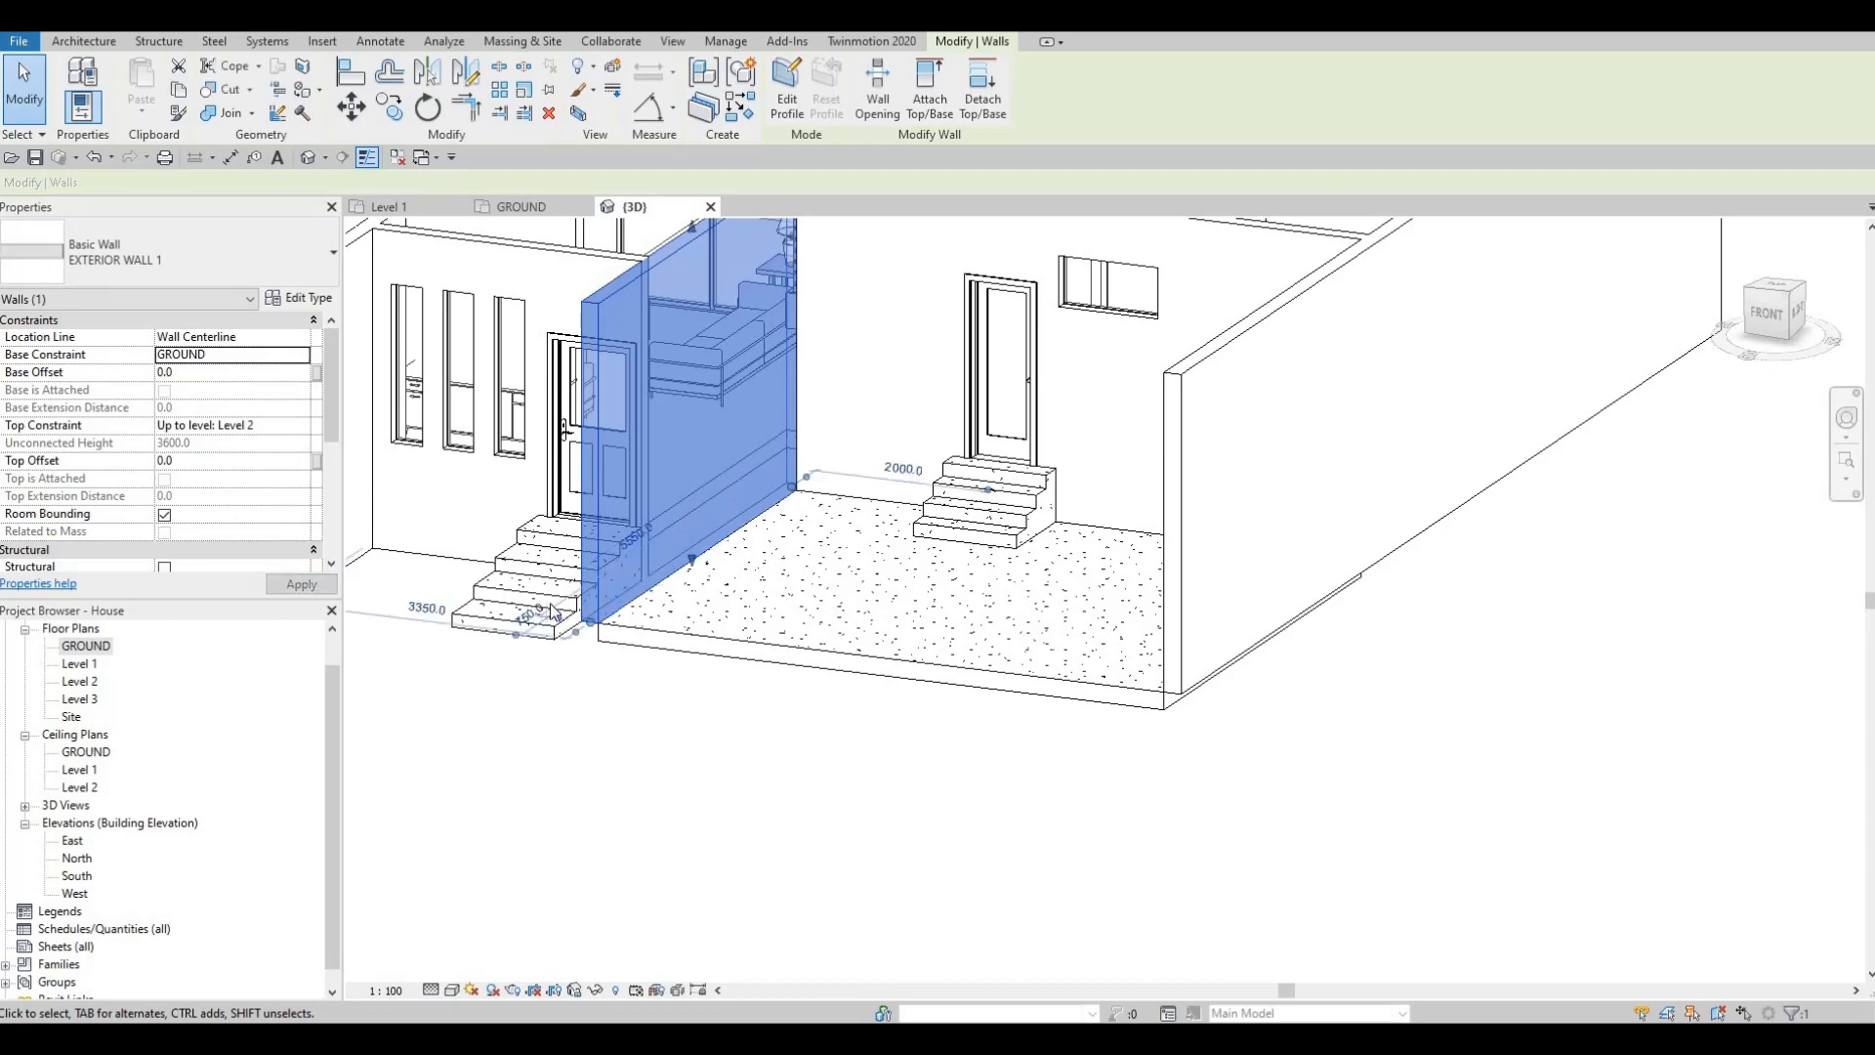
key("Escape")
key("Escape")
Step: Look over the house from above and open the GROUND floor plan at the empty area beside the dining room
scroll(579, 637, "down", 2)
middle_click_drag(777, 586, 1016, 664, "shift")
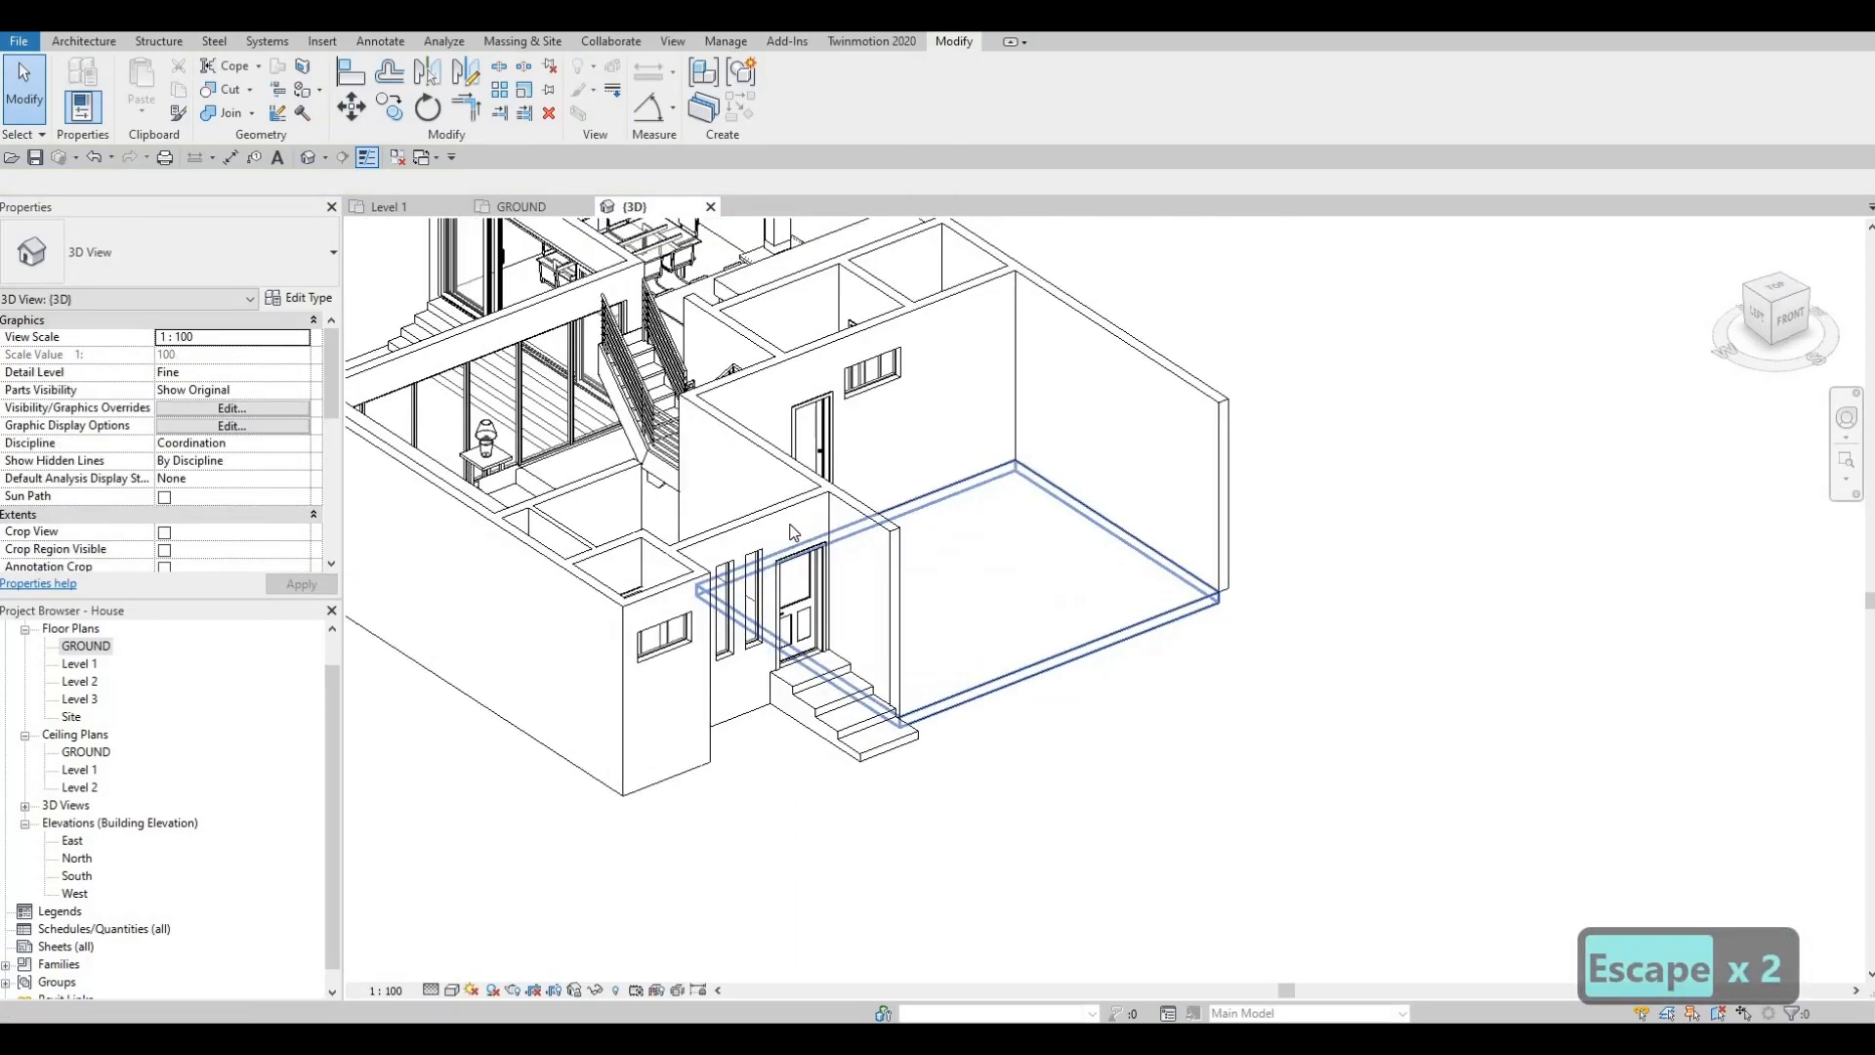
middle_click_drag(603, 591, 508, 635, "shift")
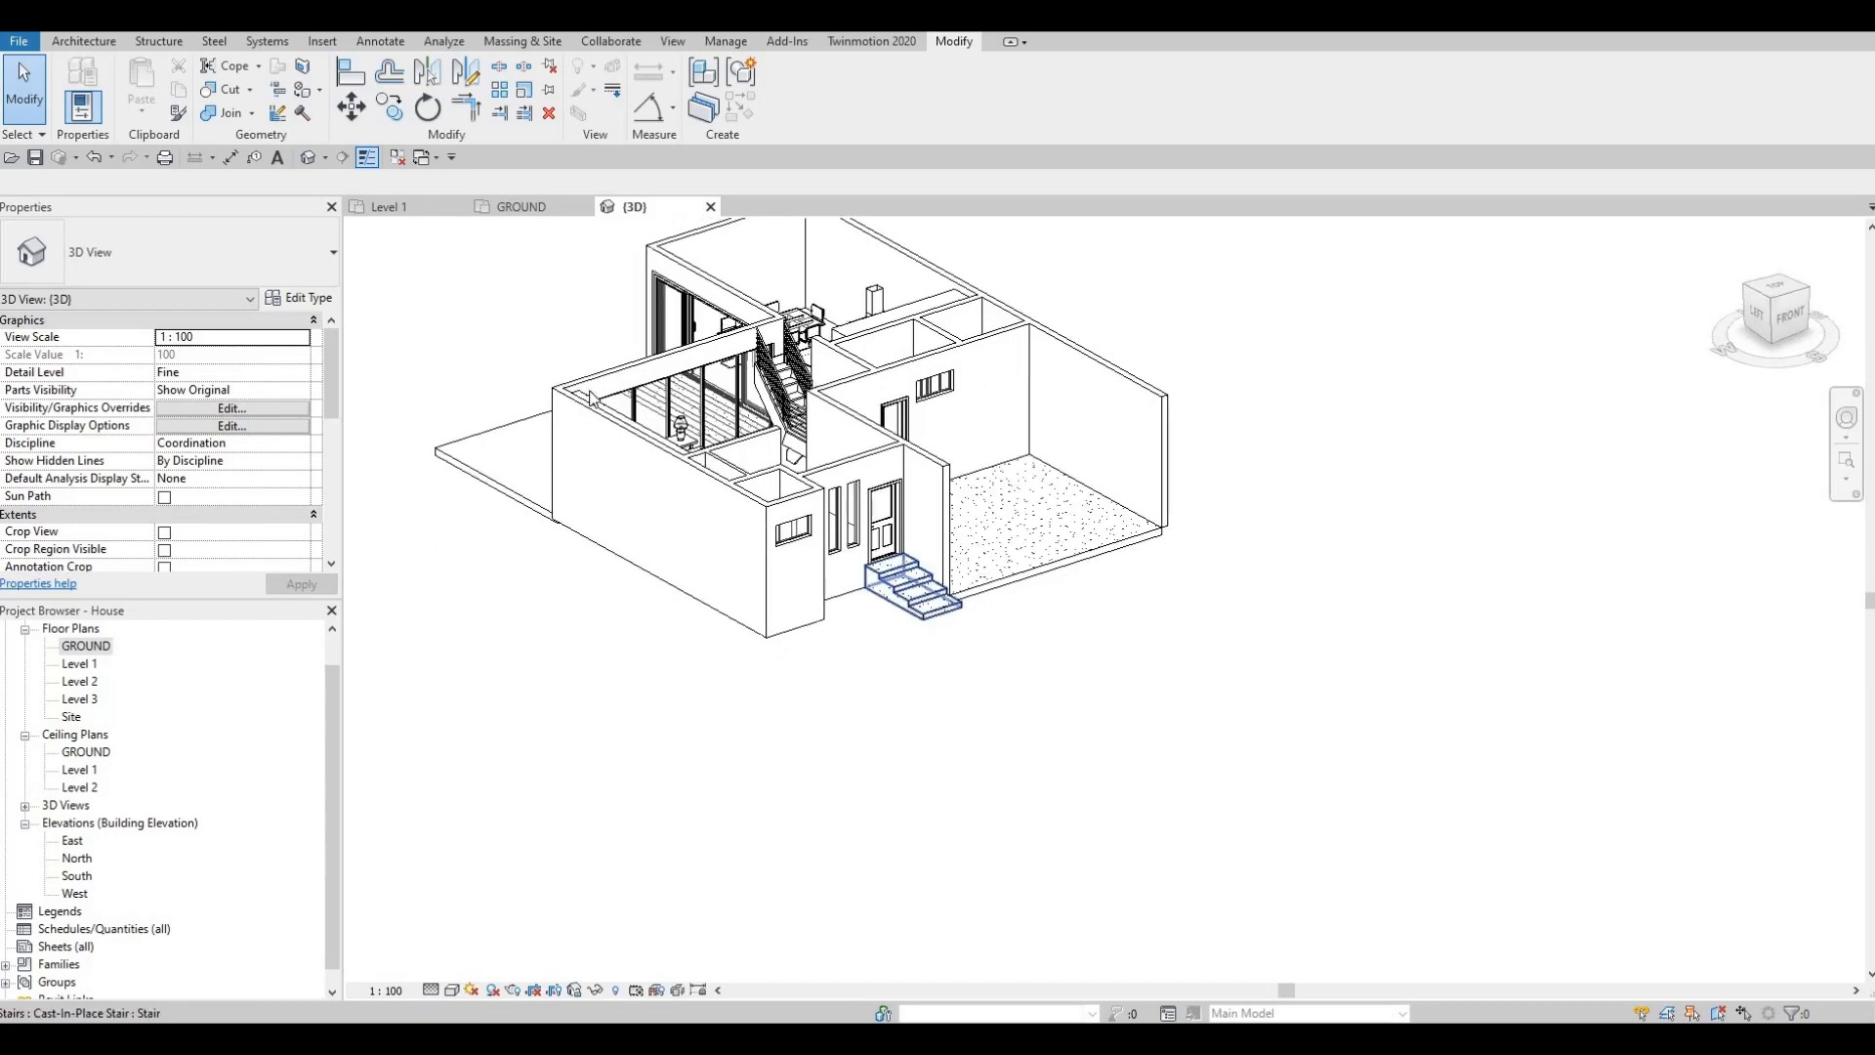
double_click(76, 663)
double_click(76, 646)
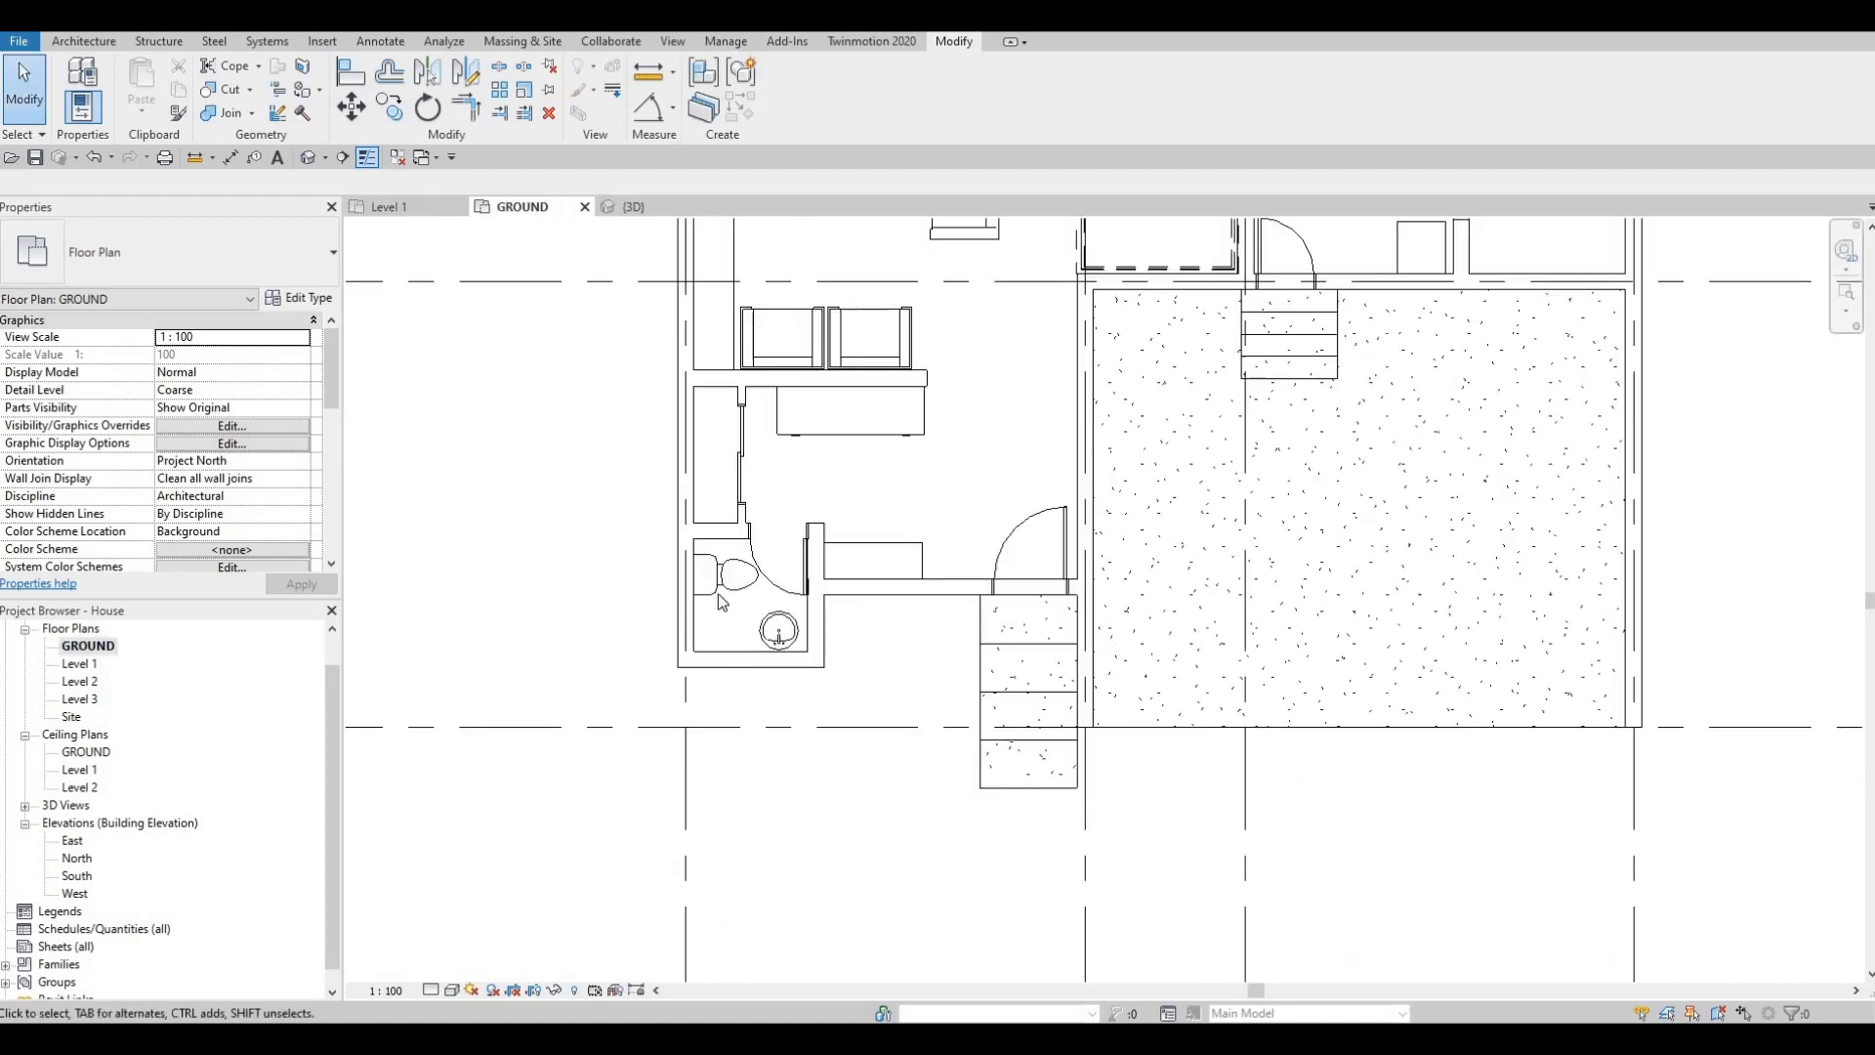
scroll(615, 401, "down", 2)
middle_click_drag(615, 400, 576, 826)
left_click(86, 41)
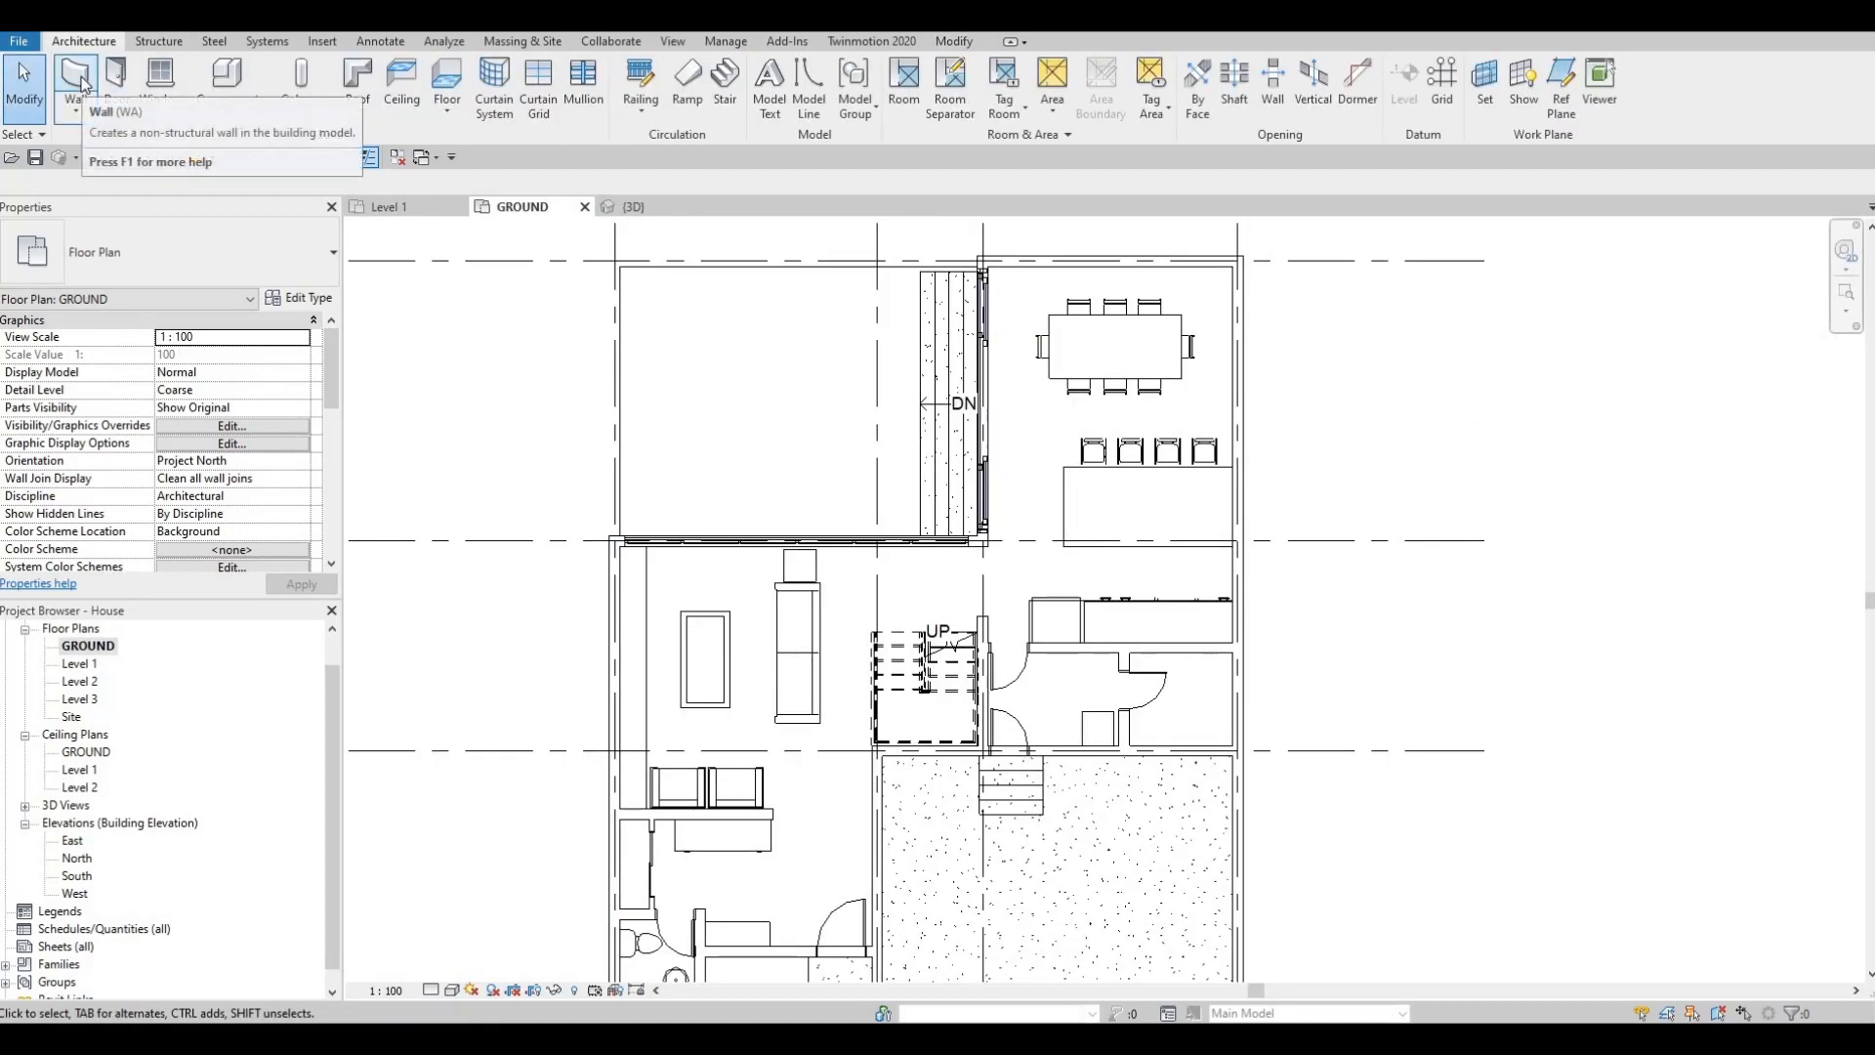
left_click(79, 86)
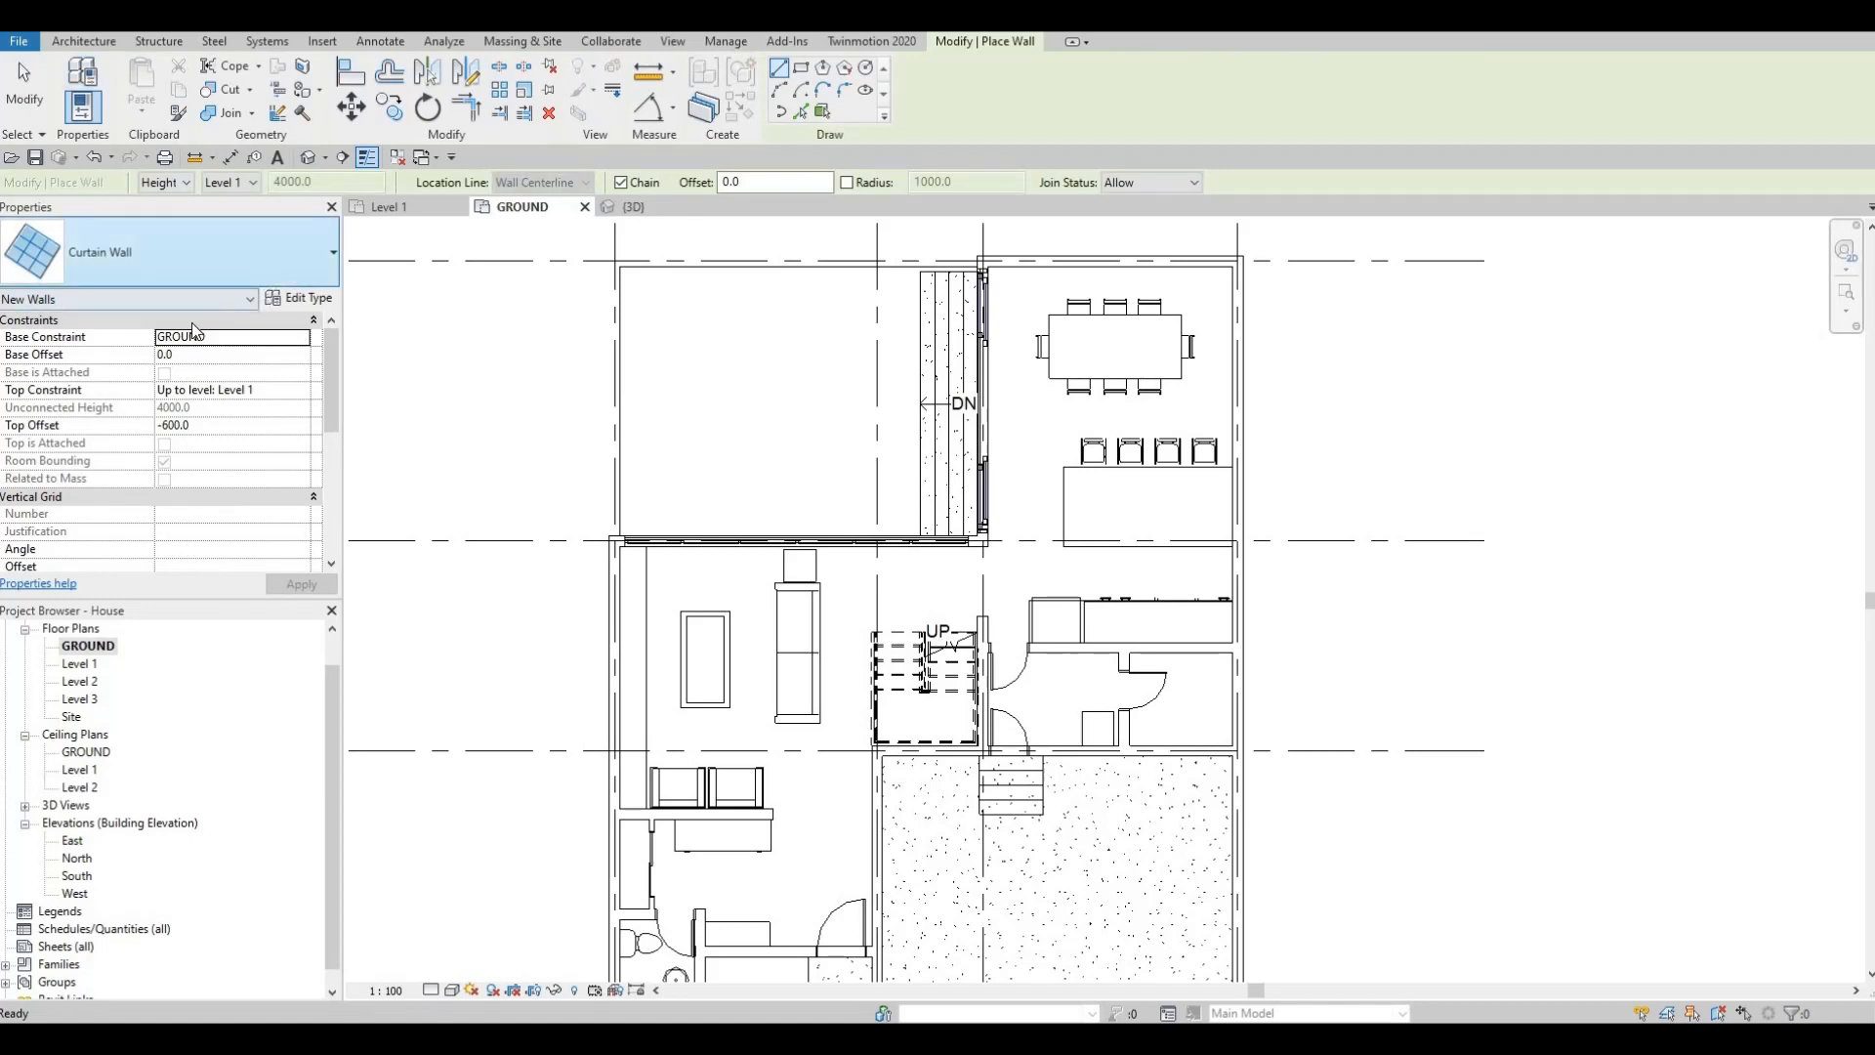
left_click(93, 256)
scroll(154, 449, "up", 1)
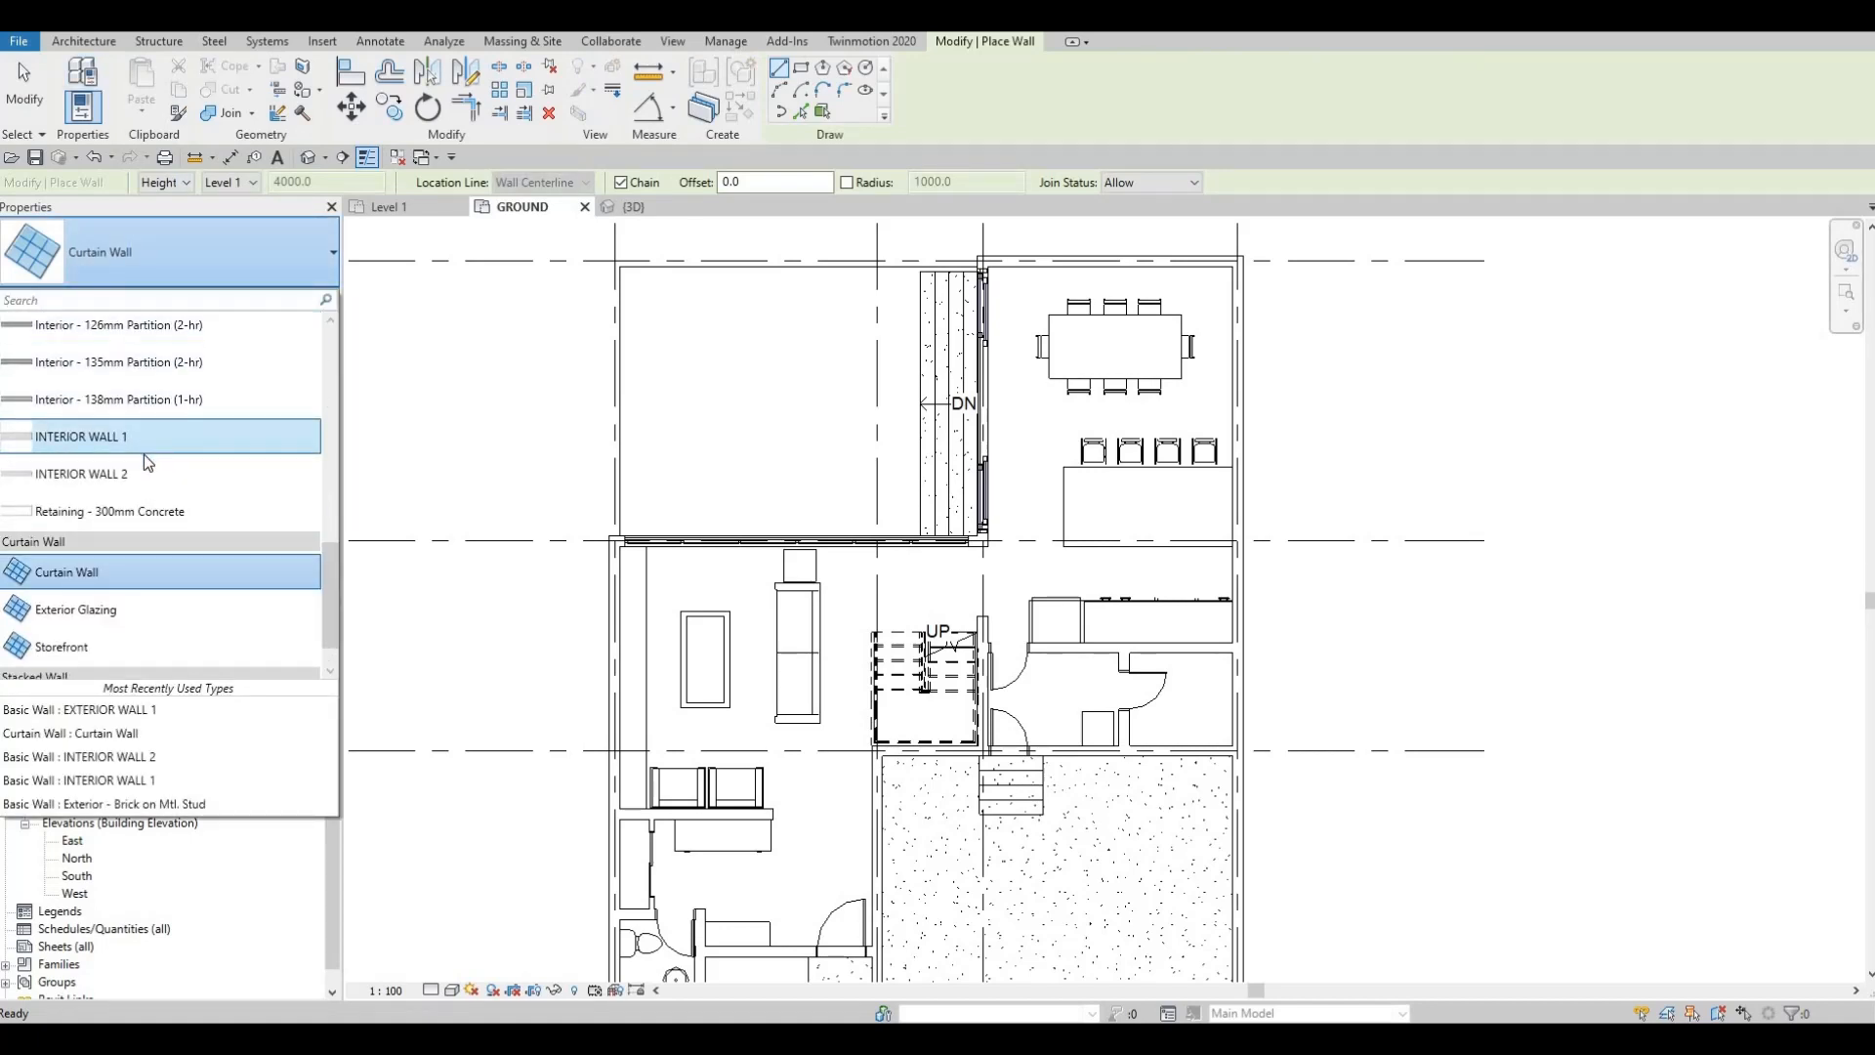
left_click(147, 441)
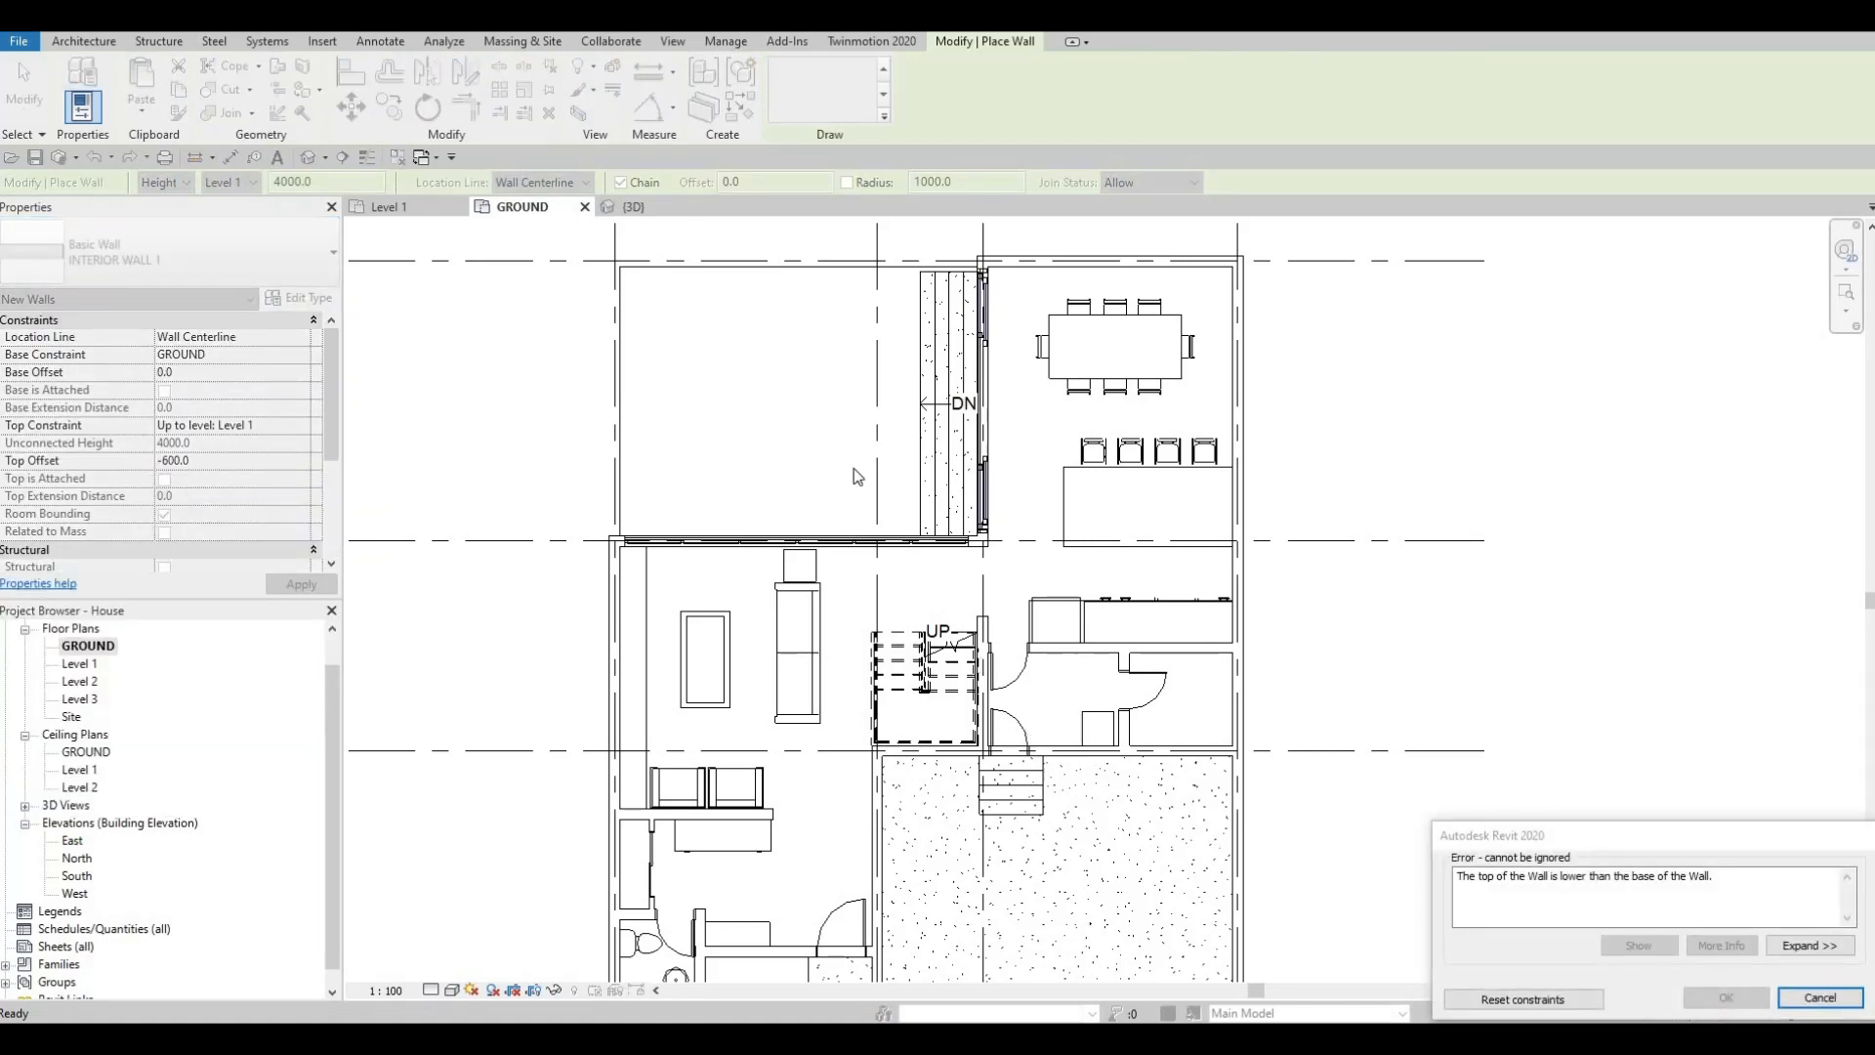
key("Escape")
key("Escape")
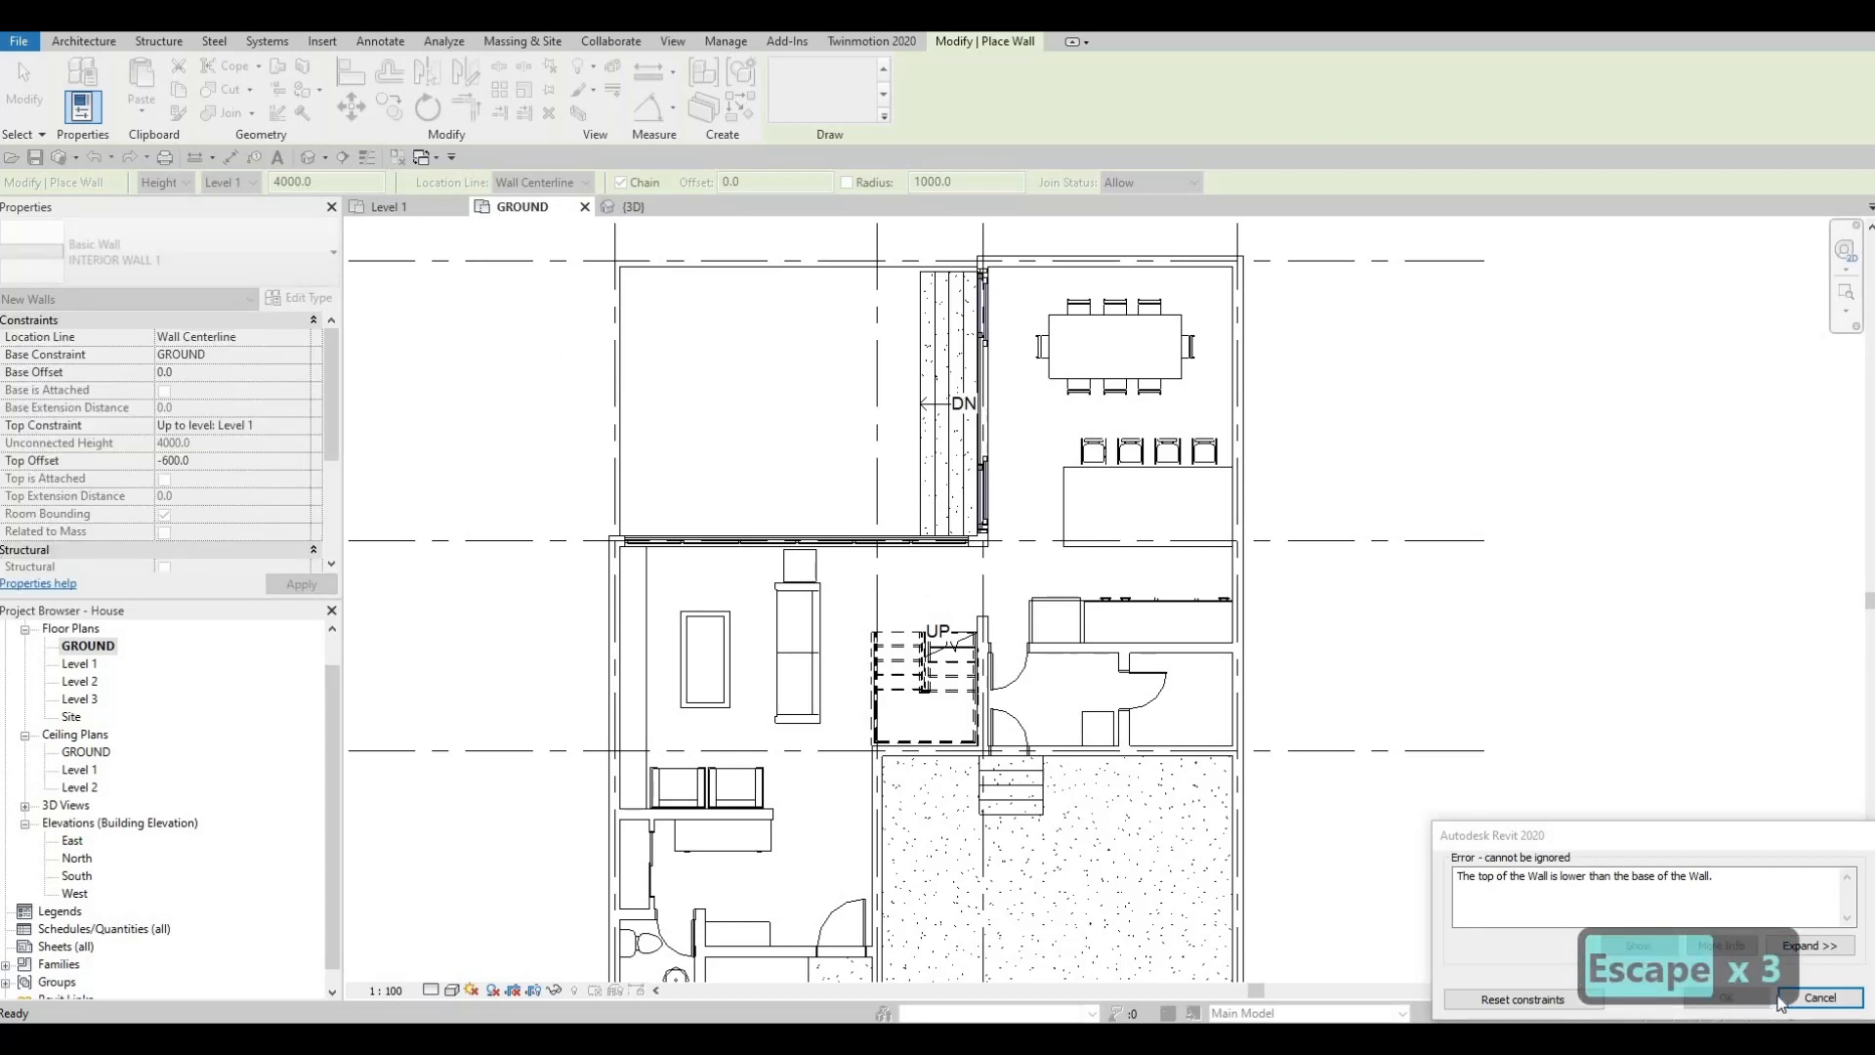
key("Escape")
key("Escape")
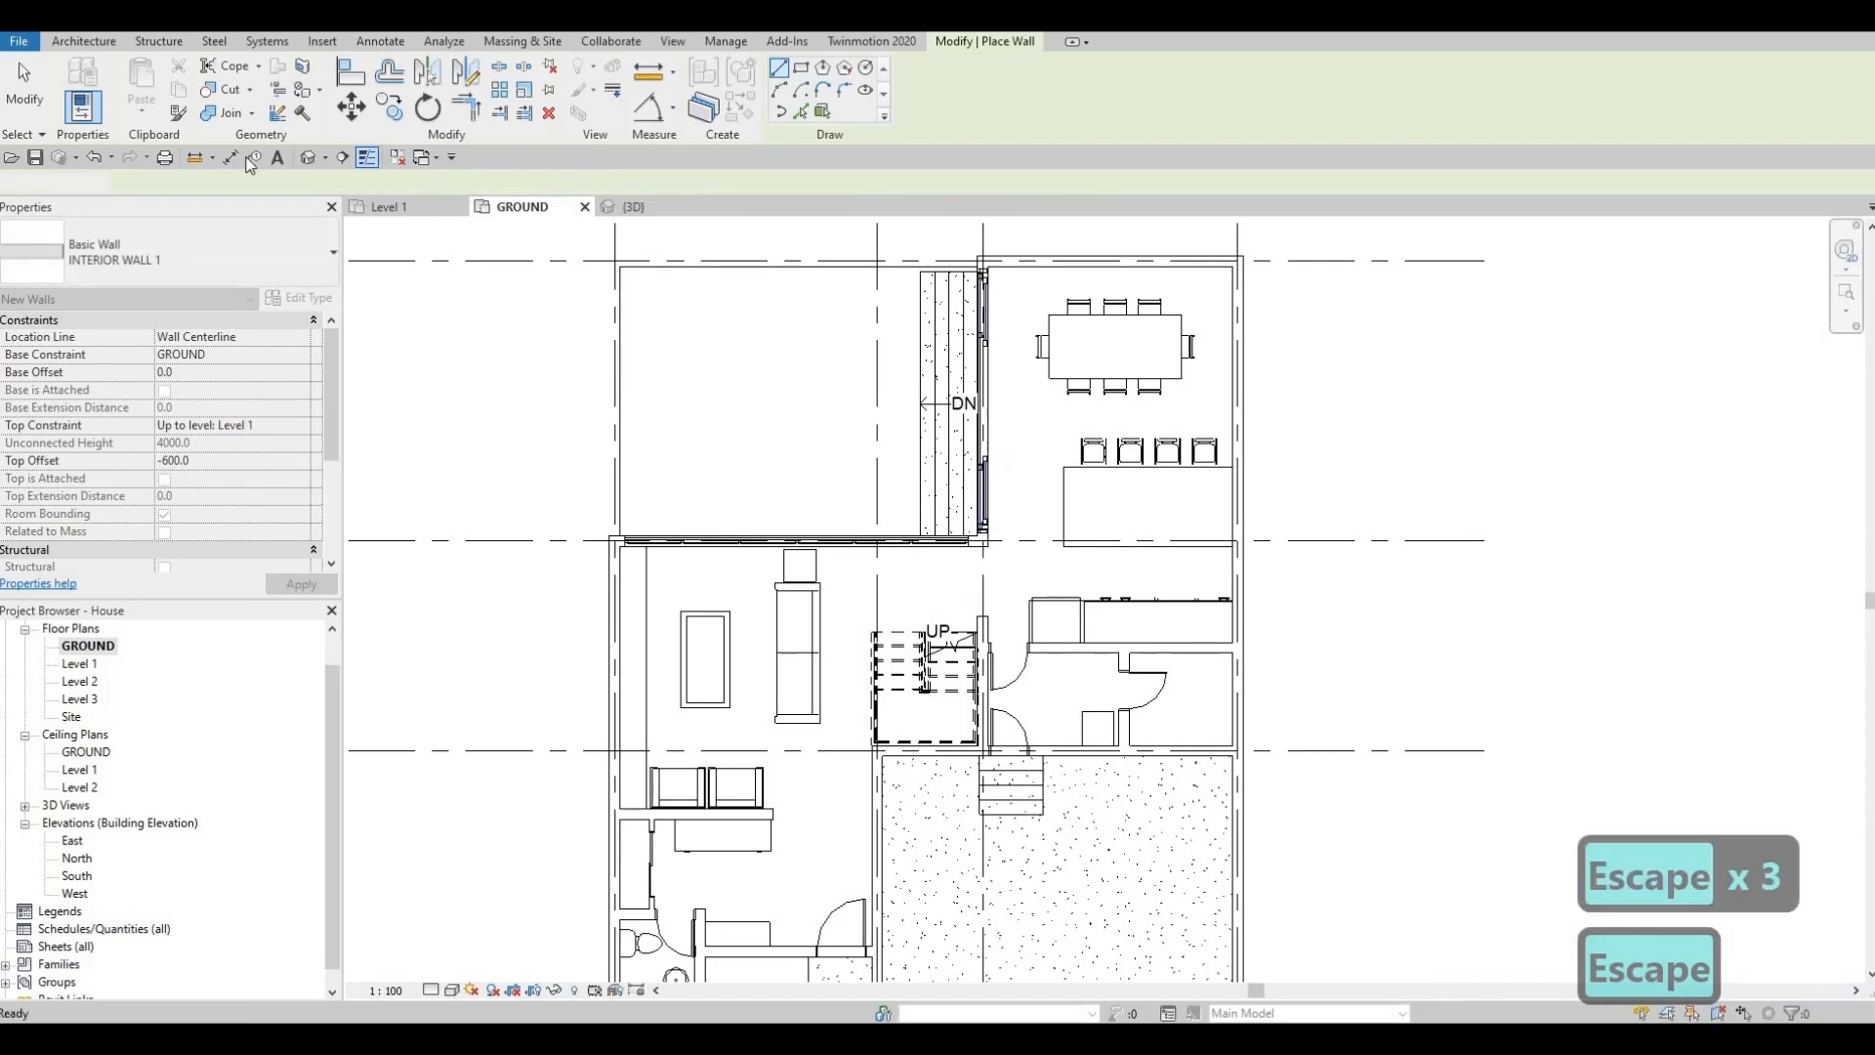
Step: Start a wall similar to the dining room's outer exterior wall and duplicate its type as EXTERIOR WALL 2
left_click(1092, 262)
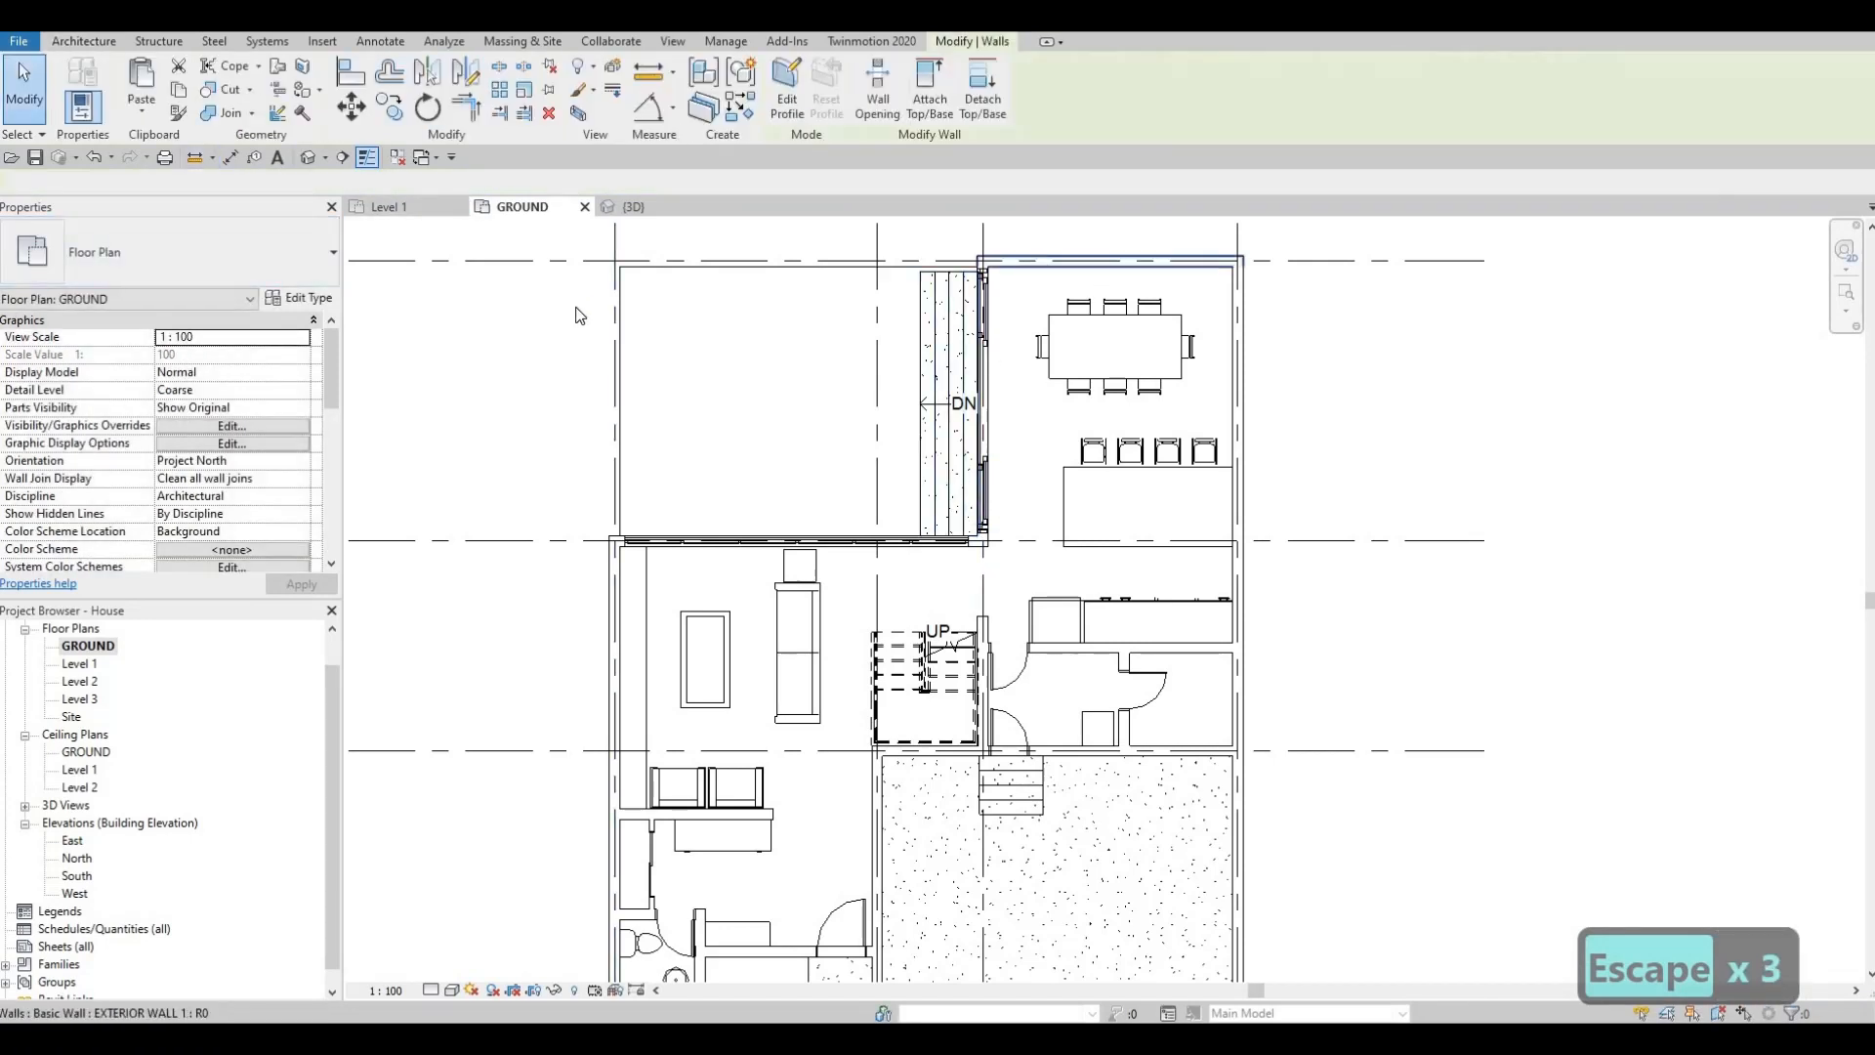
key("c")
key("s")
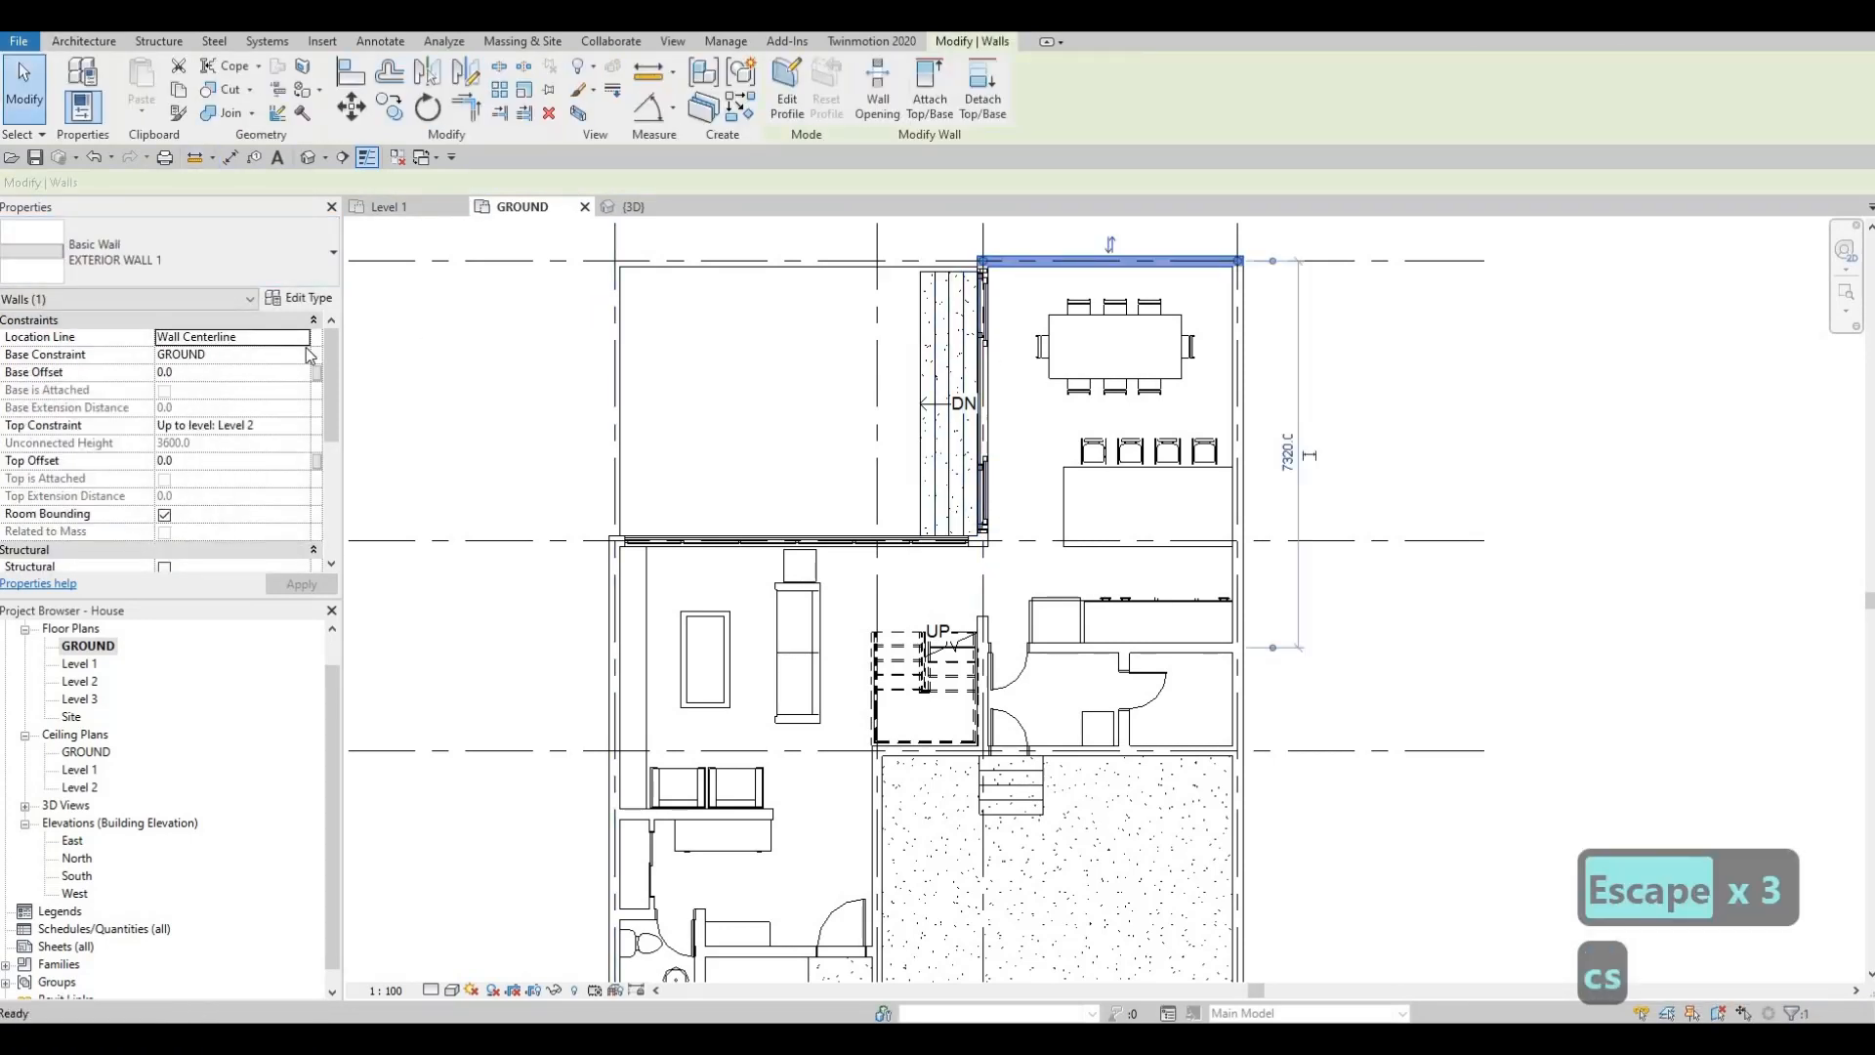
left_click(299, 297)
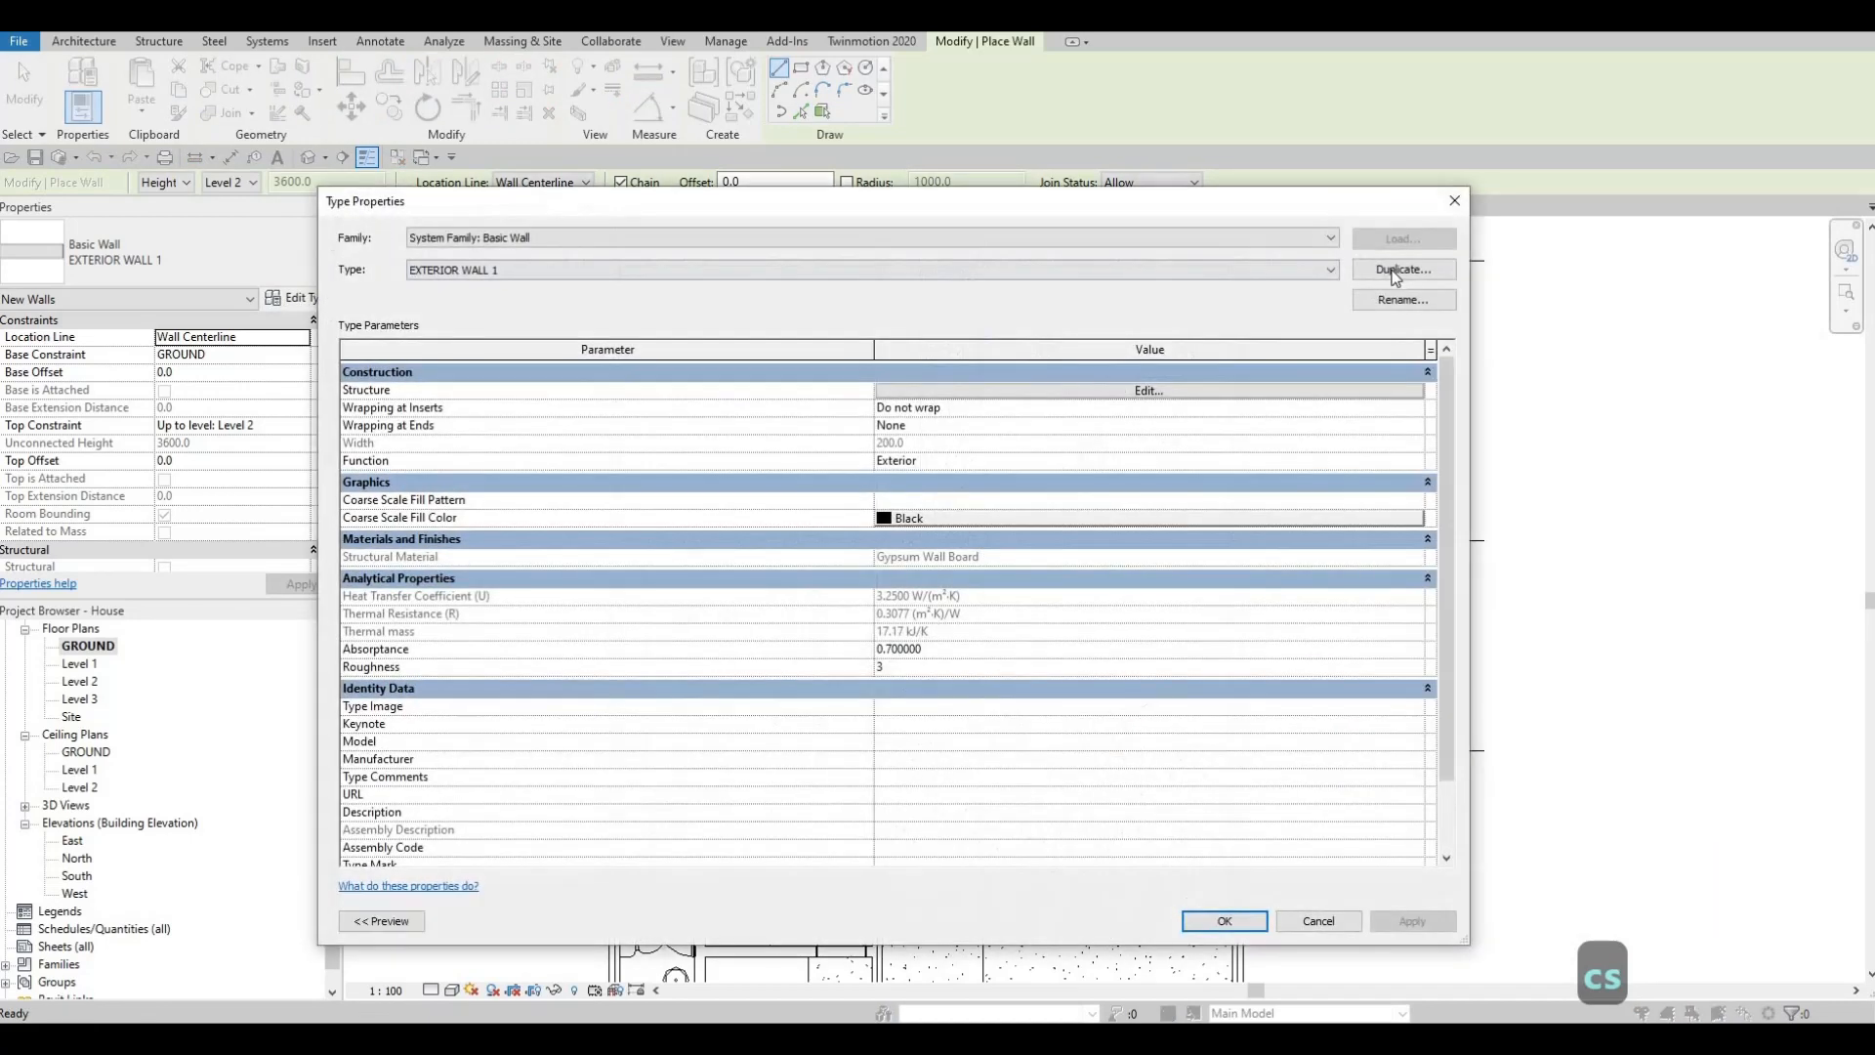
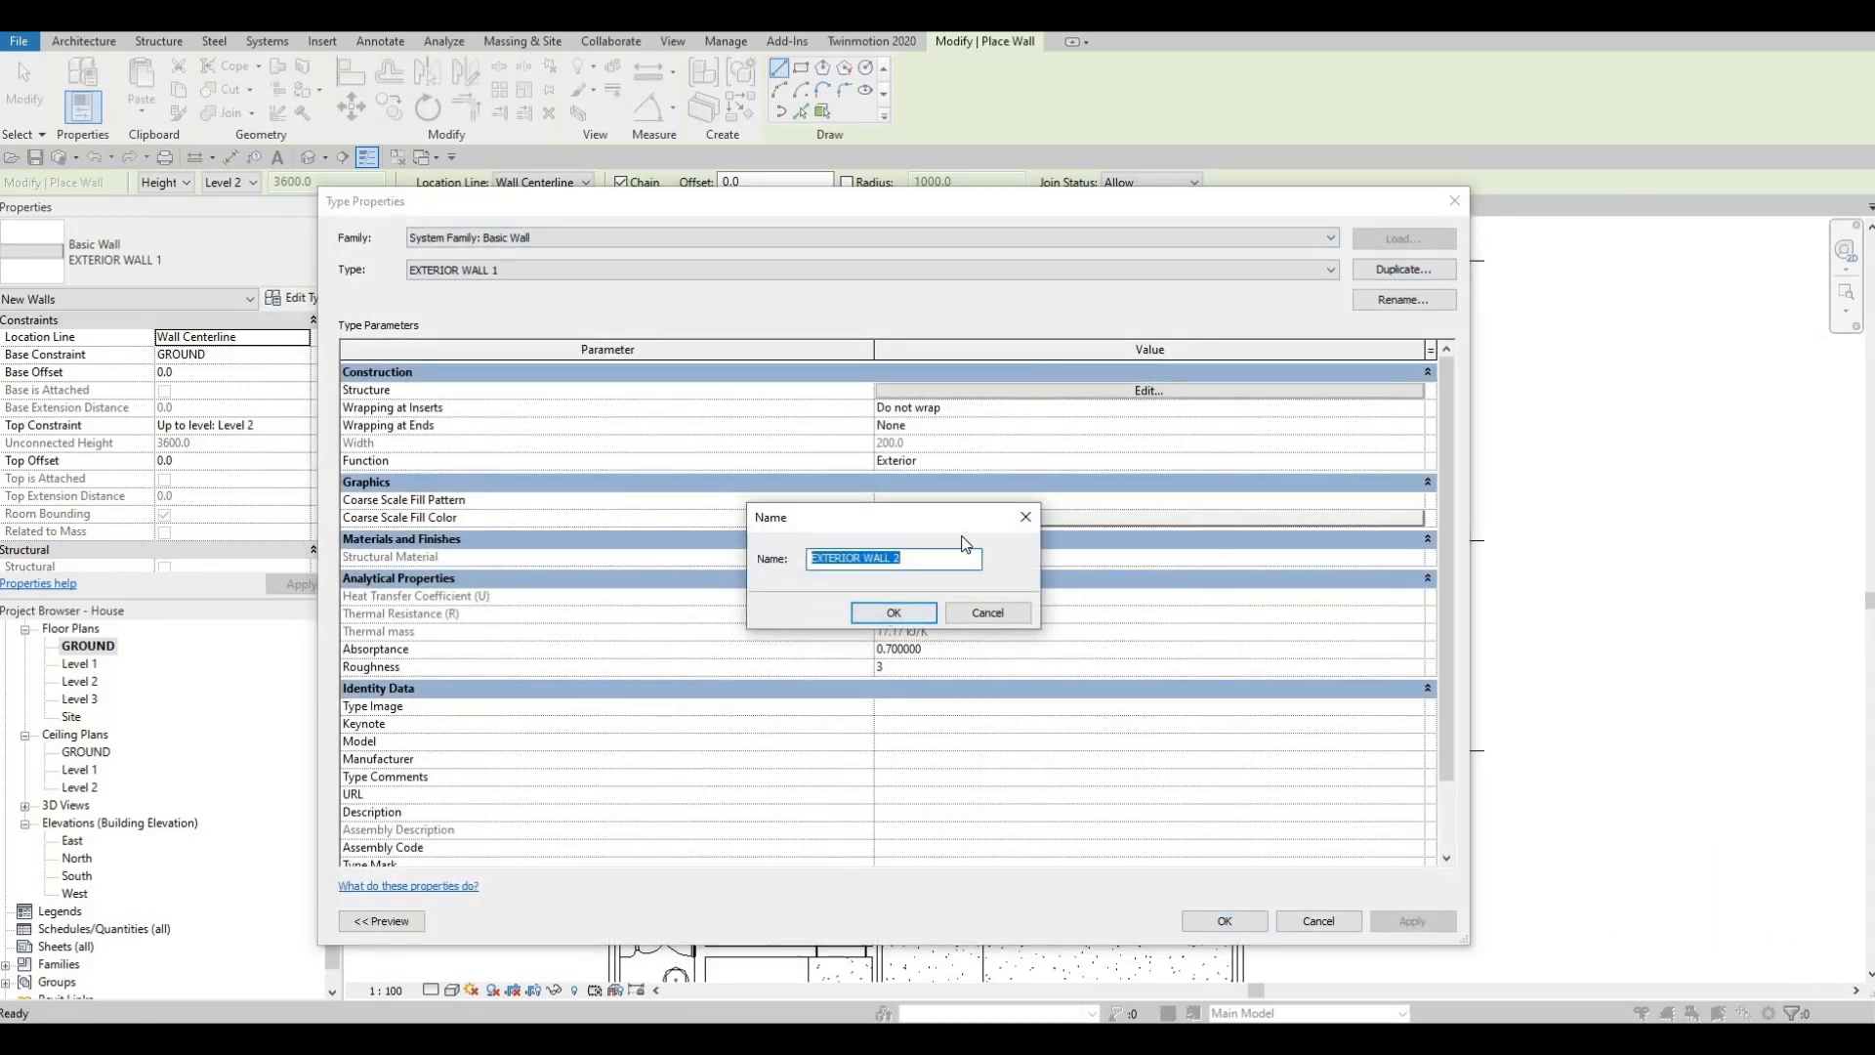
key("Return")
Step: Assign the Rigid insulation material to the structure layer of EXTERIOR WALL 2 and accept the wall type
left_click(1053, 395)
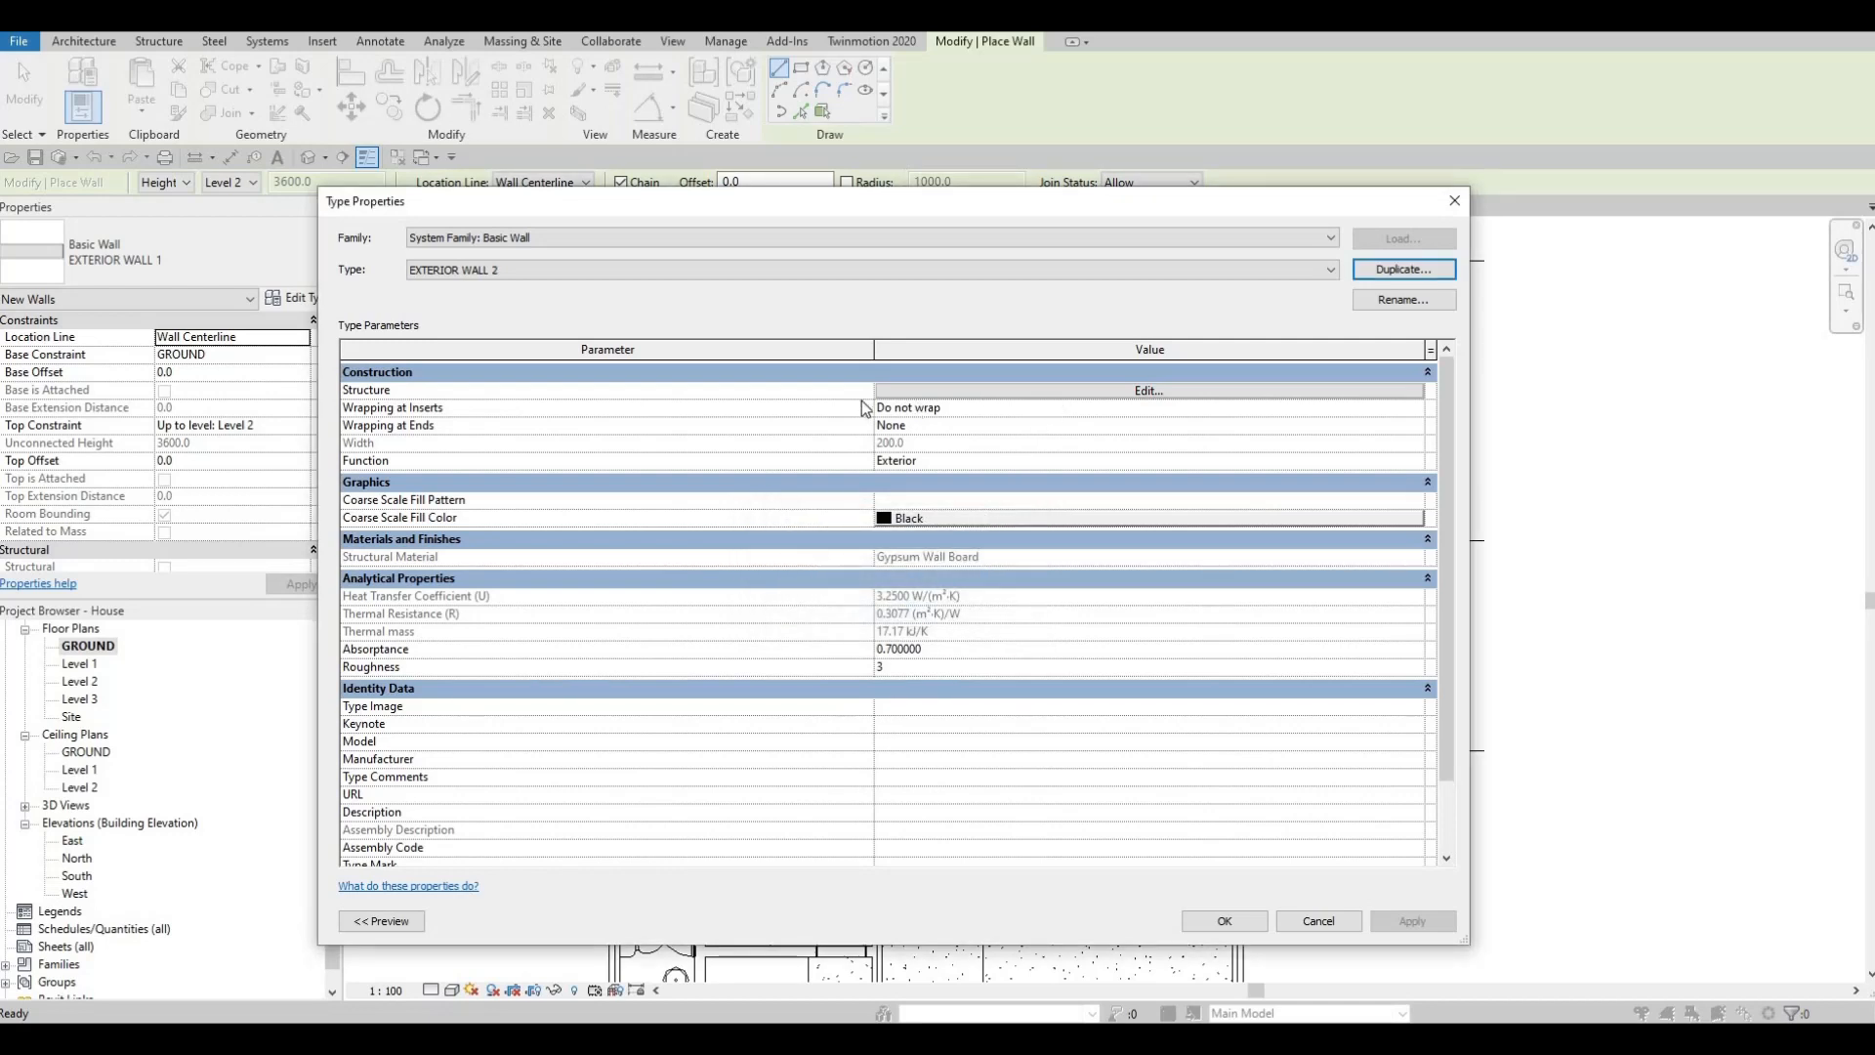
left_click(891, 391)
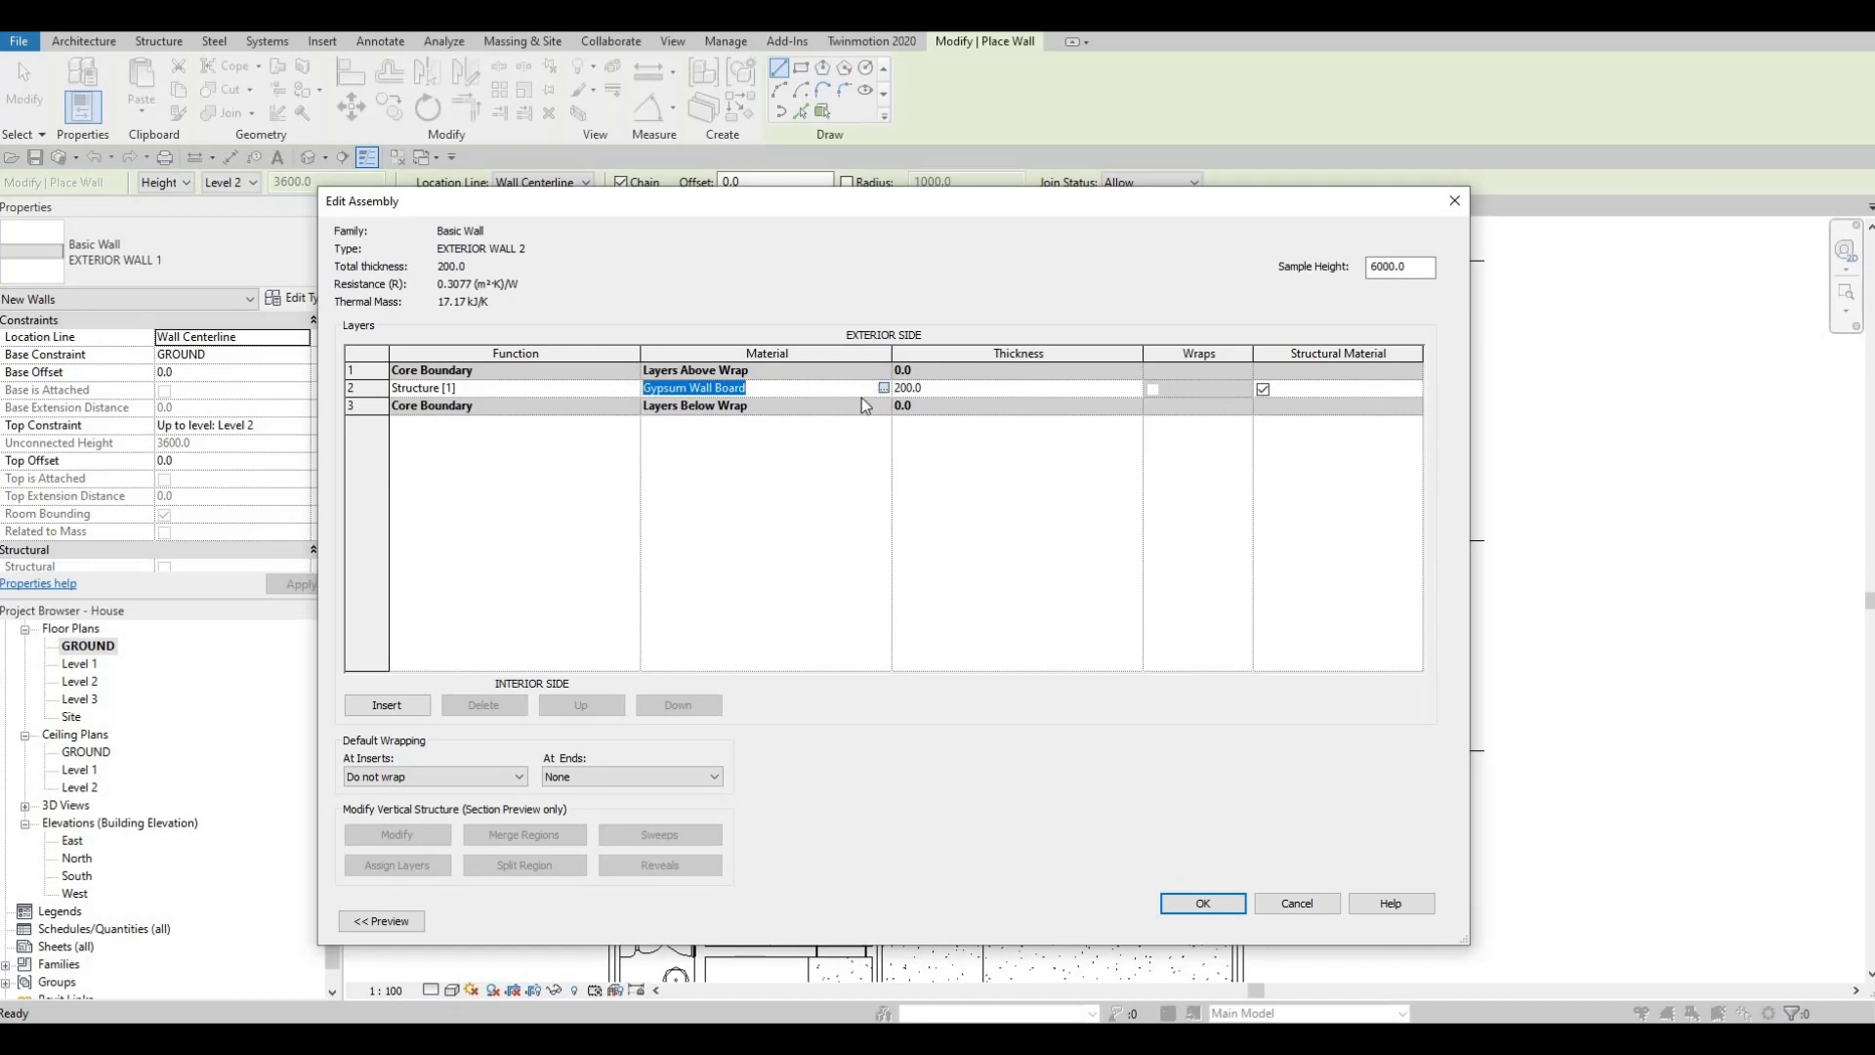
left_click(884, 389)
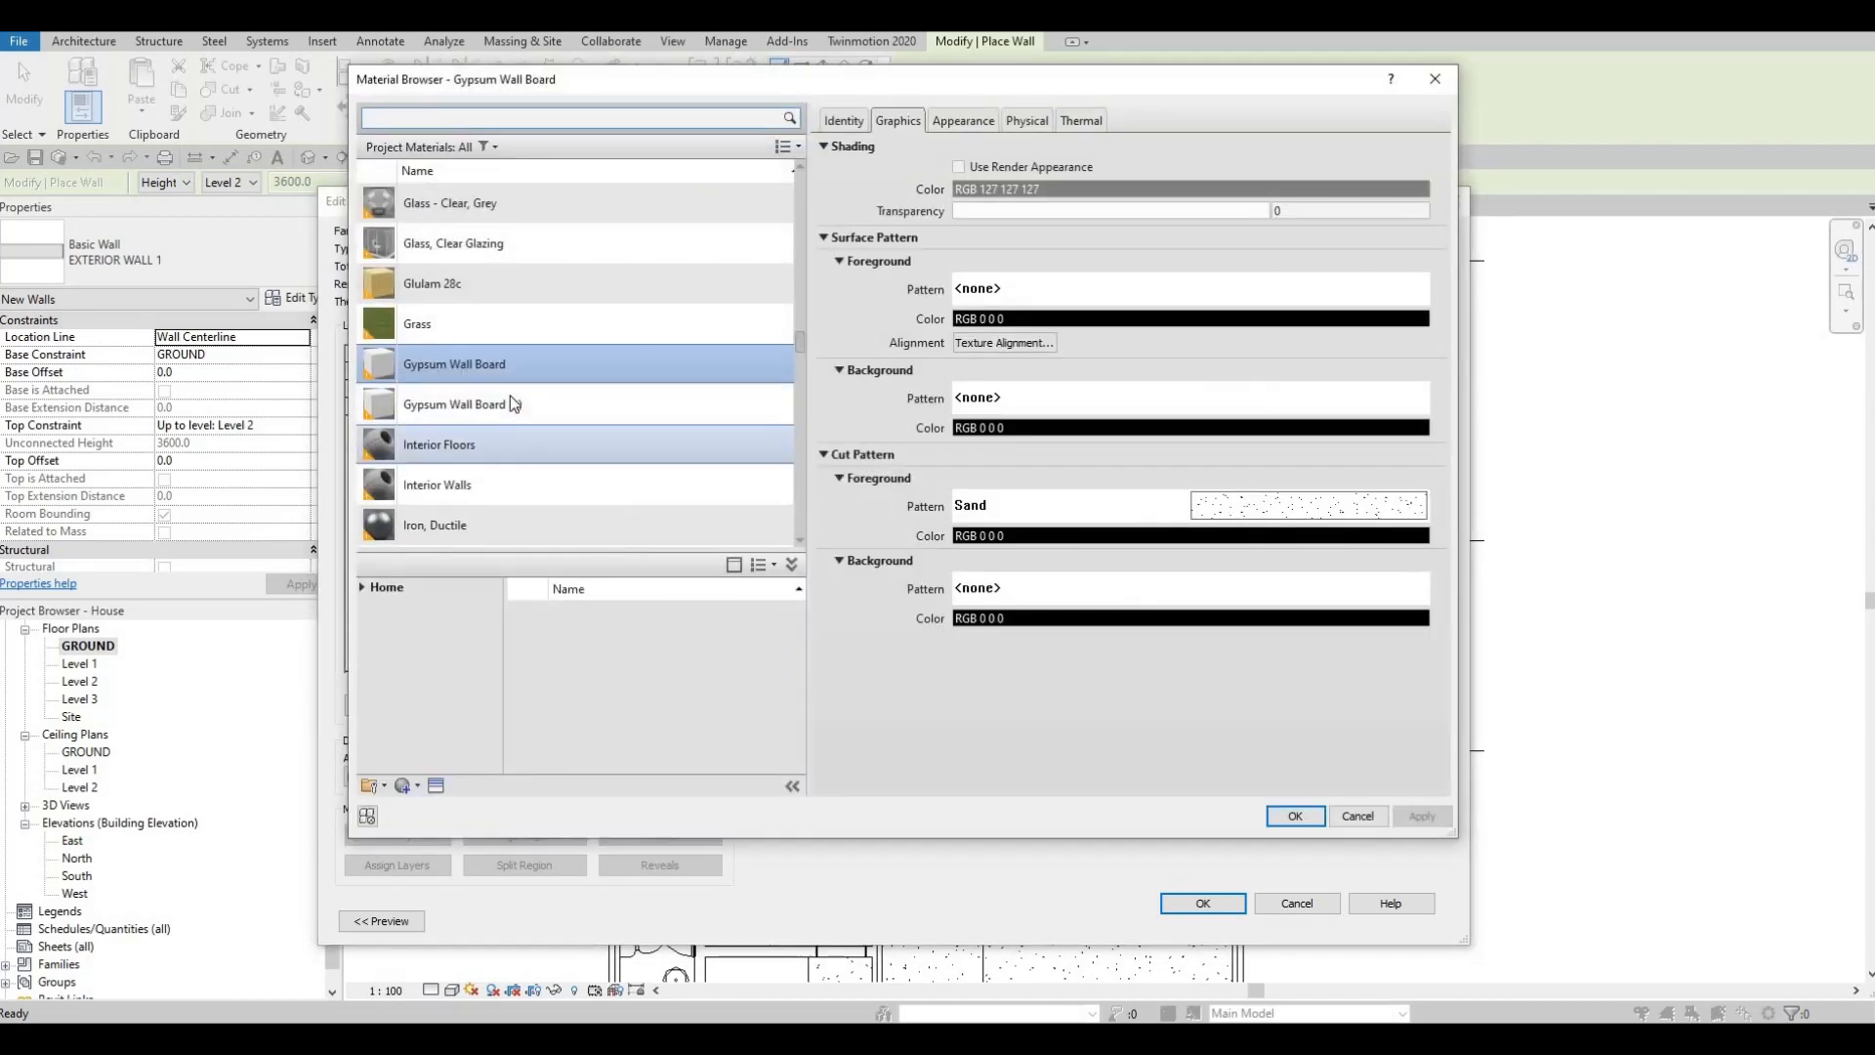
scroll(488, 502, "down", 4)
scroll(488, 502, "down", 3)
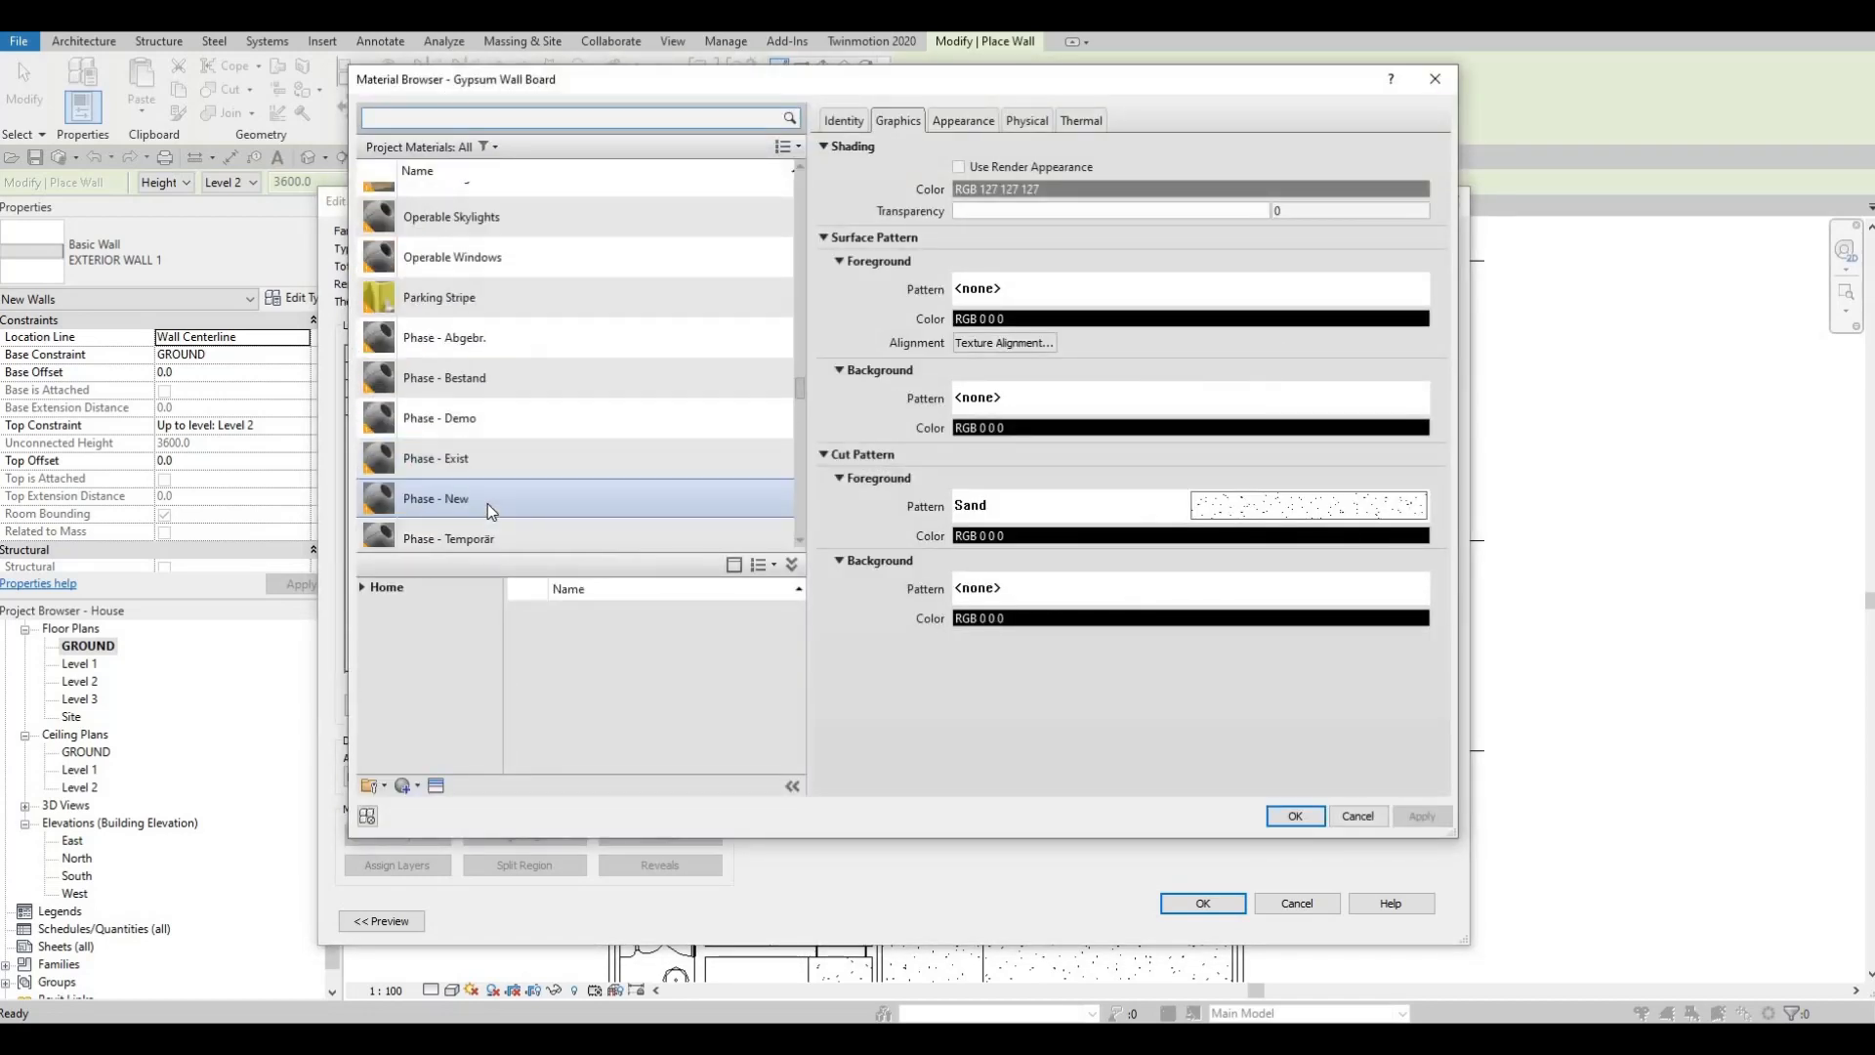
scroll(488, 502, "down", 5)
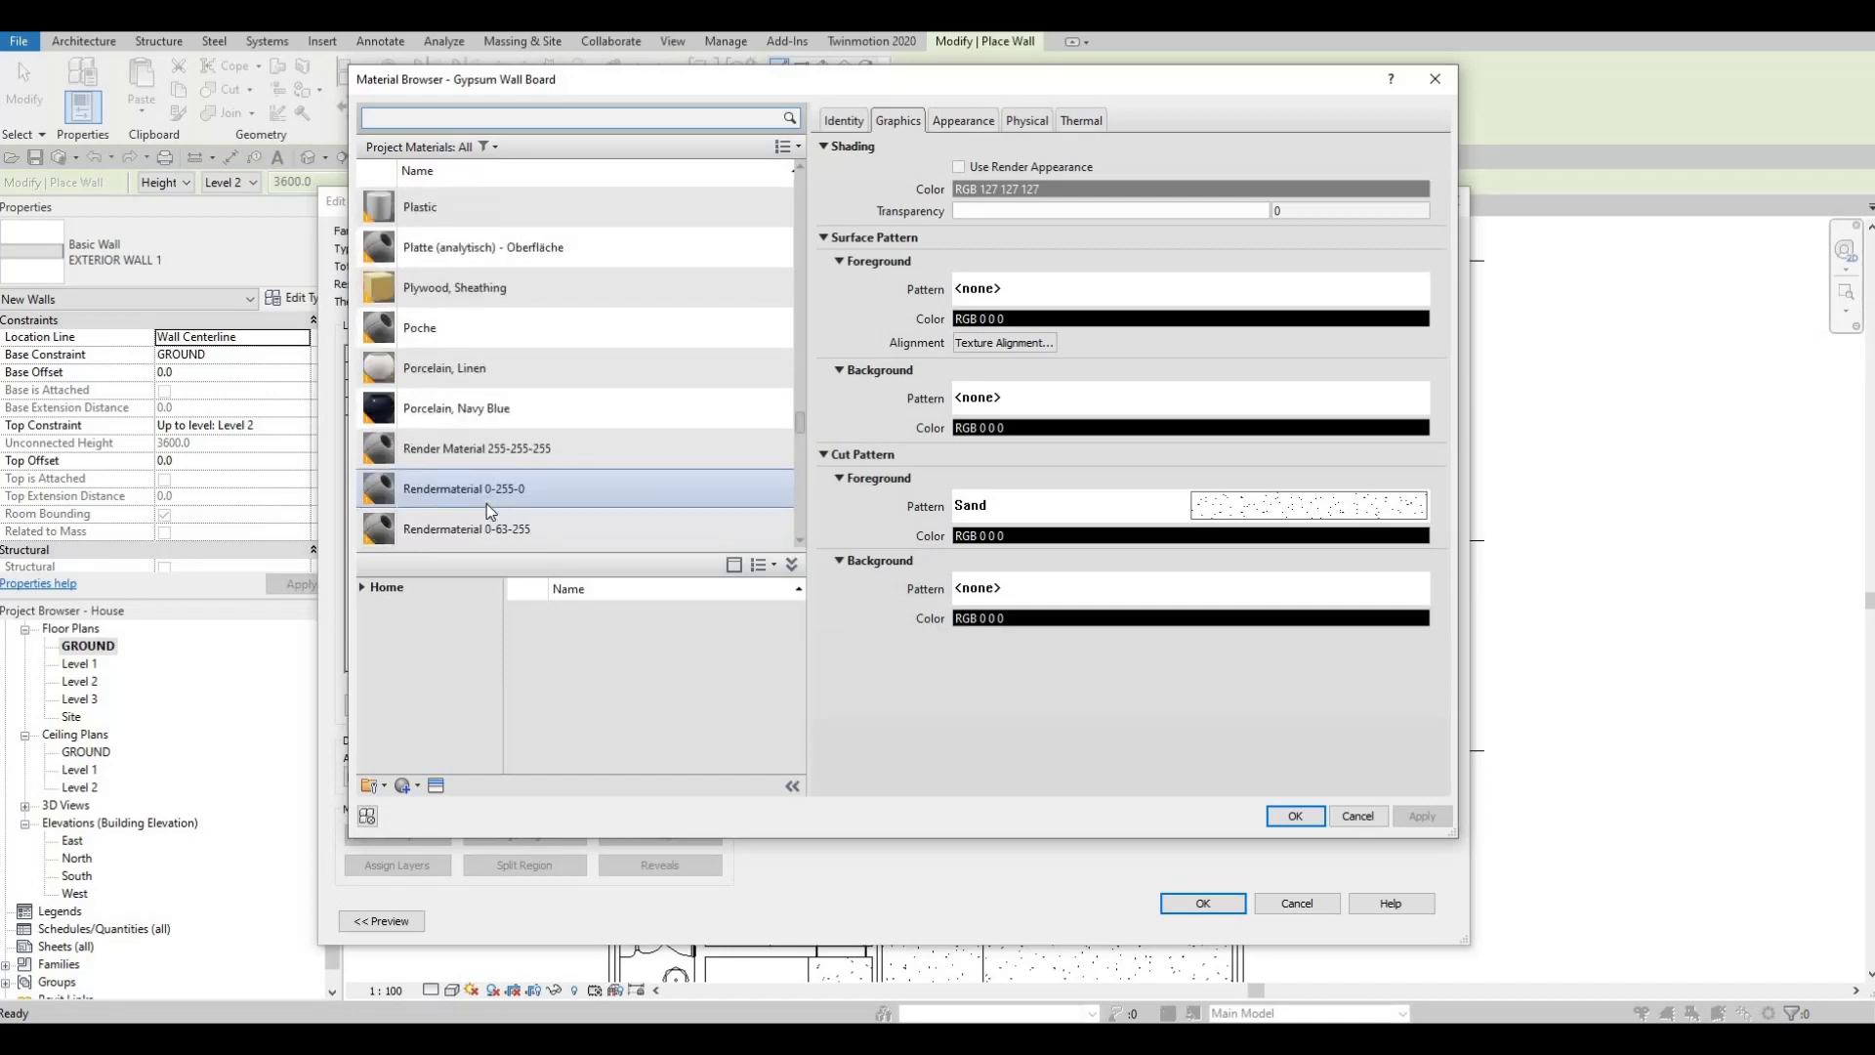
scroll(487, 502, "down", 1)
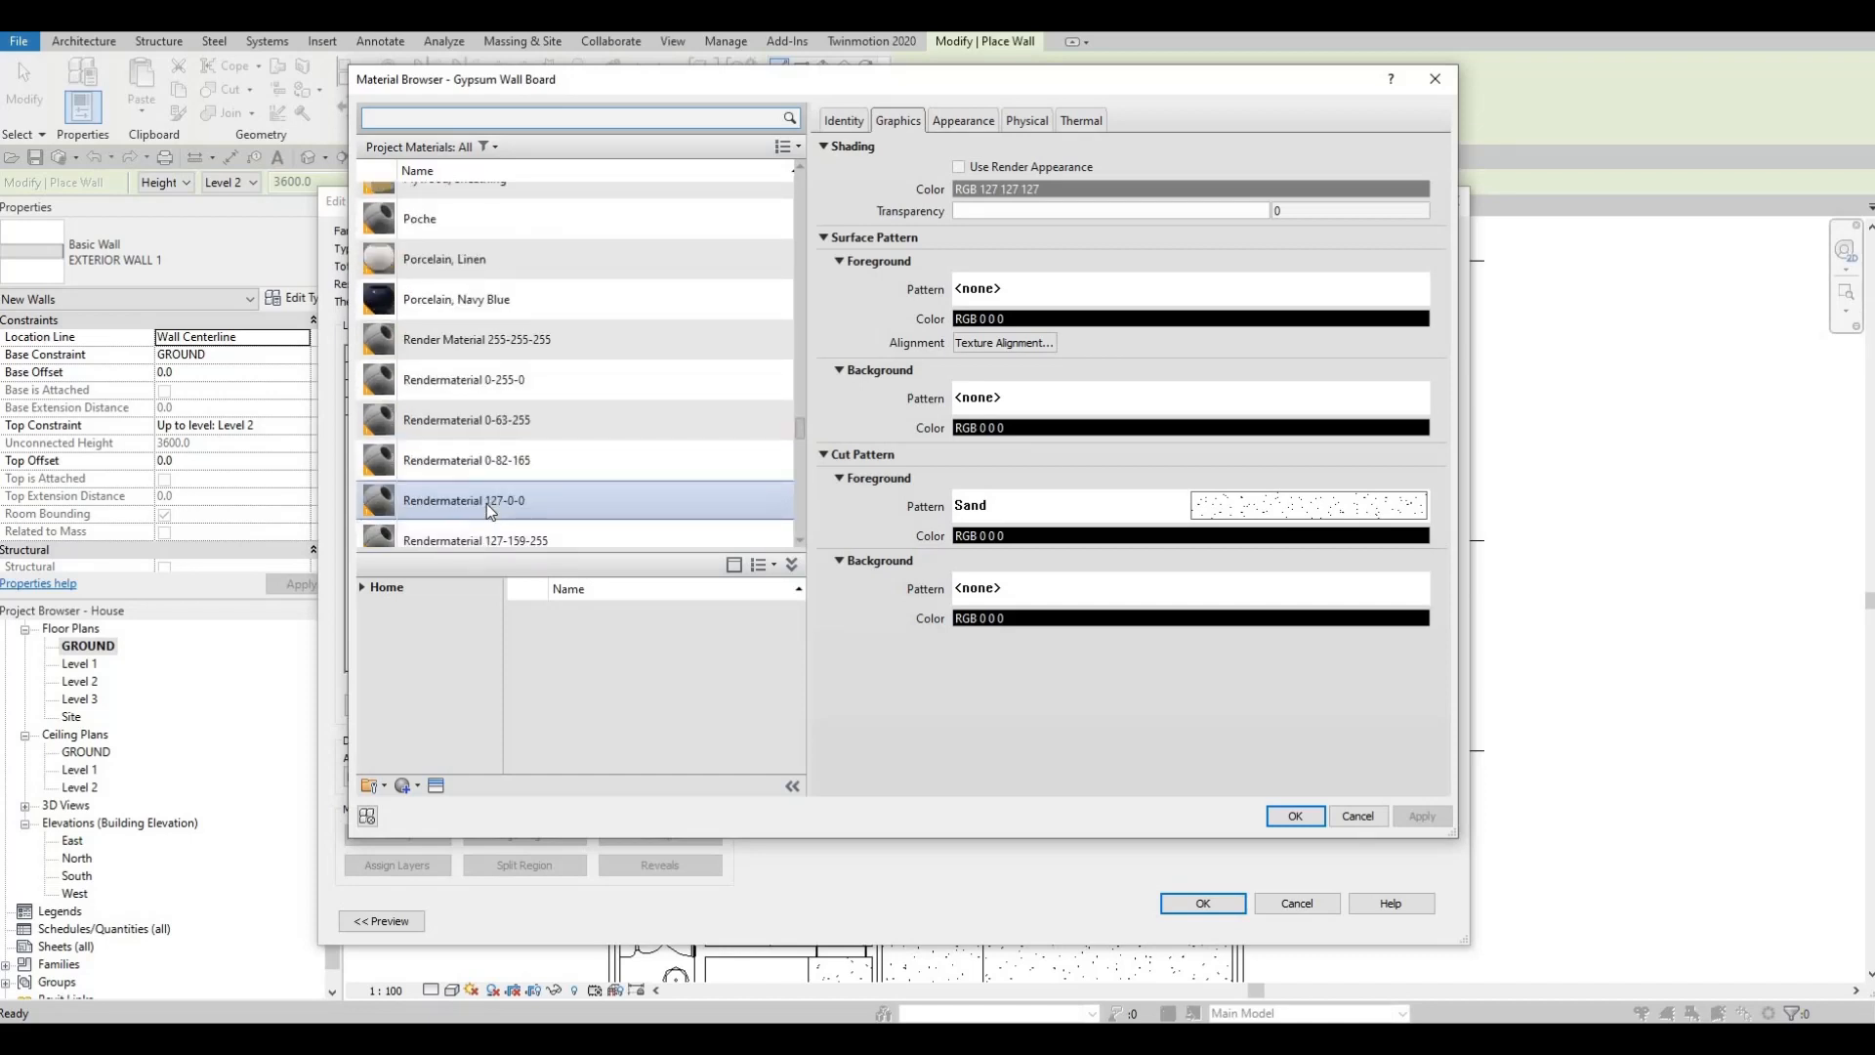
scroll(486, 502, "down", 3)
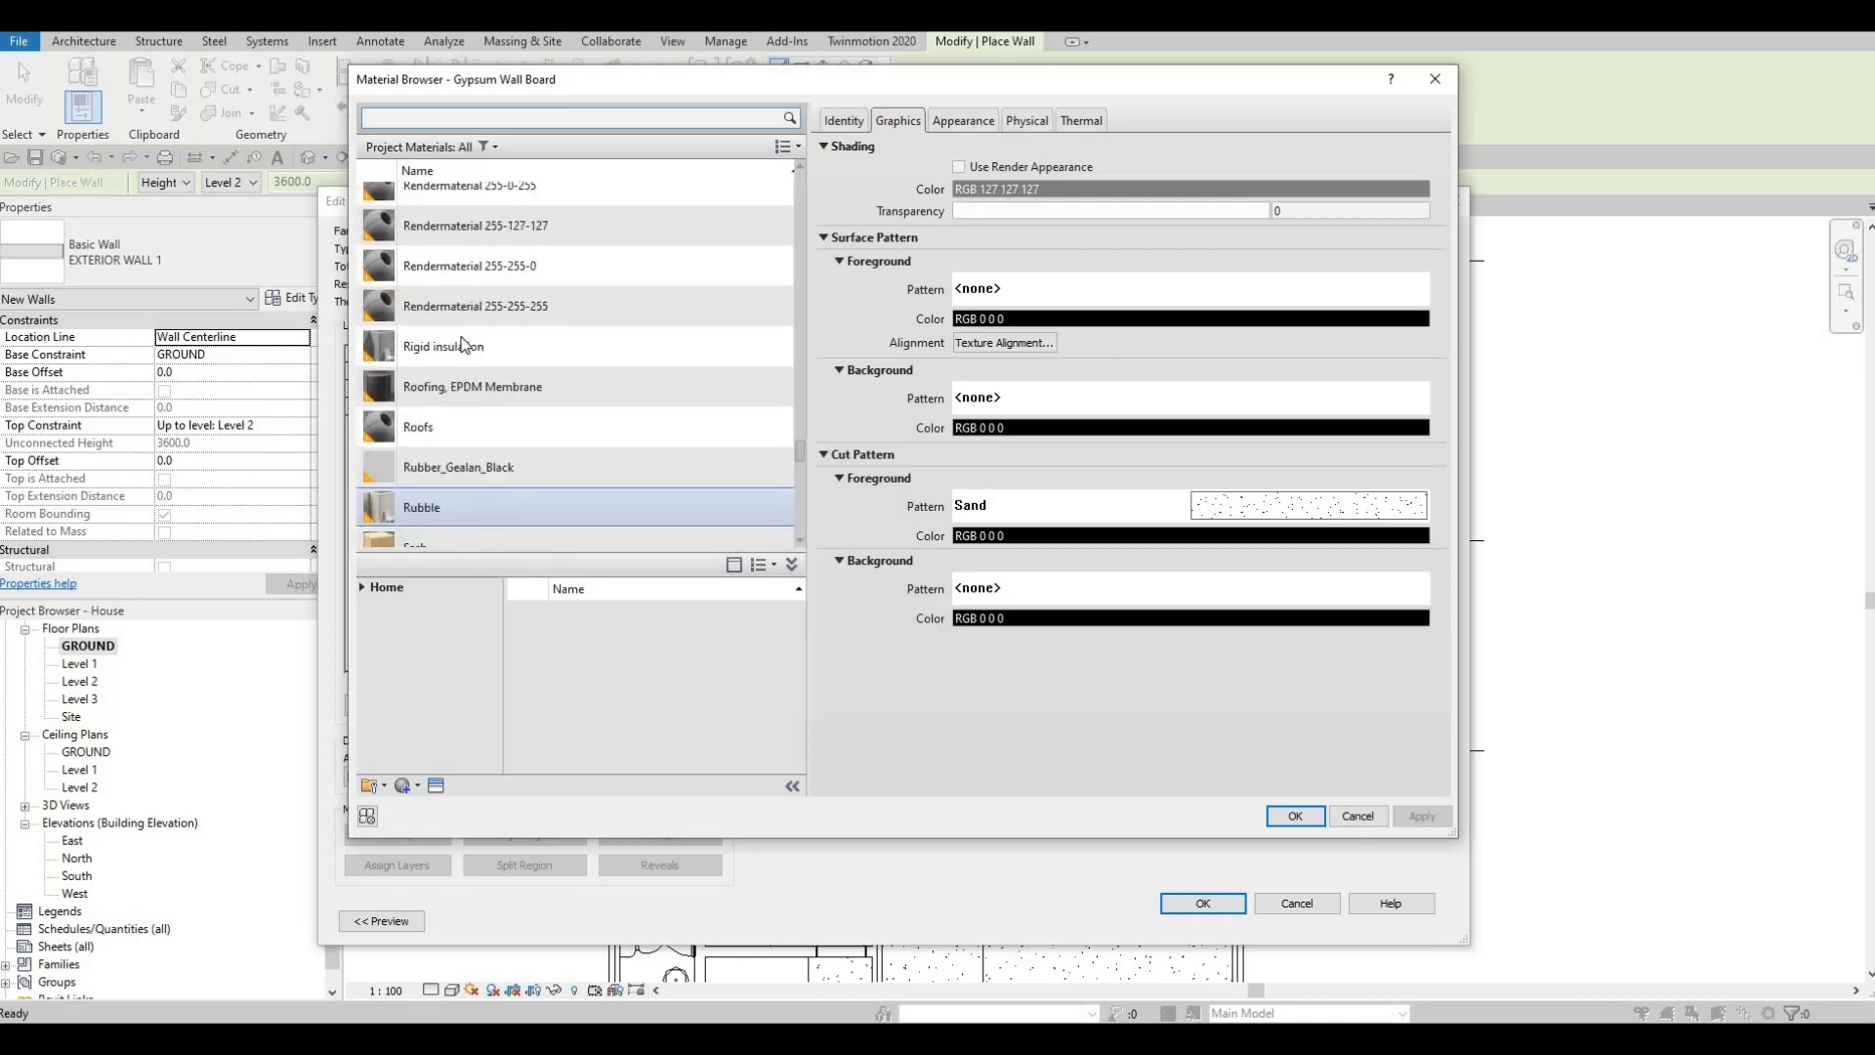
left_click(460, 346)
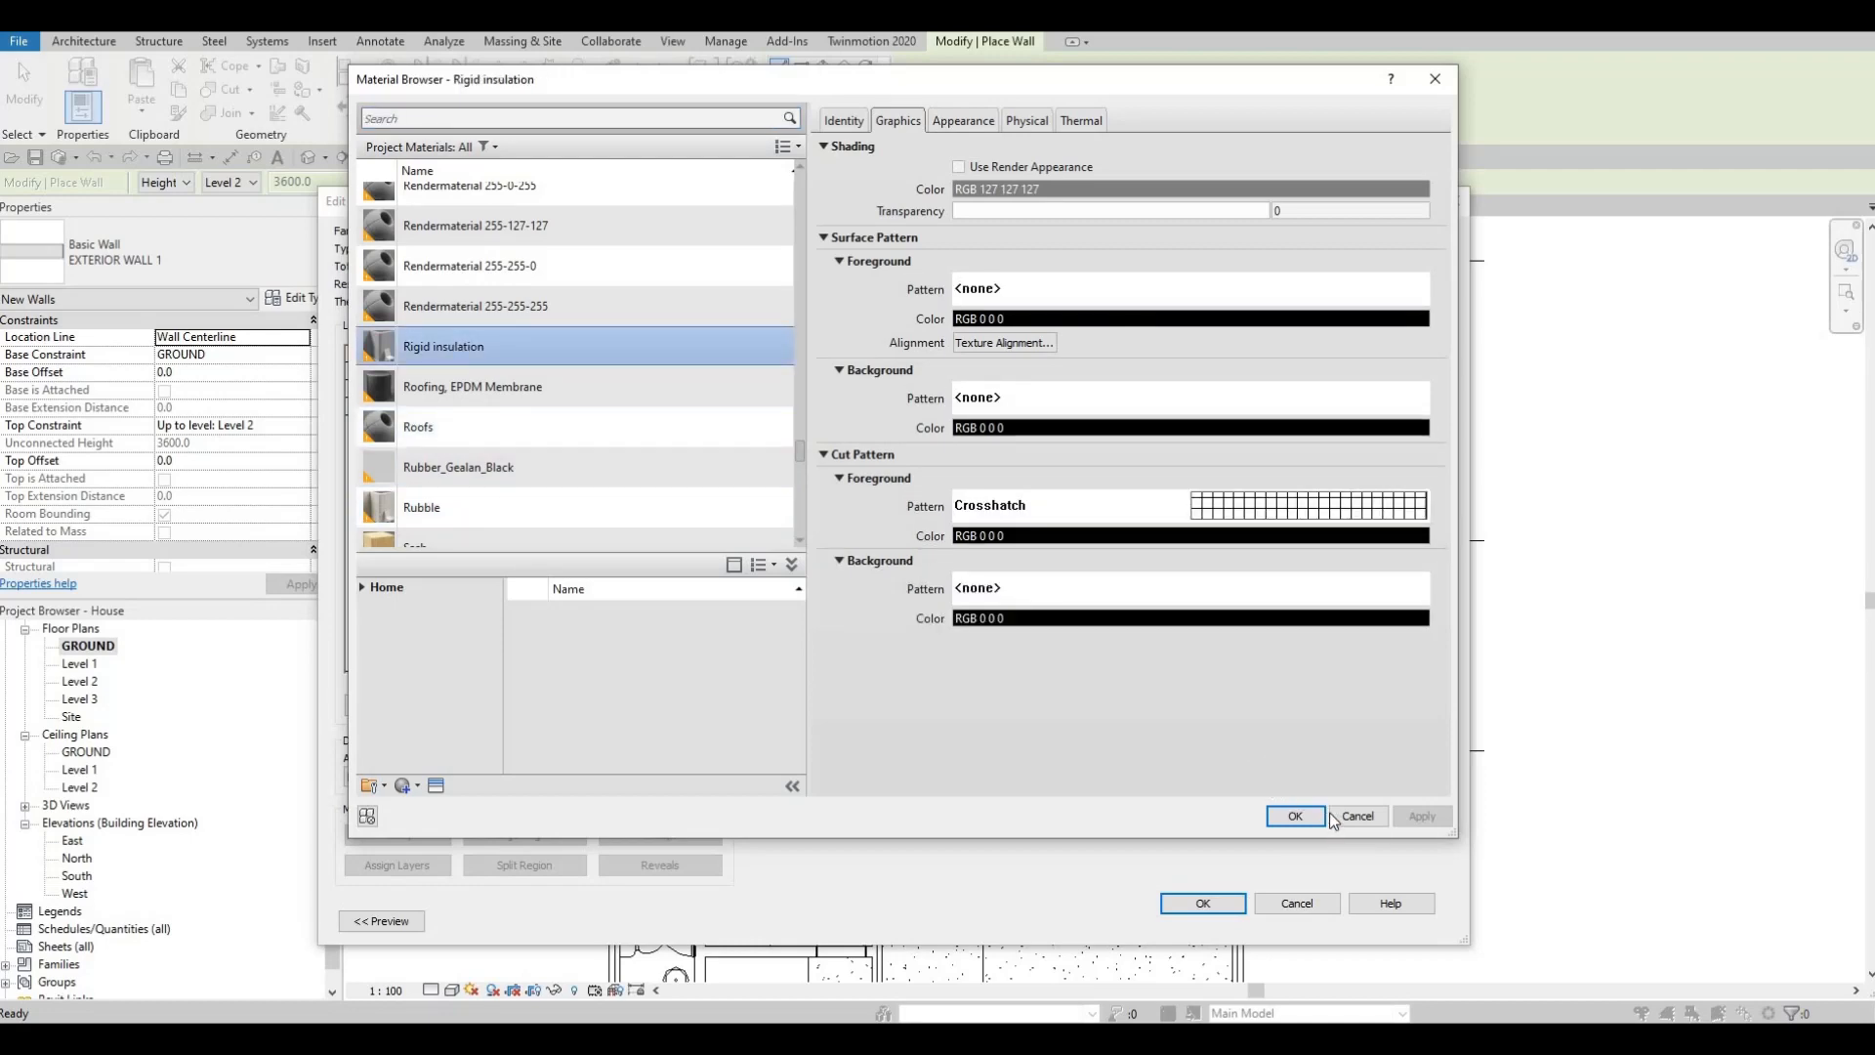
left_click(1294, 815)
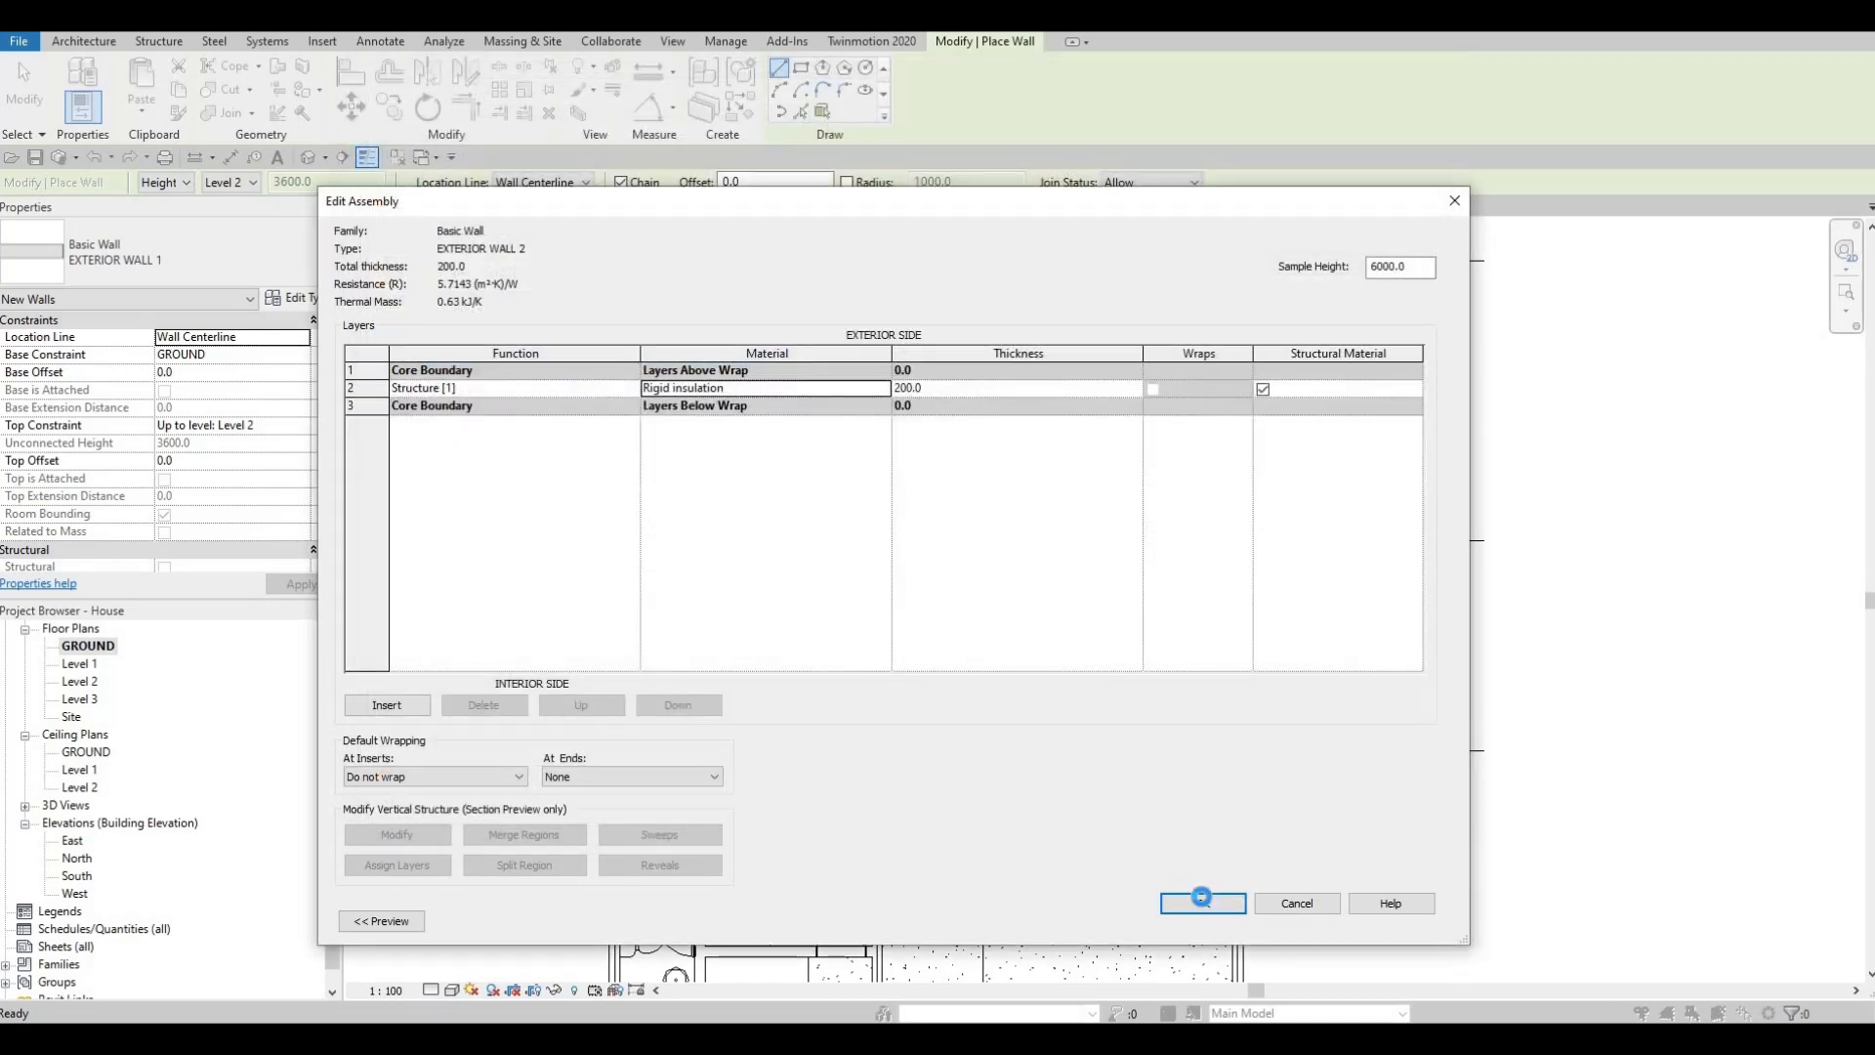
left_click(1211, 901)
left_click(1221, 920)
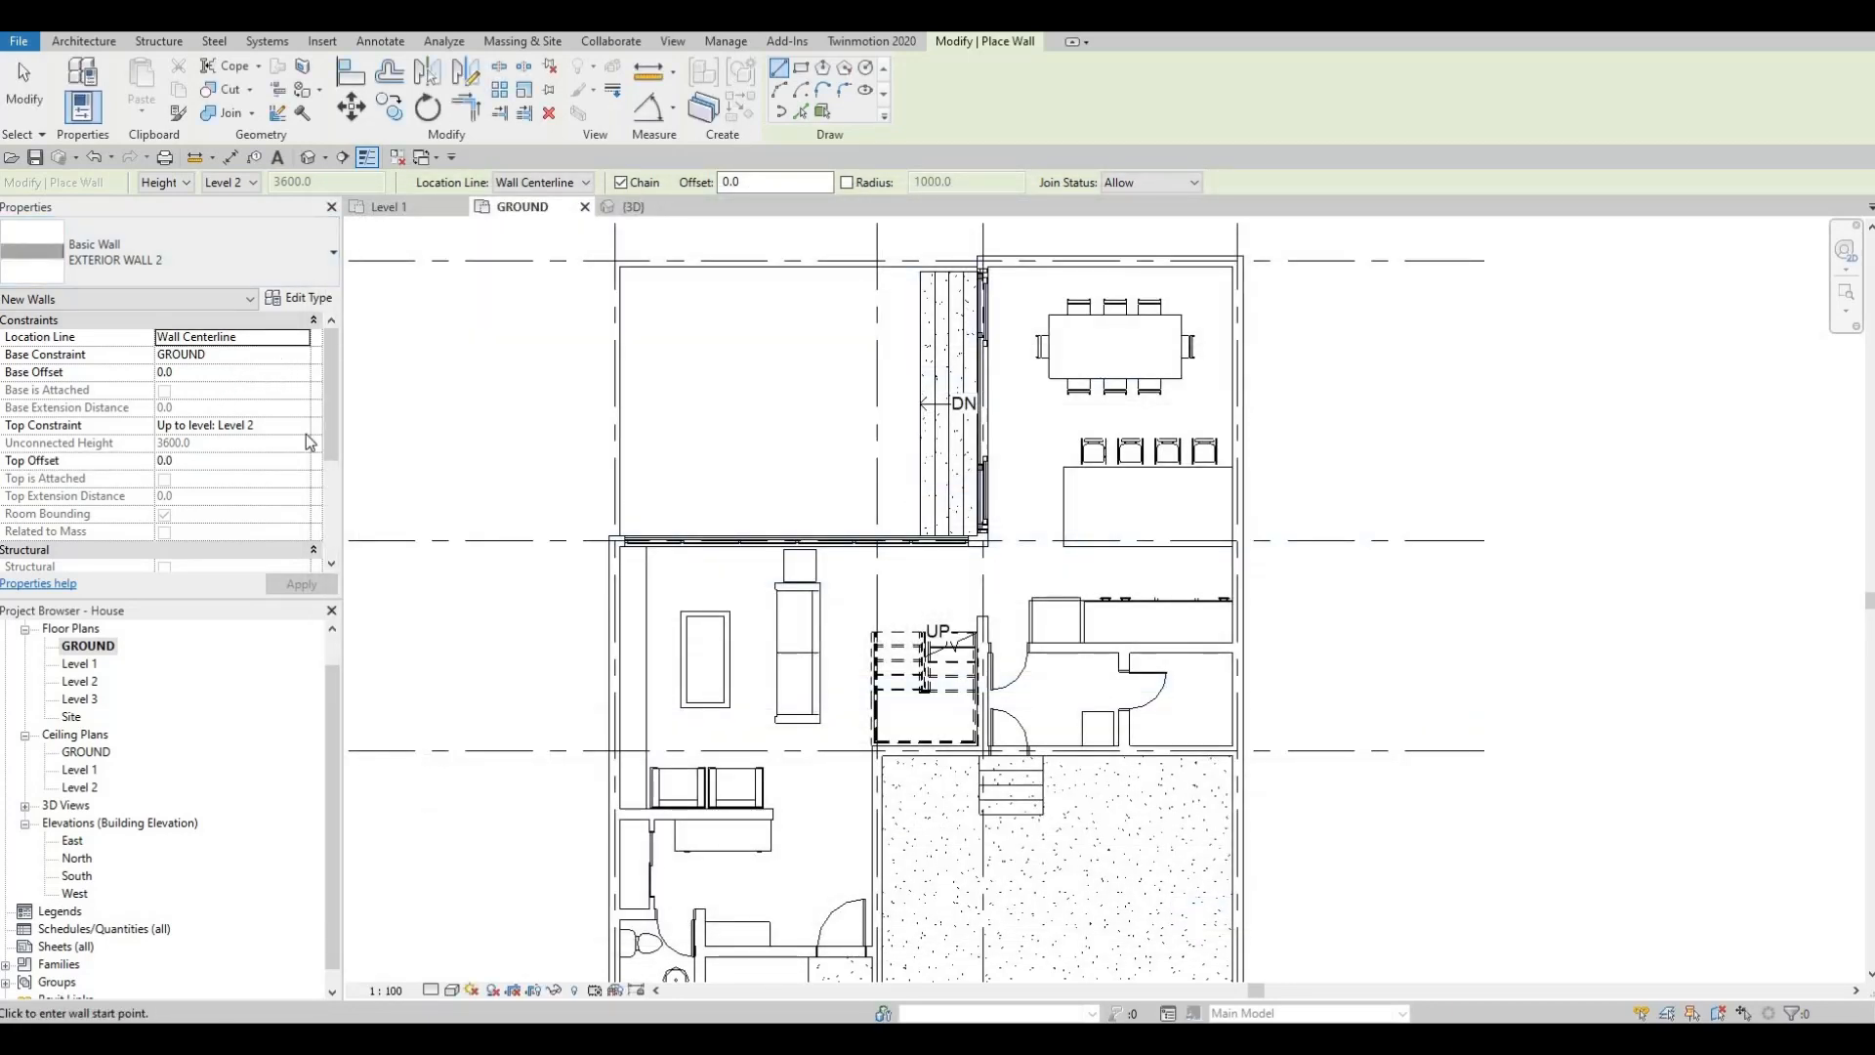
Step: Constrain the new EXTERIOR WALL 2 up to Level 2 with a top offset of -1500
left_click(258, 430)
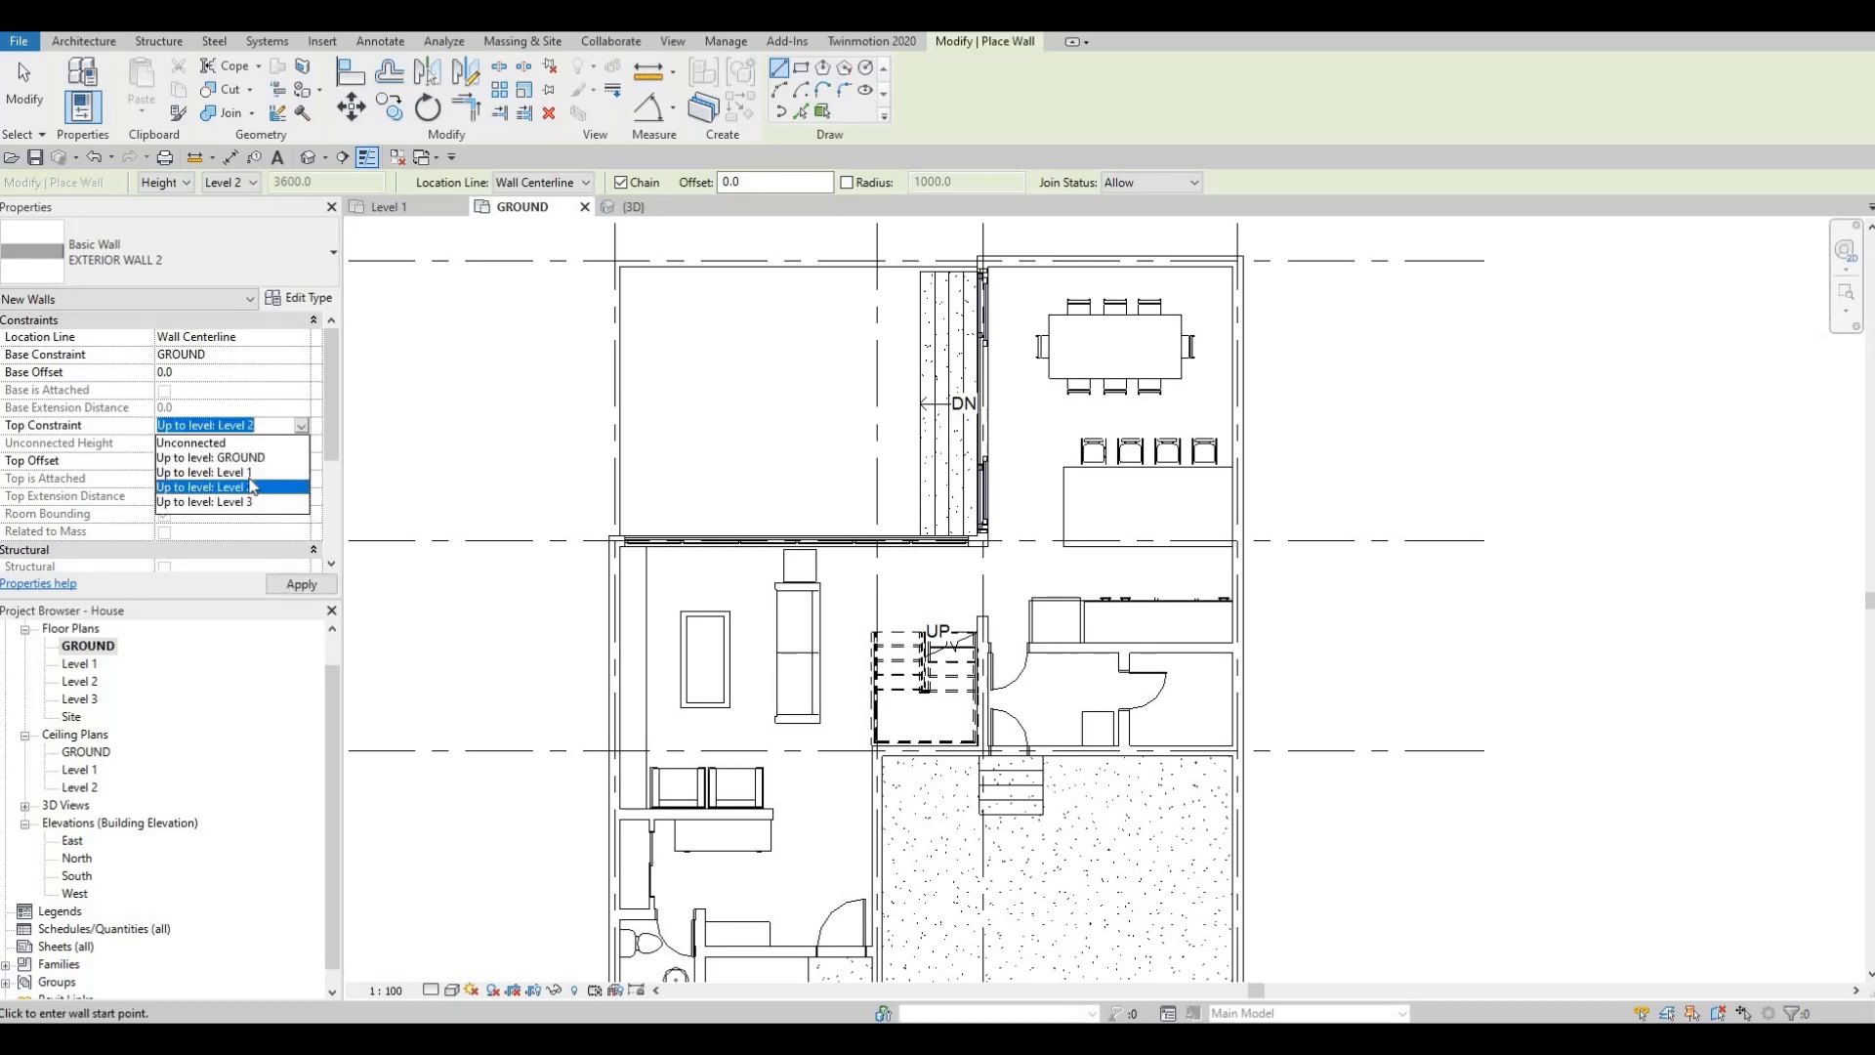
left_click(267, 472)
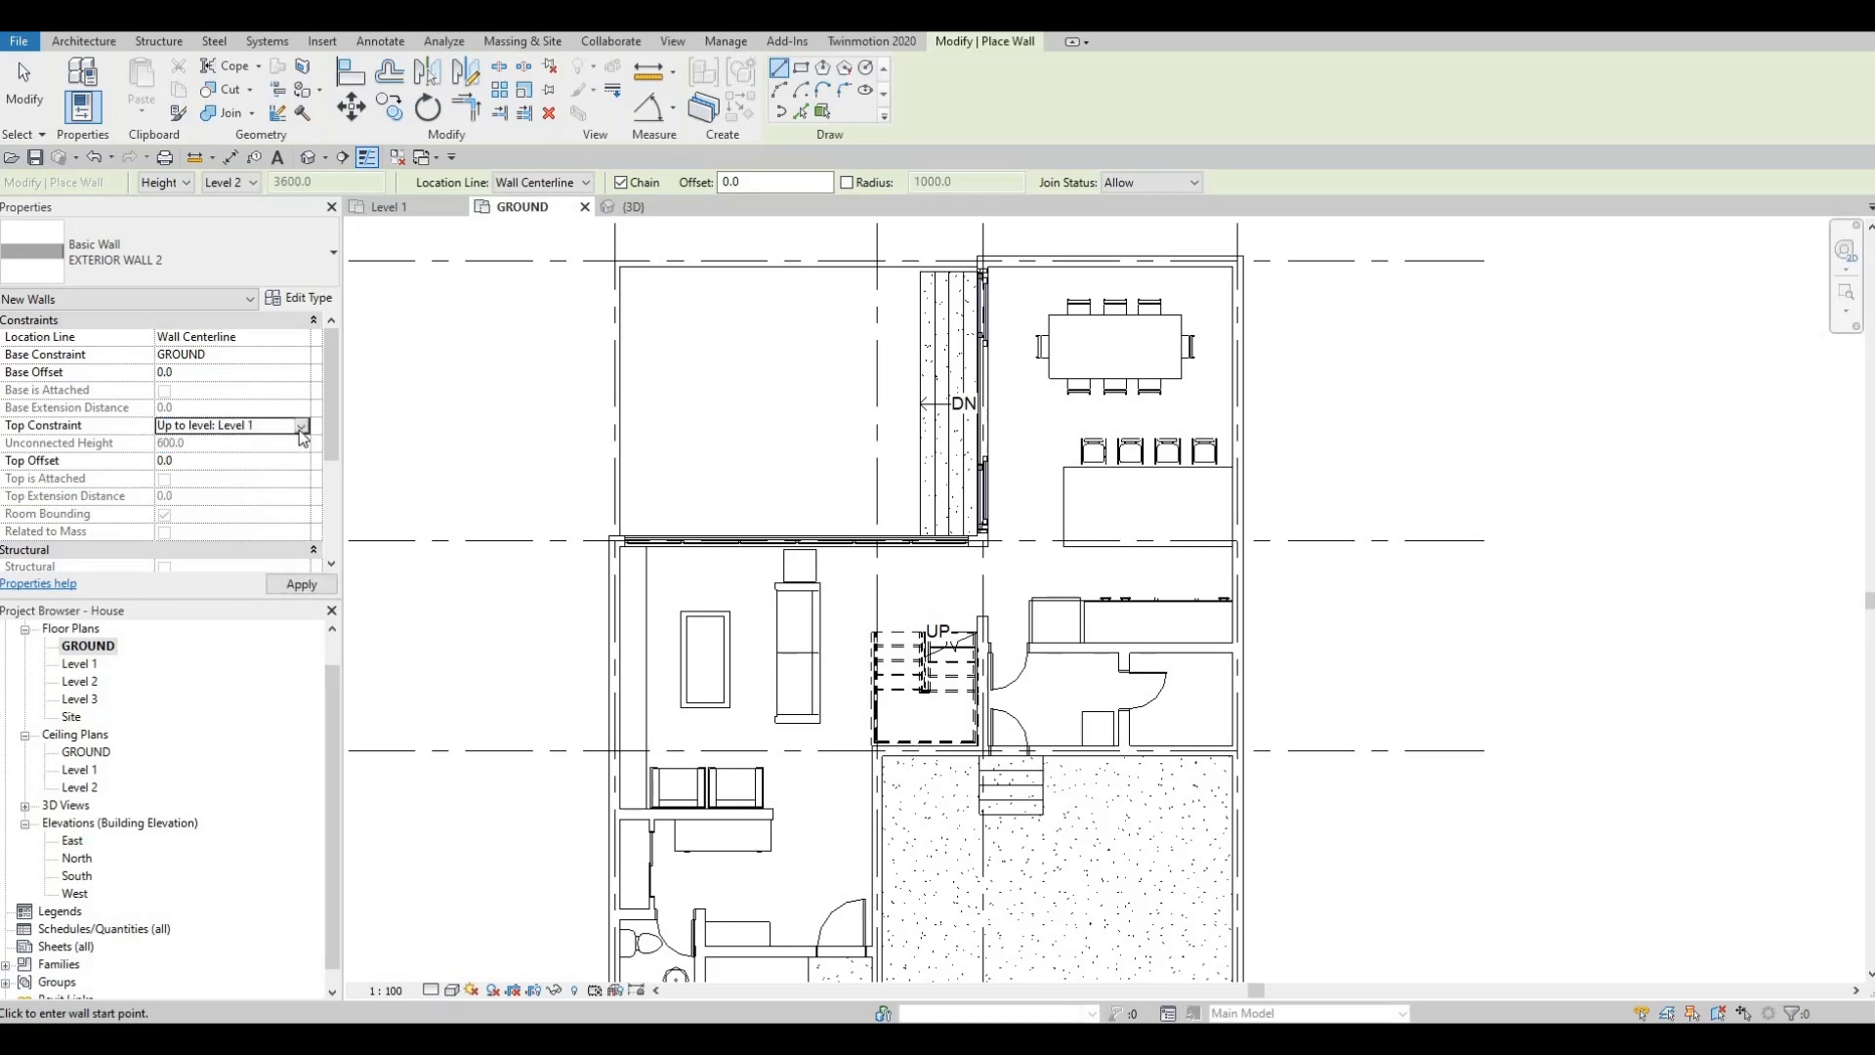
left_click(254, 493)
left_click(289, 457)
type("1500")
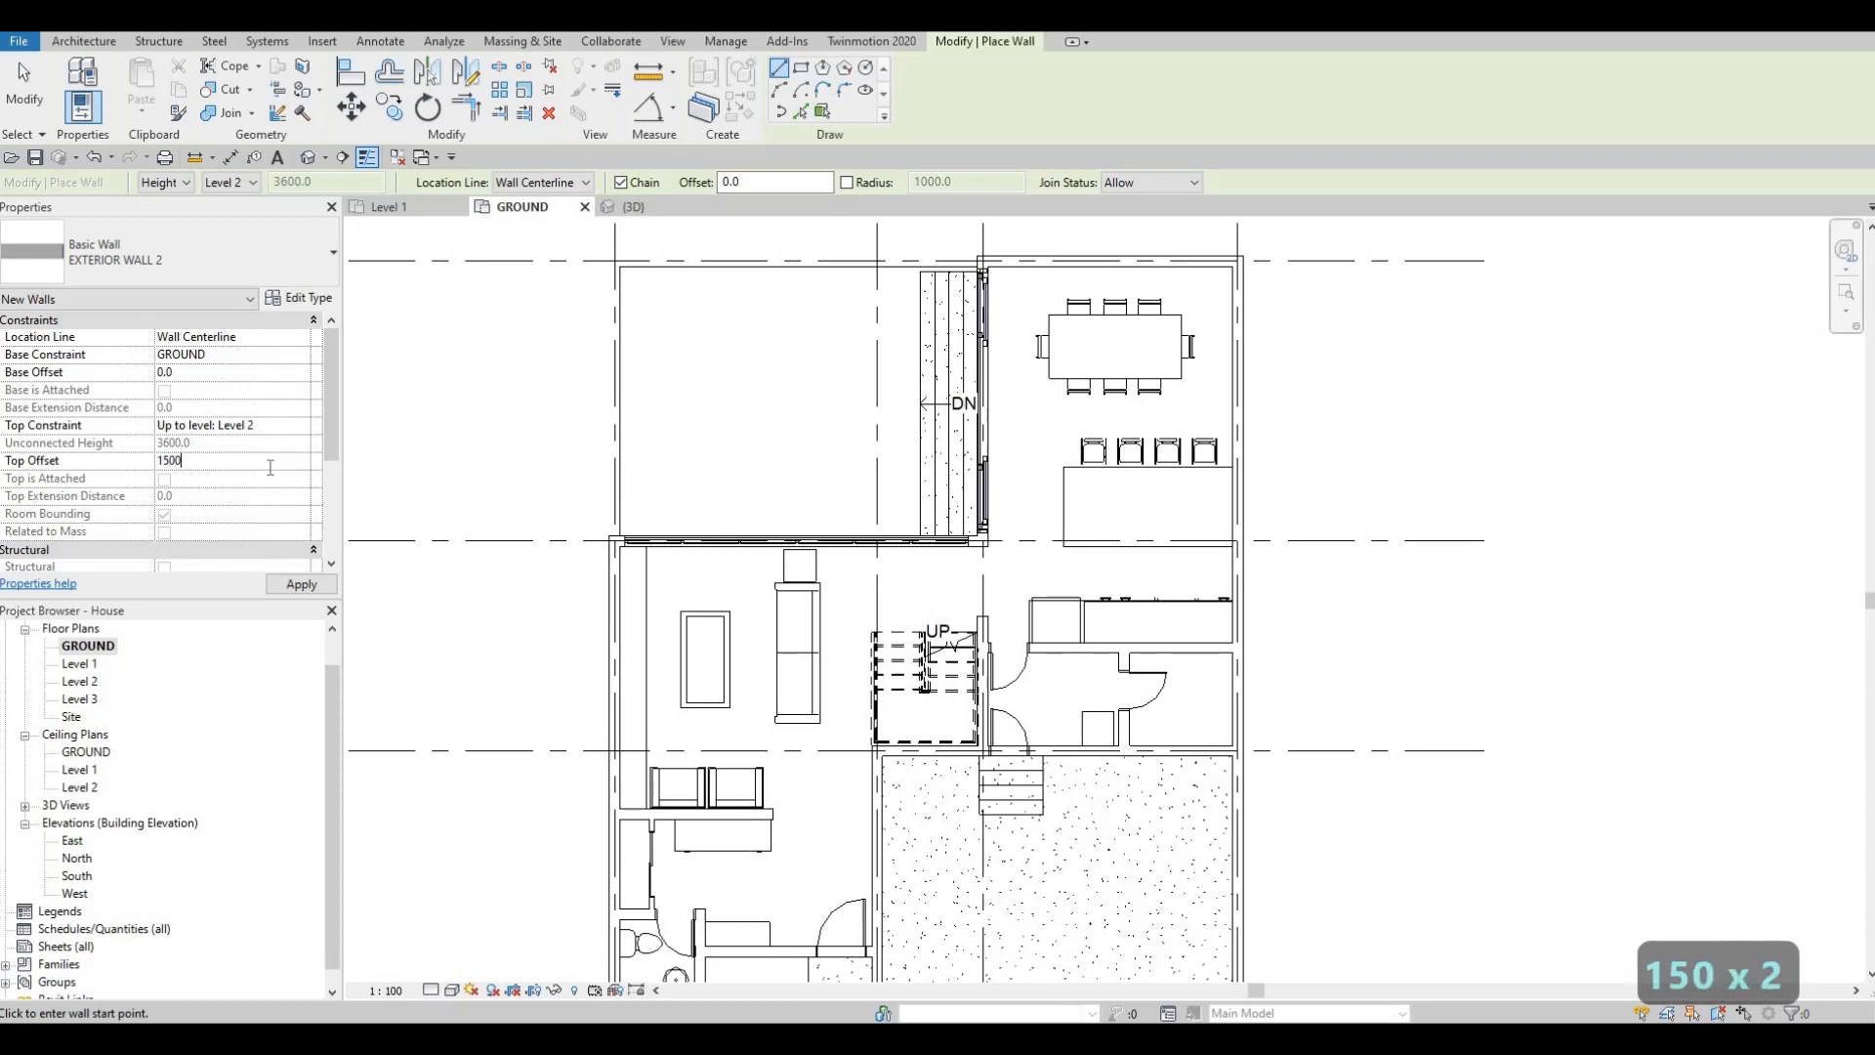
key("Left")
key("Left")
key("Left")
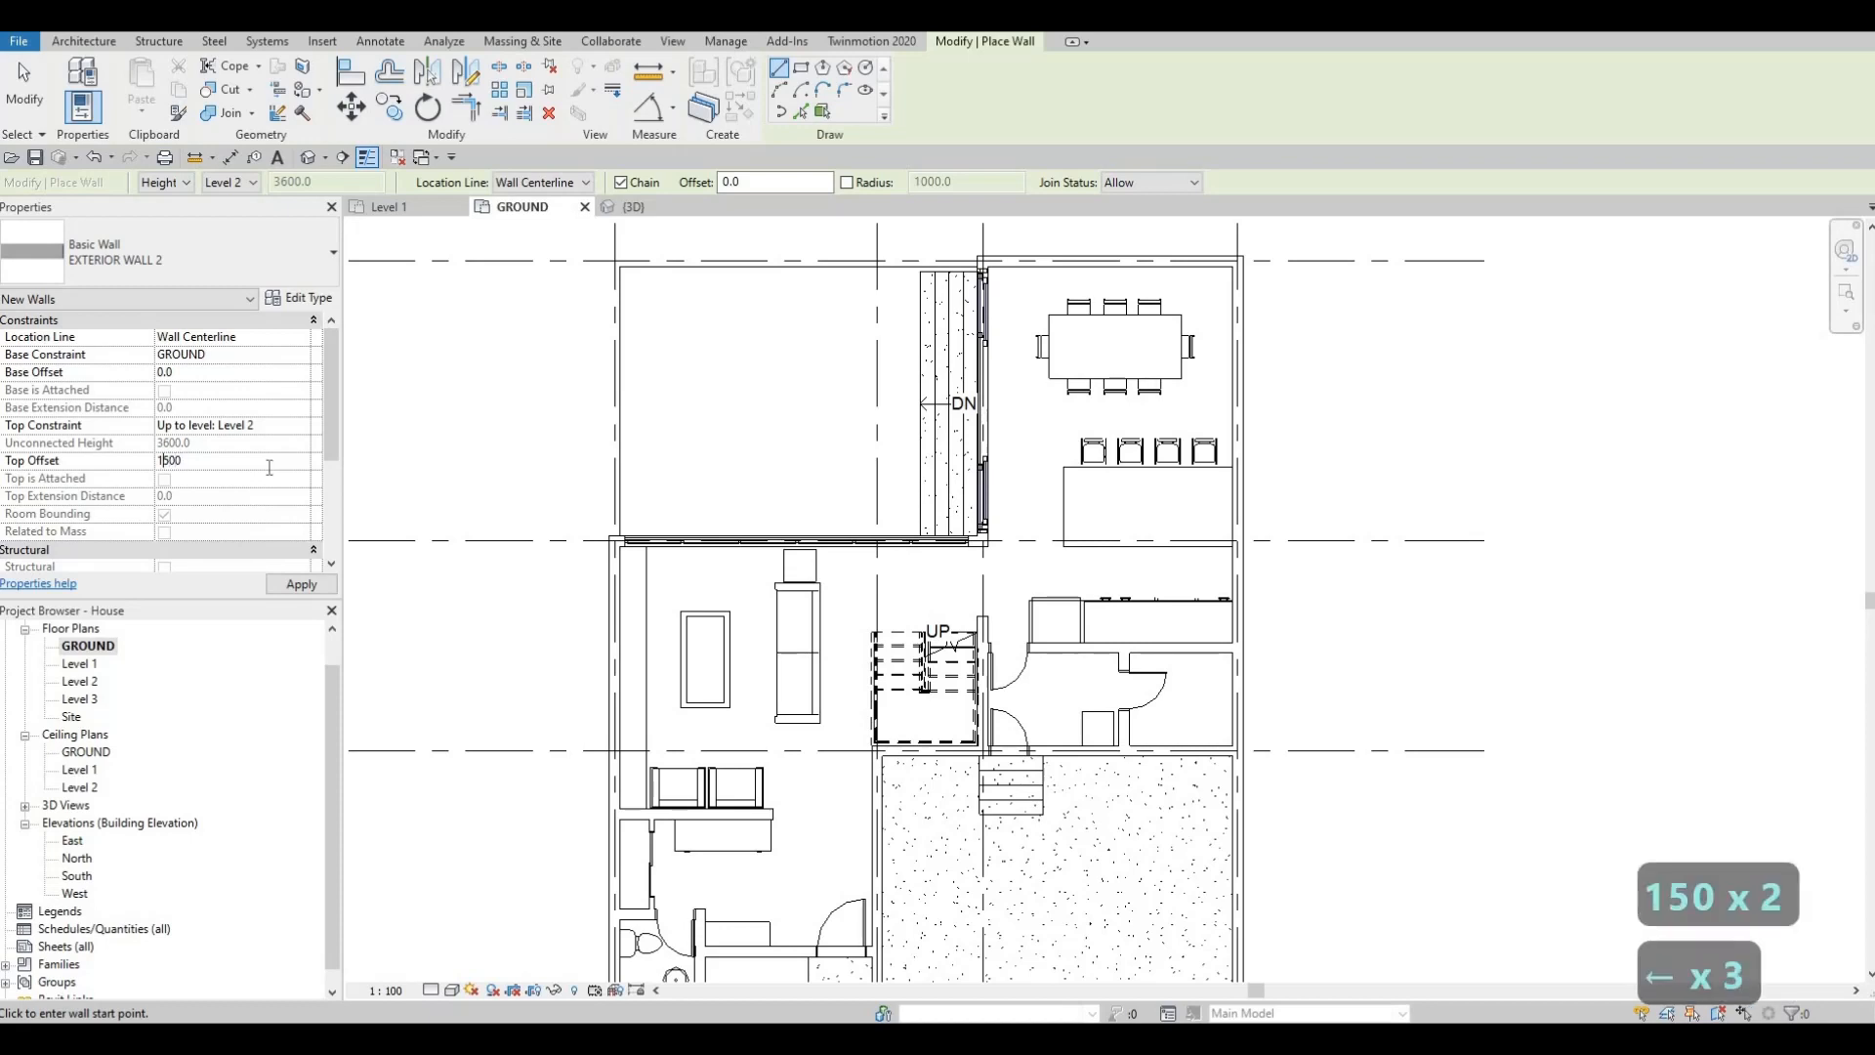
type("-")
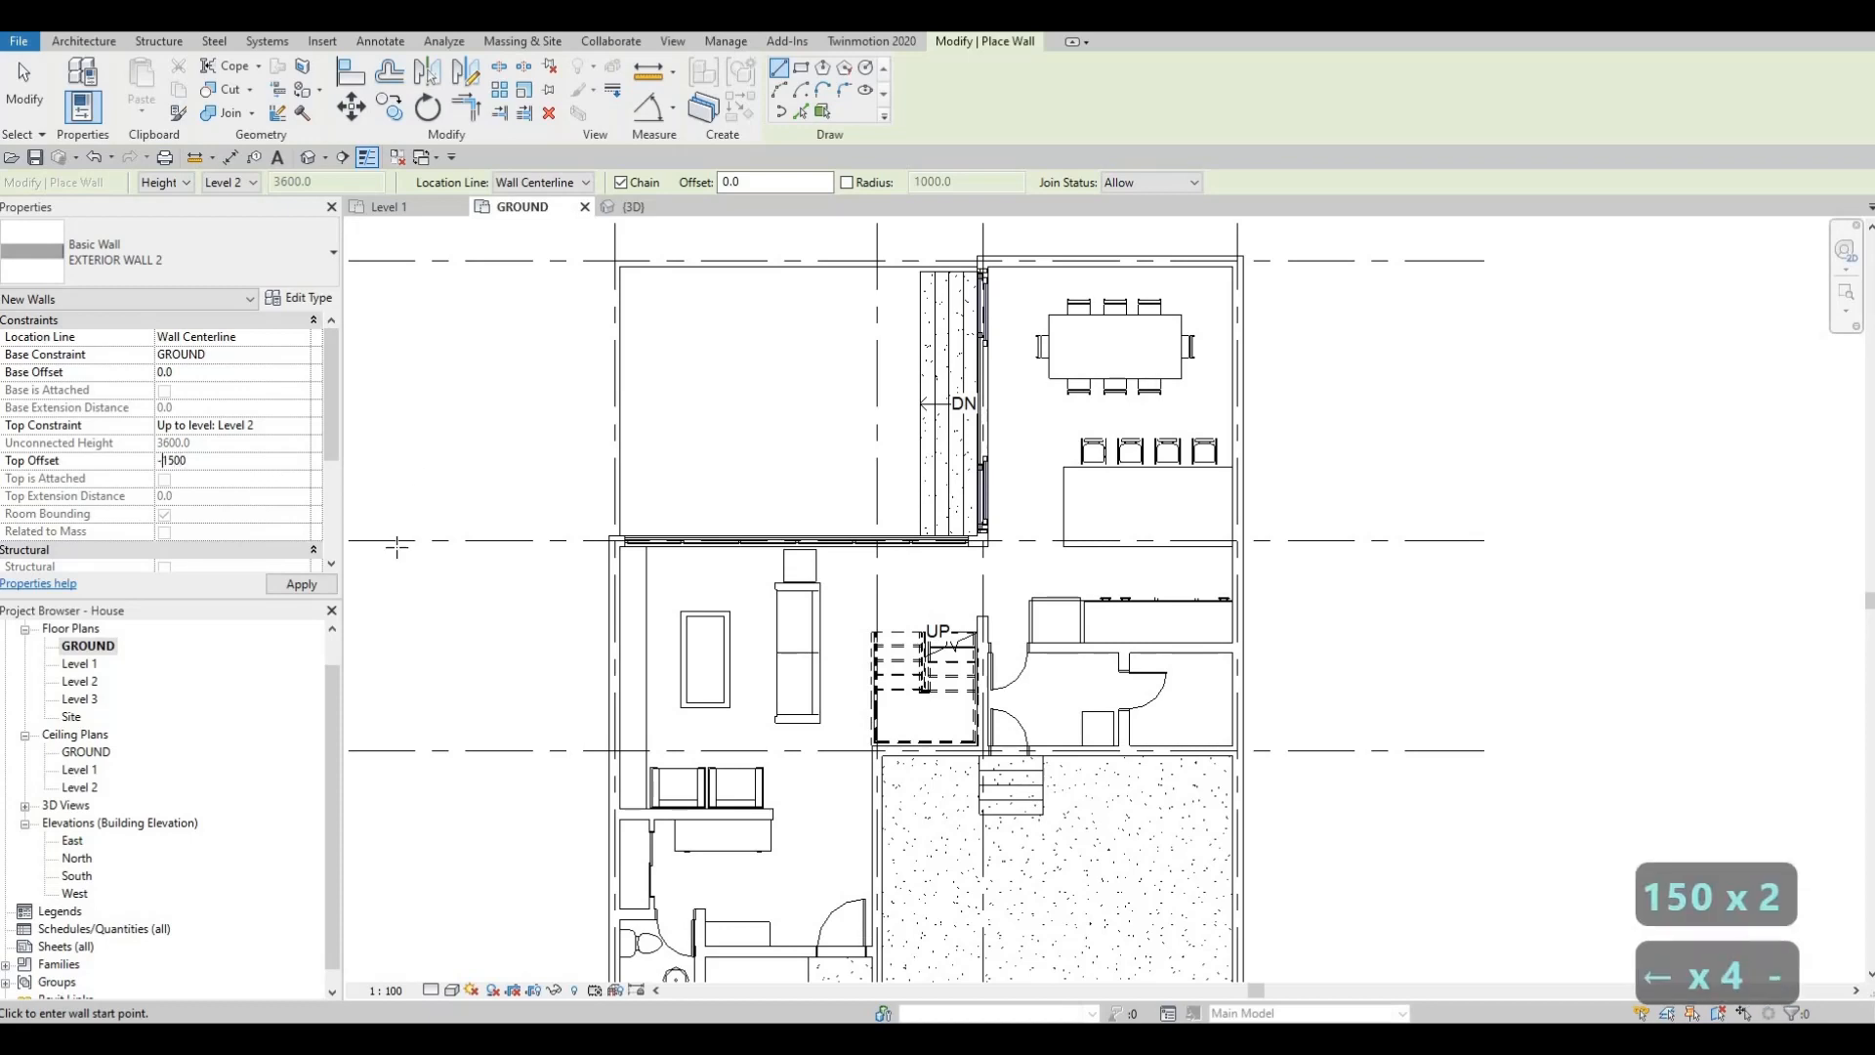
Step: Draw two walls along grids A and 1 from their intersection to enclose the open terrace, the grid A wall about 6200 mm long
scroll(856, 234, "up", 1)
scroll(855, 414, "up", 3)
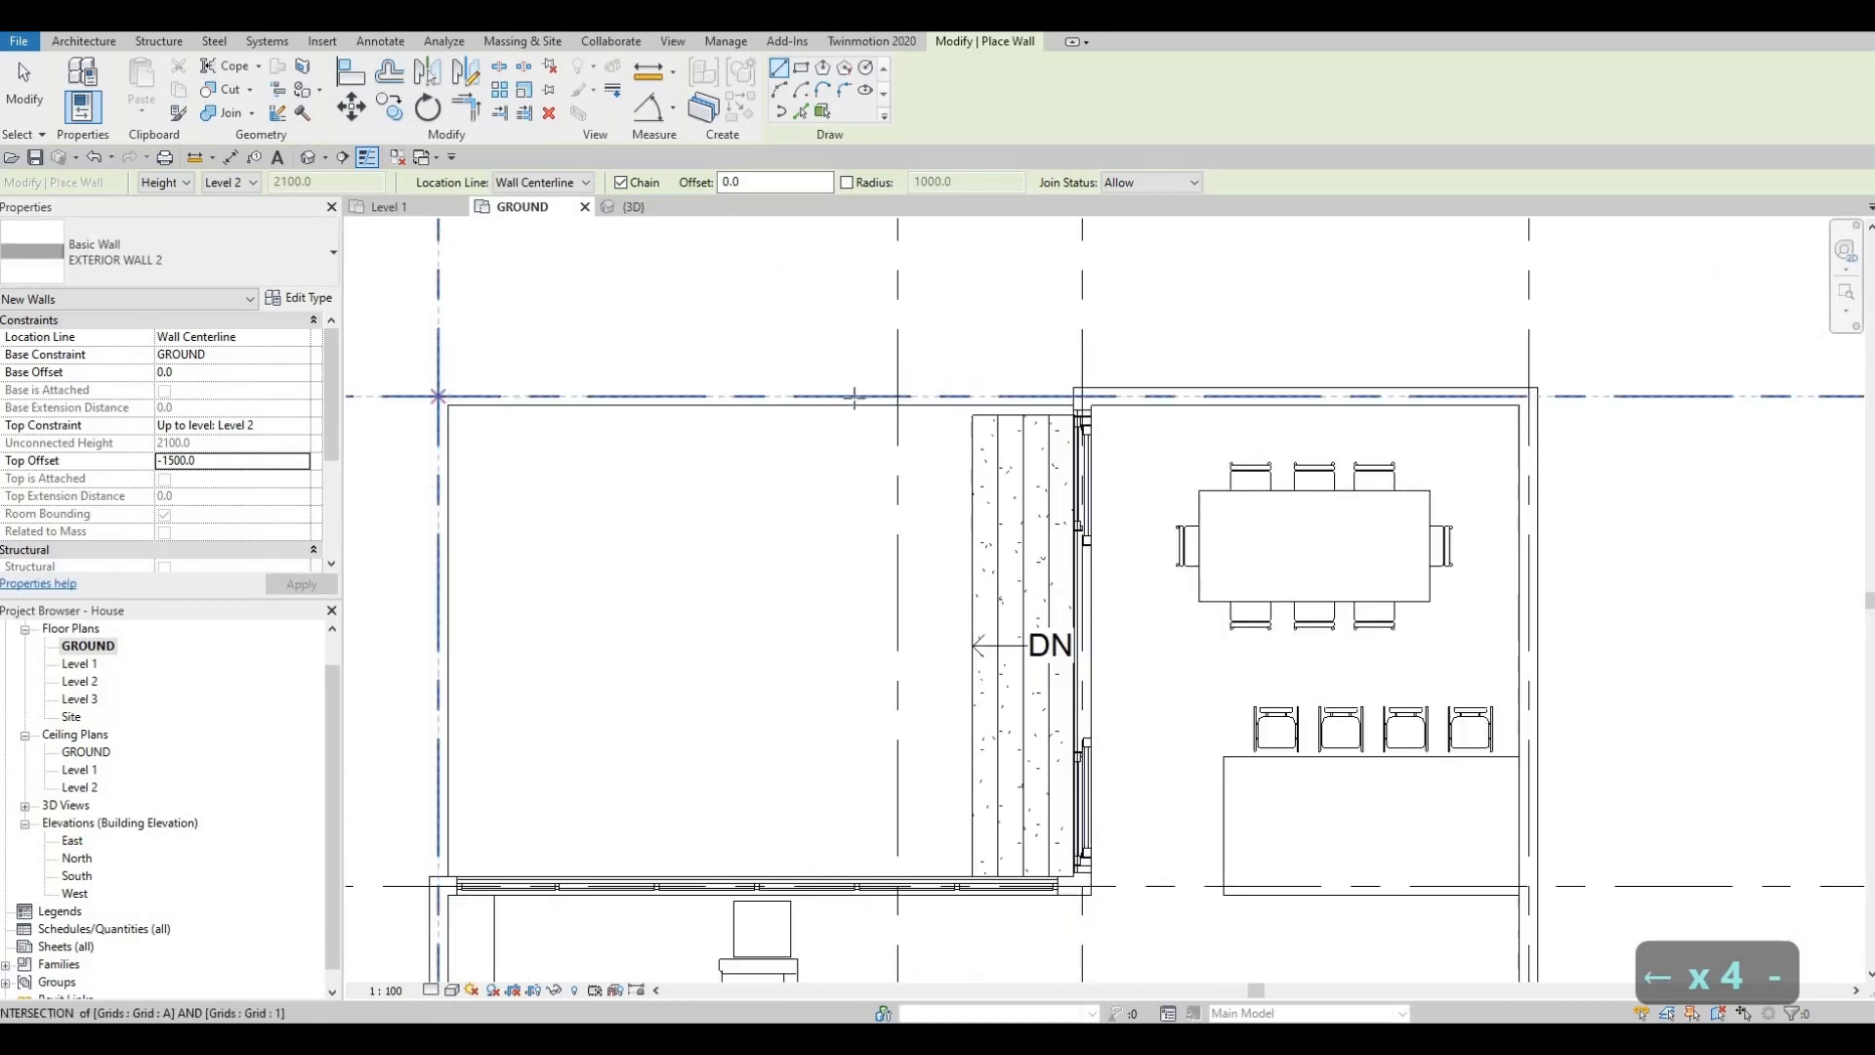
left_click(438, 397)
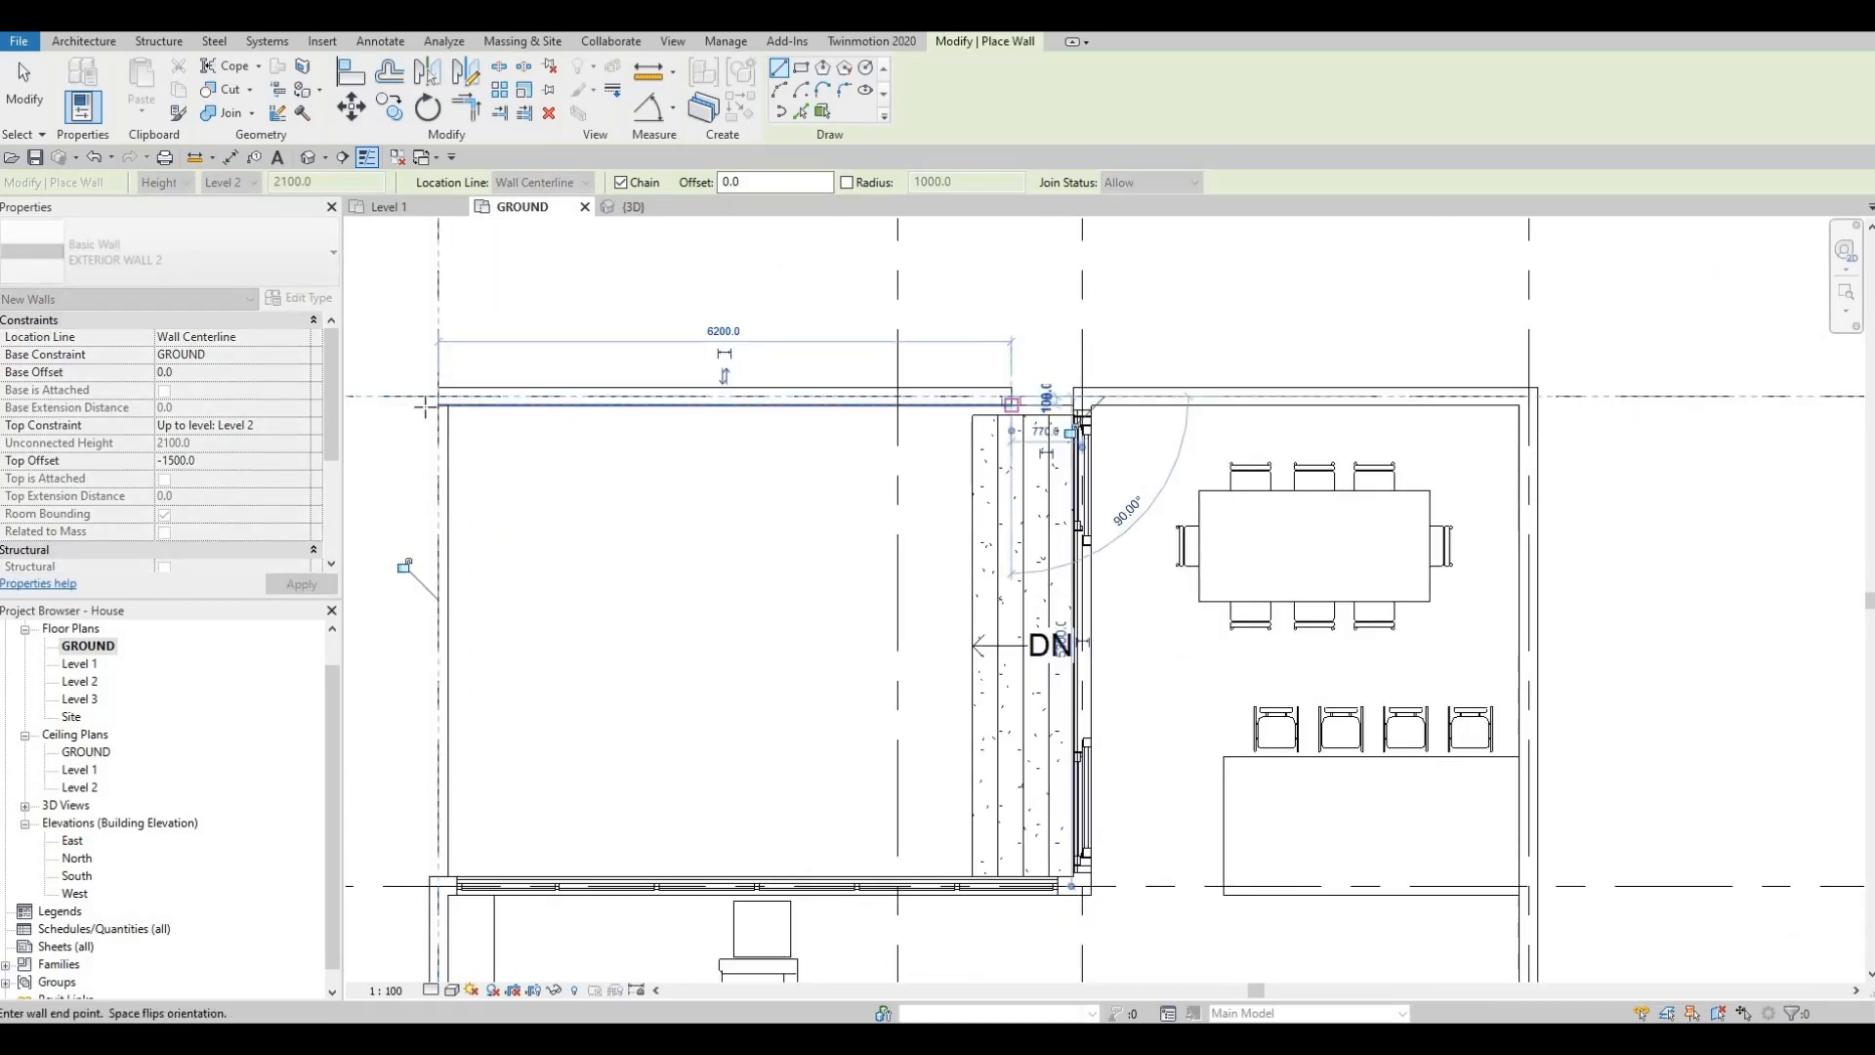
key("Escape")
left_click(438, 397)
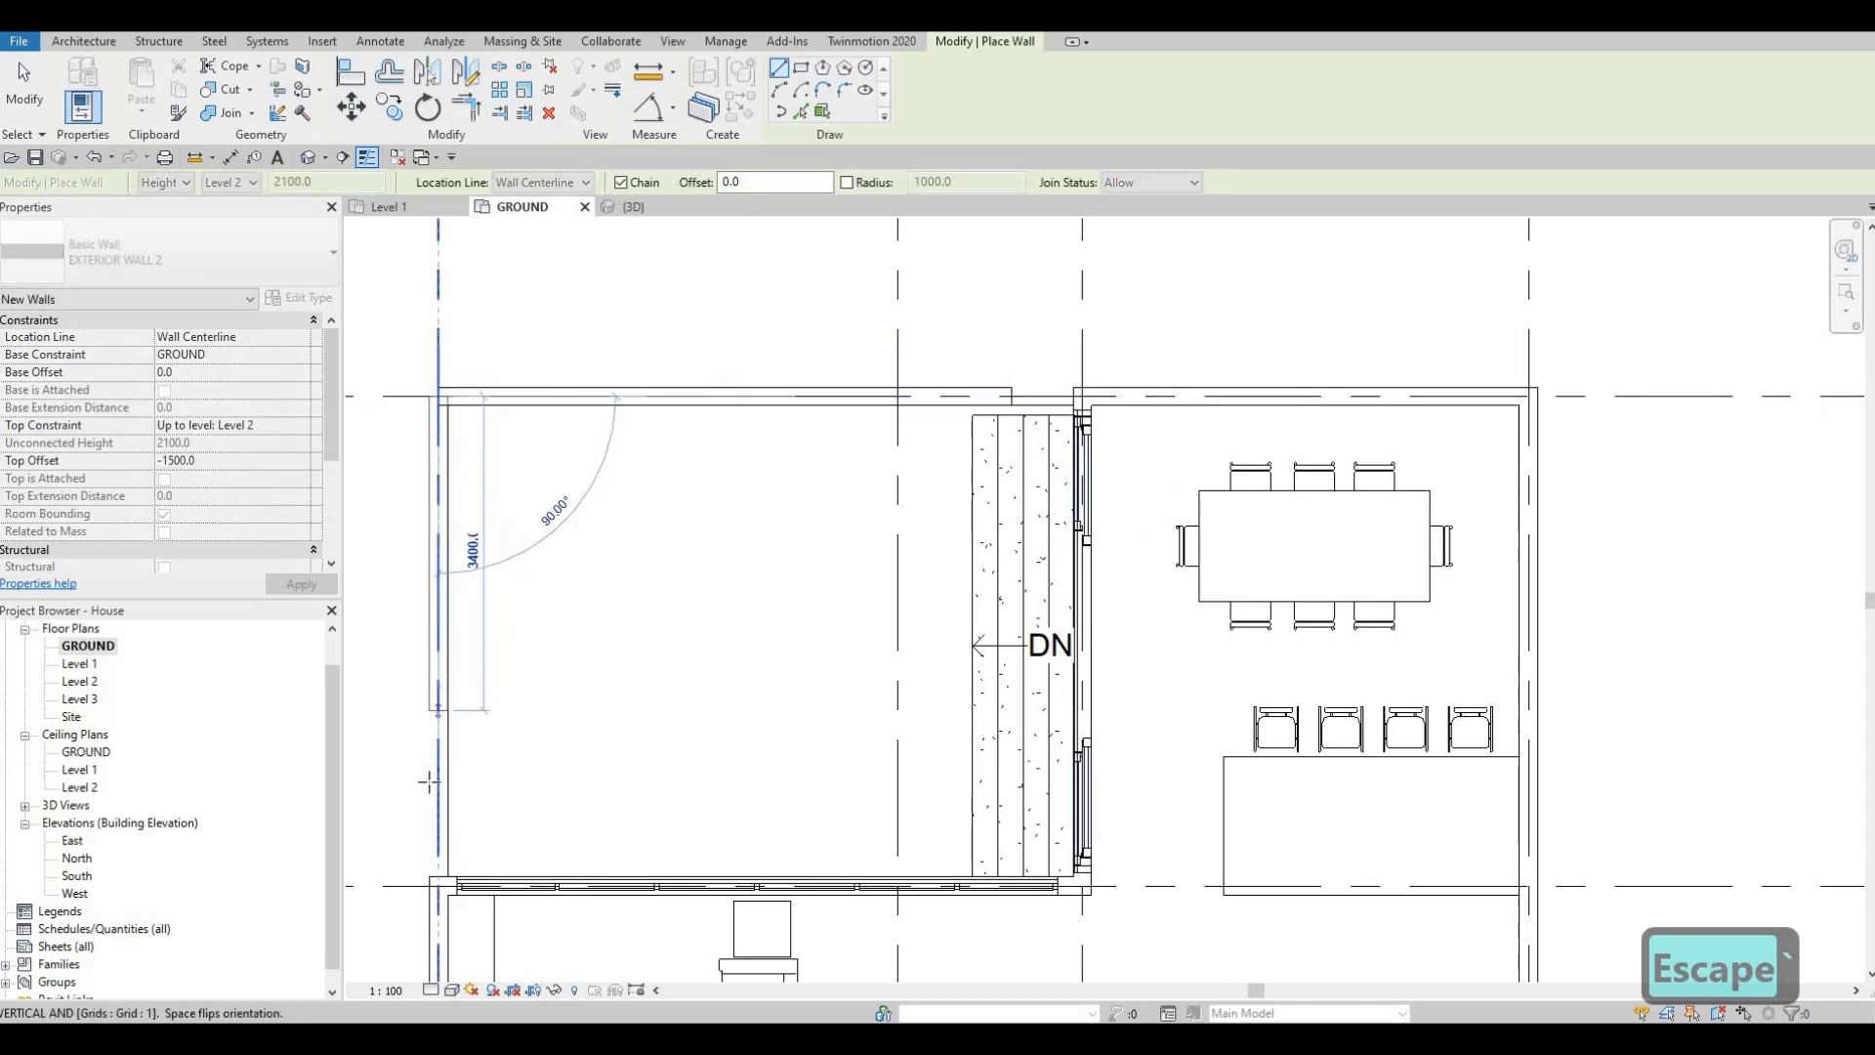
left_click(438, 783)
key("Escape")
key("Escape")
key("Escape")
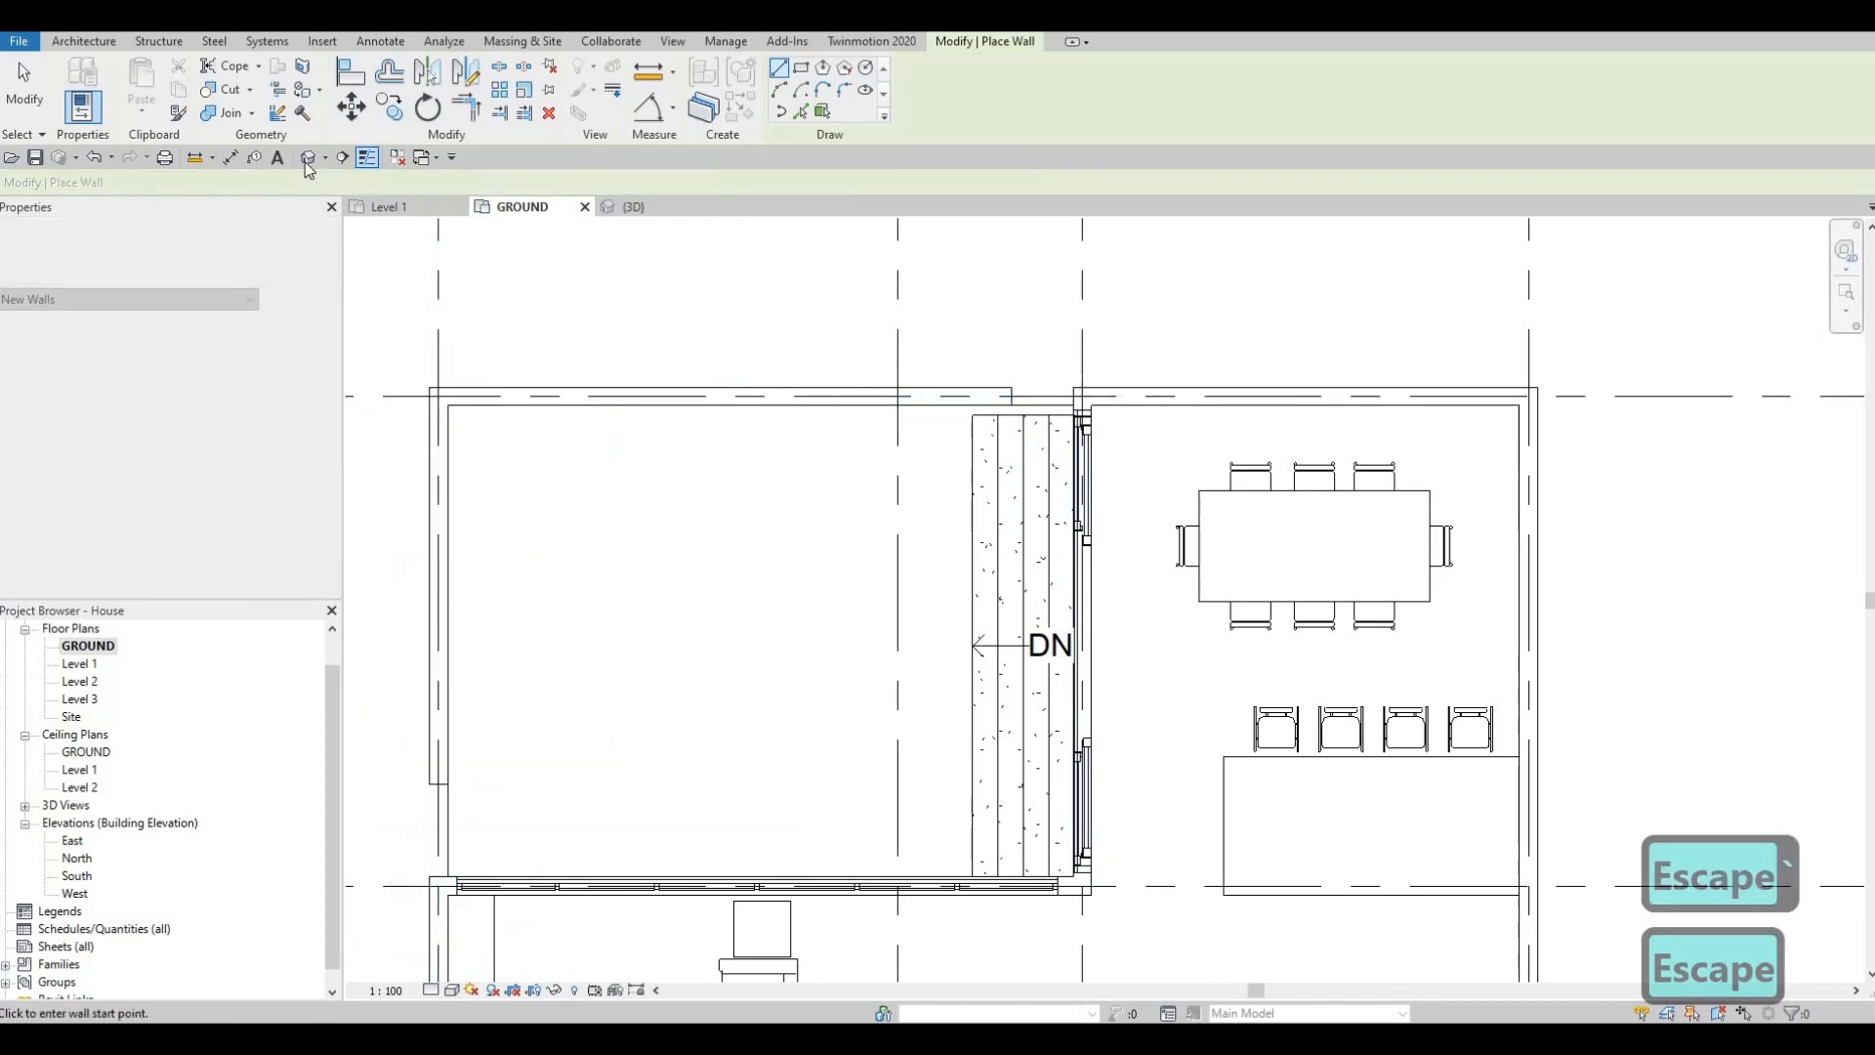
Step: Extend the free ends of both new terrace walls until they meet the adjoining house walls
left_click(306, 158)
middle_click_drag(933, 434, 121, 665, "shift")
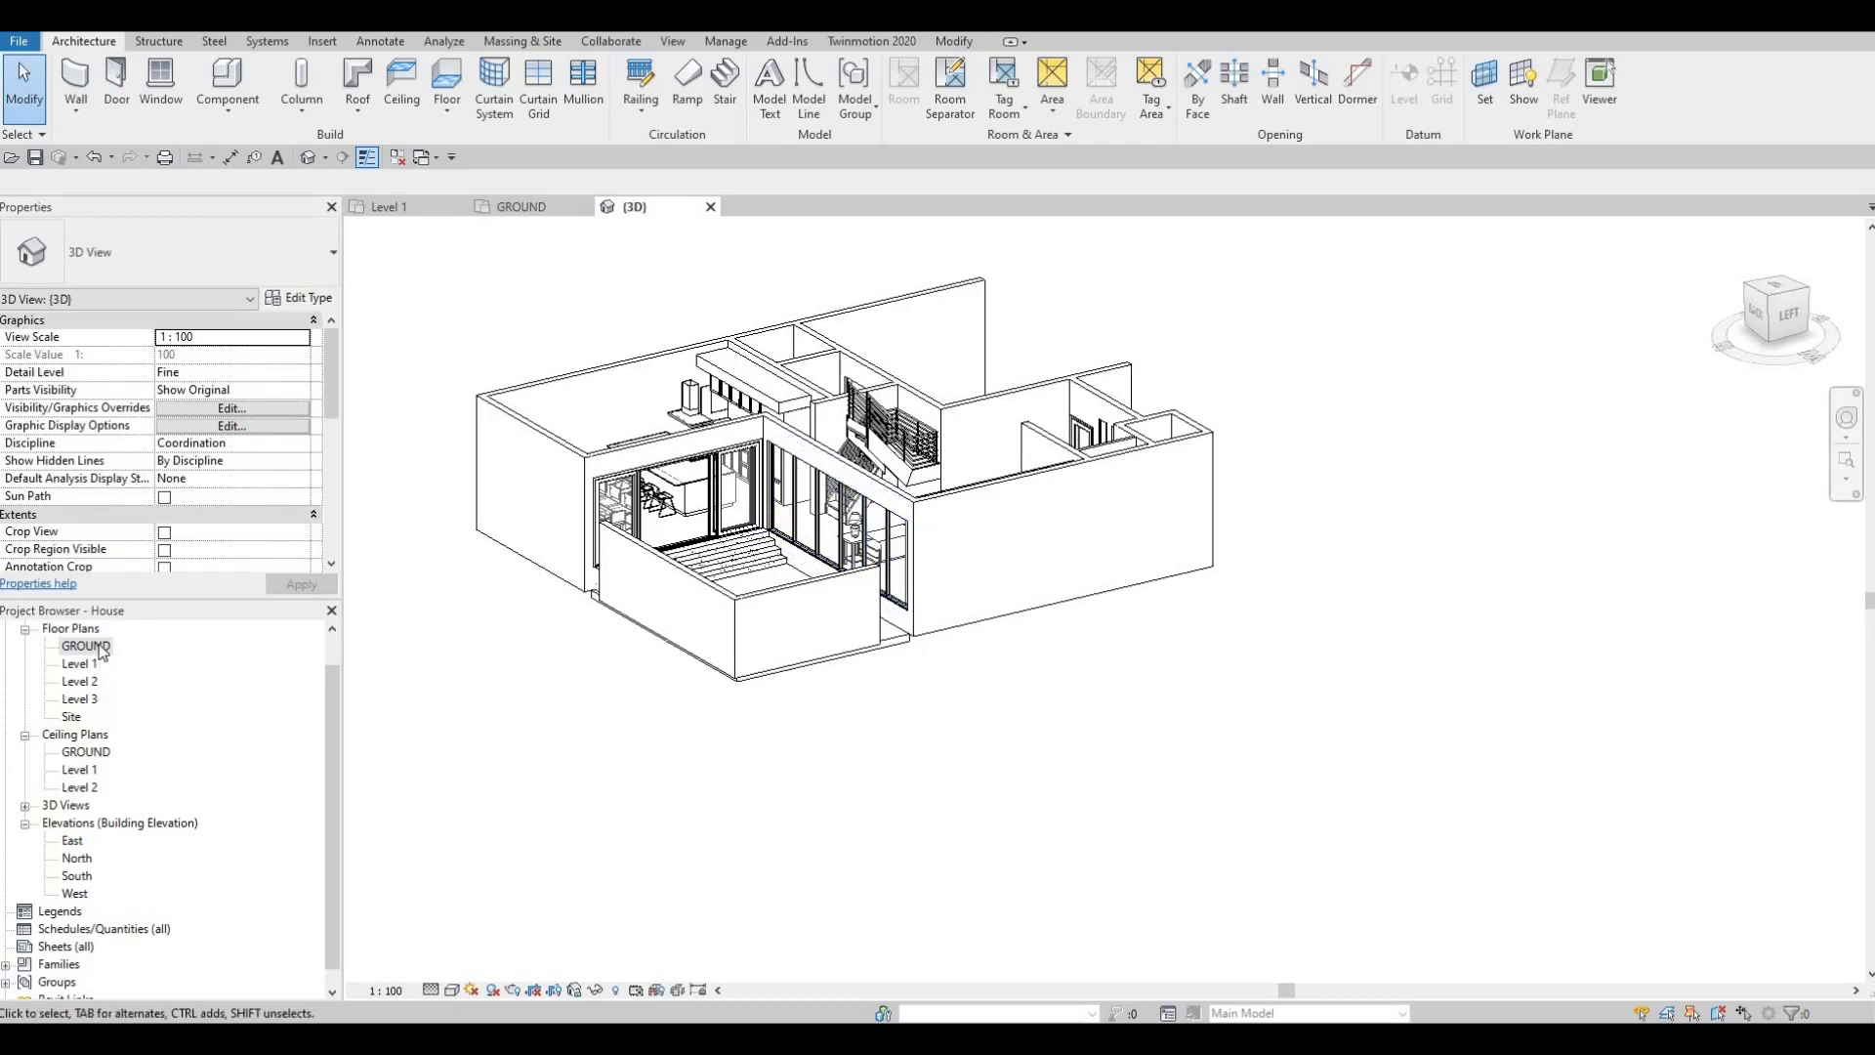
double_click(100, 647)
key("Escape")
key("Escape")
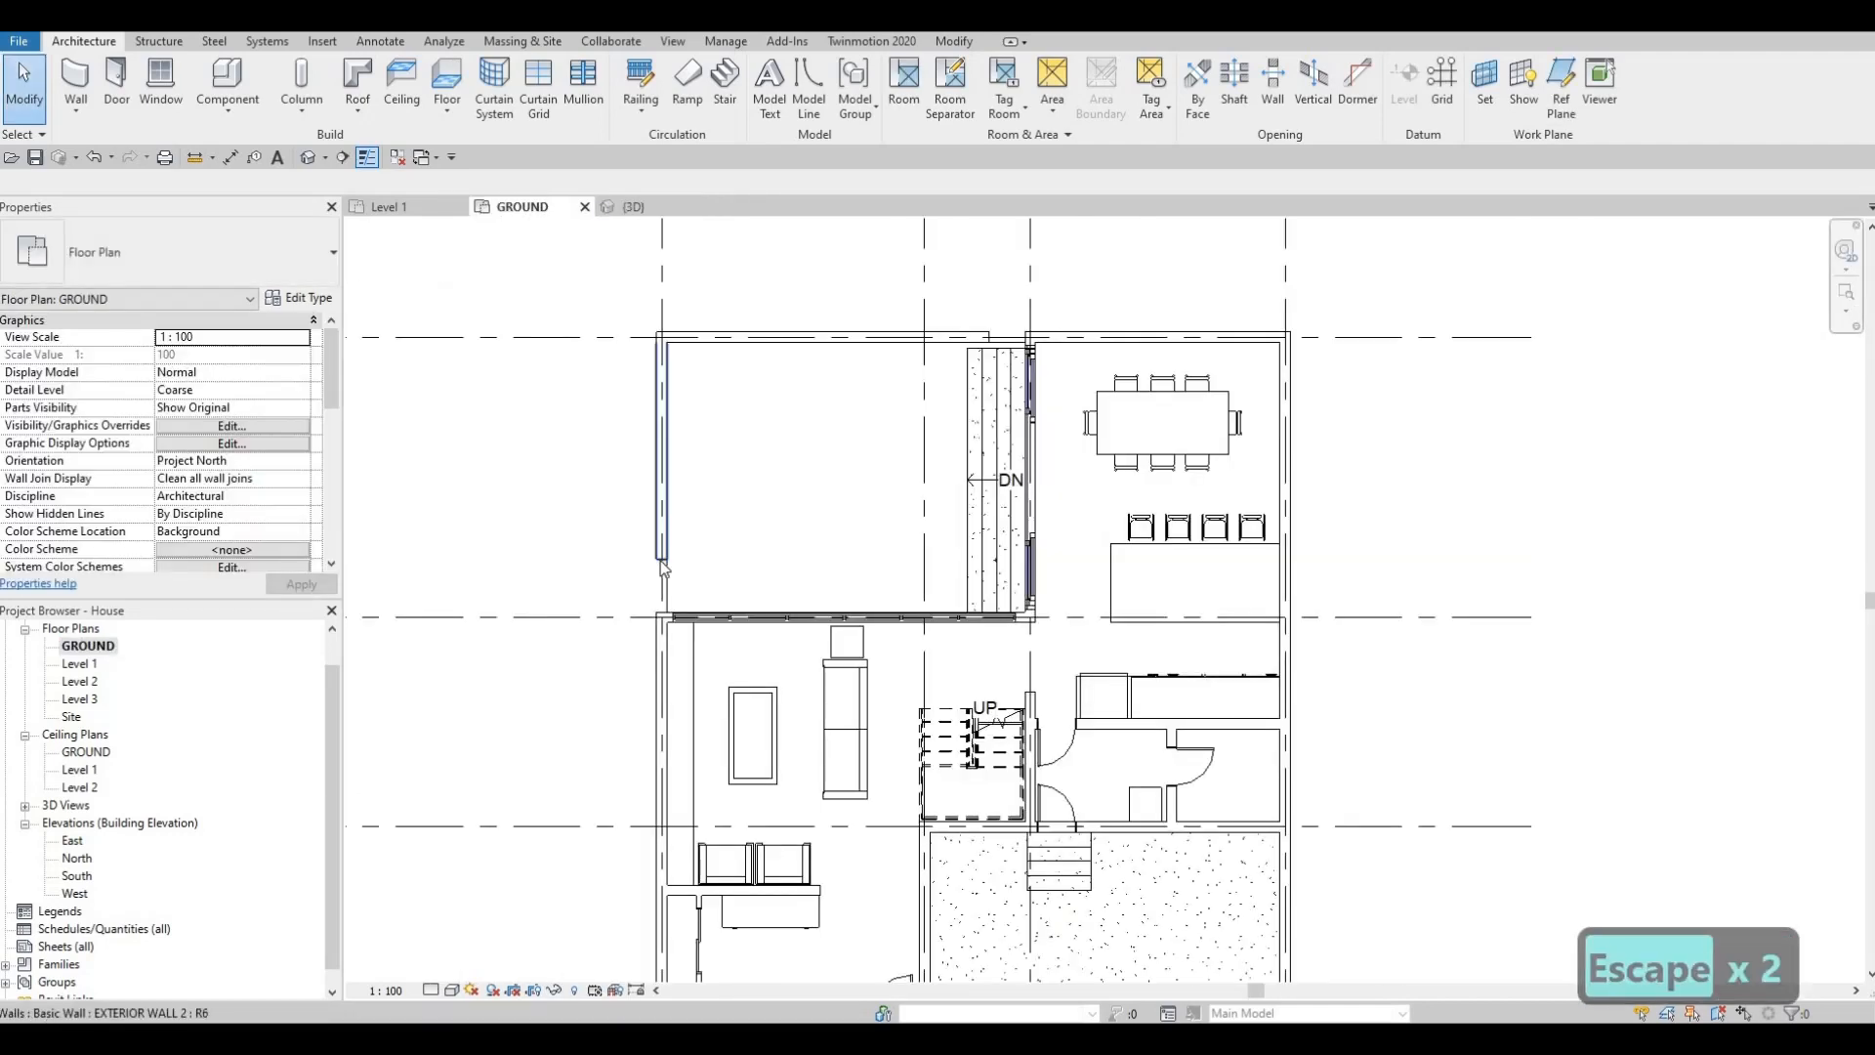
left_click(661, 560)
left_click_drag(661, 560, 662, 616)
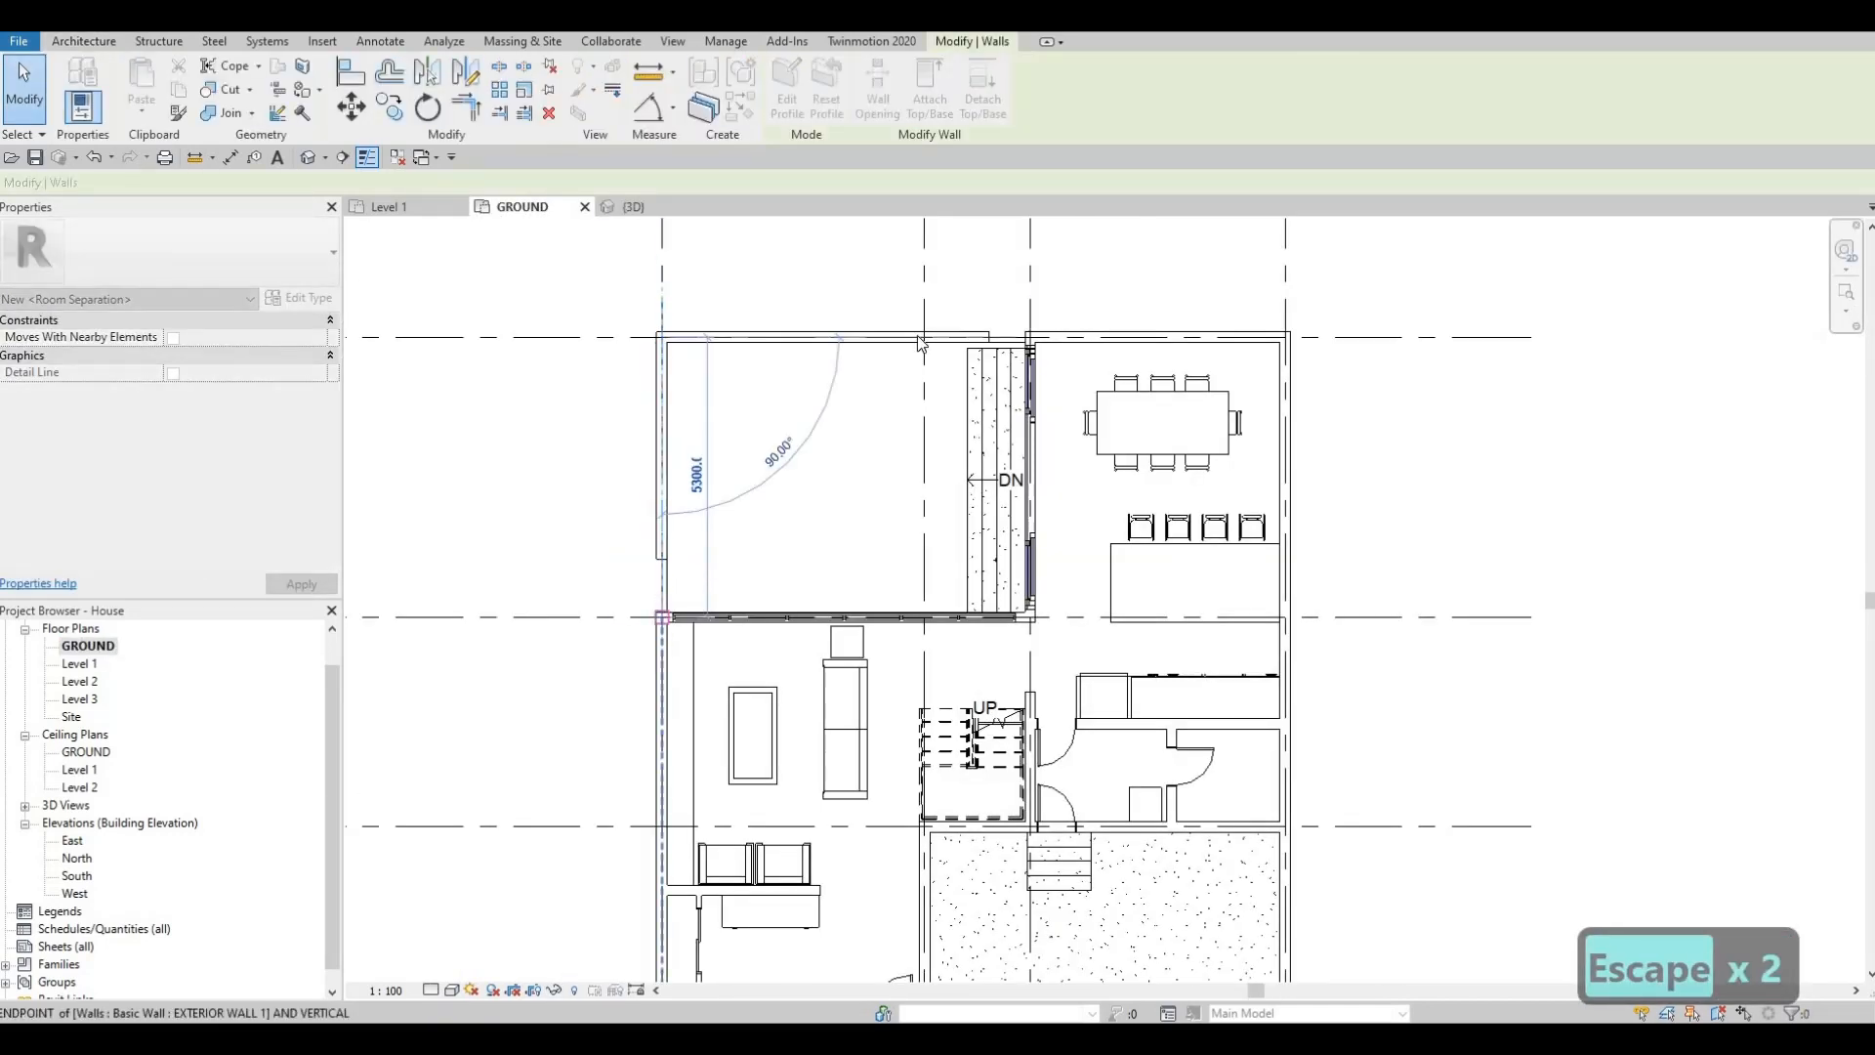
key("Escape")
left_click(919, 338)
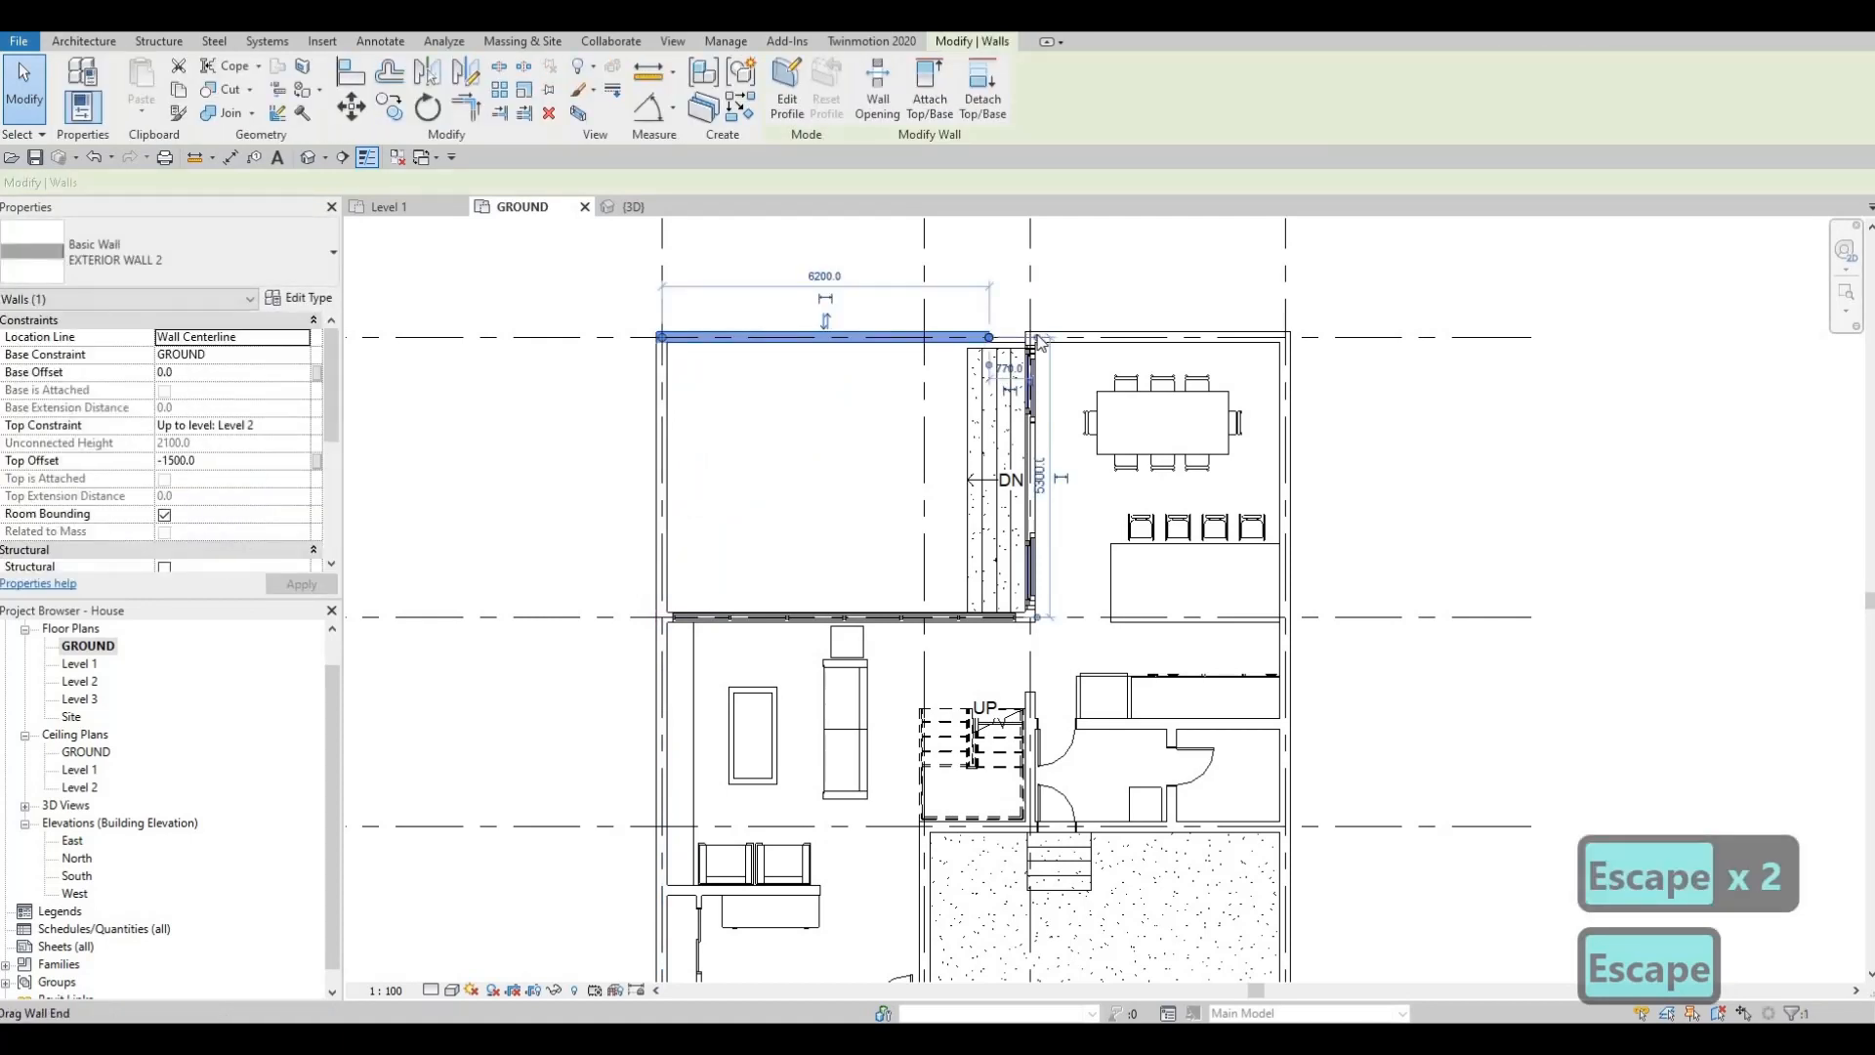
key("Escape")
key("Escape")
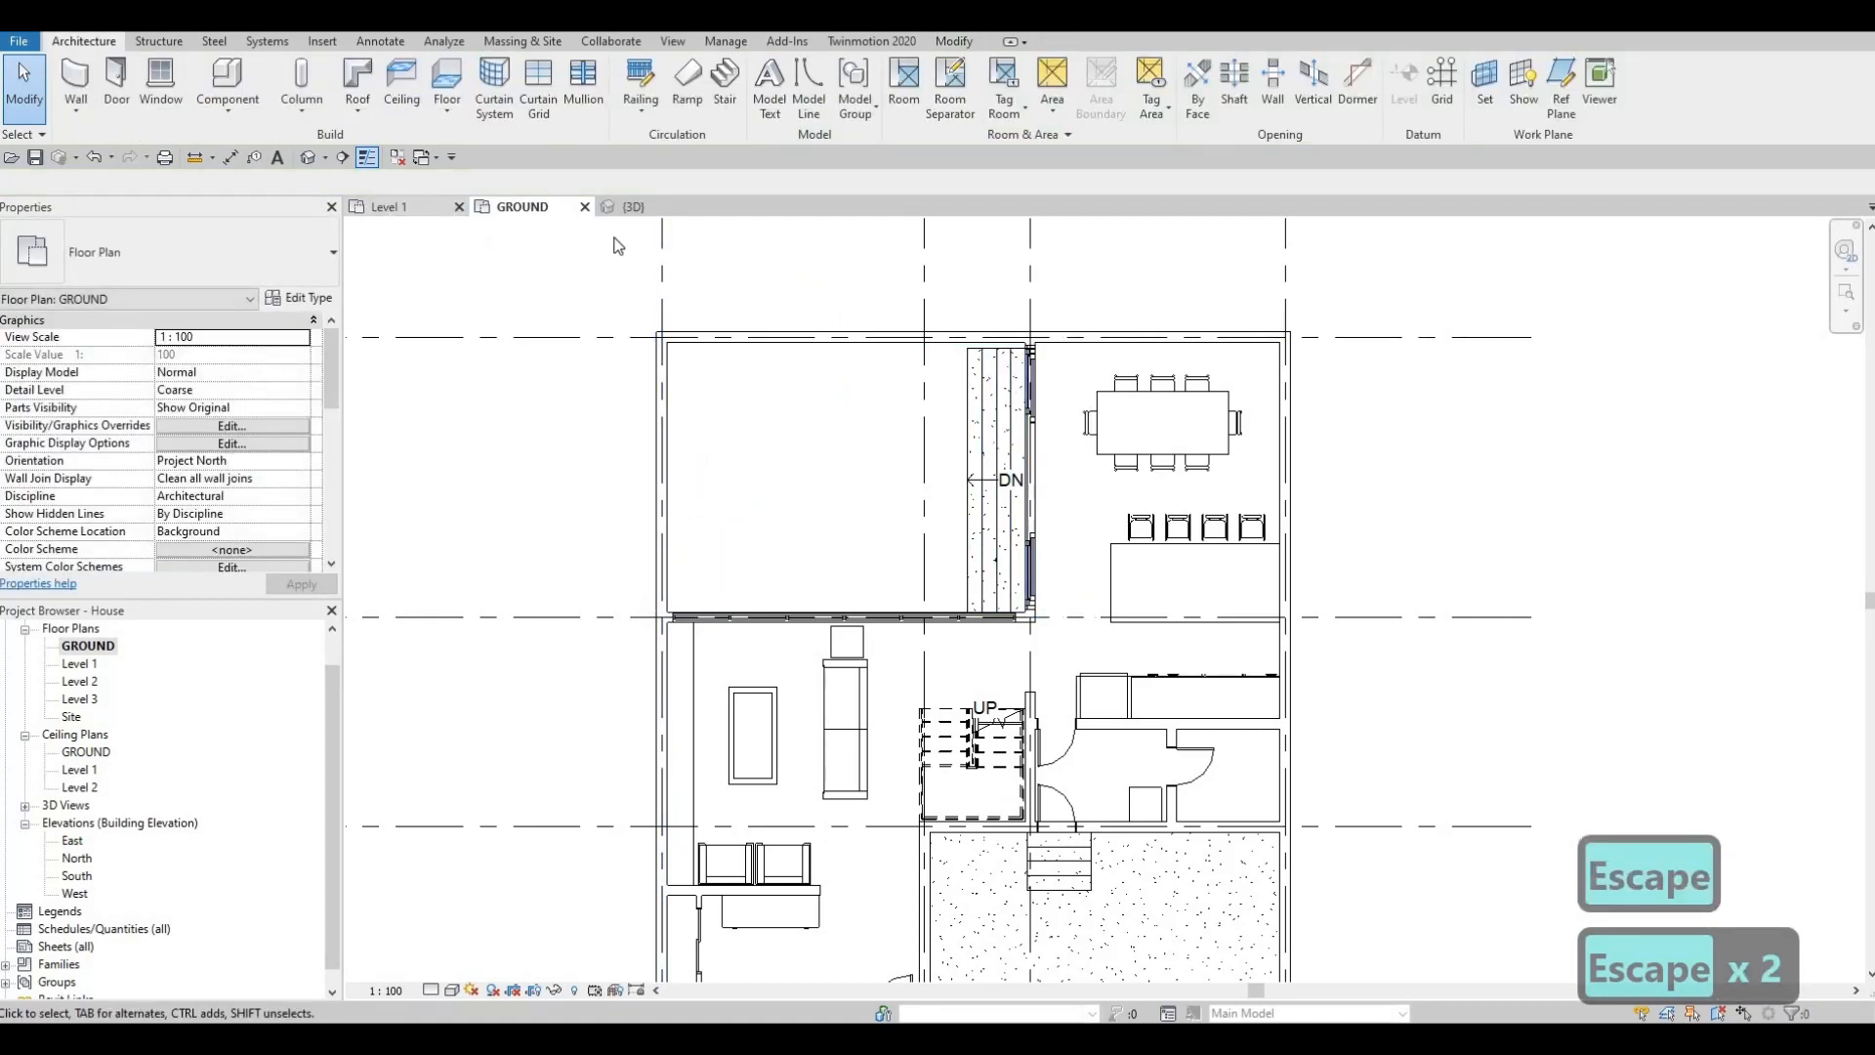
Step: Examine the enclosed terrace walls in 3D and the area around the entrance stairs in the GROUND floor plan
left_click(631, 207)
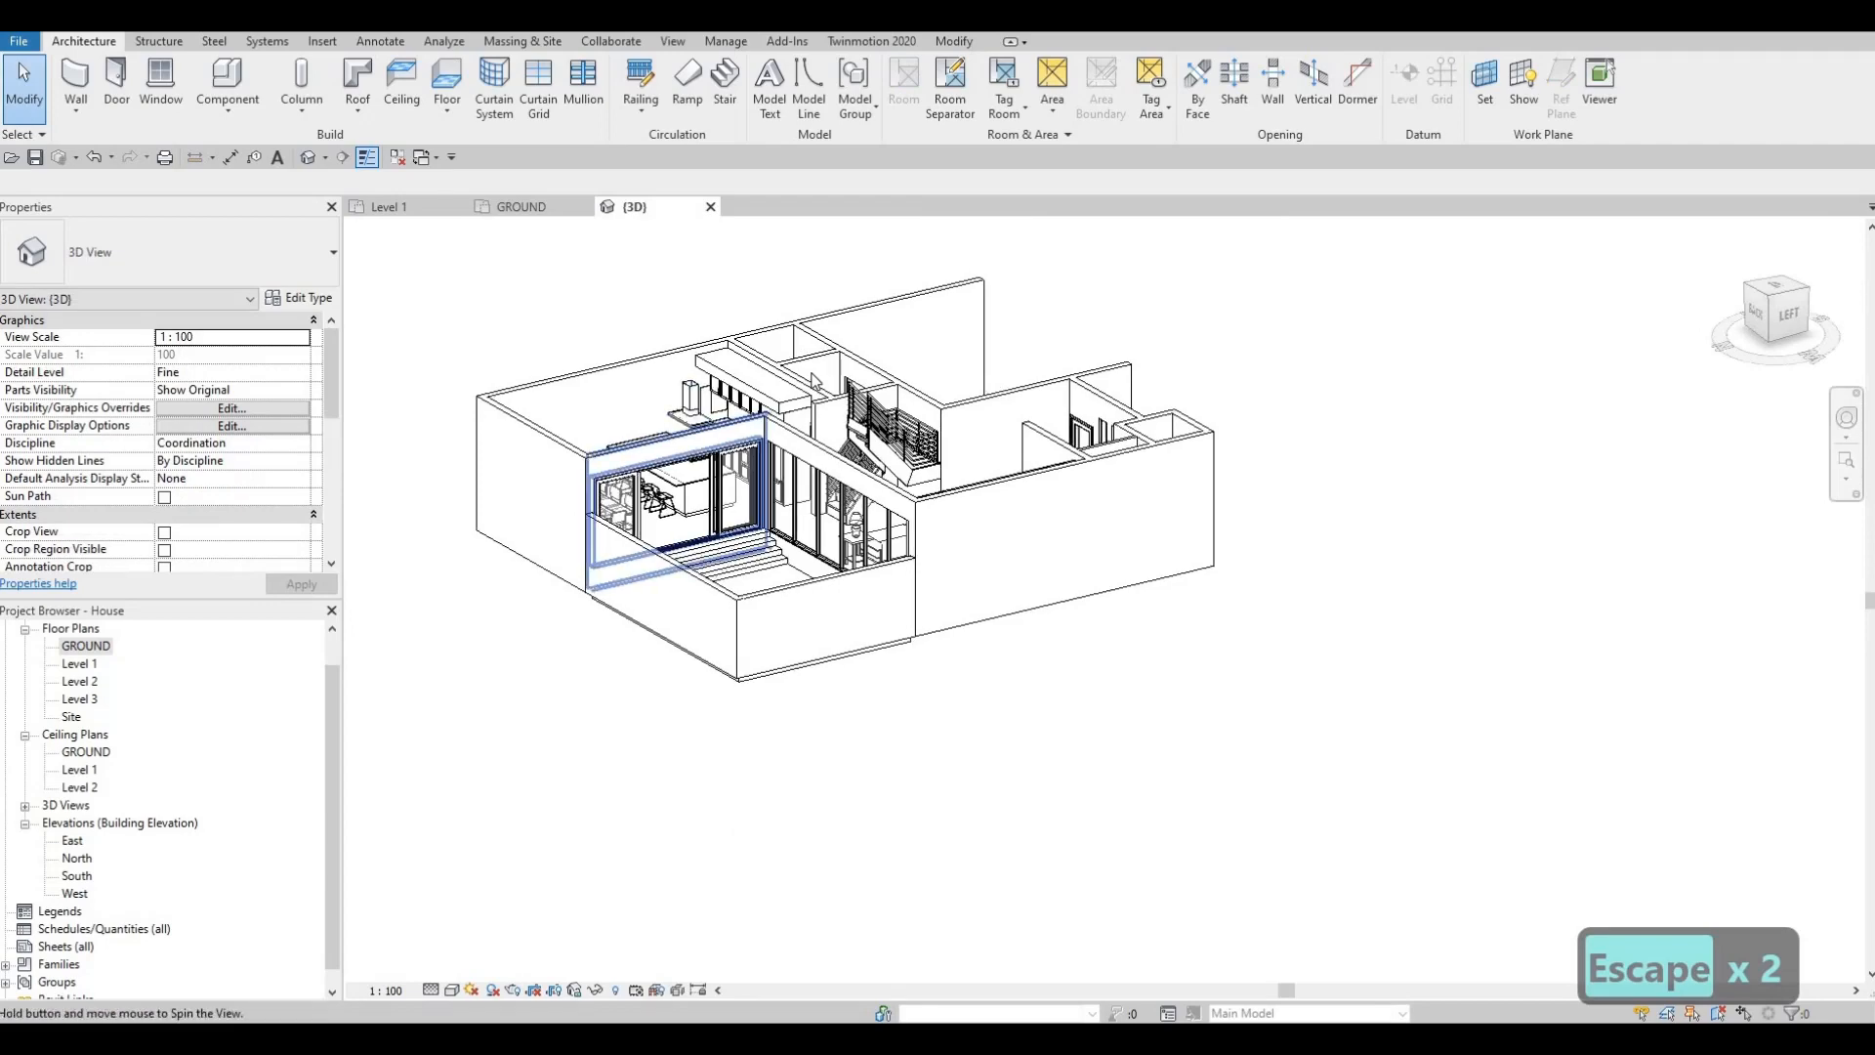
middle_click_drag(812, 381, 814, 379, "shift")
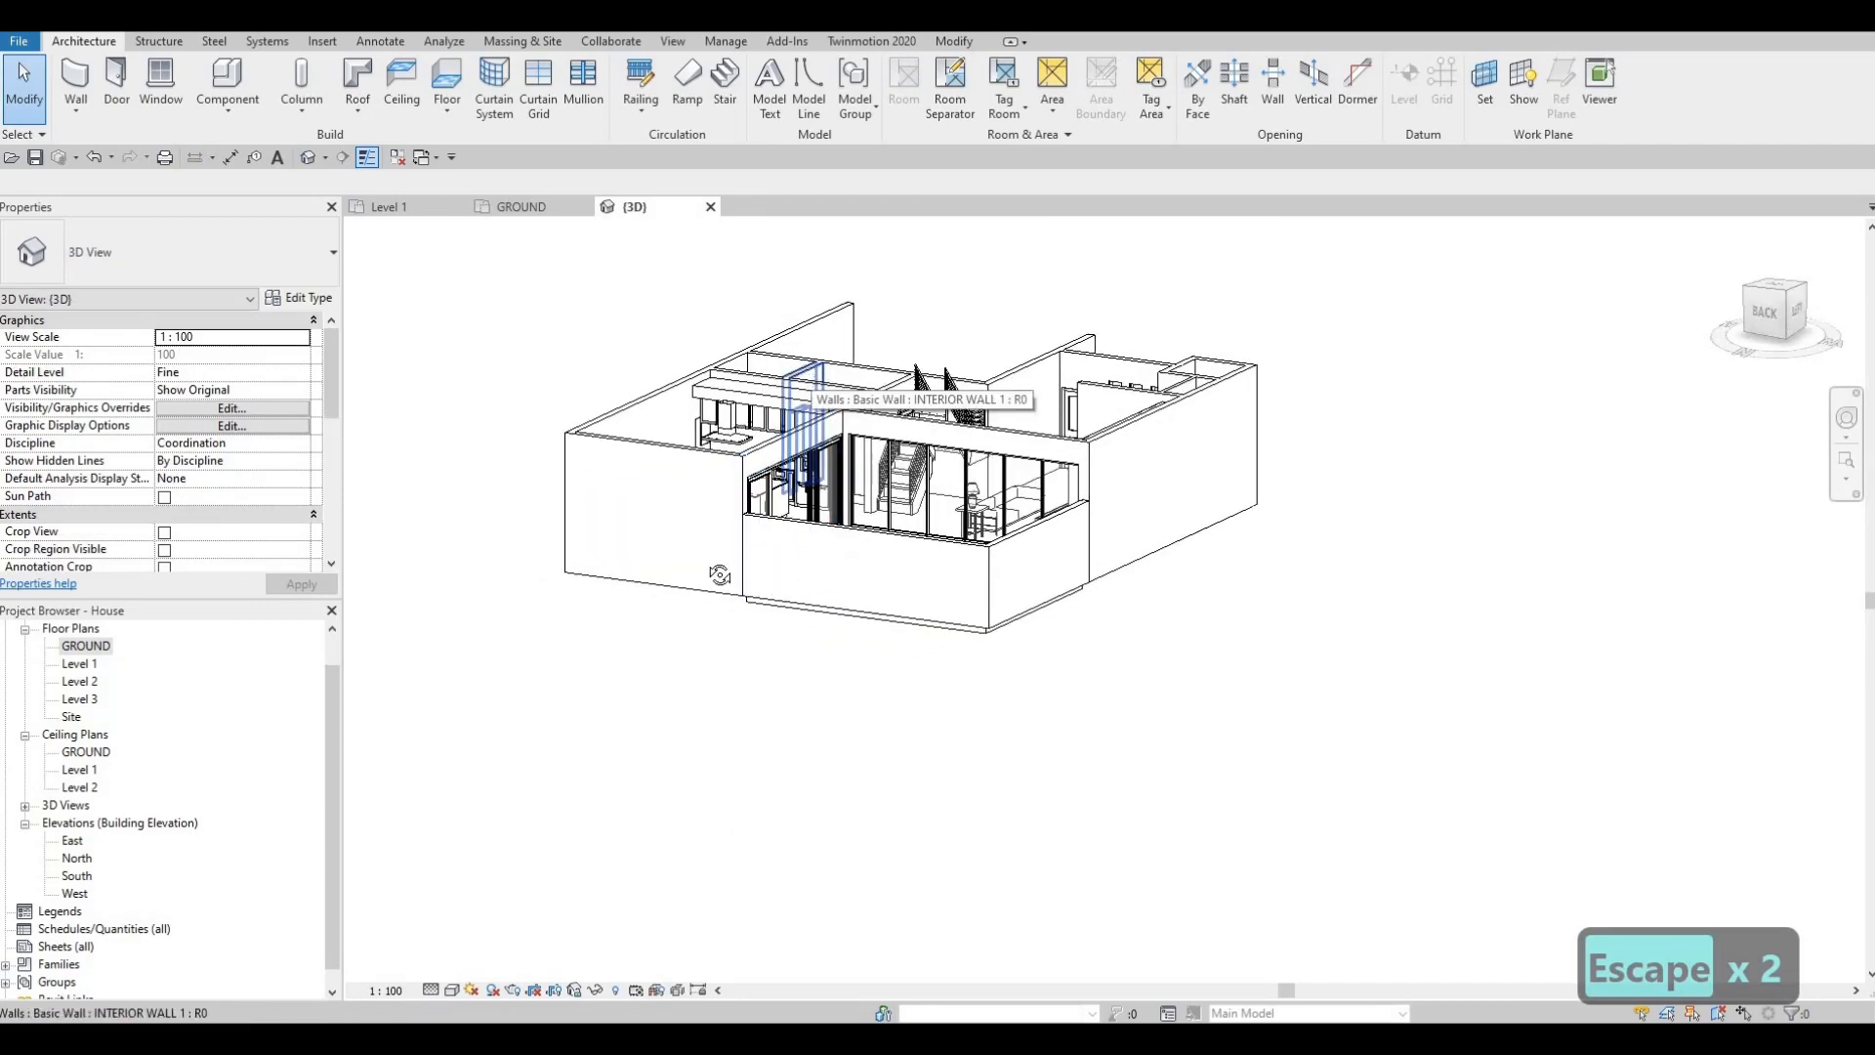
middle_click_drag(720, 575, 555, 565, "shift")
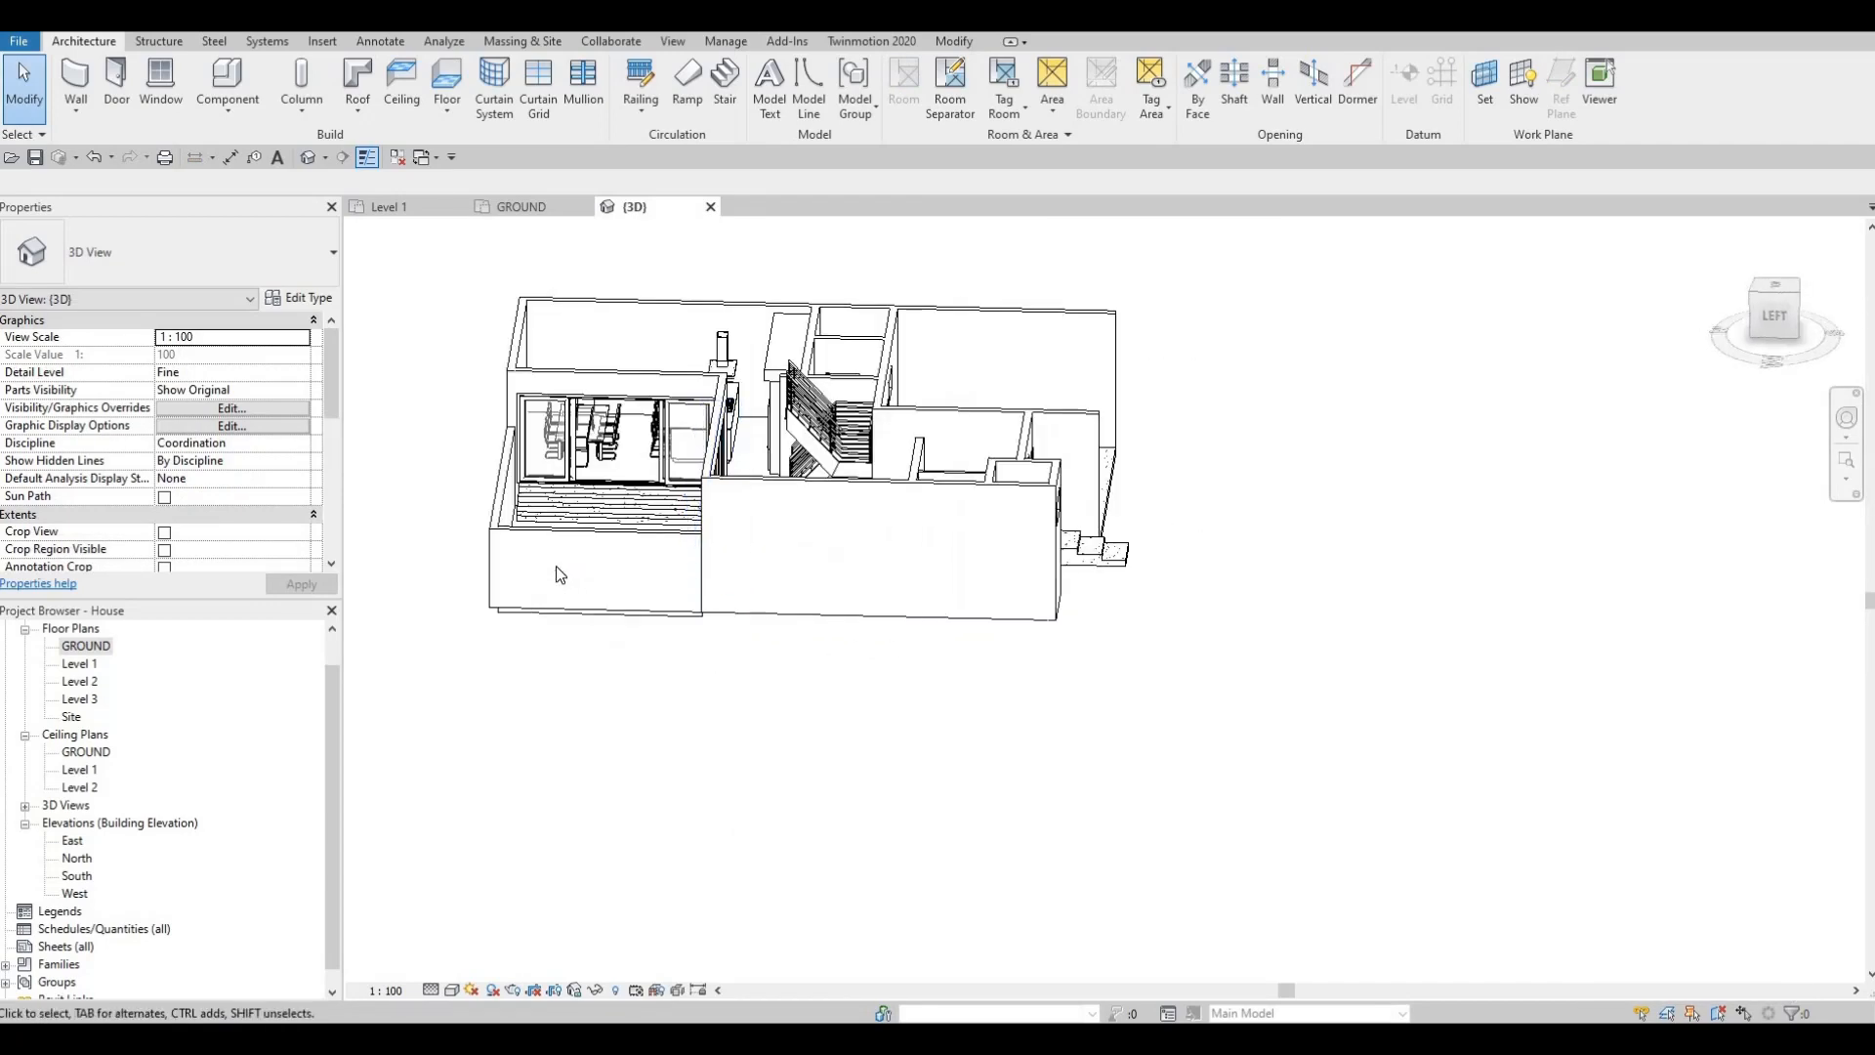
double_click(86, 646)
scroll(683, 684, "down", 2)
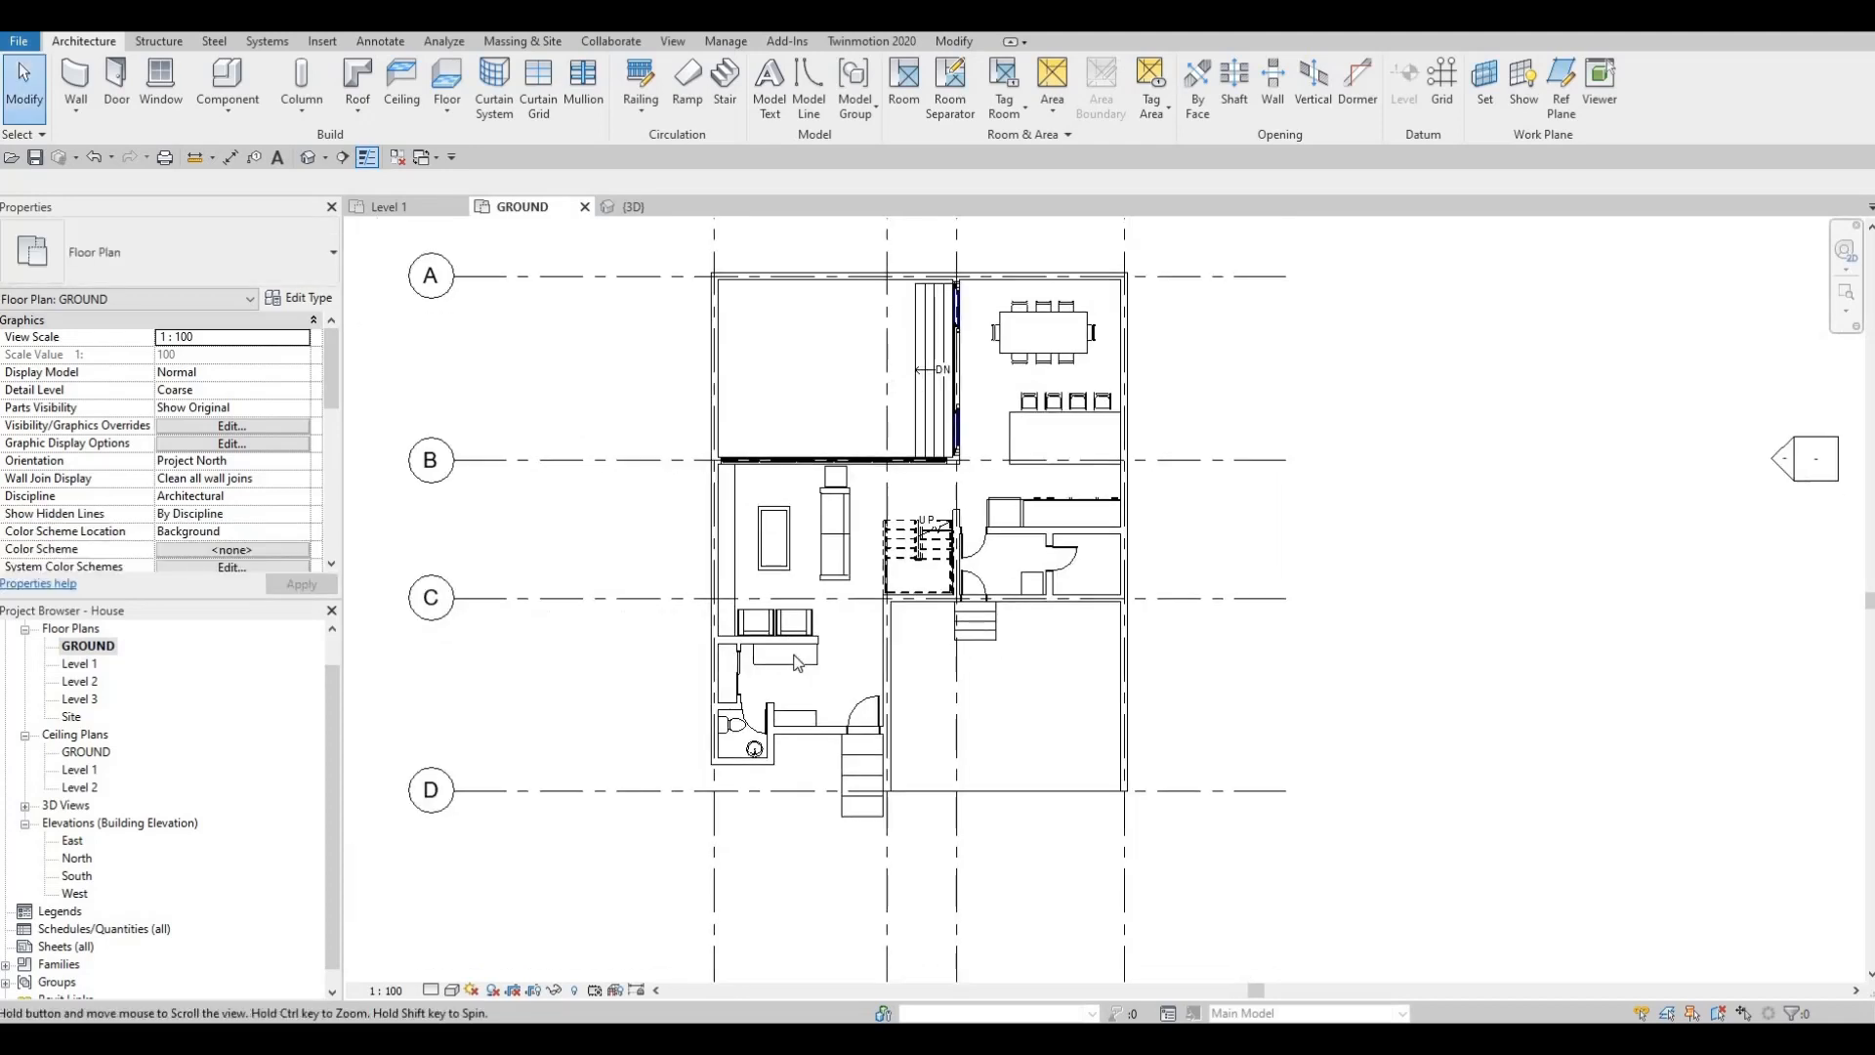
scroll(795, 707, "up", 3)
middle_click_drag(778, 803, 844, 594)
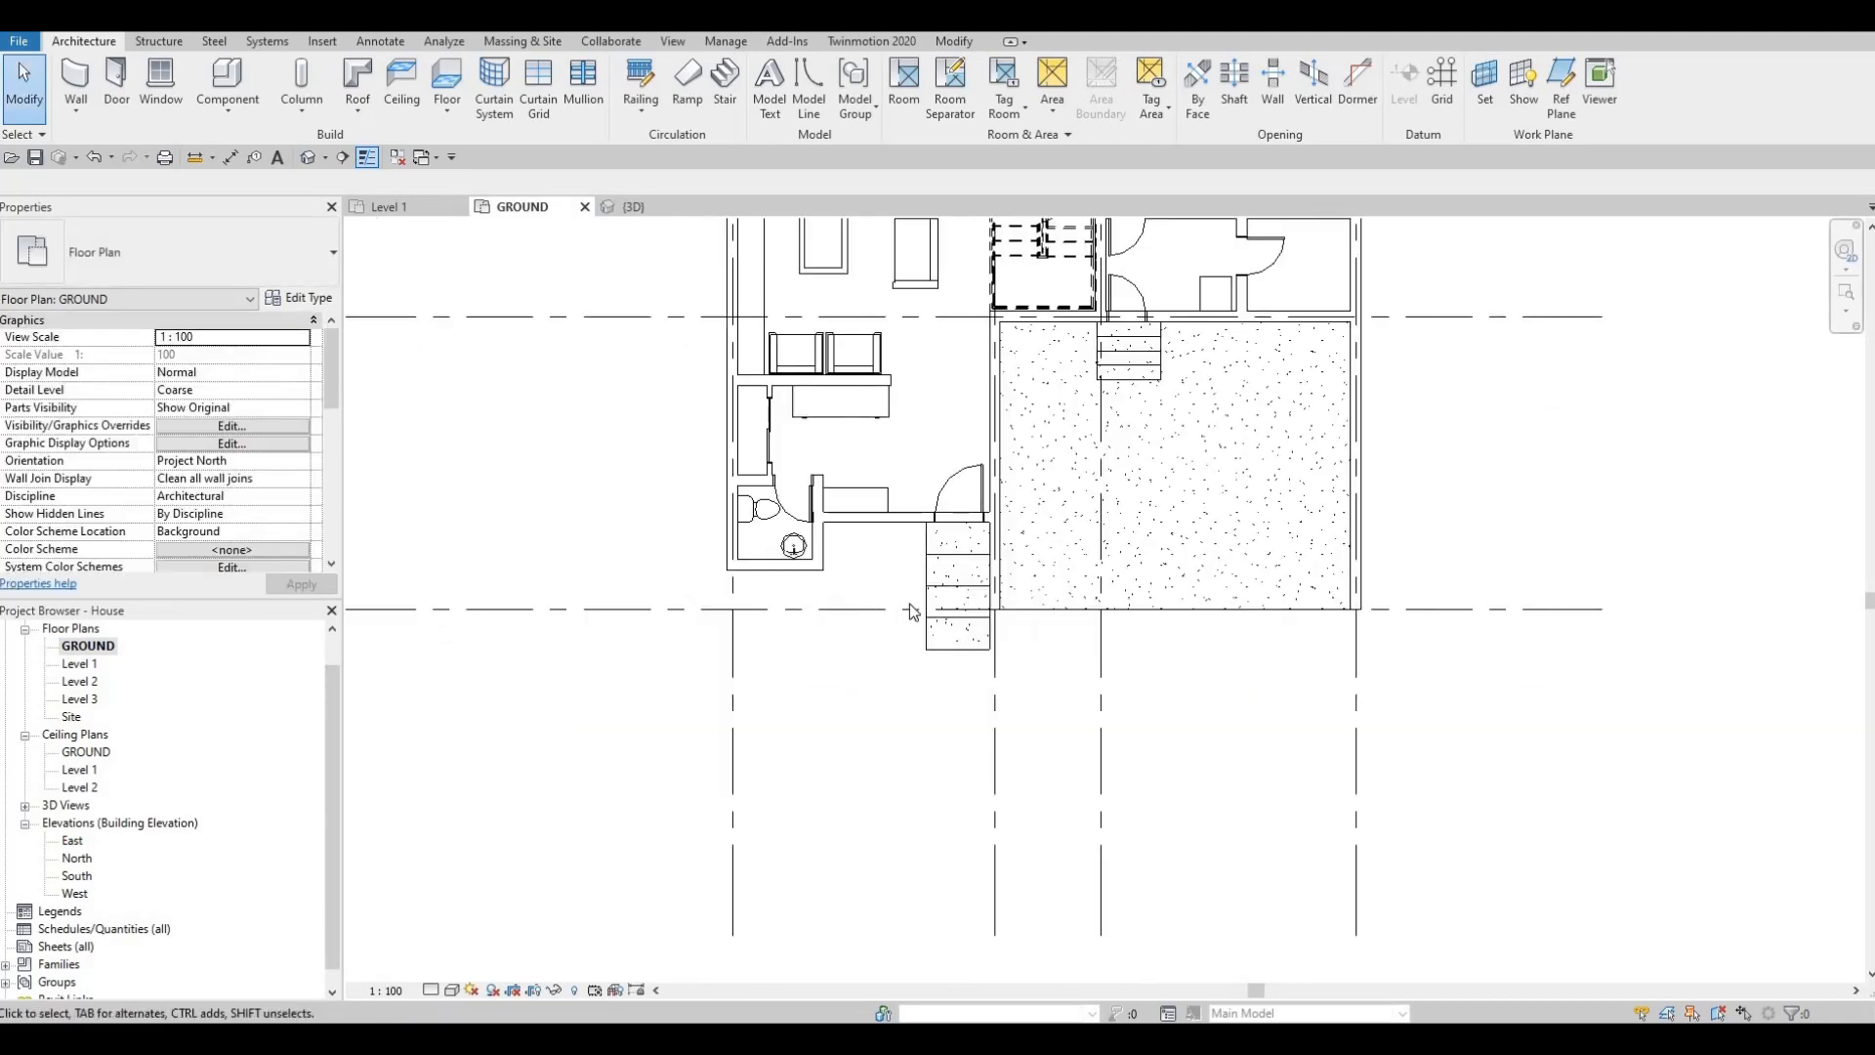
scroll(909, 606, "up", 3)
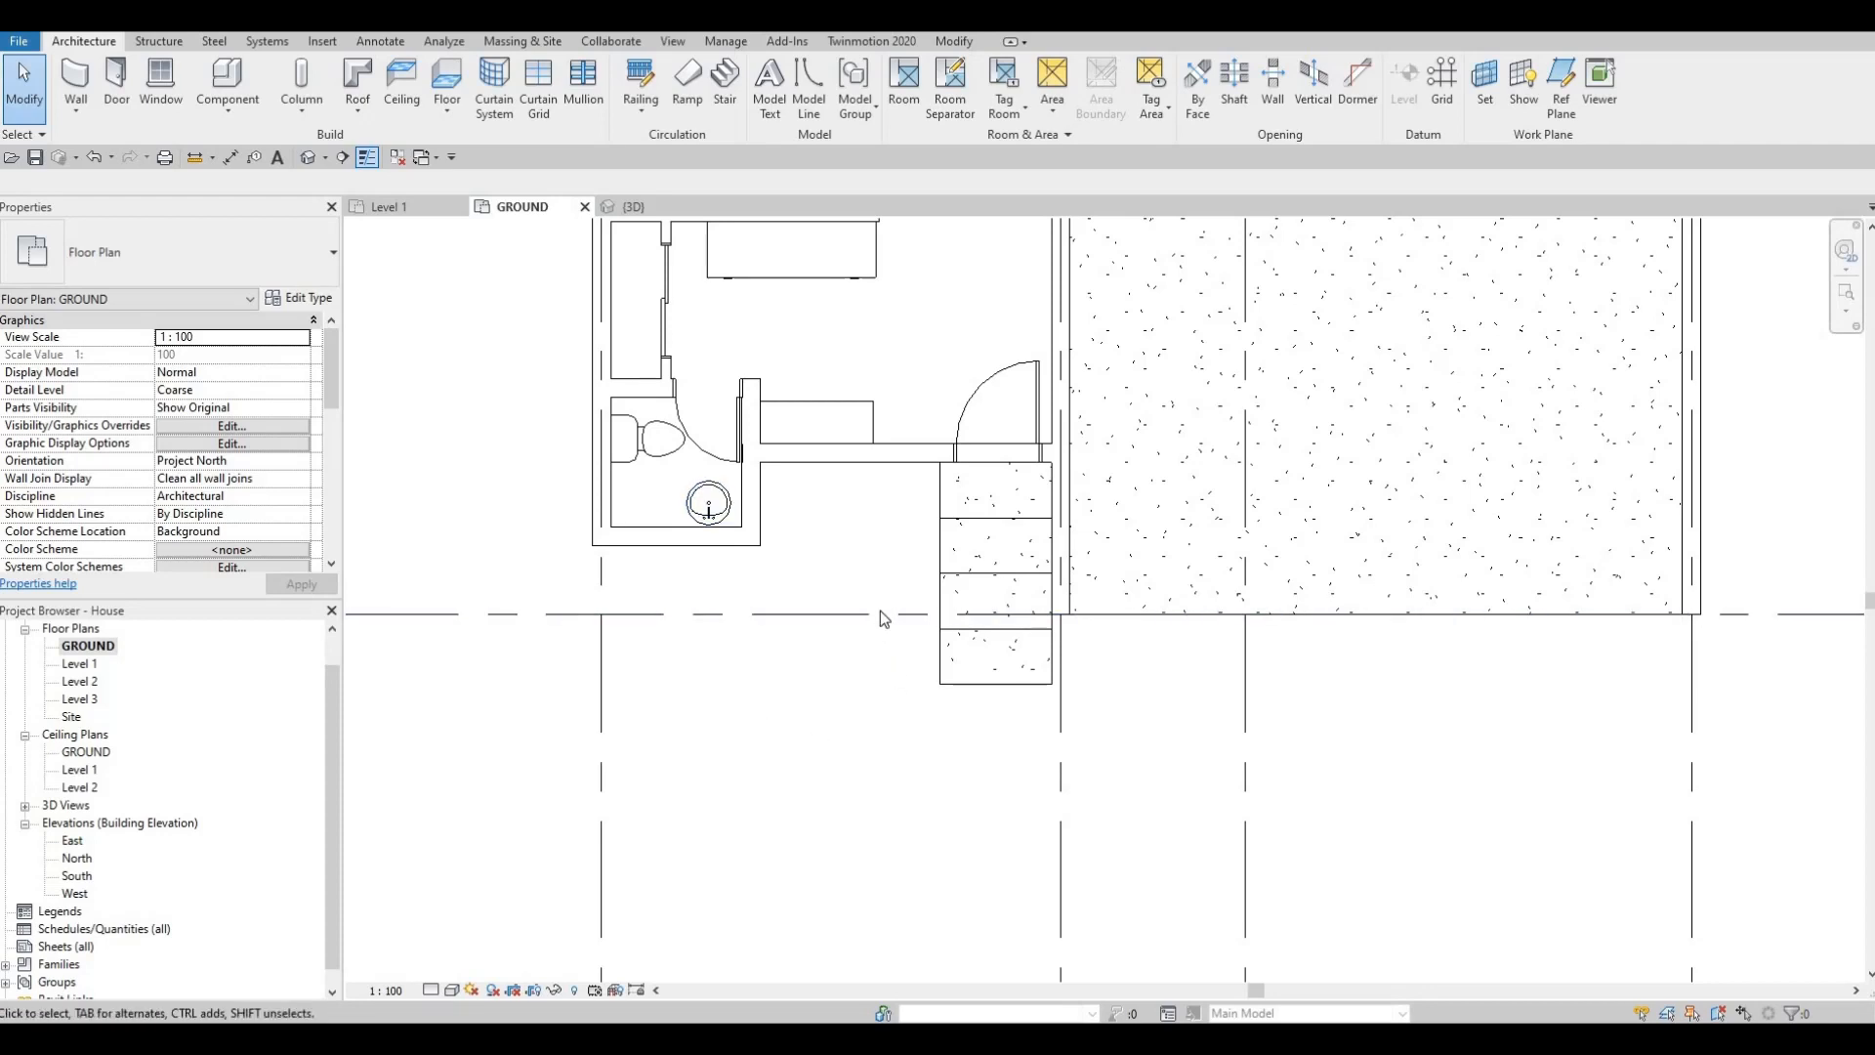
scroll(884, 618, "down", 2)
middle_click_drag(842, 570, 801, 800)
scroll(798, 438, "down", 1)
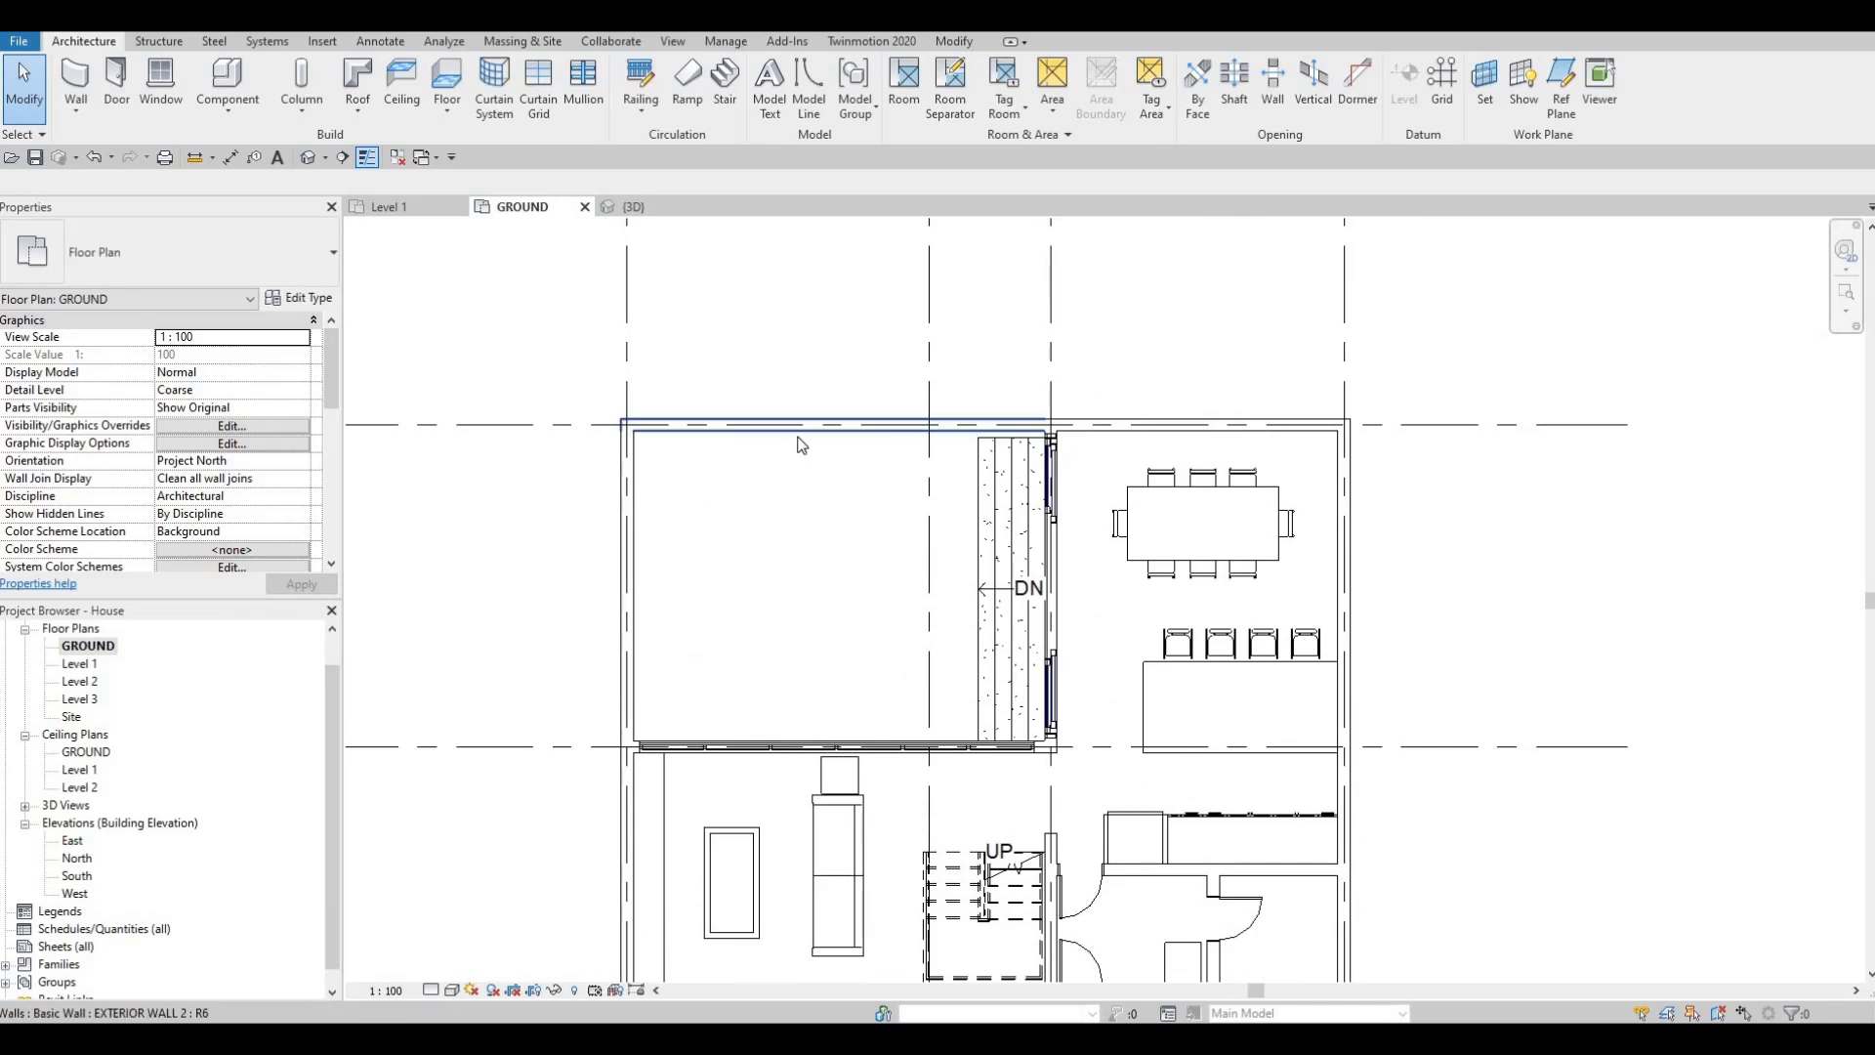
Step: Start a floor similar to the terrace's FLOOR 2 for the area beside the entrance stairs
key("Tab")
key("Tab")
key("Tab")
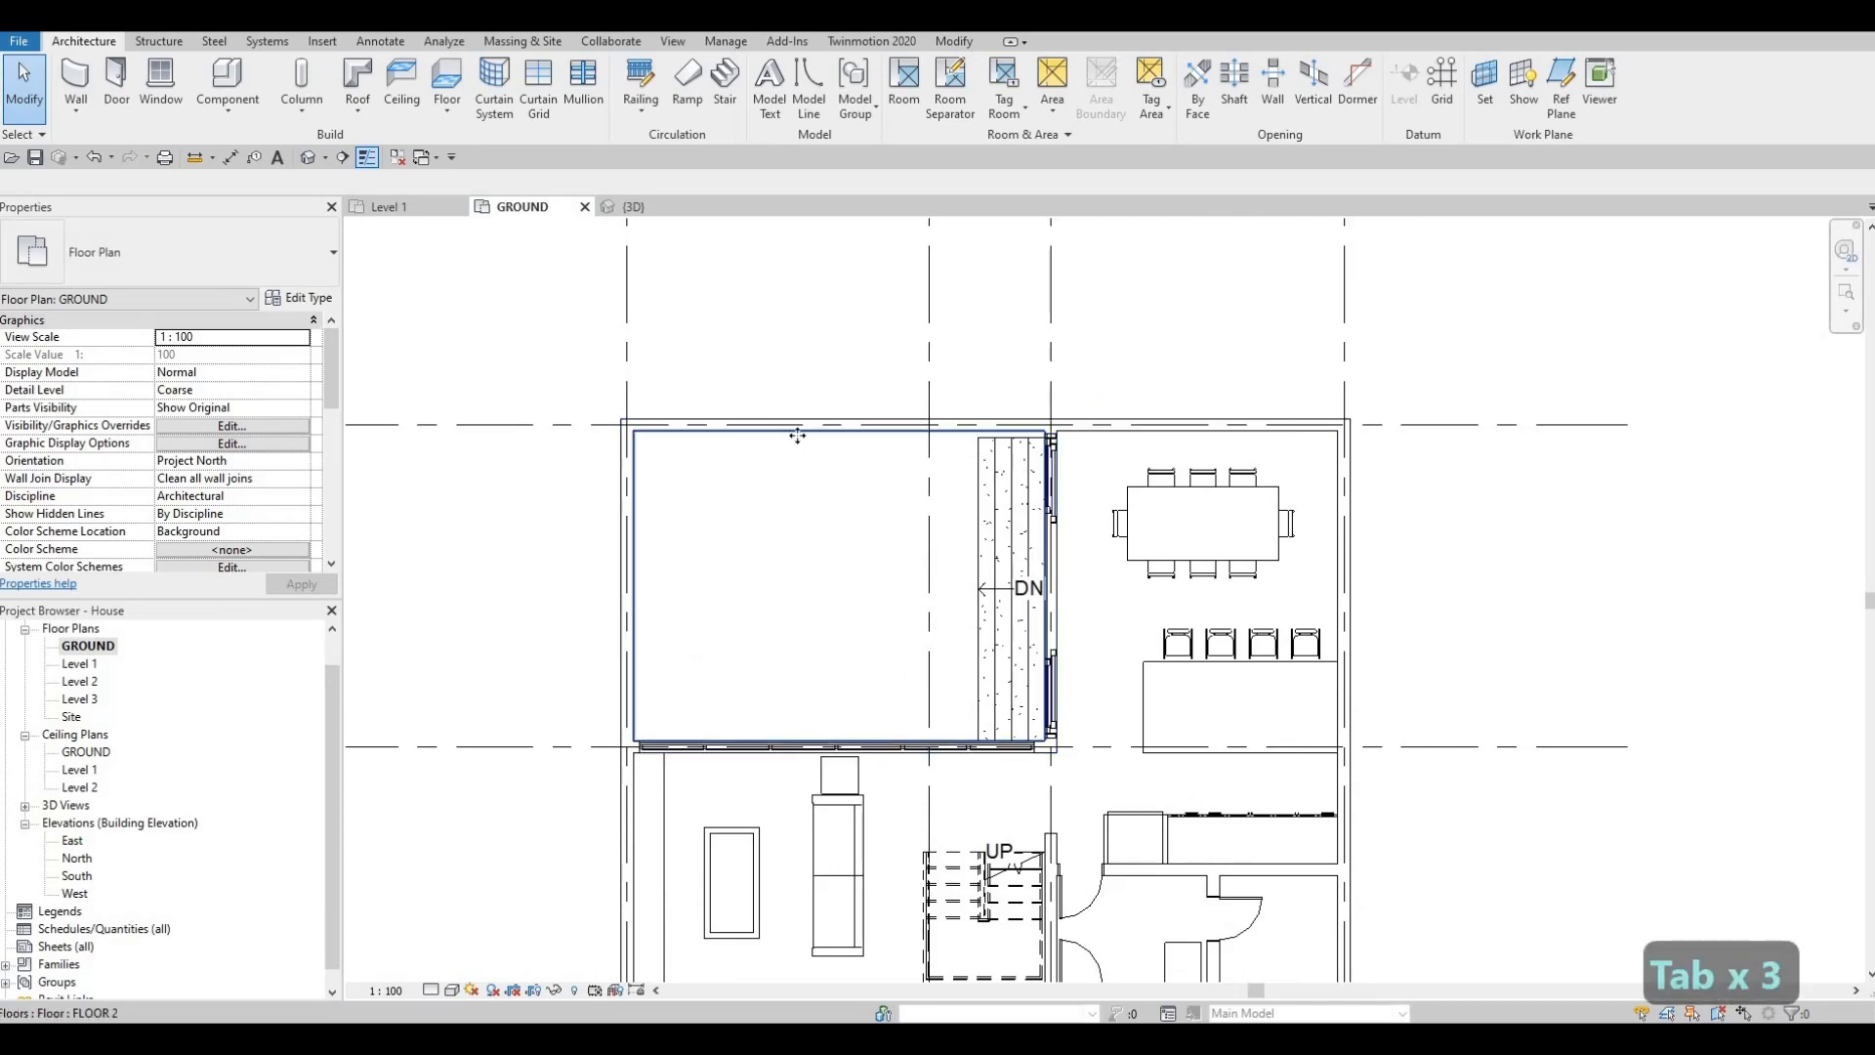
left_click(798, 437)
key("c")
key("s")
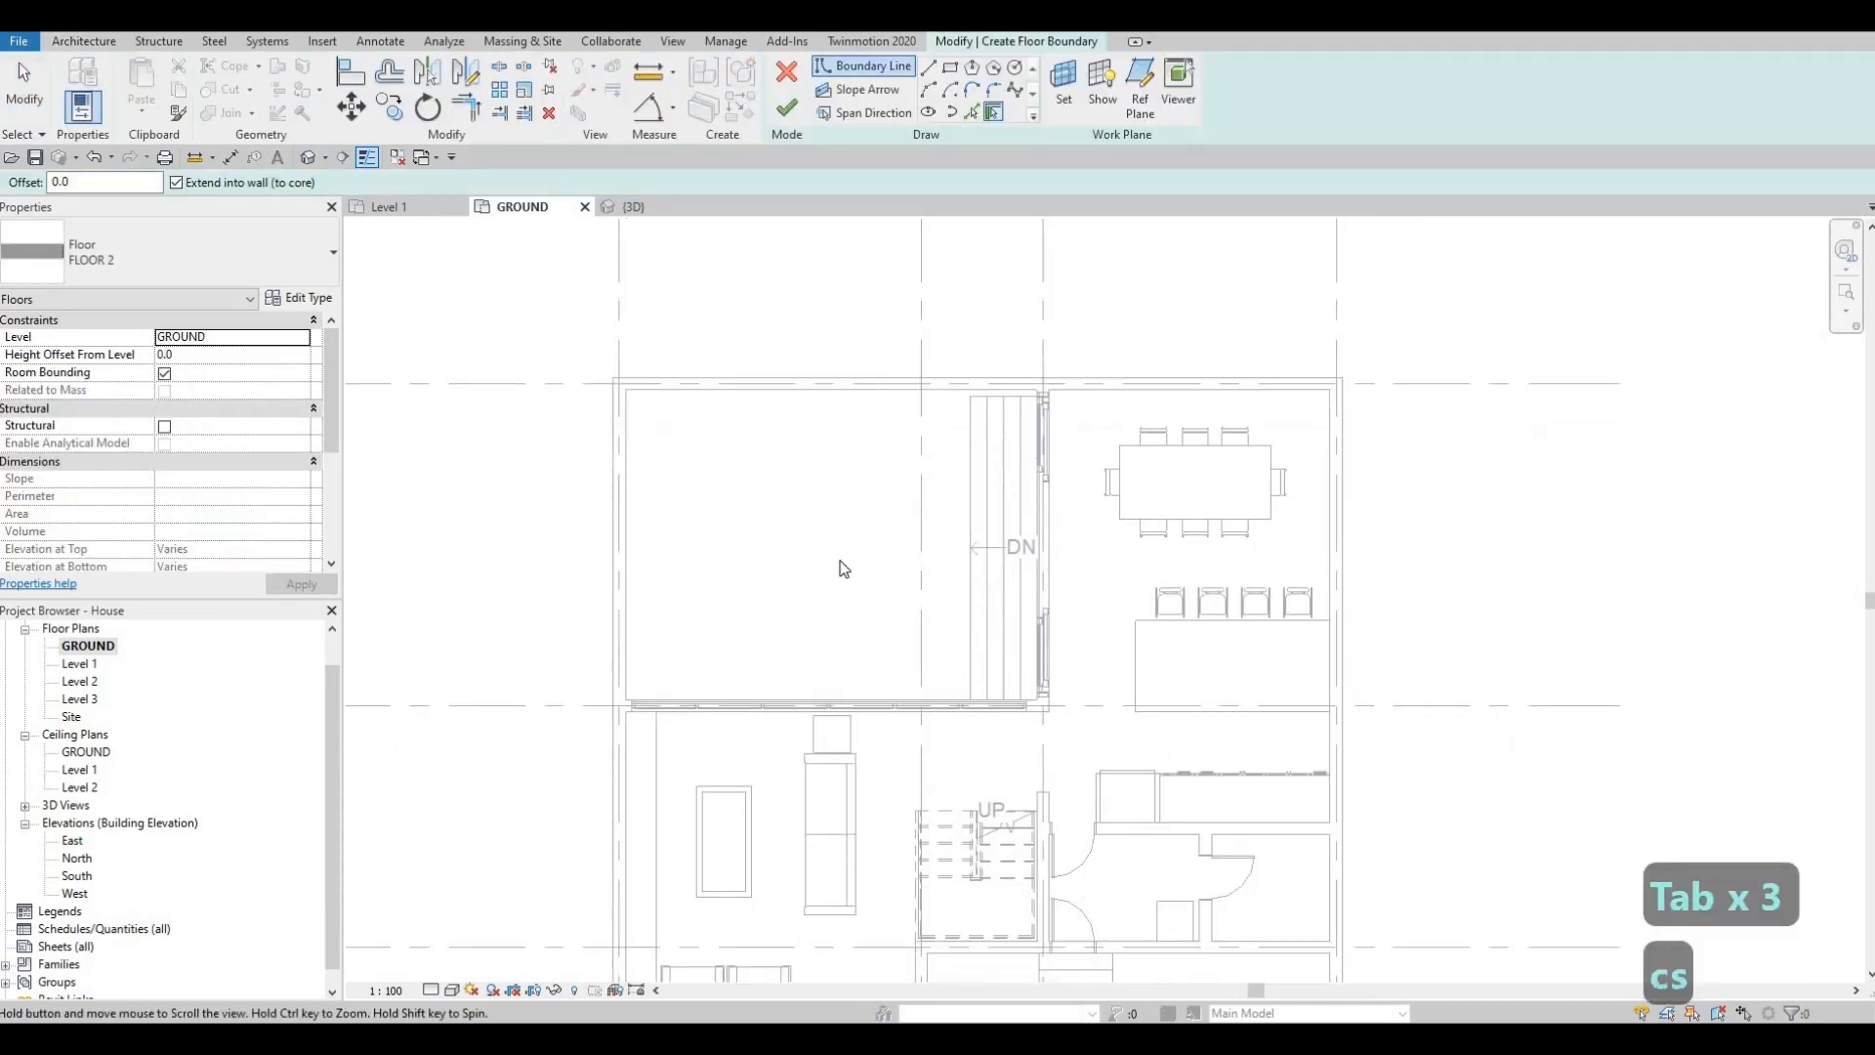
scroll(838, 565, "down", 2)
middle_click_drag(753, 678, 840, 525)
scroll(840, 523, "up", 2)
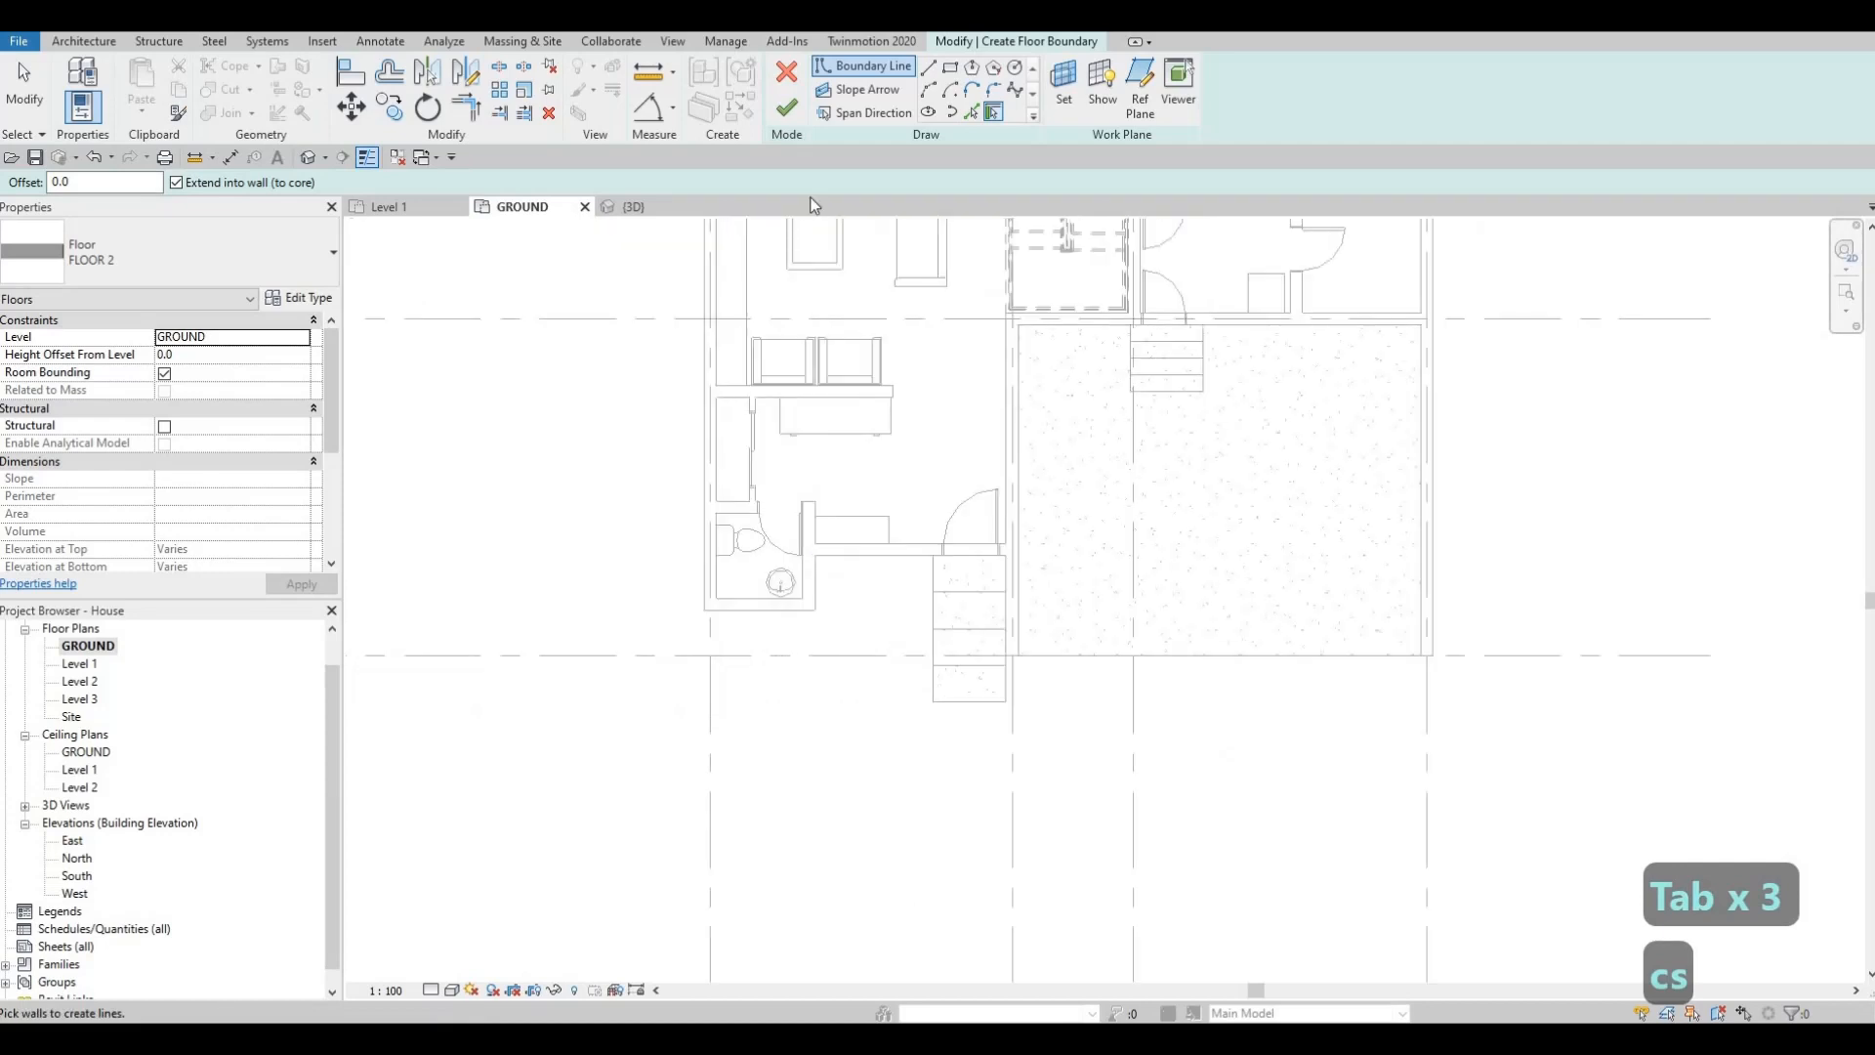
Step: Pick floor boundary lines along the bathroom's outer wall faces, the entrance wall and the near side of the entrance stairs
left_click(972, 111)
scroll(779, 586, "up", 2)
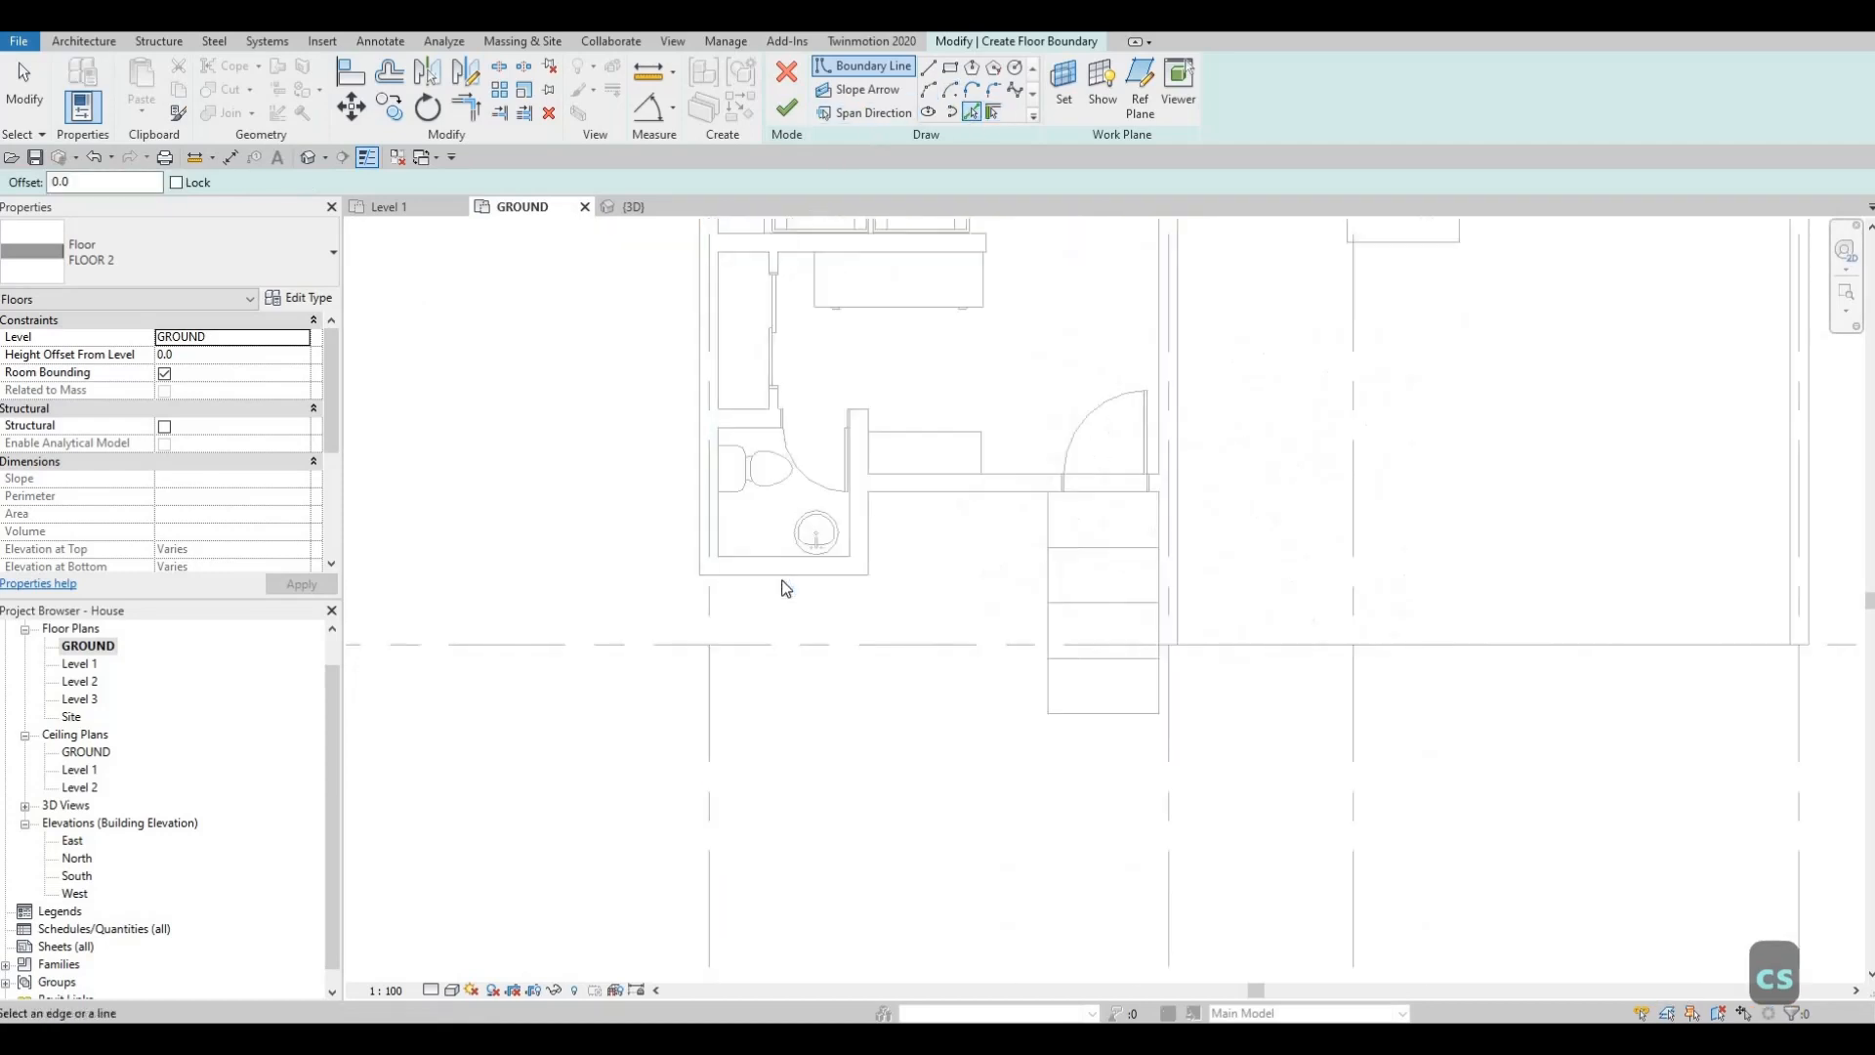
left_click(863, 533)
left_click(907, 500)
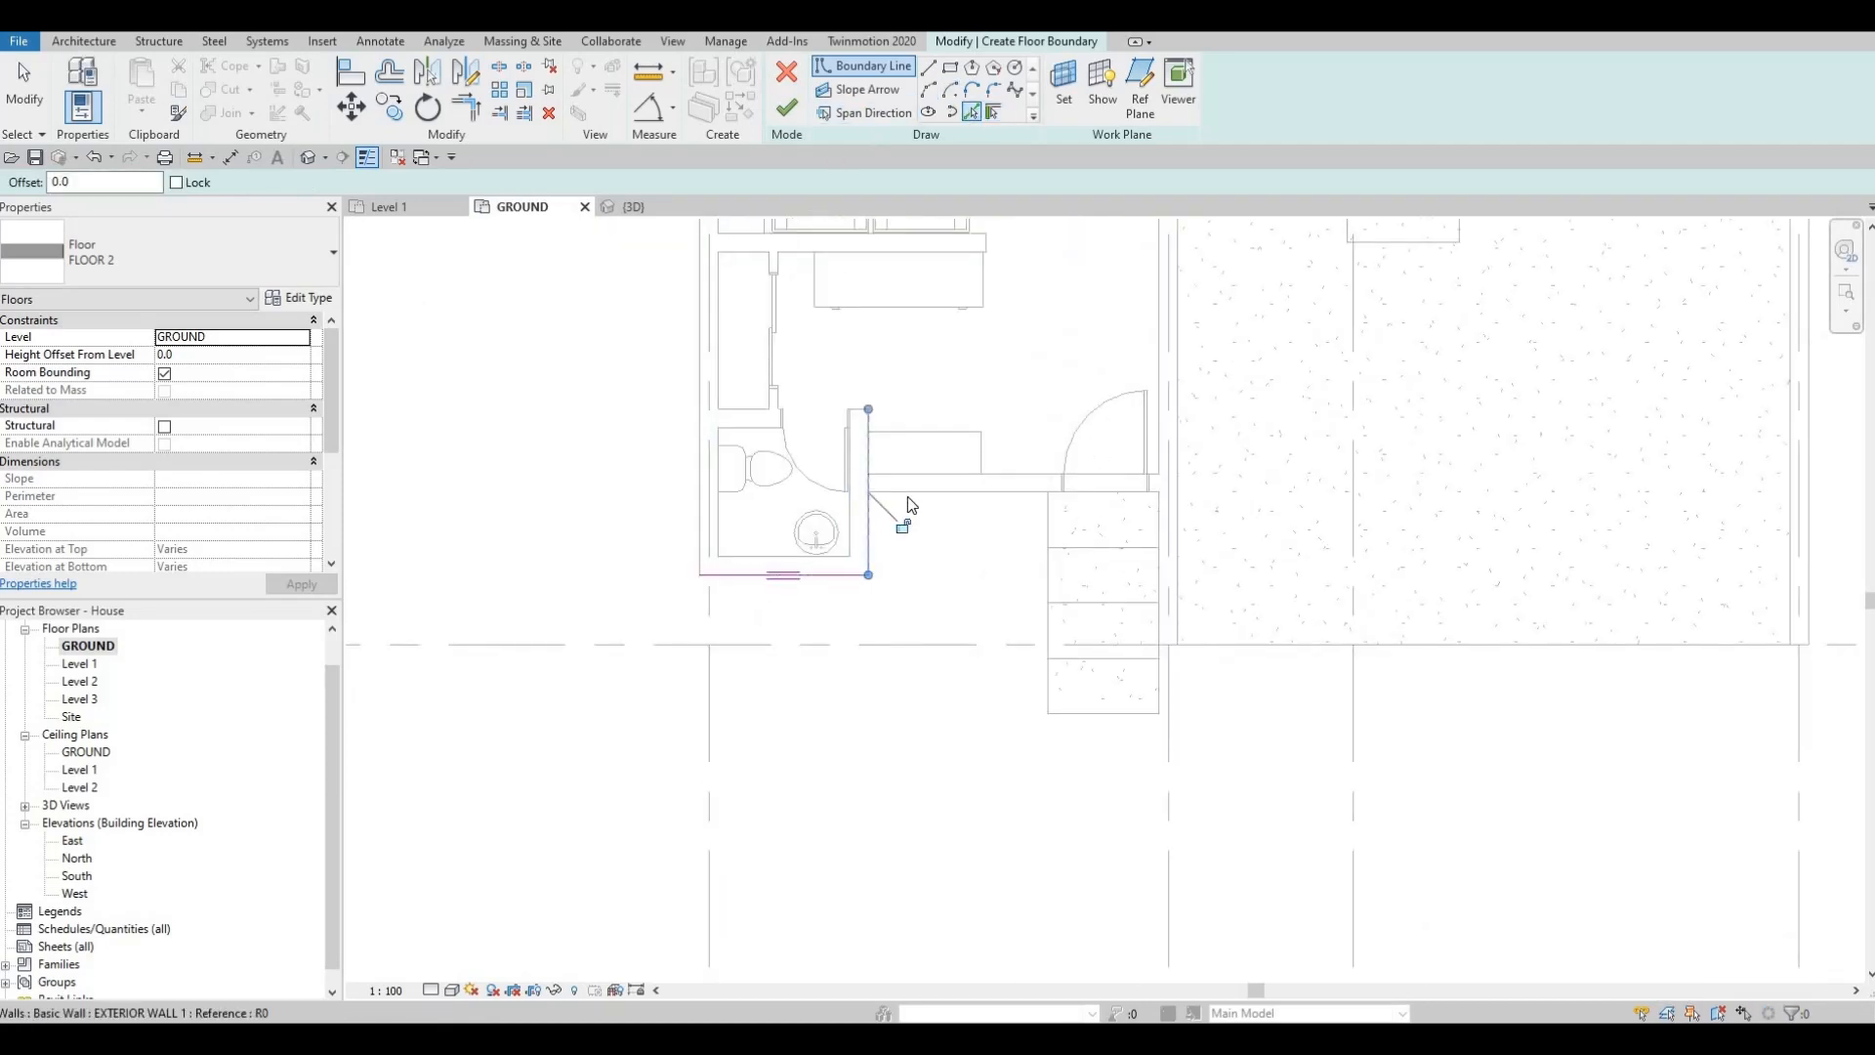
left_click(902, 526)
left_click(1110, 723)
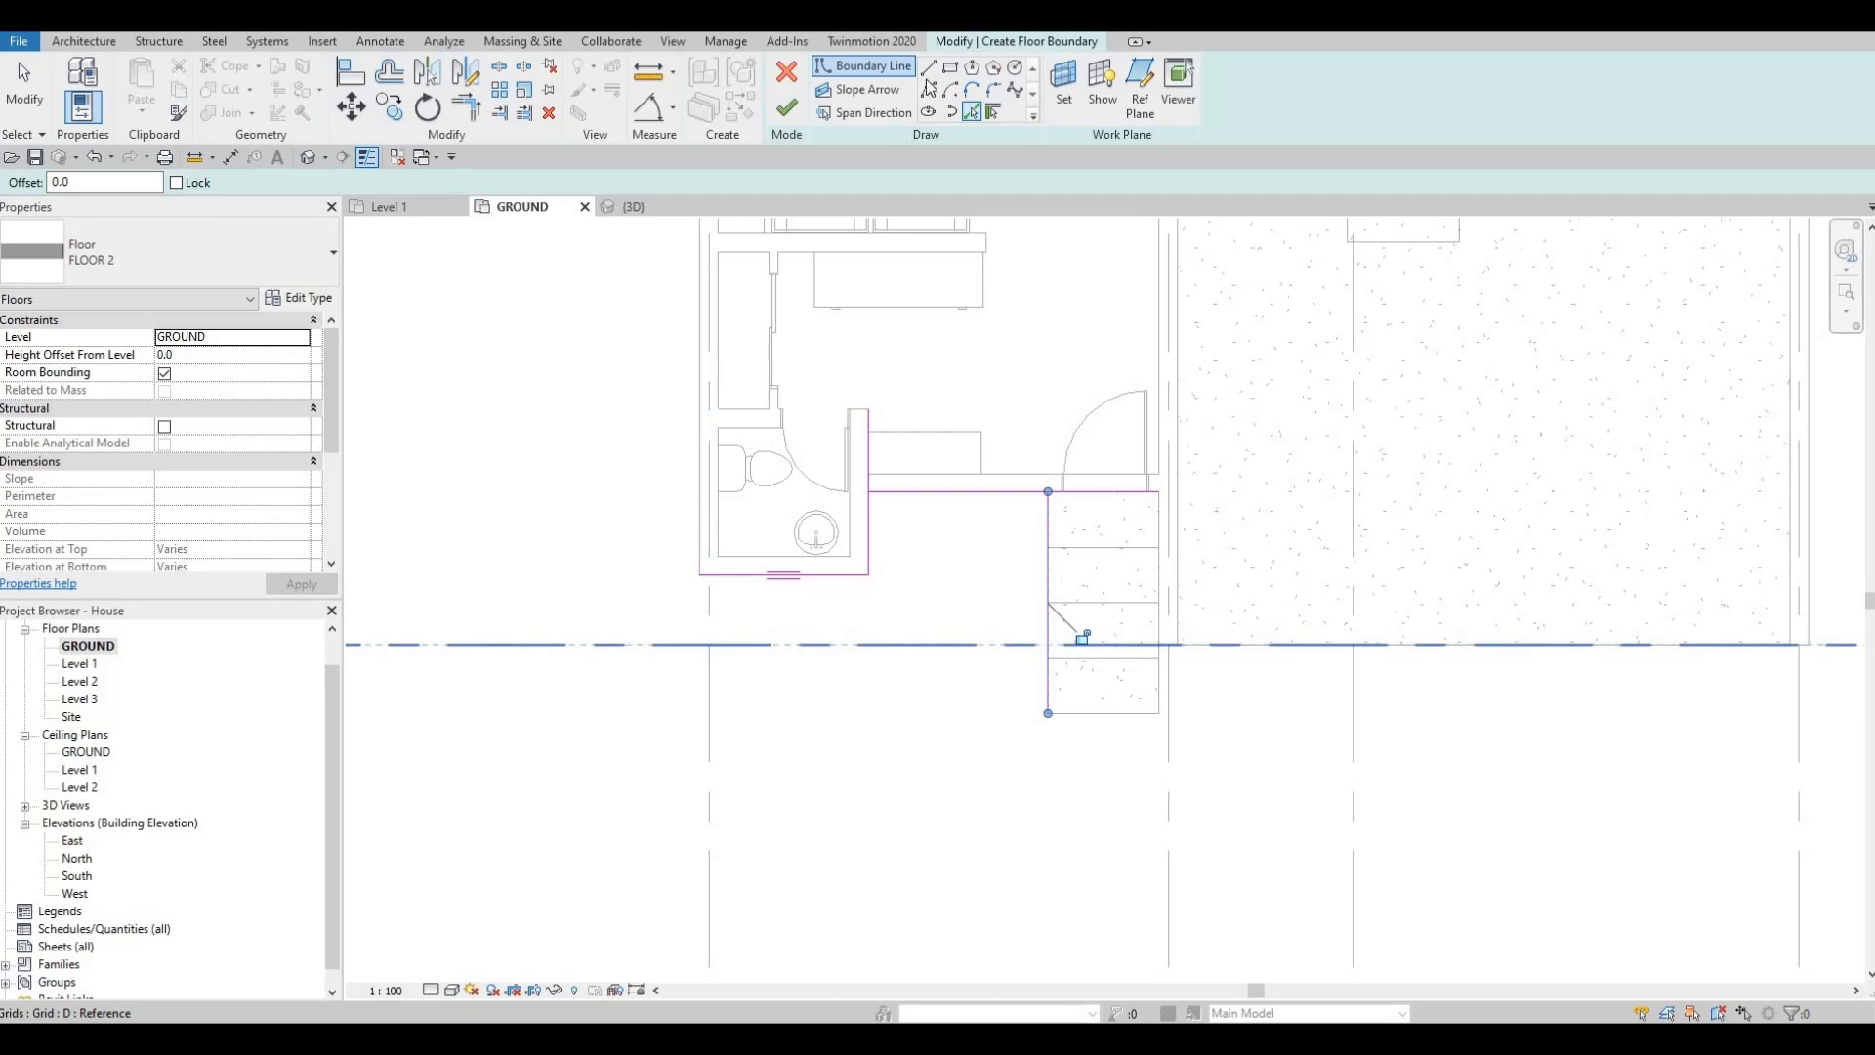
Step: Sketch a boundary line about 2300 mm outward from the bathroom's outer corner and a perpendicular line from its end toward the stairs
left_click(699, 575)
left_click(700, 787)
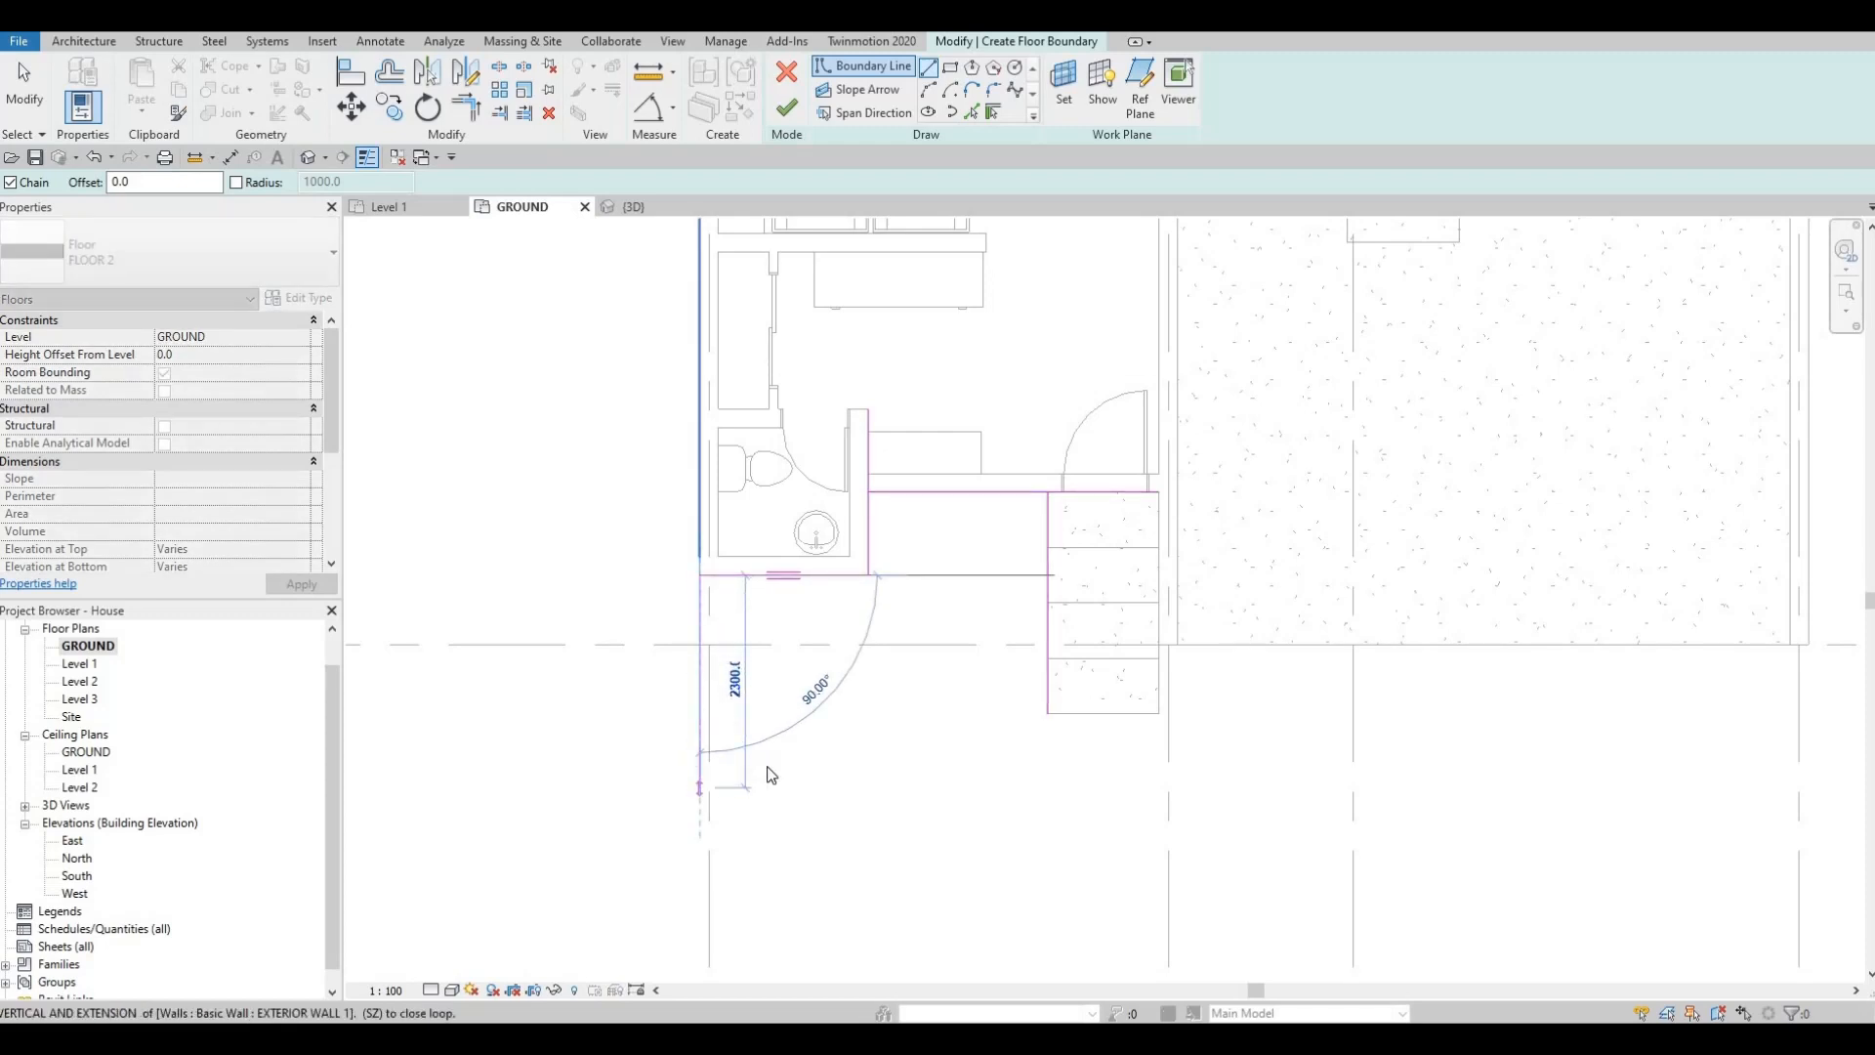
key("Escape")
key("Escape")
key("Escape")
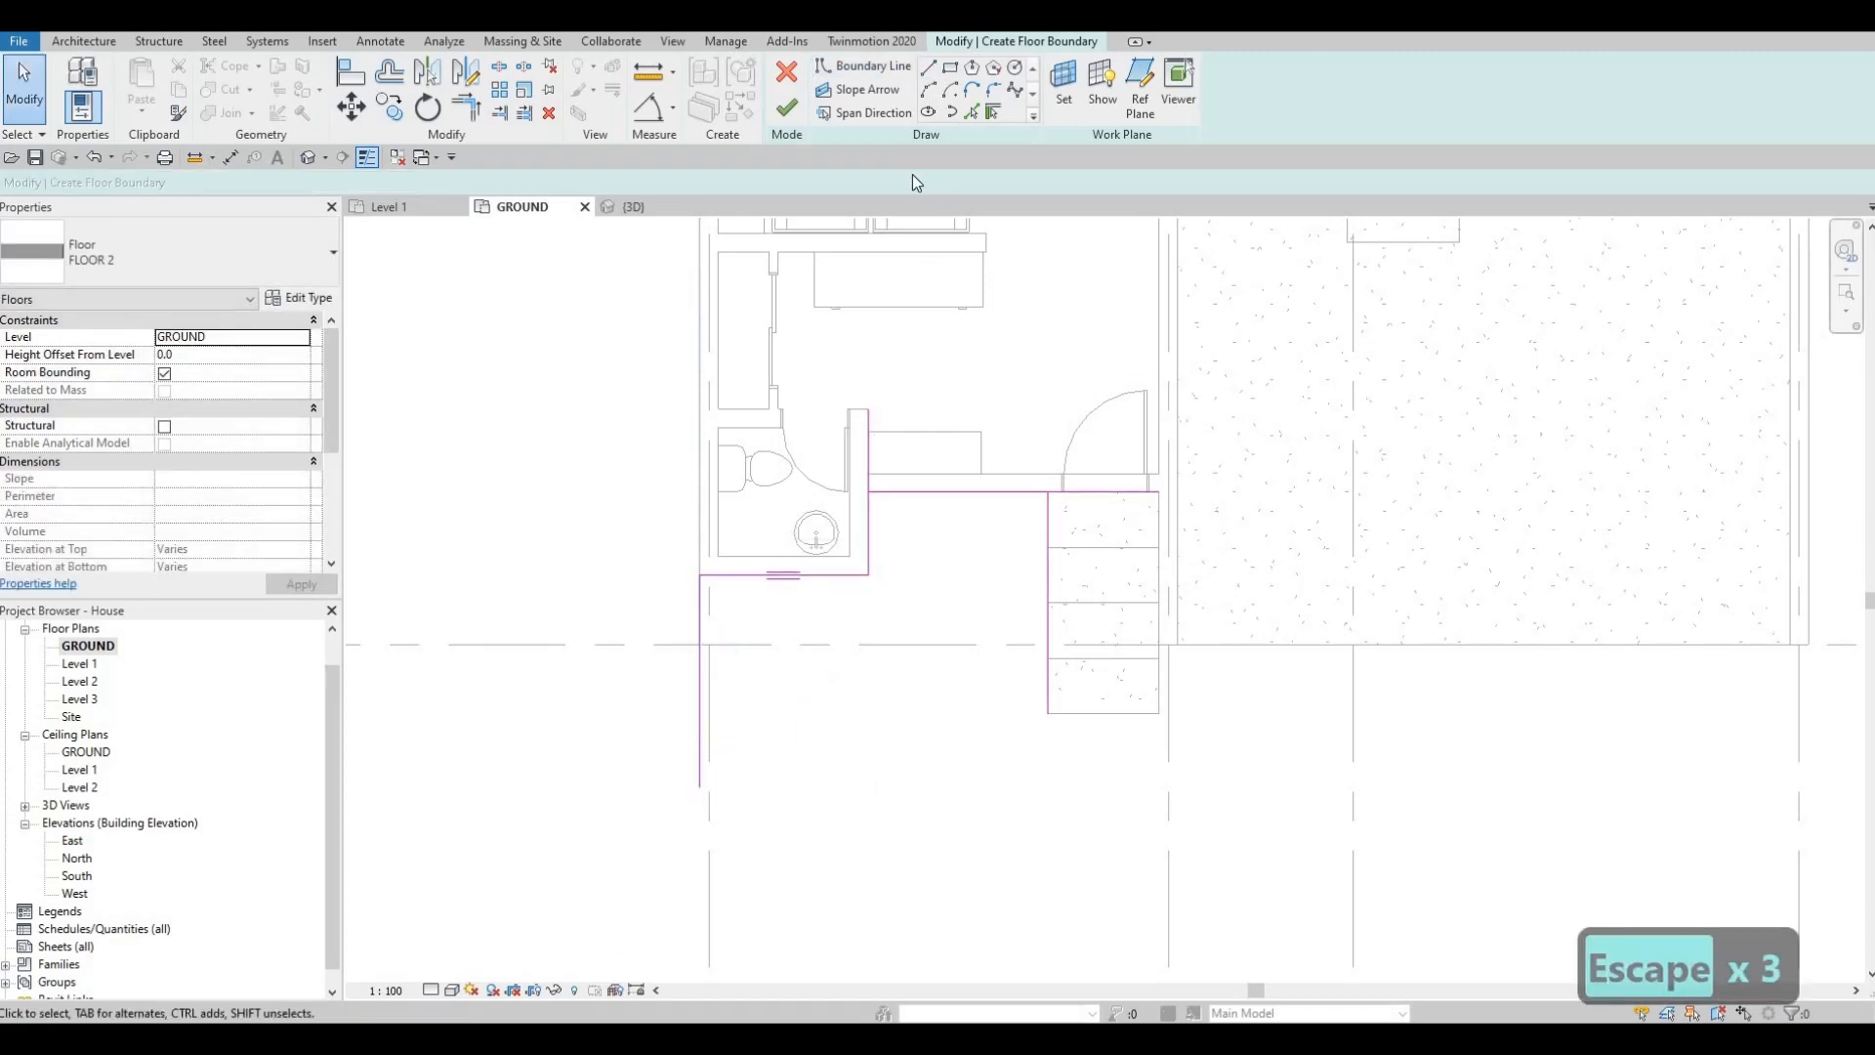
left_click(700, 786)
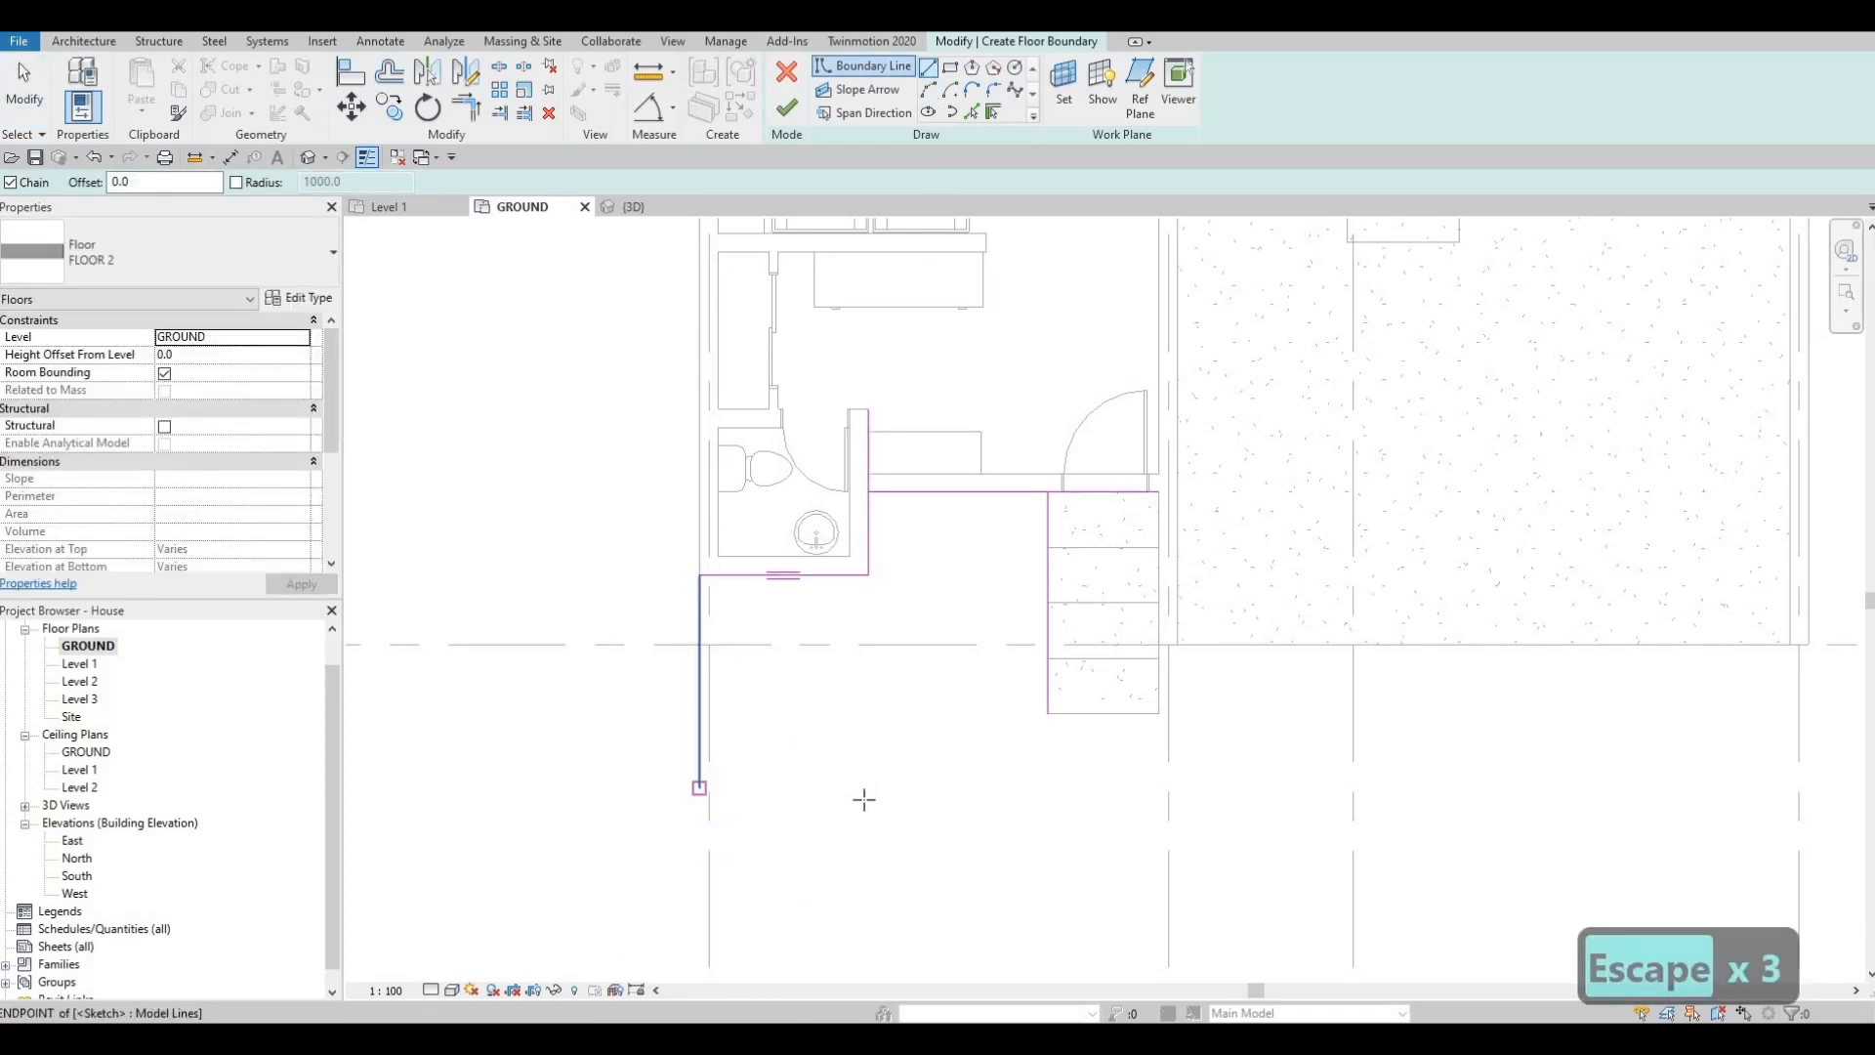
left_click(890, 787)
key("Escape")
key("Escape")
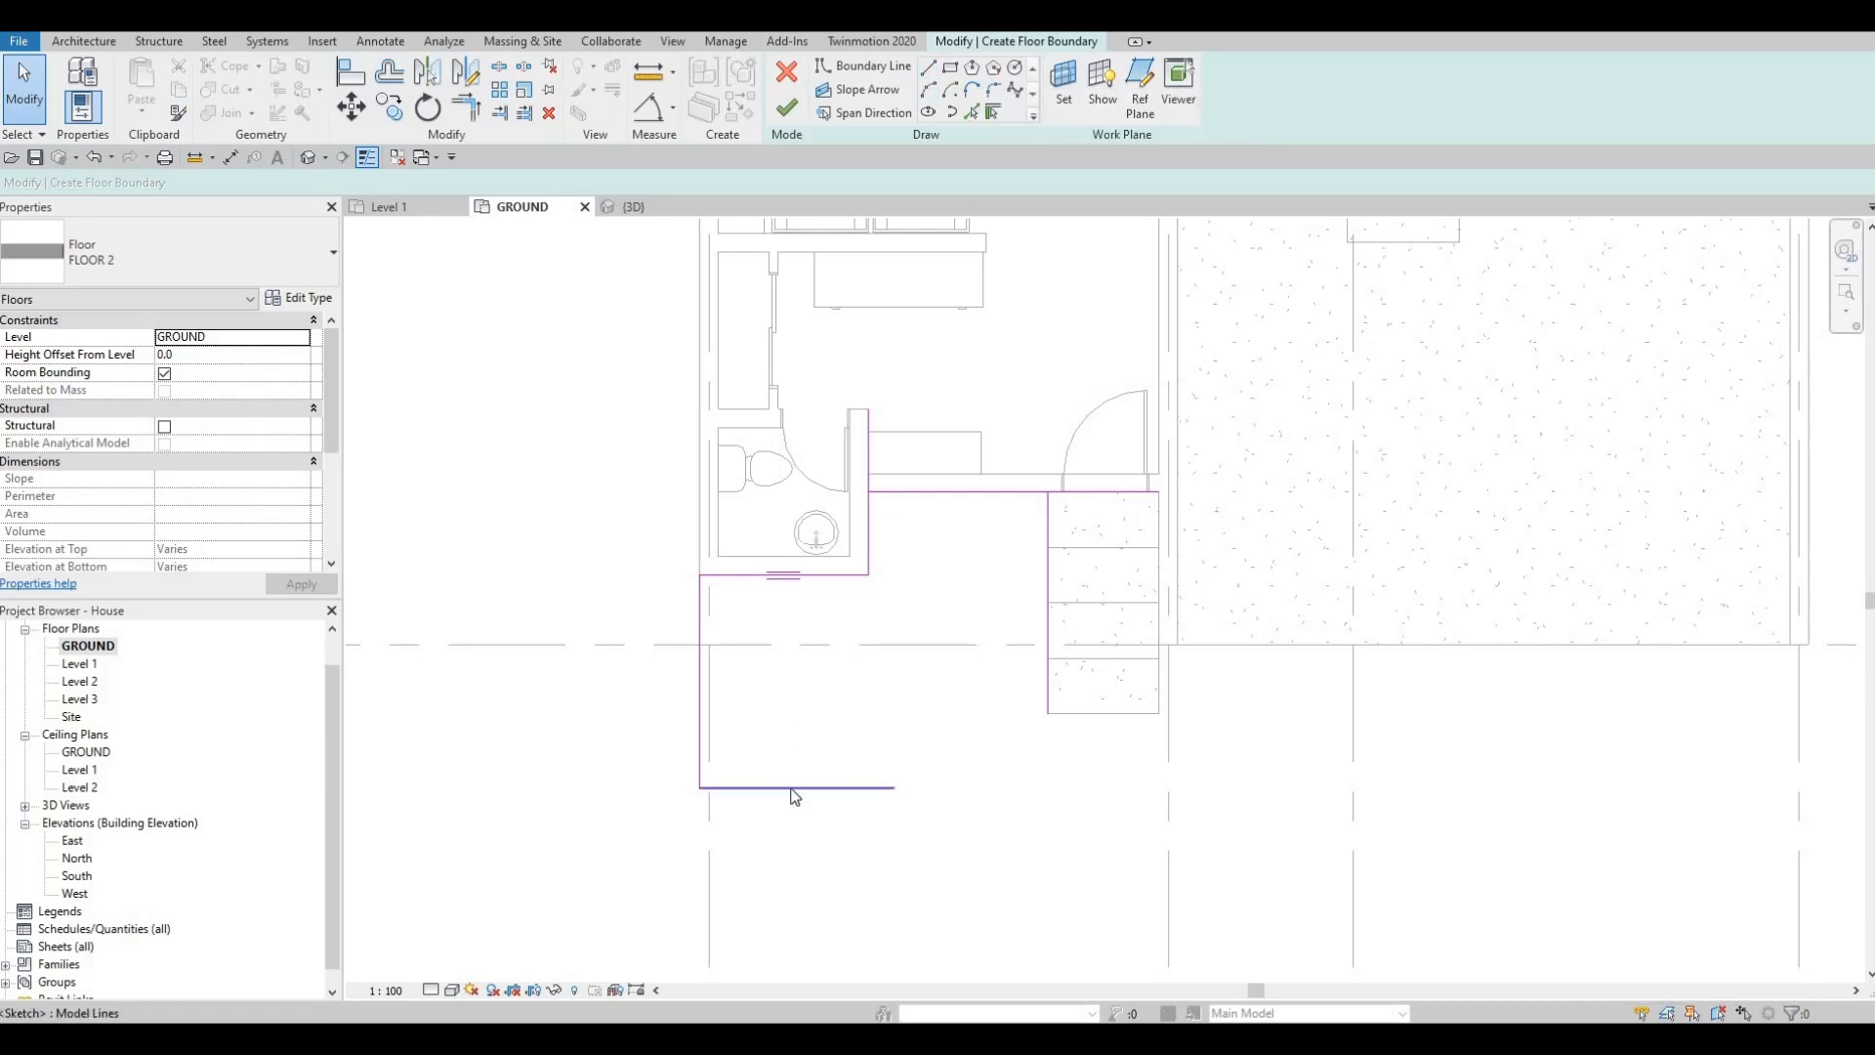
Step: Trim and extend the entrance wall, stair-side and outer boundary lines to corners so the floor outline closes
key("t")
key("r")
left_click(869, 511)
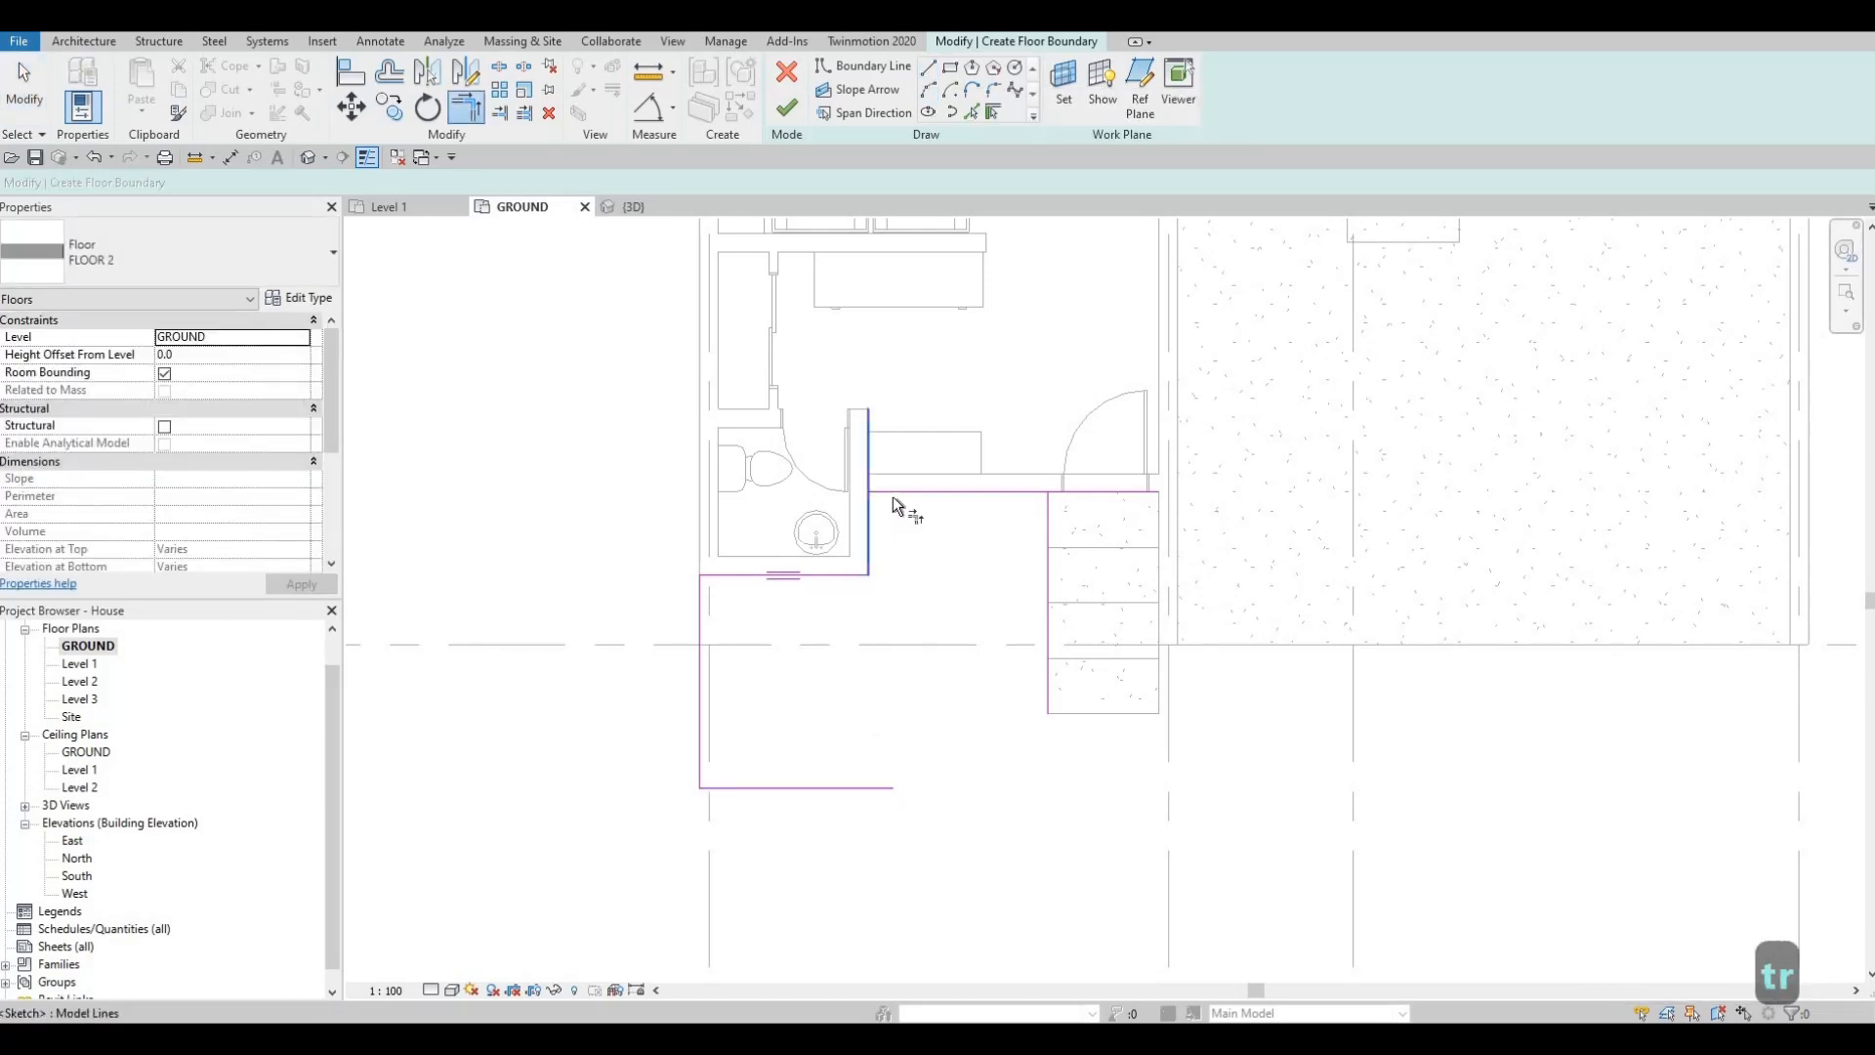
left_click(994, 492)
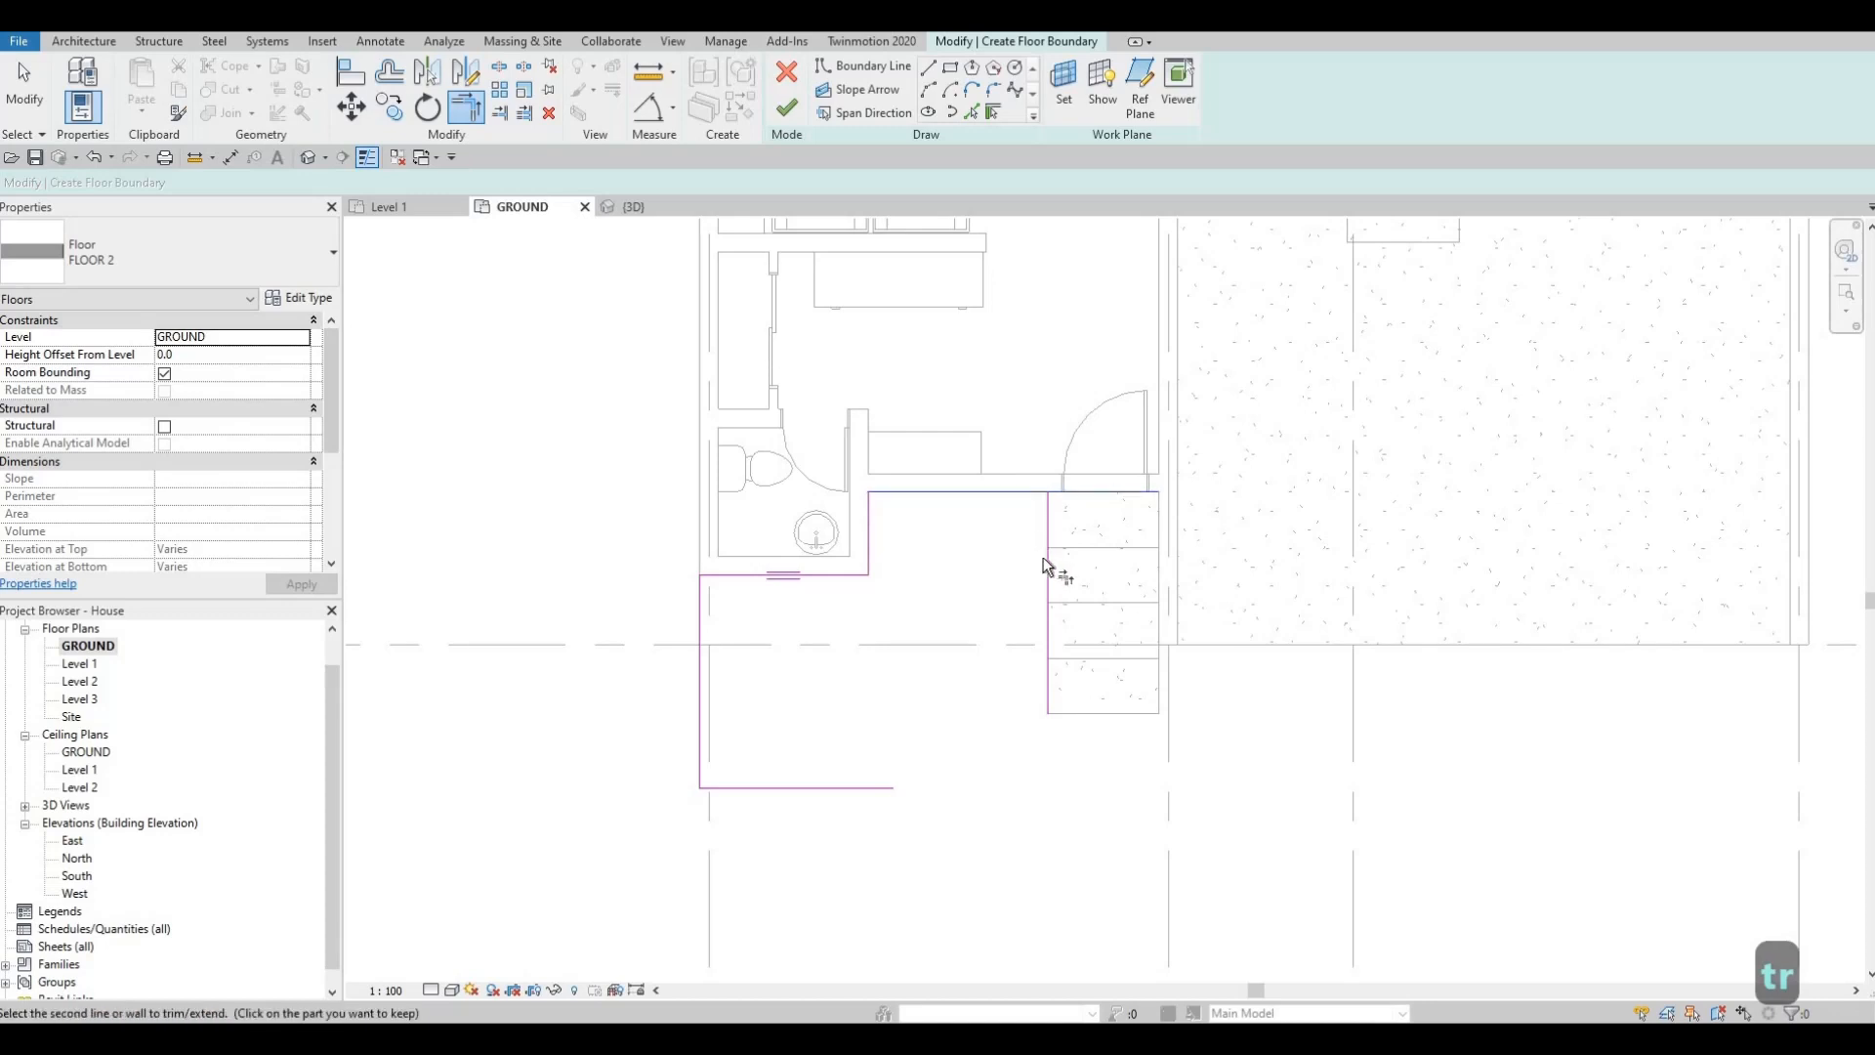
left_click(1047, 512)
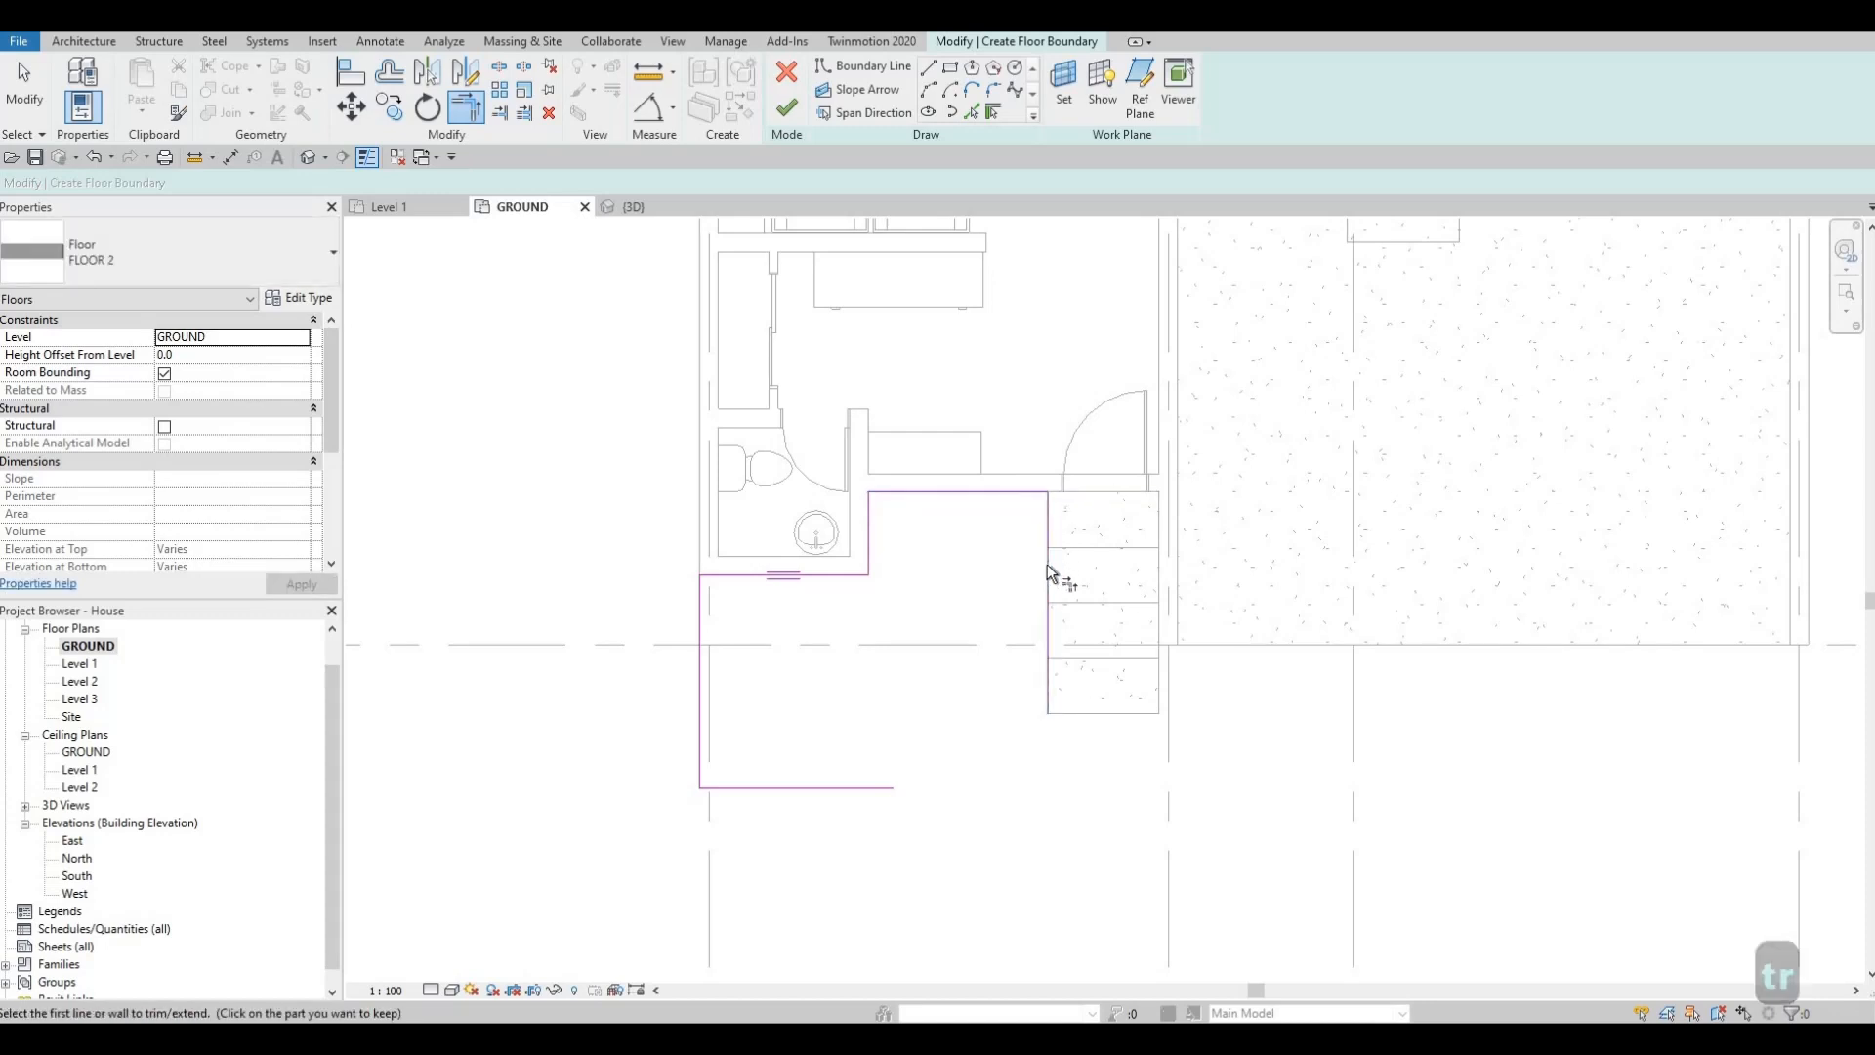
left_click(1047, 565)
left_click(852, 785)
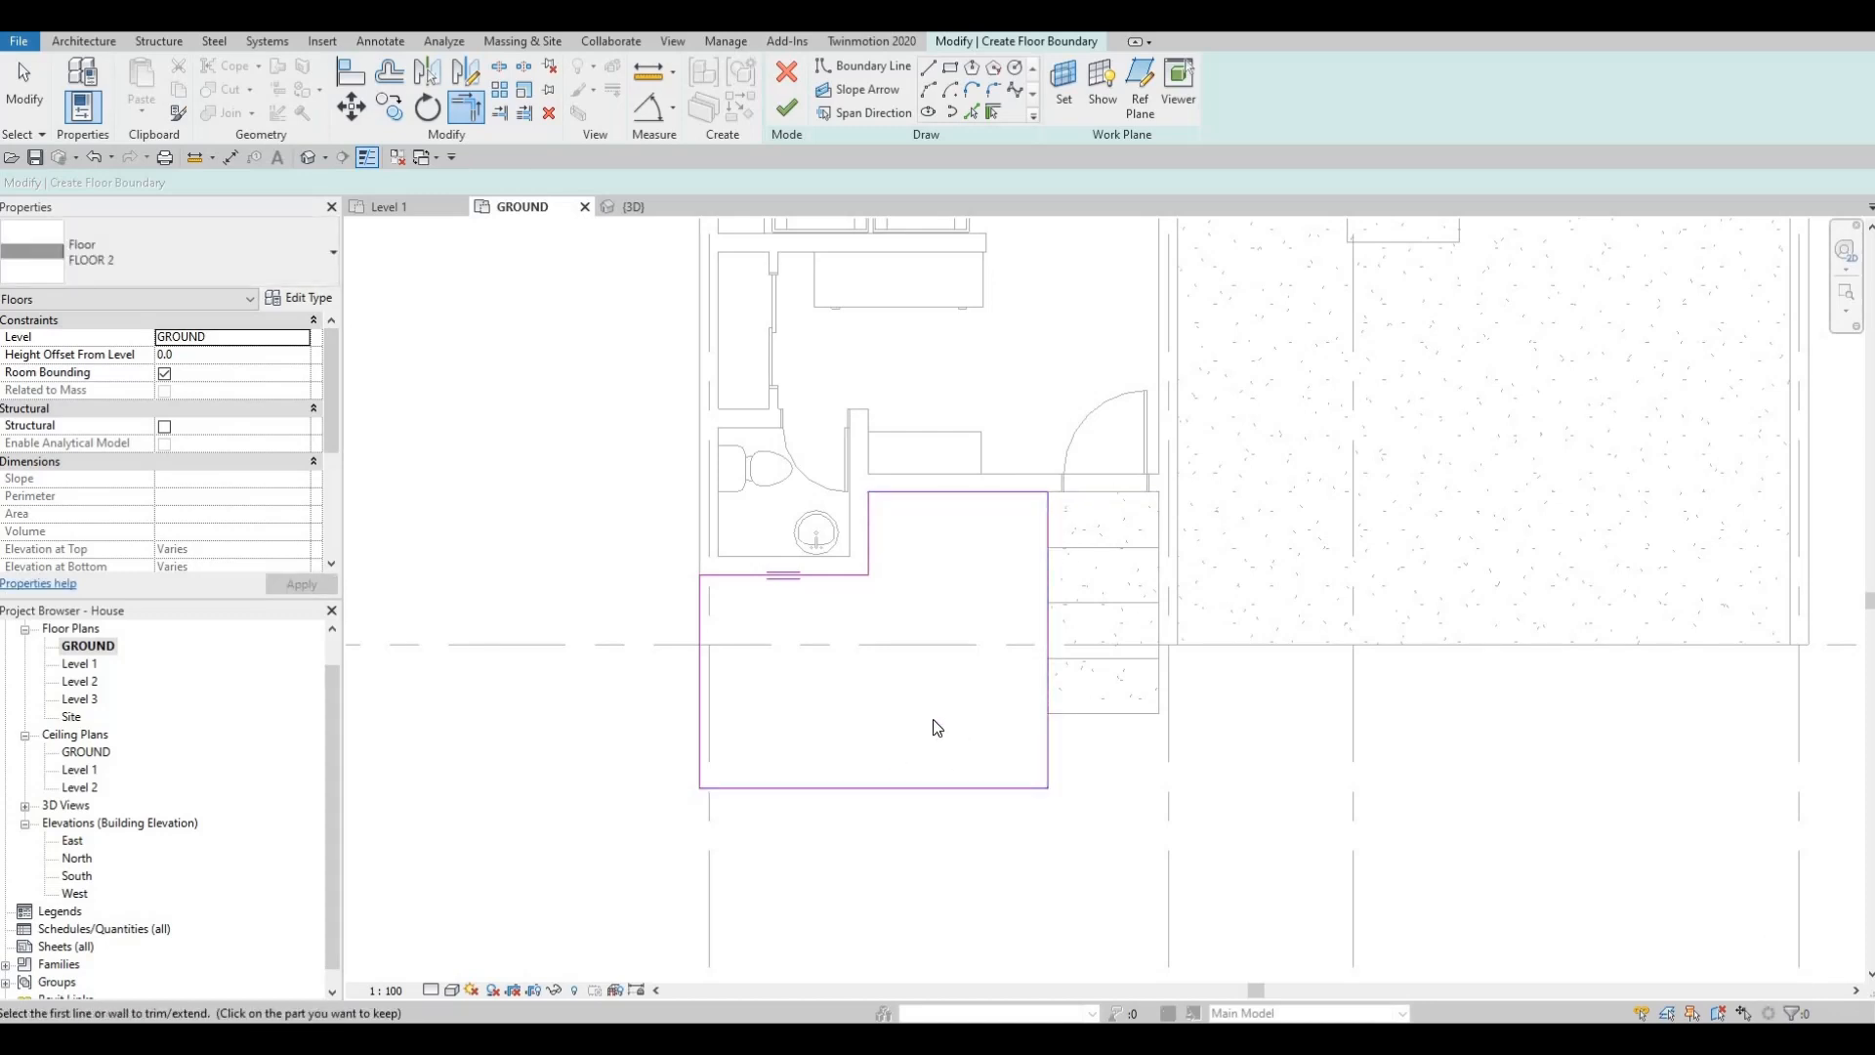
Step: Align the floor sketch's outer boundary line with the front edge of the lowest entrance step
key("Escape")
key("Escape")
key("a")
key("l")
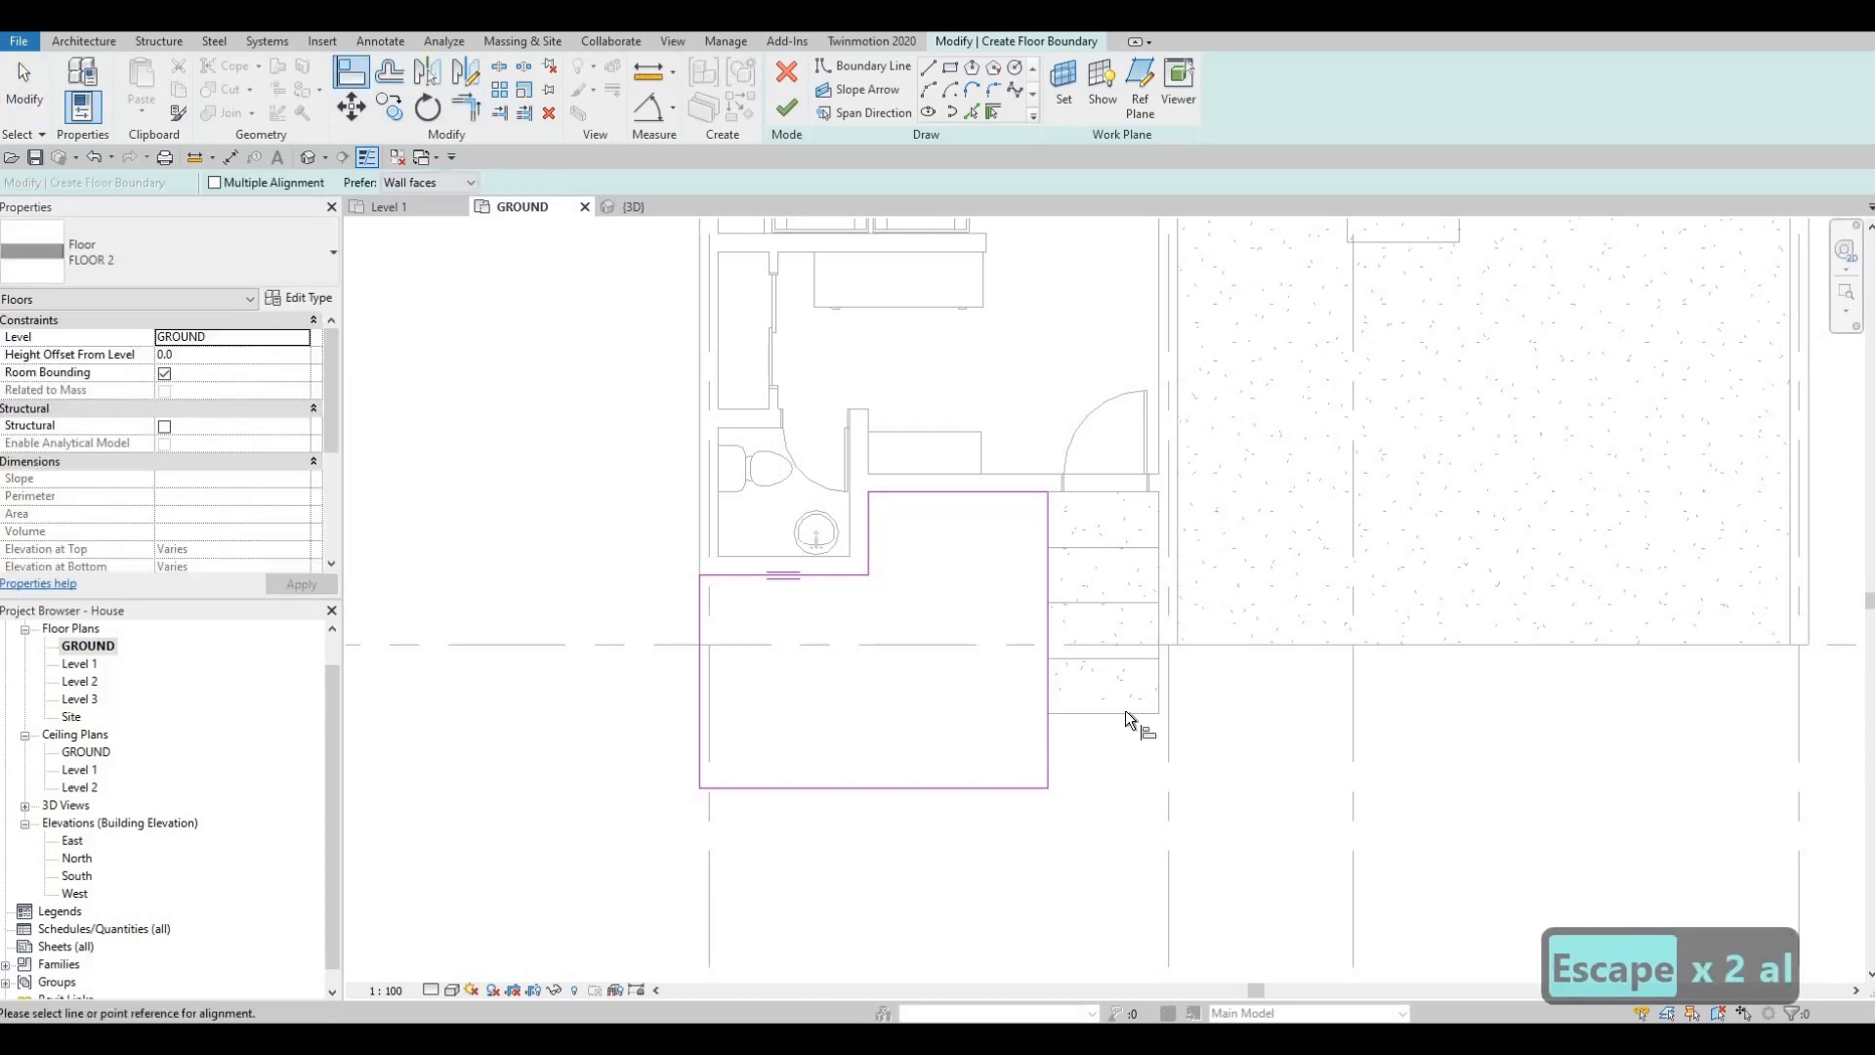
left_click(1125, 712)
left_click(865, 786)
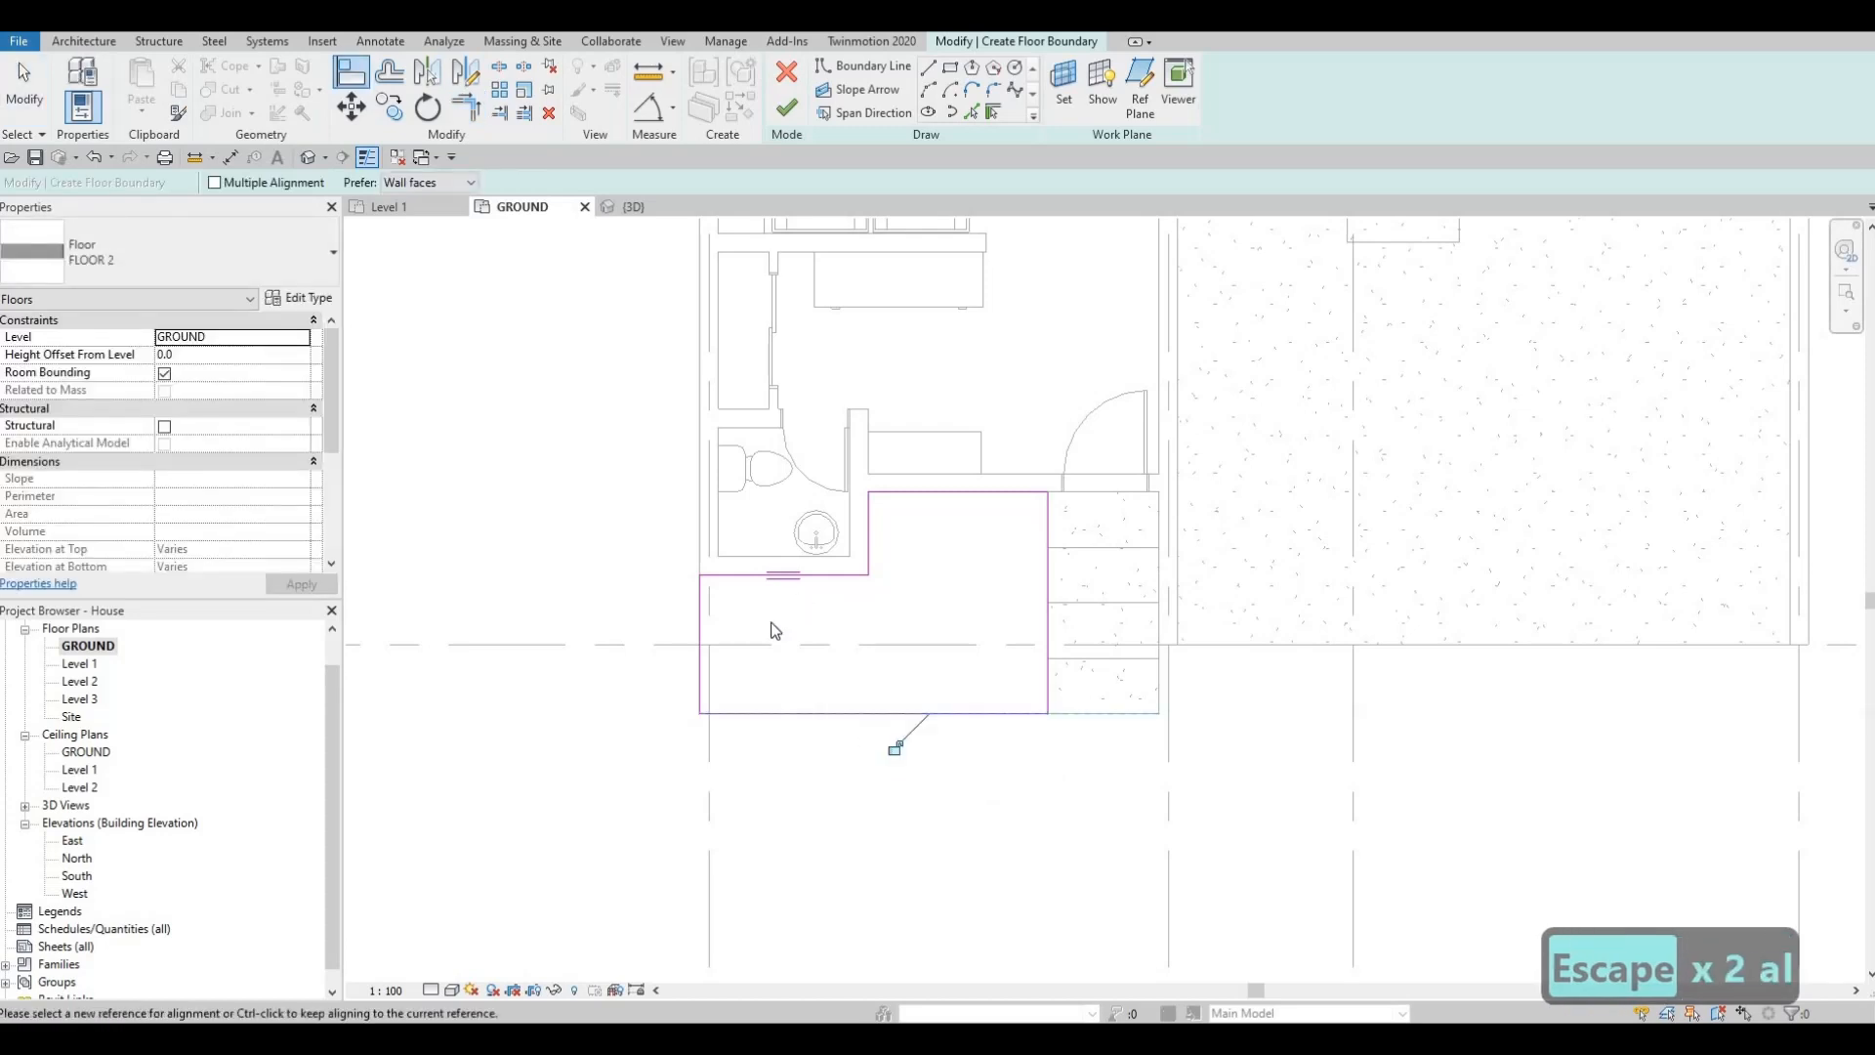
key("Escape")
key("Escape")
scroll(847, 595, "down", 2)
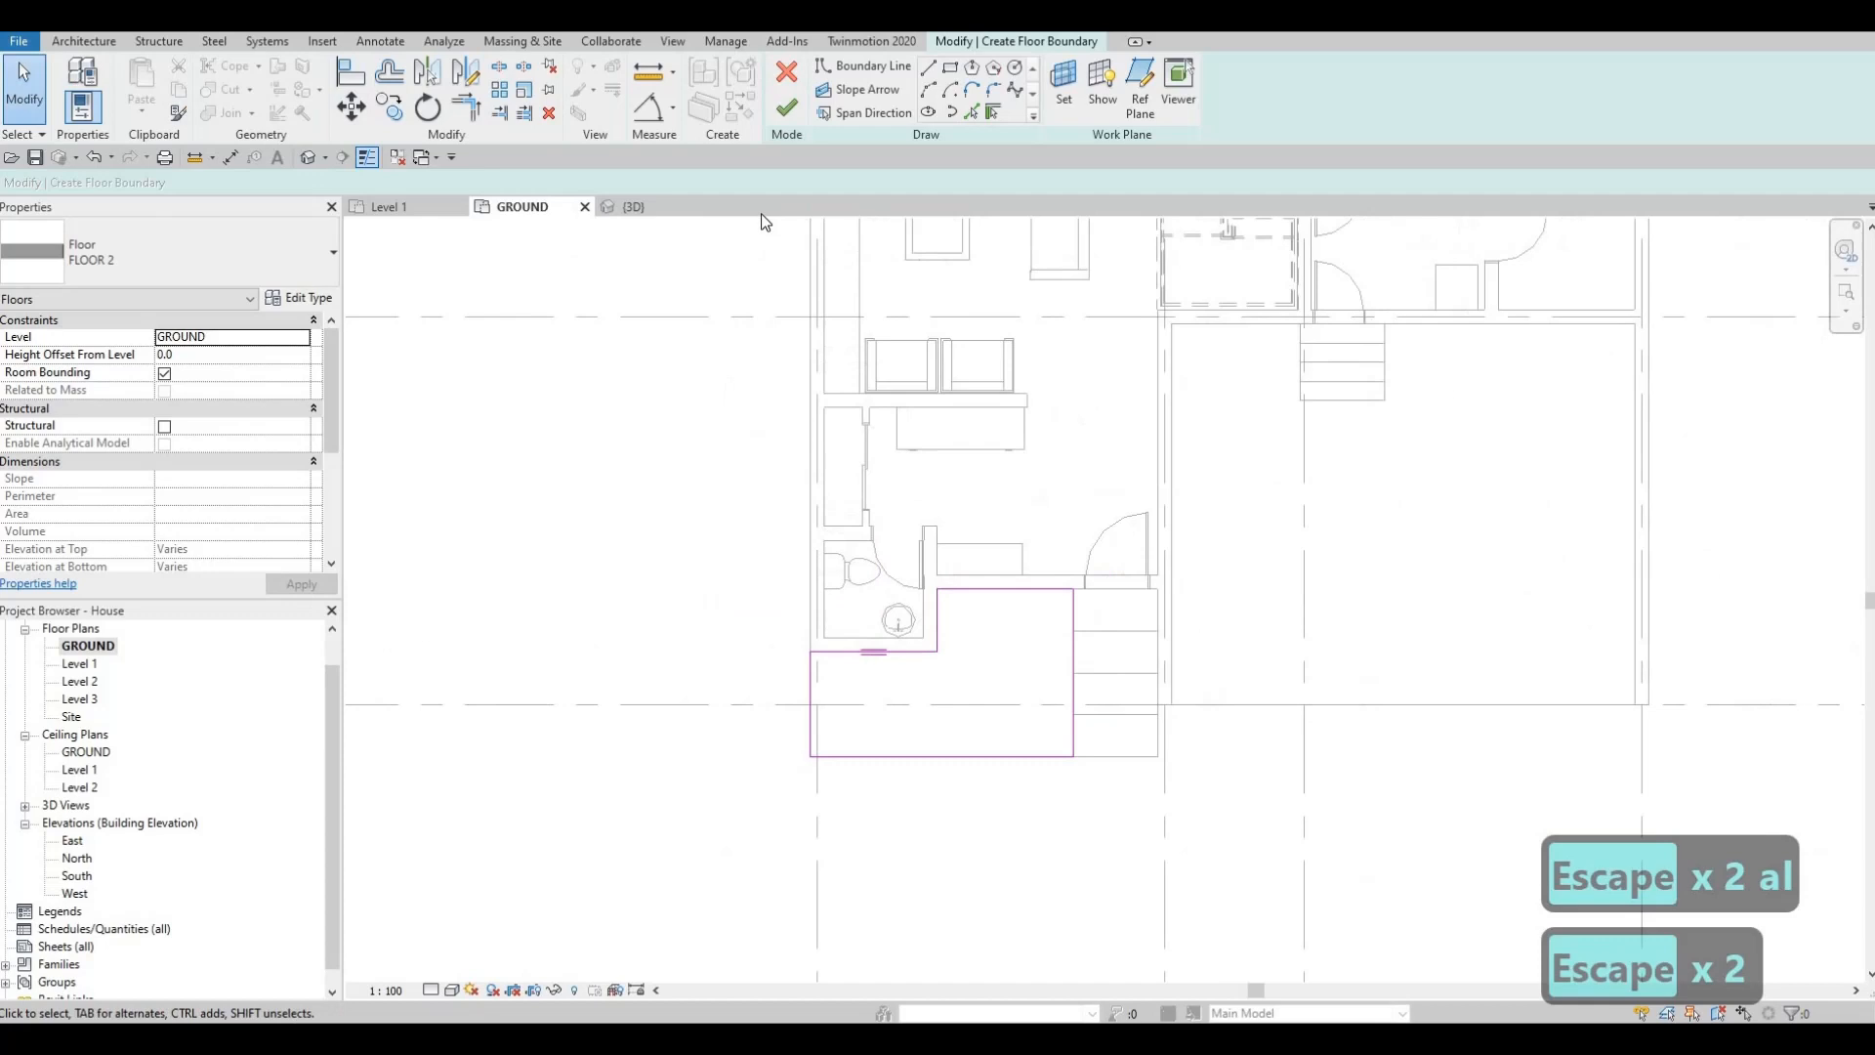
Step: Finish the floor sketch and inspect the new floor beside the entrance stairs in the 3D view
left_click(786, 108)
key("Escape")
key("Escape")
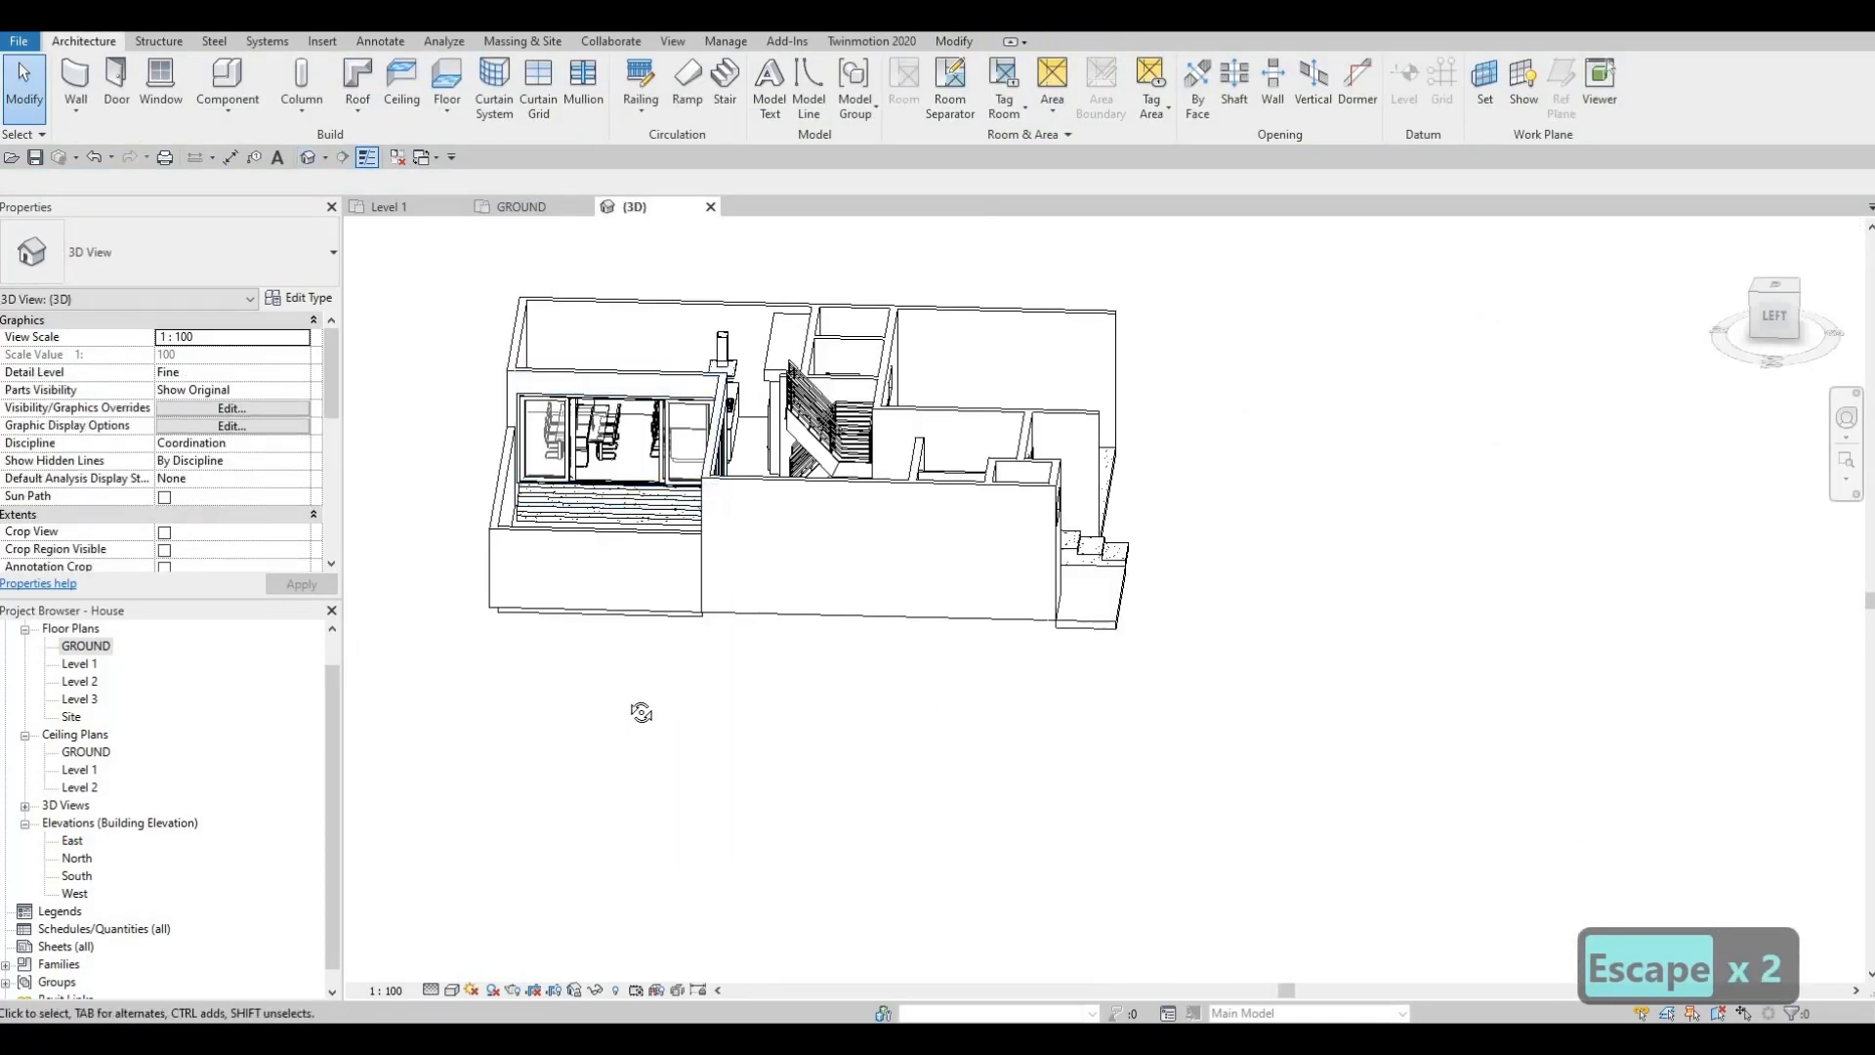
middle_click_drag(641, 712, 726, 608, "shift")
scroll(730, 615, "up", 5)
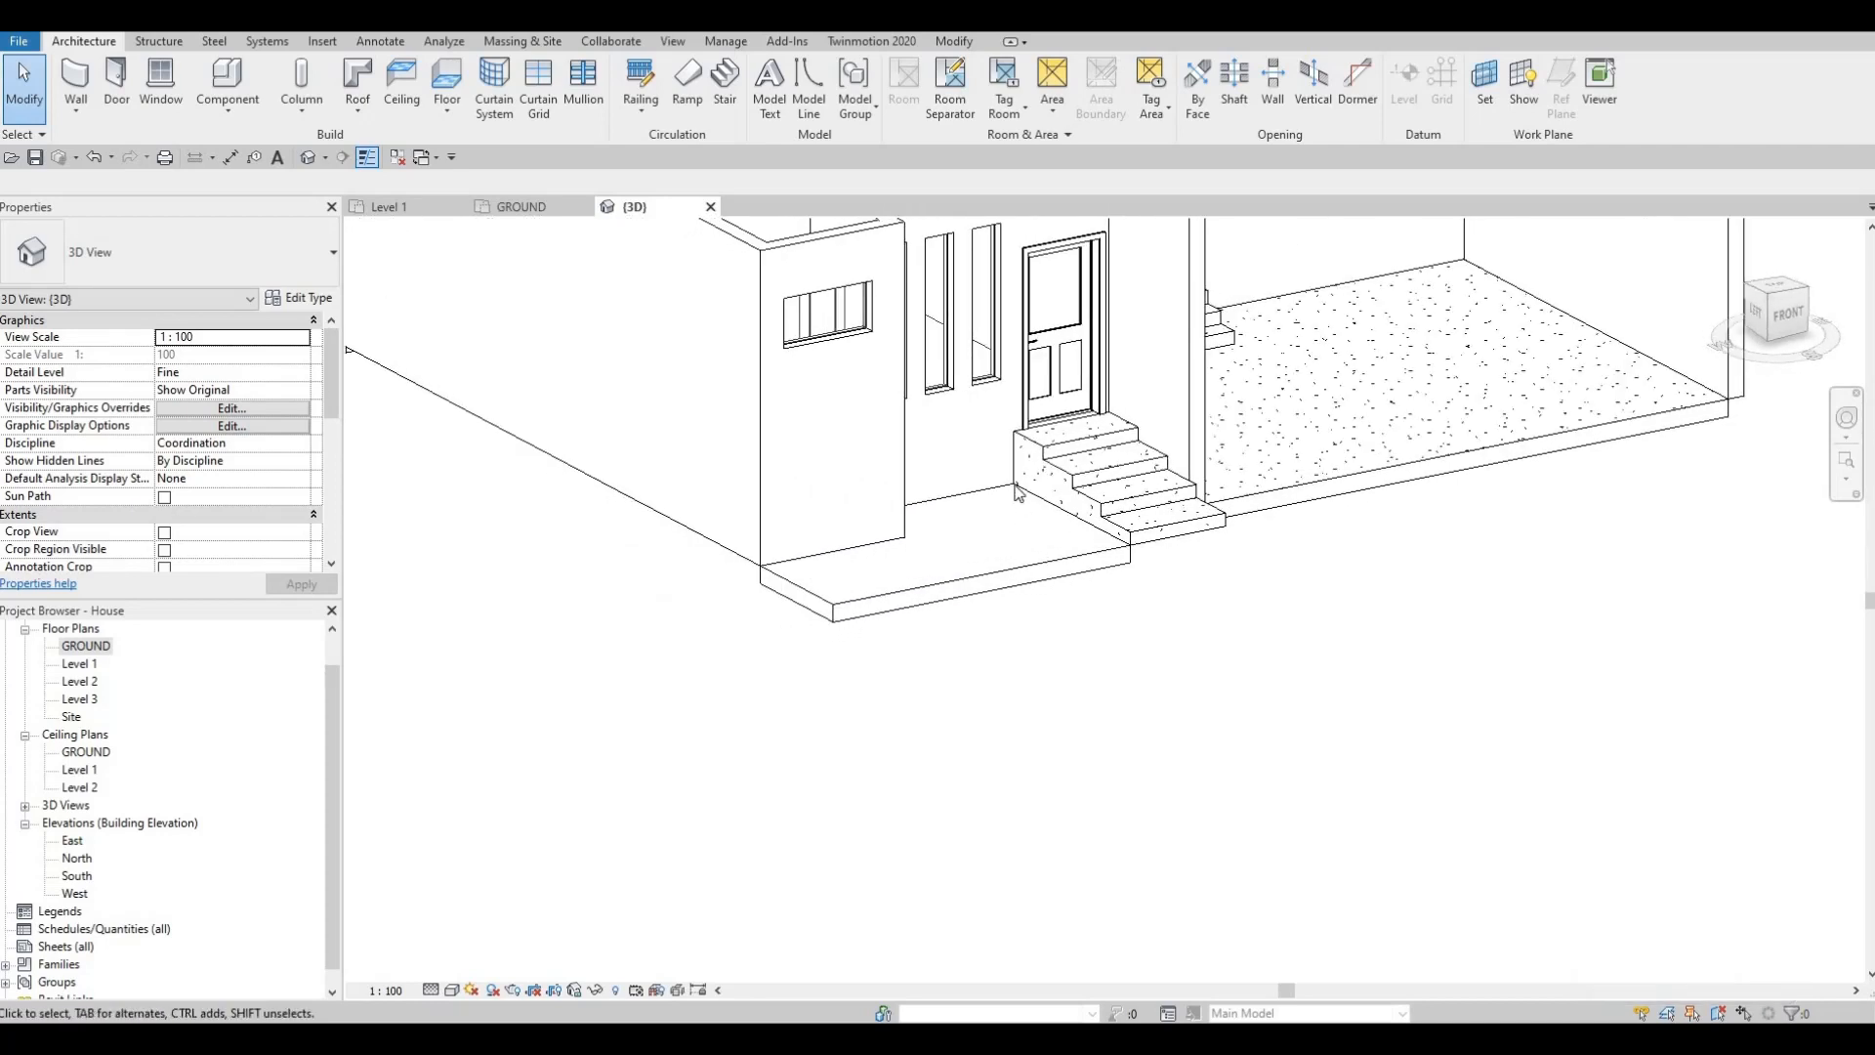
scroll(1016, 491, "up", 4)
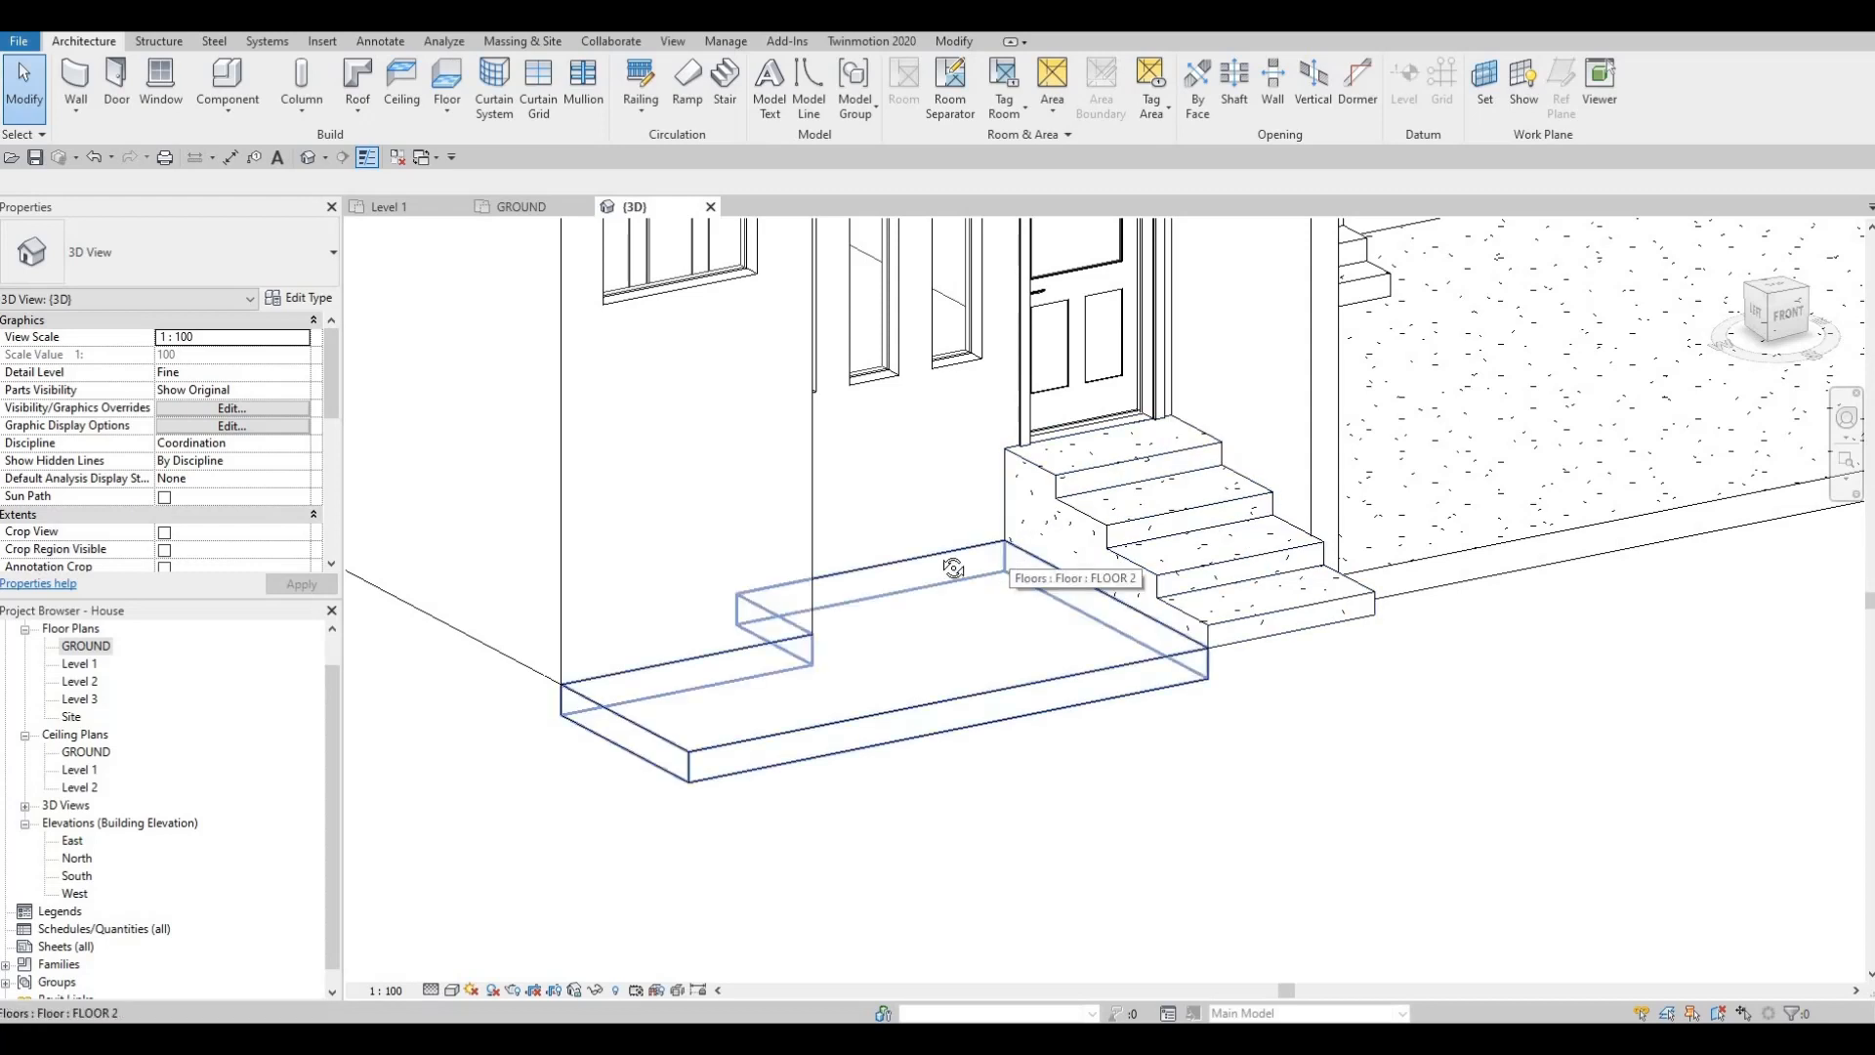
mouse_move(953, 567)
middle_mouse_down("shift")
mouse_move(862, 590)
mouse_move(934, 595)
middle_mouse_up("shift")
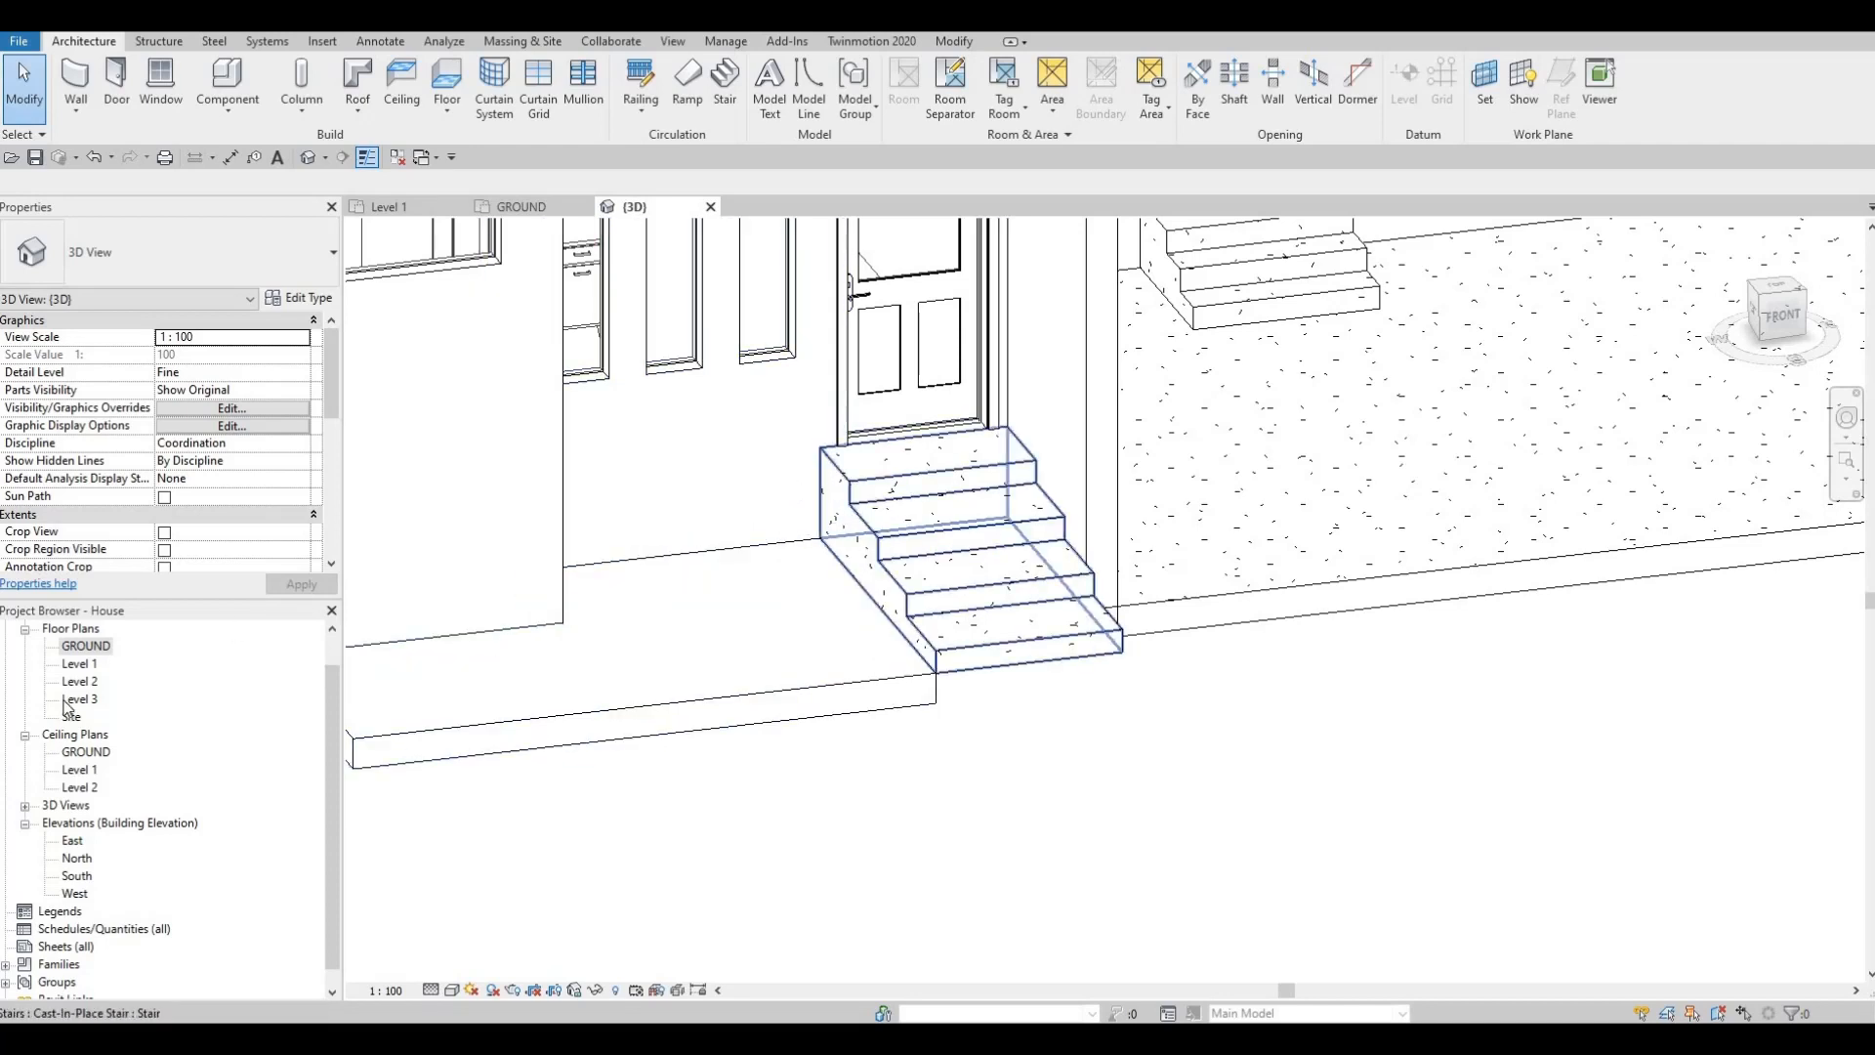
Step: On the GROUND plan, create an in-place model in the Generic Models category, accepting the default name
double_click(88, 646)
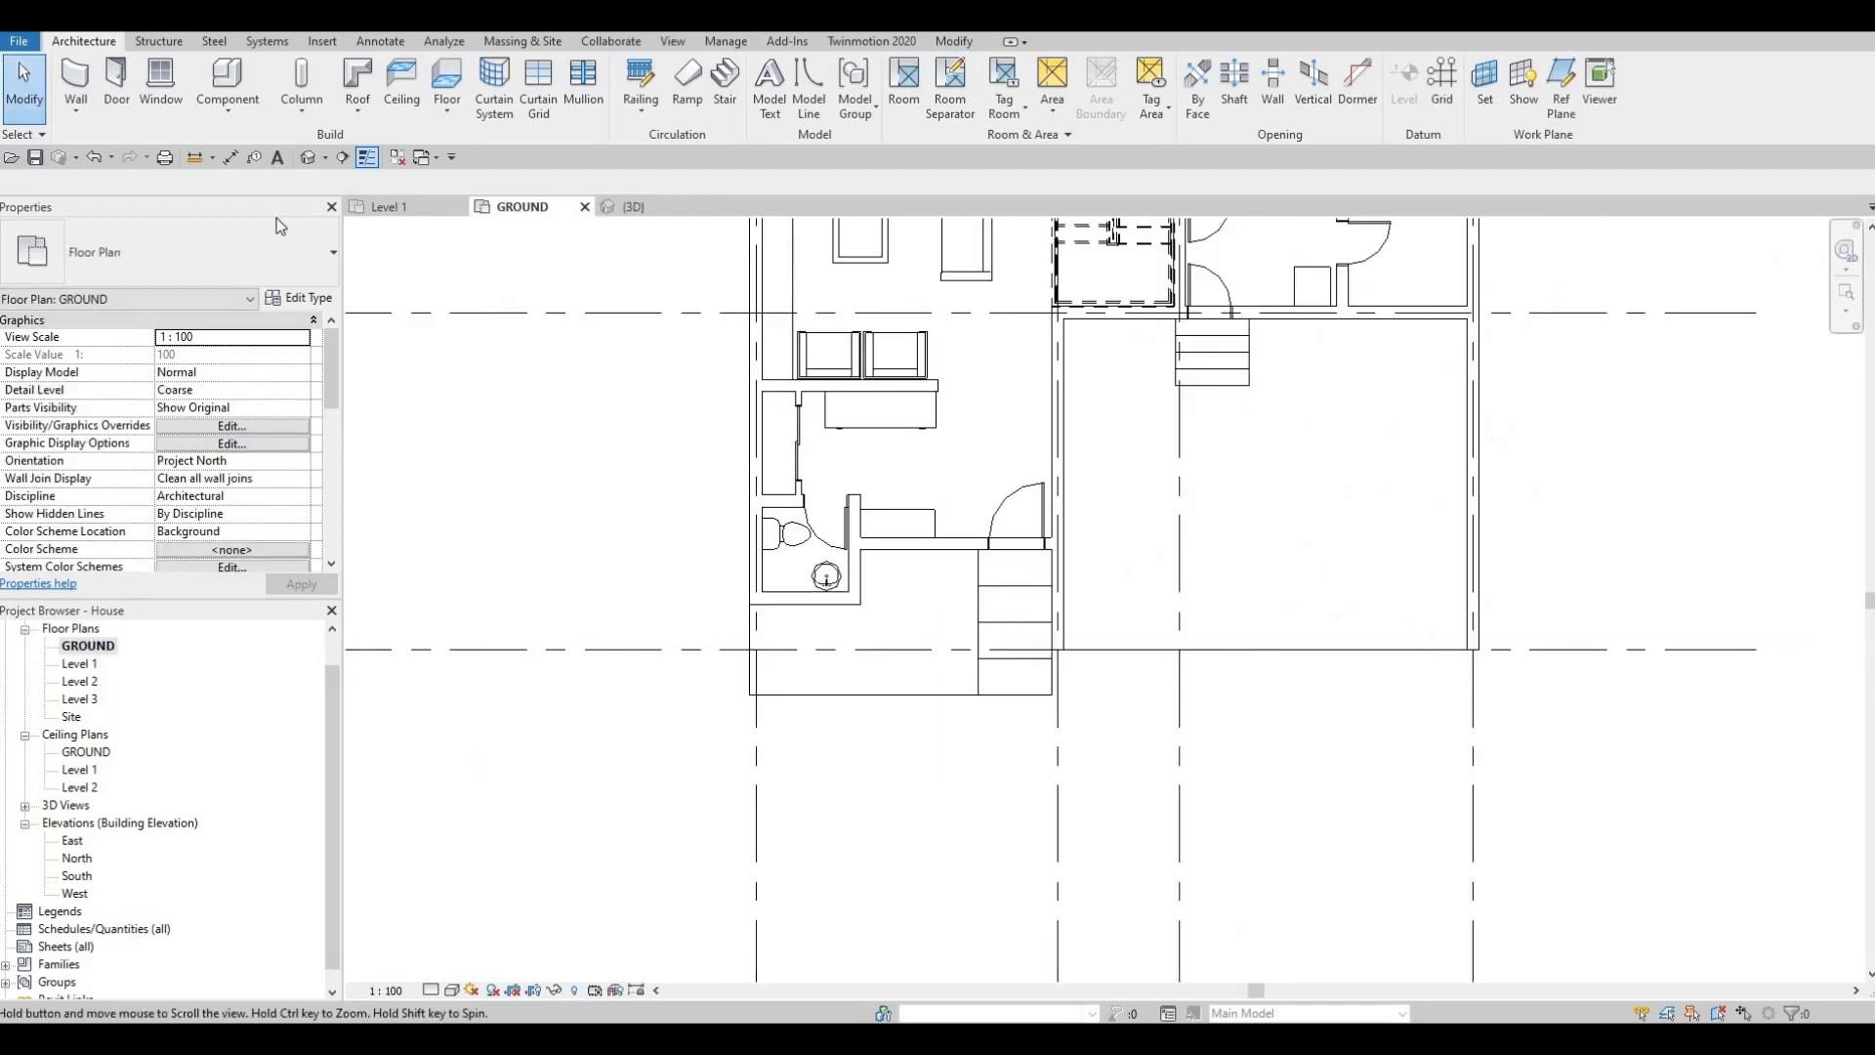
left_click(227, 108)
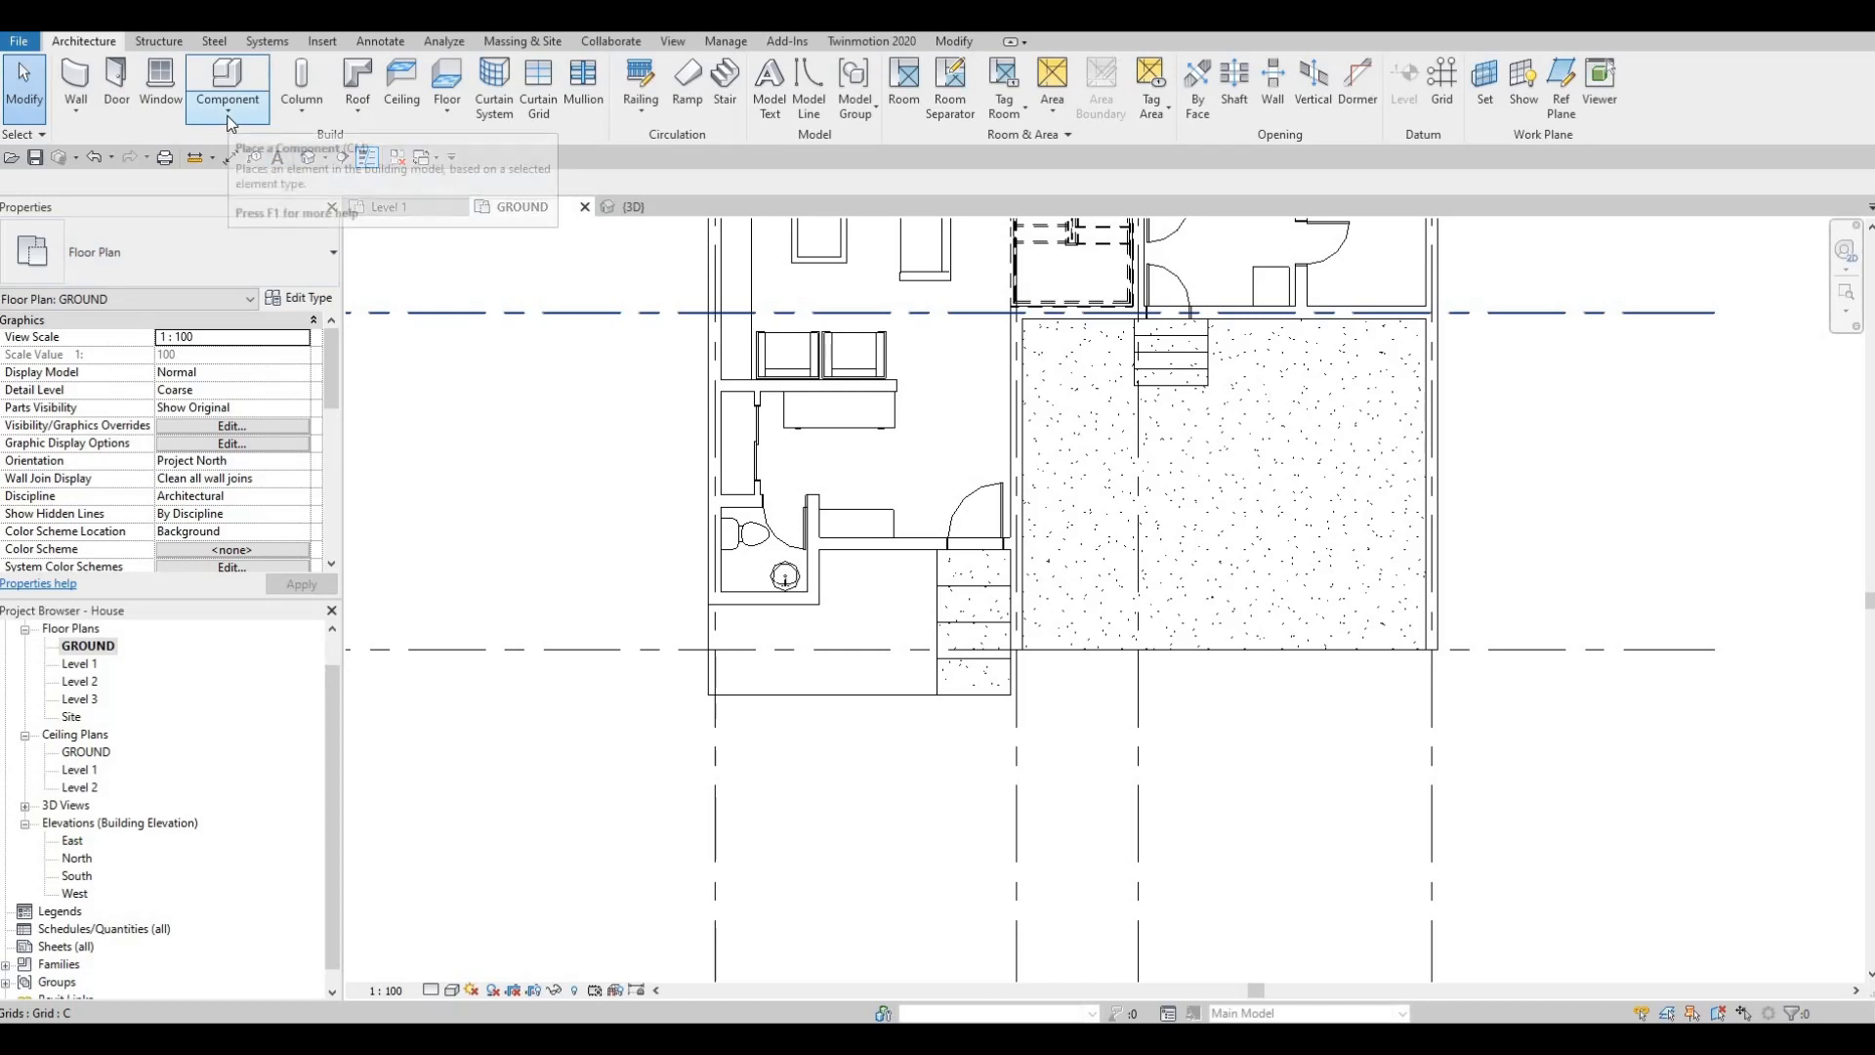
left_click(225, 195)
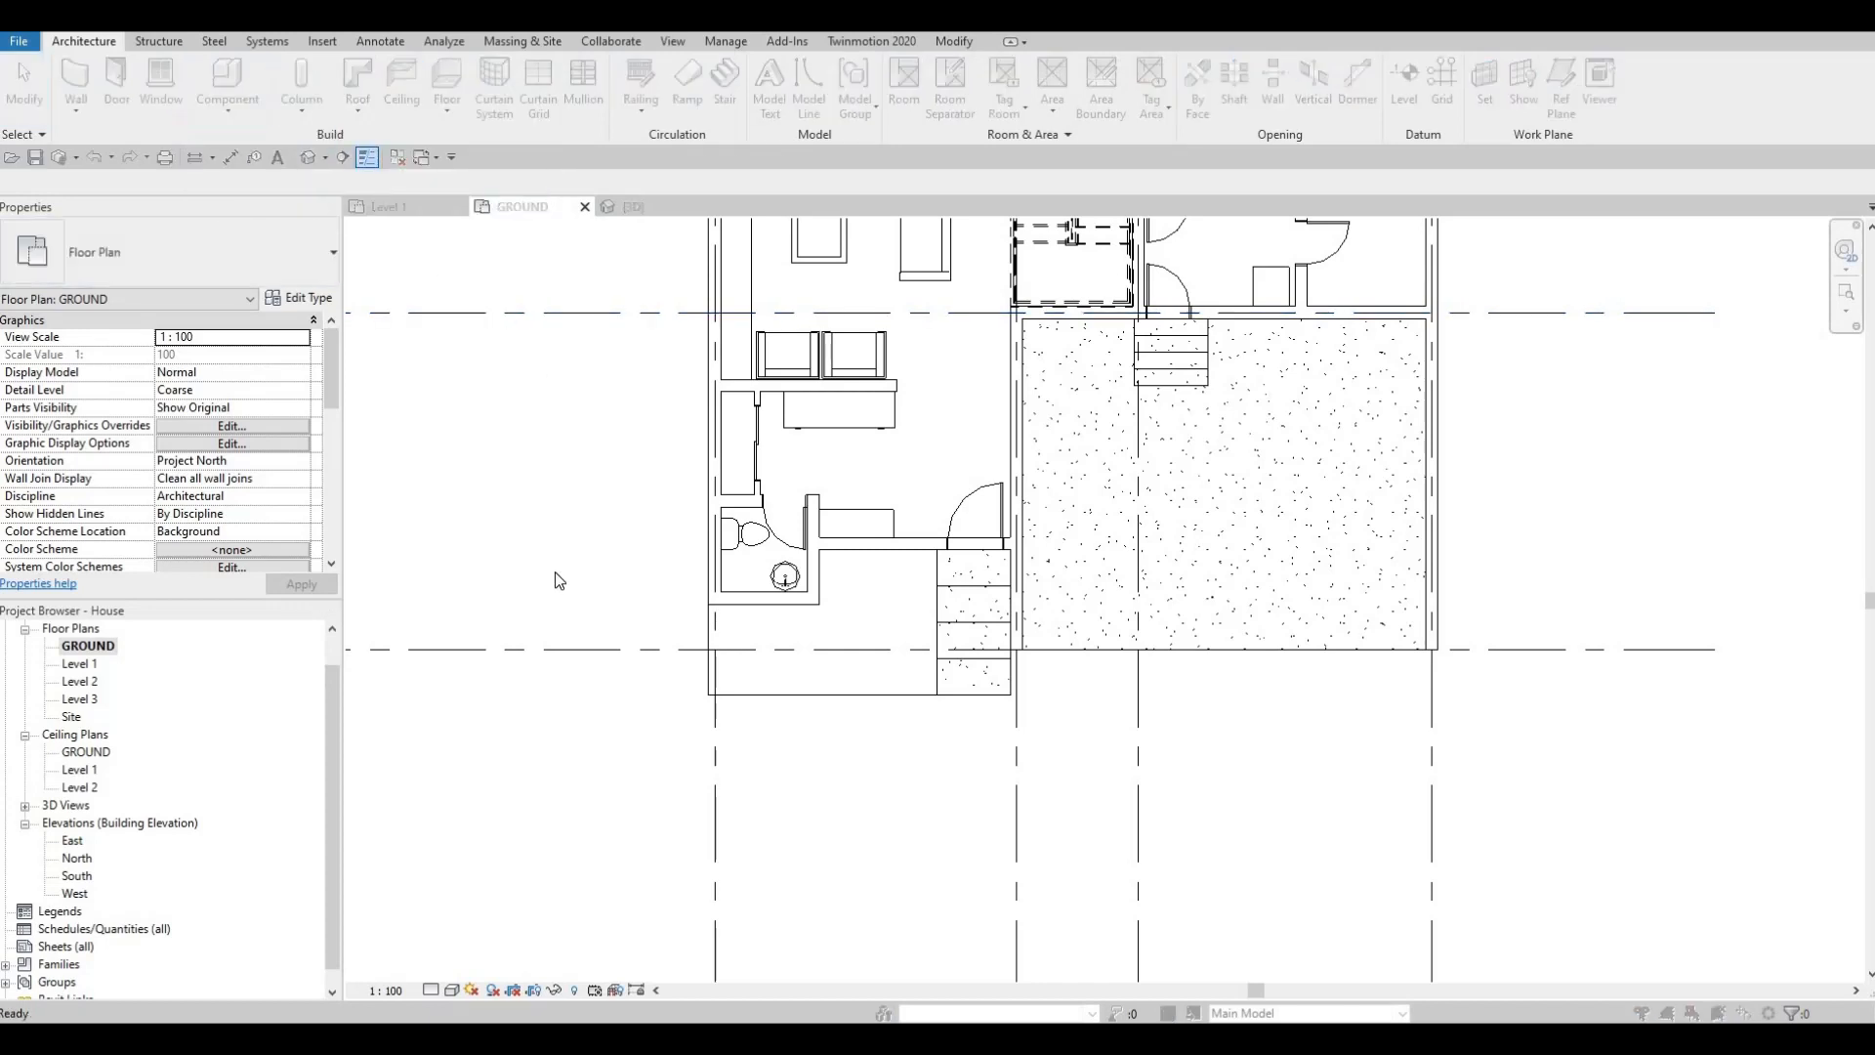
scroll(540, 527, "down", 3)
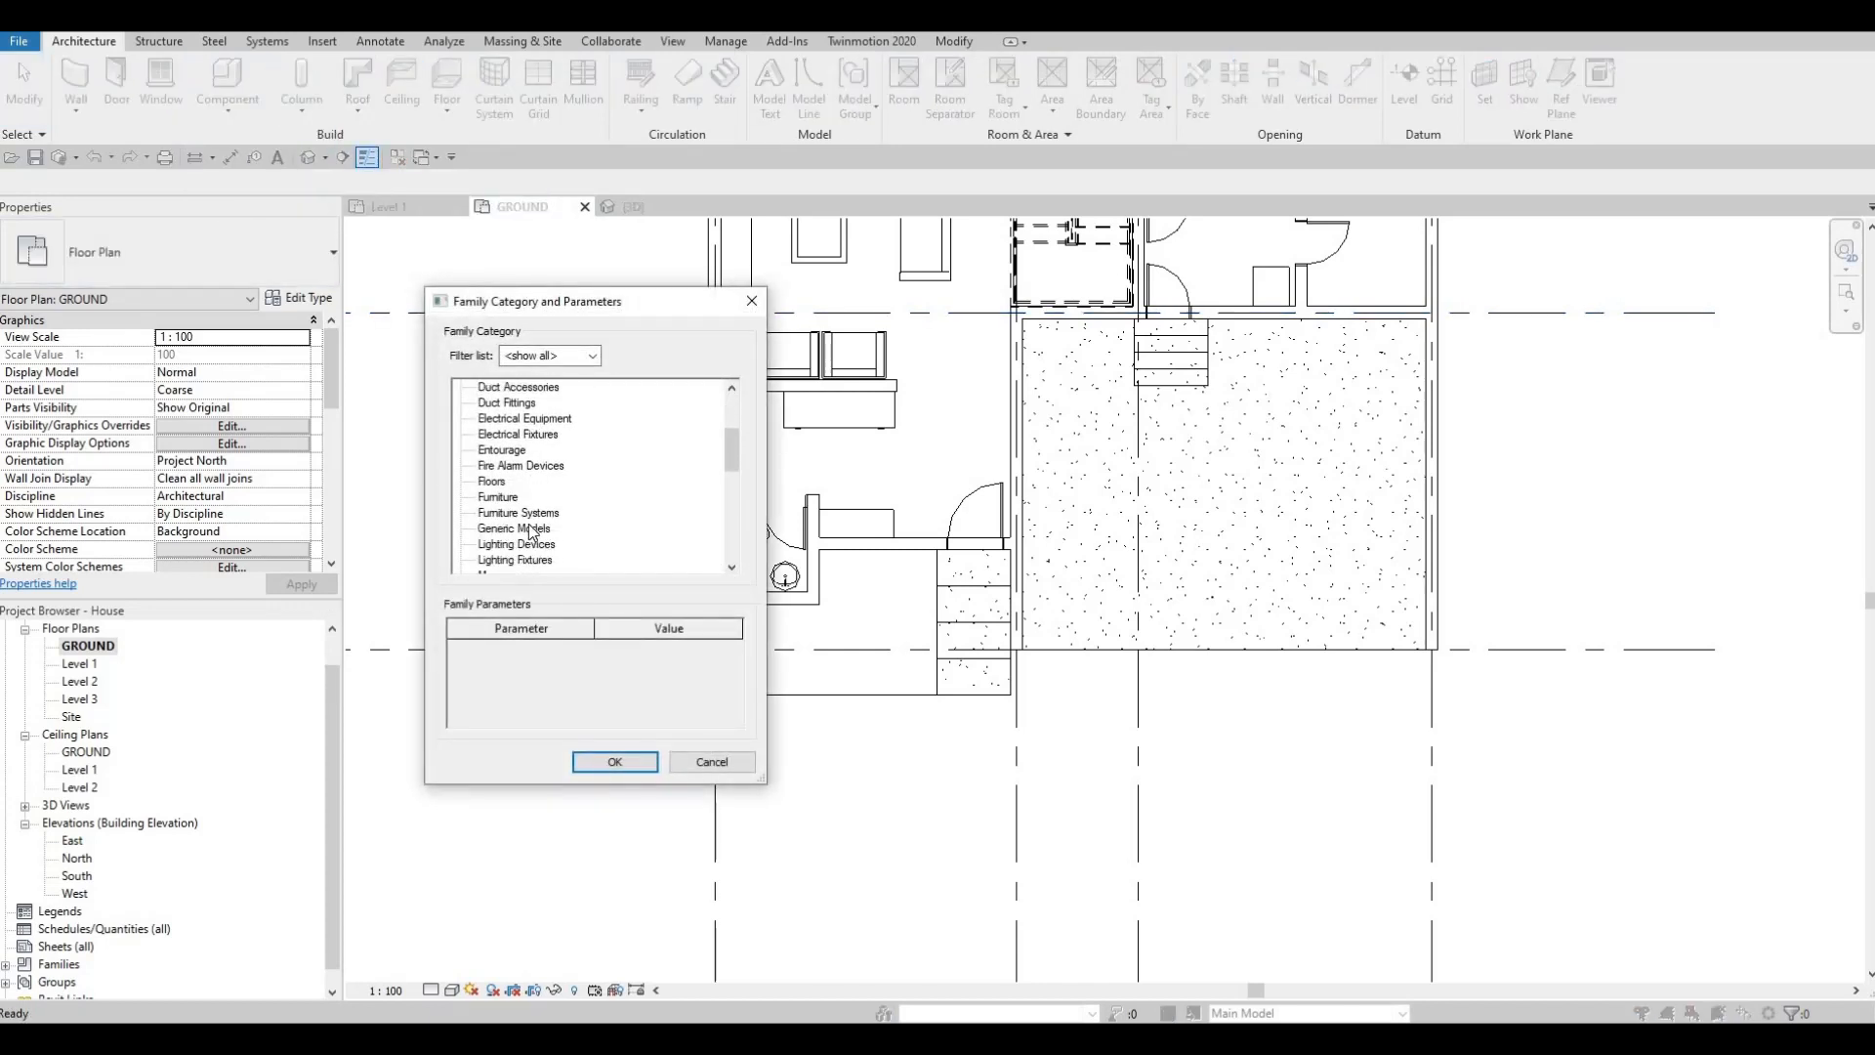
left_click(614, 762)
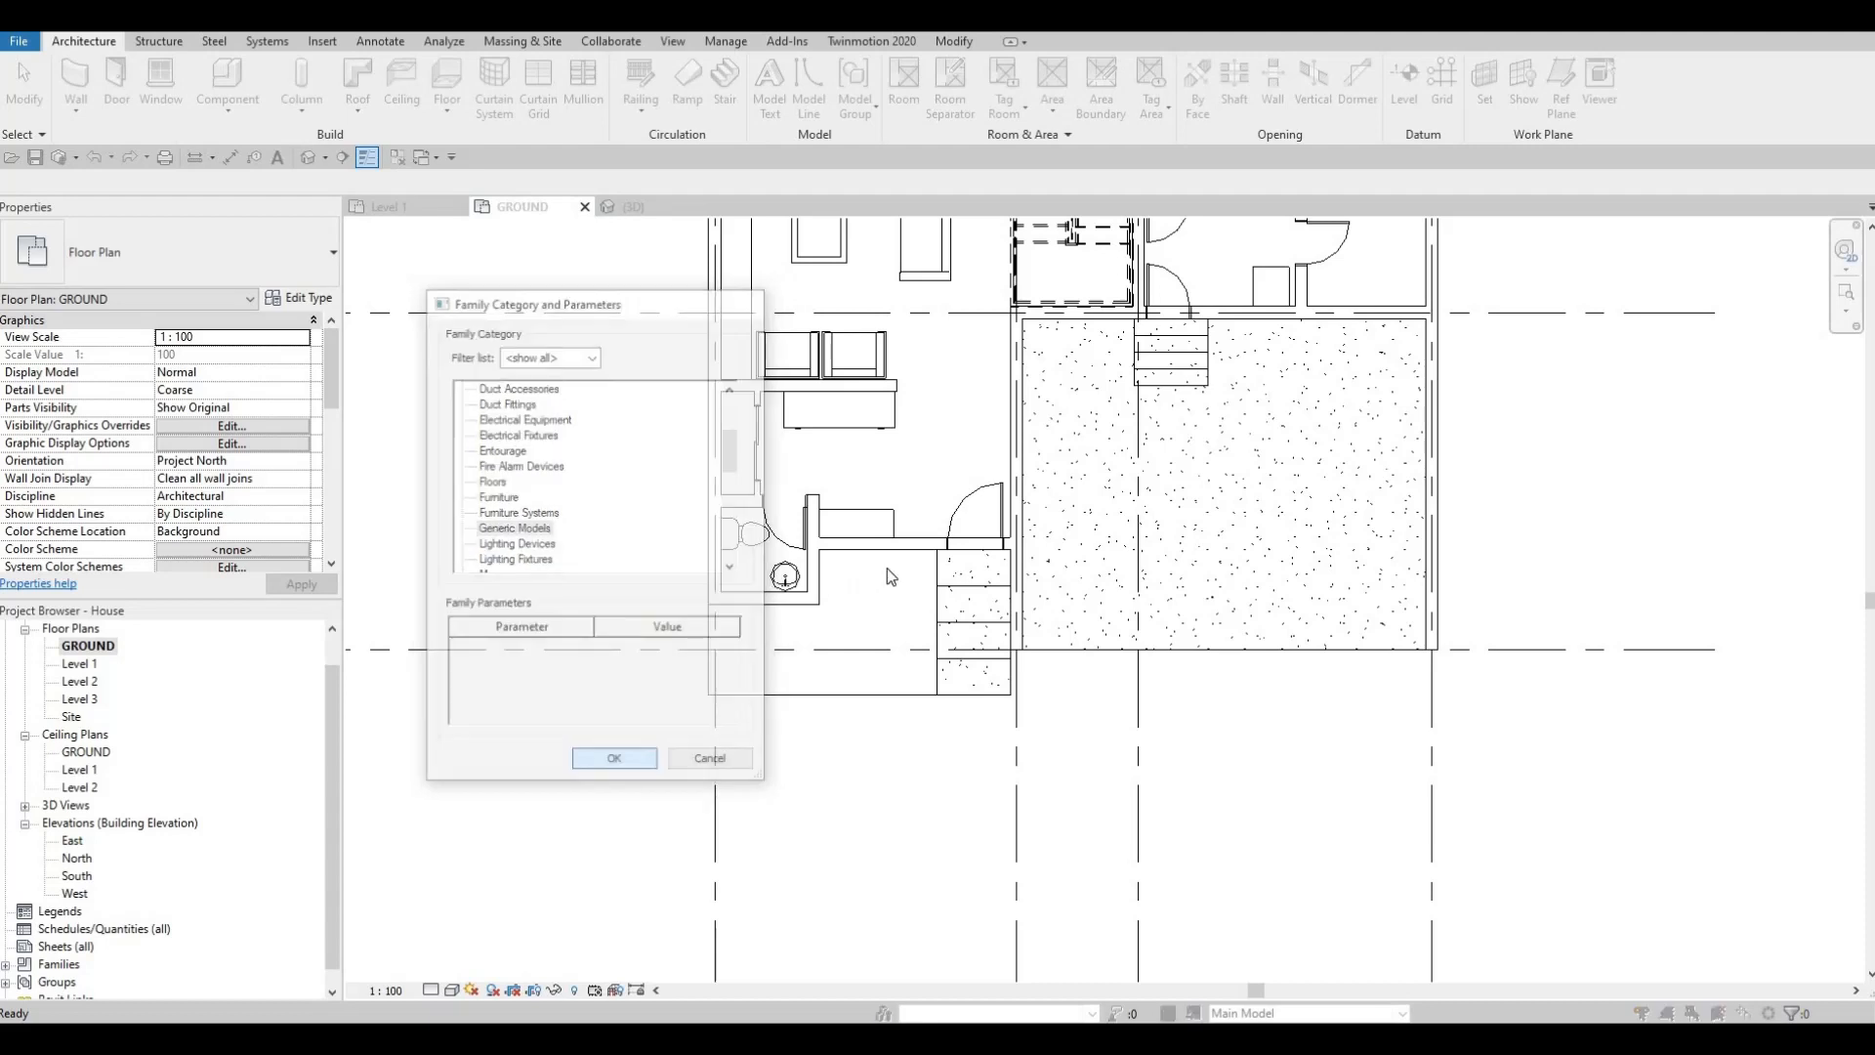
key("Return")
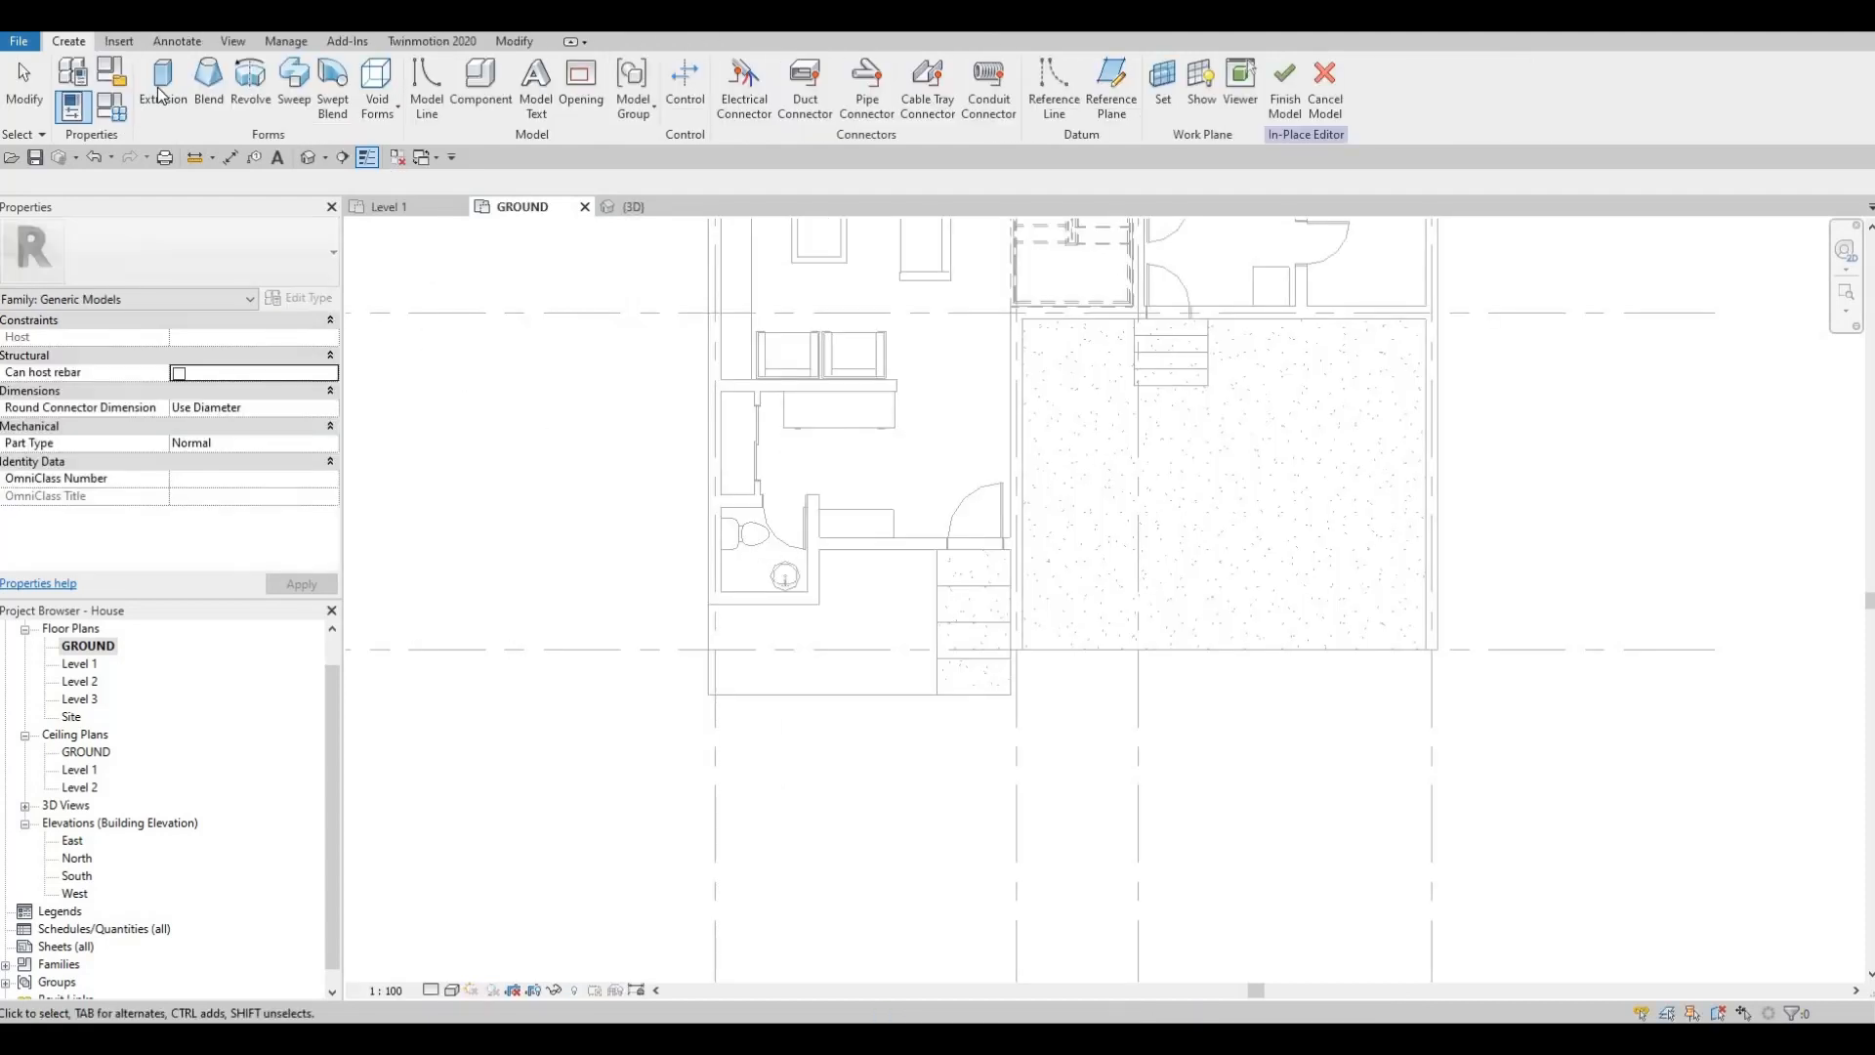
Step: Start an extrusion and assign it the Slate material from the Stone category of AEC Materials
left_click(159, 95)
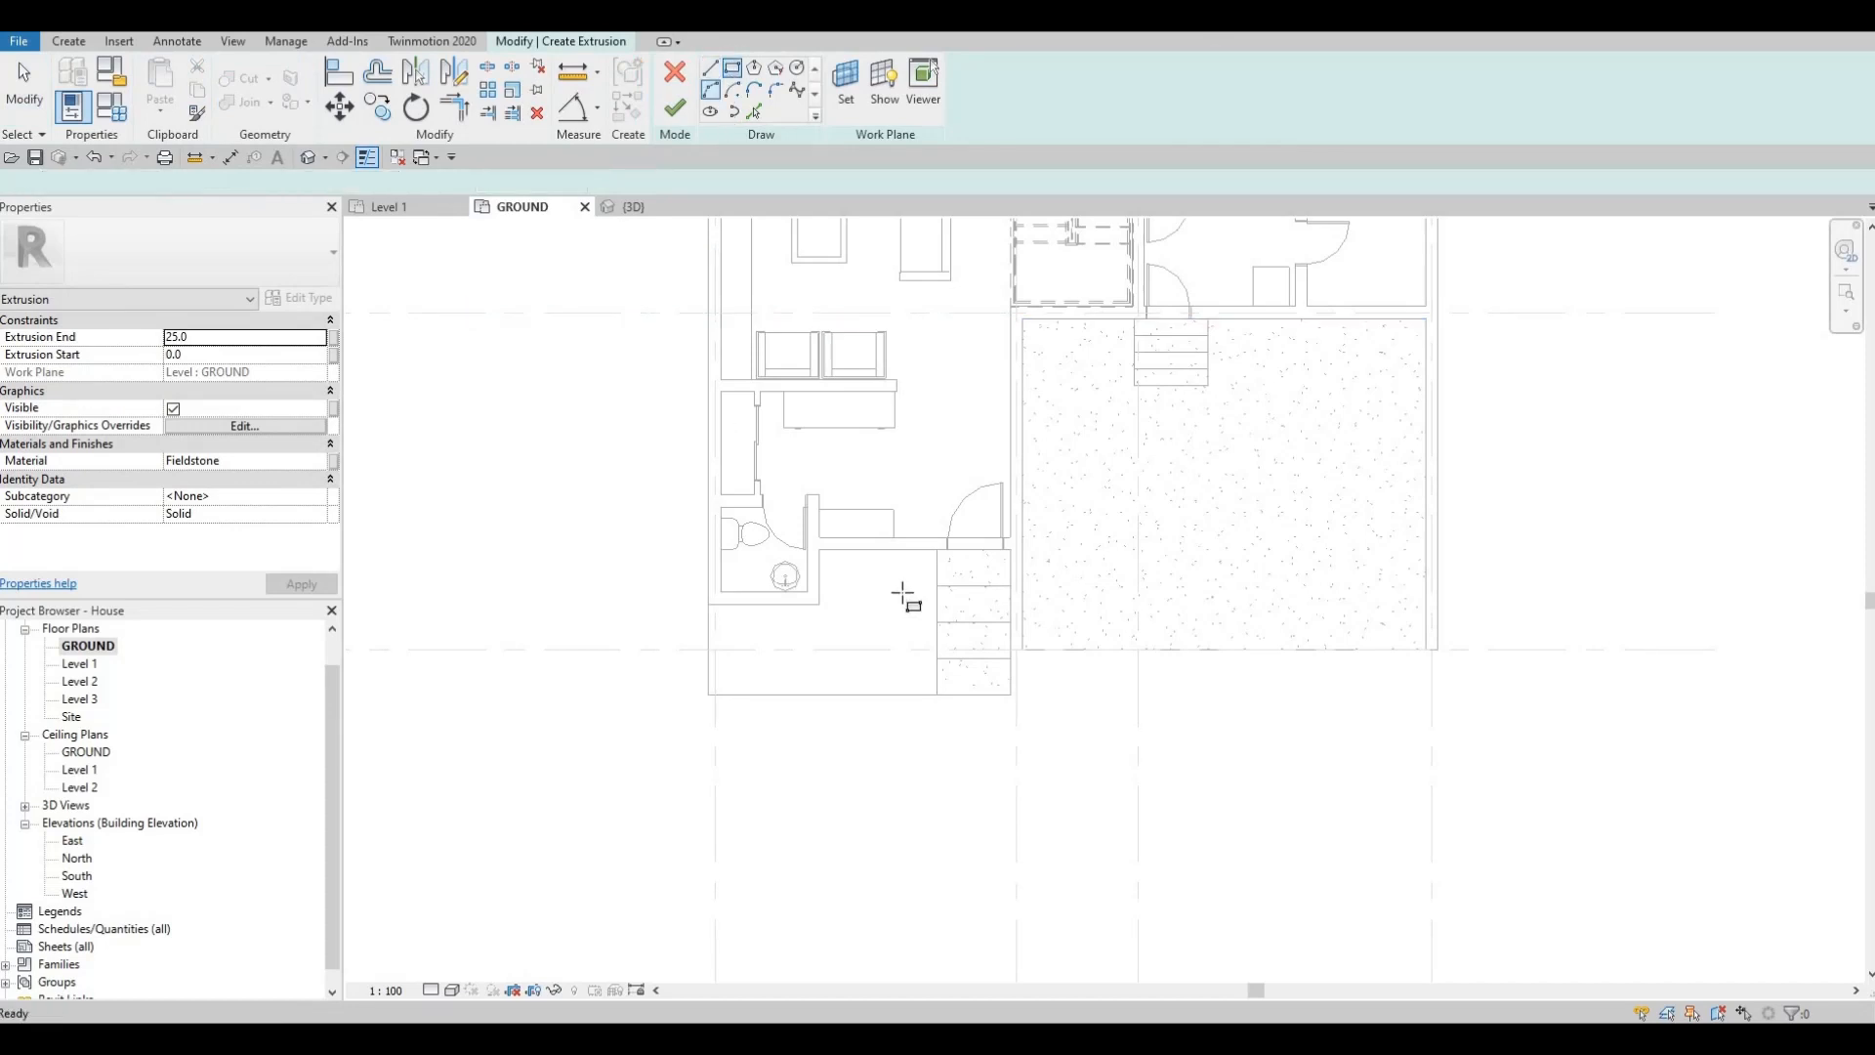
scroll(900, 597, "up", 4)
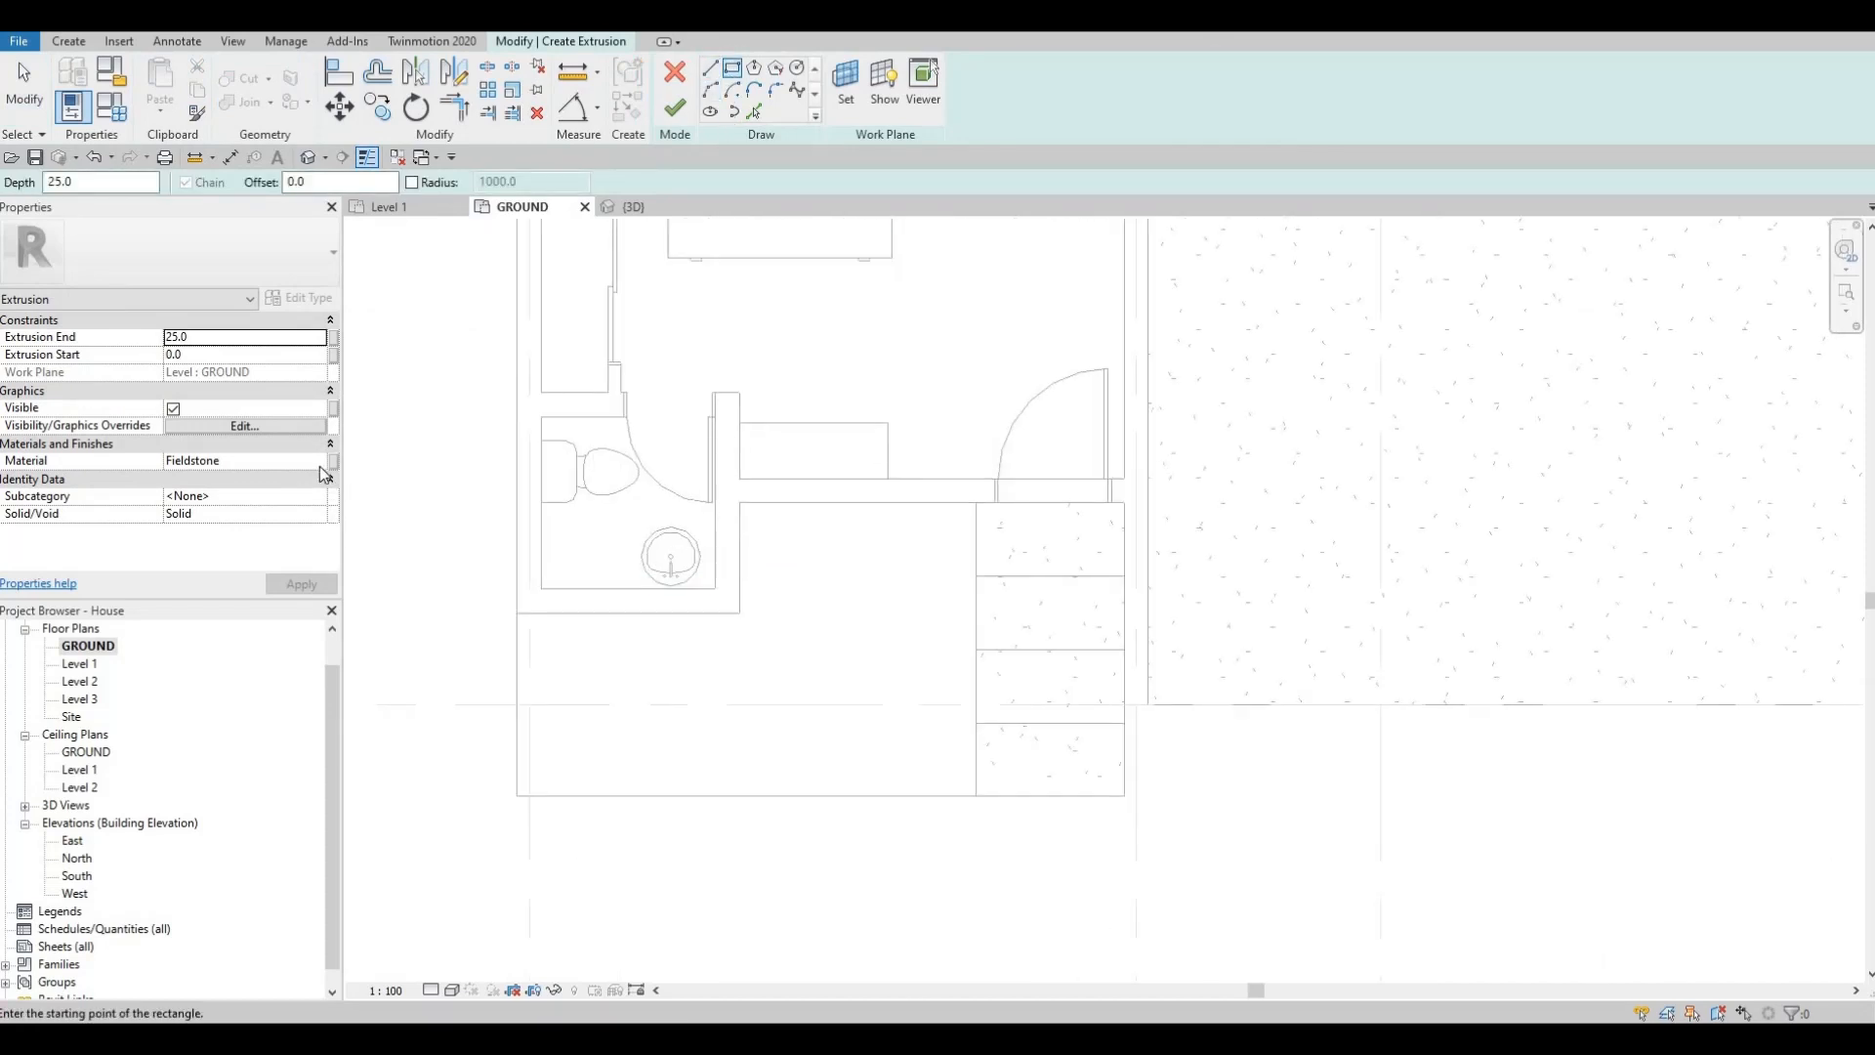
left_click(320, 466)
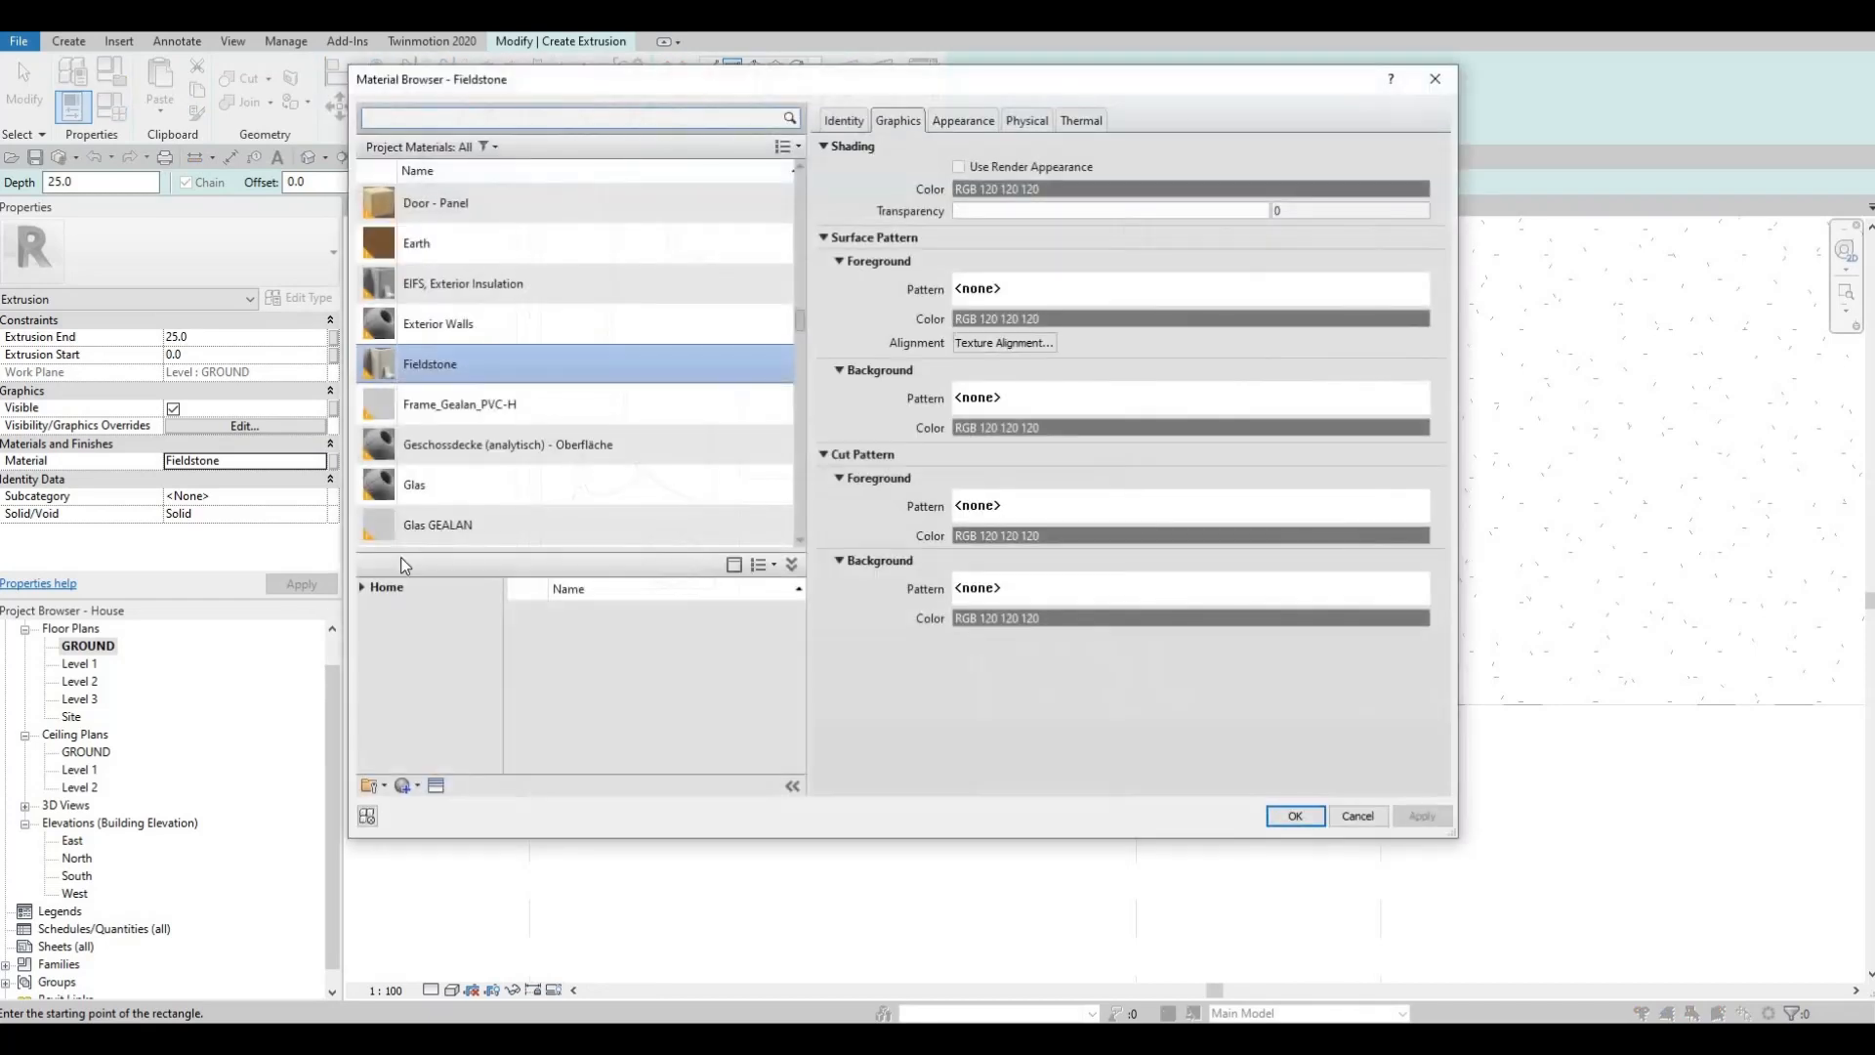
left_click(360, 589)
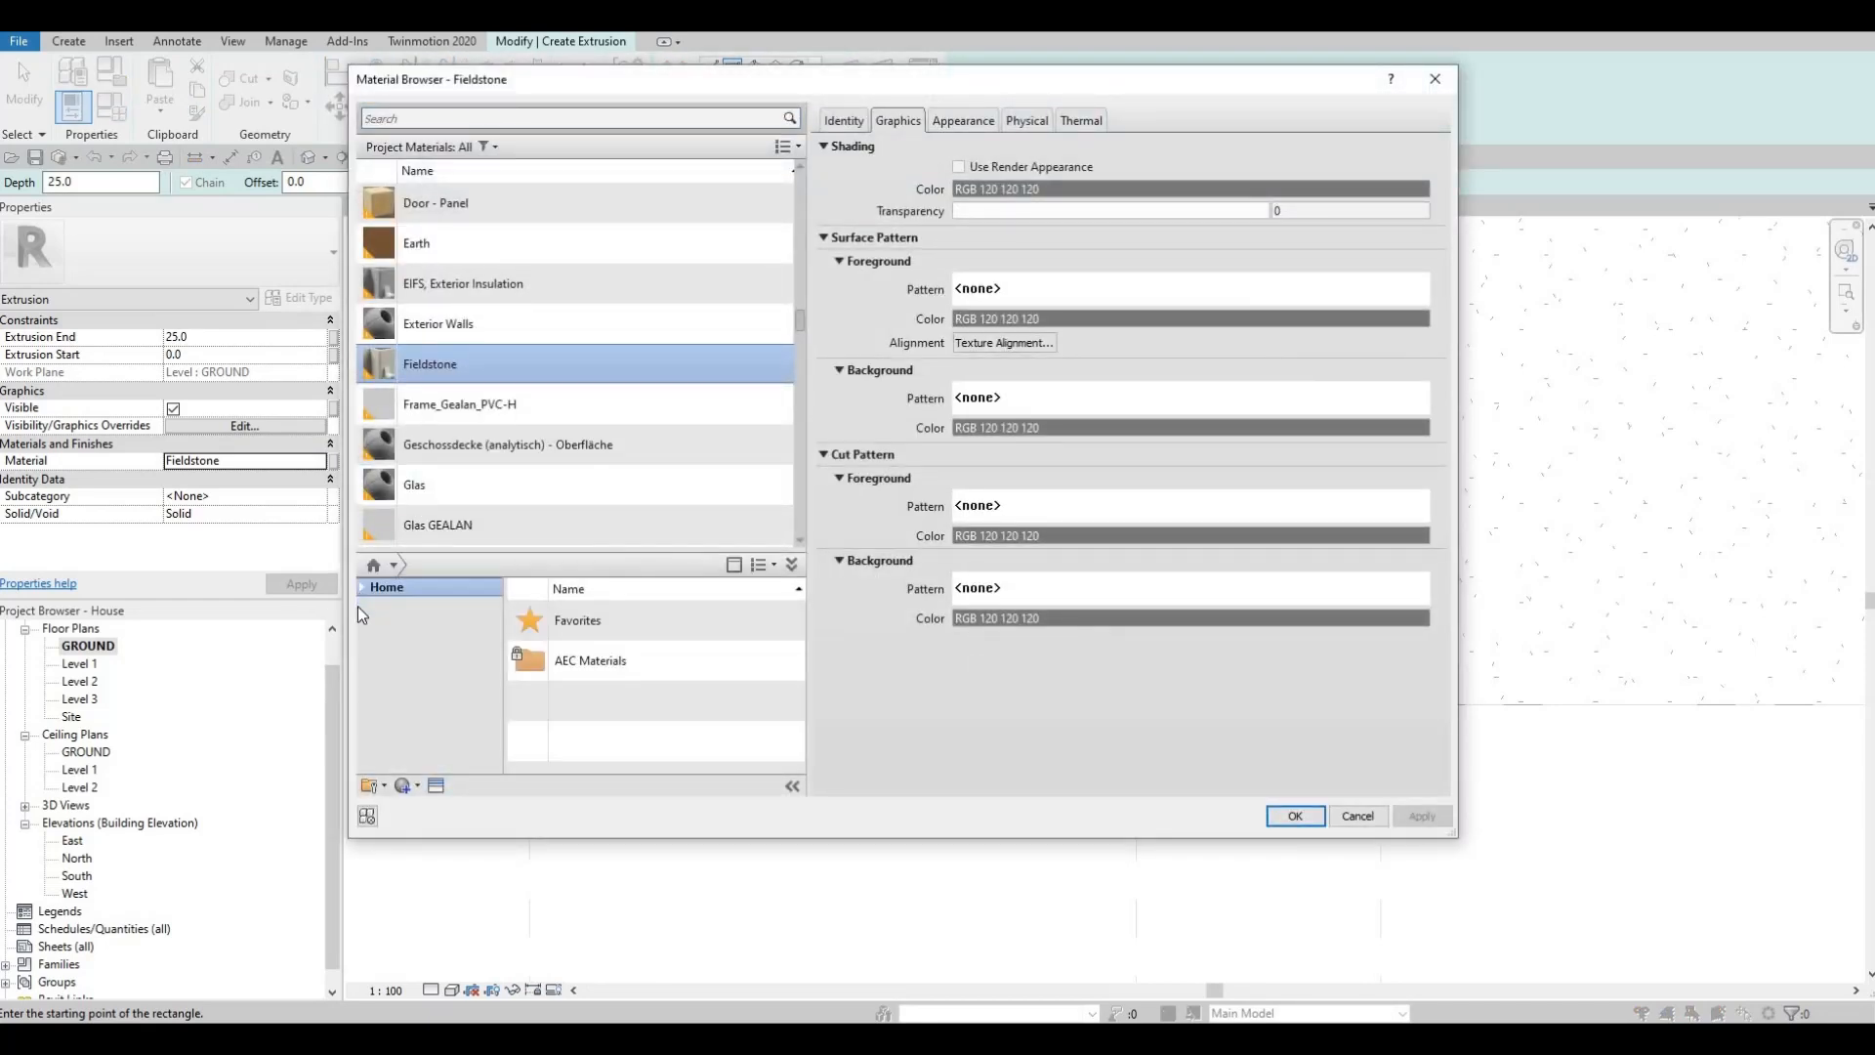
left_click(365, 626)
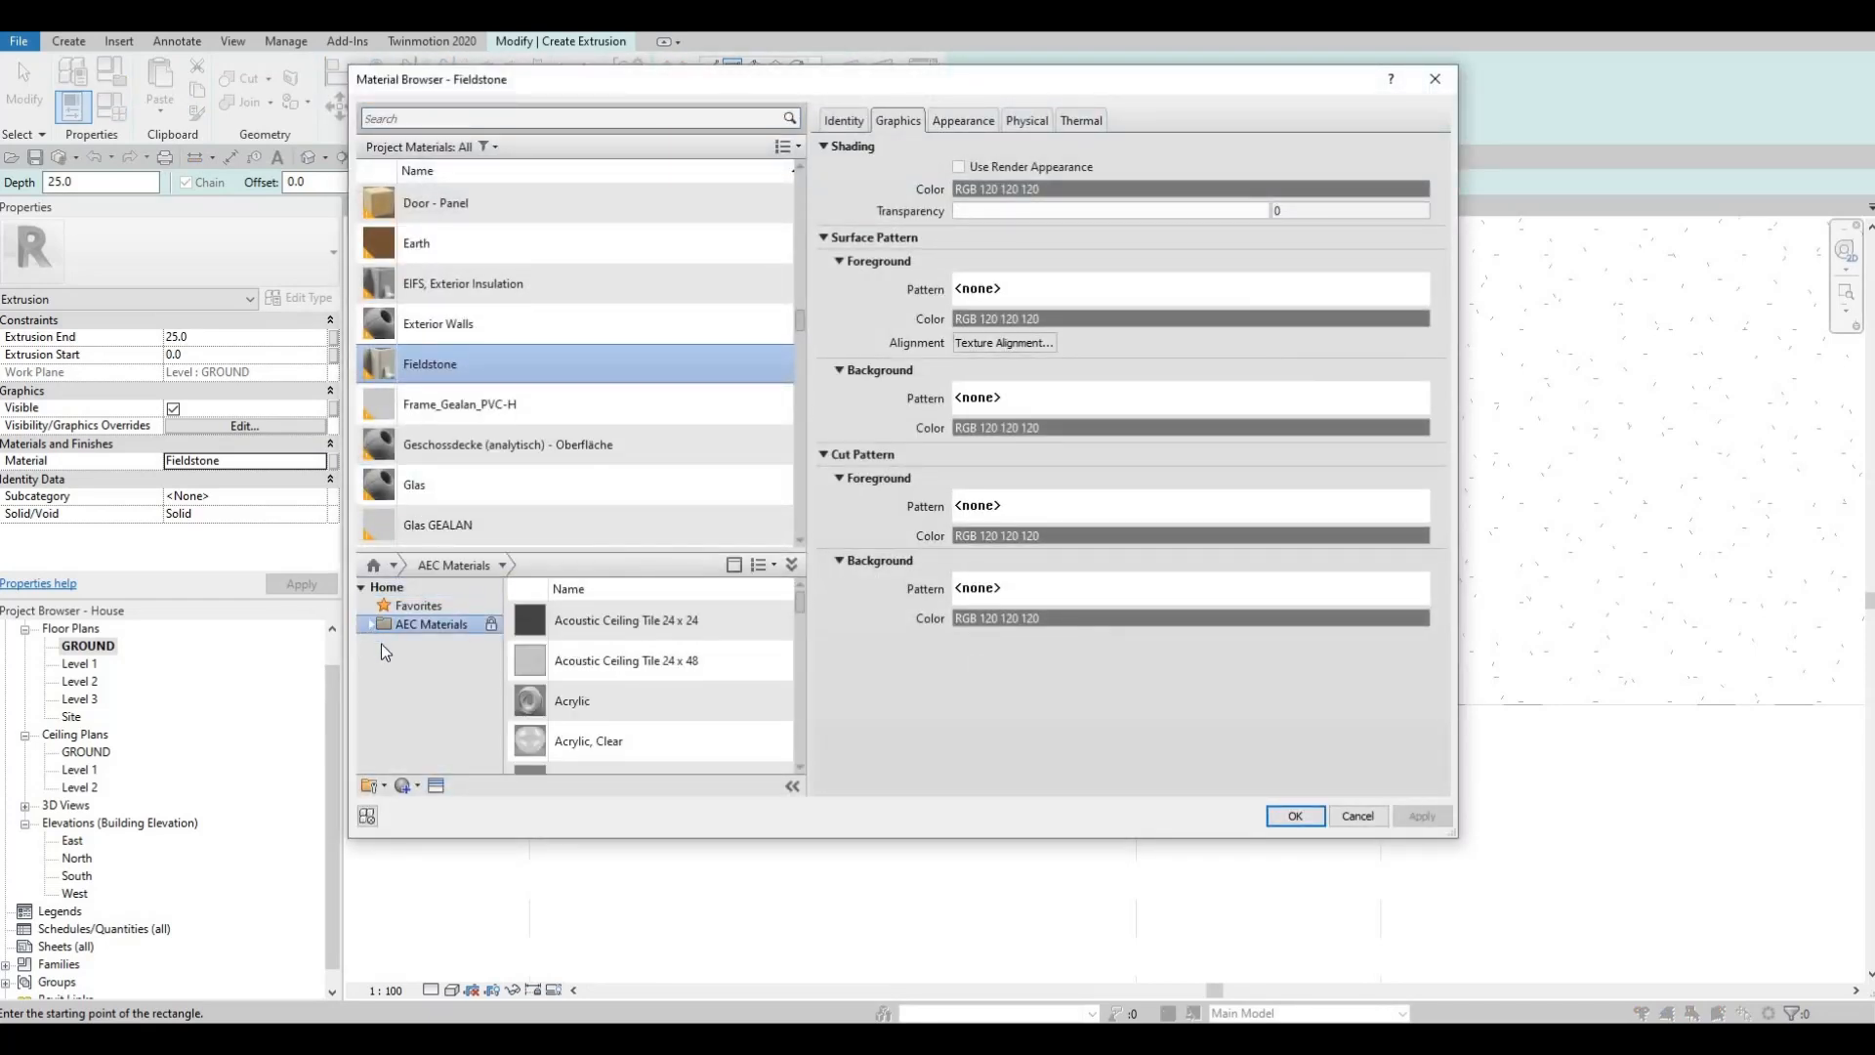
left_click(370, 626)
scroll(434, 703, "down", 3)
scroll(437, 728, "down", 2)
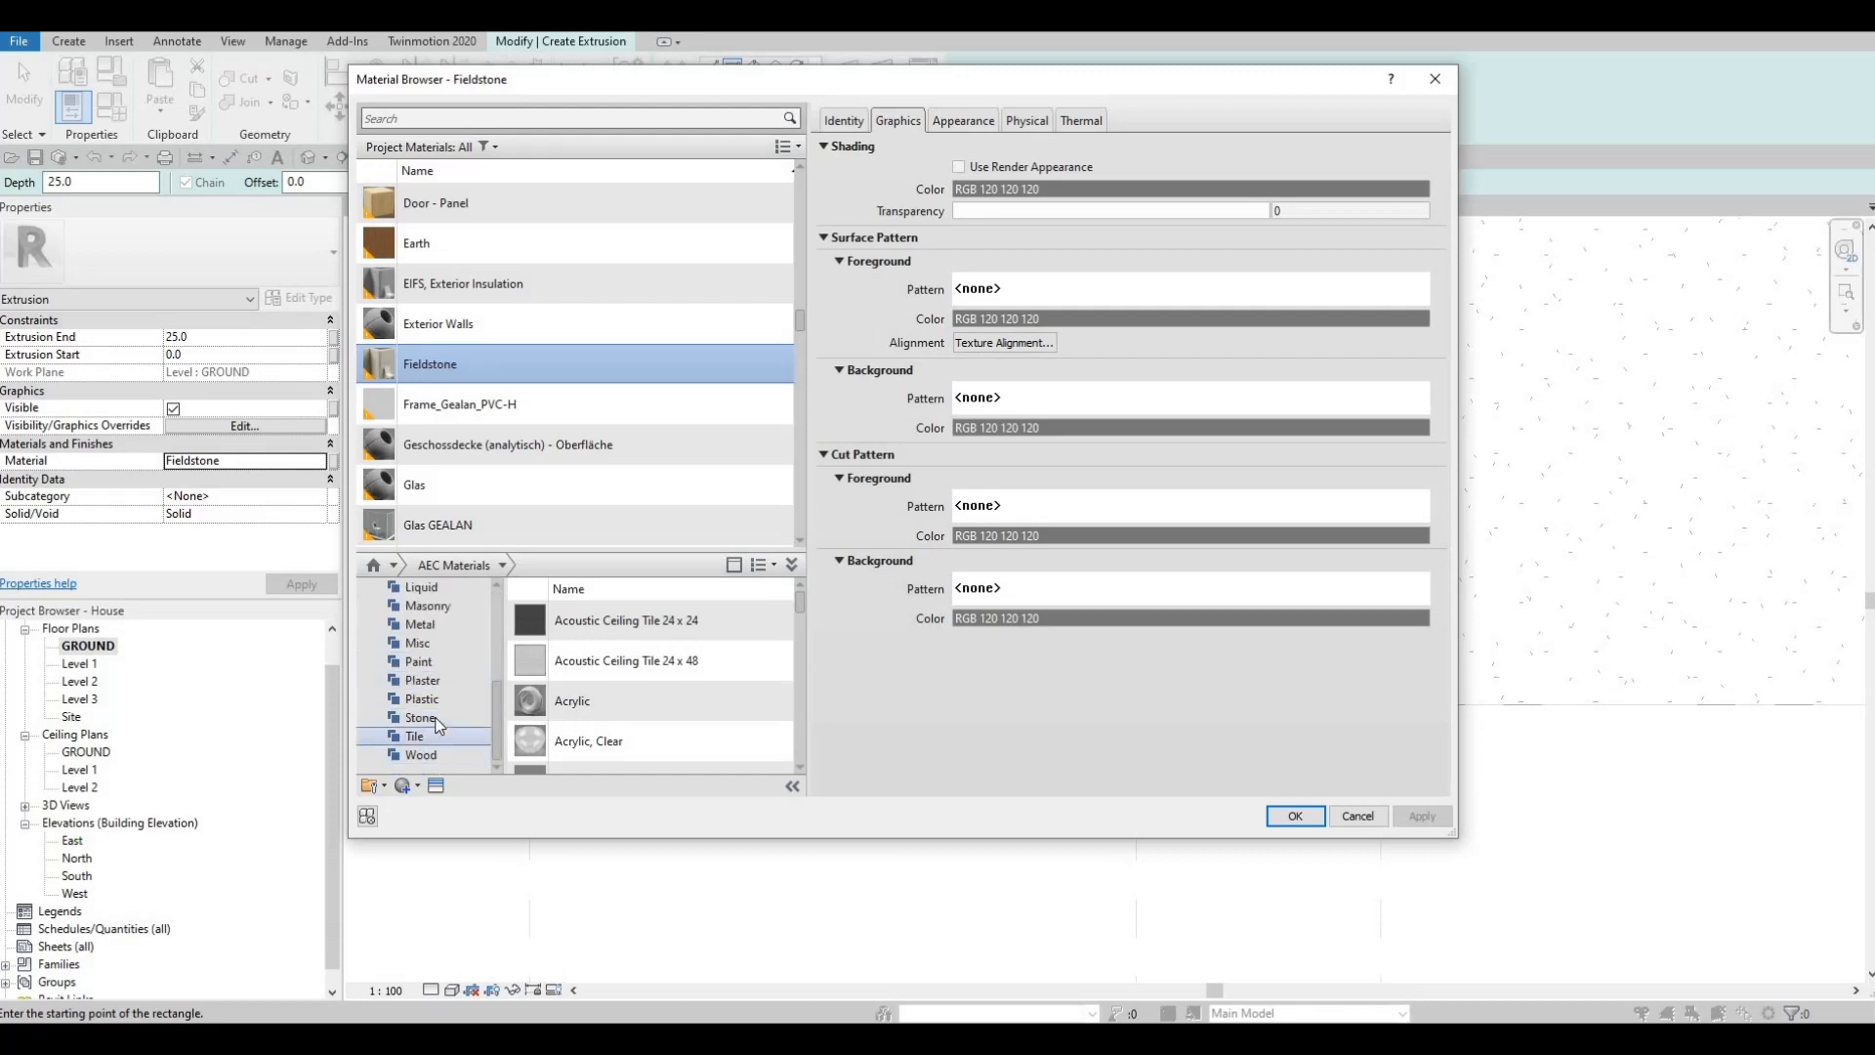
left_click(420, 717)
mouse_move(782, 723)
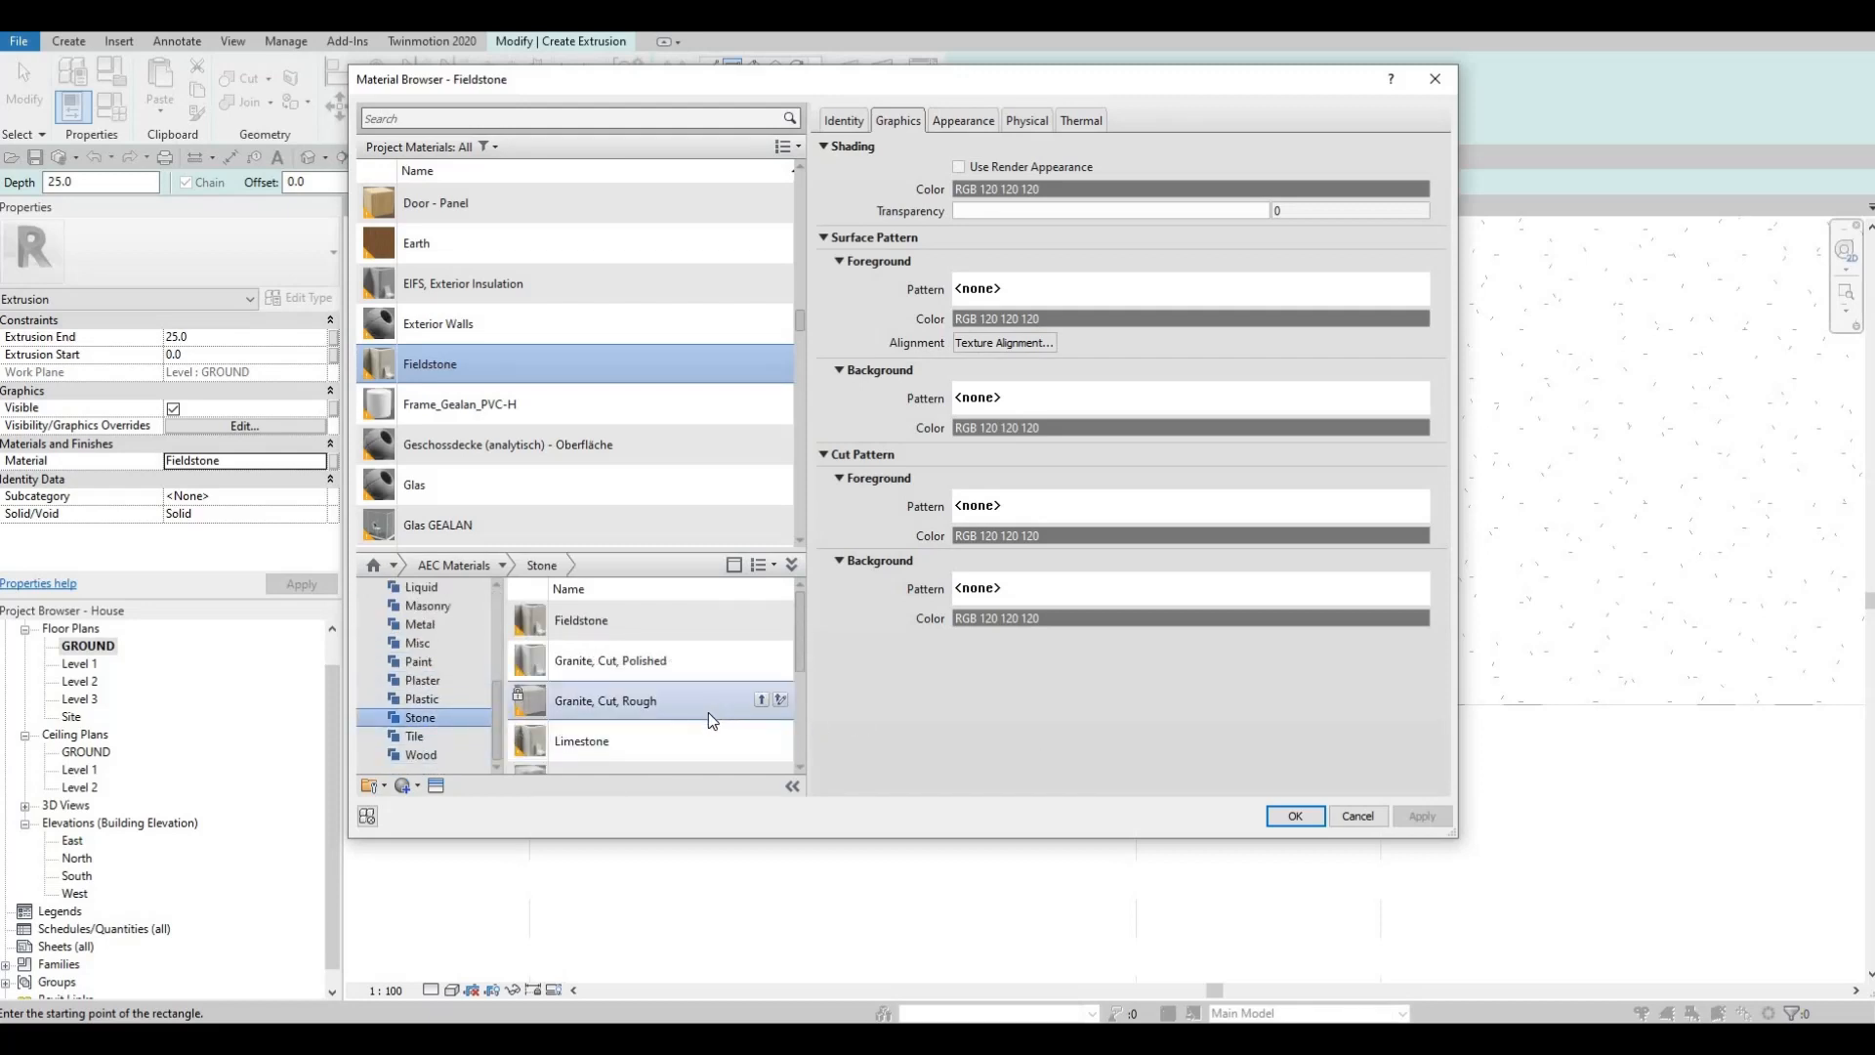
scroll(707, 712, "down", 1)
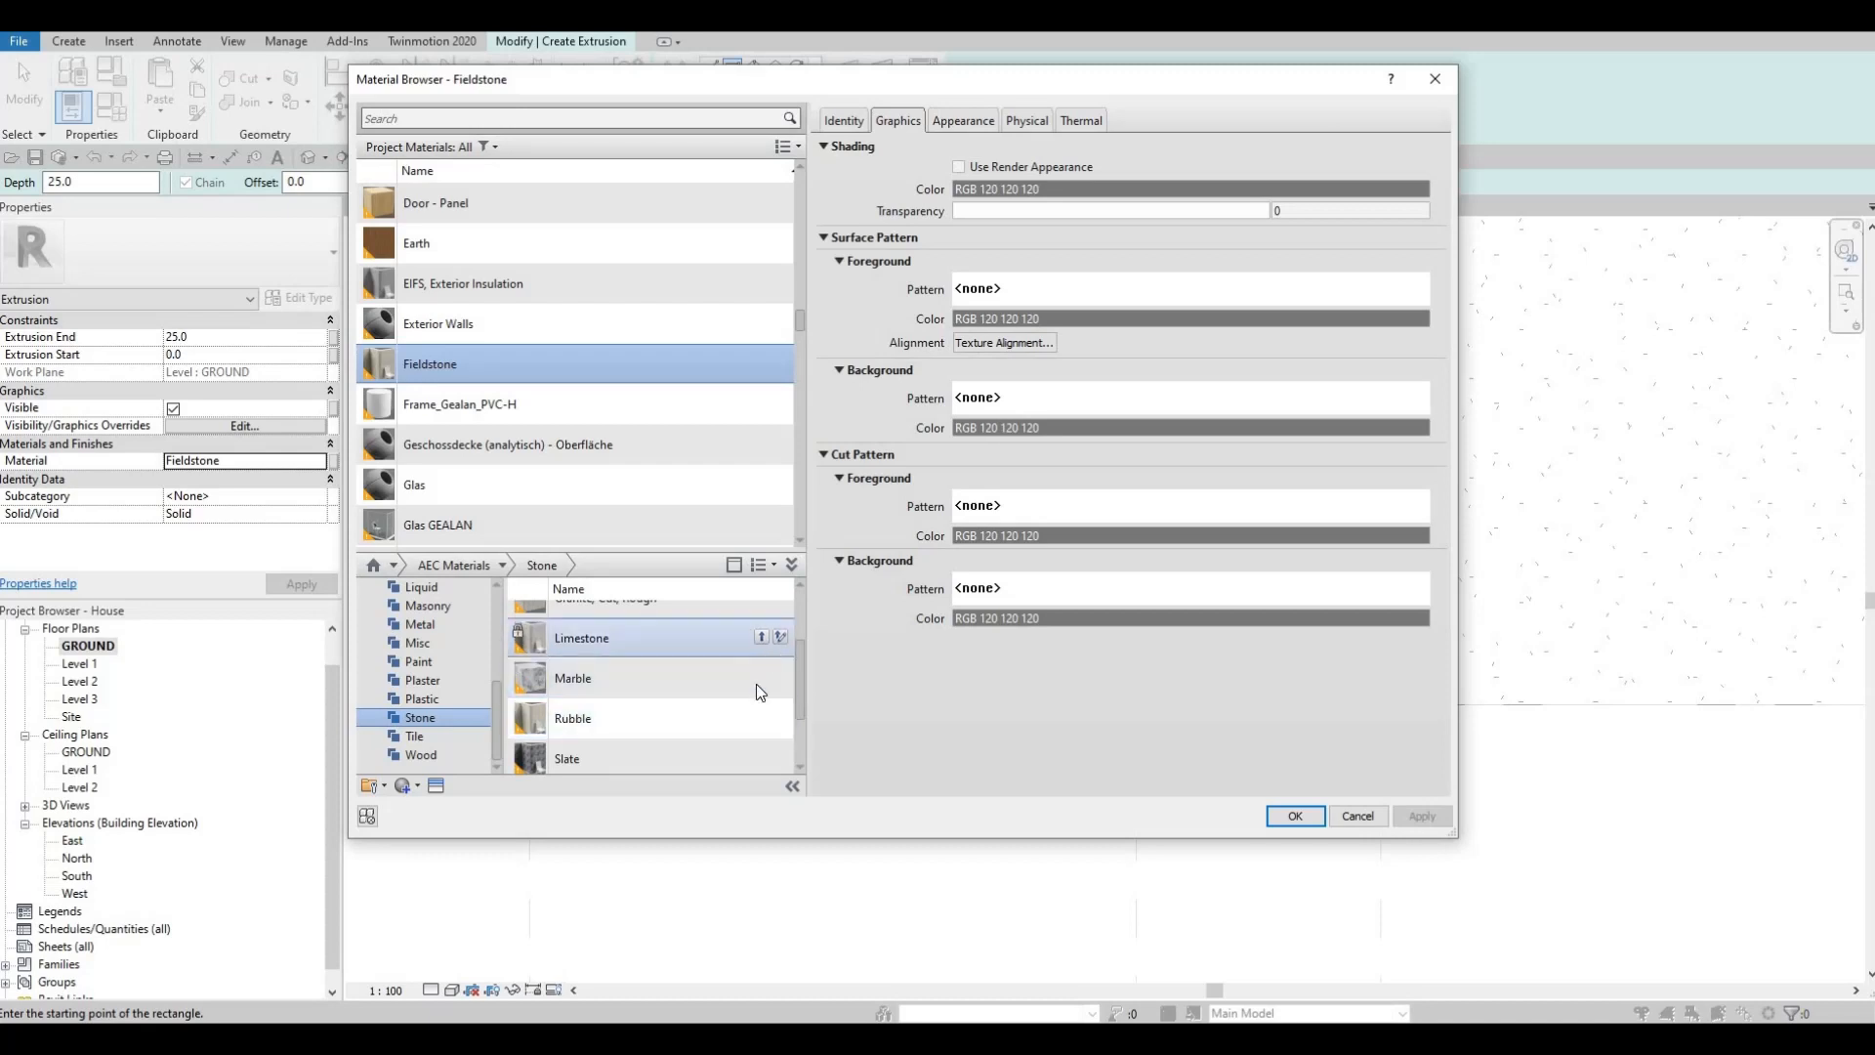
scroll(754, 721, "down", 1)
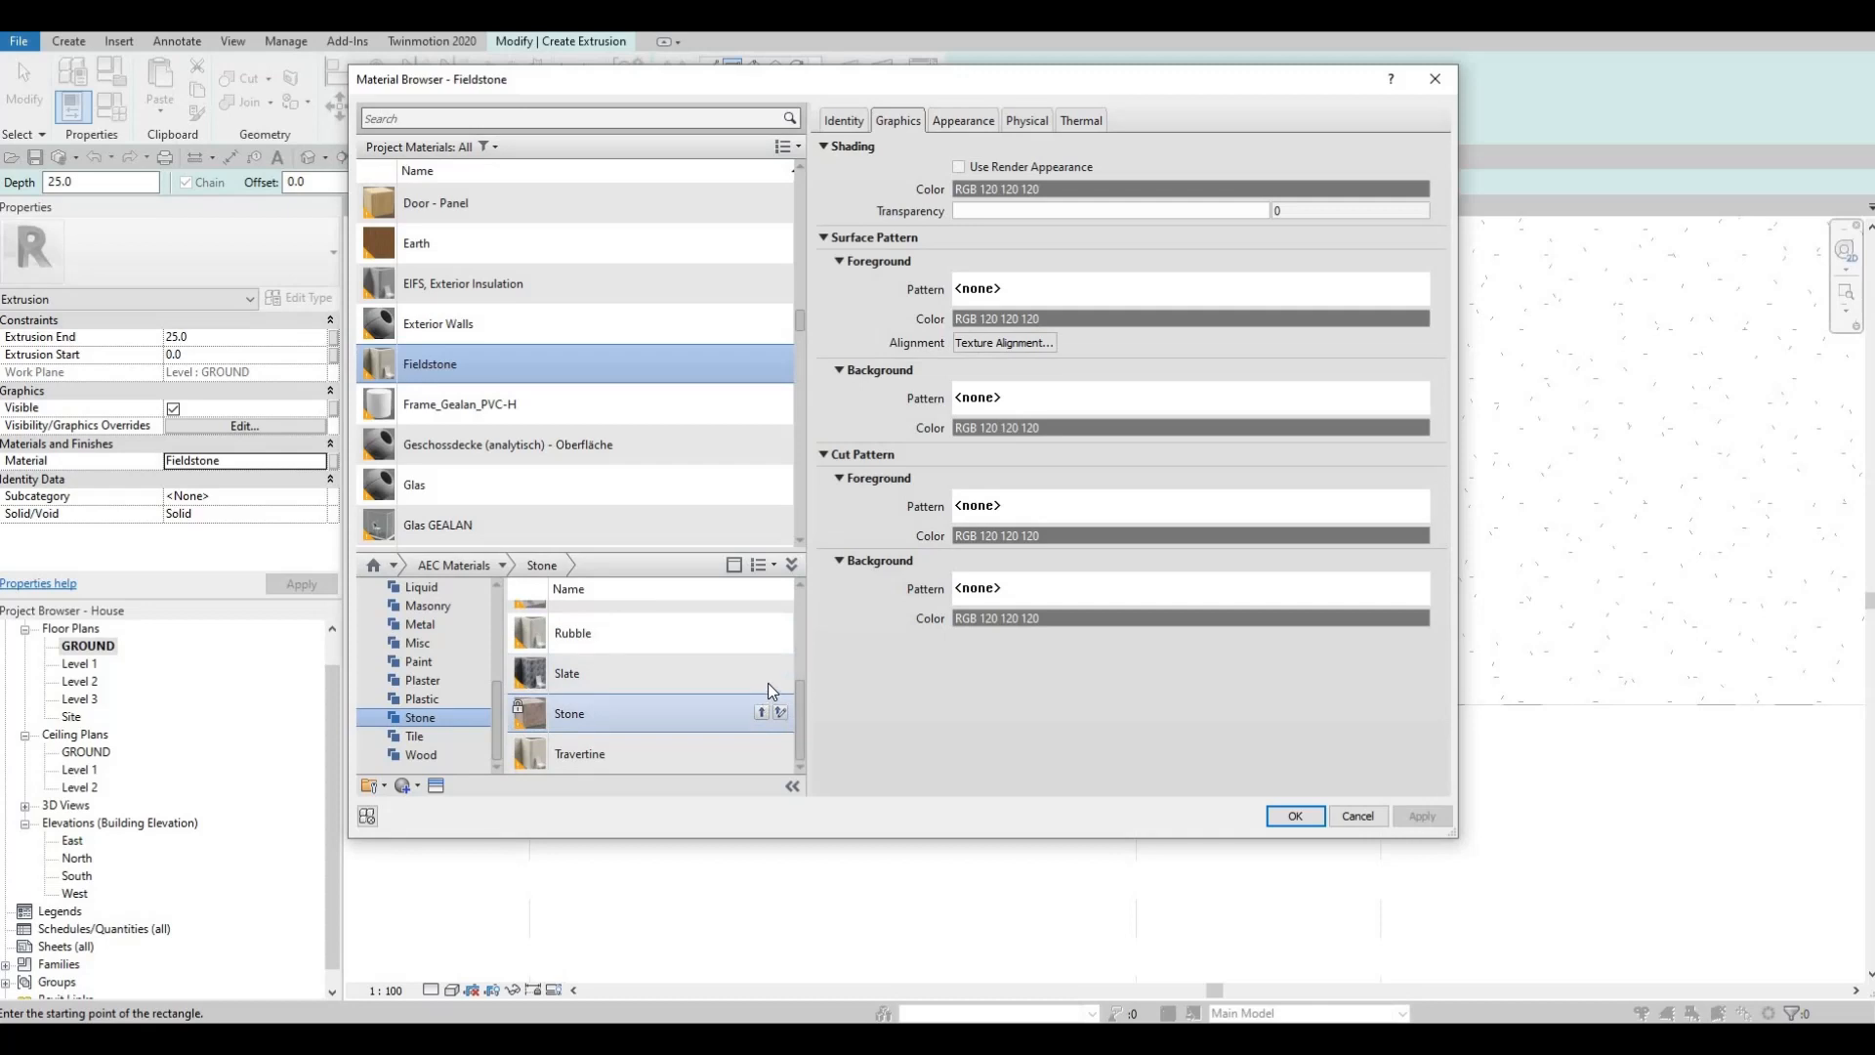
left_click(761, 673)
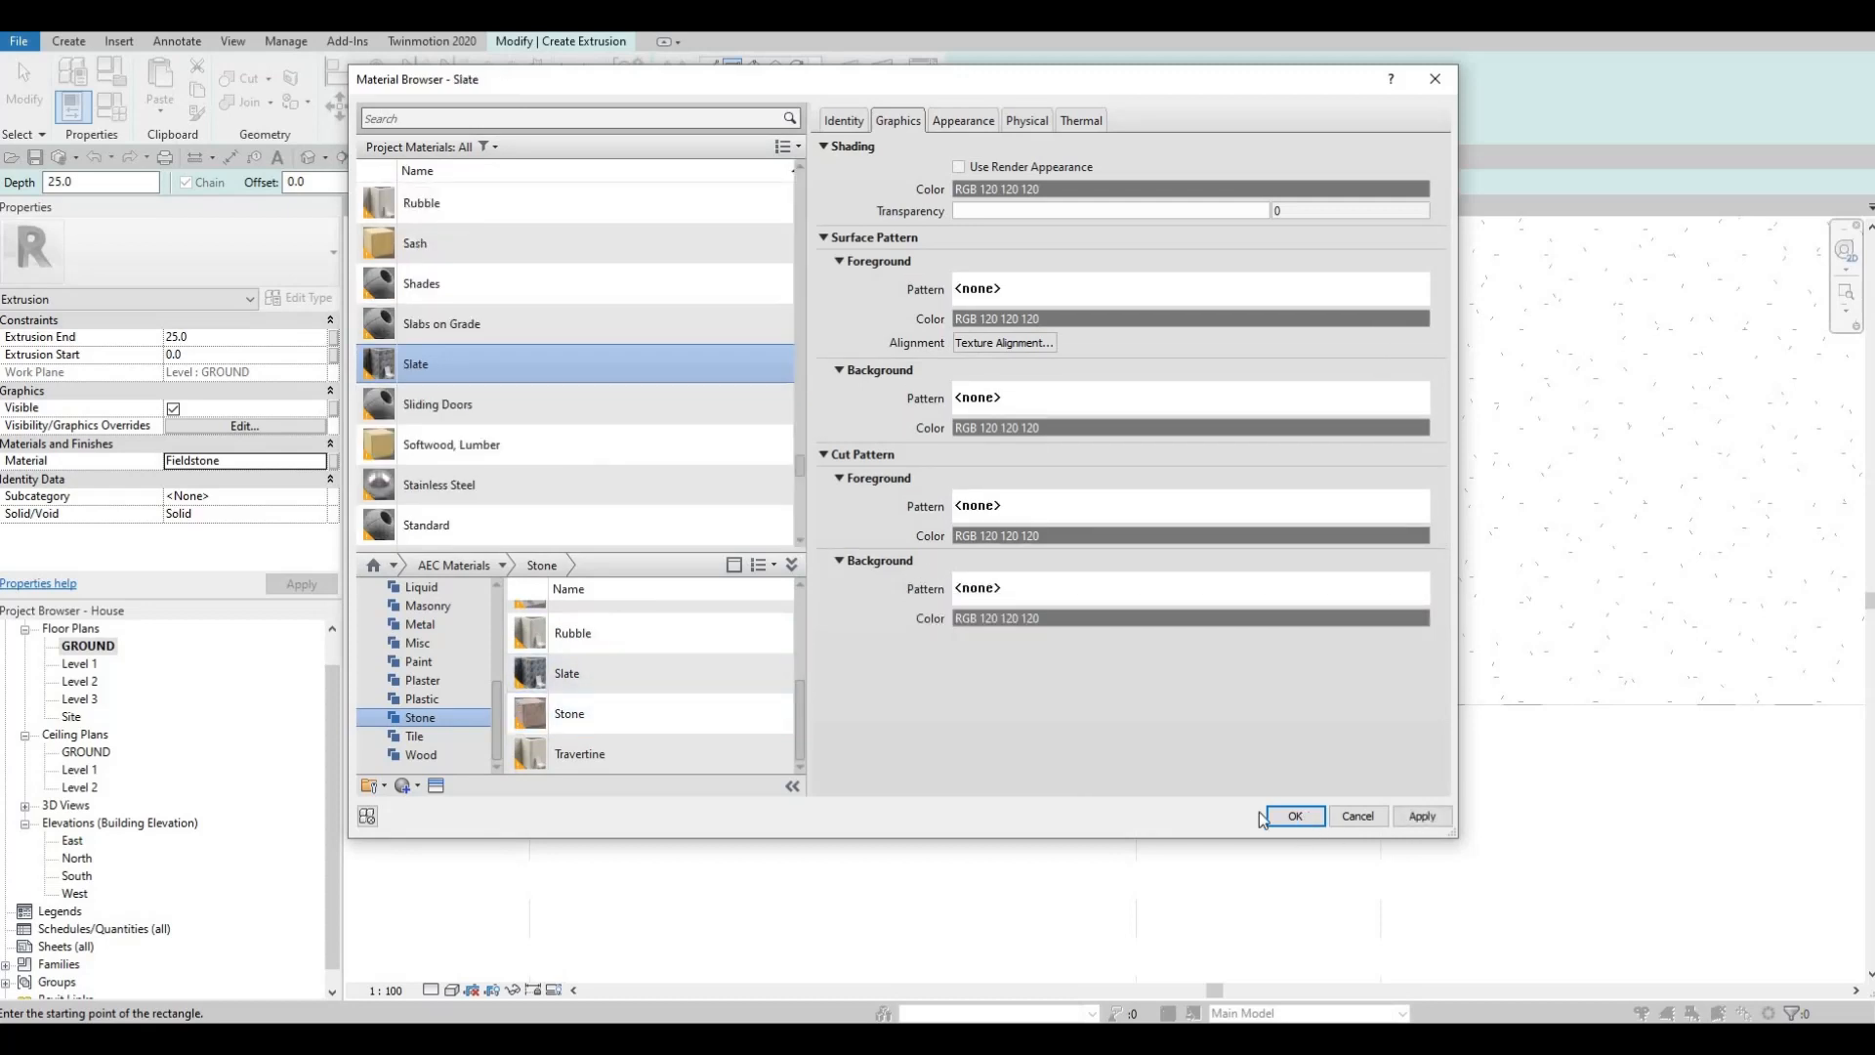
left_click(1270, 816)
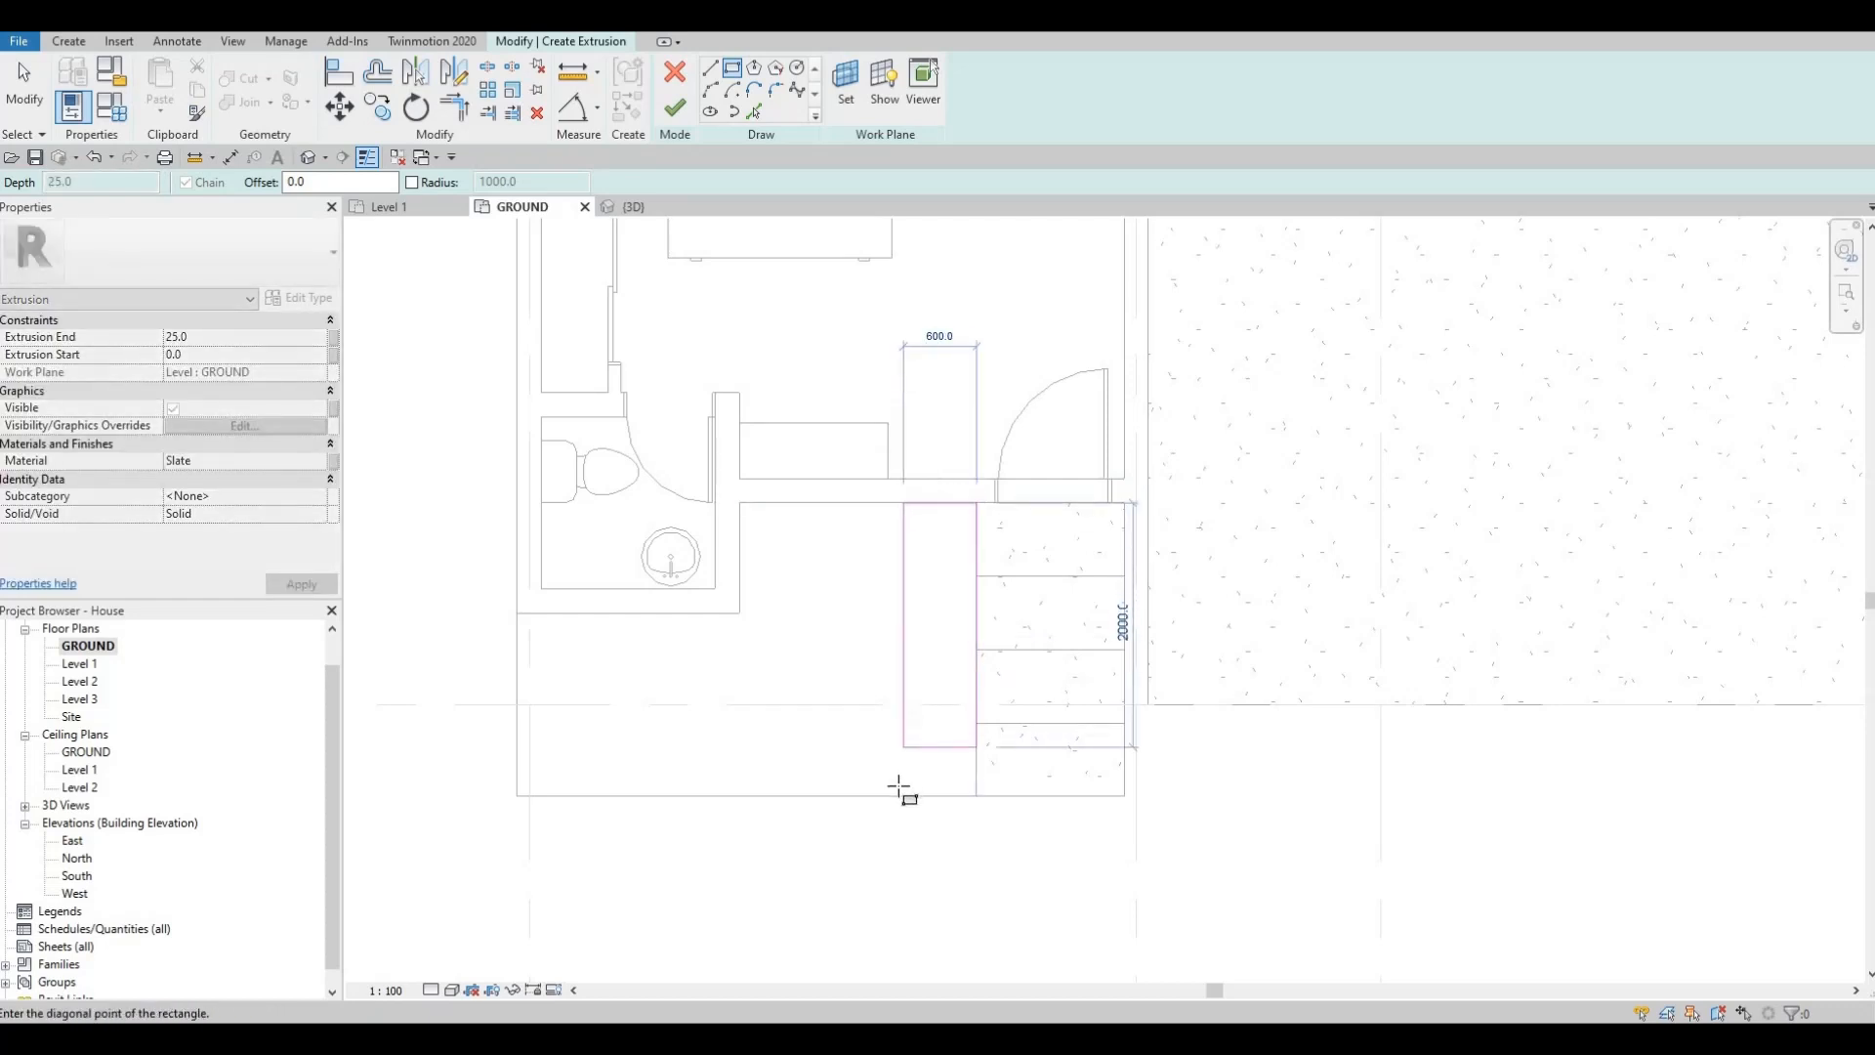
Step: Sketch a rectangle about 650 mm wide against the stairs, from the entrance wall to the floor's outer edge
left_click(879, 436)
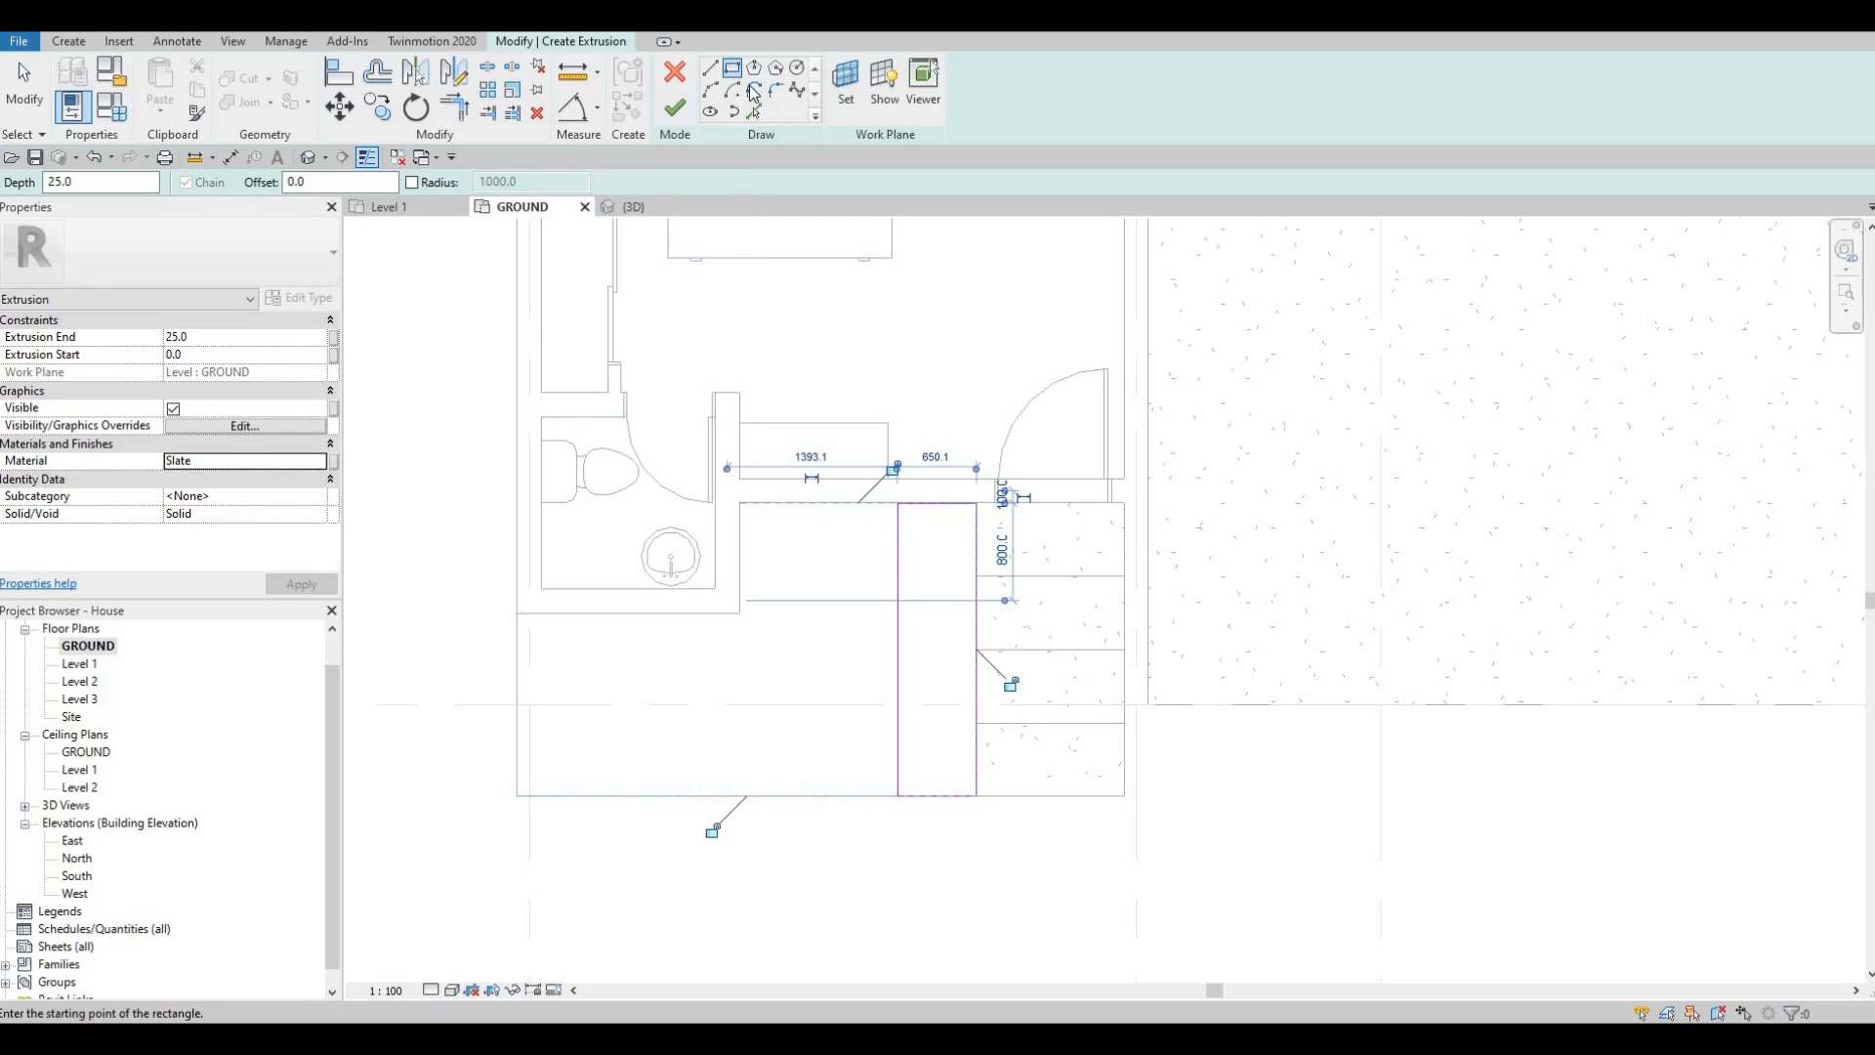
left_click(896, 503)
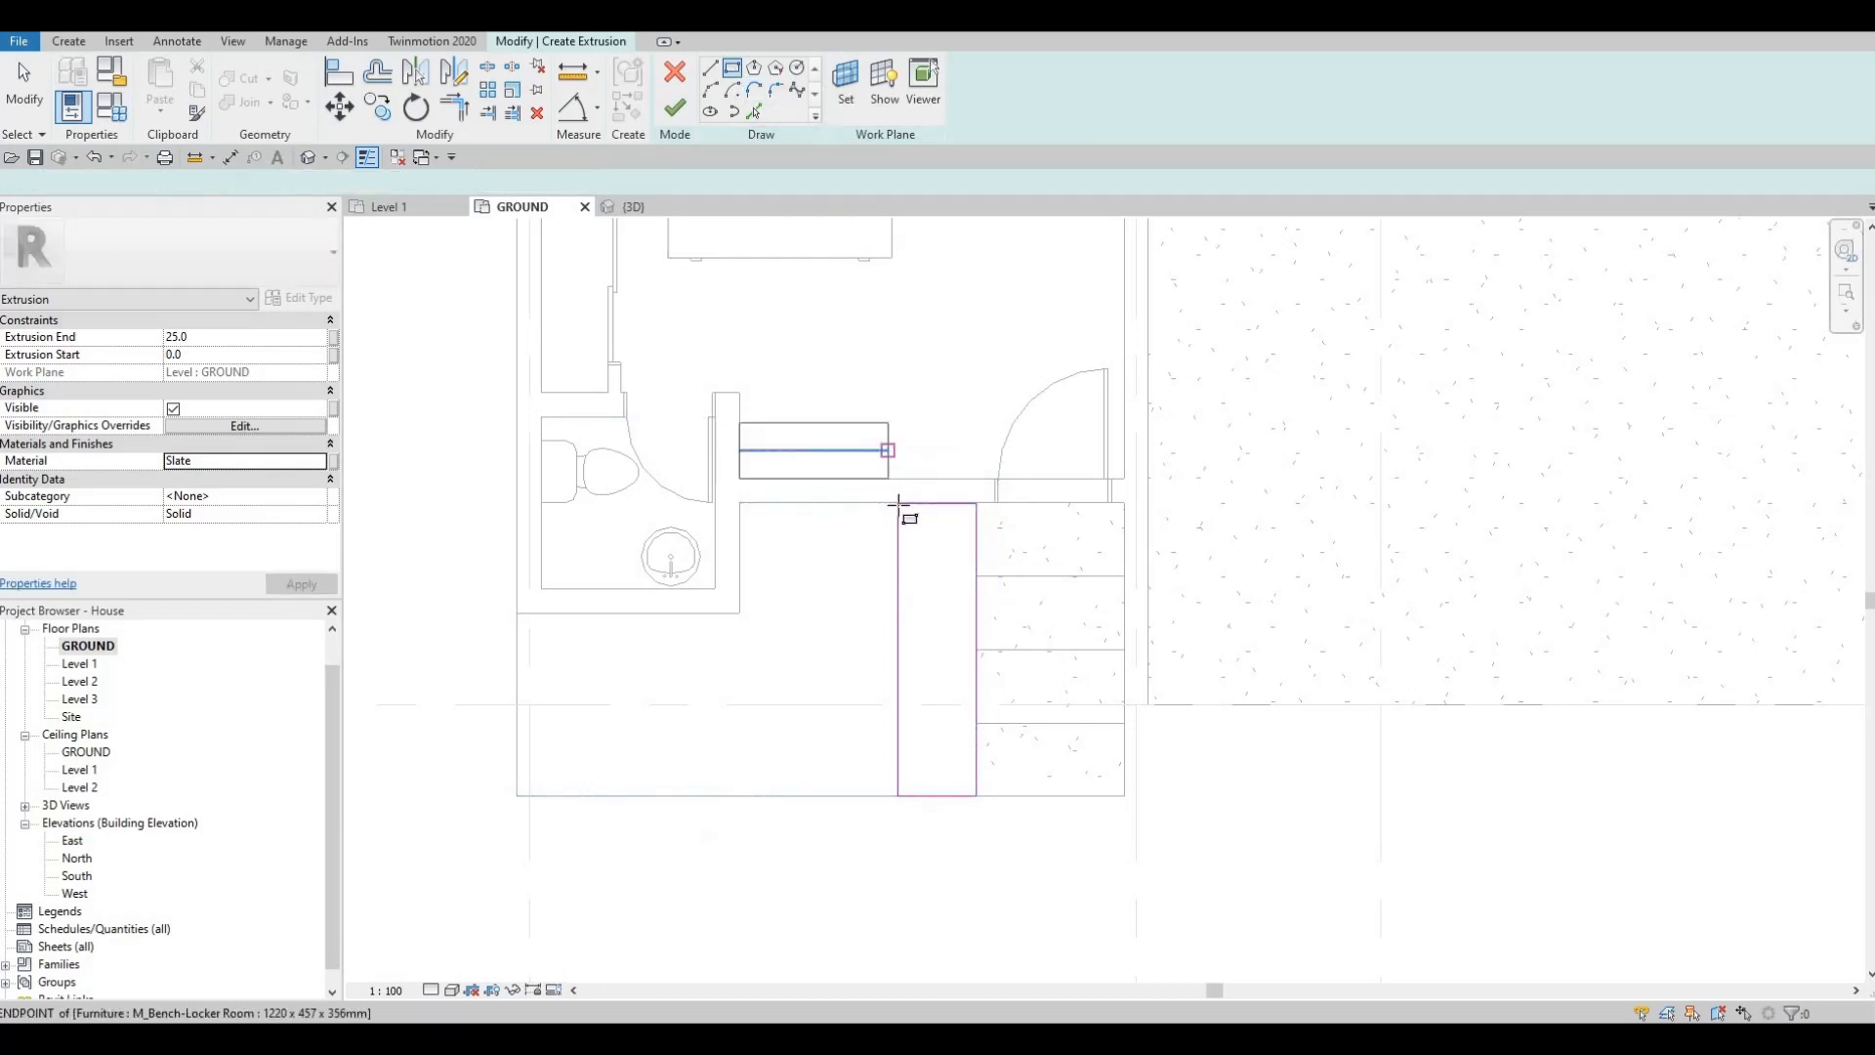
key("Escape")
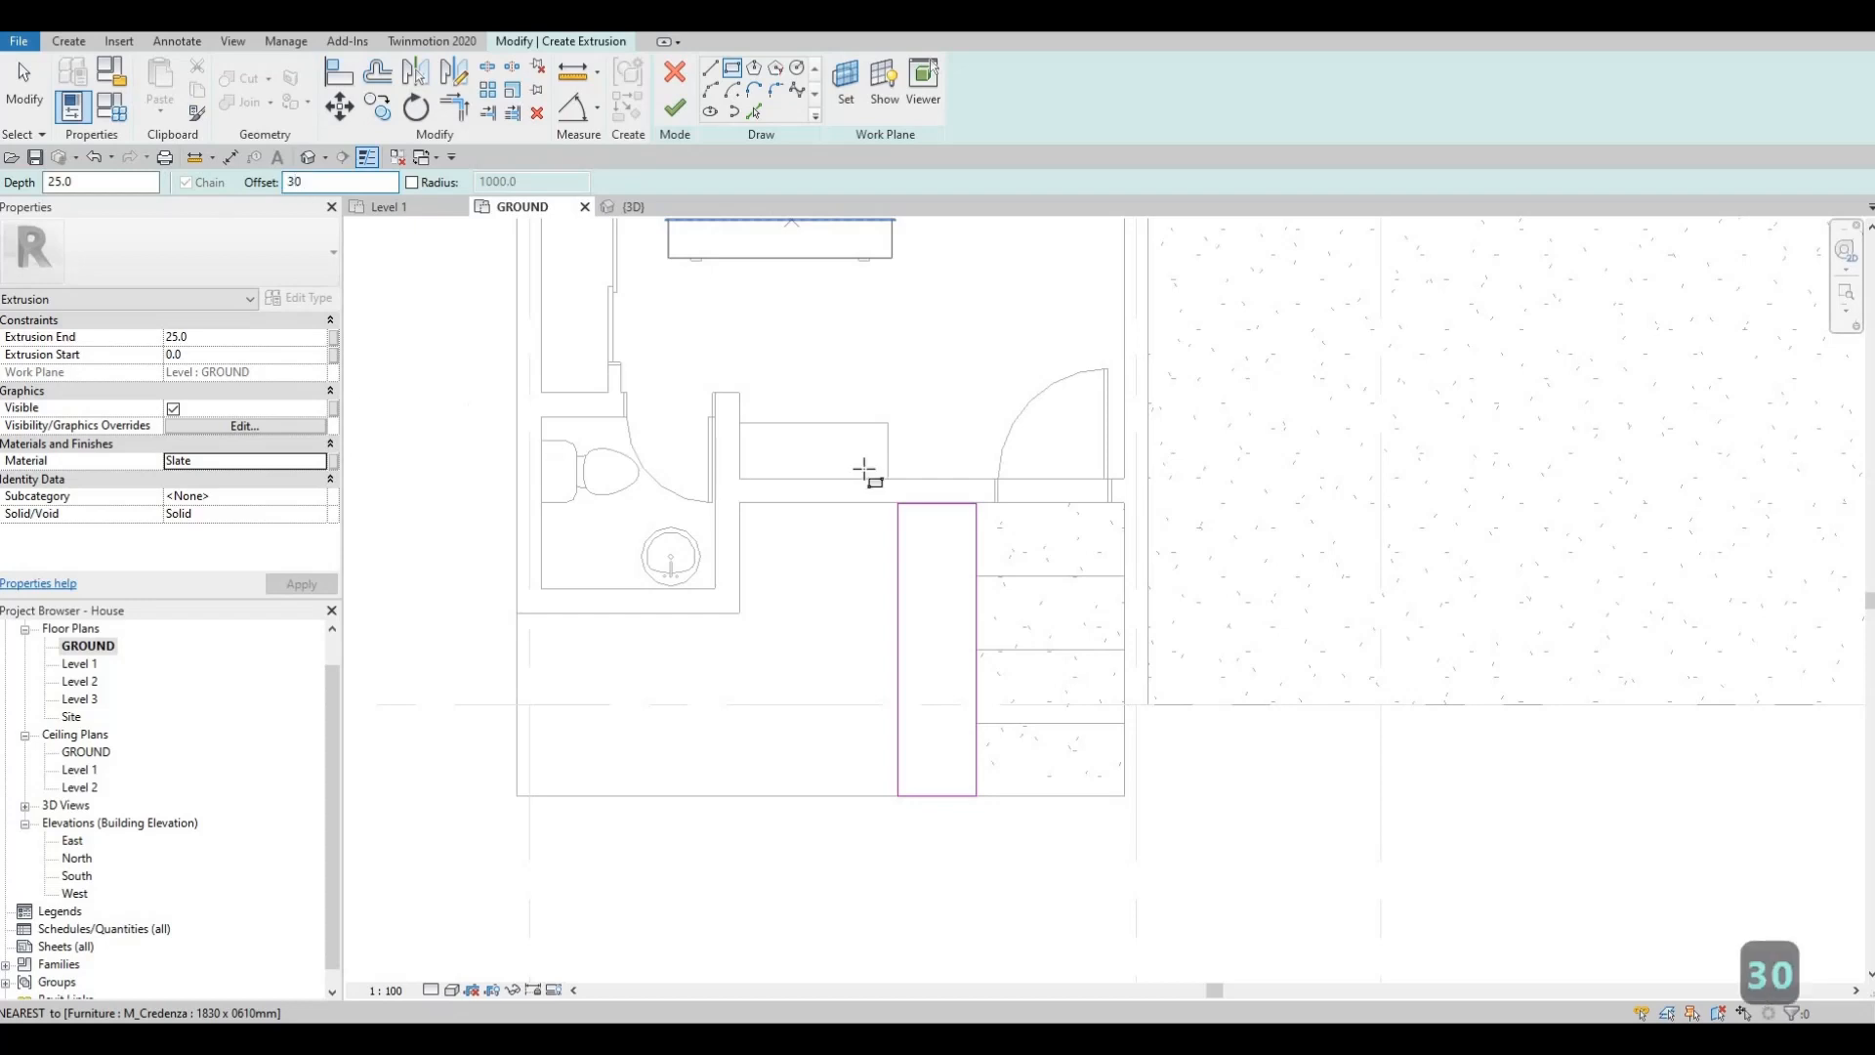
Step: Sketch a second rectangle offset 30 mm inside the first one and finish the extrusion
scroll(898, 502, "up", 2)
left_click(899, 503)
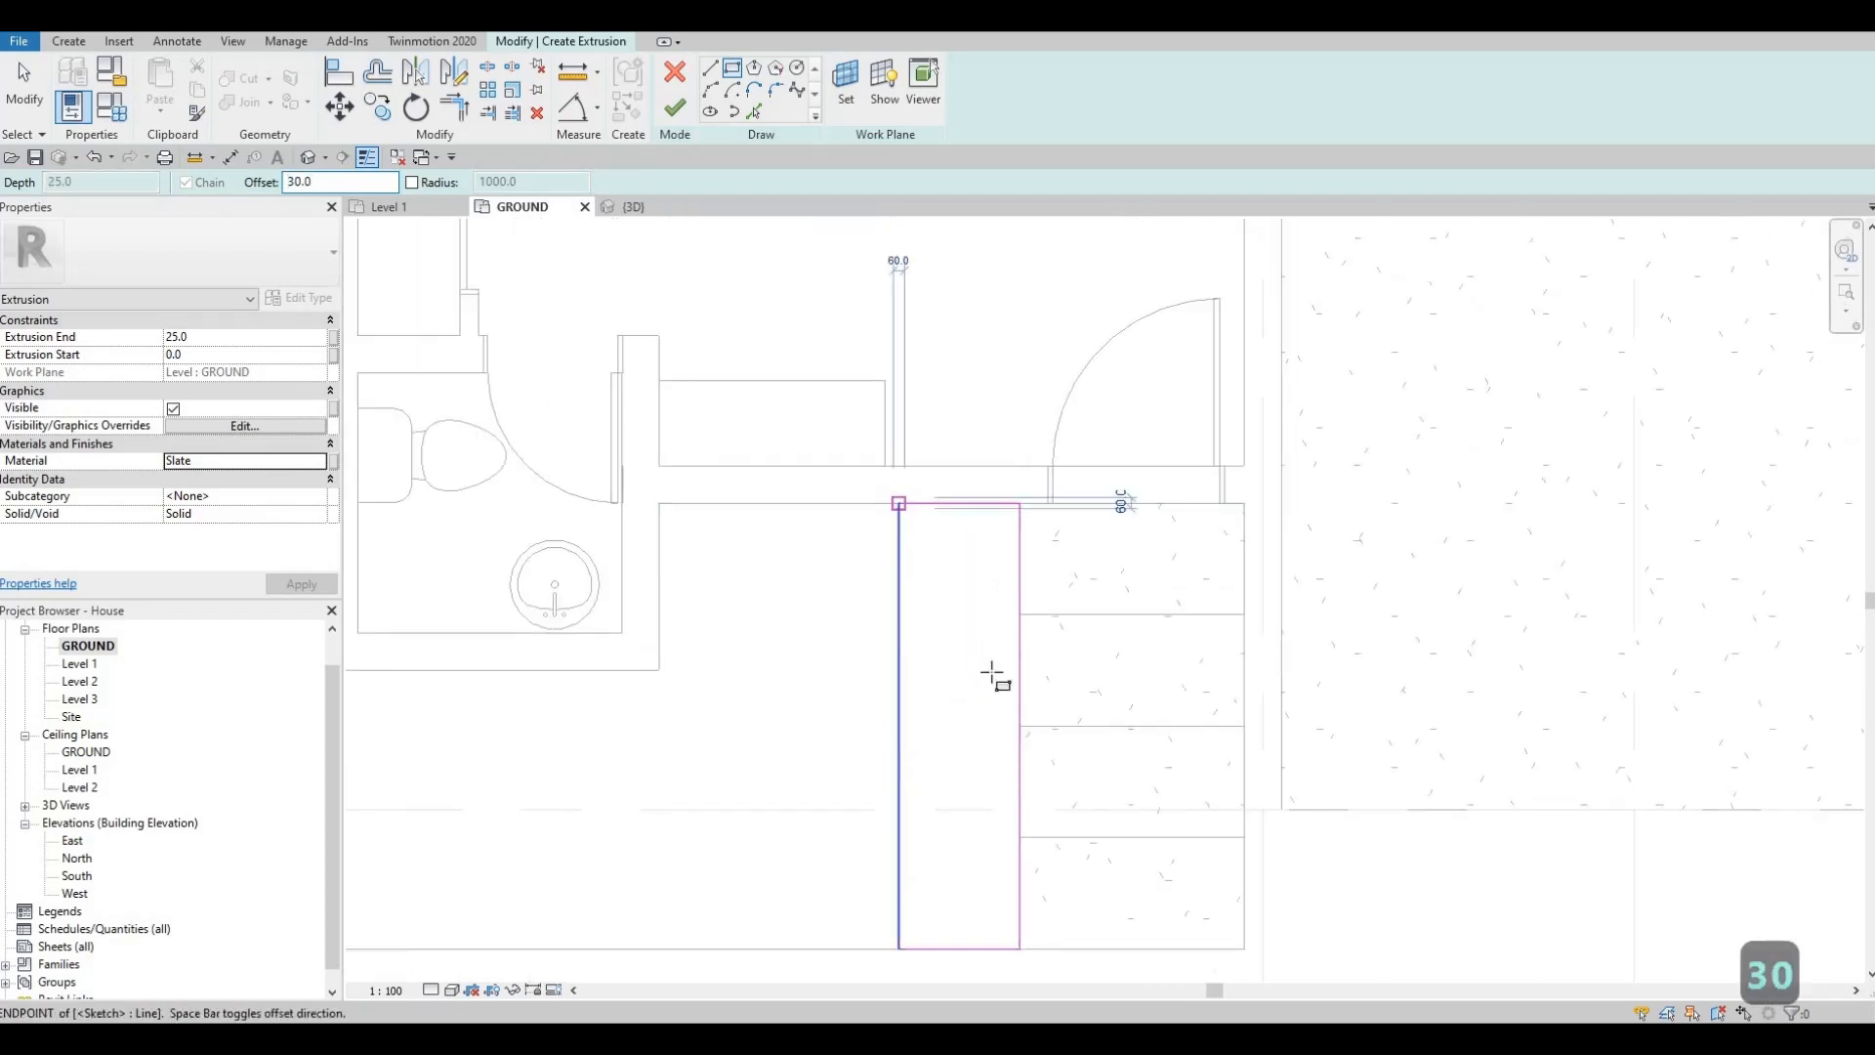
key("space")
middle_click_drag(987, 677, 953, 414)
scroll(991, 646, "up", 2)
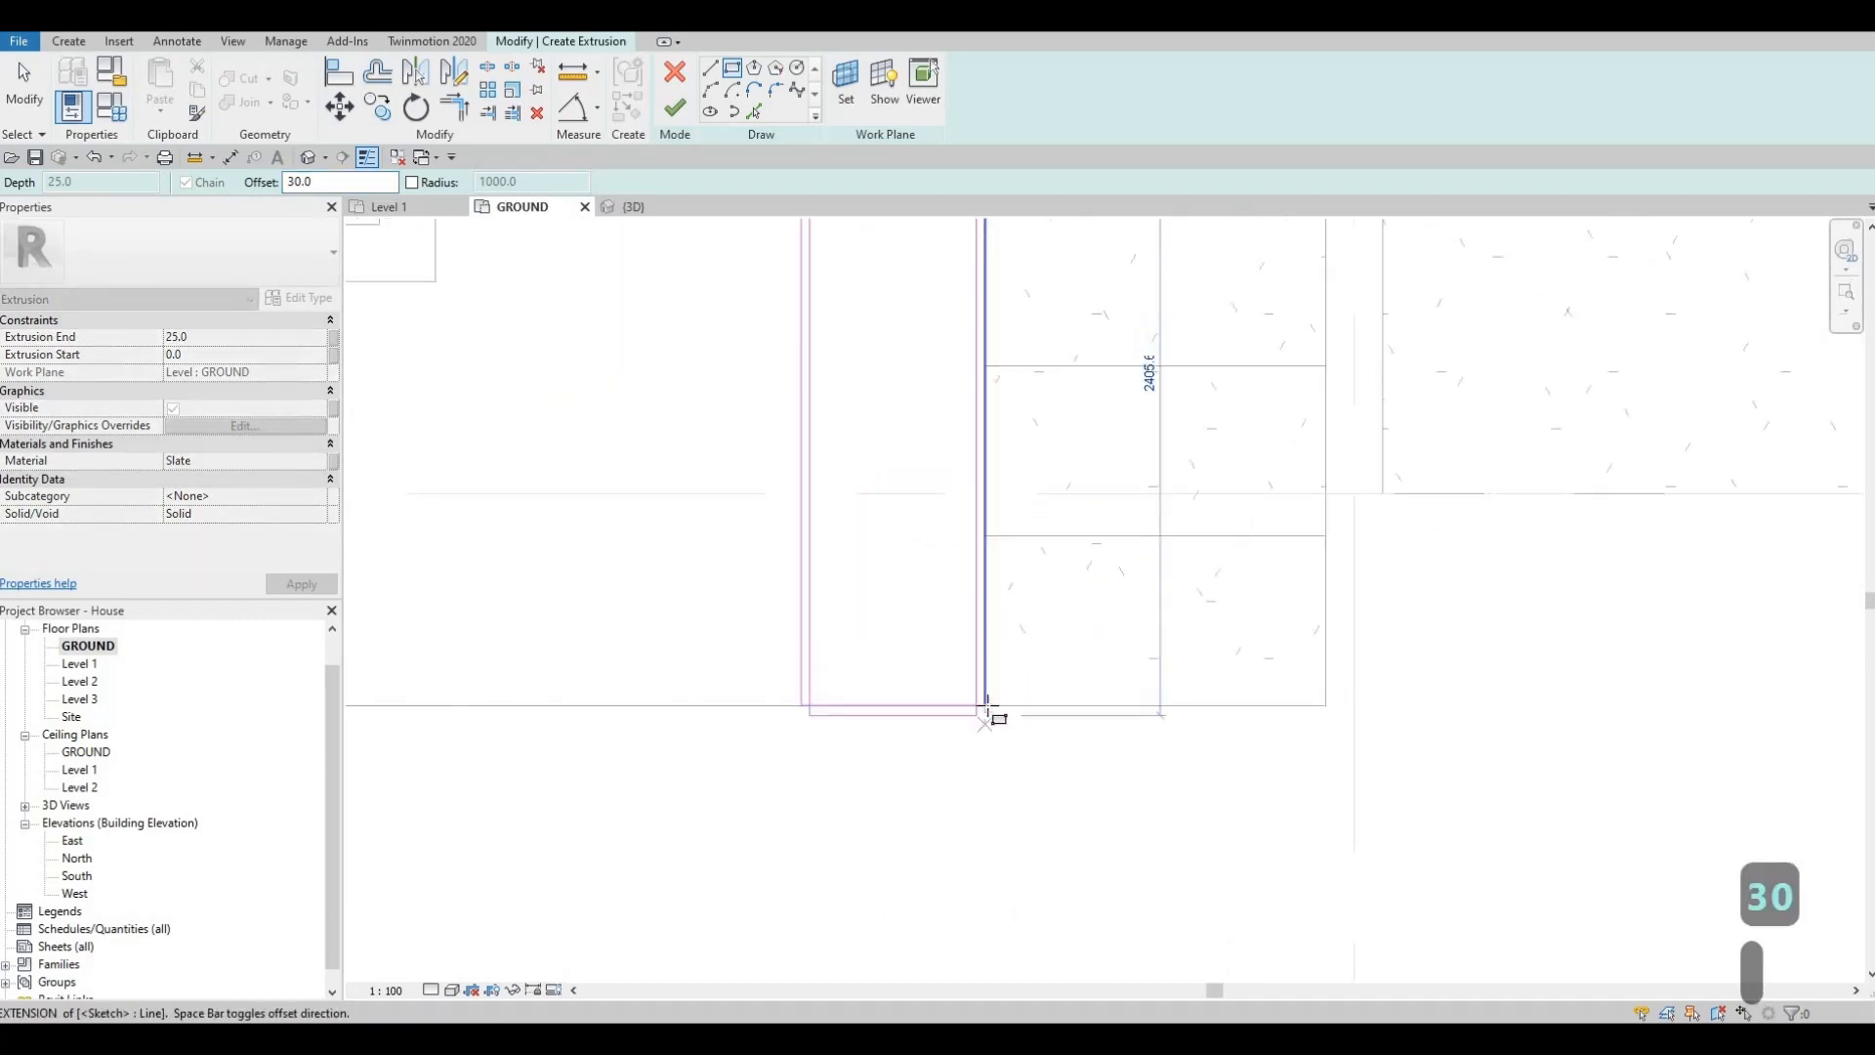
left_click(986, 710)
scroll(921, 566, "down", 2)
key("Escape")
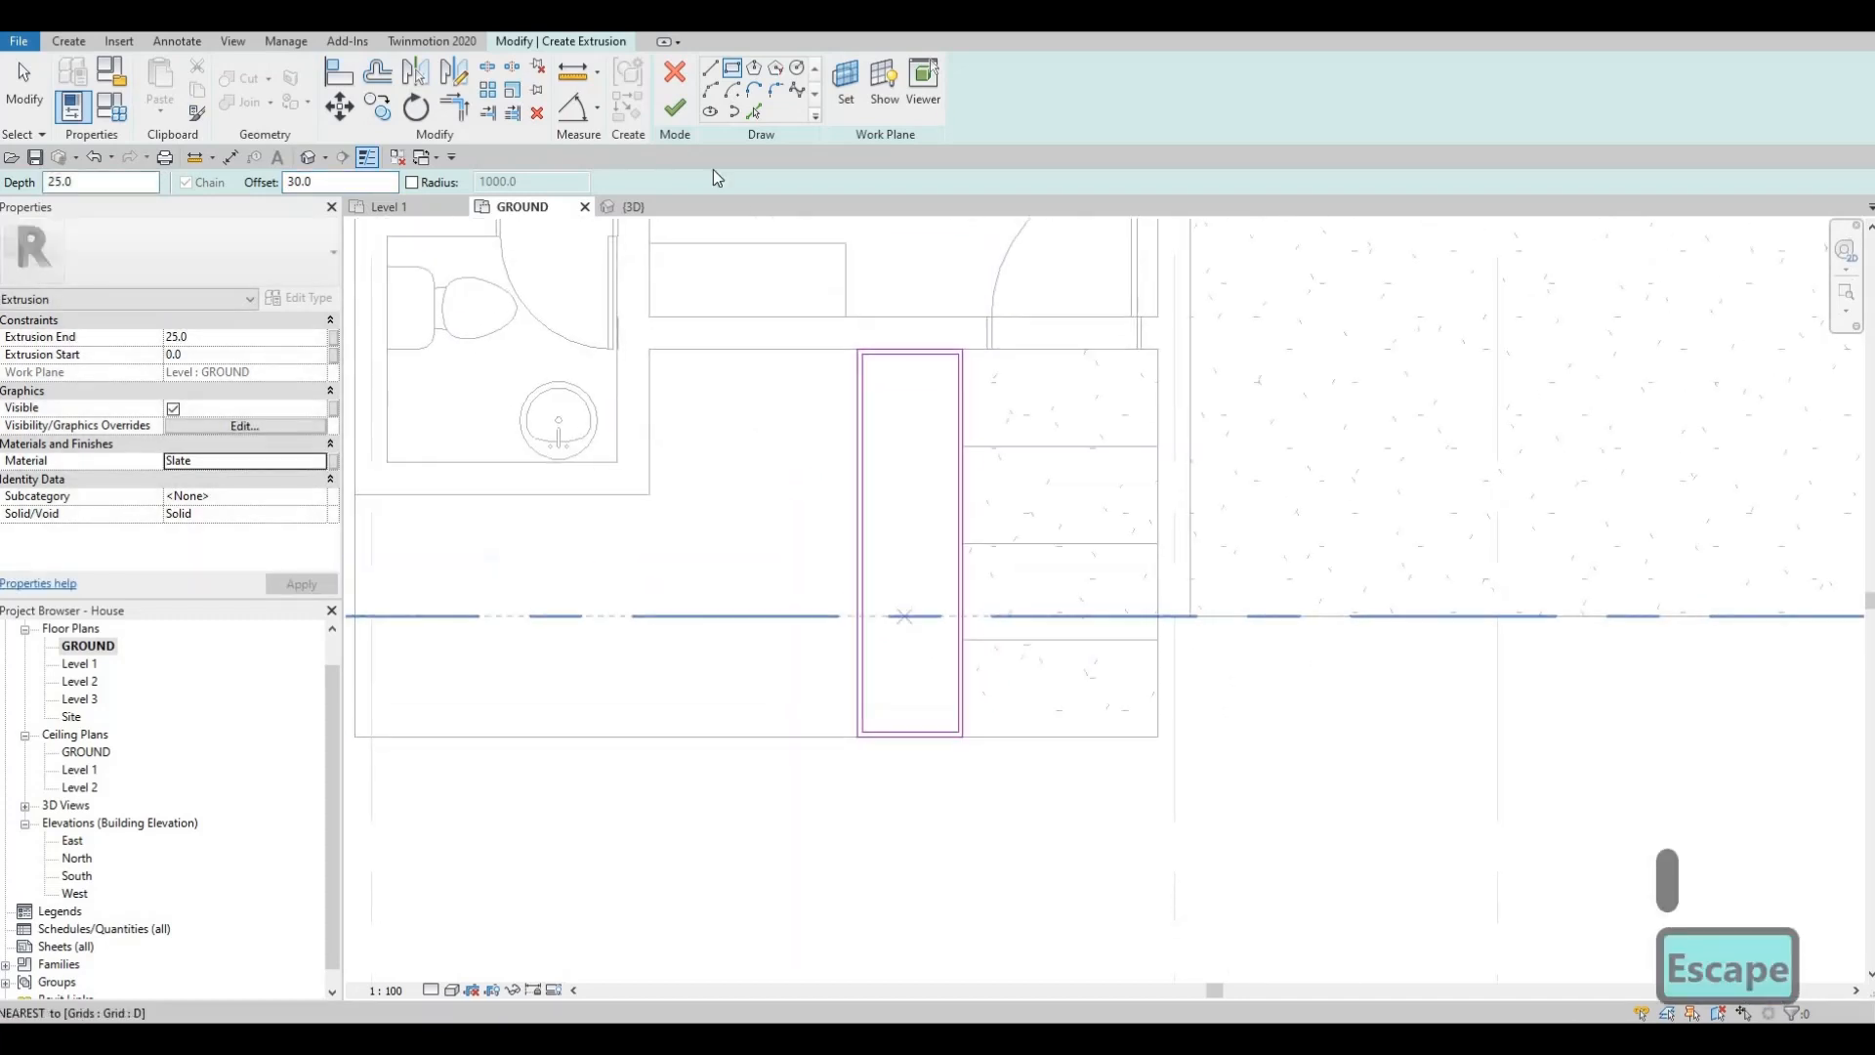
left_click(677, 111)
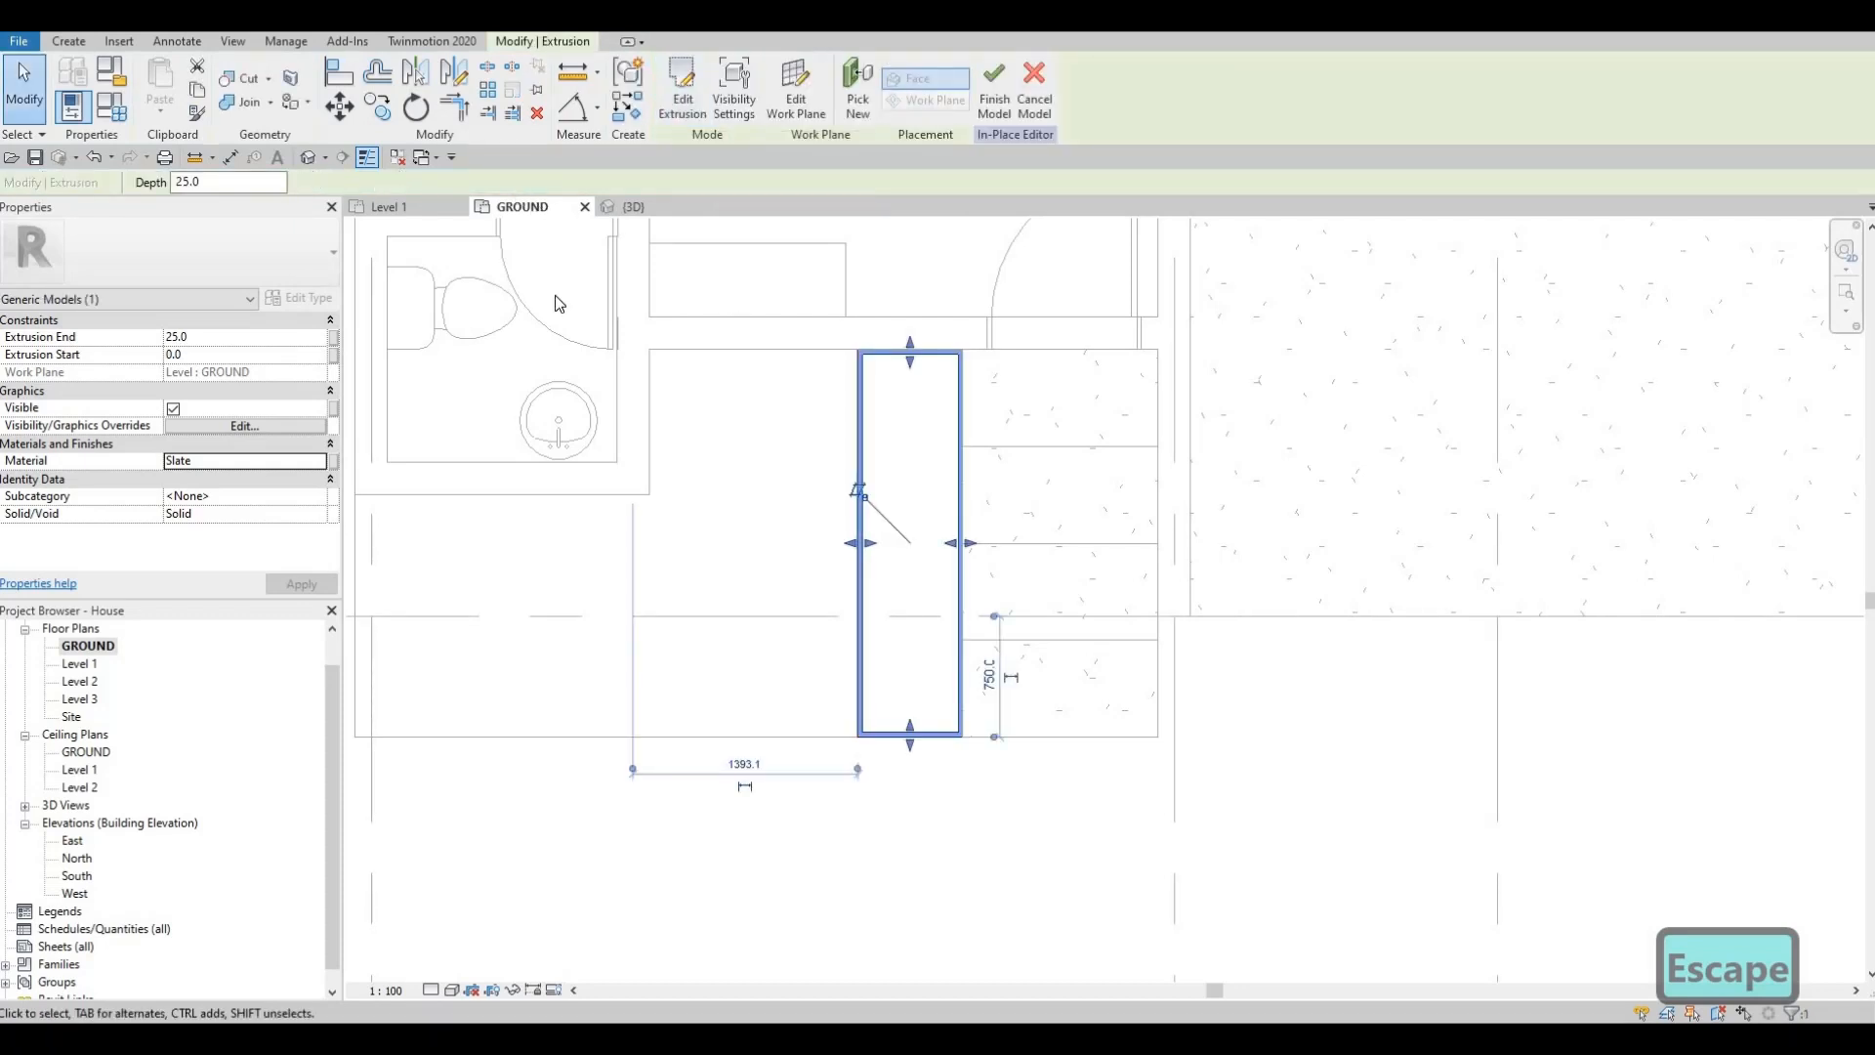
Step: In the 3D view, stretch the hollow slate extrusion upward to slightly above the top of the entrance stairs
middle_click_drag(870, 540, 915, 530, "shift")
scroll(915, 529, "up", 1)
key("Escape")
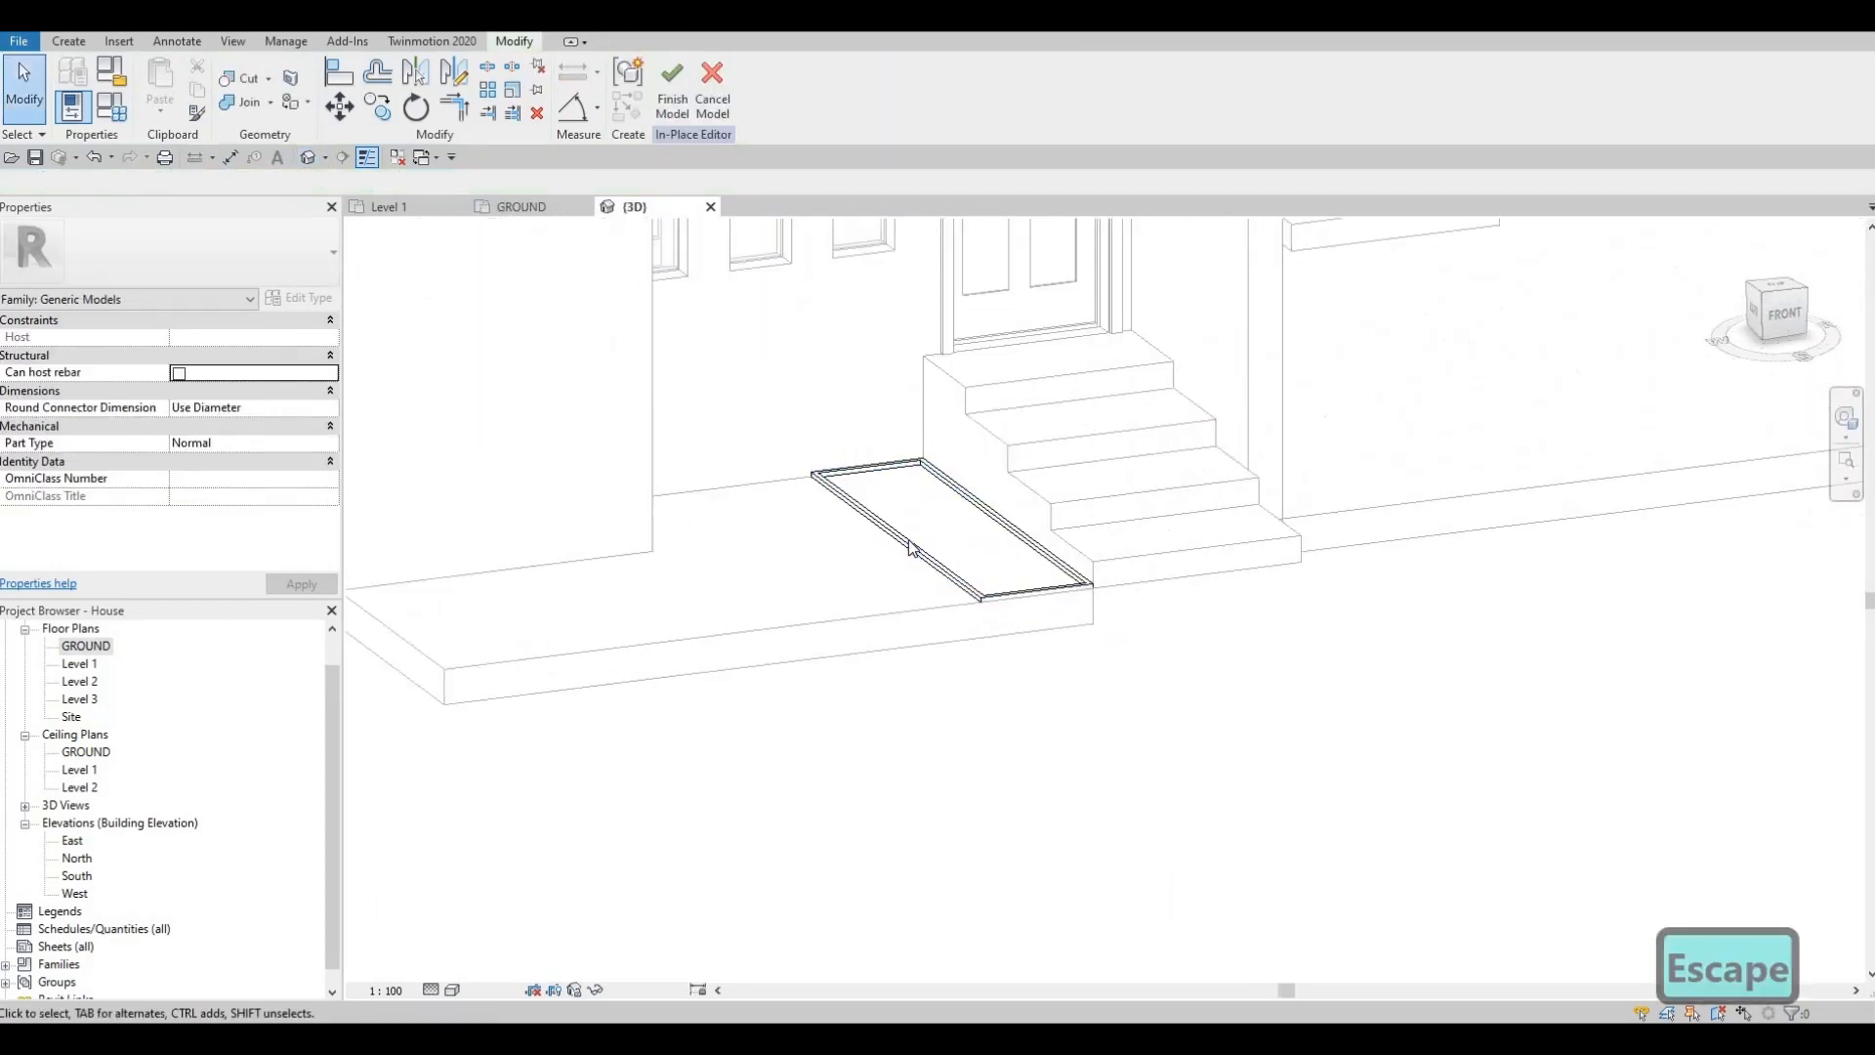
left_click(950, 507)
left_click_drag(953, 508, 957, 418)
key("Escape")
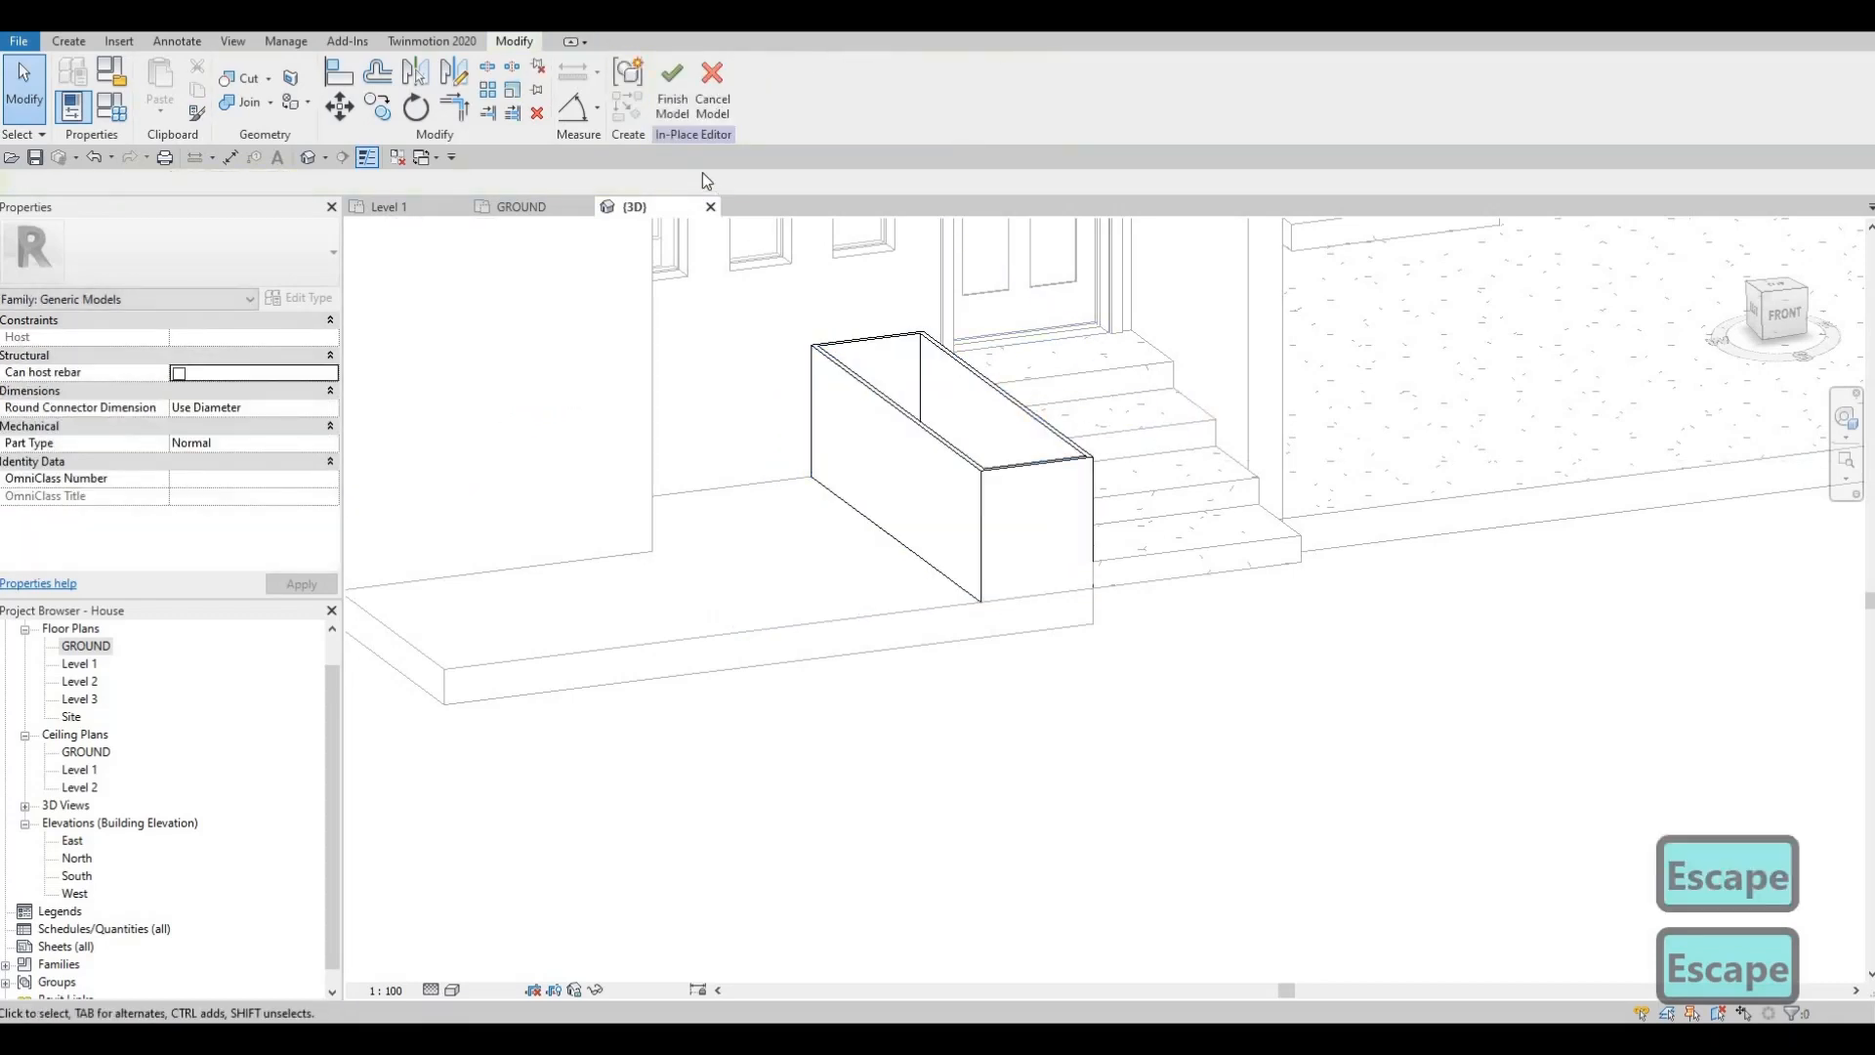
Step: In the GROUND floor plan, start another extrusion and set its material to Grass
double_click(104, 650)
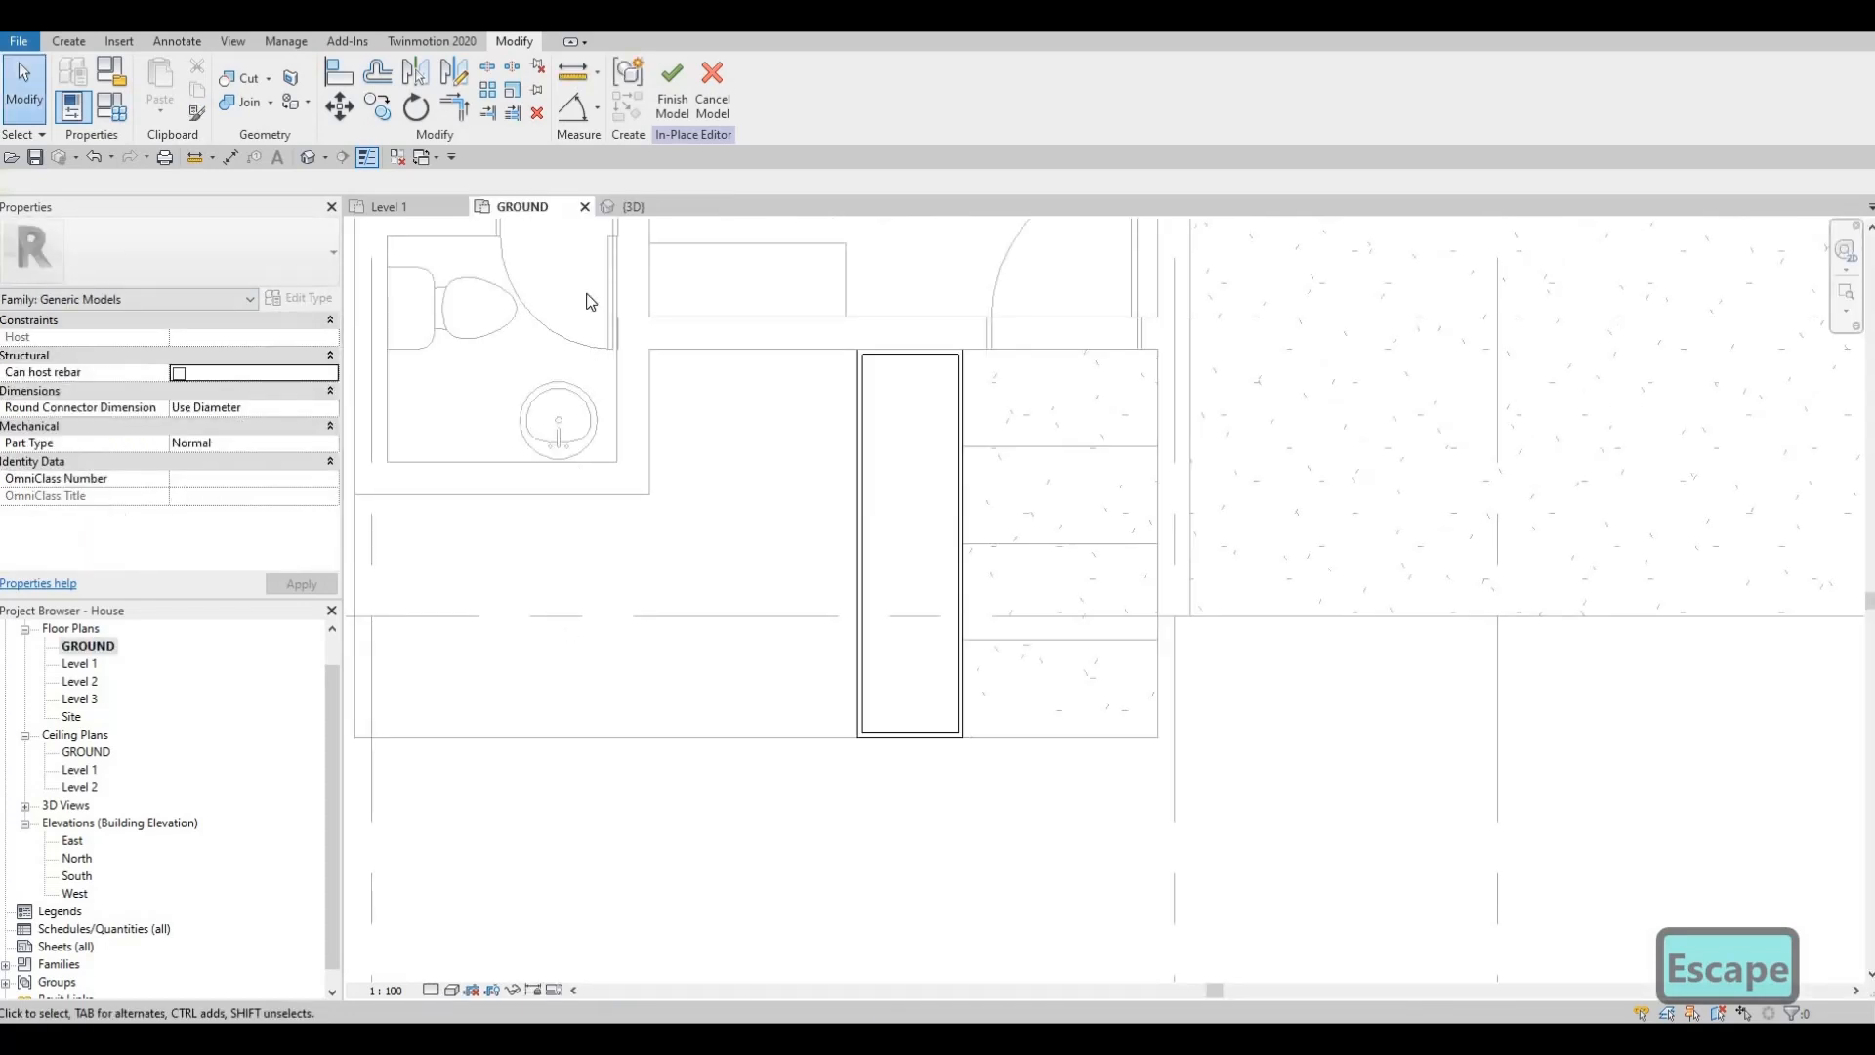
key("Escape")
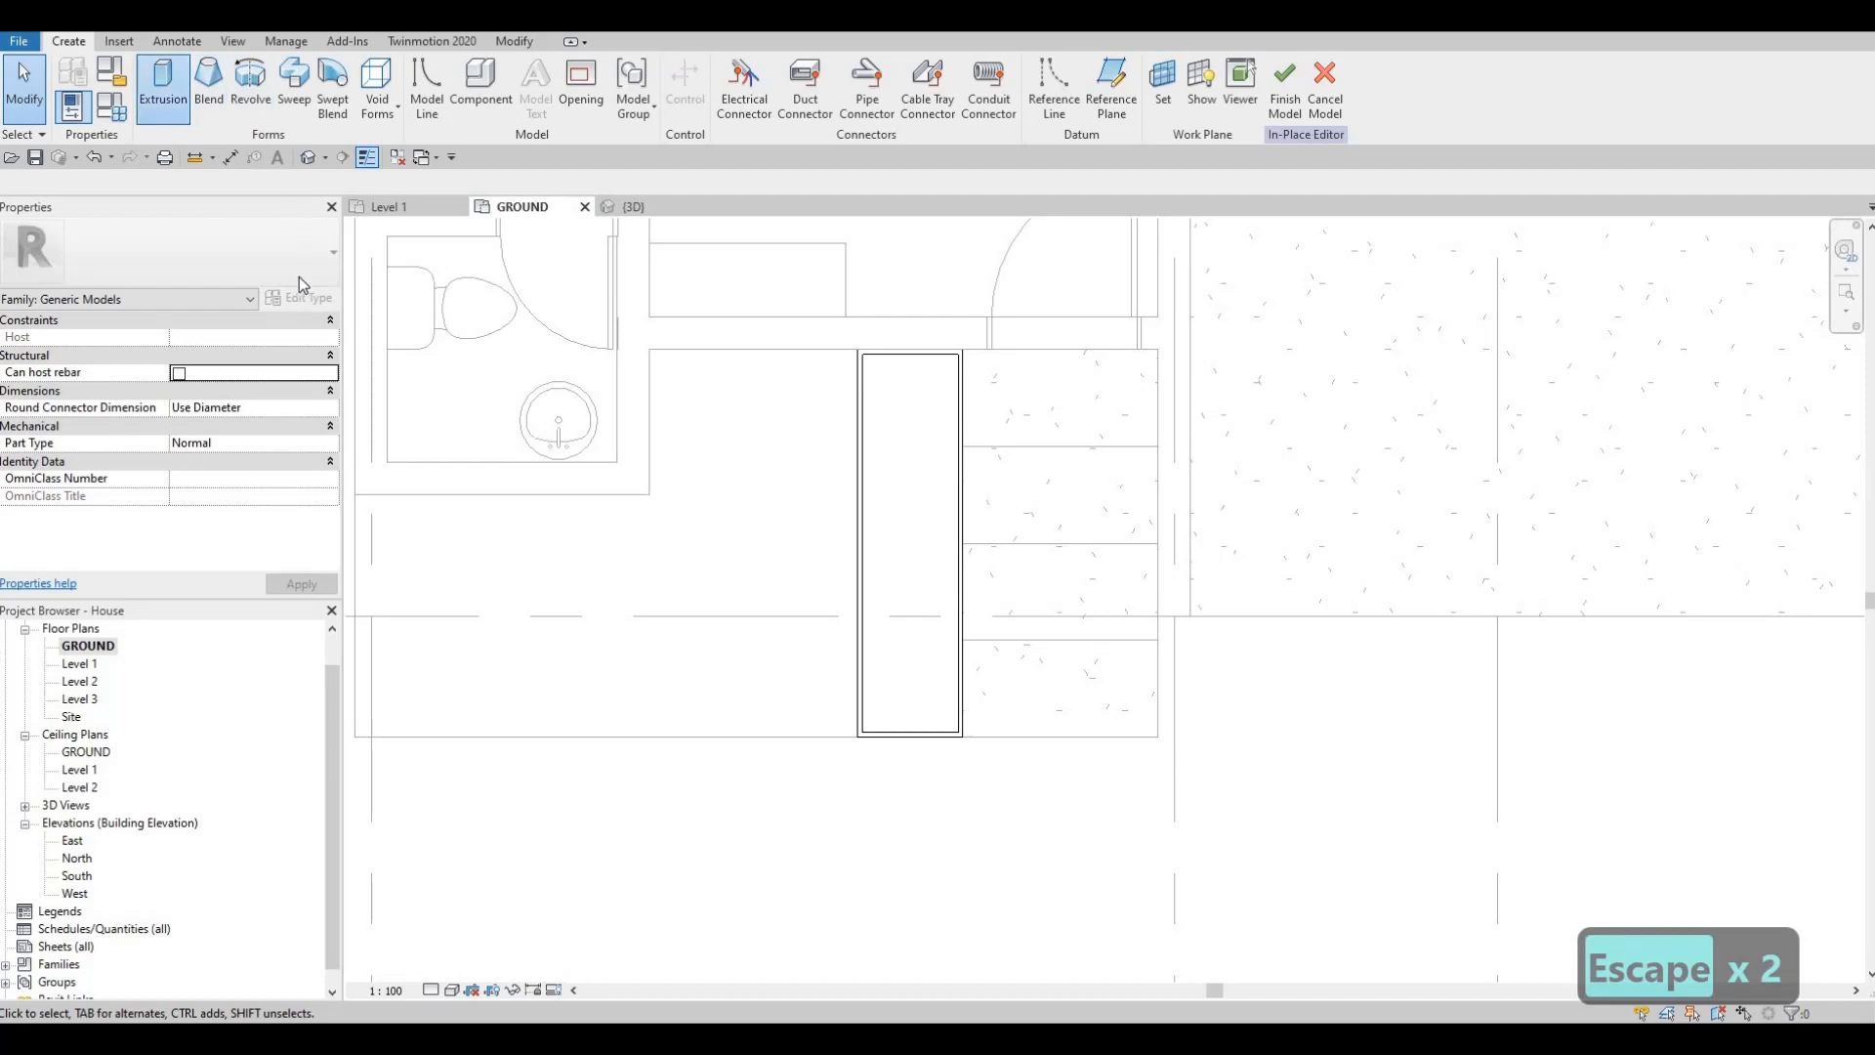
left_click(249, 460)
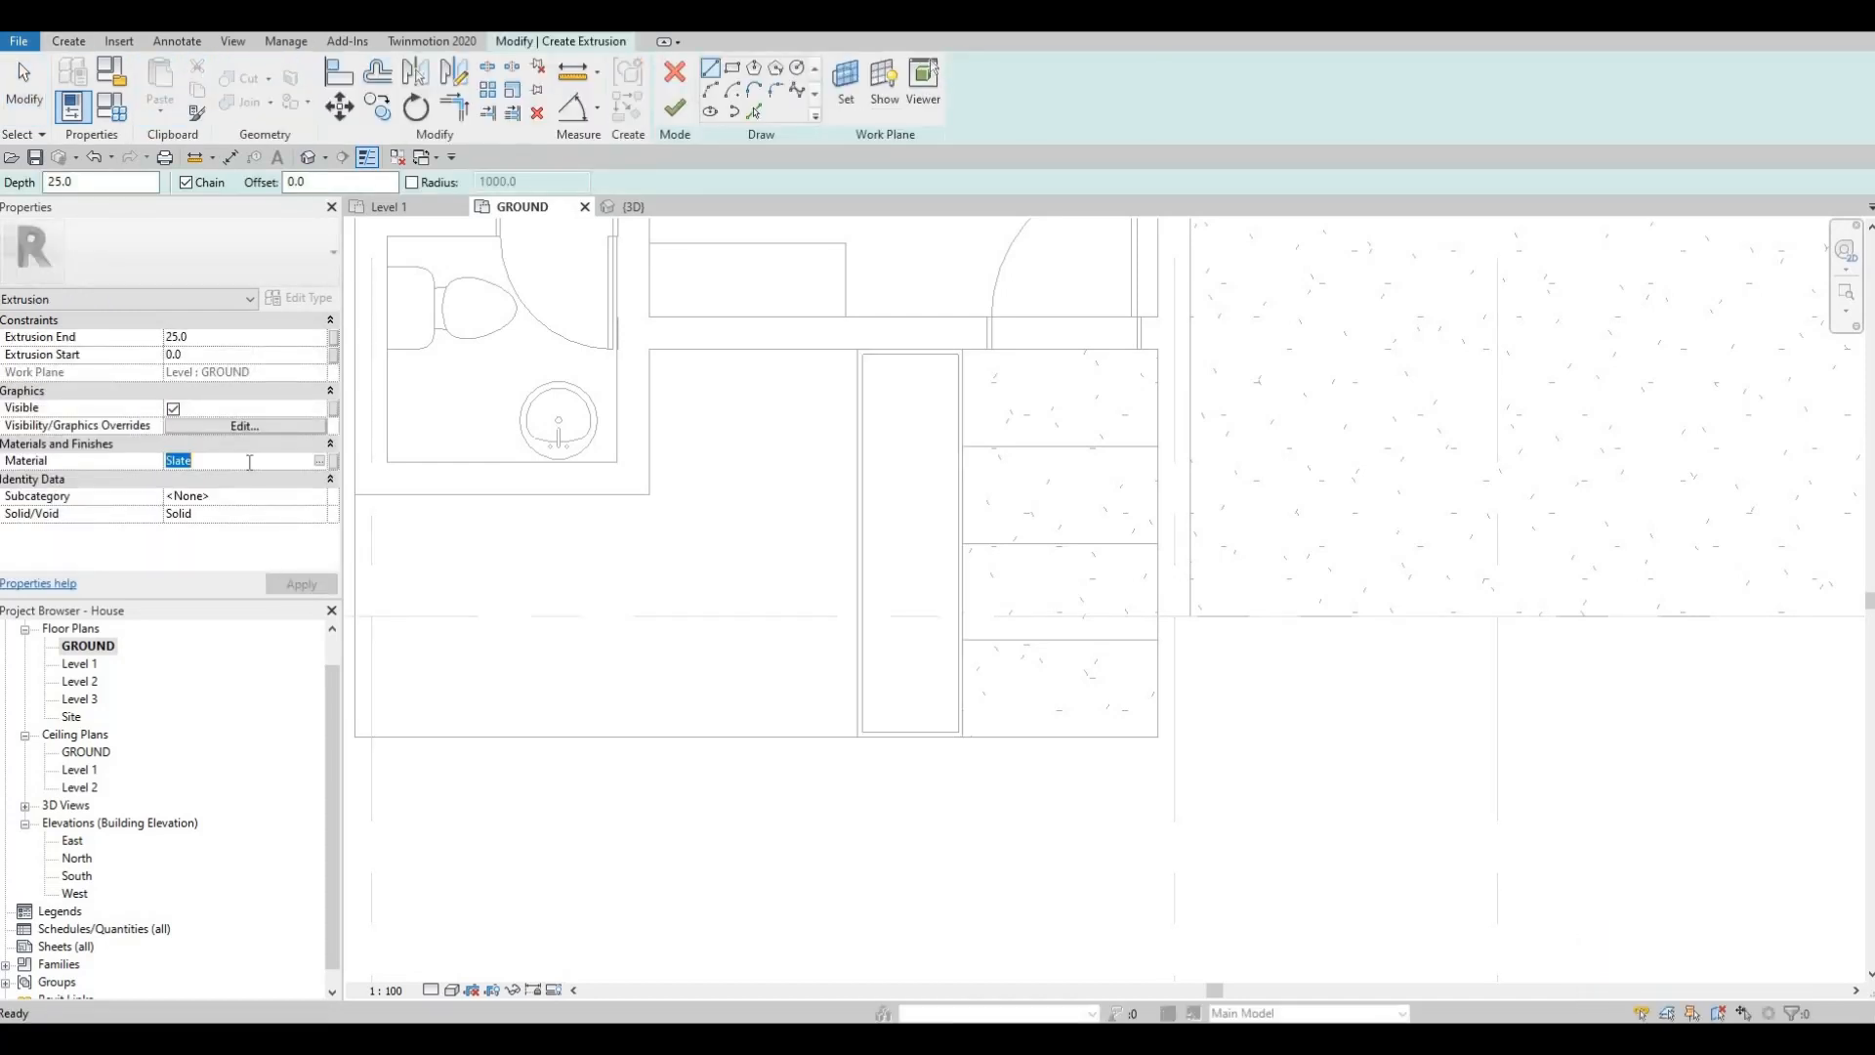
type("gRASS")
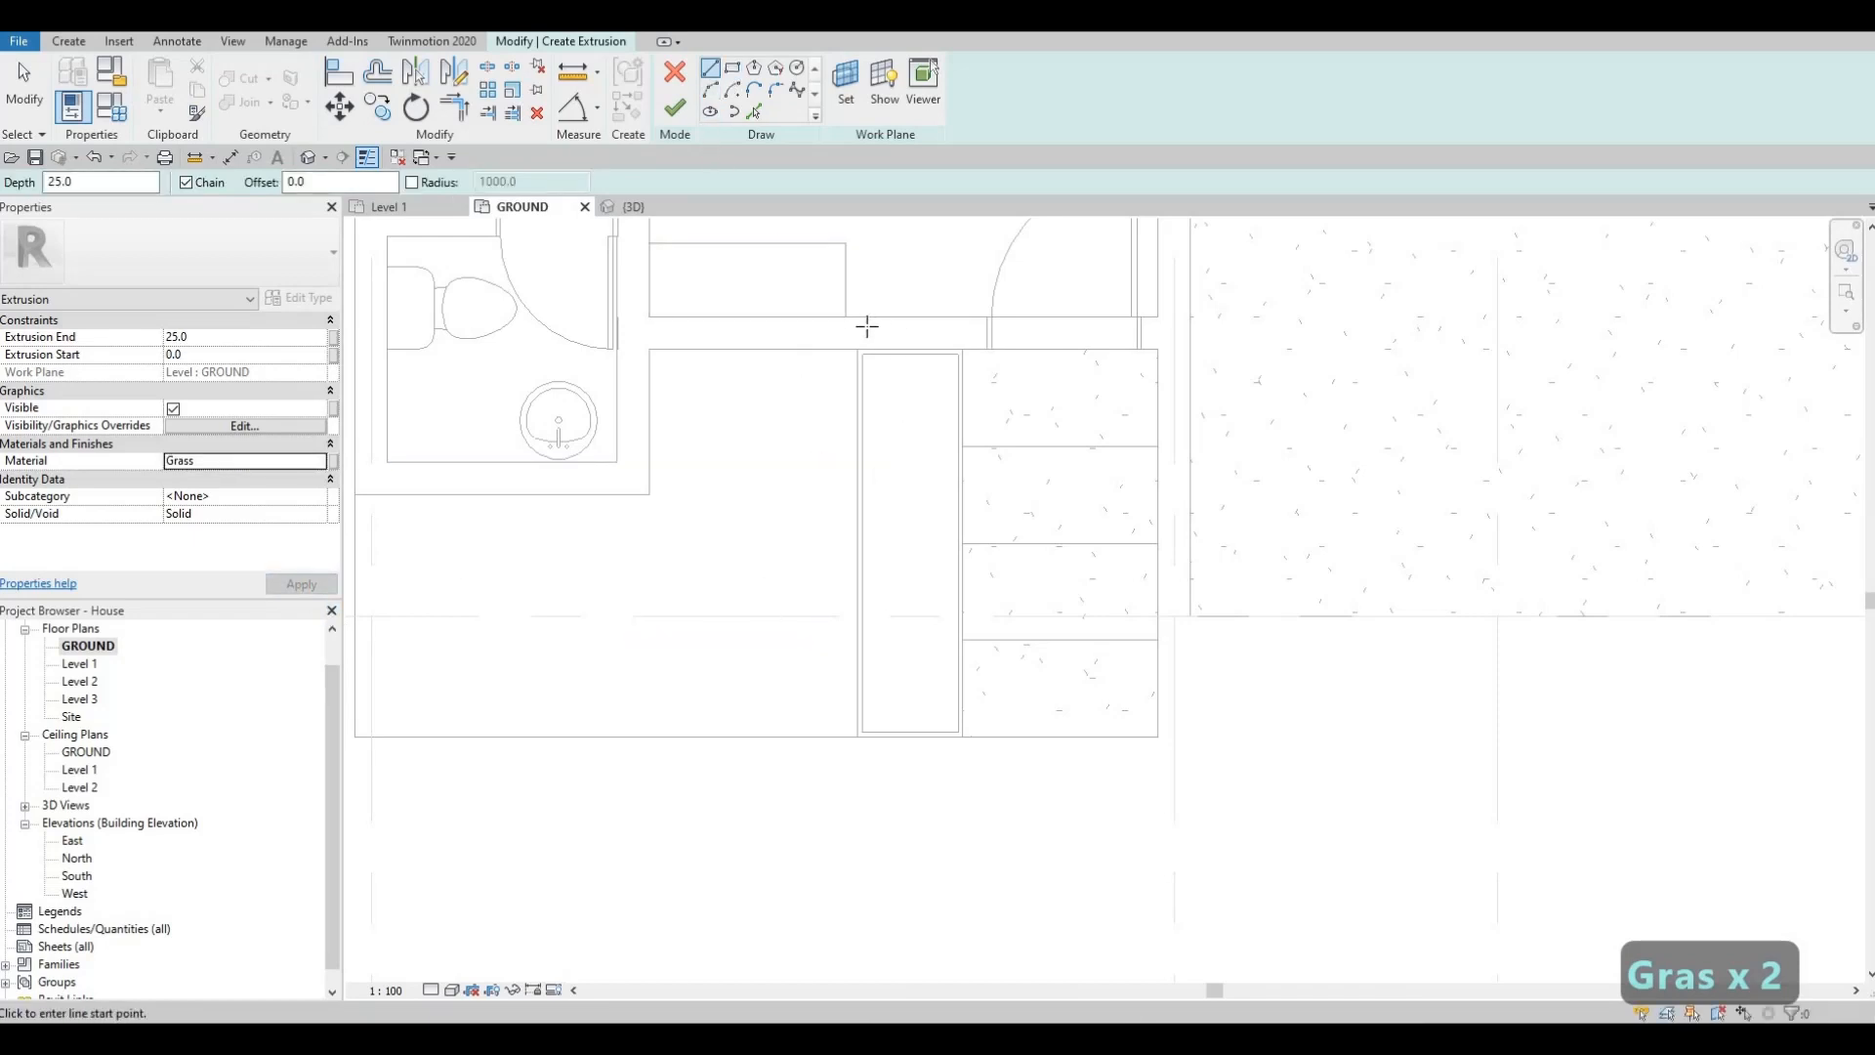
Step: Sketch a rectangle along the inner edges of the hollow slate box and finish the grass extrusion
scroll(850, 325, "up", 3)
left_click(828, 313)
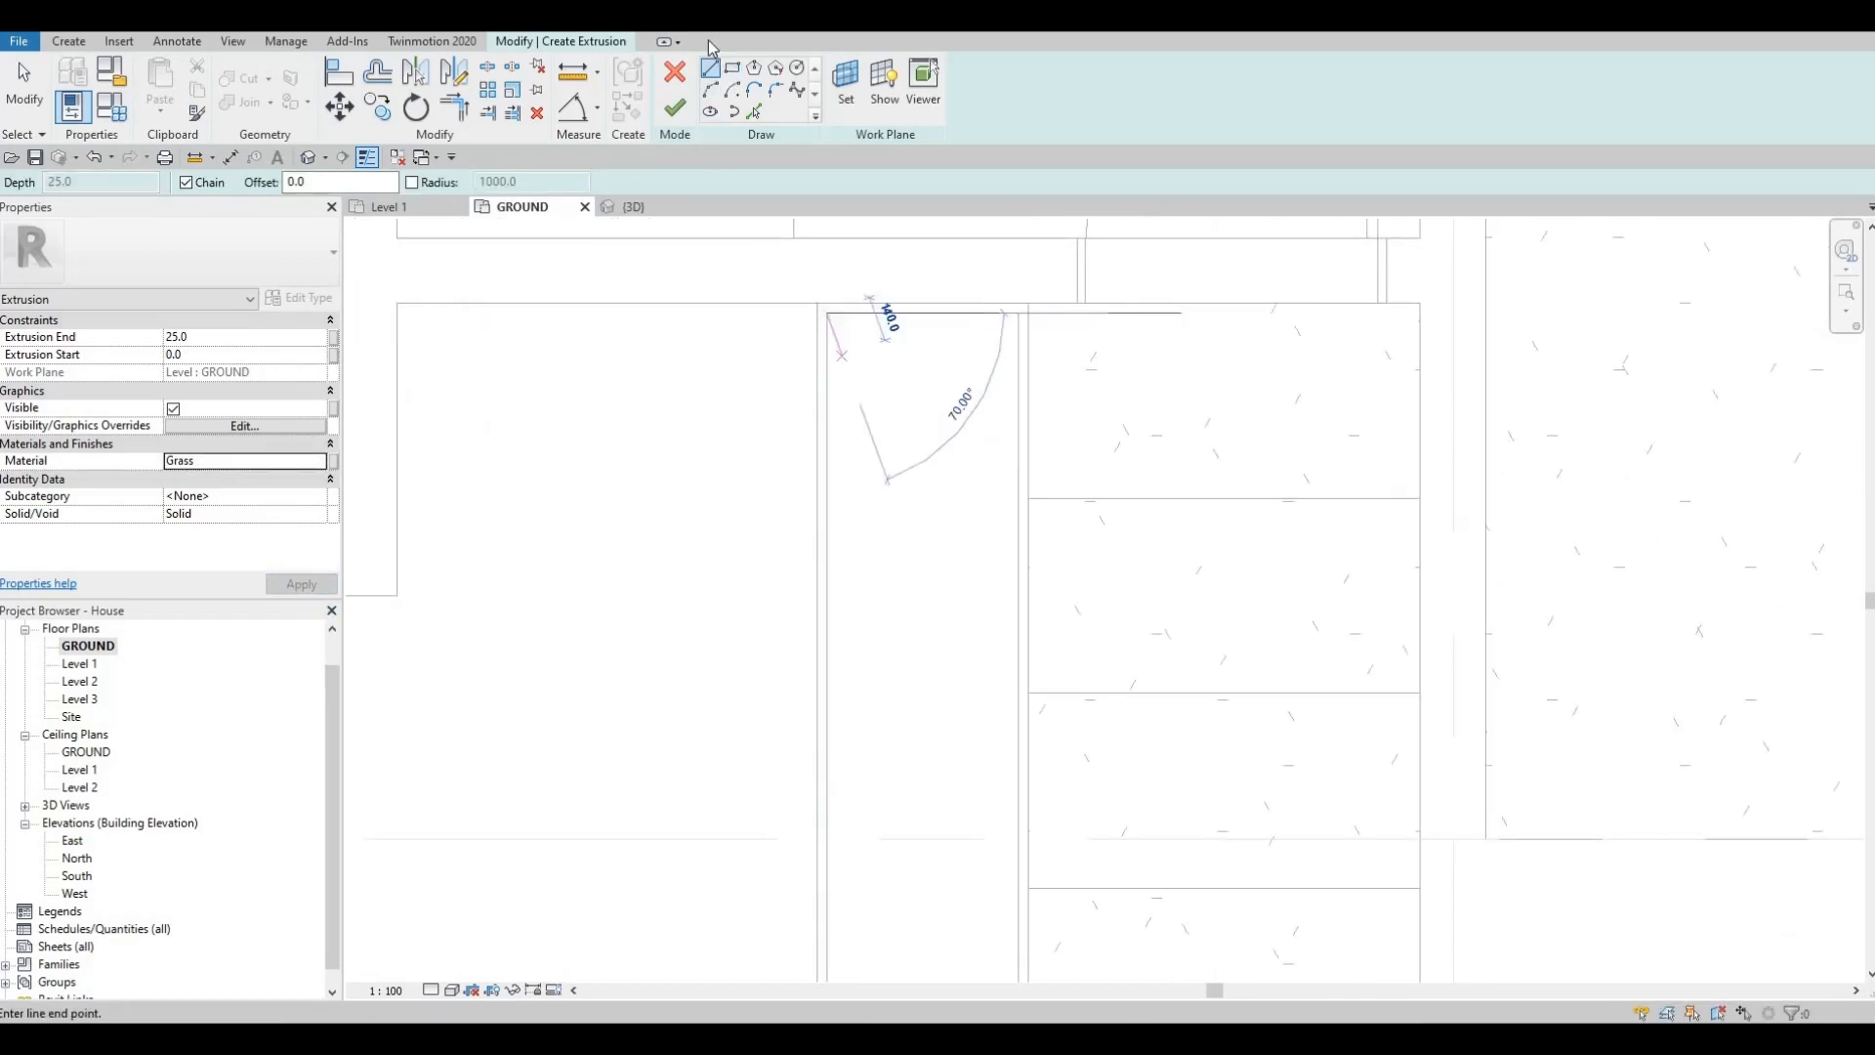
key("Escape")
left_click(732, 67)
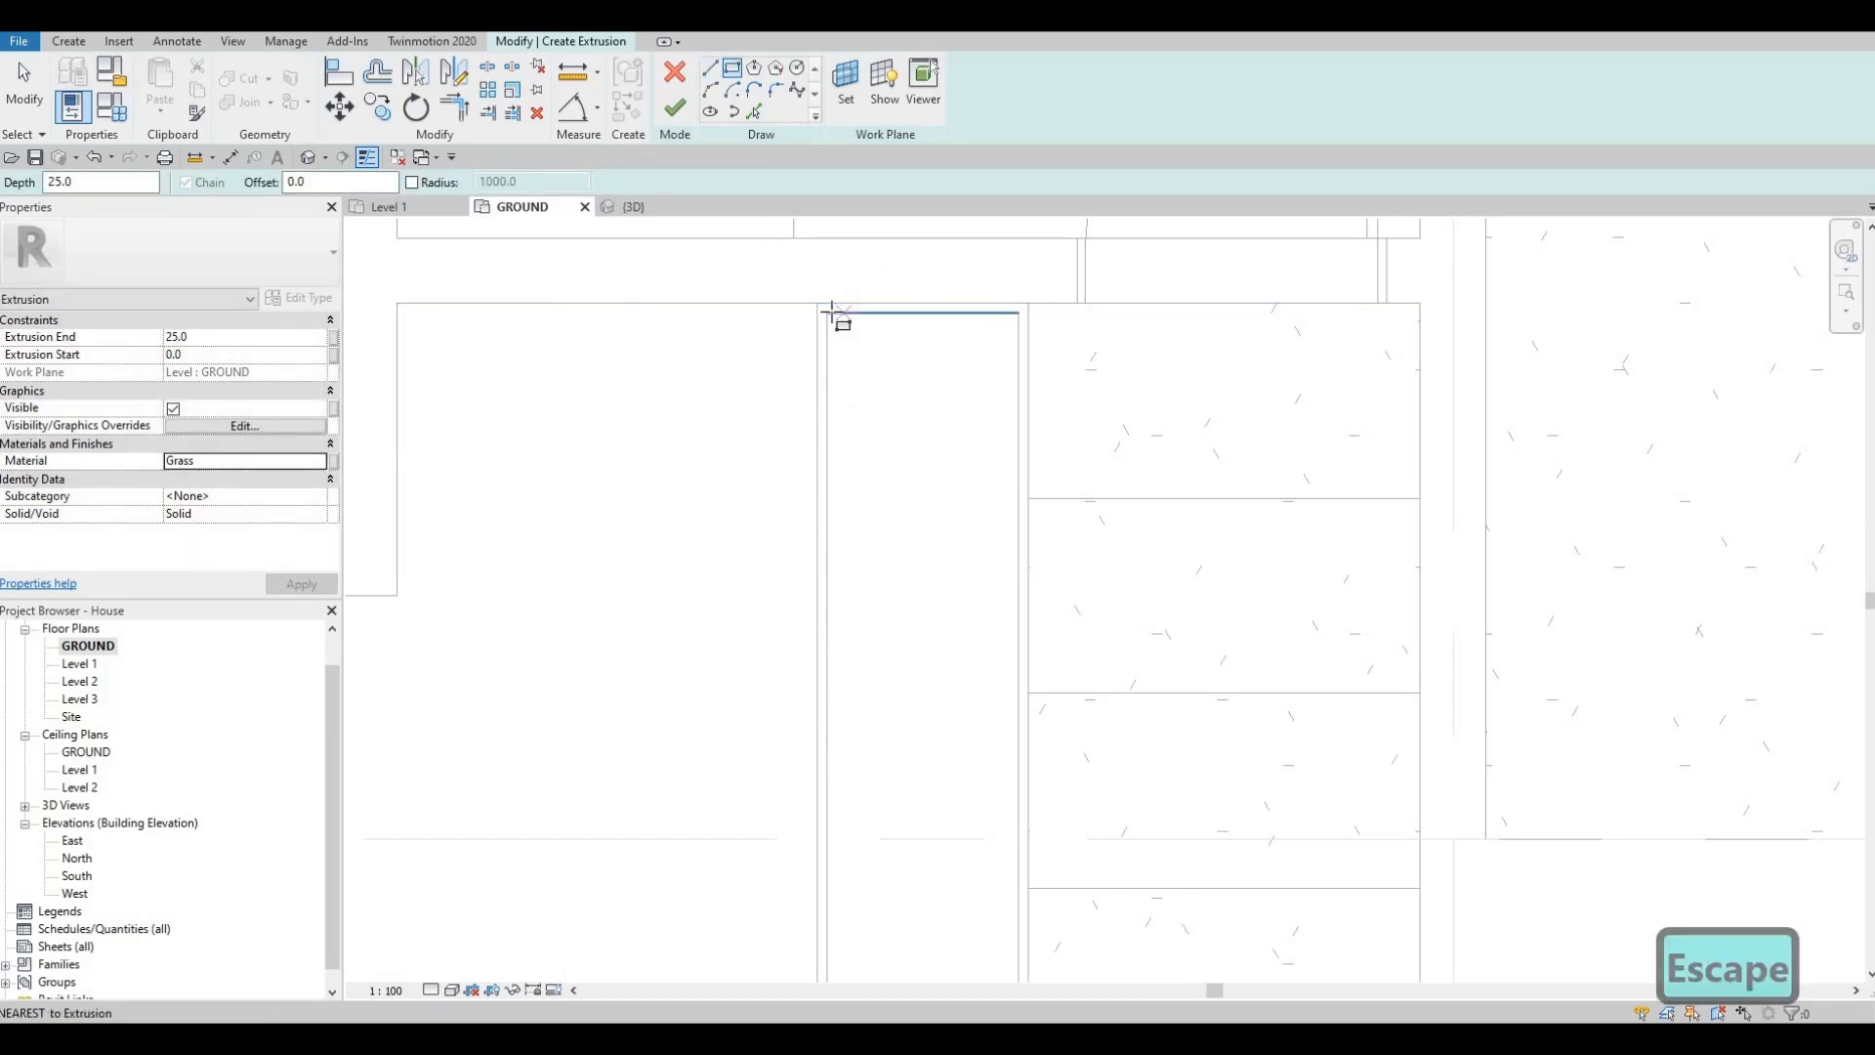
left_click(827, 314)
scroll(992, 670, "up", 3)
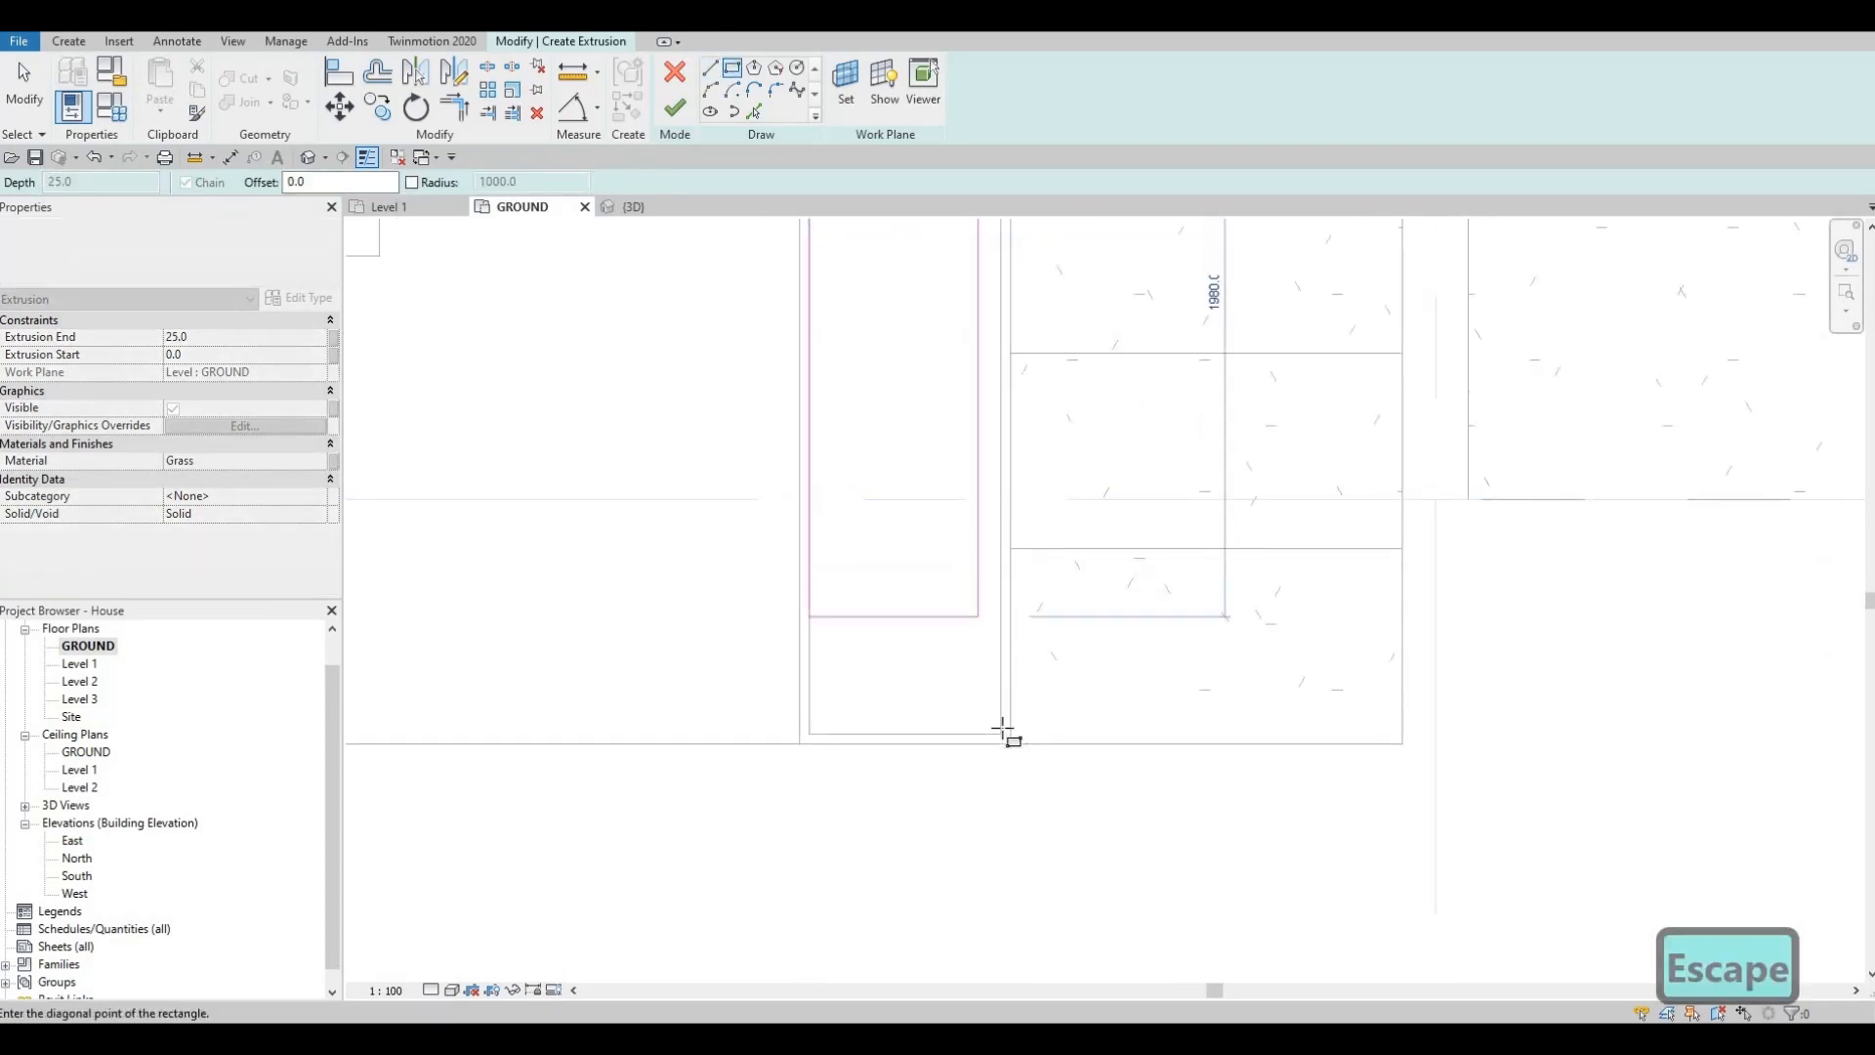
key("Escape")
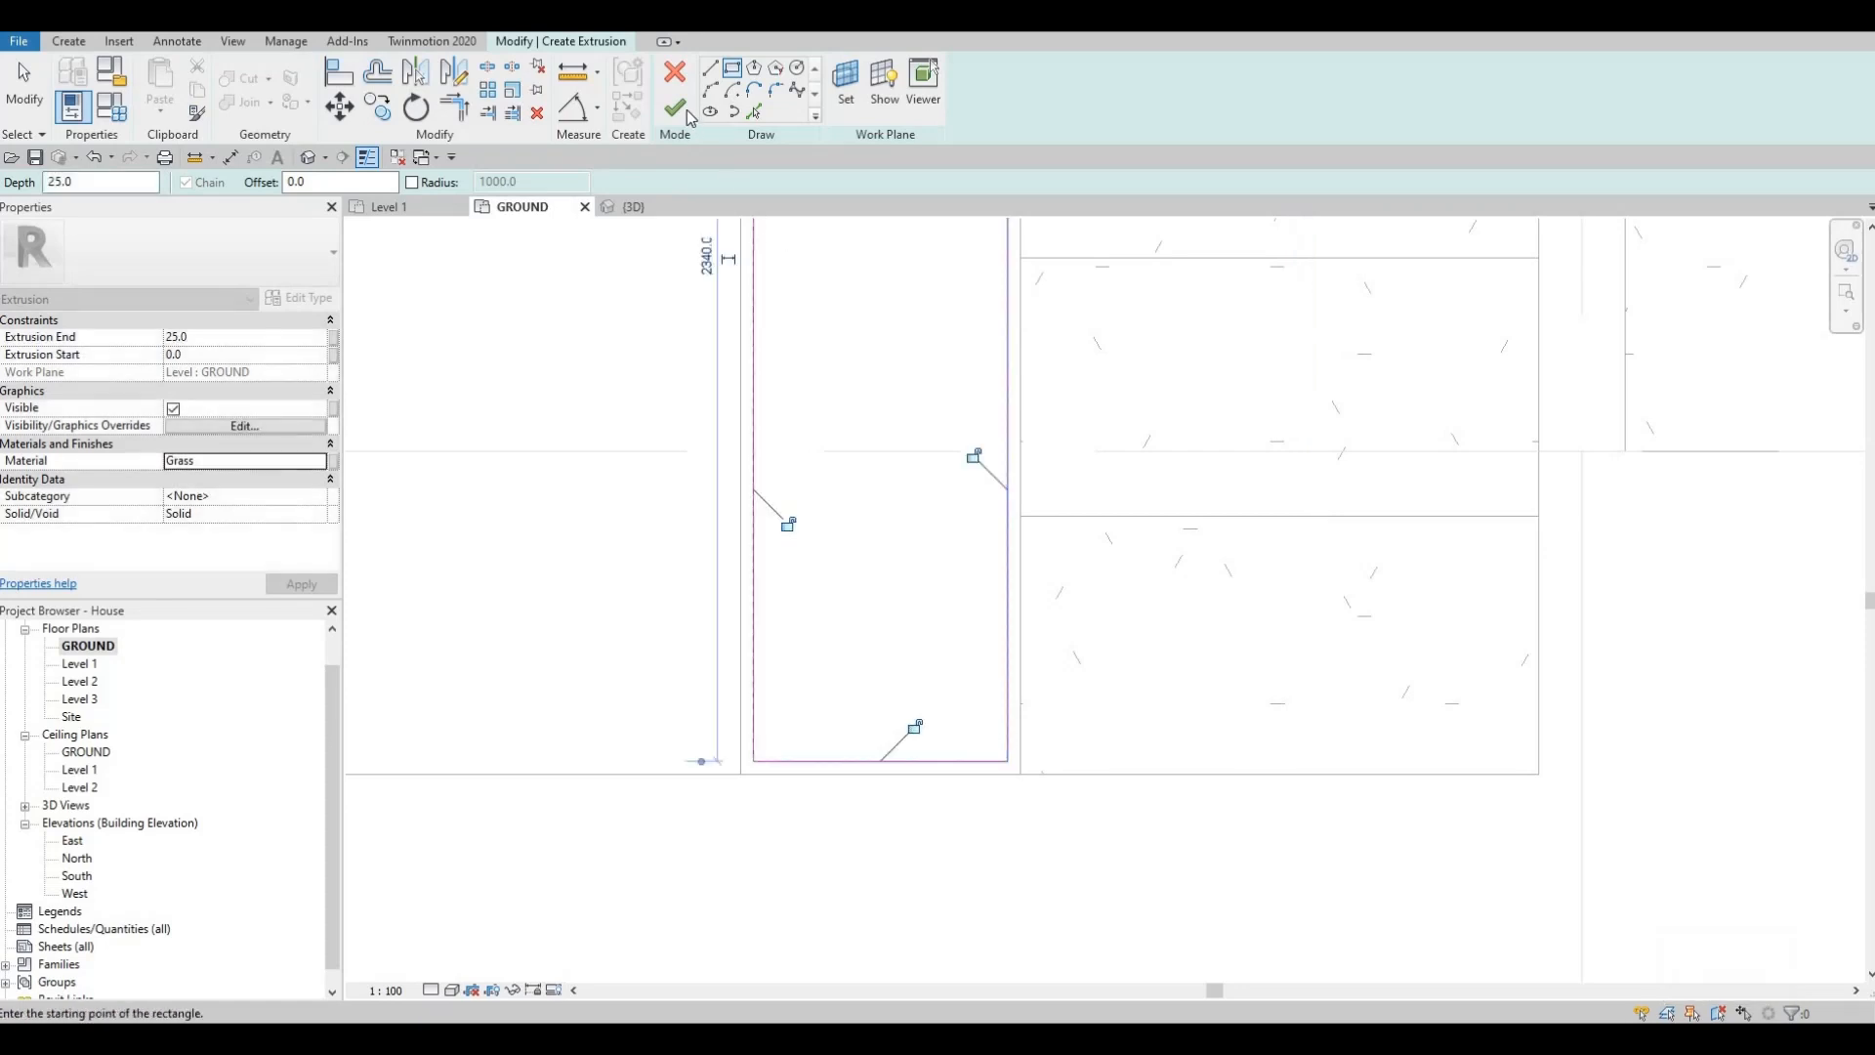
left_click(676, 108)
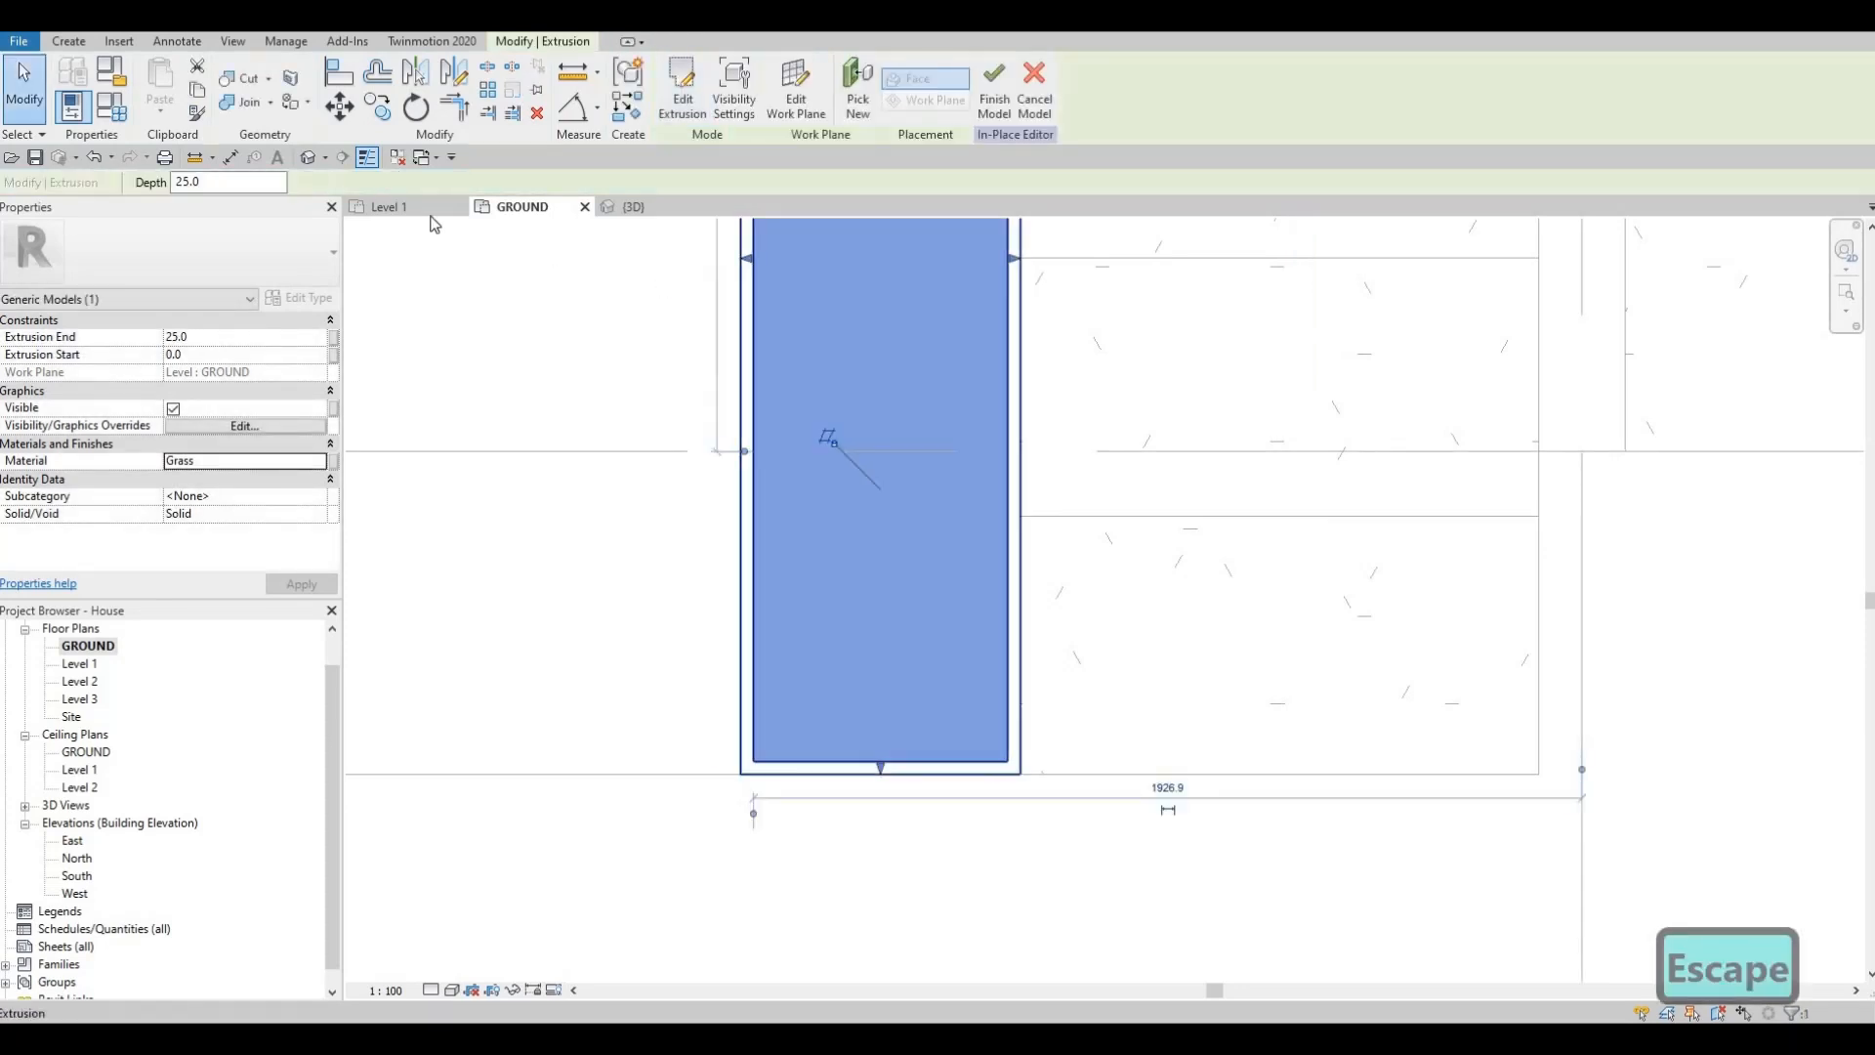
Step: In the 3D view, raise the top of the grass extrusion to just below the slate box's rim
left_click(308, 157)
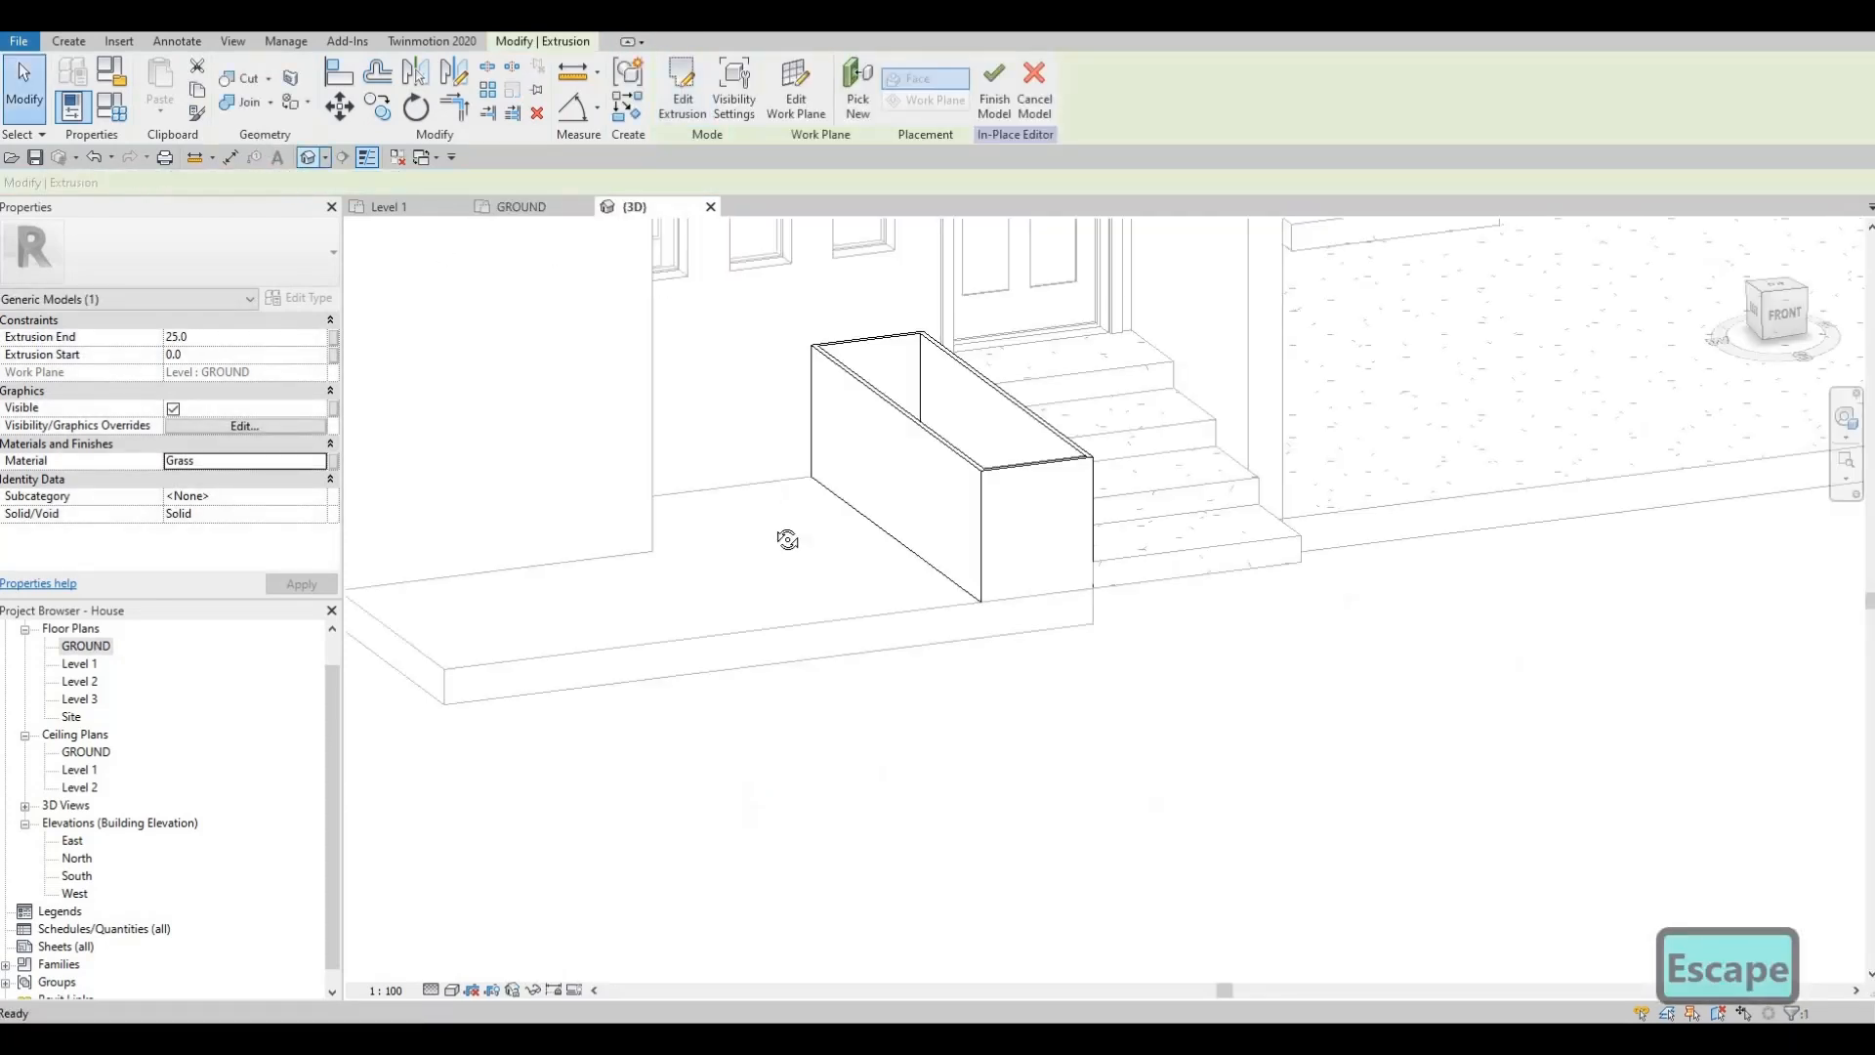
middle_click_drag(841, 782, 867, 814, "shift")
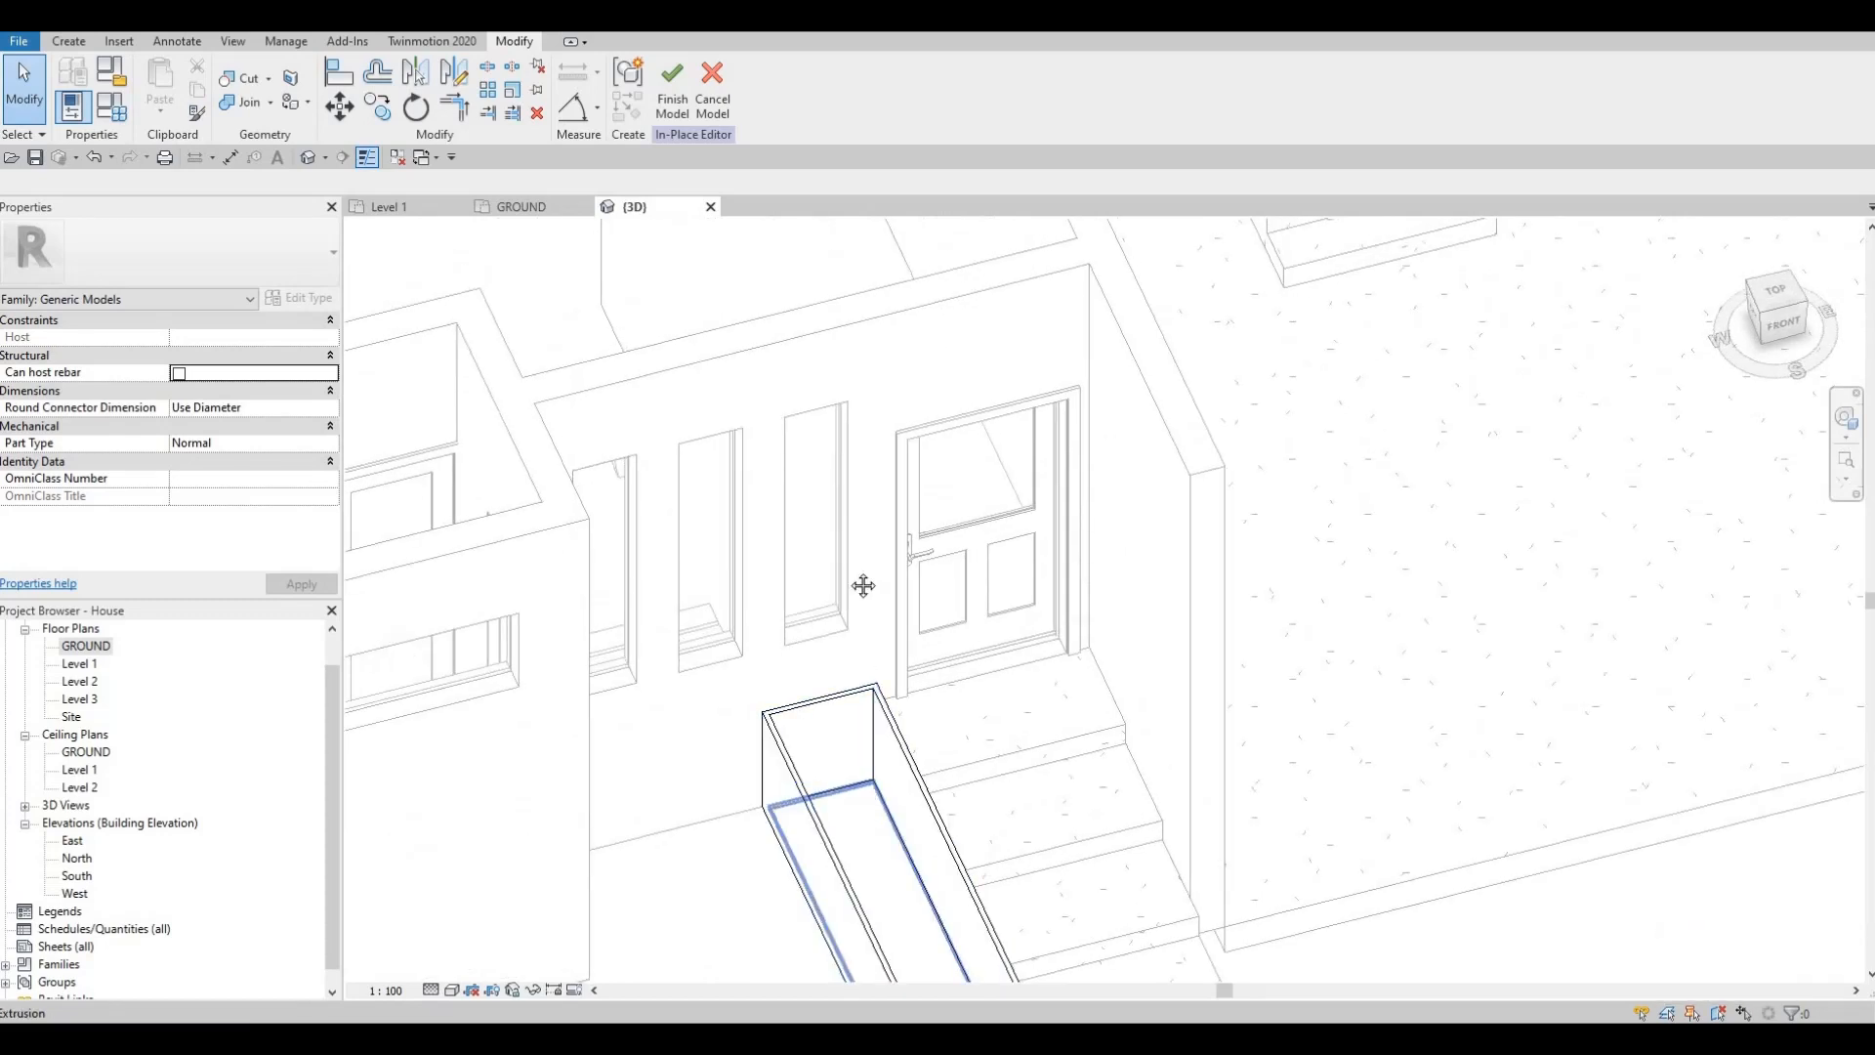
left_click(891, 928)
middle_click_drag(893, 933, 875, 688)
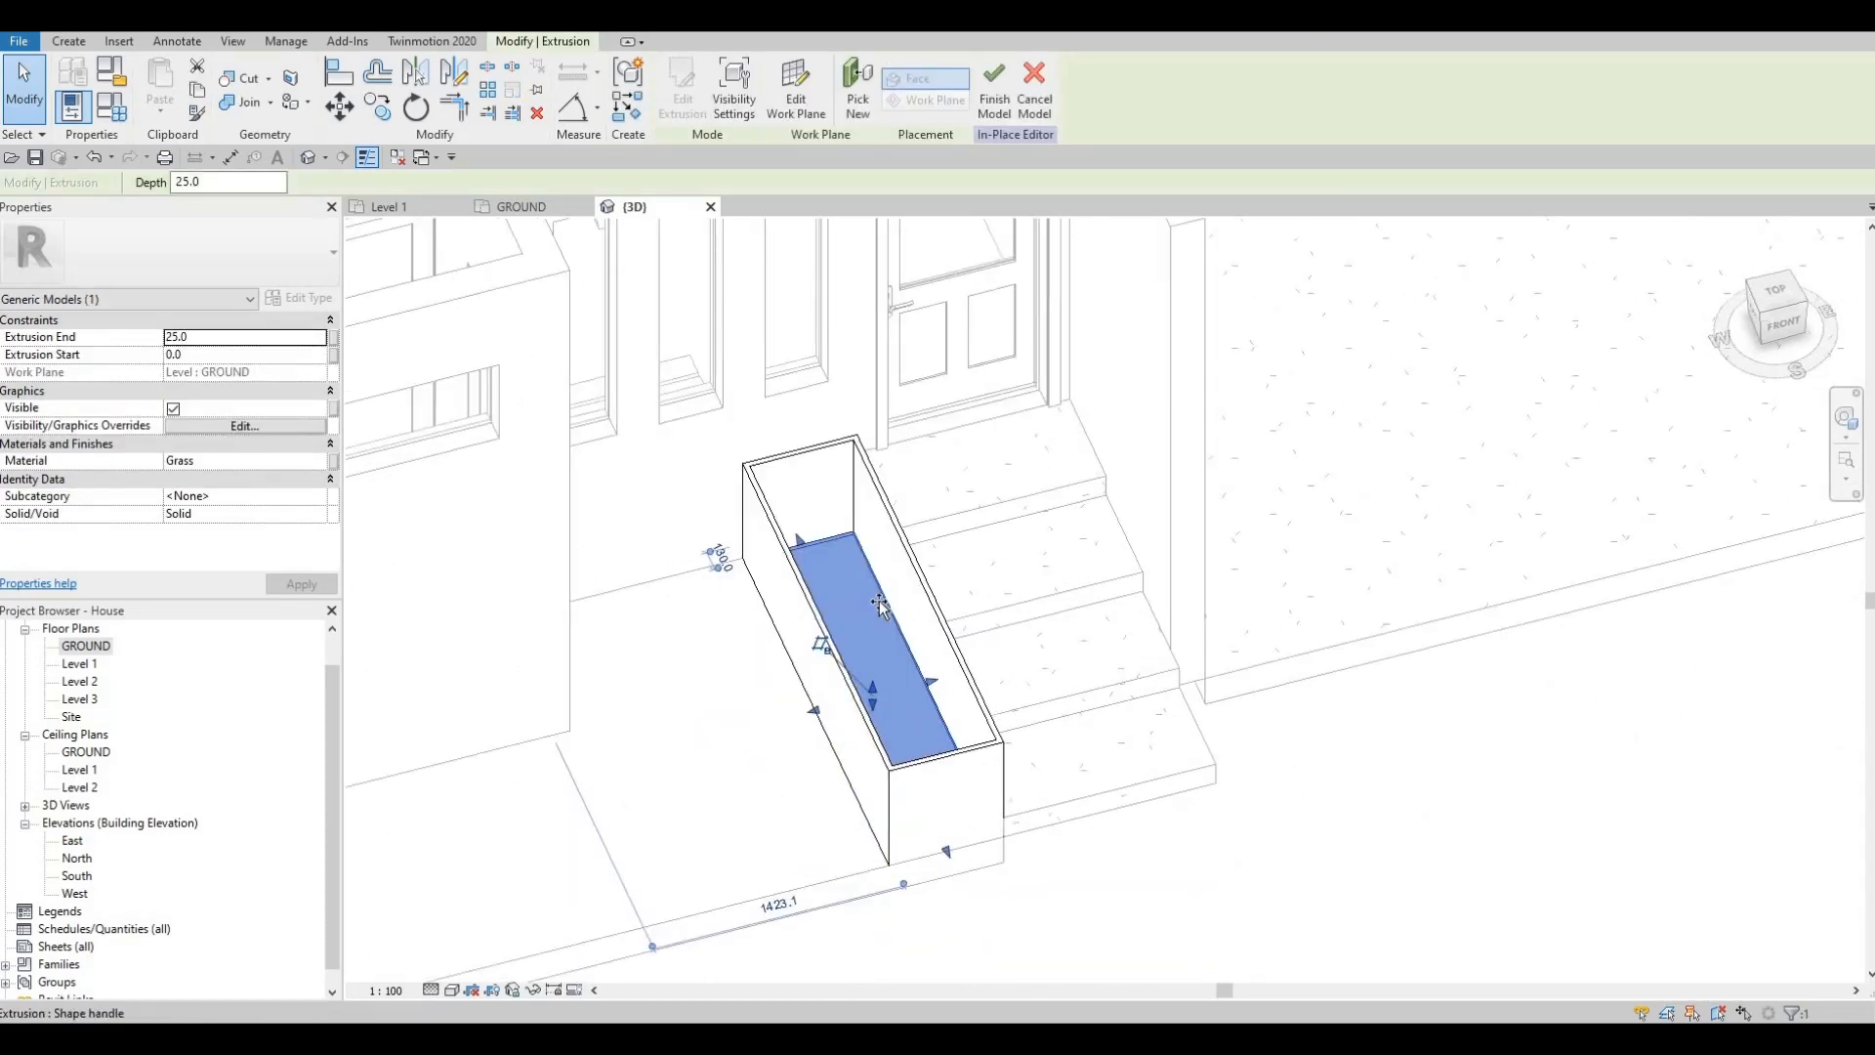
mouse_move(878, 610)
left_mouse_down()
mouse_move(867, 642)
mouse_move(846, 604)
left_mouse_up()
key("Escape")
Step: Finish the in-place model of the grass-filled slate planter
middle_click_drag(887, 477, 867, 544)
middle_click_drag(808, 237, 802, 322)
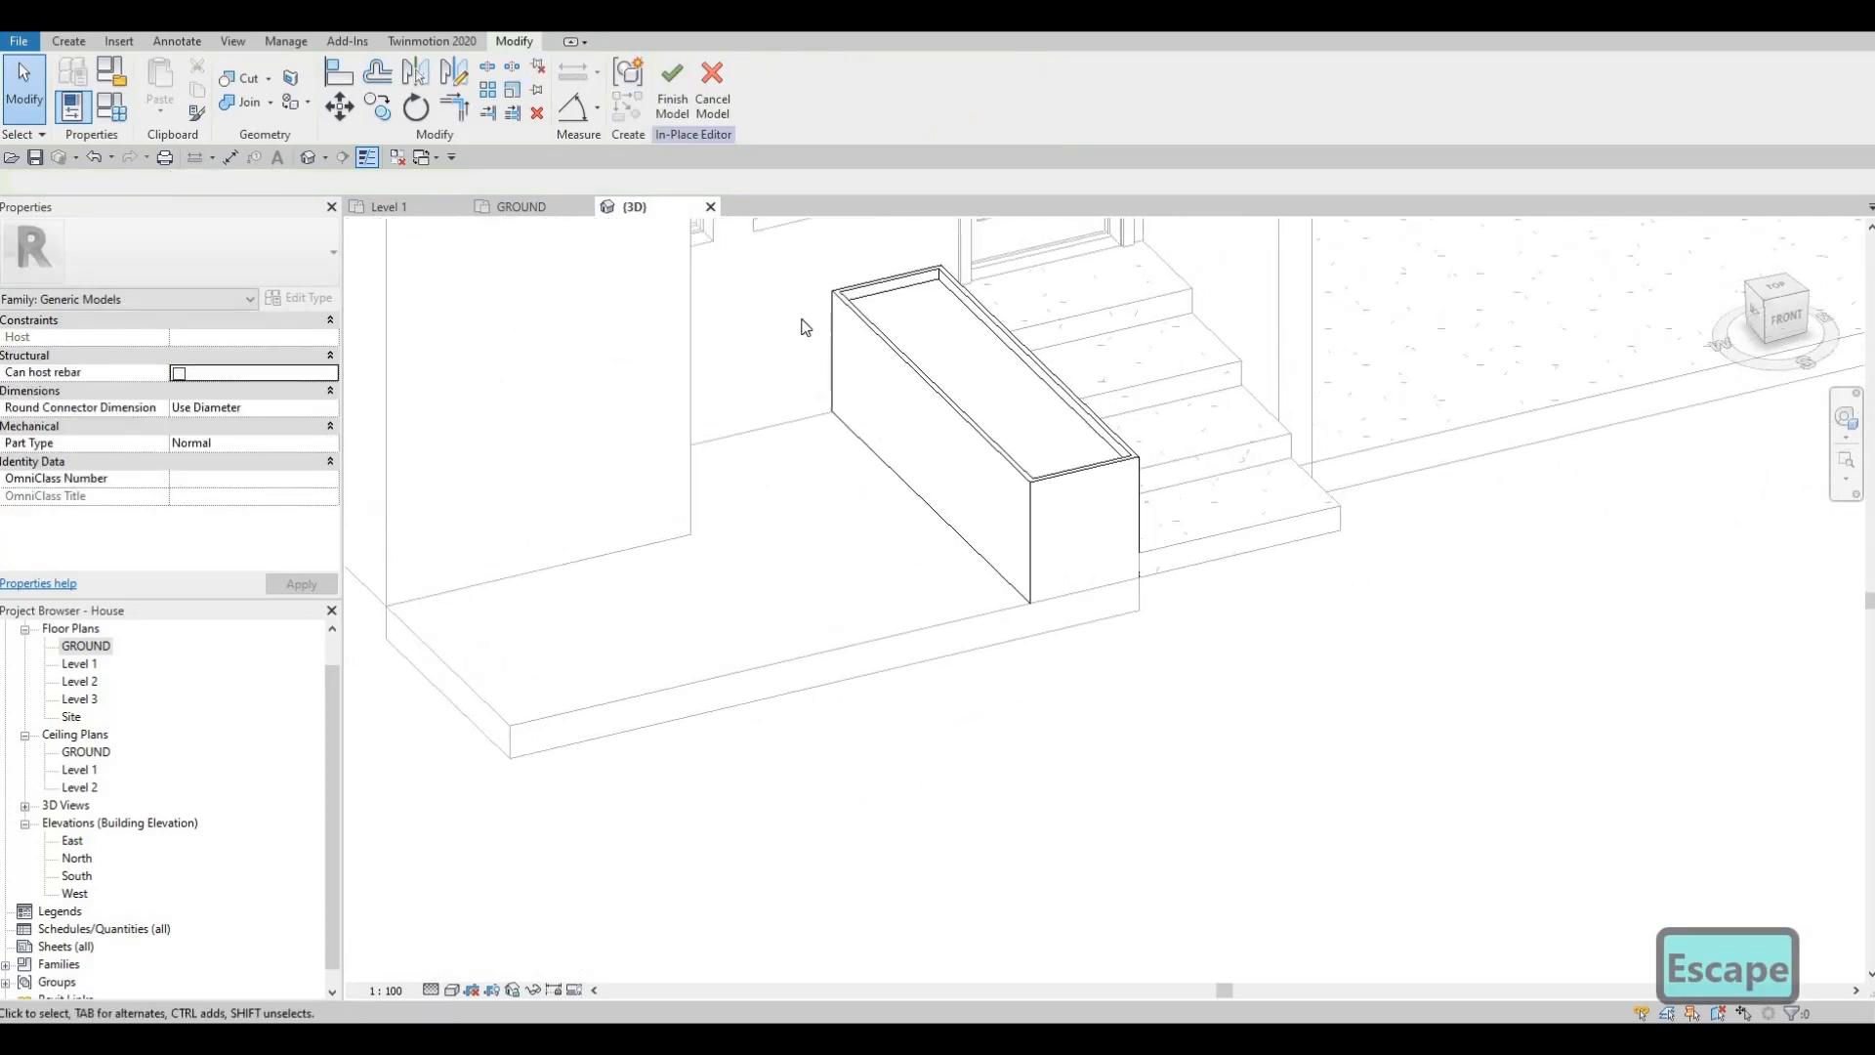
middle_click_drag(723, 179, 721, 191)
scroll(817, 524, "down", 2)
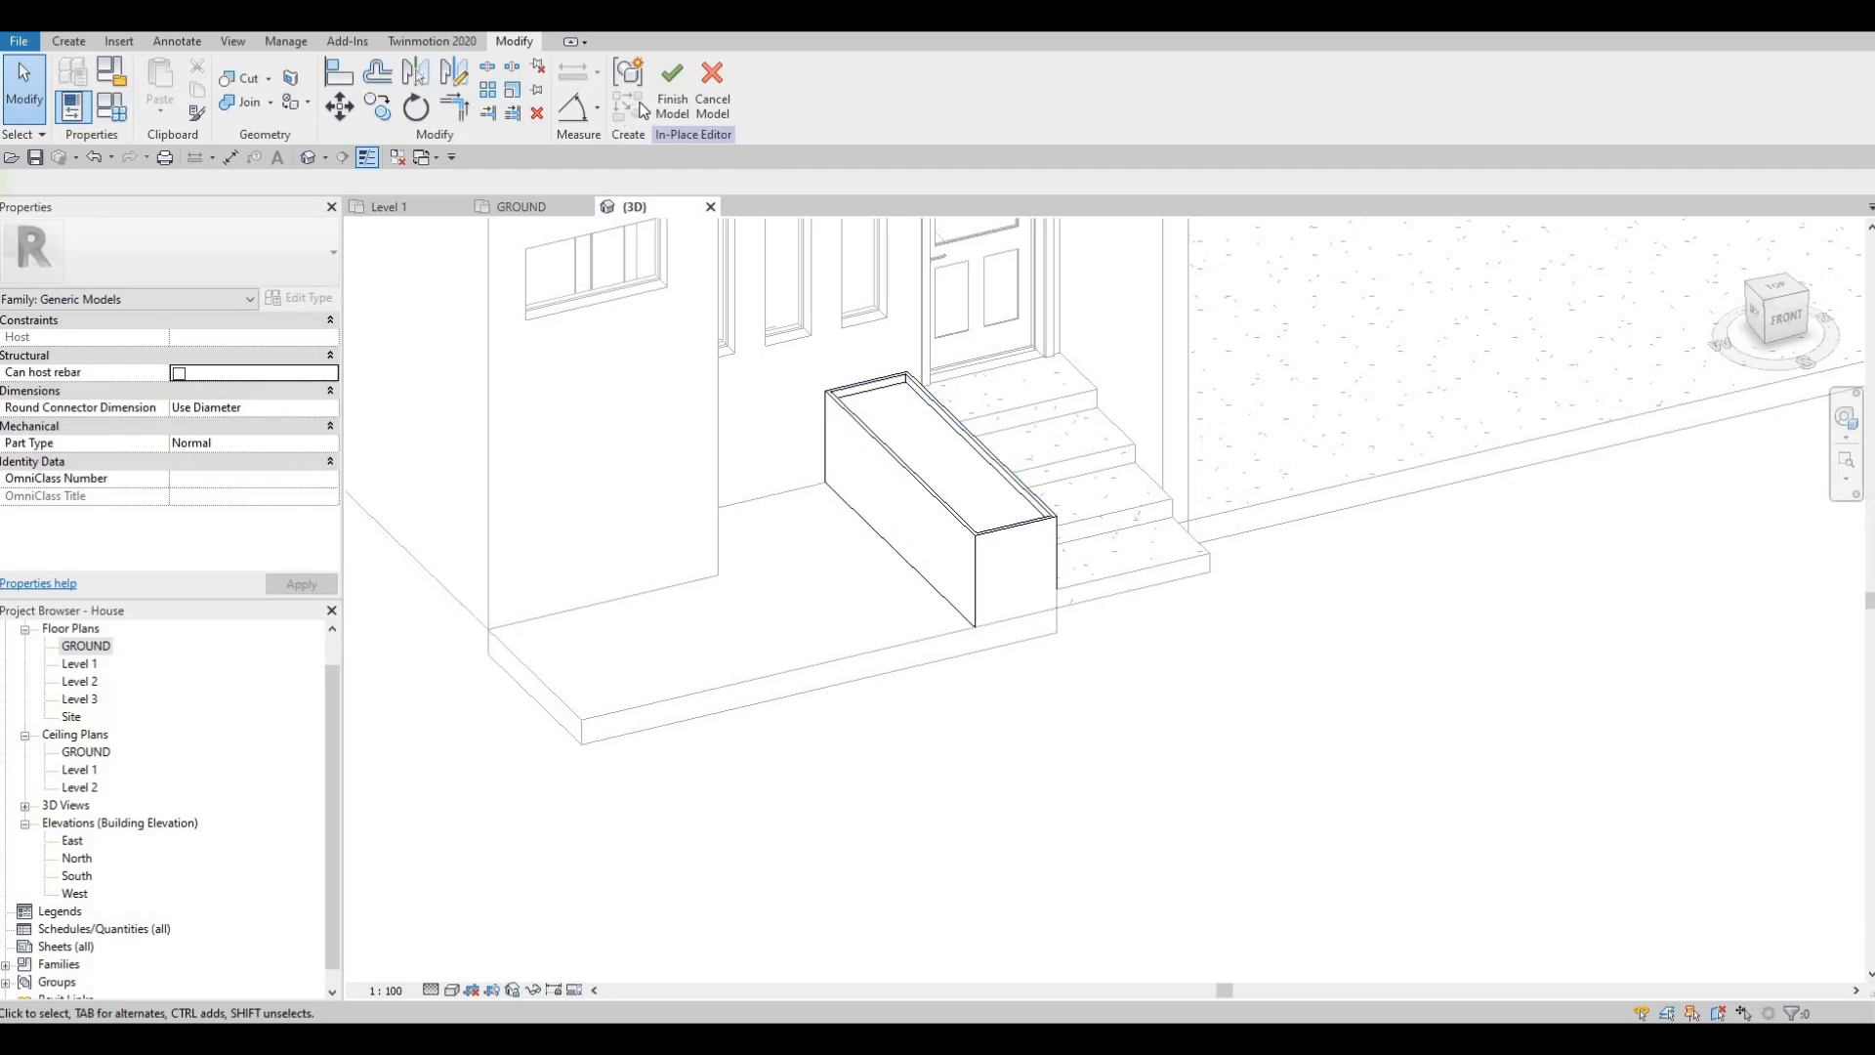
left_click(672, 92)
middle_click_drag(882, 514, 898, 480, "shift")
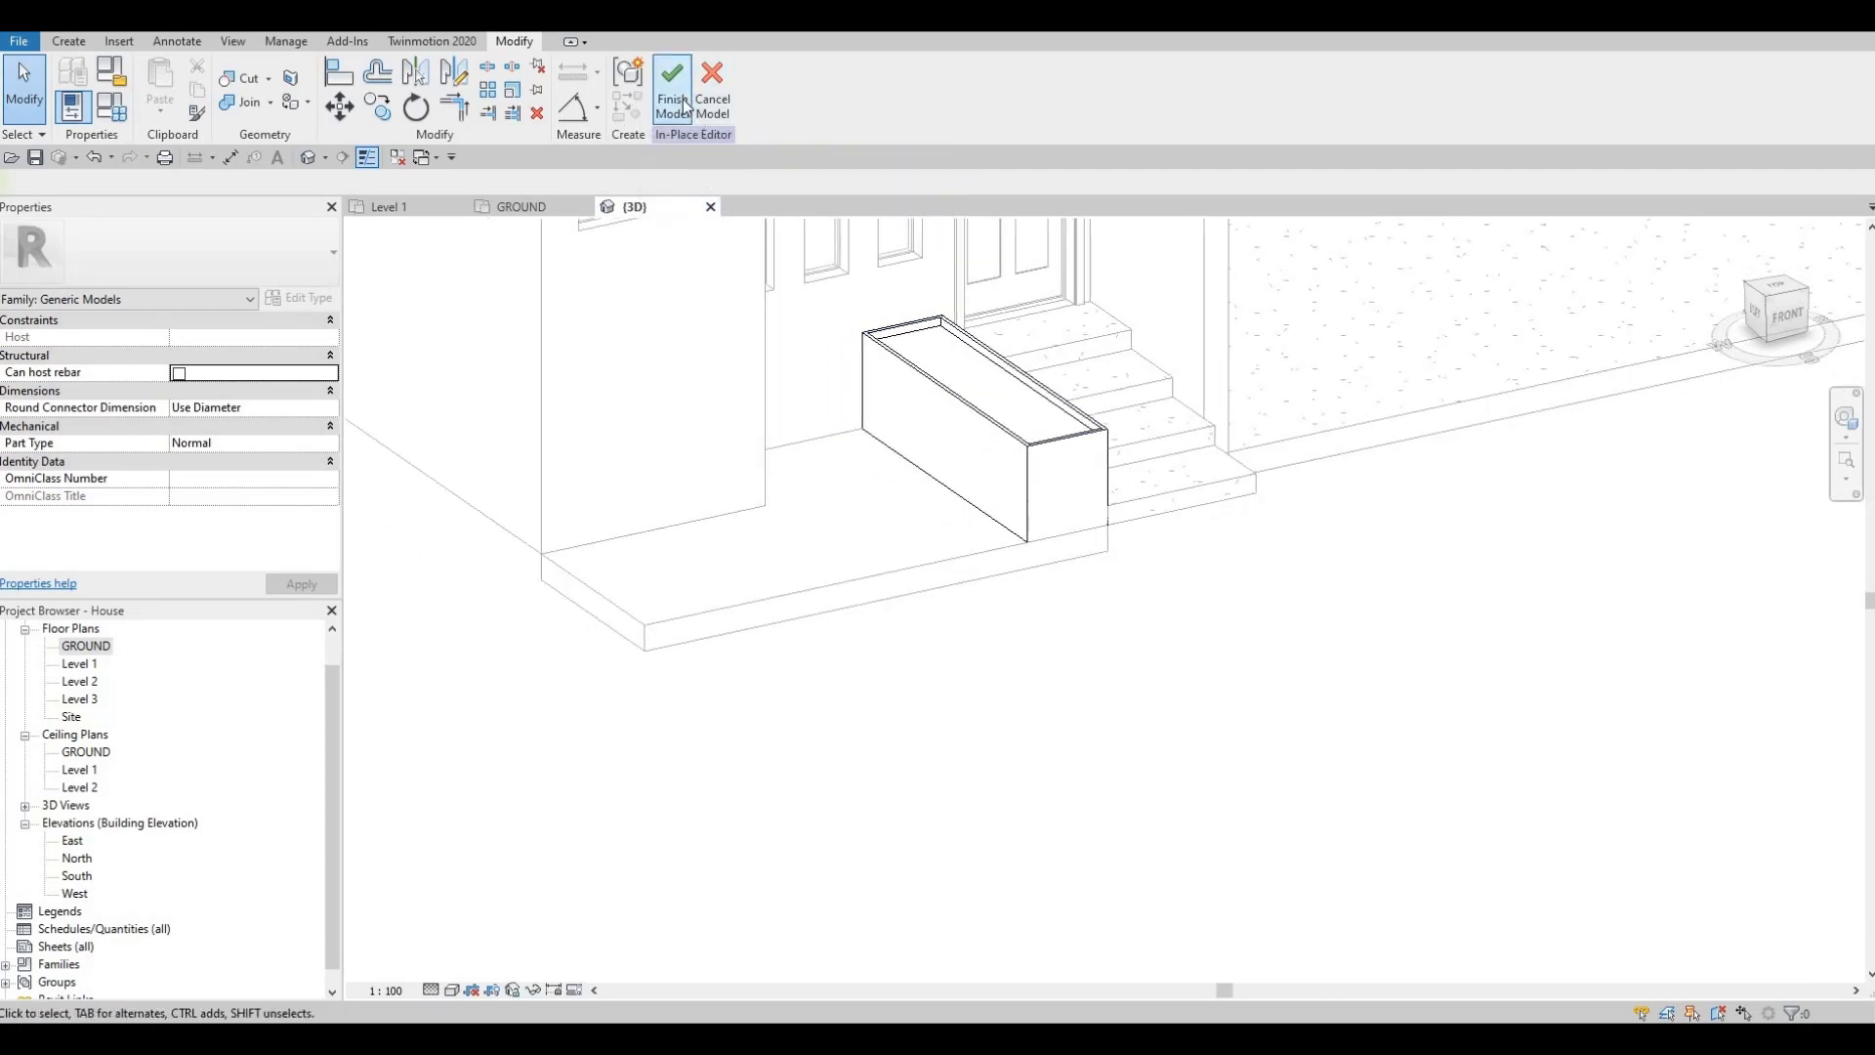
left_click(683, 106)
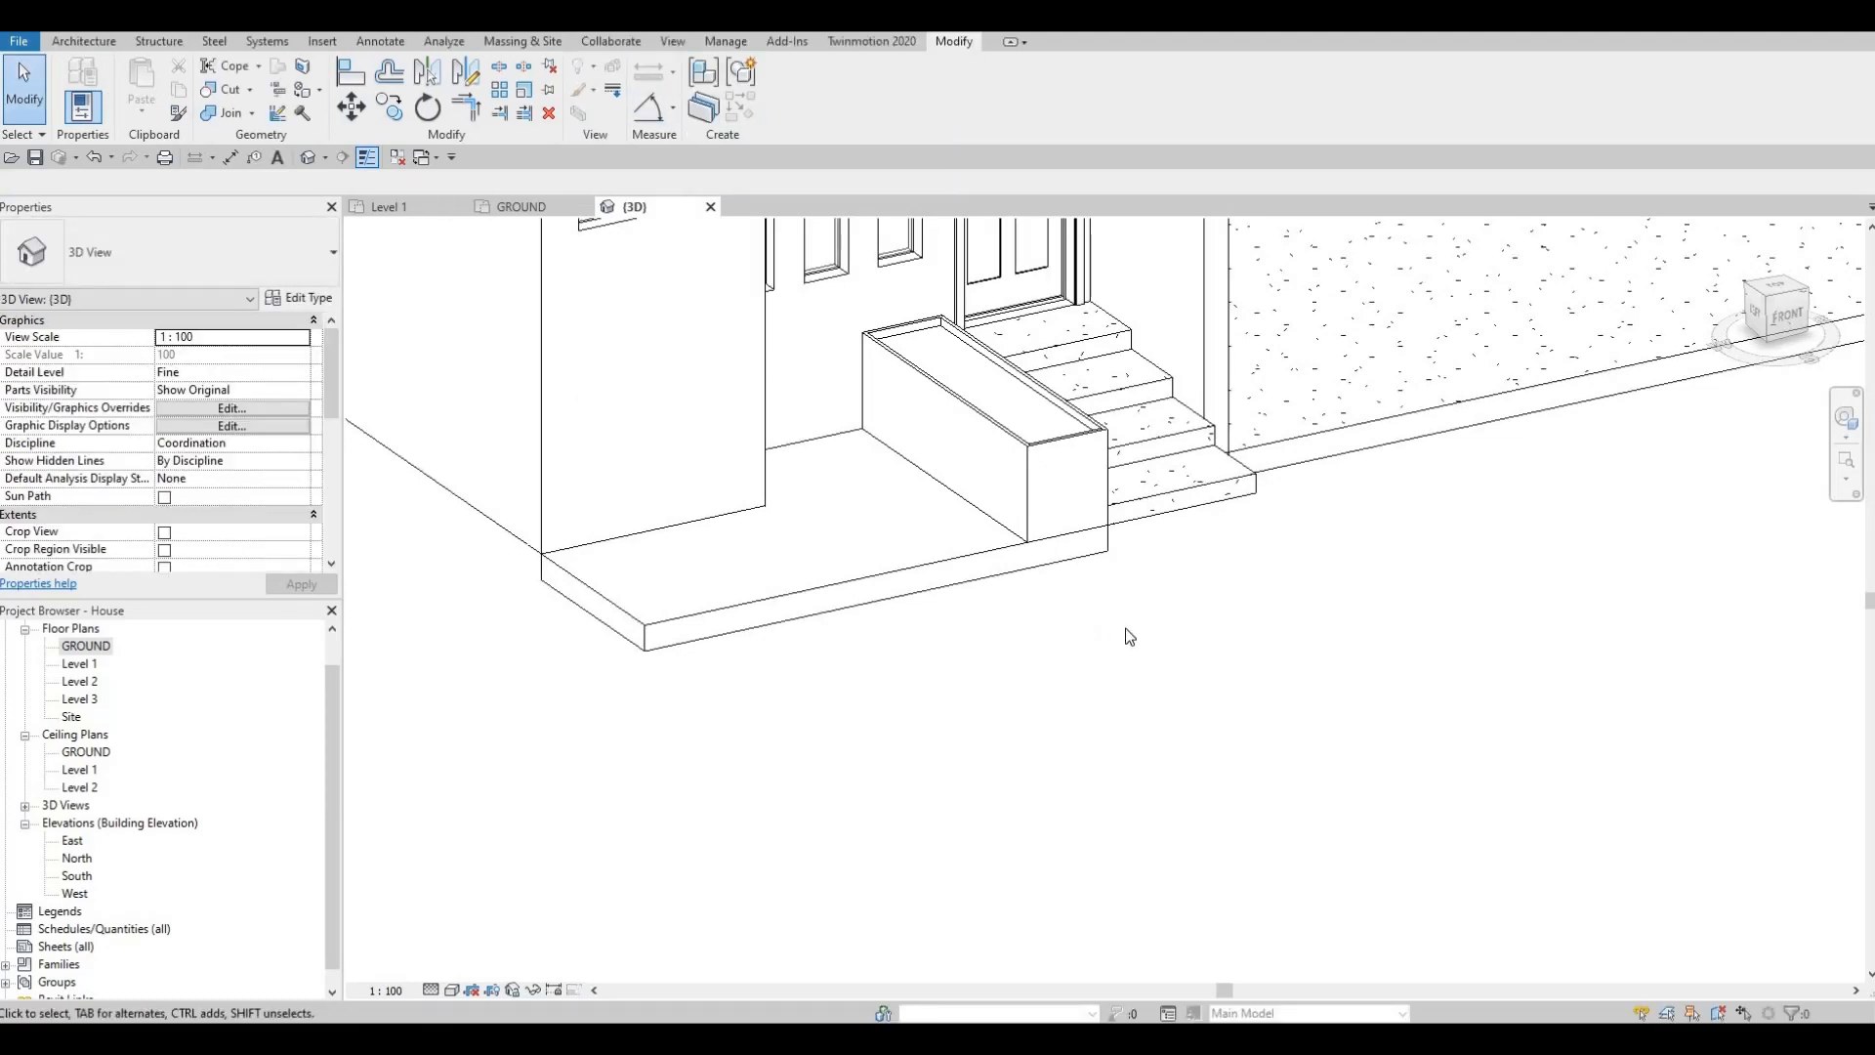
Step: Examine the planter, the entrance stairs and the exterior wall projecting between the entrance and the larger floor from several angles
scroll(1130, 636, "down", 5)
key("Escape")
middle_click_drag(996, 699, 791, 490, "shift")
mouse_move(873, 434)
middle_mouse_down("shift")
mouse_move(905, 550)
mouse_move(879, 469)
middle_mouse_up("shift")
scroll(850, 449, "up", 2)
middle_click_drag(1123, 416, 1031, 385, "shift")
scroll(1051, 486, "up", 2)
middle_click_drag(1051, 485, 1037, 493)
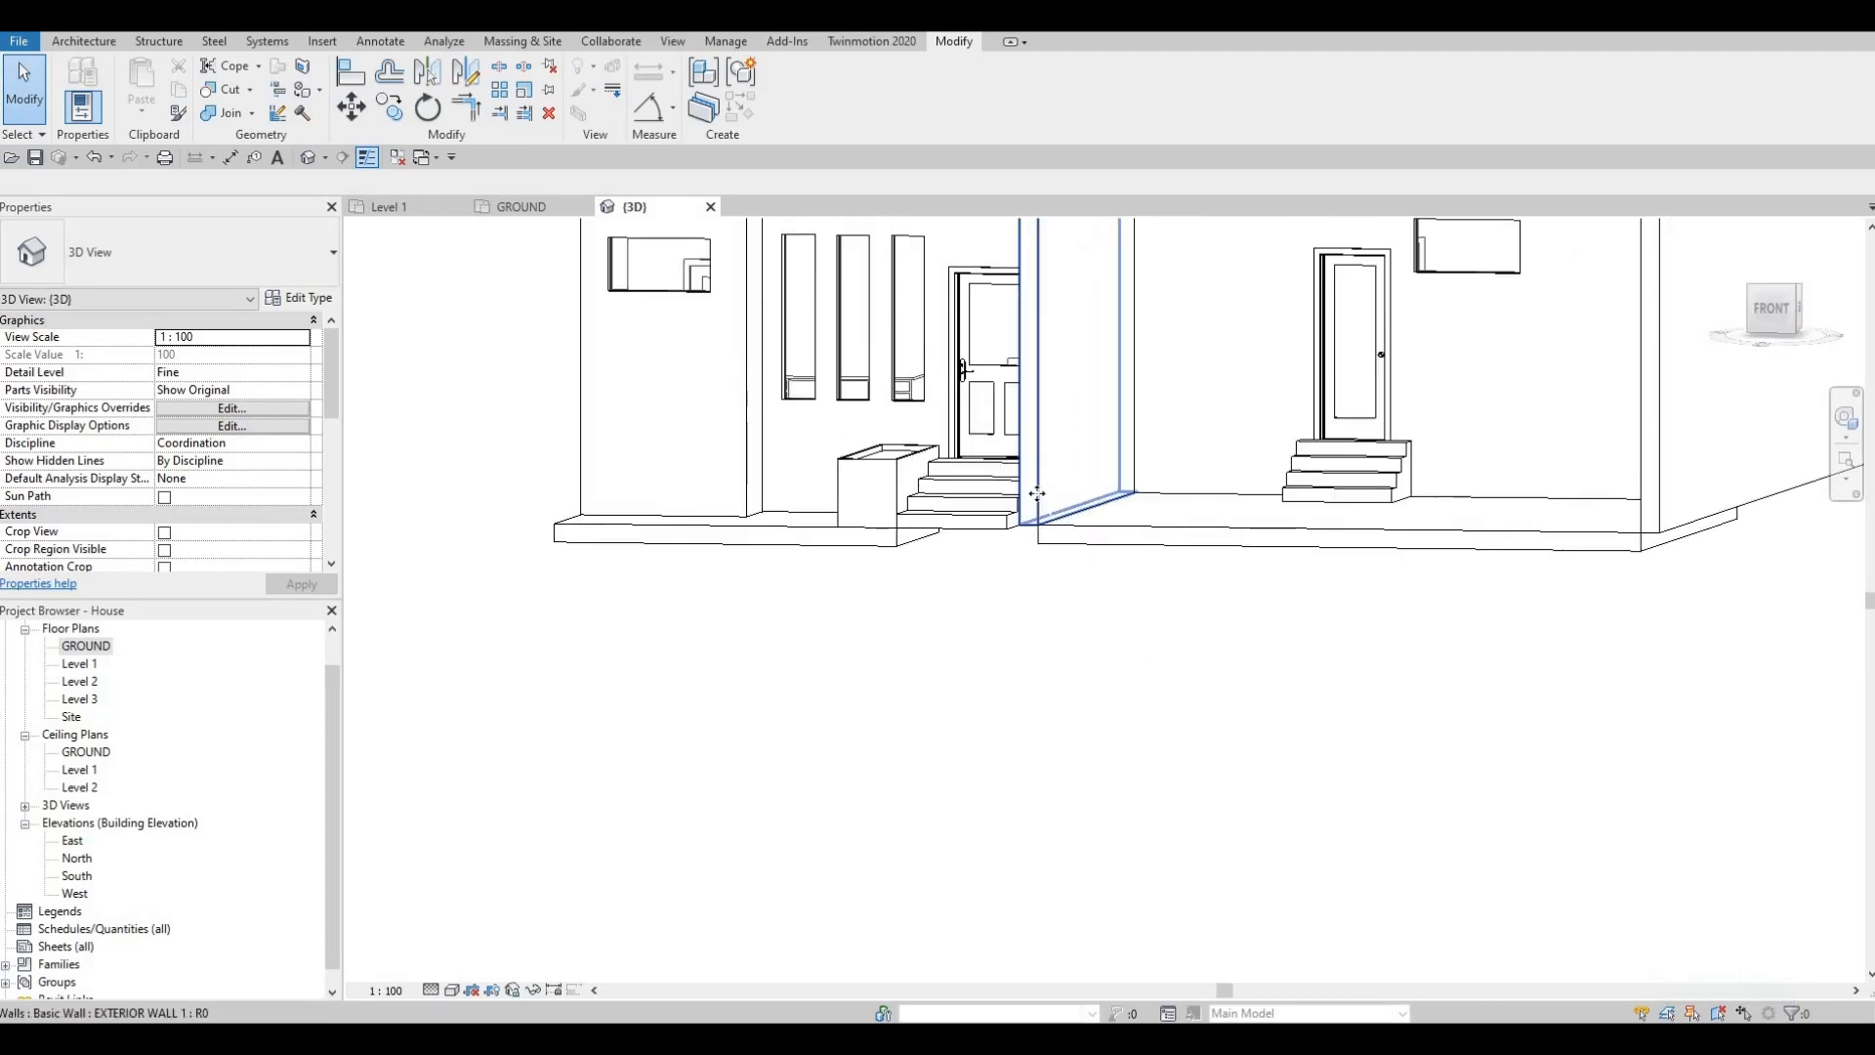
left_click(1037, 493)
scroll(1065, 562, "down", 2)
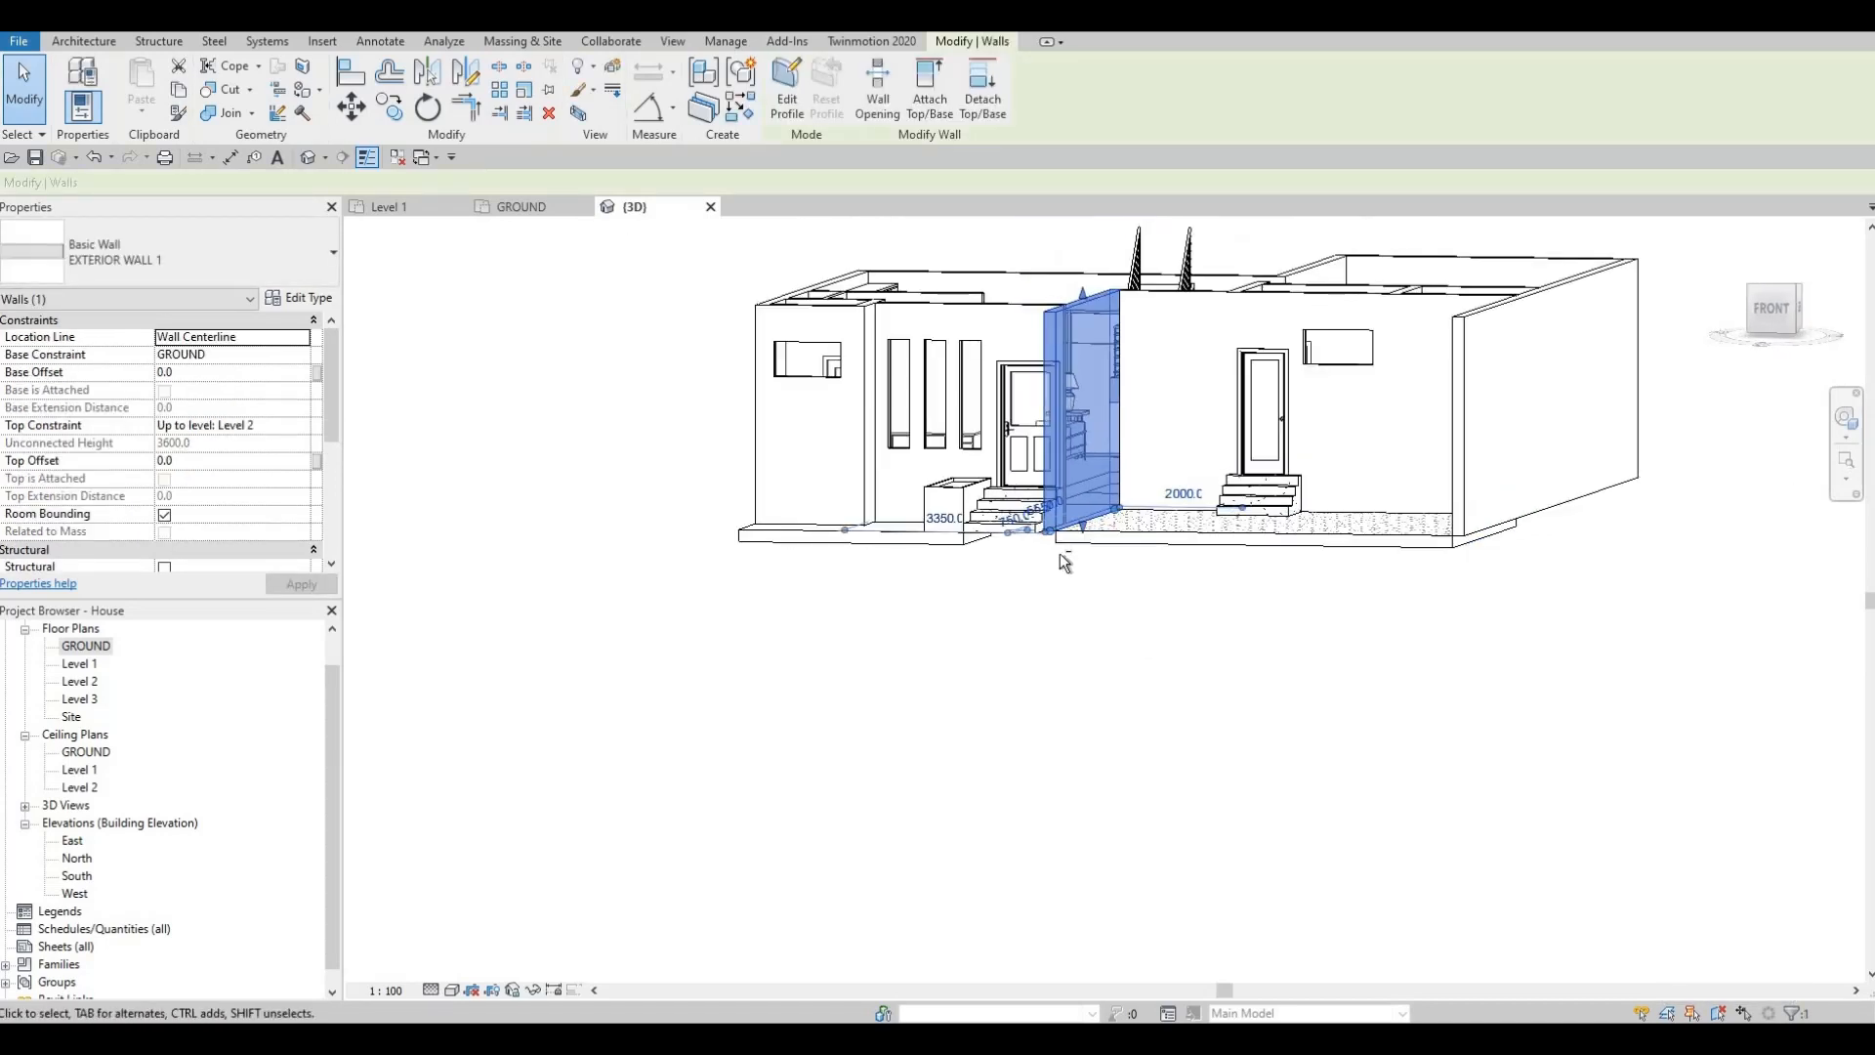
key("Escape")
scroll(983, 699, "up", 2)
middle_click_drag(984, 699, 1091, 463, "shift")
middle_click_drag(1086, 671, 1191, 528, "shift")
scroll(1122, 439, "up", 1)
scroll(1109, 432, "up", 1)
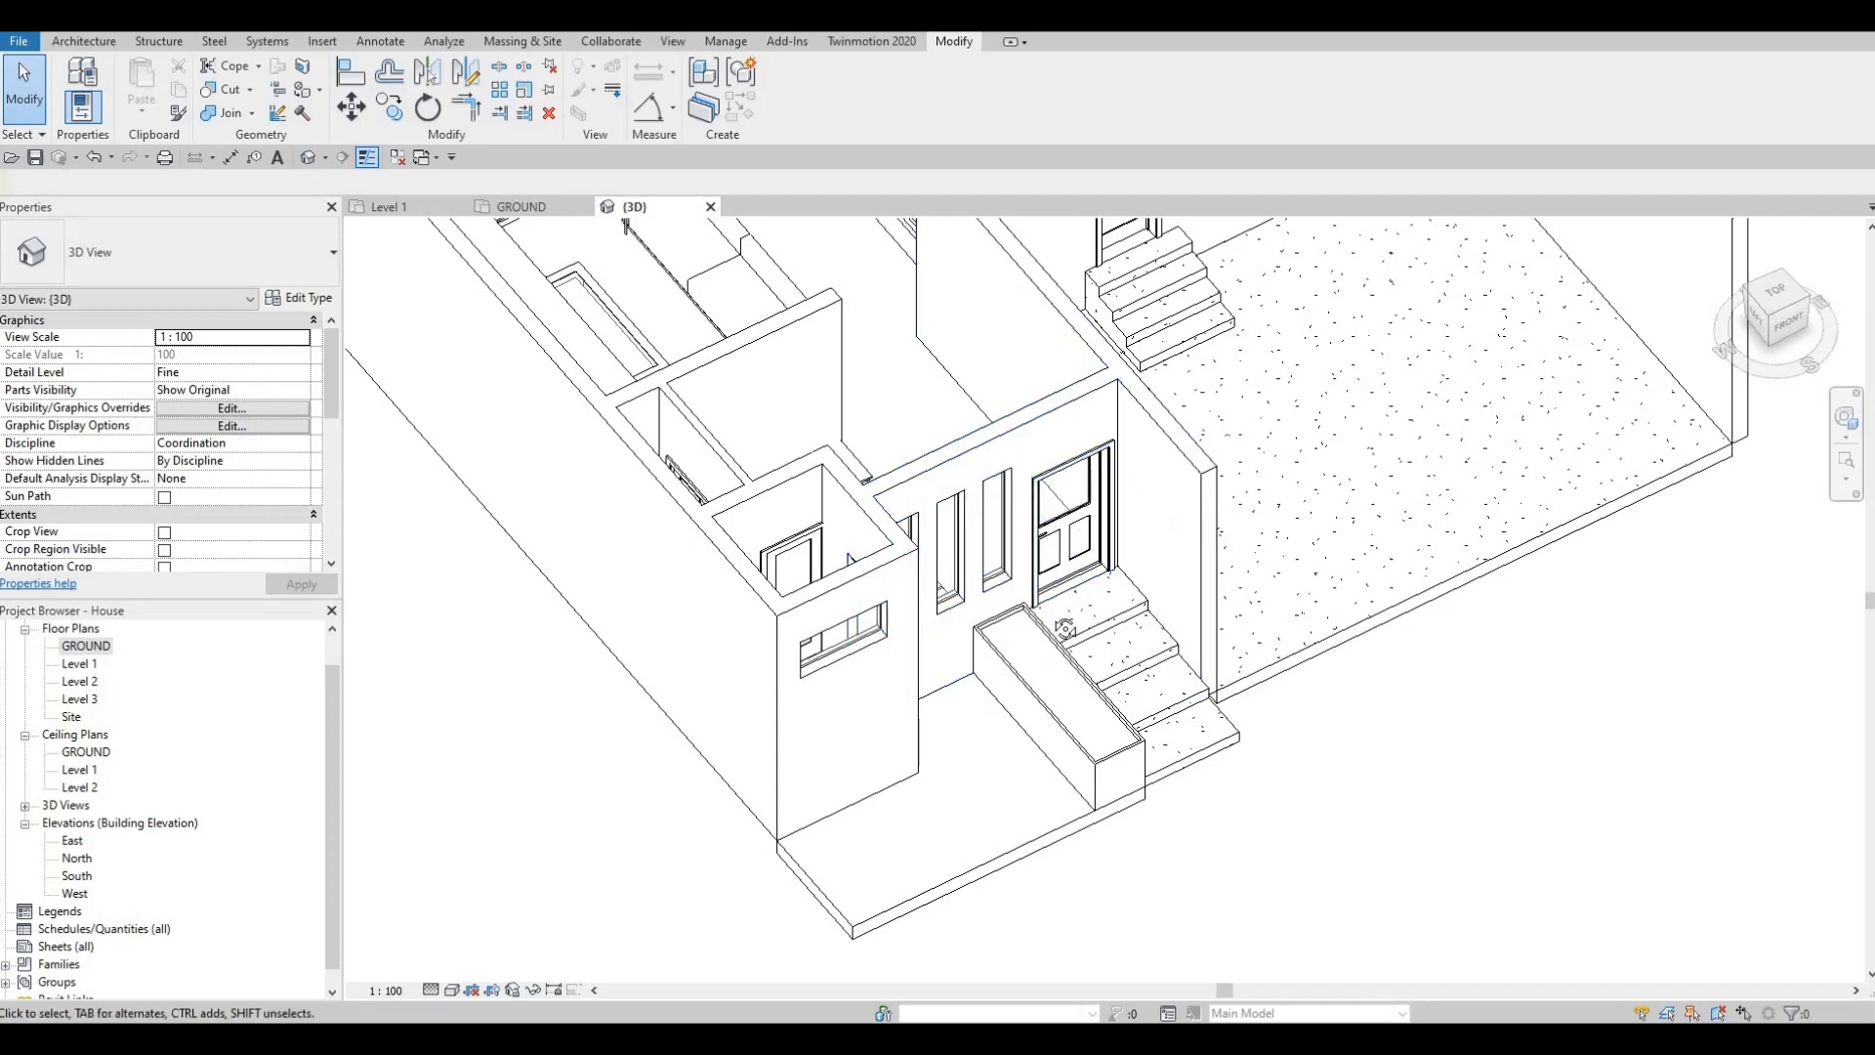
middle_click_drag(1065, 628, 970, 635, "shift")
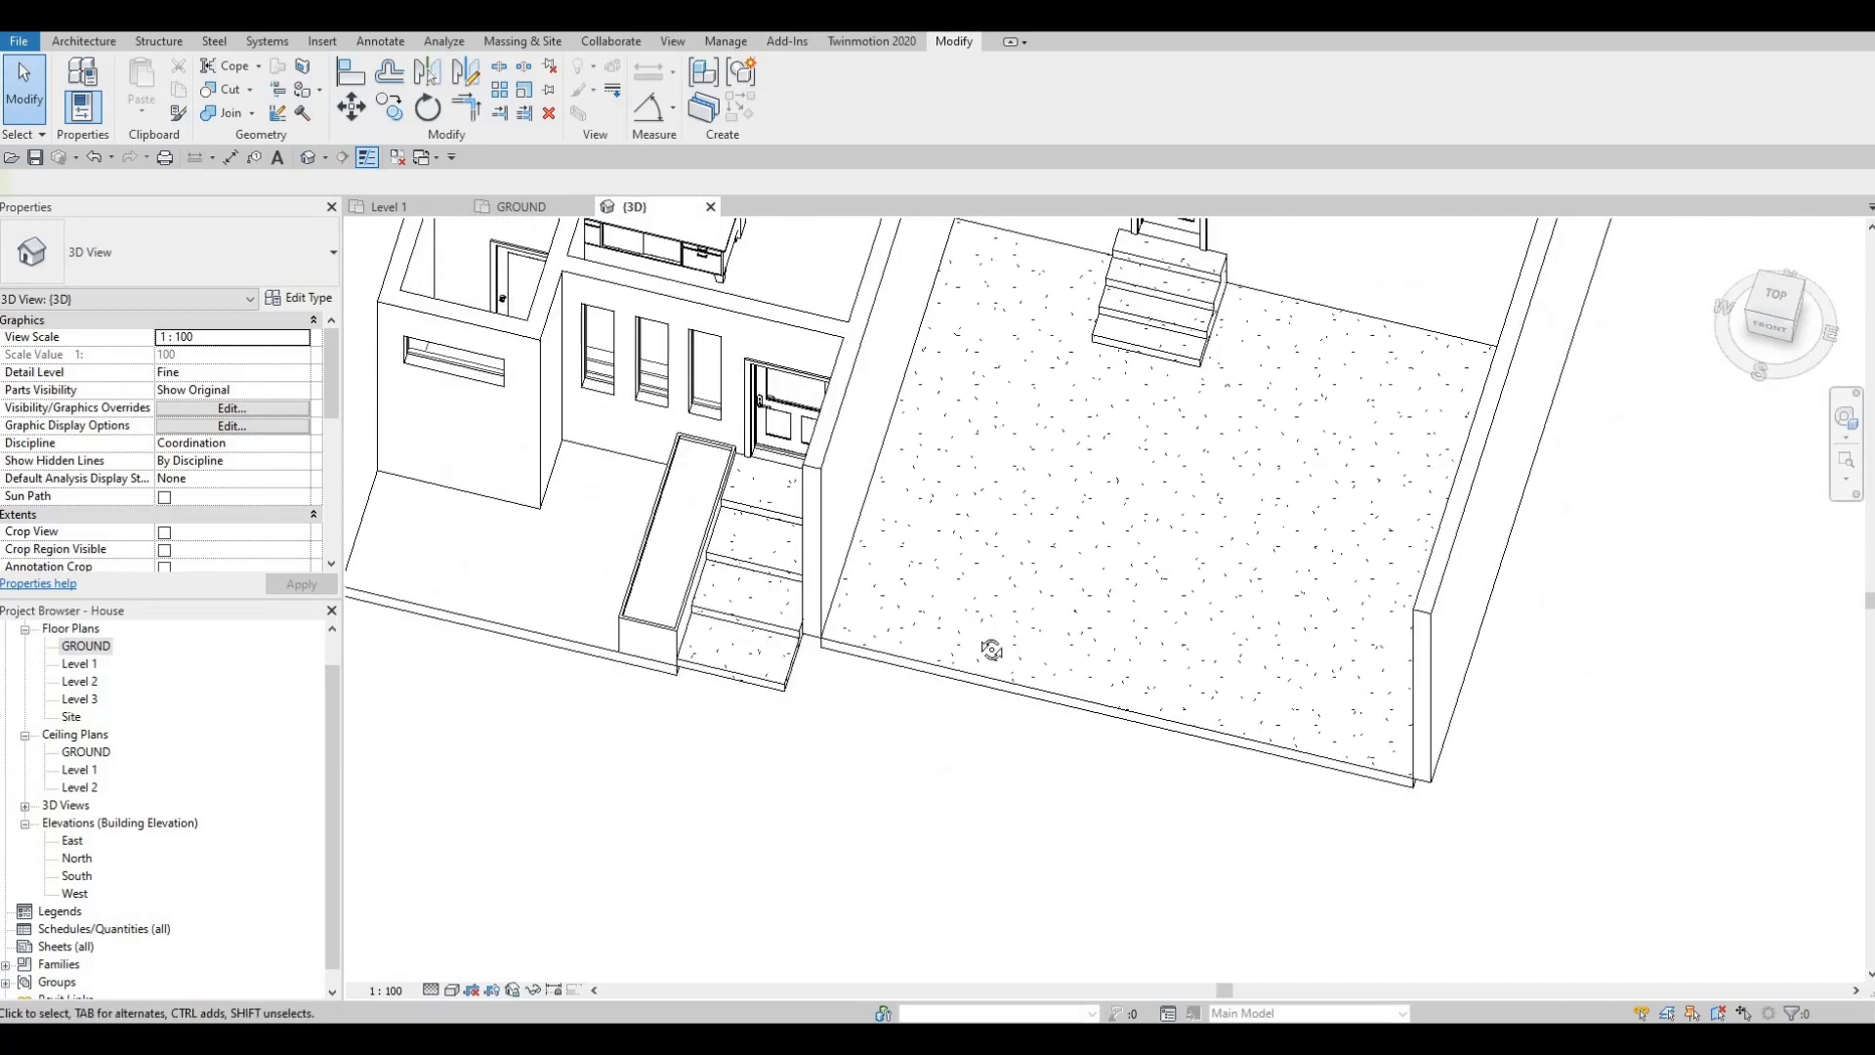
middle_click_drag(1220, 649, 1213, 606, "shift")
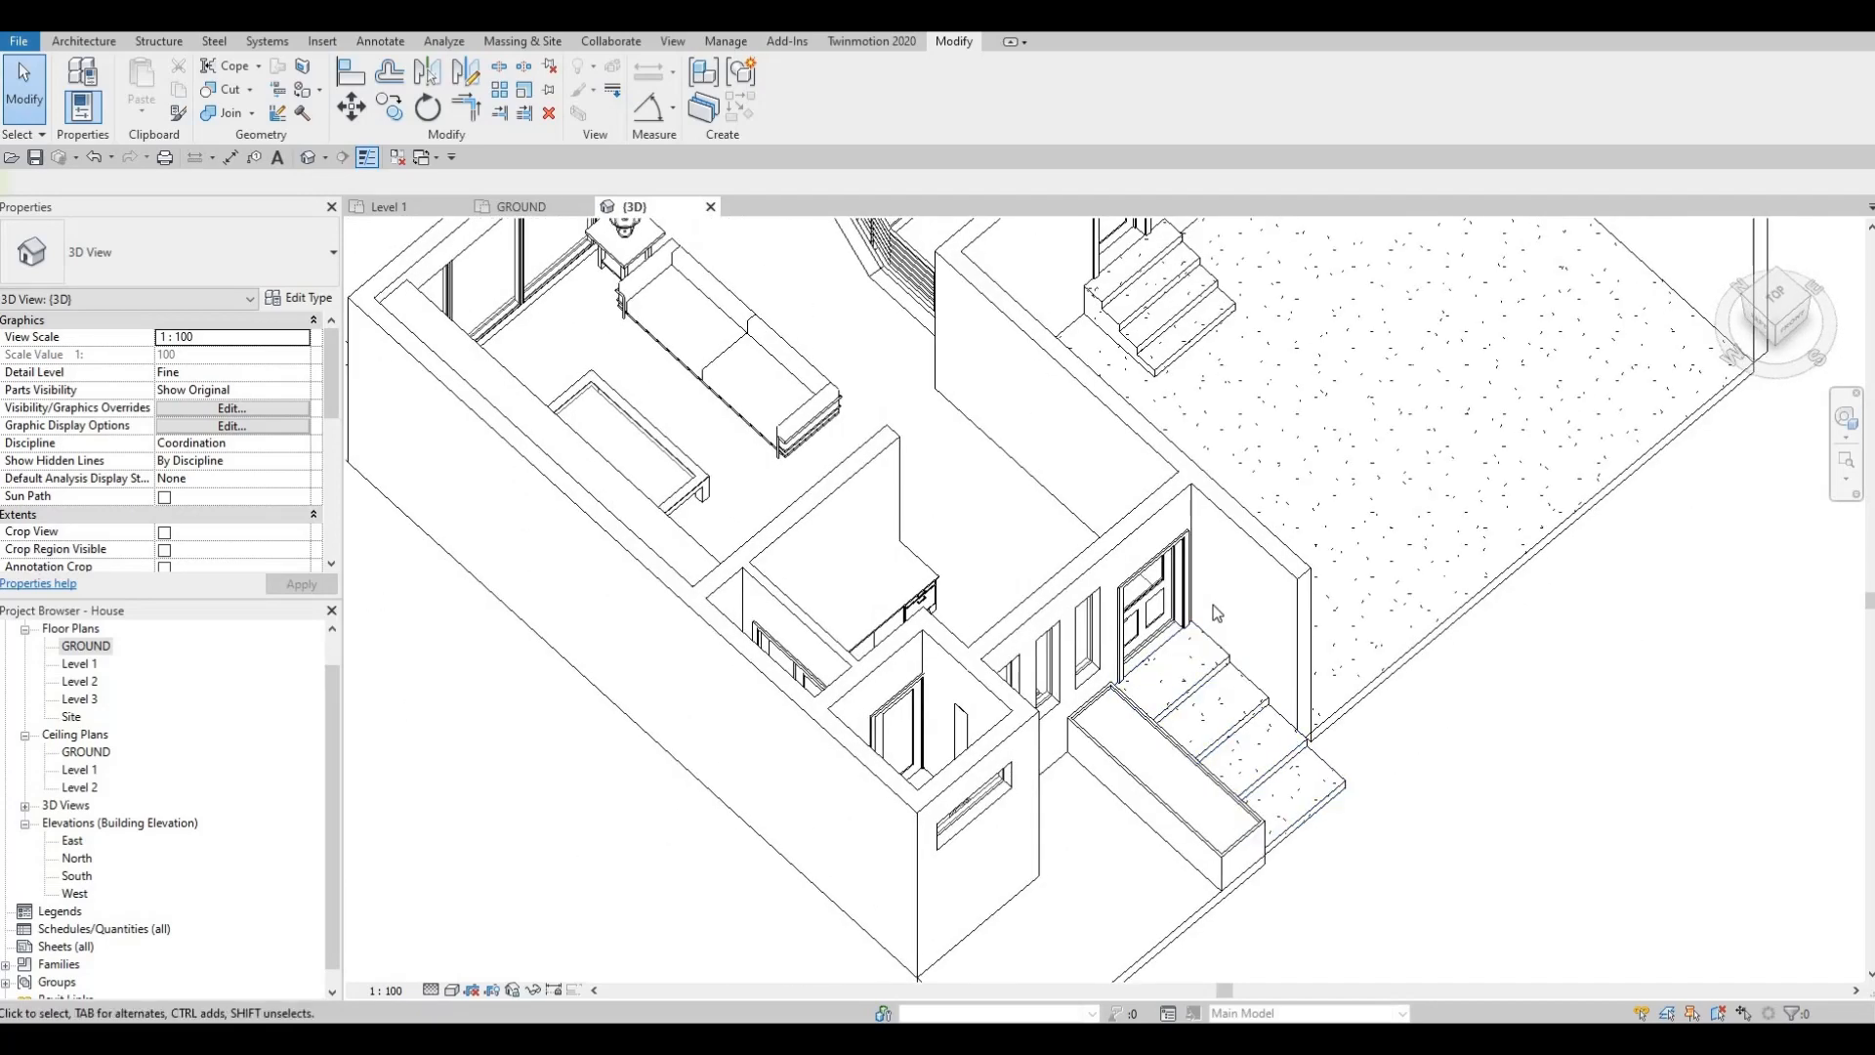
Step: Trim the long exterior wall to a corner with the entrance wall, removing the part that projects beside the stairs
key("t")
key("r")
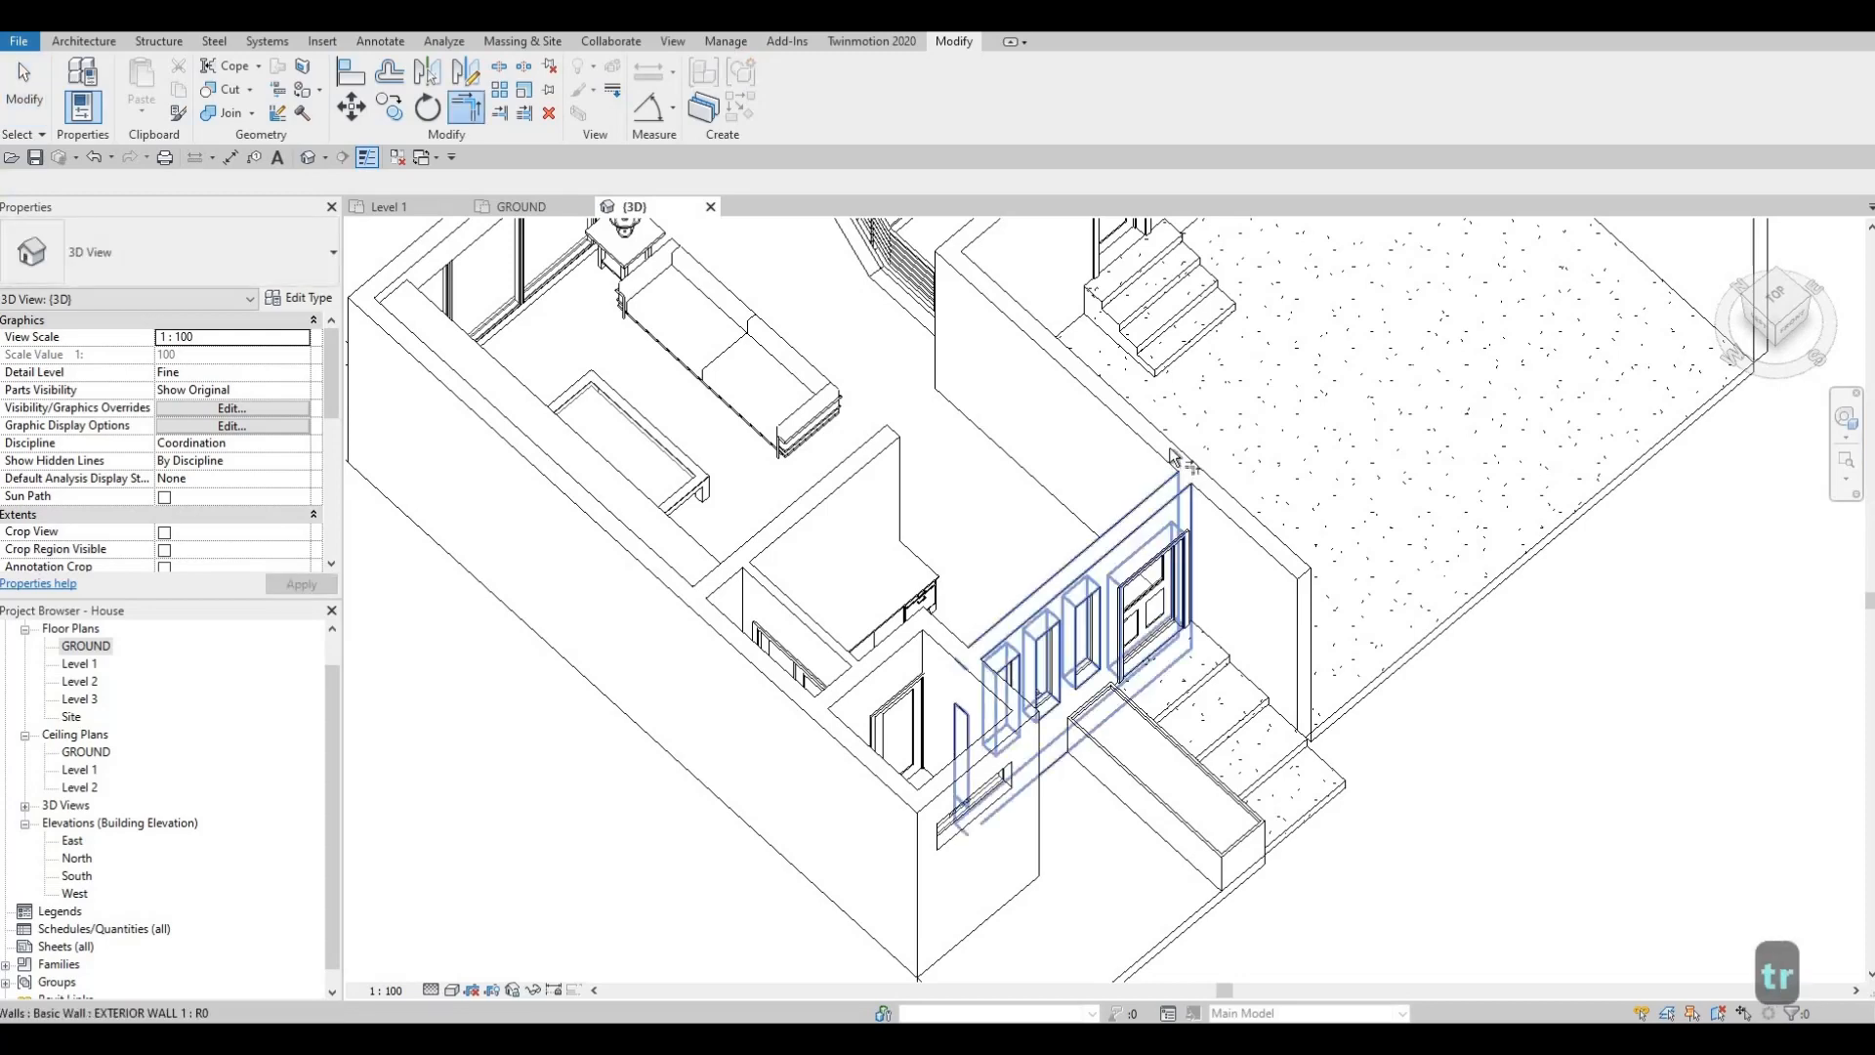
left_click(1173, 458)
left_click(1240, 595)
key("Escape")
Step: In the GROUND floor plan, open the boundary of the large FLOOR 3 floor for editing
middle_click_drag(800, 482, 488, 371, "shift")
middle_click_drag(900, 518, 1102, 600, "shift")
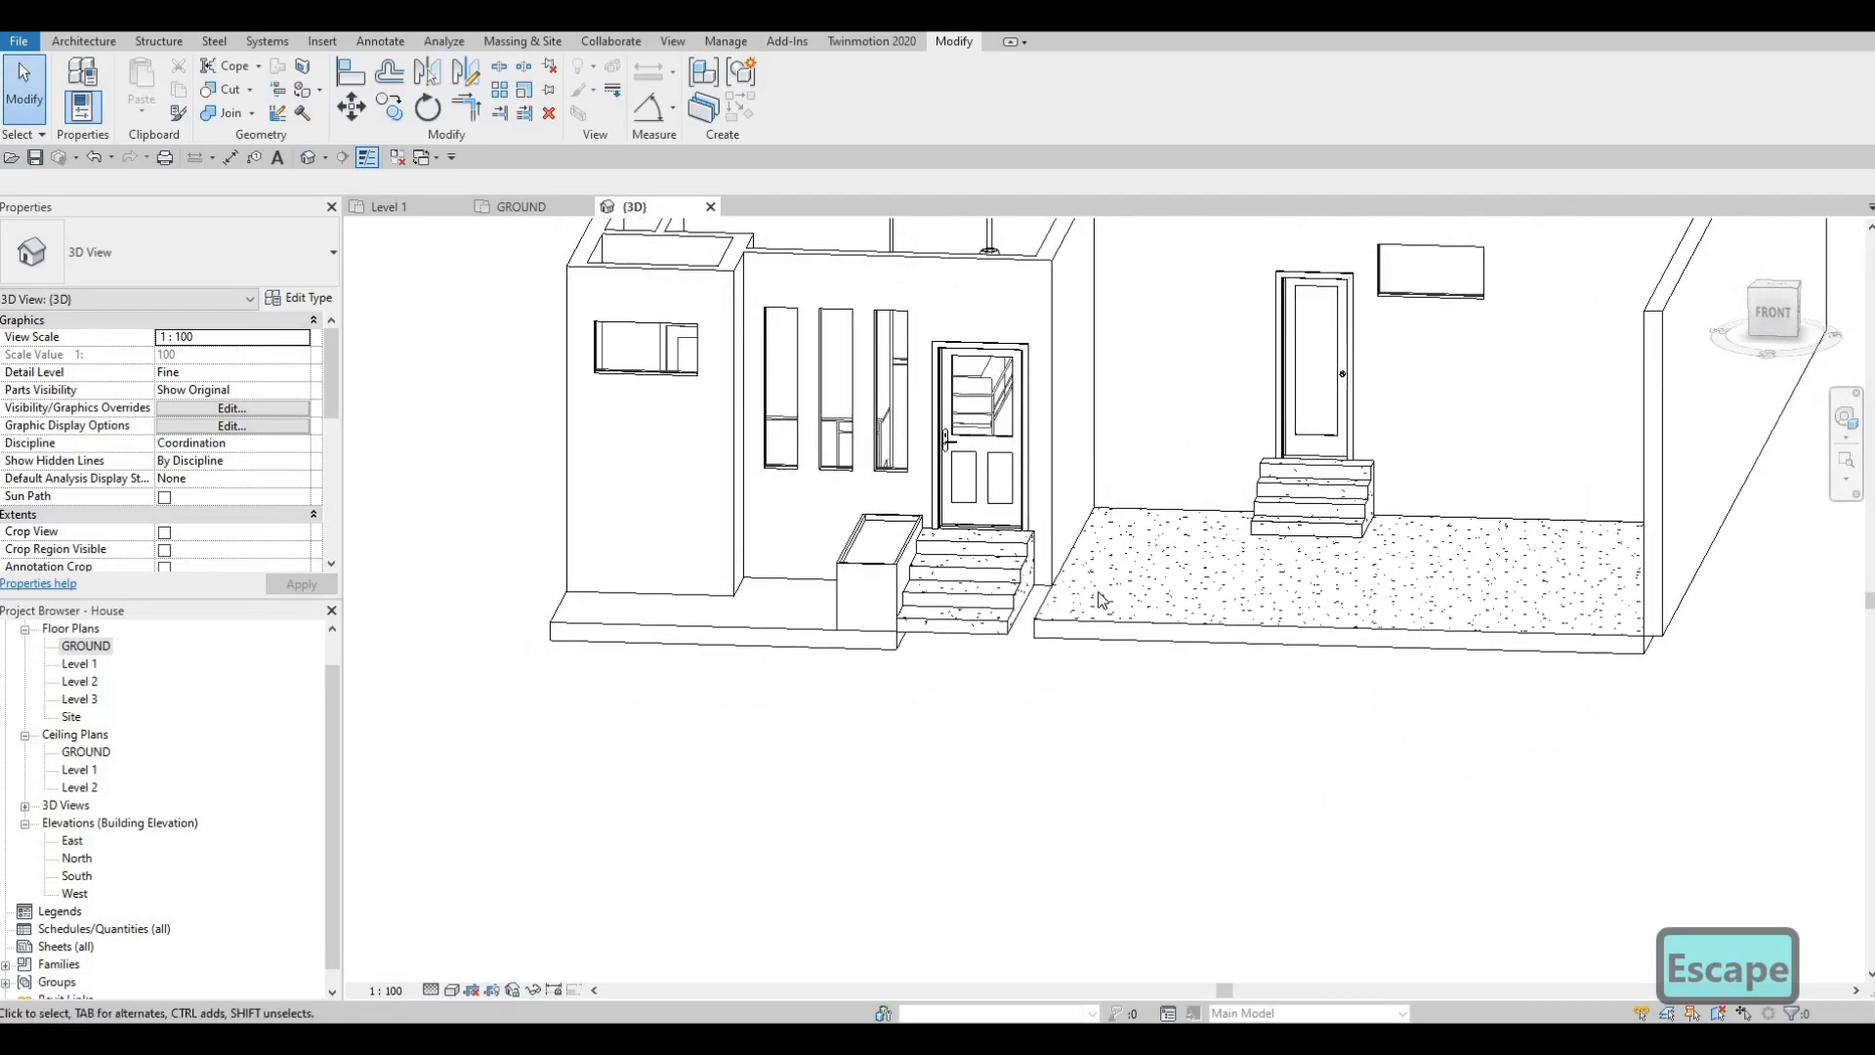
middle_click_drag(1096, 705, 1075, 668, "shift")
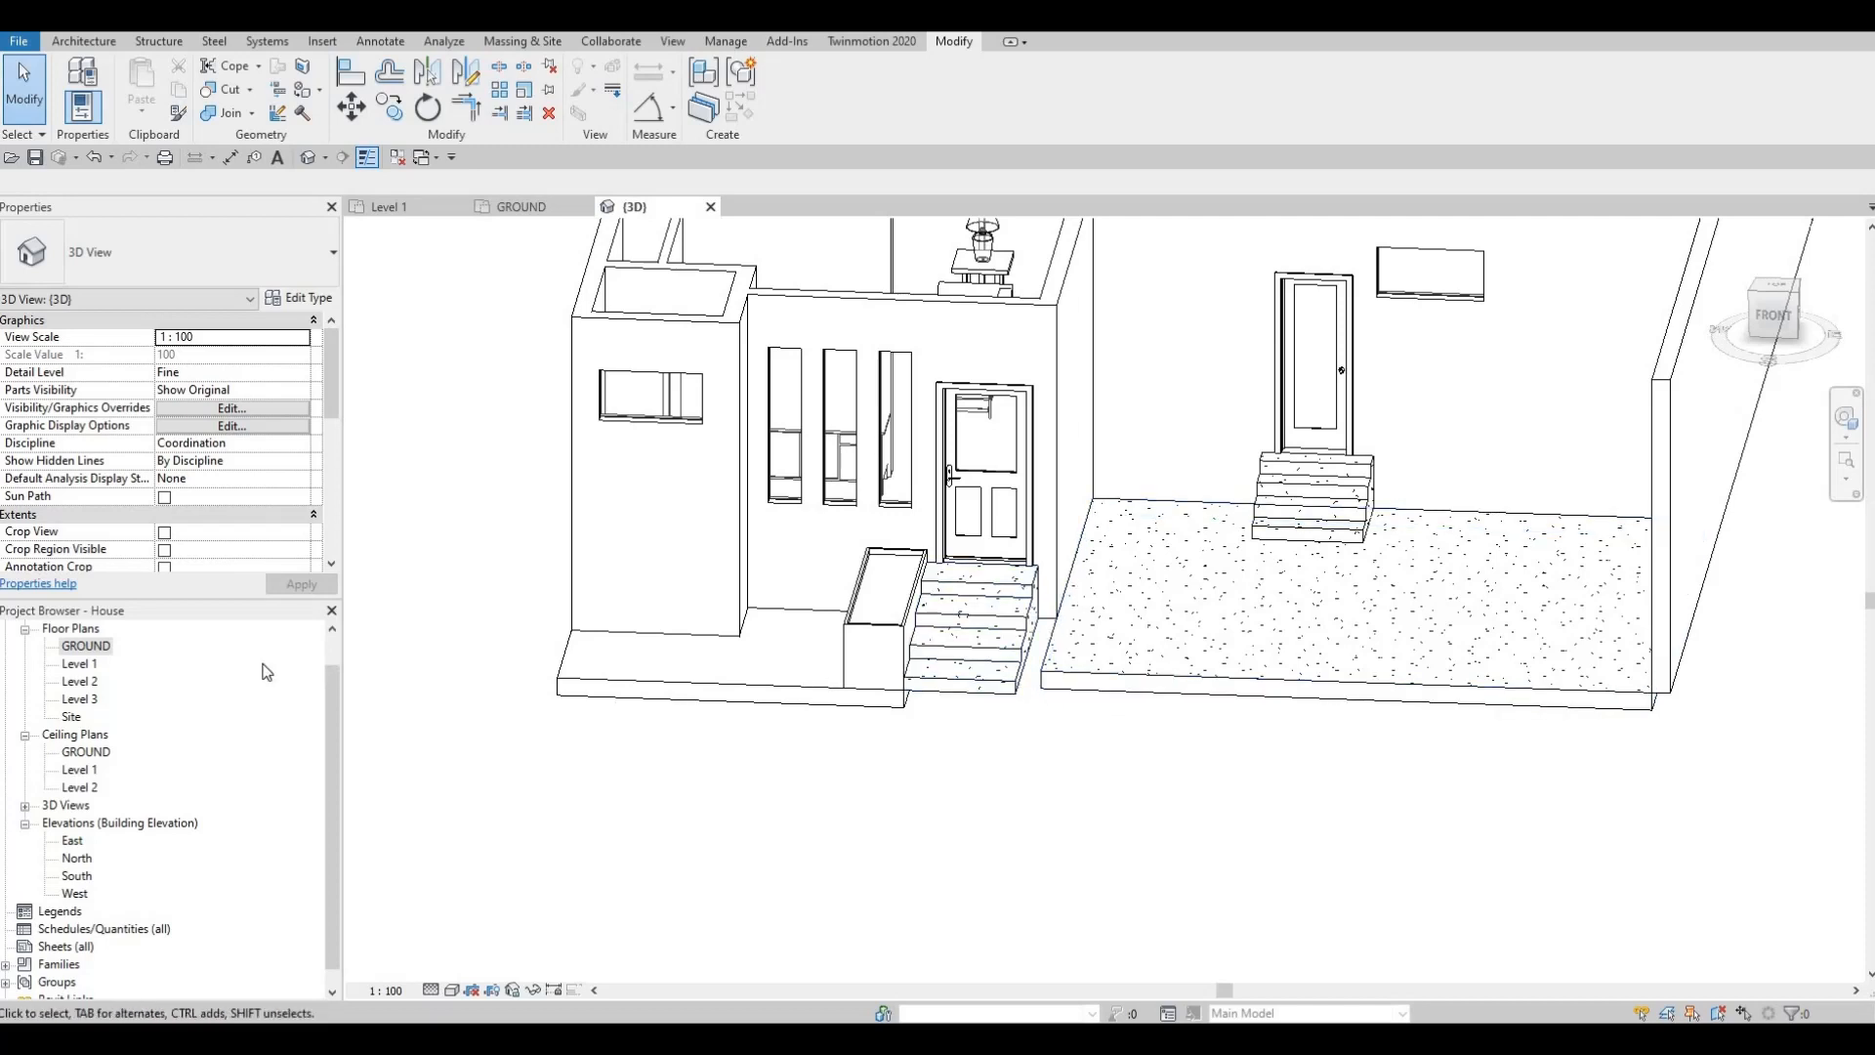
double_click(78, 663)
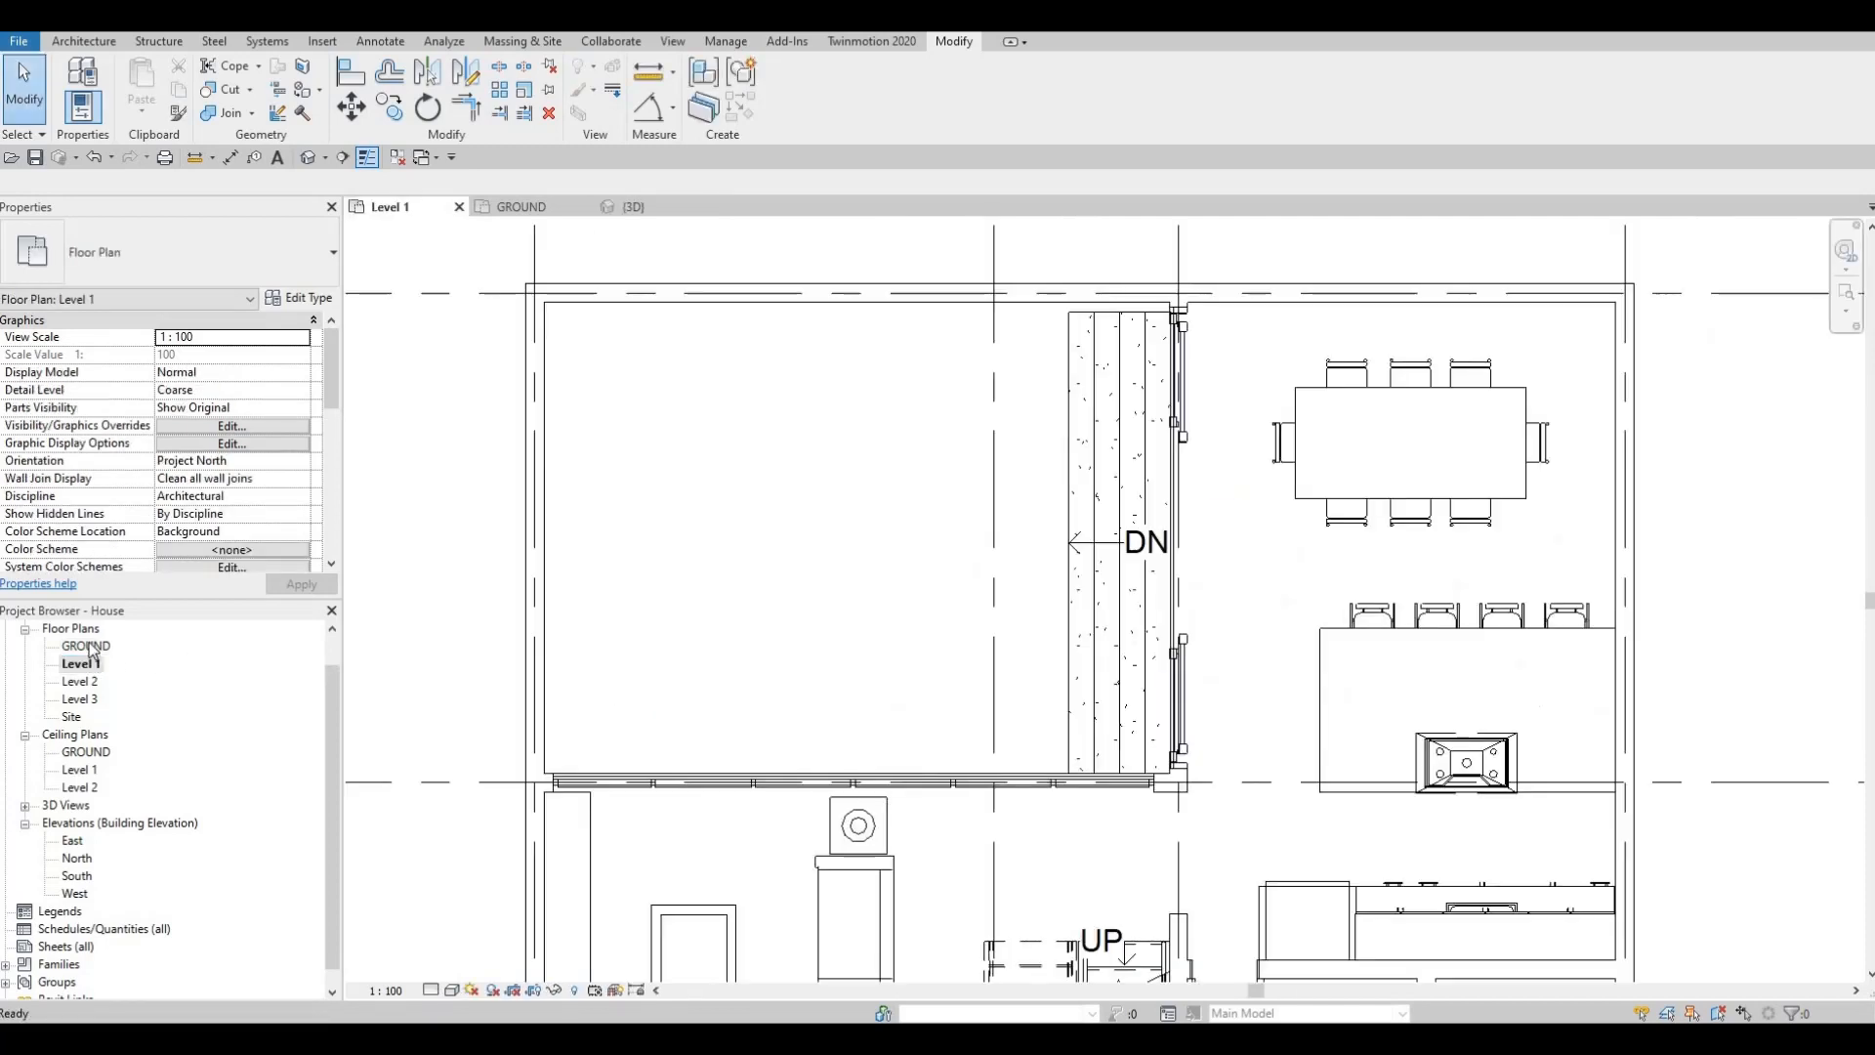
double_click(86, 646)
scroll(1104, 665, "down", 5)
key("Escape")
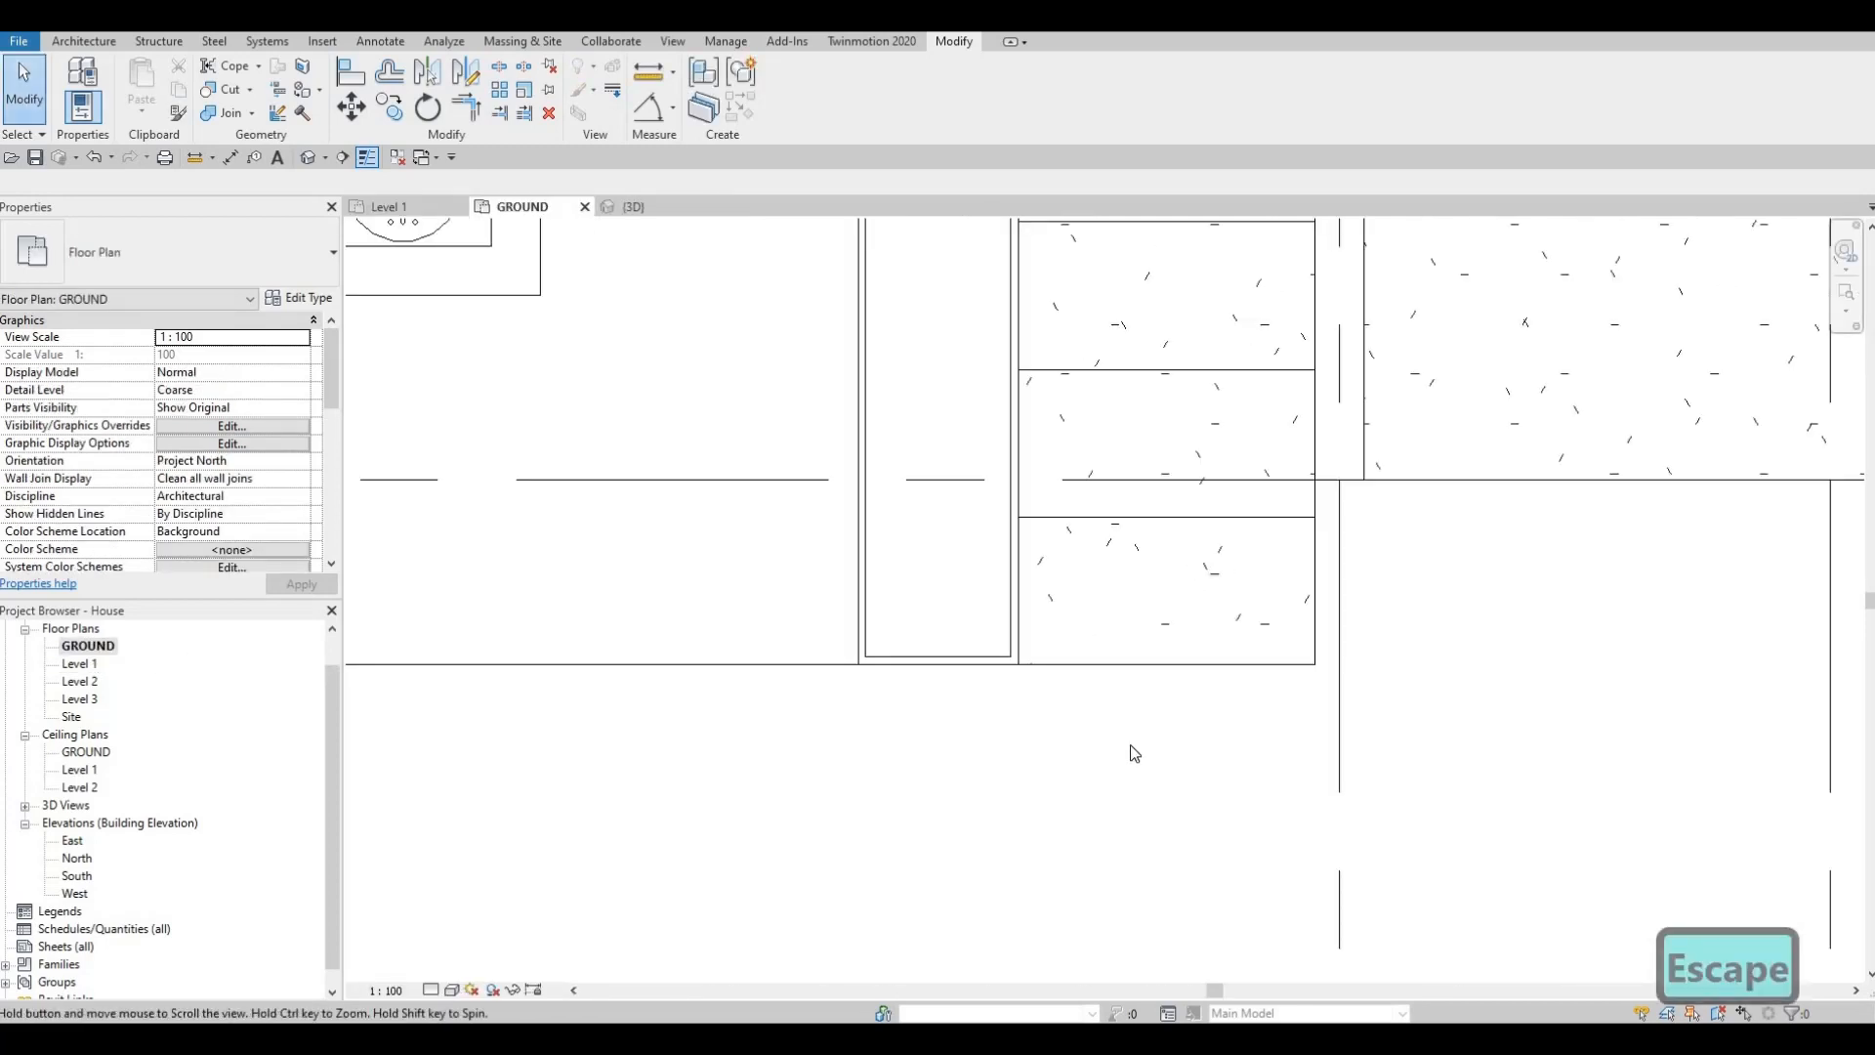
middle_click_drag(1254, 664, 1196, 776)
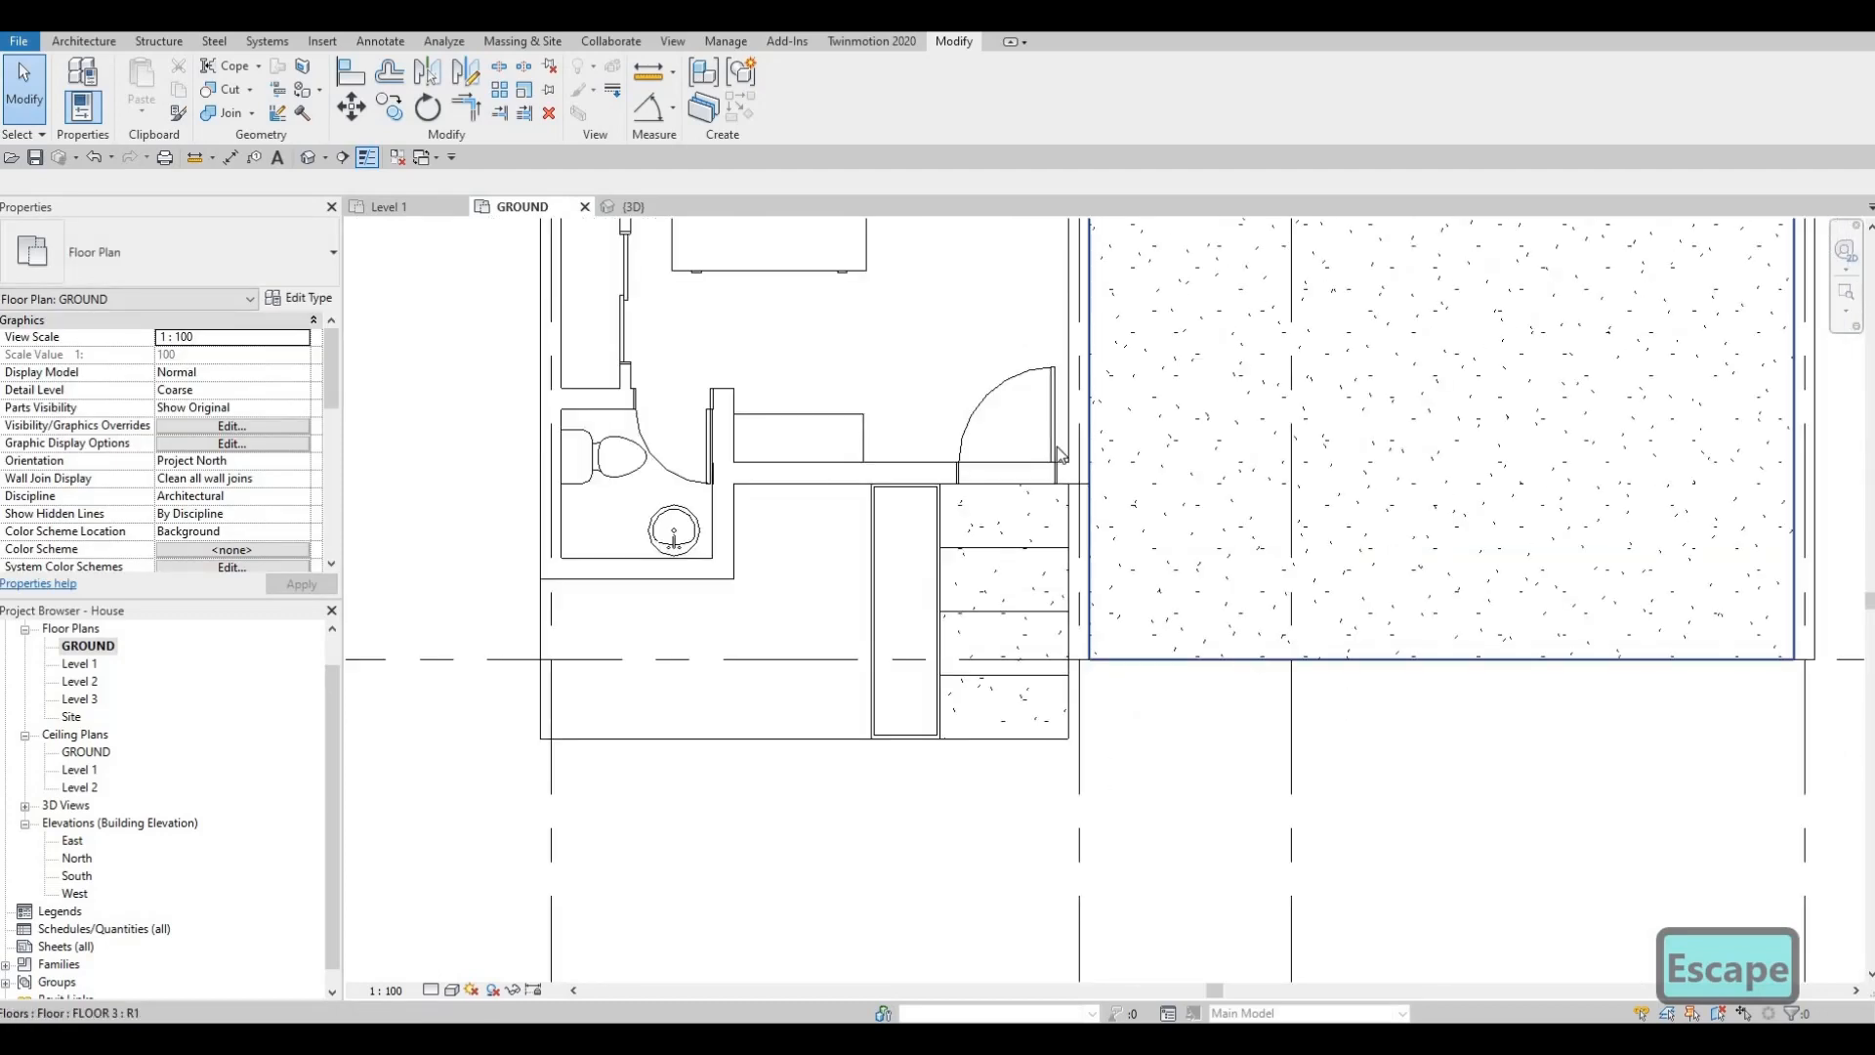
left_click(1177, 600)
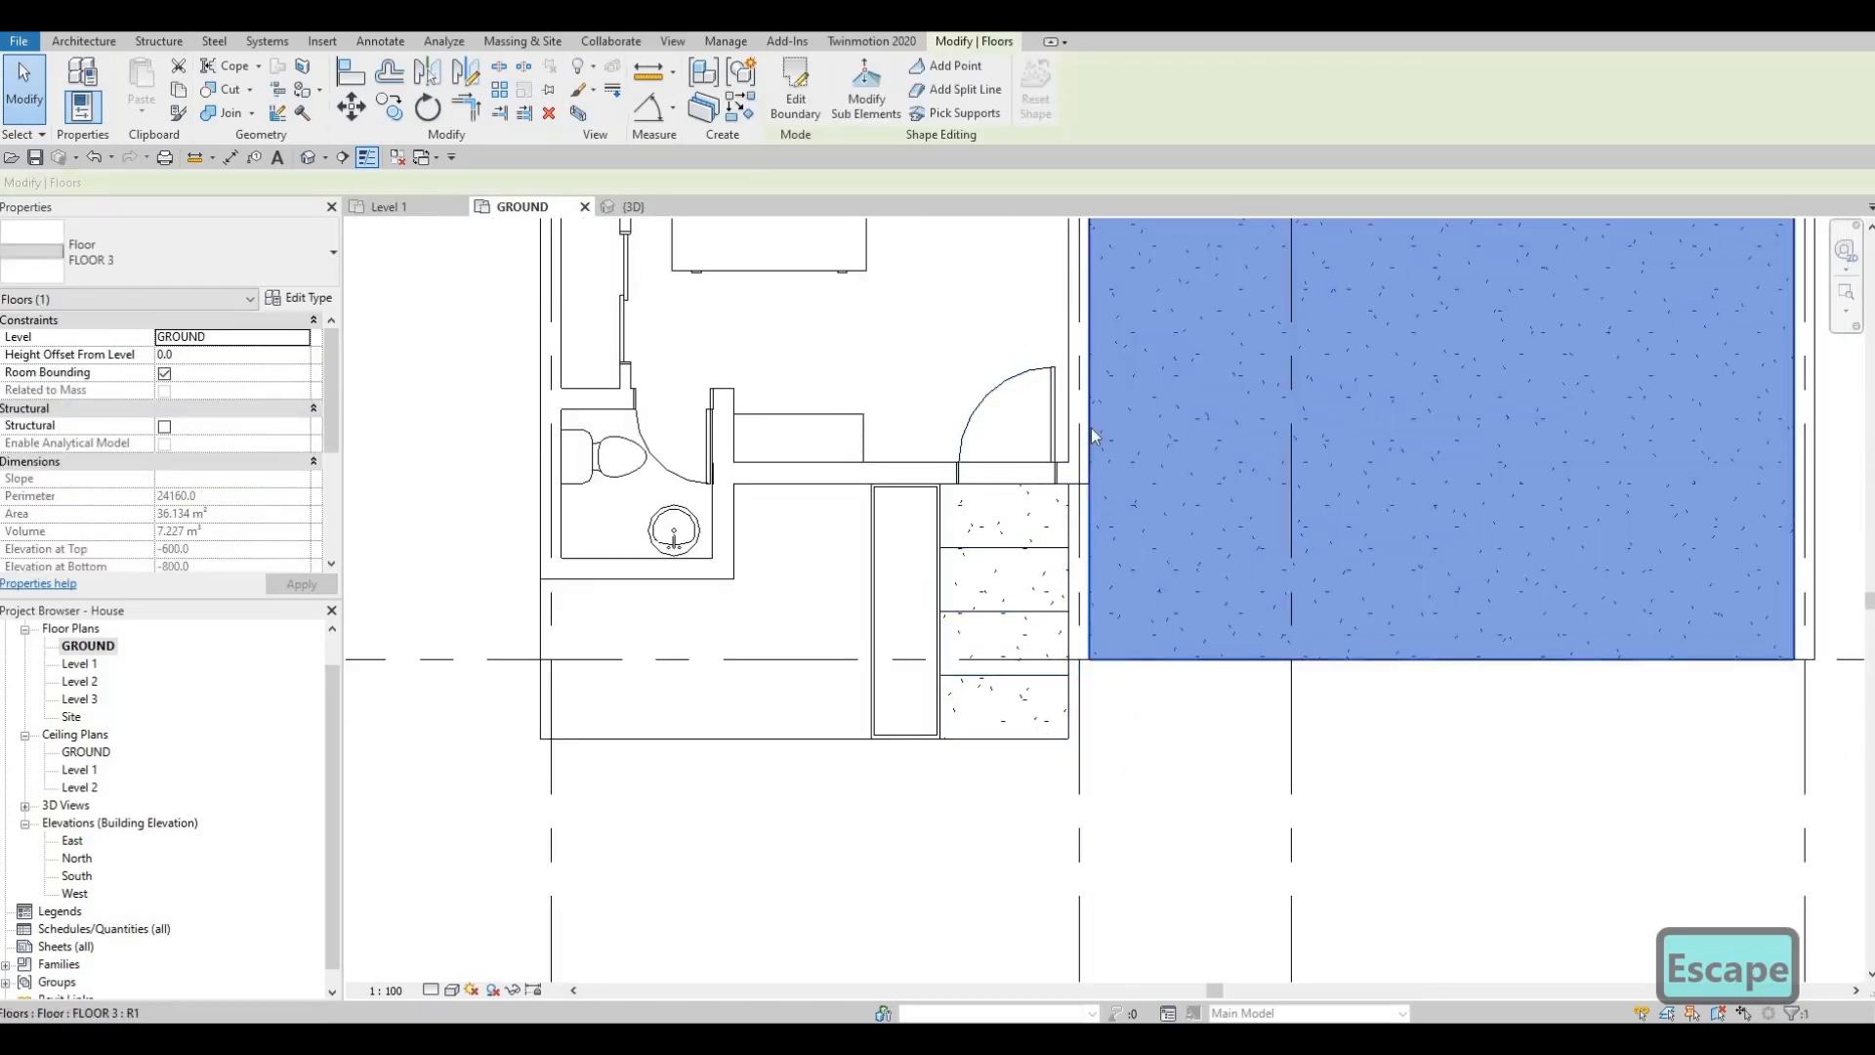
left_click(796, 93)
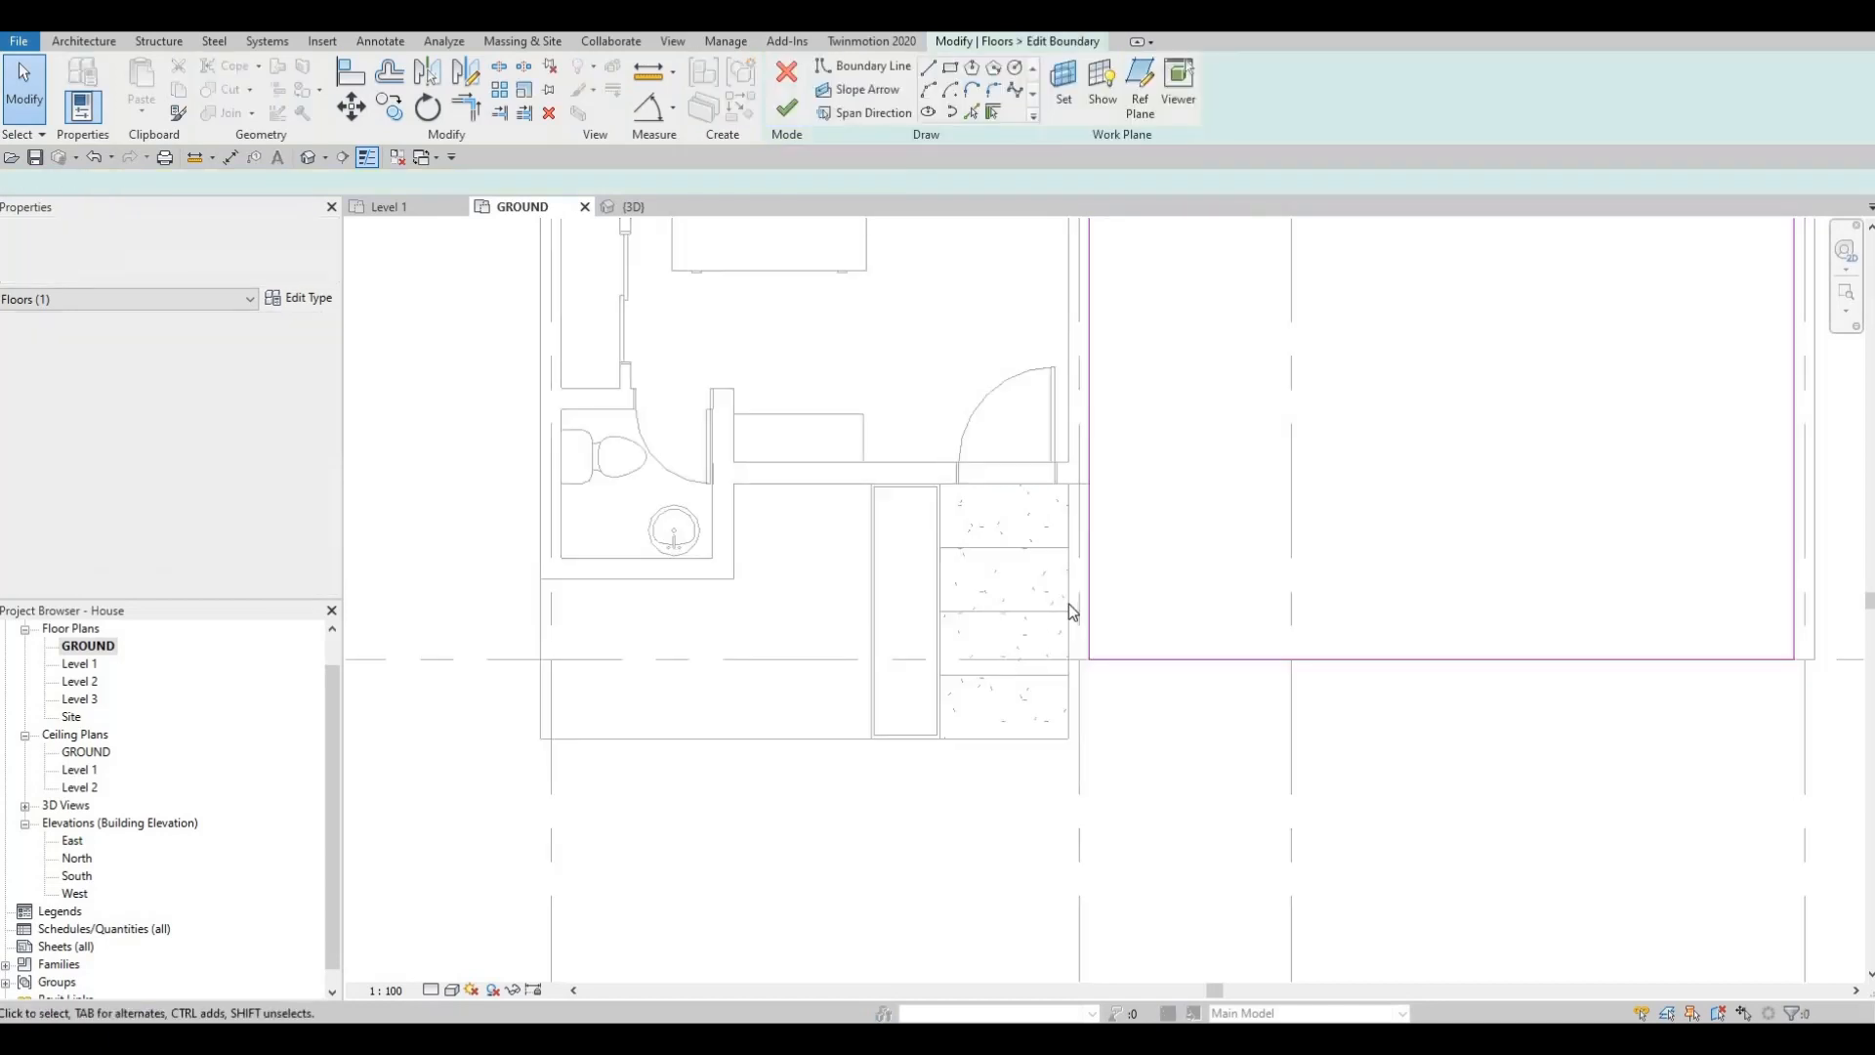
Step: Draw boundary lines from the floor's edge at the entrance wall, along the stairs' outer side, and 6830 mm across to the far exterior wall
middle_click_drag(1104, 594, 1057, 599)
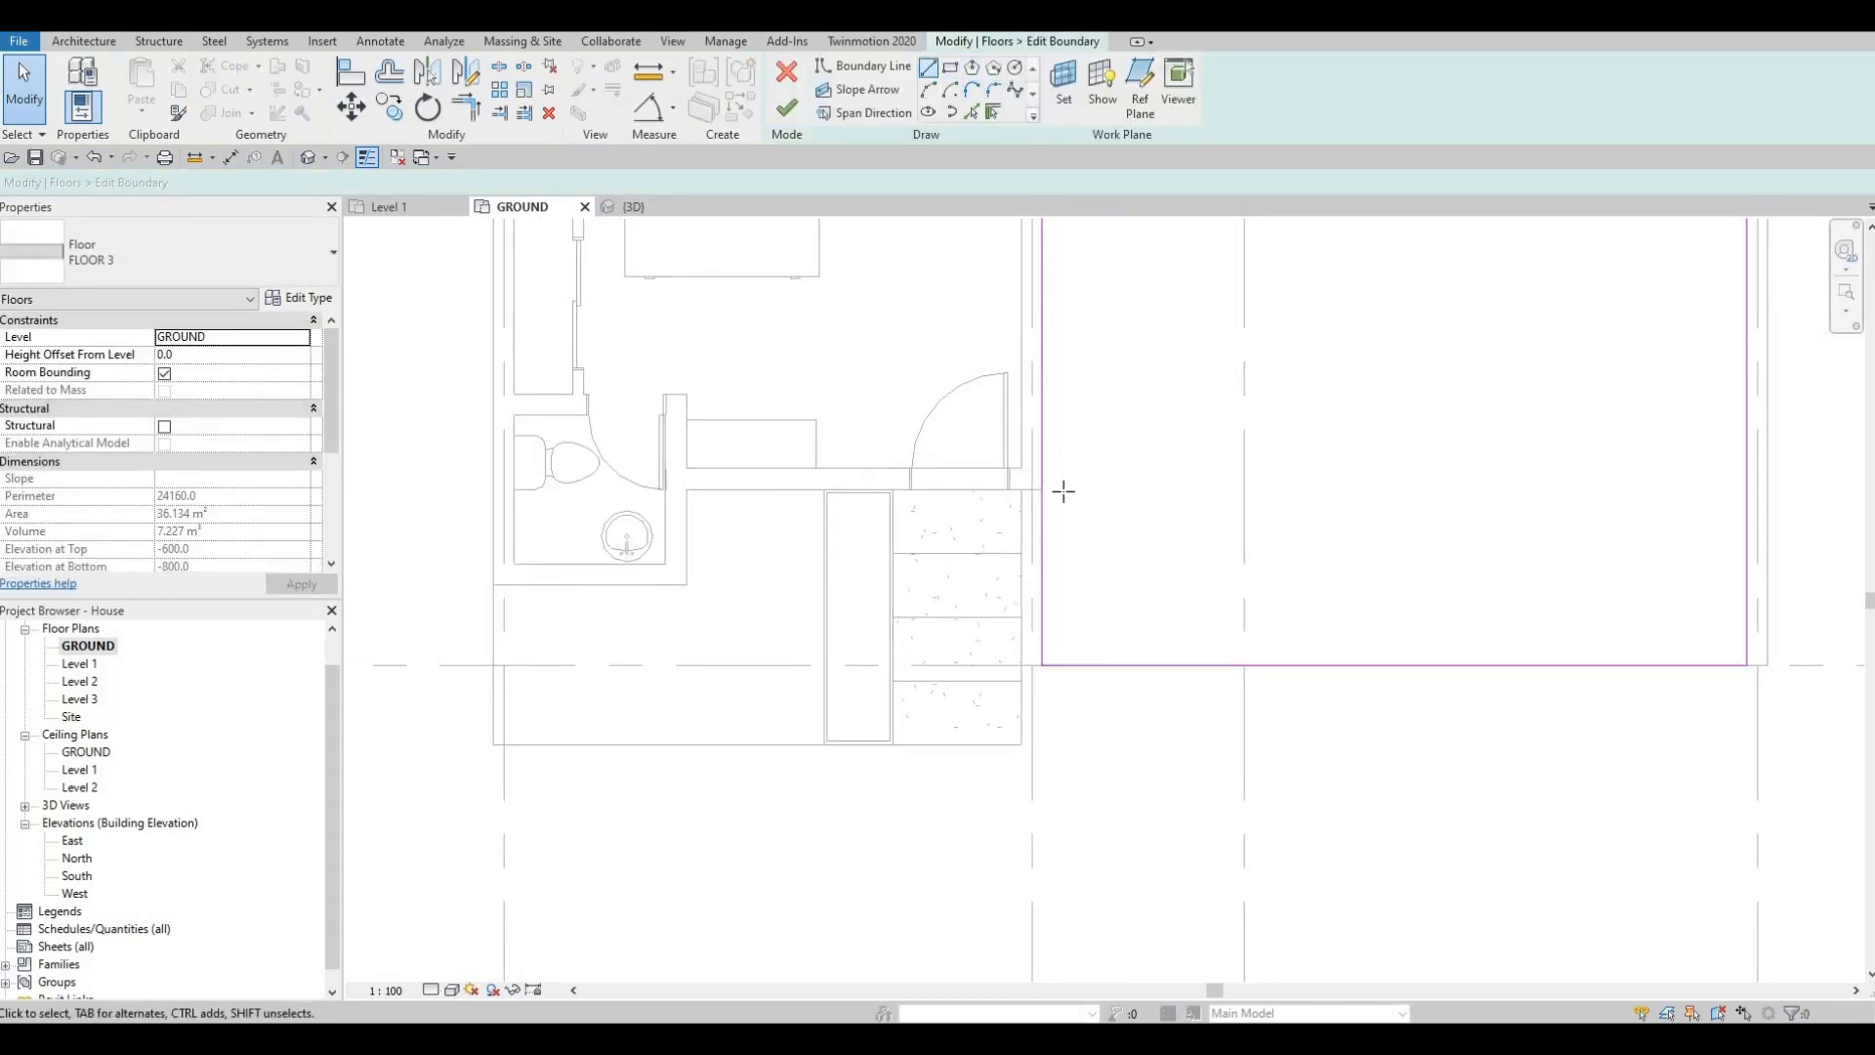
key("l")
key("i")
scroll(1018, 469, "up", 2)
left_click(992, 477)
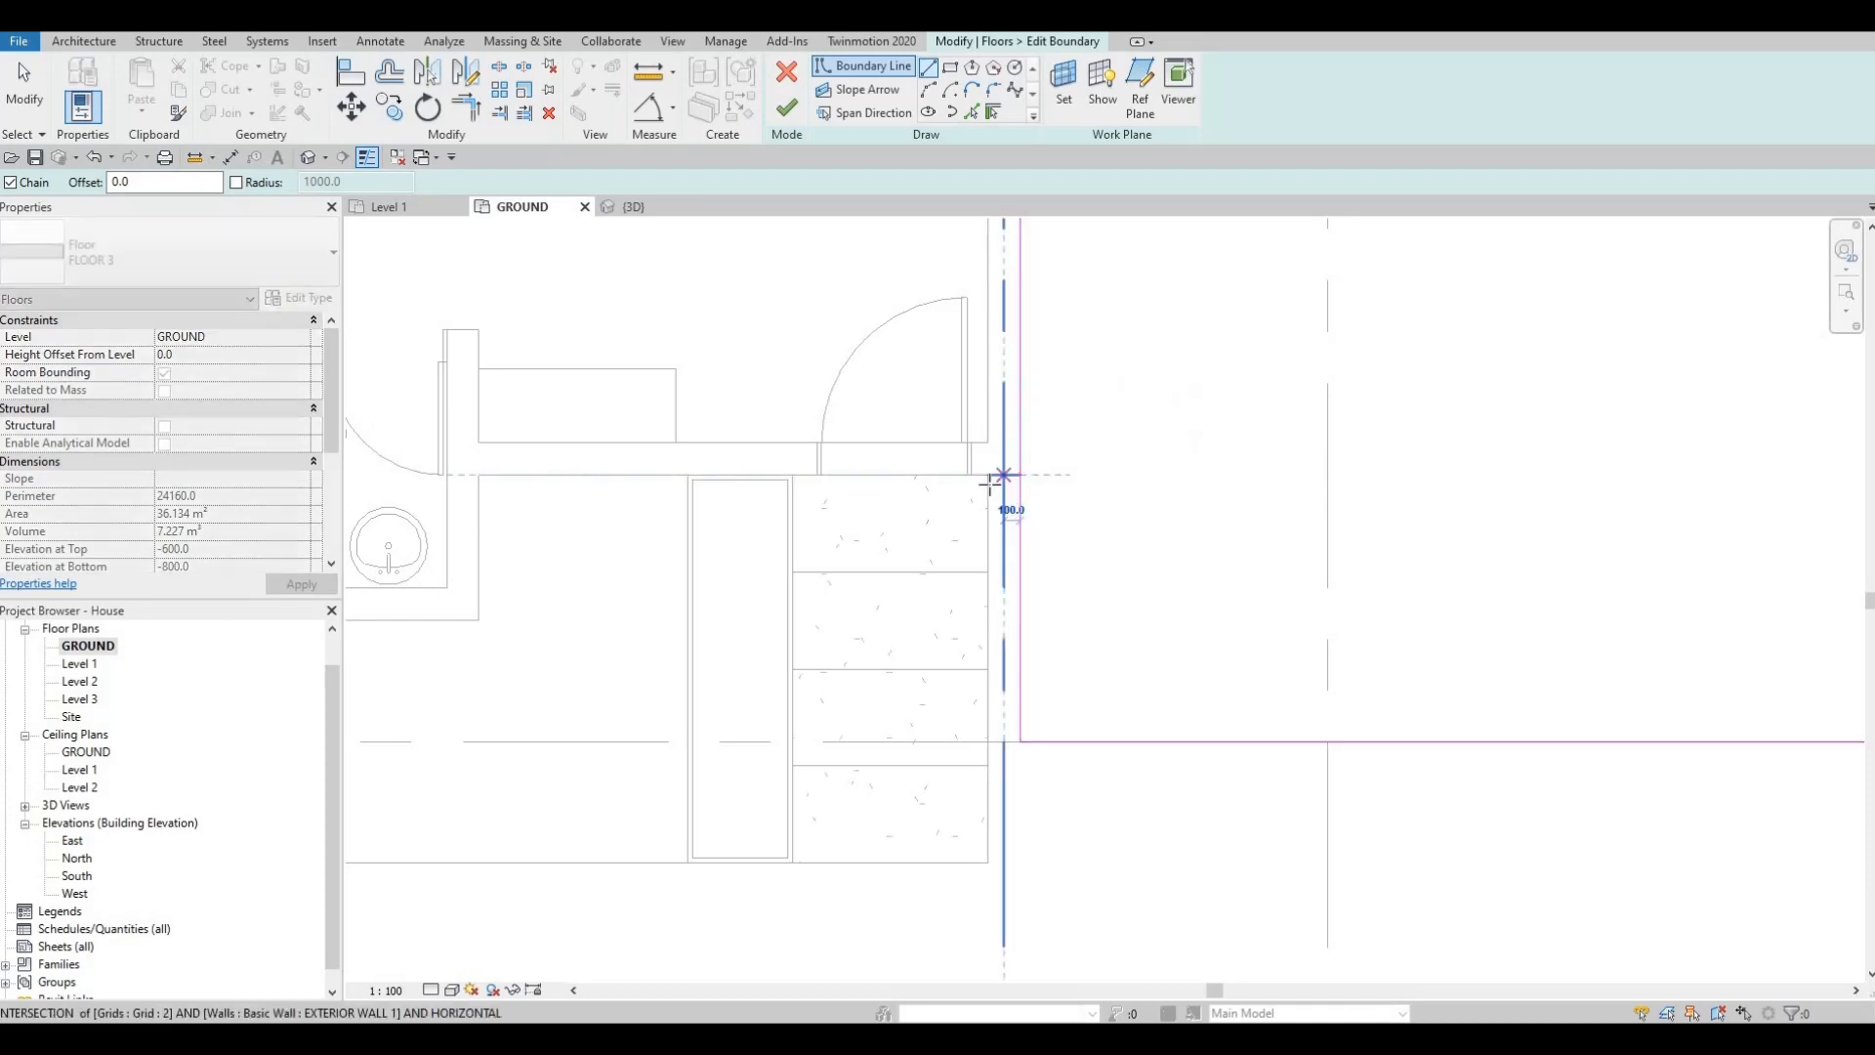
left_click(987, 862)
scroll(1423, 720, "down", 3)
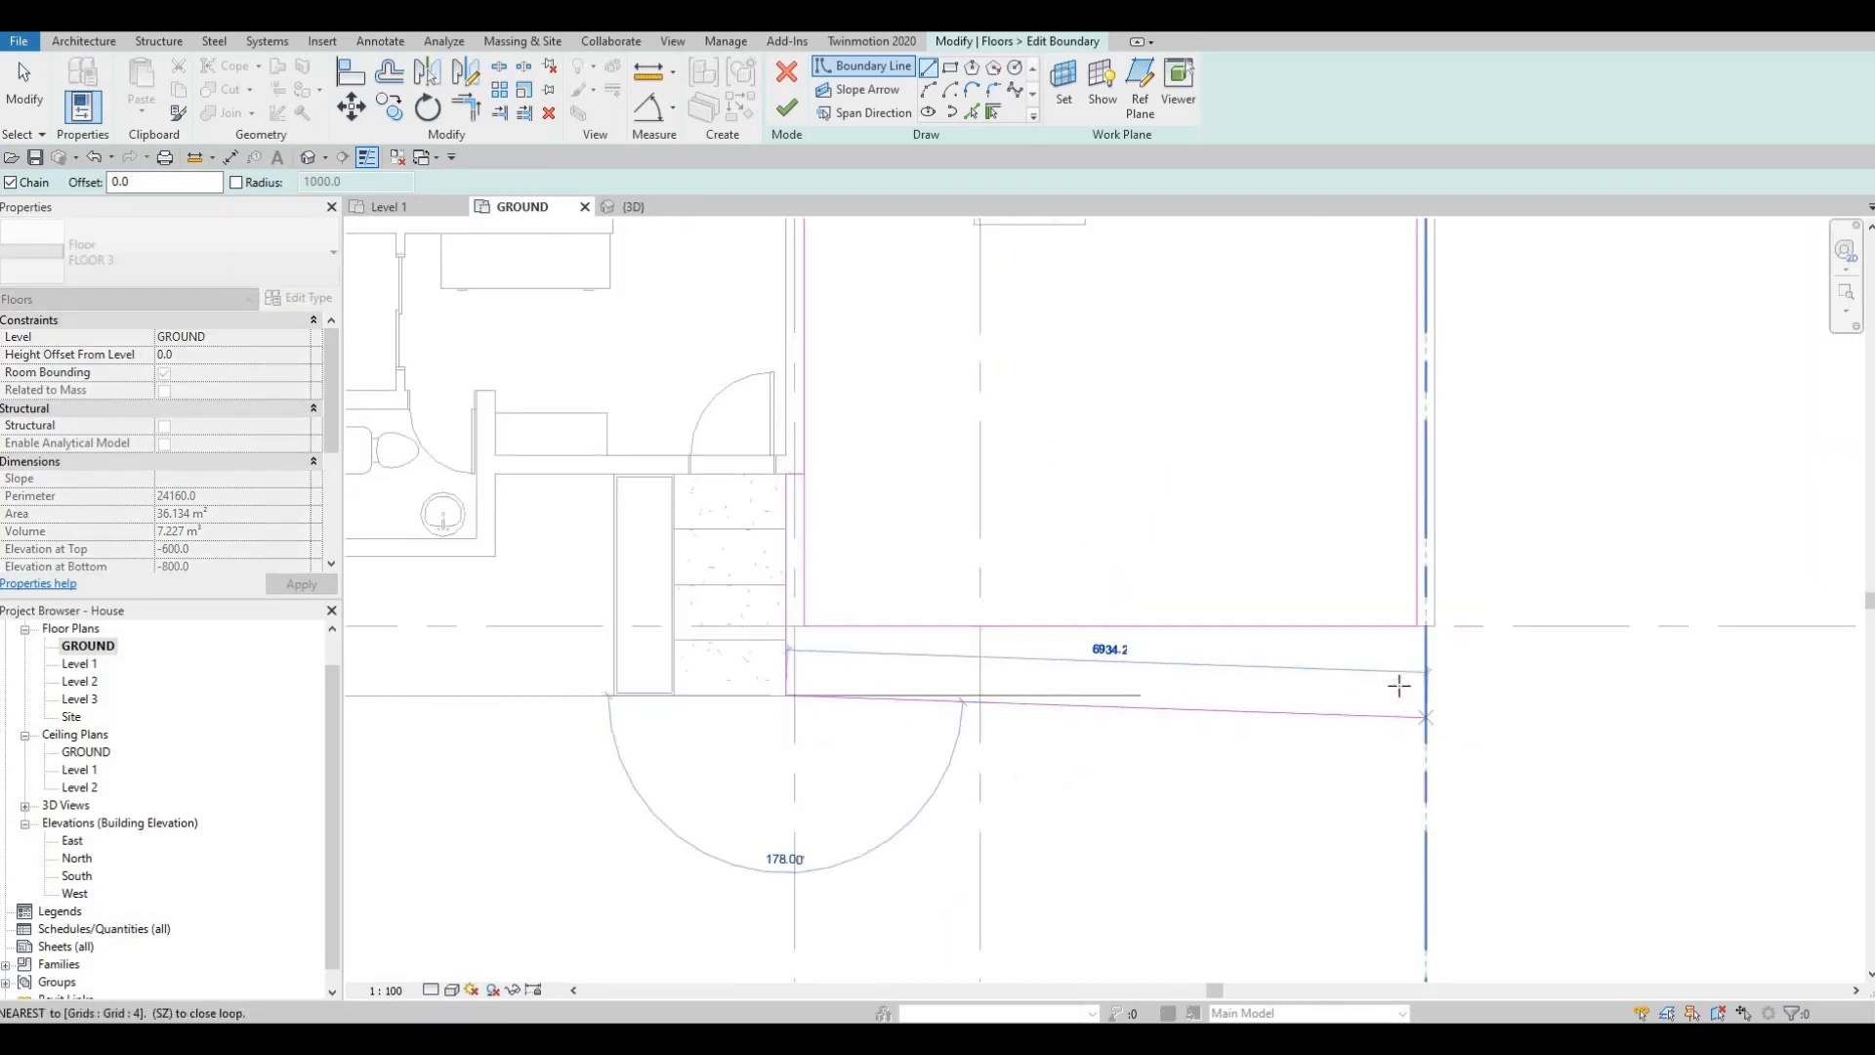
left_click(1348, 691)
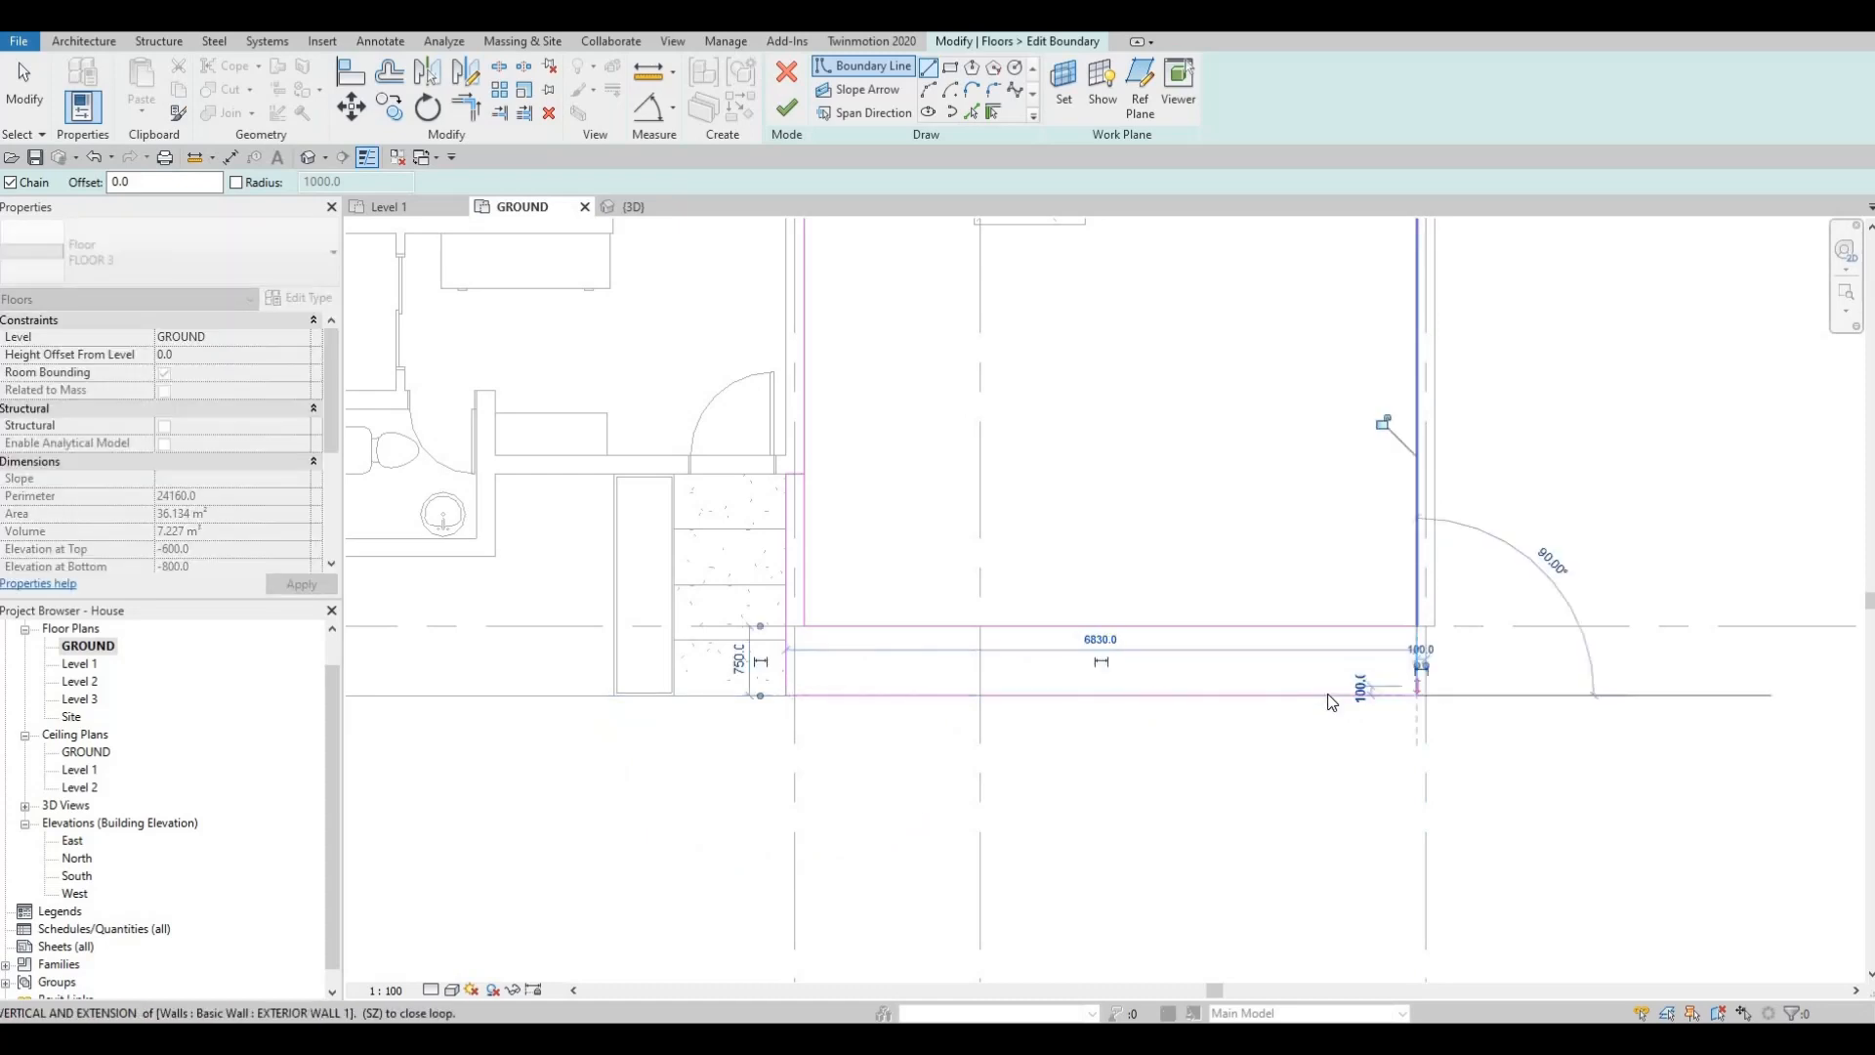
key("Escape")
key("Escape")
key("Escape")
key("Escape")
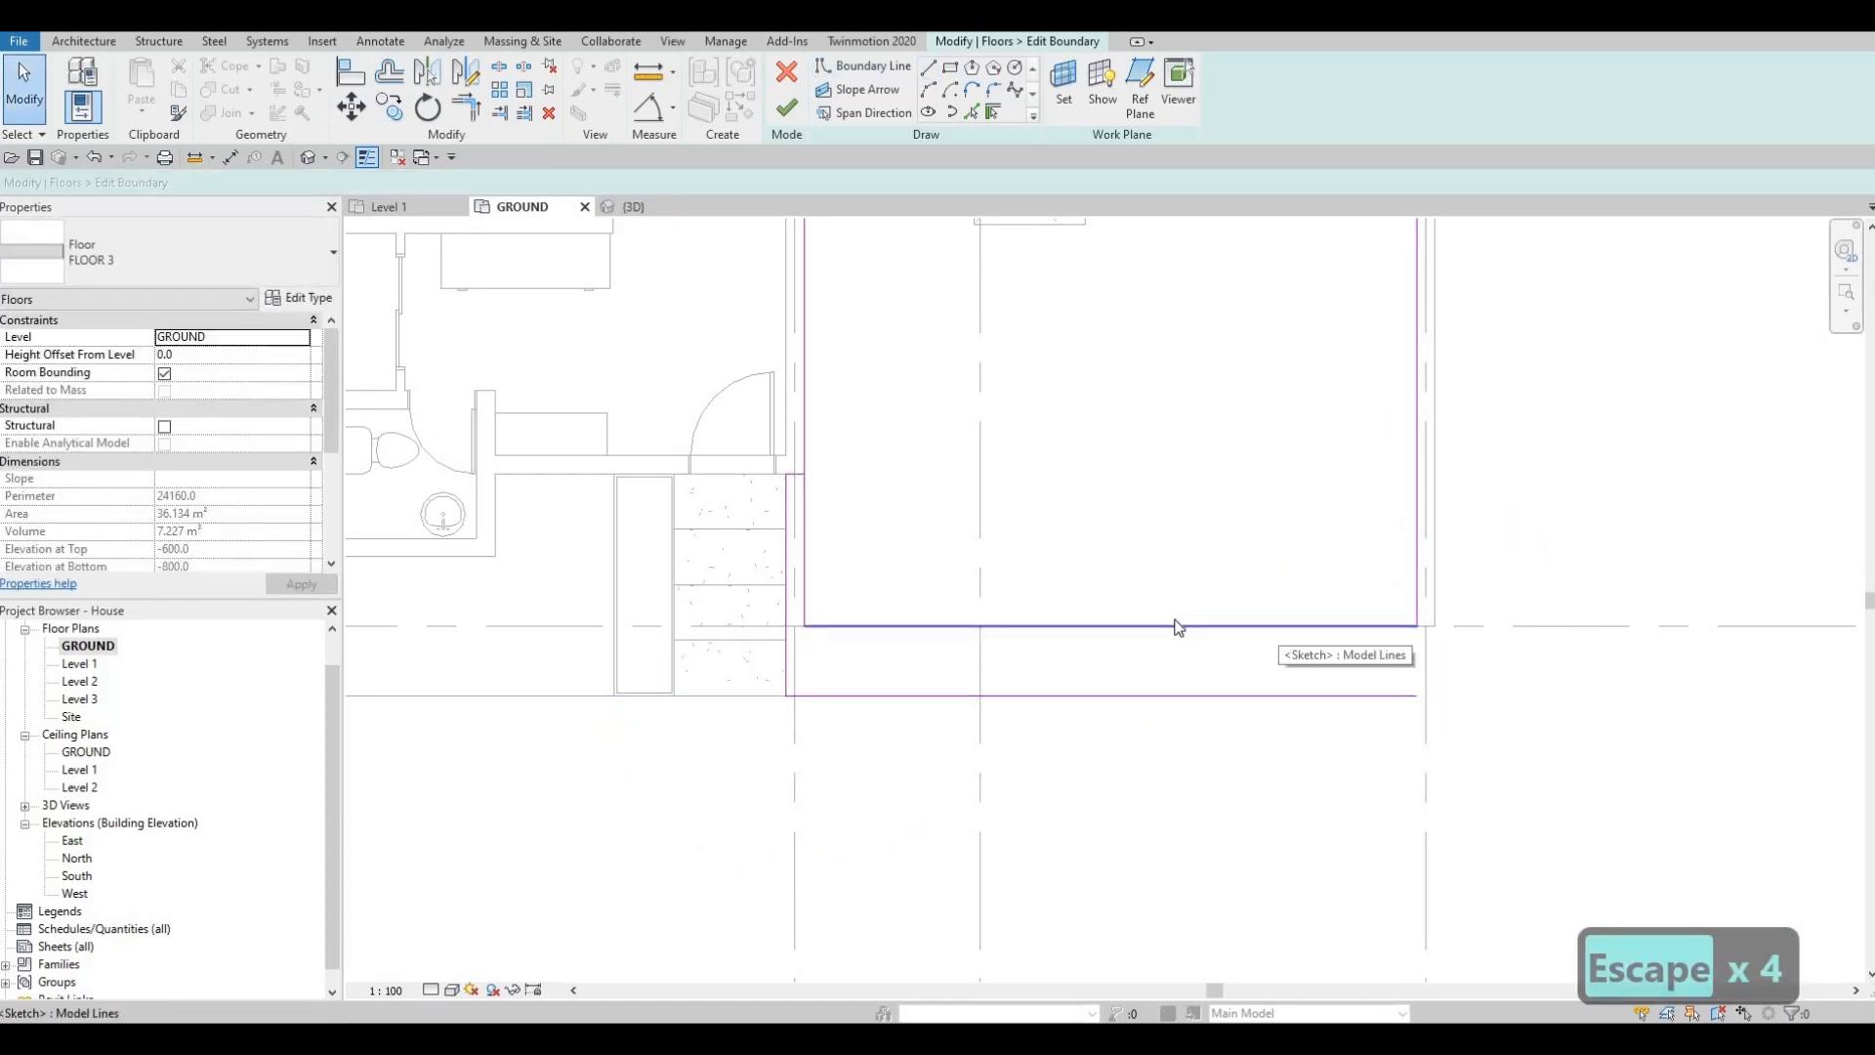
Step: Trim the floor's two side edges to corners with the new boundary lines at the entrance wall and the far exterior wall
key("t")
key("r")
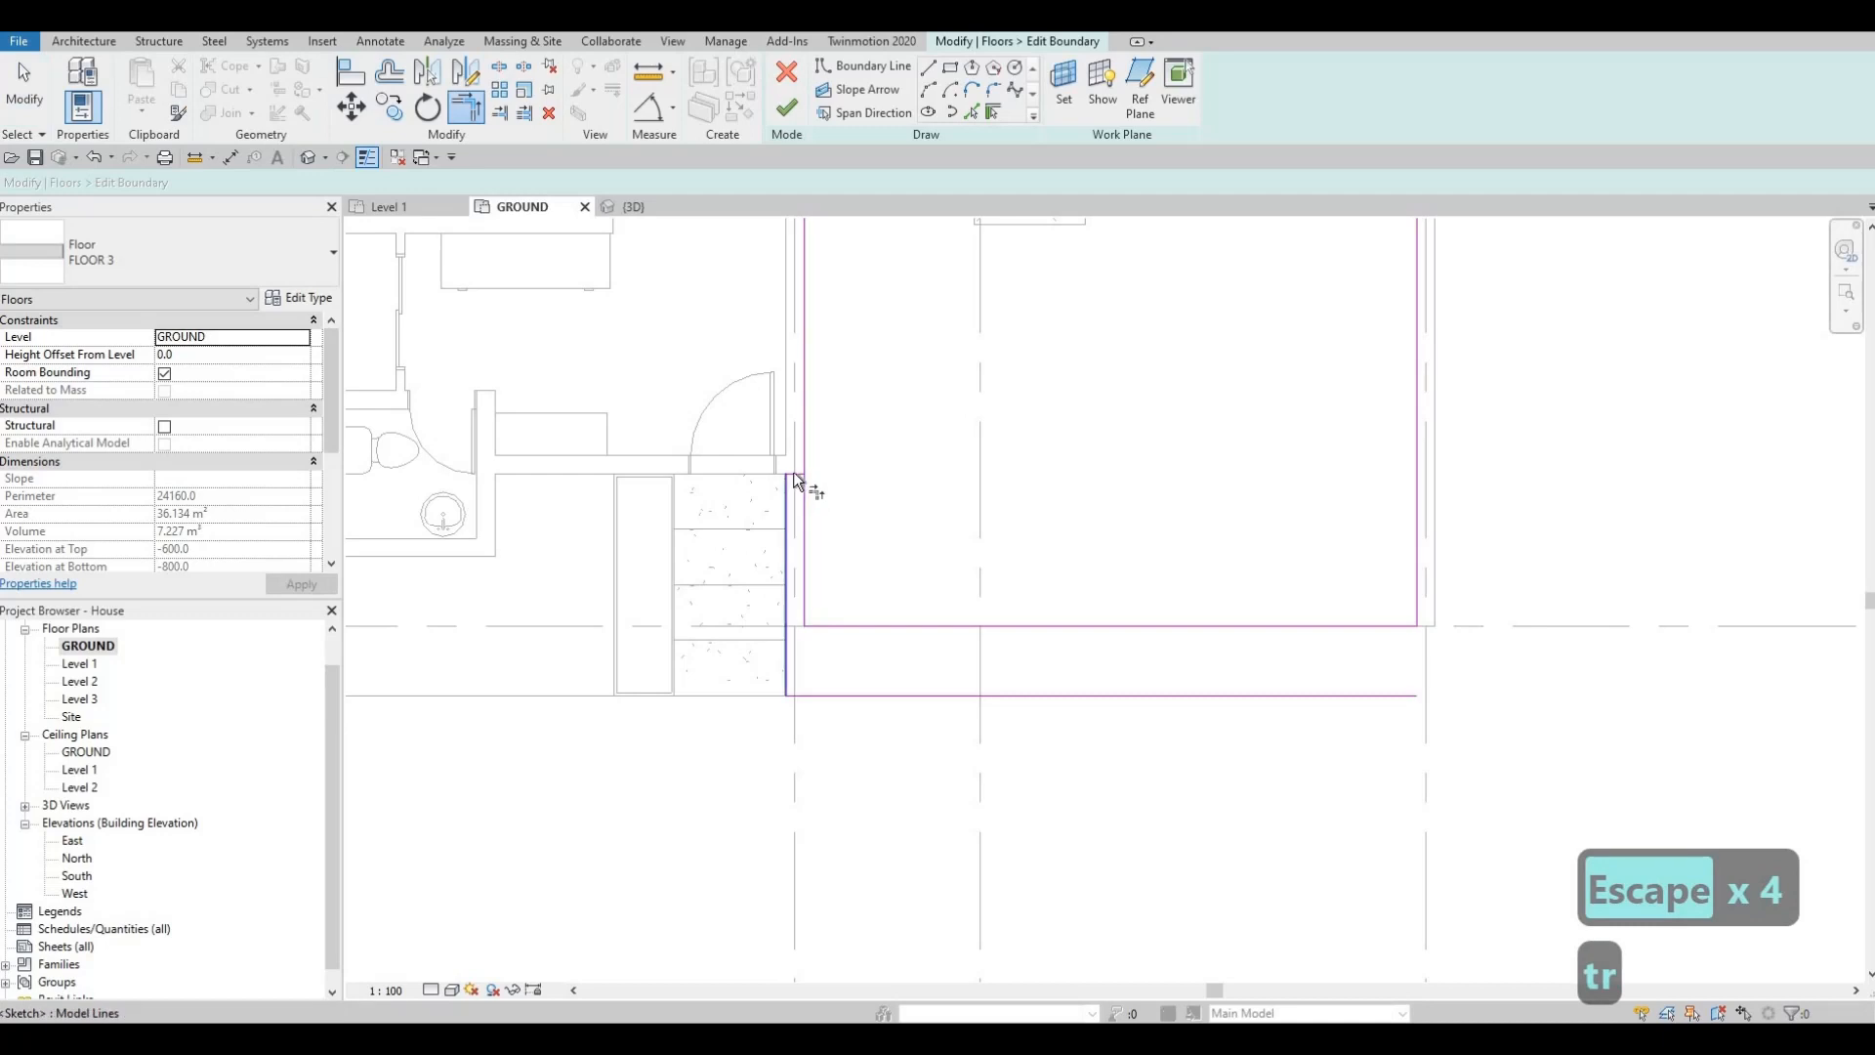
scroll(801, 477, "up", 2)
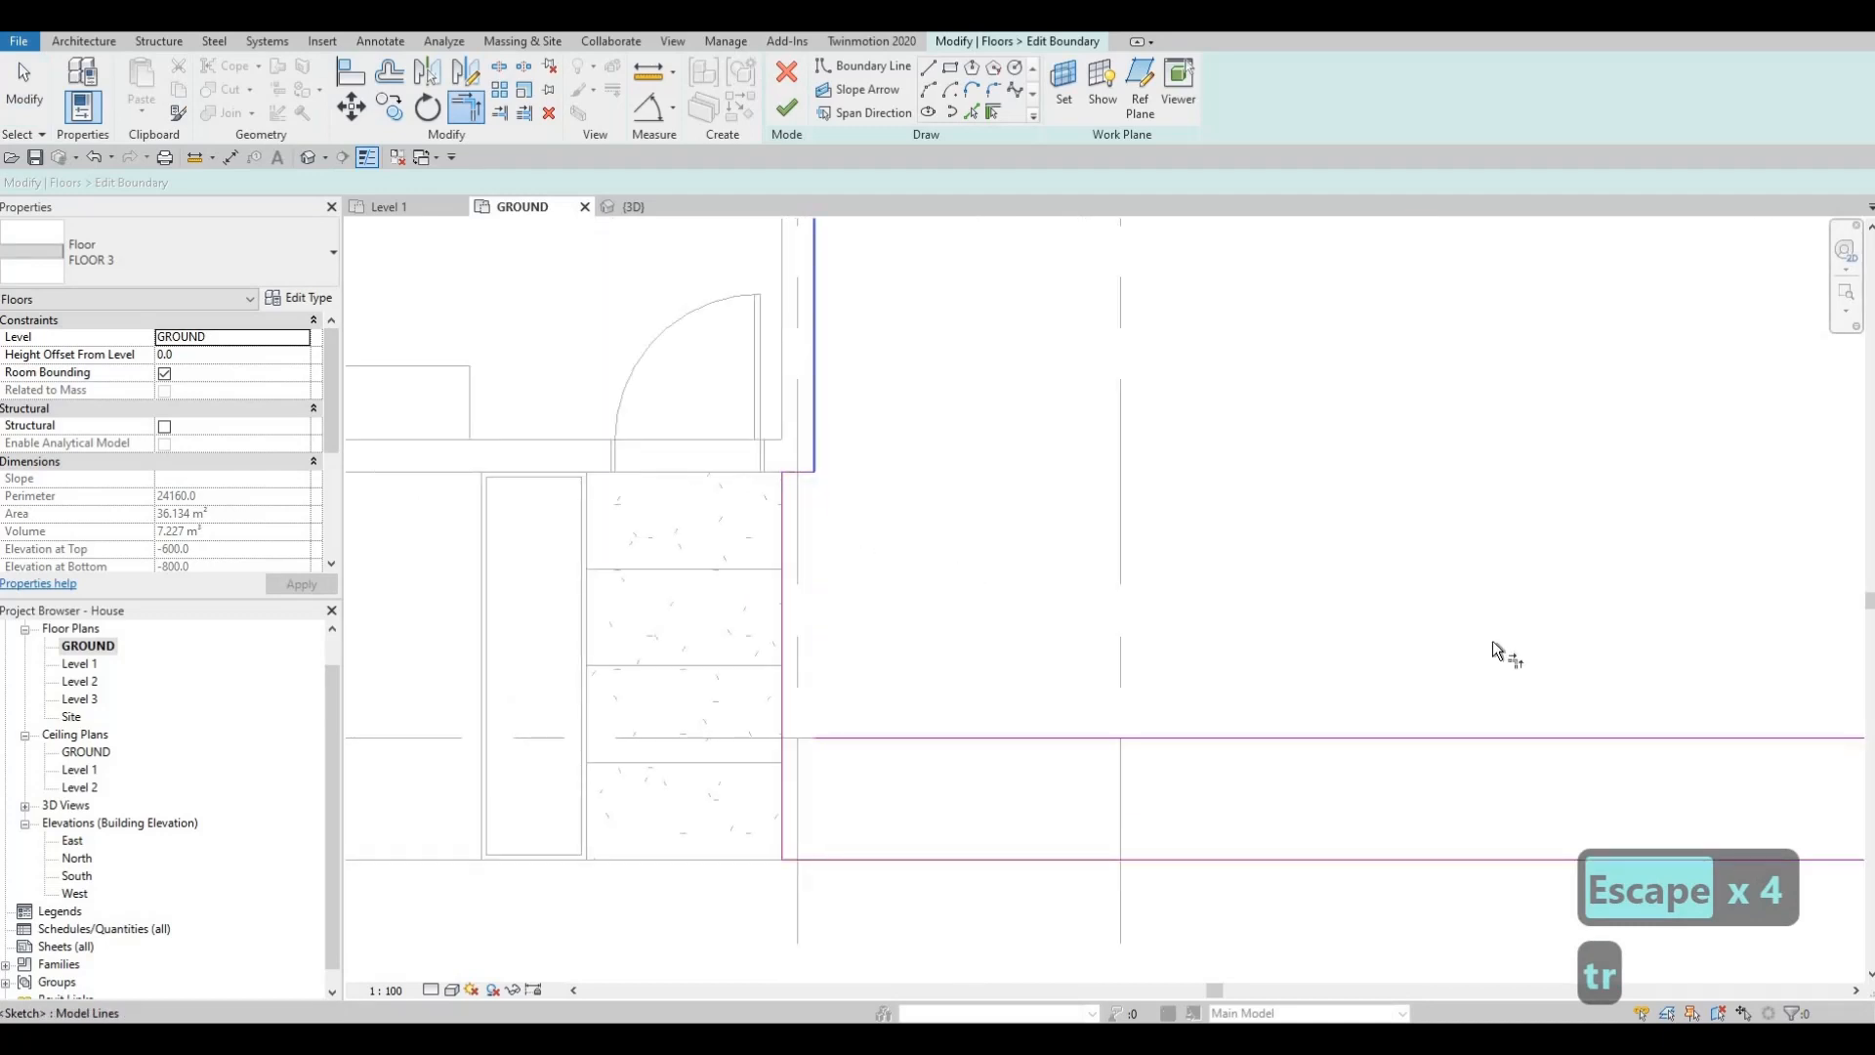
scroll(1449, 587, "down", 2)
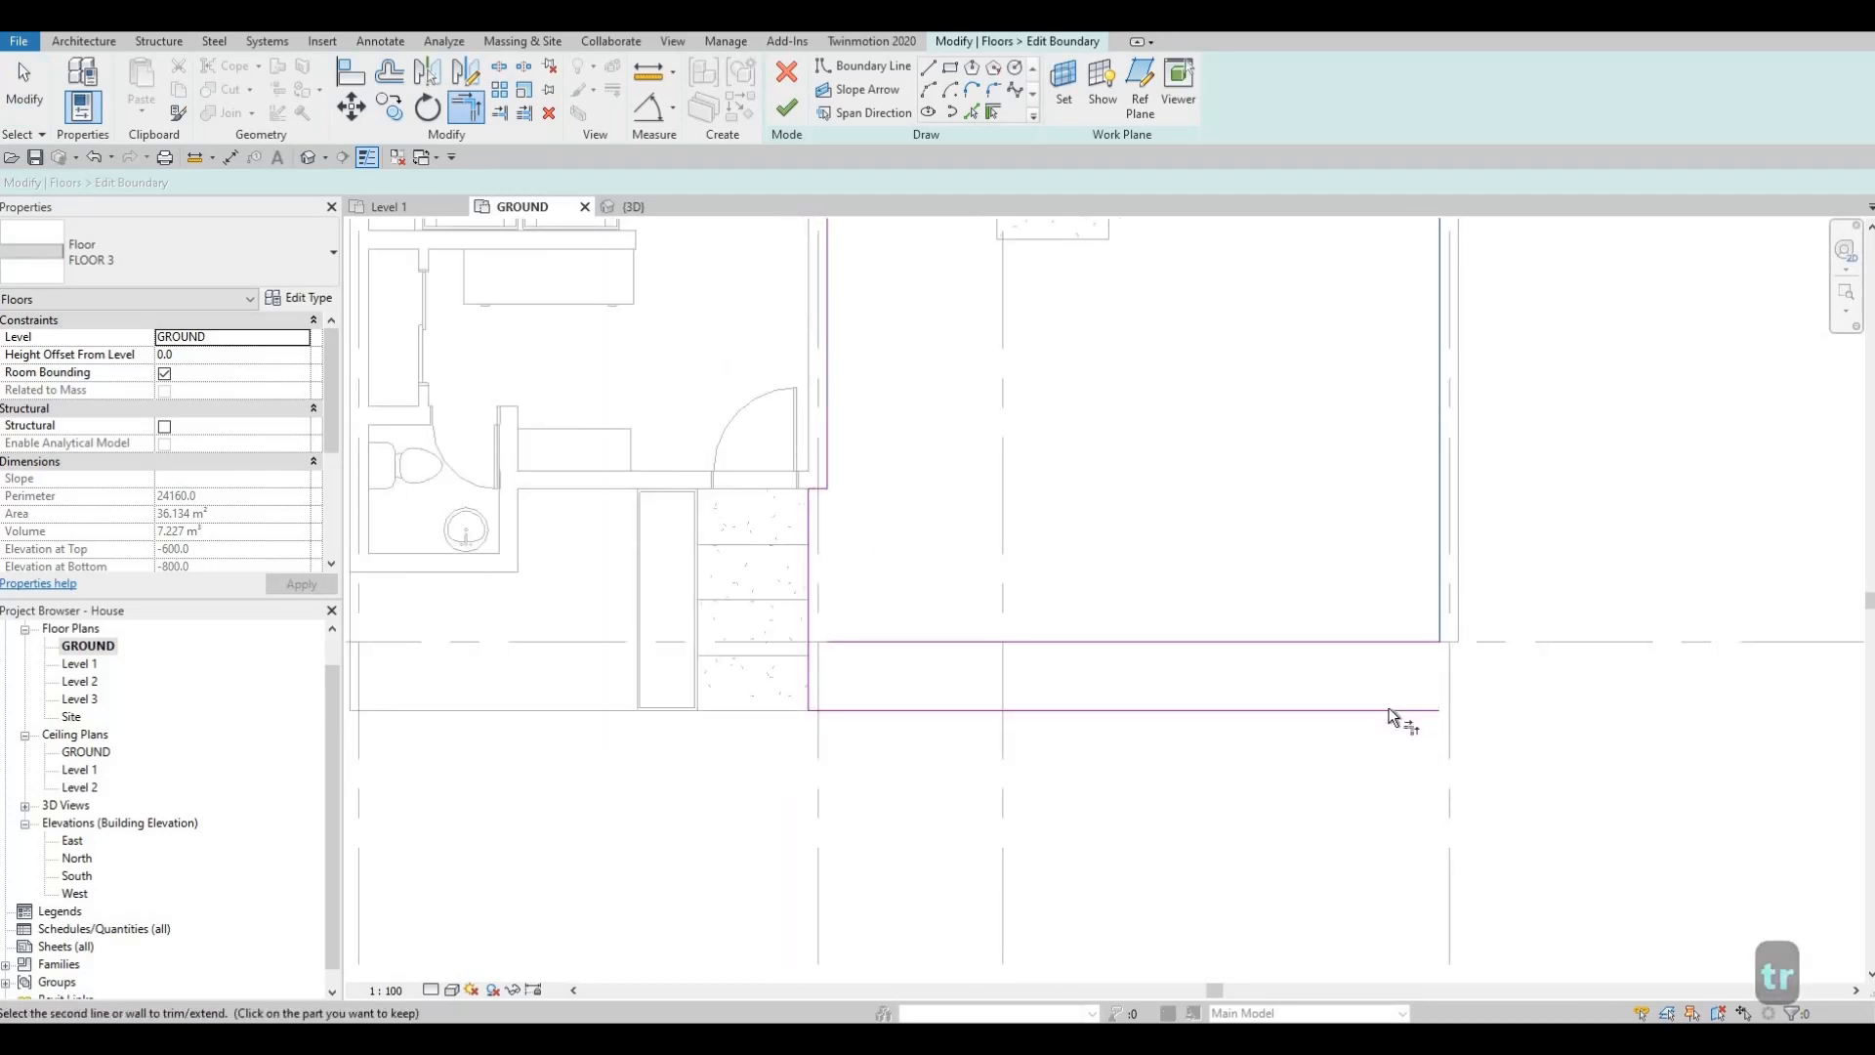
Step: Delete the former 6630 mm edge line inside the extended boundary and finish editing the FLOOR 3 floor
key("Escape")
key("Escape")
left_click(1368, 642)
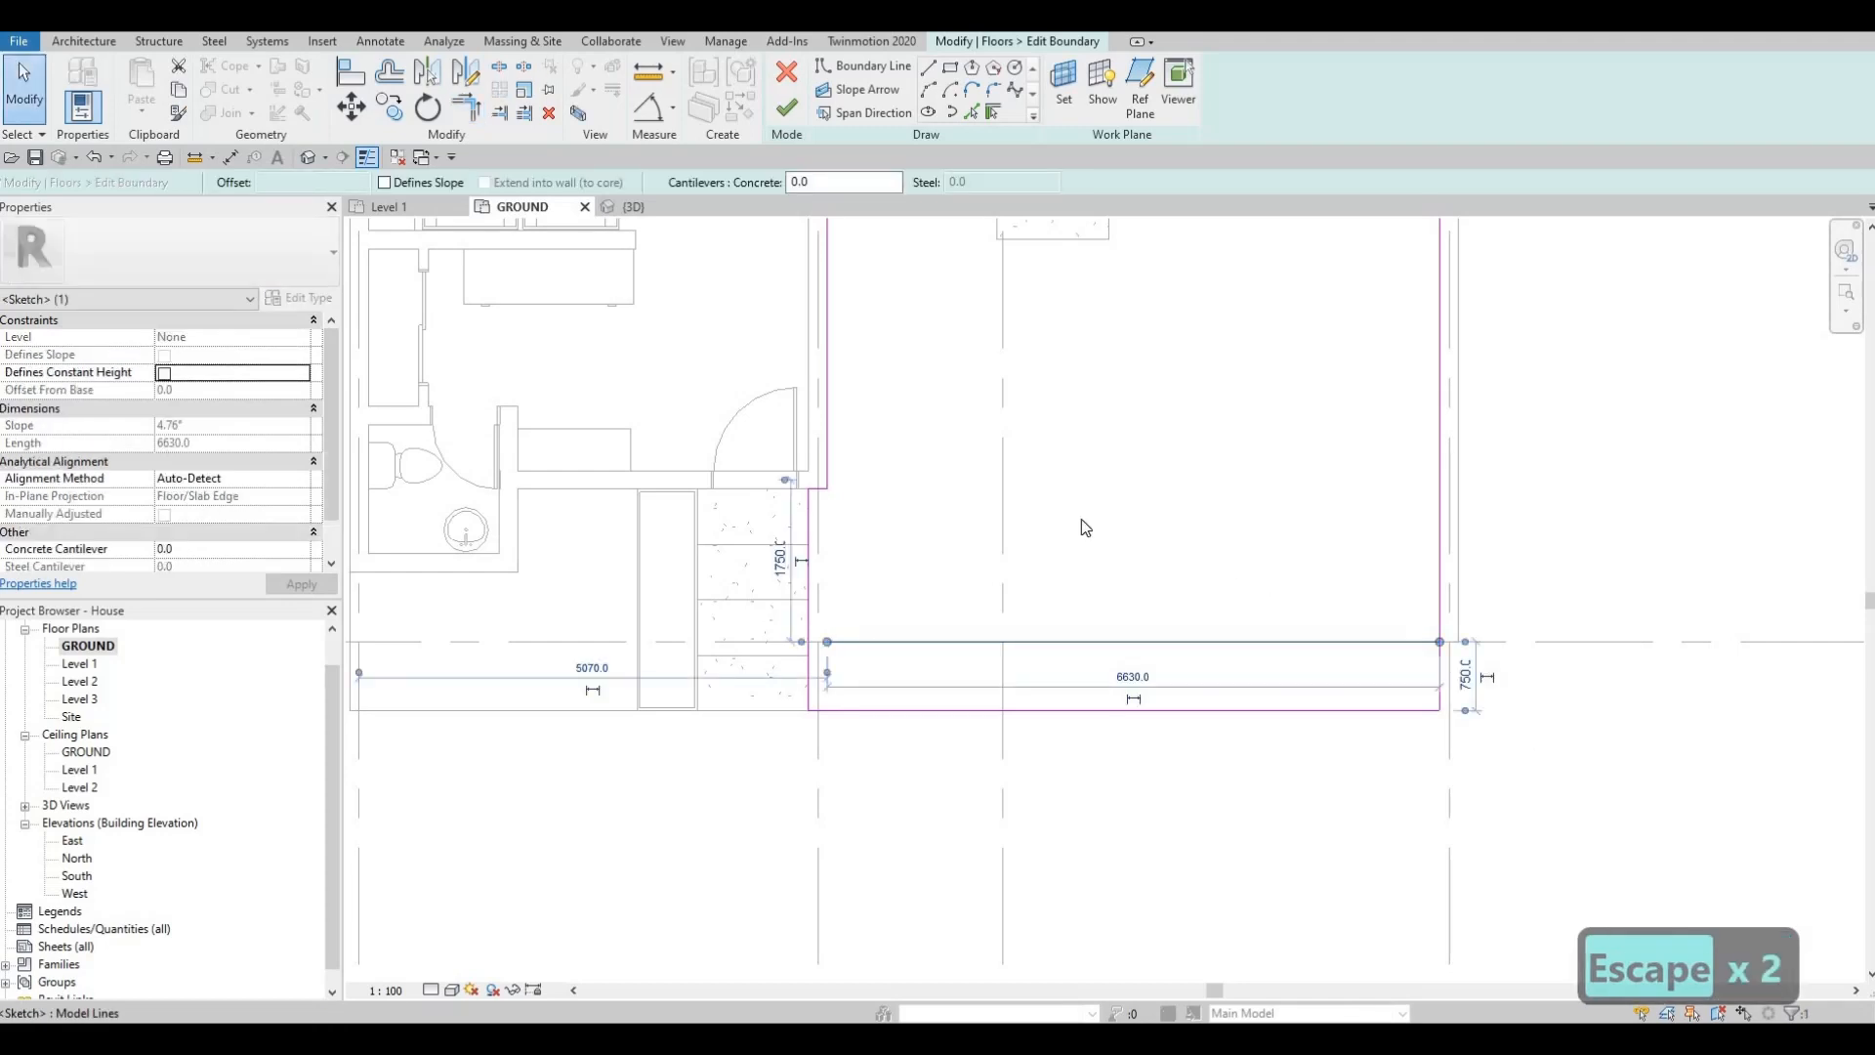
key("Delete")
left_click(786, 107)
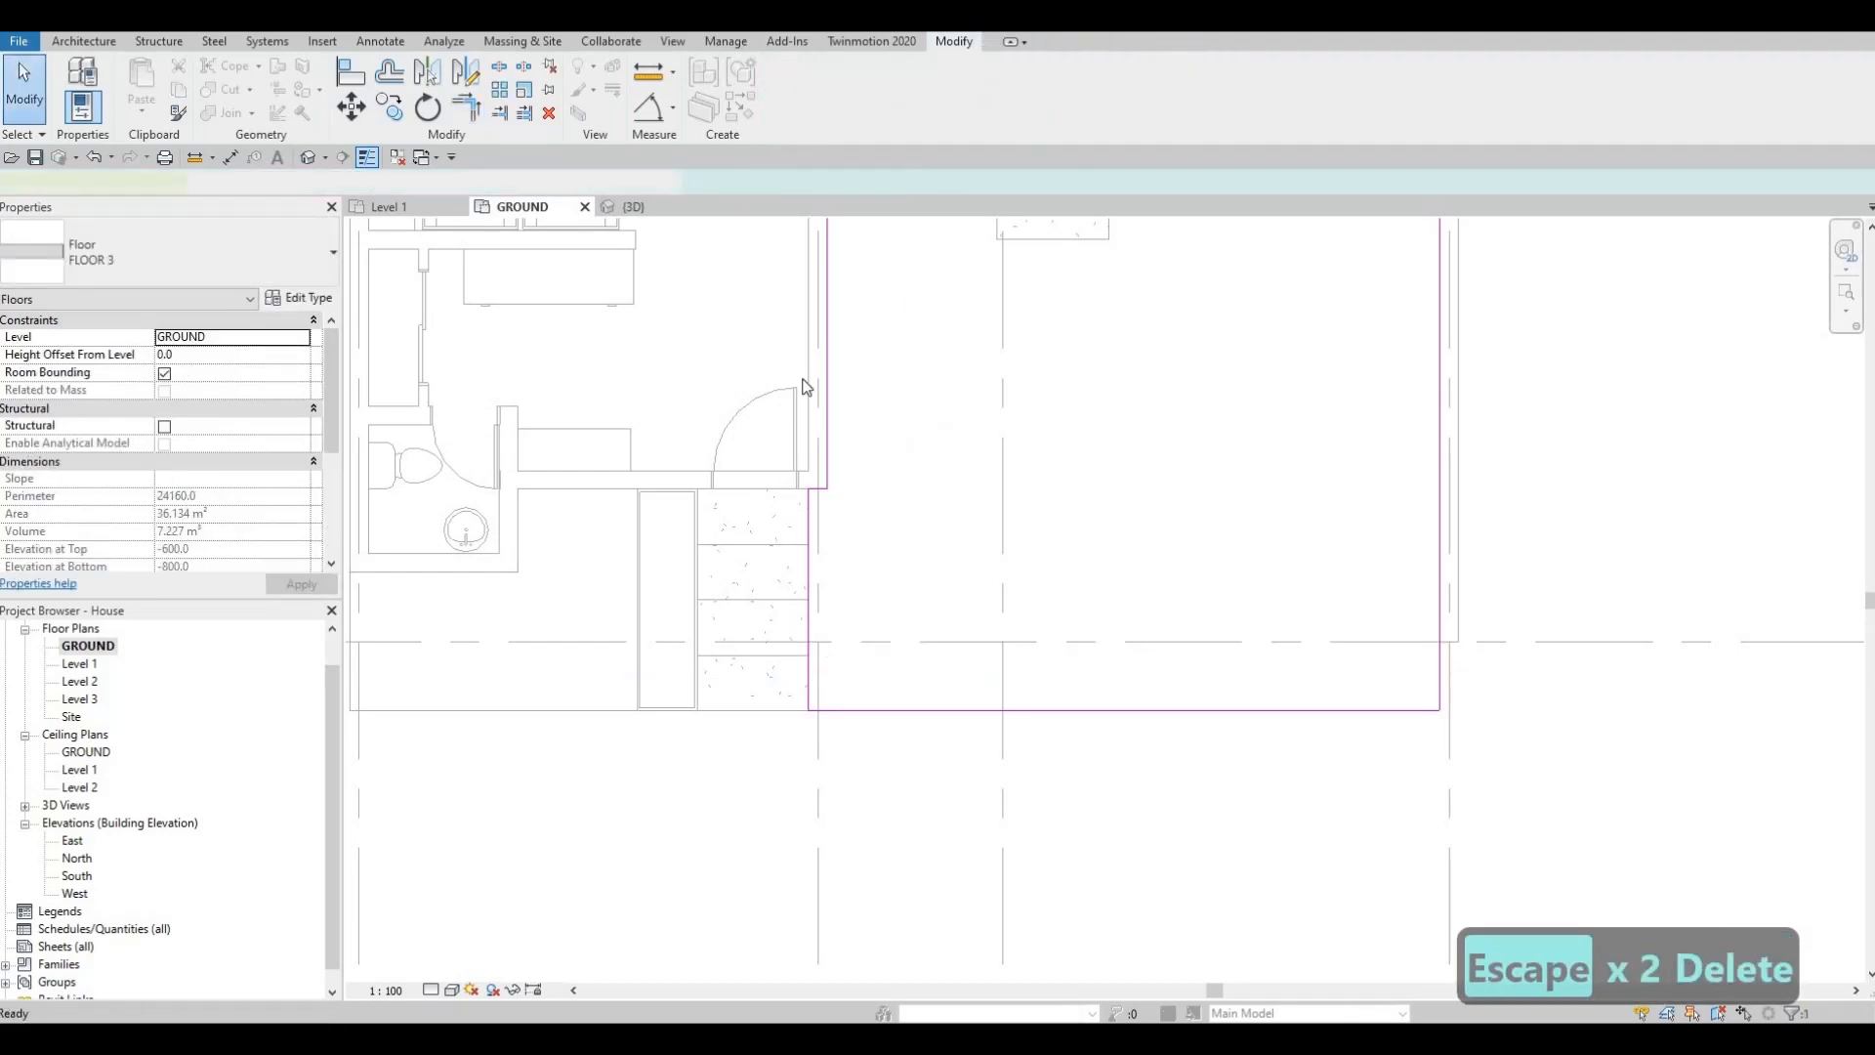
key("Escape")
key("Escape")
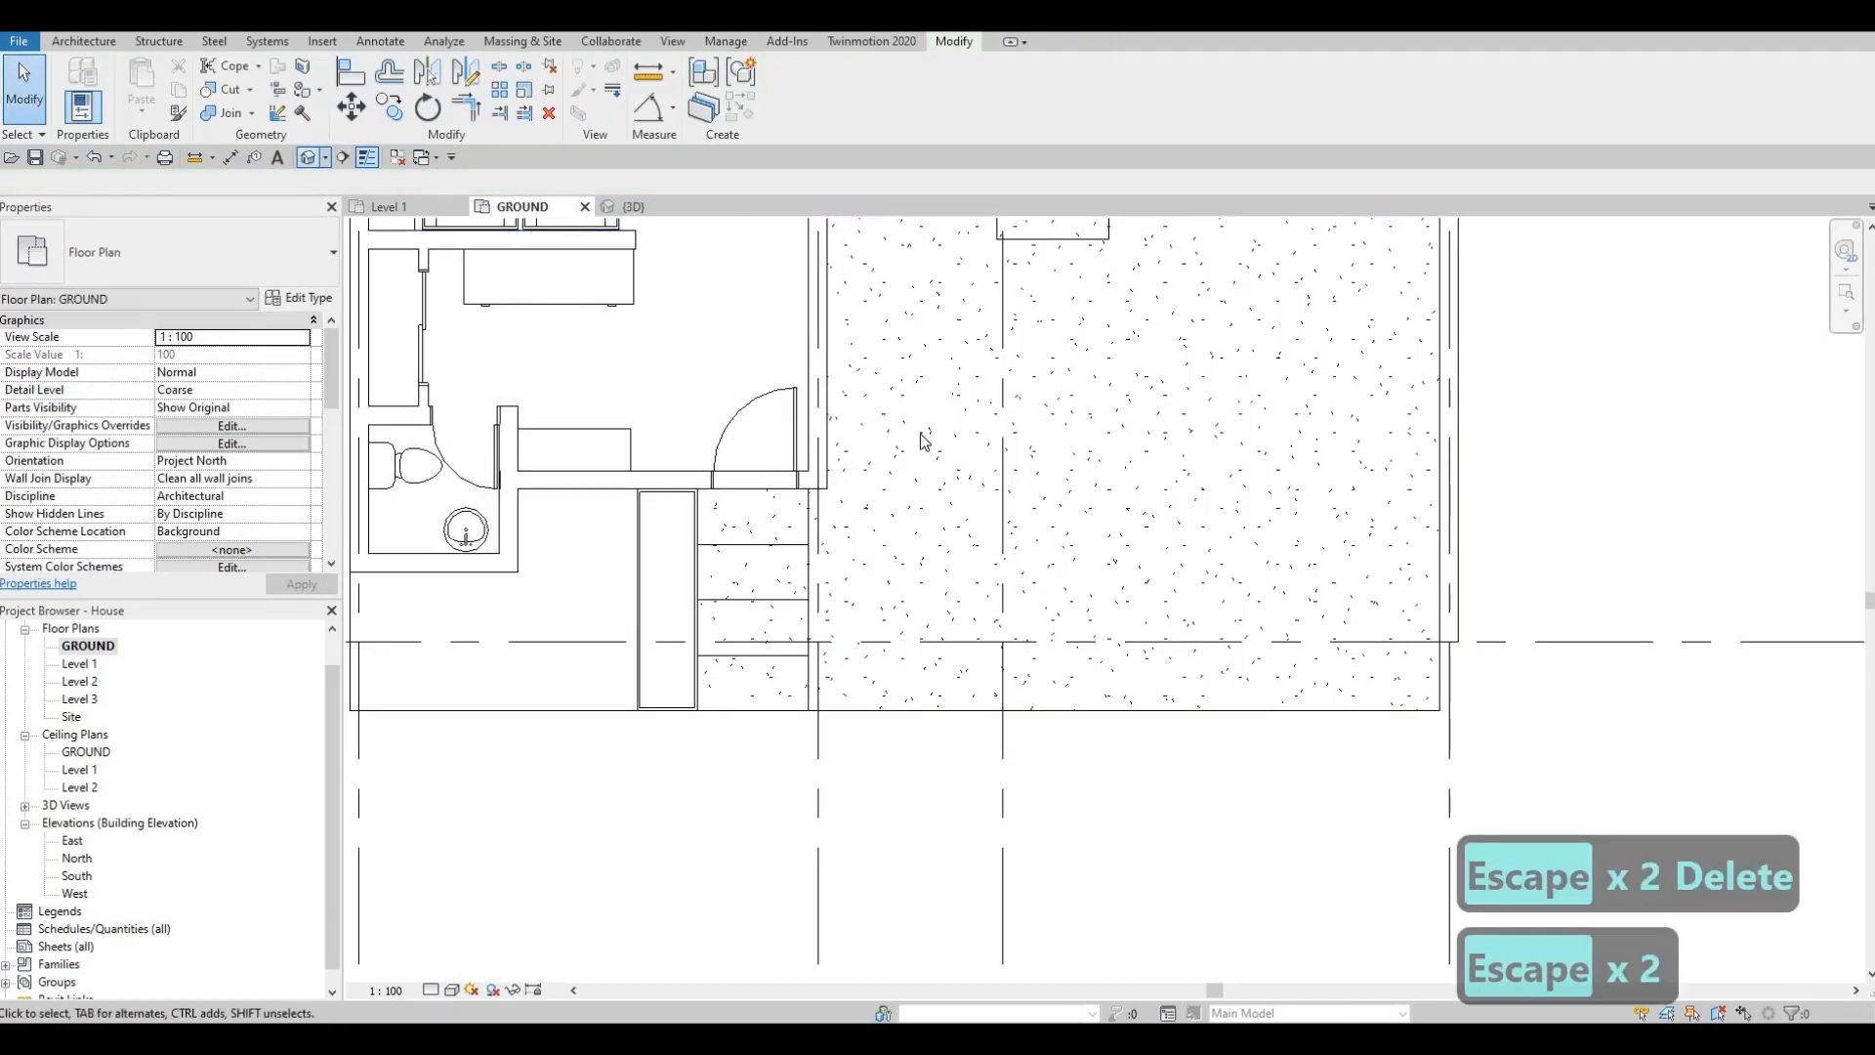
Step: In the 3D view, open the path of the interior stairs' outer 900mm Pipe railing for editing
key("ctrl+Tab")
middle_click_drag(935, 453, 1353, 542, "shift")
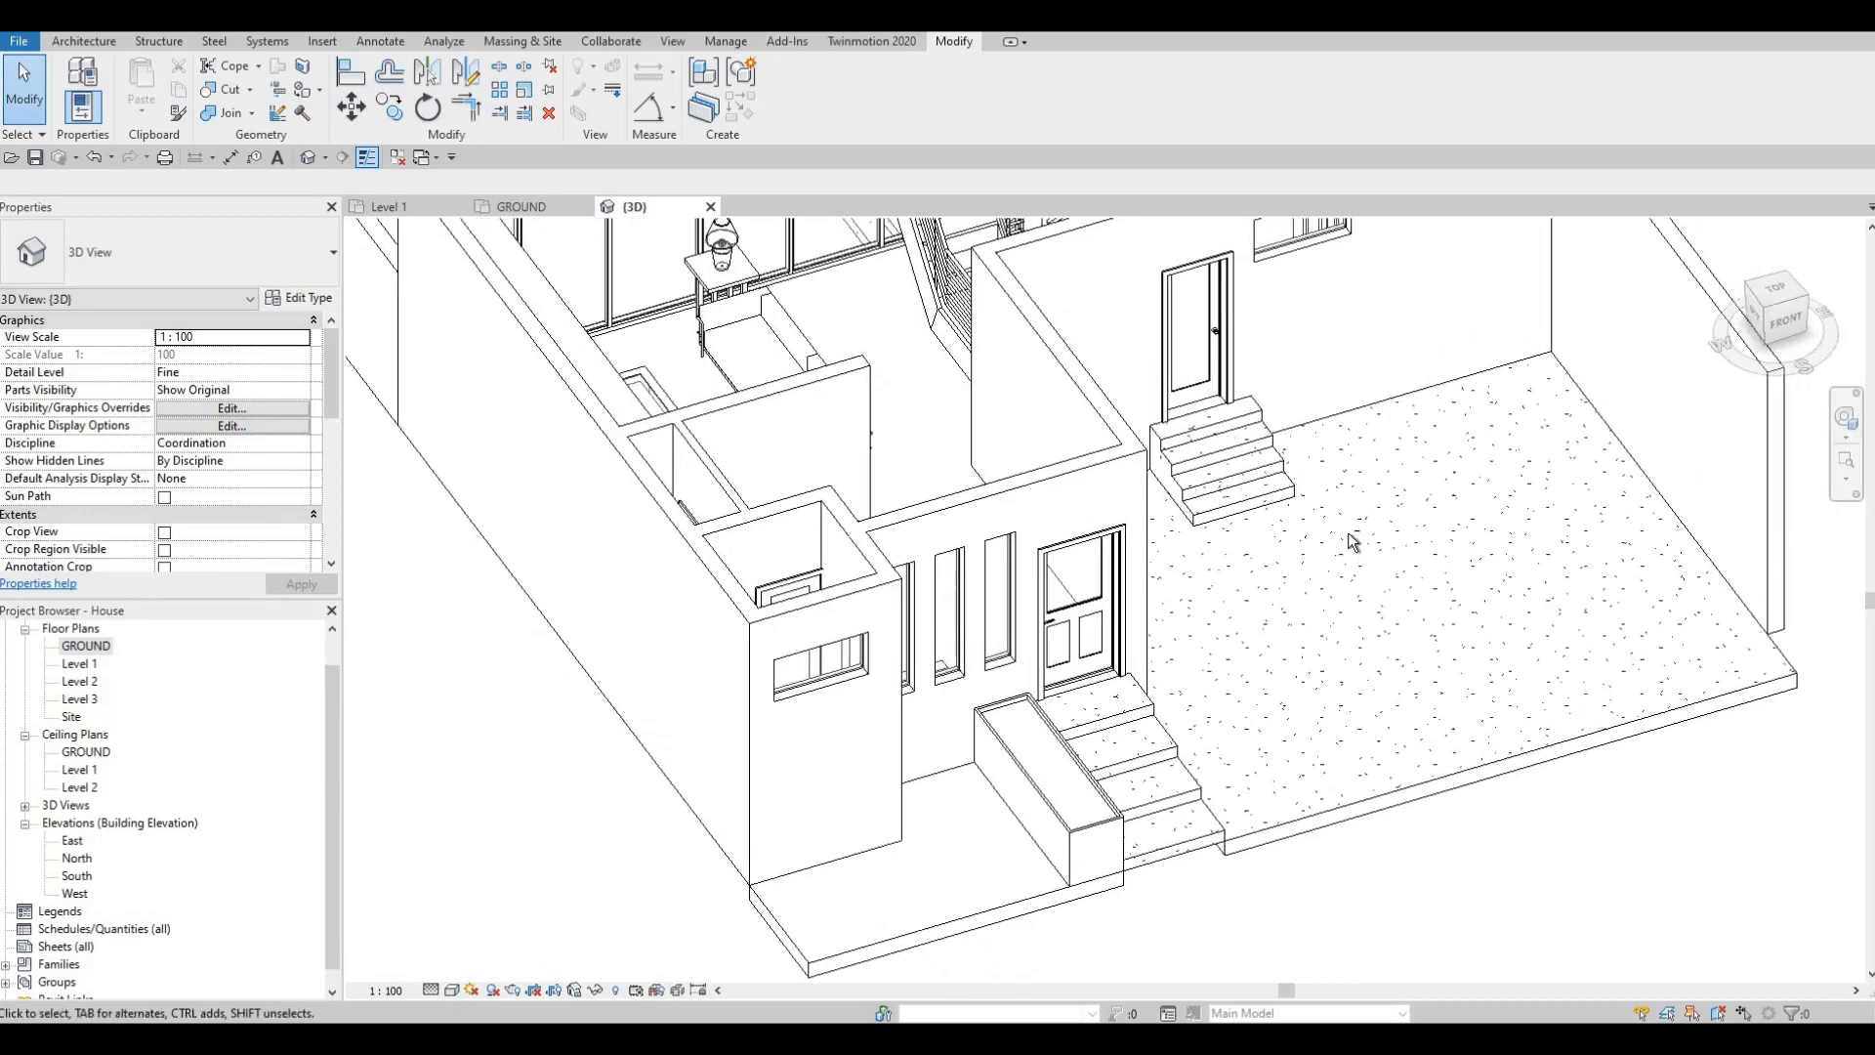
middle_click_drag(1257, 696, 1494, 689, "shift")
scroll(1197, 586, "up", 2)
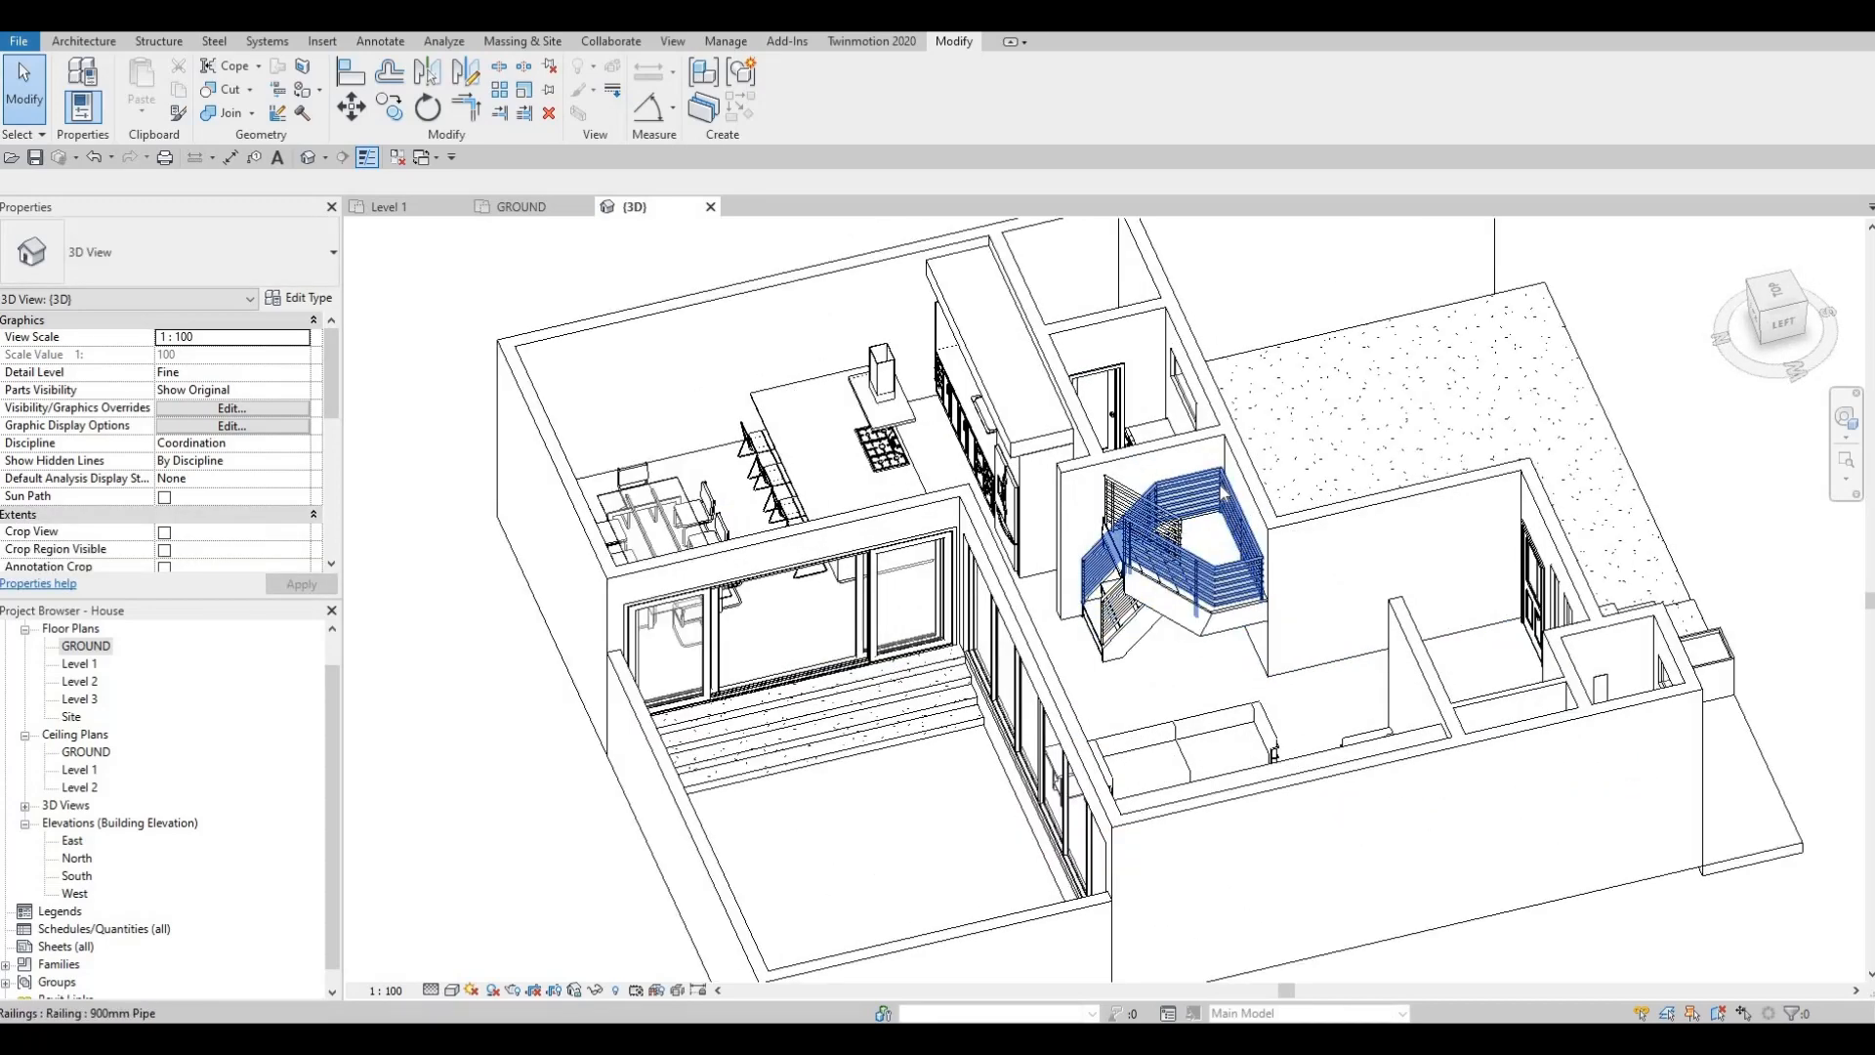
left_click(1232, 510)
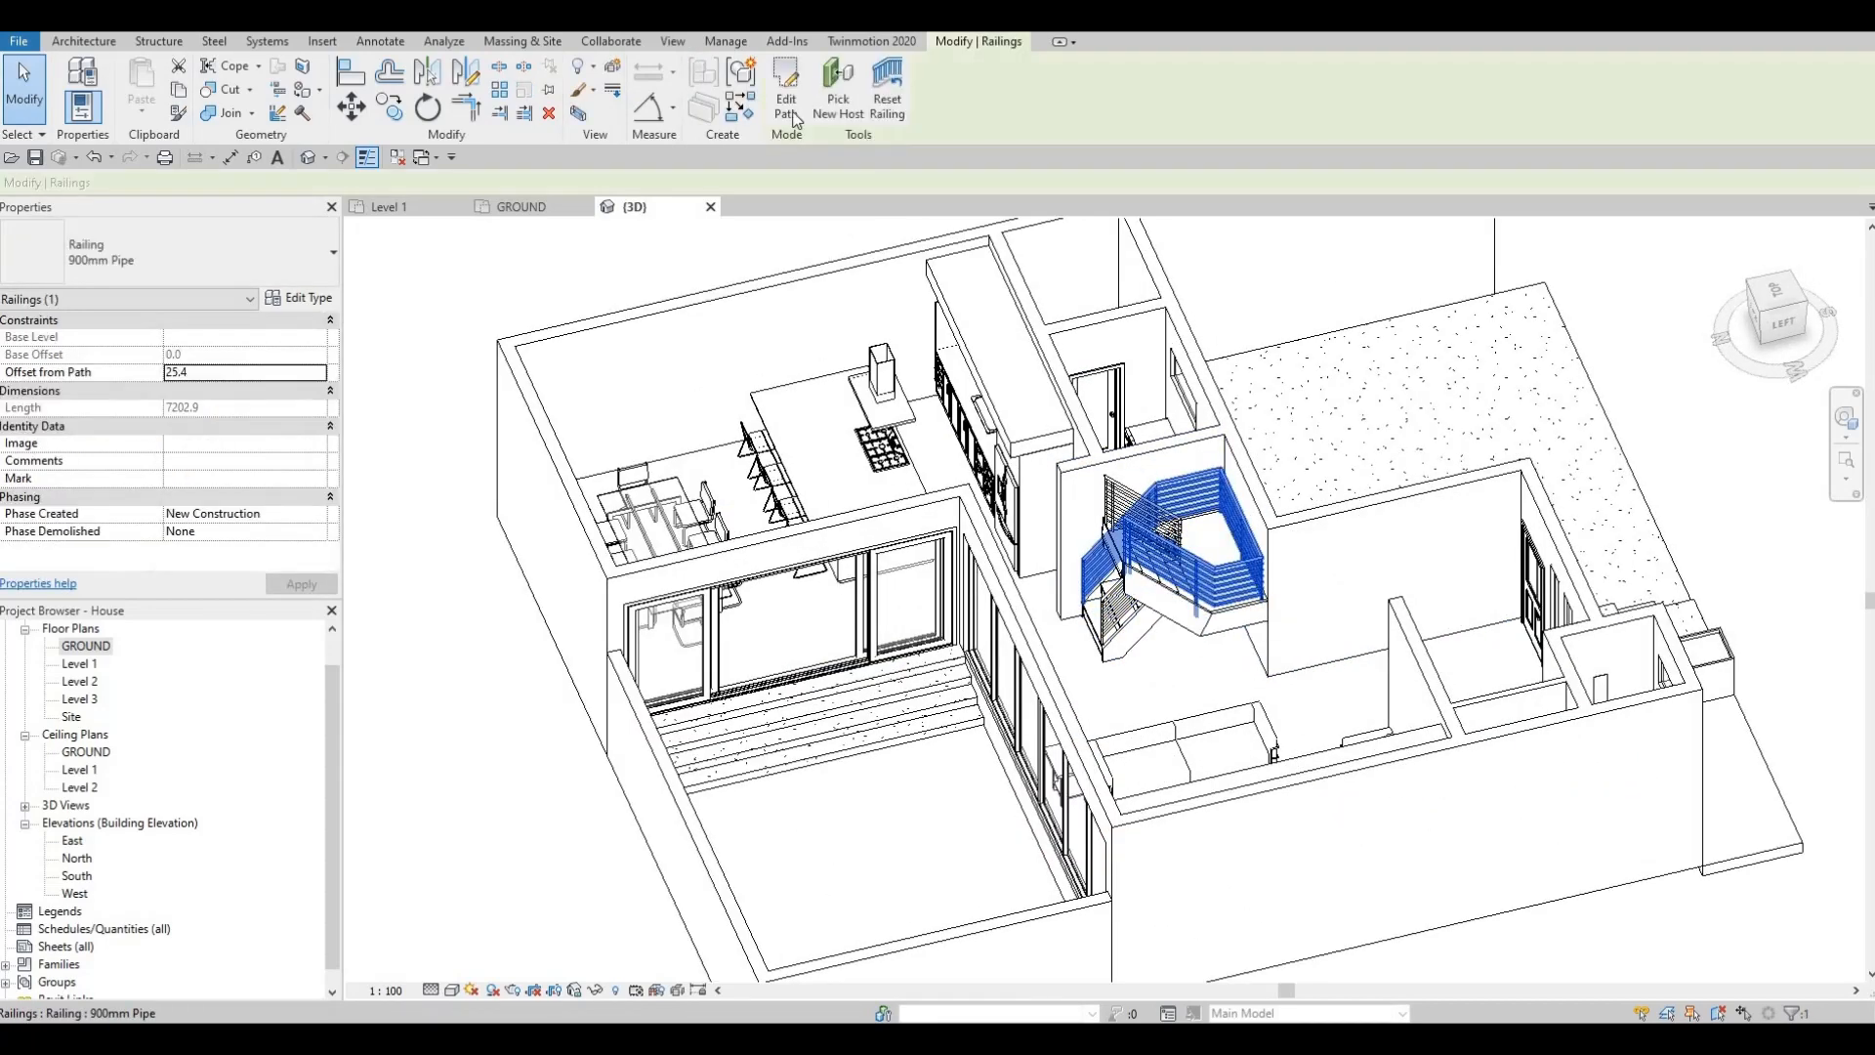
double_click(1237, 569)
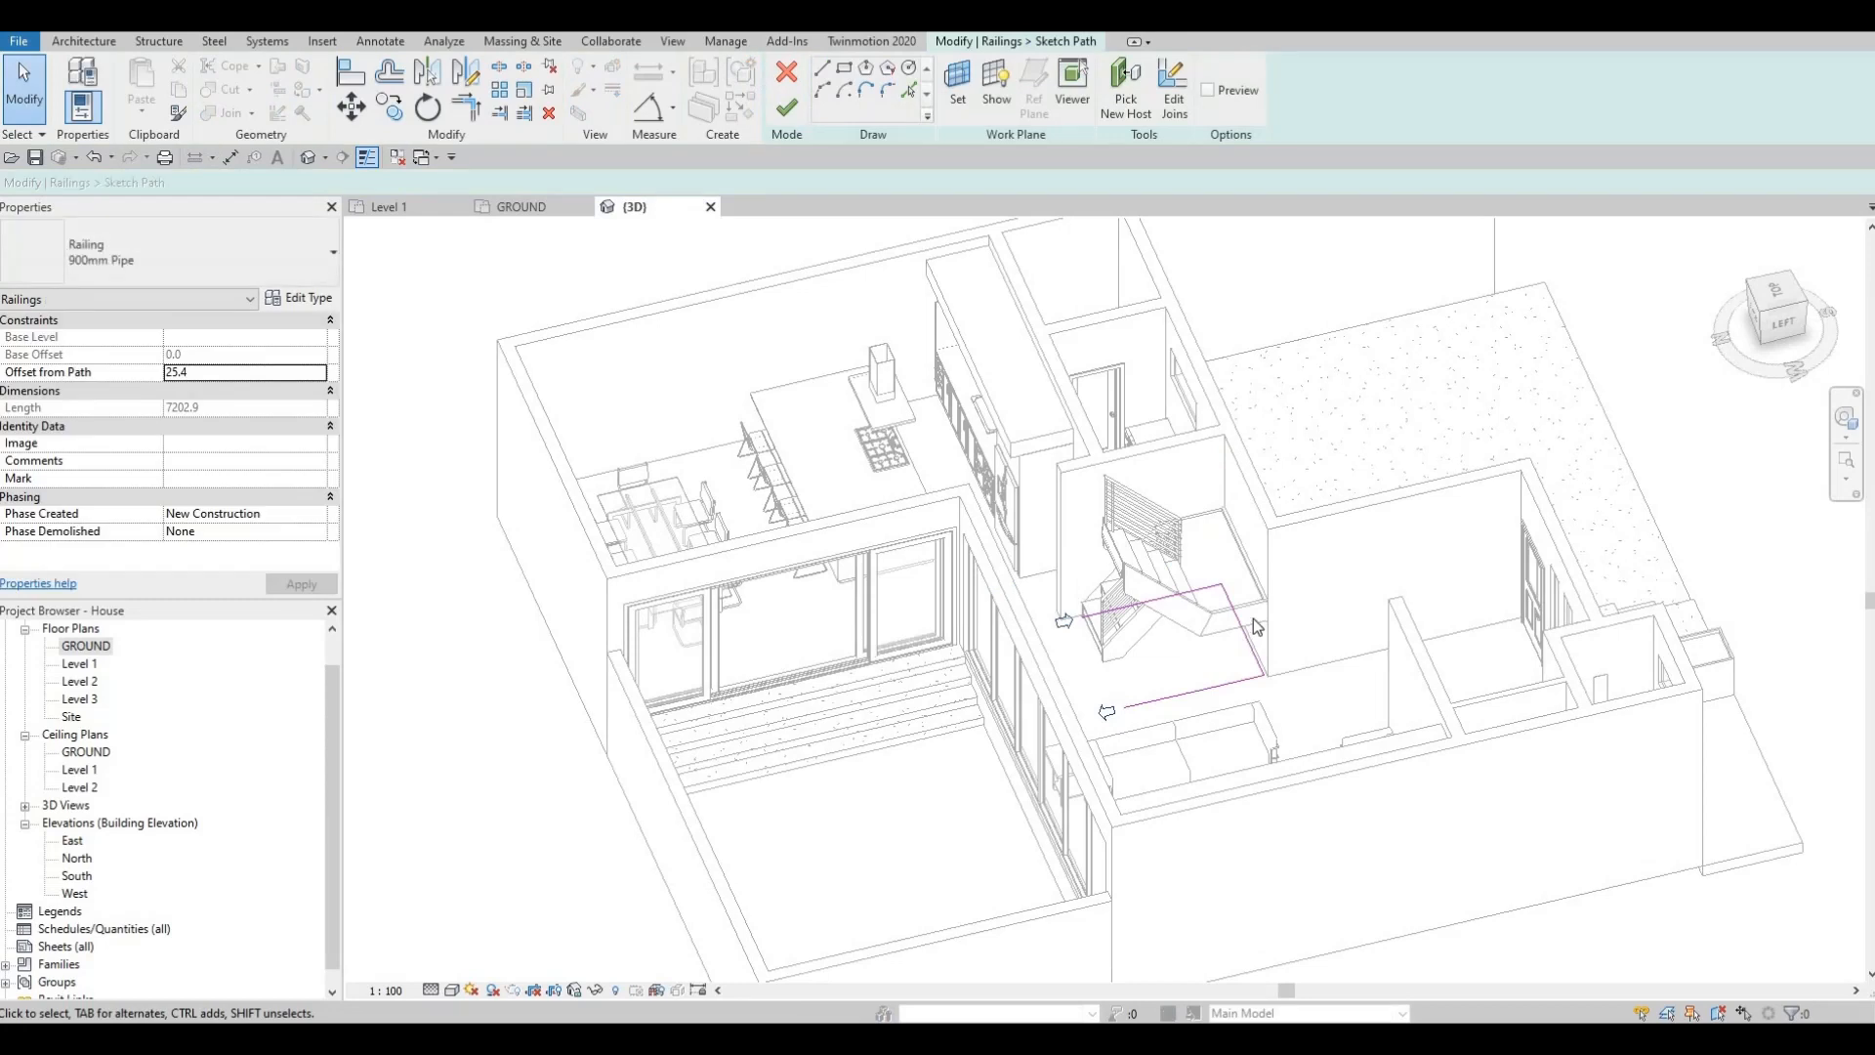
Step: Delete the railing path segments along the walls, keeping only the segment on the stairs' open side, and finish the path
left_click(1242, 624)
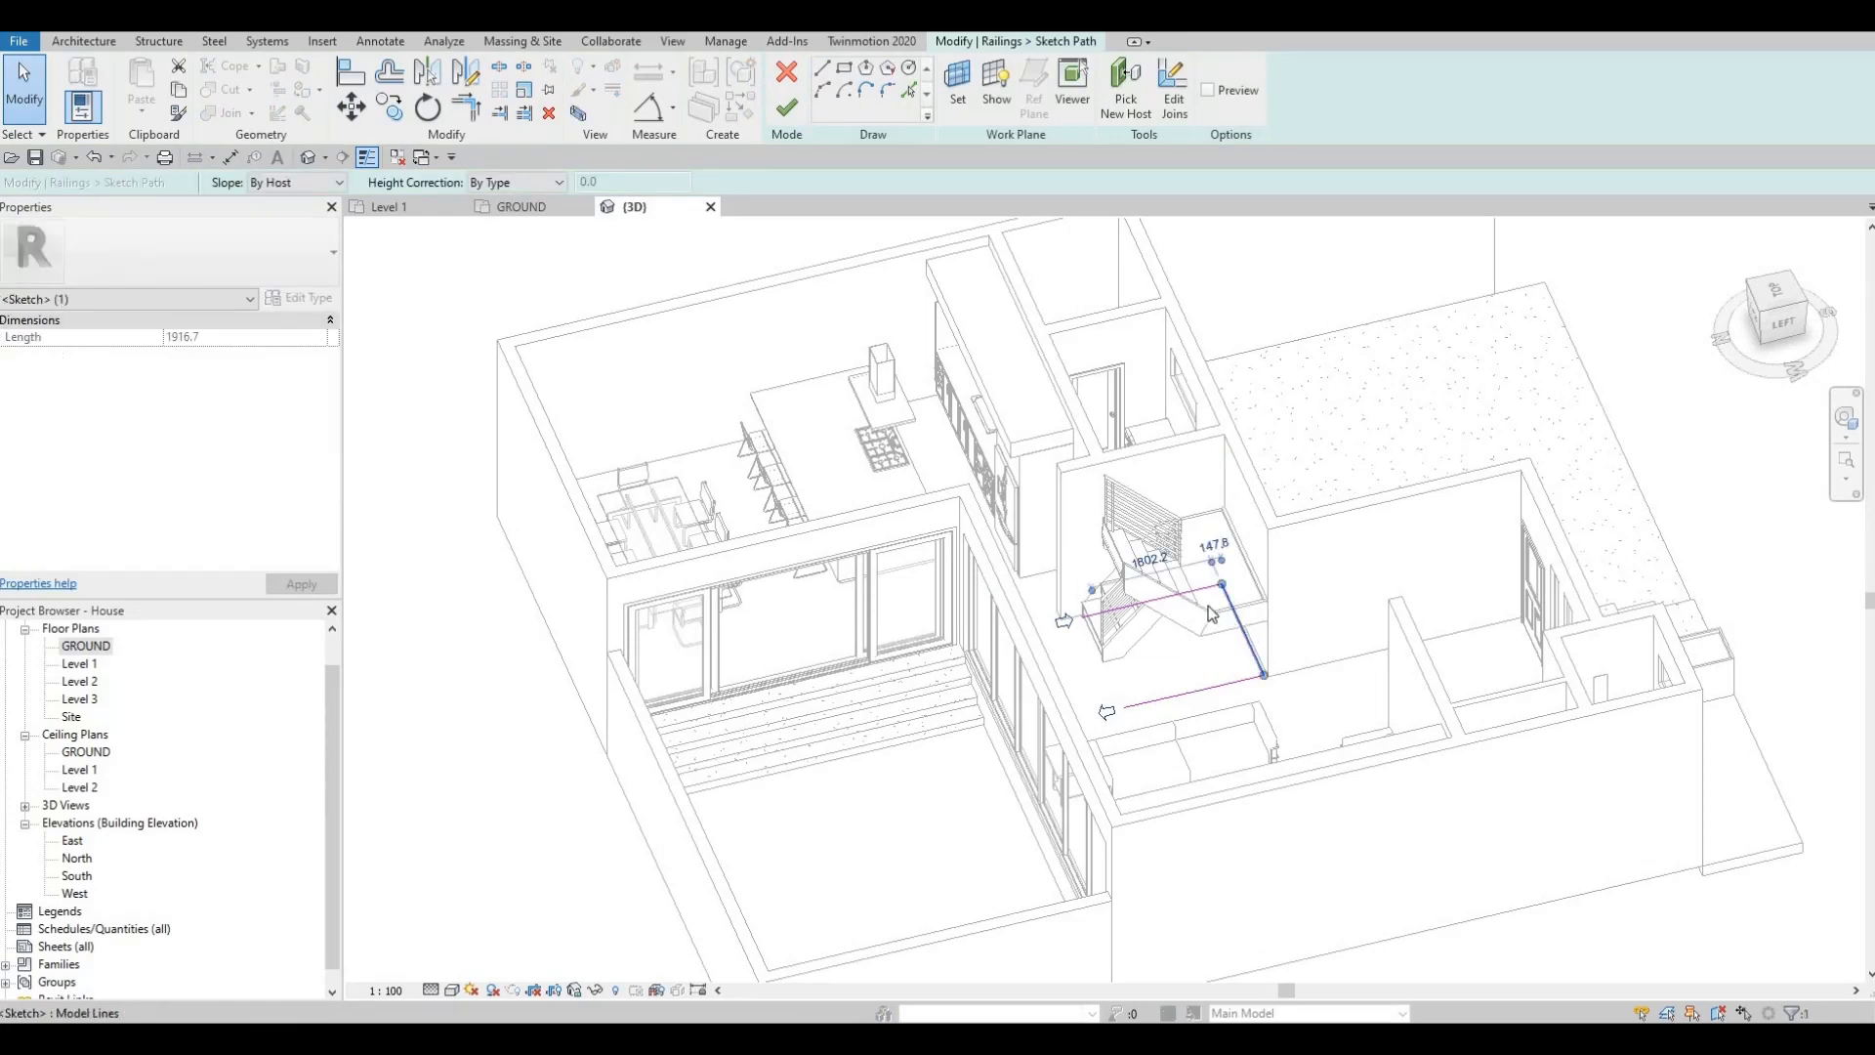
key("Delete")
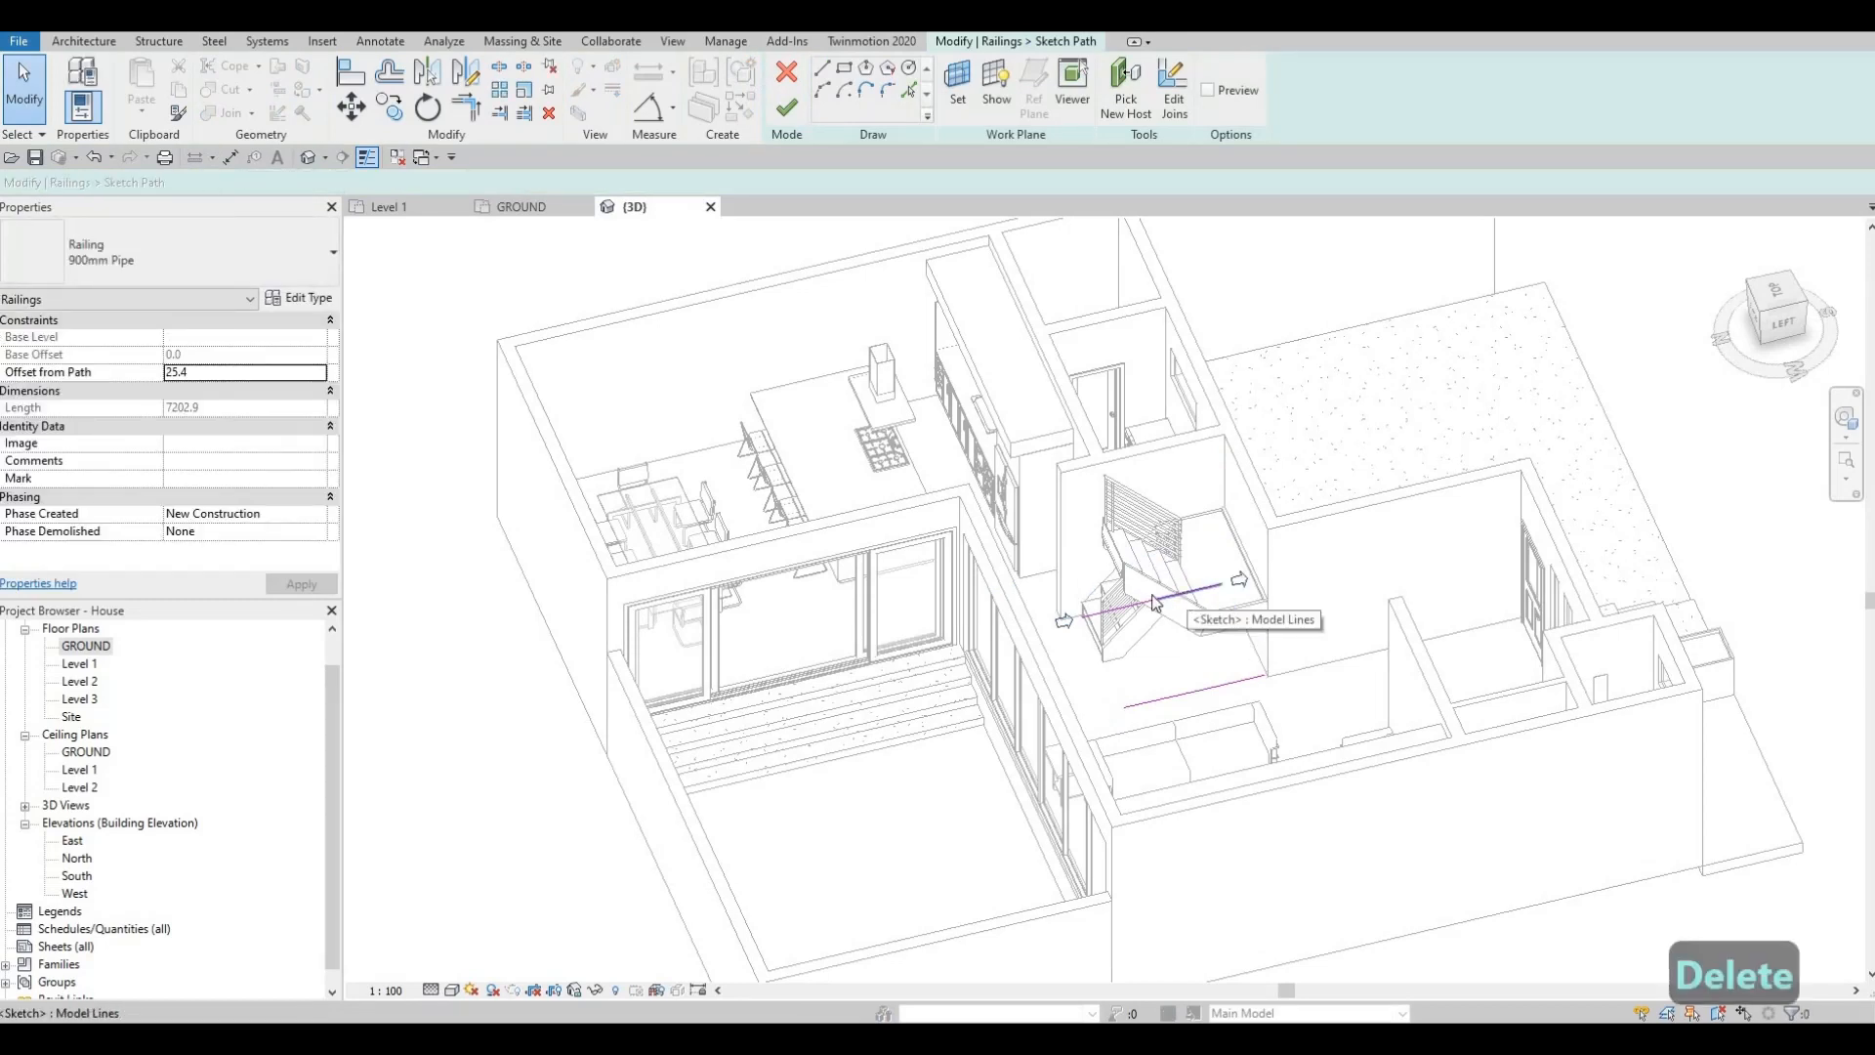
key("Delete")
left_click(1119, 608)
key("Delete")
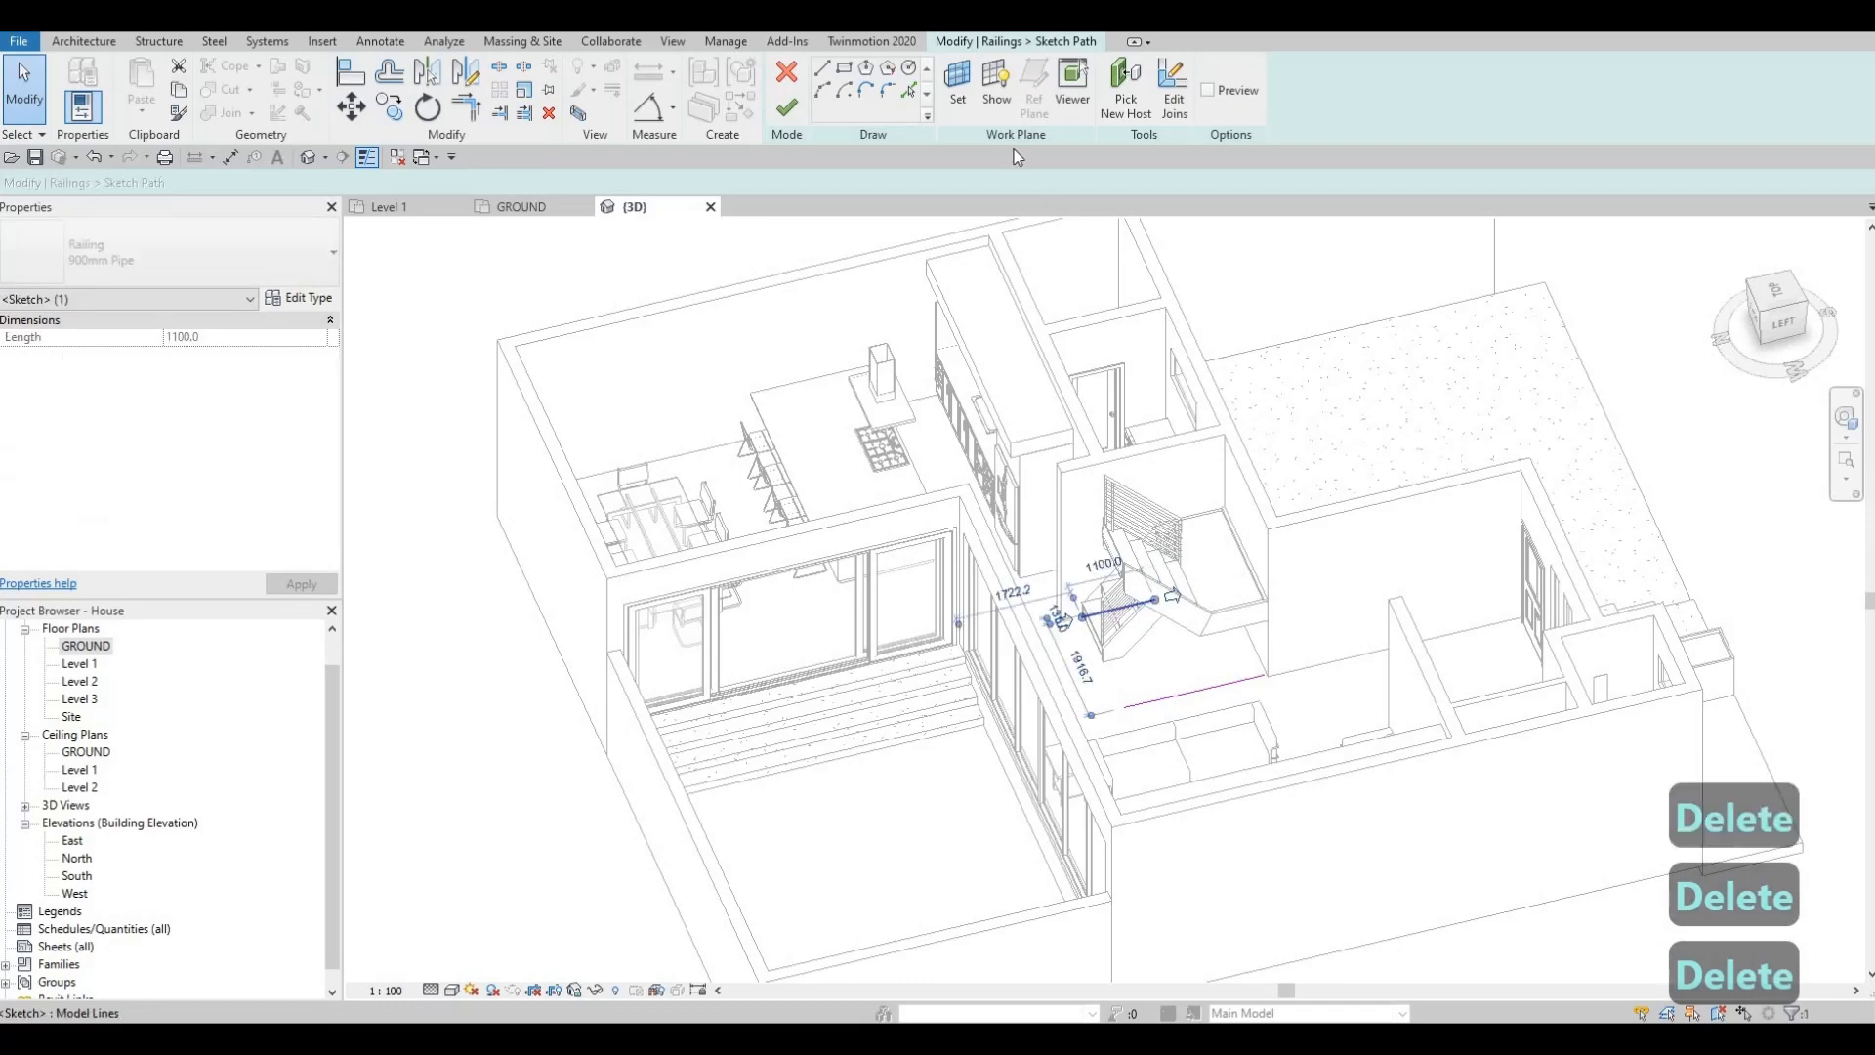
left_click(787, 106)
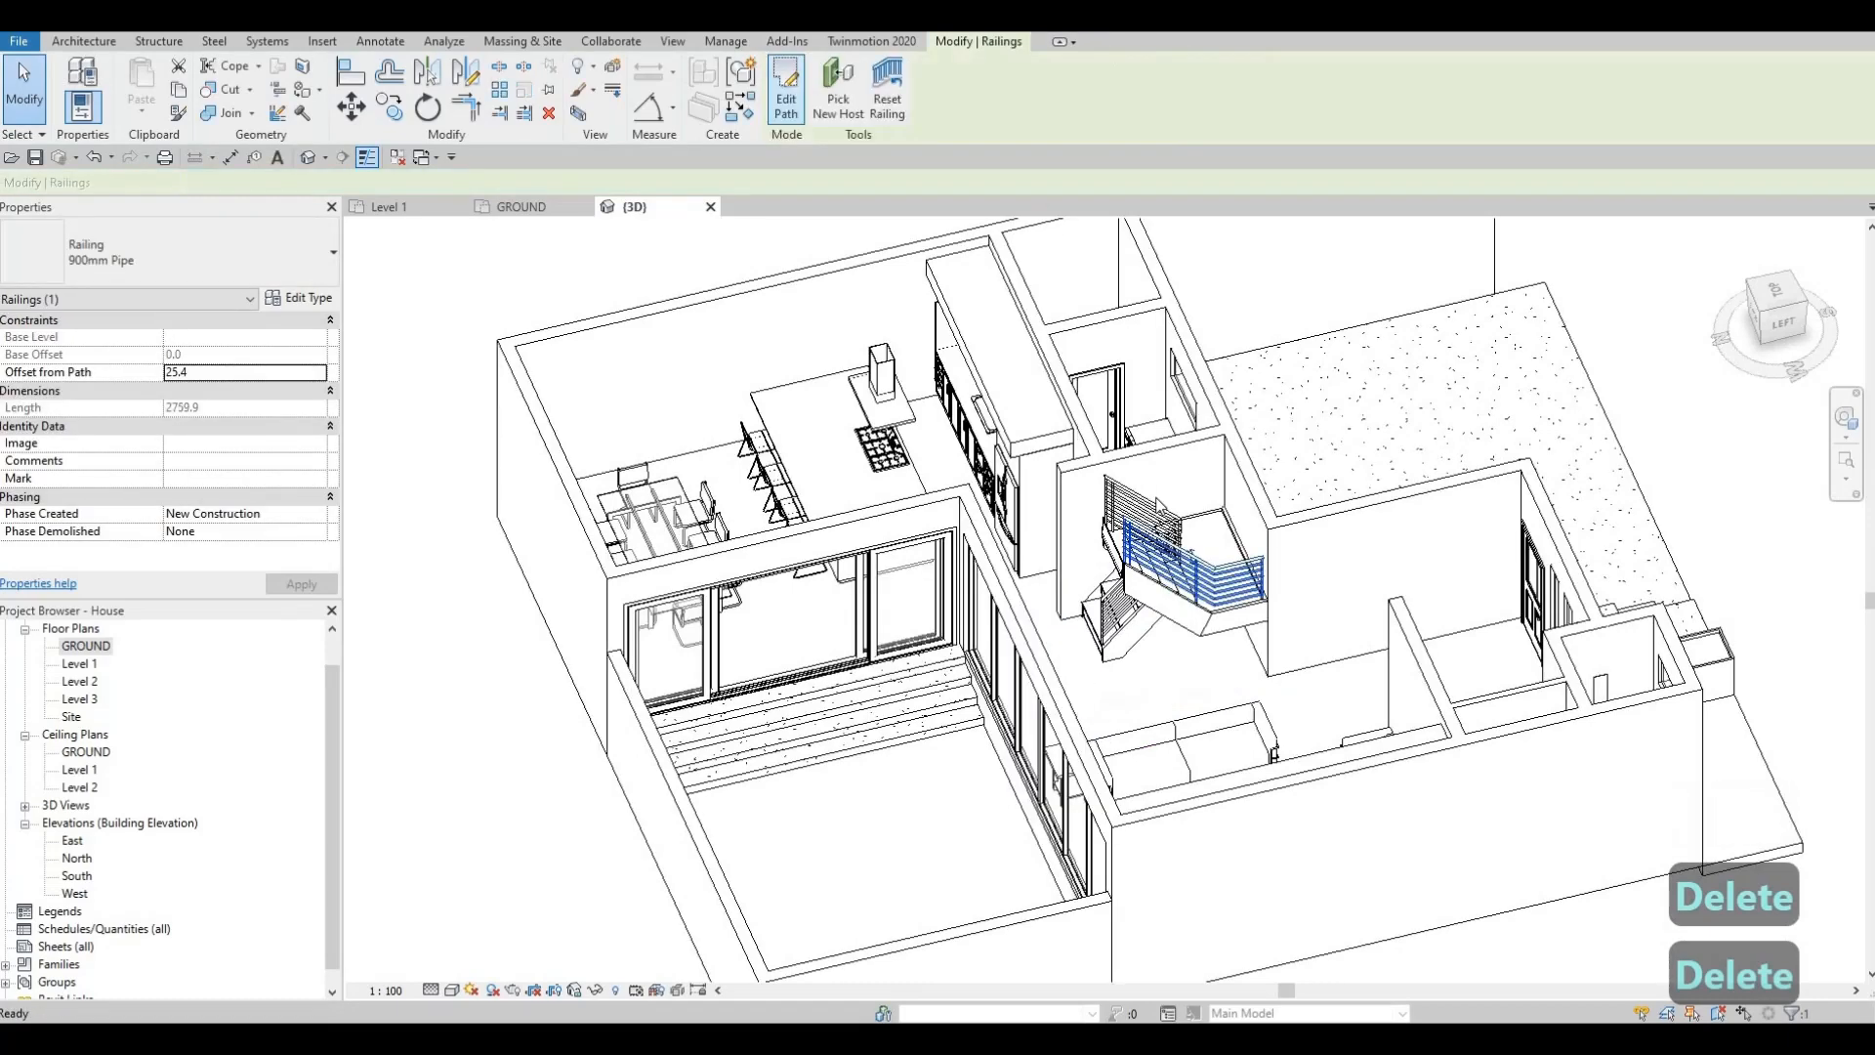
key("Escape")
key("Escape")
Step: Change both railings of the interior stairs to the Glass Panel - Bottom Fill type
mouse_move(1521, 522)
middle_mouse_down("shift")
mouse_move(1431, 753)
mouse_move(1522, 523)
middle_mouse_up("shift")
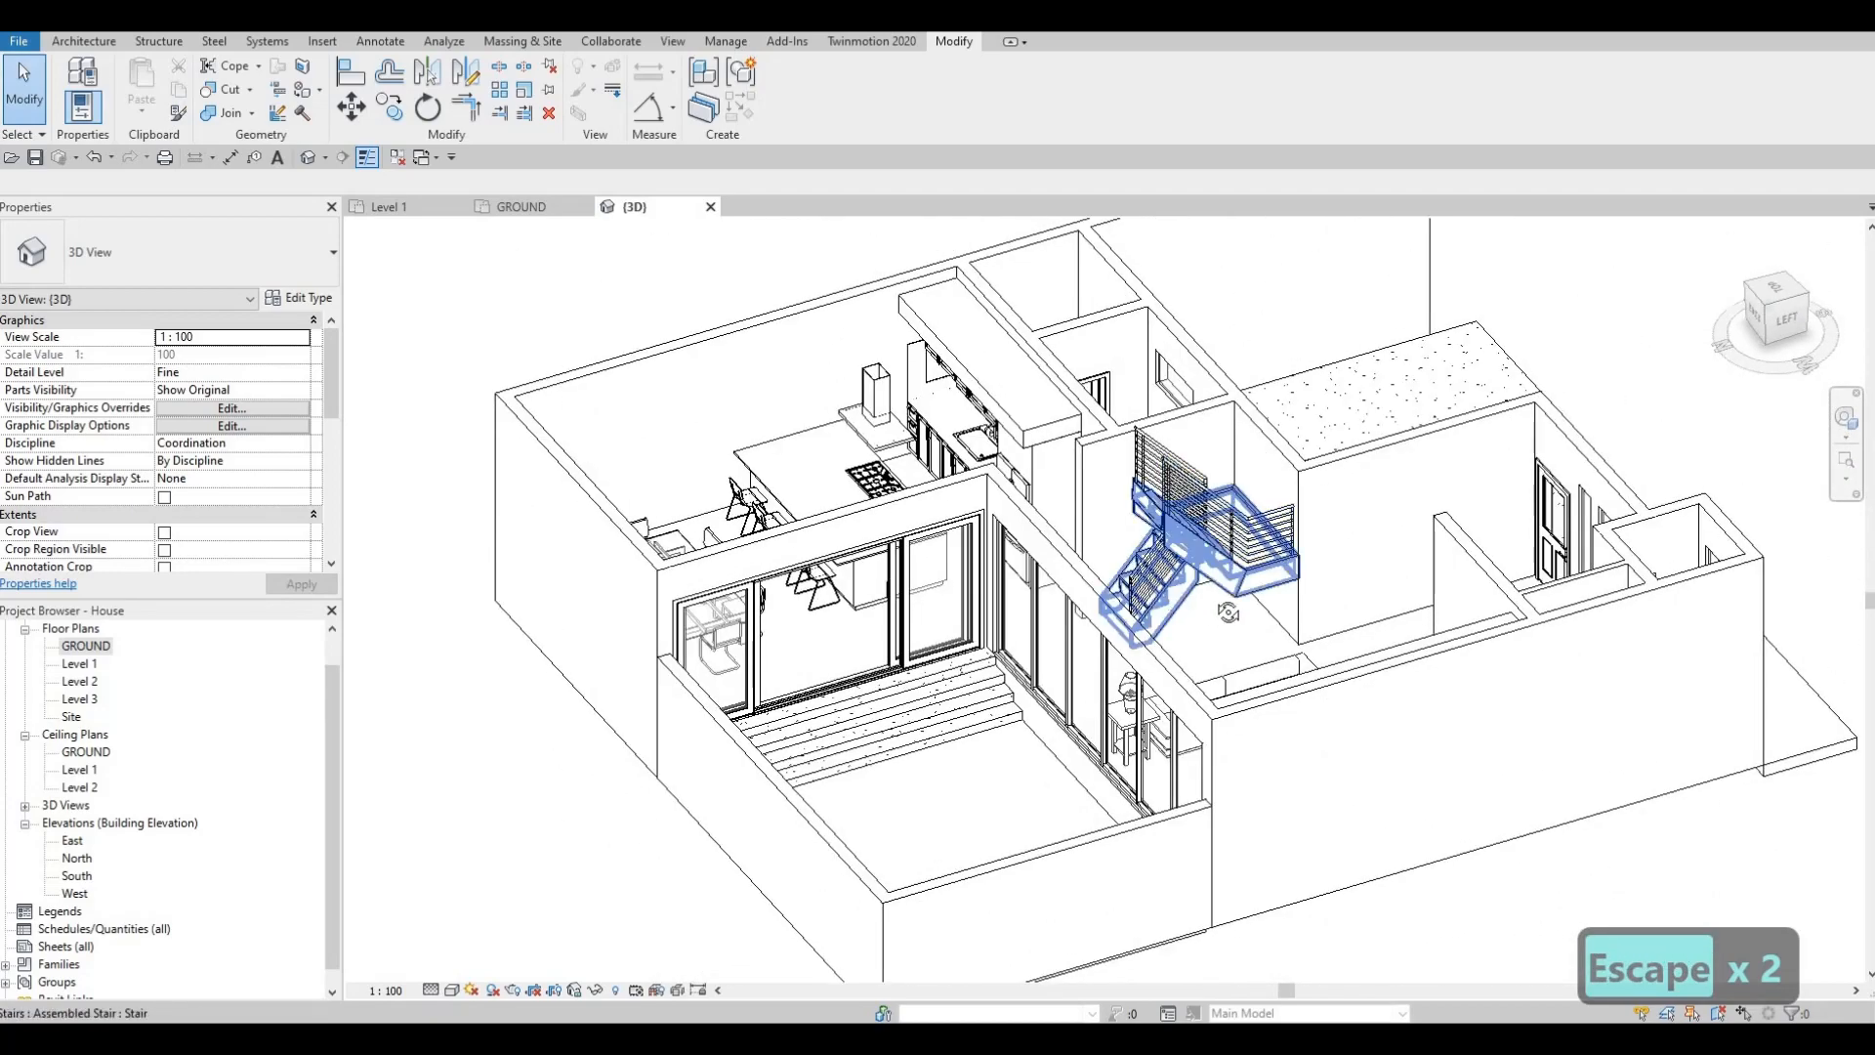
middle_click_drag(1164, 575, 1352, 520, "shift")
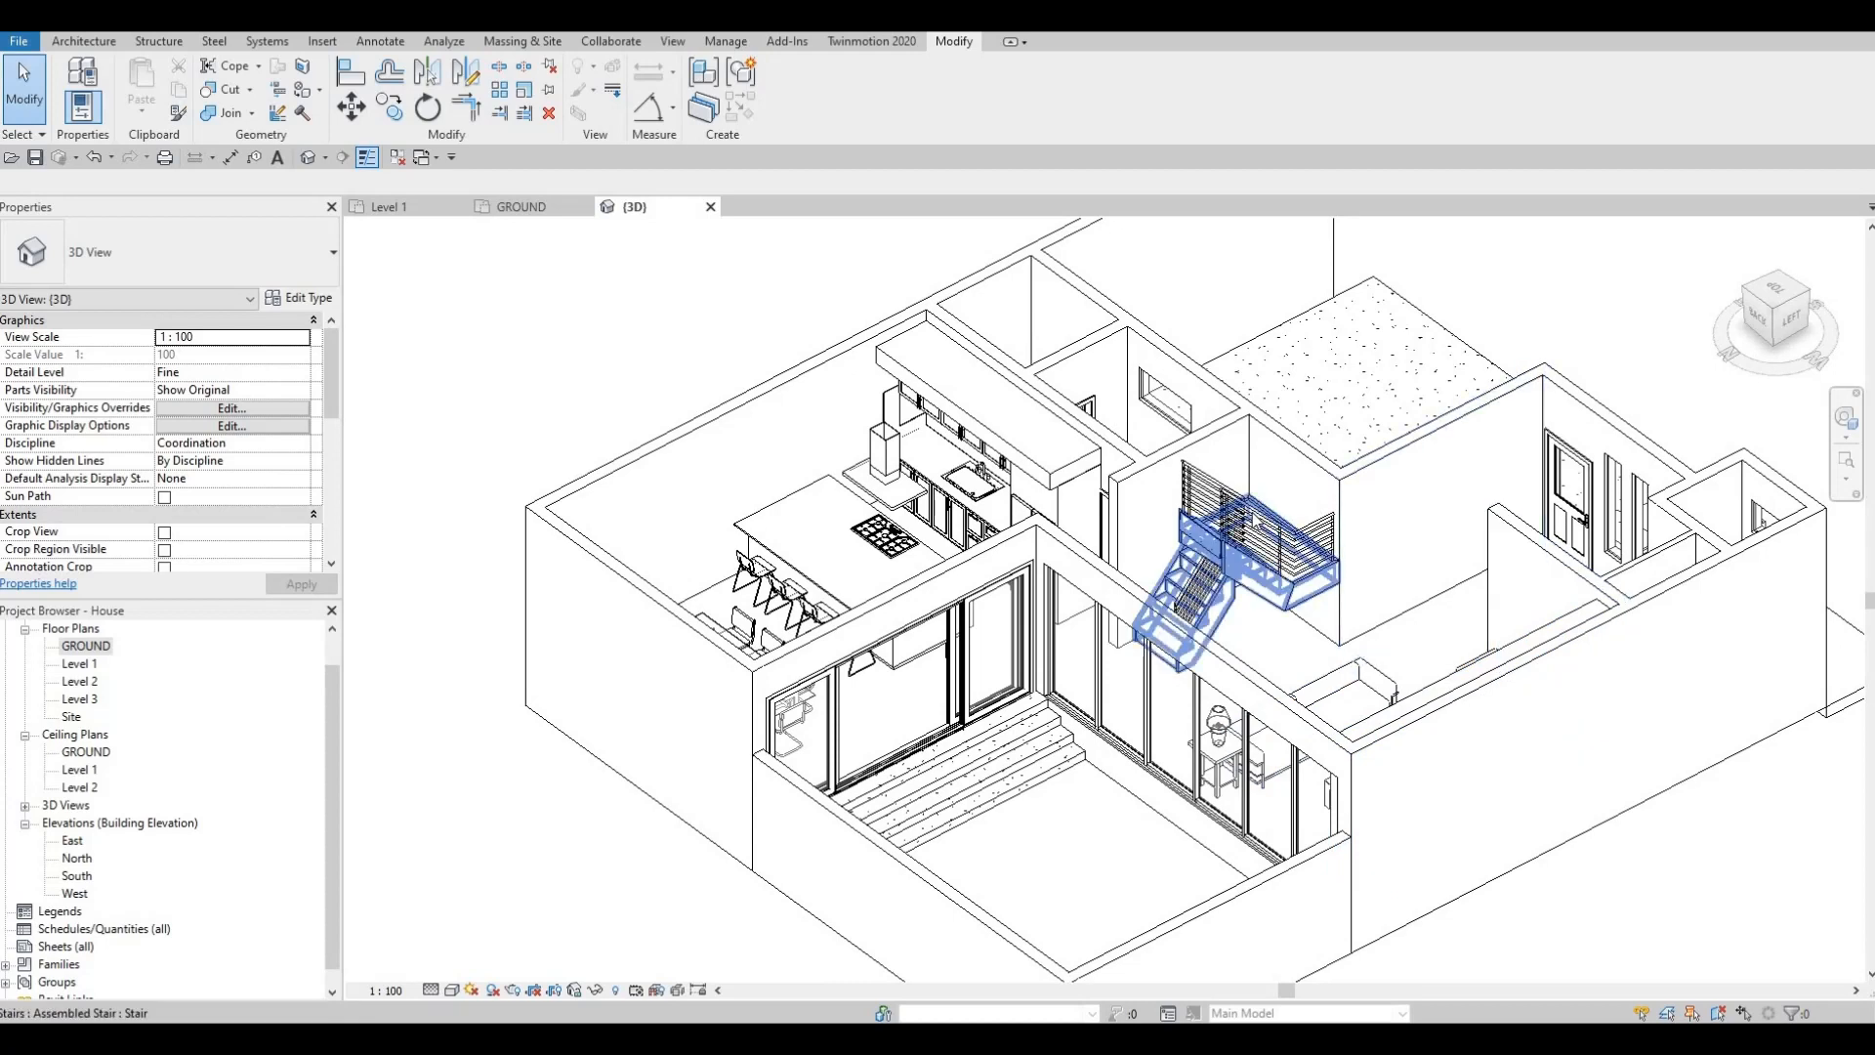
left_click(1190, 488)
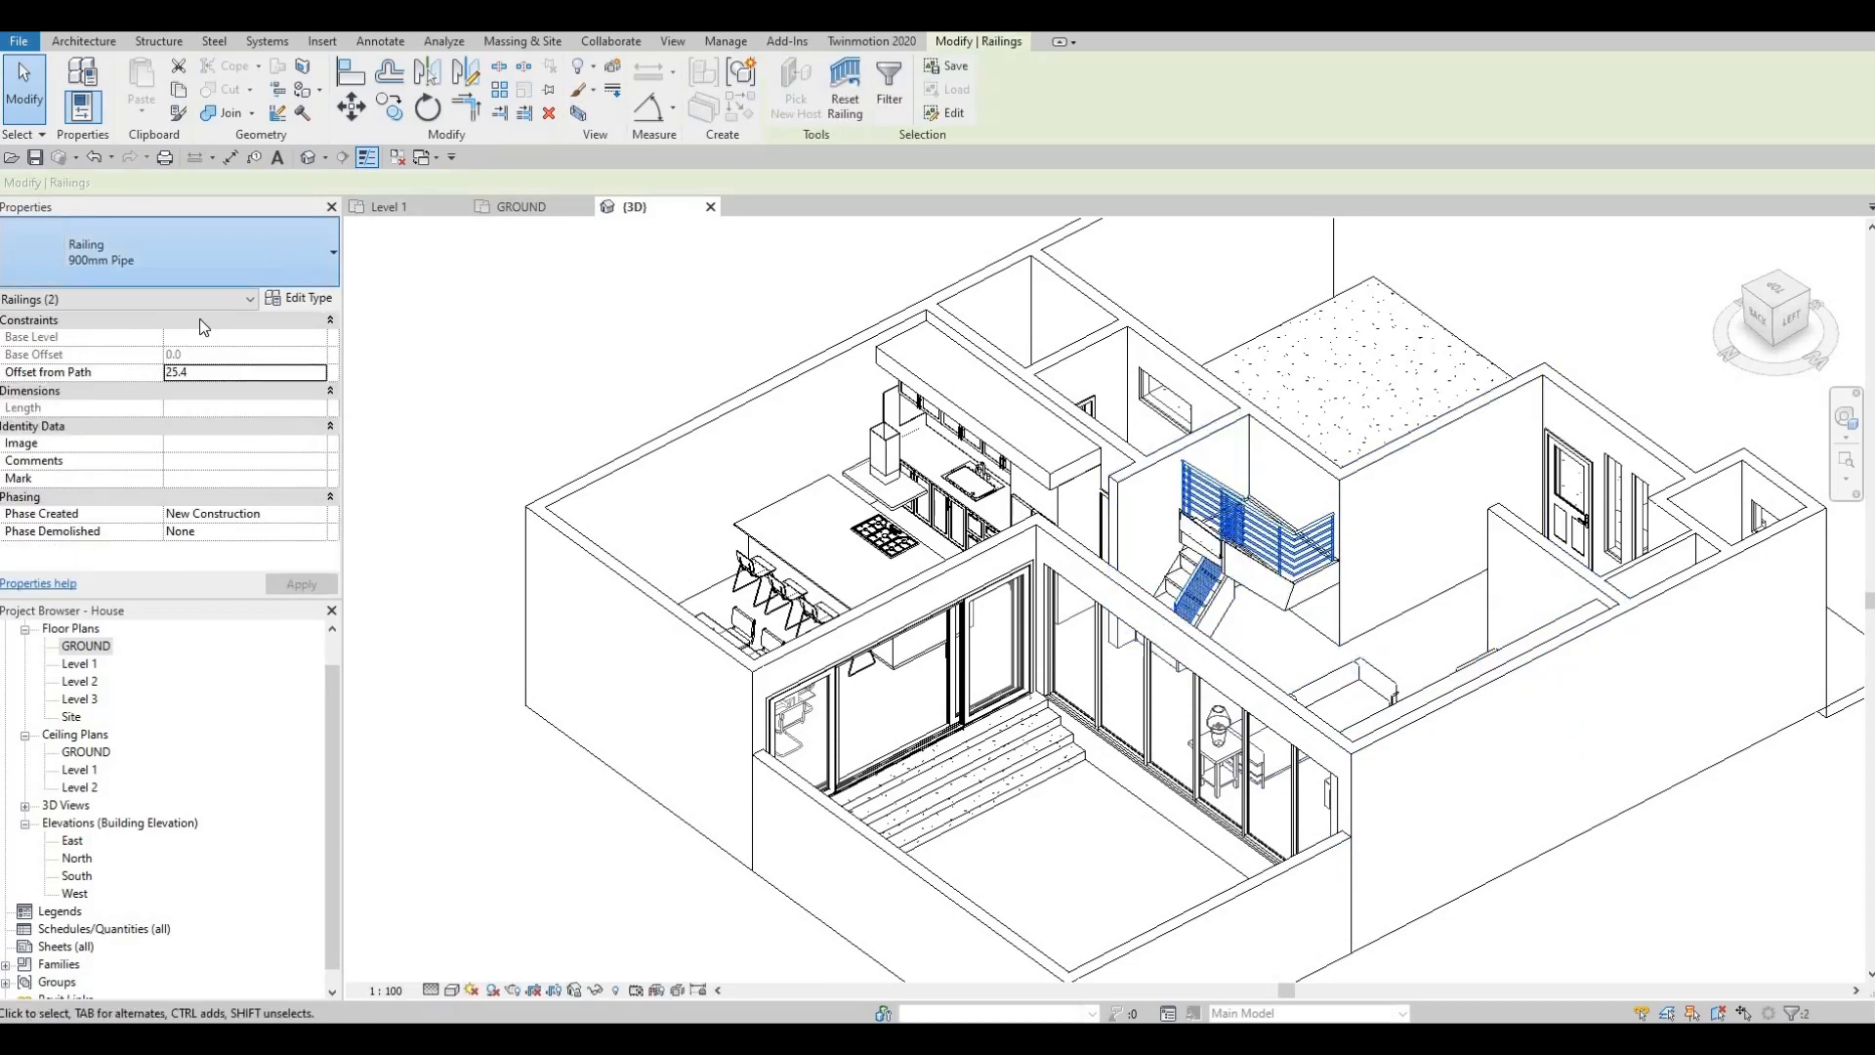
left_click(185, 256)
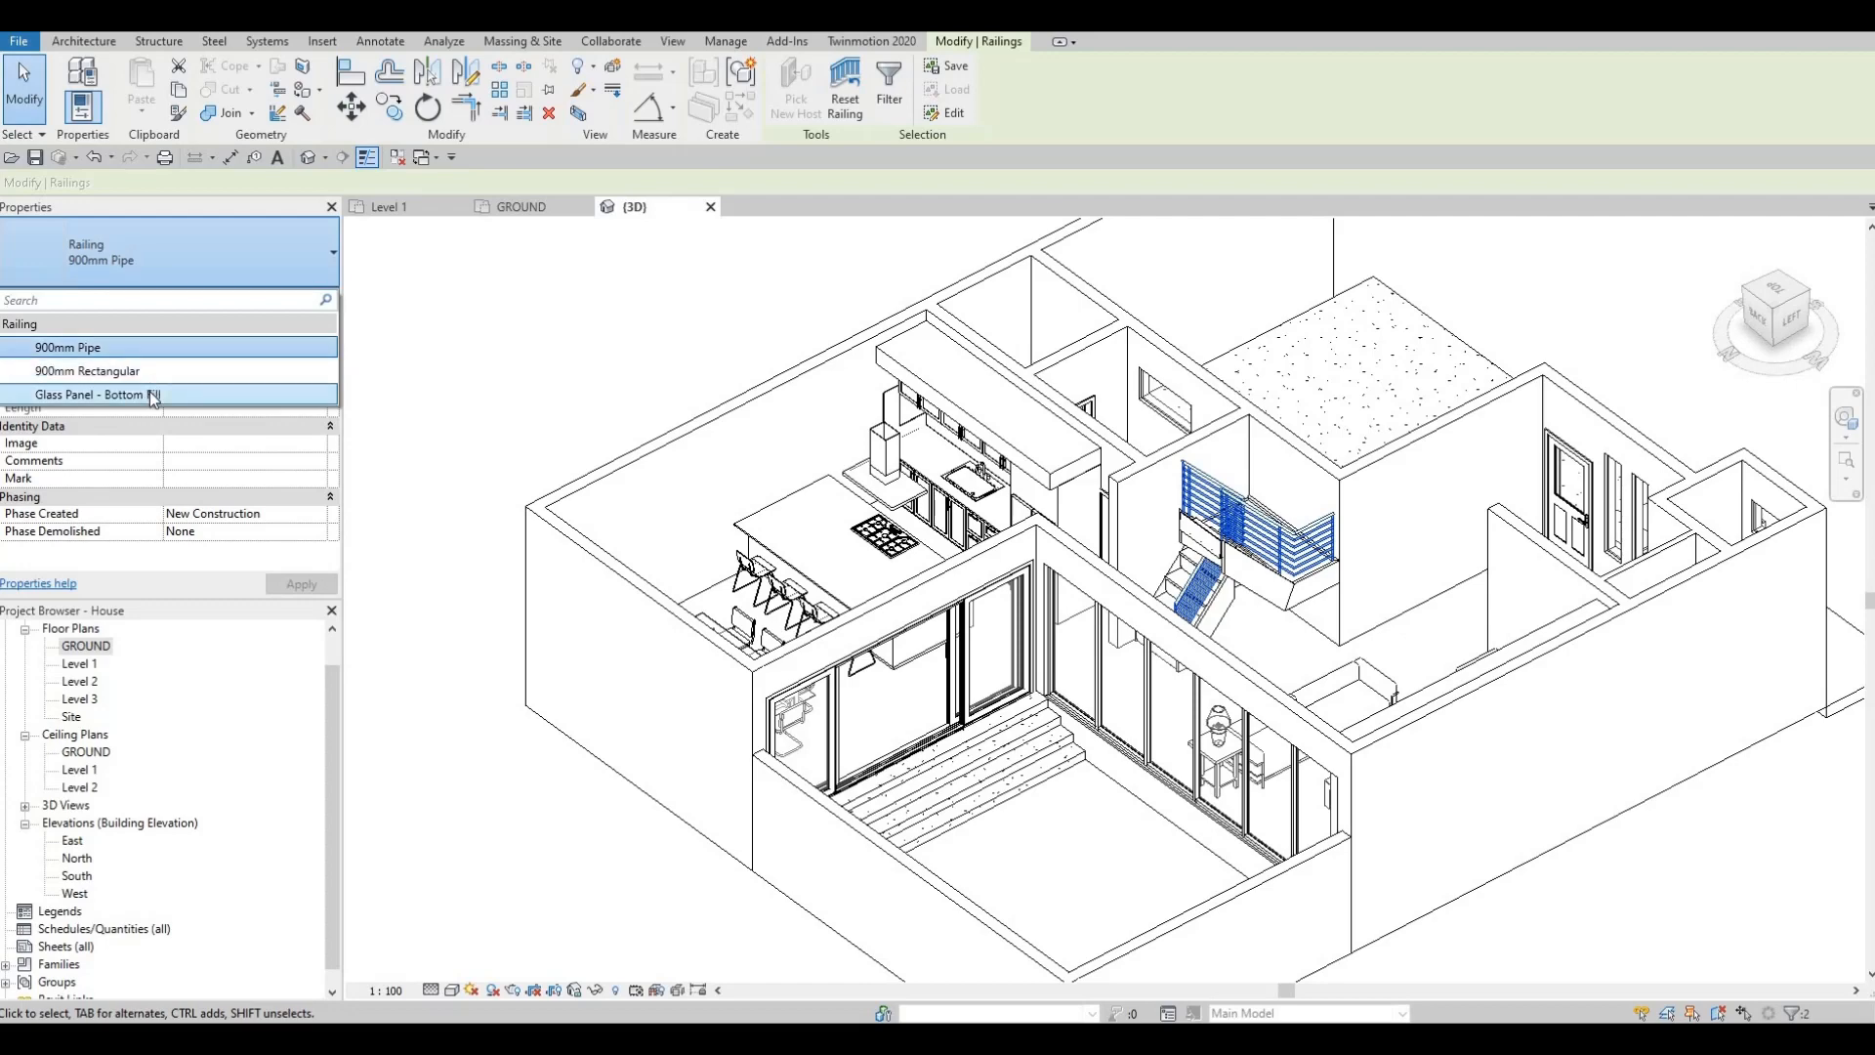
left_click(153, 395)
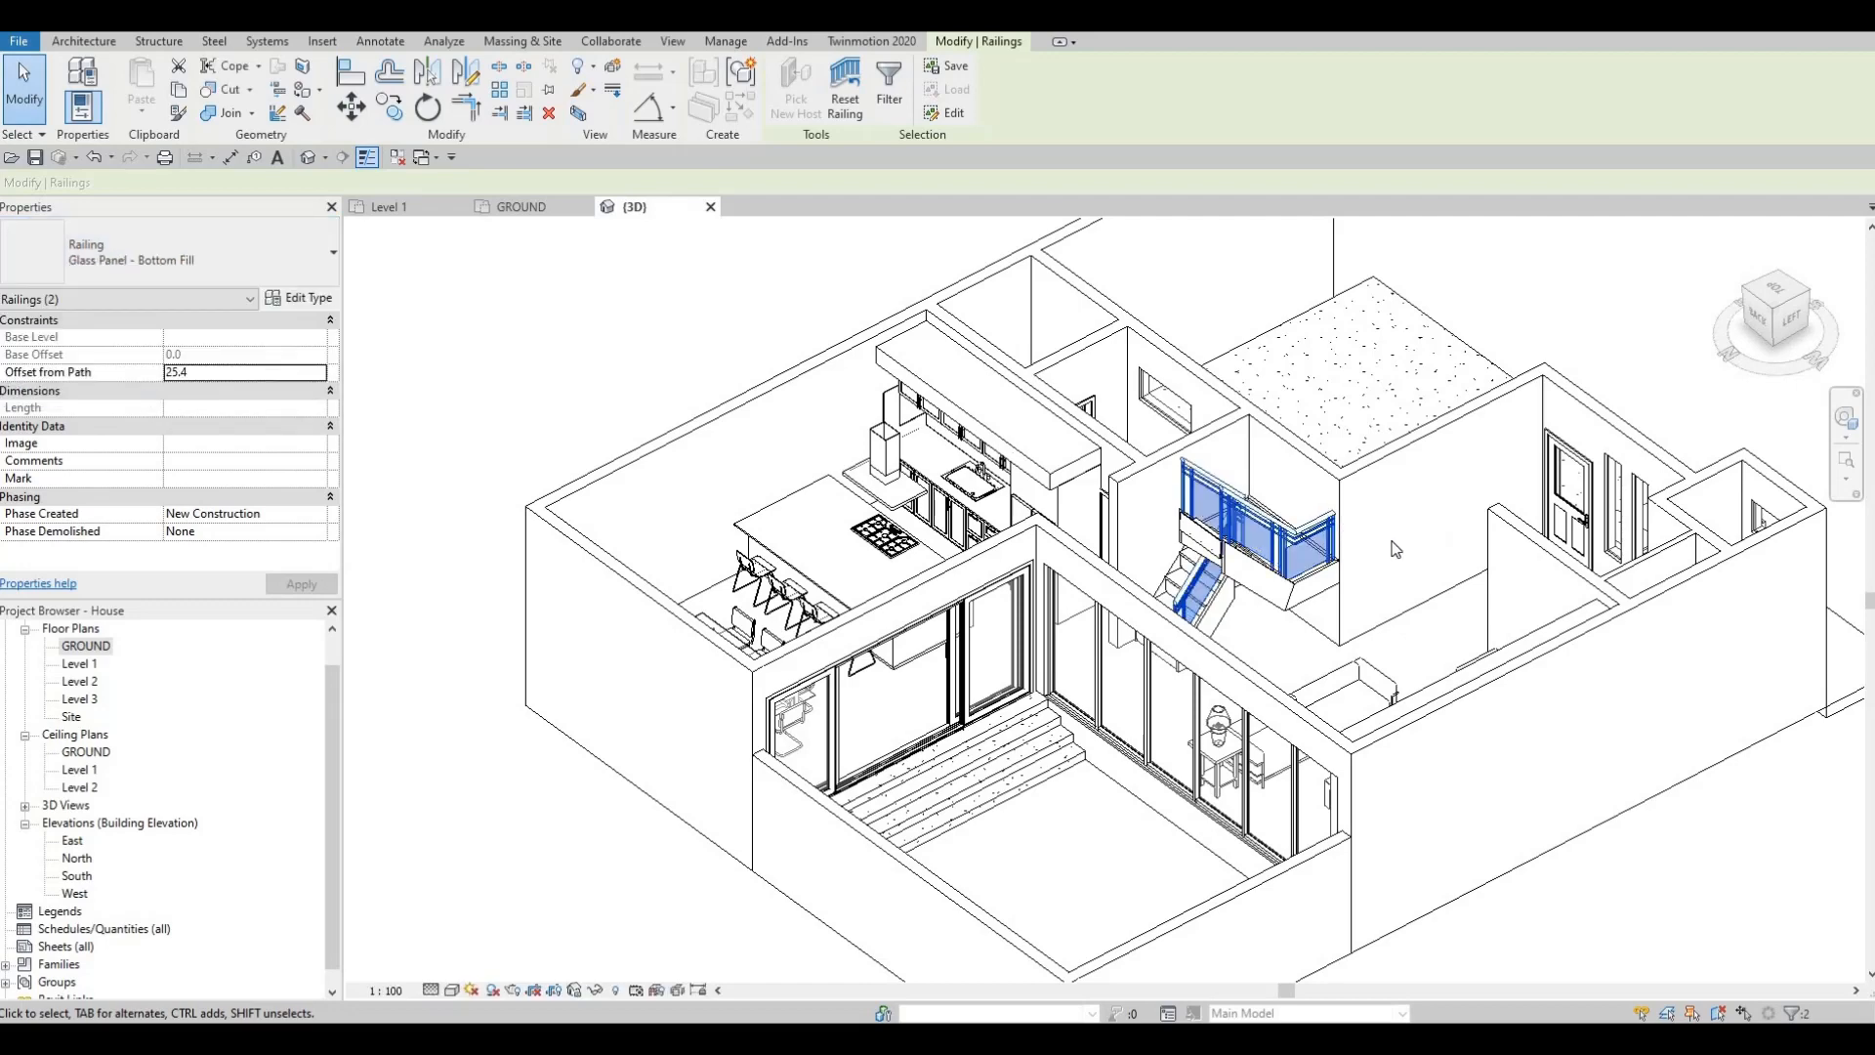
key("Escape")
key("Escape")
Step: Examine the interior stairs and their glass railings from several angles and close up
middle_click_drag(1114, 687, 1528, 678, "shift")
middle_click_drag(1465, 672, 1221, 527, "shift")
scroll(1175, 467, "up", 2)
middle_click_drag(1175, 467, 1033, 427, "shift")
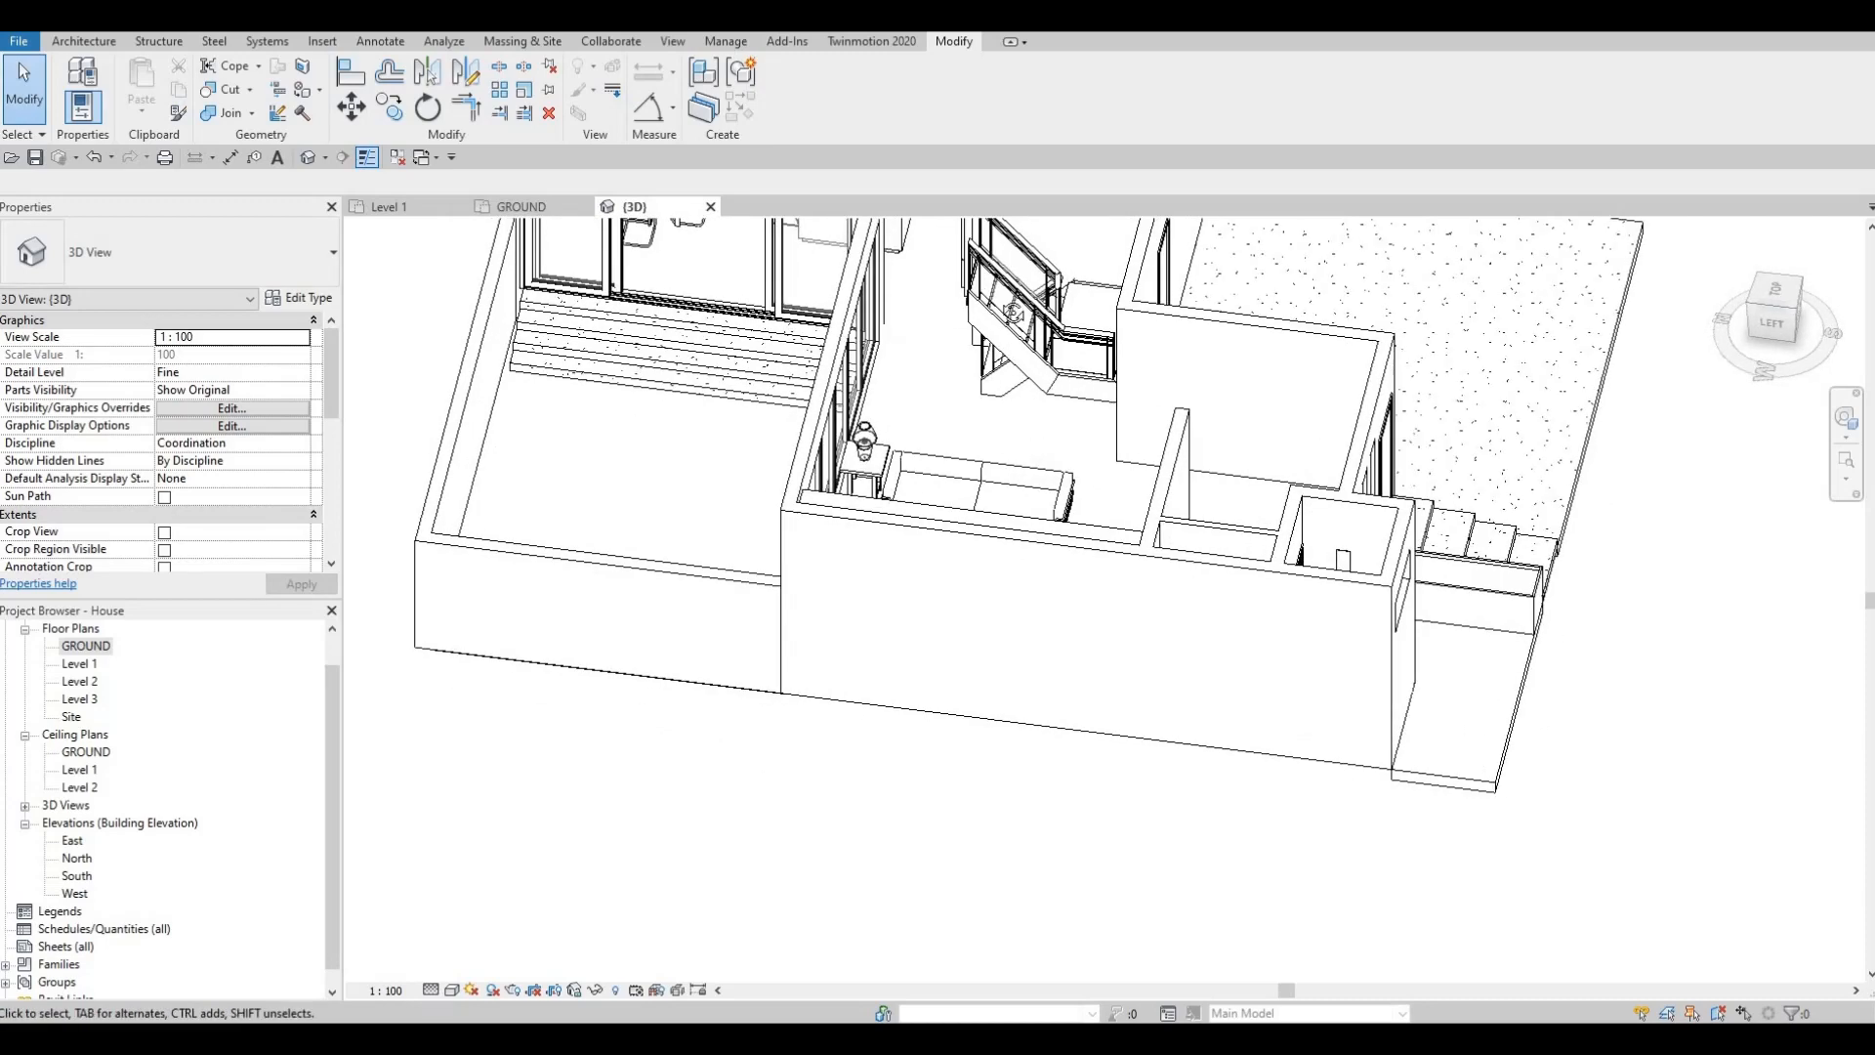
middle_click_drag(1014, 313, 1072, 369, "shift")
middle_click_drag(1043, 272, 1064, 269, "shift")
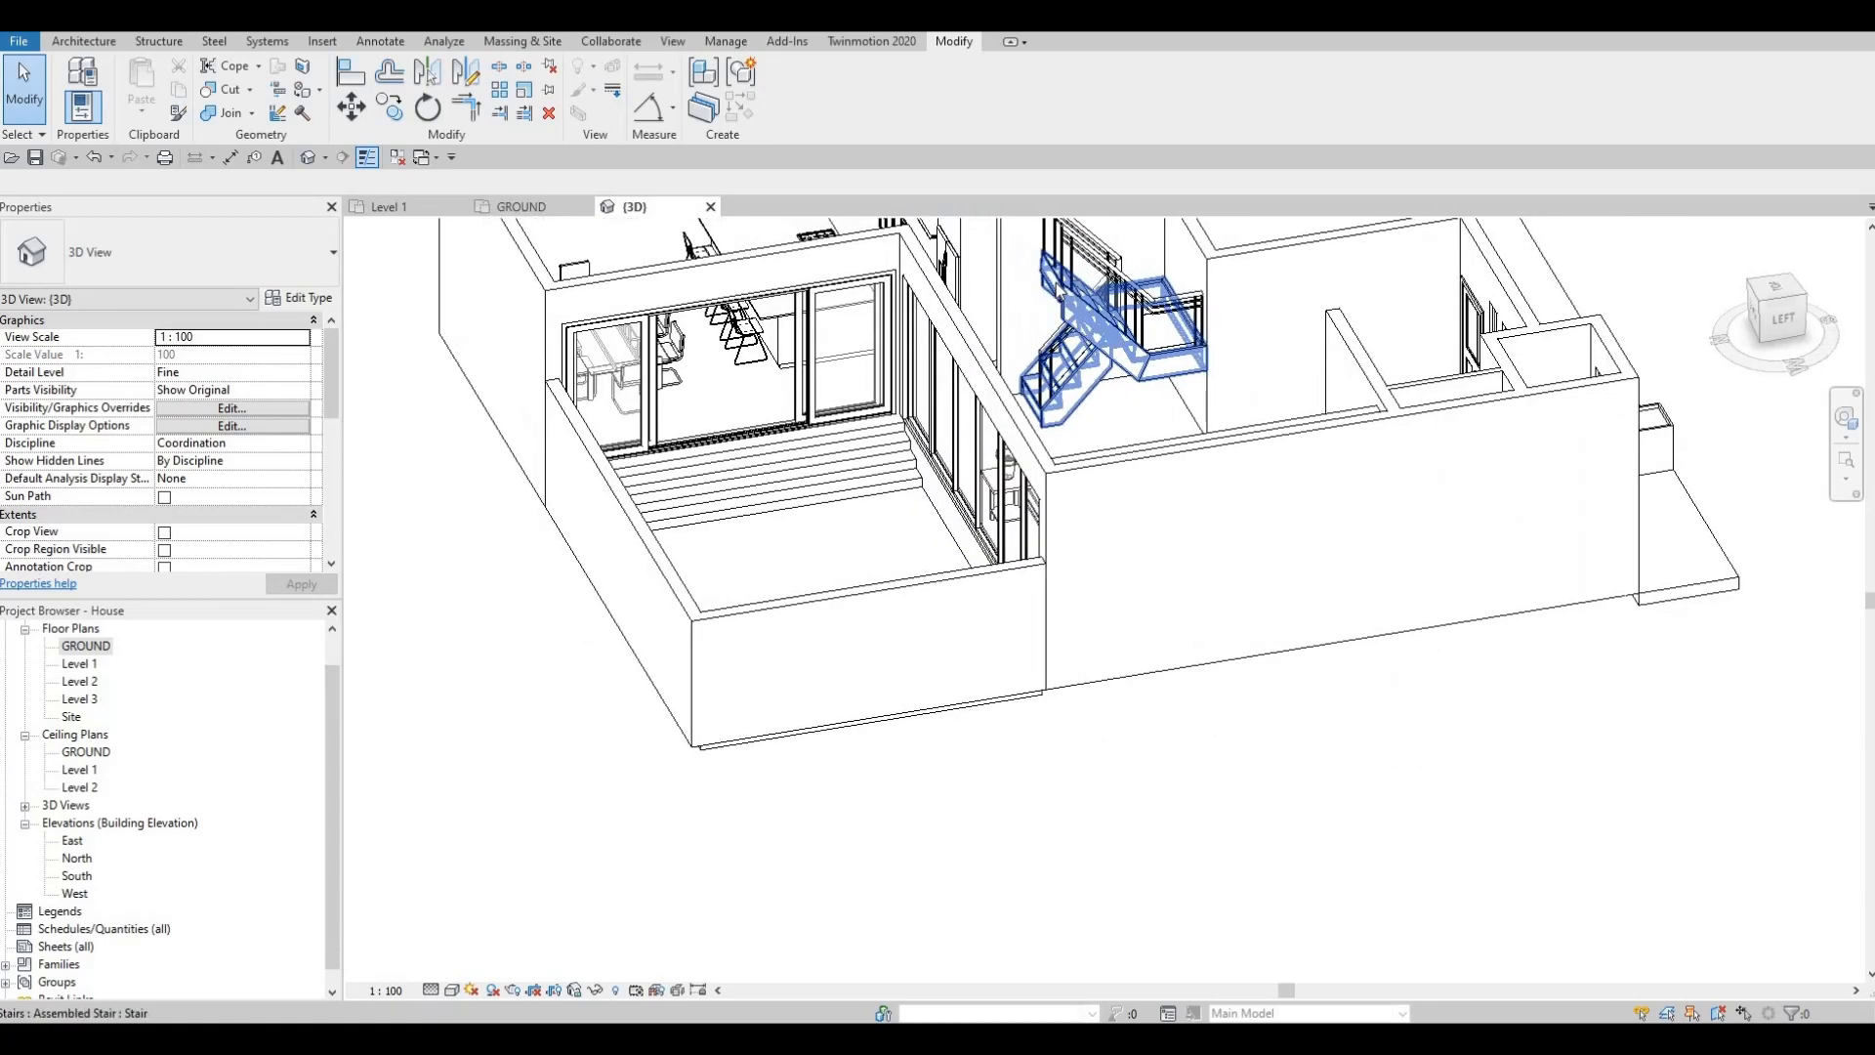
scroll(1050, 266, "up", 5)
Step: Duplicate the interior stairs' Assembled Stair type under the name MAIN STAIRS
left_click(1050, 268)
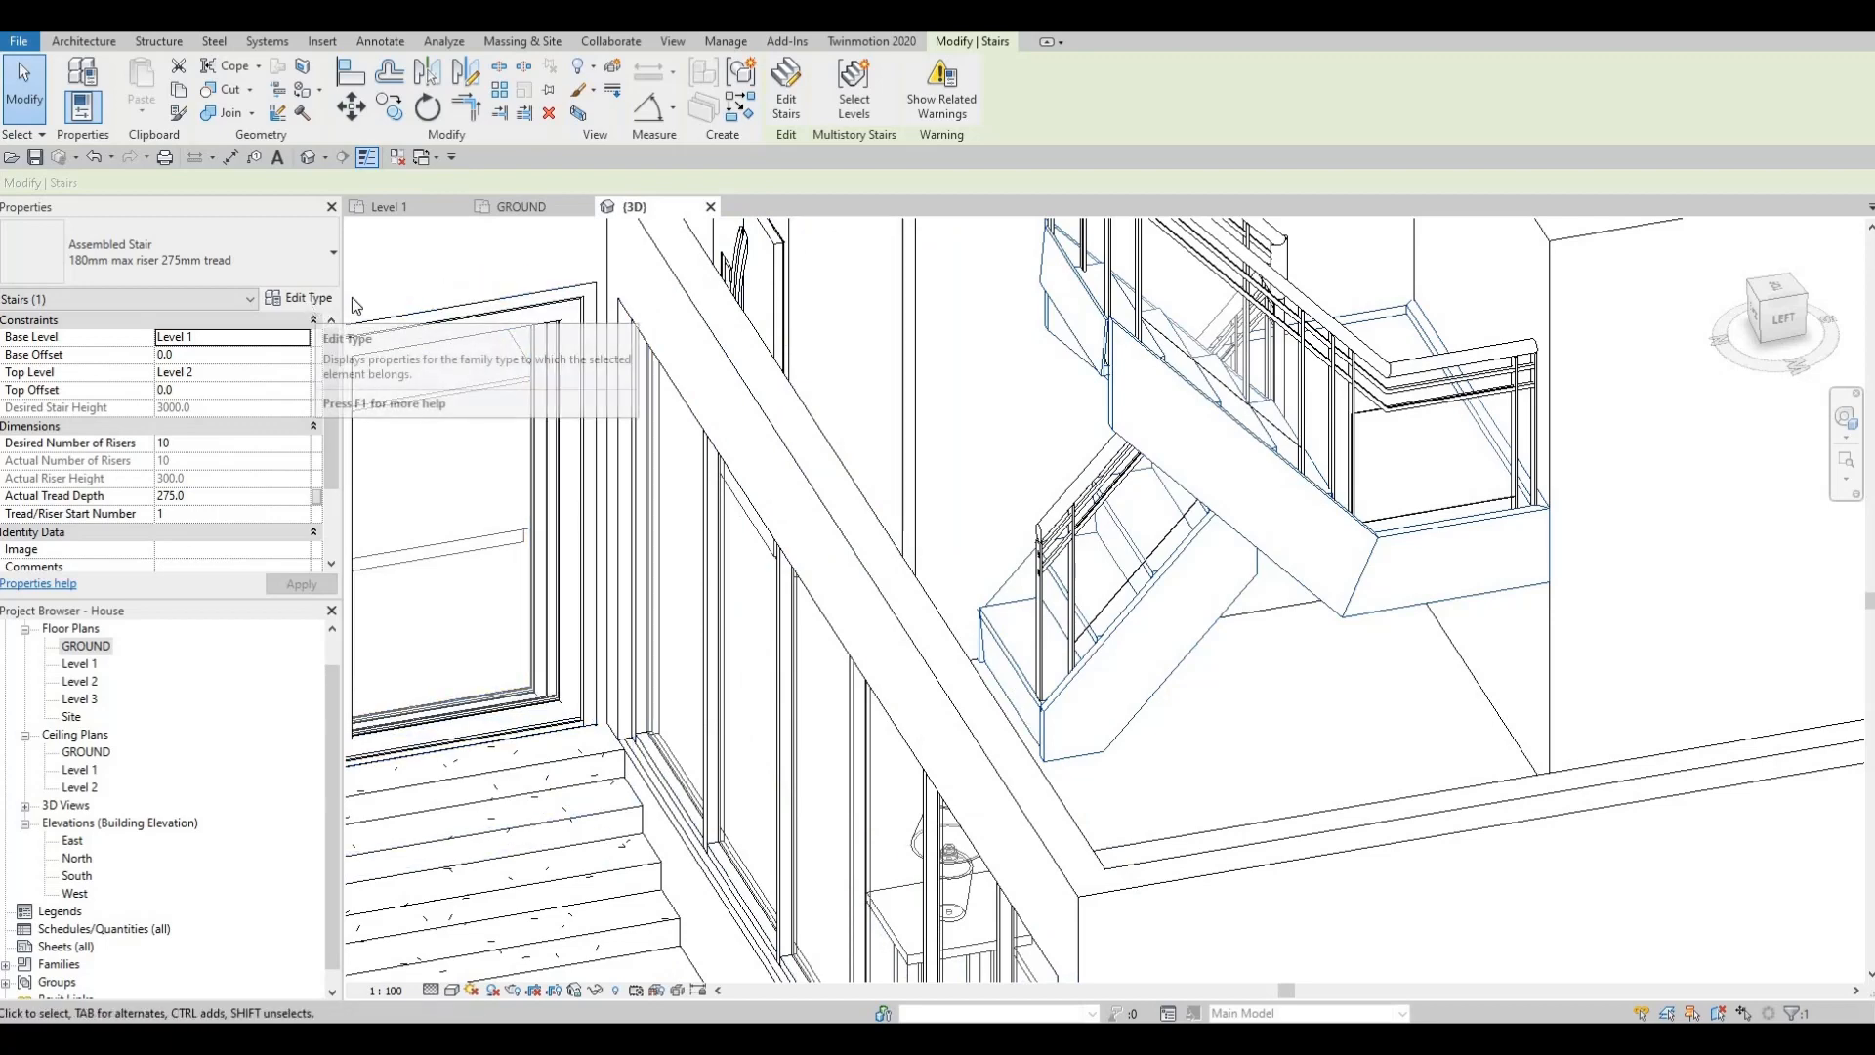
left_click(314, 299)
left_click(1403, 268)
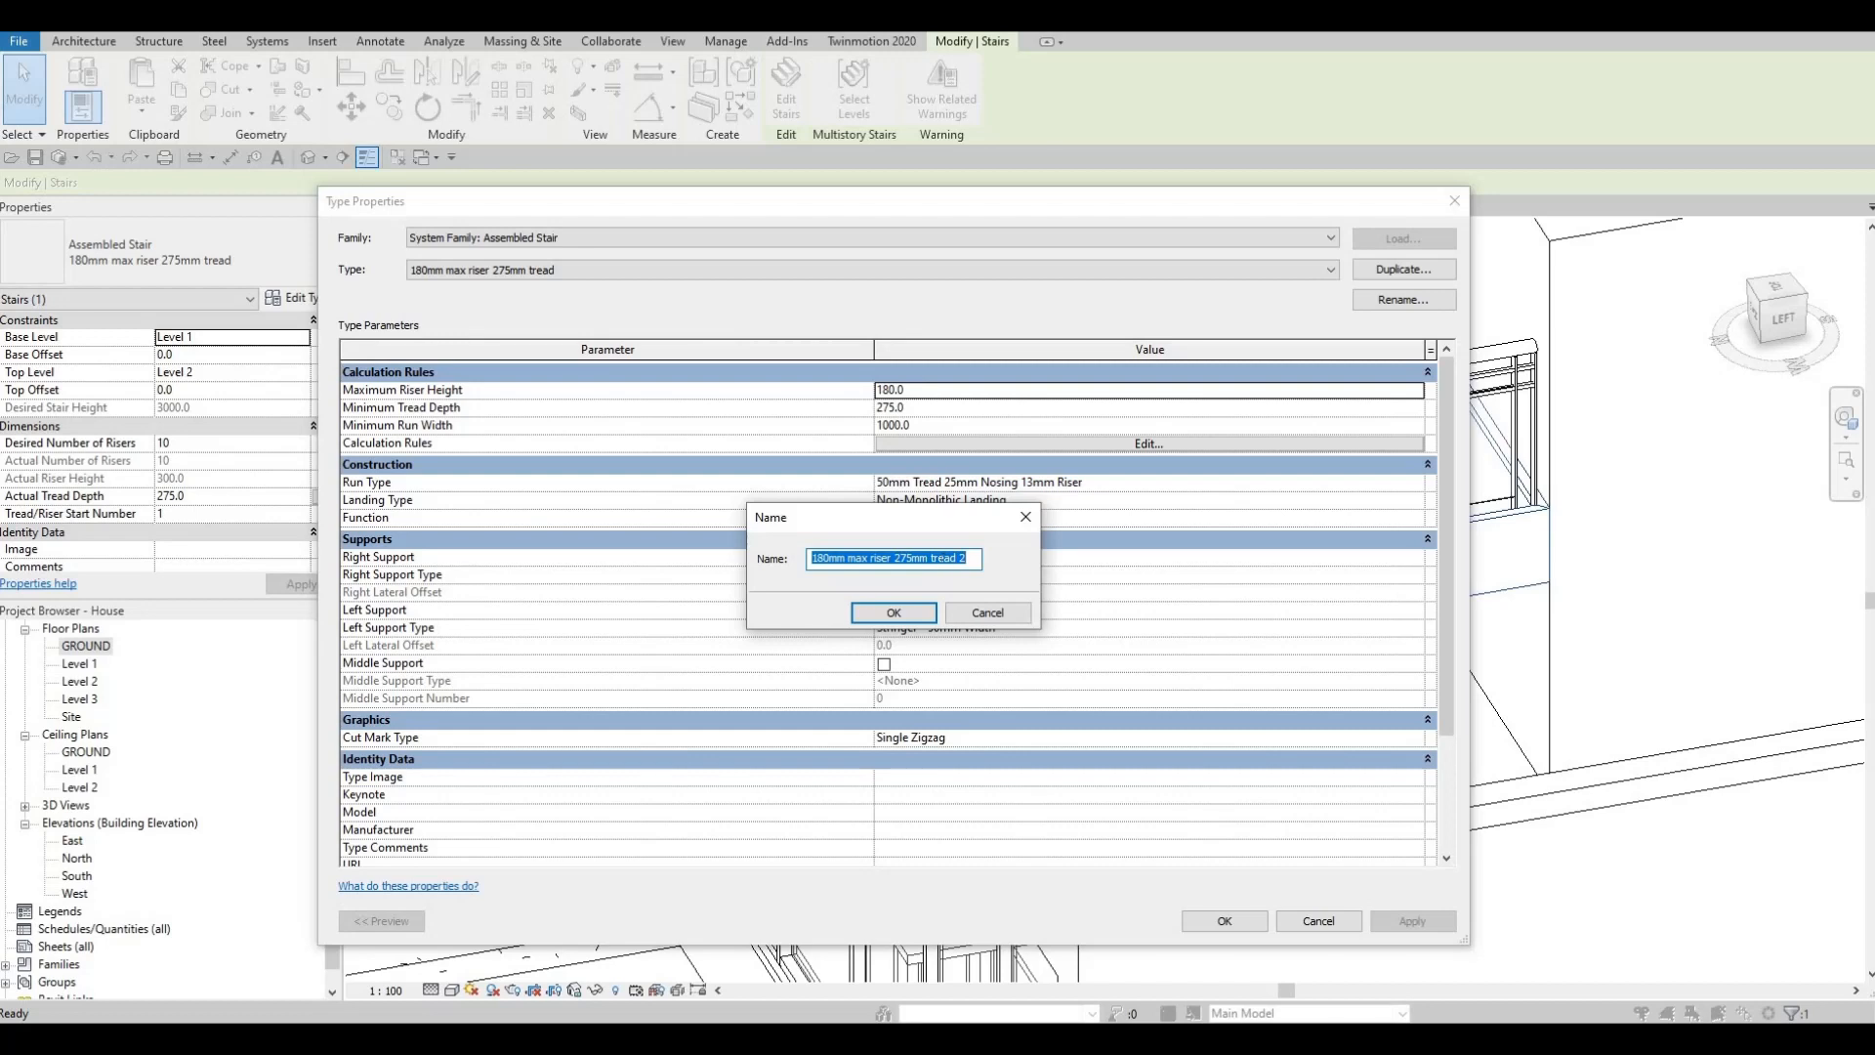
type("MAIN STA")
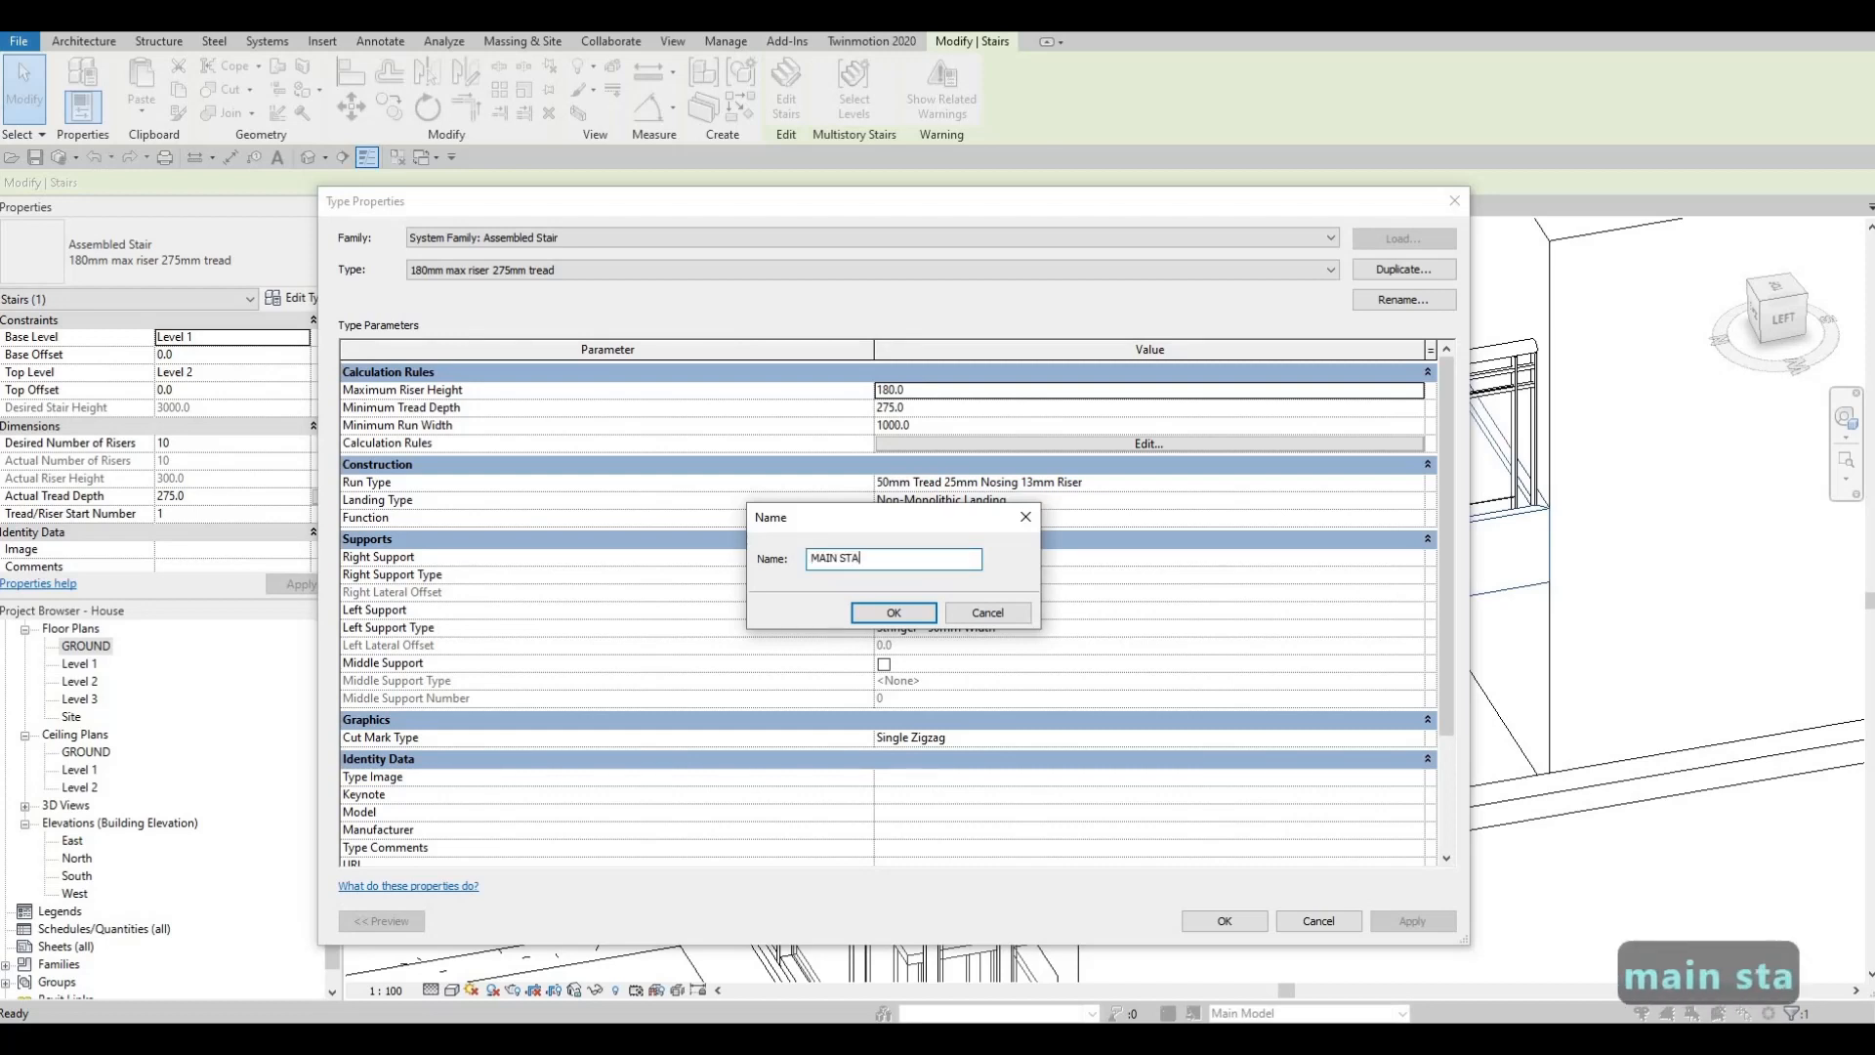
type("IRS")
key("Return")
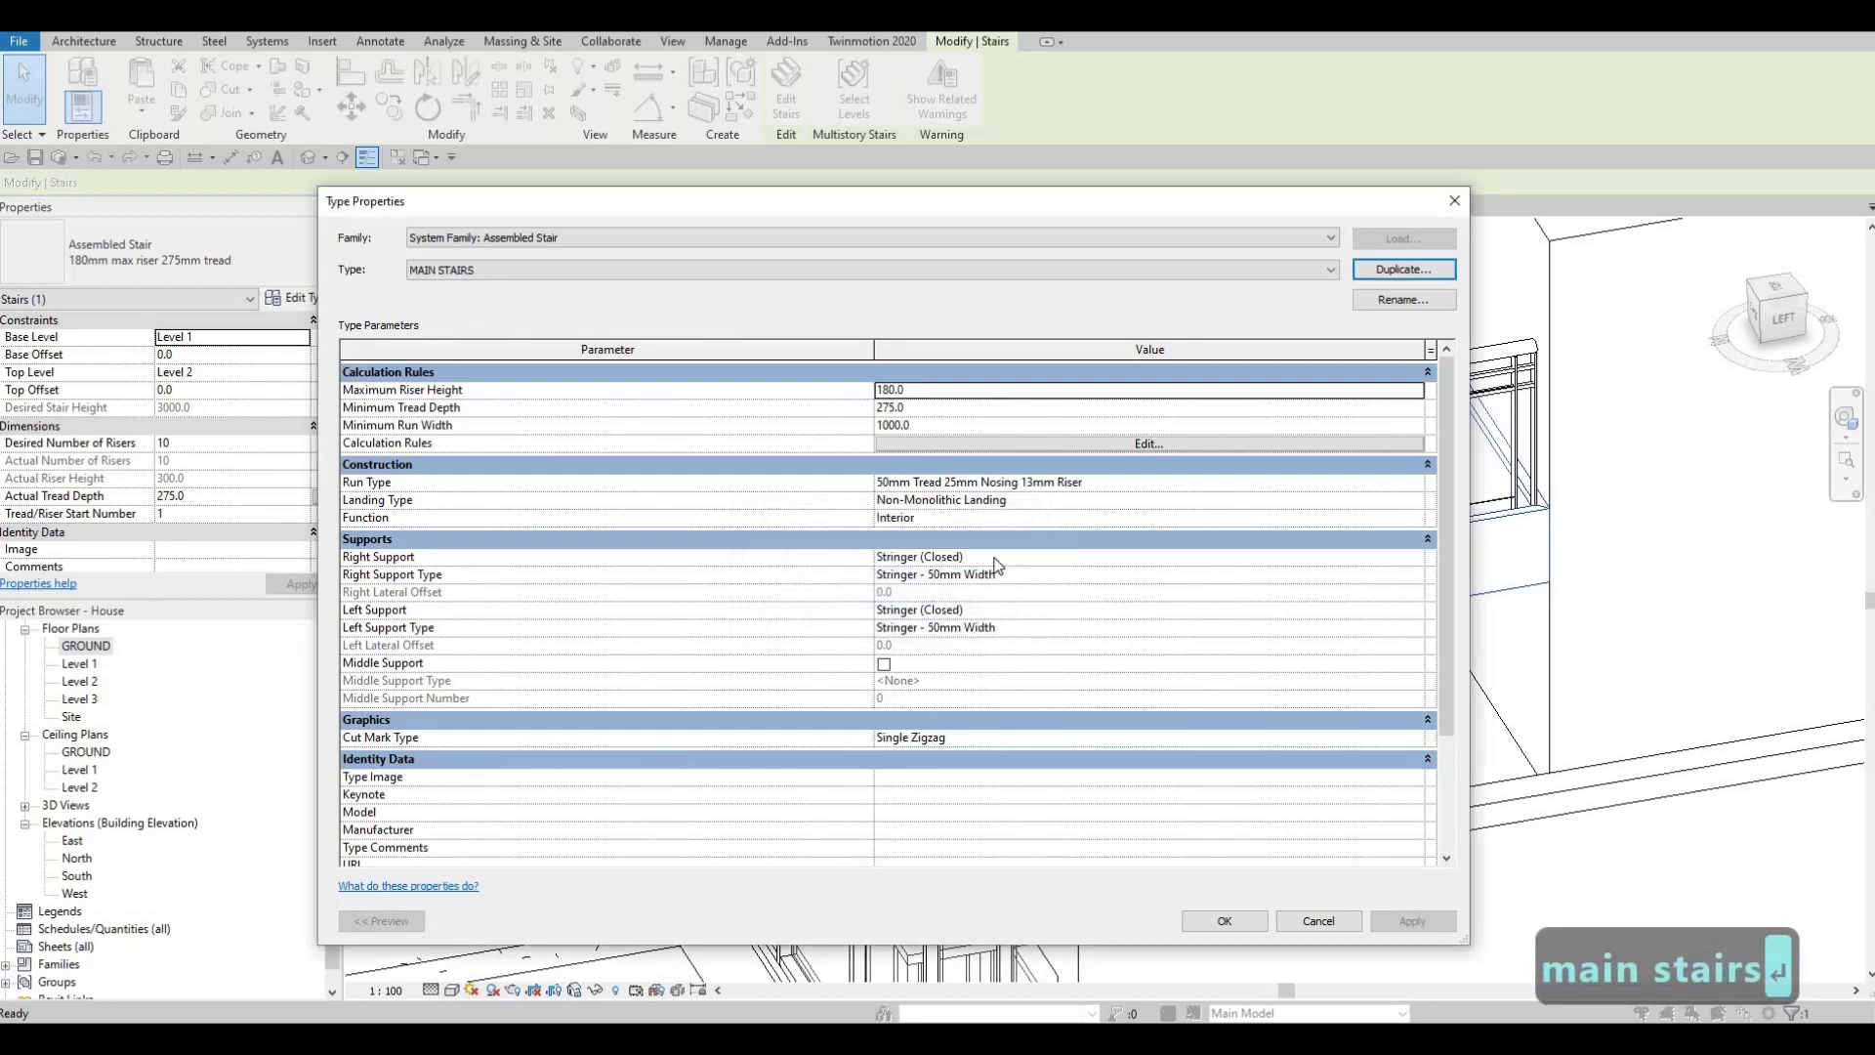
Step: Set both the Right Support and Left Support of the MAIN STAIRS type to None and apply it
left_click(1218, 557)
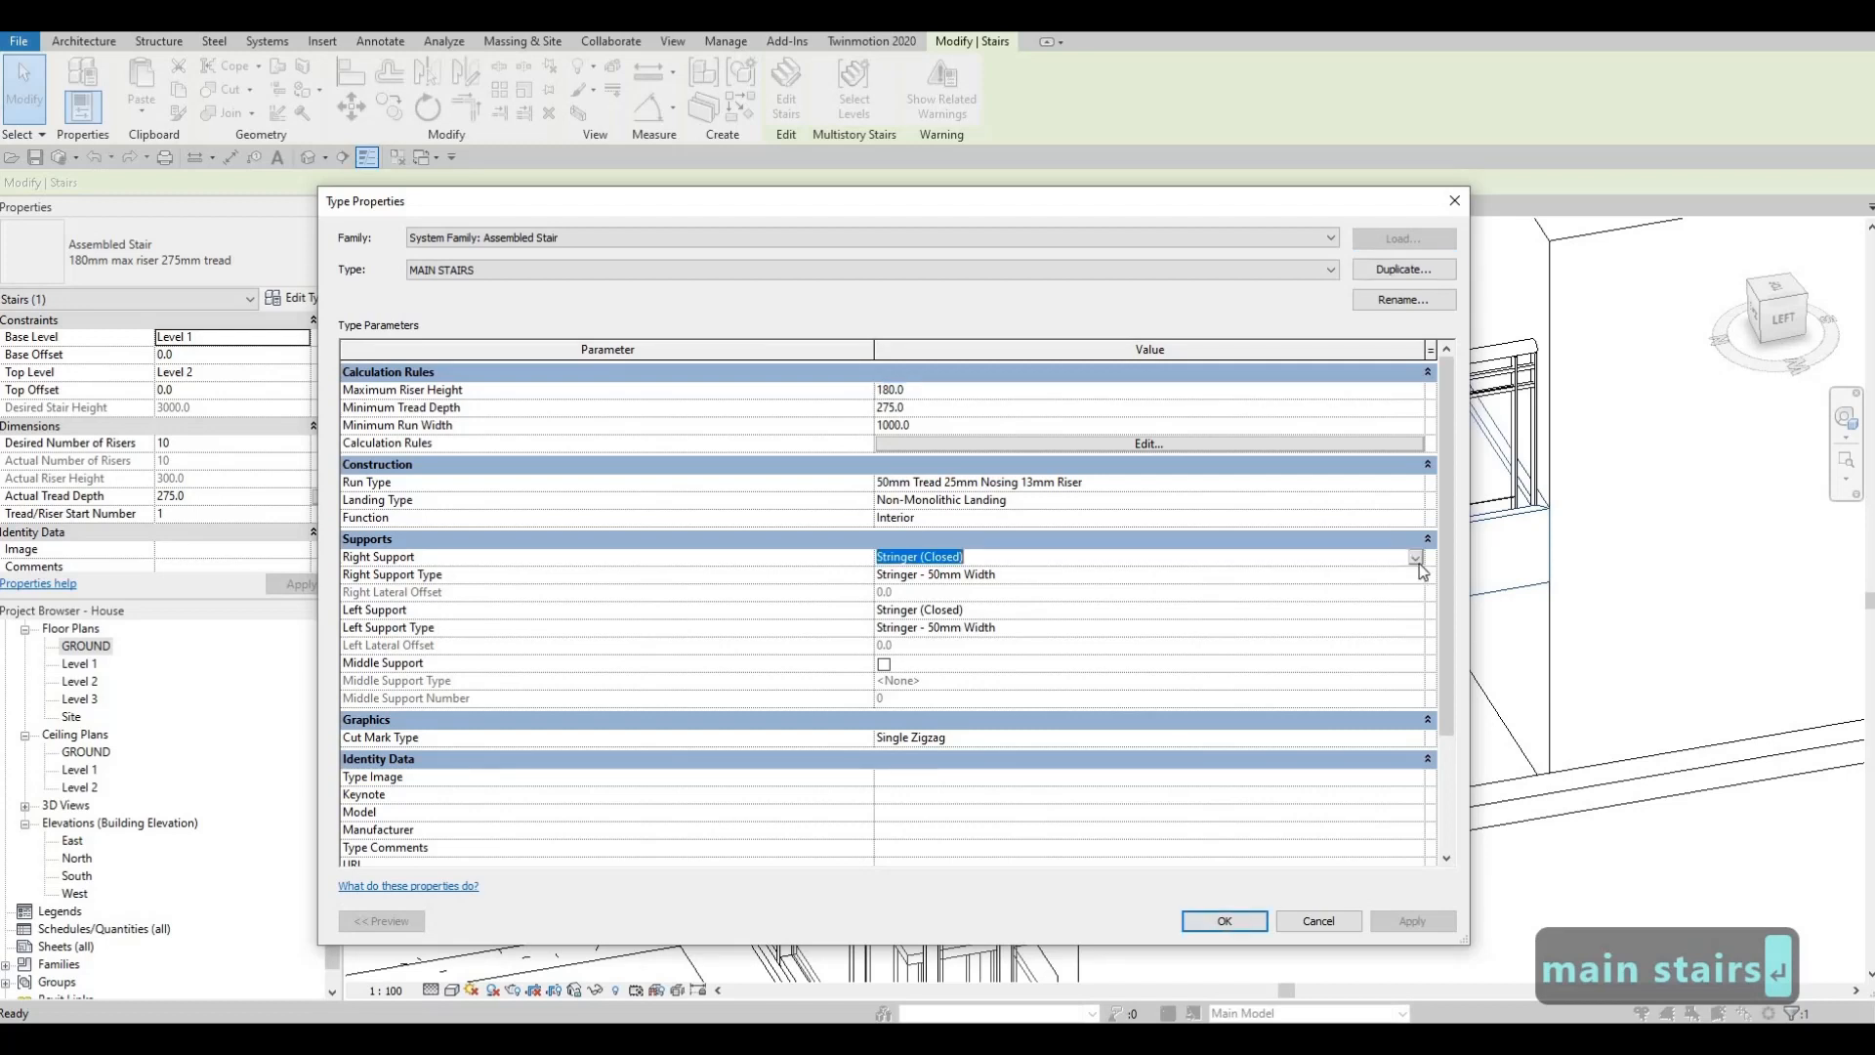
left_click(927, 564)
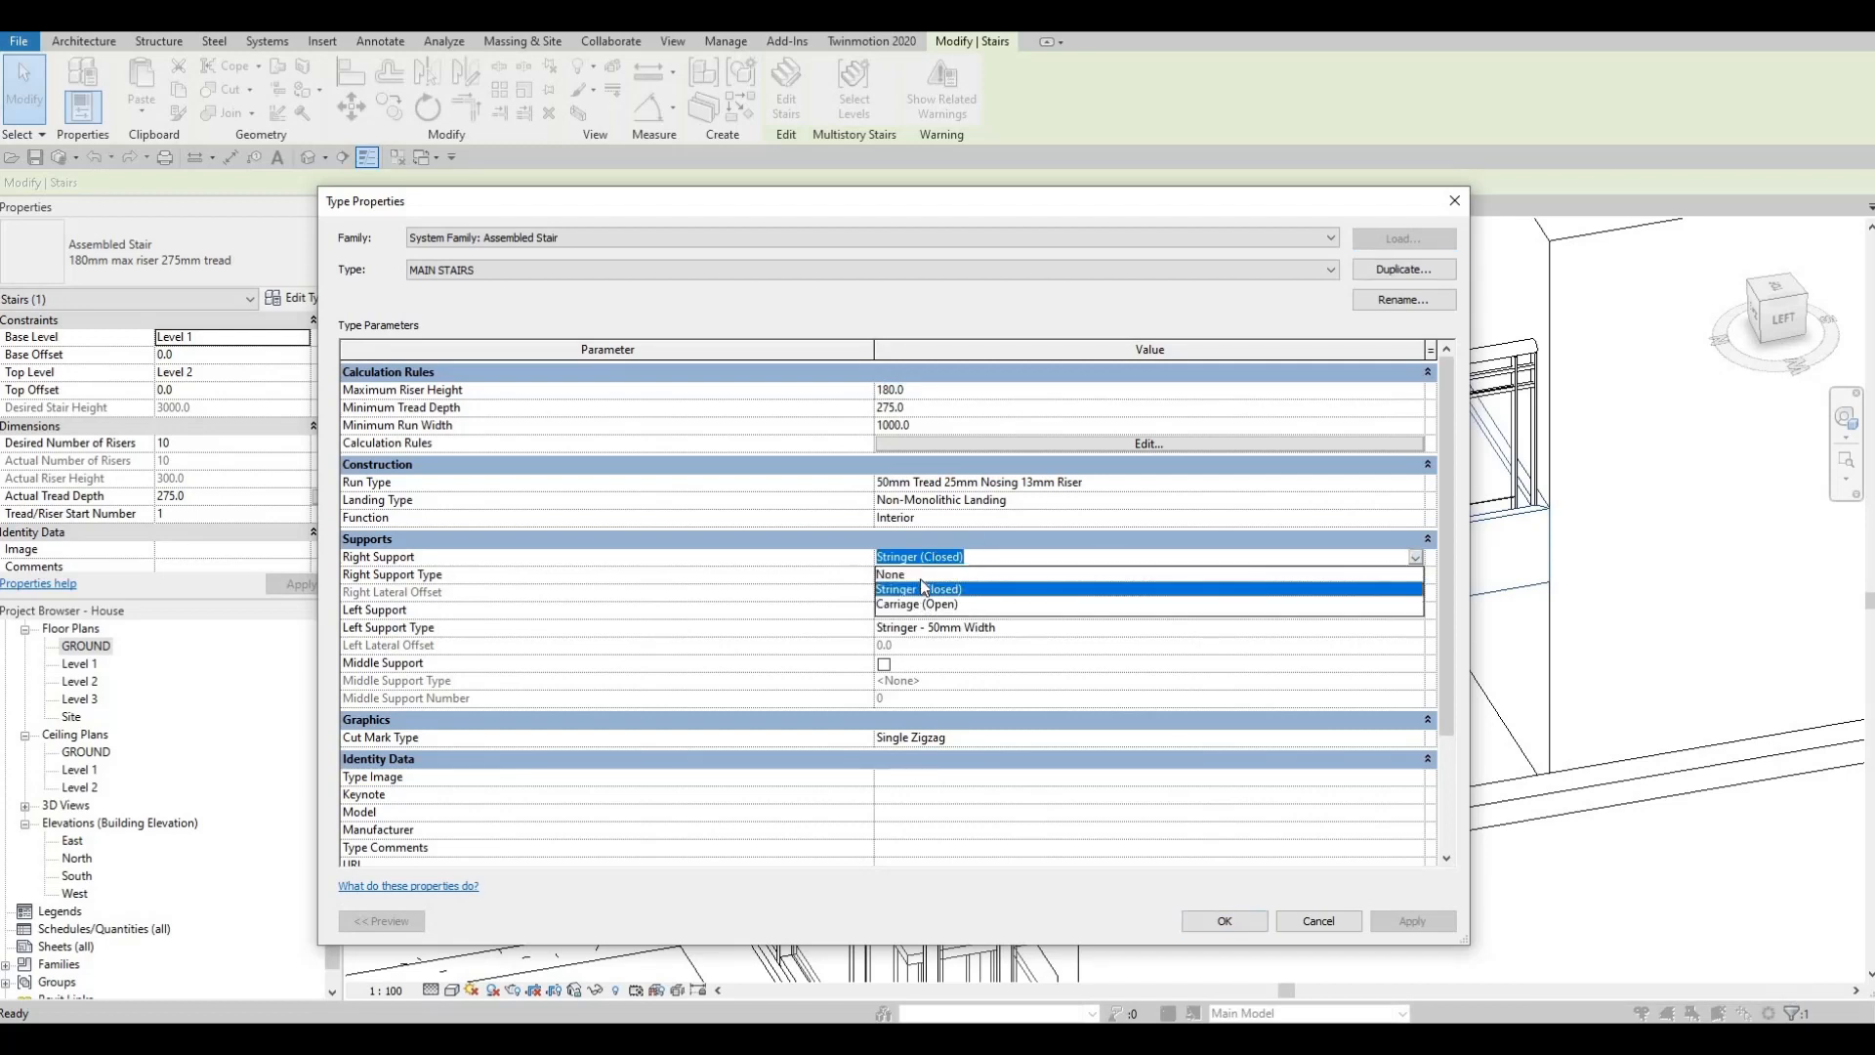
left_click(1033, 623)
left_click(1087, 626)
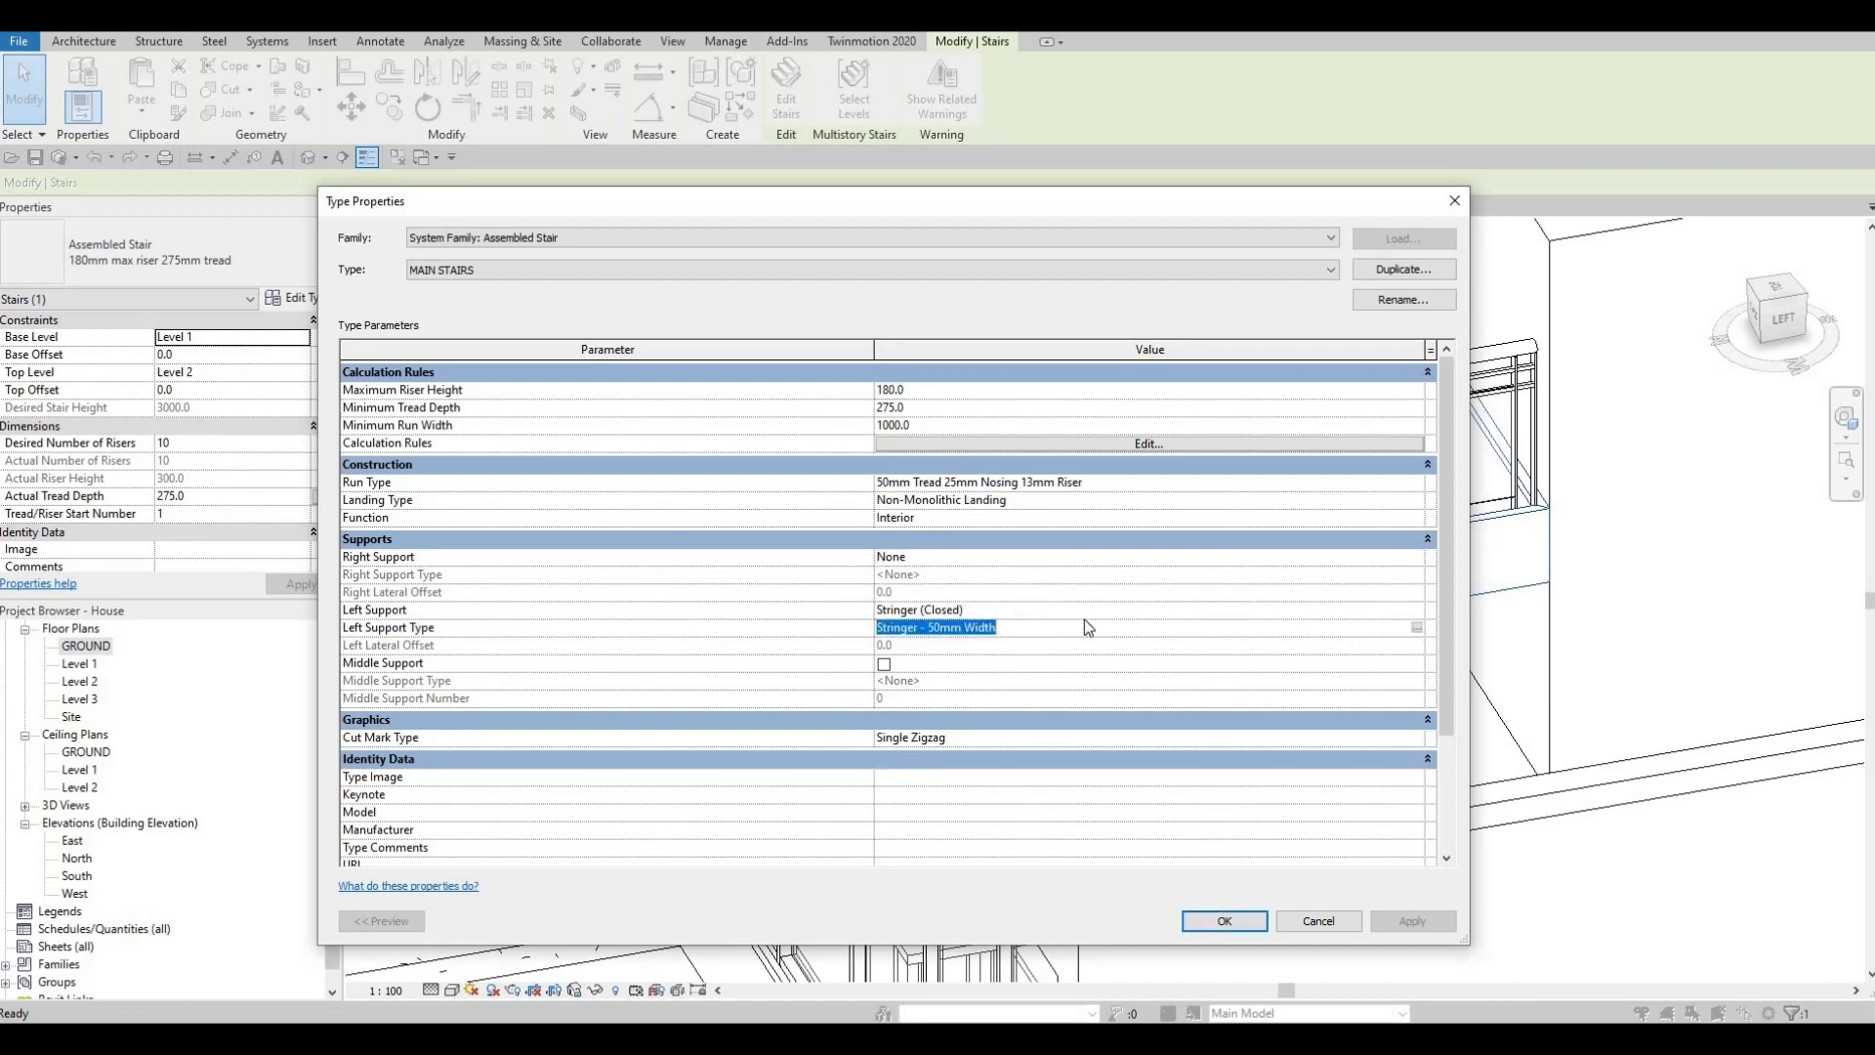
left_click(1076, 611)
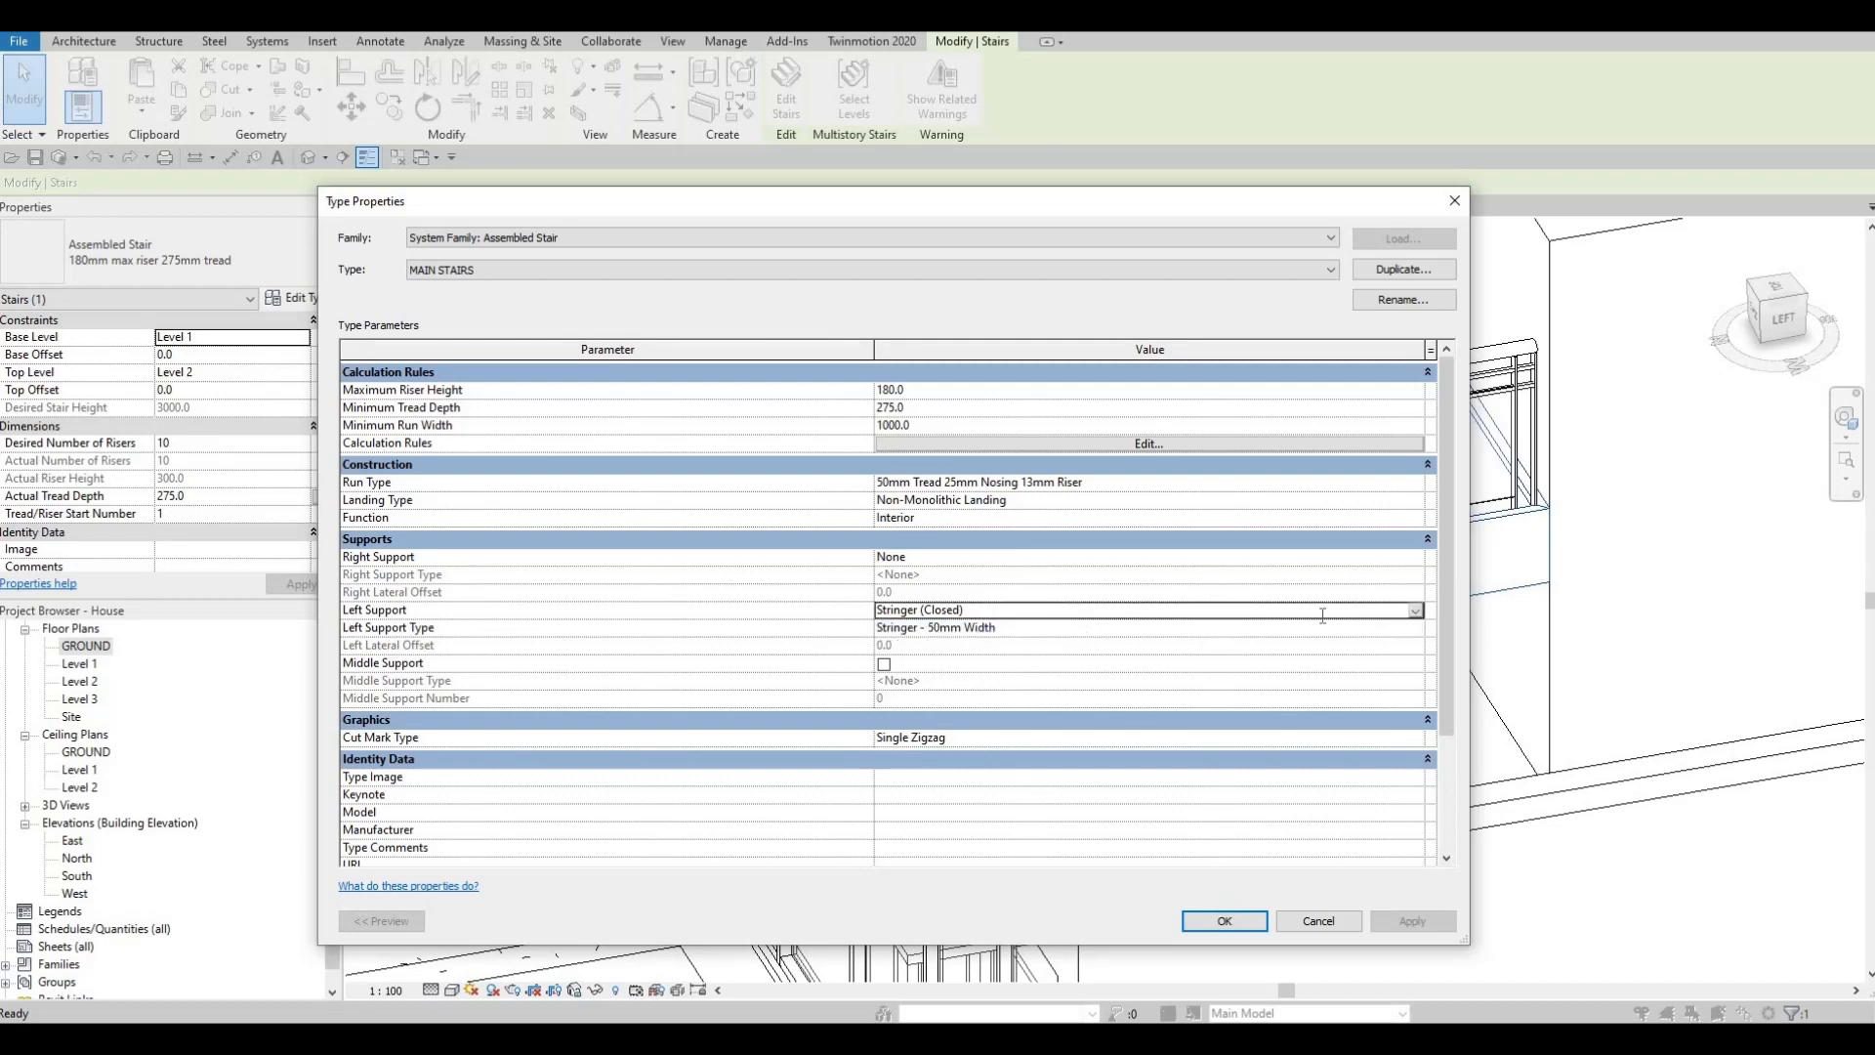
left_click(1041, 608)
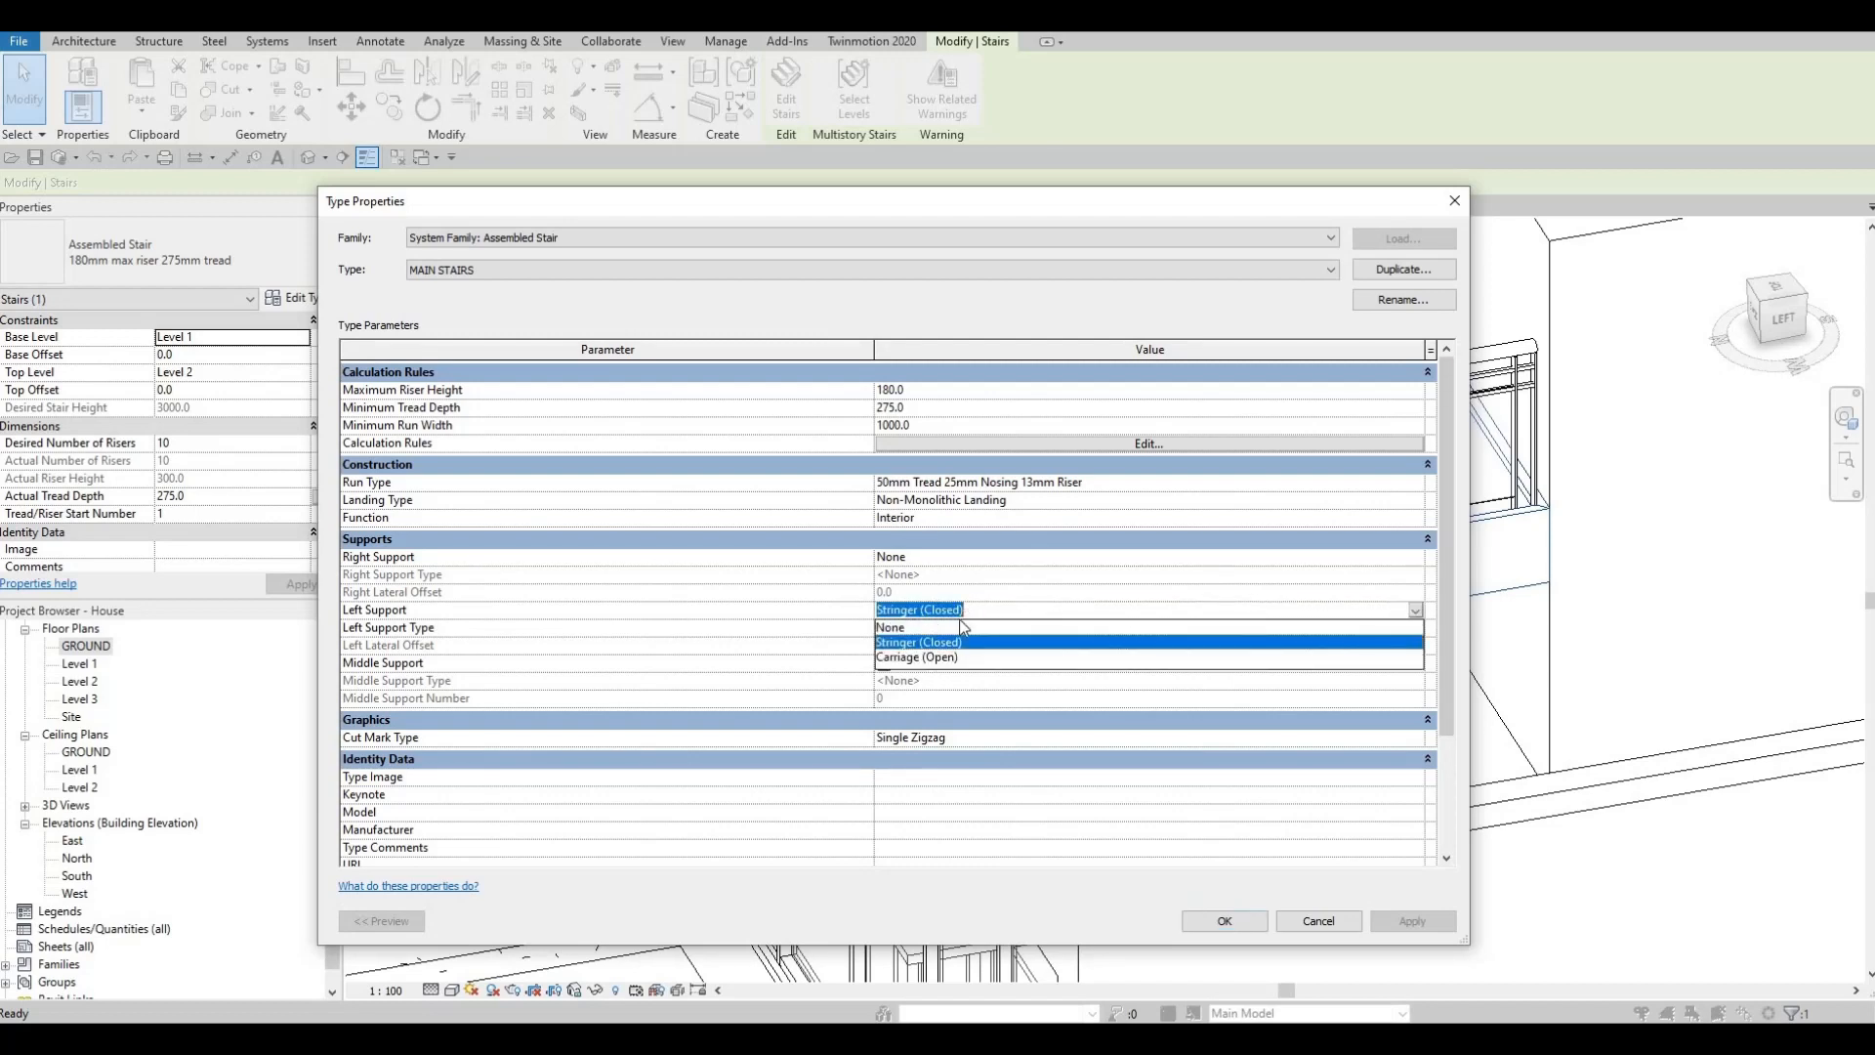
left_click(956, 630)
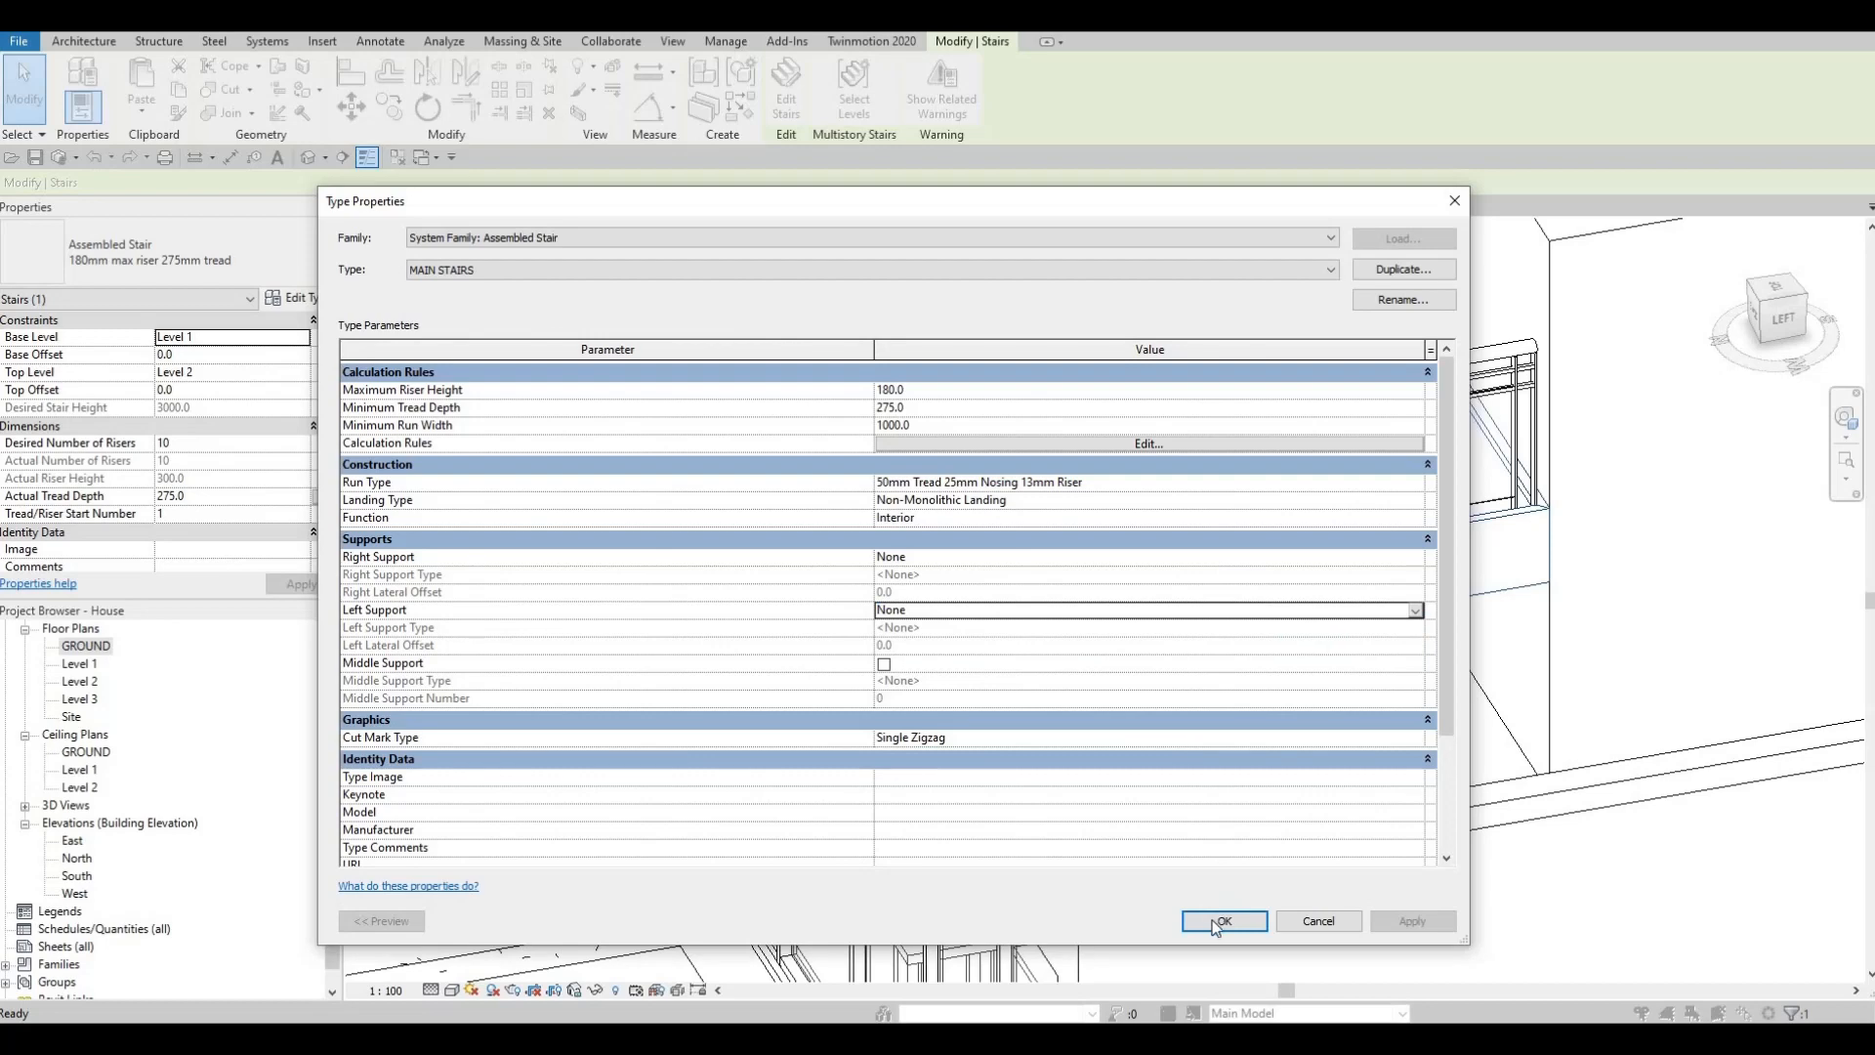
left_click(1209, 920)
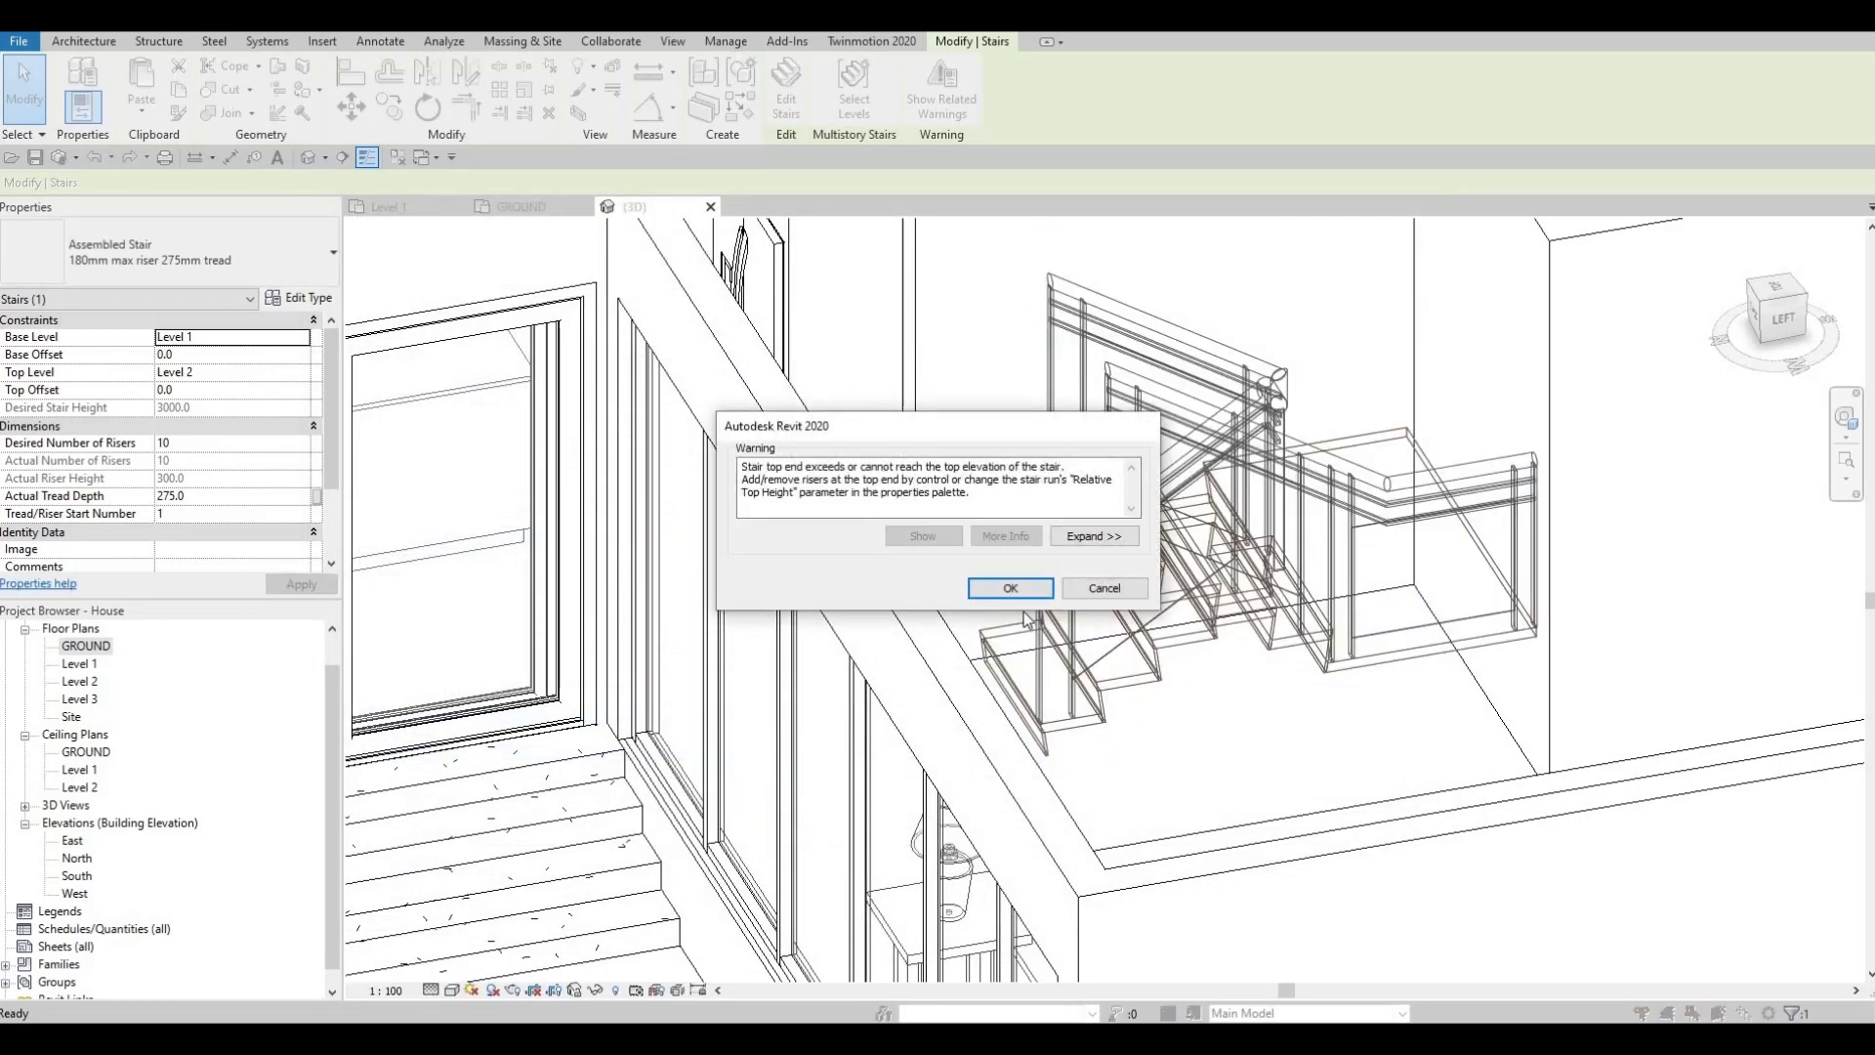
left_click(1011, 588)
Step: Inspect the stairs without their stringers and undo the stair type change
middle_click_drag(1177, 689, 1396, 578, "shift")
key("Escape")
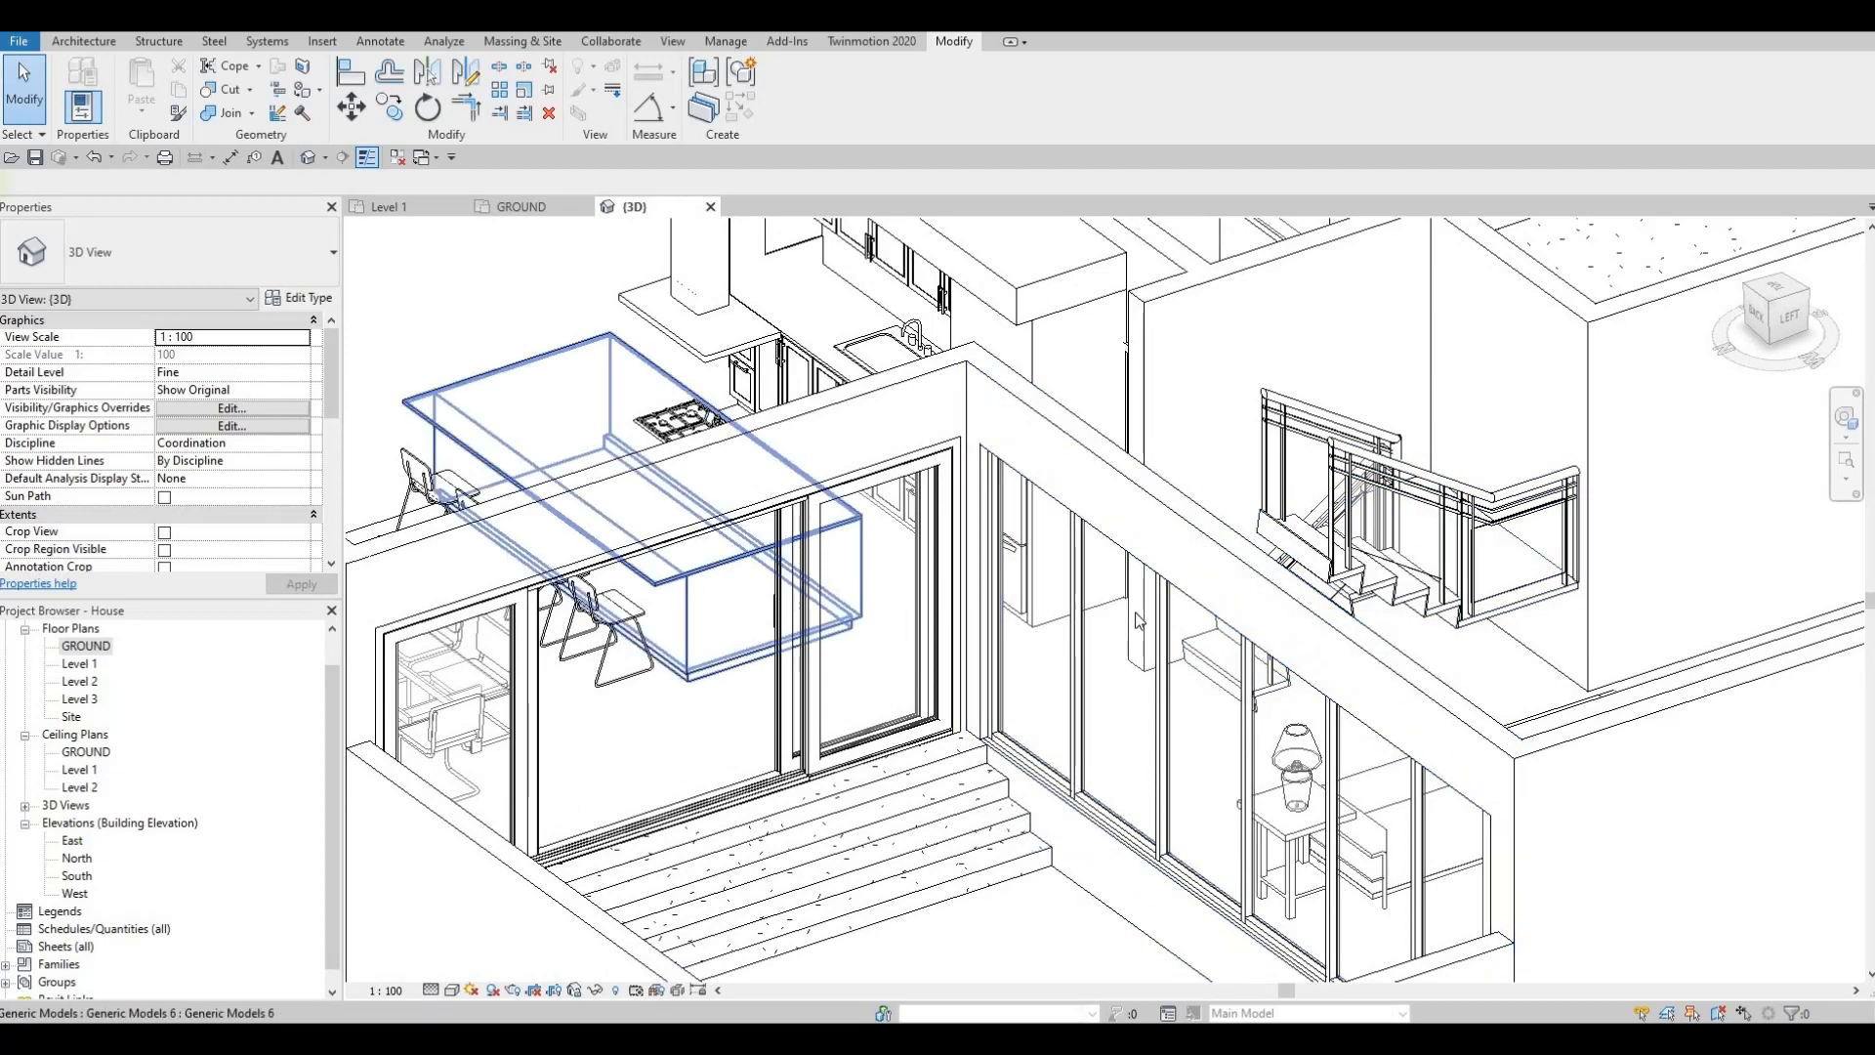
scroll(870, 622, "down", 2)
key("ctrl+z")
scroll(1172, 654, "up", 2)
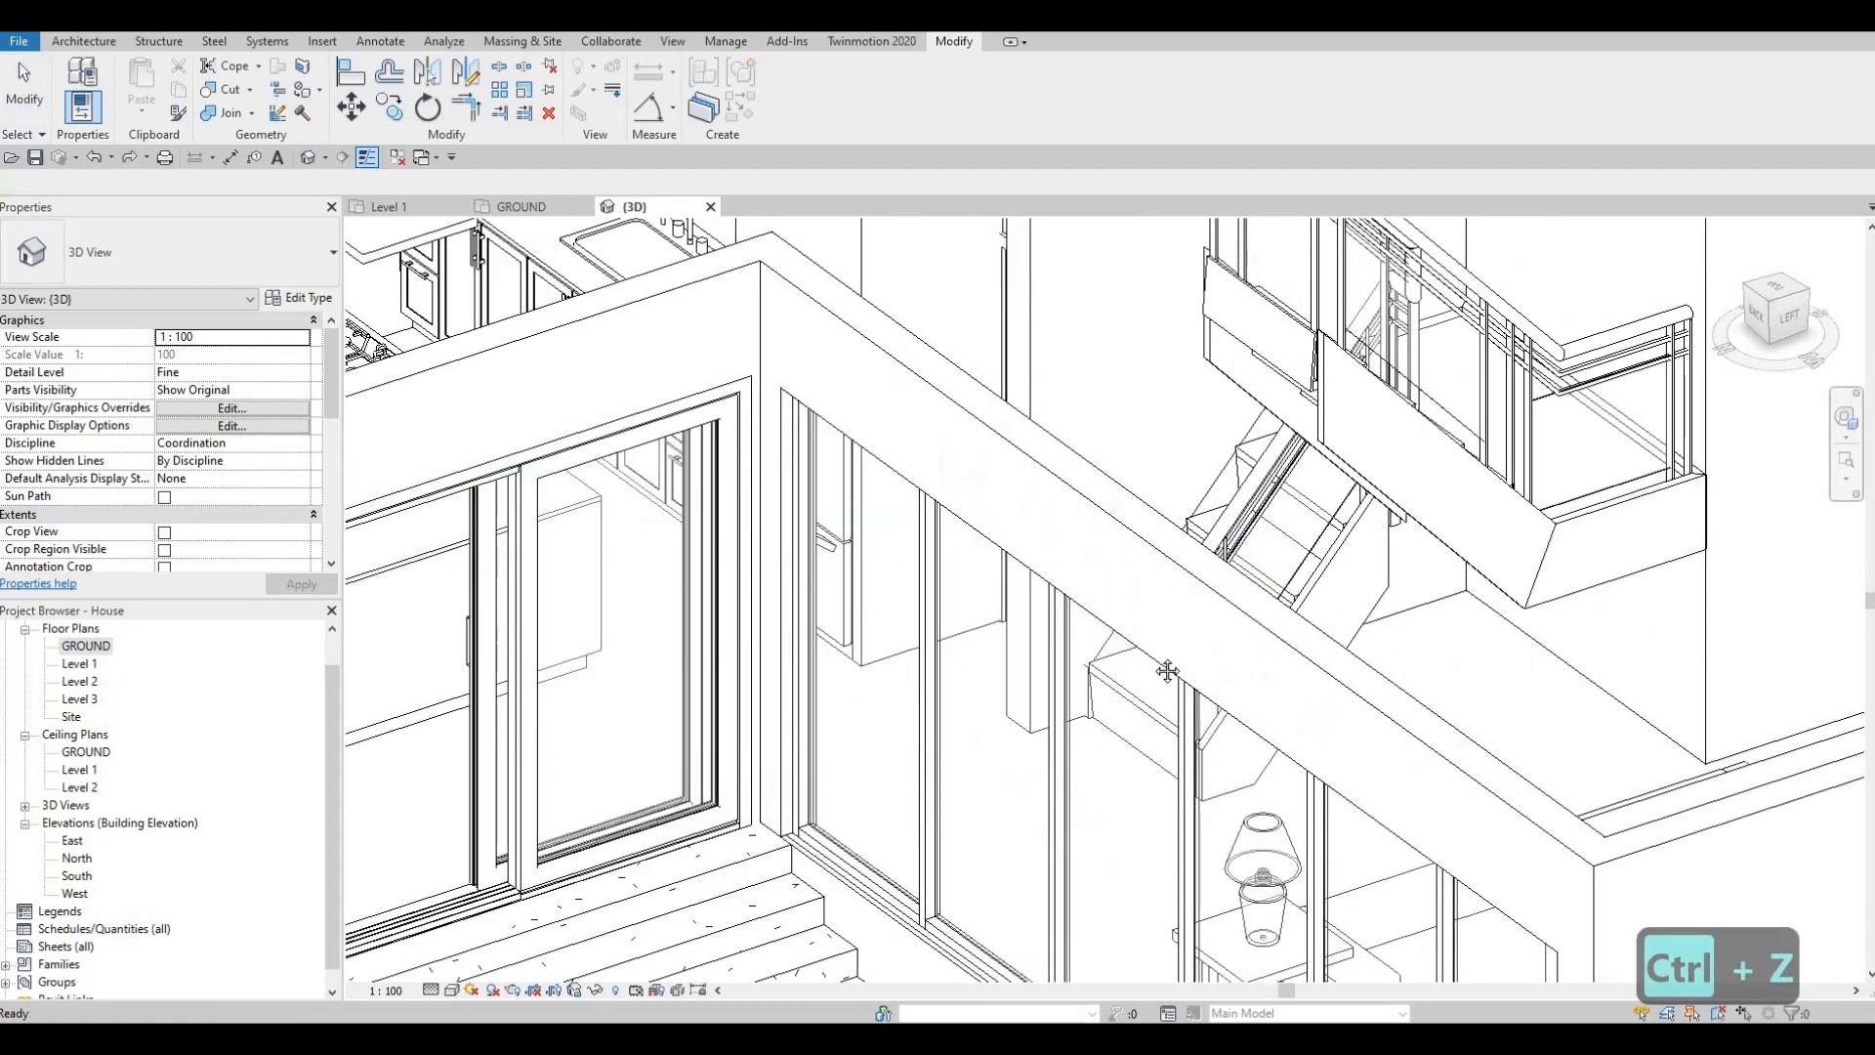
Step: Review the support settings in the interior stairs' type properties and close them without changes
scroll(1113, 884, "down", 1)
left_click(1289, 572)
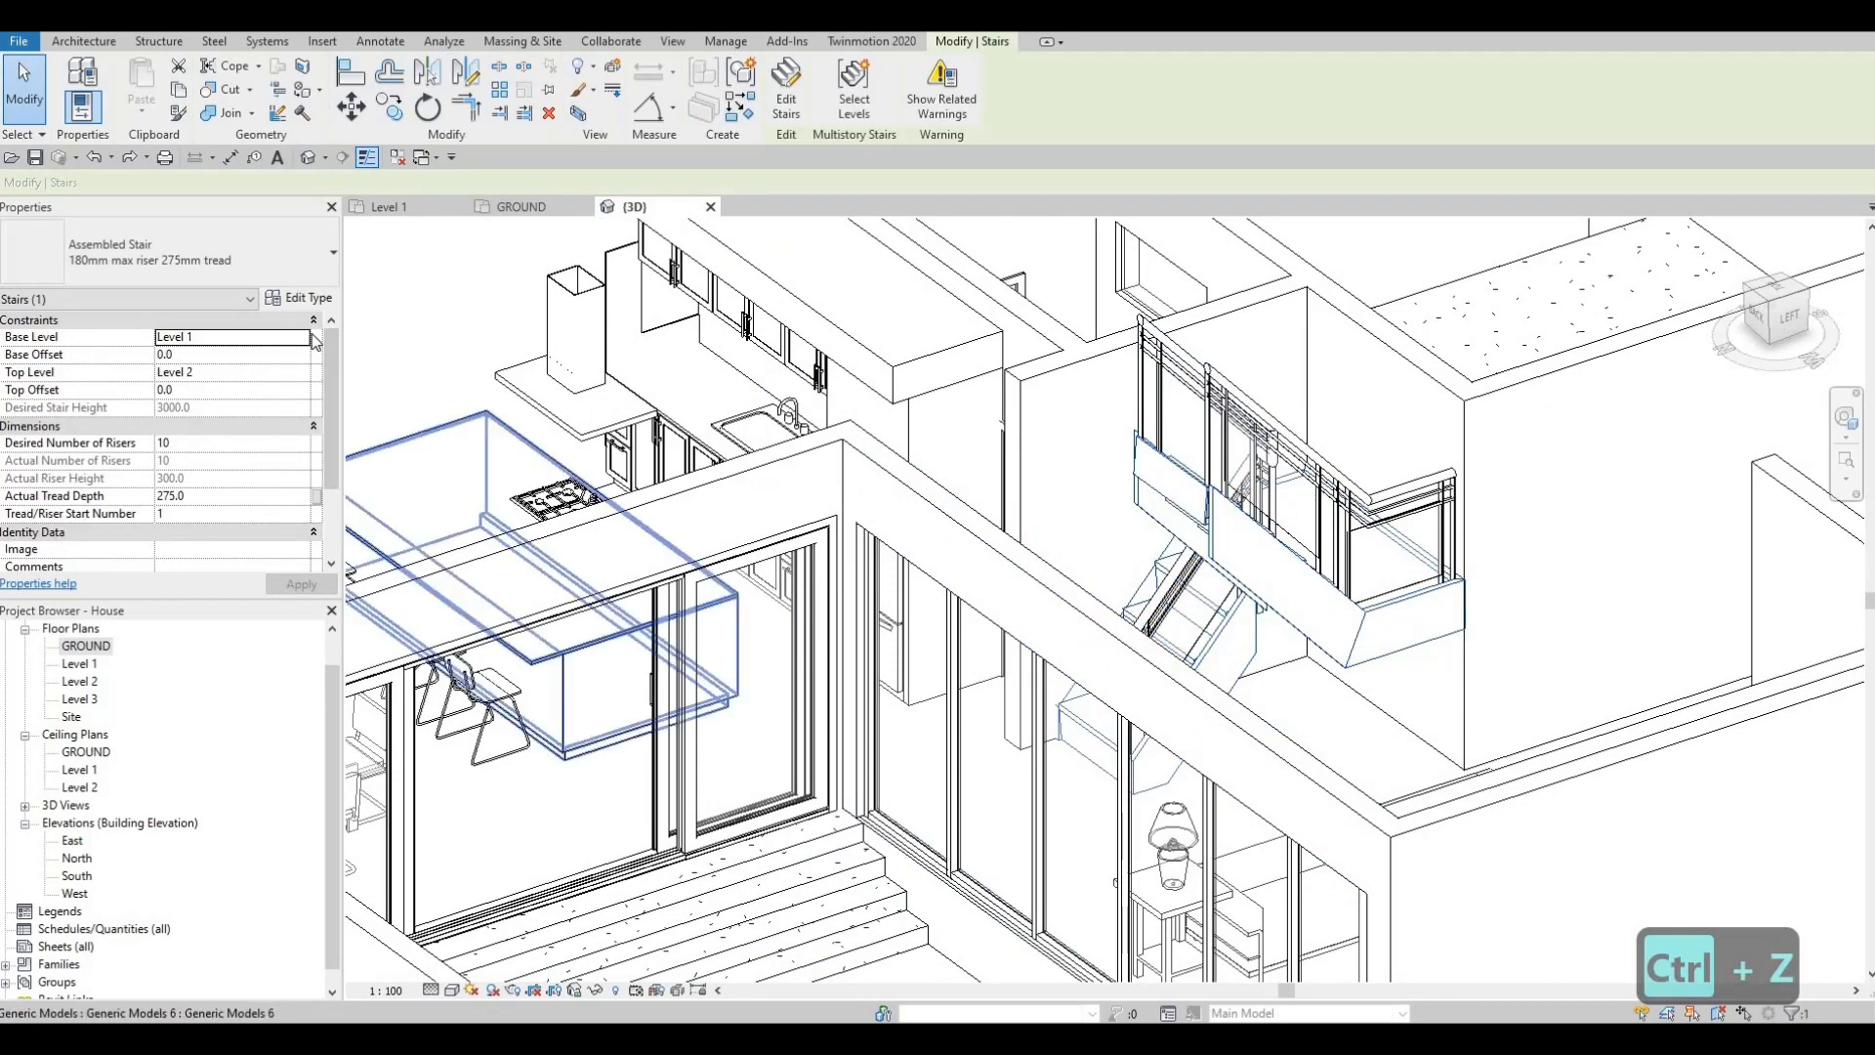
left_click(298, 297)
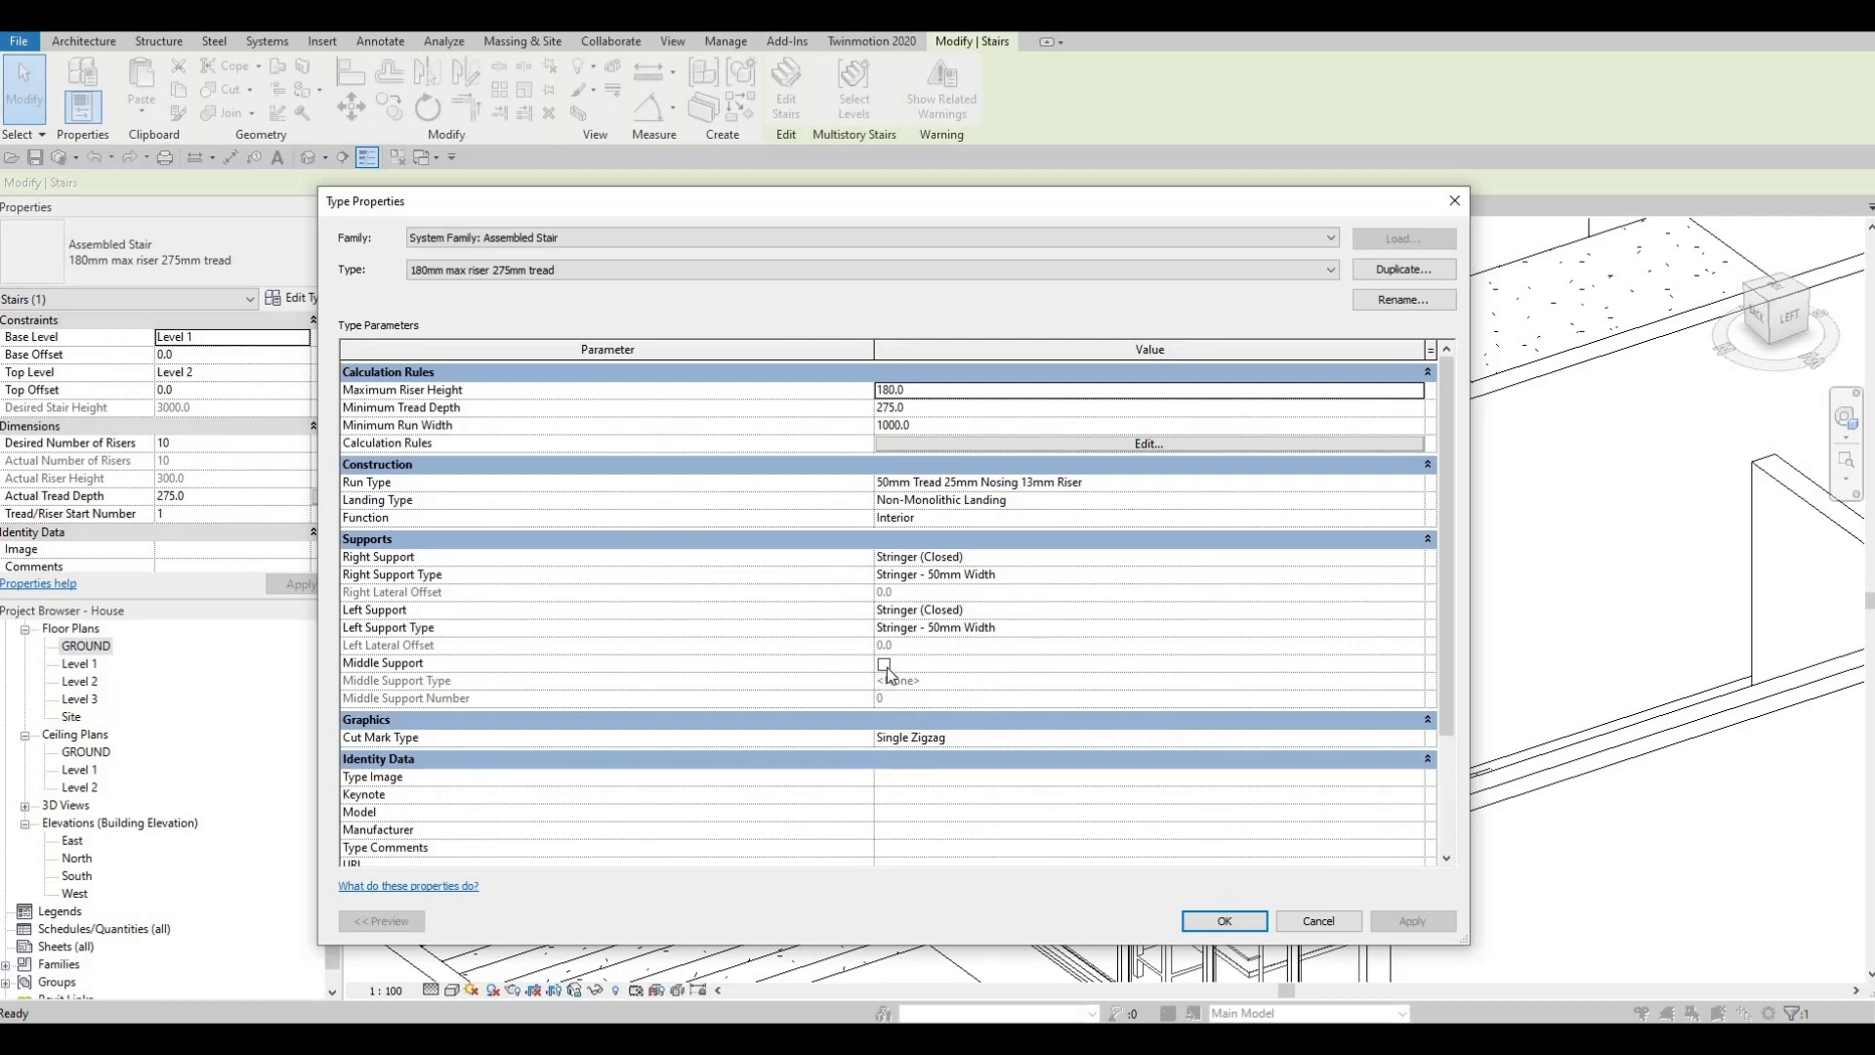
key("Escape")
key("Escape")
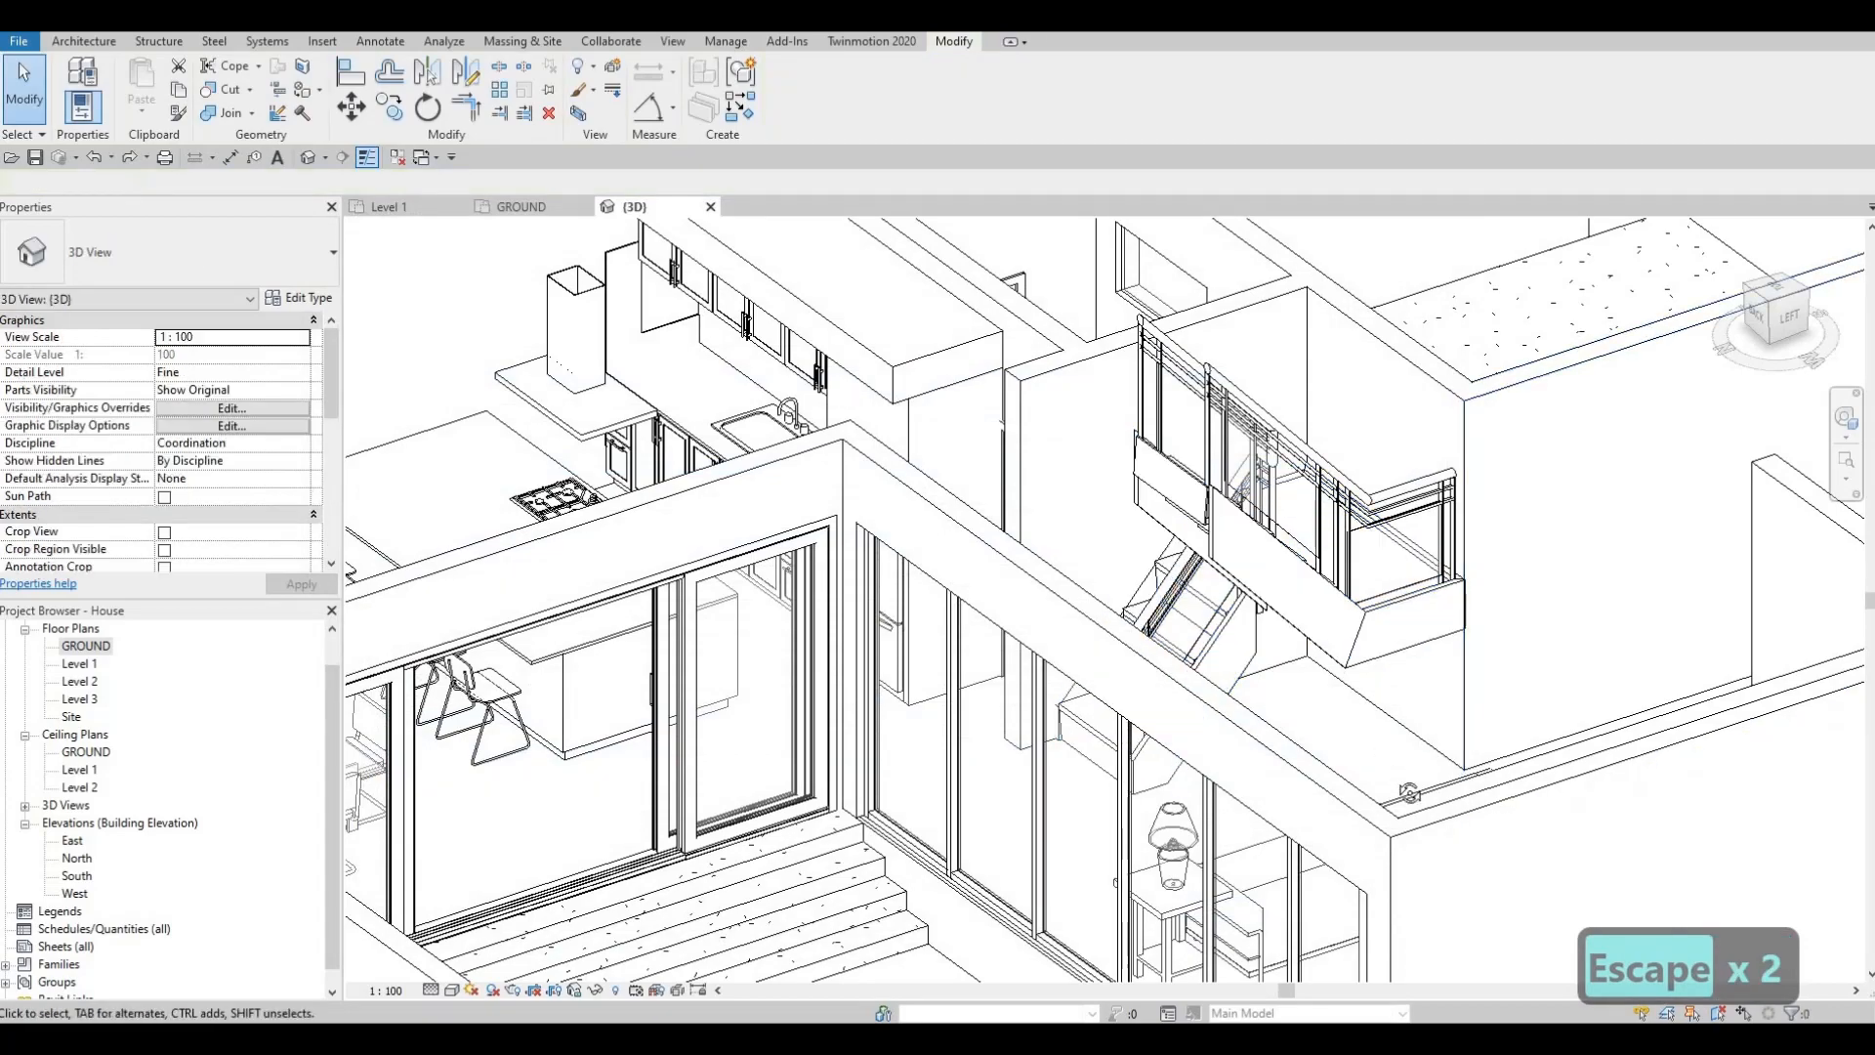
Step: Examine the interior stairs, their glass railings and the surrounding house from the side and front in 3D
middle_click_drag(1468, 641, 1057, 425, "shift")
scroll(1348, 722, "up", 3)
scroll(937, 483, "up", 3)
scroll(906, 466, "down", 6)
scroll(888, 444, "up", 3)
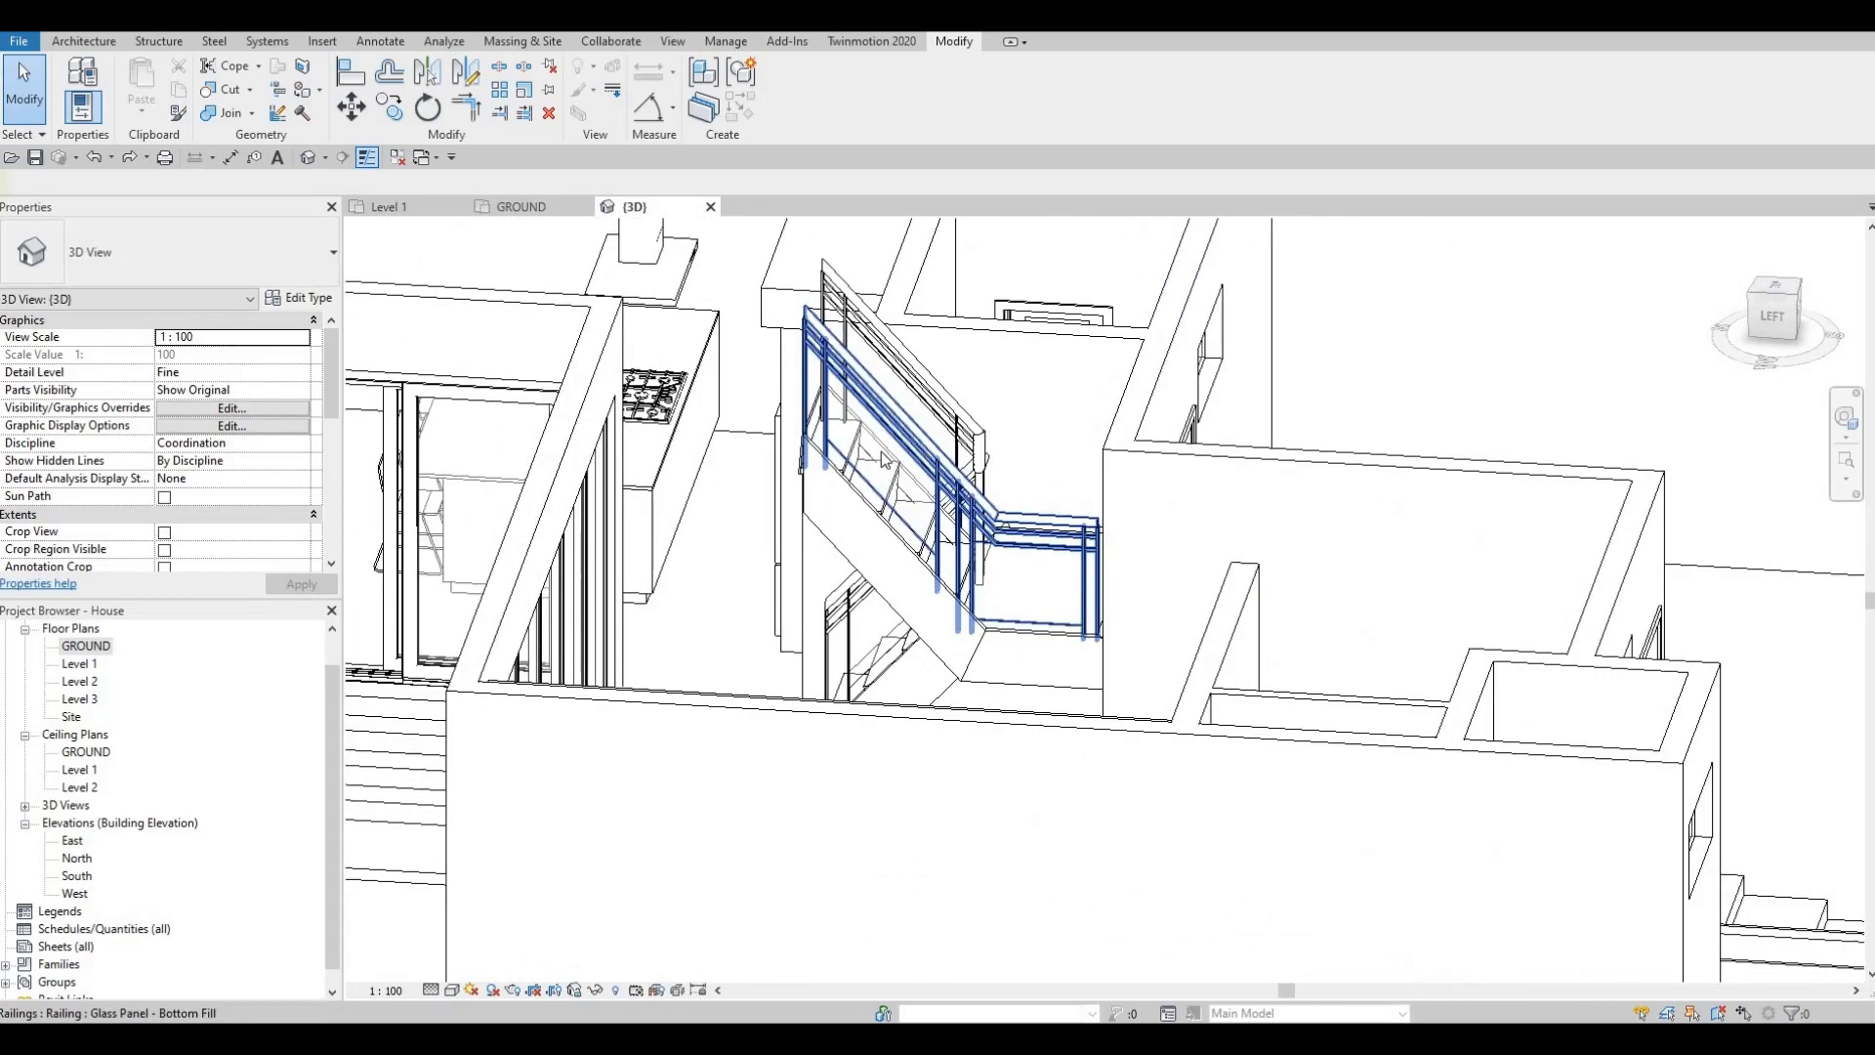
scroll(812, 459, "up", 2)
scroll(813, 465, "down", 6)
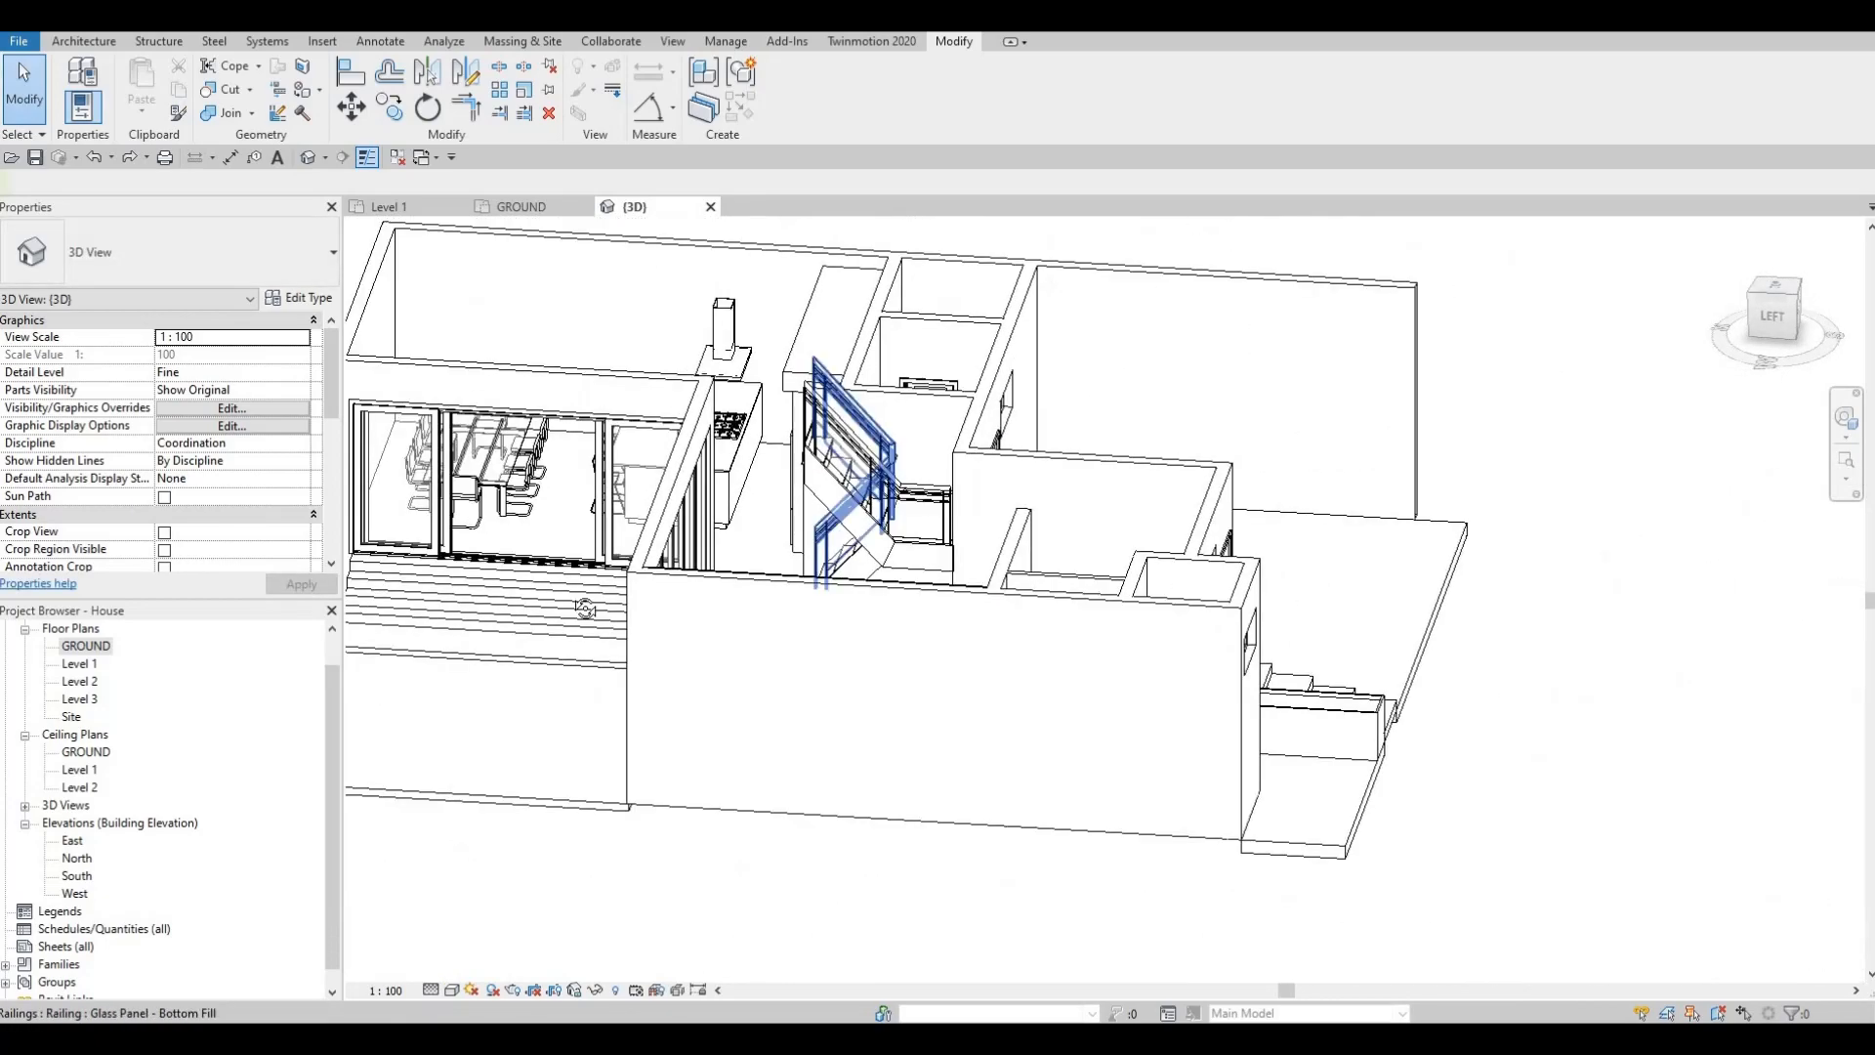
middle_click_drag(813, 465, 1070, 348, "shift")
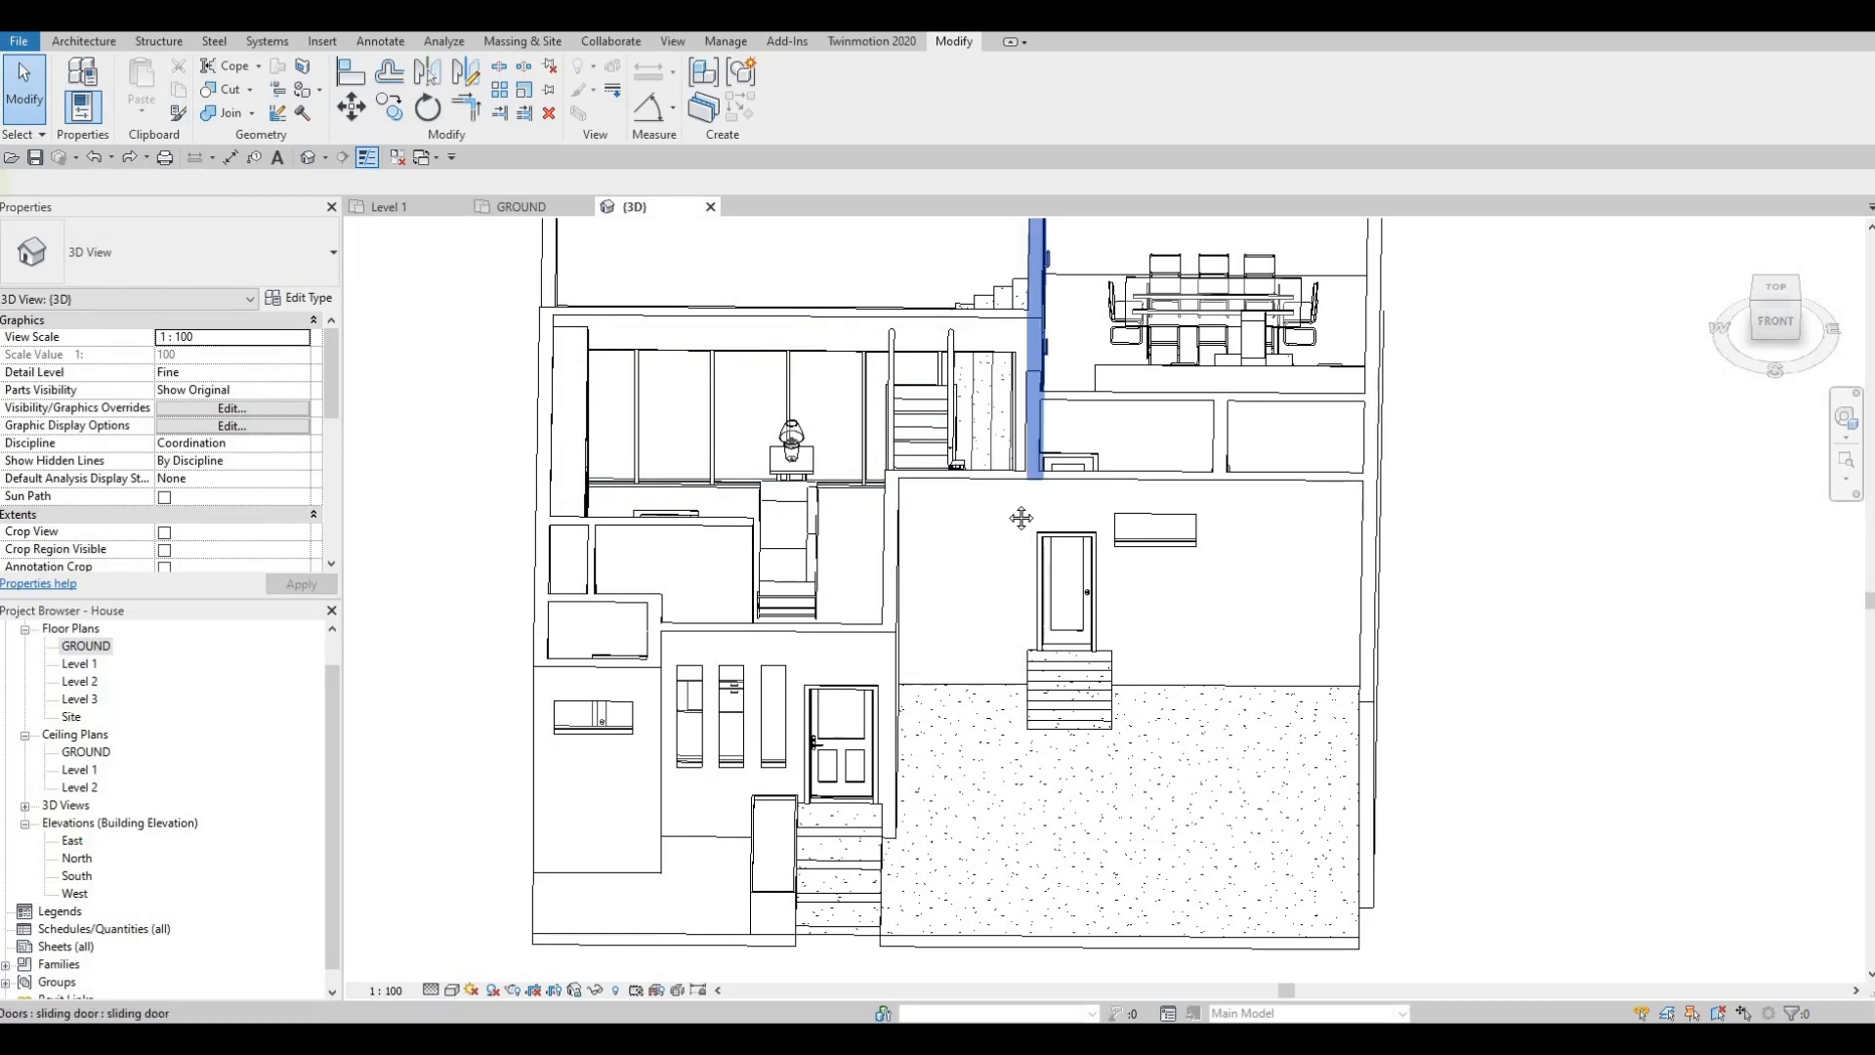
Step: Switch to the Level 1 floor plan and examine the whole house layout within its grid lines
scroll(977, 513, "down", 3)
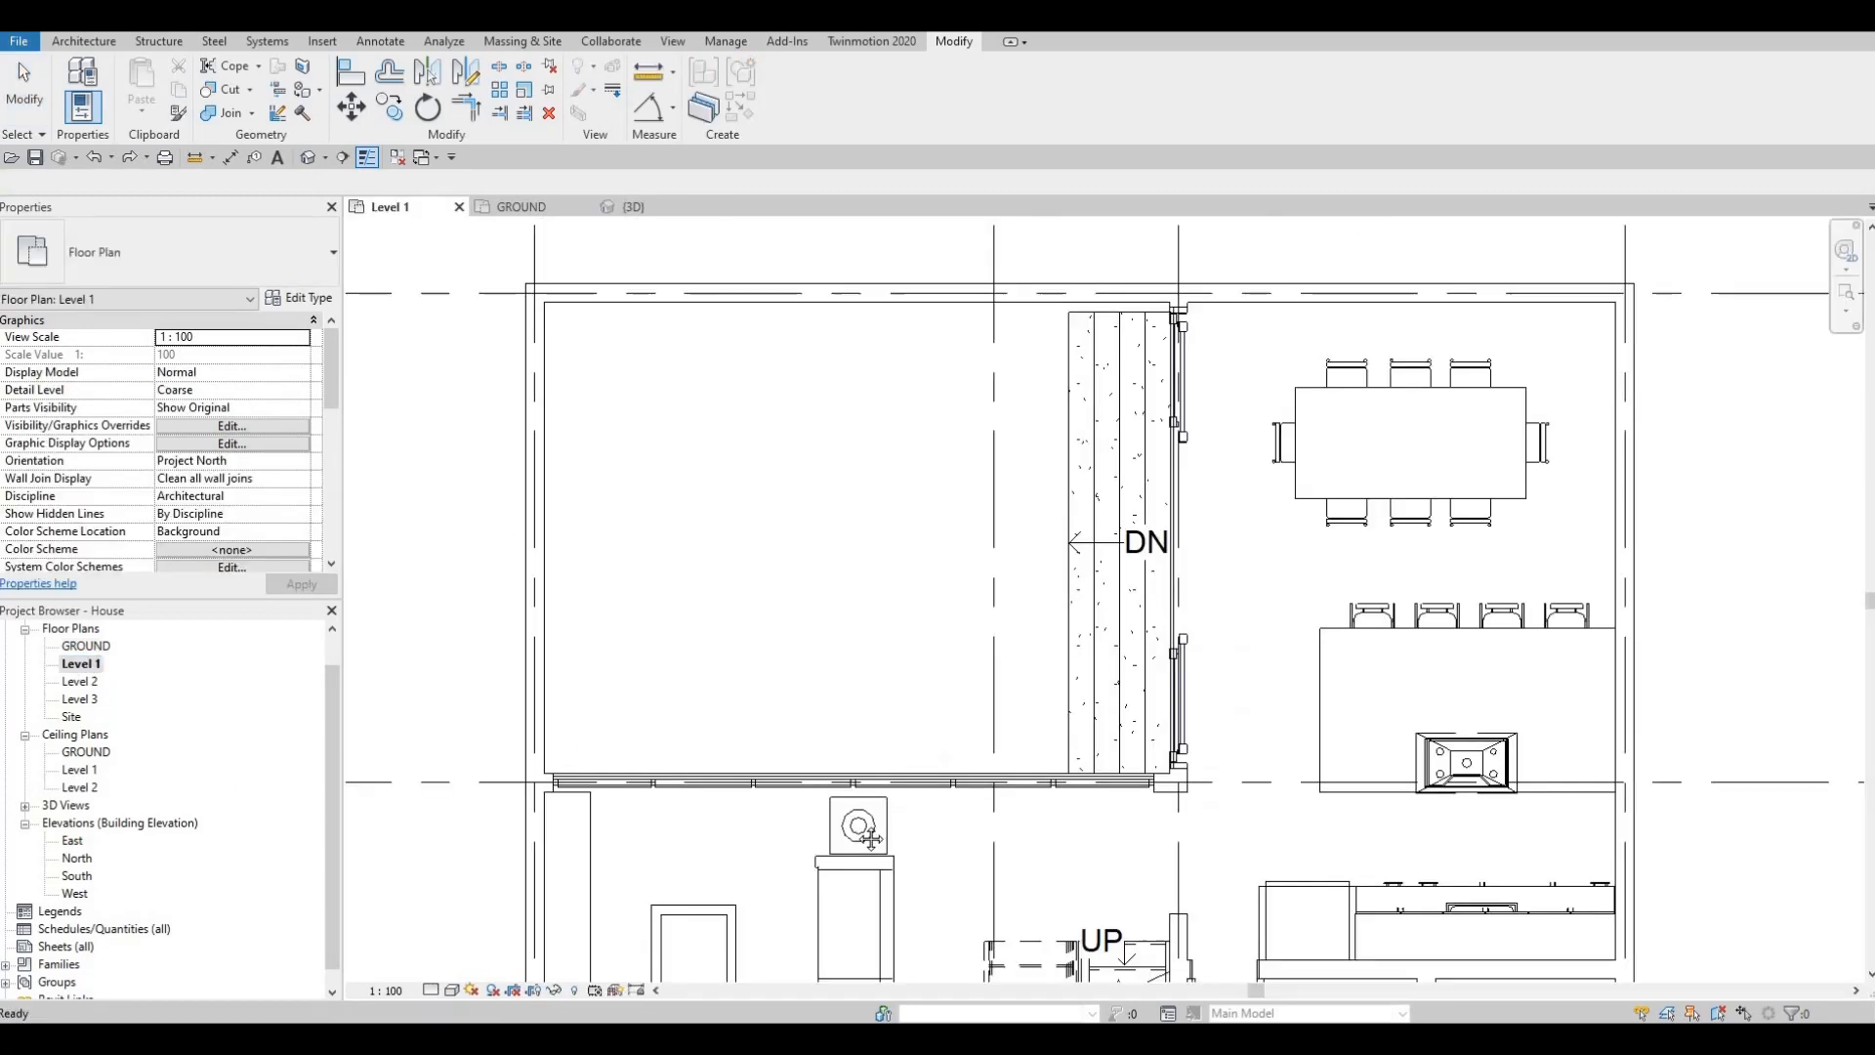
scroll(756, 734, "down", 3)
middle_click_drag(848, 890, 877, 723)
scroll(877, 723, "down", 2)
middle_click_drag(874, 807, 889, 744)
scroll(890, 744, "down", 3)
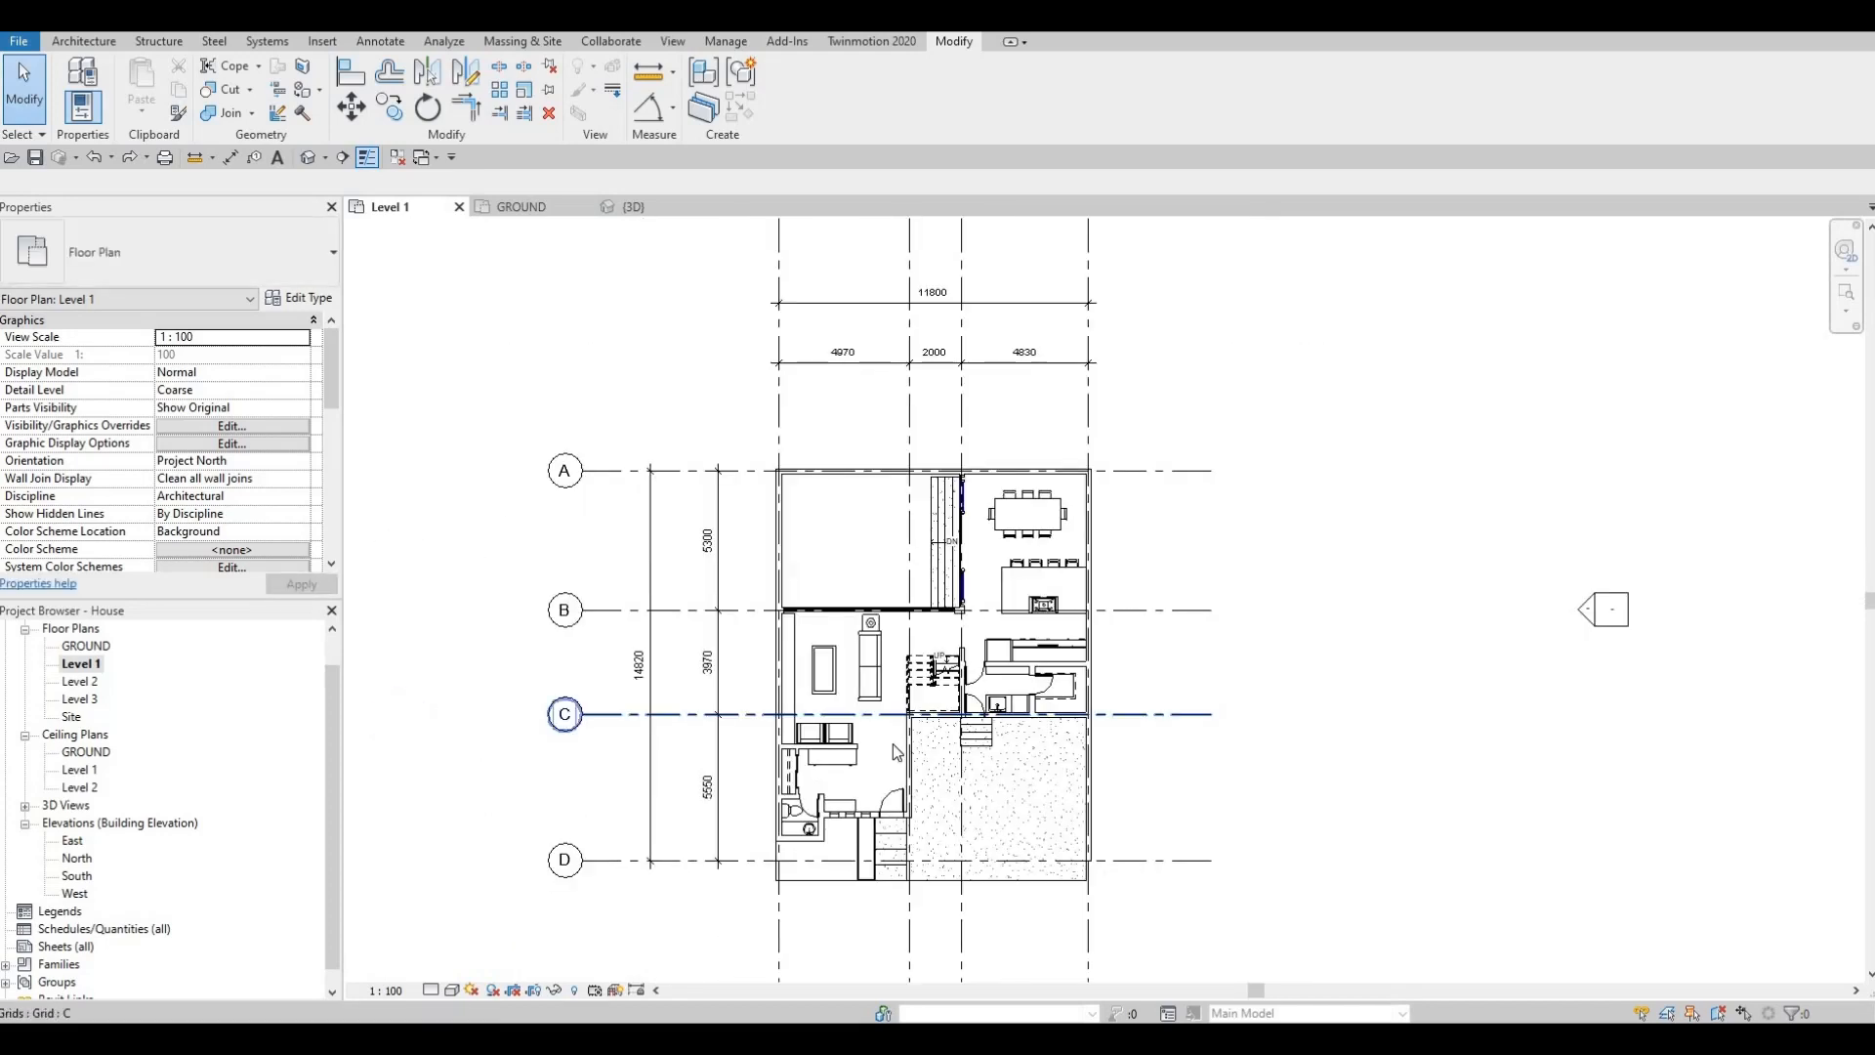
scroll(909, 758, "up", 2)
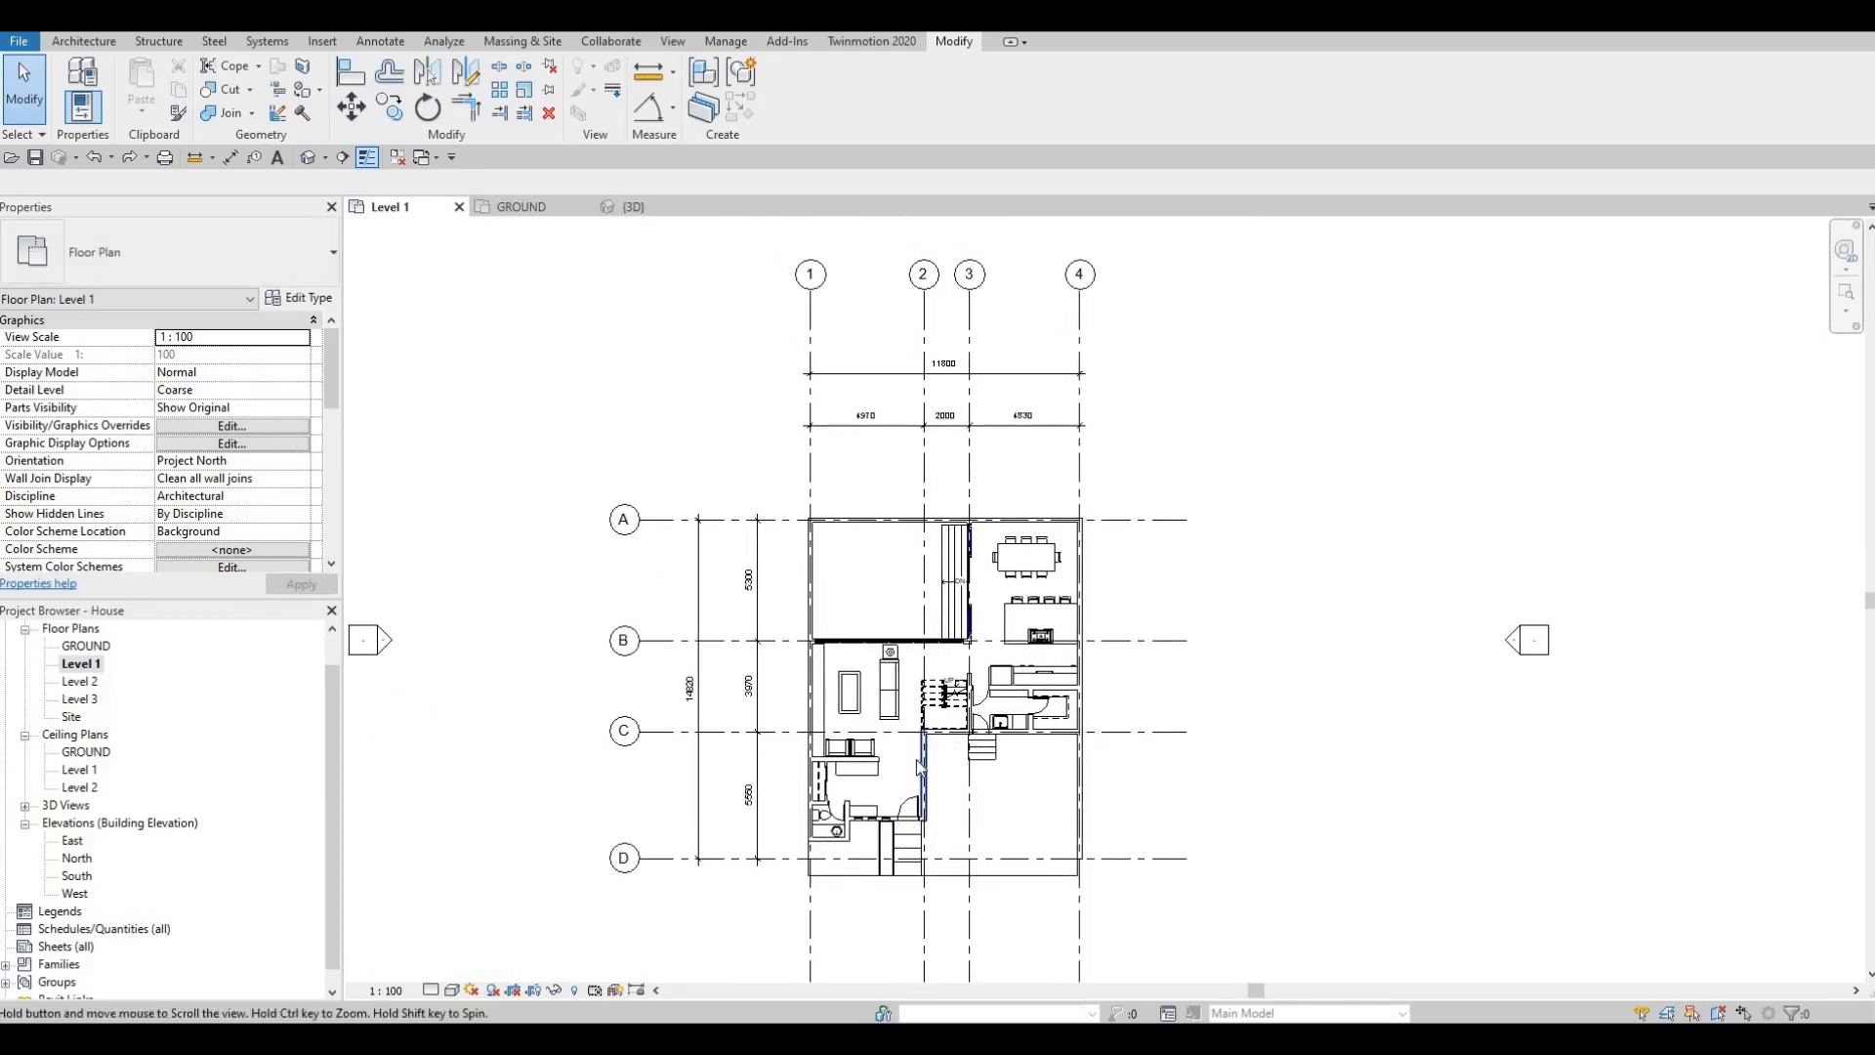